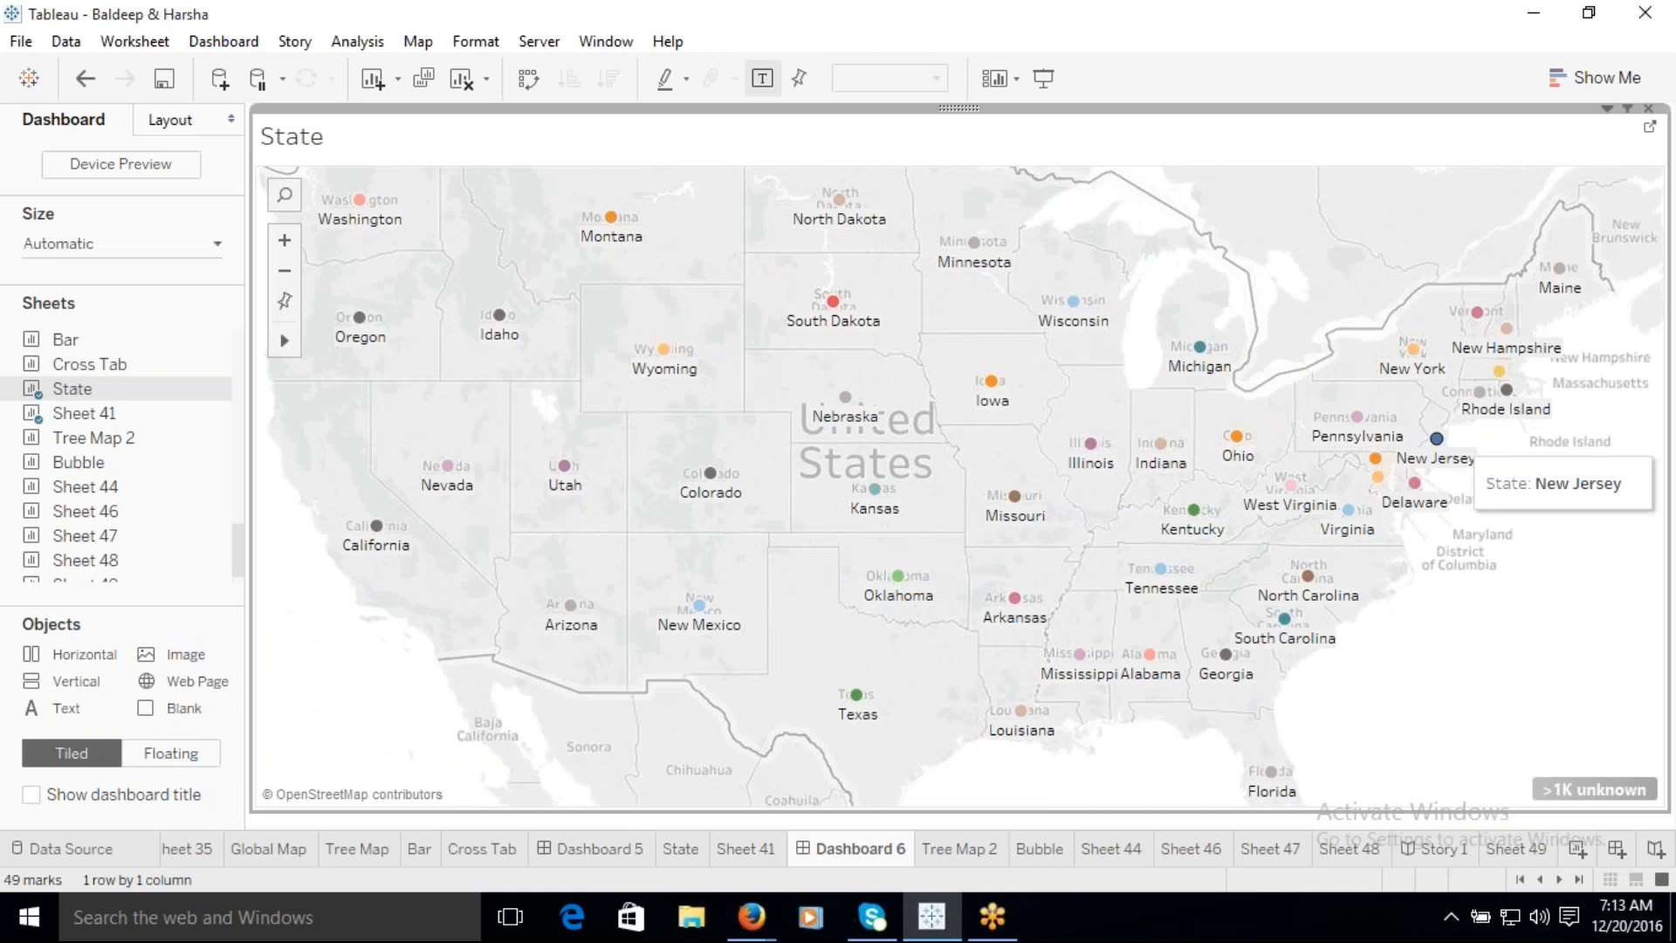
# Step: Compare the Sales Report on Dashboard 5 with the State map on Dashboard 6
pyautogui.moveTo(1161, 568)
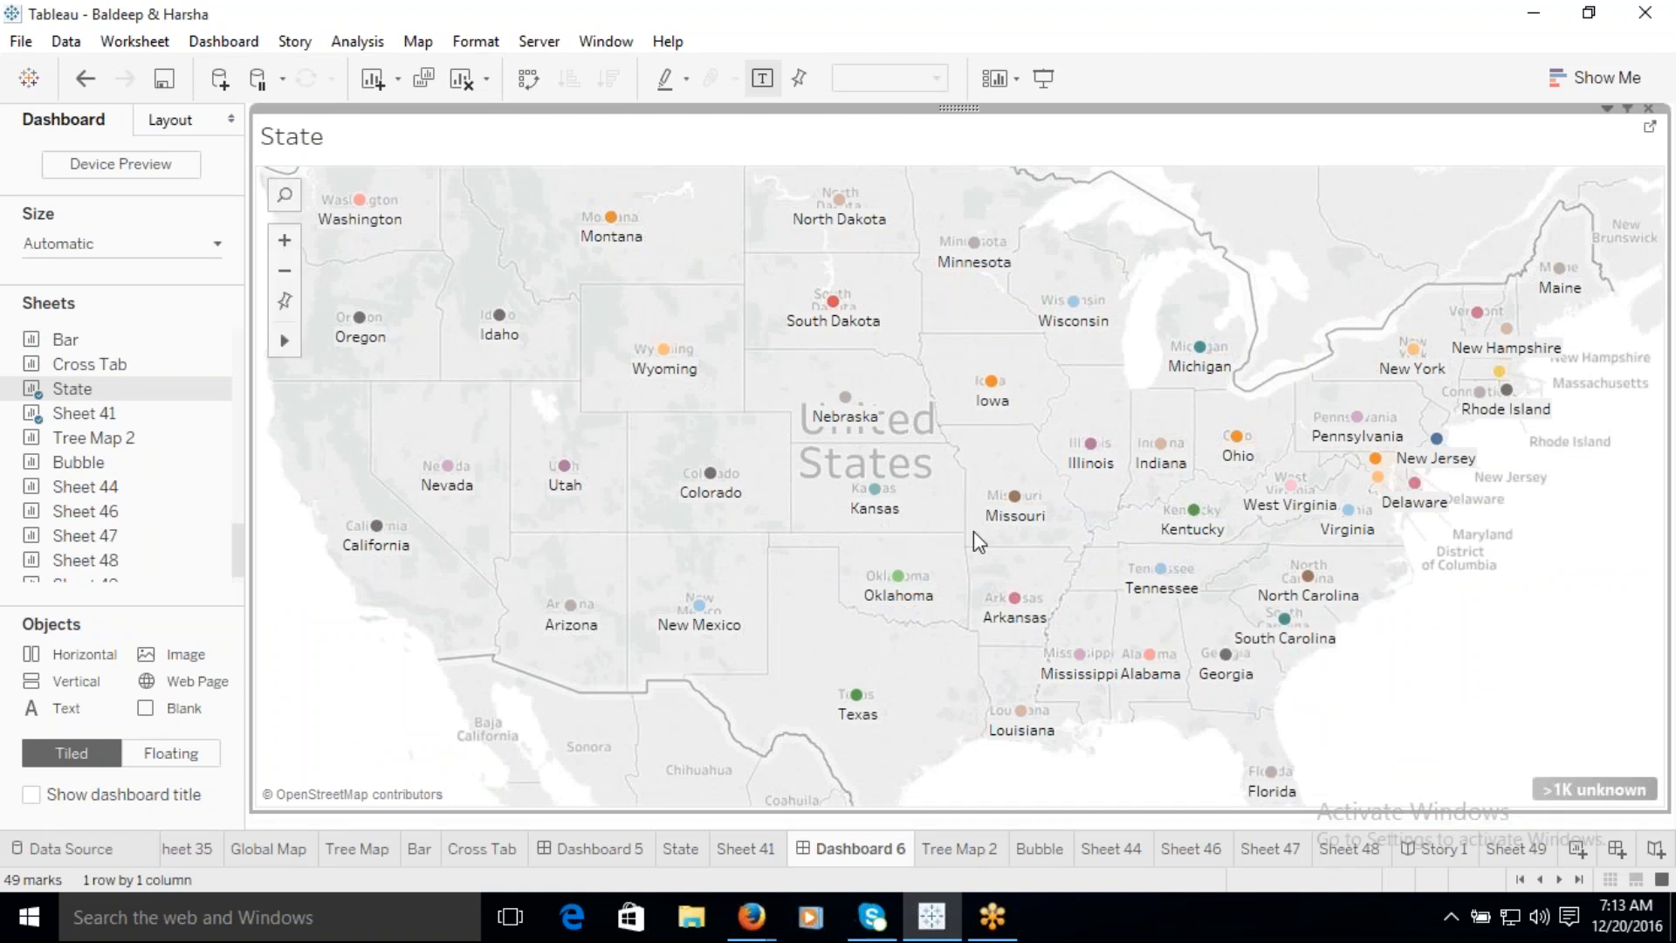
pyautogui.click(634, 853)
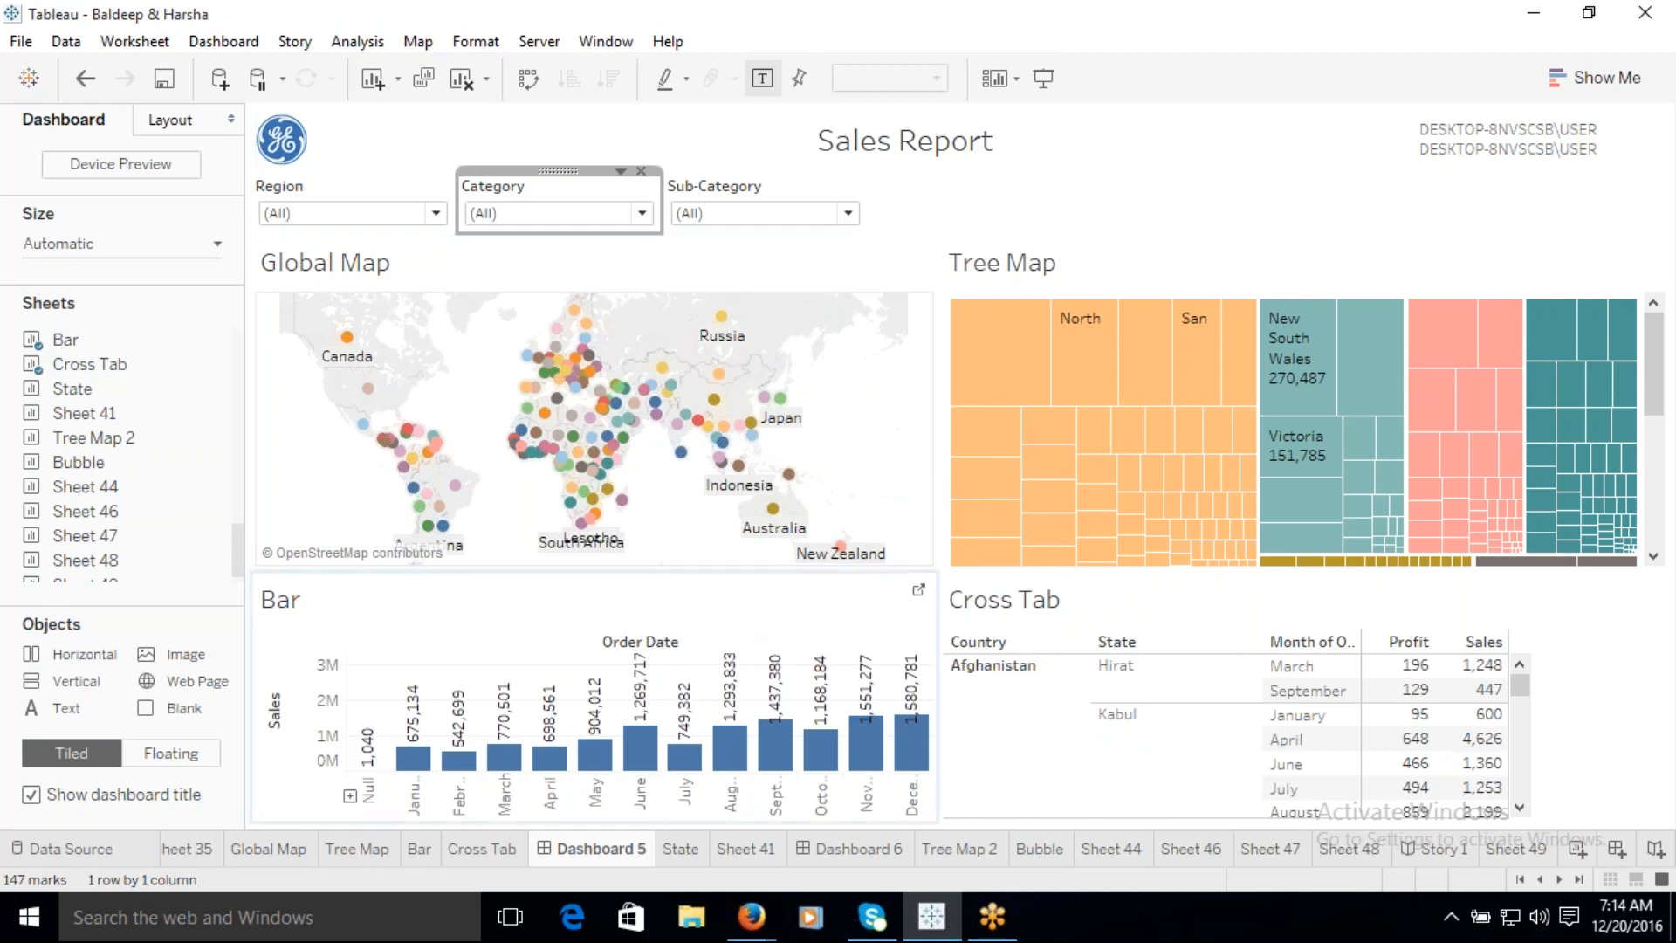
pyautogui.click(852, 860)
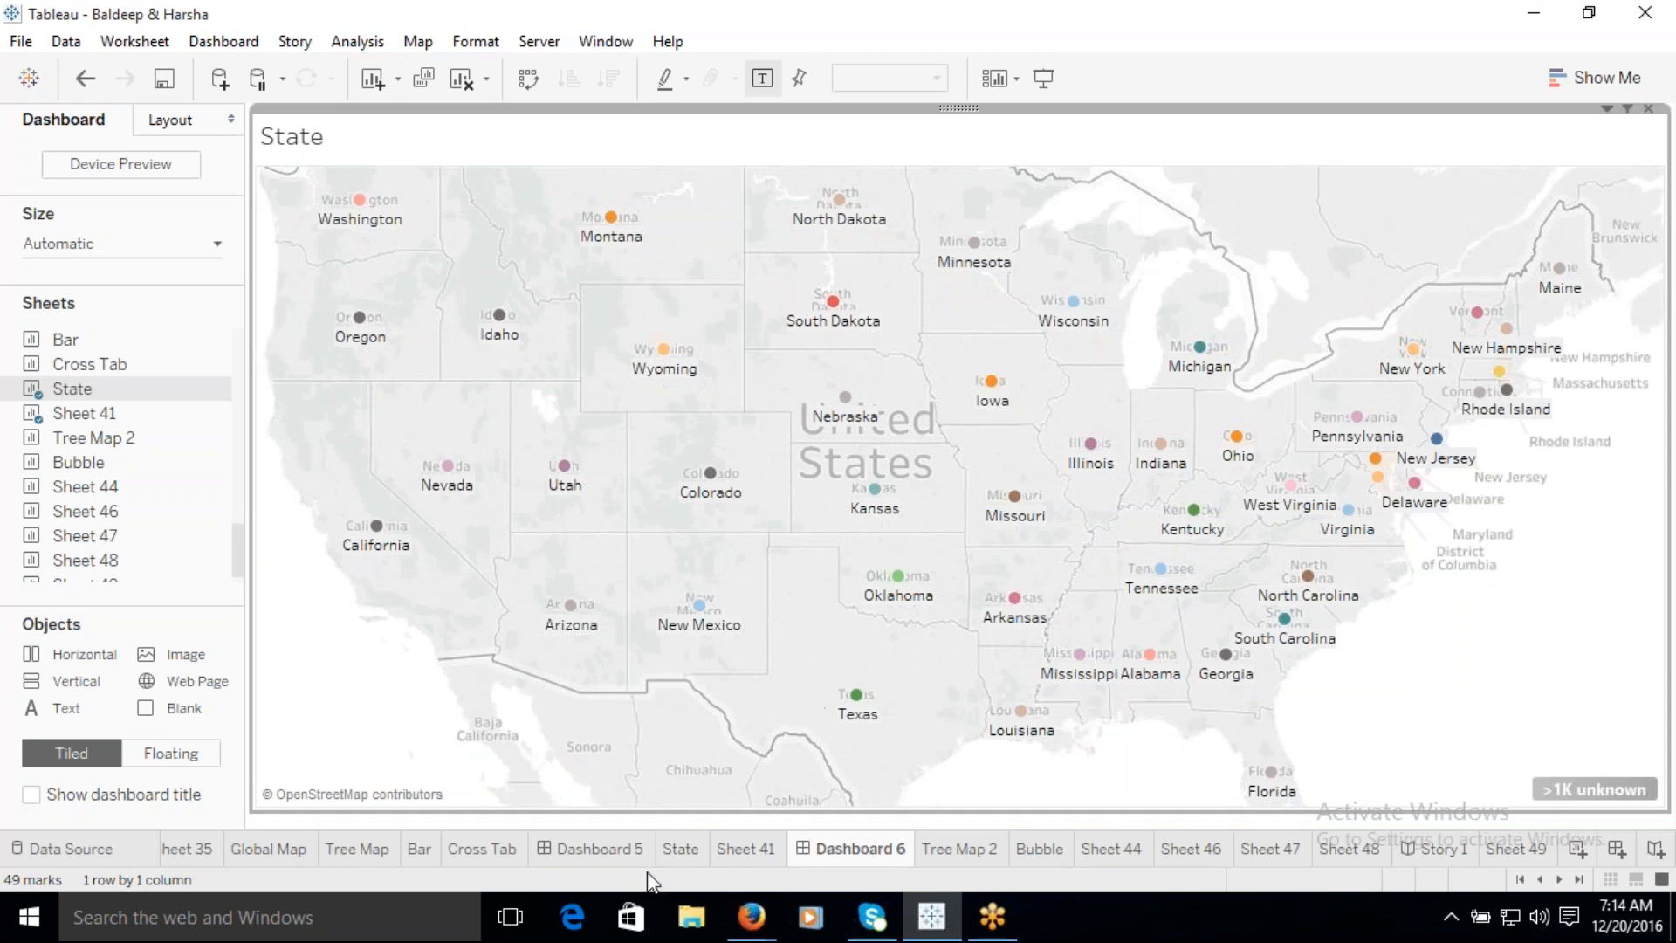
pyautogui.click(602, 849)
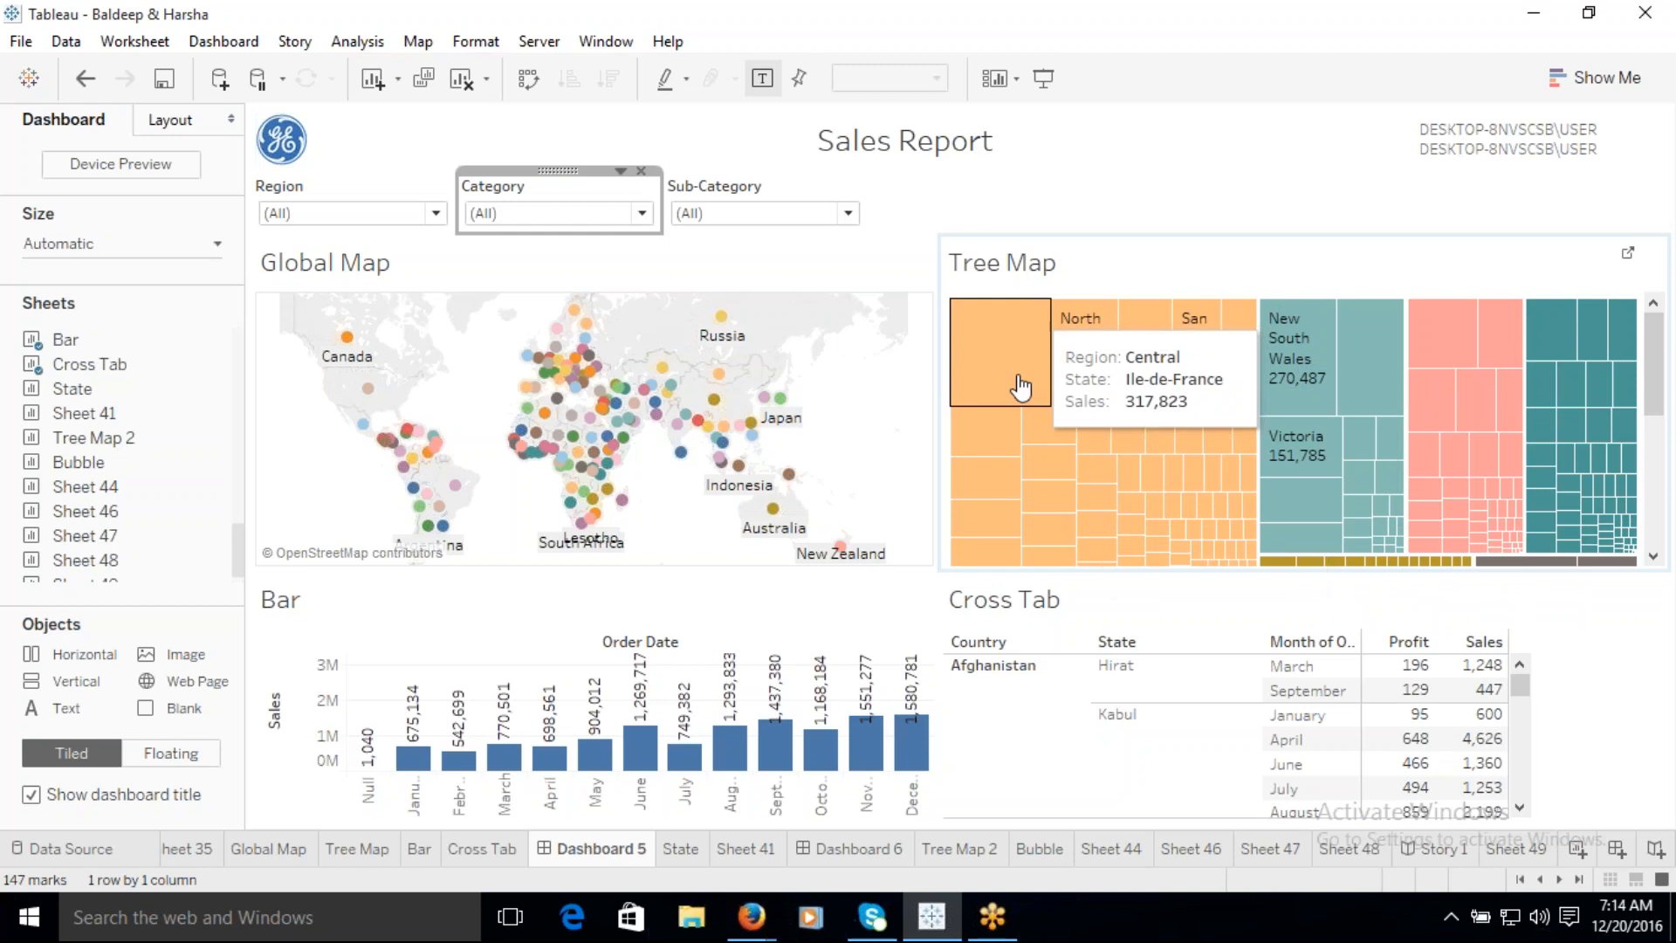
pyautogui.click(872, 859)
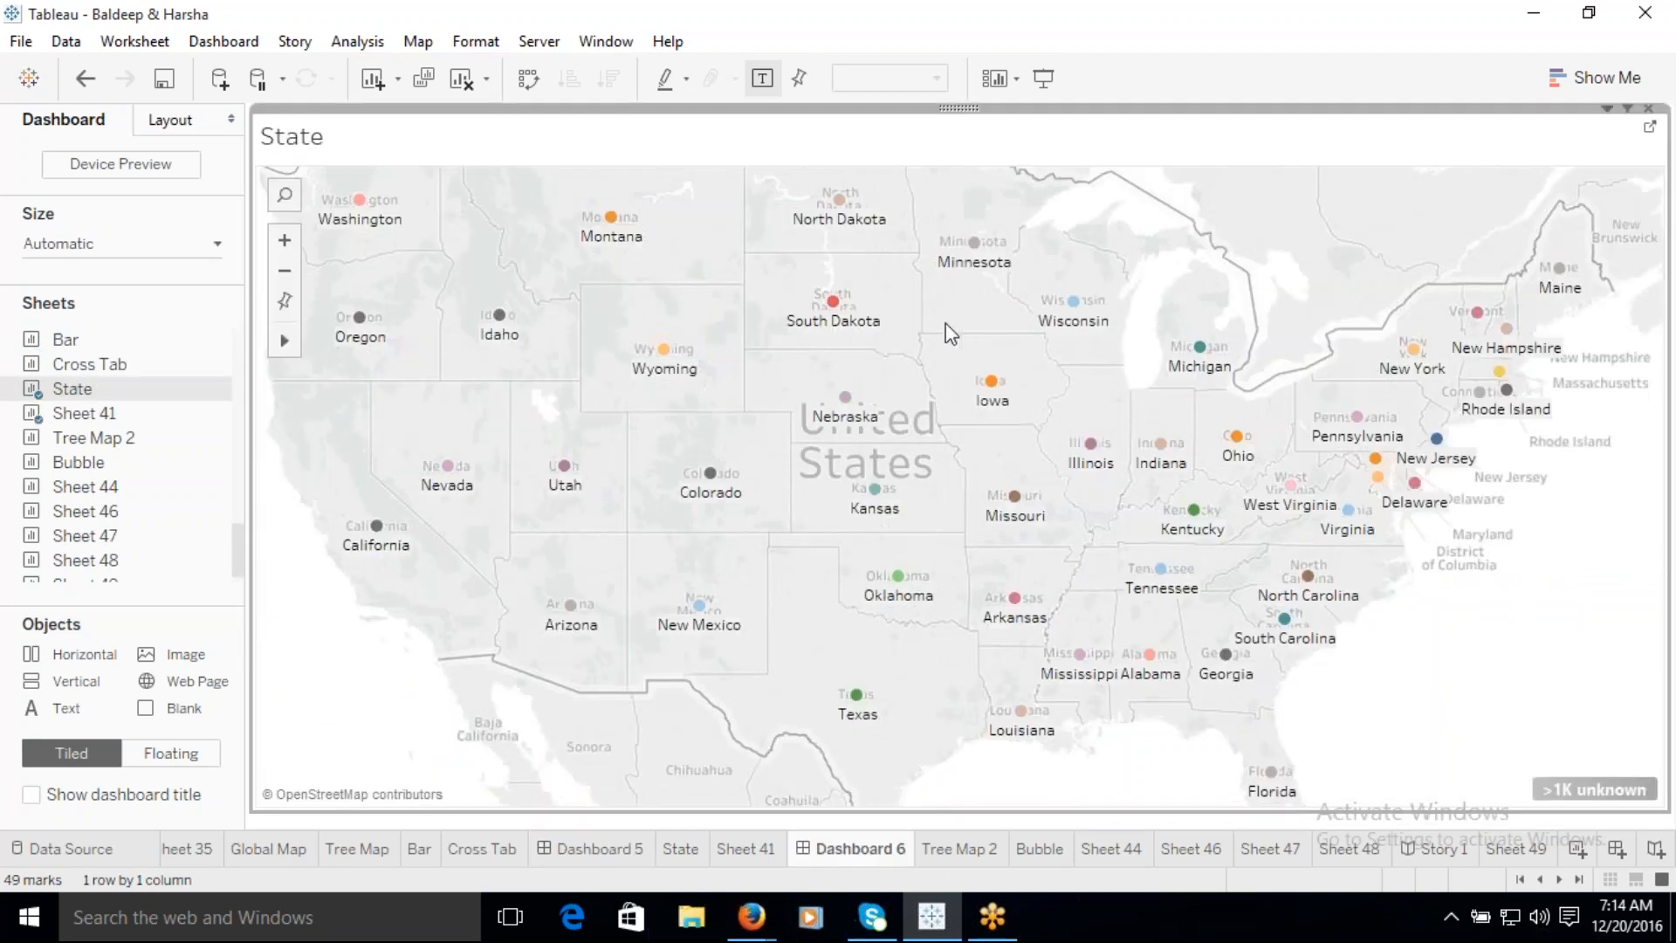
pyautogui.moveTo(995, 382)
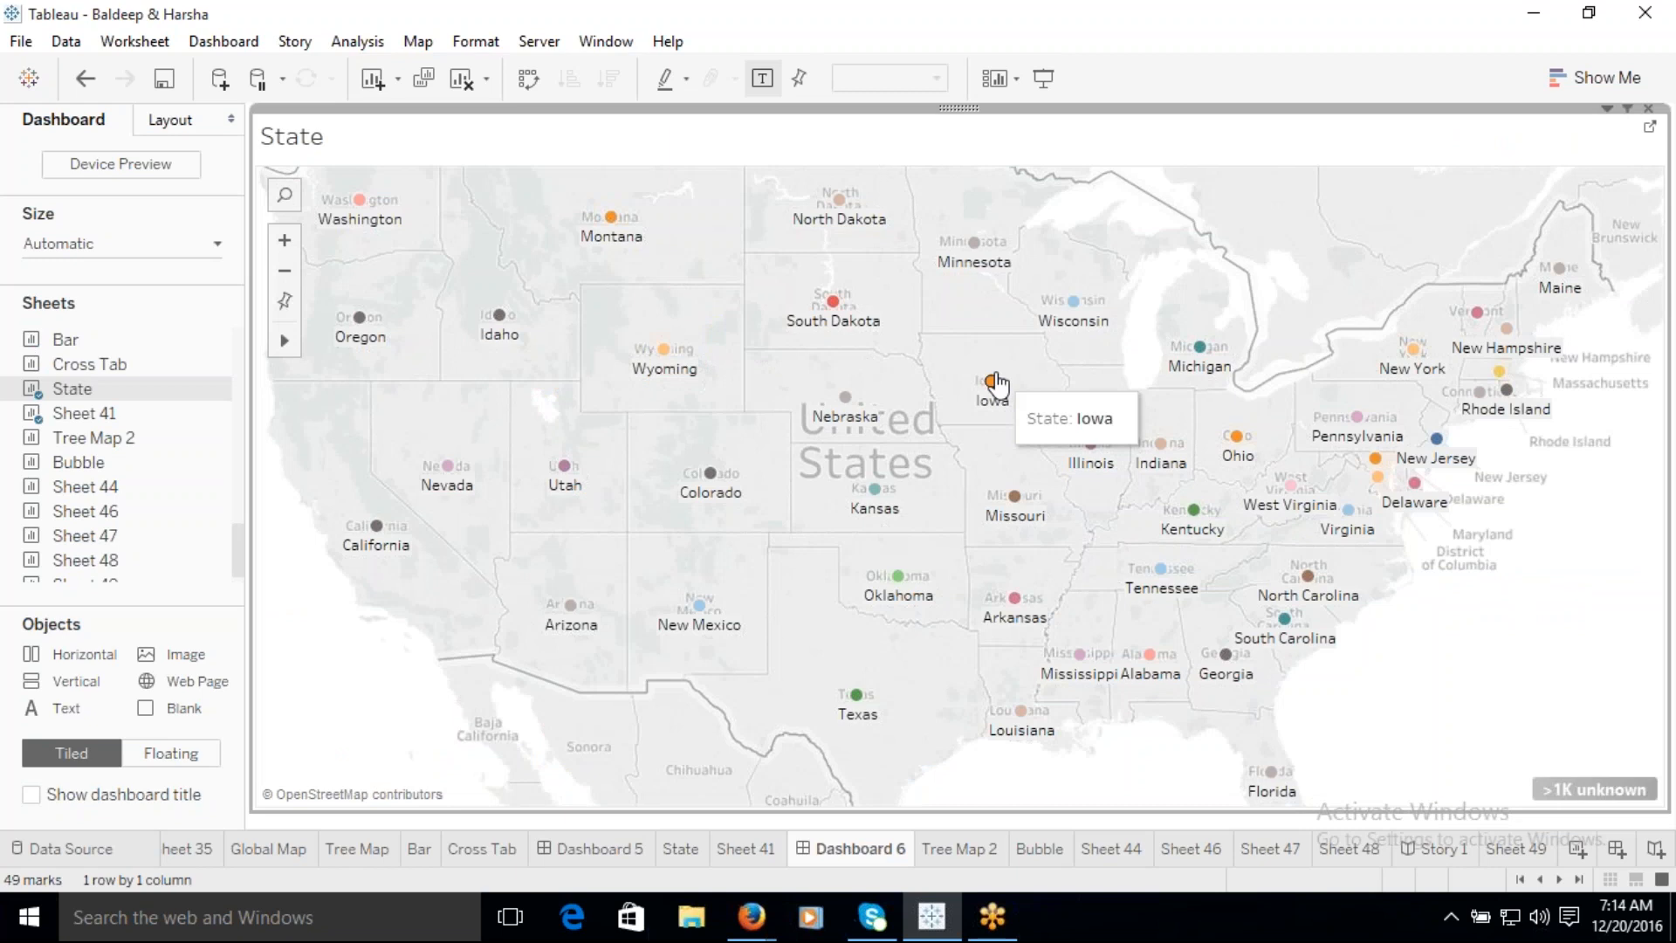
# Step: Start a new filter action in the actions of Dashboard 5
pyautogui.click(610, 849)
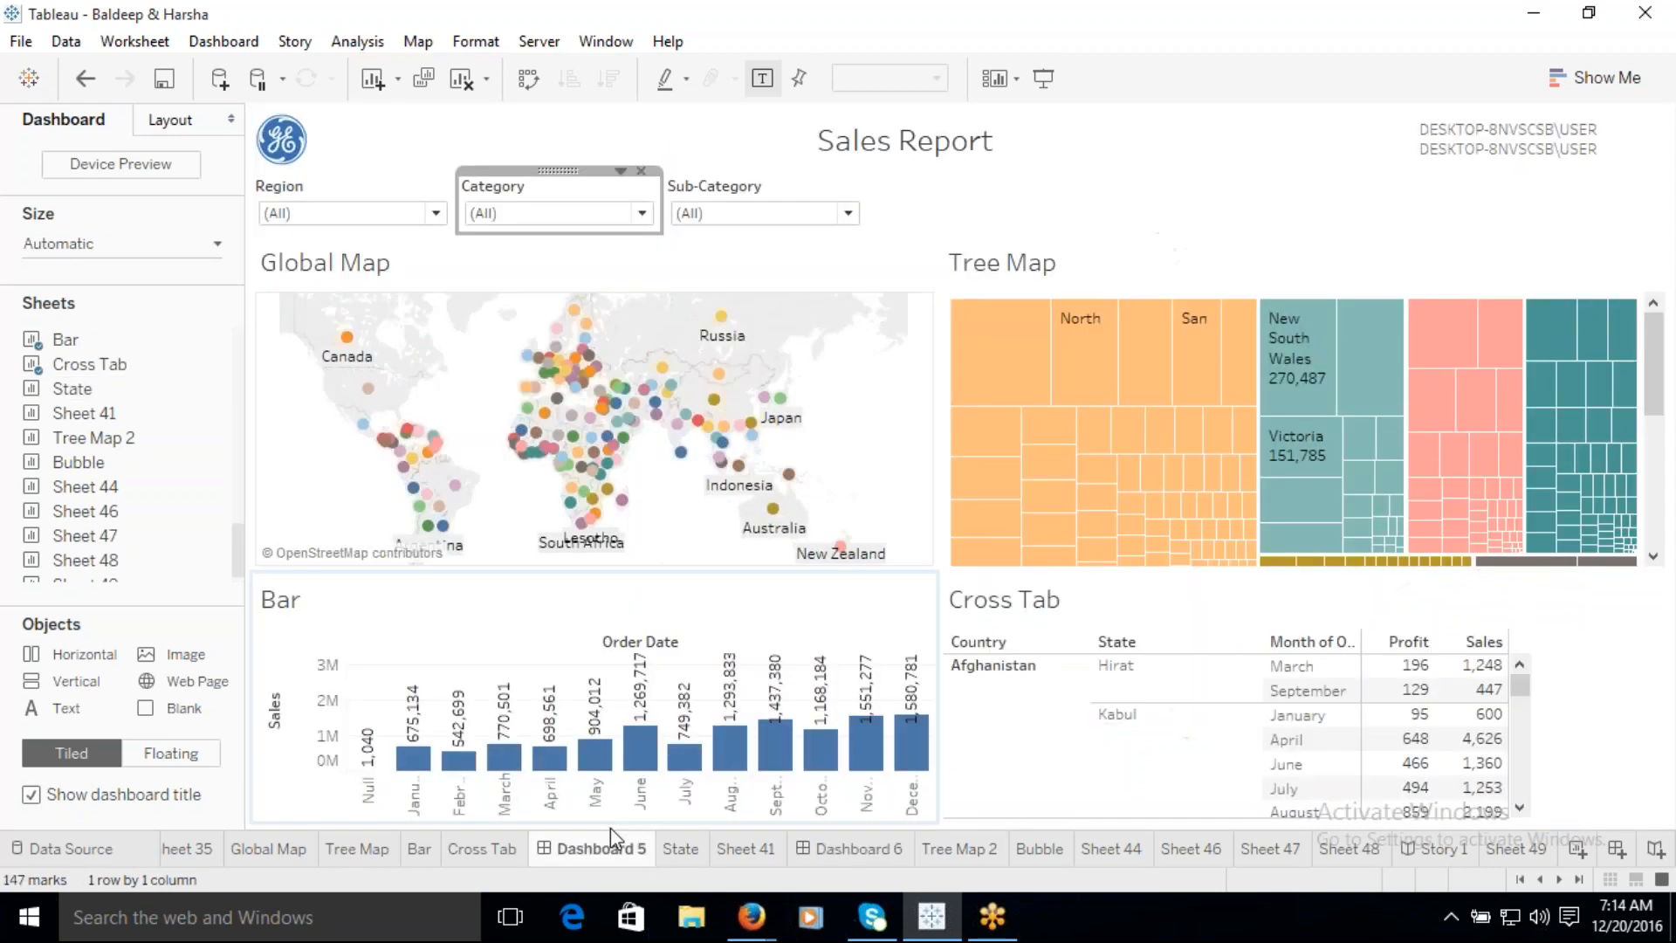
pyautogui.click(223, 41)
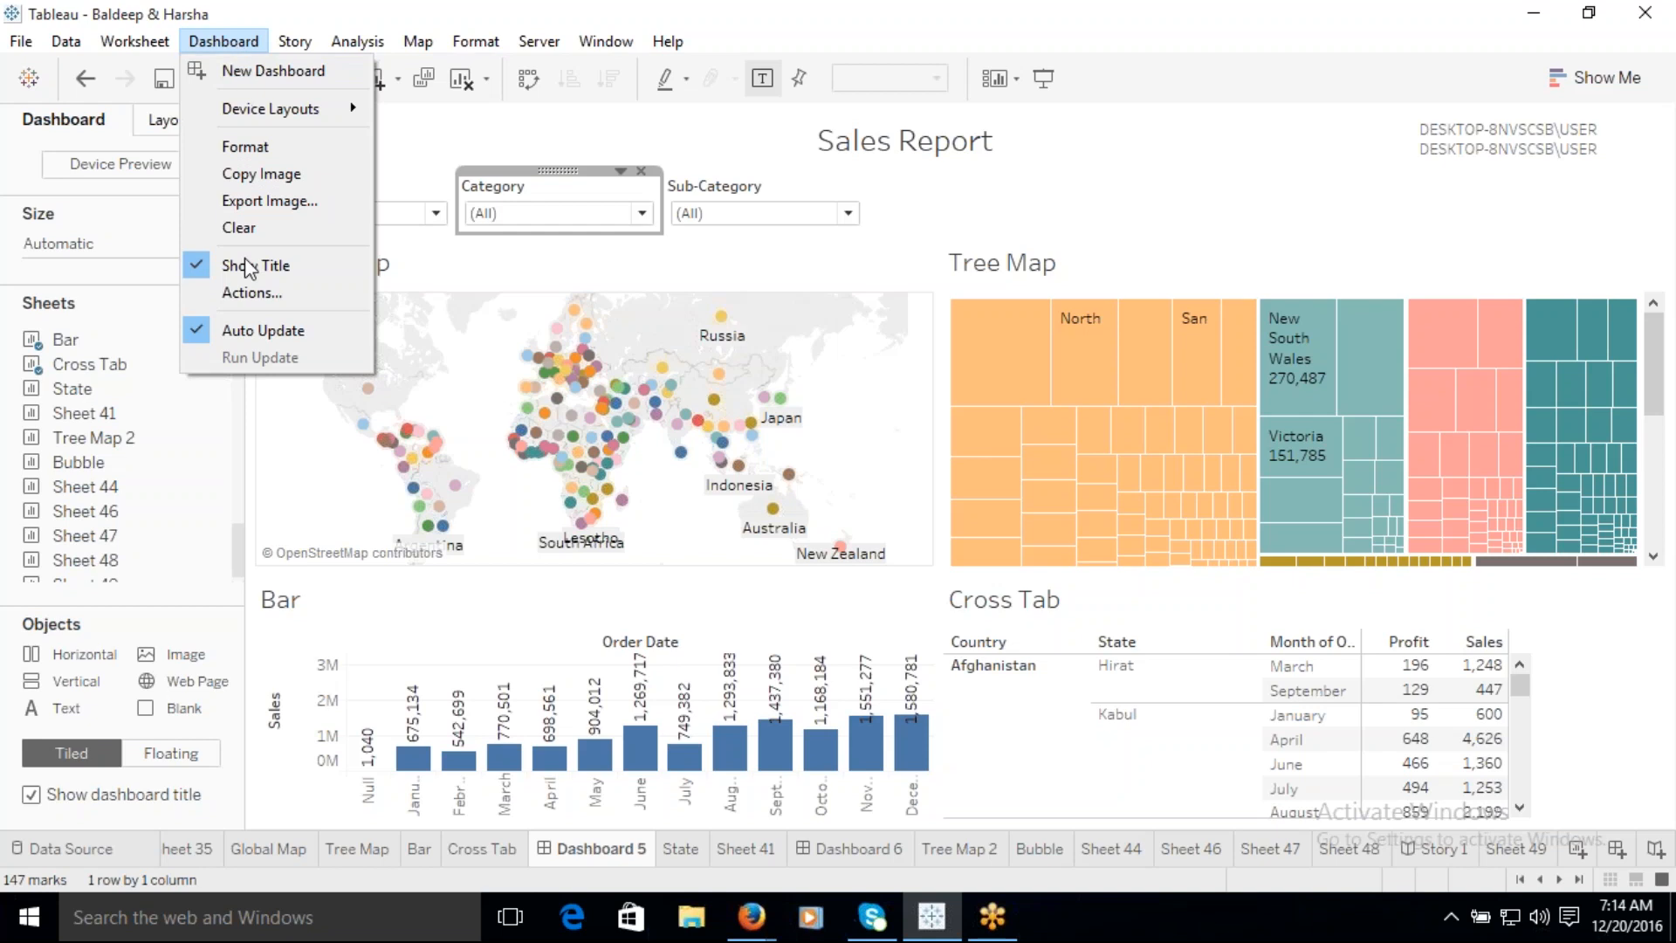
pyautogui.click(241, 293)
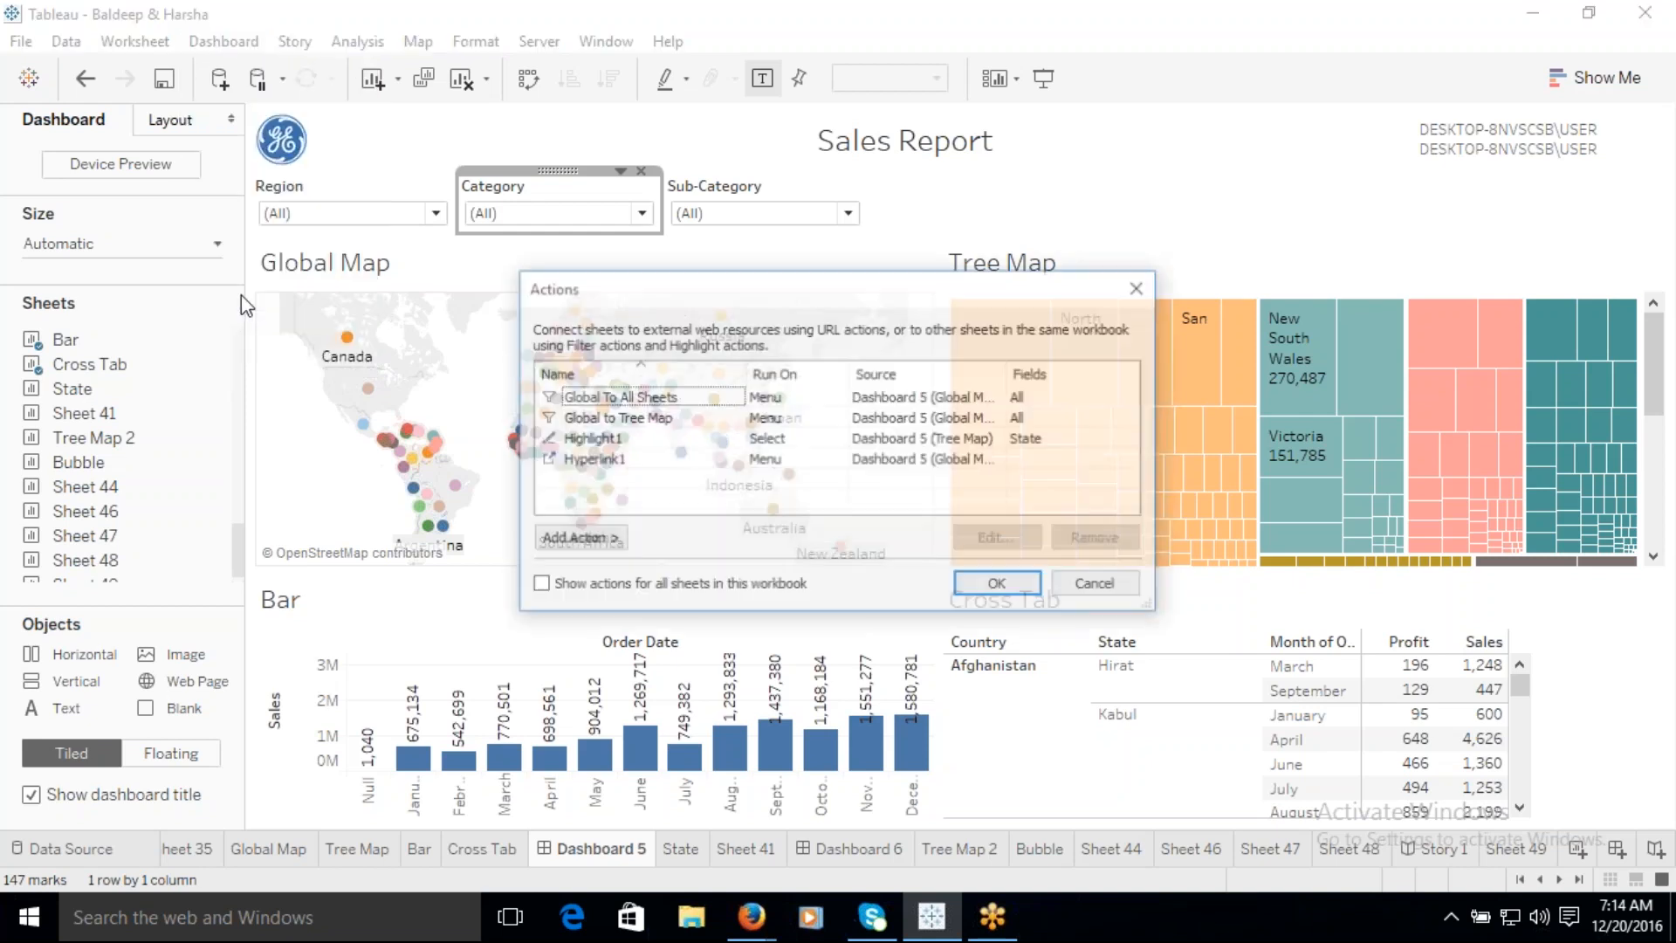
pyautogui.click(594, 540)
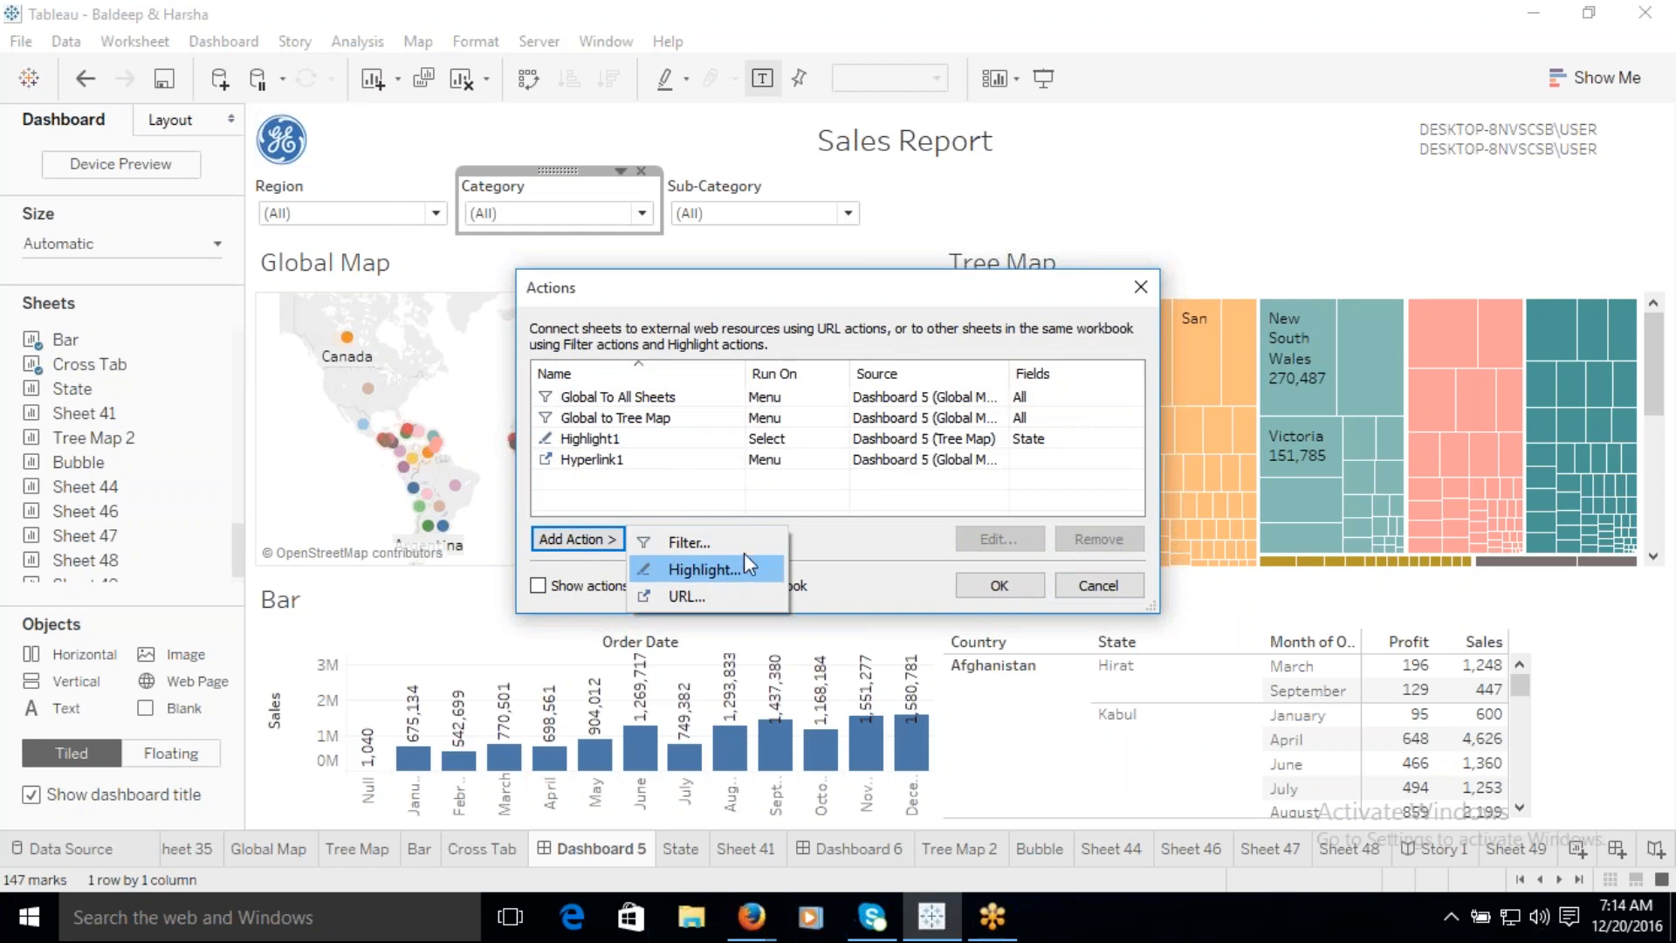
pyautogui.click(699, 541)
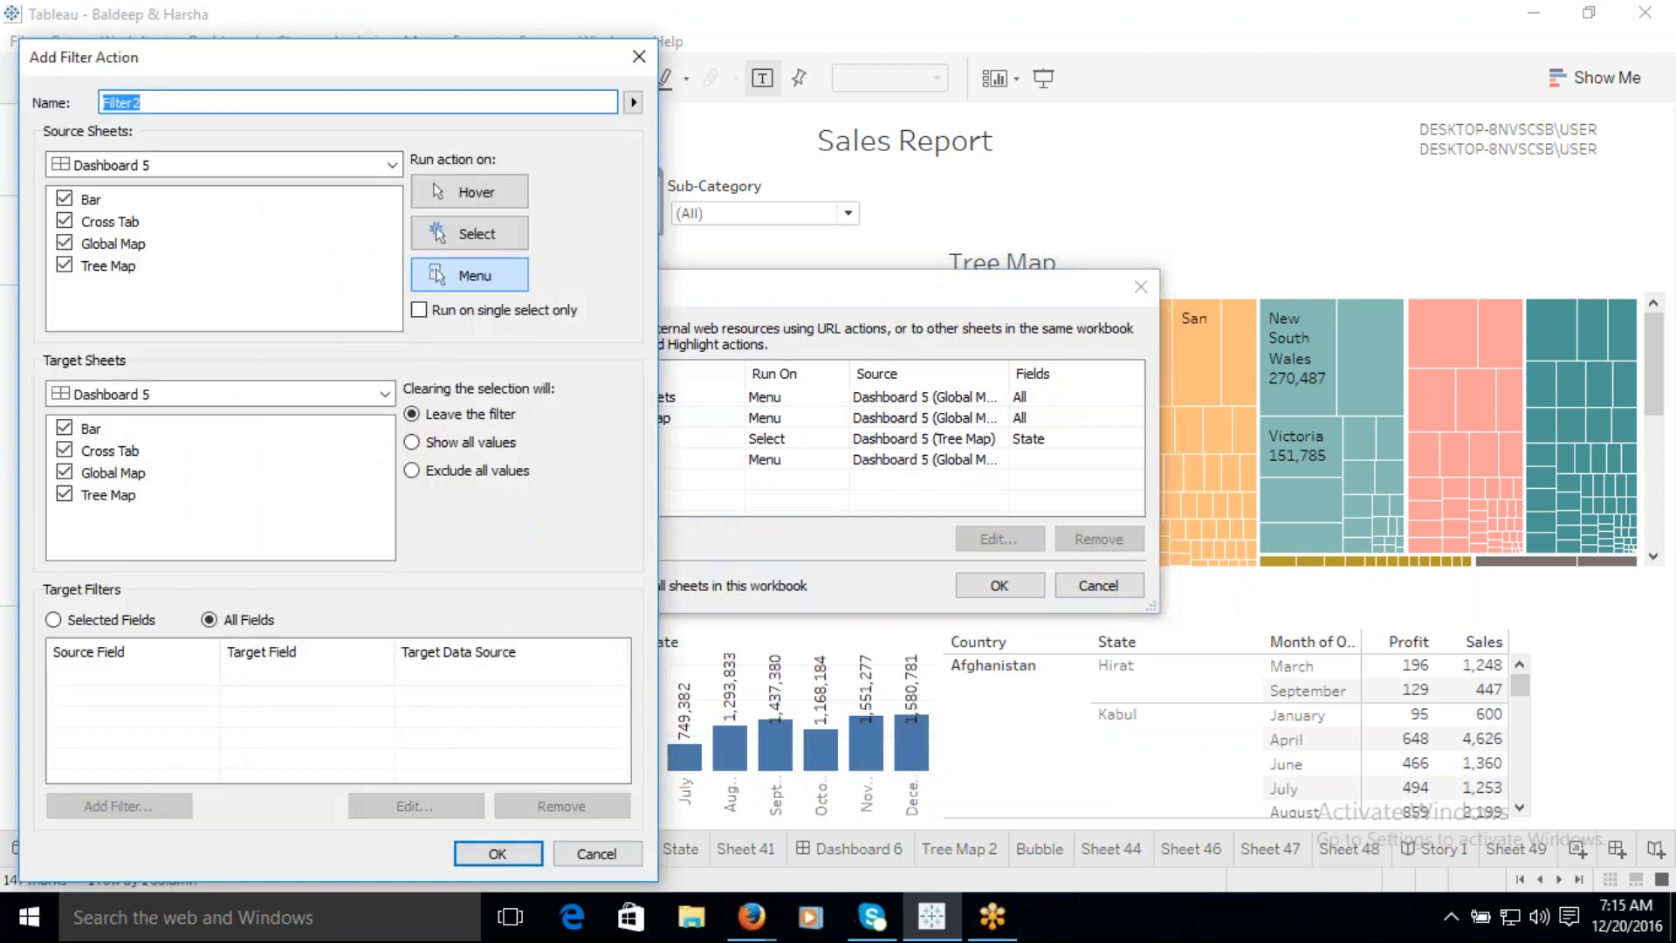
pyautogui.moveTo(418, 69); pyautogui.dragTo(1048, 63)
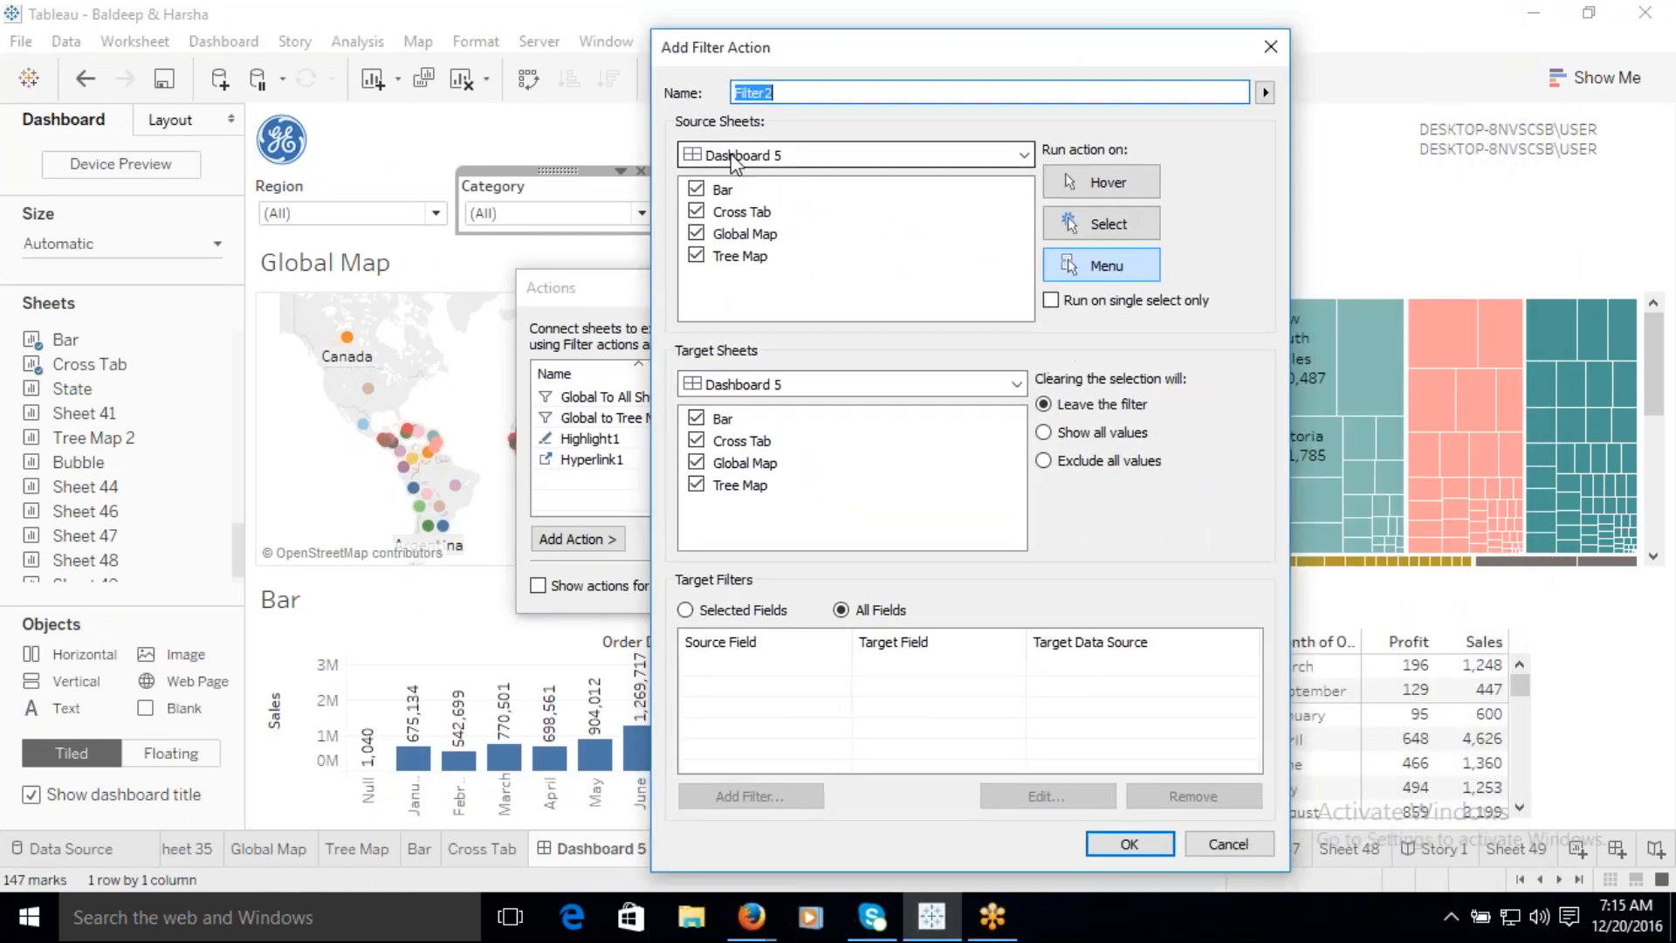
# Step: Name the filter action "Dashboard 5 to 6", keep only Tree Map as its source sheet and set it to run on Menu
pyautogui.click(697, 189)
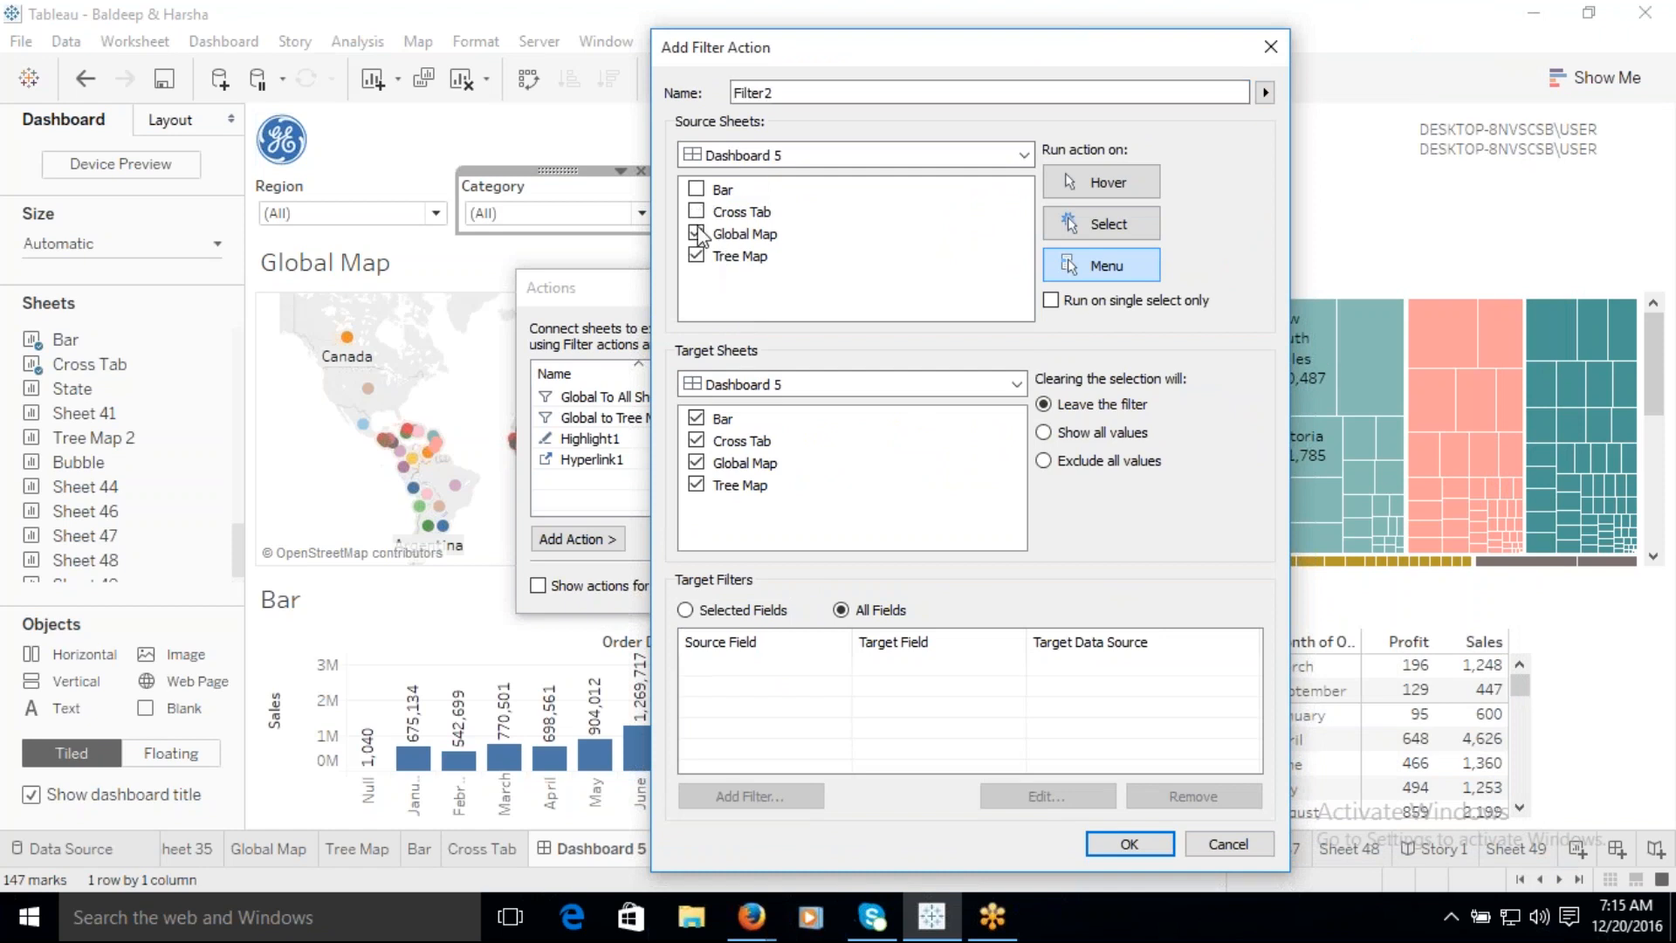
pyautogui.click(698, 234)
pyautogui.moveTo(779, 94); pyautogui.dragTo(695, 96)
pyautogui.write('Dashboard 5 to 6')
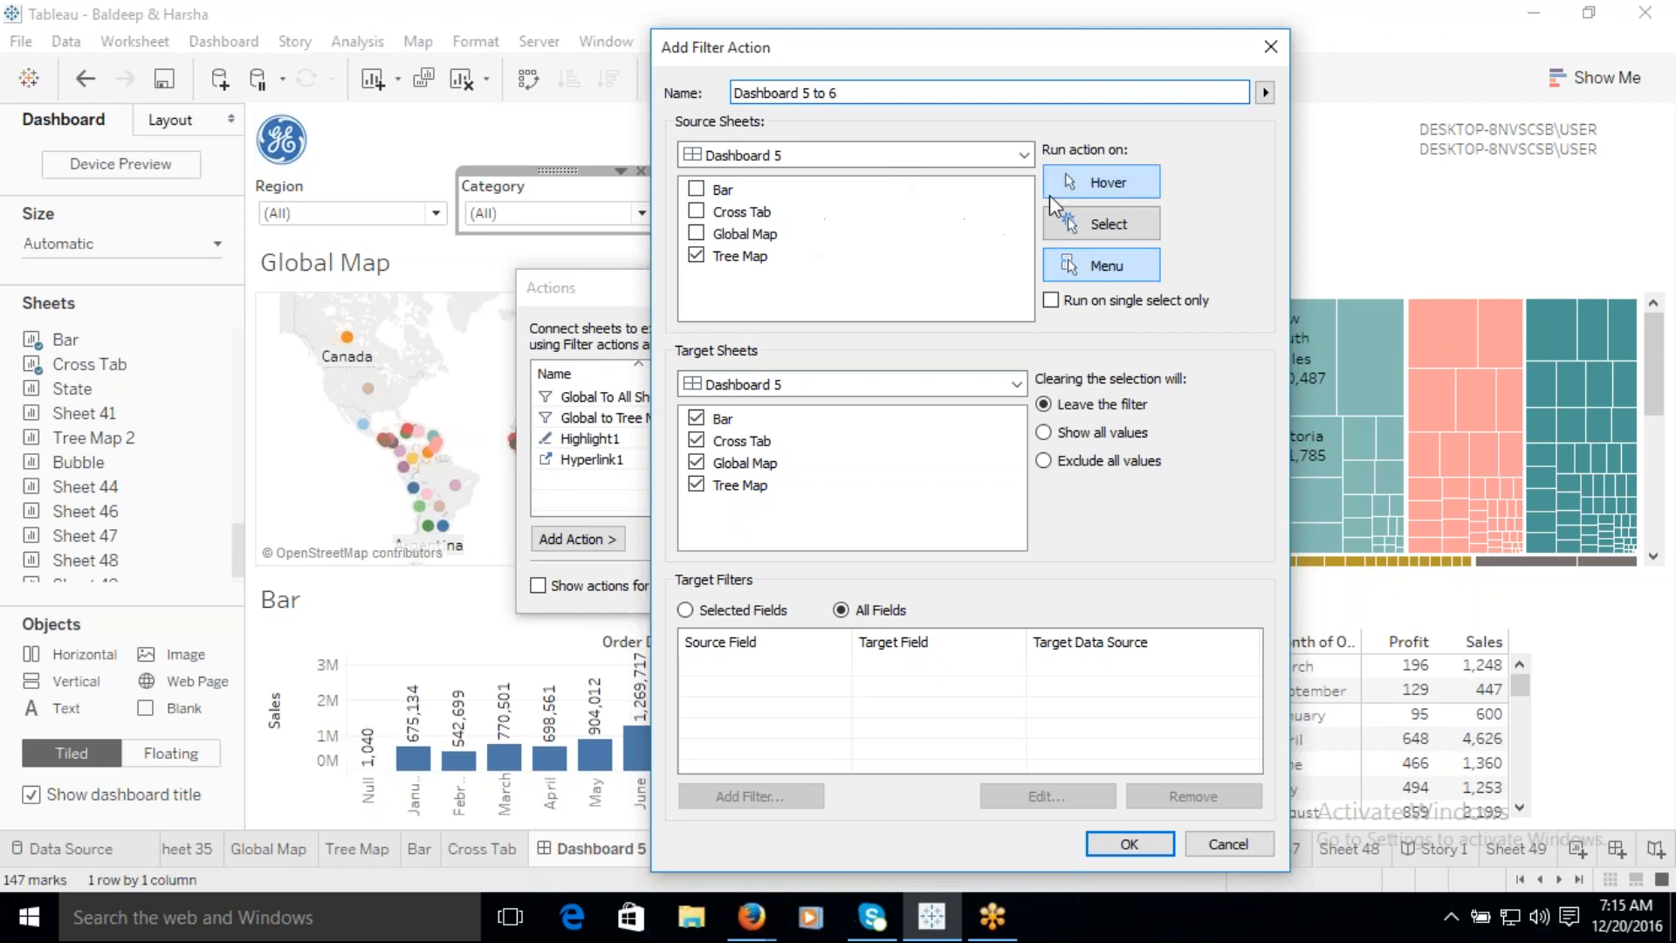
pyautogui.click(1098, 270)
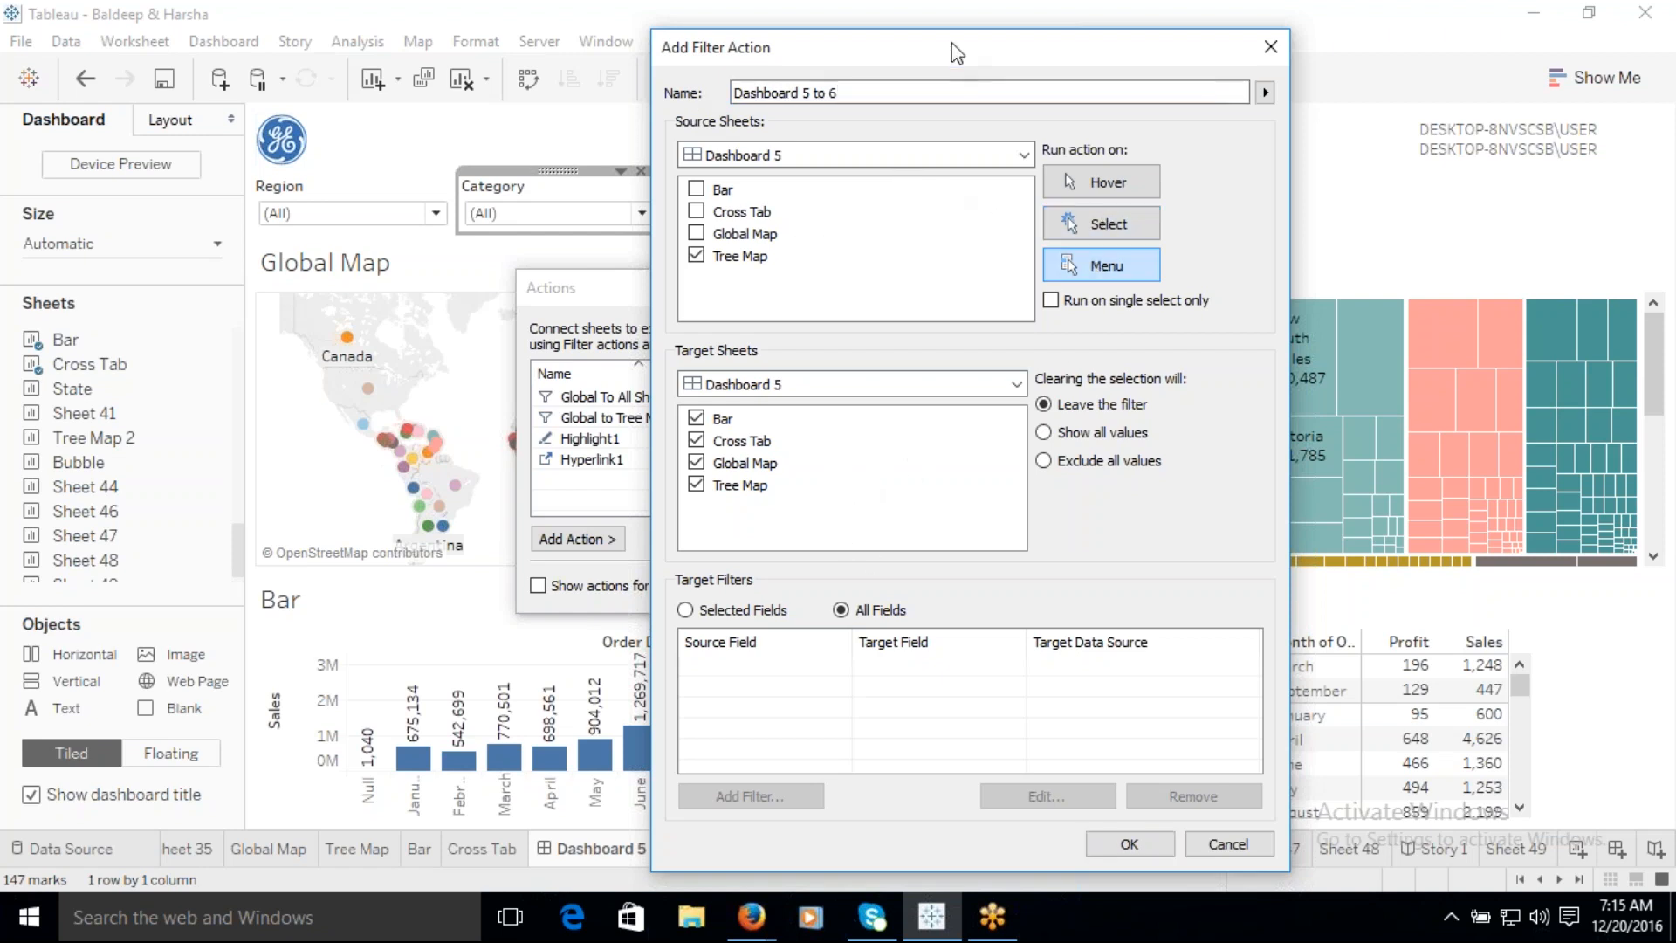
# Step: Target only the State sheet of Dashboard 6 and set clearing the selection to show all values
pyautogui.moveTo(947, 47); pyautogui.dragTo(612, 19)
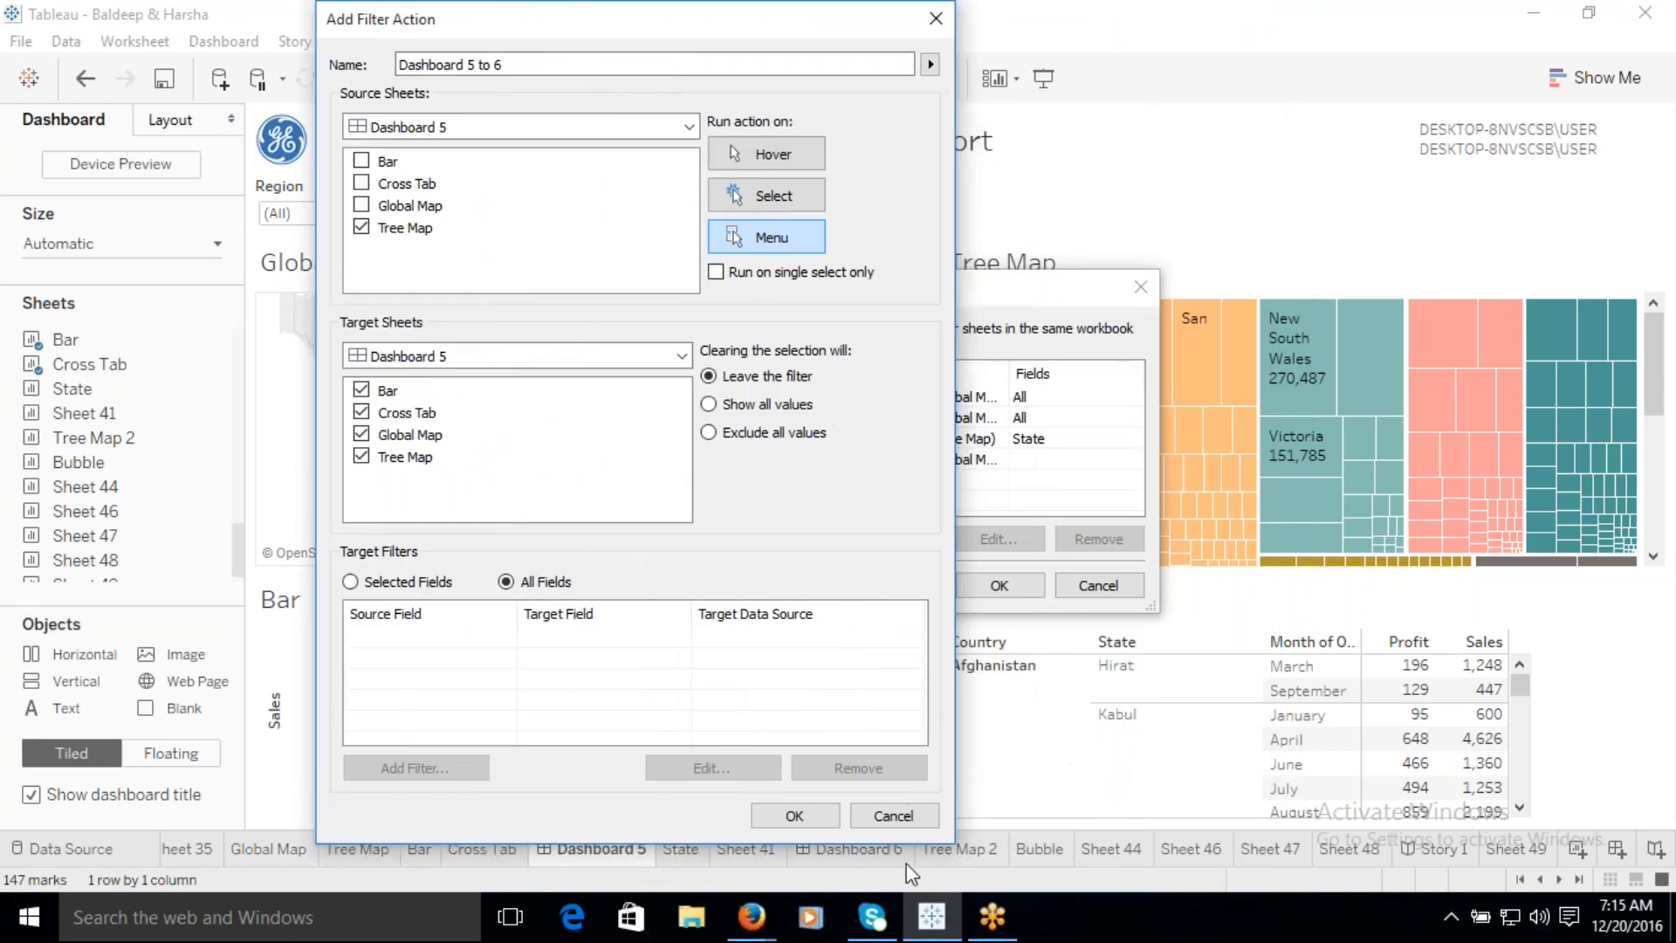
pyautogui.moveTo(741, 1); pyautogui.dragTo(741, 41)
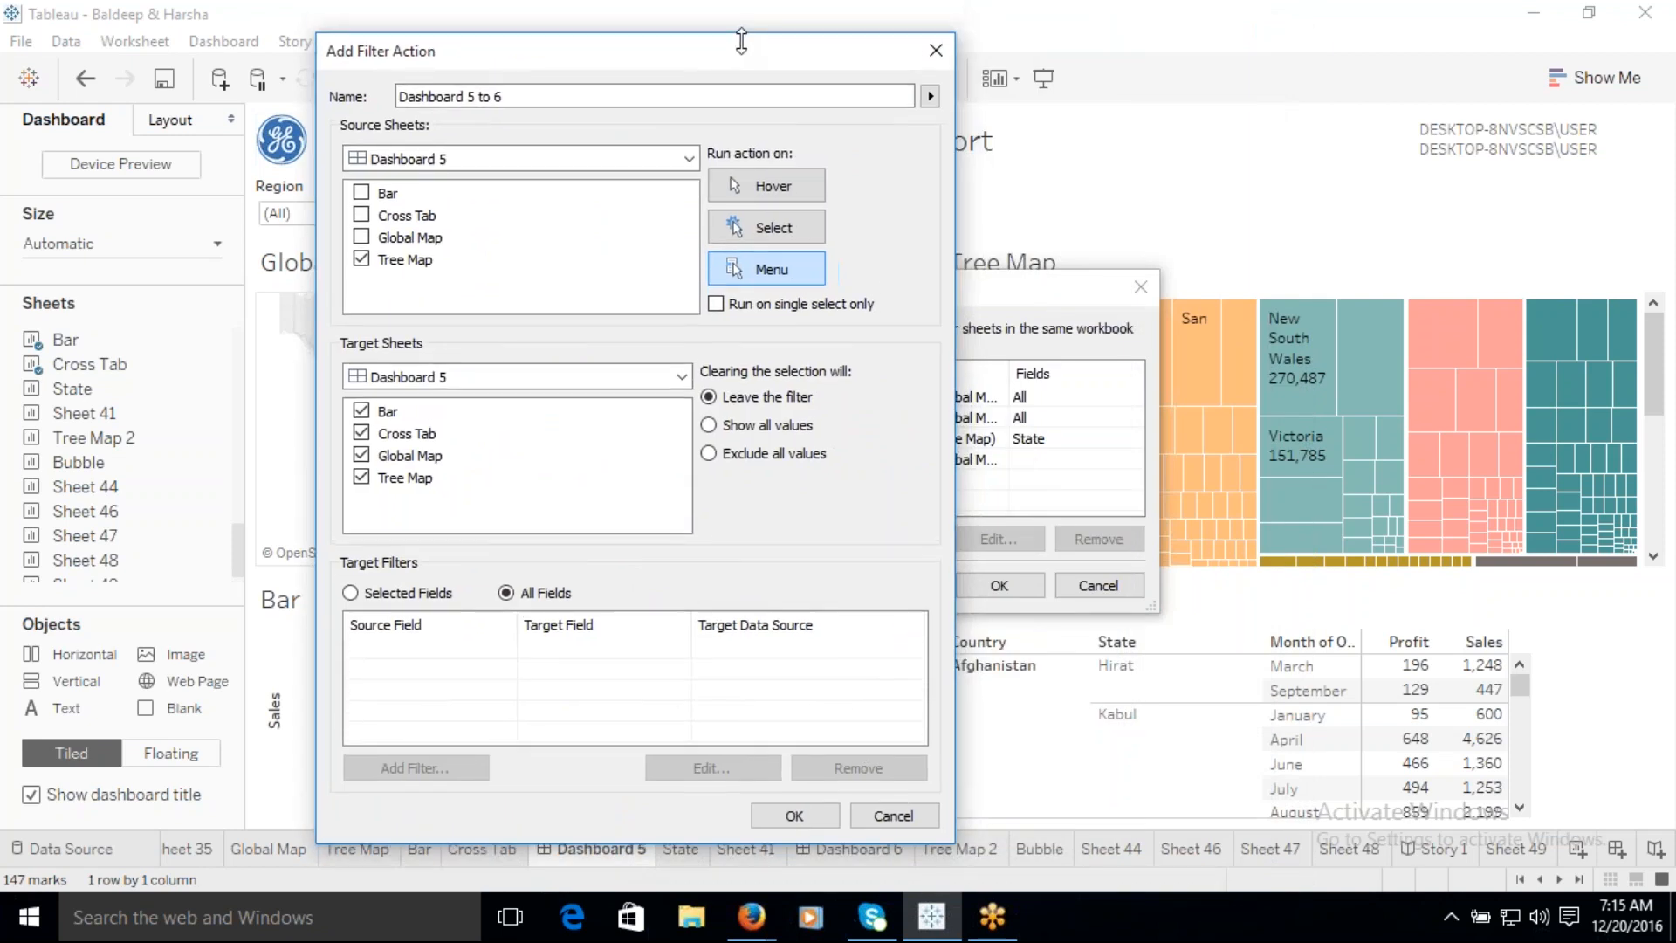
pyautogui.click(681, 377)
pyautogui.moveTo(677, 474); pyautogui.dragTo(672, 437)
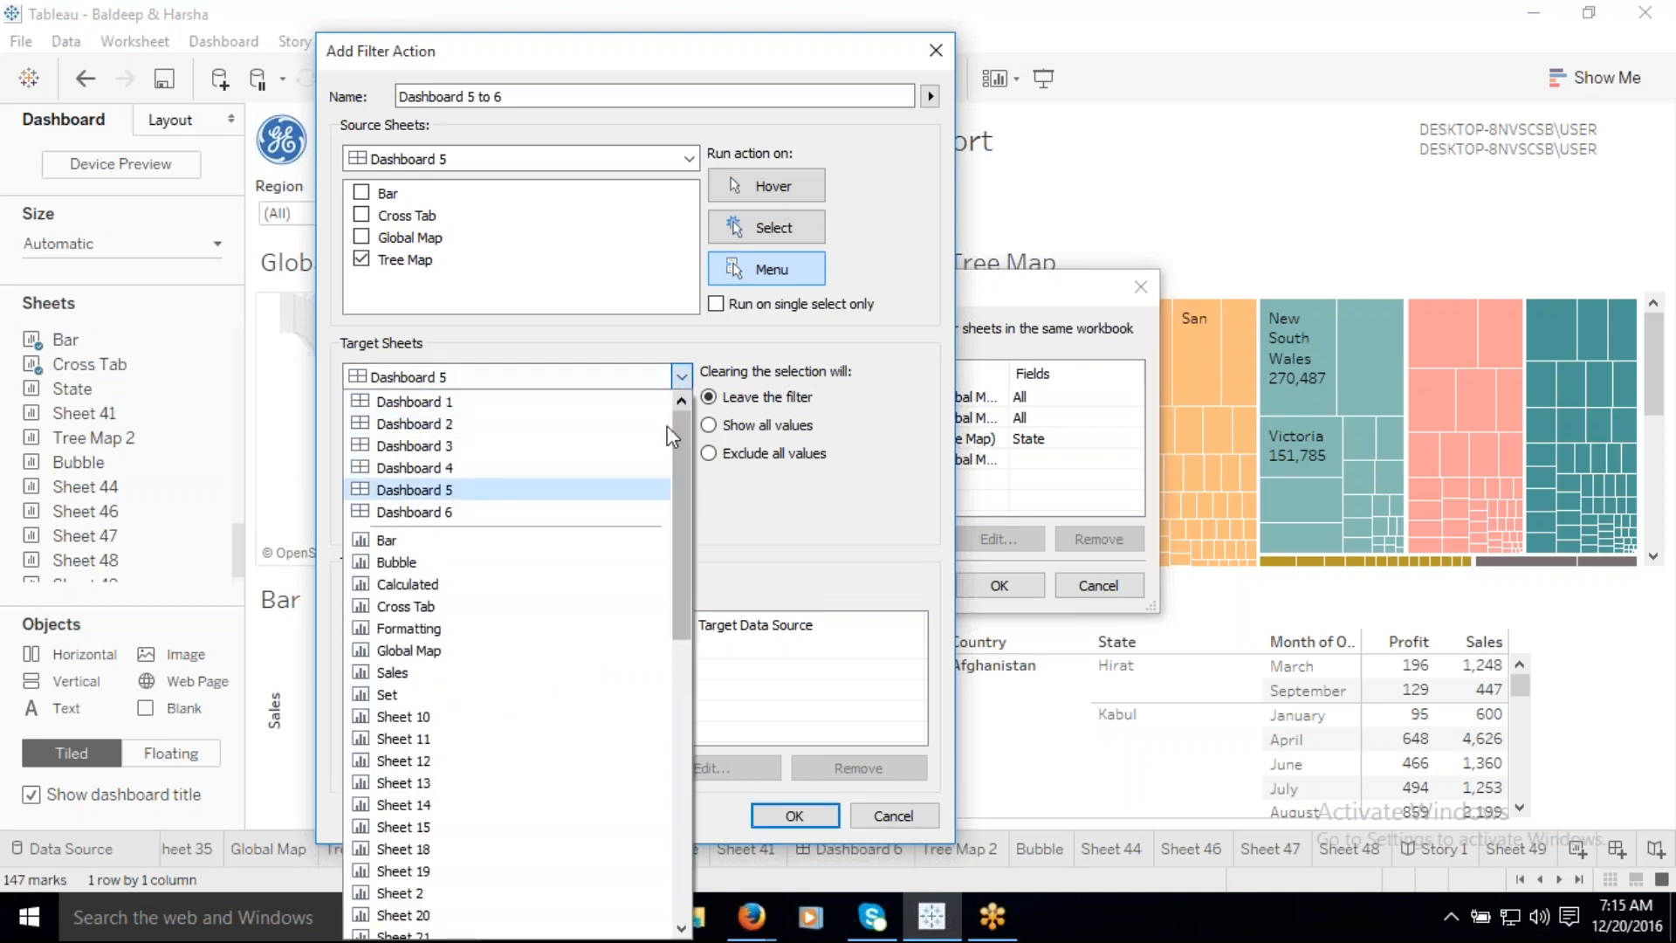
pyautogui.click(444, 513)
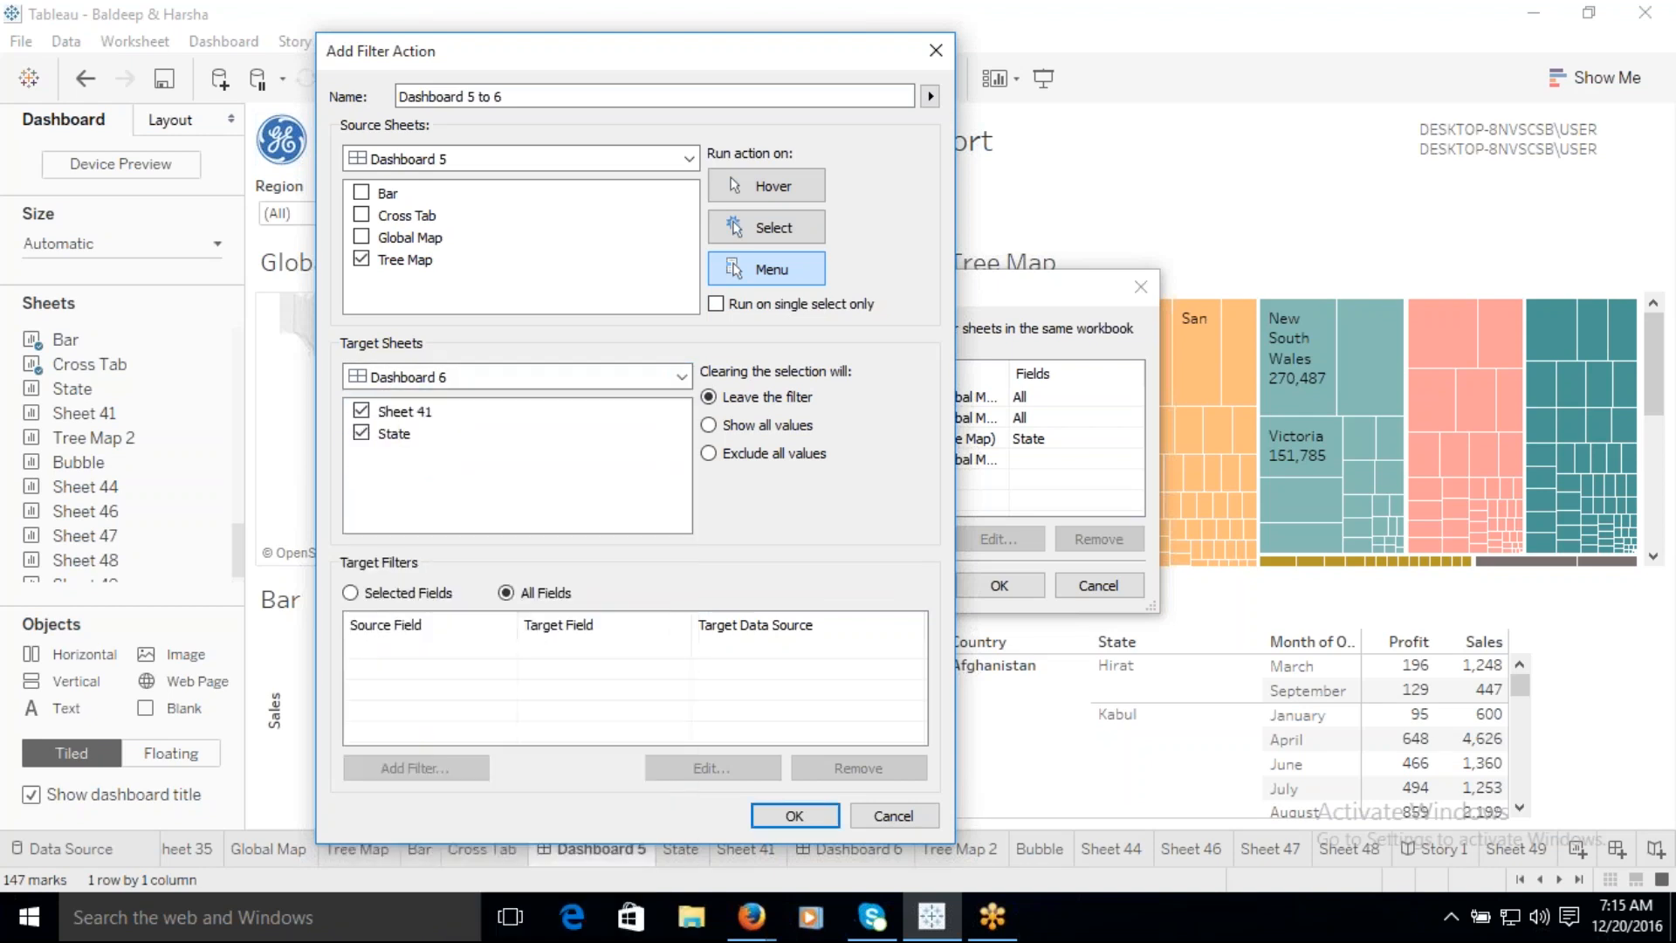
pyautogui.click(682, 378)
pyautogui.moveTo(681, 501); pyautogui.dragTo(683, 428)
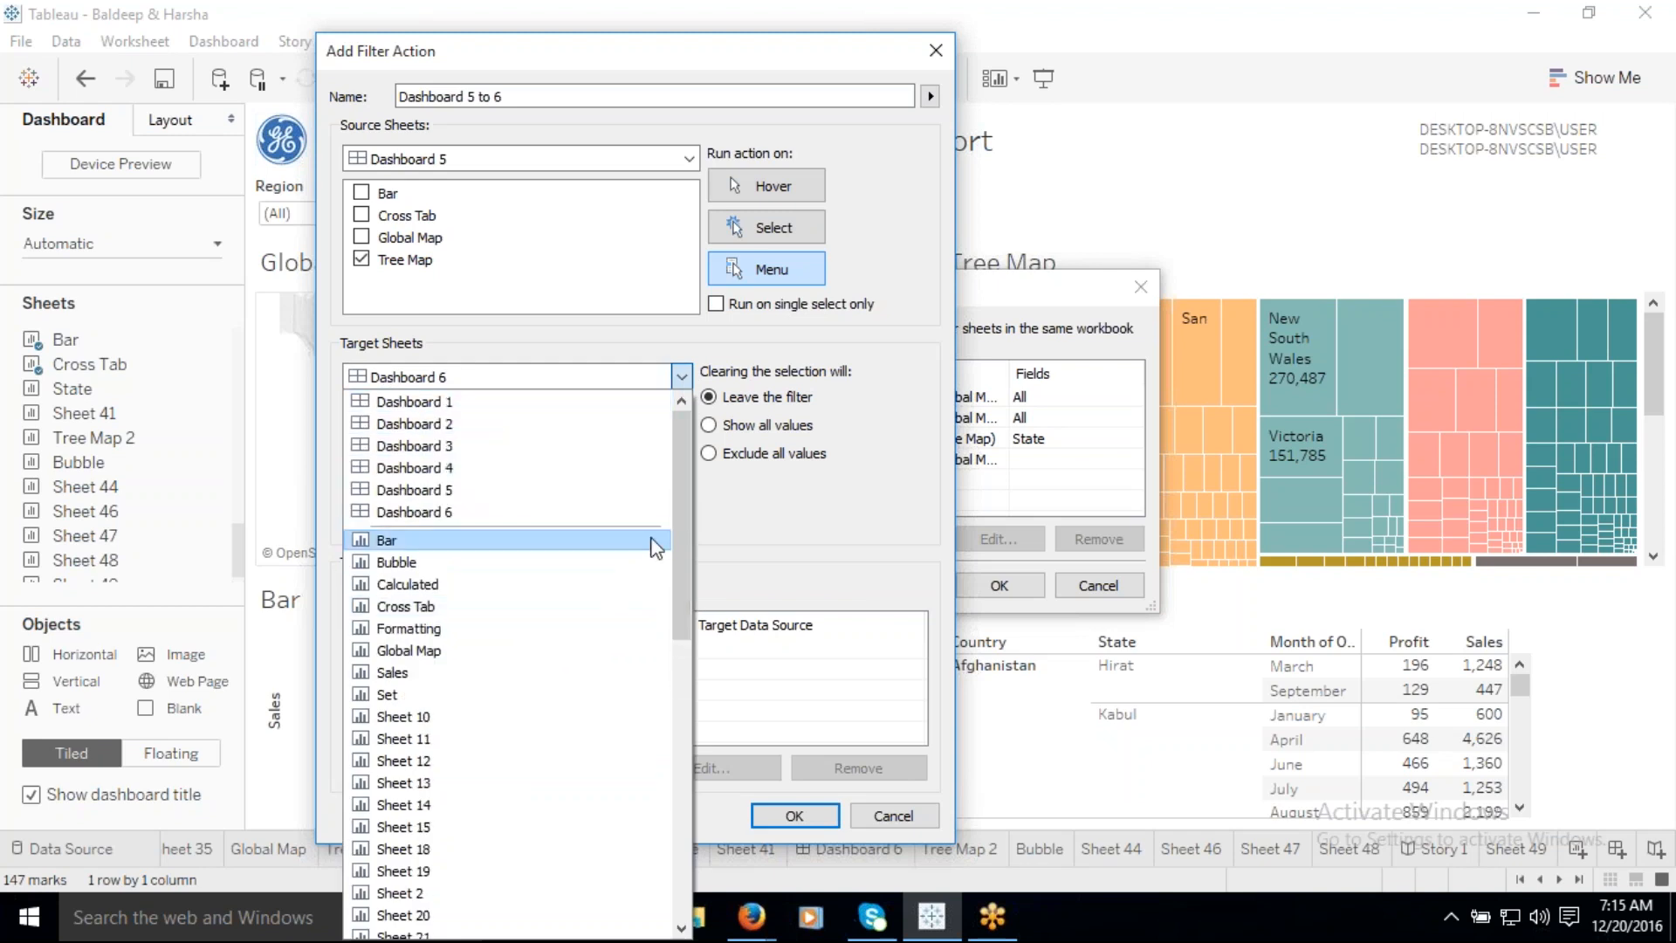
pyautogui.moveTo(683, 500); pyautogui.dragTo(714, 480)
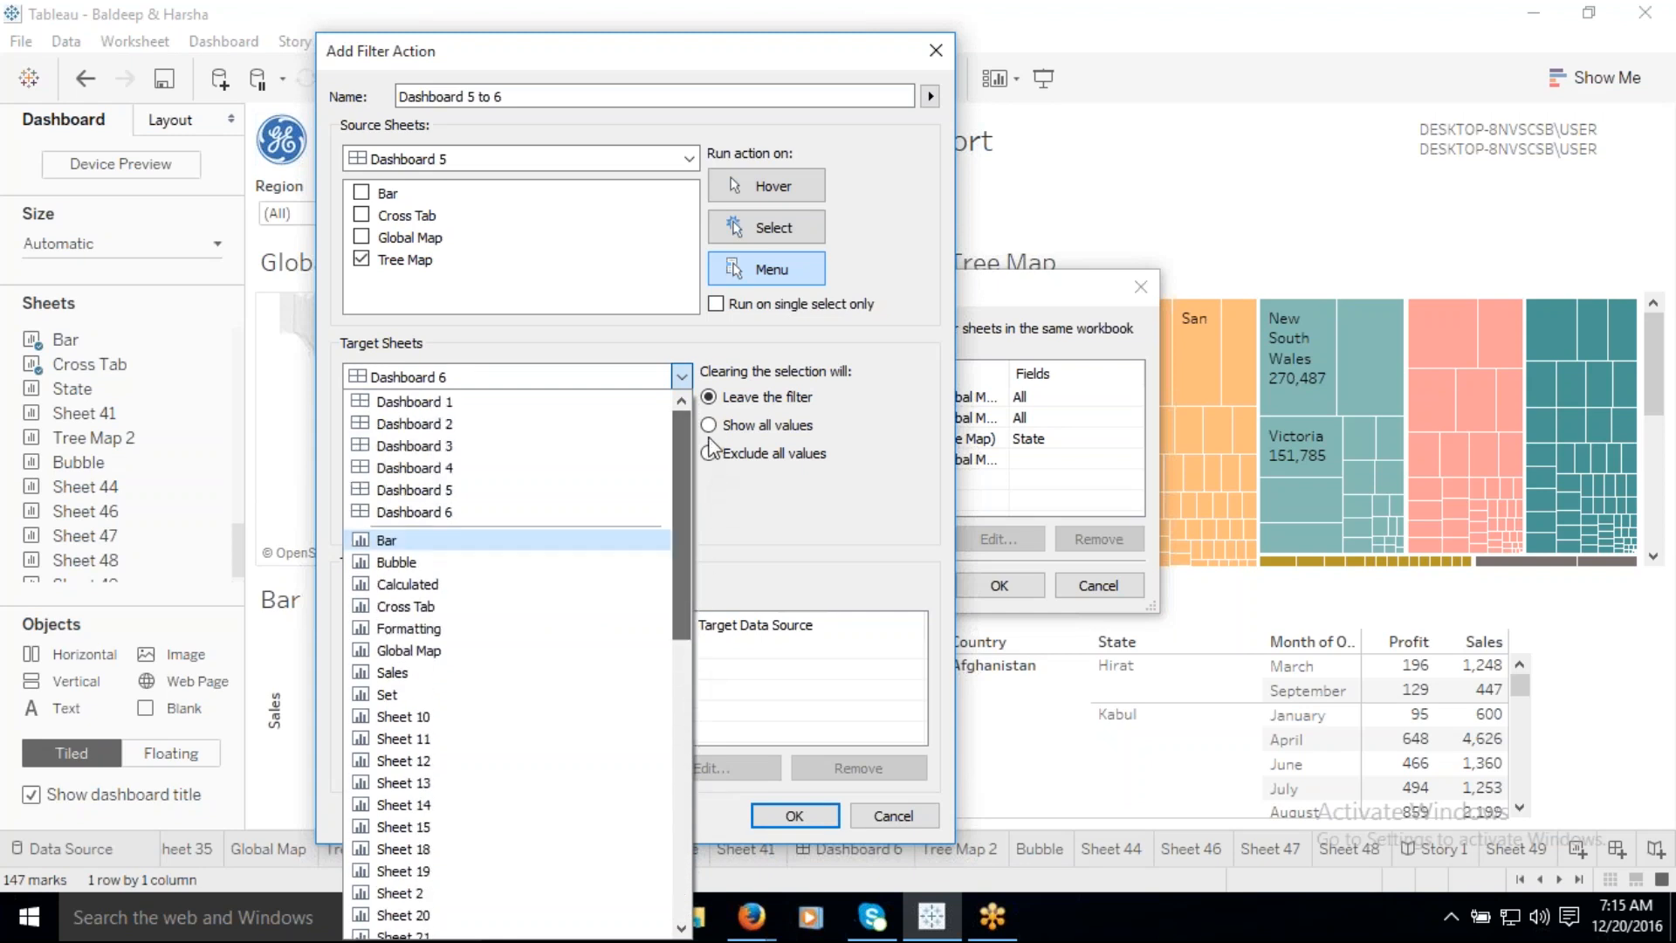
pyautogui.click(434, 512)
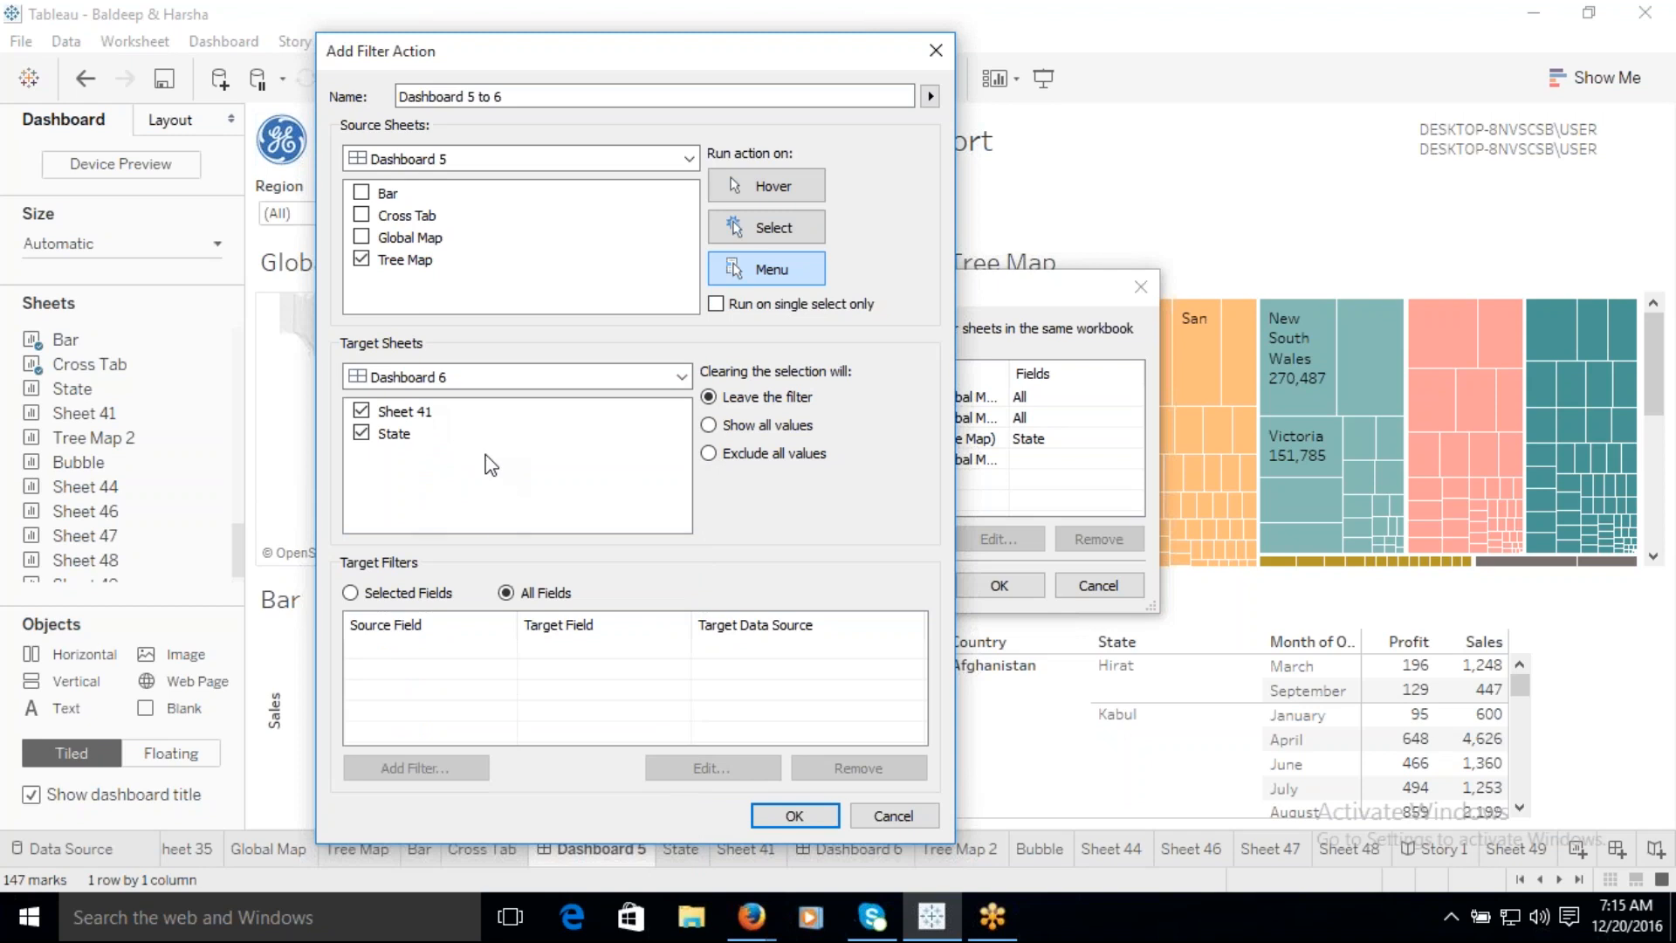
pyautogui.click(361, 412)
# Step: Restrict the target filter to selected fields, mapping source field State to target field State, and save the action
pyautogui.click(351, 593)
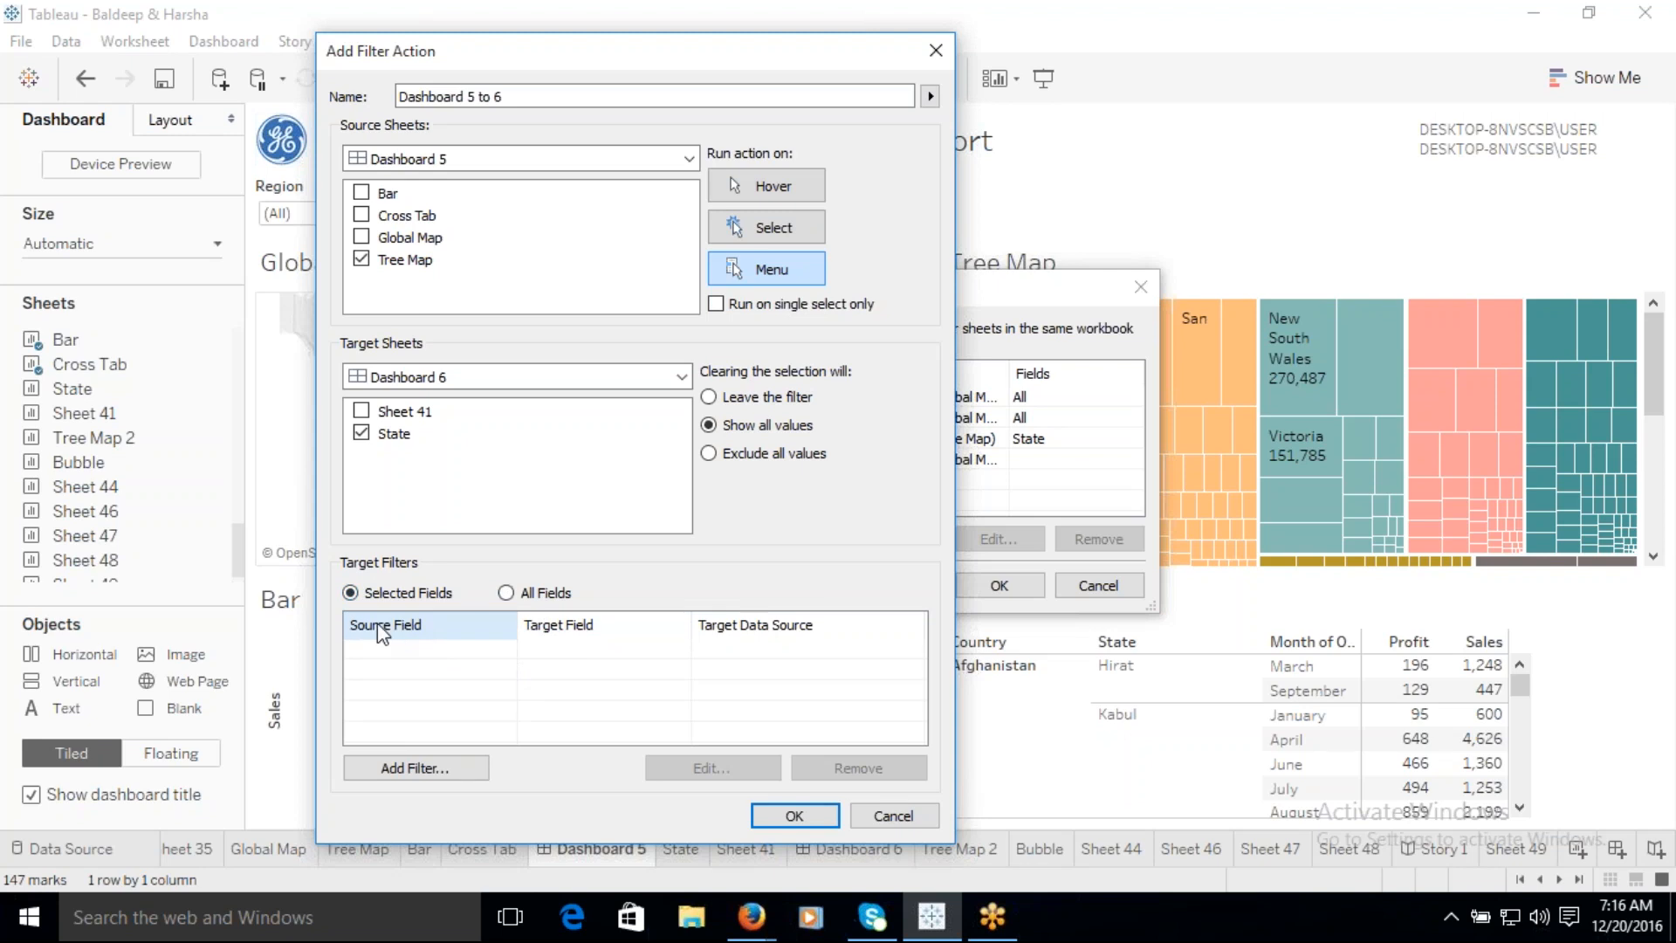
pyautogui.click(429, 770)
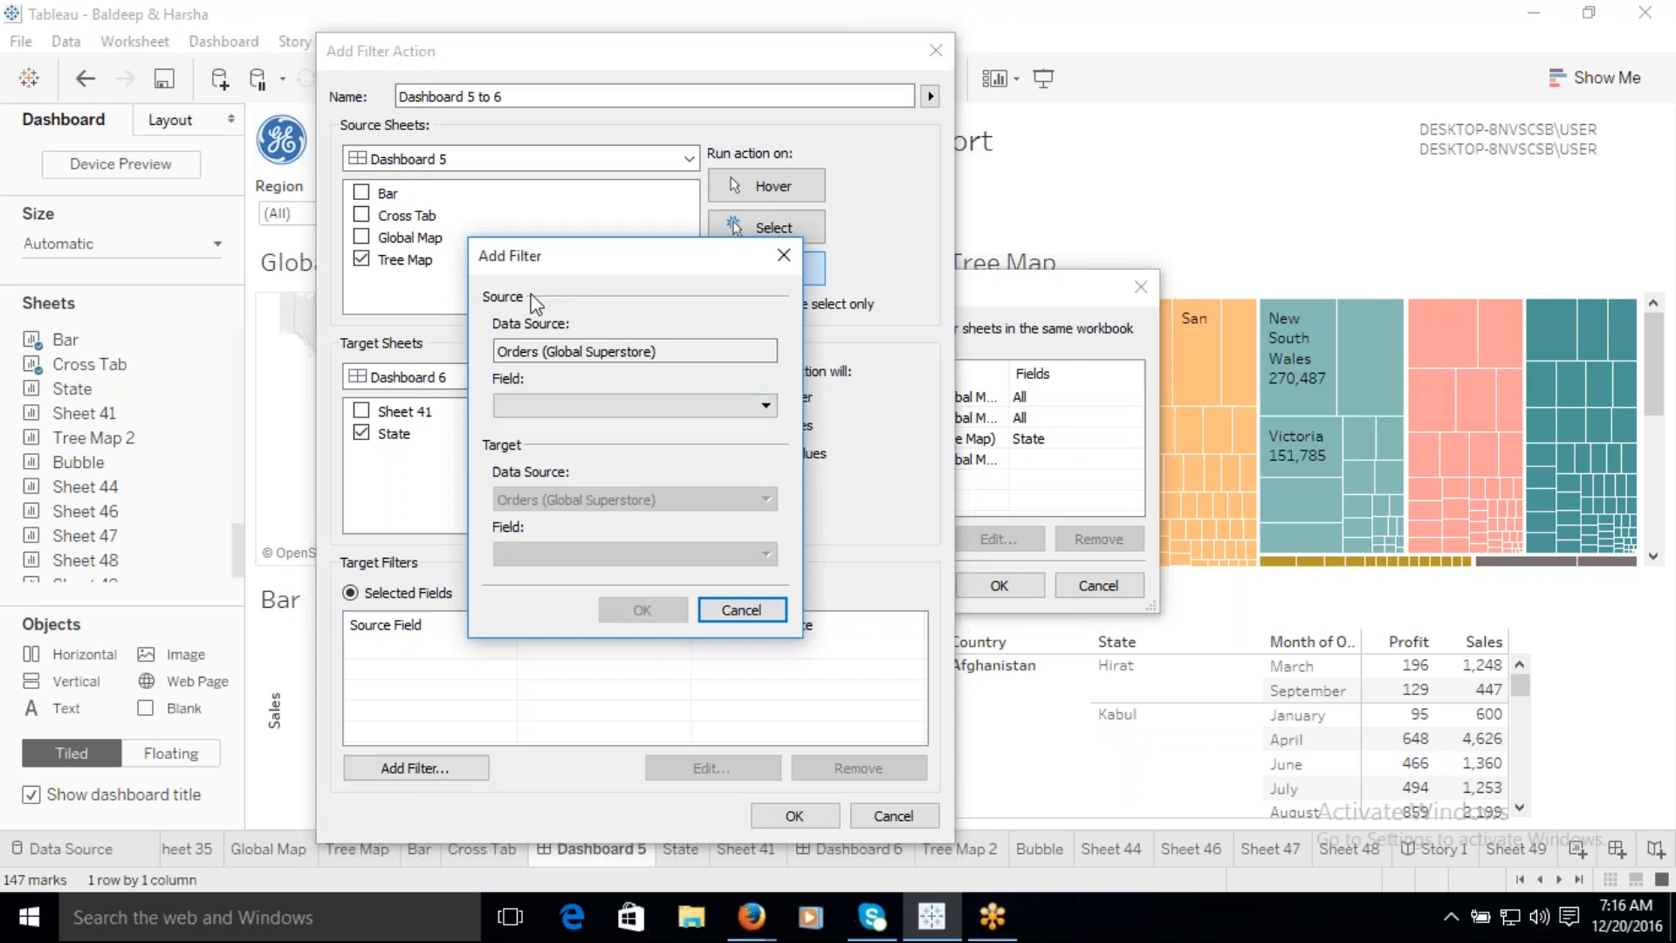
pyautogui.click(766, 407)
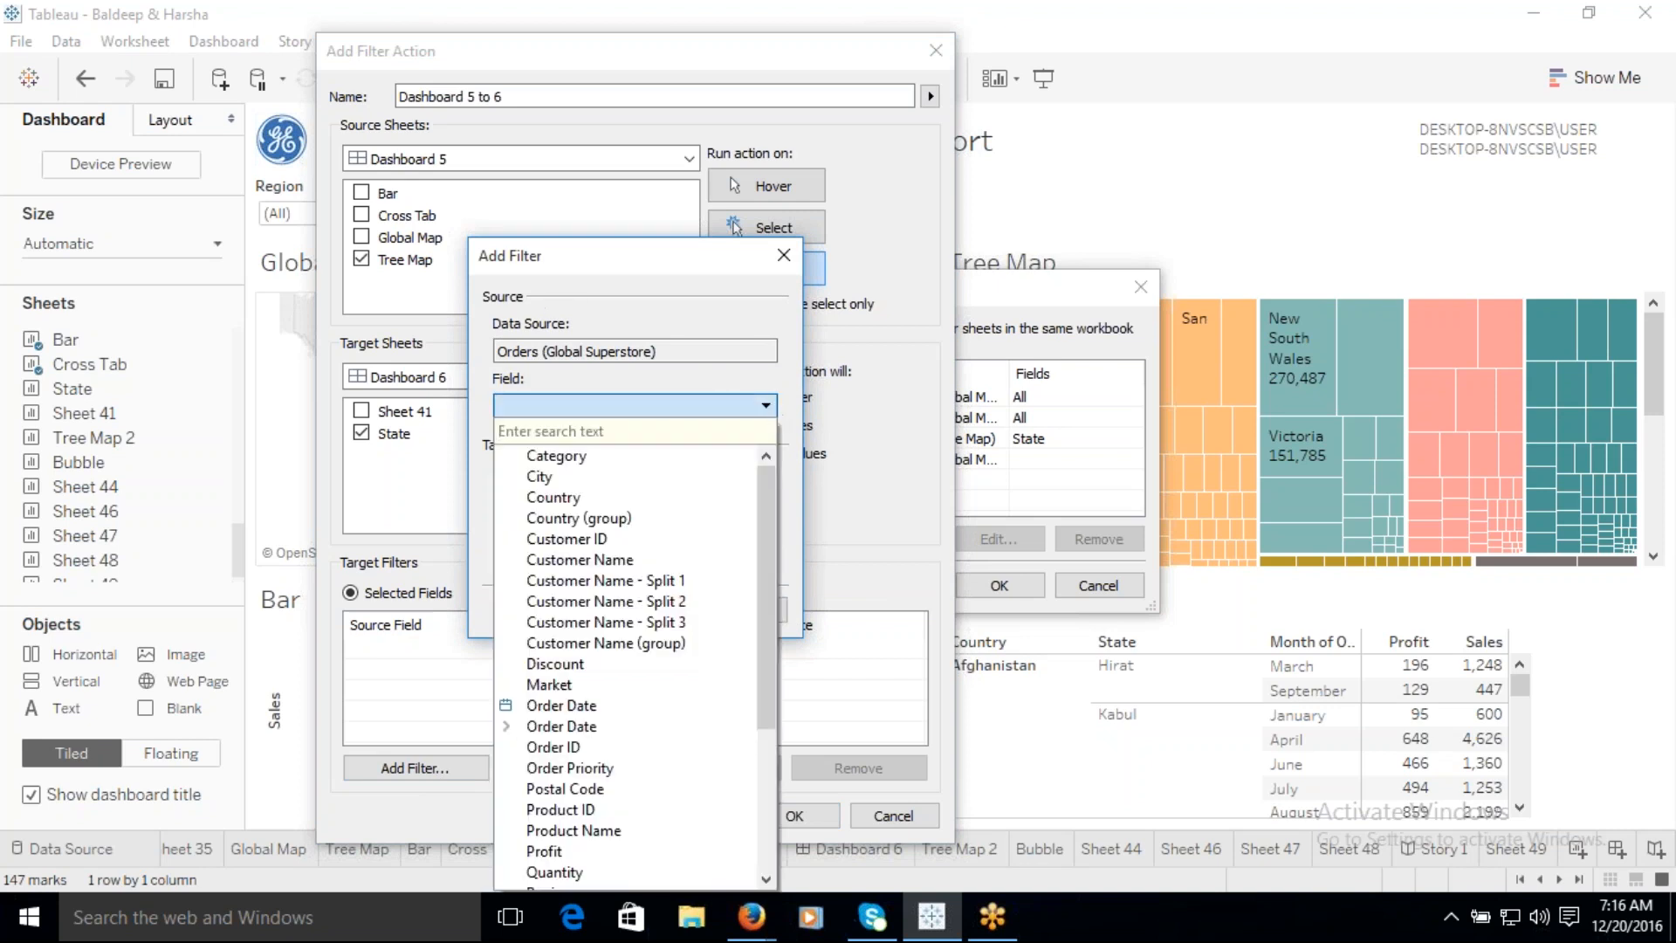
pyautogui.moveTo(768, 513); pyautogui.dragTo(749, 658)
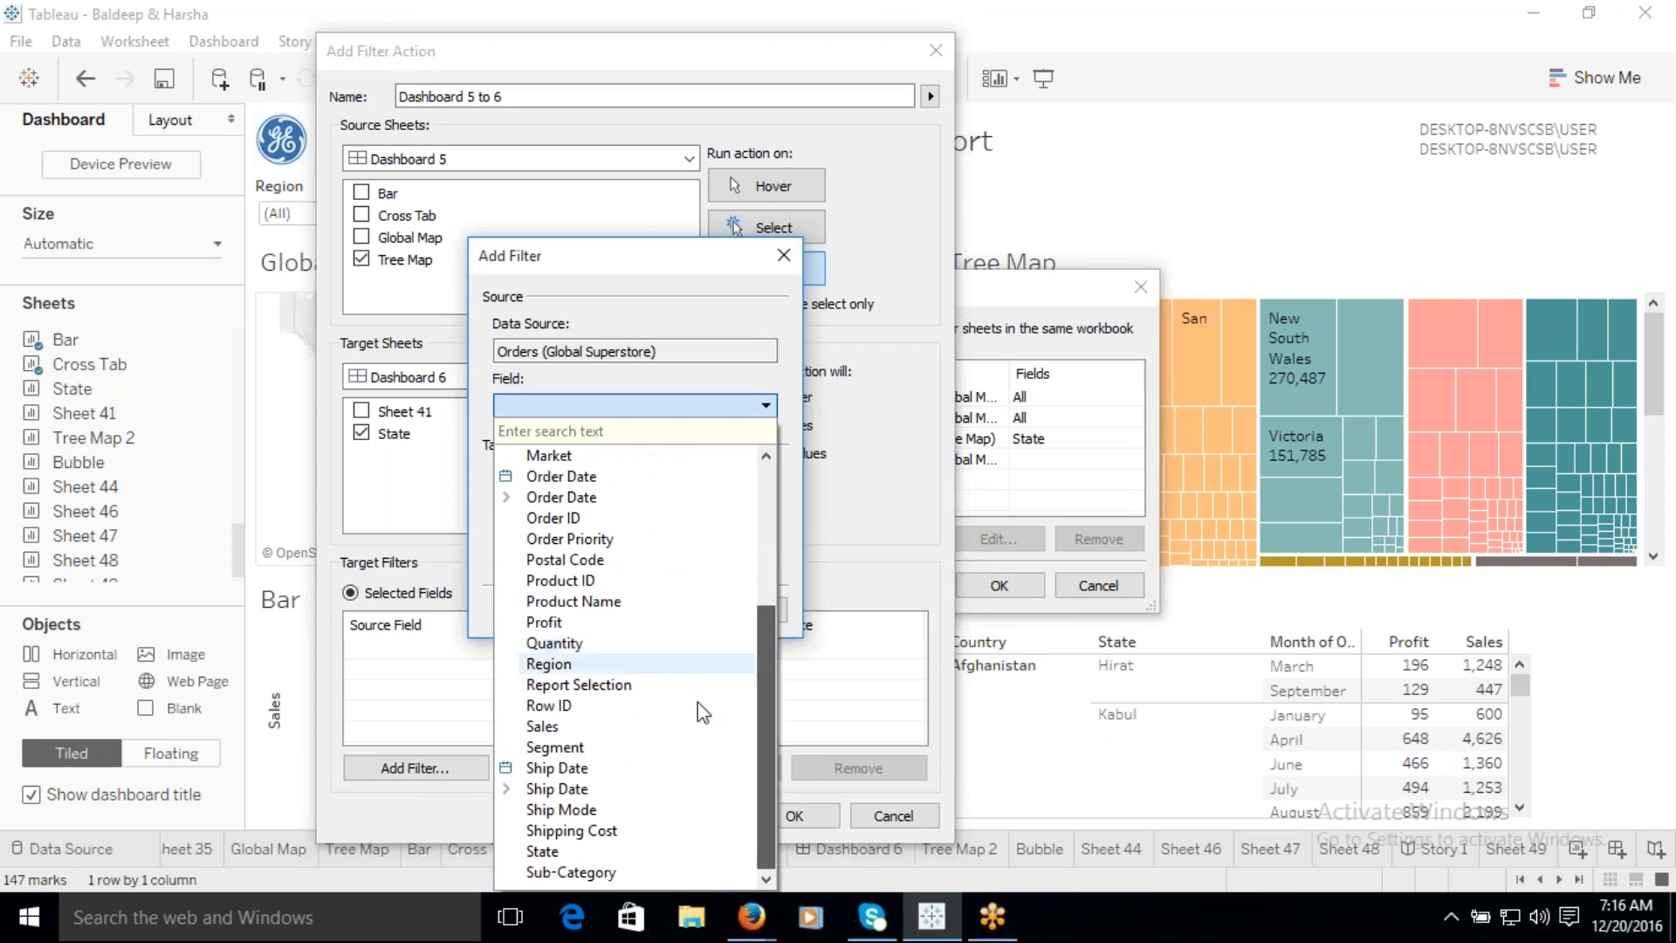
pyautogui.click(567, 850)
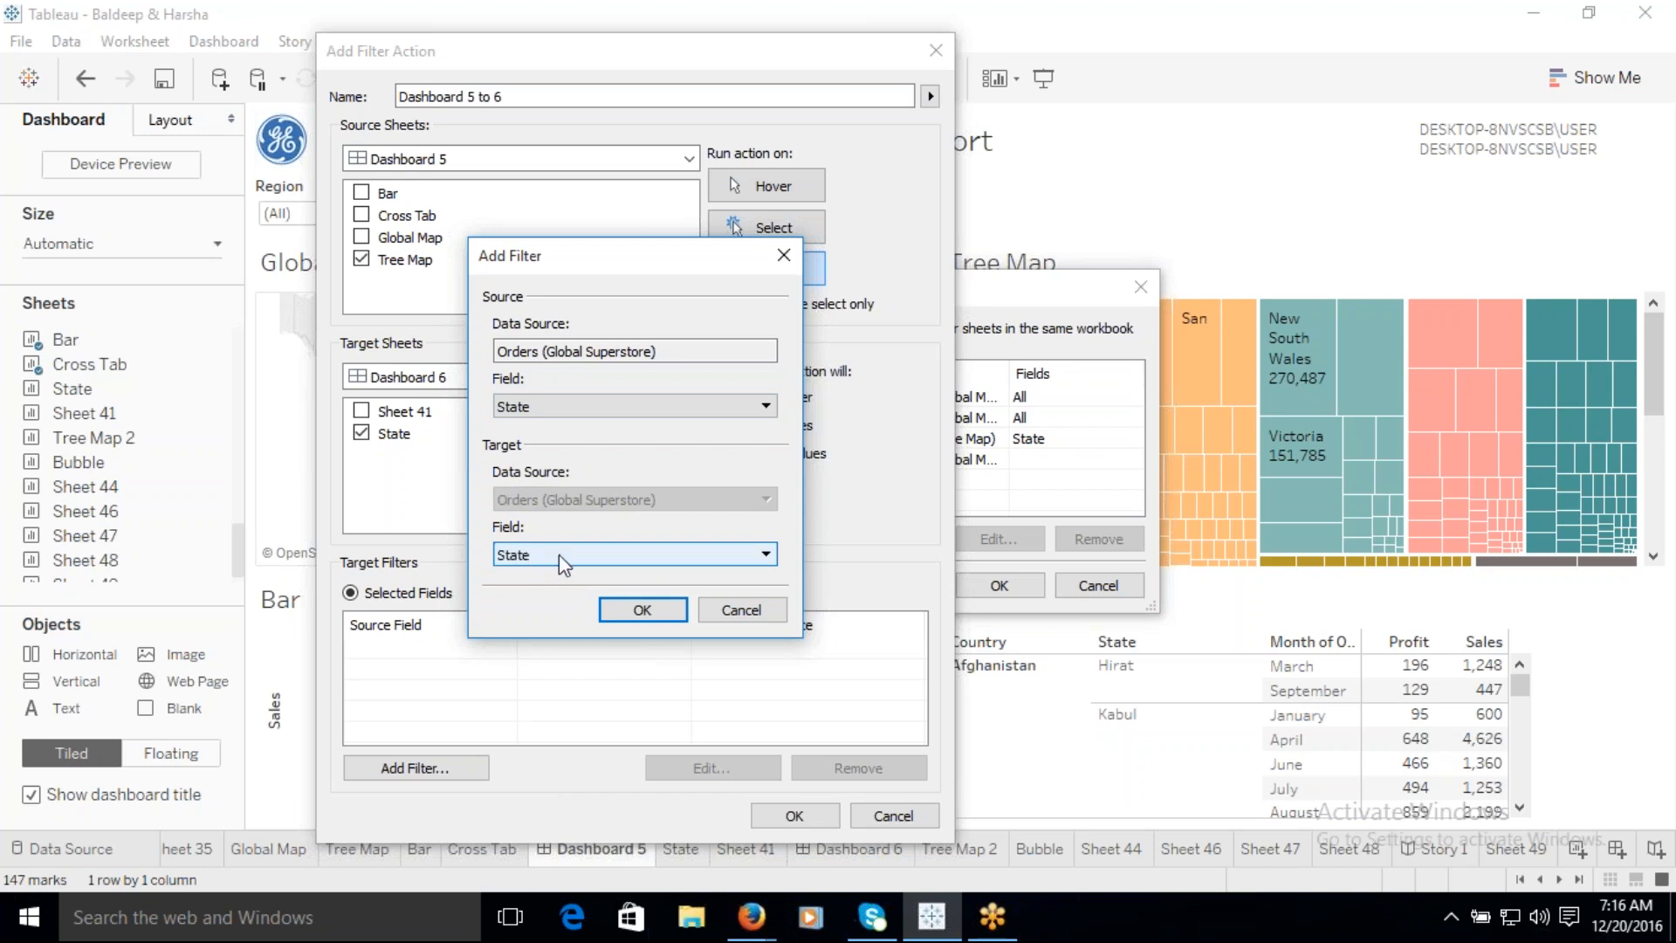
pyautogui.click(638, 610)
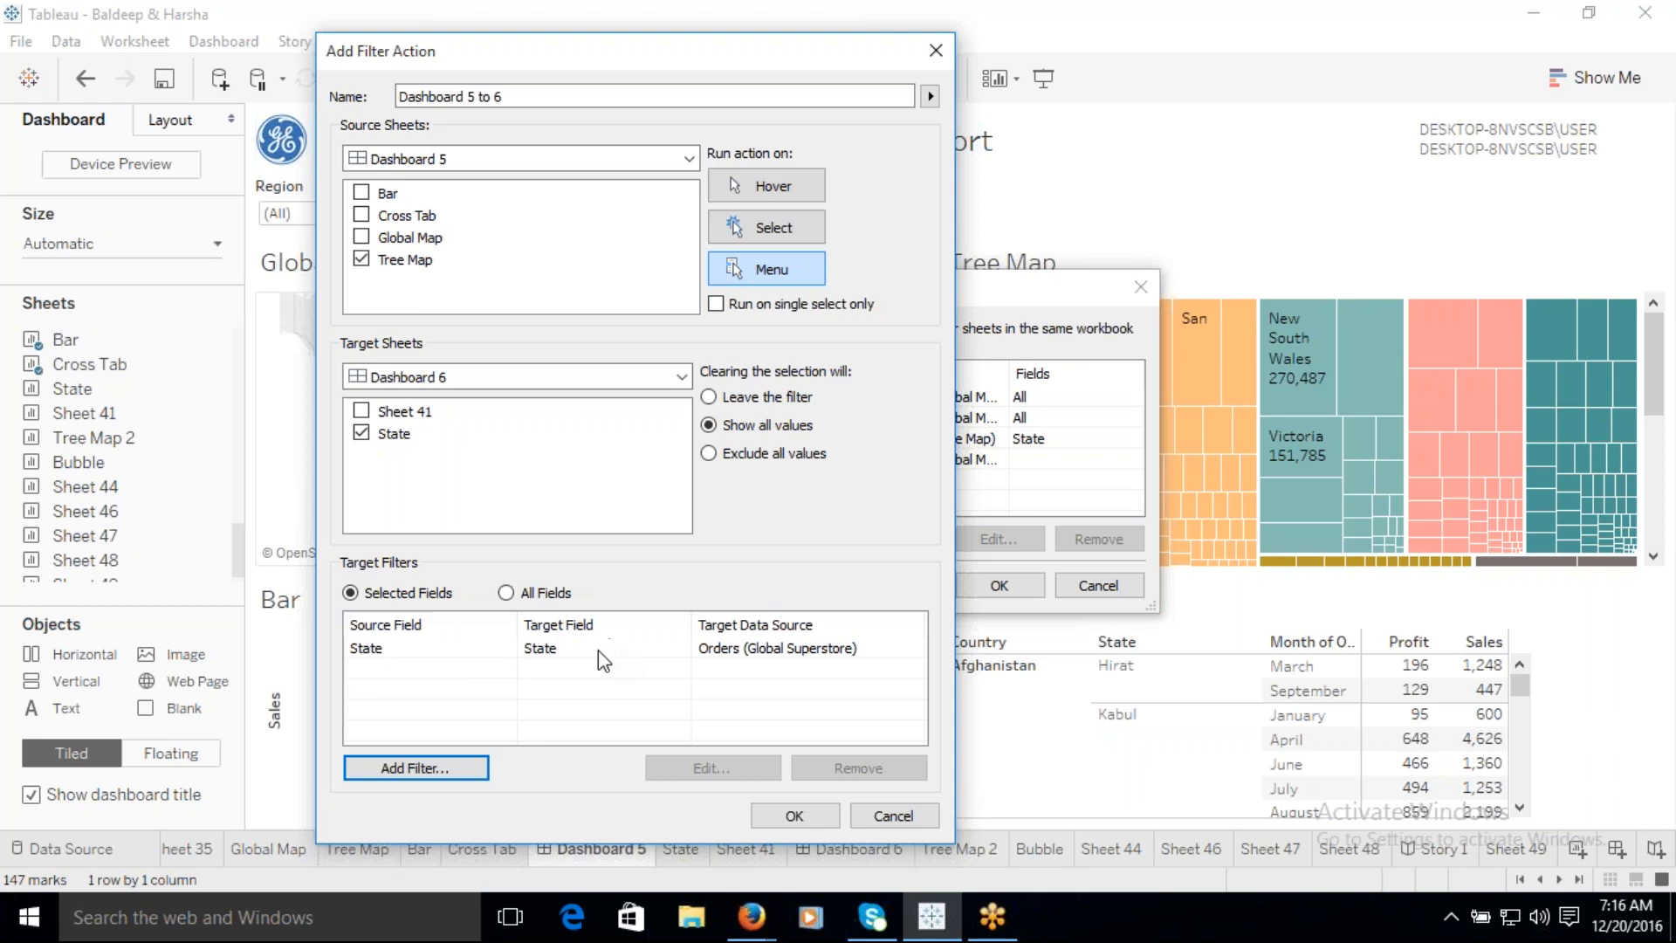
pyautogui.click(791, 816)
pyautogui.click(1017, 585)
# Step: Select the Tree Map blocks from North to New South Wales and run the "Dashboard 5 to 6" action on them
pyautogui.moveTo(1074, 328); pyautogui.dragTo(1324, 388)
pyautogui.moveTo(1329, 439); pyautogui.dragTo(1332, 402)
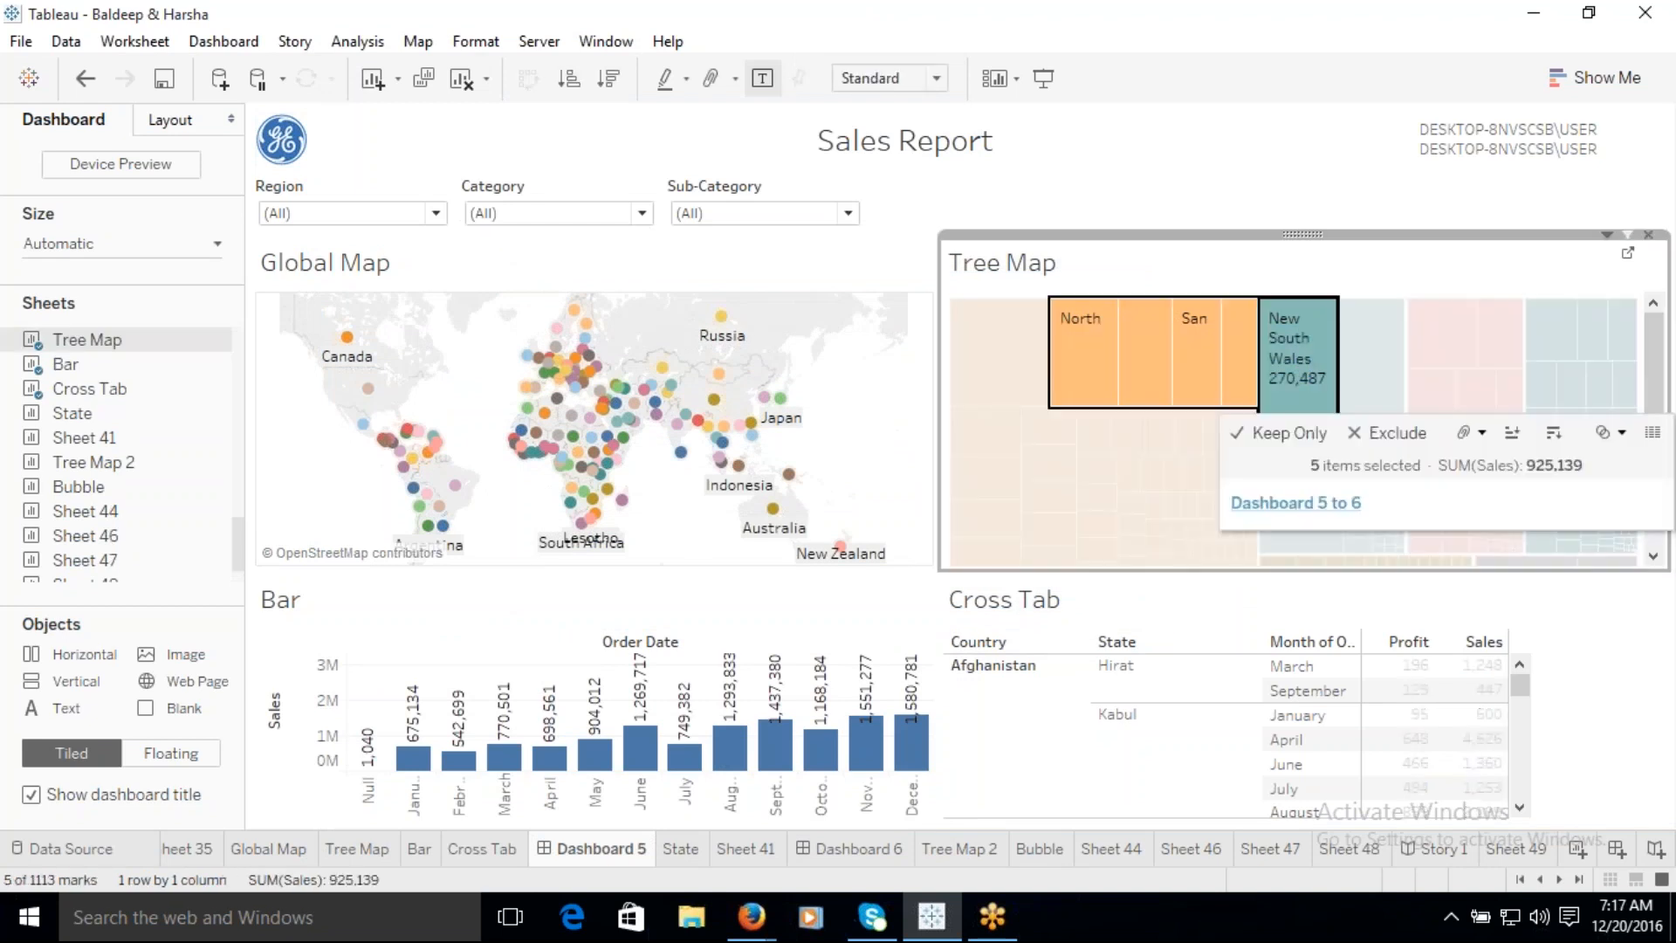
pyautogui.click(1287, 504)
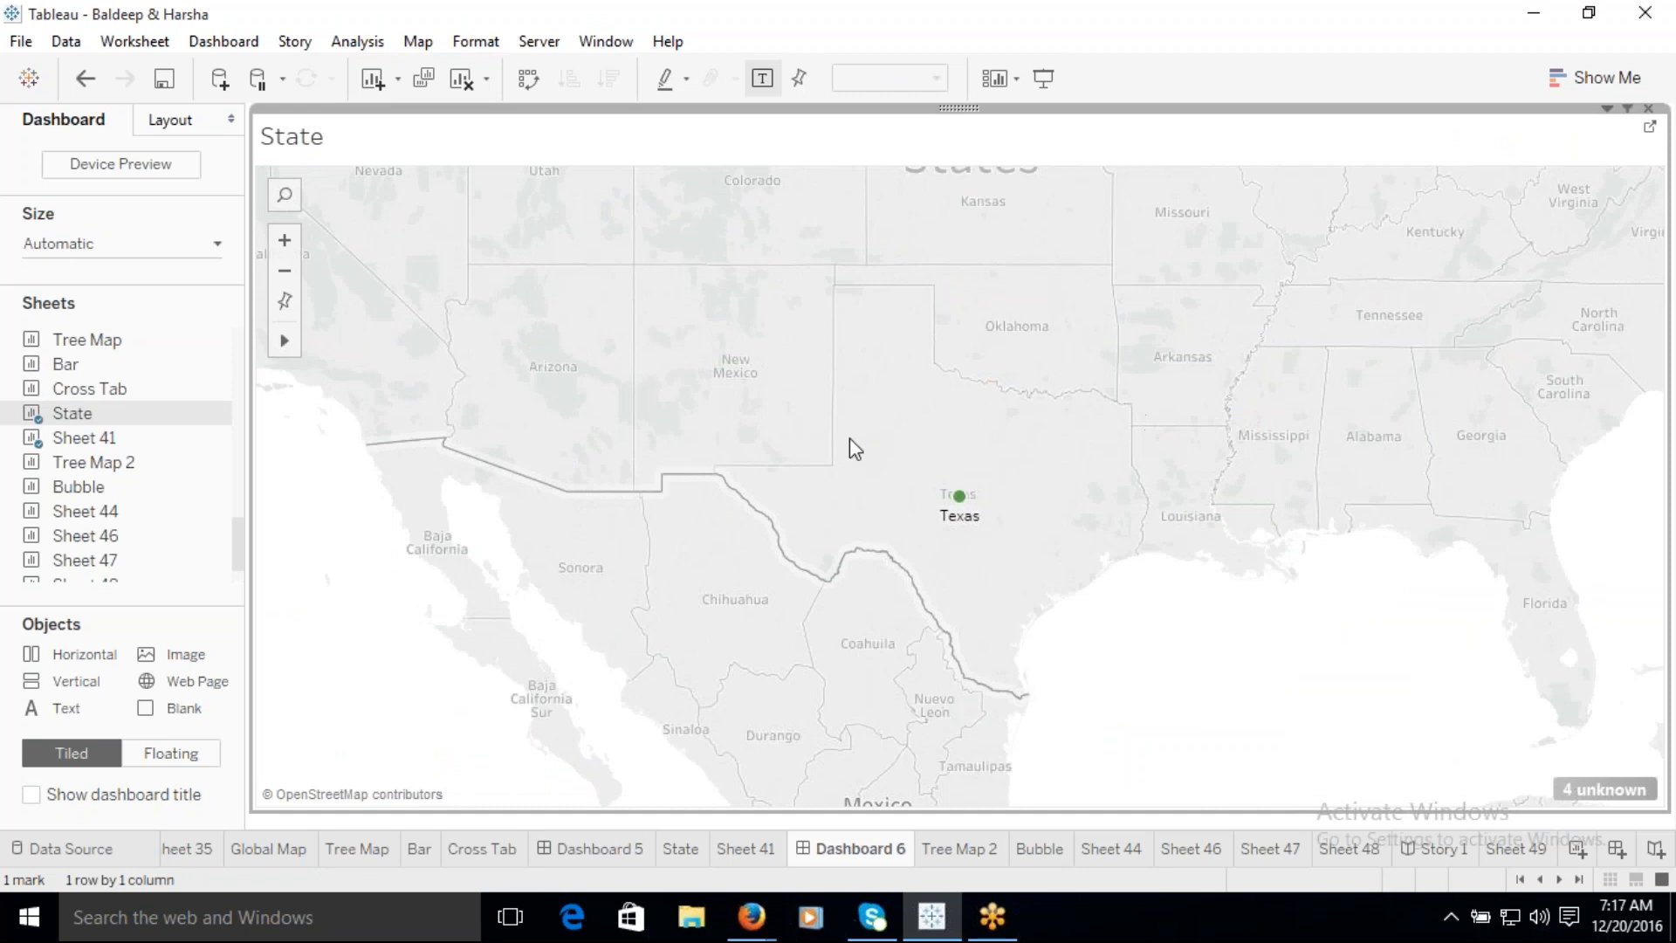
pyautogui.moveTo(960, 502)
pyautogui.moveTo(1606, 794)
# Step: Remove Region from the color encoding of Dashboard 5's Tree Map sheet and go back to Dashboard 6
pyautogui.click(635, 849)
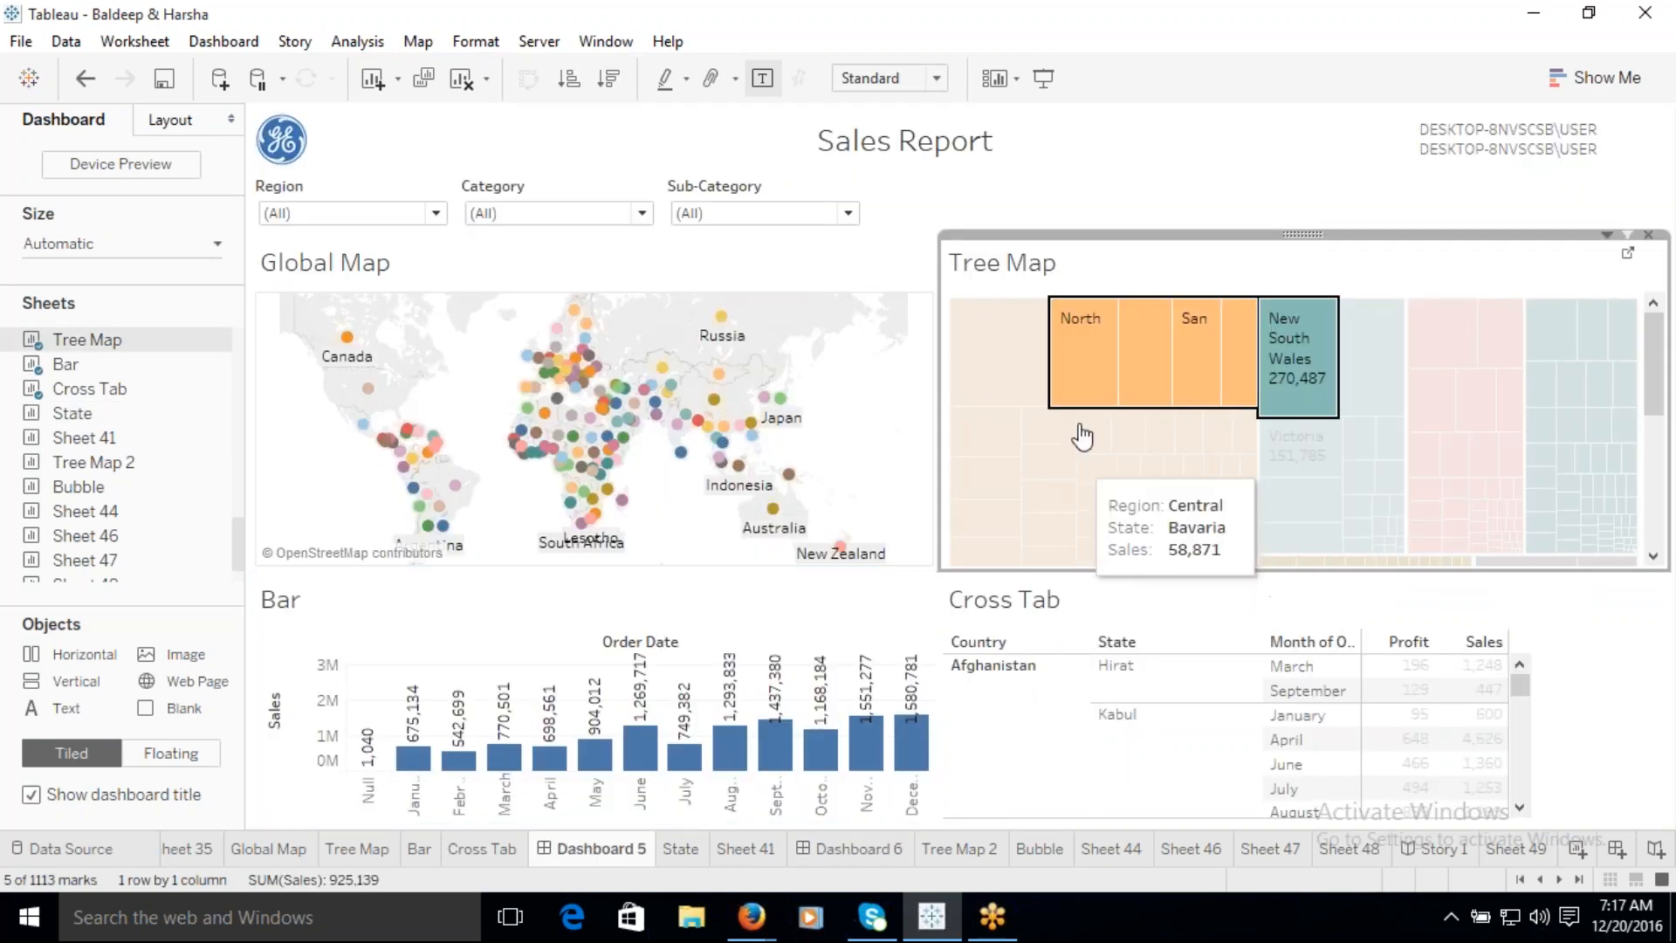
pyautogui.click(1093, 374)
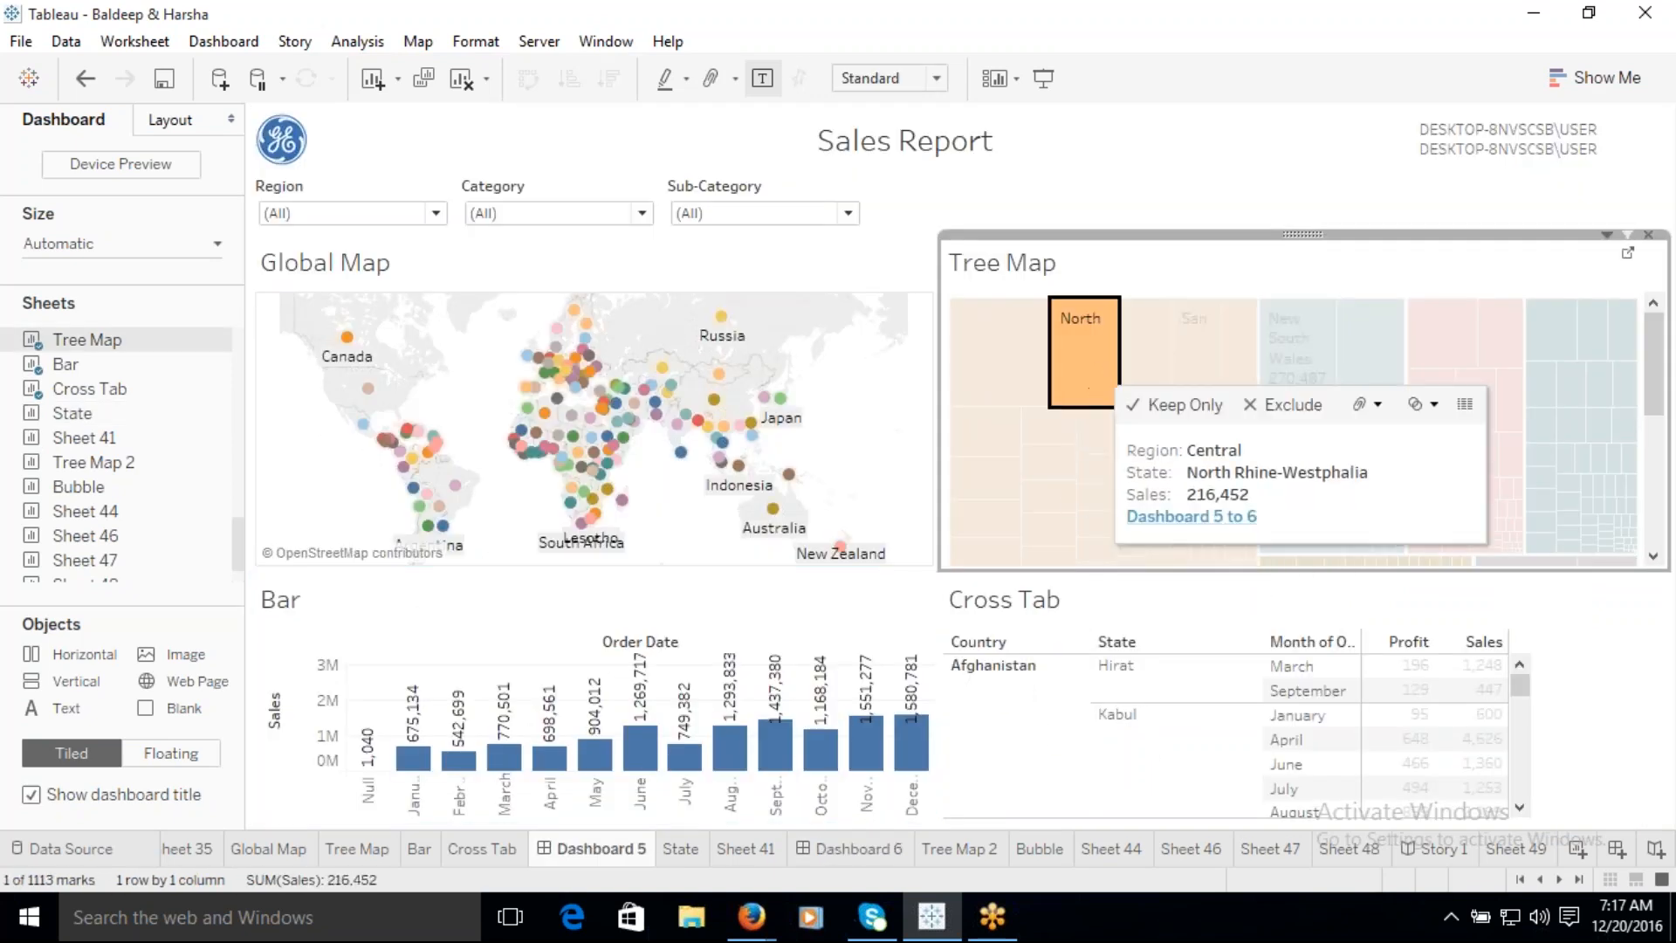
pyautogui.click(1627, 234)
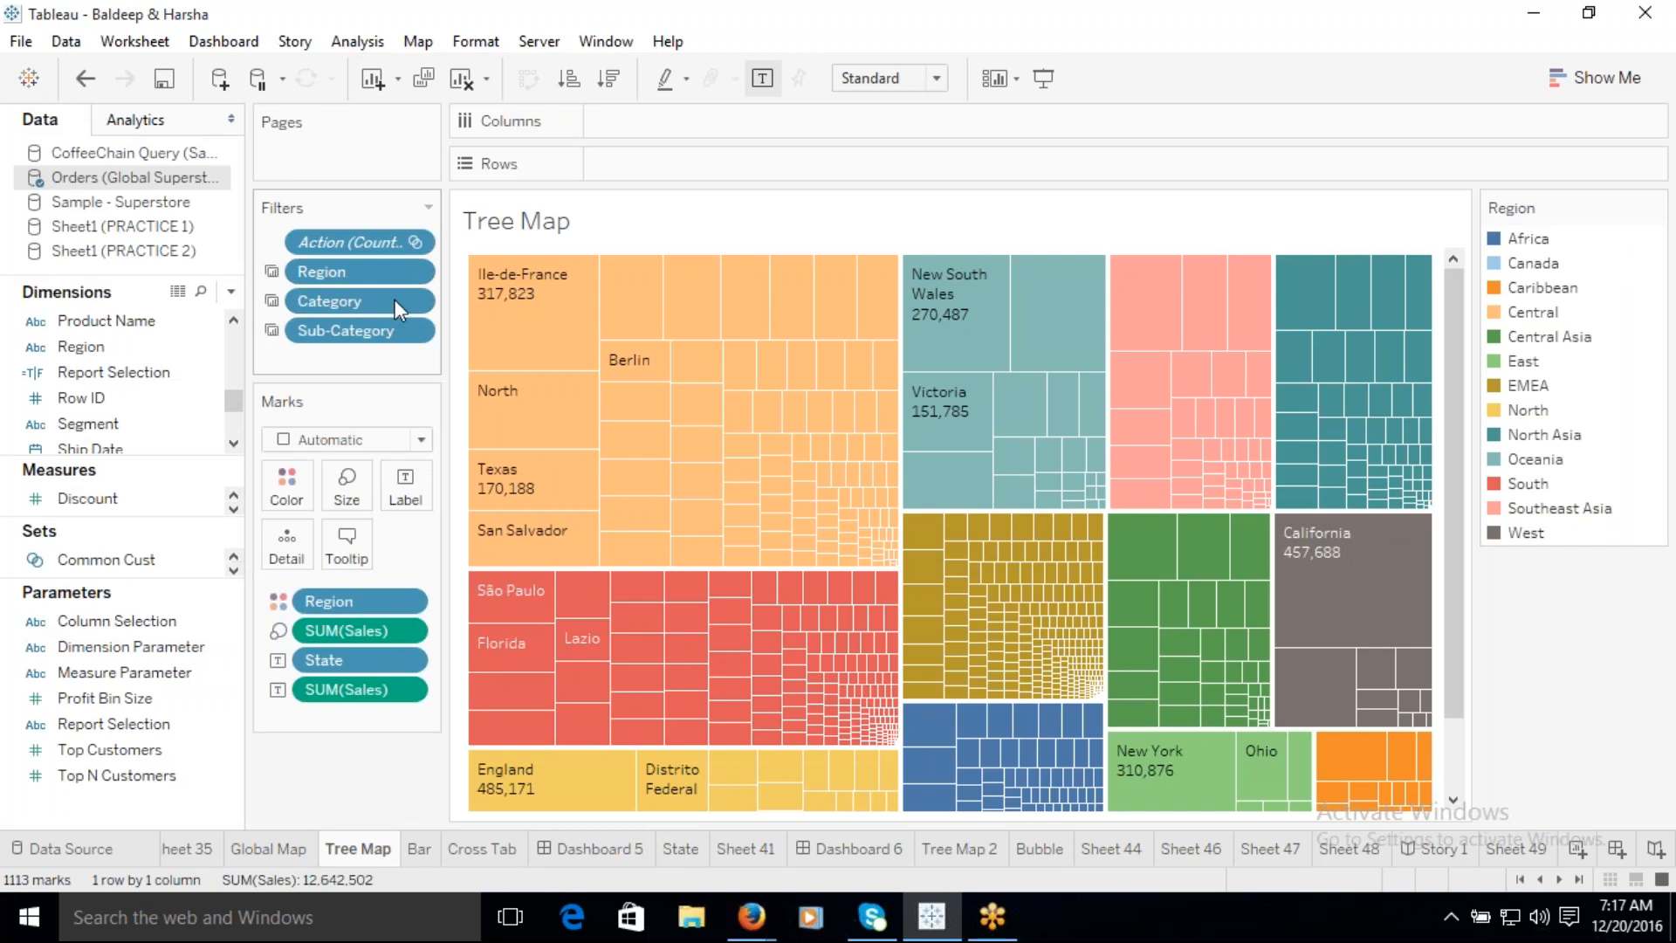
pyautogui.moveTo(359, 605); pyautogui.dragTo(785, 541)
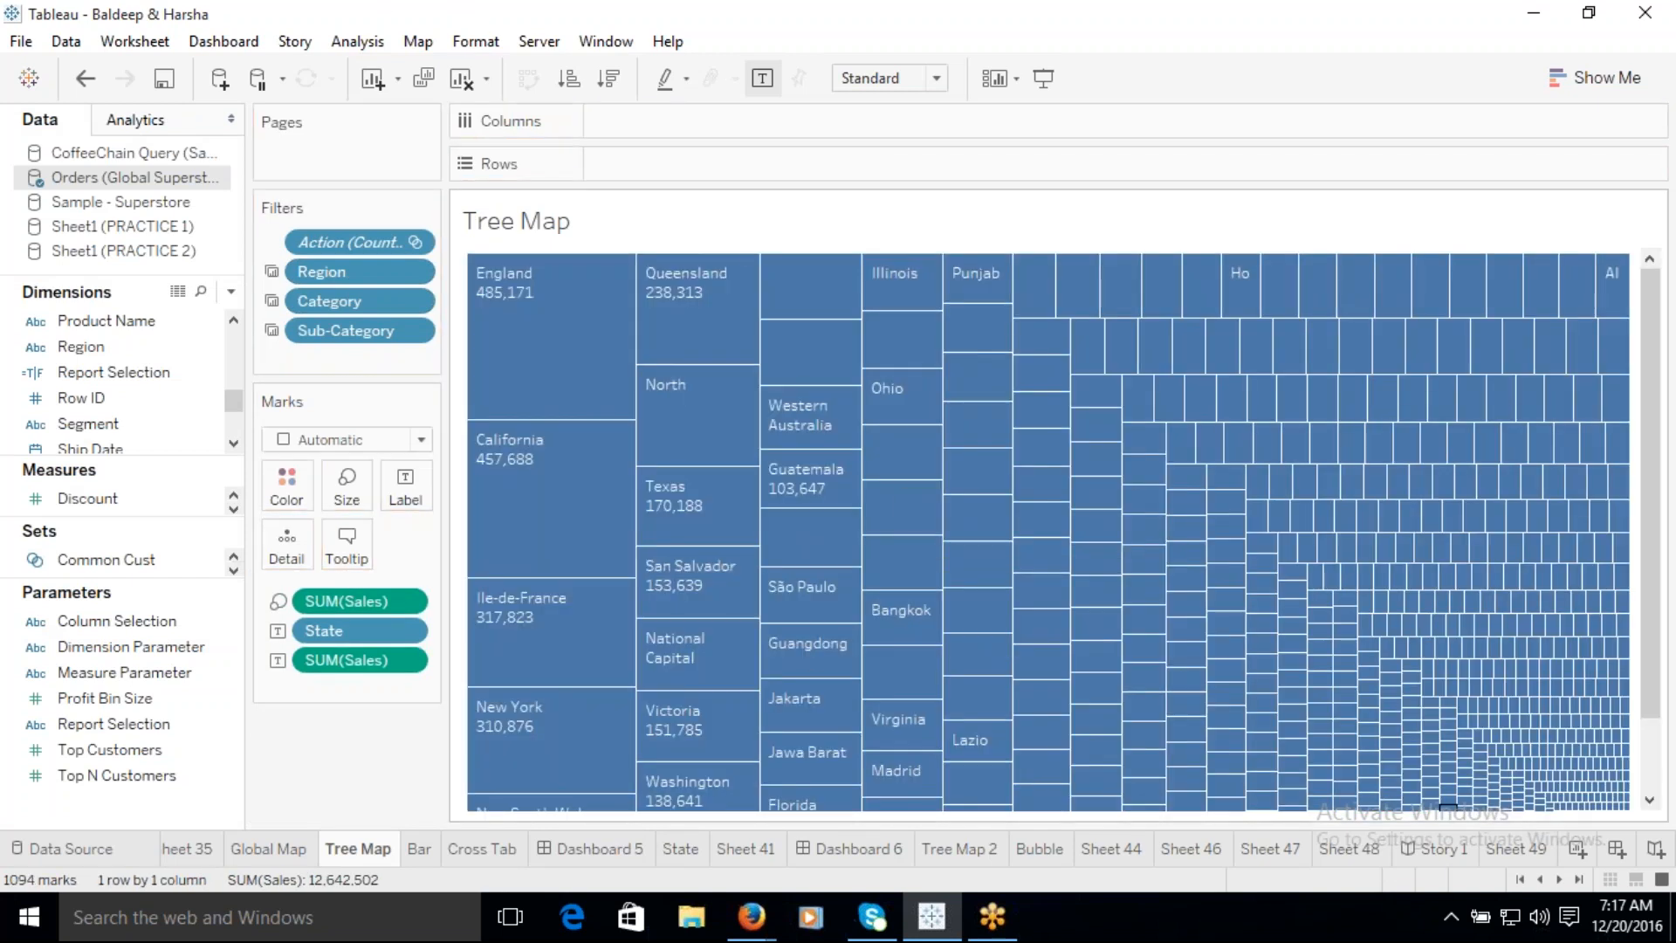
pyautogui.click(864, 852)
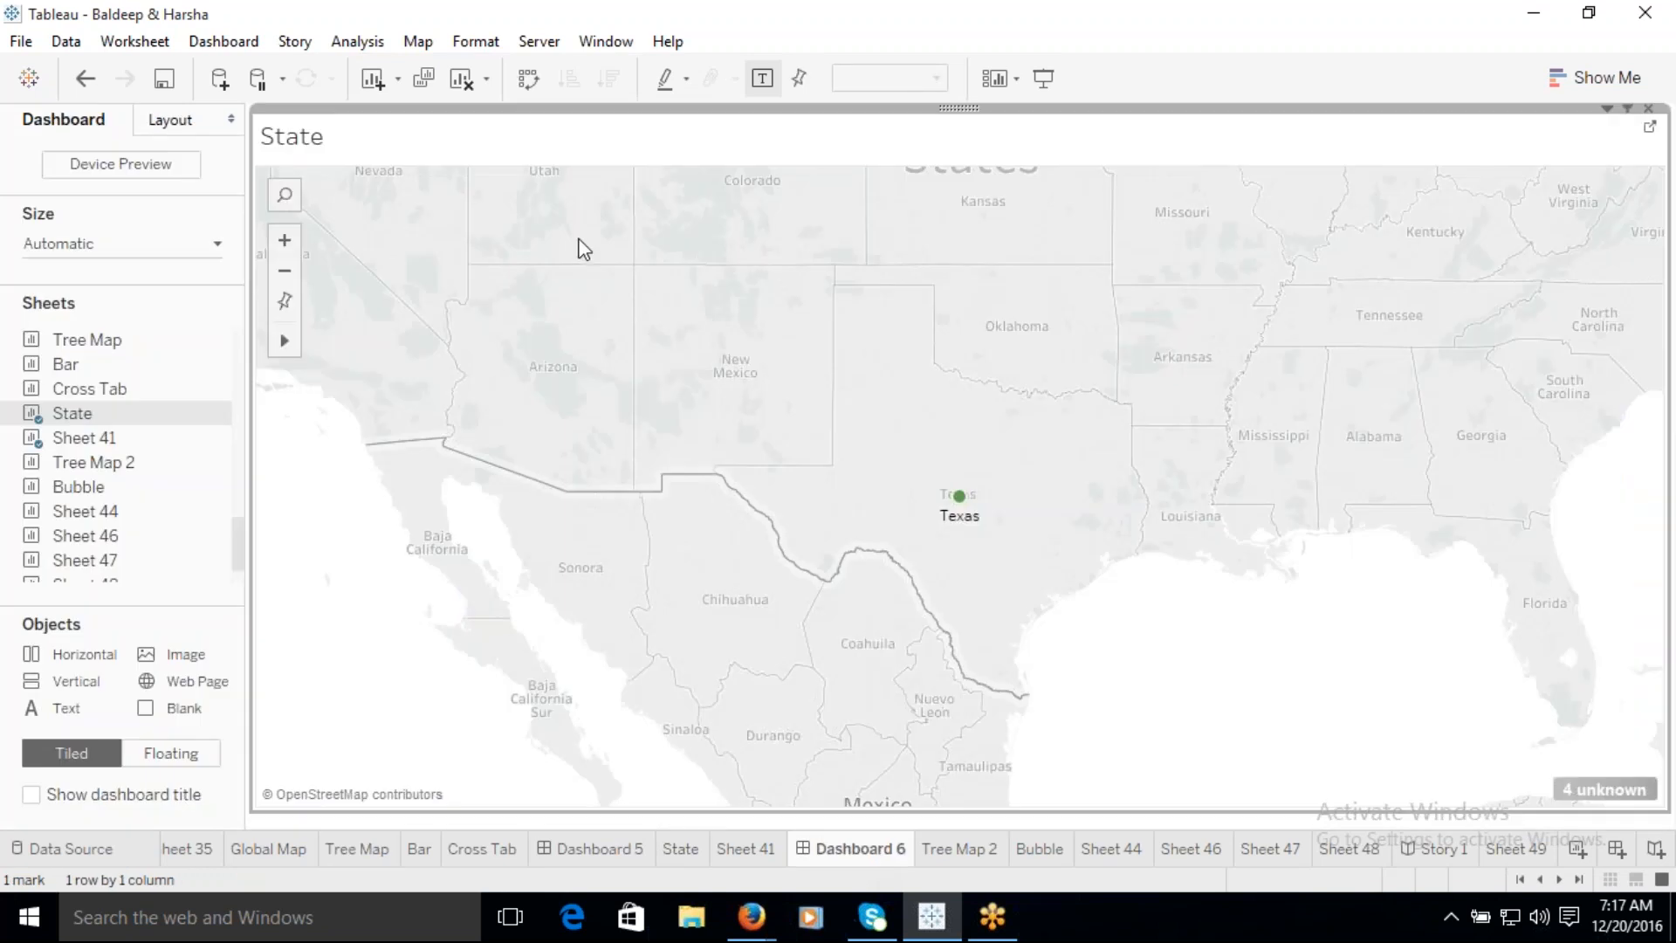
# Step: Select the Texas mark on Dashboard 6's State map to show its detail table, and clear the selection
pyautogui.click(960, 500)
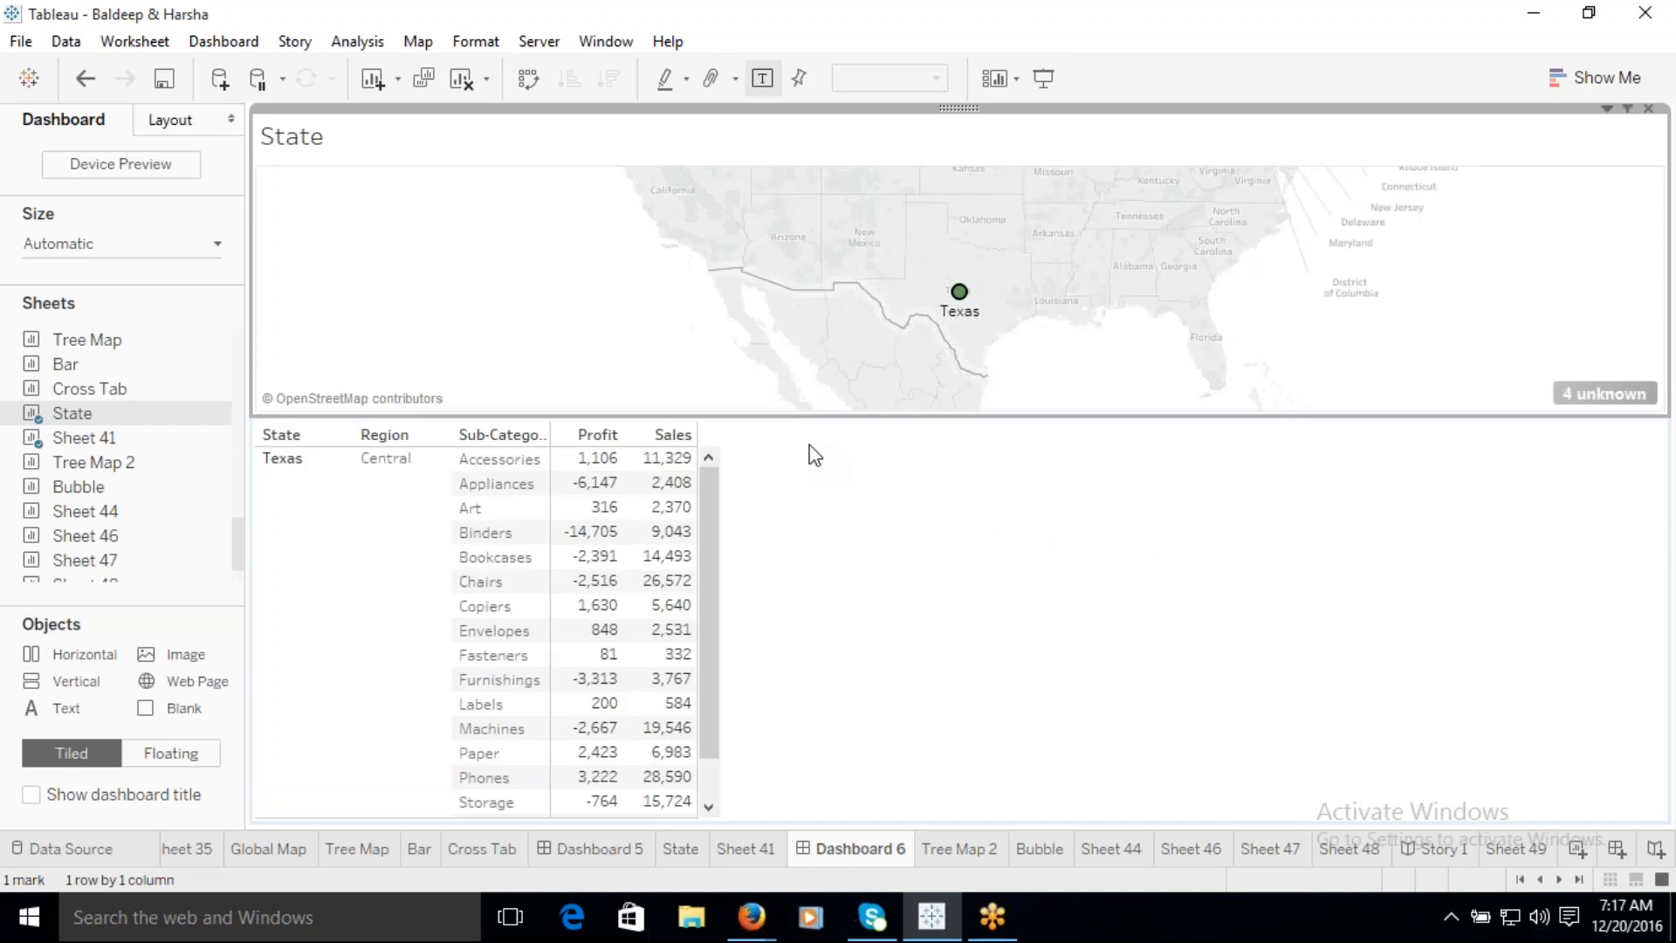
pyautogui.click(960, 296)
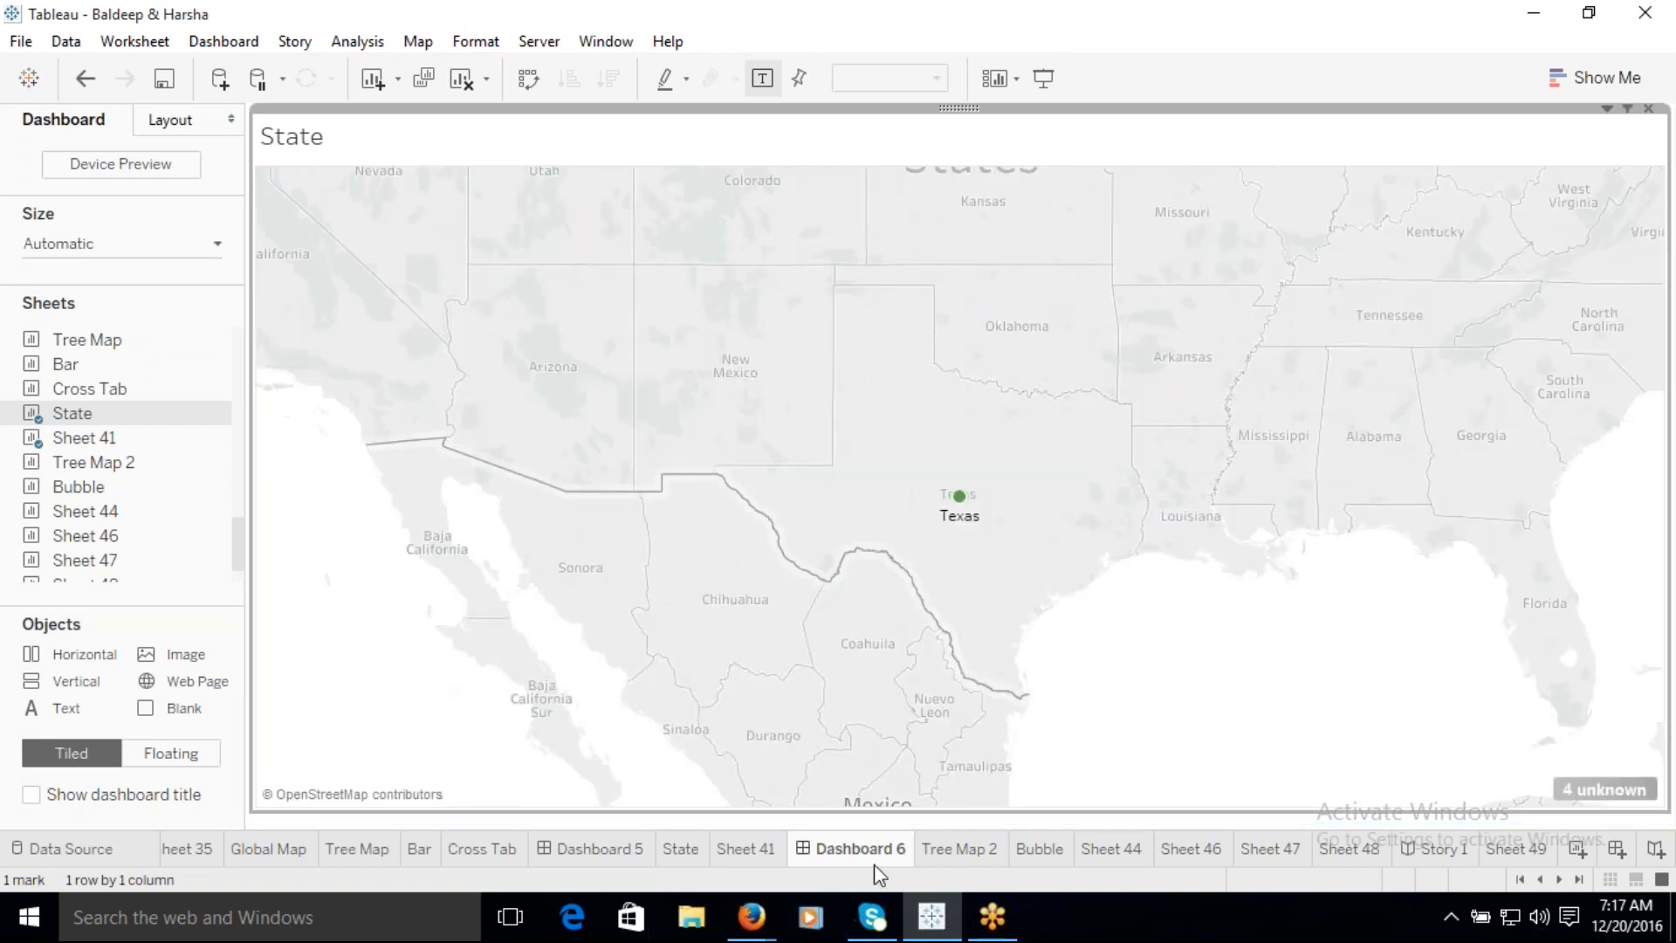
# Step: Open the Tree Map worksheet from Dashboard 5 and examine its fields and State blocks
pyautogui.click(620, 851)
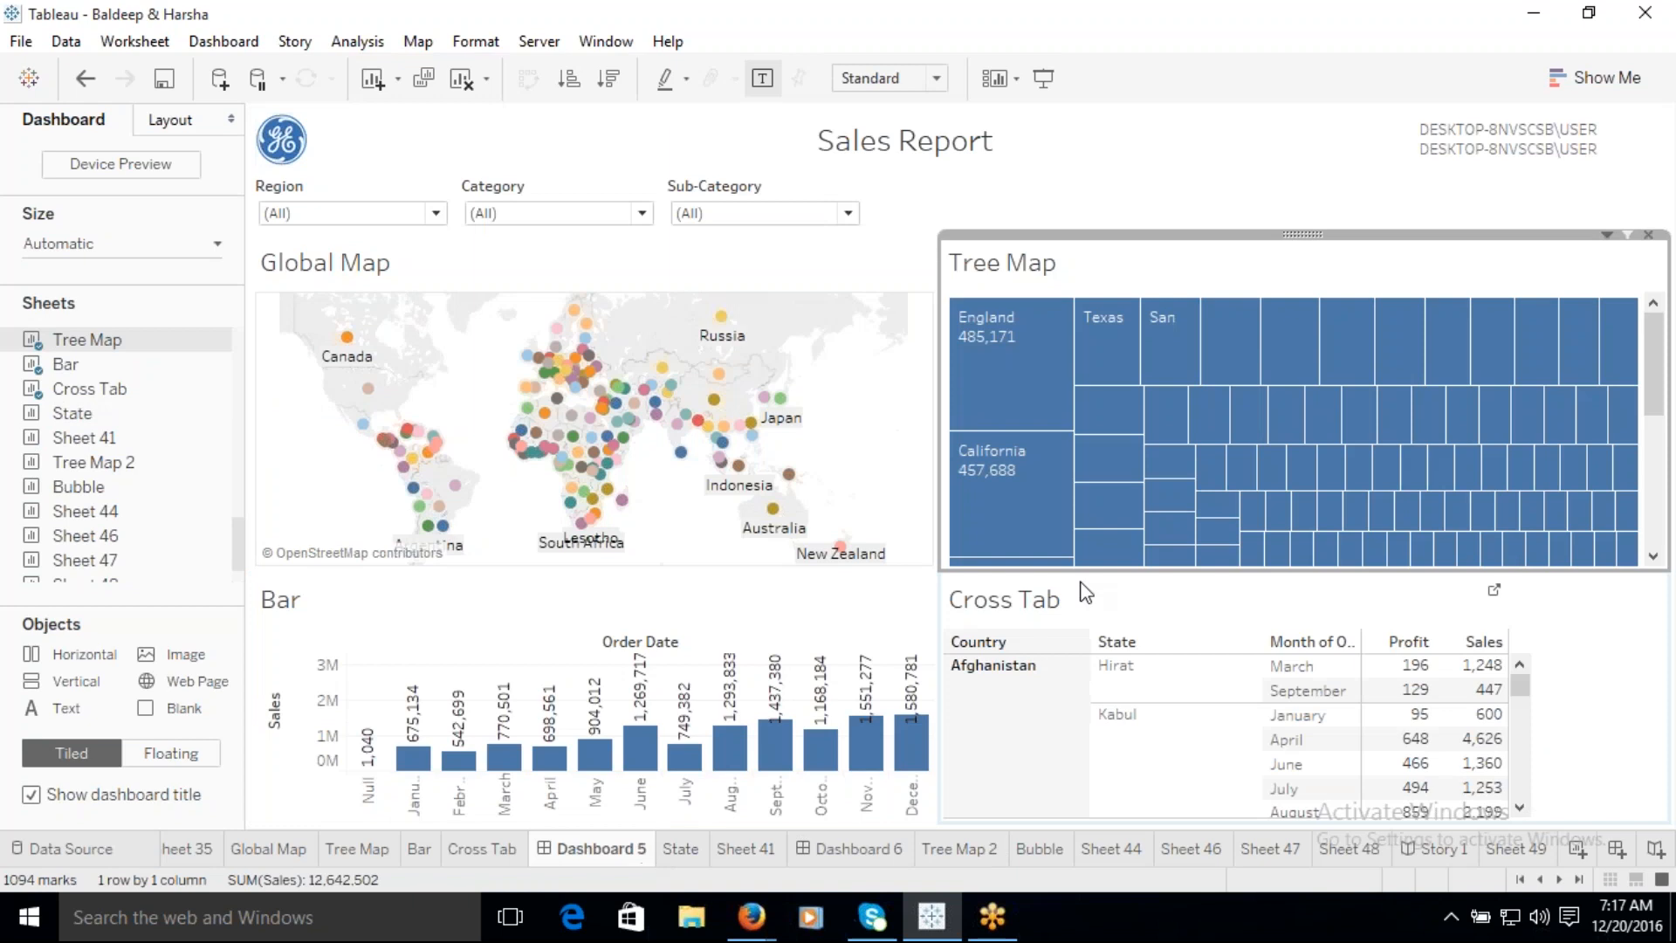
pyautogui.moveTo(1026, 377)
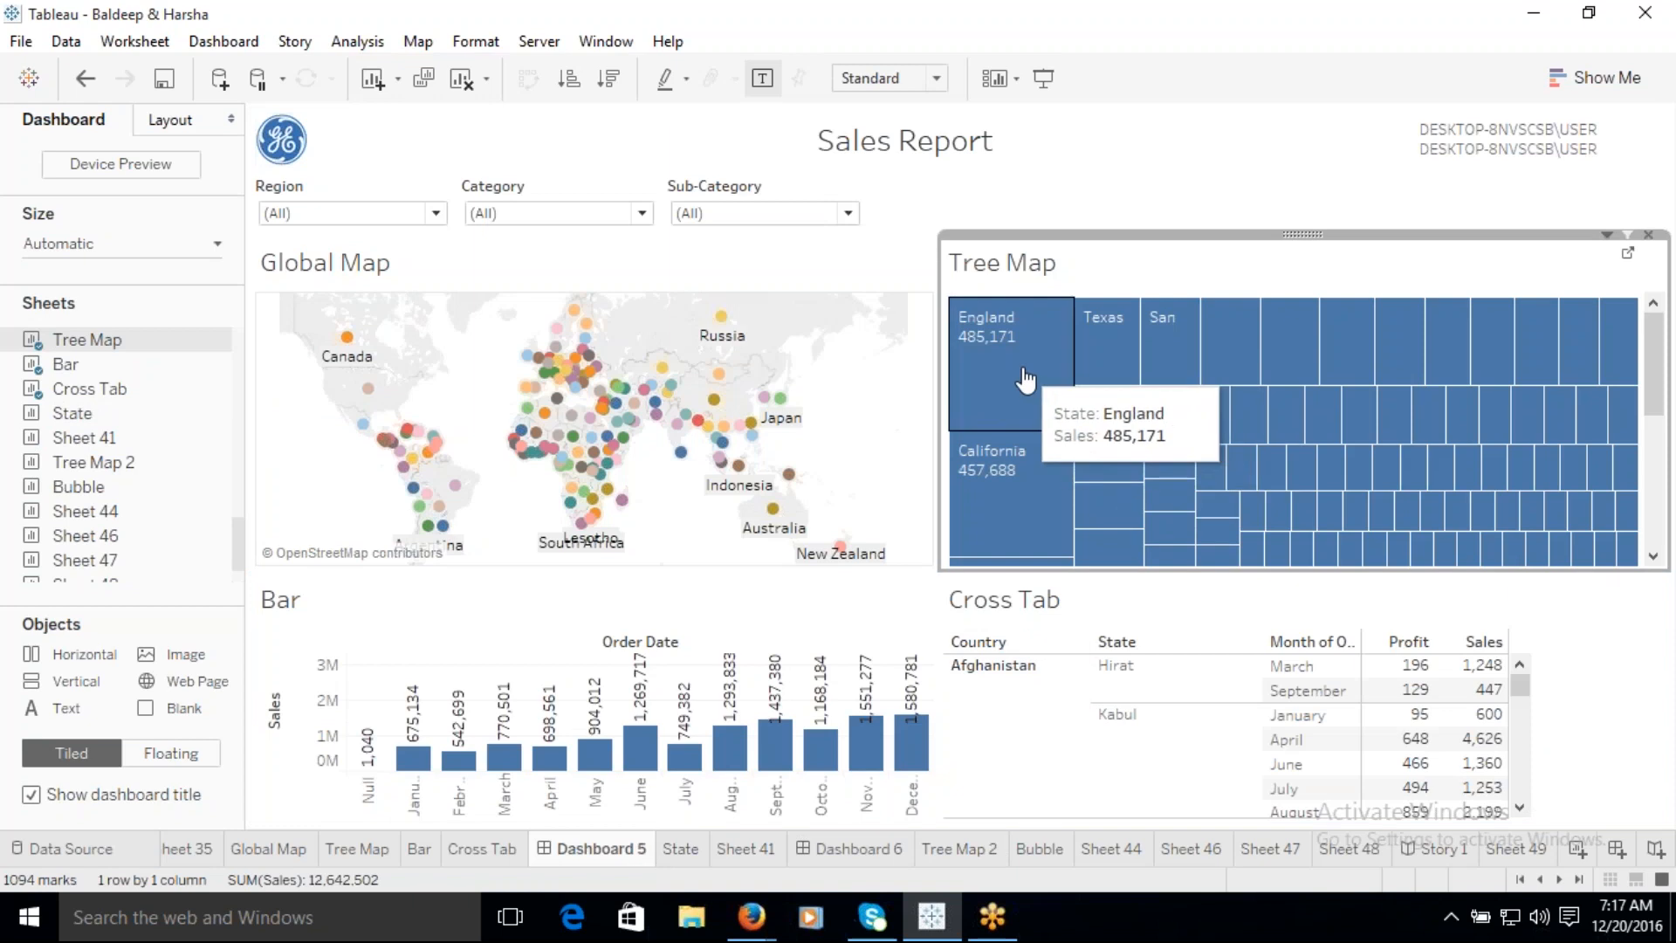
pyautogui.click(1629, 253)
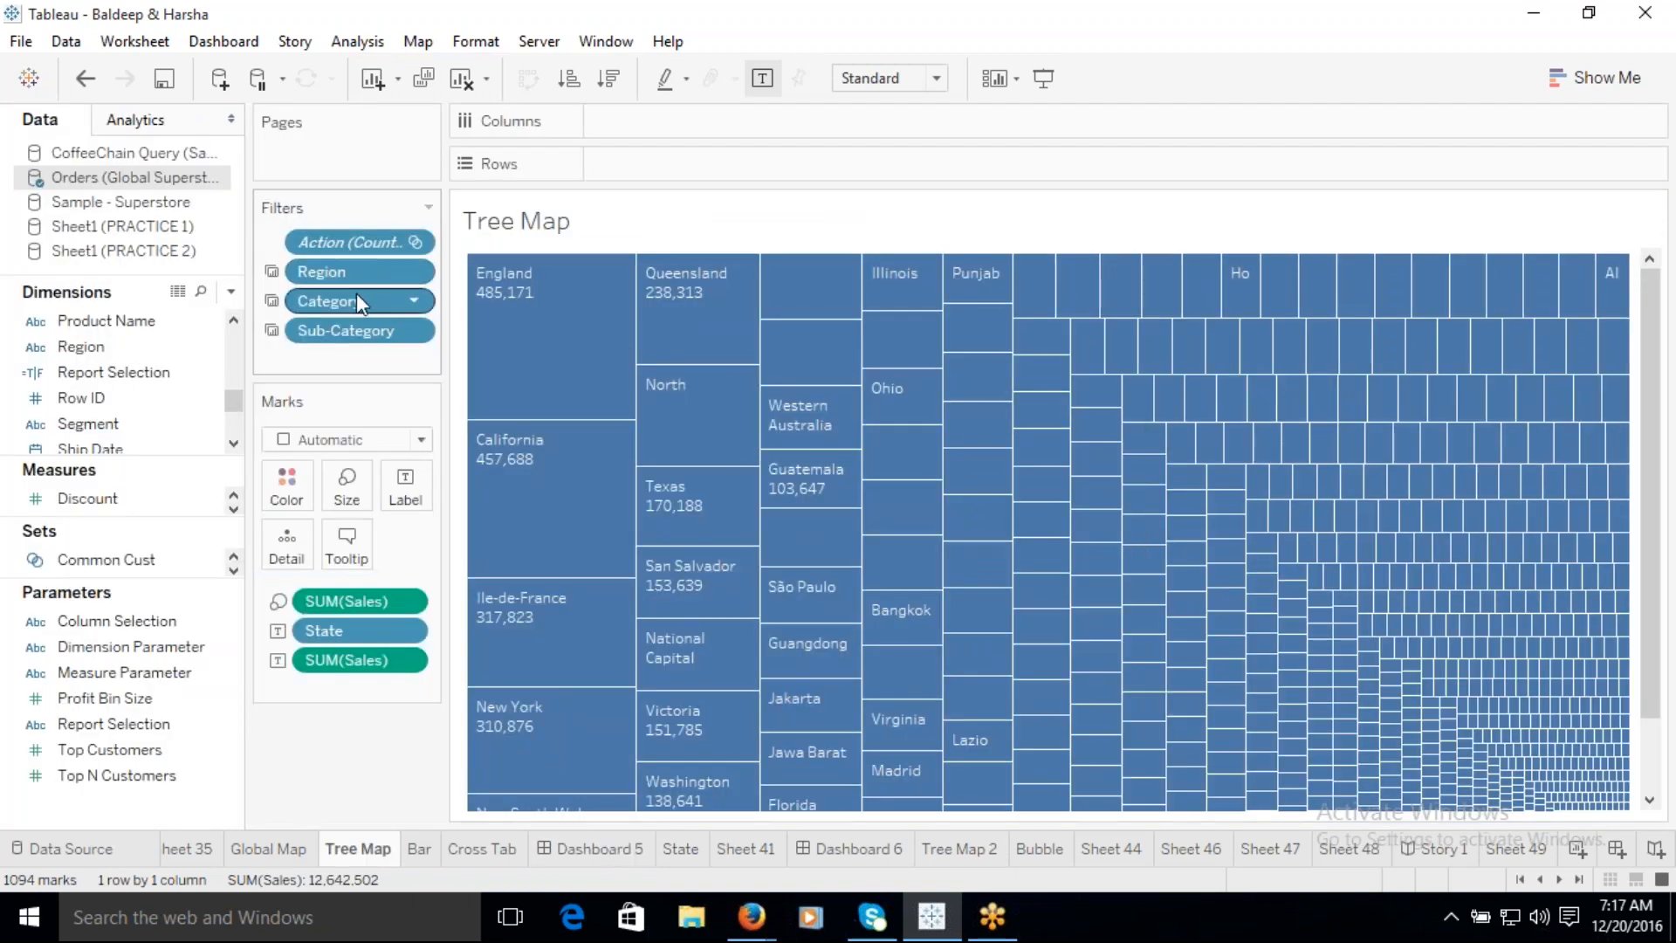
pyautogui.moveTo(547, 353)
pyautogui.moveTo(597, 467)
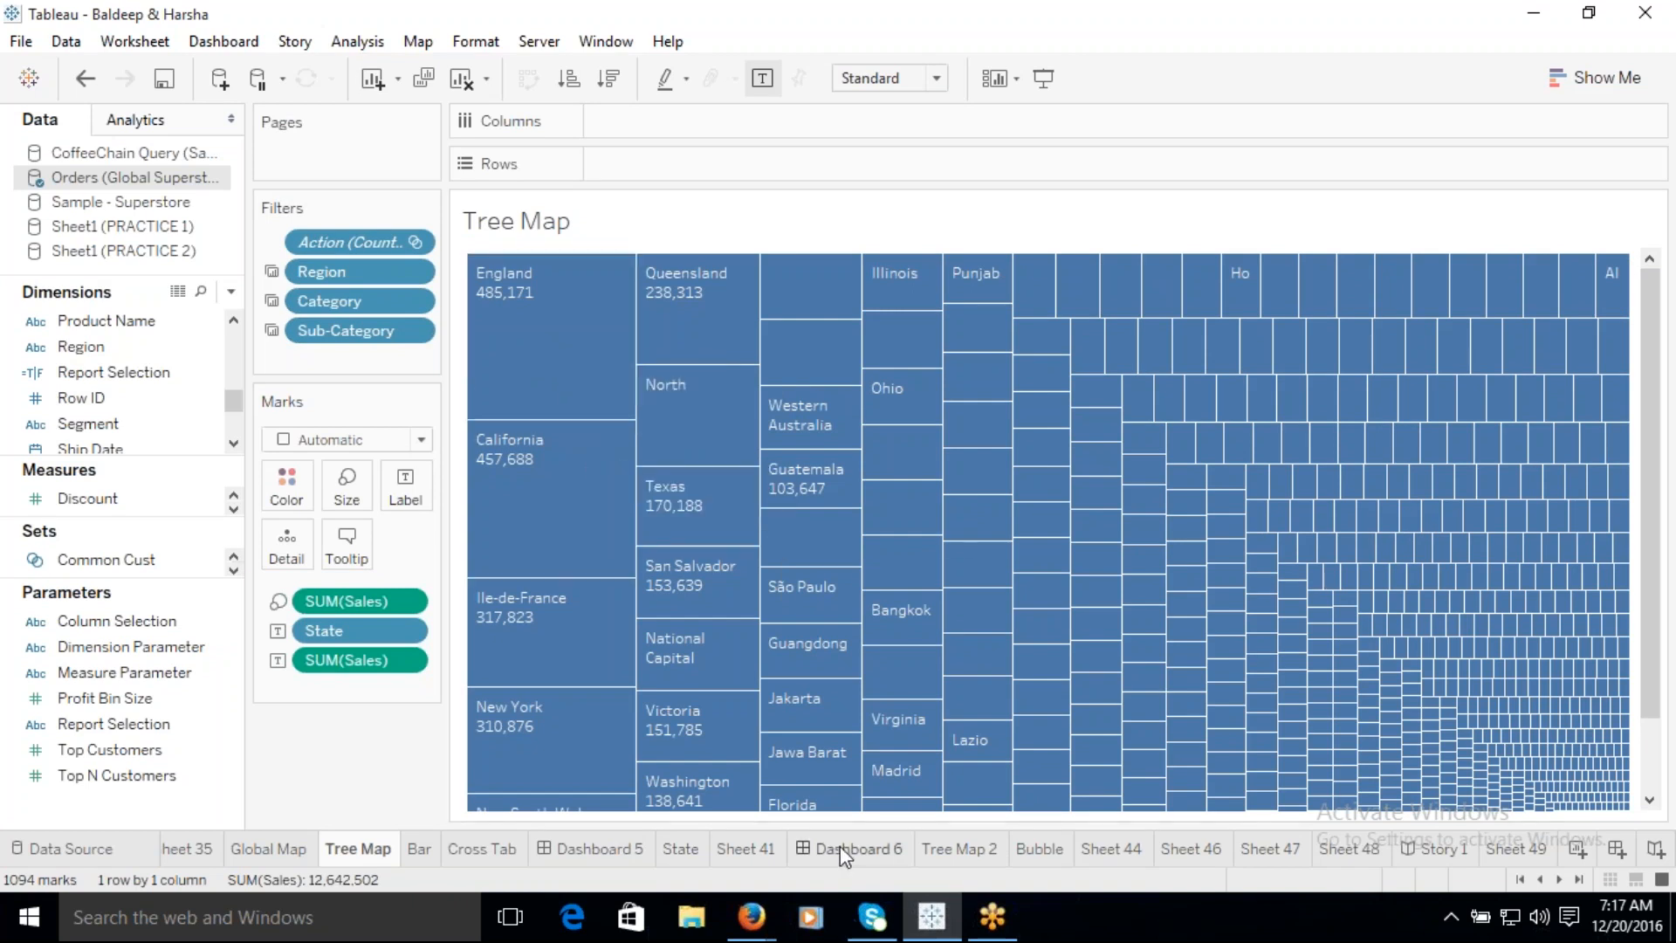
# Step: Return to Dashboard 5 and run the "Dashboard 5 to 6" action on the California block of the Tree Map
pyautogui.click(593, 849)
pyautogui.click(1013, 476)
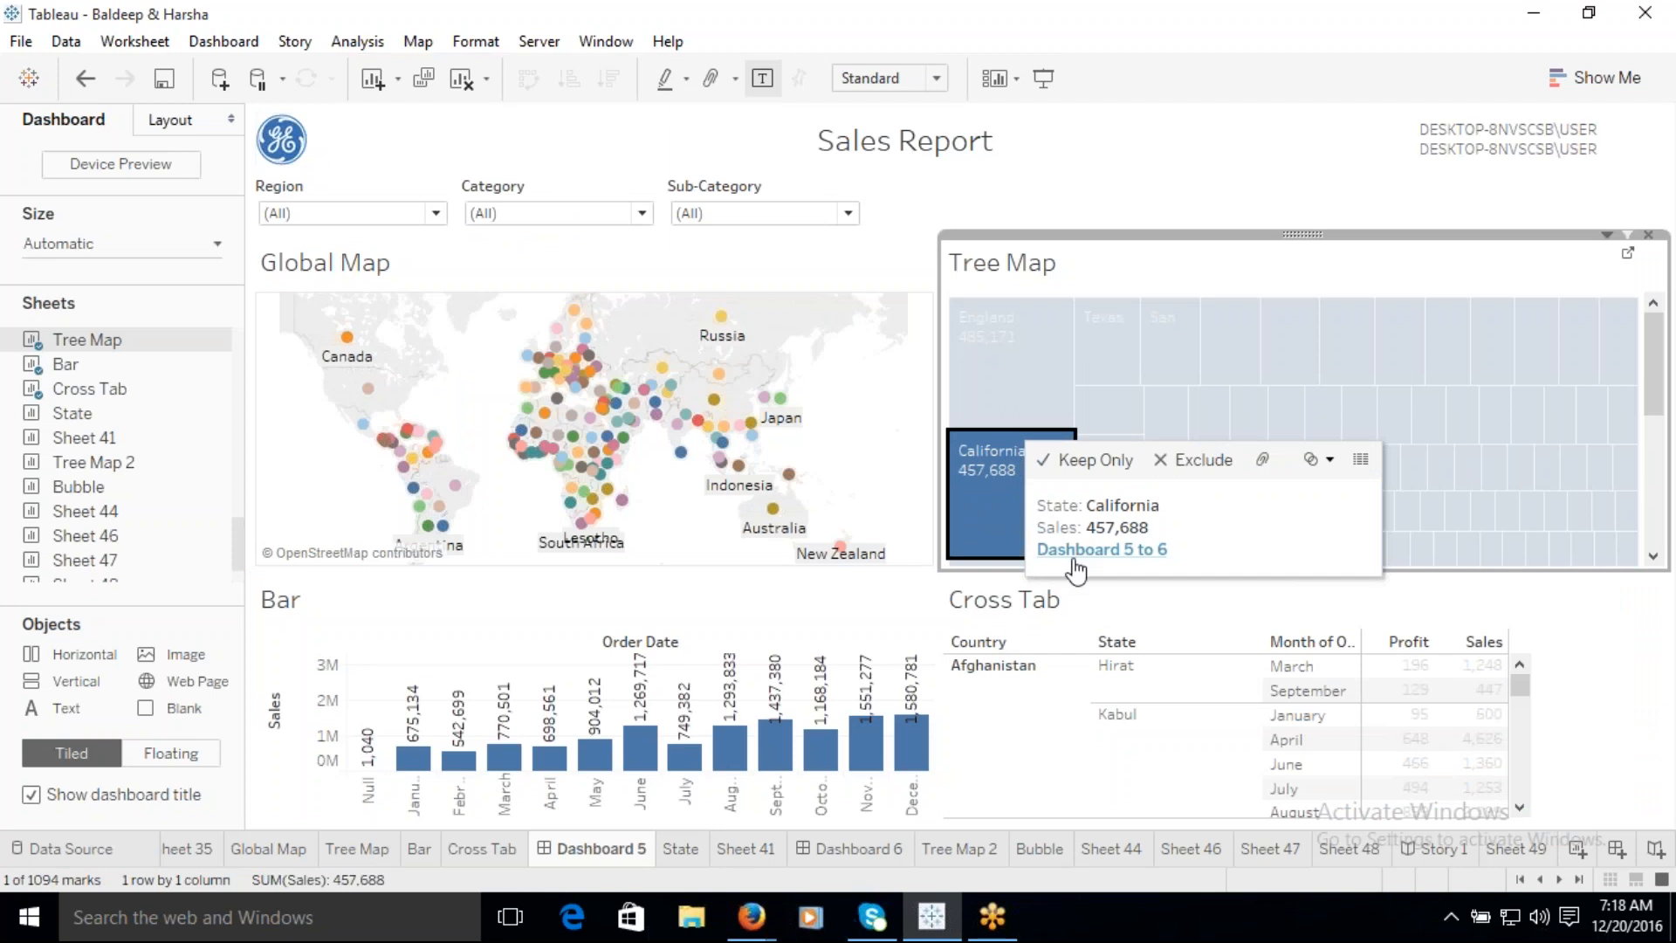
pyautogui.click(1076, 550)
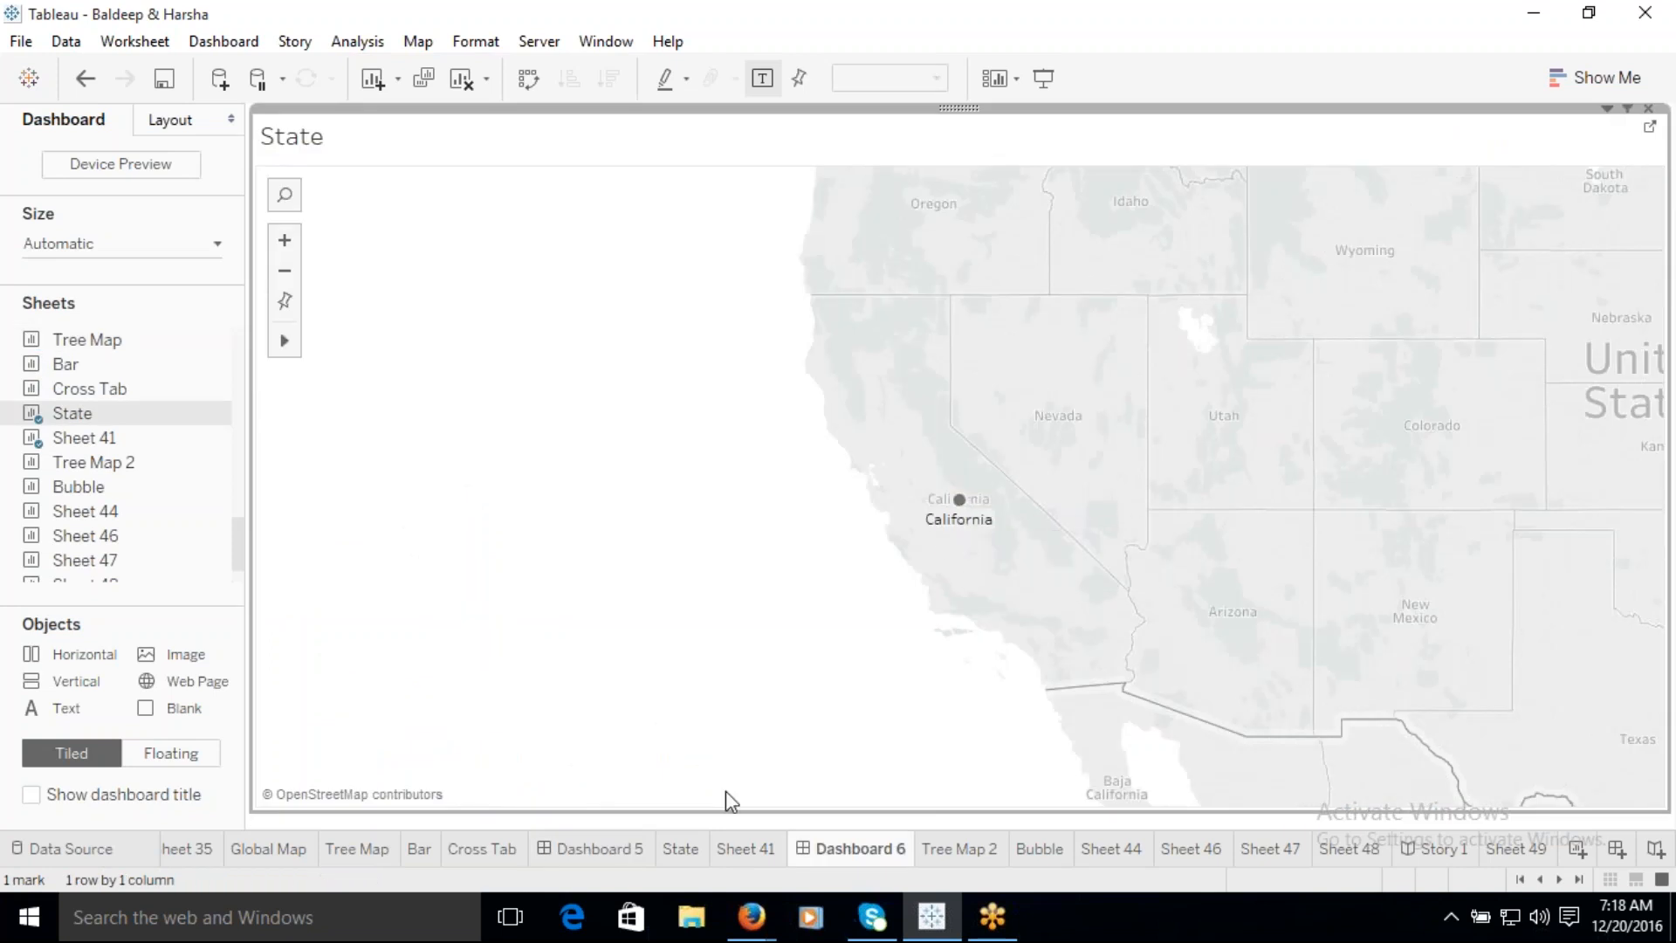
# Step: Select the Tree Map blocks from England and California through the Texas column on Dashboard 5 and run the "Dashboard 5 to 6" action
pyautogui.click(589, 848)
pyautogui.click(1004, 475)
pyautogui.moveTo(1102, 326); pyautogui.dragTo(1132, 553)
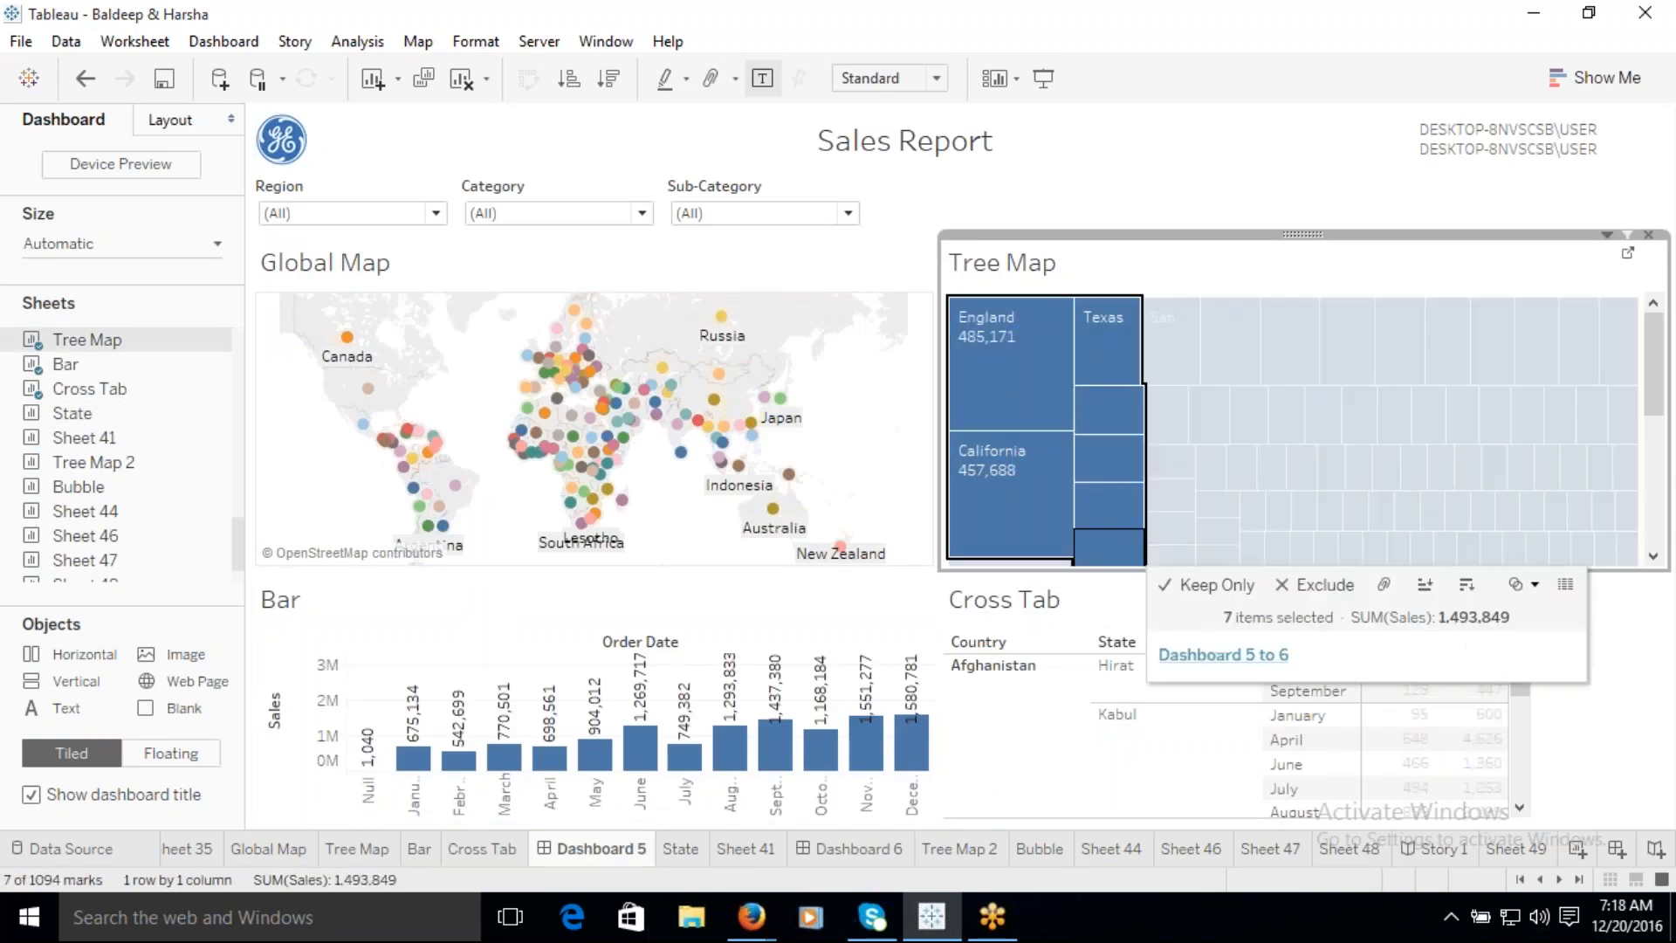
pyautogui.click(1196, 656)
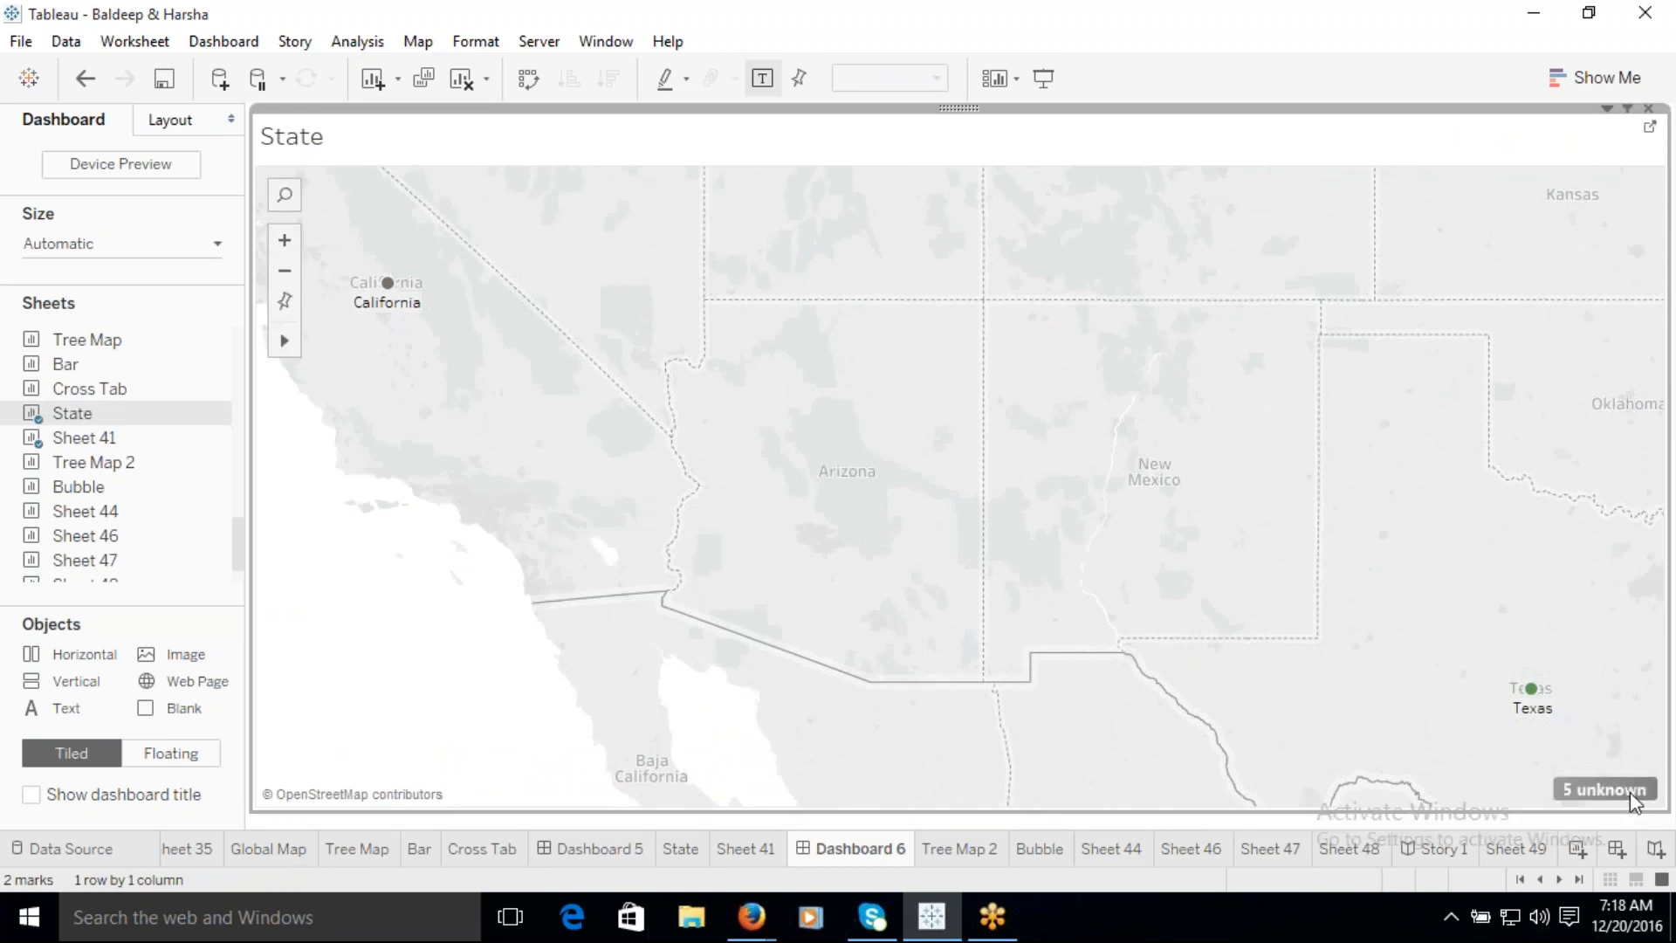
# Step: Examine the State map's unknown locations in Edit Locations and leave without changing any match
pyautogui.click(1606, 790)
pyautogui.click(744, 397)
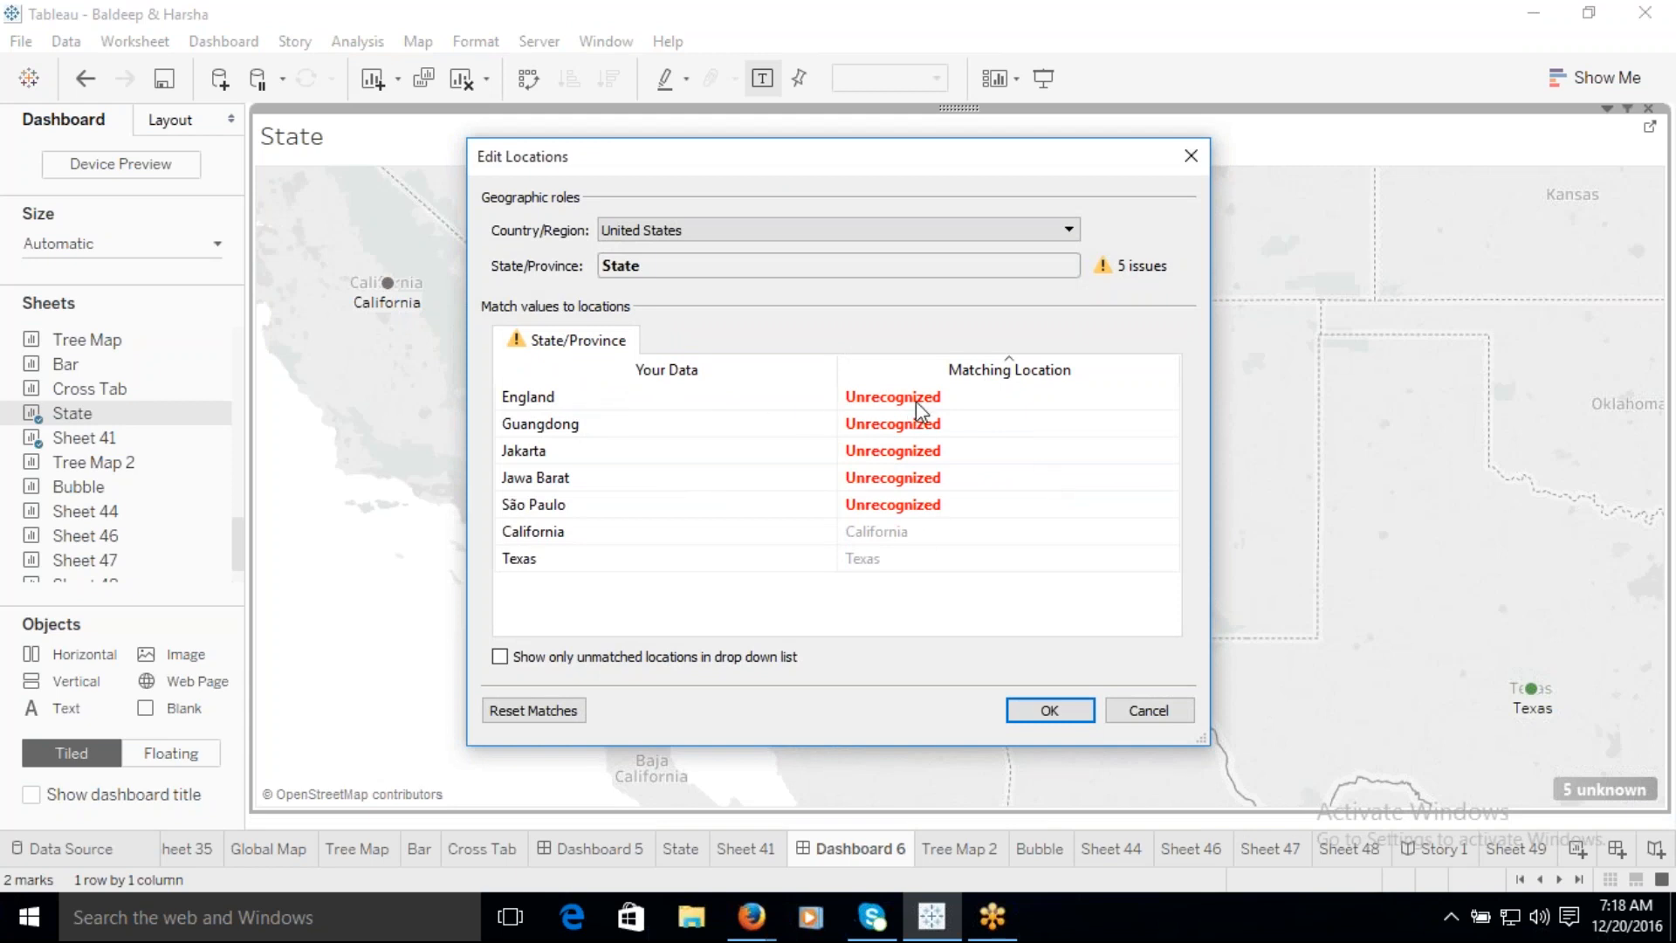
pyautogui.click(1149, 710)
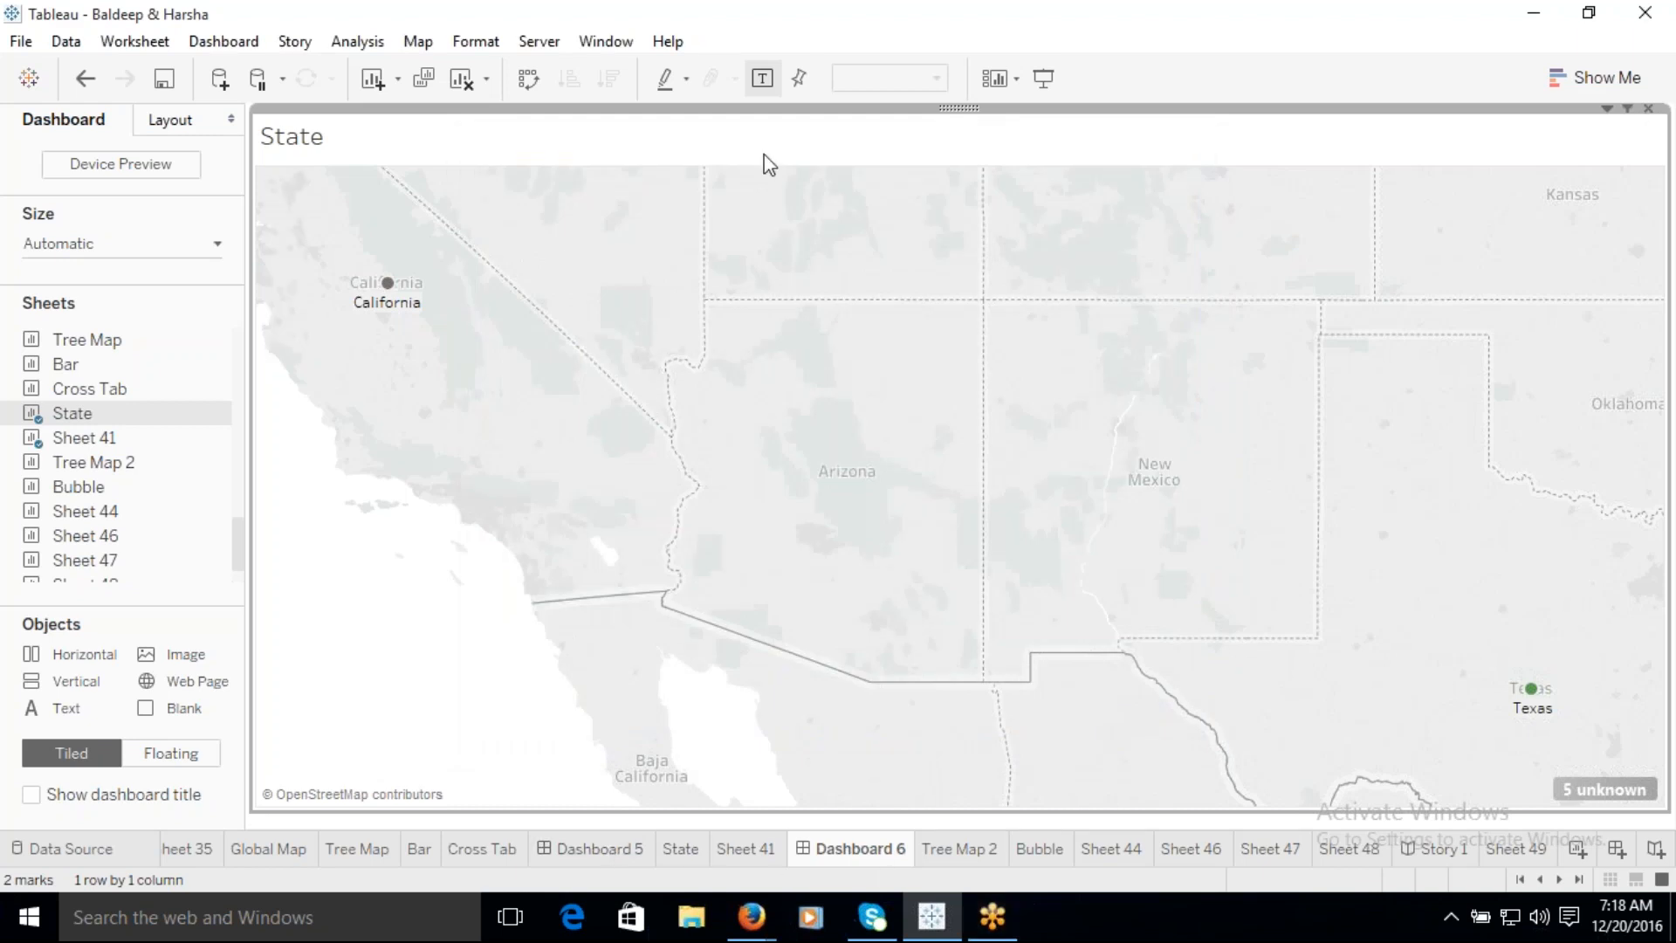
# Step: Select and deselect England in Dashboard 5's Tree Map, and run the "Dashboard 5 to 6" action on California instead
pyautogui.click(587, 843)
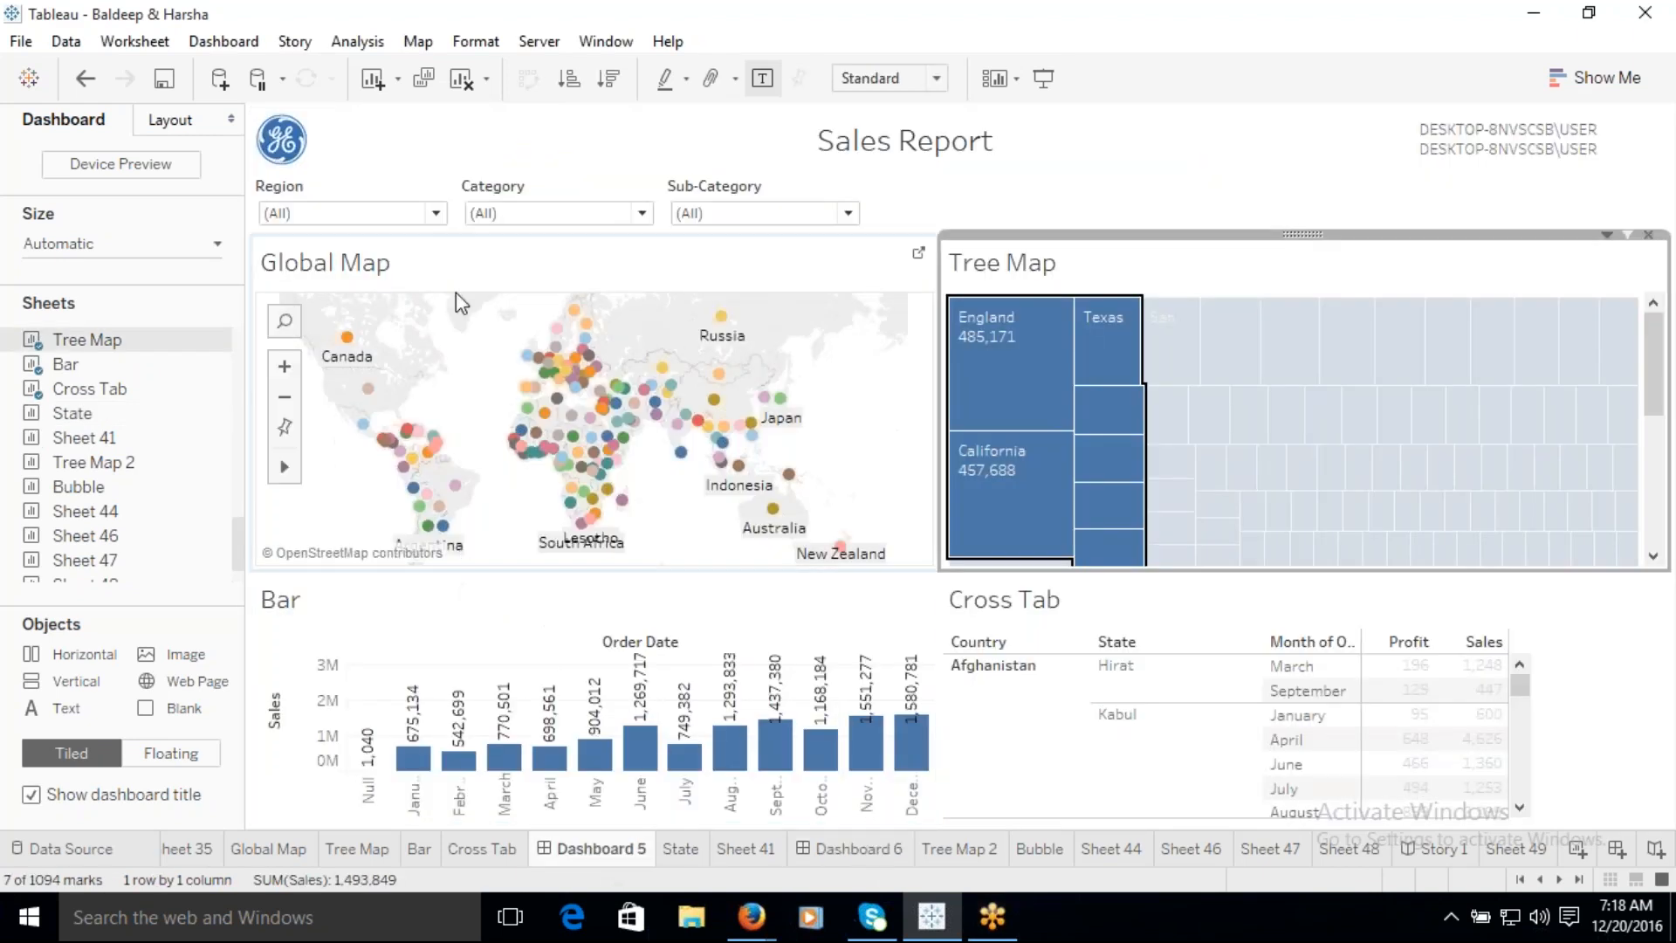
pyautogui.moveTo(559, 384)
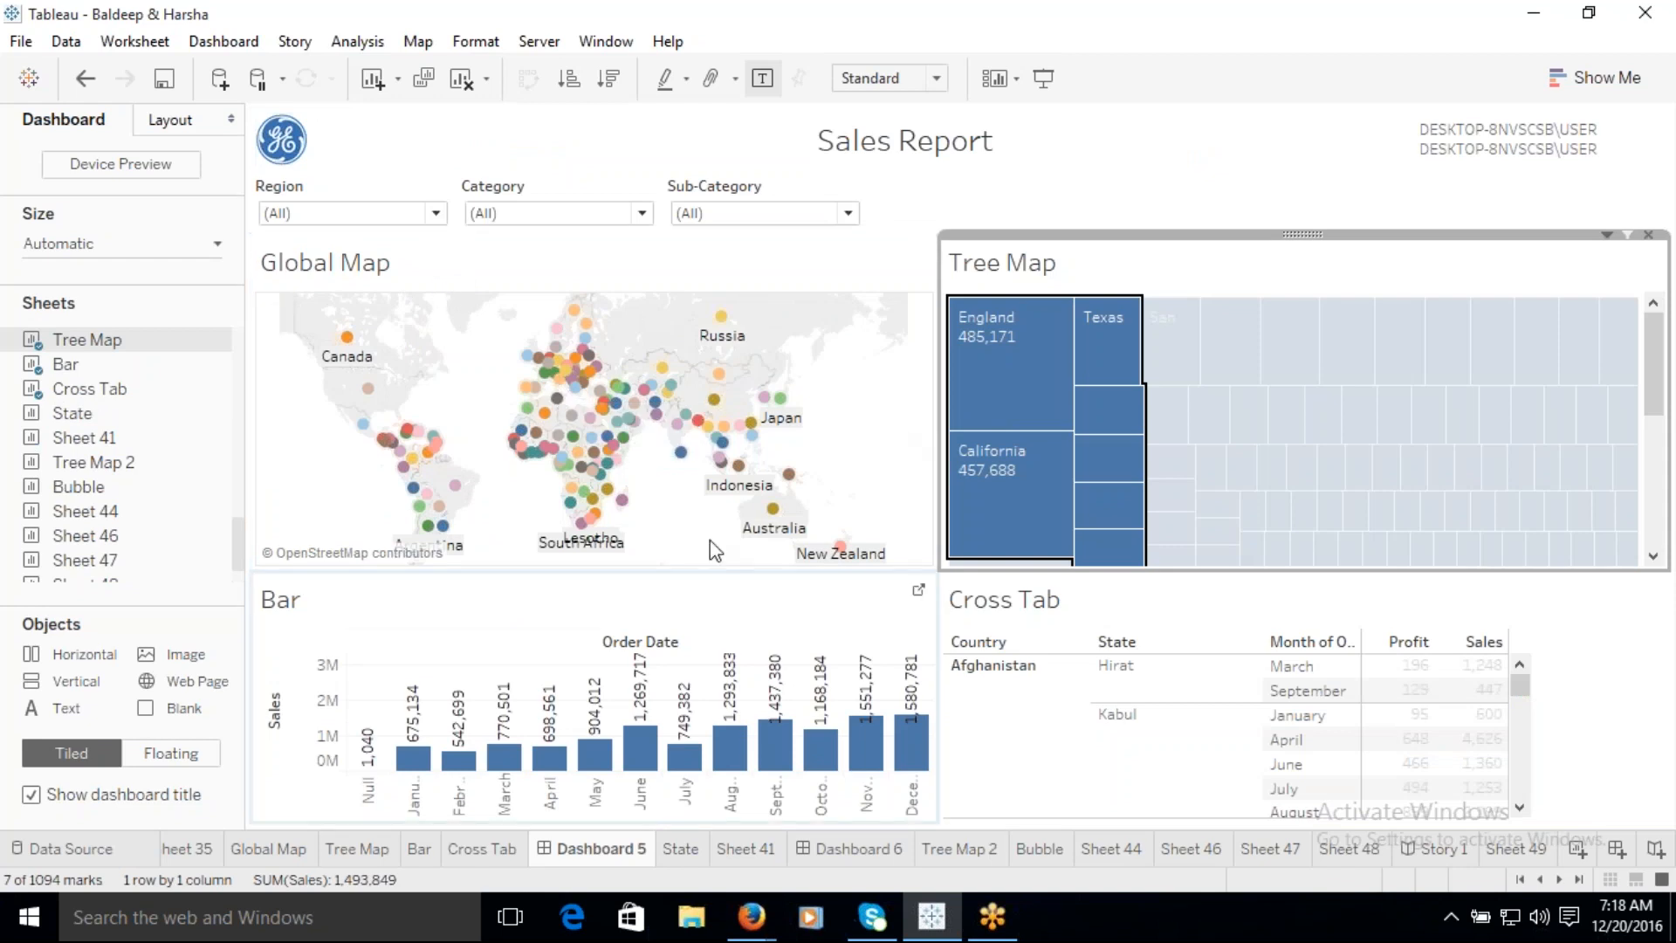
pyautogui.click(998, 385)
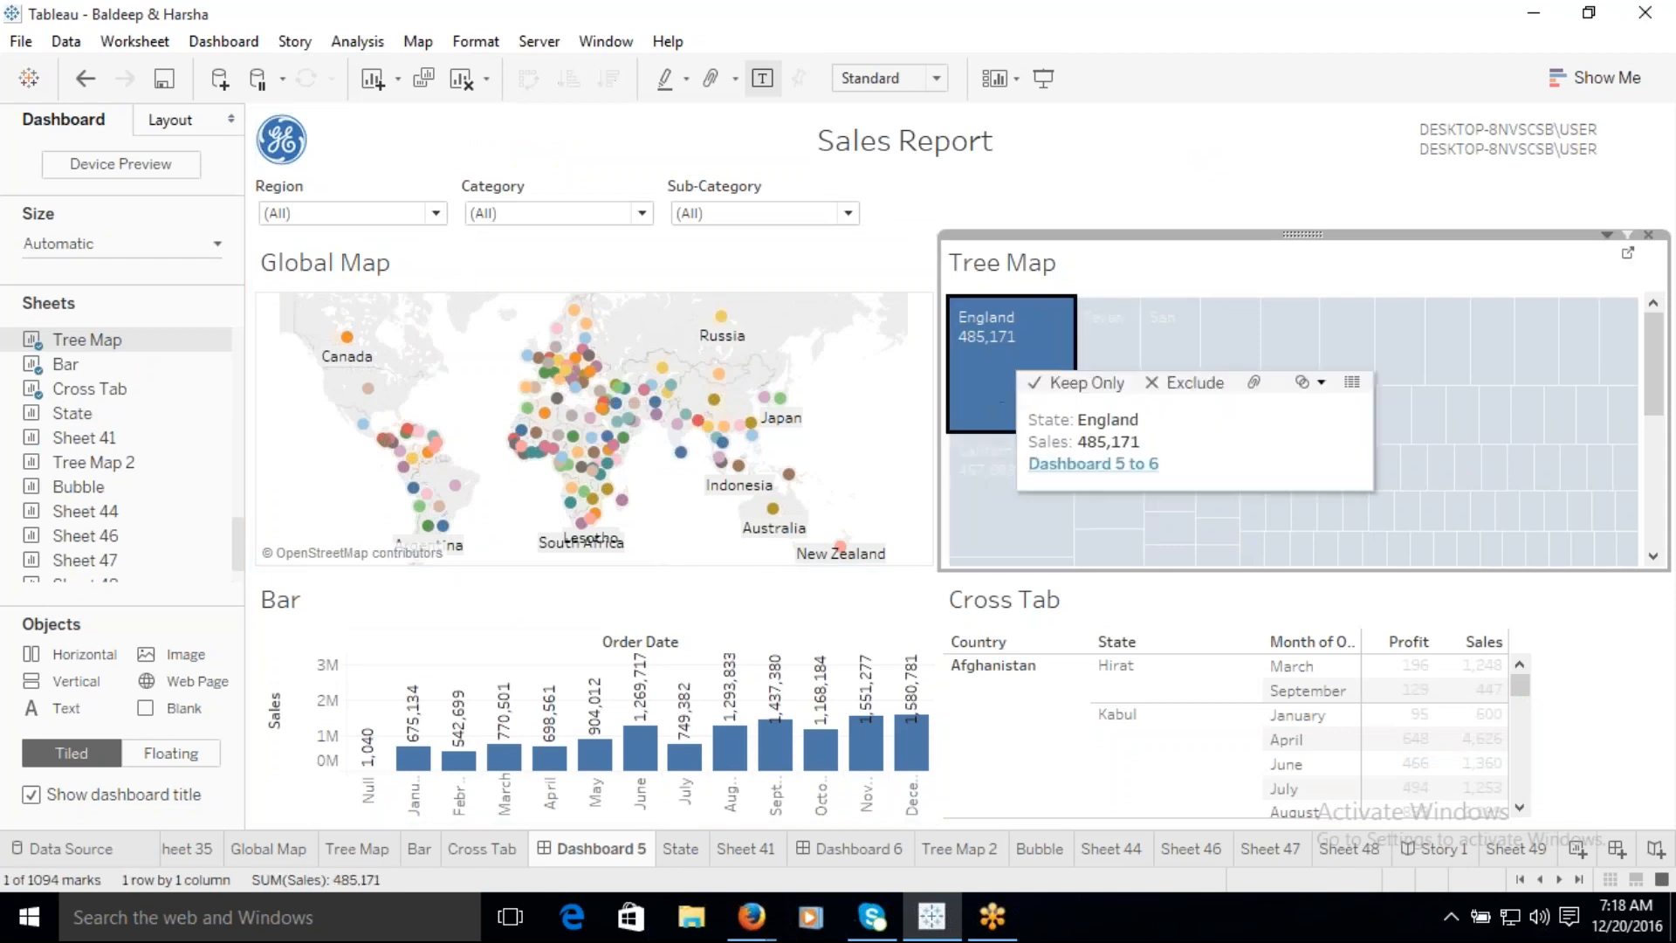
pyautogui.click(1002, 389)
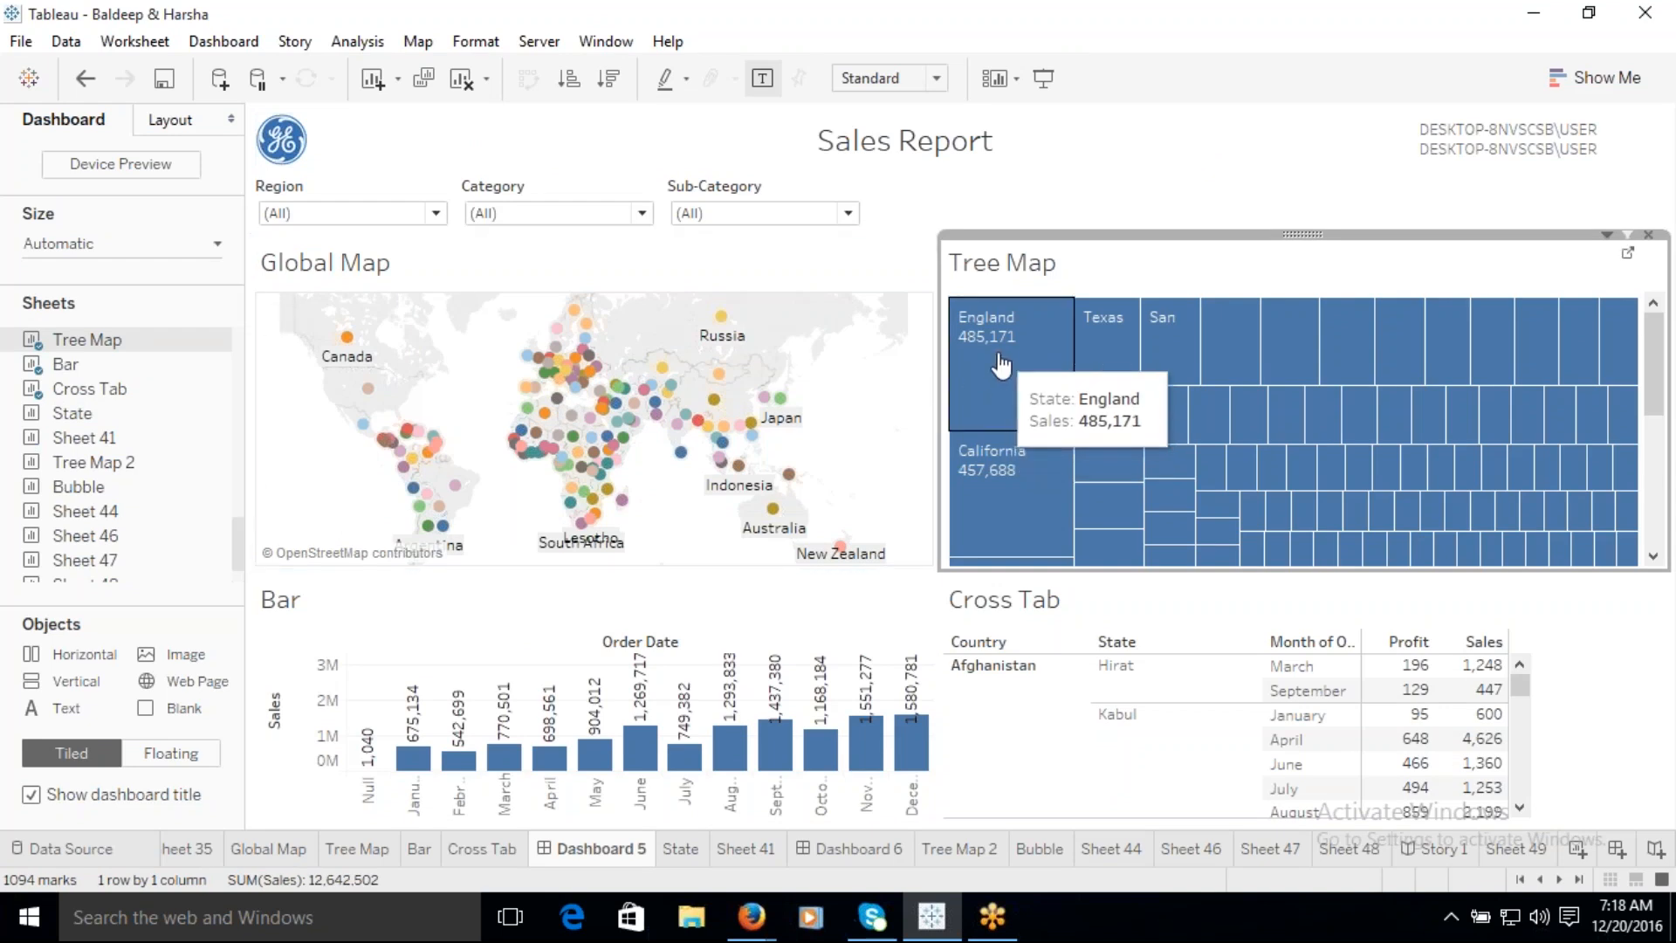
pyautogui.click(991, 467)
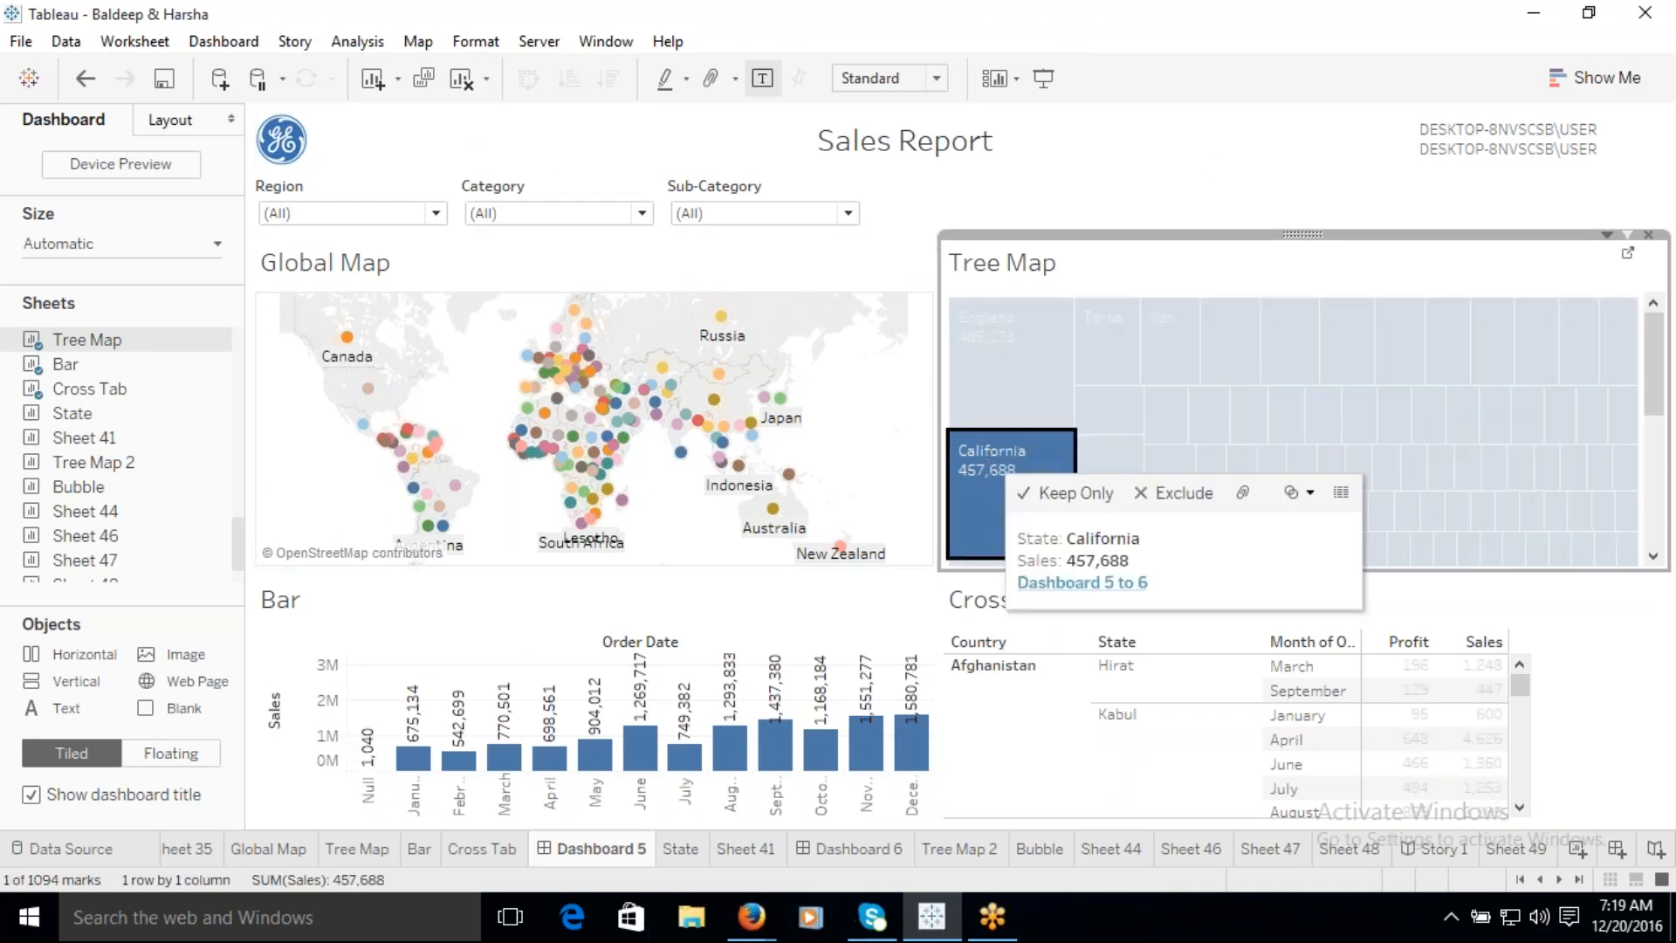
pyautogui.click(1065, 585)
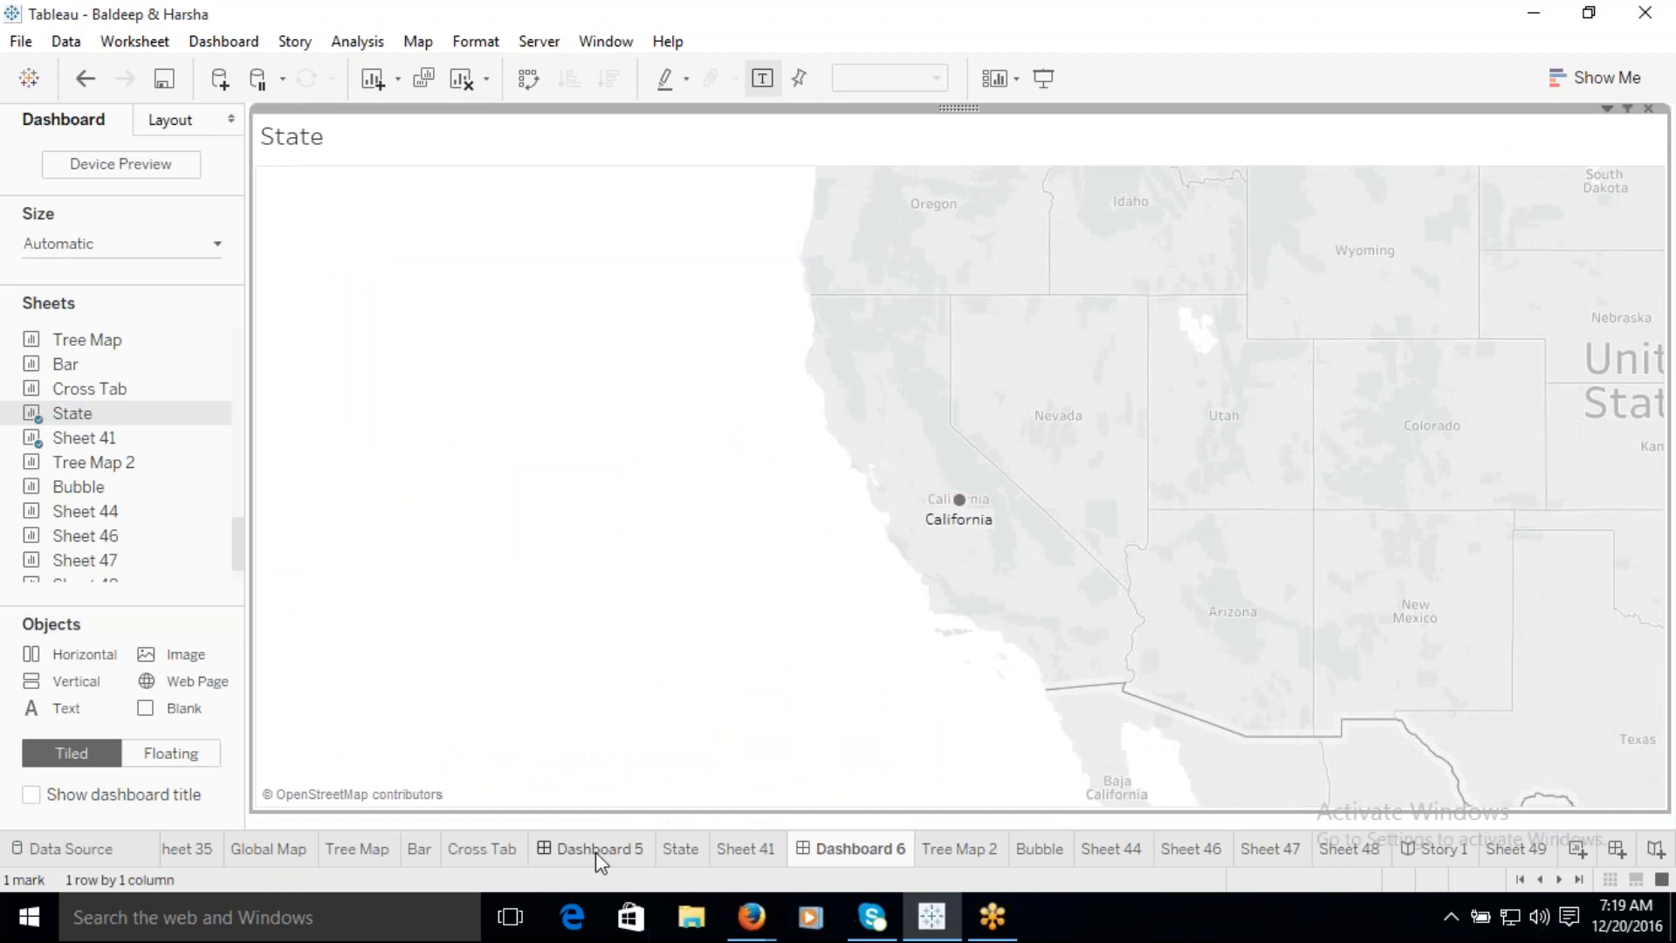
# Step: Compare the California selection on Dashboard 5 with the State map on Dashboard 6
pyautogui.moveTo(600, 850)
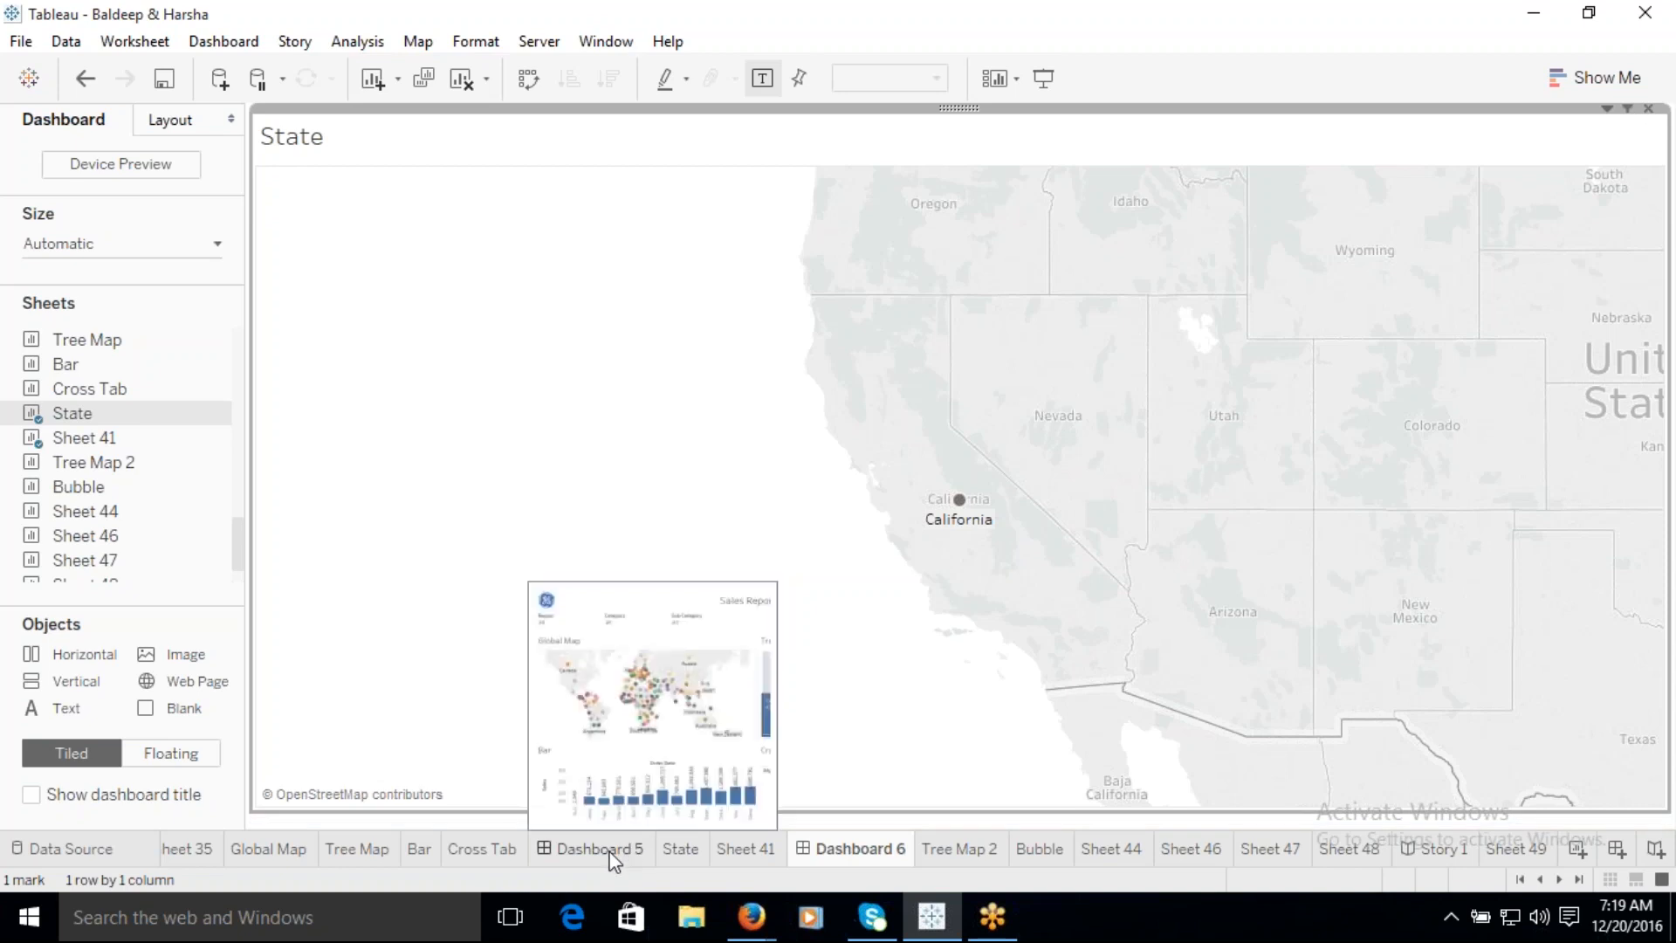
pyautogui.click(611, 851)
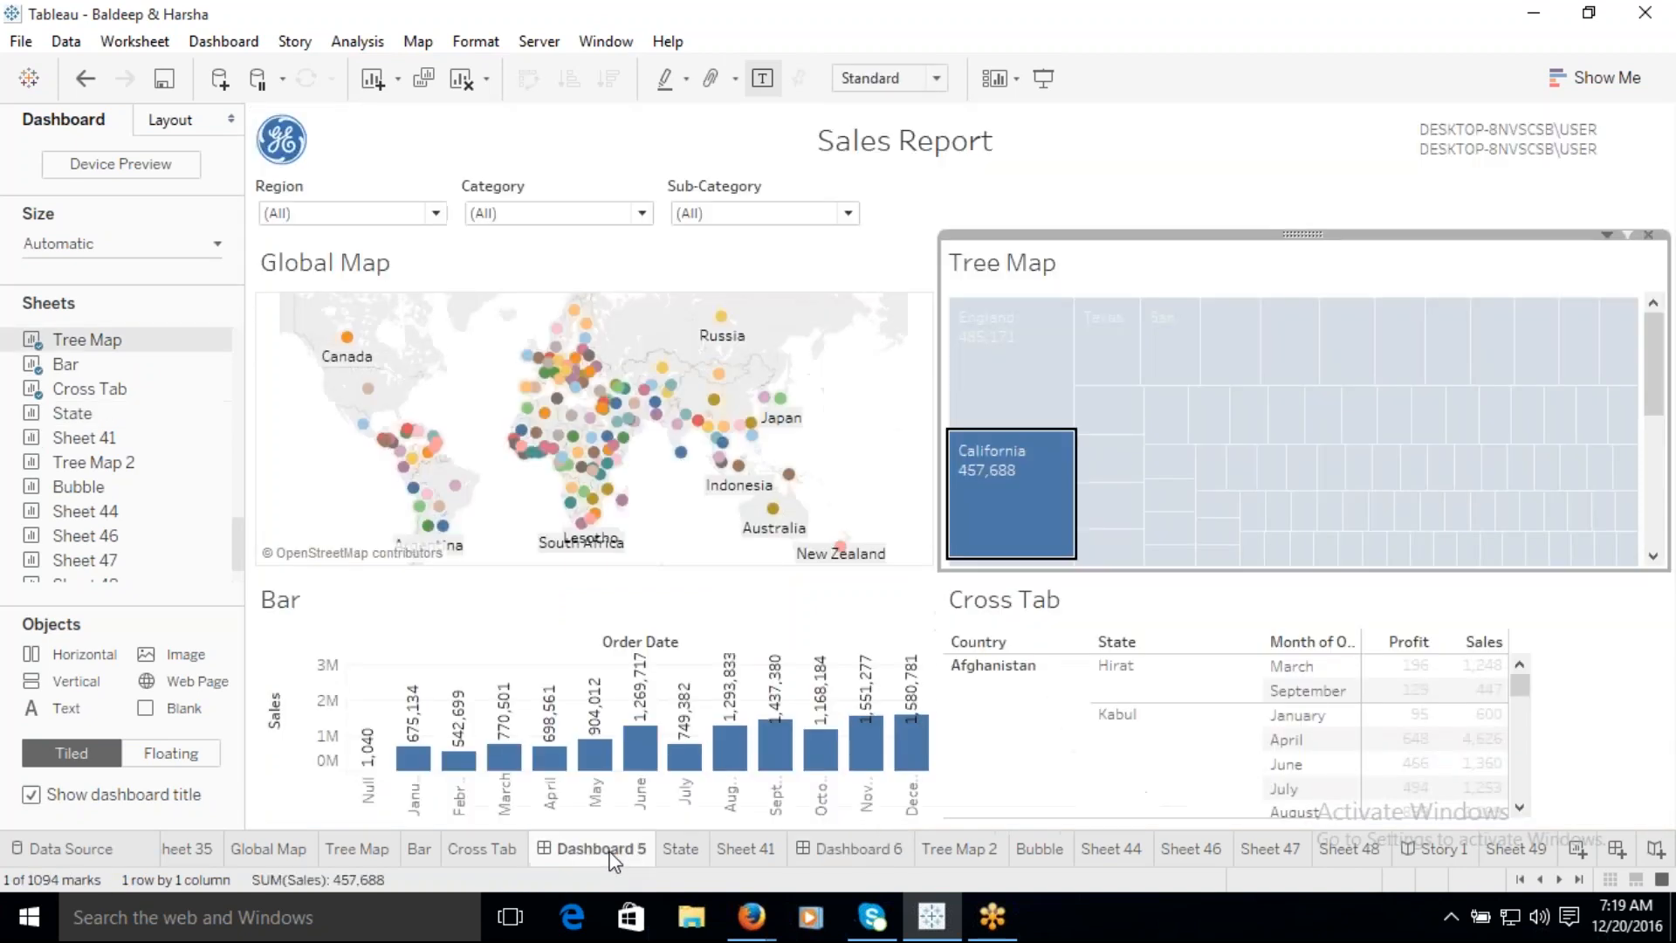
pyautogui.click(853, 859)
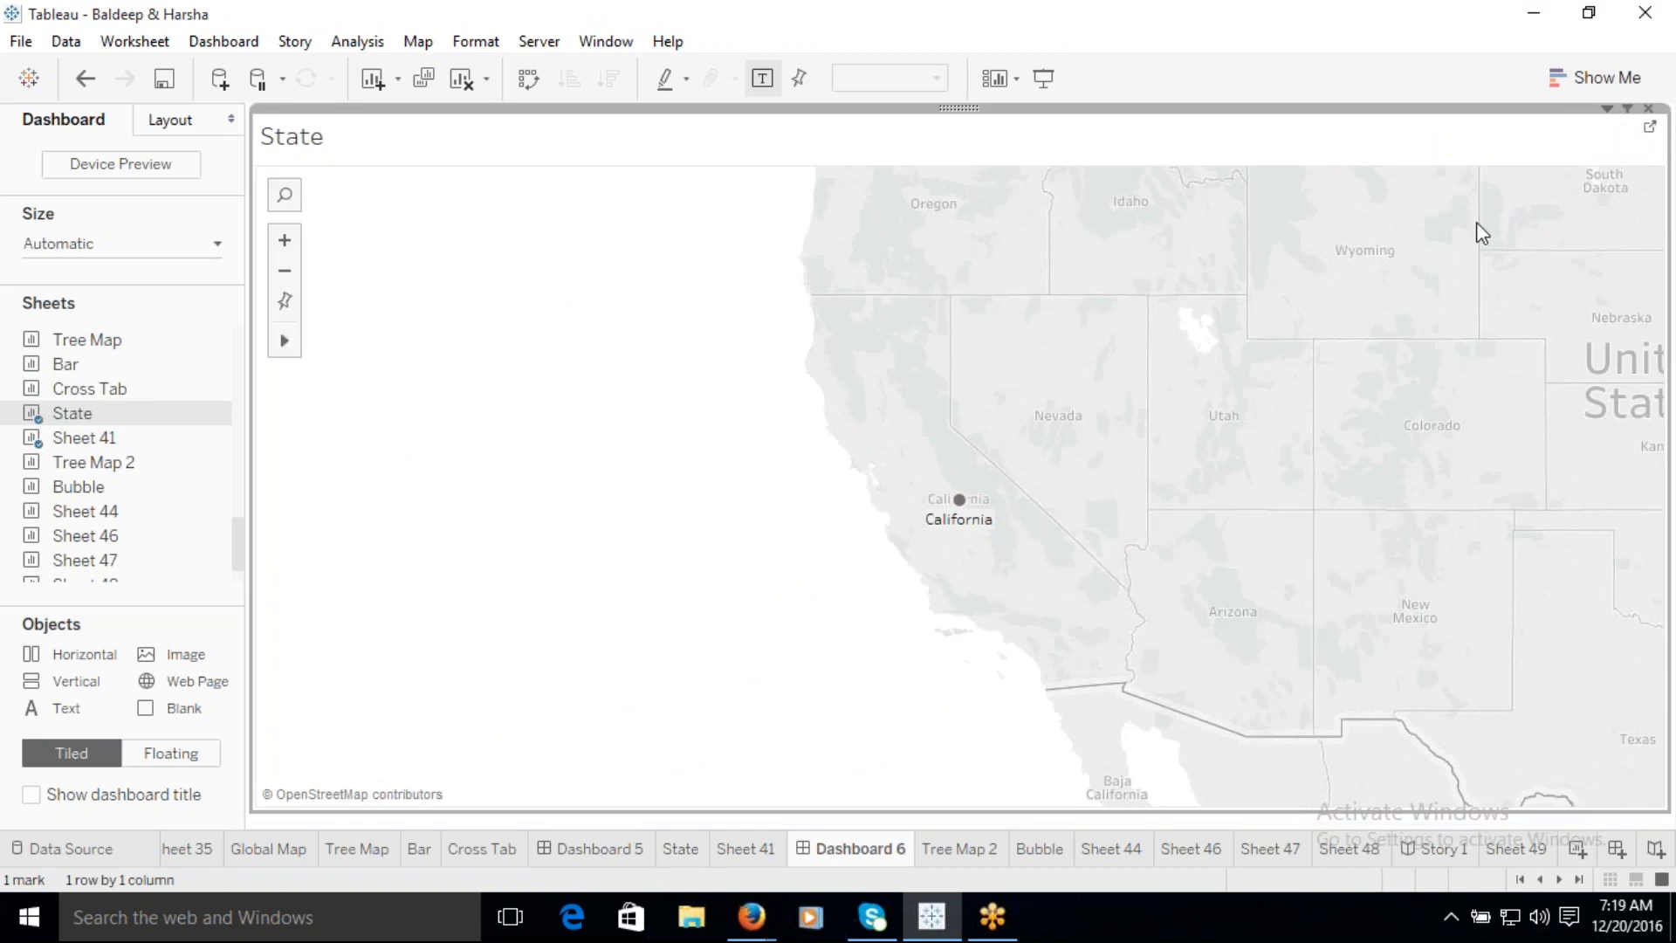
# Step: Clear and reselect California in Dashboard 5's Tree Map and run the "Dashboard 5 to 6" action again
pyautogui.moveTo(626, 858)
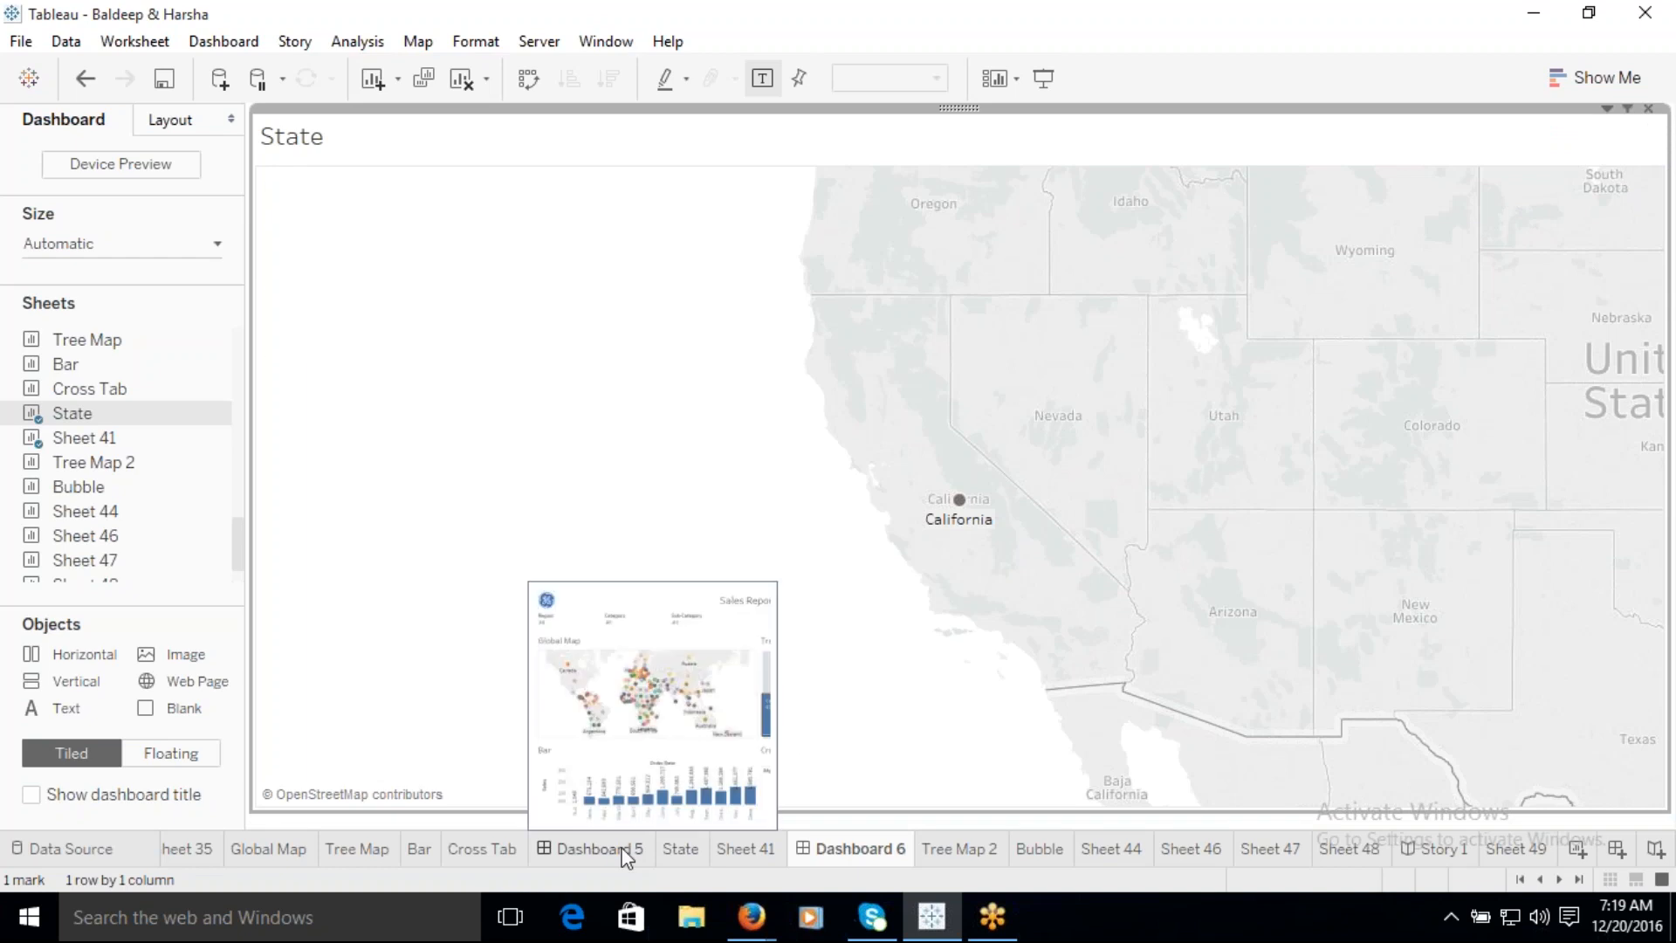
pyautogui.click(625, 851)
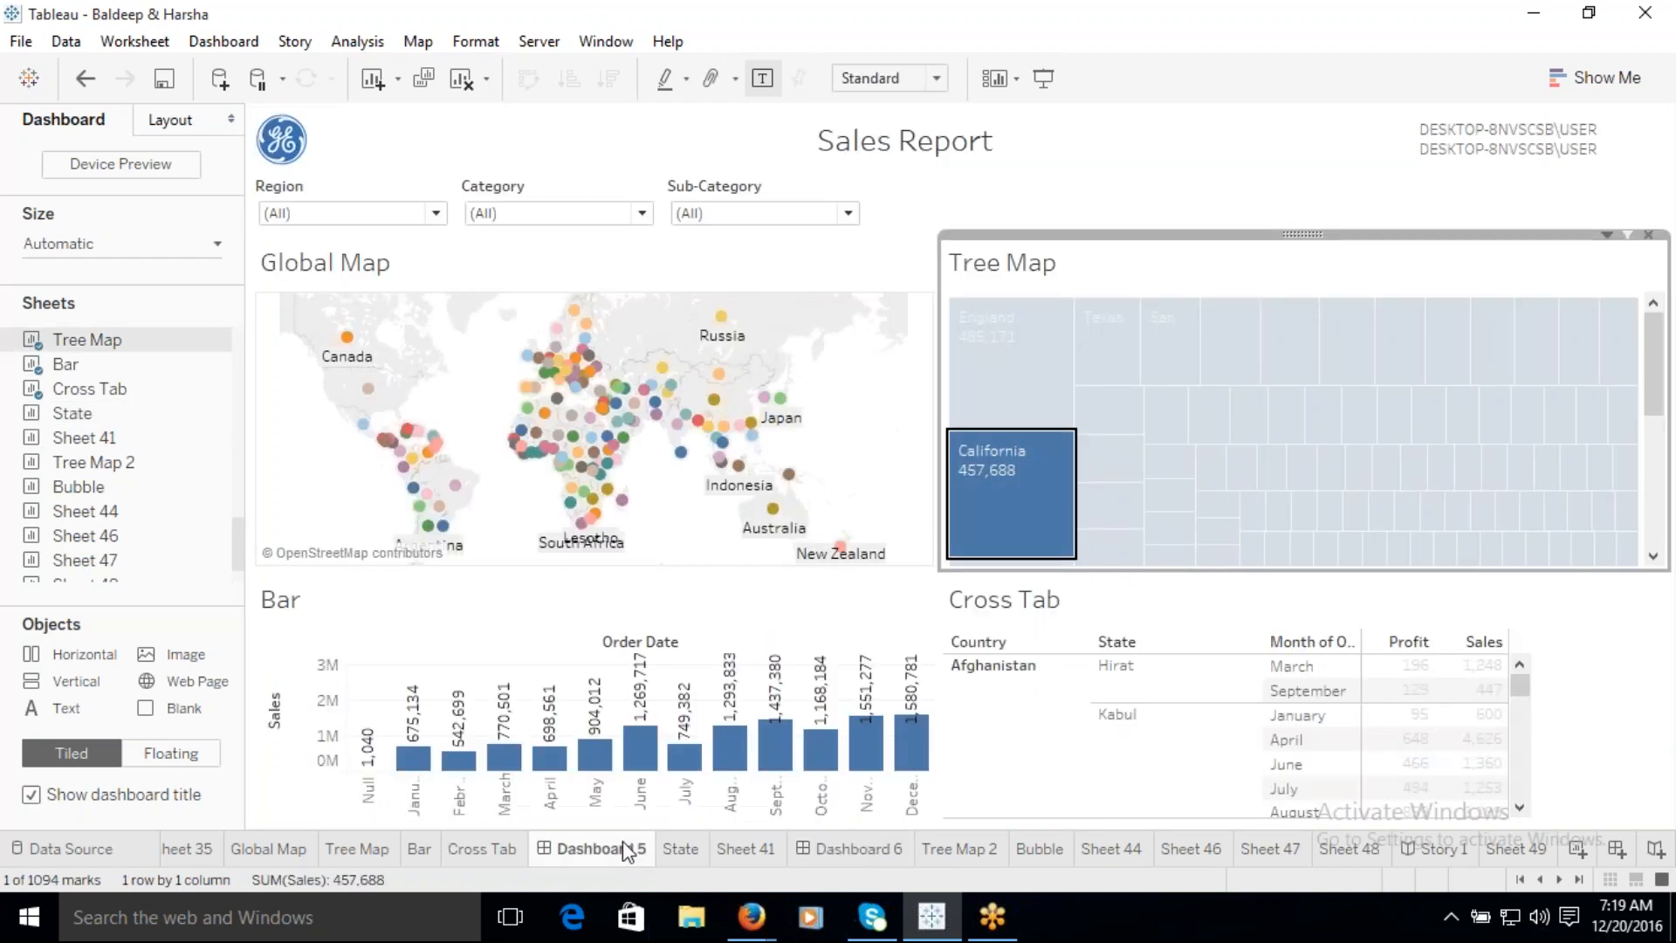
pyautogui.click(995, 476)
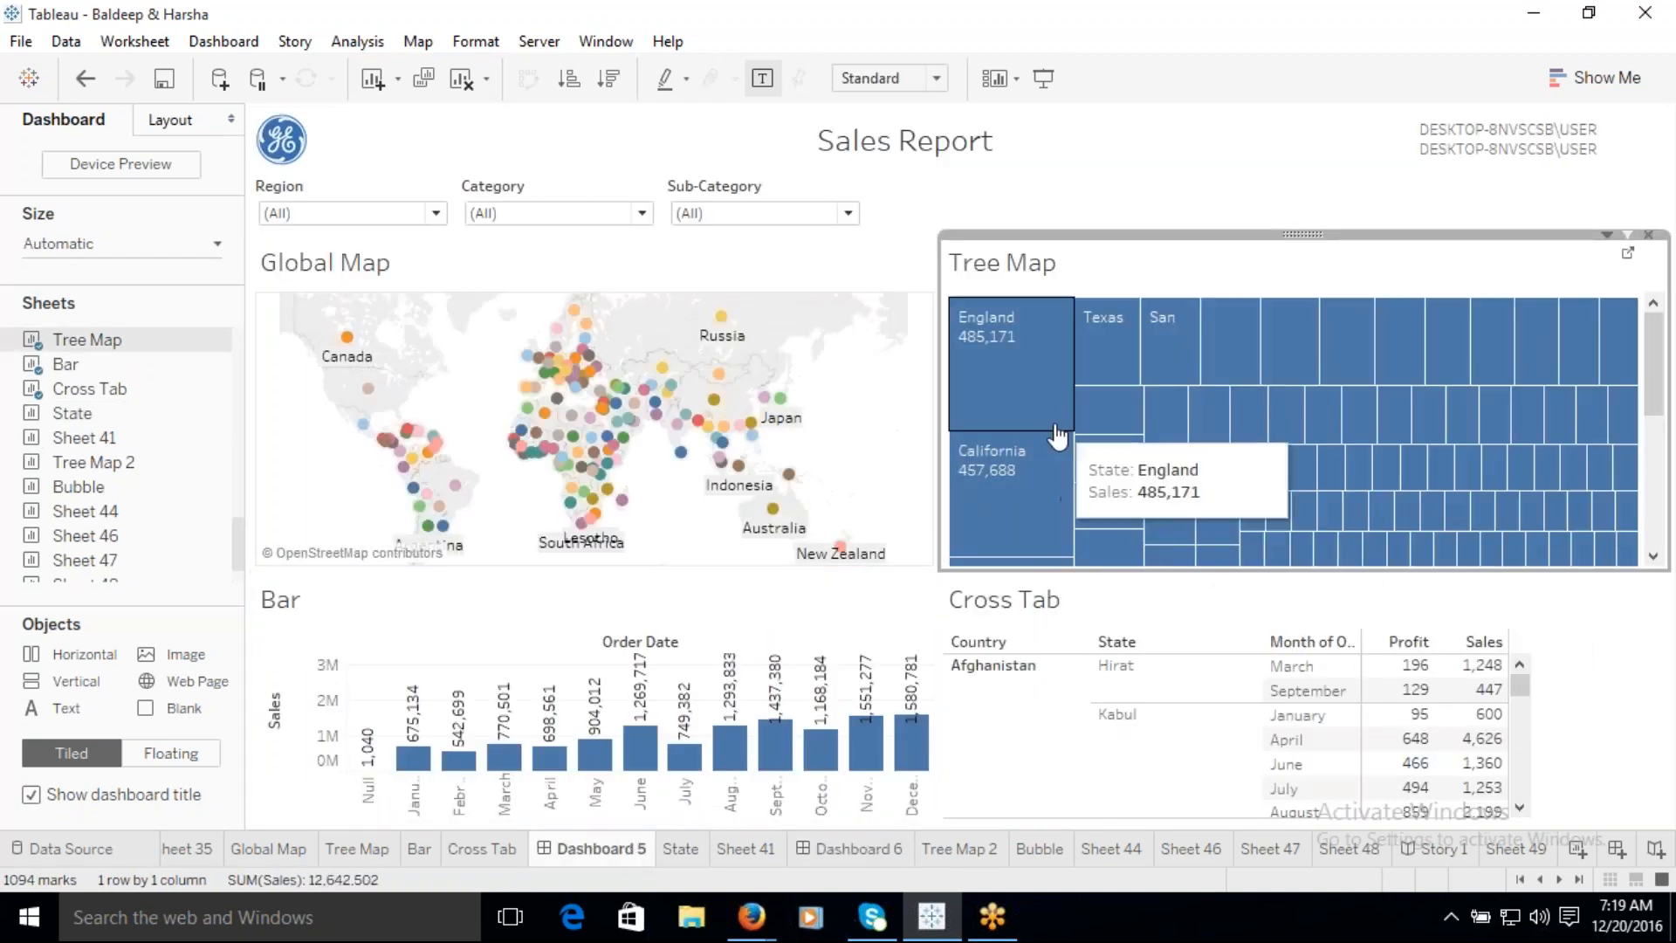
pyautogui.click(1004, 472)
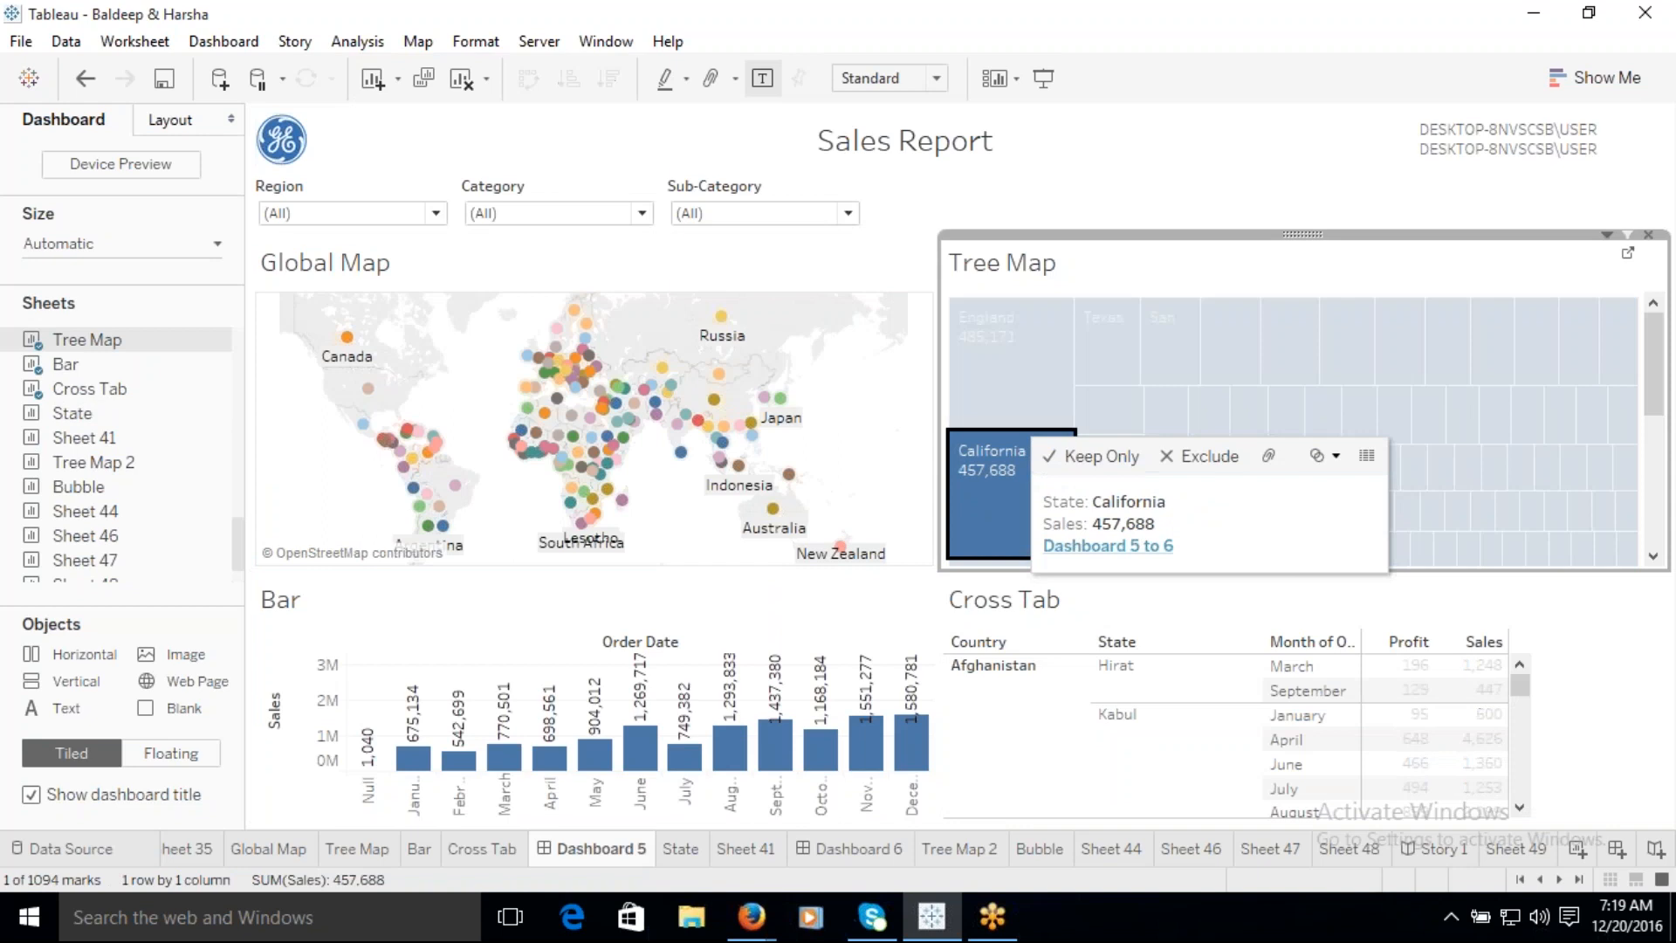
pyautogui.click(1096, 549)
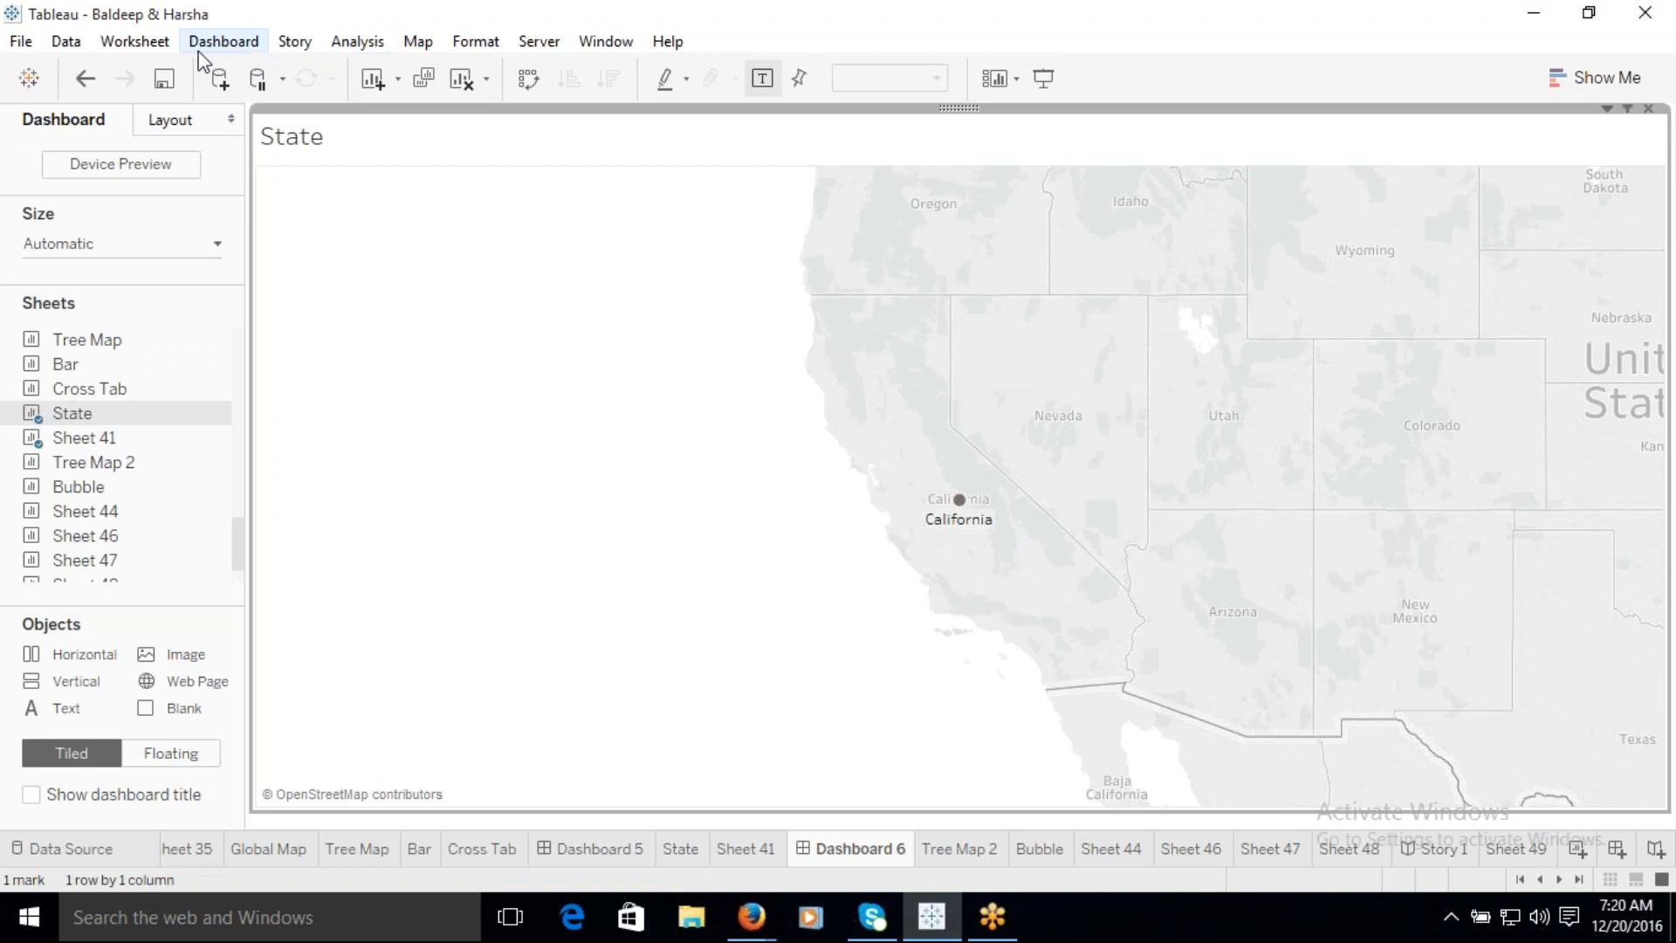
# Step: Add a new blank worksheet to the workbook after Dashboard 6
pyautogui.click(135, 41)
pyautogui.click(175, 70)
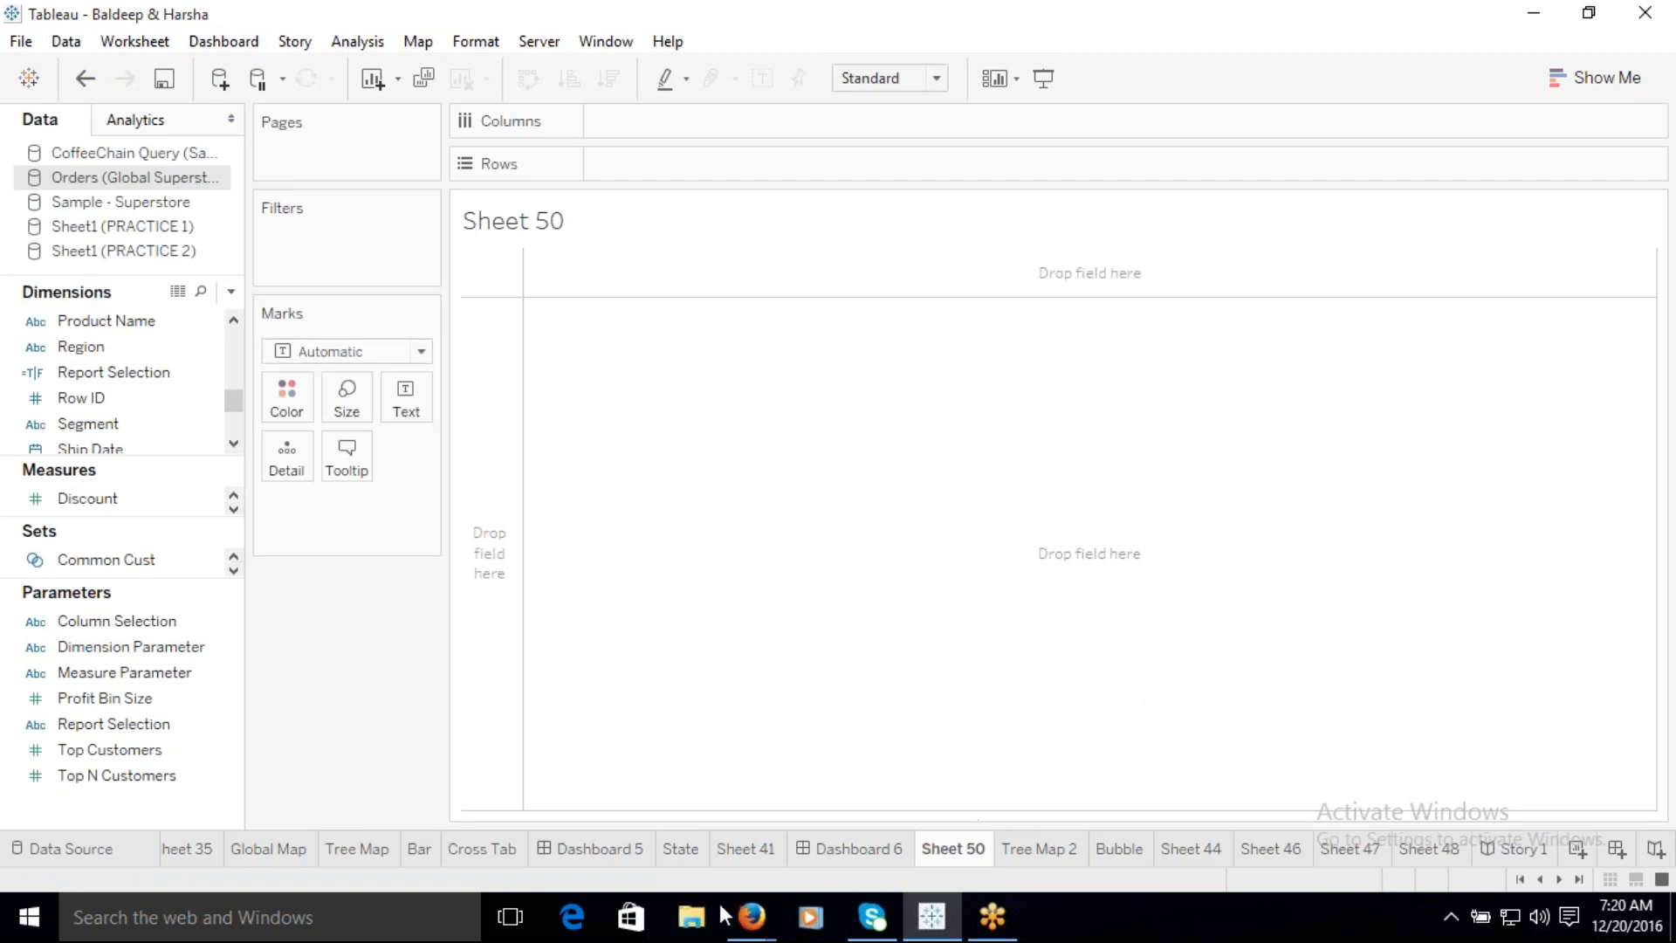
# Step: Switch to Firefox and open google.com in a new tab
pyautogui.moveTo(760, 932)
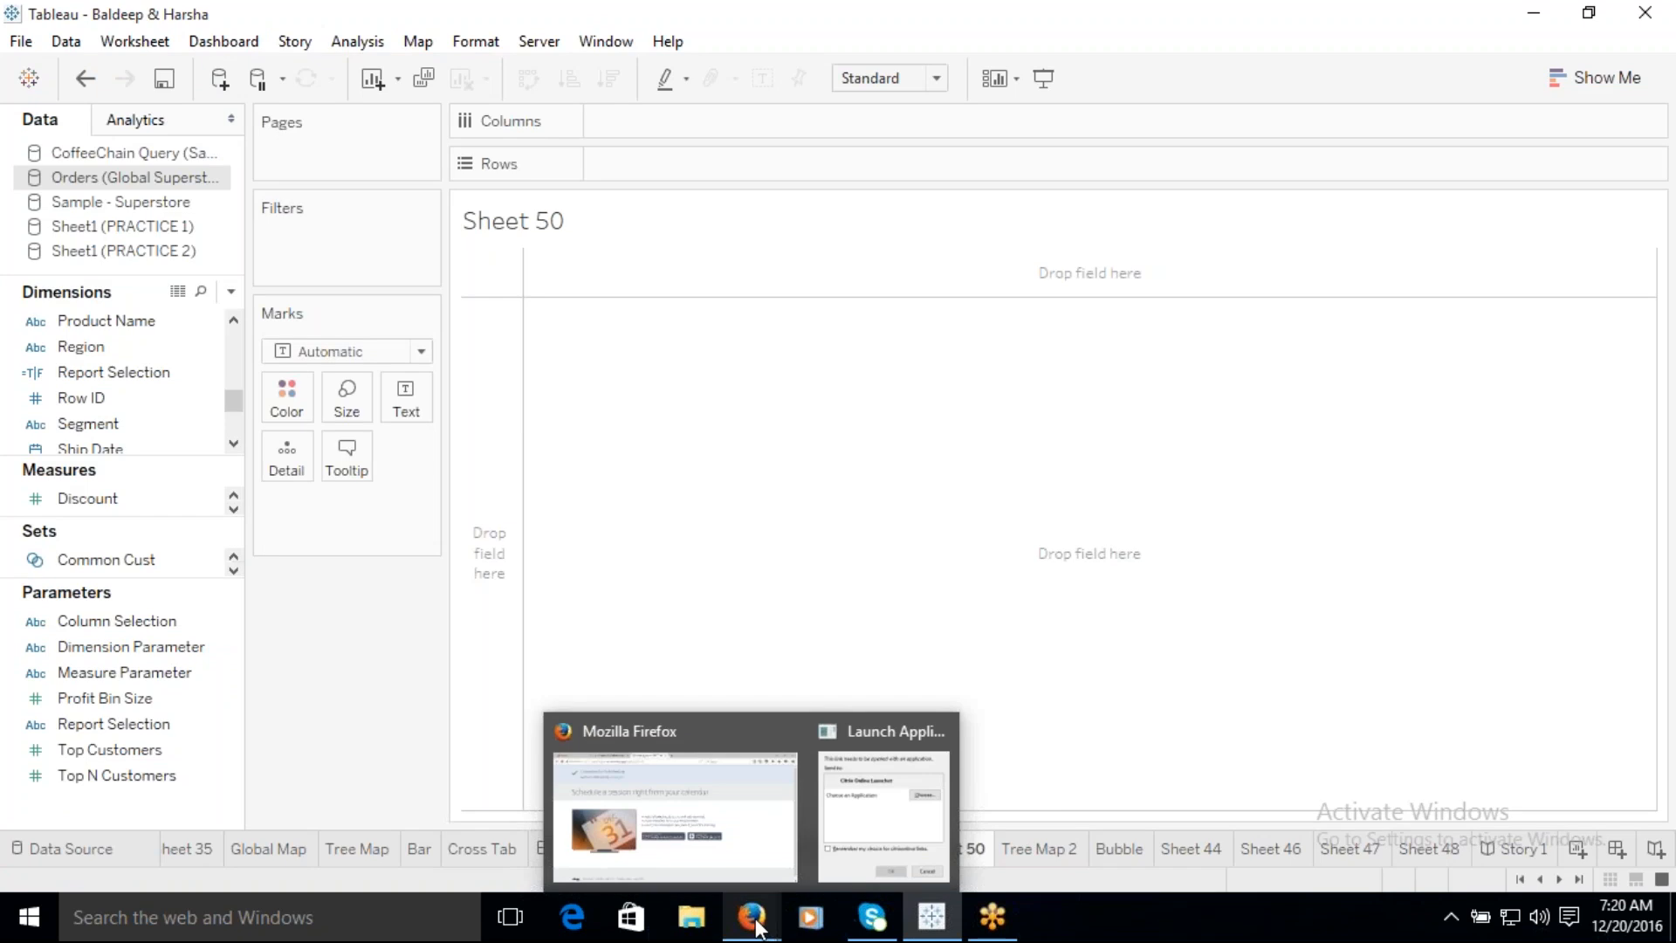
pyautogui.click(727, 825)
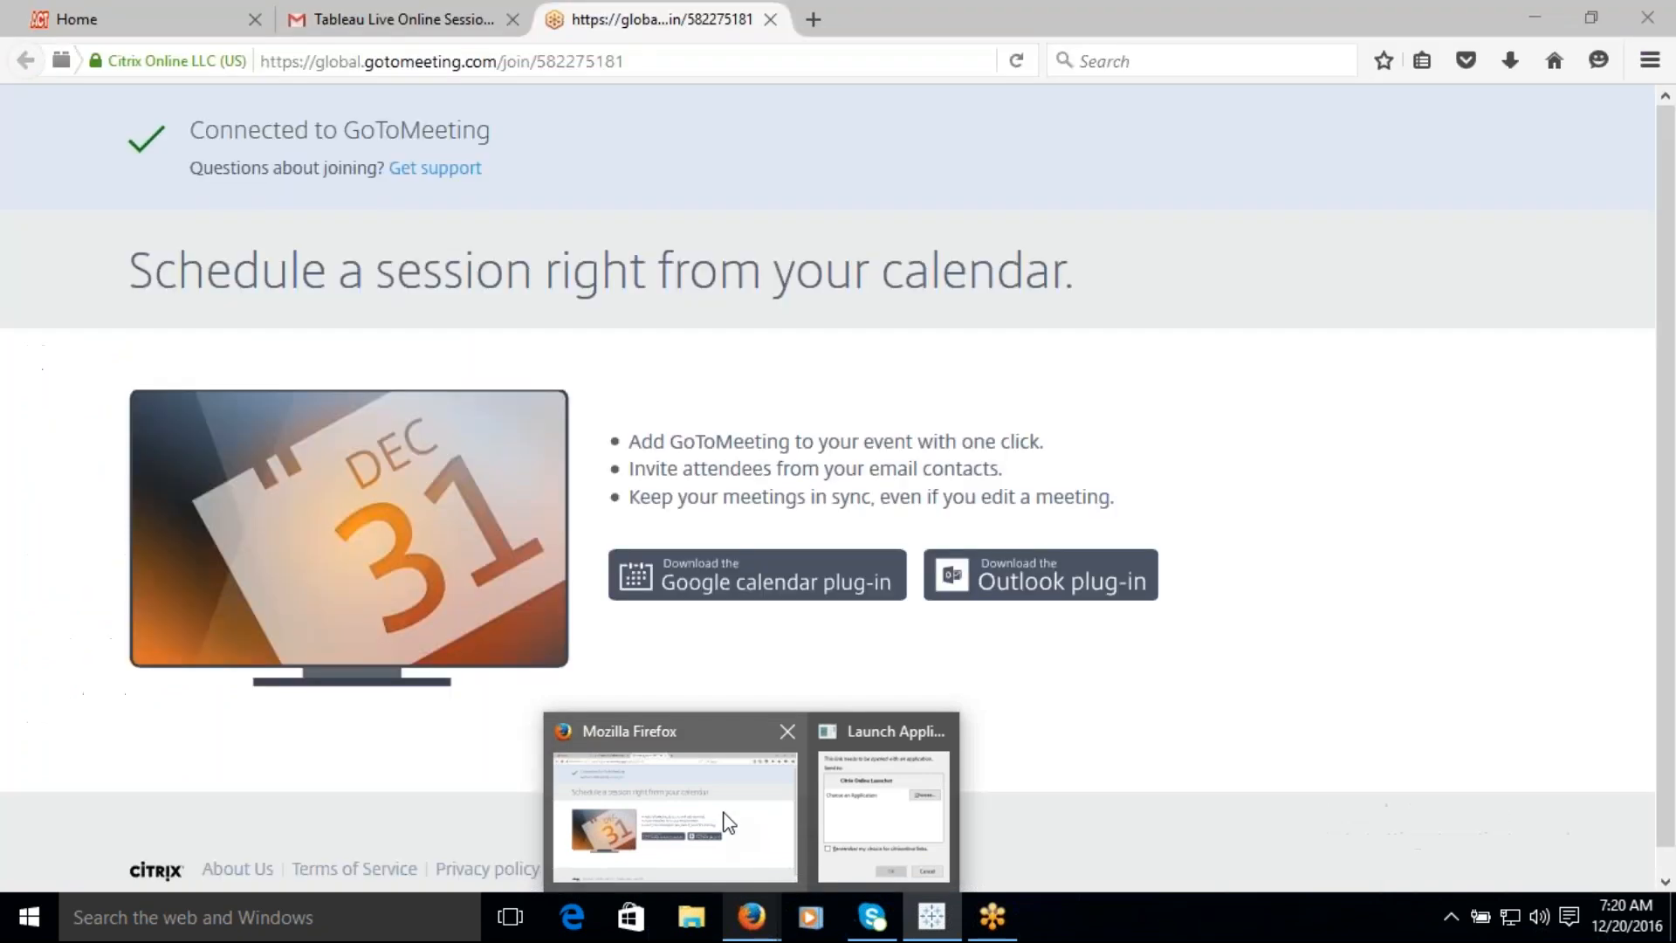
pyautogui.click(817, 19)
pyautogui.write('oogle.com/')
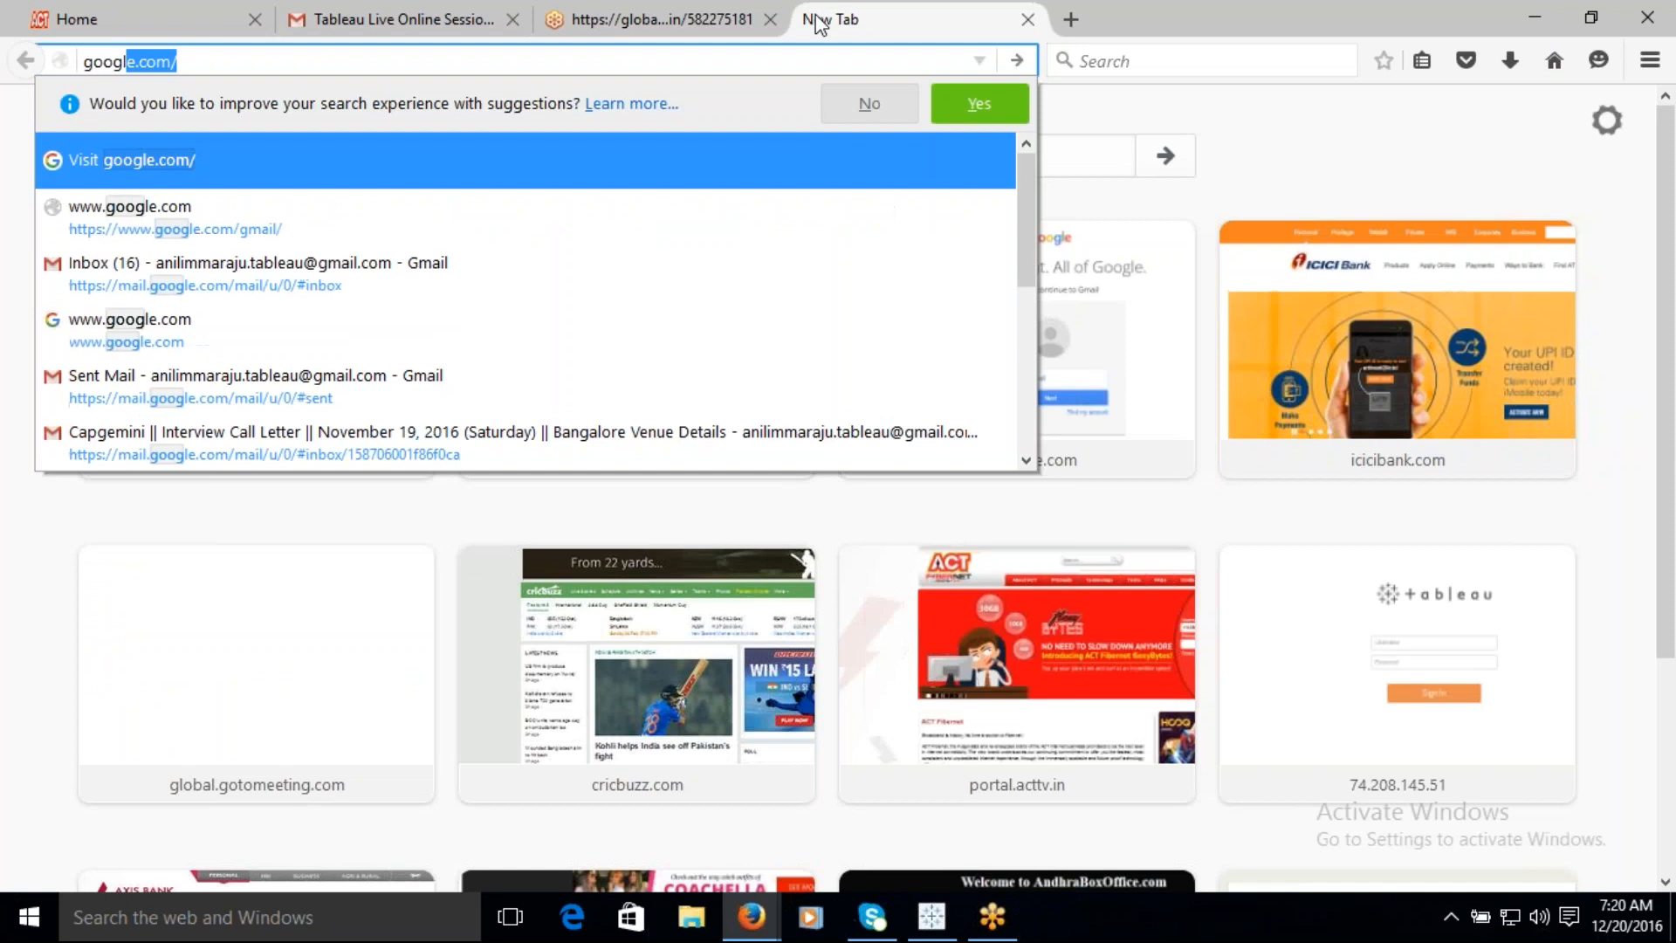
pyautogui.press('Return')
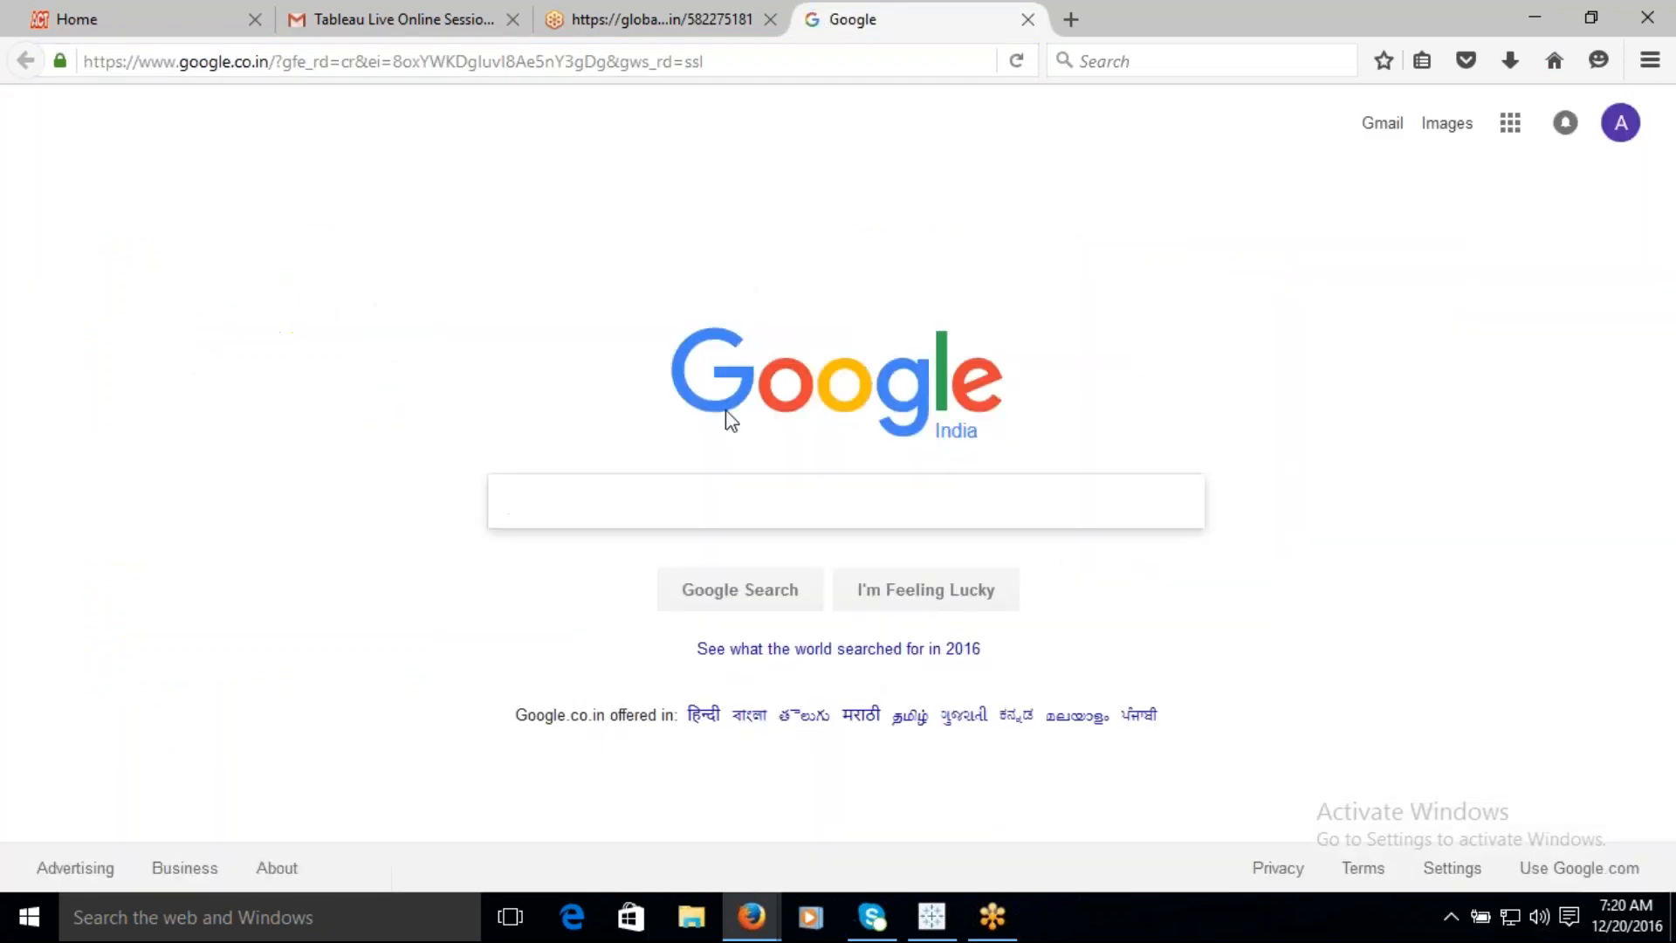
# Step: Search Google for "back button image"
pyautogui.write('back')
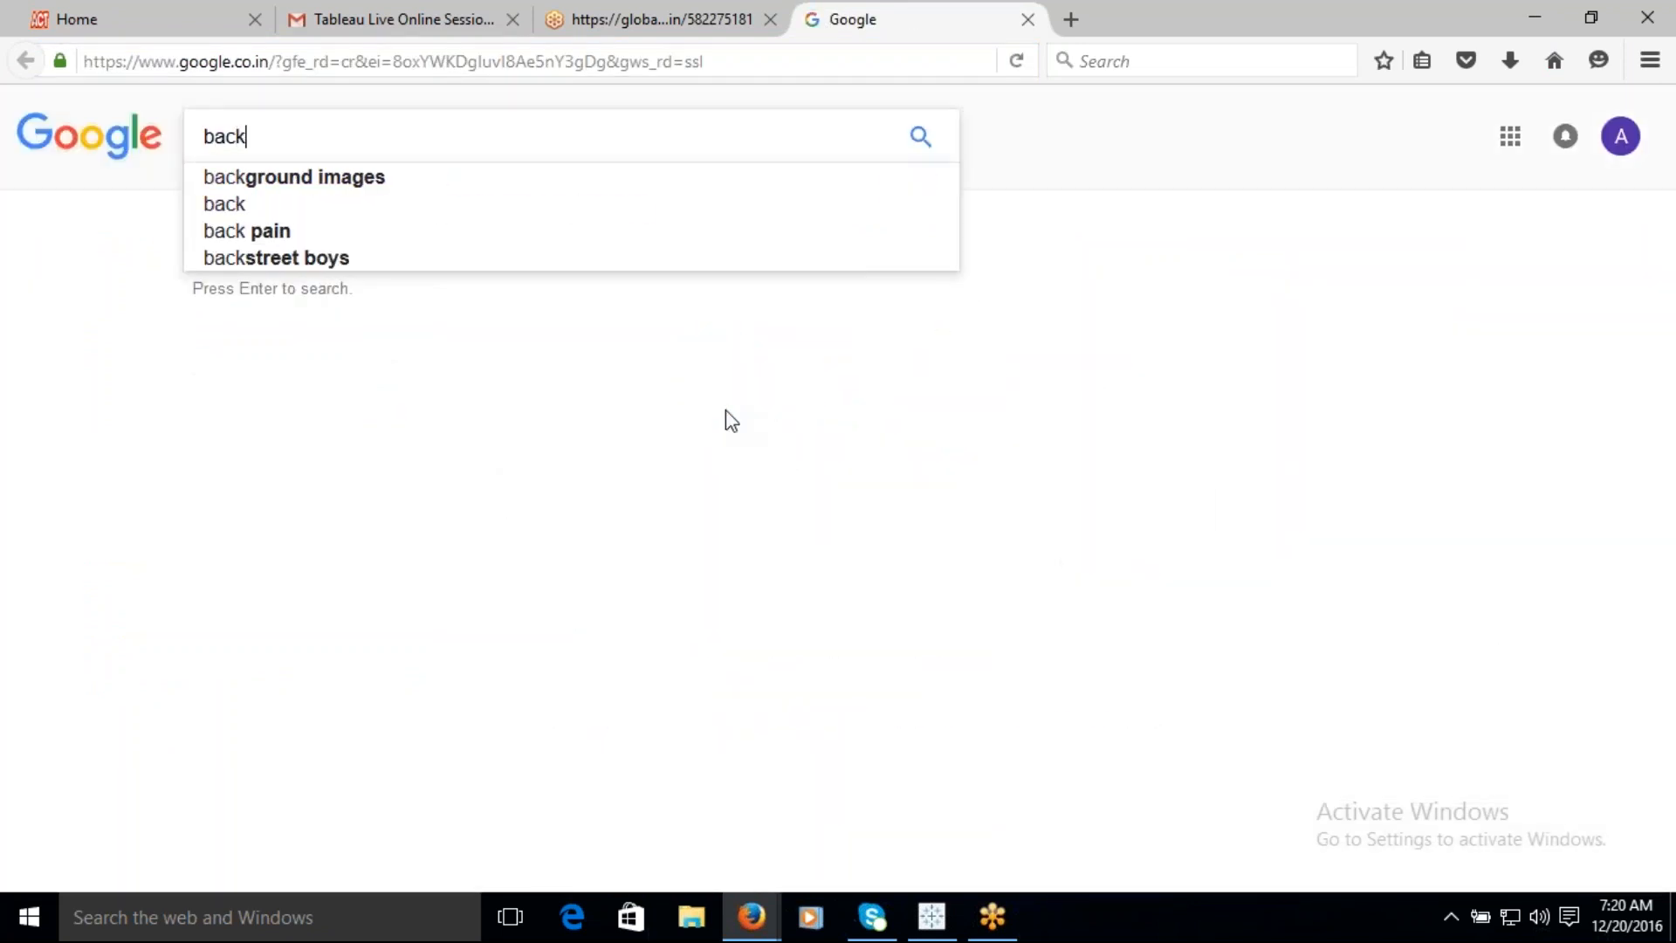
pyautogui.write(' button ima')
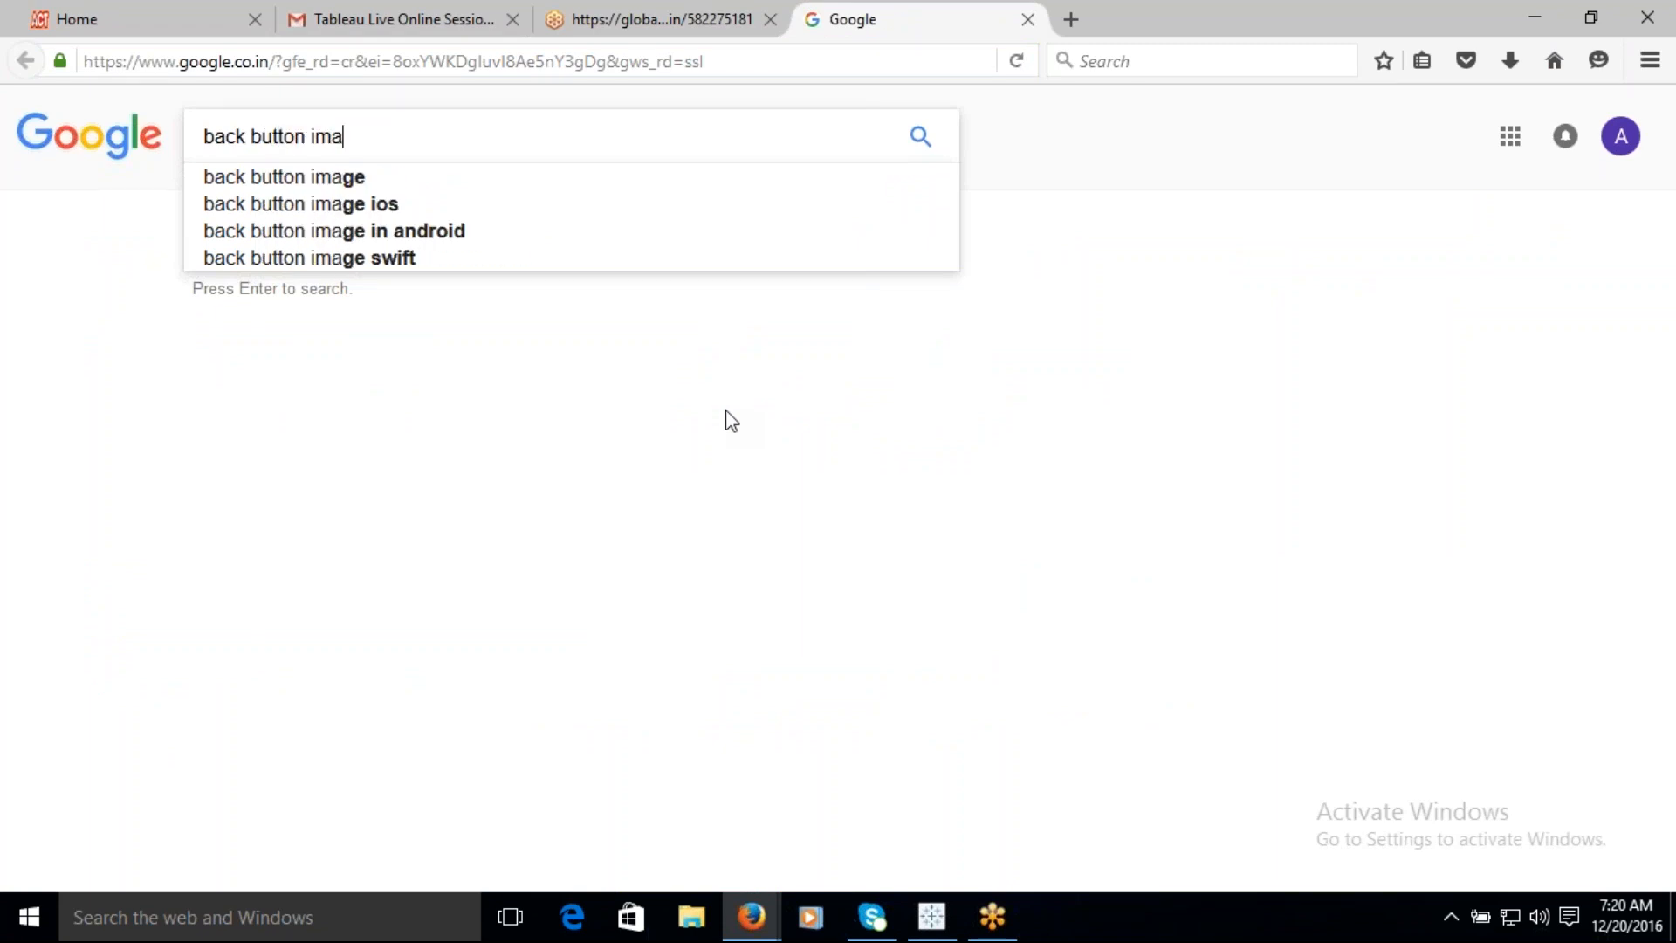
pyautogui.write('ge')
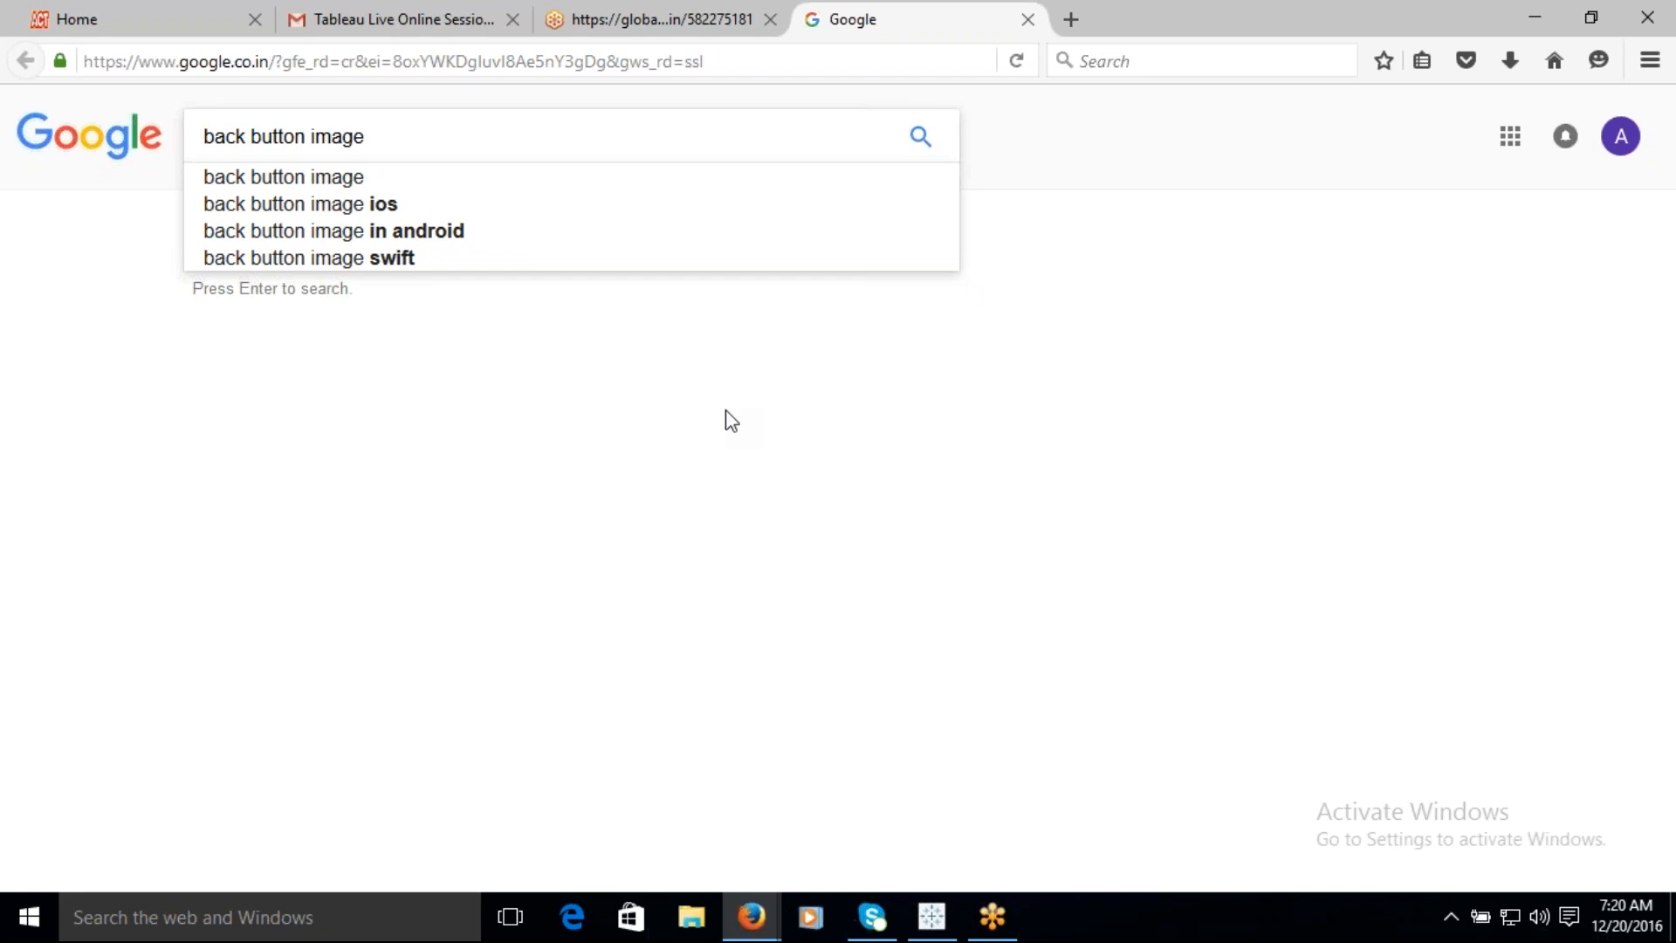
pyautogui.click(393, 174)
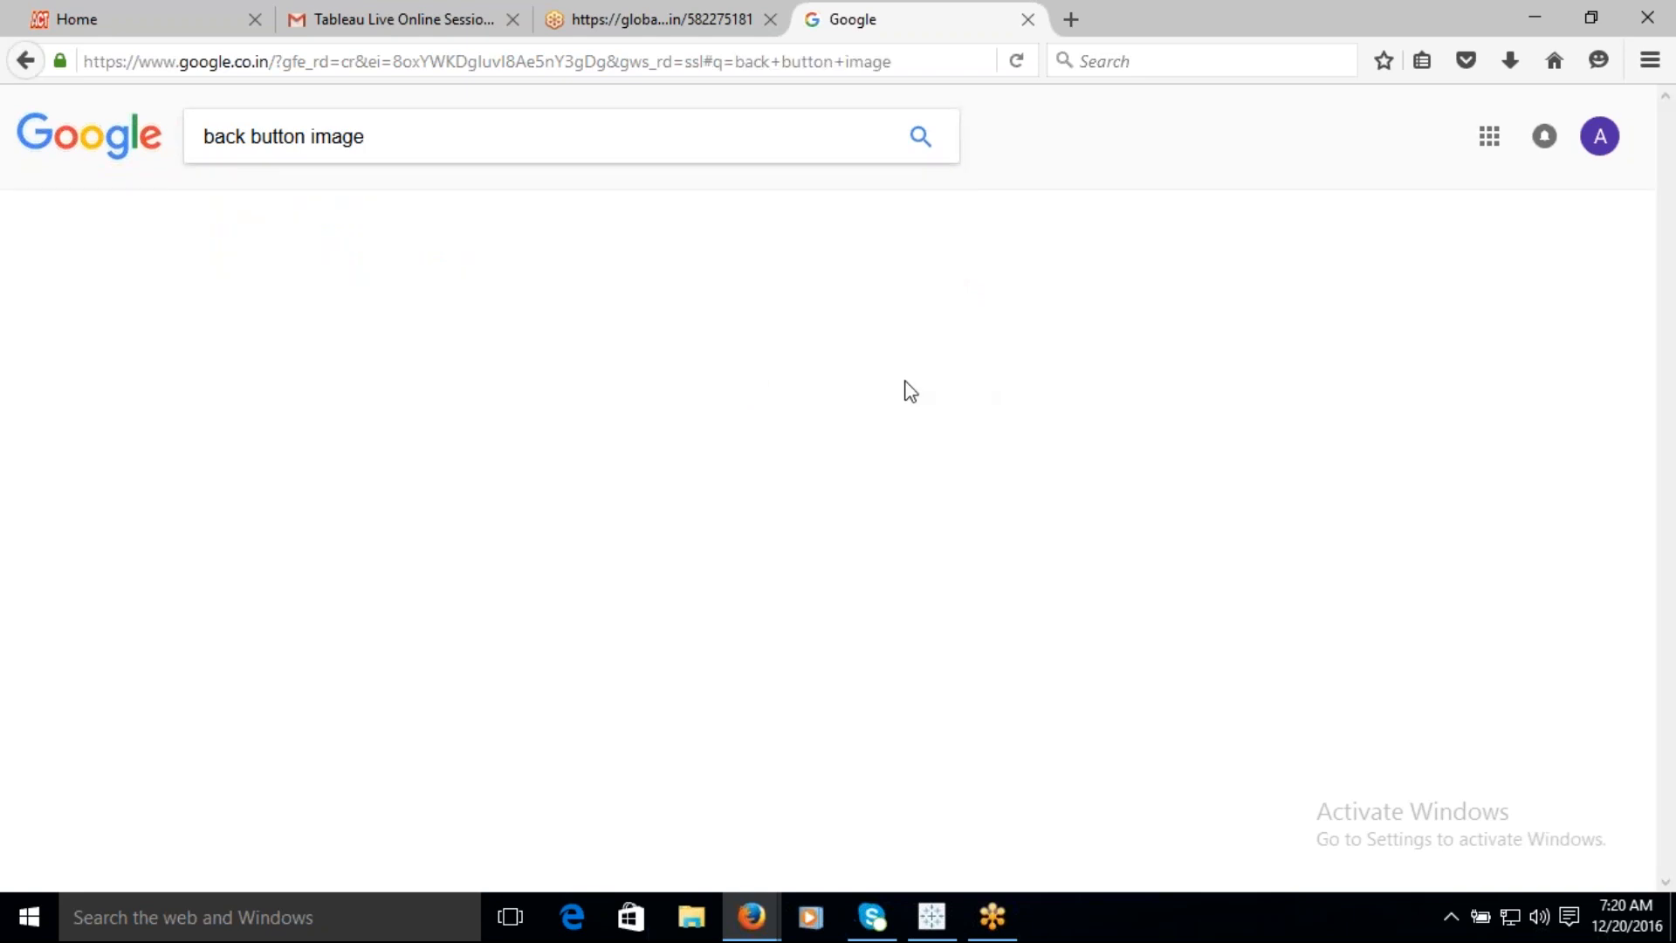
# Step: Start saving the red "Back" arrow image from the search results and browse to Documents > My Tableau Repository
pyautogui.scroll(-3, 580, 473)
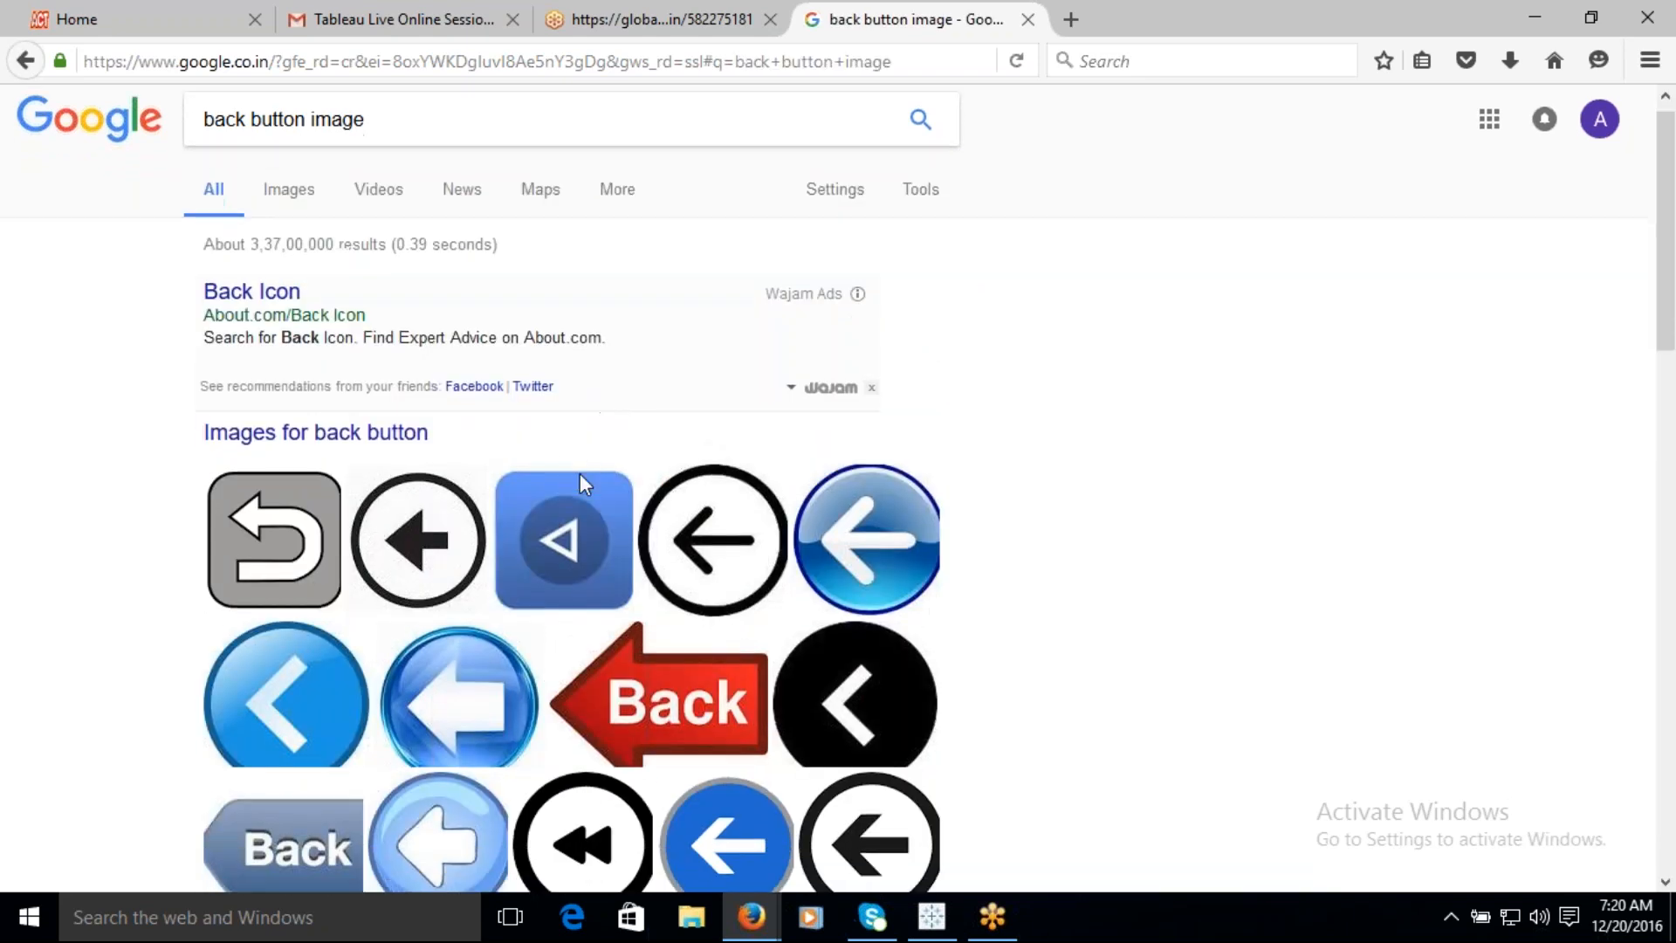
pyautogui.scroll(-3, 580, 473)
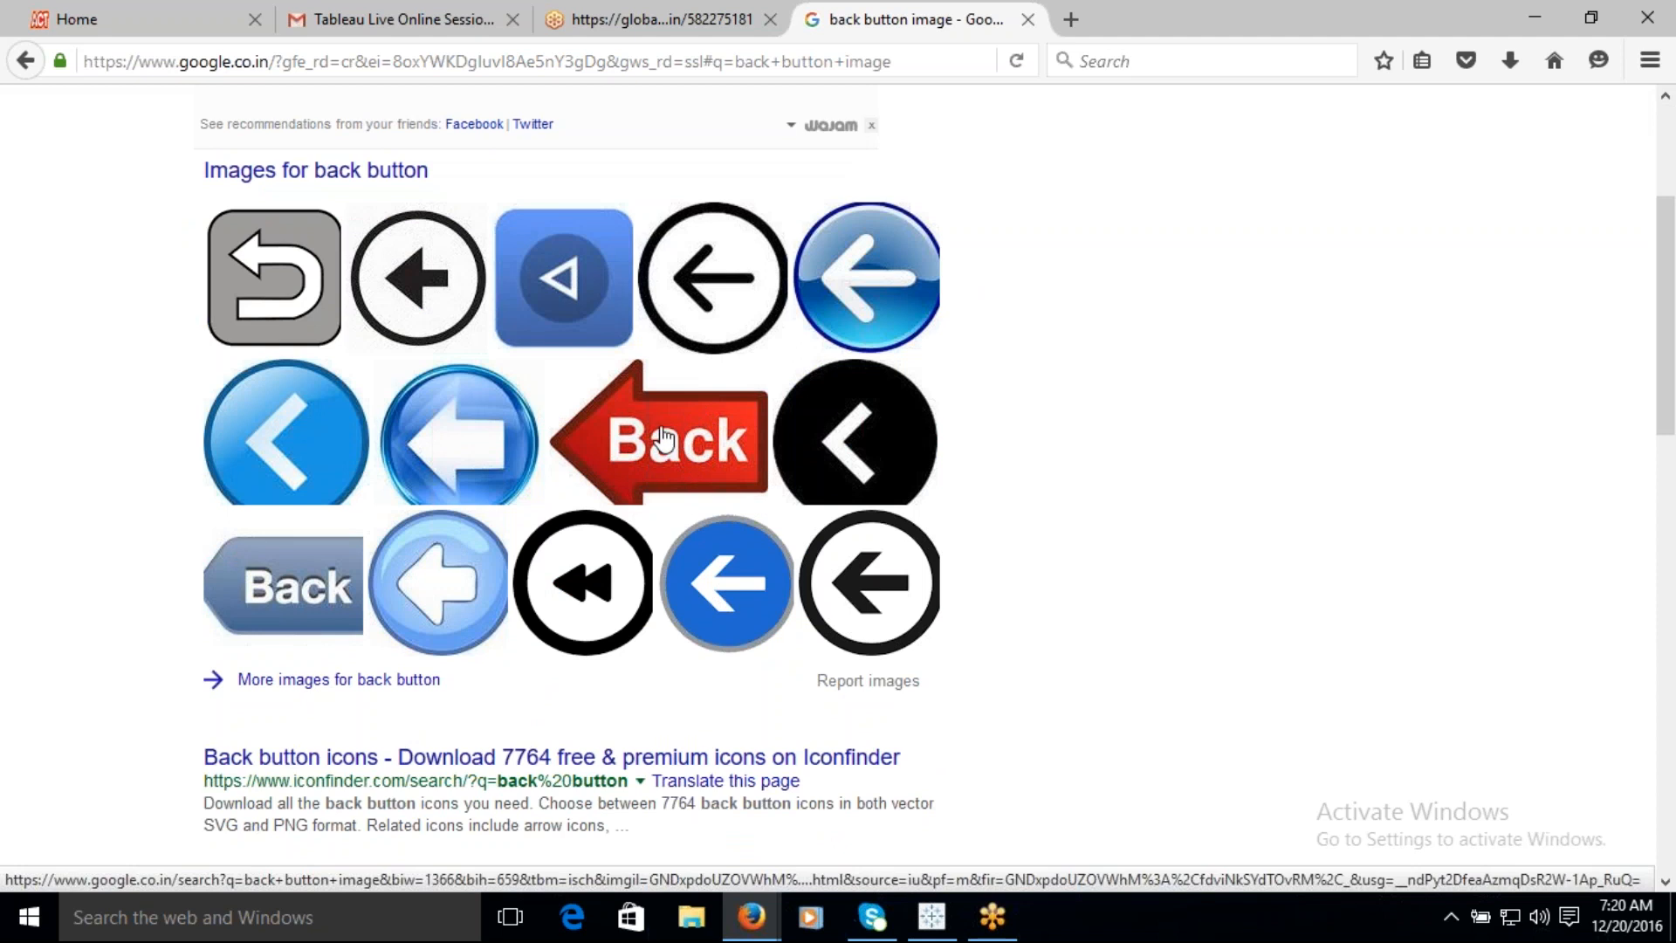
pyautogui.rightClick(665, 439)
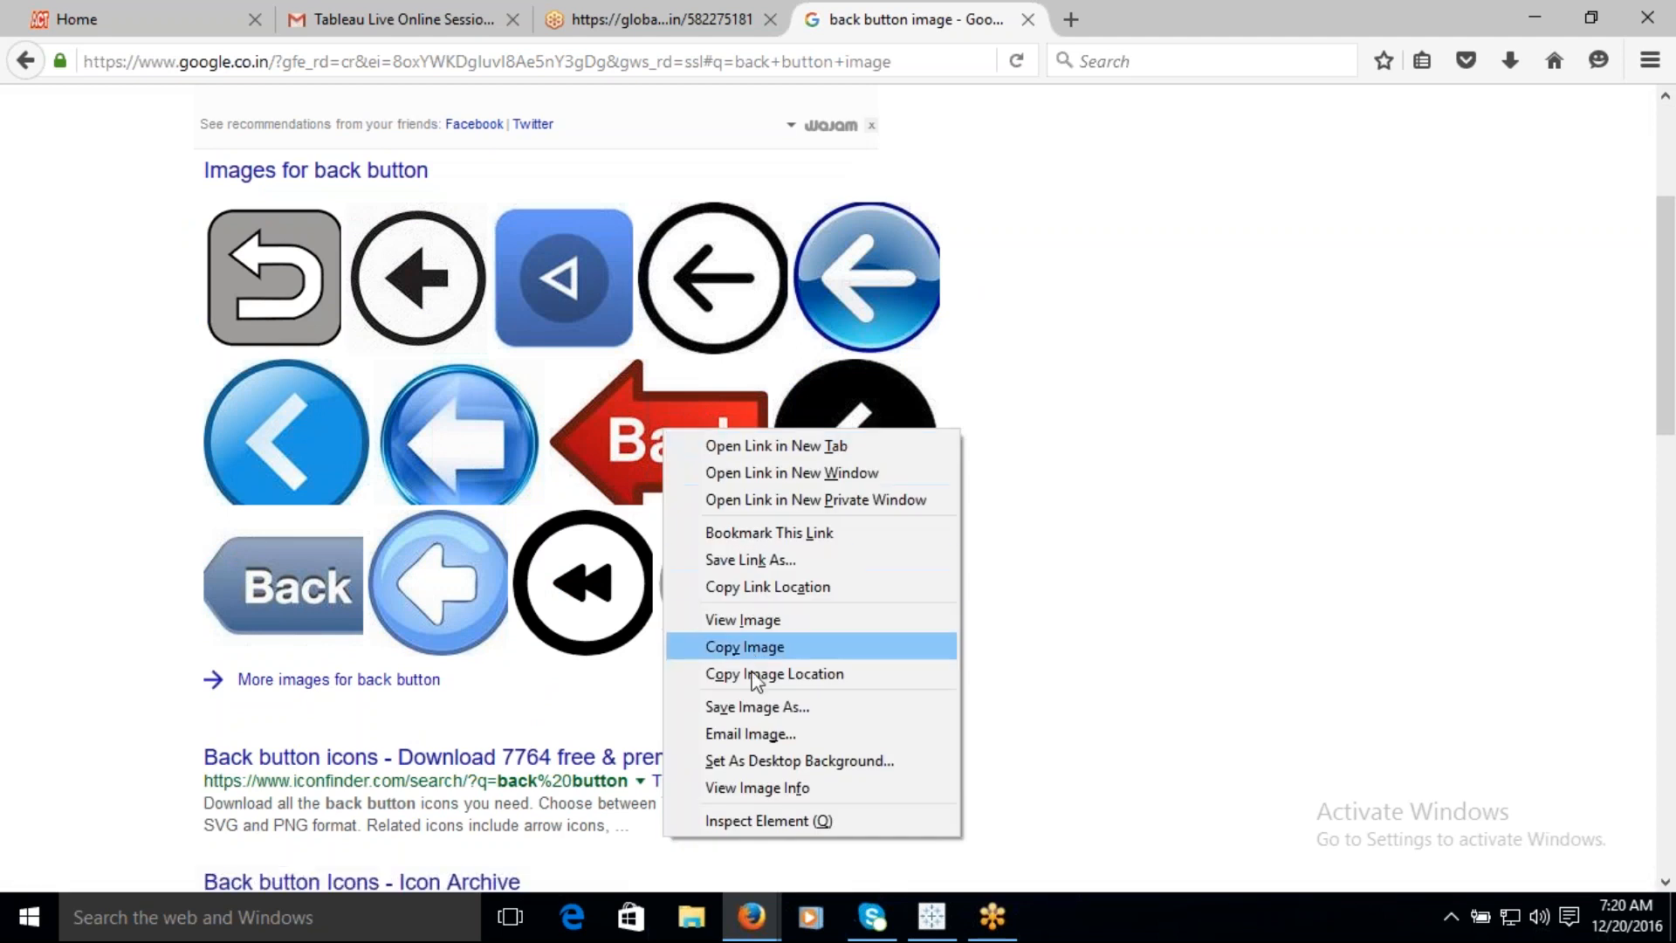
pyautogui.click(752, 709)
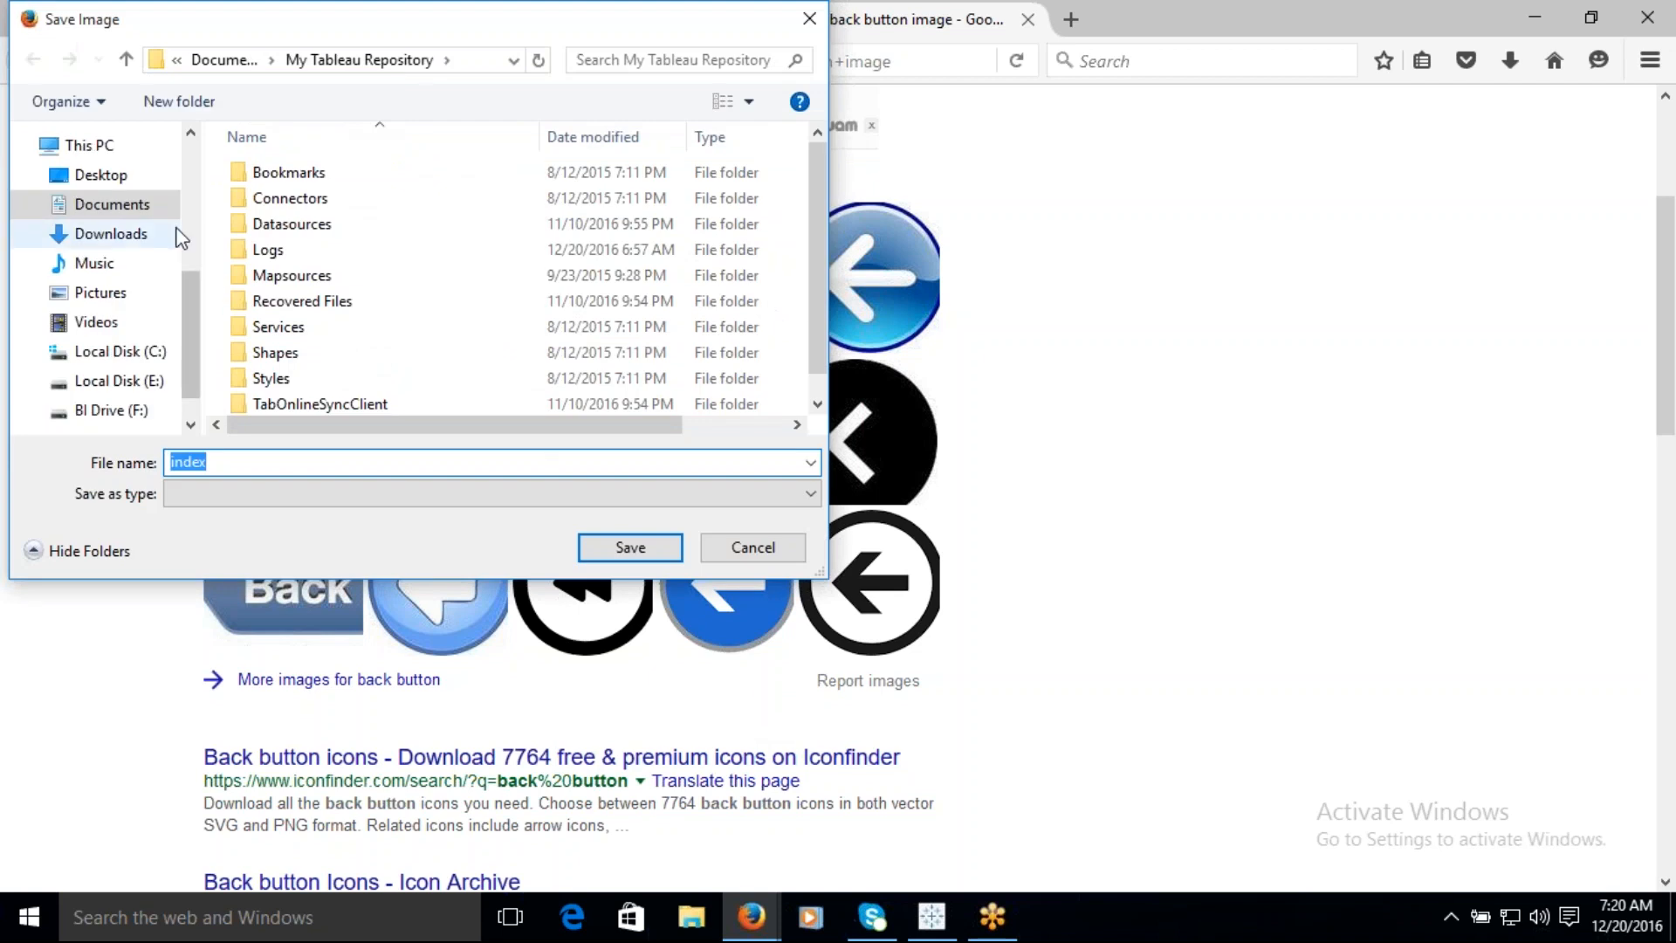
pyautogui.moveTo(190, 311); pyautogui.dragTo(170, 166)
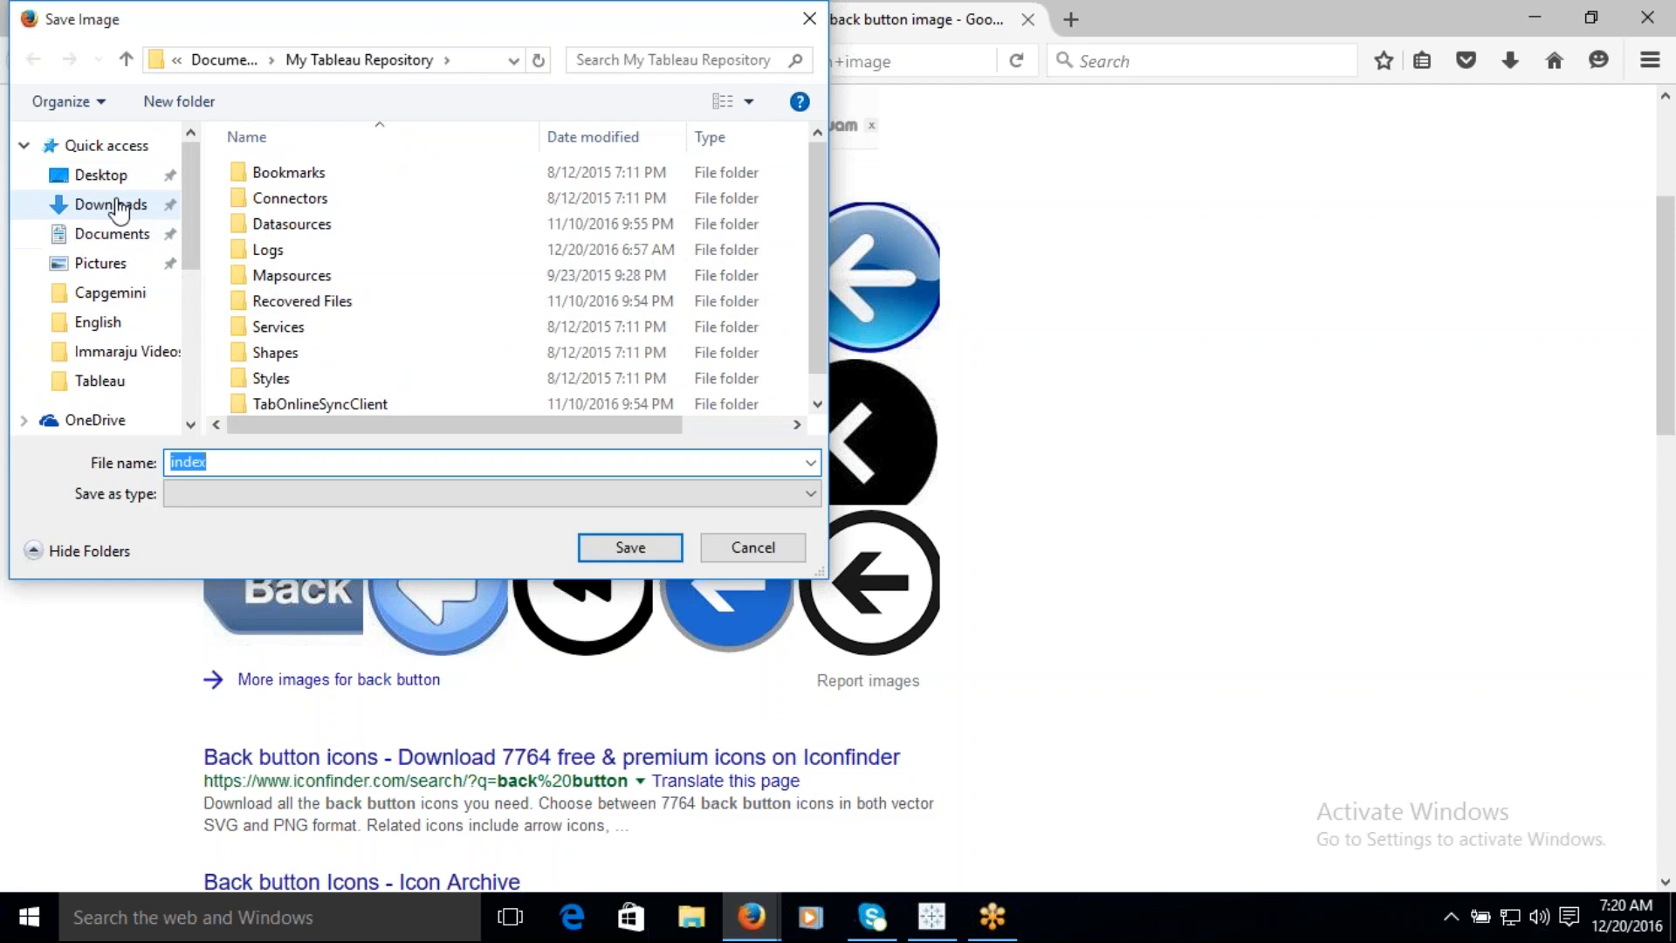
pyautogui.click(112, 233)
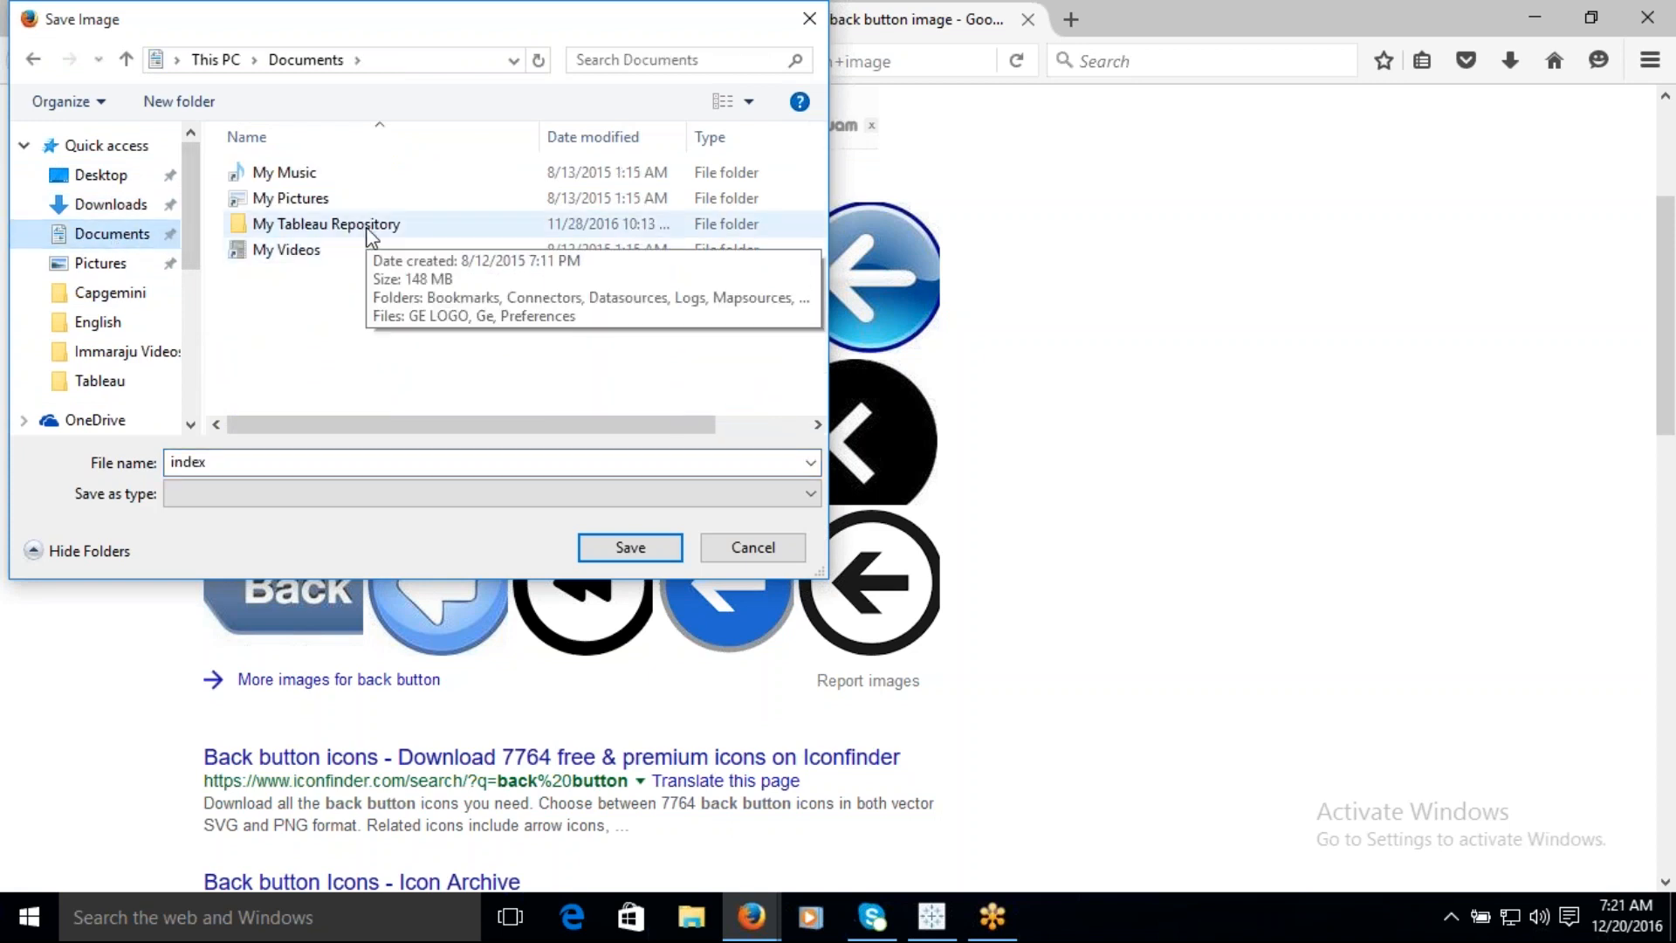
pyautogui.doubleClick(370, 226)
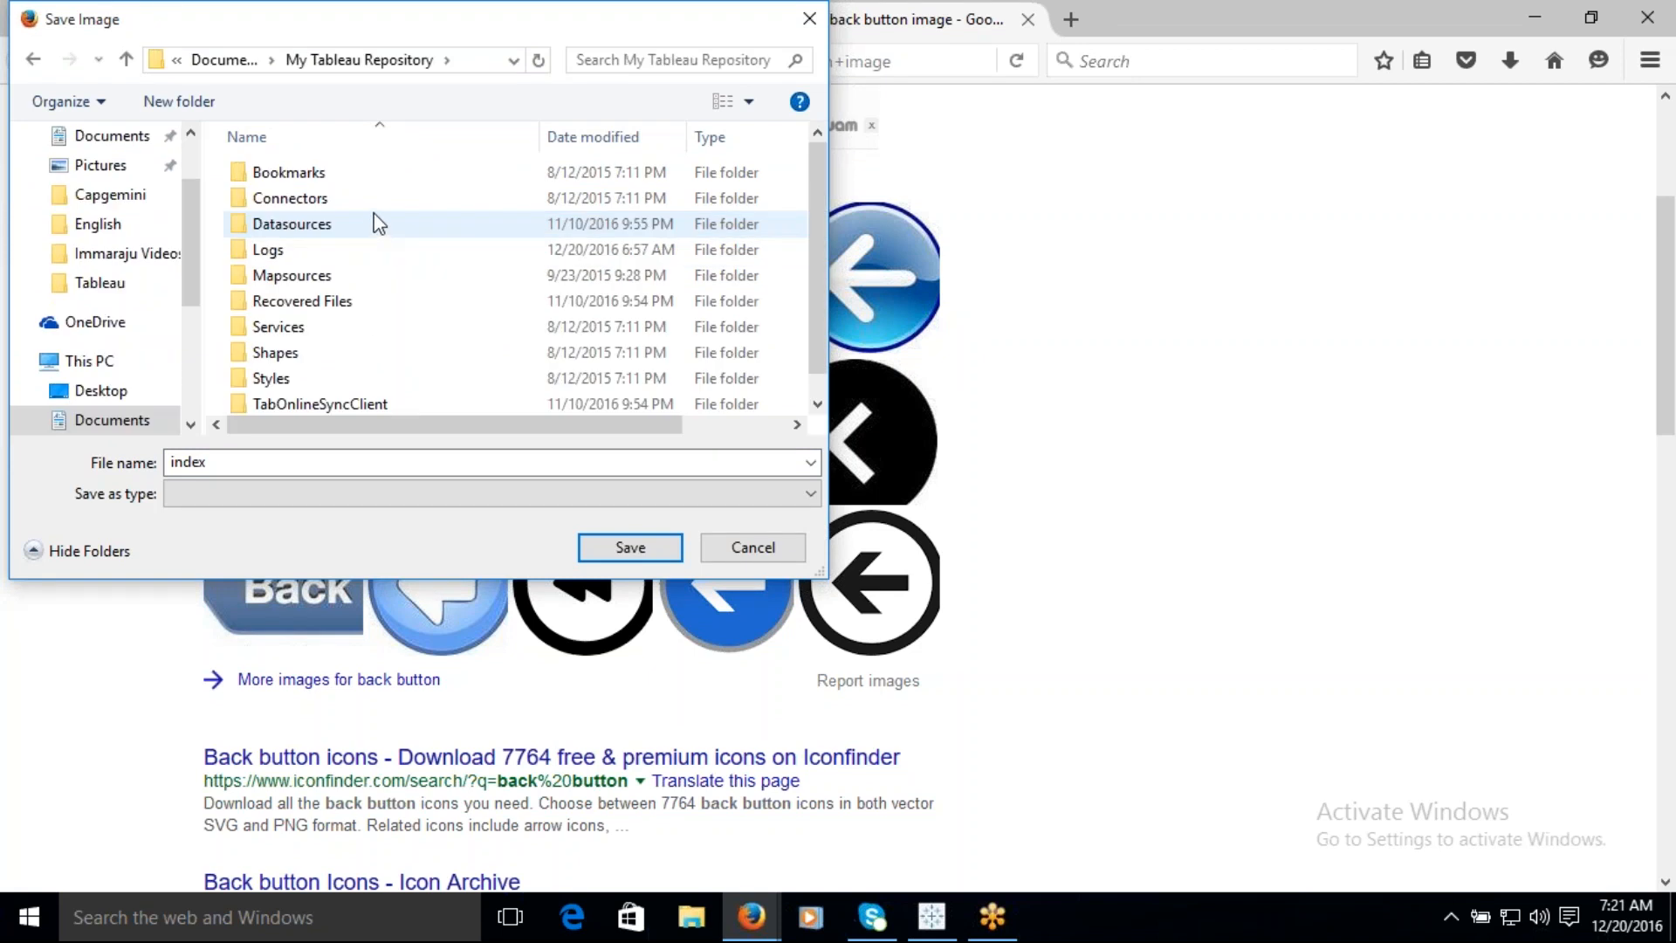
pyautogui.moveTo(821, 172); pyautogui.dragTo(820, 237)
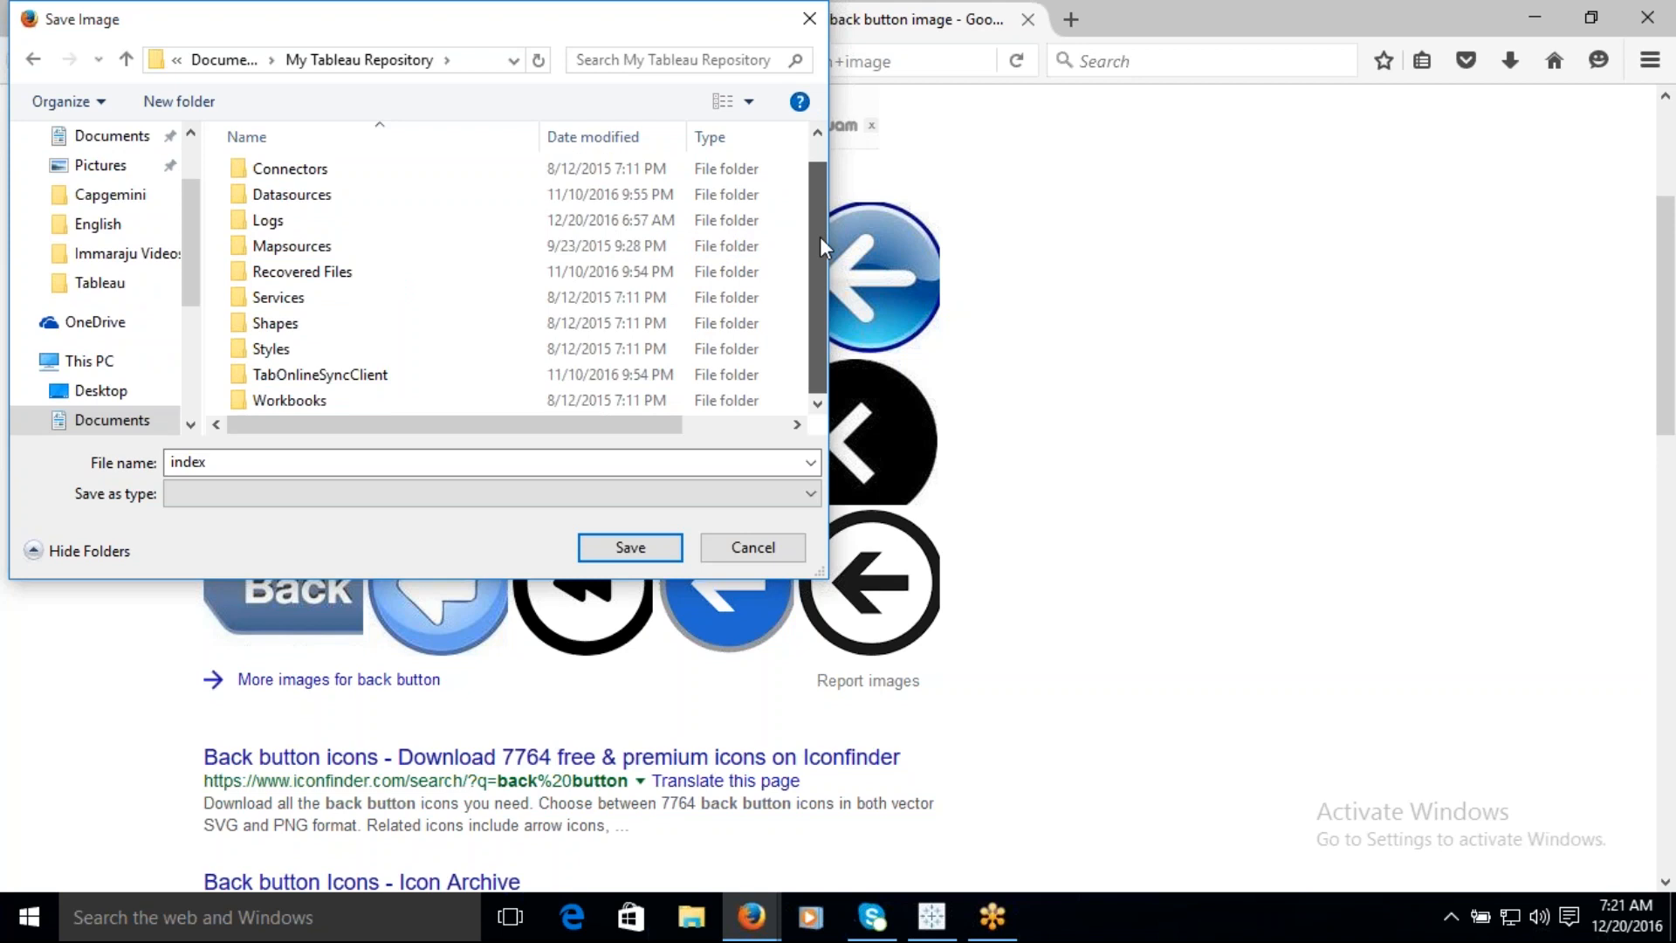
pyautogui.moveTo(820, 237); pyautogui.dragTo(817, 239)
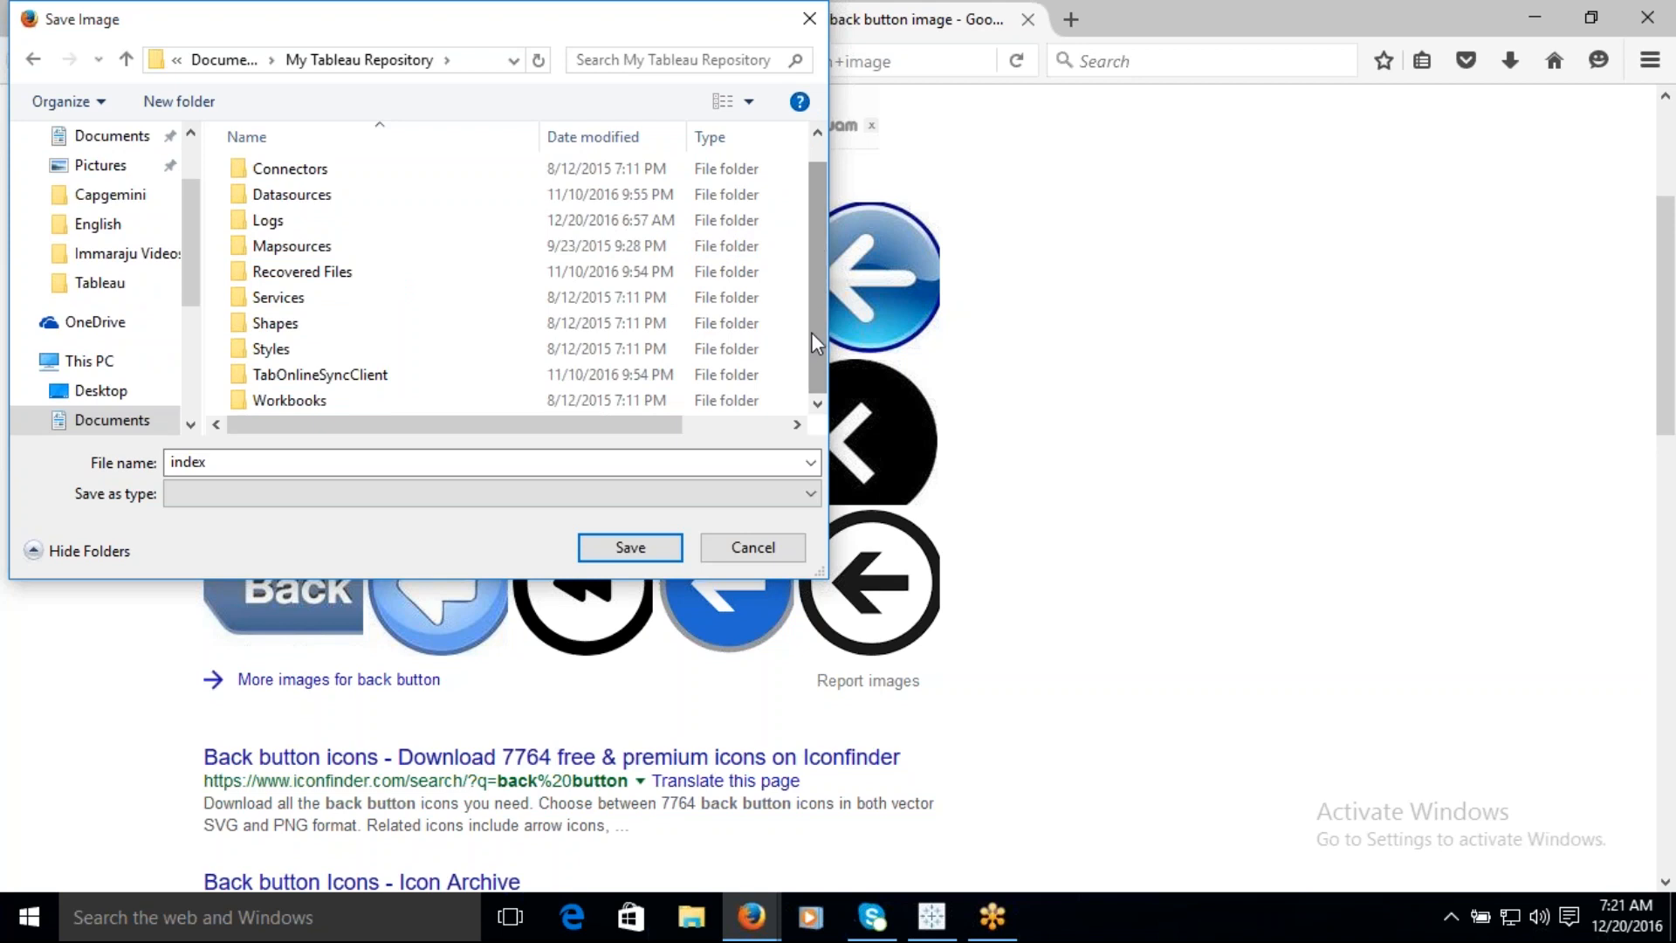
pyautogui.moveTo(824, 229); pyautogui.dragTo(806, 288)
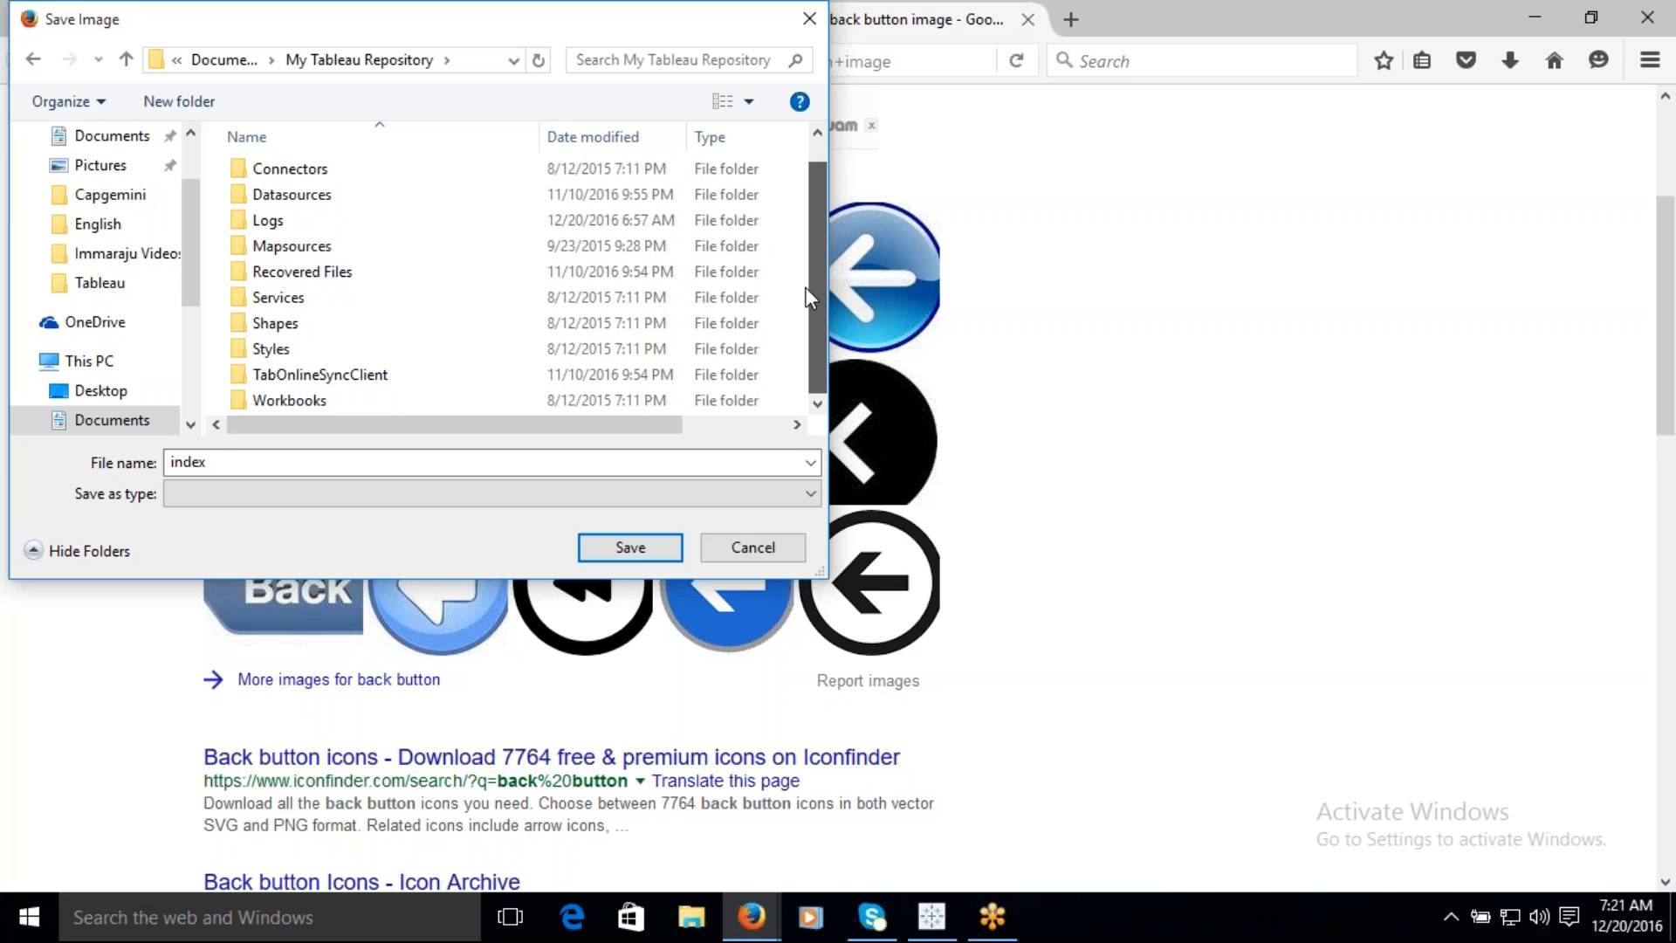
# Step: Name the image file "Back Button" and save it in the repository's Shapes > Arrows folder
pyautogui.doubleClick(255, 460)
pyautogui.write('Back Button')
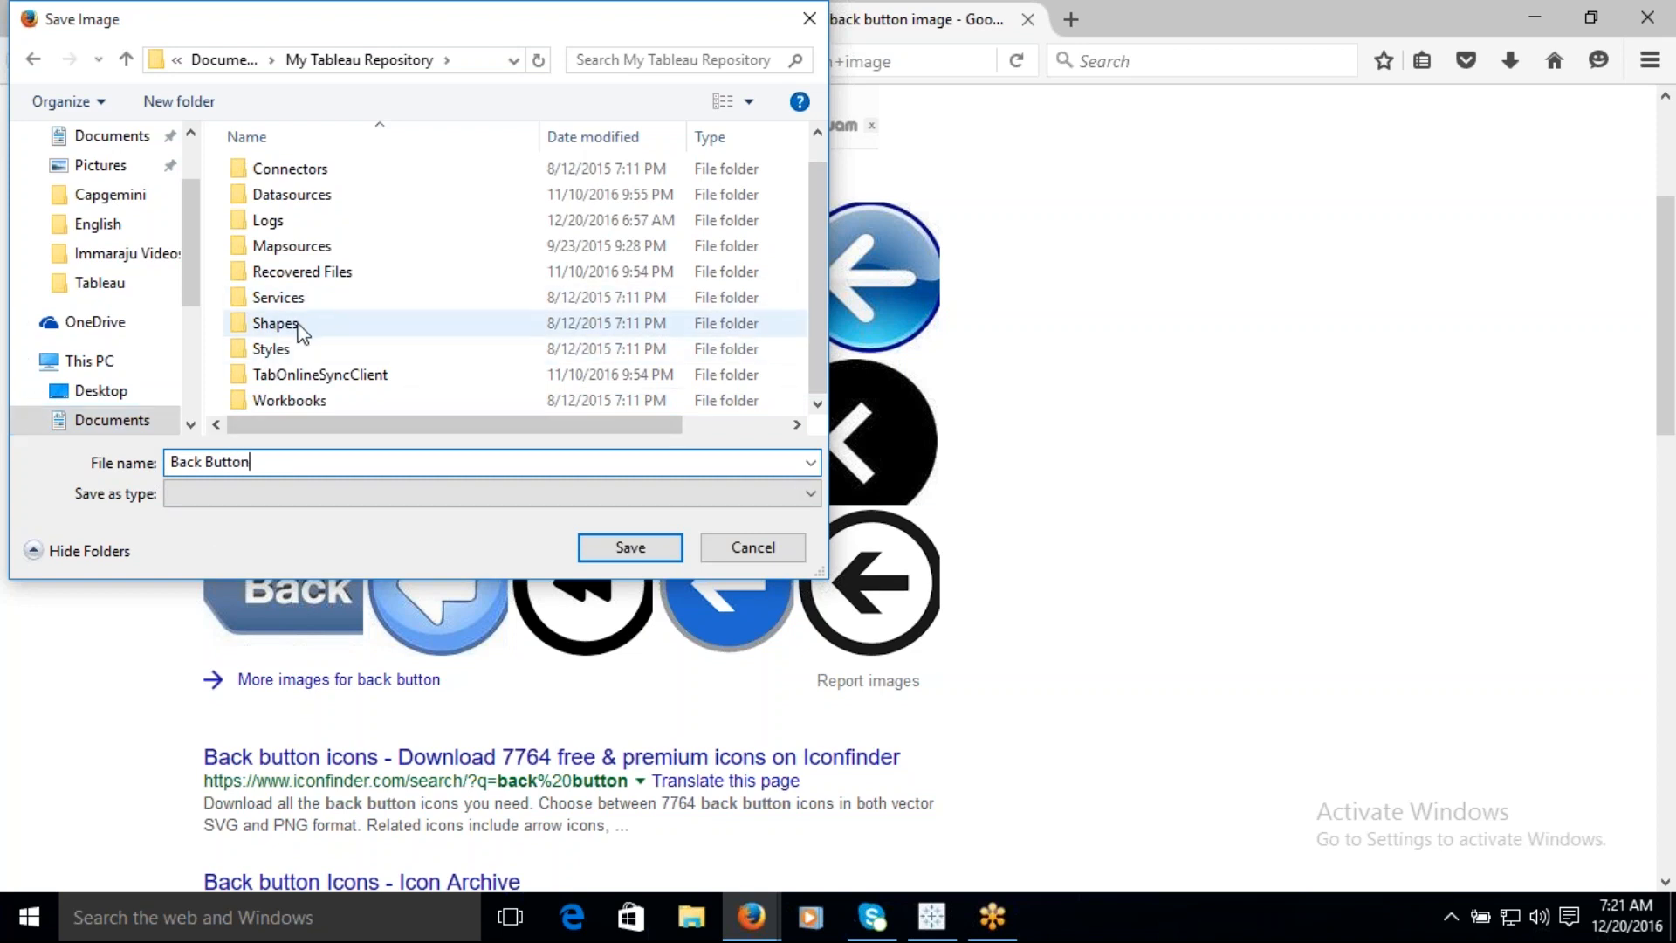
pyautogui.doubleClick(275, 323)
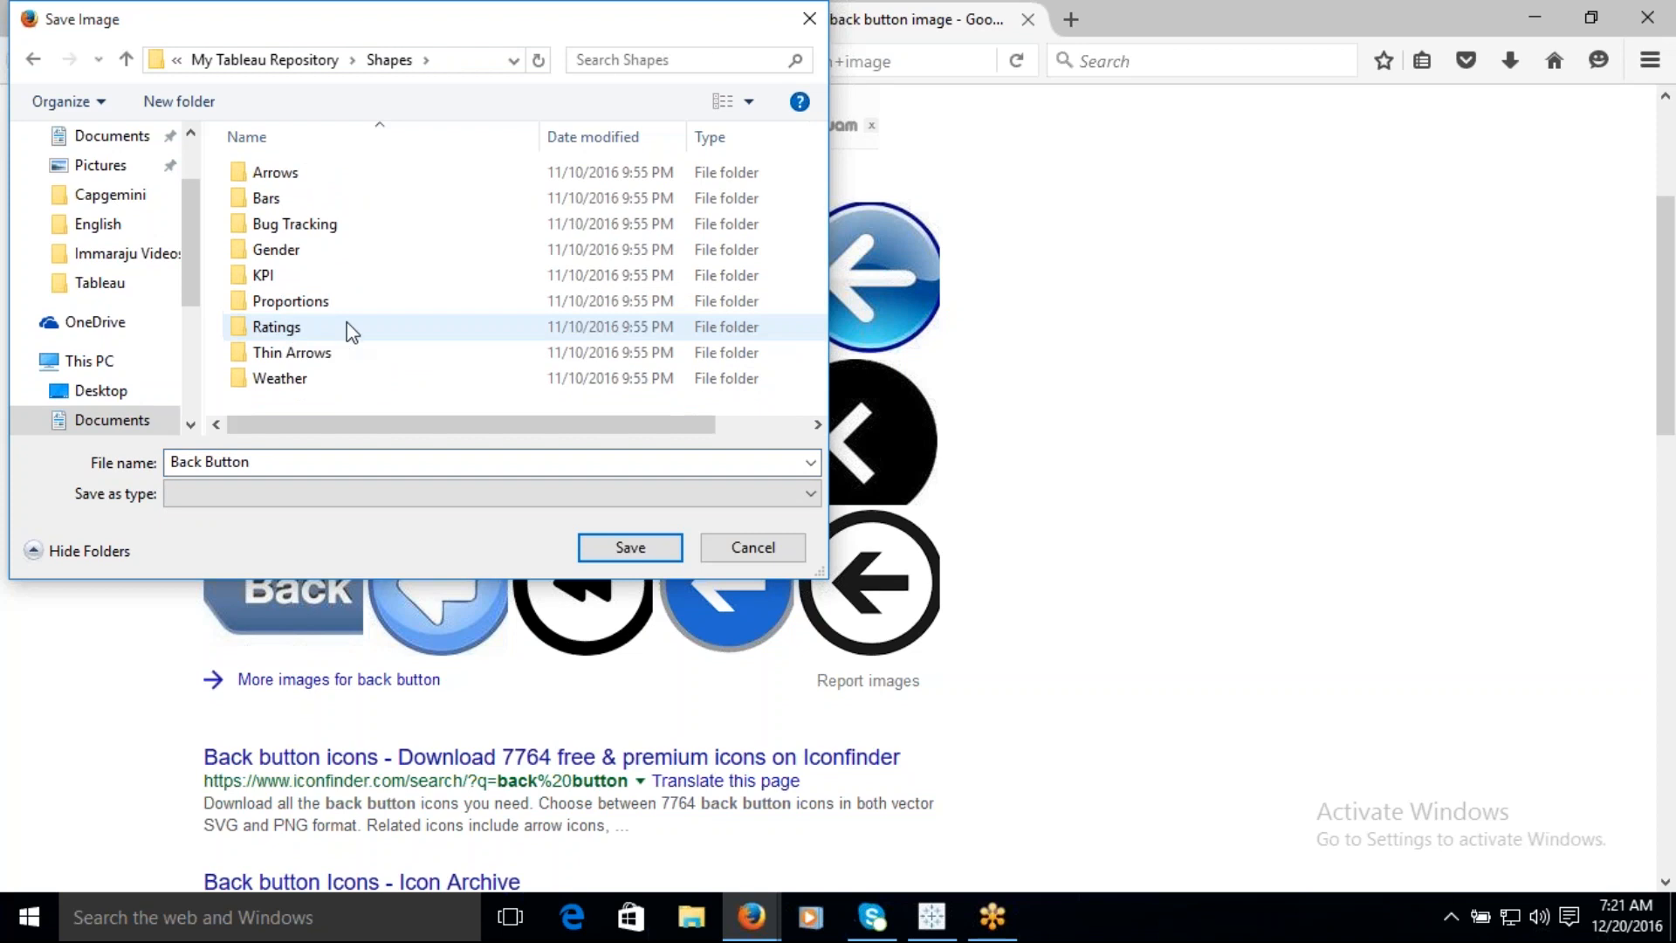
pyautogui.doubleClick(278, 177)
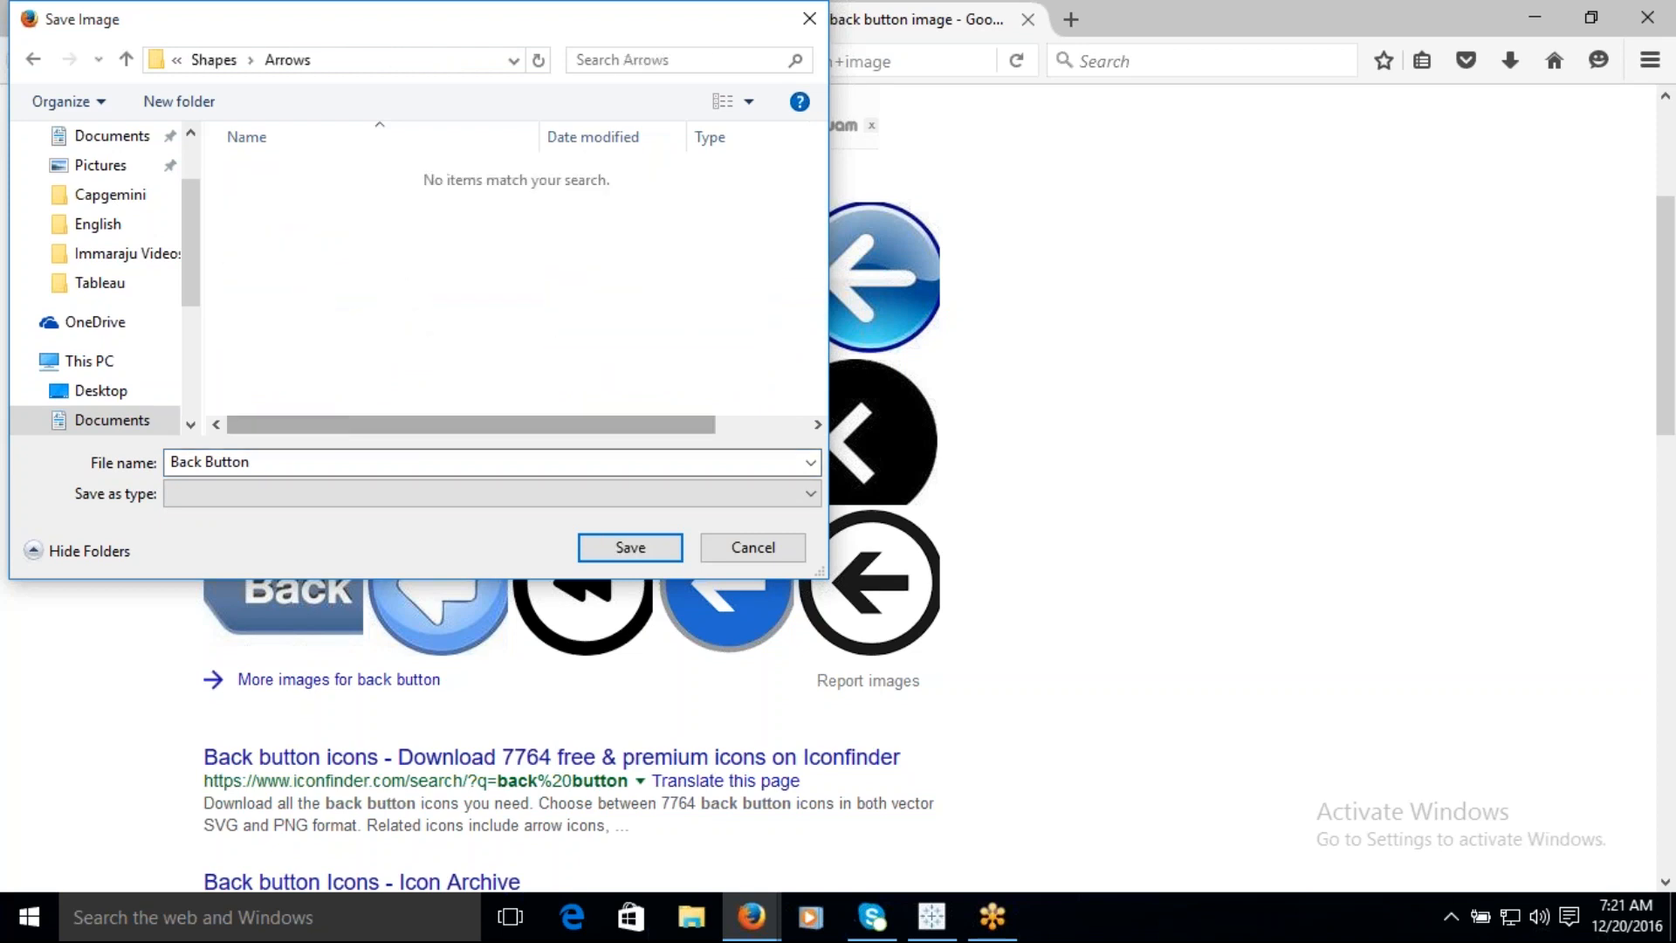
pyautogui.click(627, 550)
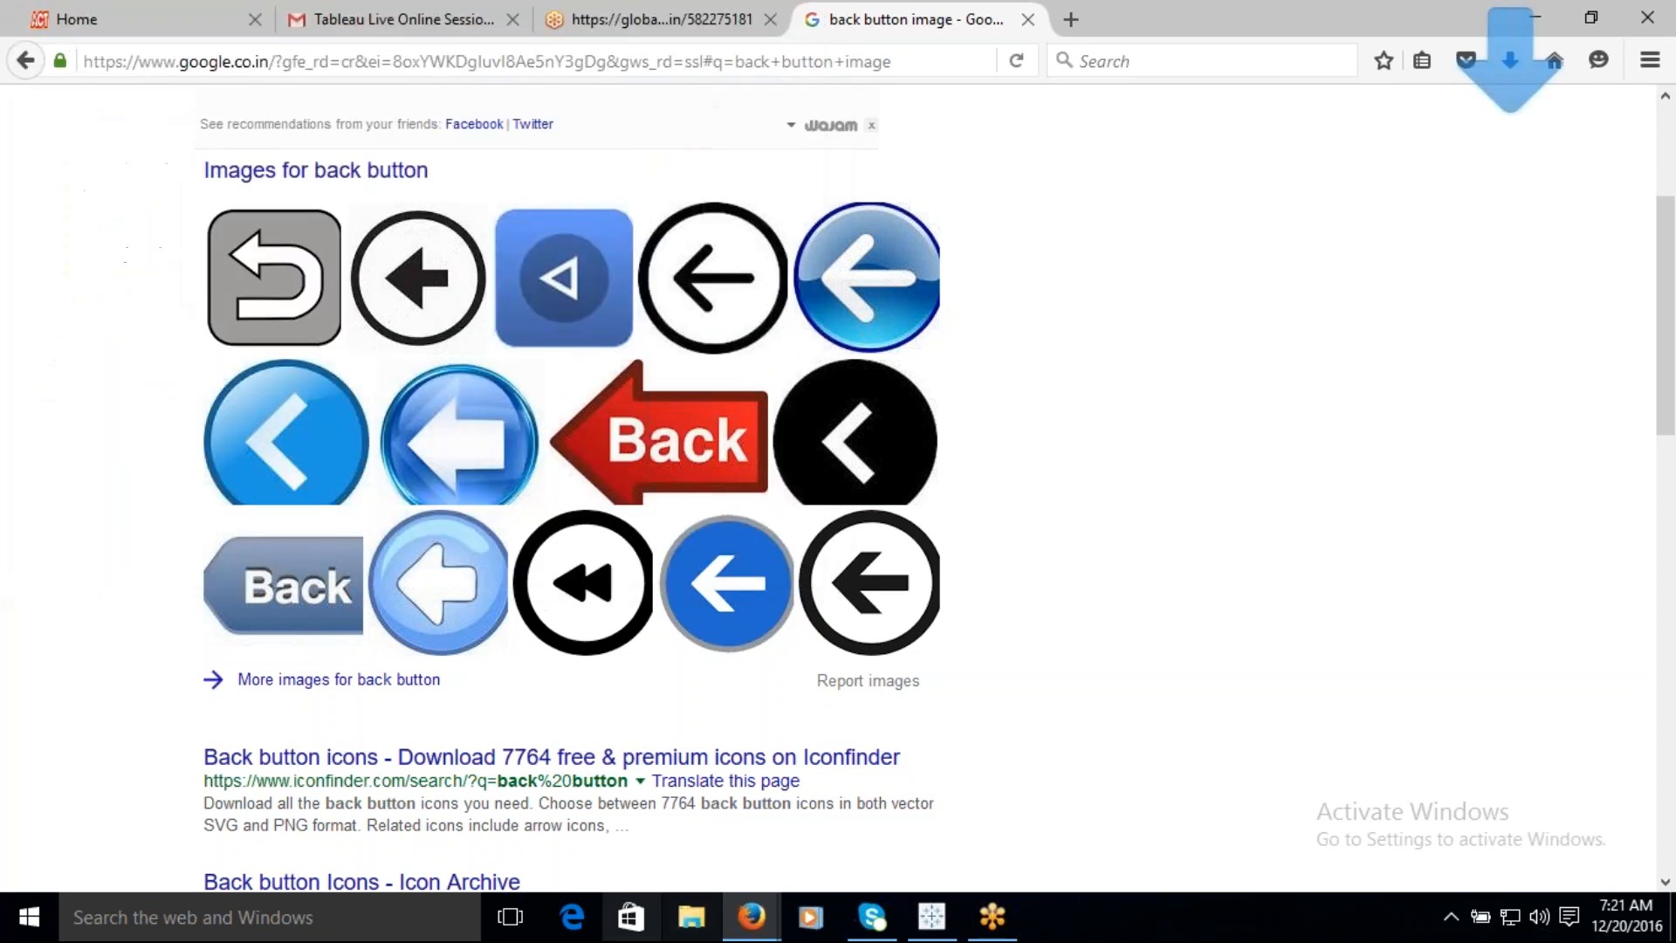
# Step: Switch to Tableau and set the mark type of the blank Sheet 50 to Shape
pyautogui.click(932, 922)
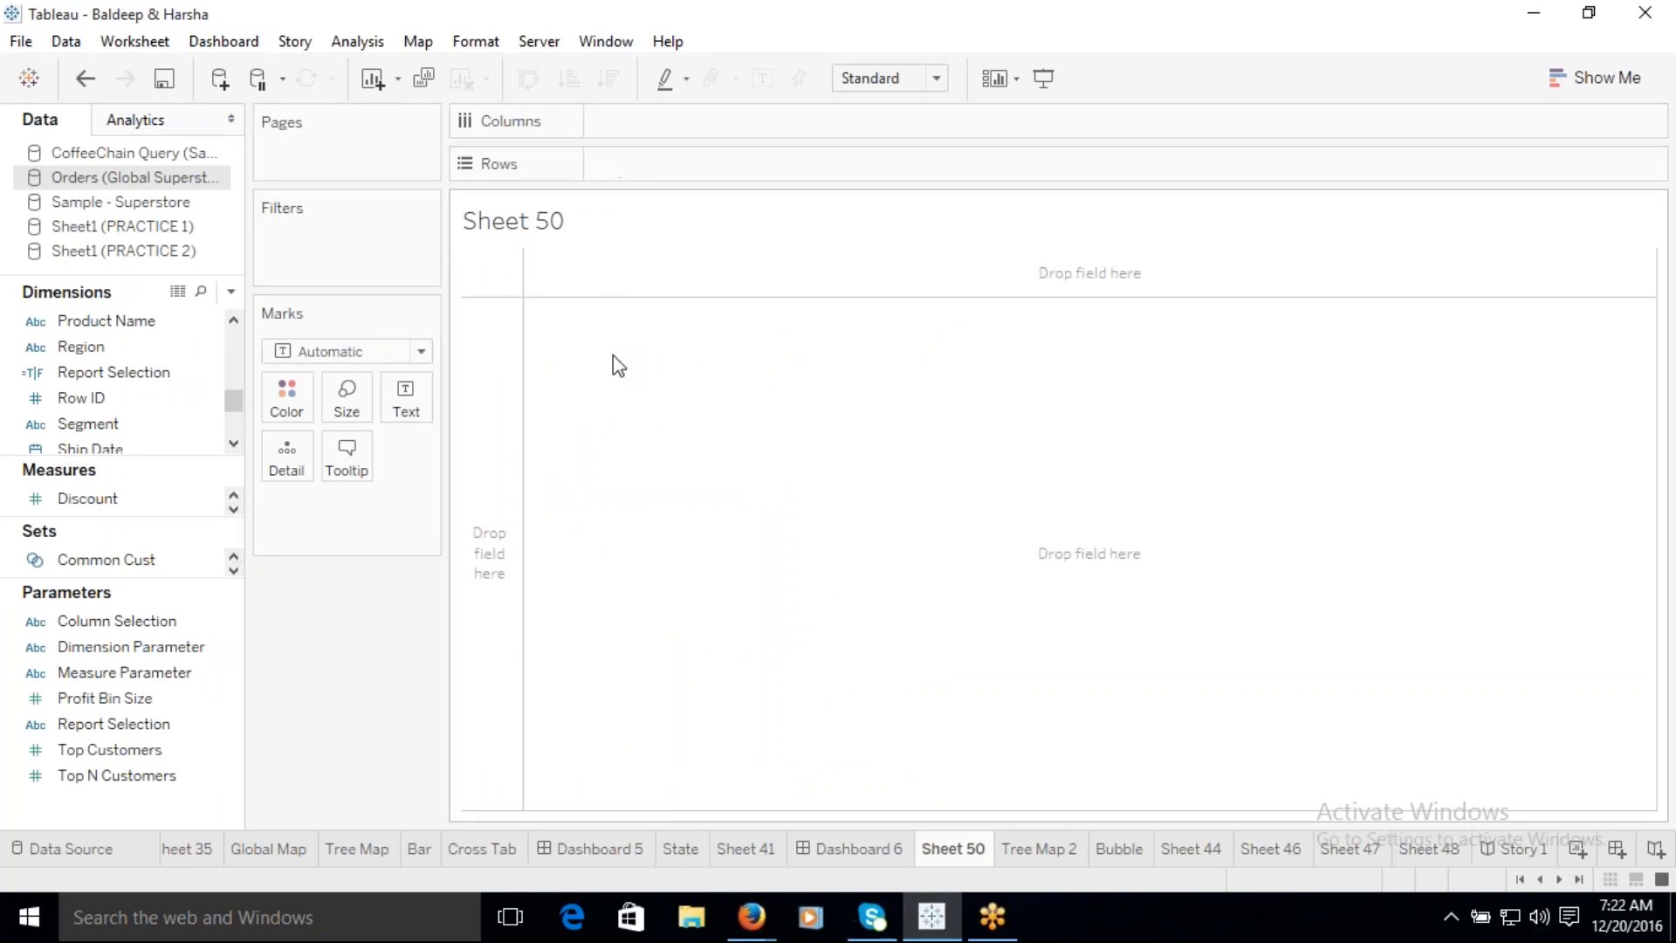
pyautogui.click(422, 351)
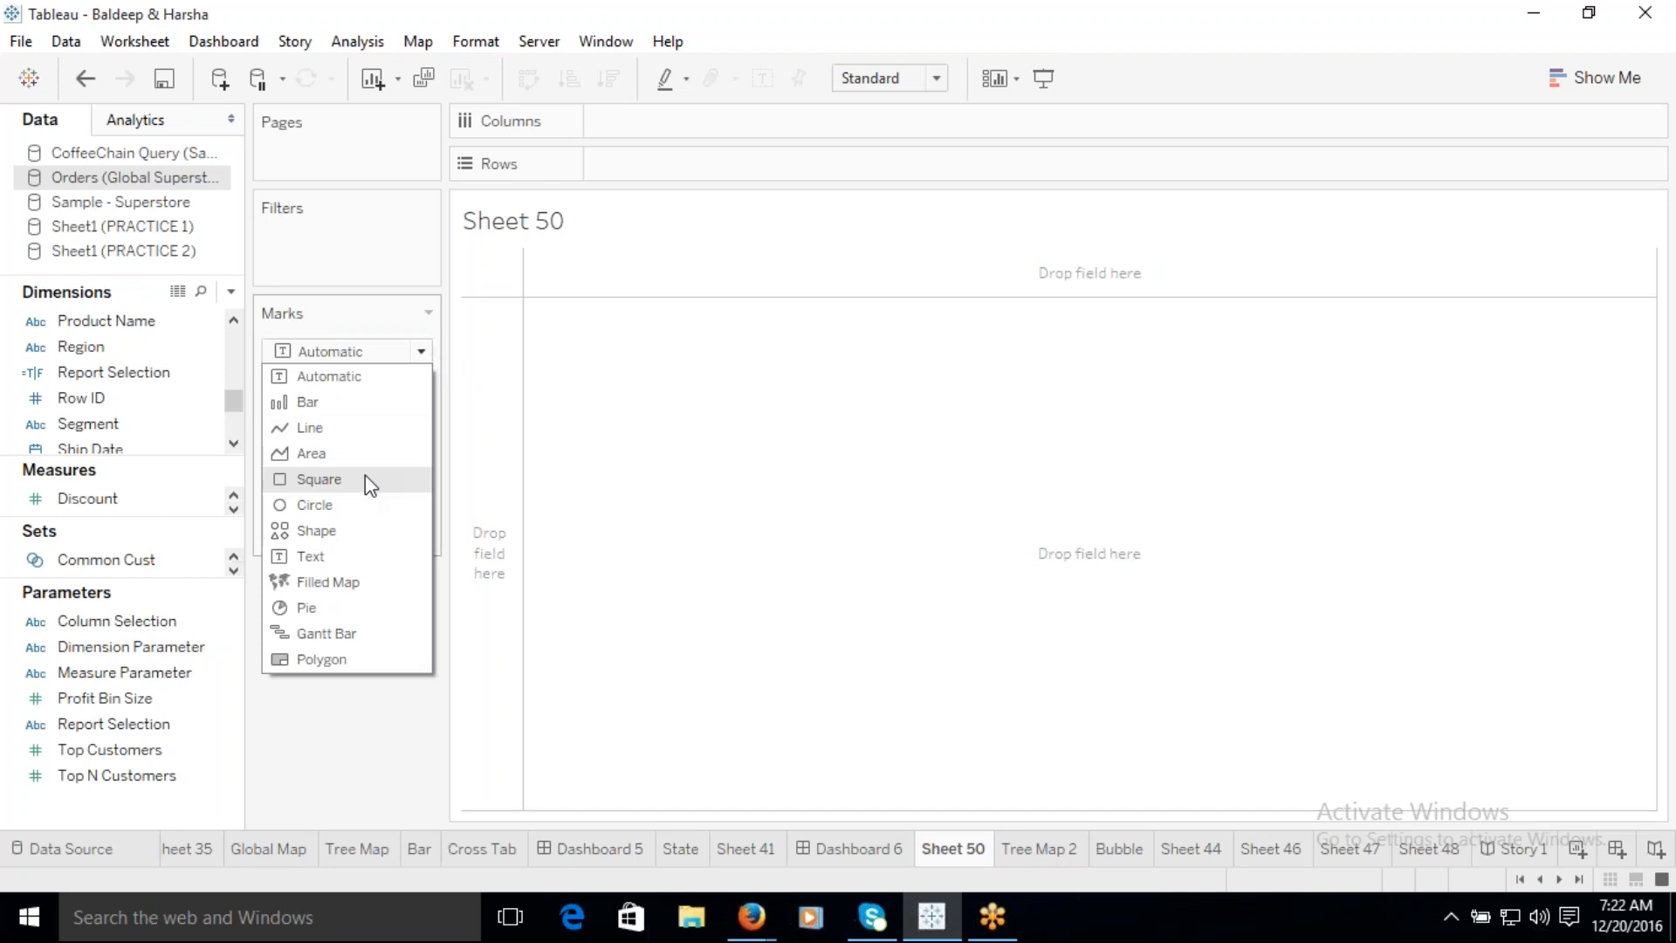
pyautogui.click(337, 534)
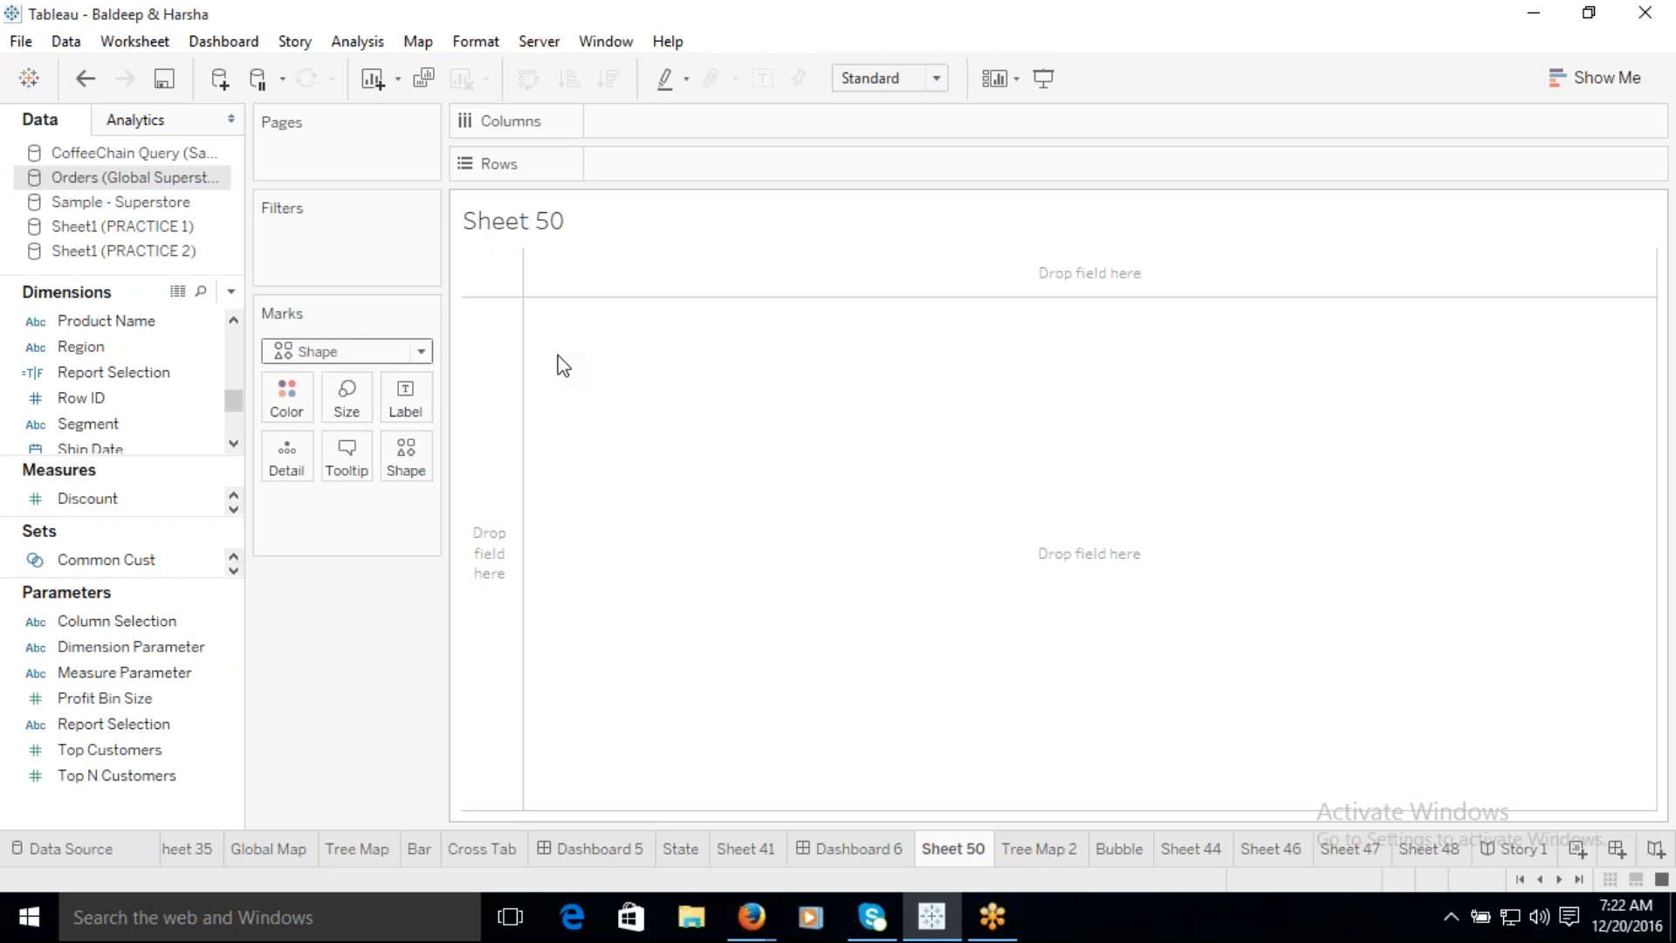
# Step: Create a calculated field named "Blank" in the Orders (Global Superstore) data source
pyautogui.moveTo(236, 406); pyautogui.dragTo(233, 339)
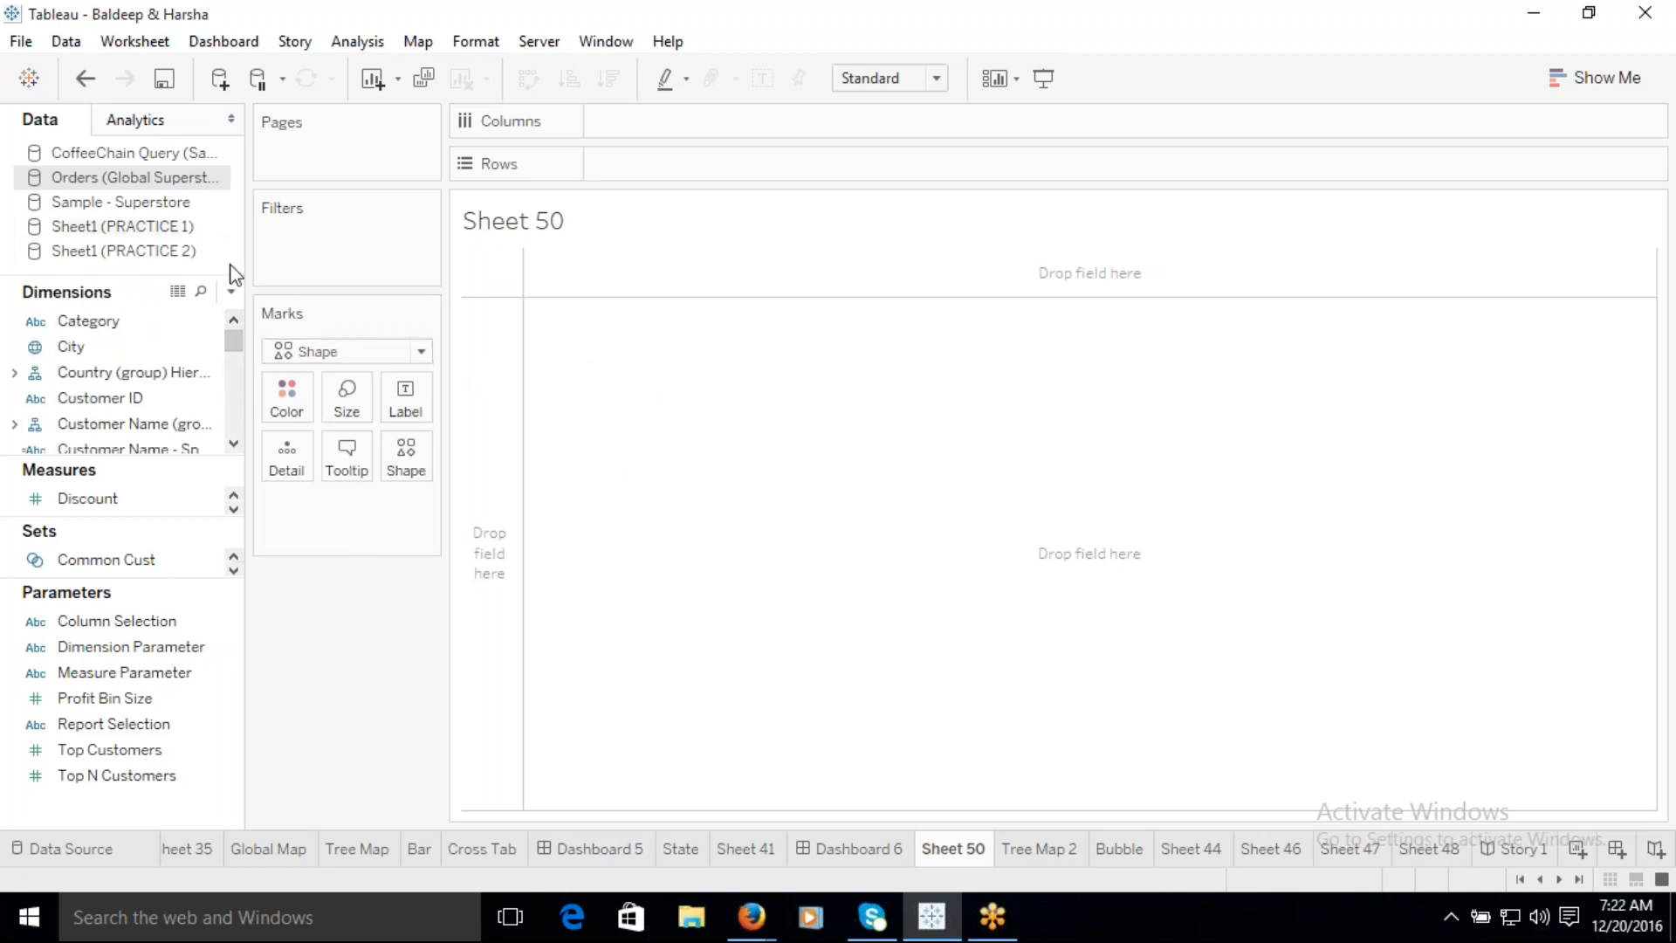
pyautogui.click(232, 291)
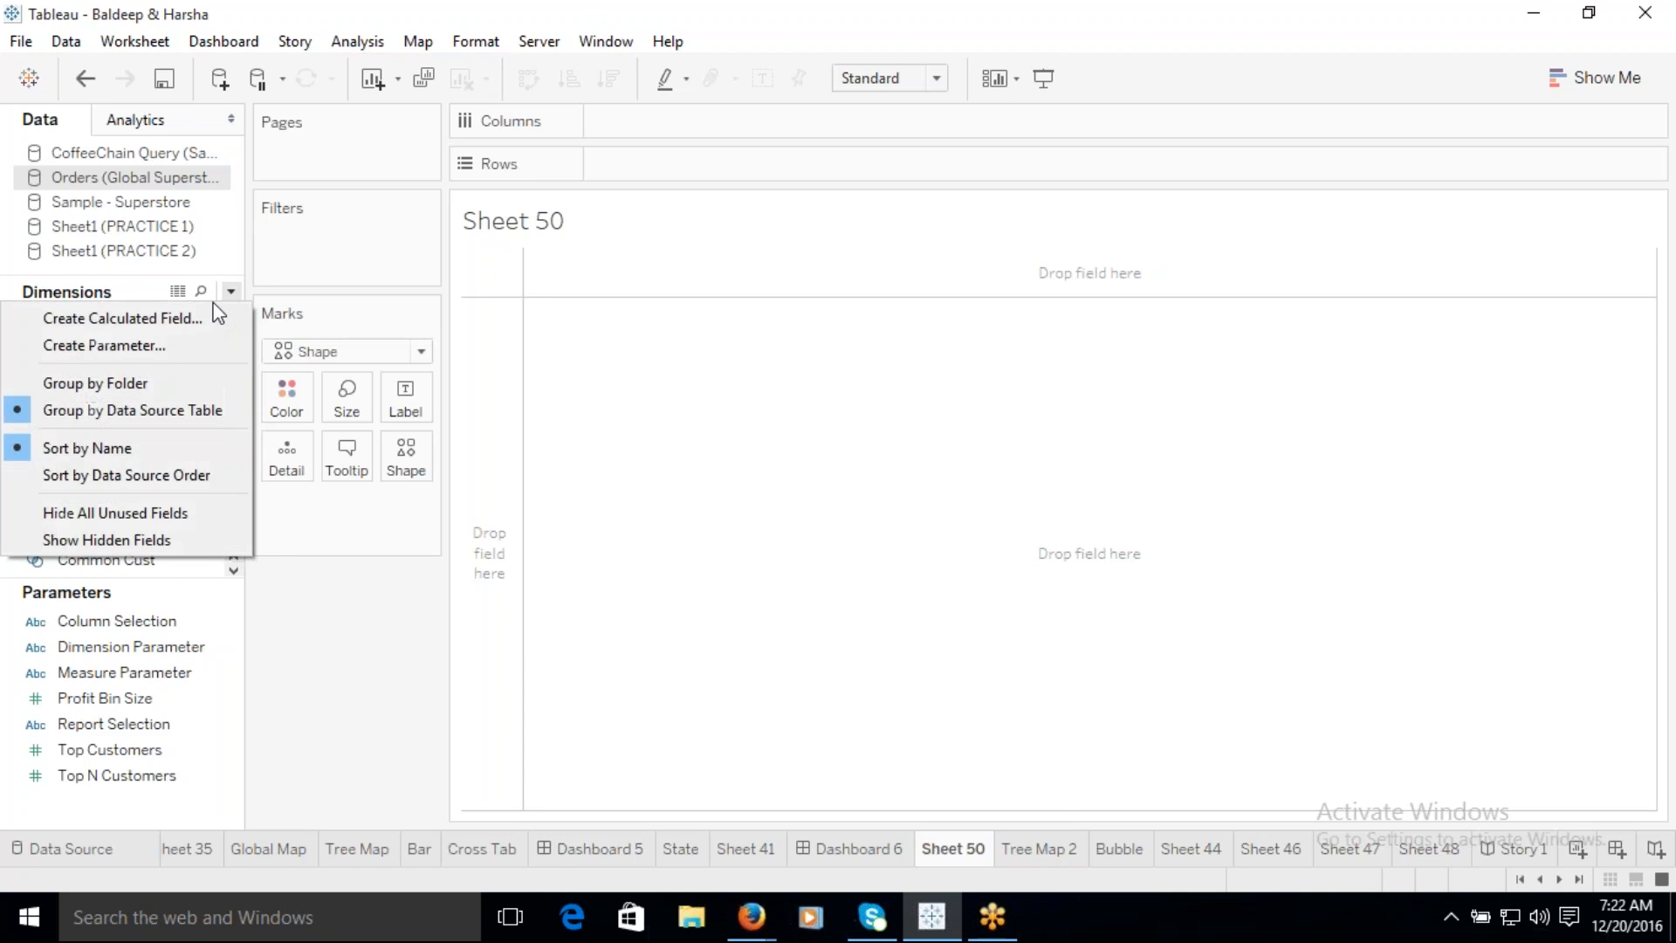
pyautogui.click(166, 316)
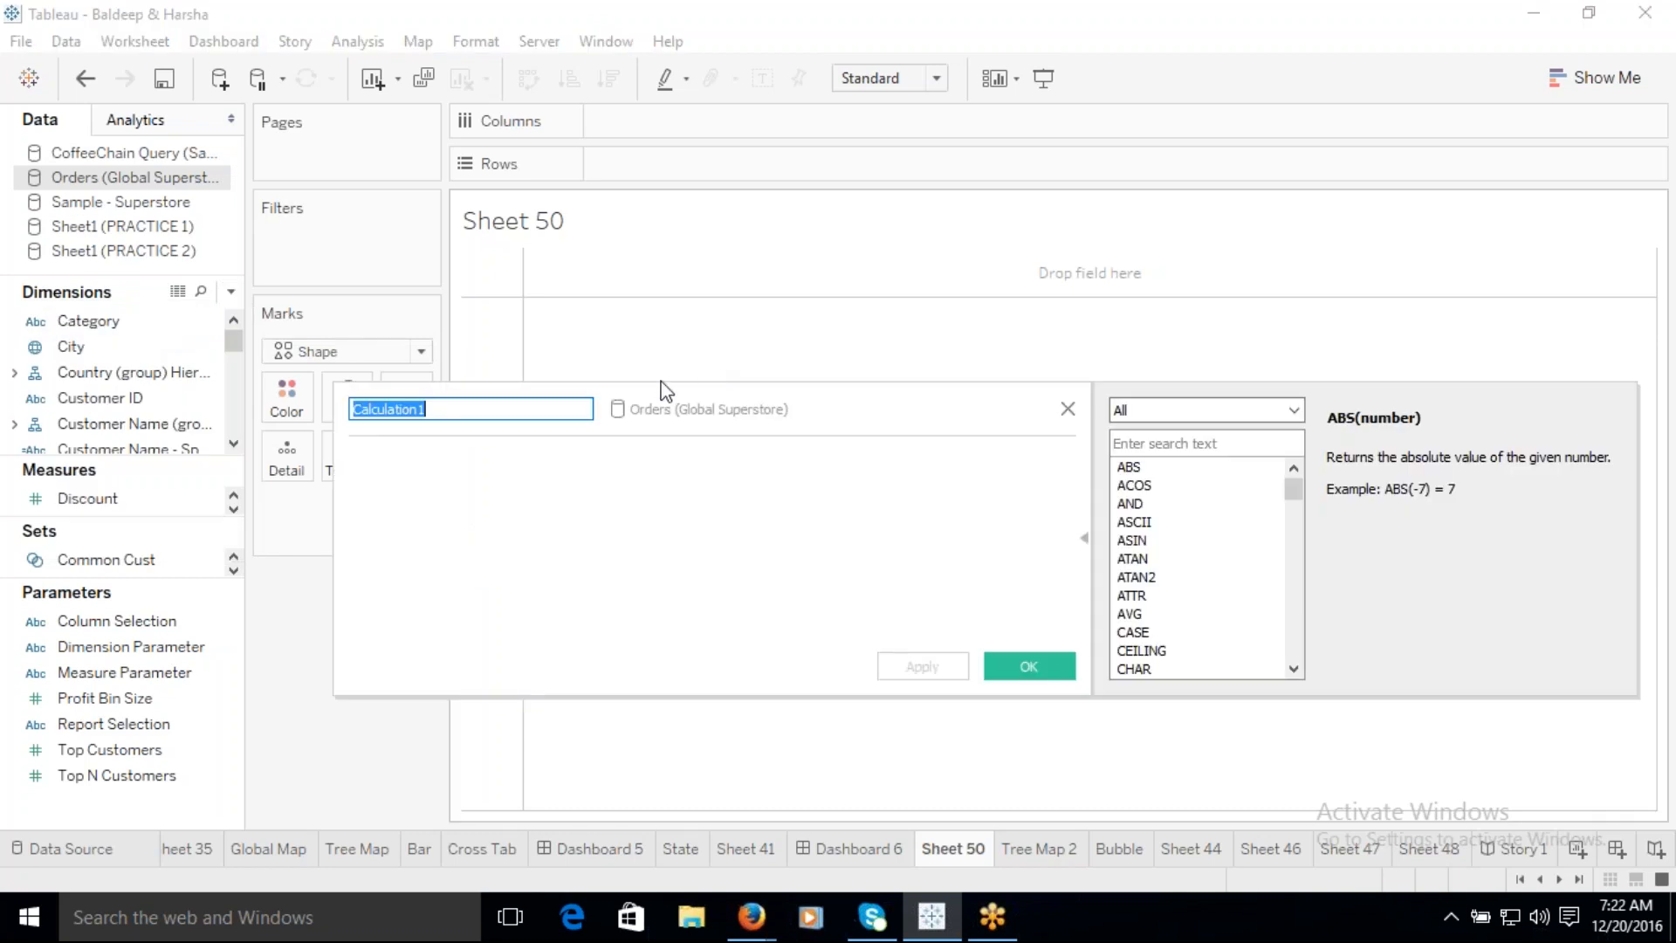
pyautogui.write('Blank')
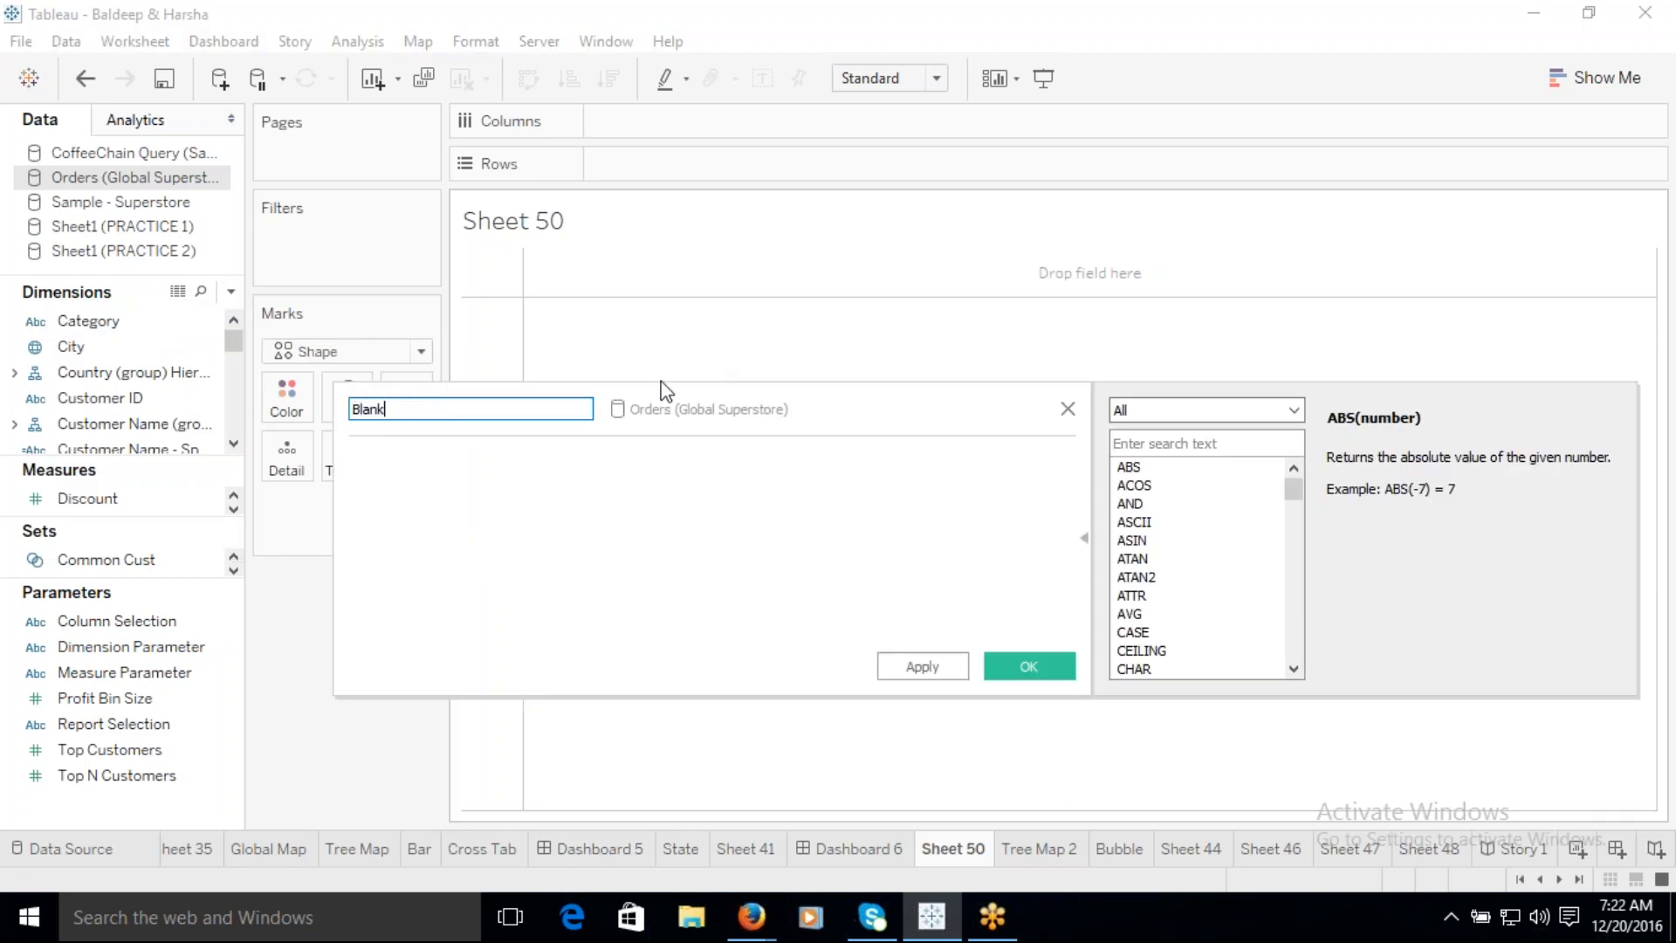
pyautogui.click(452, 483)
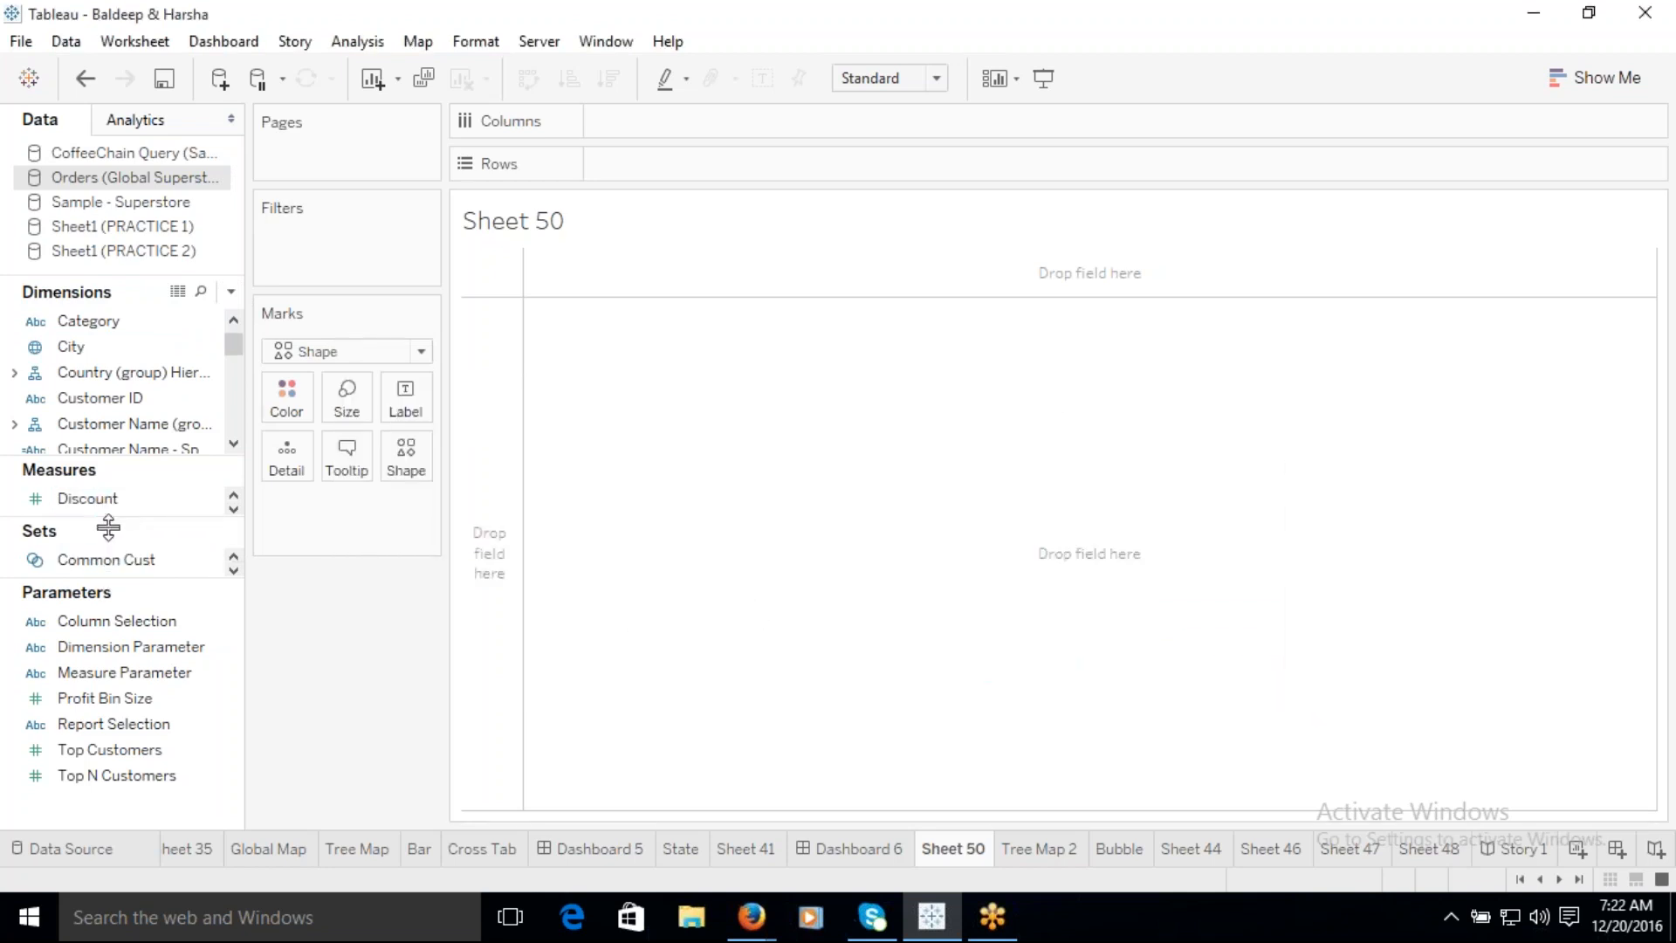
# Step: Enlarge the Dimensions list and place the Blank field on Rows of Sheet 50
pyautogui.moveTo(100, 461); pyautogui.dragTo(101, 592)
pyautogui.scroll(1, 229, 406)
pyautogui.moveTo(122, 322); pyautogui.dragTo(699, 189)
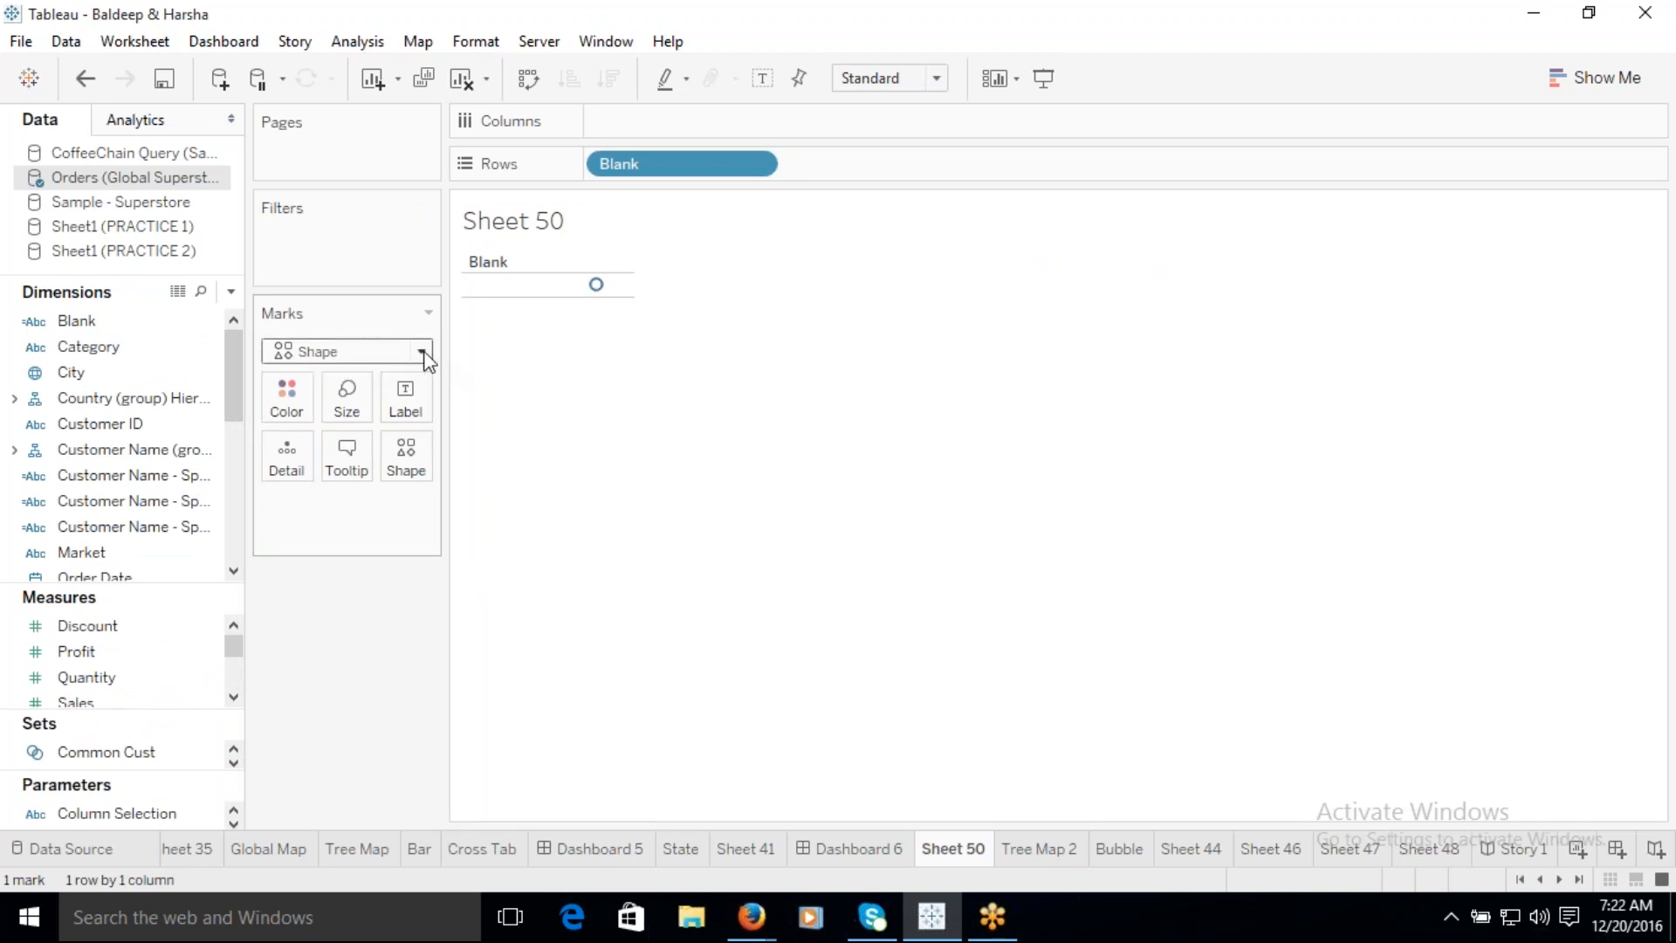
pyautogui.click(398, 476)
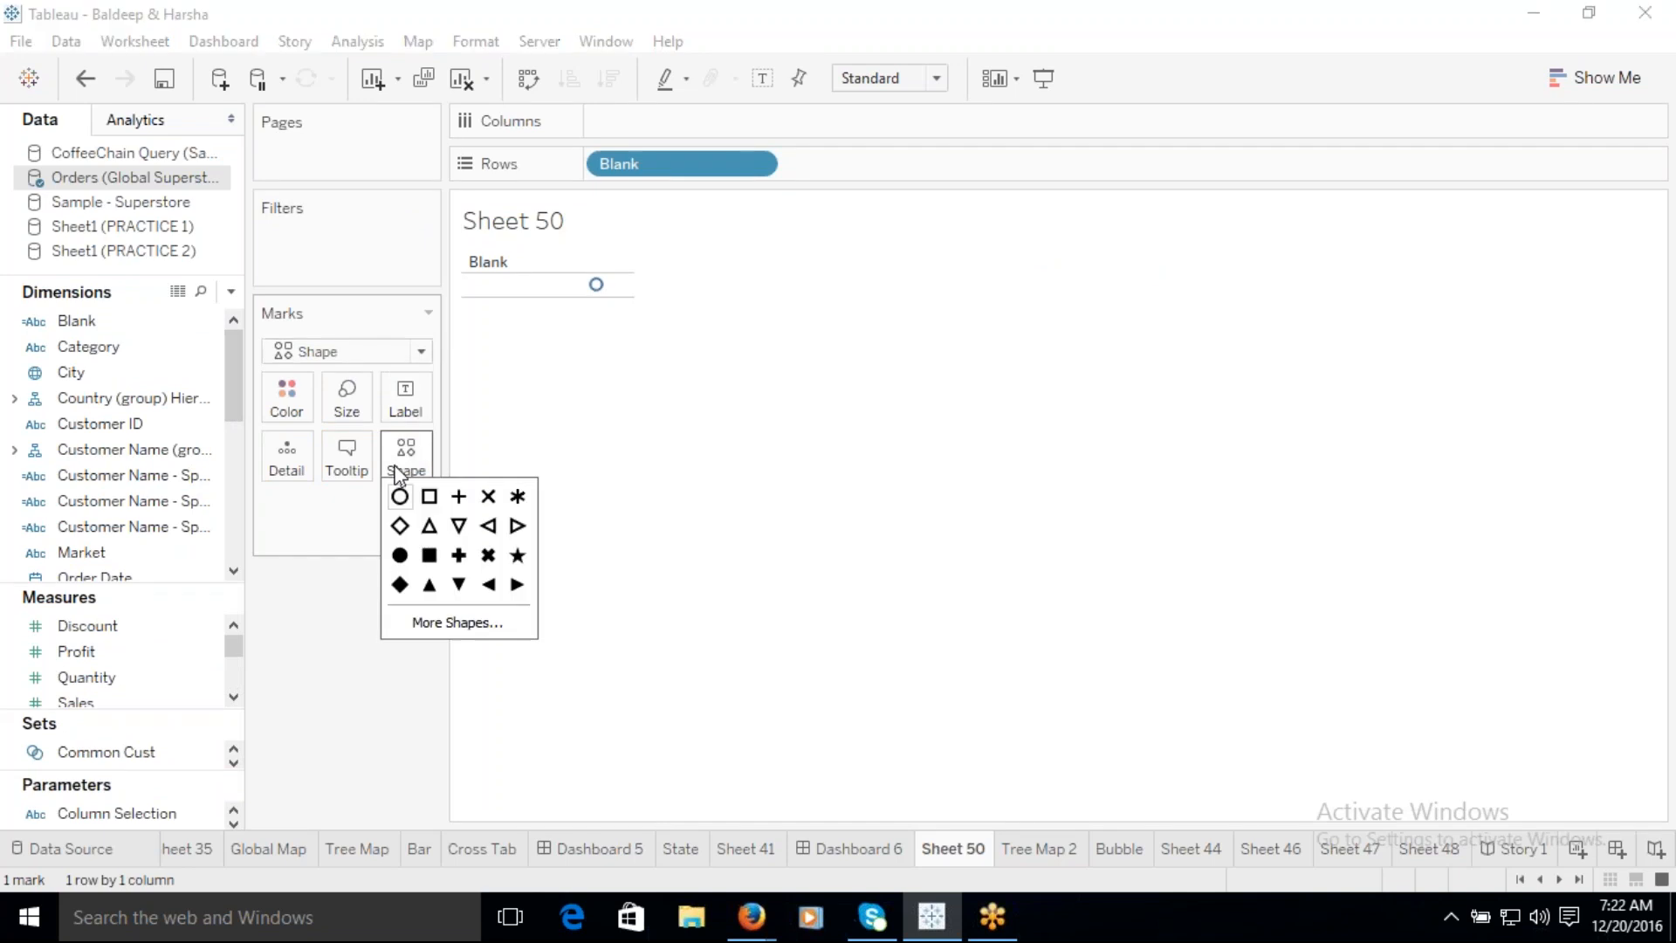
pyautogui.click(430, 624)
pyautogui.click(1137, 358)
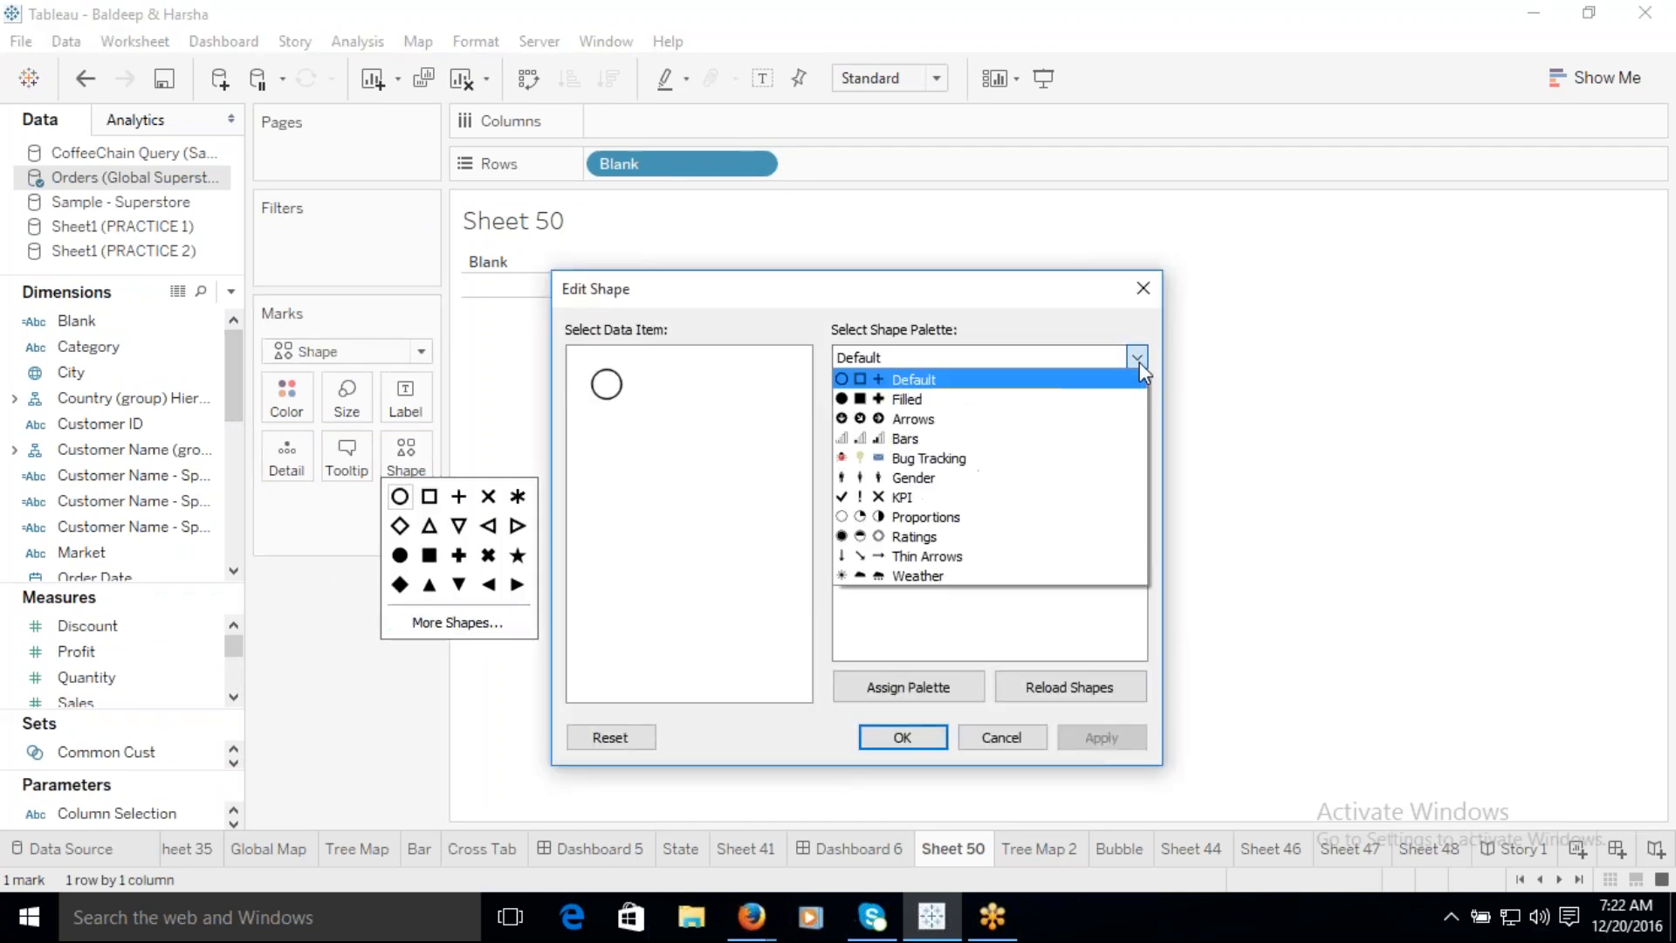
pyautogui.click(995, 419)
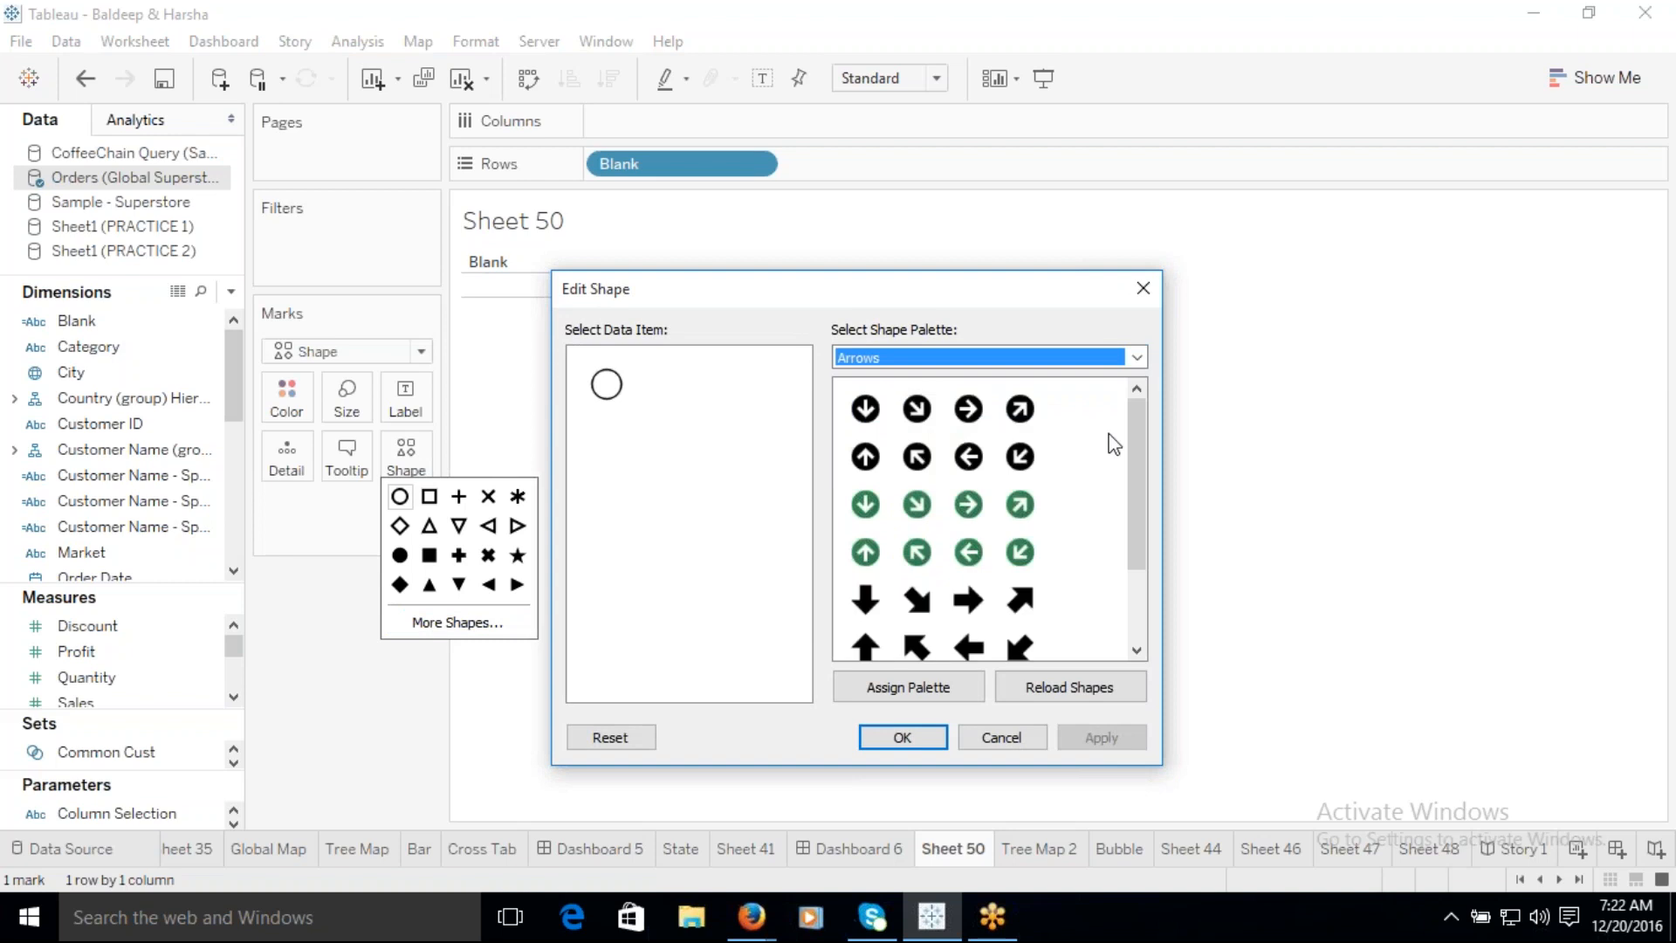
pyautogui.click(1135, 454)
pyautogui.moveTo(1133, 453); pyautogui.dragTo(1133, 583)
pyautogui.click(1091, 688)
pyautogui.moveTo(1137, 489); pyautogui.dragTo(1151, 602)
pyautogui.click(918, 629)
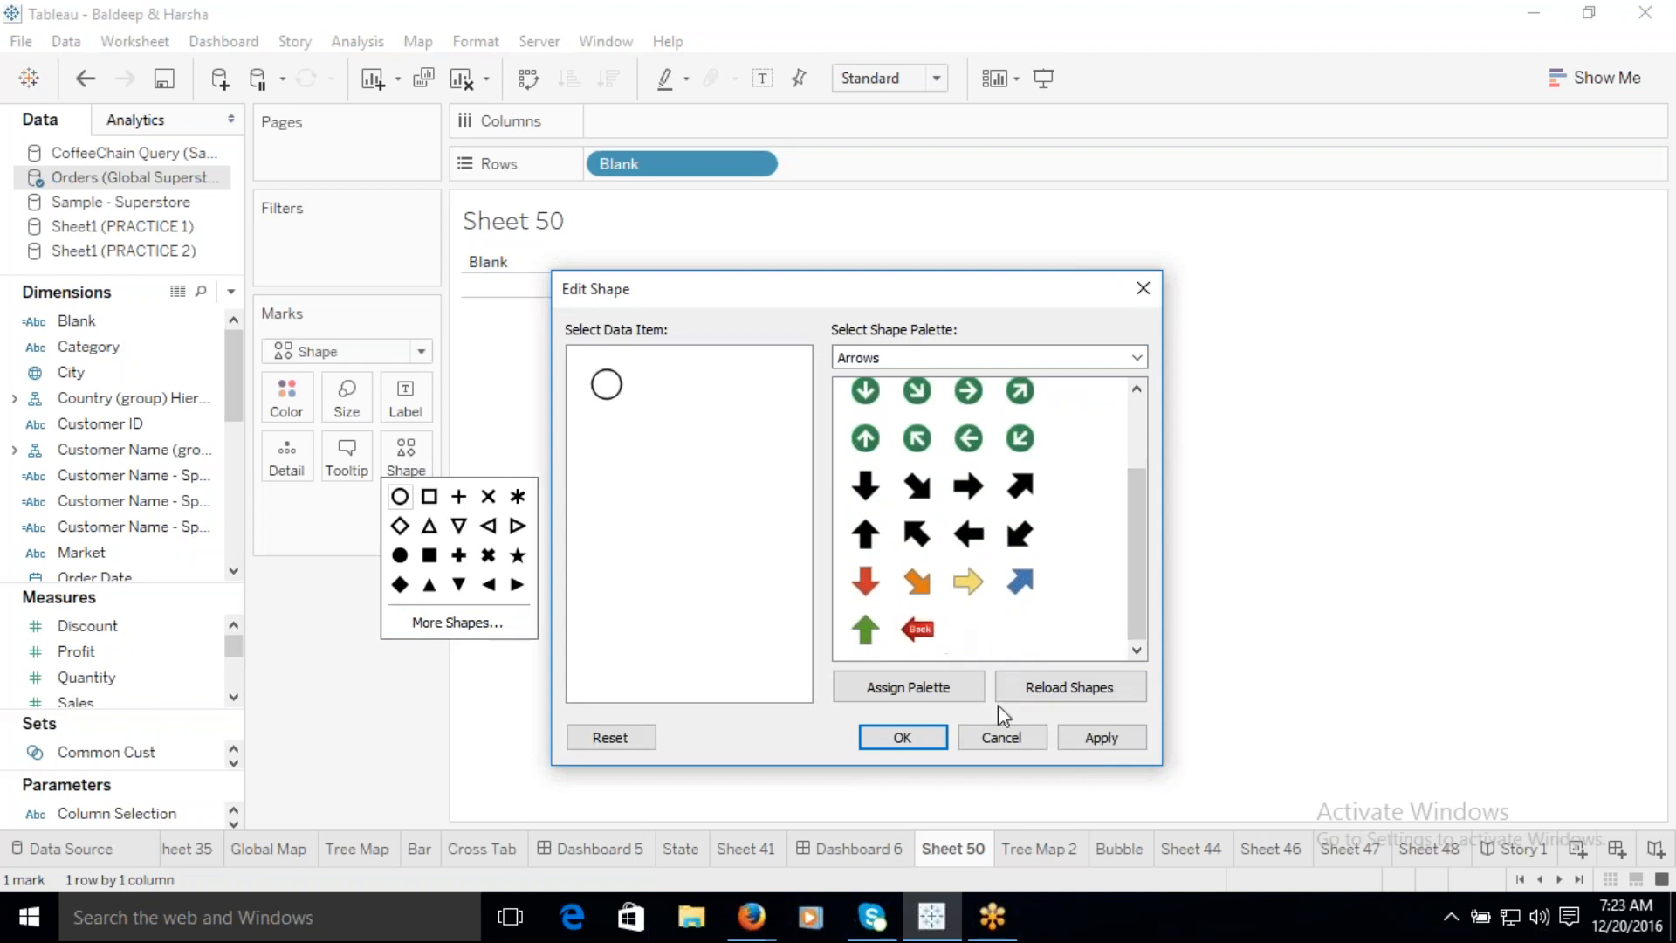
pyautogui.click(1006, 744)
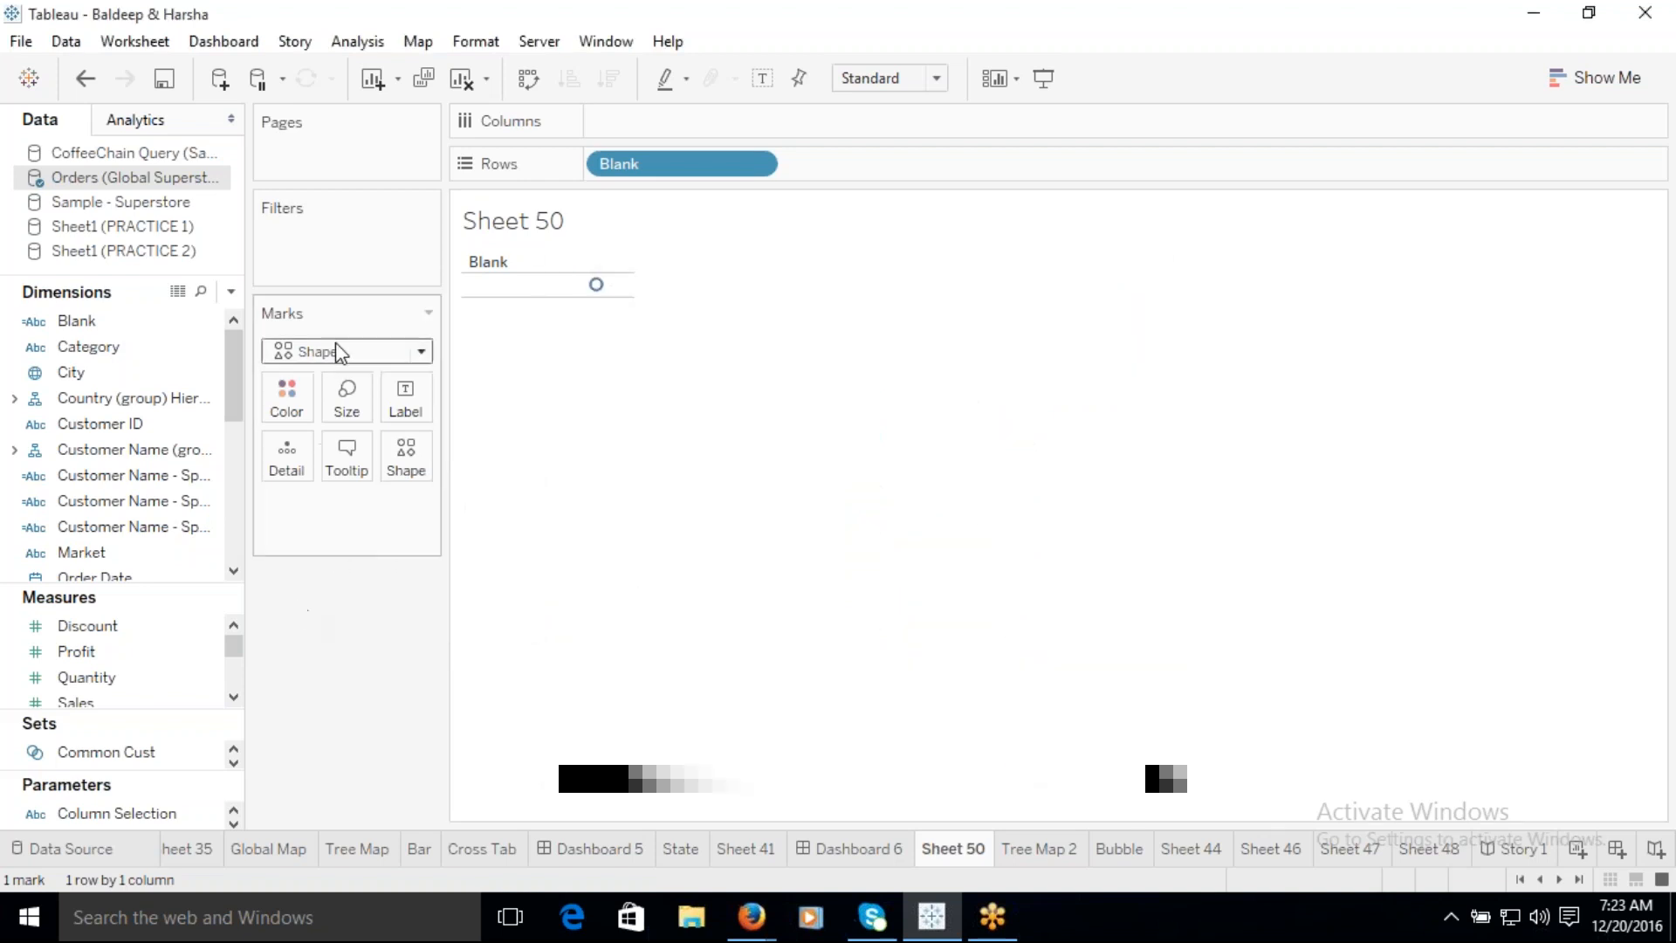
# Step: Open the full shape editor for Sheet 50's marks, choose the Arrows palette and reload the shapes
pyautogui.click(422, 352)
pyautogui.click(329, 532)
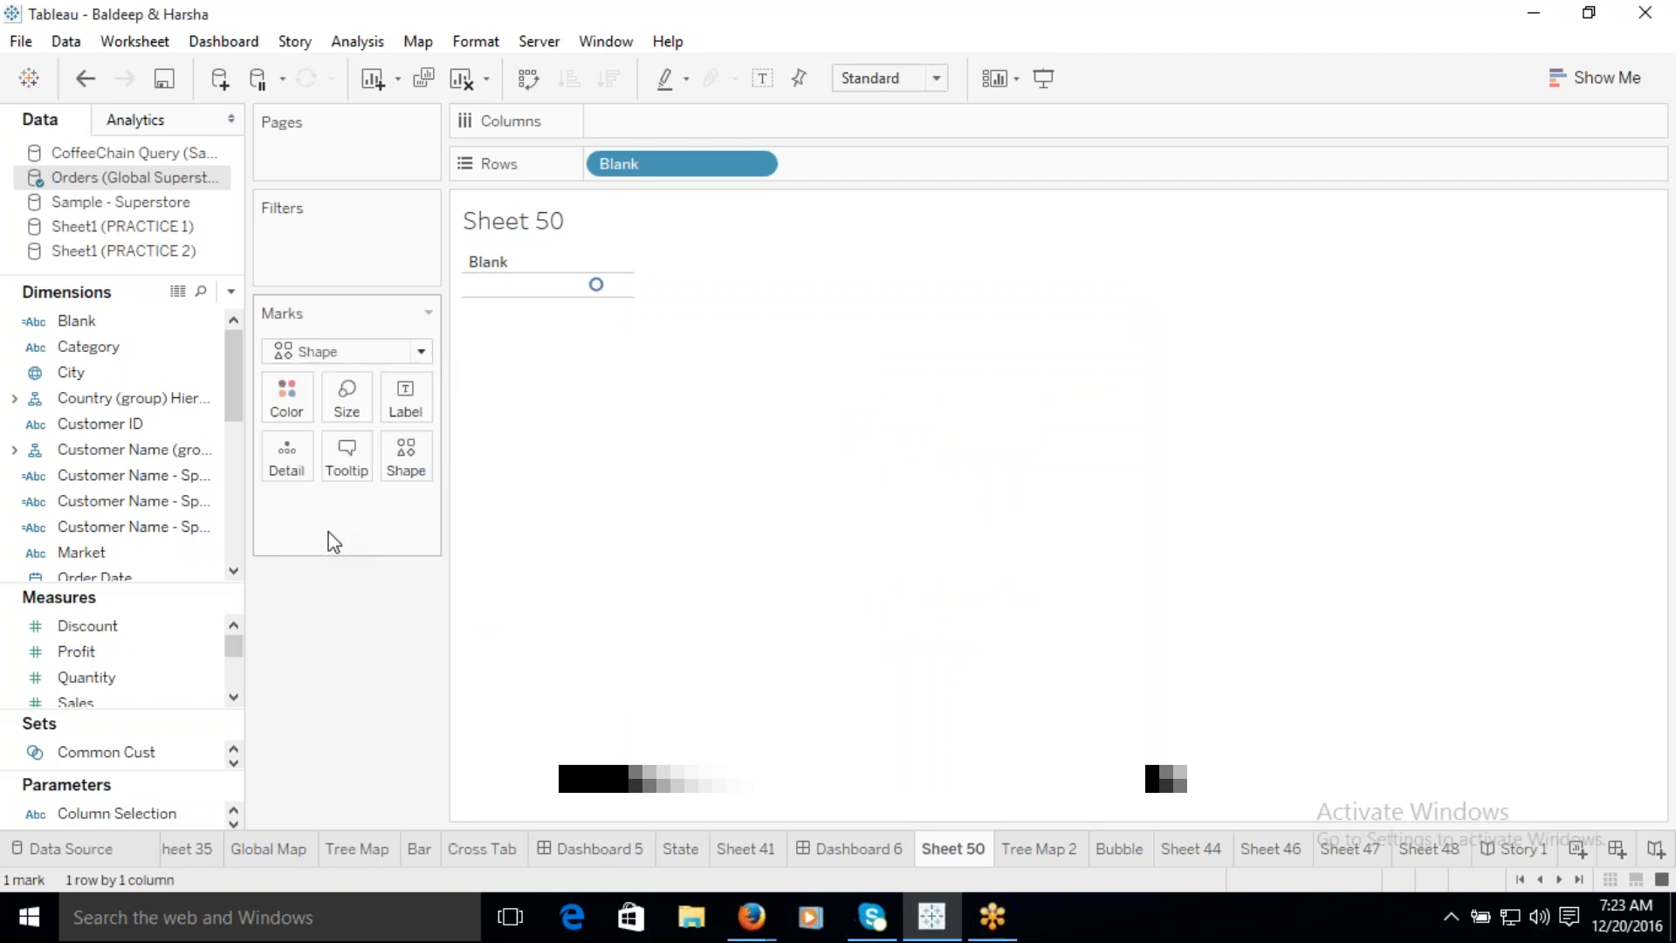
pyautogui.click(407, 463)
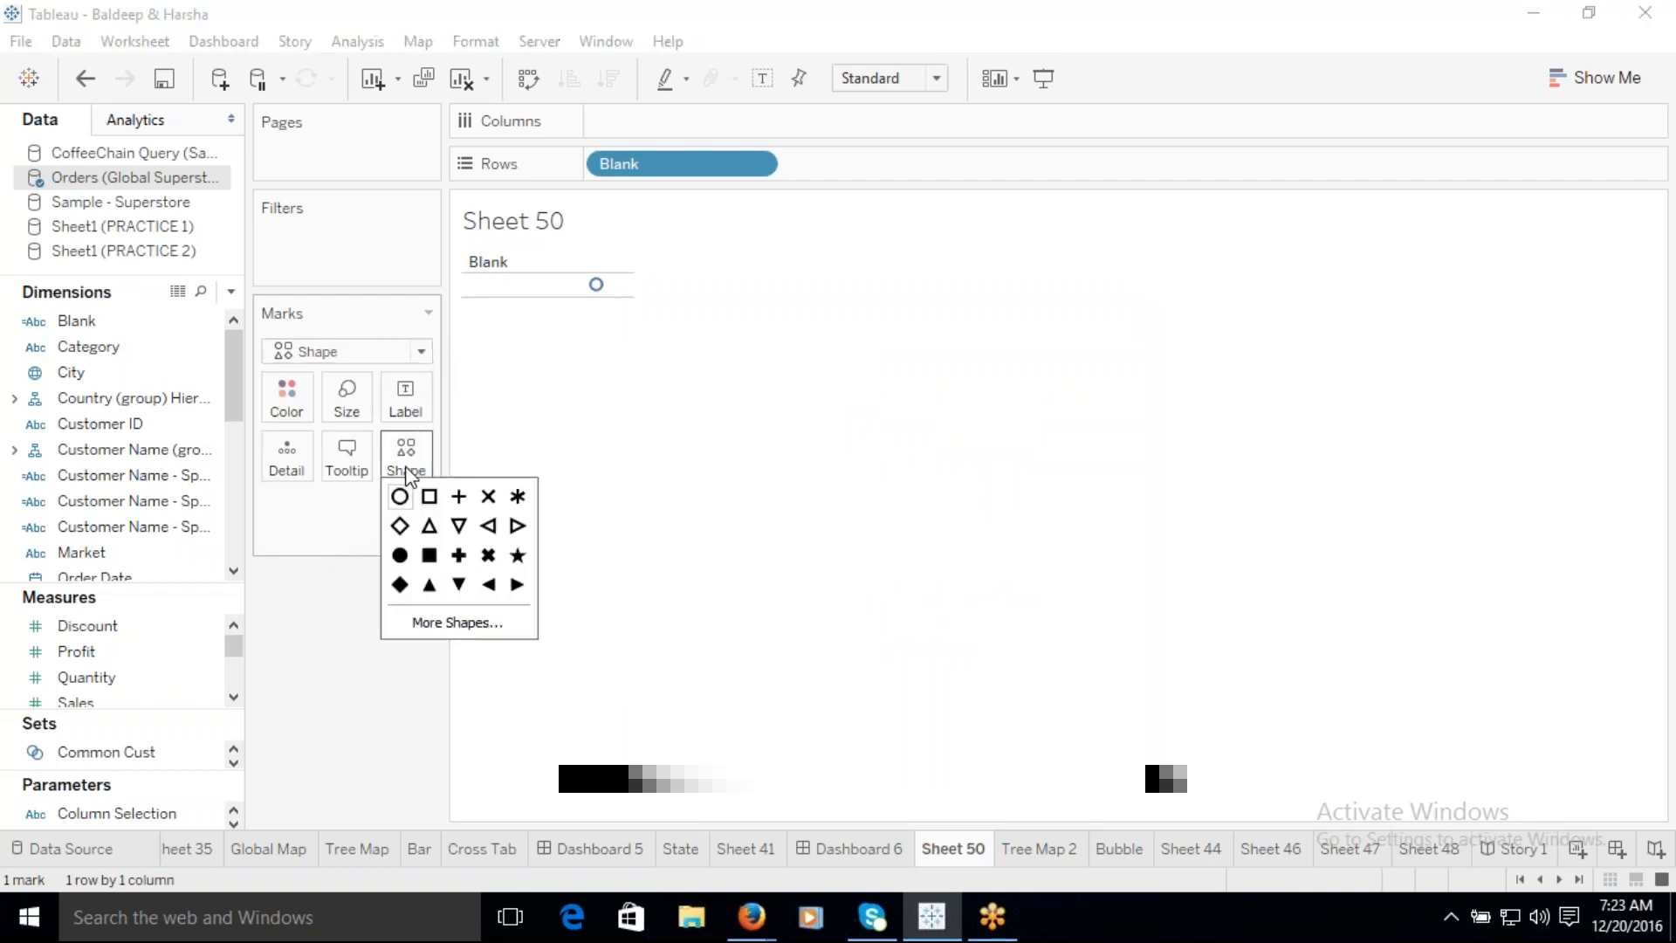
pyautogui.click(445, 624)
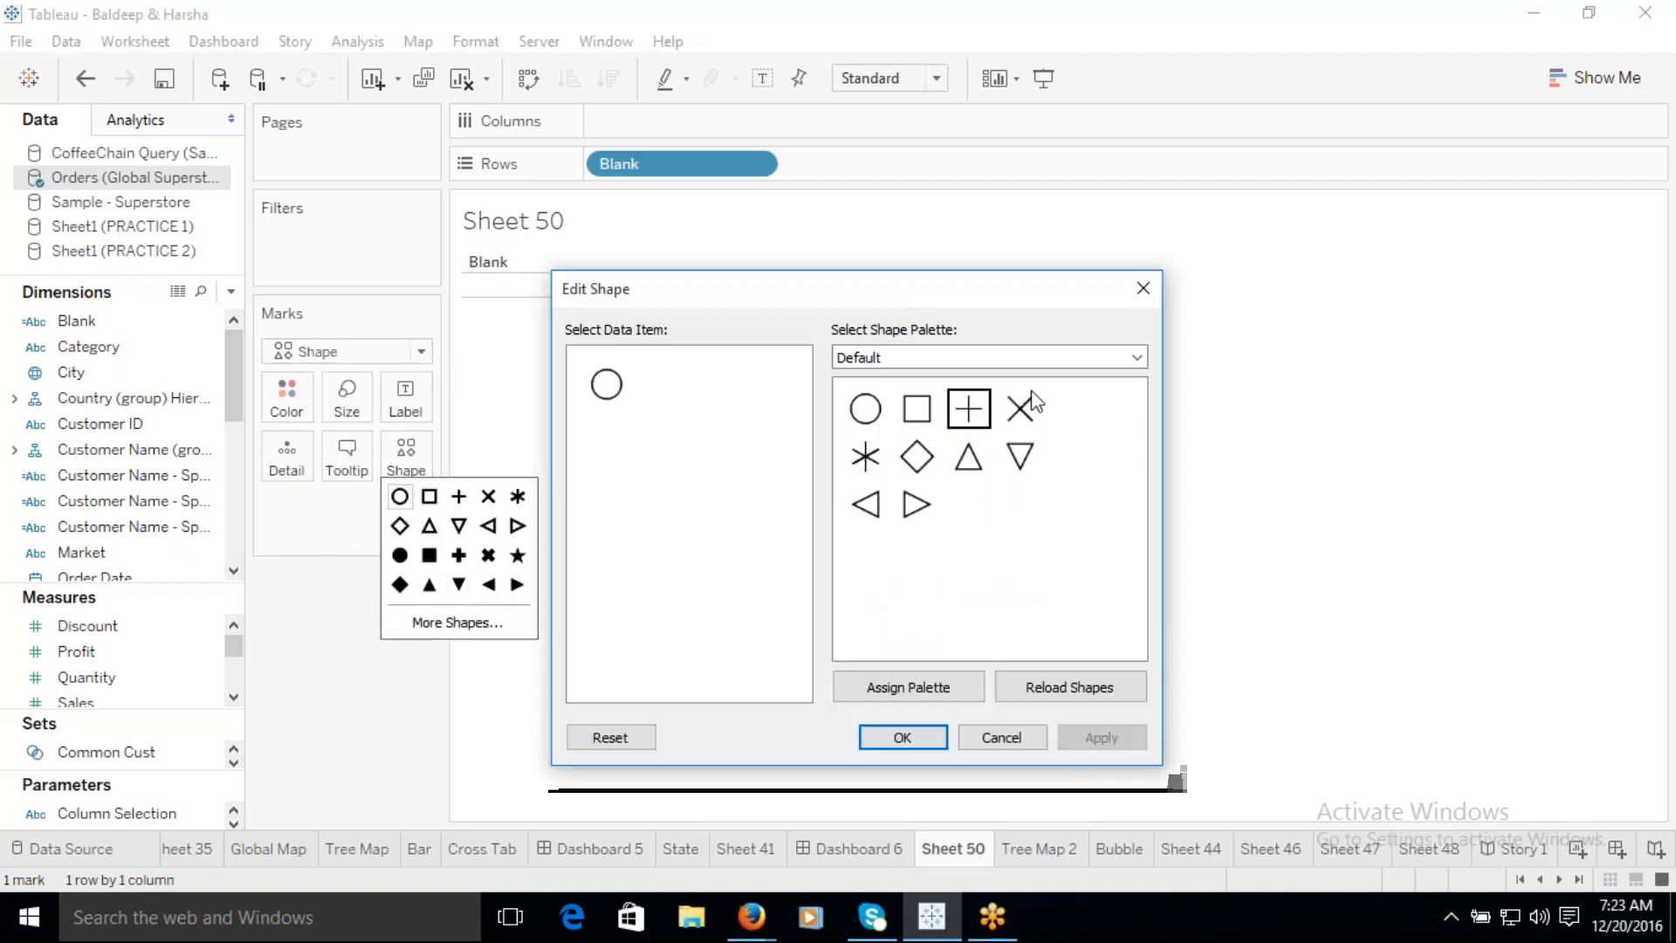
pyautogui.click(1134, 360)
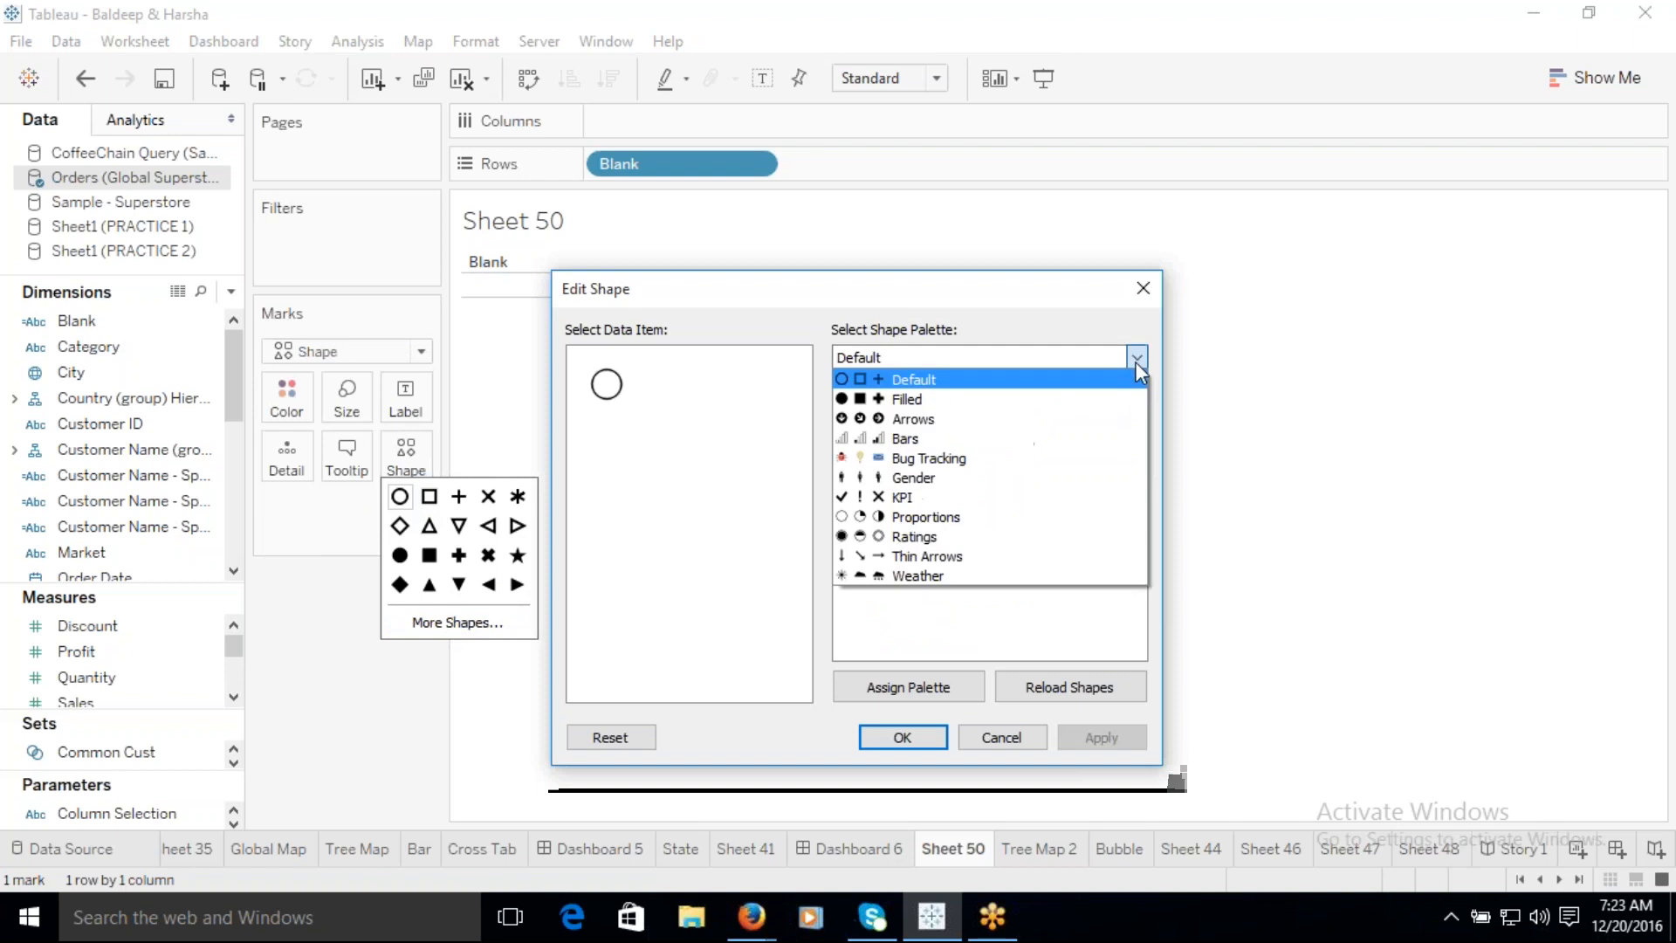
pyautogui.click(904, 421)
pyautogui.scroll(-2, 1134, 527)
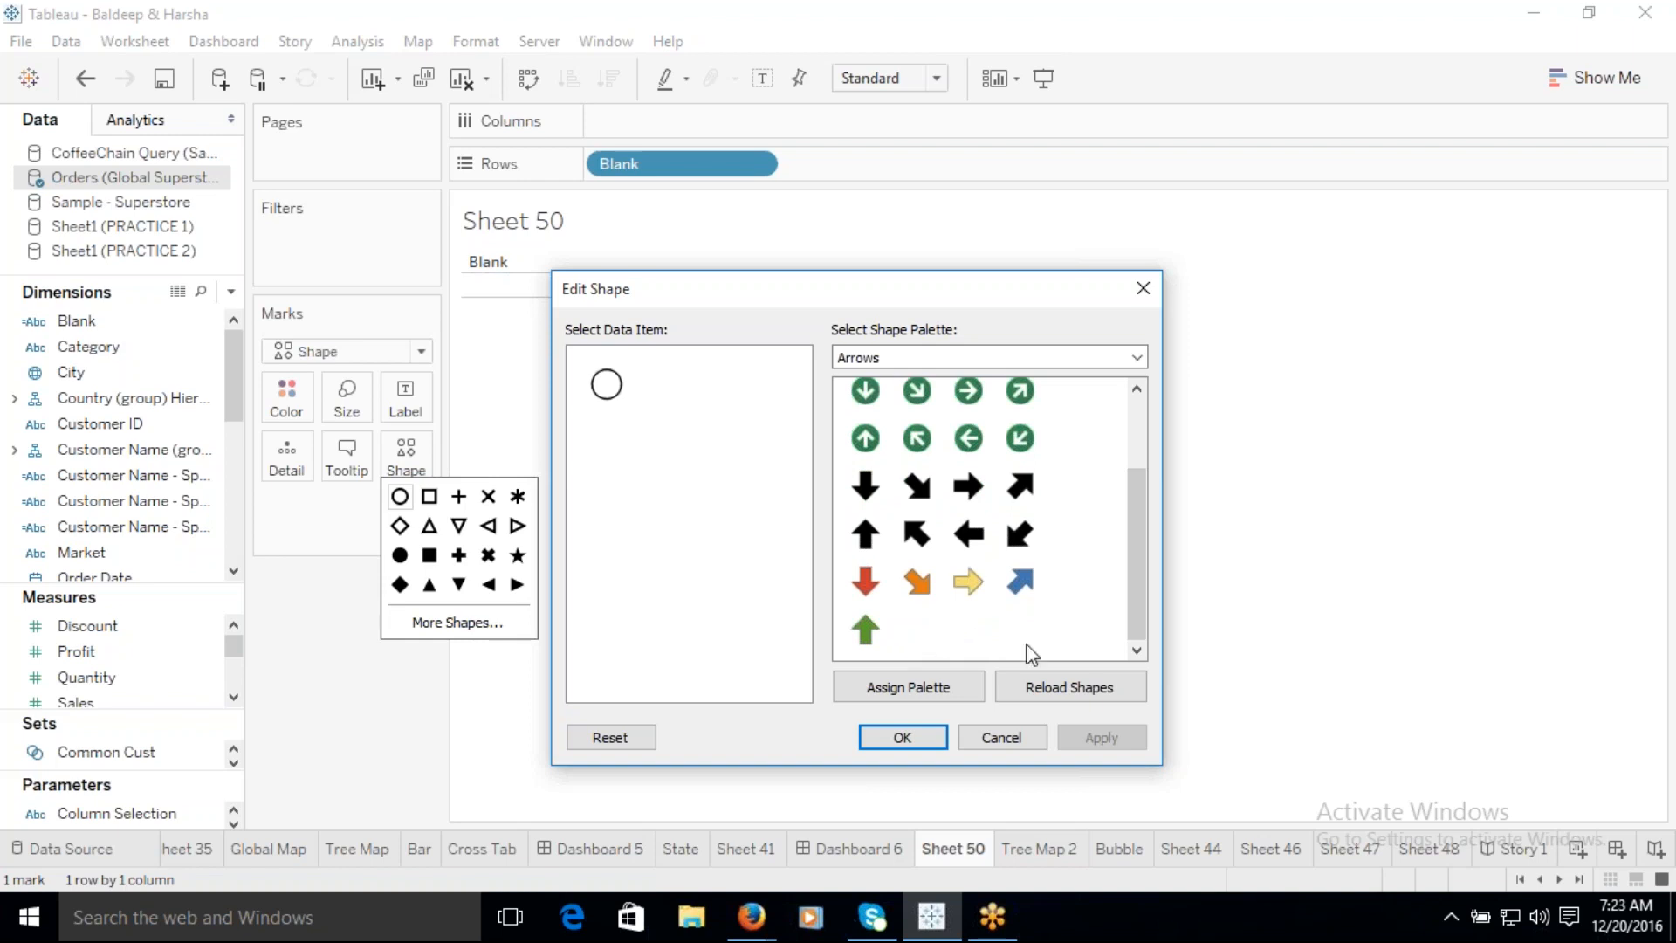
pyautogui.click(1068, 689)
pyautogui.moveTo(1138, 521); pyautogui.dragTo(1139, 599)
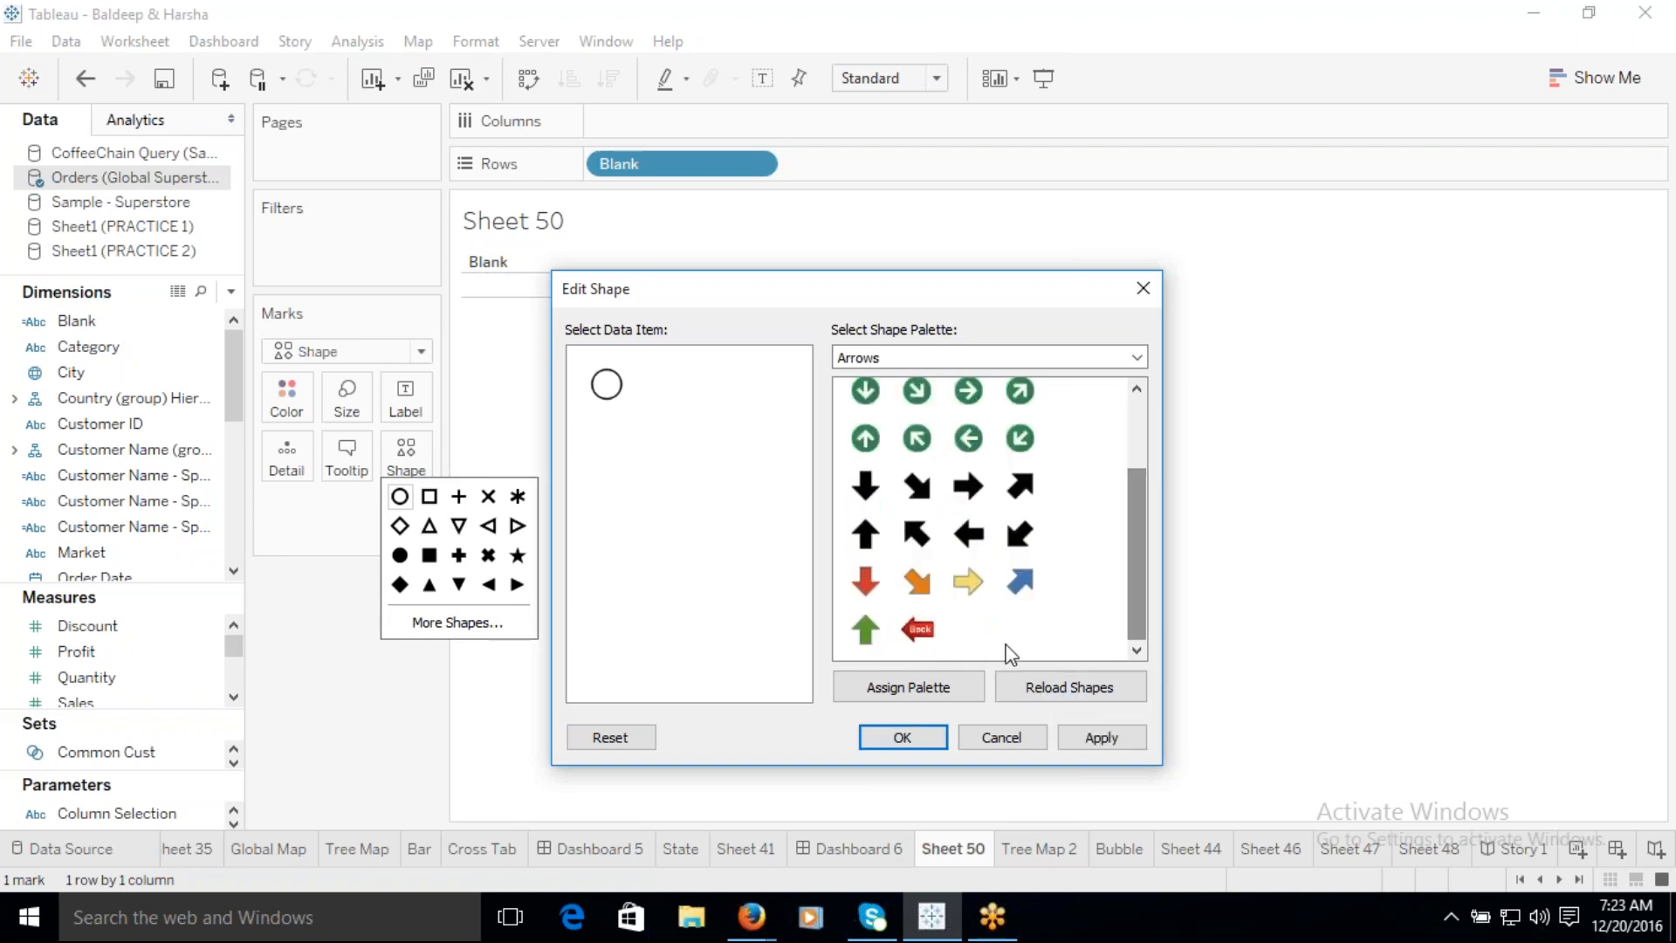
# Step: Assign the red Back arrow from the Arrows palette to the mark and close the shape picker
pyautogui.click(931, 639)
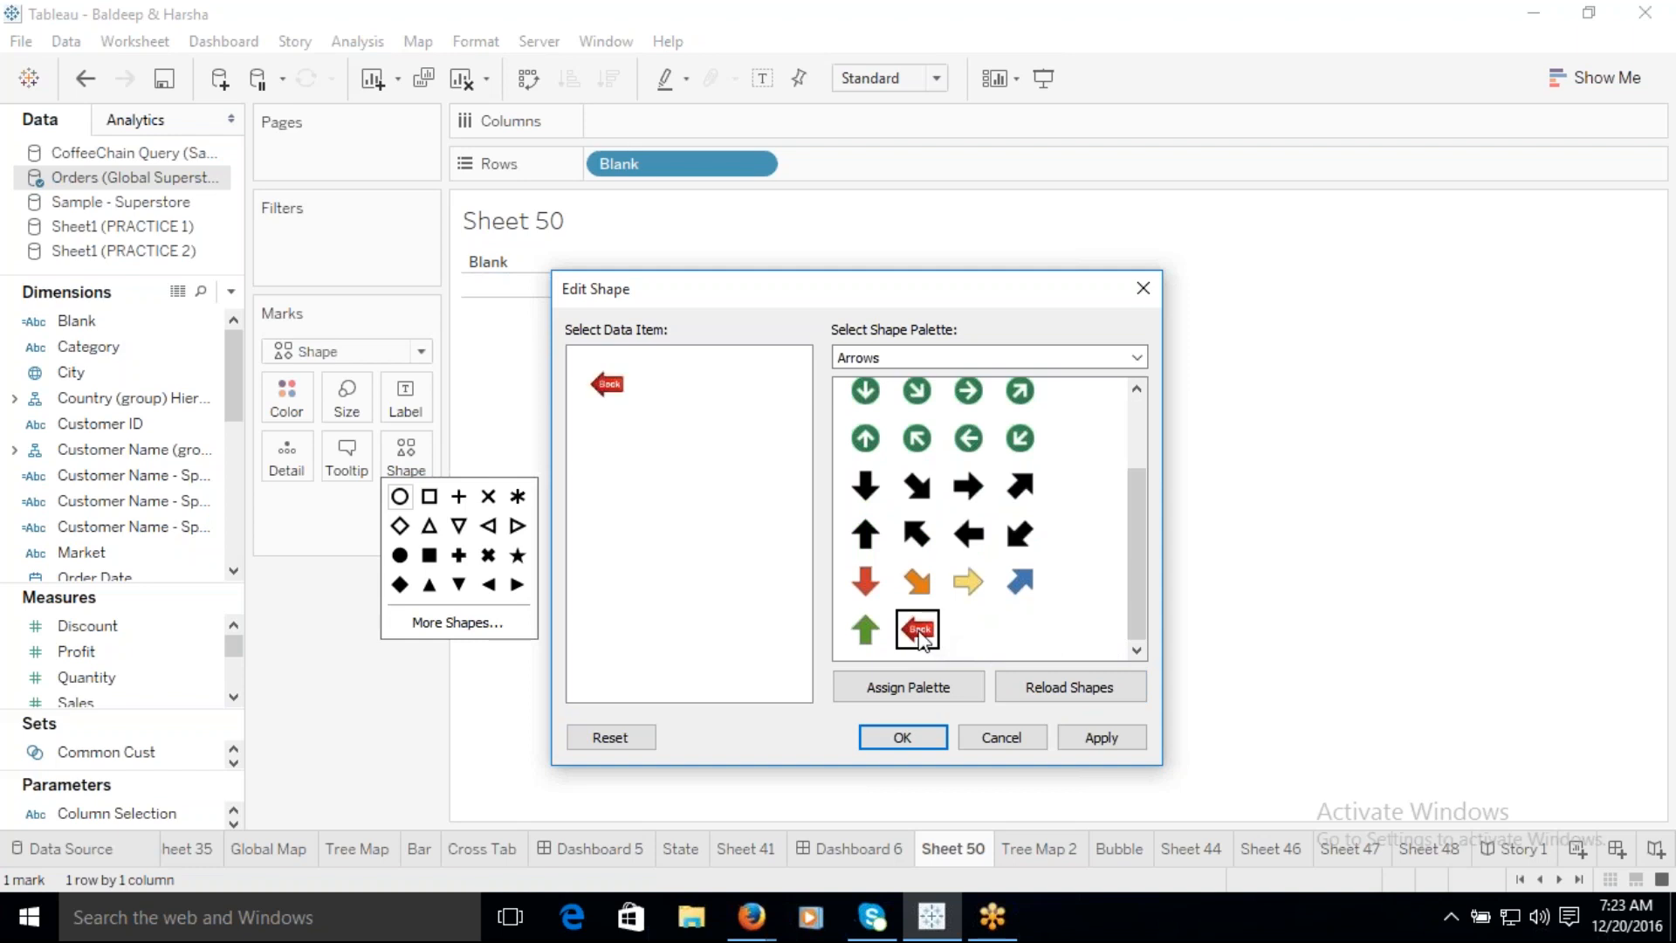
pyautogui.click(900, 742)
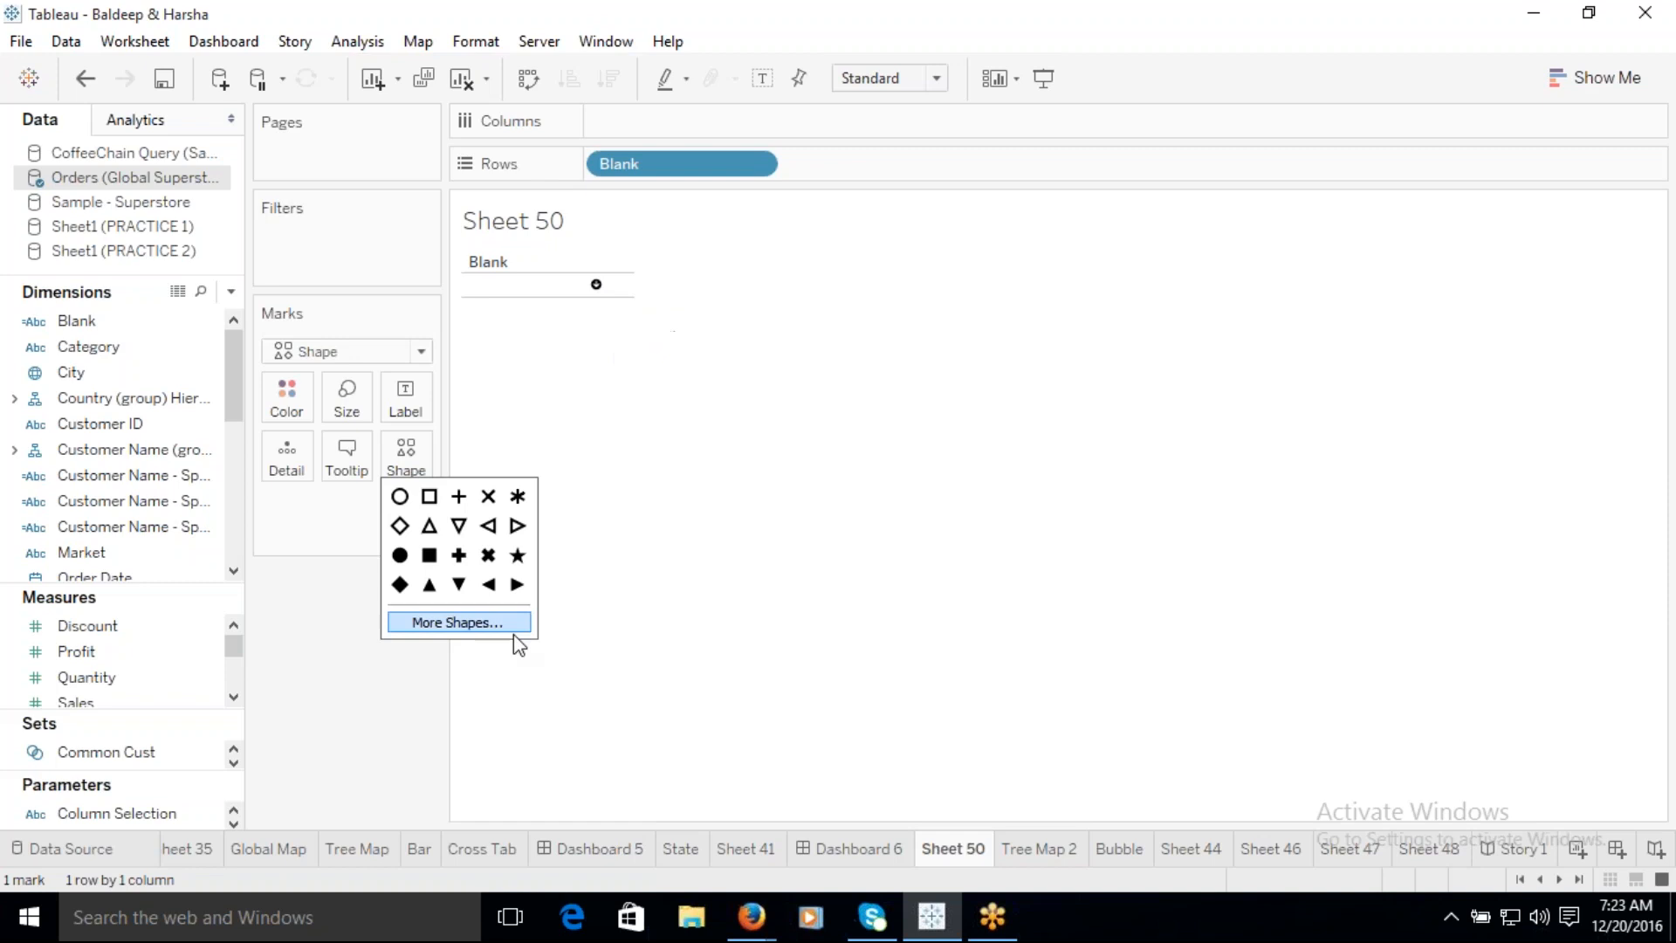
pyautogui.click(445, 624)
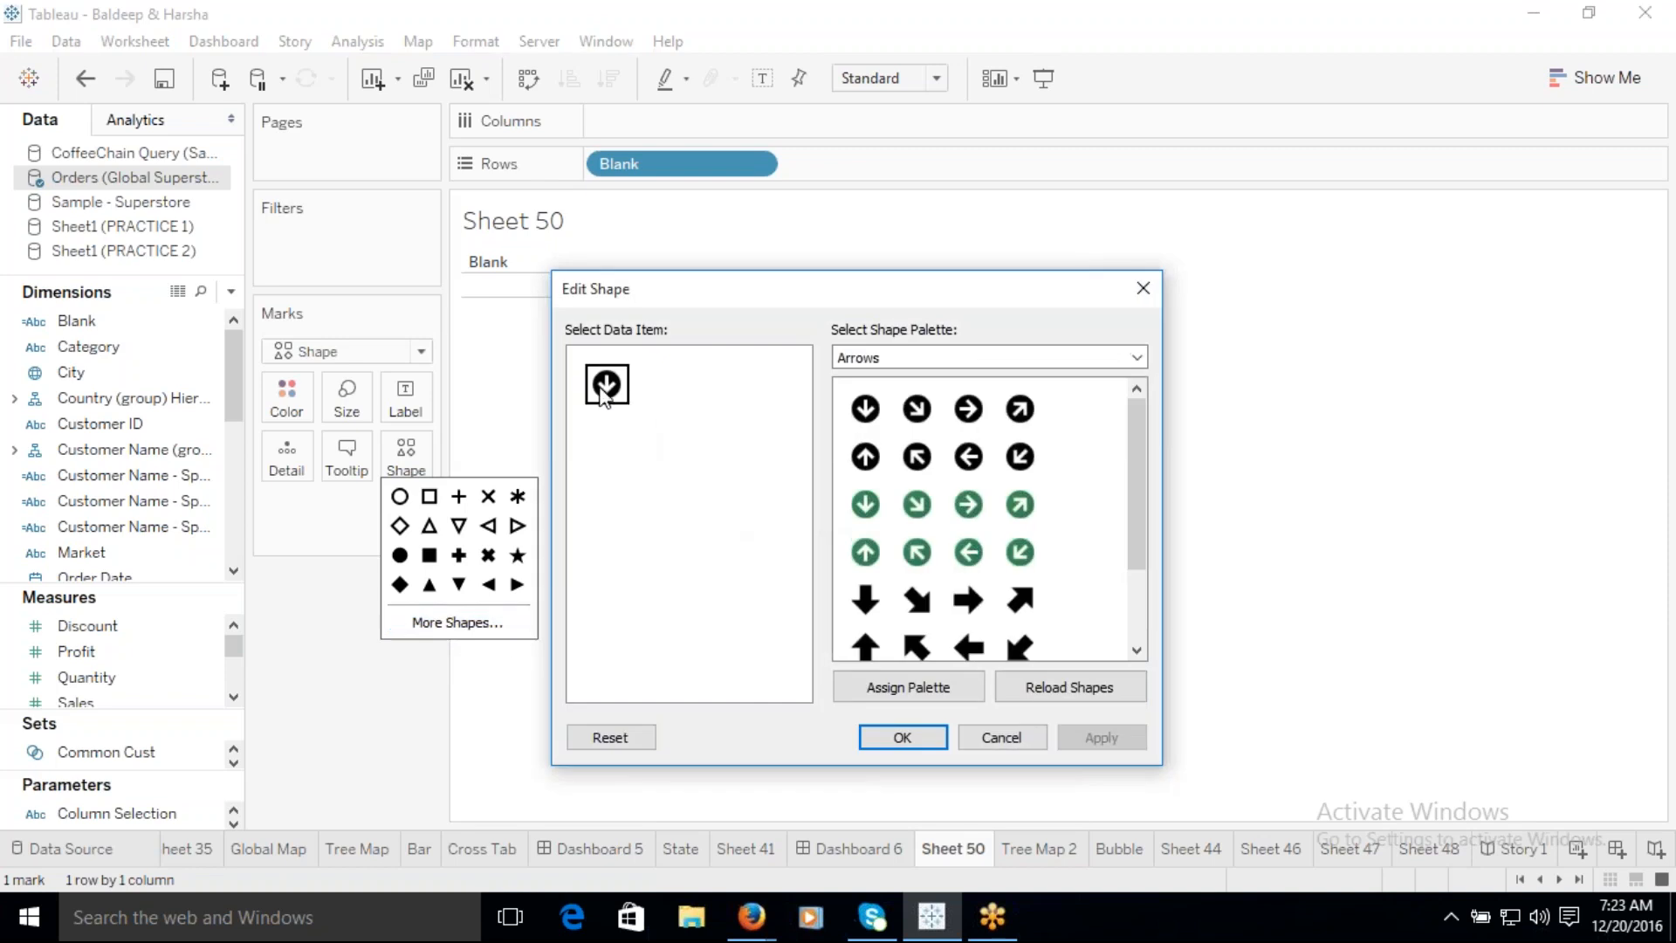
pyautogui.moveTo(1128, 449); pyautogui.dragTo(1128, 519)
pyautogui.click(921, 630)
pyautogui.click(904, 737)
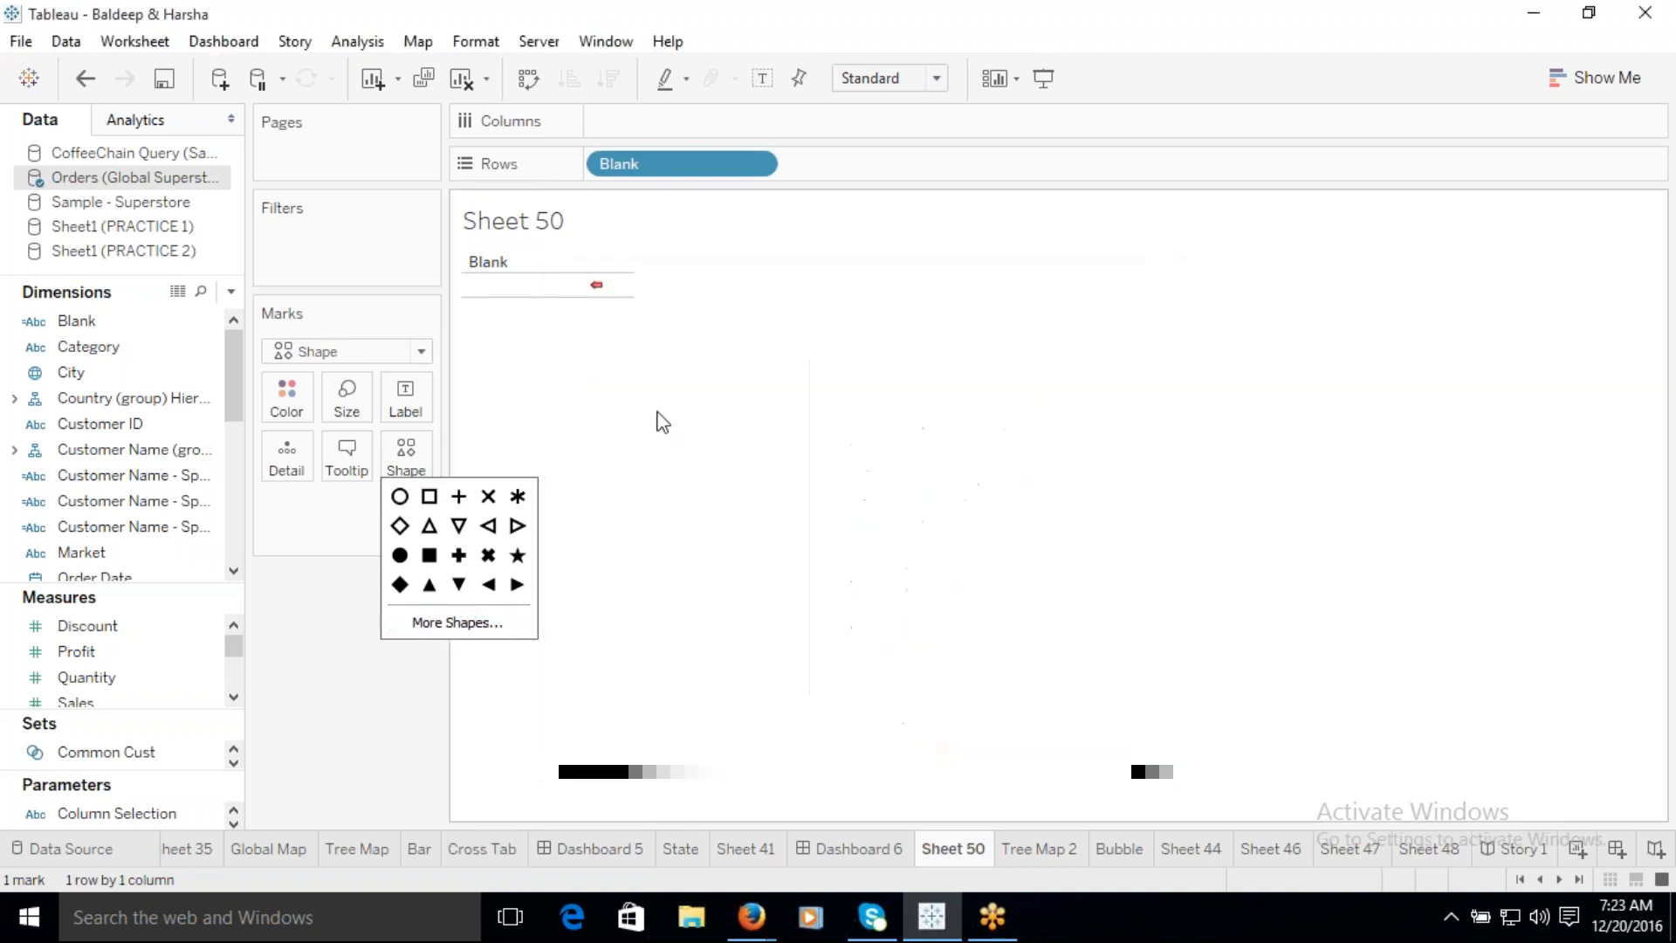
pyautogui.click(347, 688)
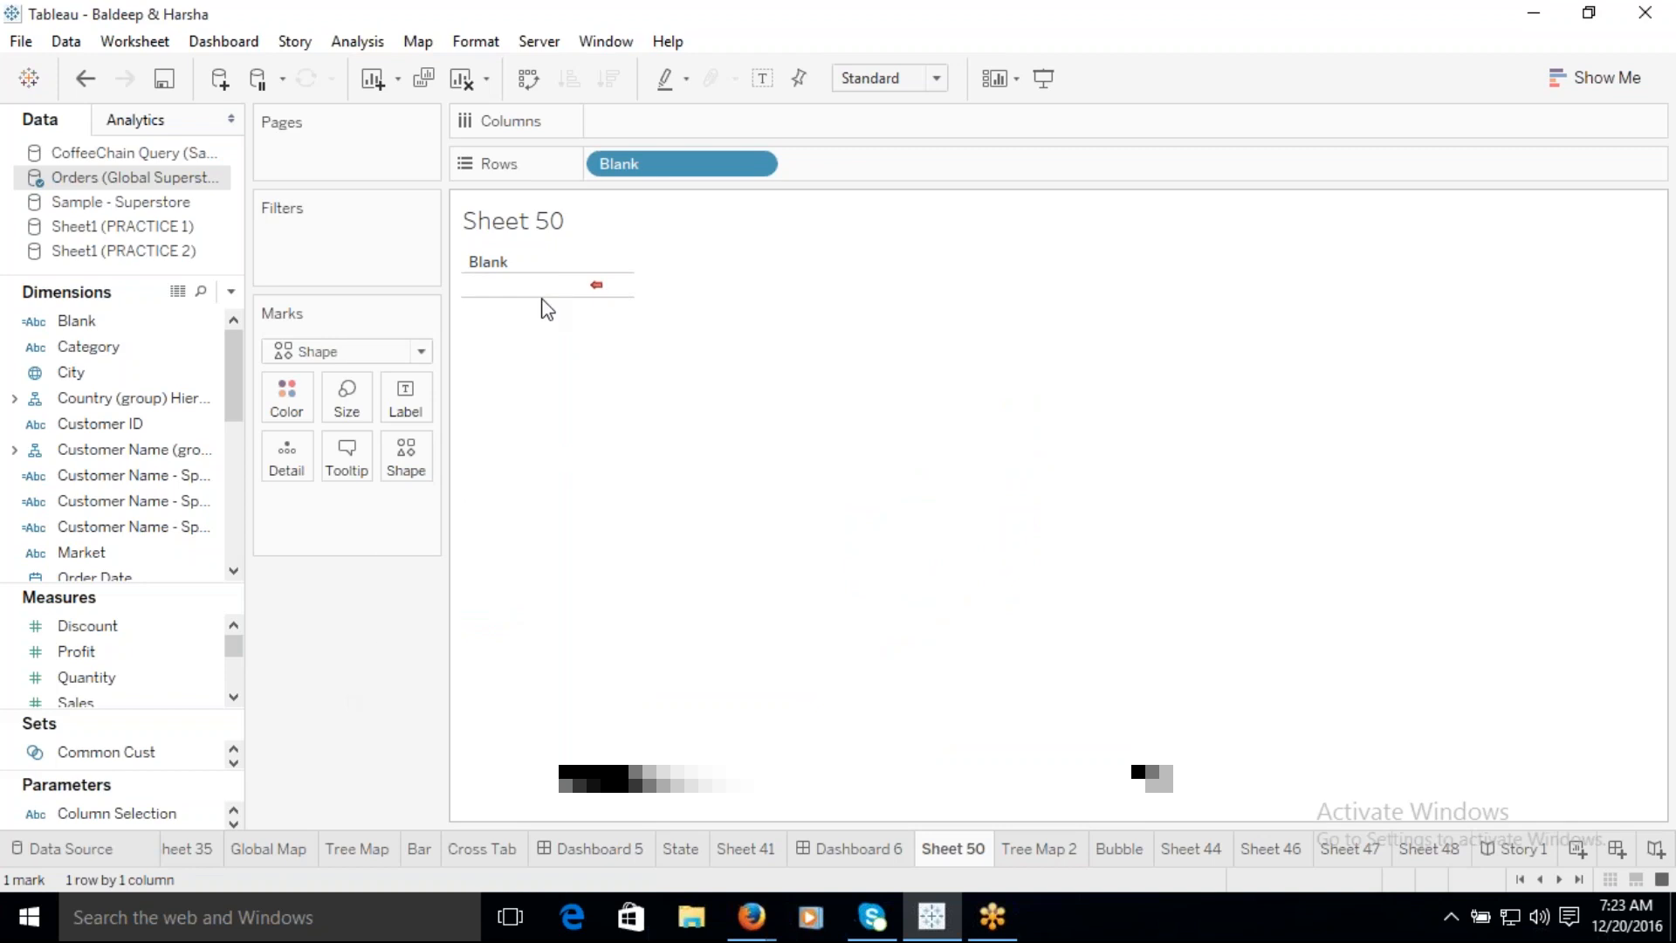
# Step: Increase the row height of the view and enlarge the Back arrow mark
pyautogui.moveTo(565, 297); pyautogui.dragTo(566, 323)
pyautogui.moveTo(561, 453); pyautogui.dragTo(559, 476)
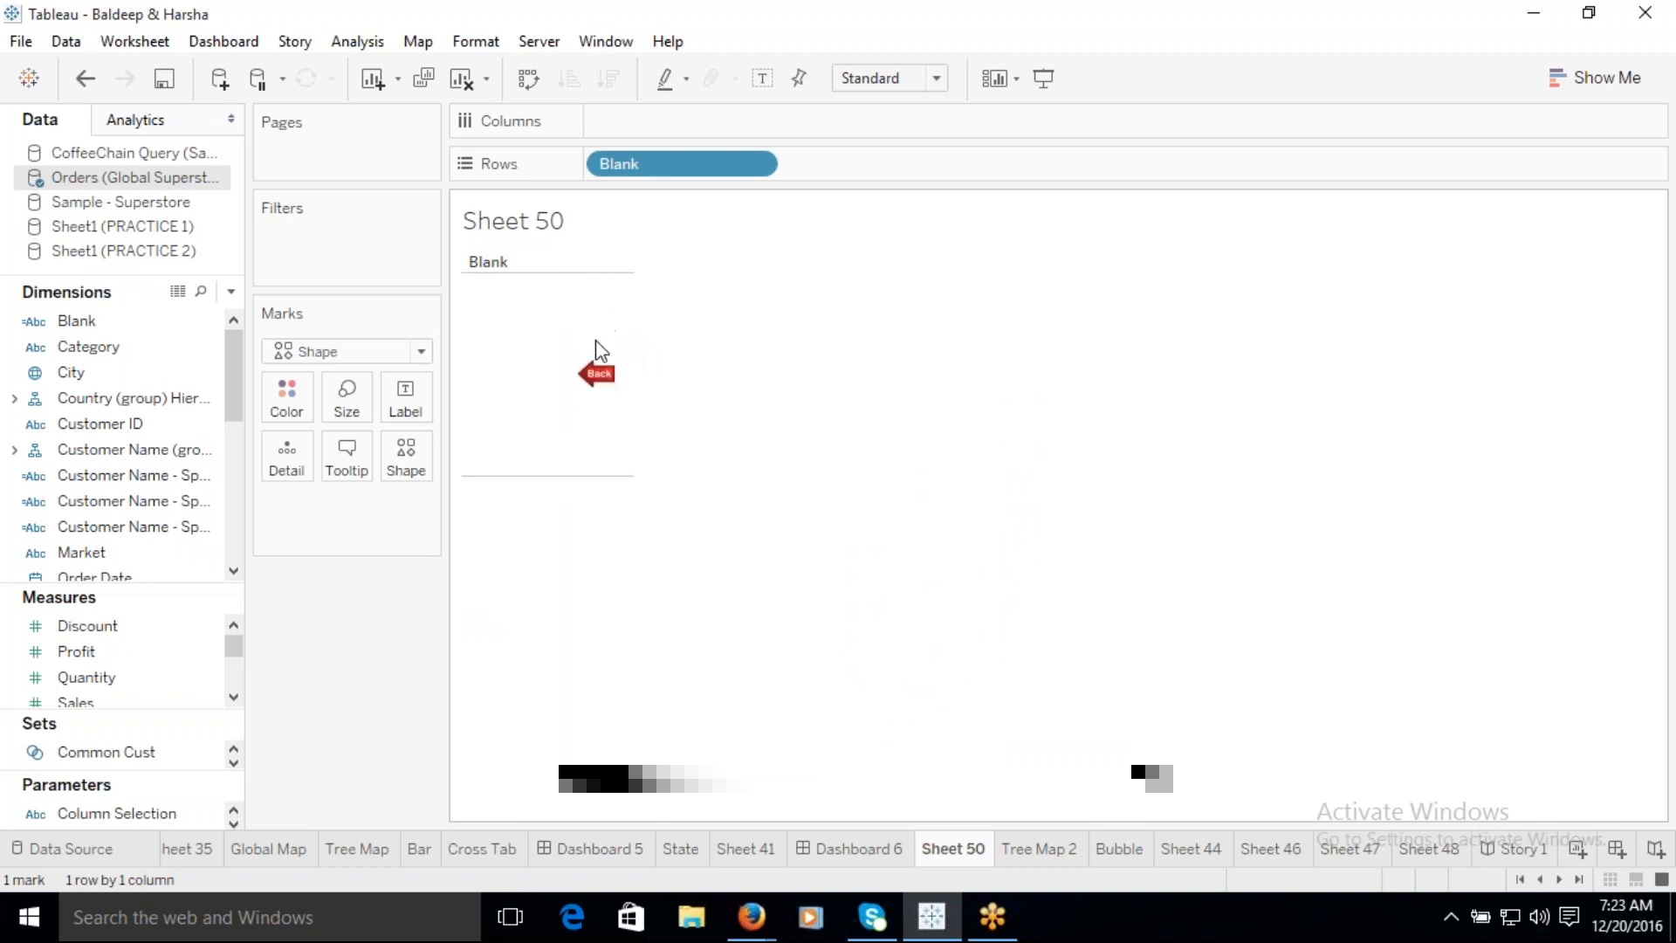
pyautogui.click(346, 400)
pyautogui.moveTo(393, 456); pyautogui.dragTo(434, 464)
pyautogui.click(627, 403)
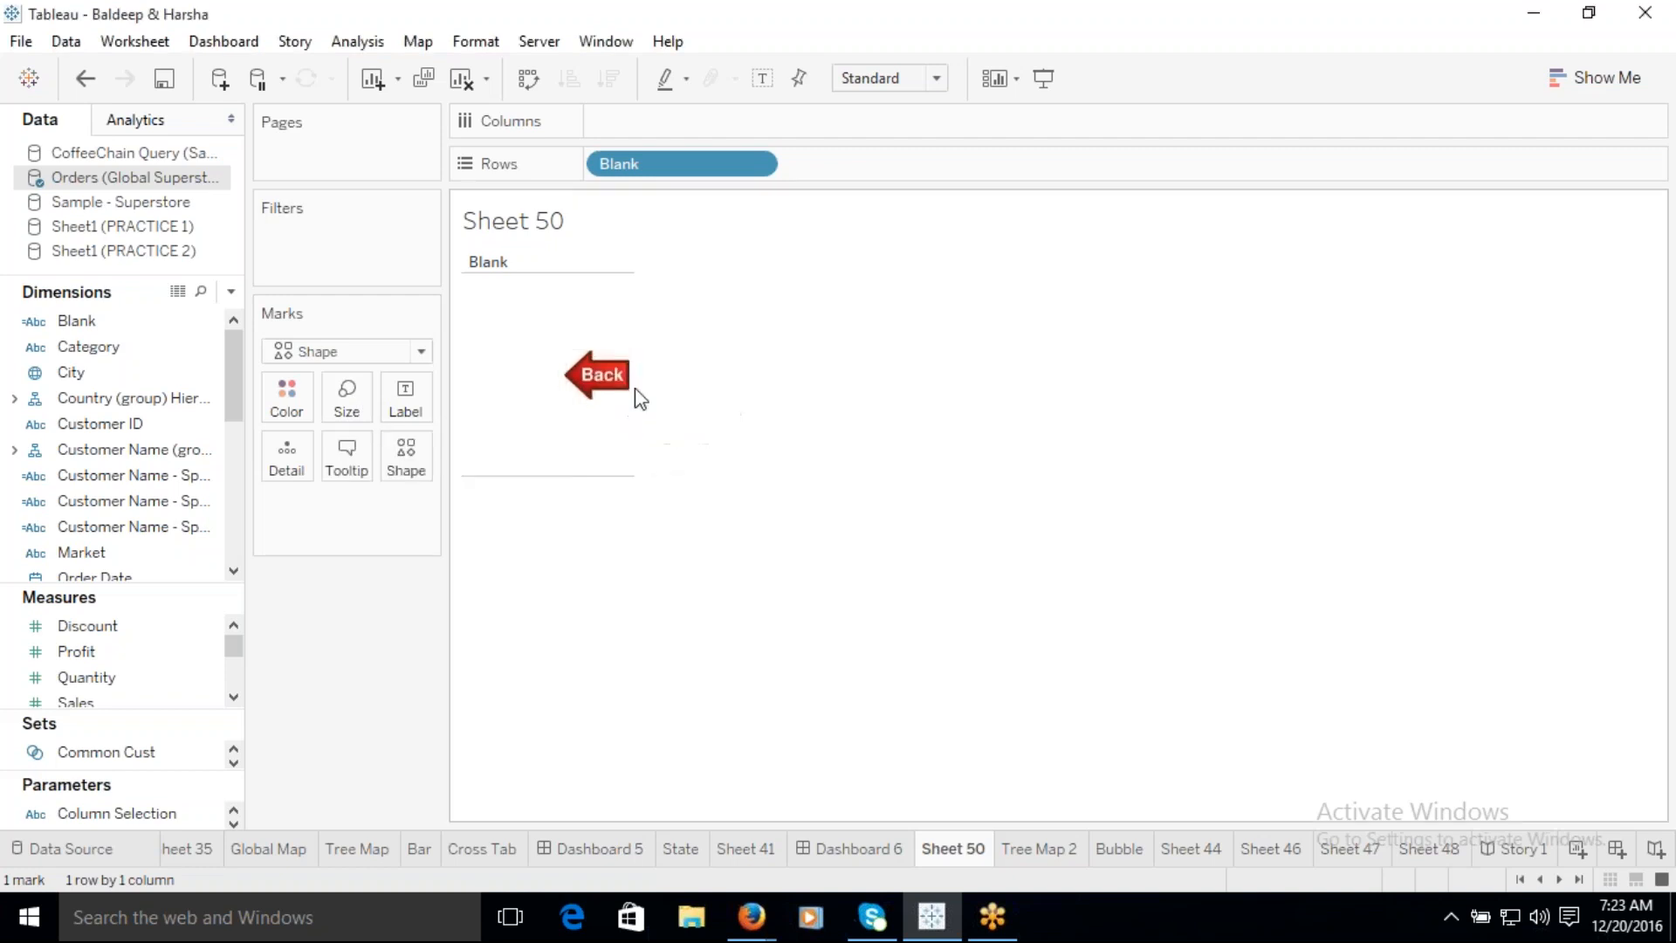
# Step: Widen the column holding the Back arrow and slightly reduce the mark size to fit the cell
pyautogui.click(625, 390)
pyautogui.moveTo(635, 388); pyautogui.dragTo(733, 398)
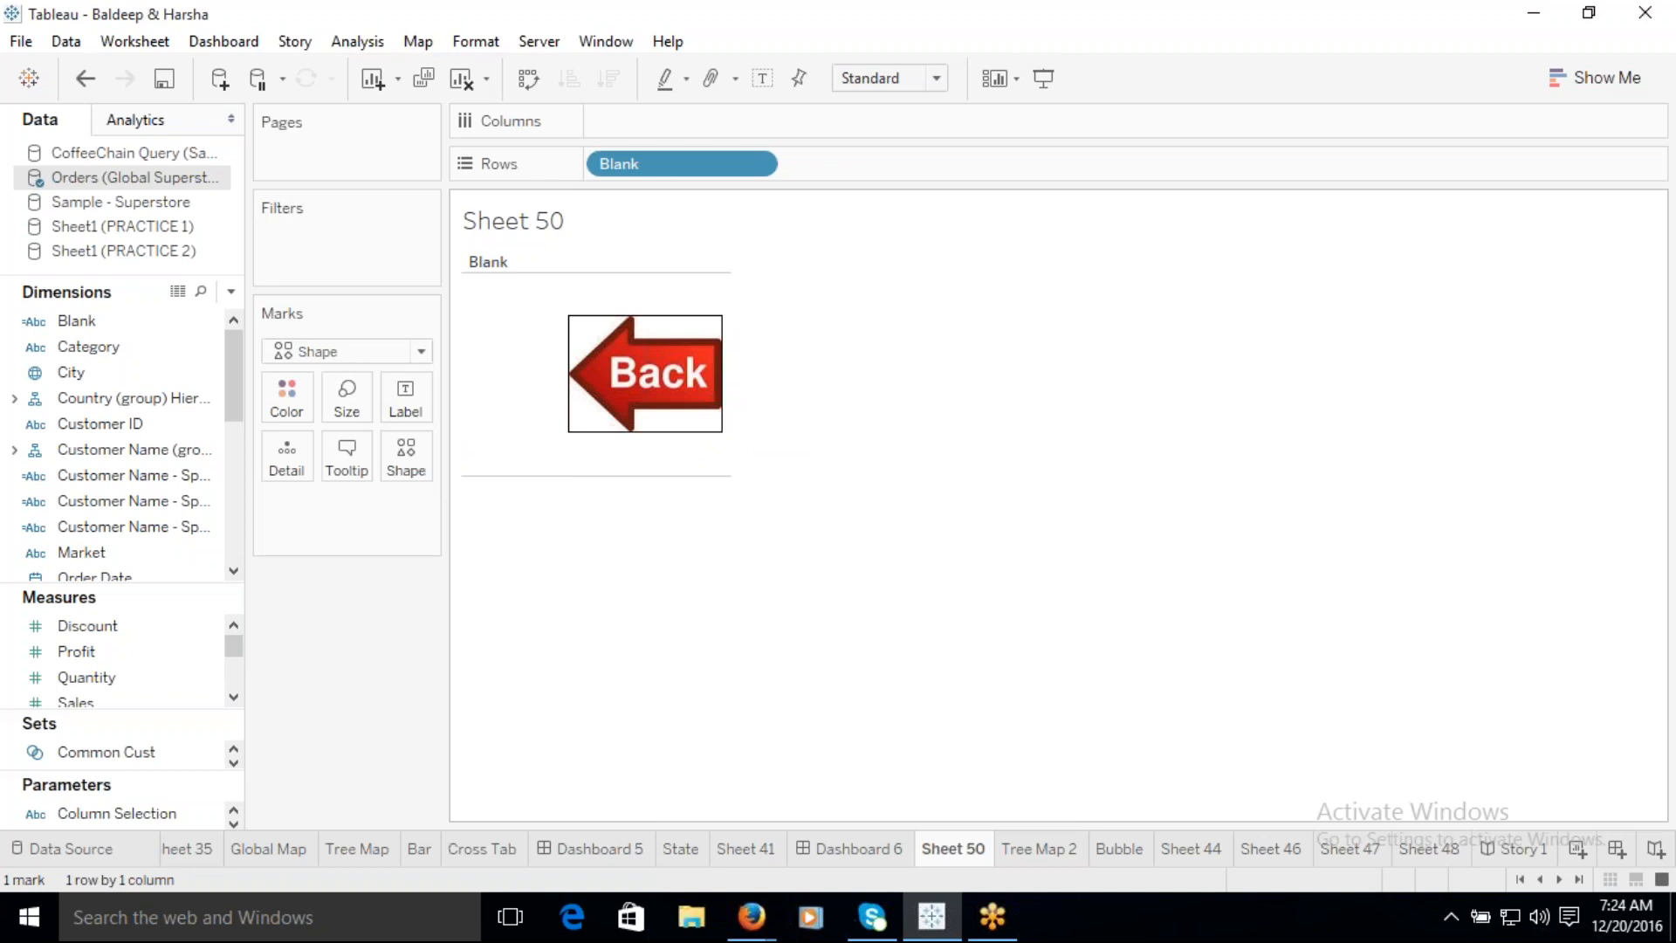
pyautogui.moveTo(733, 406); pyautogui.dragTo(907, 408)
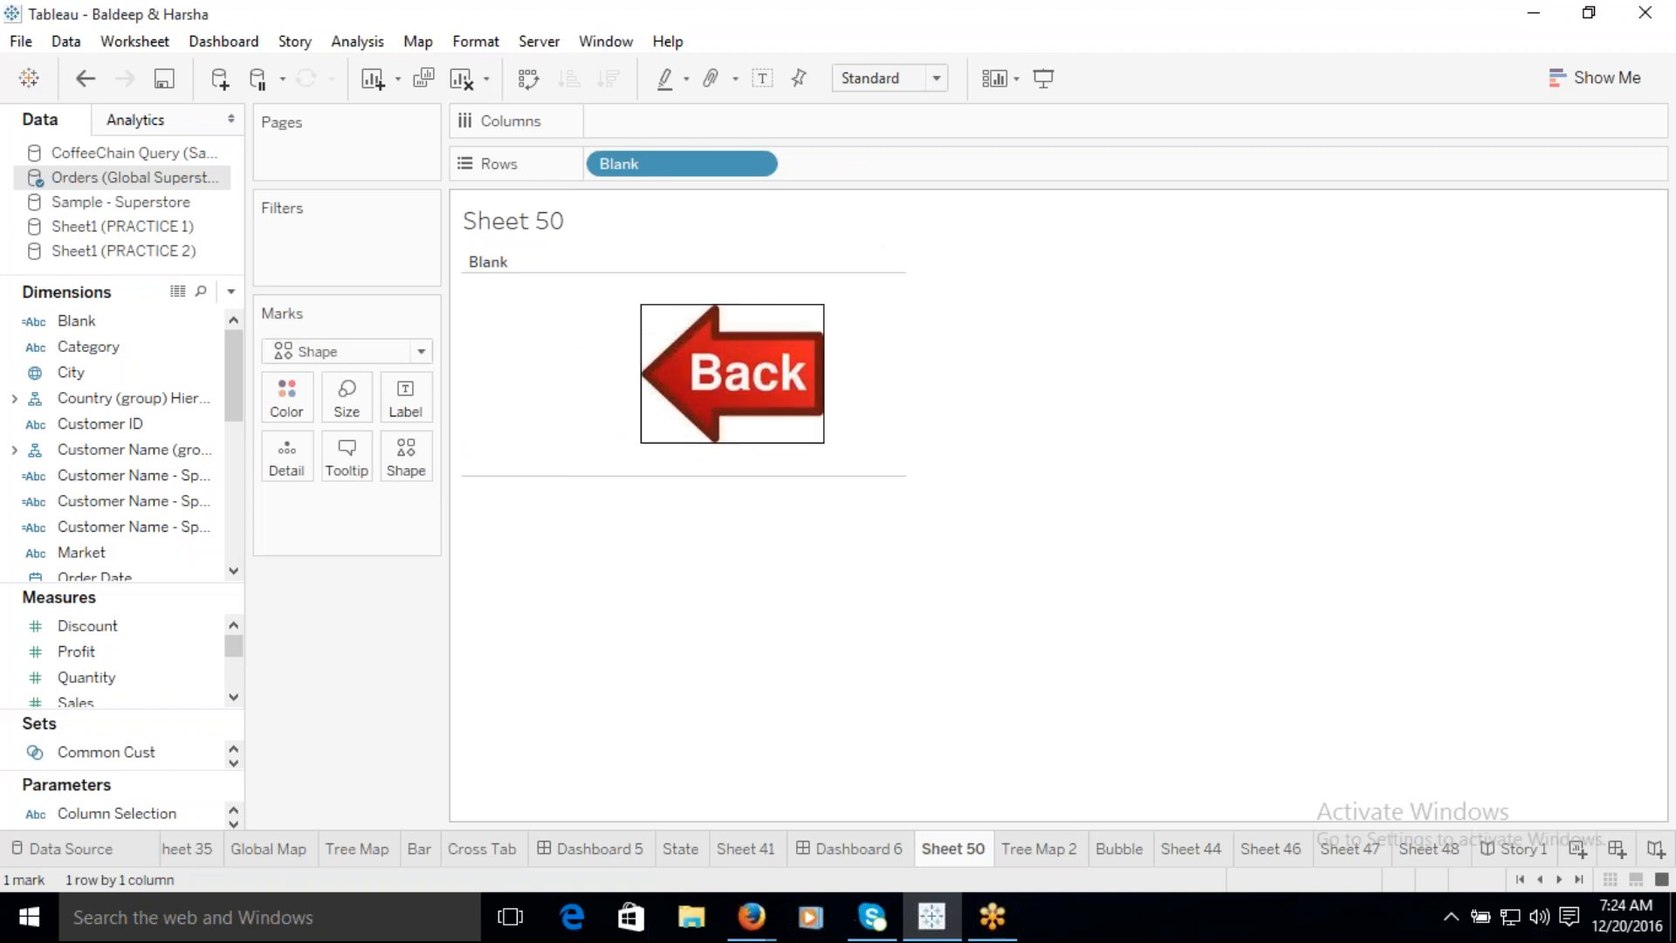
pyautogui.click(346, 398)
pyautogui.moveTo(430, 467); pyautogui.dragTo(422, 471)
pyautogui.click(819, 555)
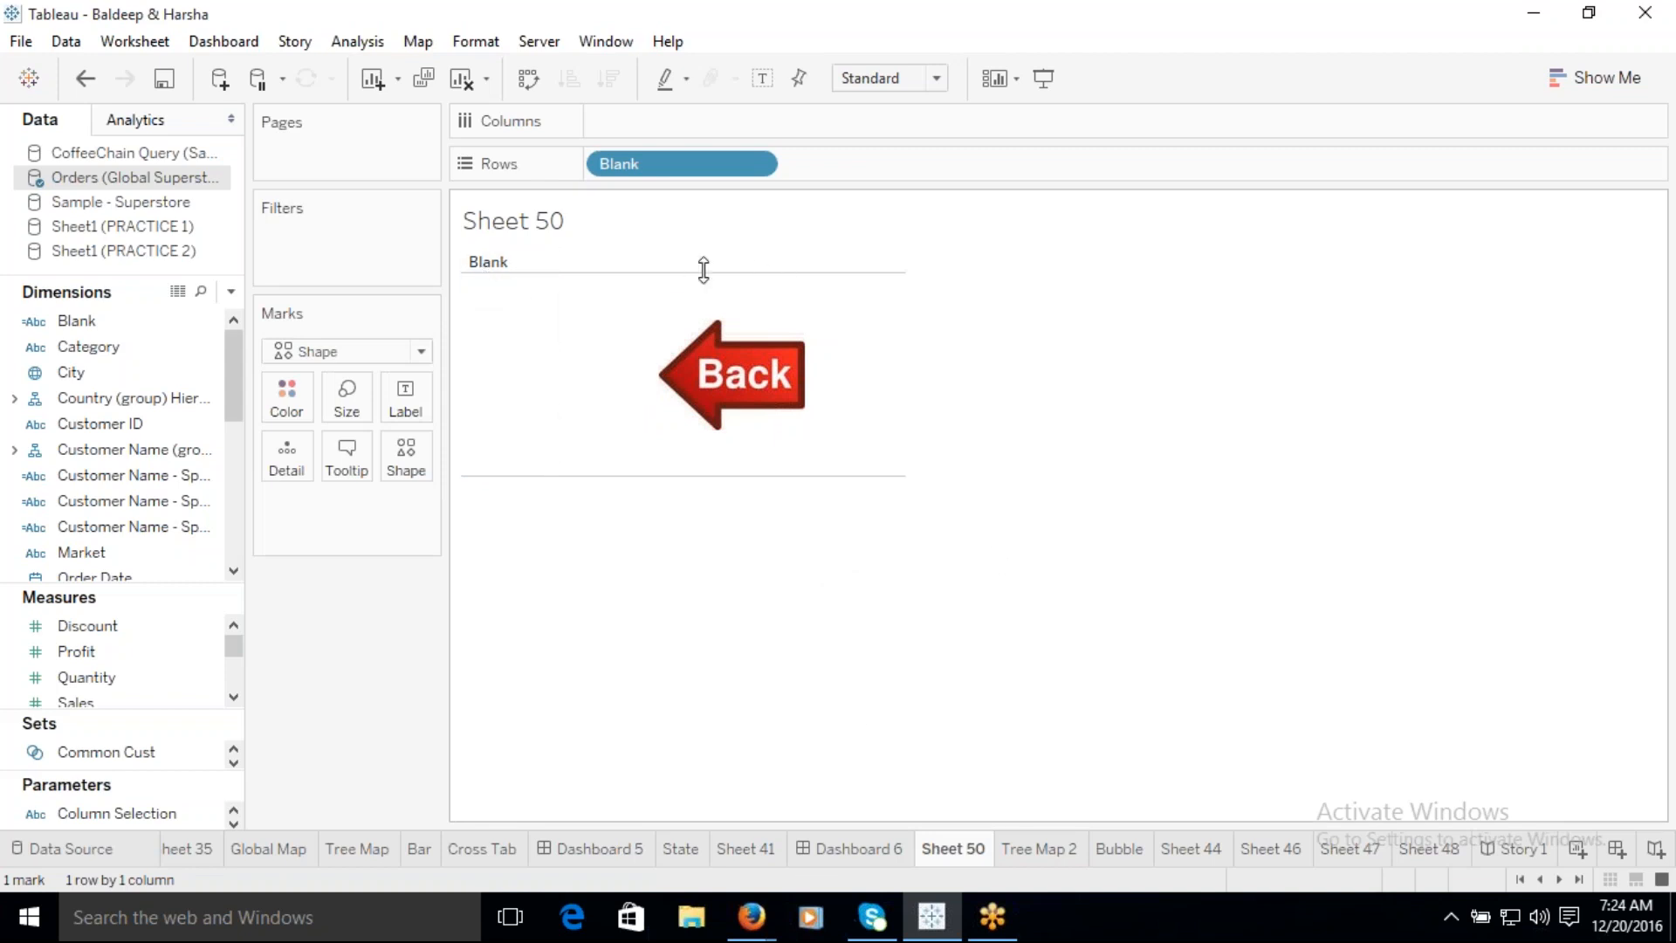
# Step: Hide the Blank row header in the view
pyautogui.click(505, 330)
pyautogui.rightClick(504, 327)
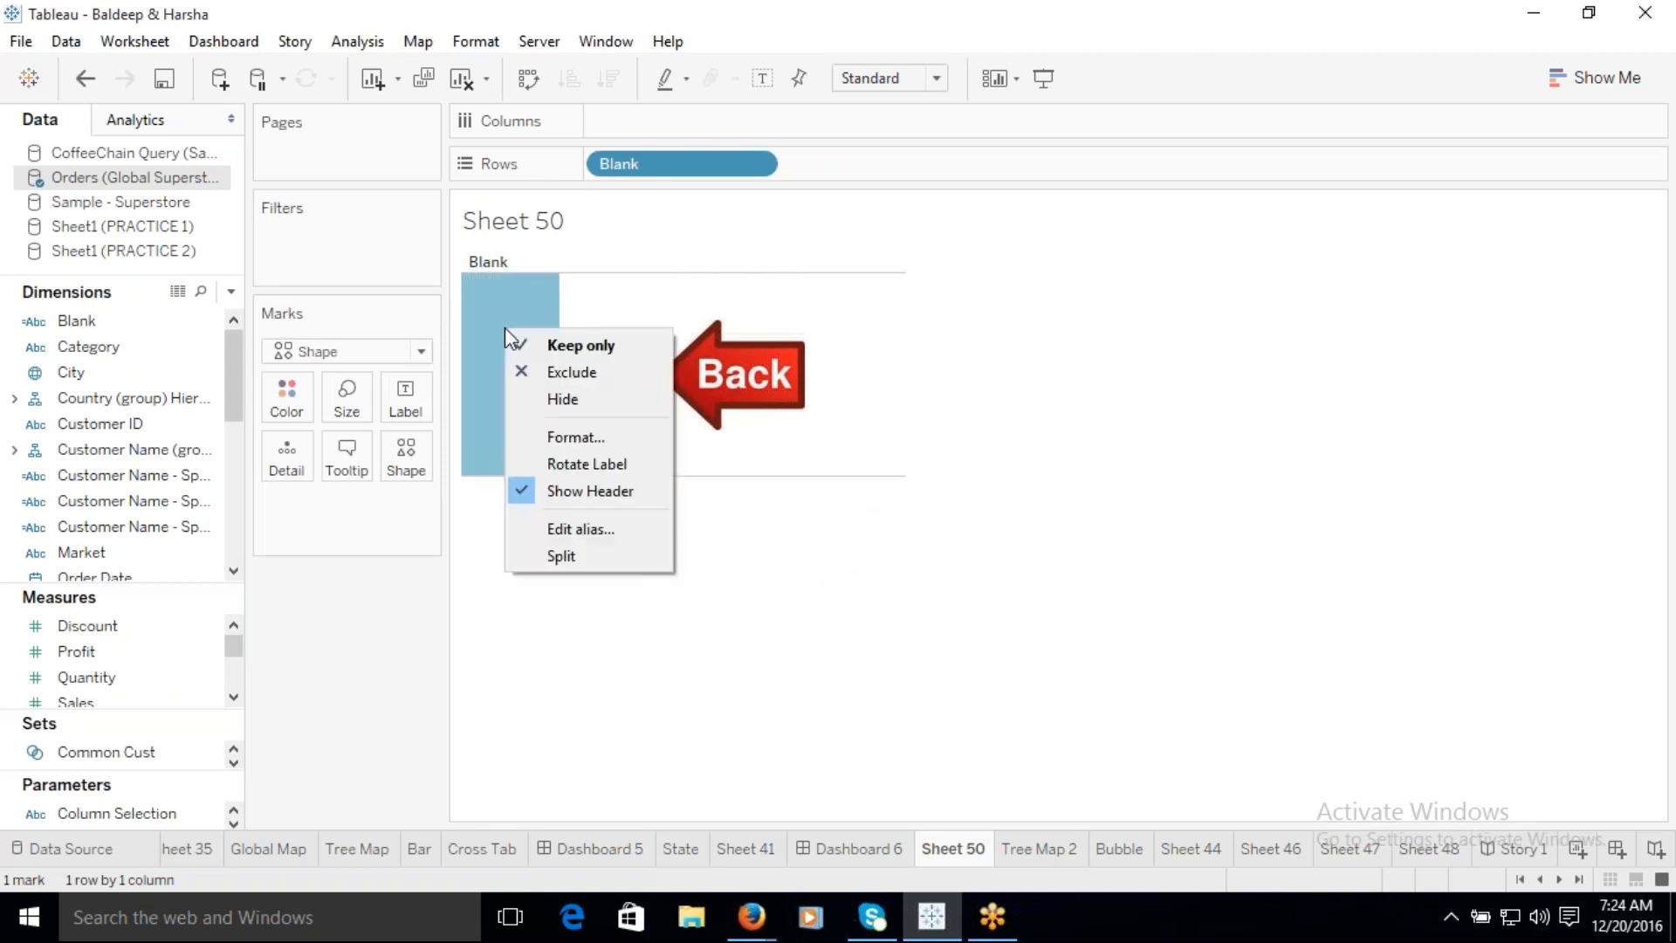
pyautogui.click(560, 492)
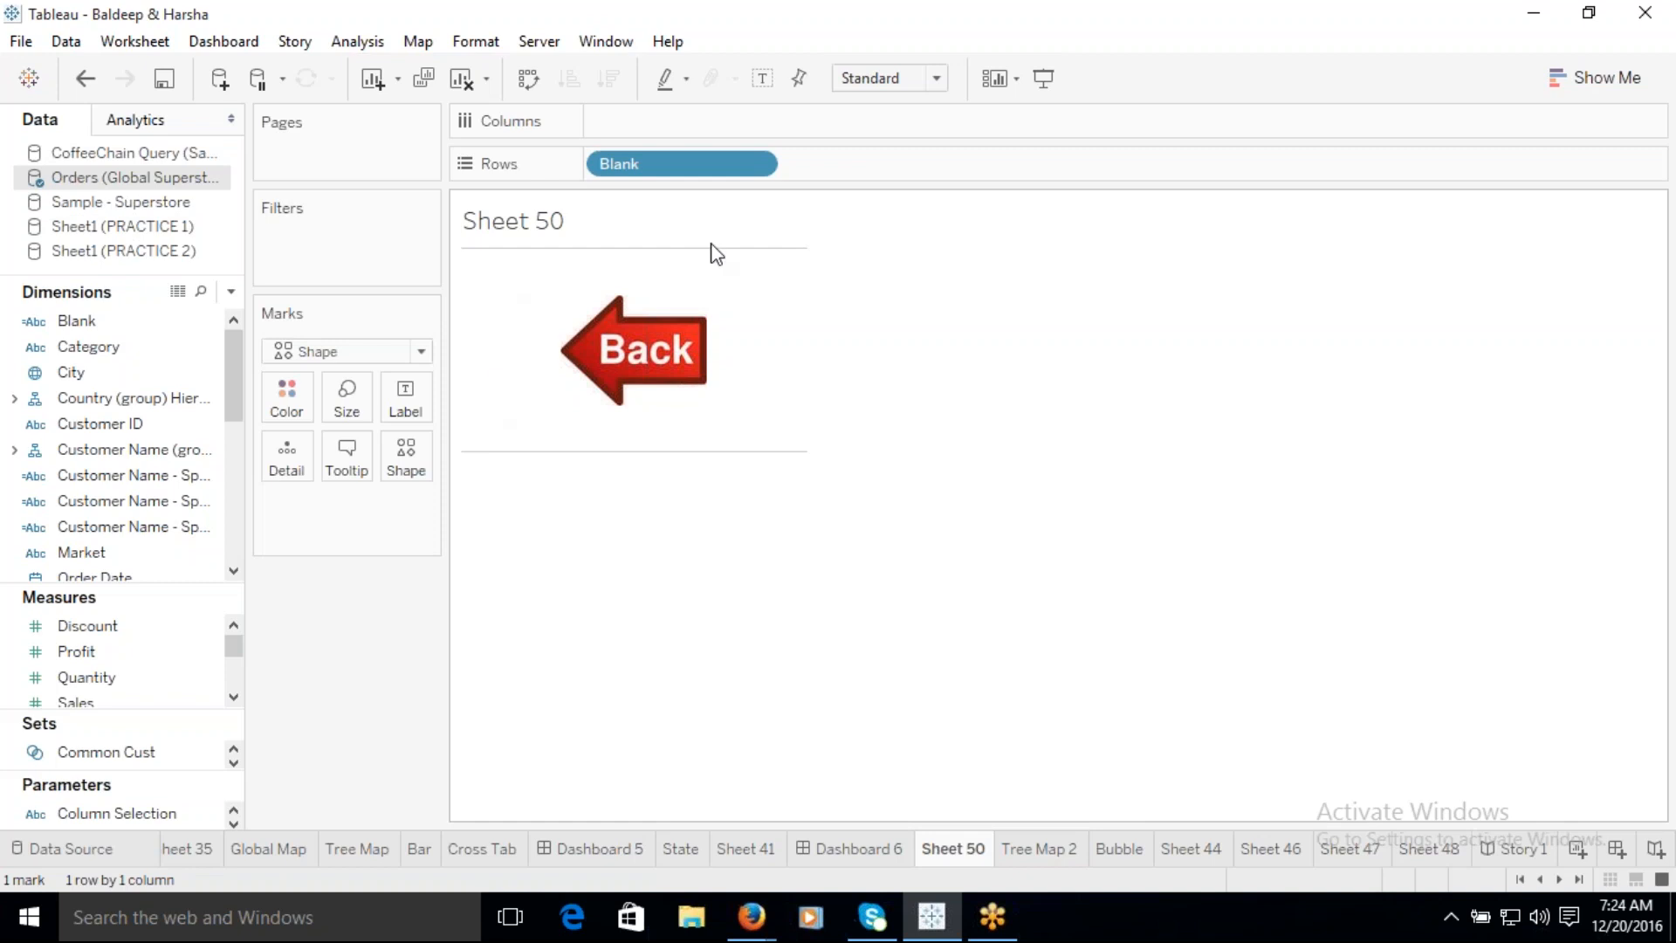
# Step: Format the sheet's borders, setting the Total pane and header and the Row Divider pane to None
pyautogui.rightClick(516, 289)
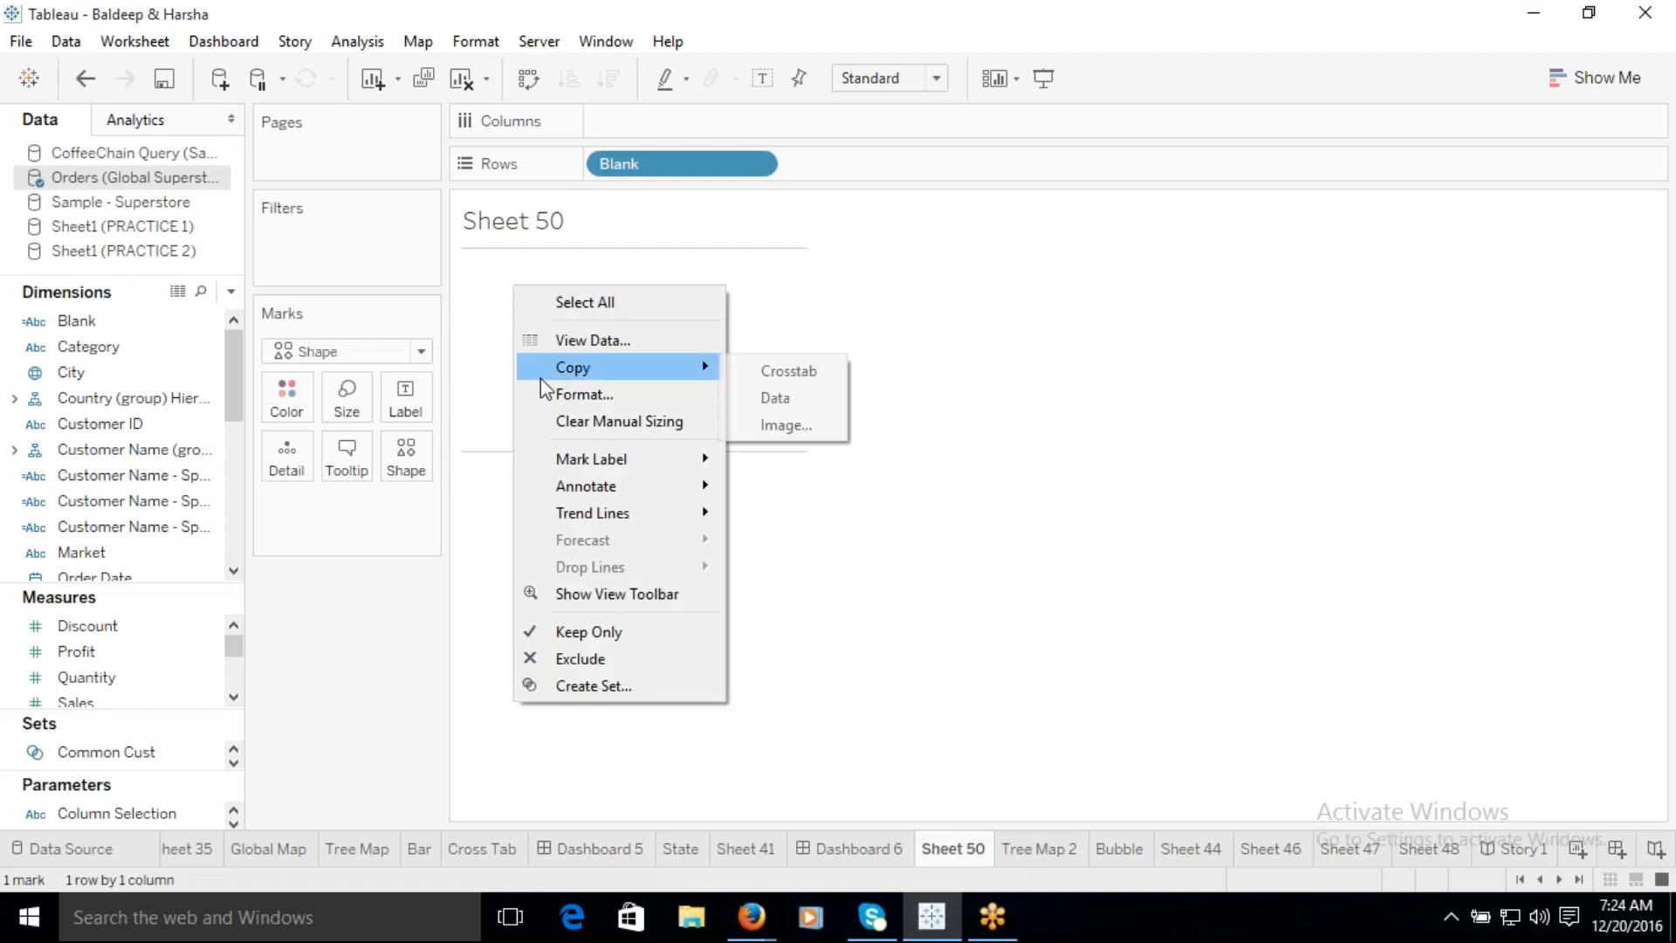
pyautogui.click(563, 394)
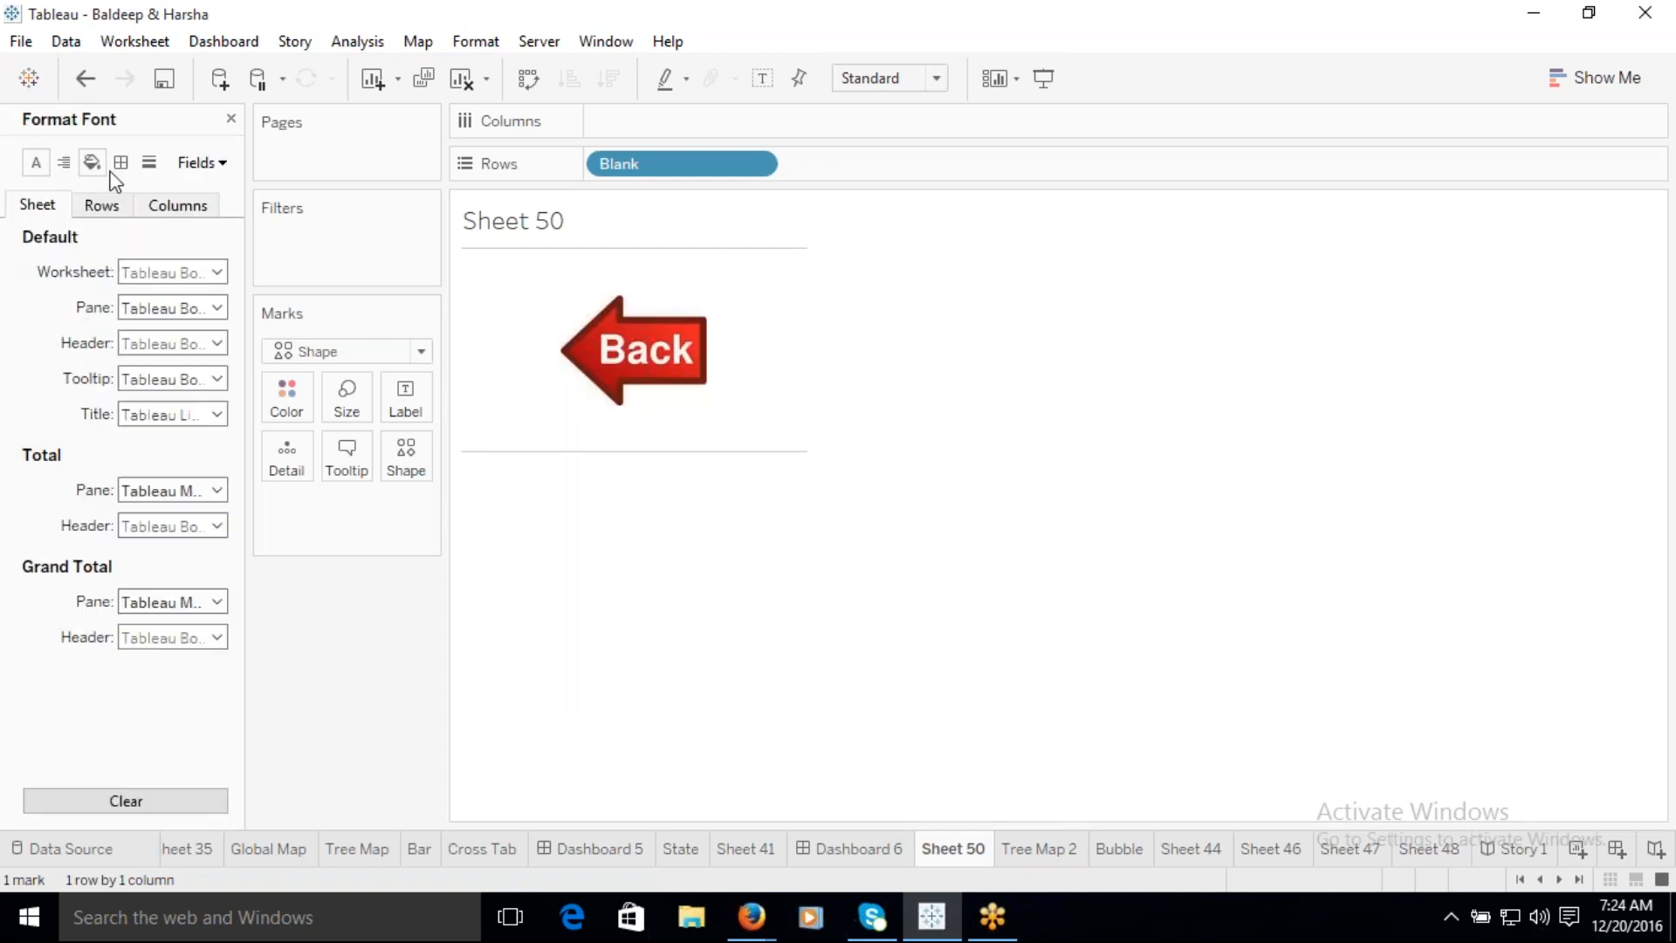
pyautogui.click(120, 162)
pyautogui.click(192, 418)
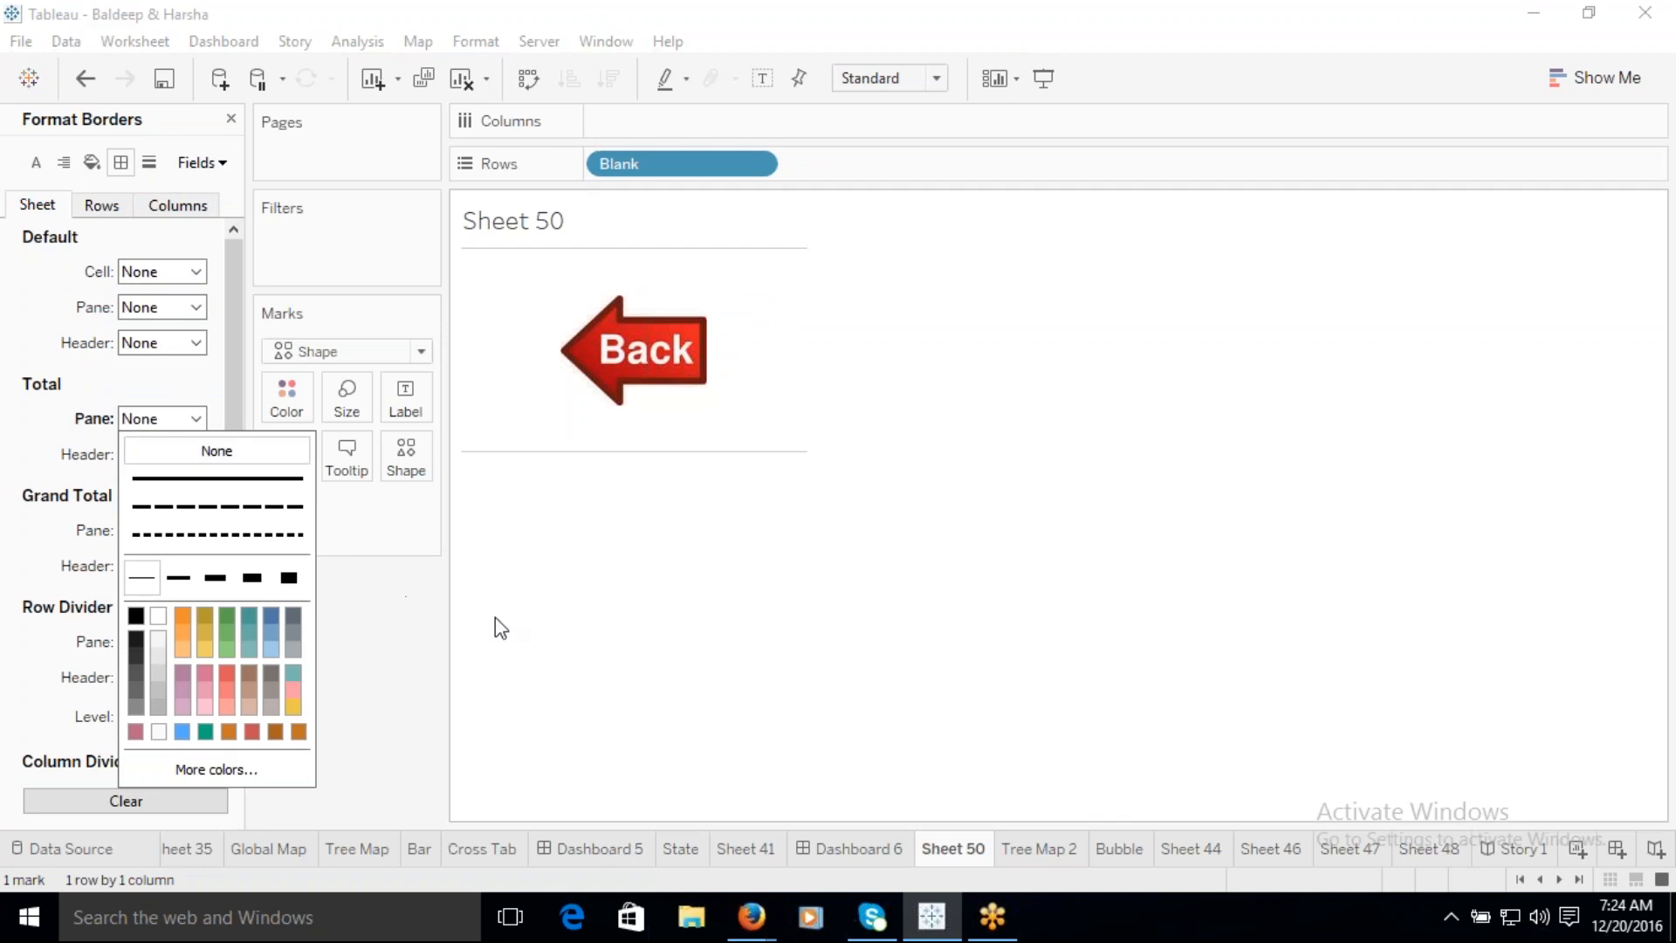
pyautogui.click(400, 659)
pyautogui.click(195, 455)
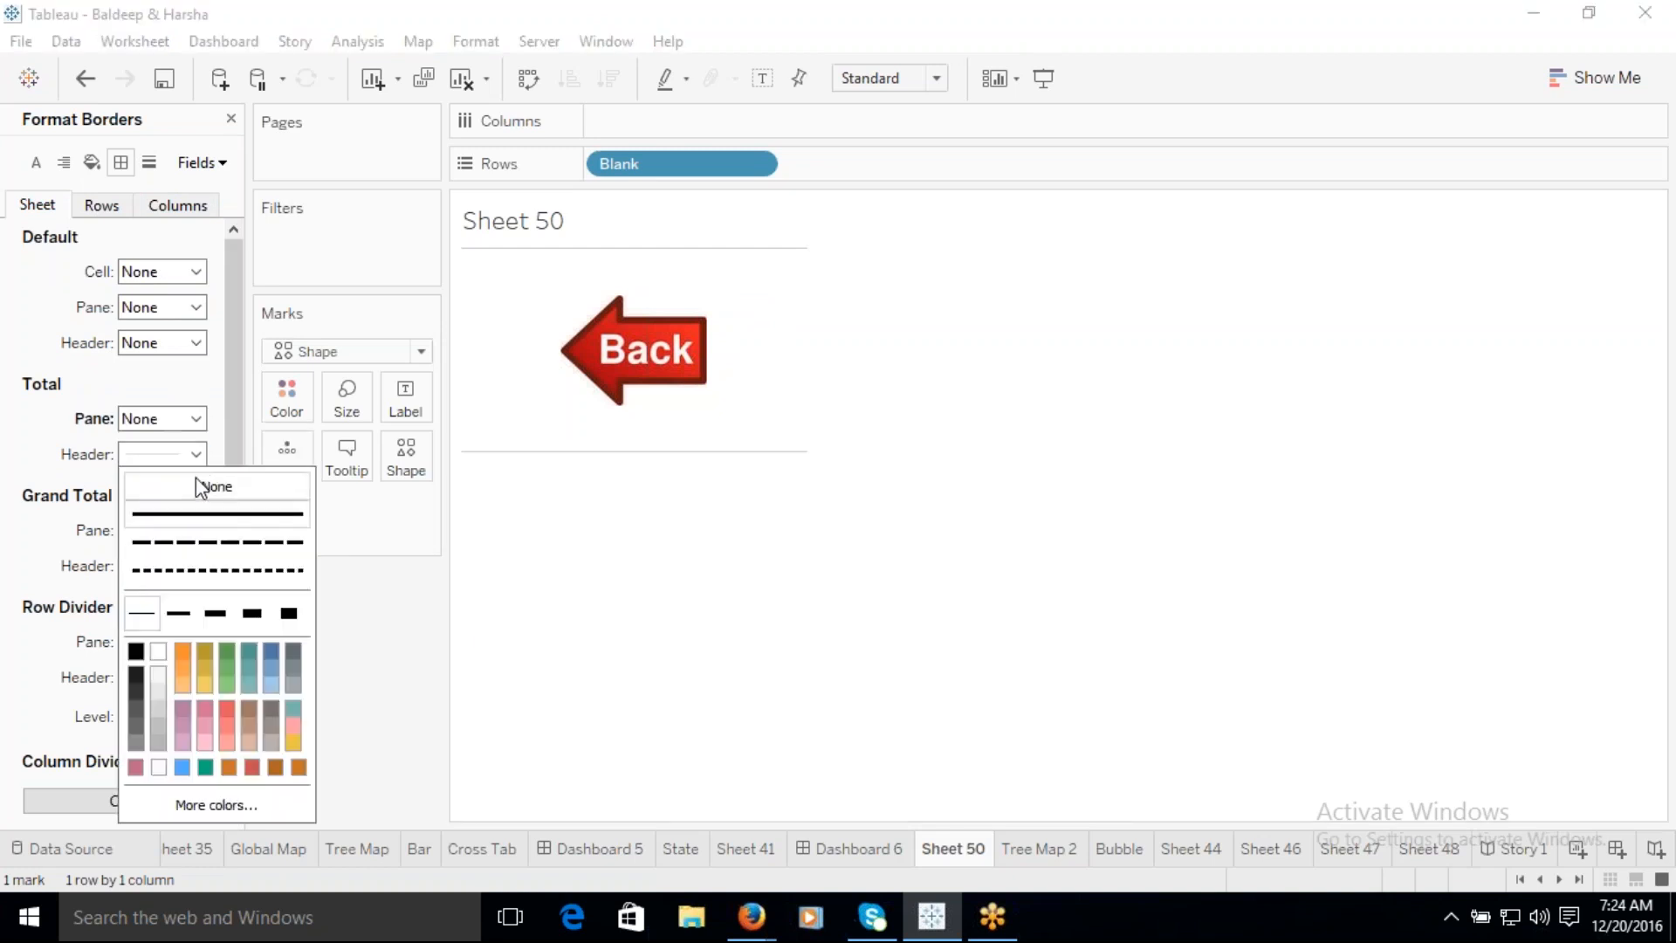
pyautogui.click(206, 486)
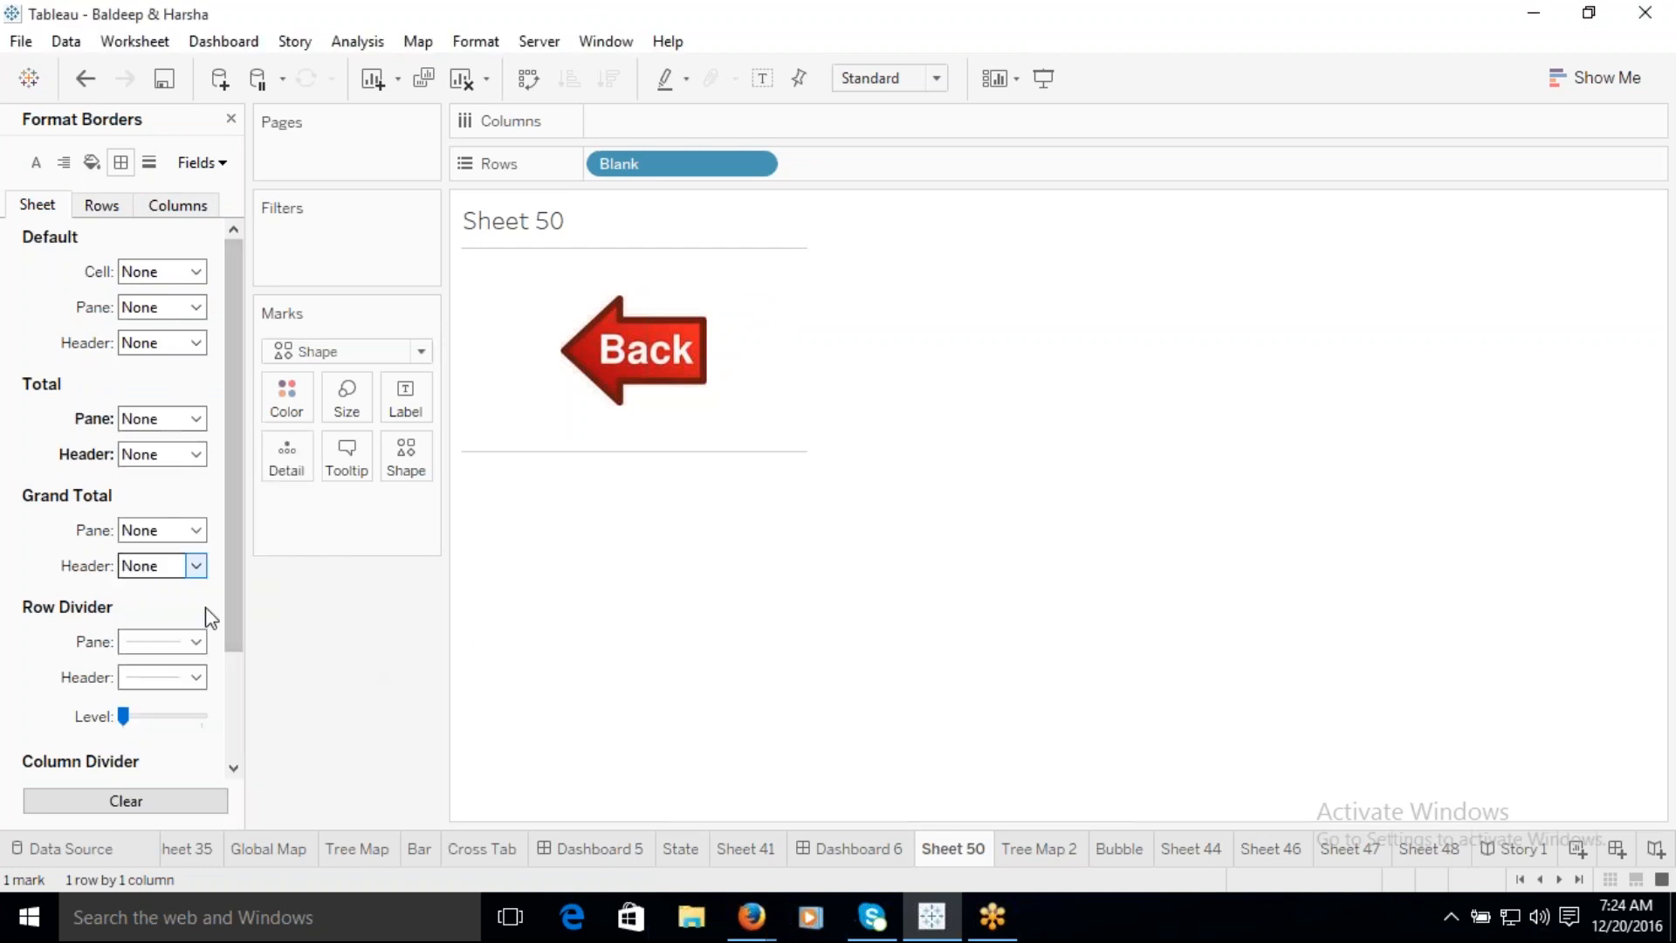
pyautogui.click(199, 642)
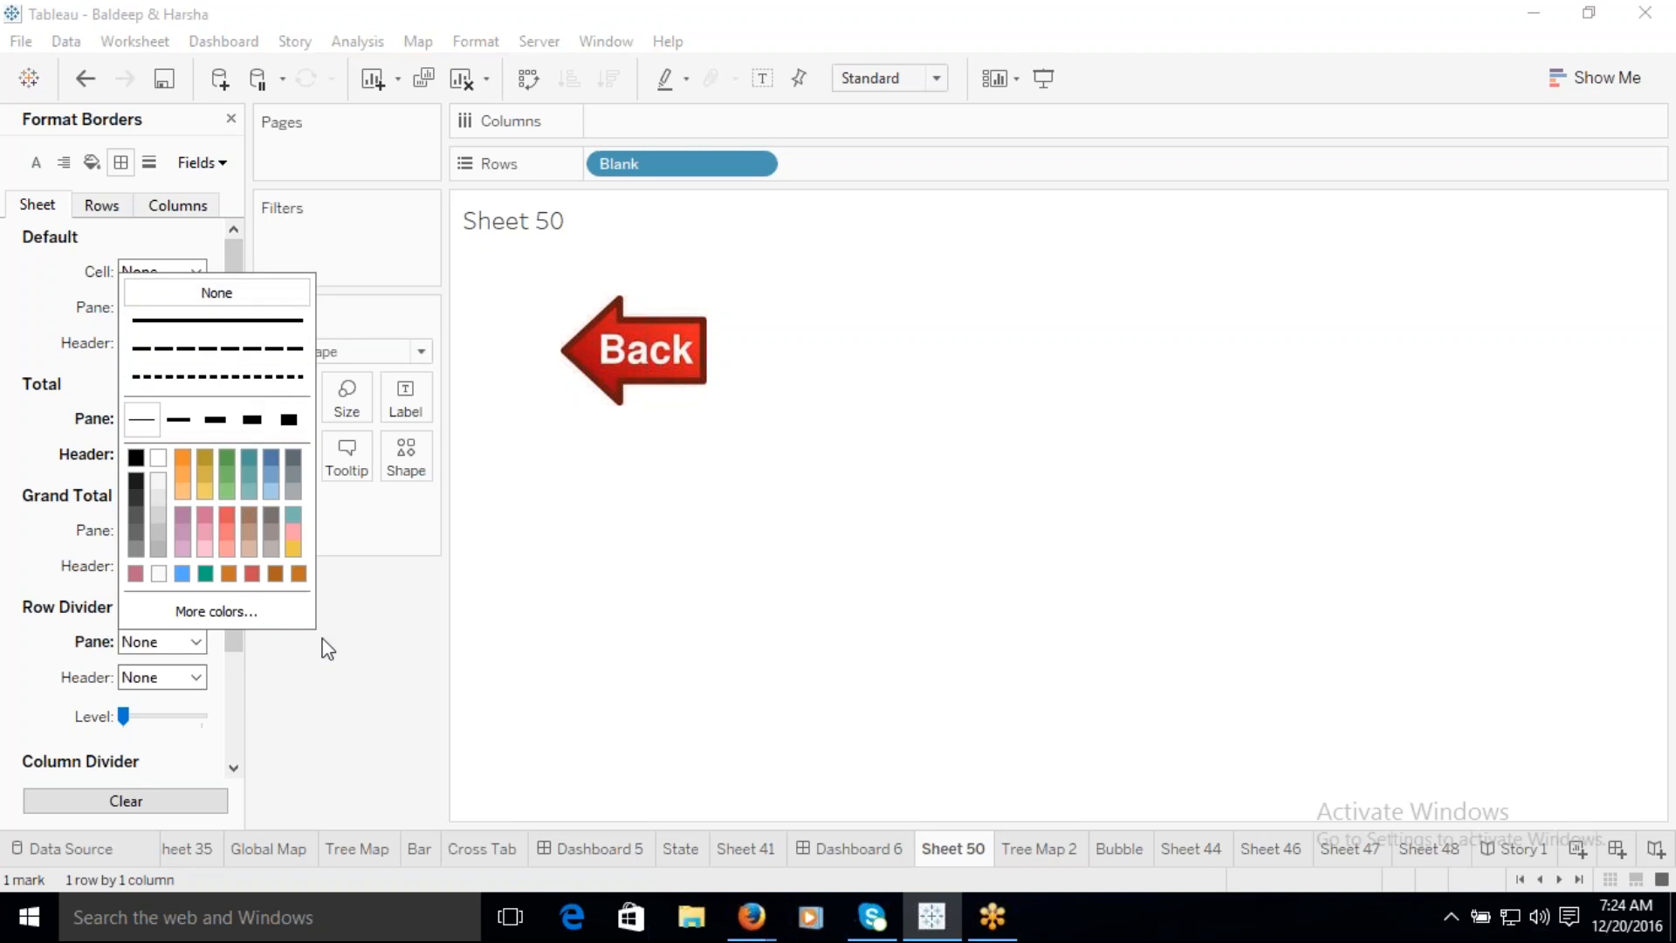
pyautogui.moveTo(232, 599); pyautogui.dragTo(233, 751)
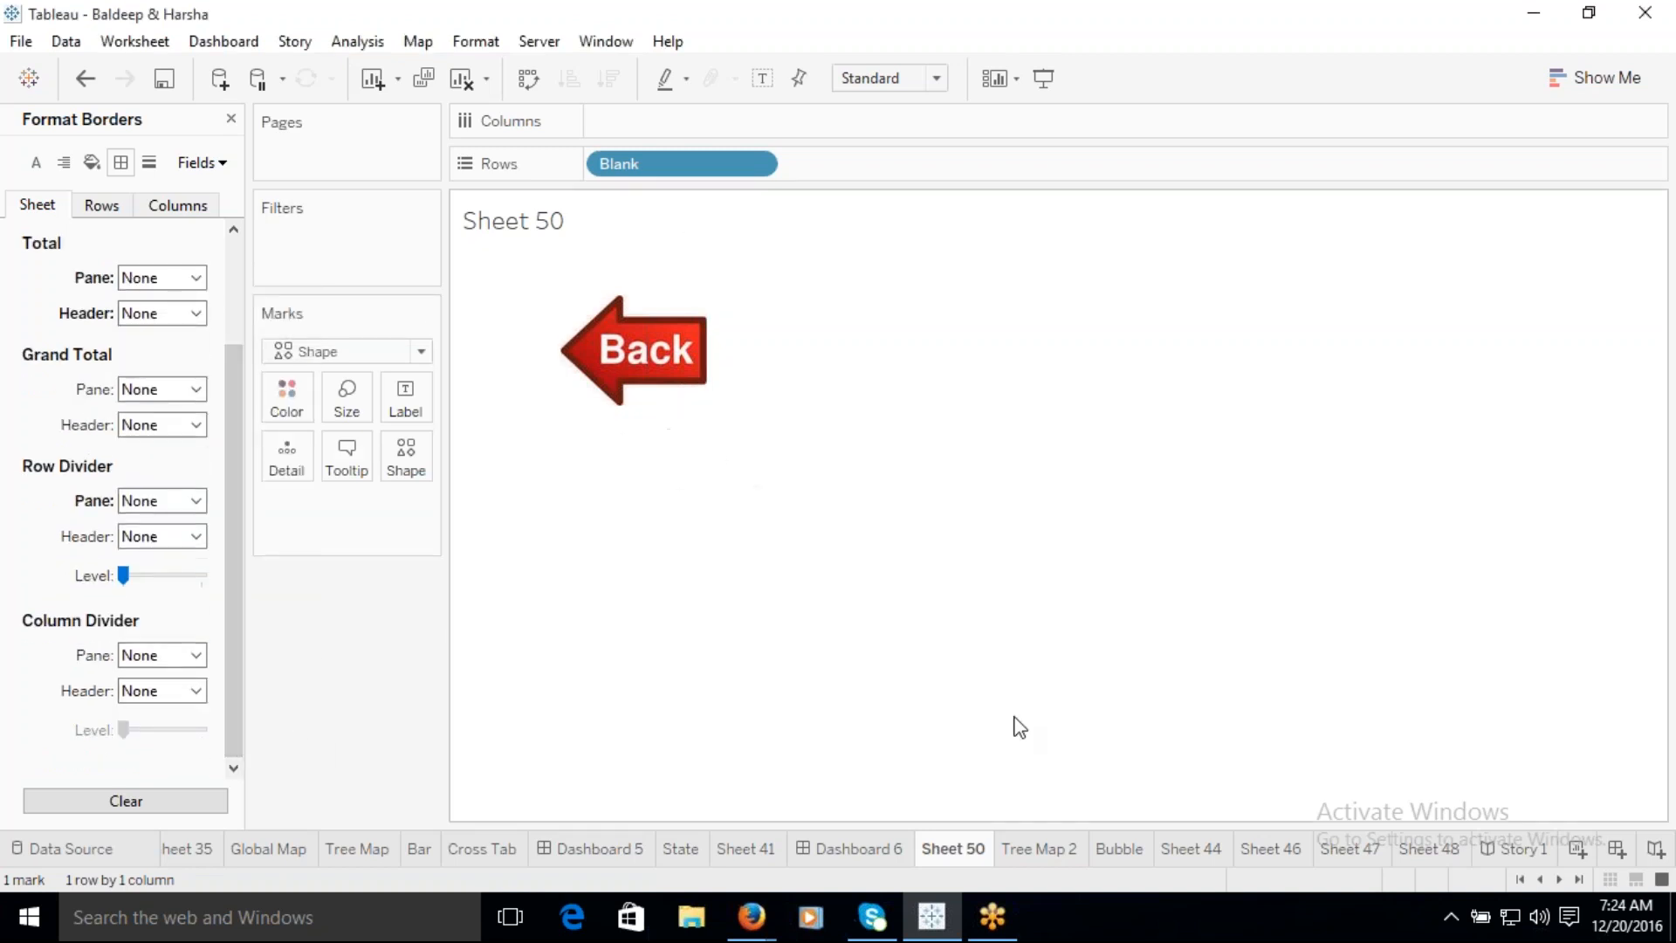
# Step: Hide the title of Sheet 50 and rename the worksheet "Back"
pyautogui.rightClick(543, 224)
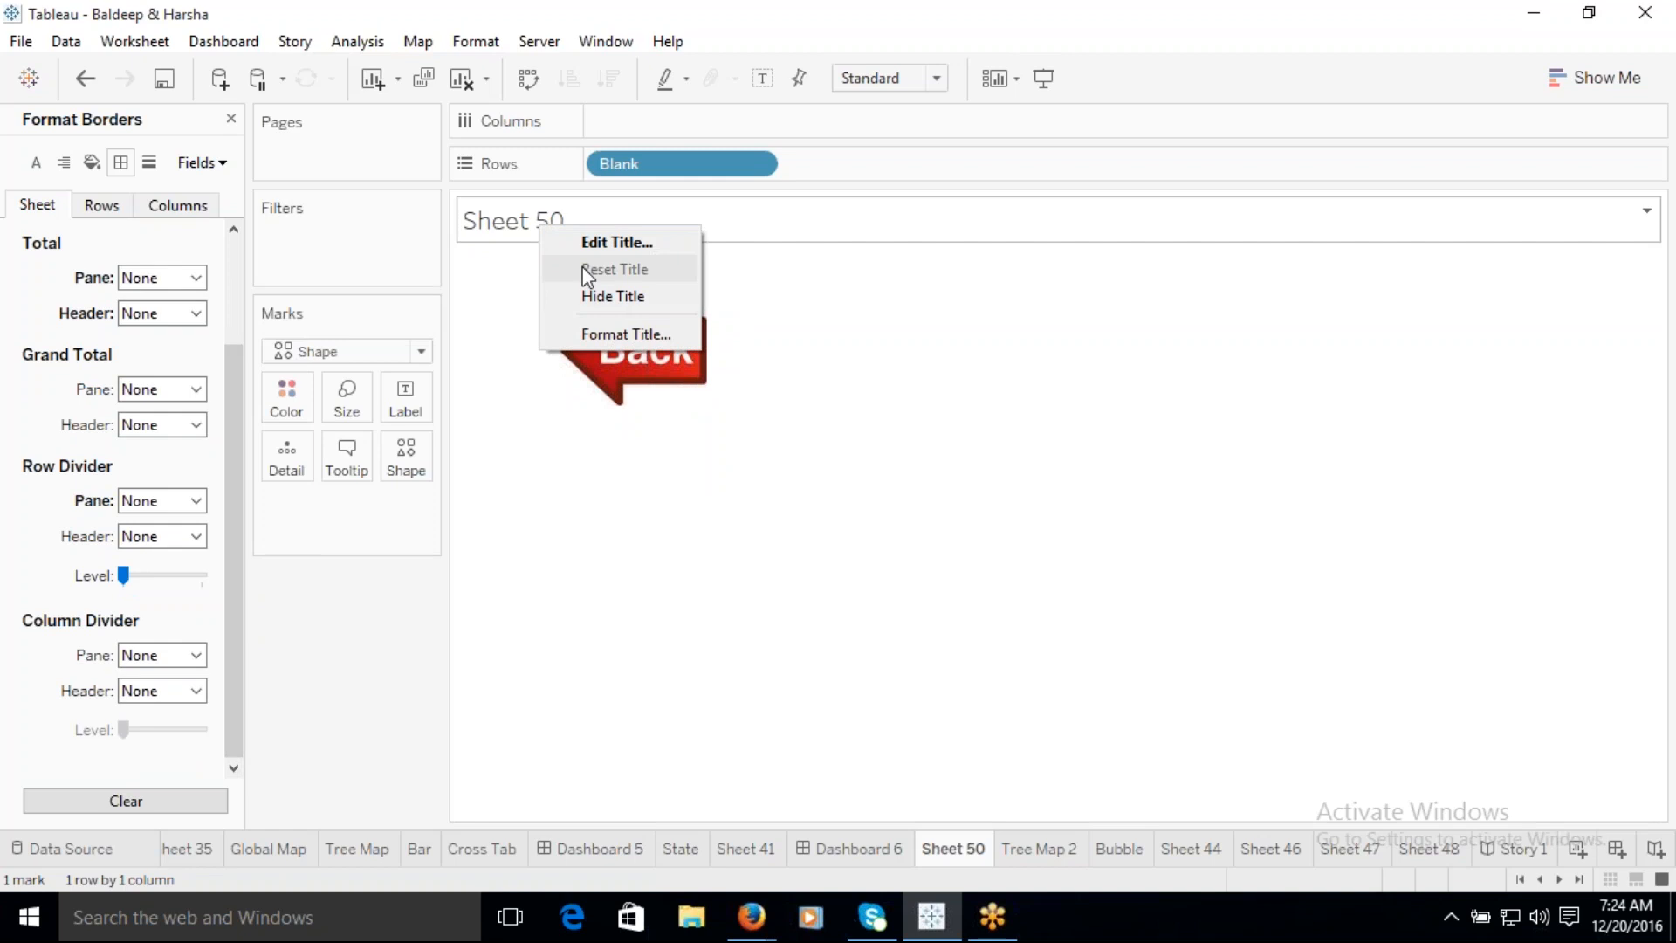
pyautogui.click(618, 301)
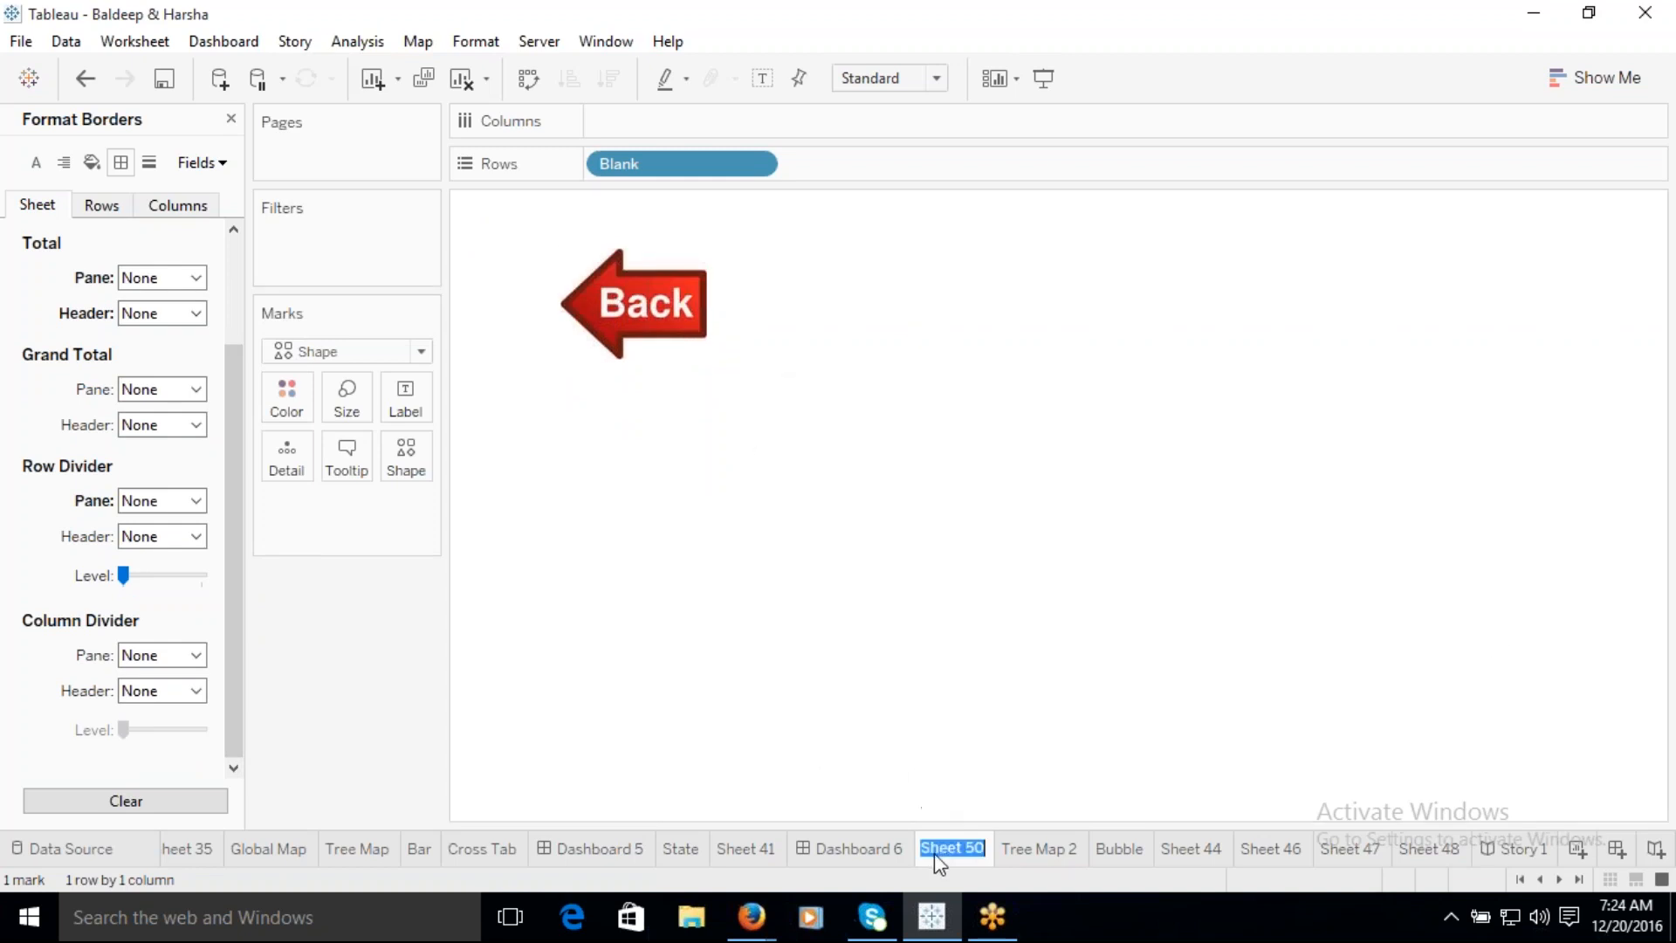
pyautogui.write('Back')
pyautogui.click(1024, 716)
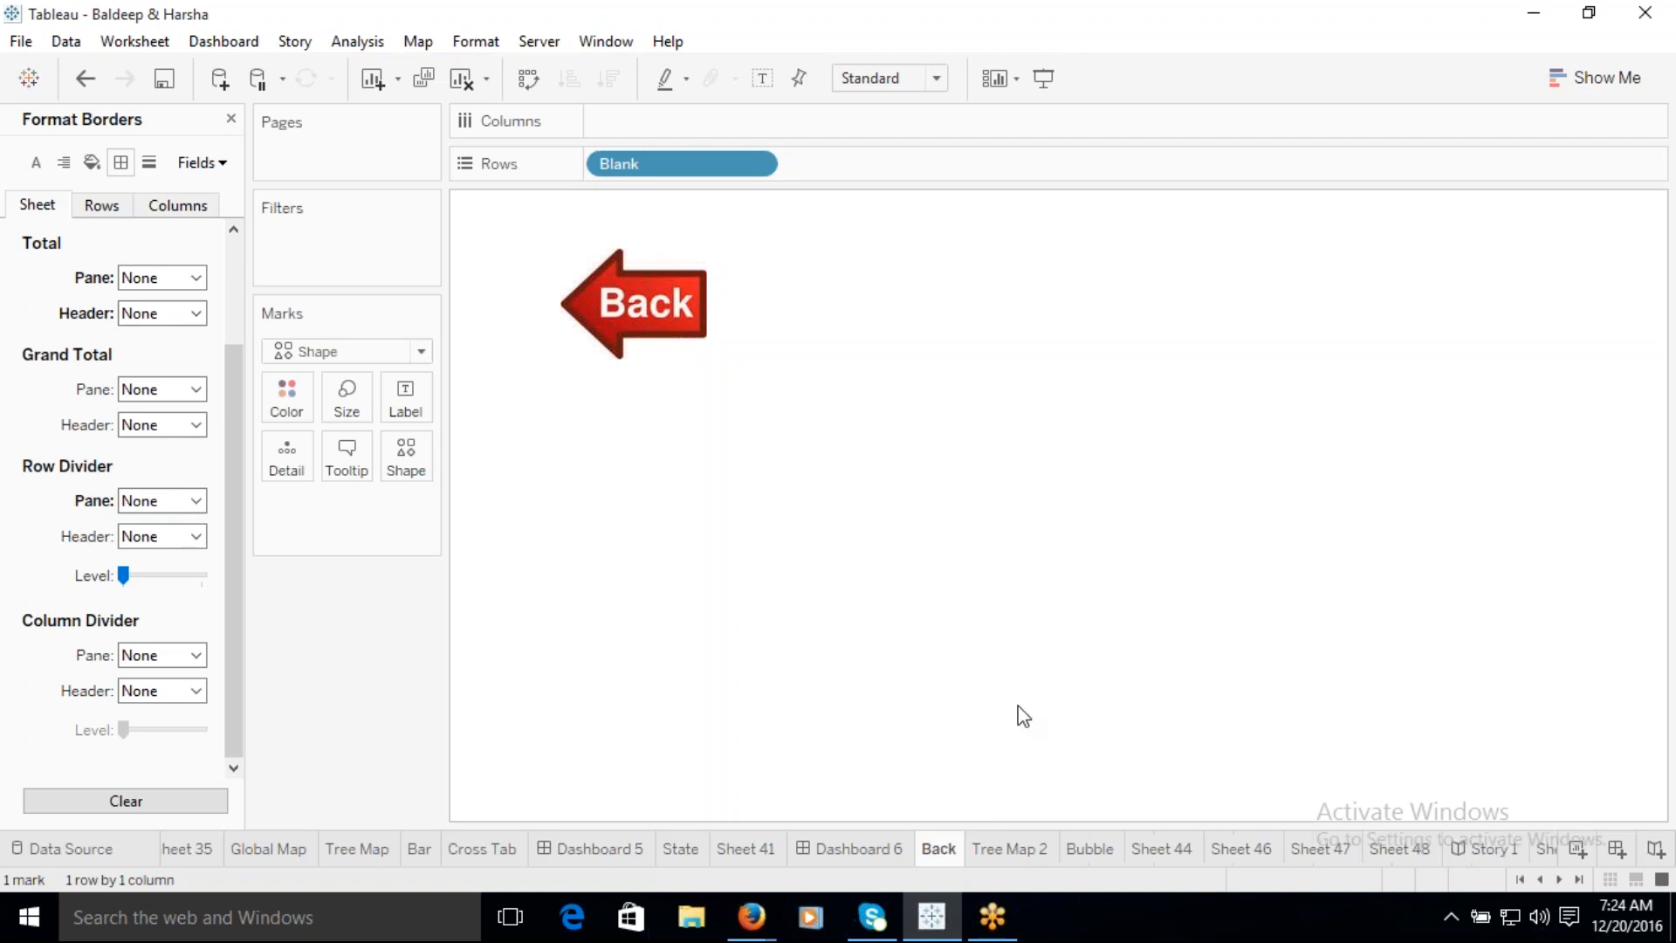
# Step: Switch to Dashboard 6, close the border formatting and show the dashboard title
pyautogui.click(873, 848)
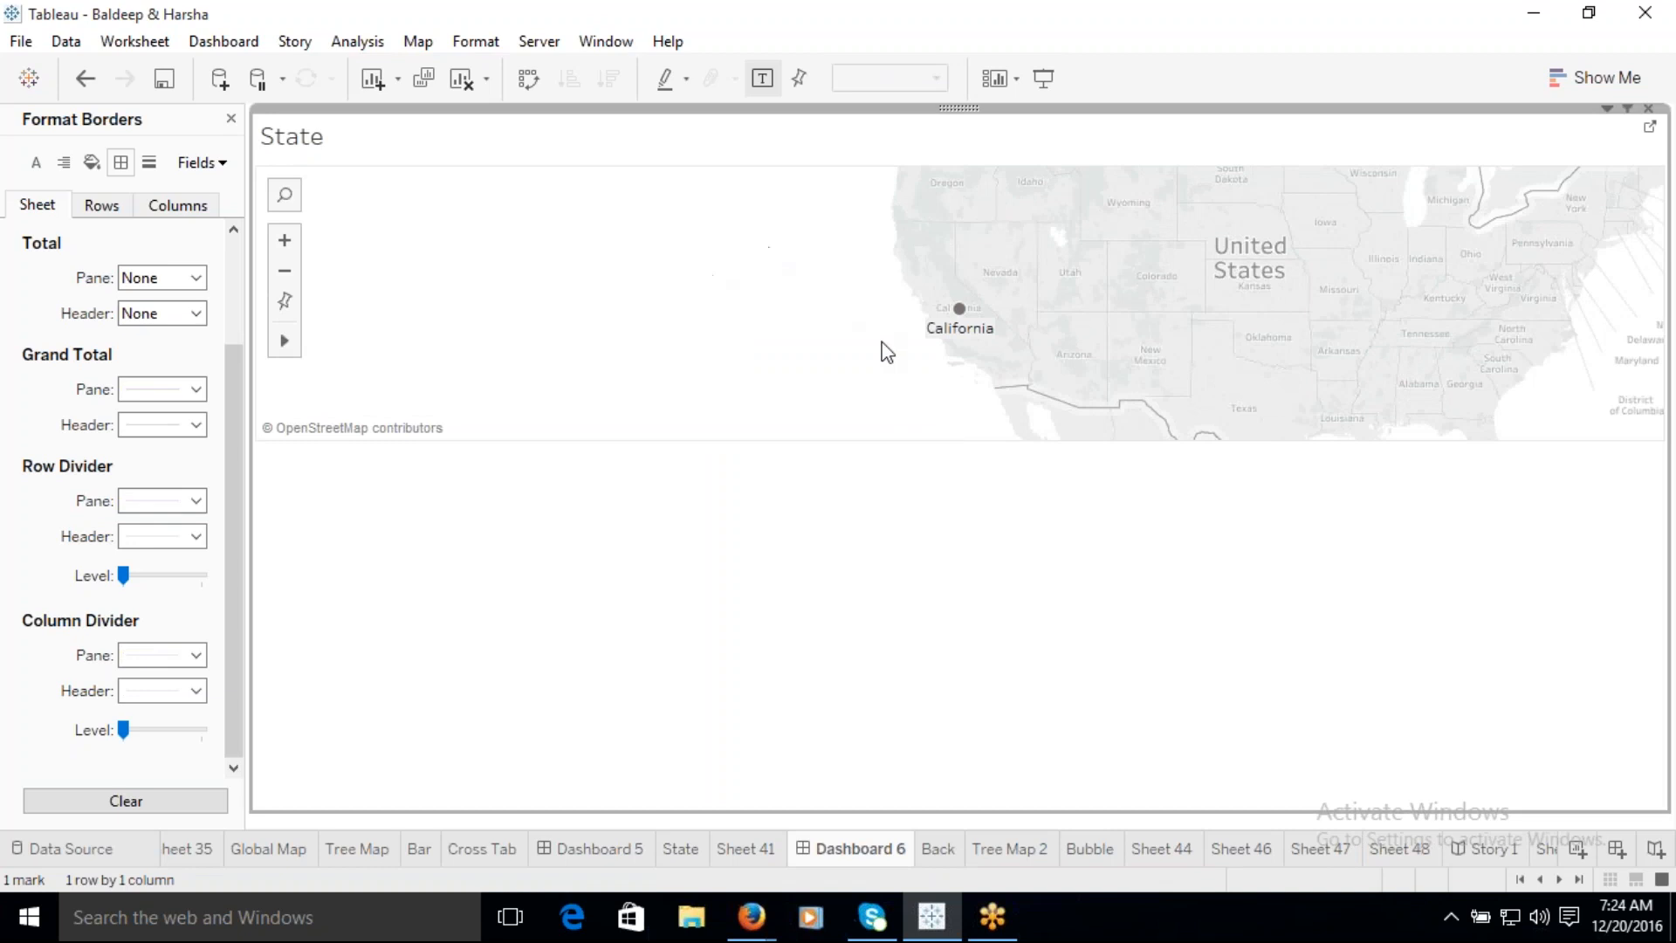
pyautogui.click(230, 118)
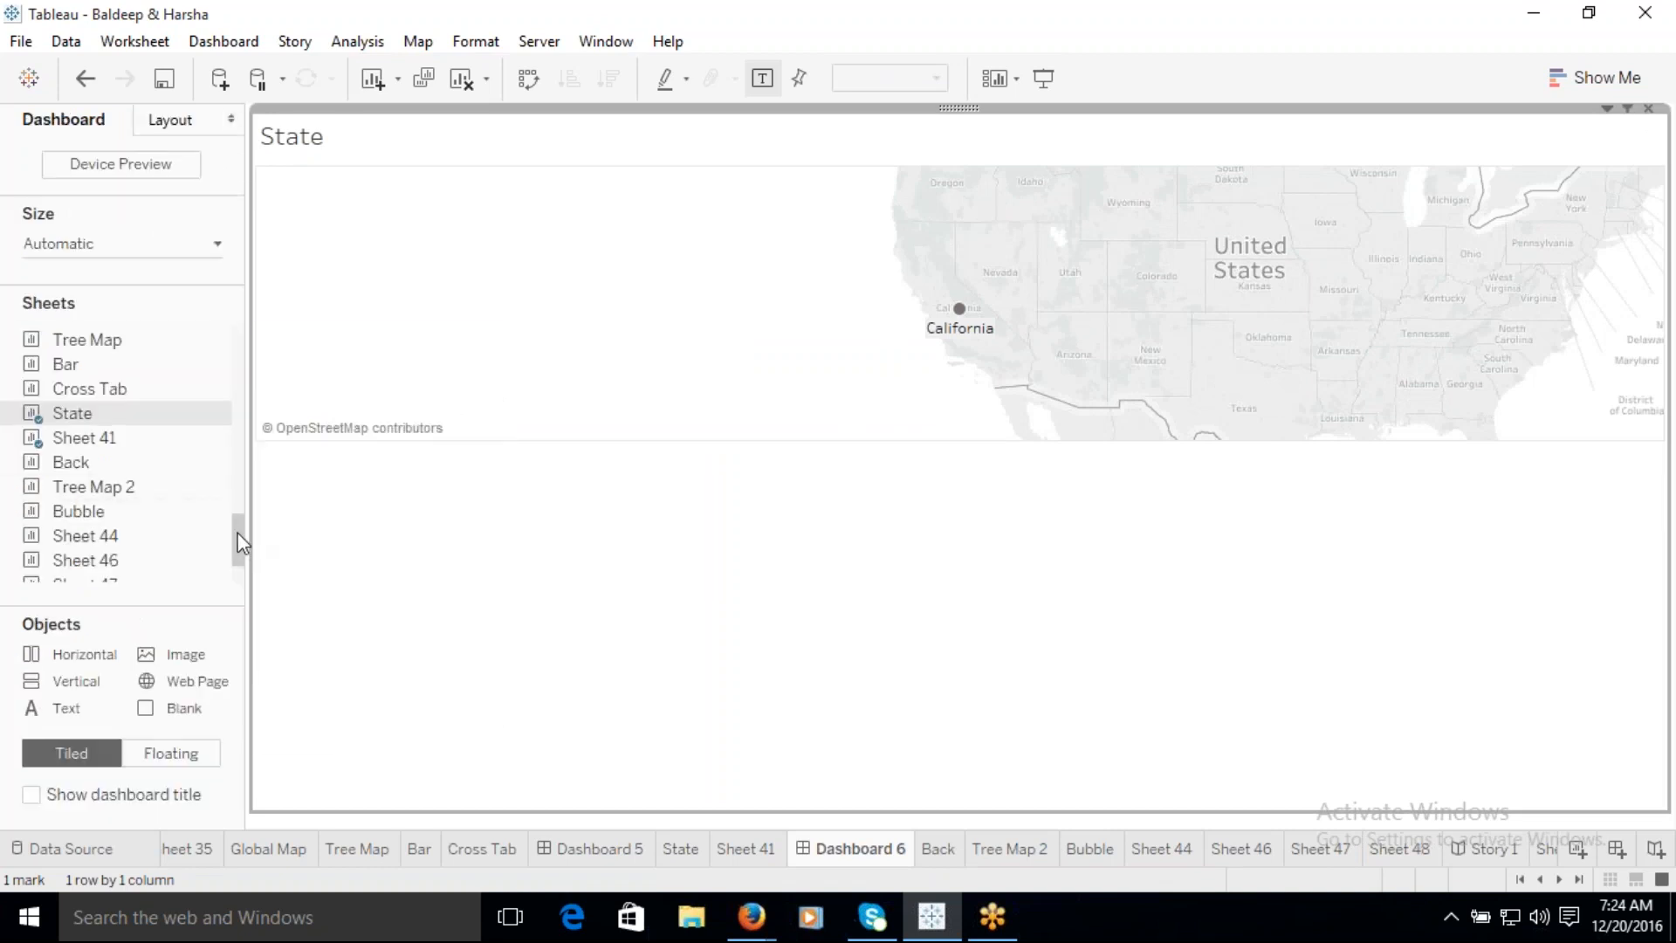
pyautogui.moveTo(236, 529); pyautogui.dragTo(236, 559)
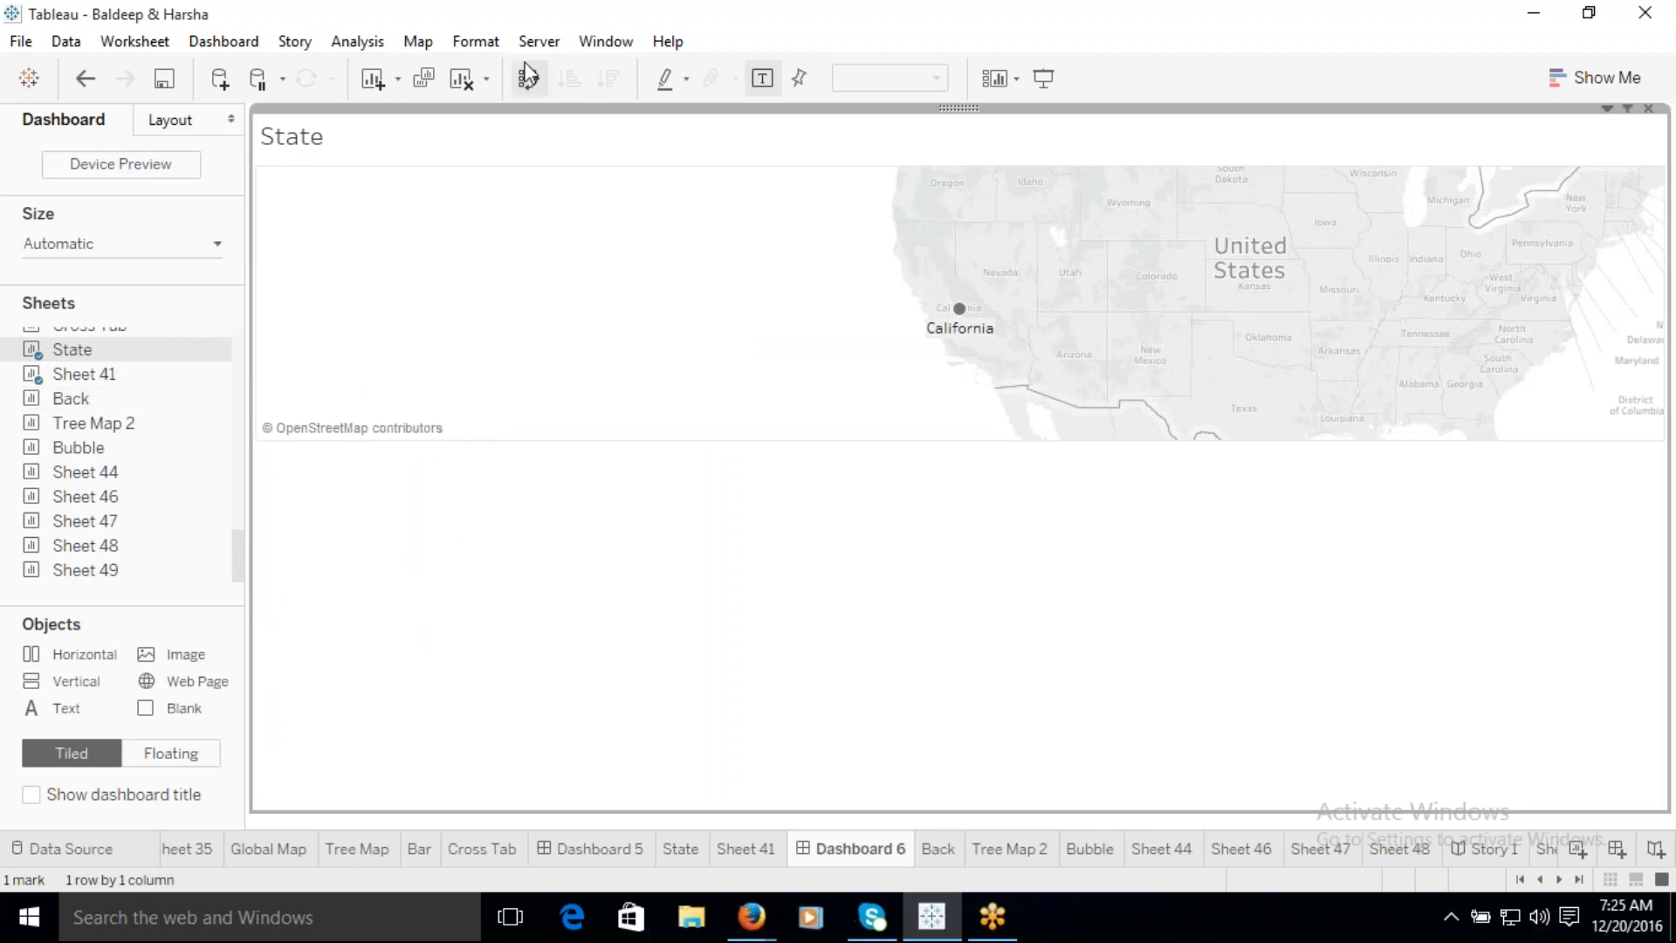
pyautogui.click(220, 40)
pyautogui.click(255, 264)
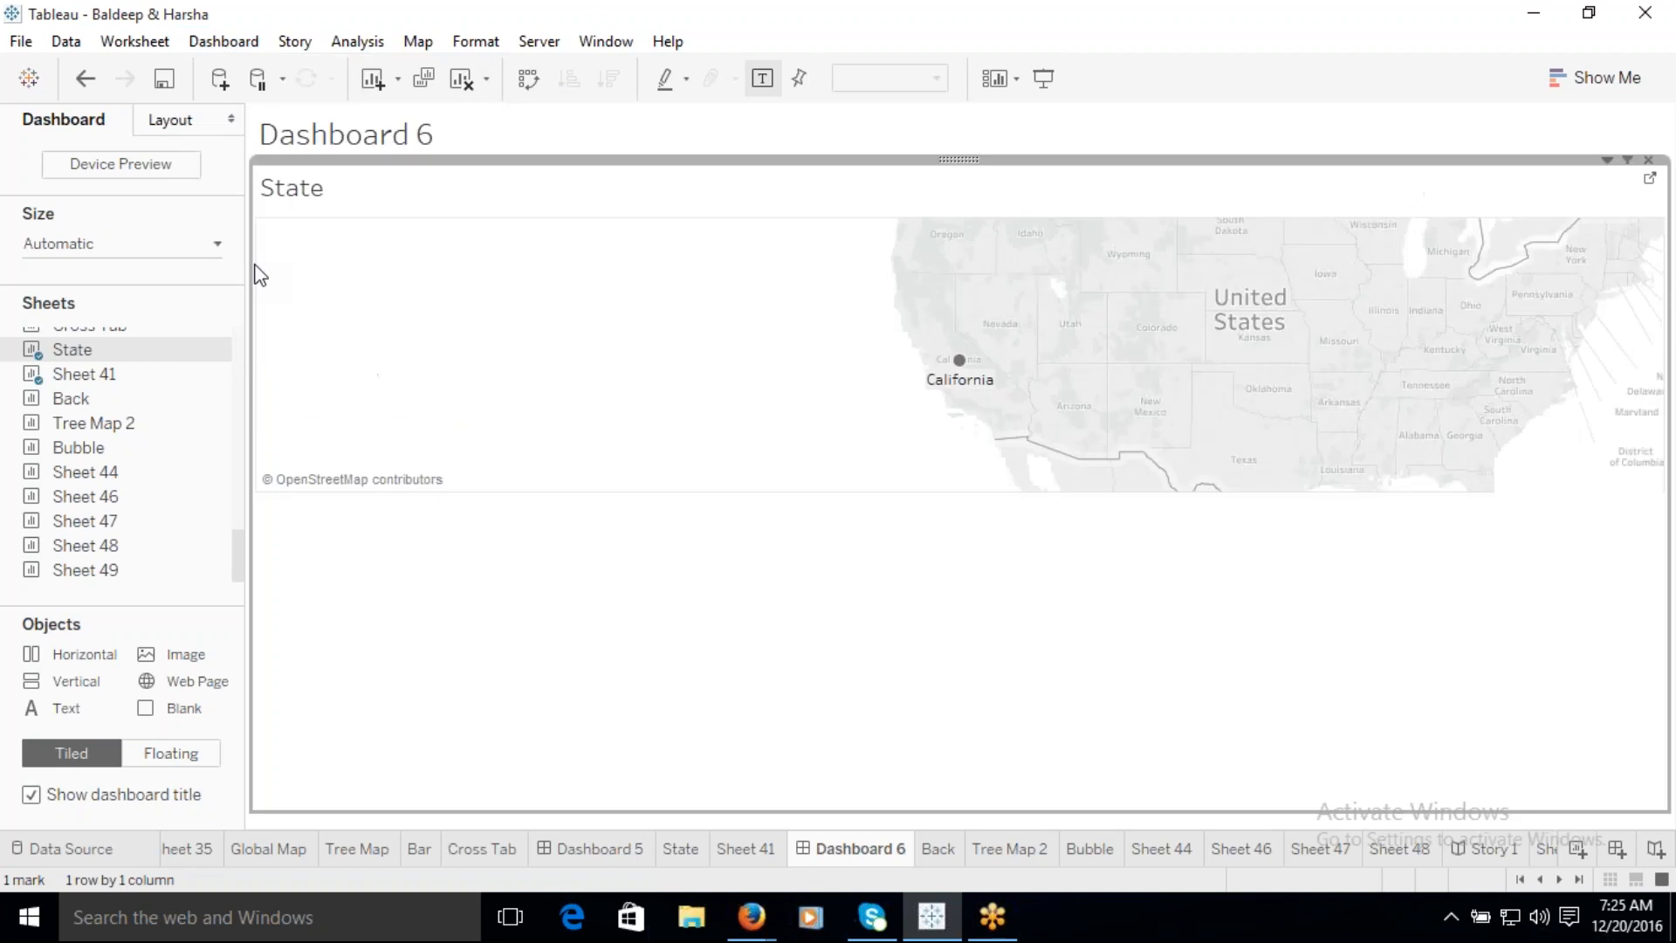
# Step: Change the dashboard title to "States Report" and centre it
pyautogui.doubleClick(543, 136)
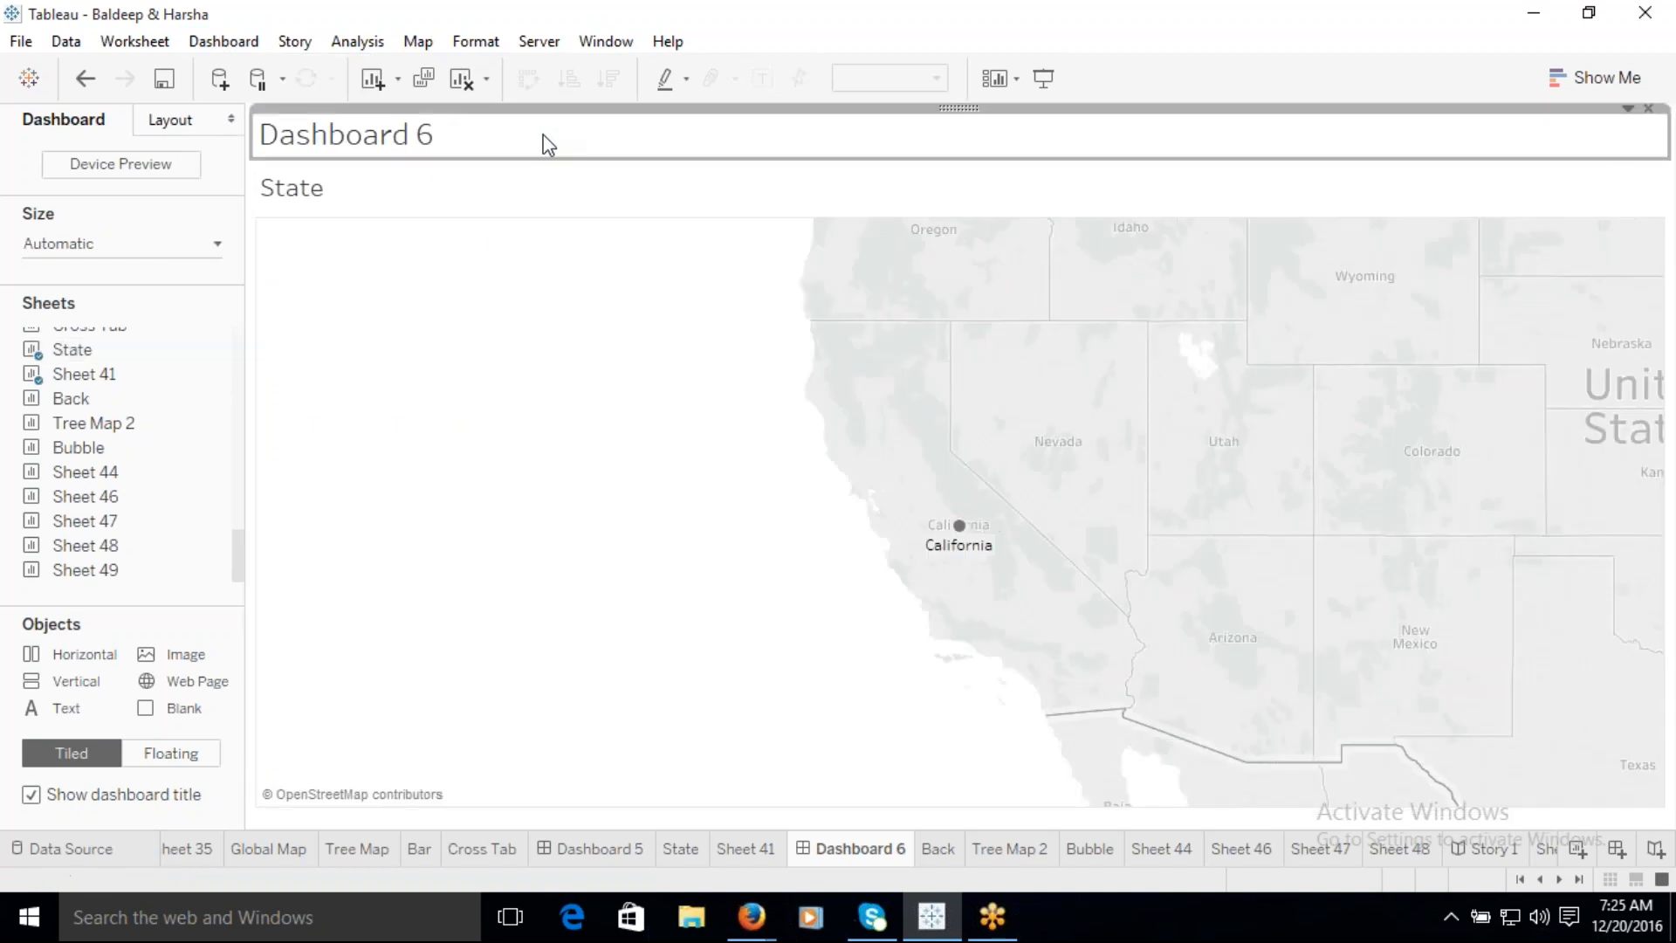
pyautogui.hotkey('ctrl', 'a')
pyautogui.write('States Re')
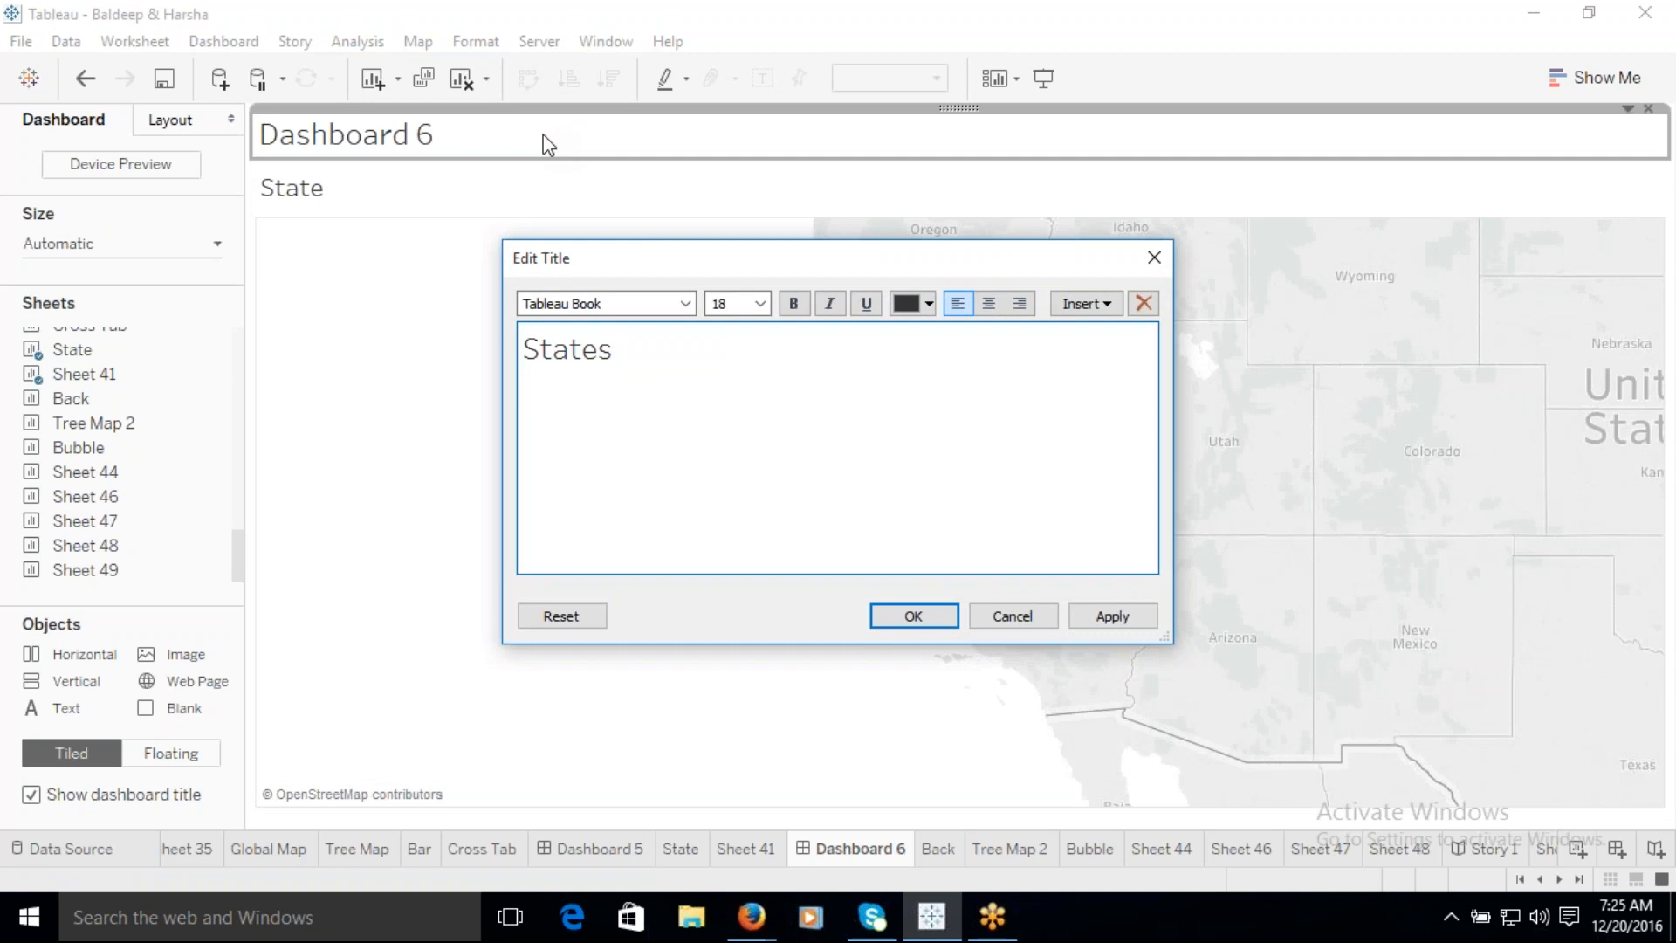
pyautogui.write('port')
pyautogui.hotkey('ctrl', 'a')
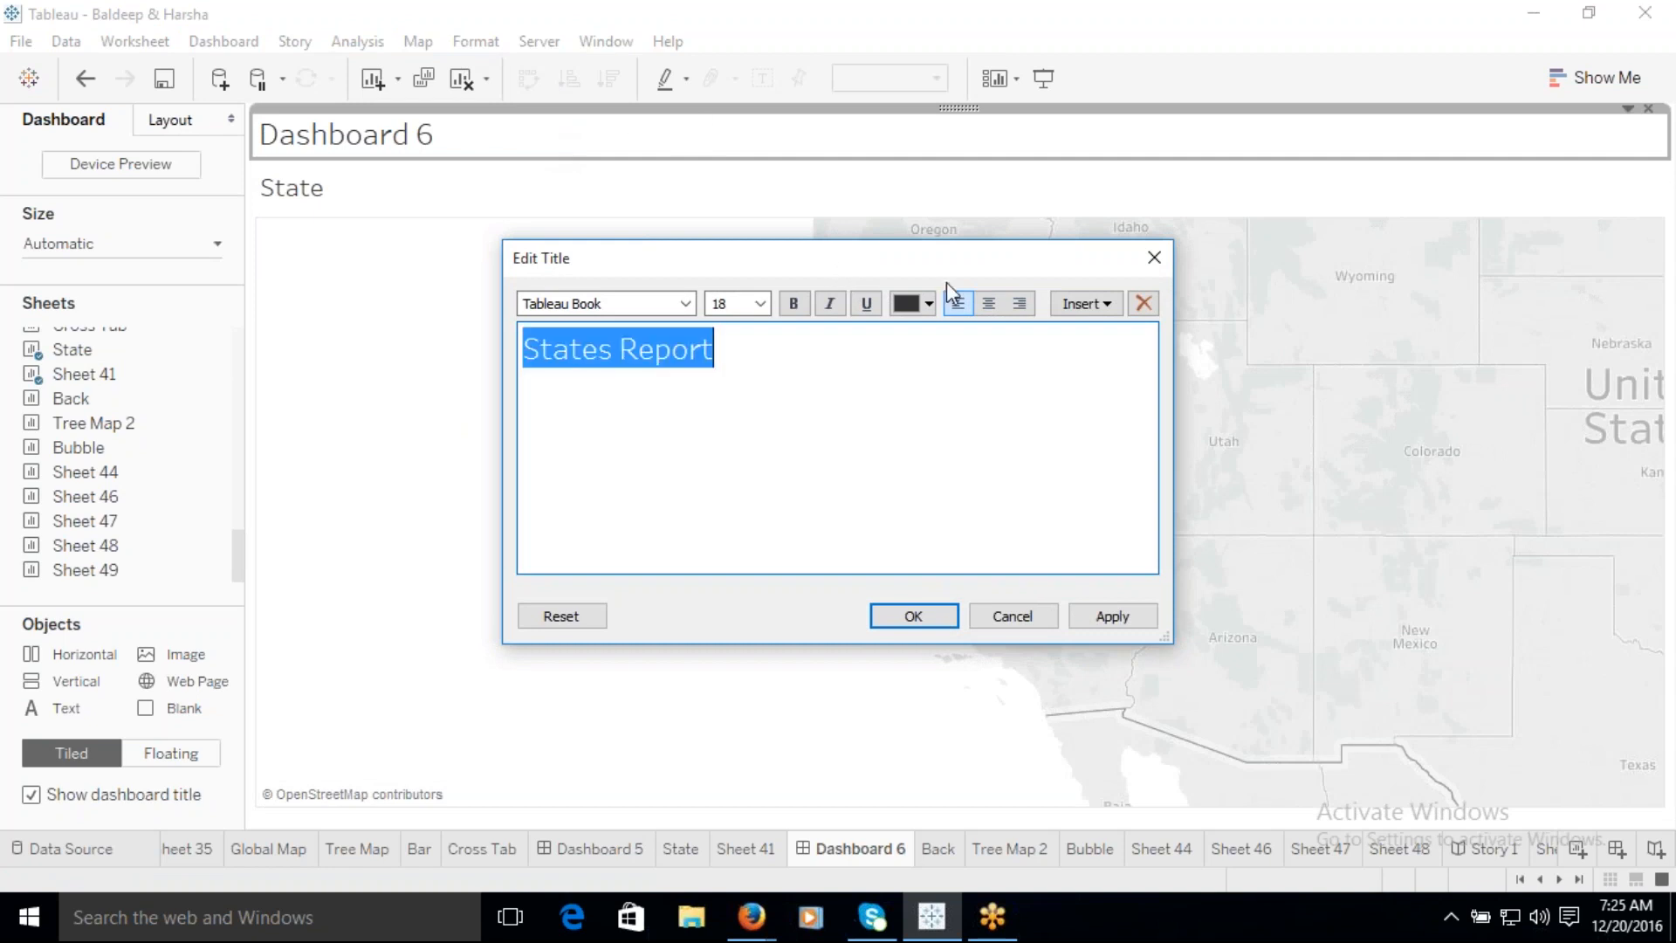
pyautogui.click(989, 306)
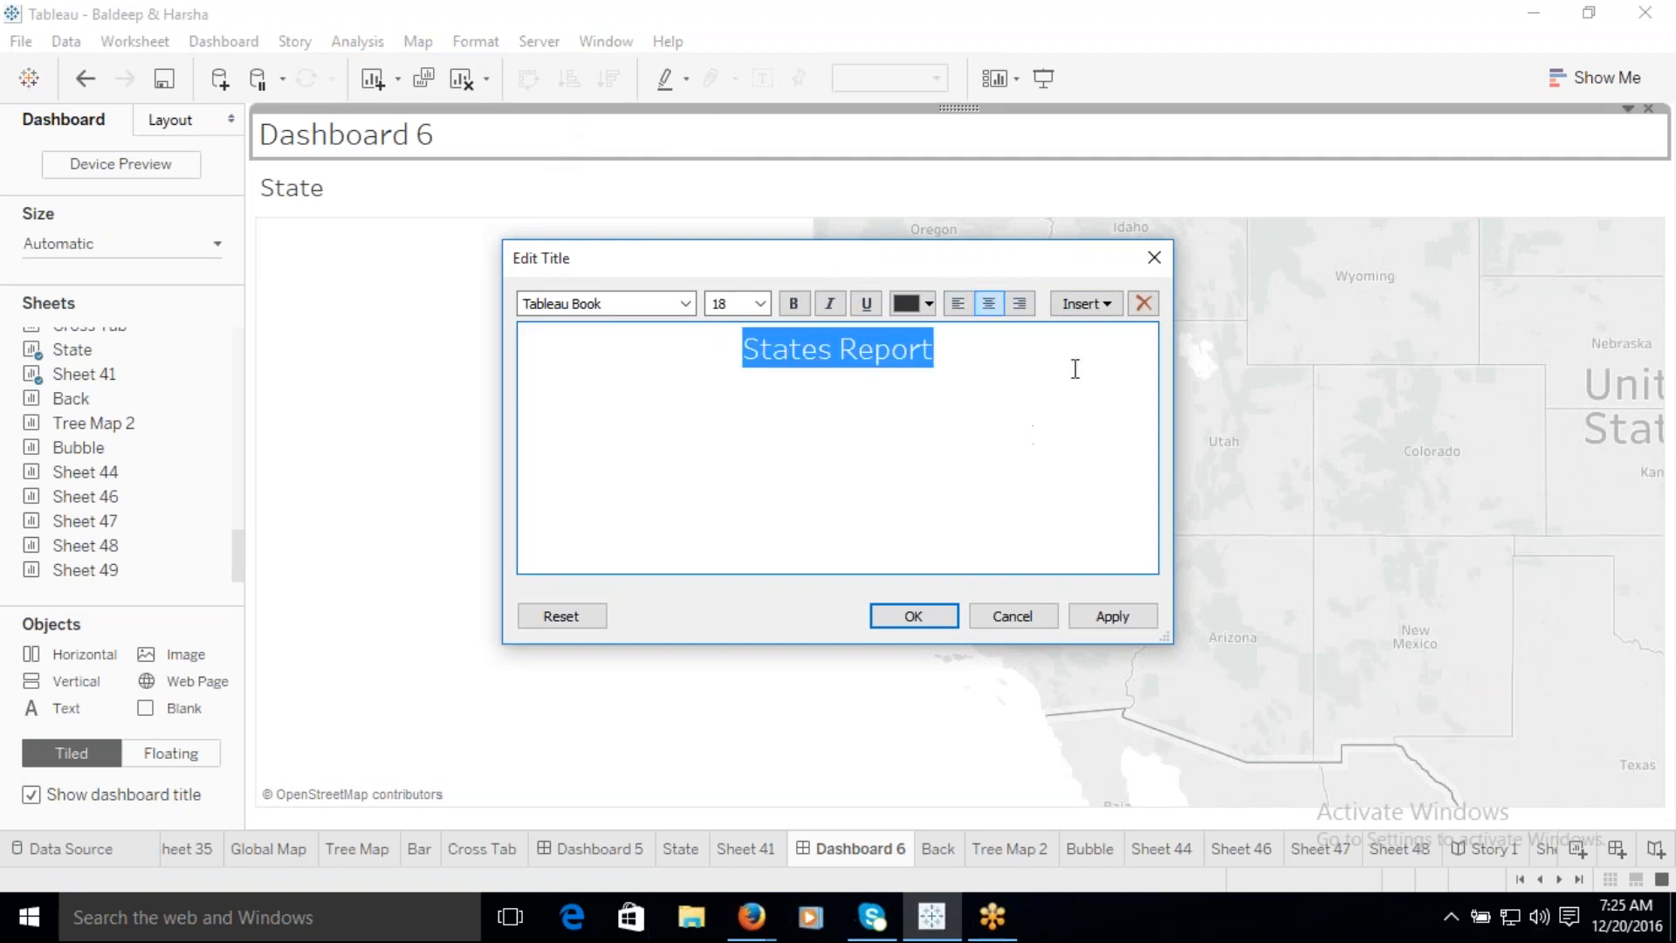
pyautogui.click(913, 616)
pyautogui.click(635, 416)
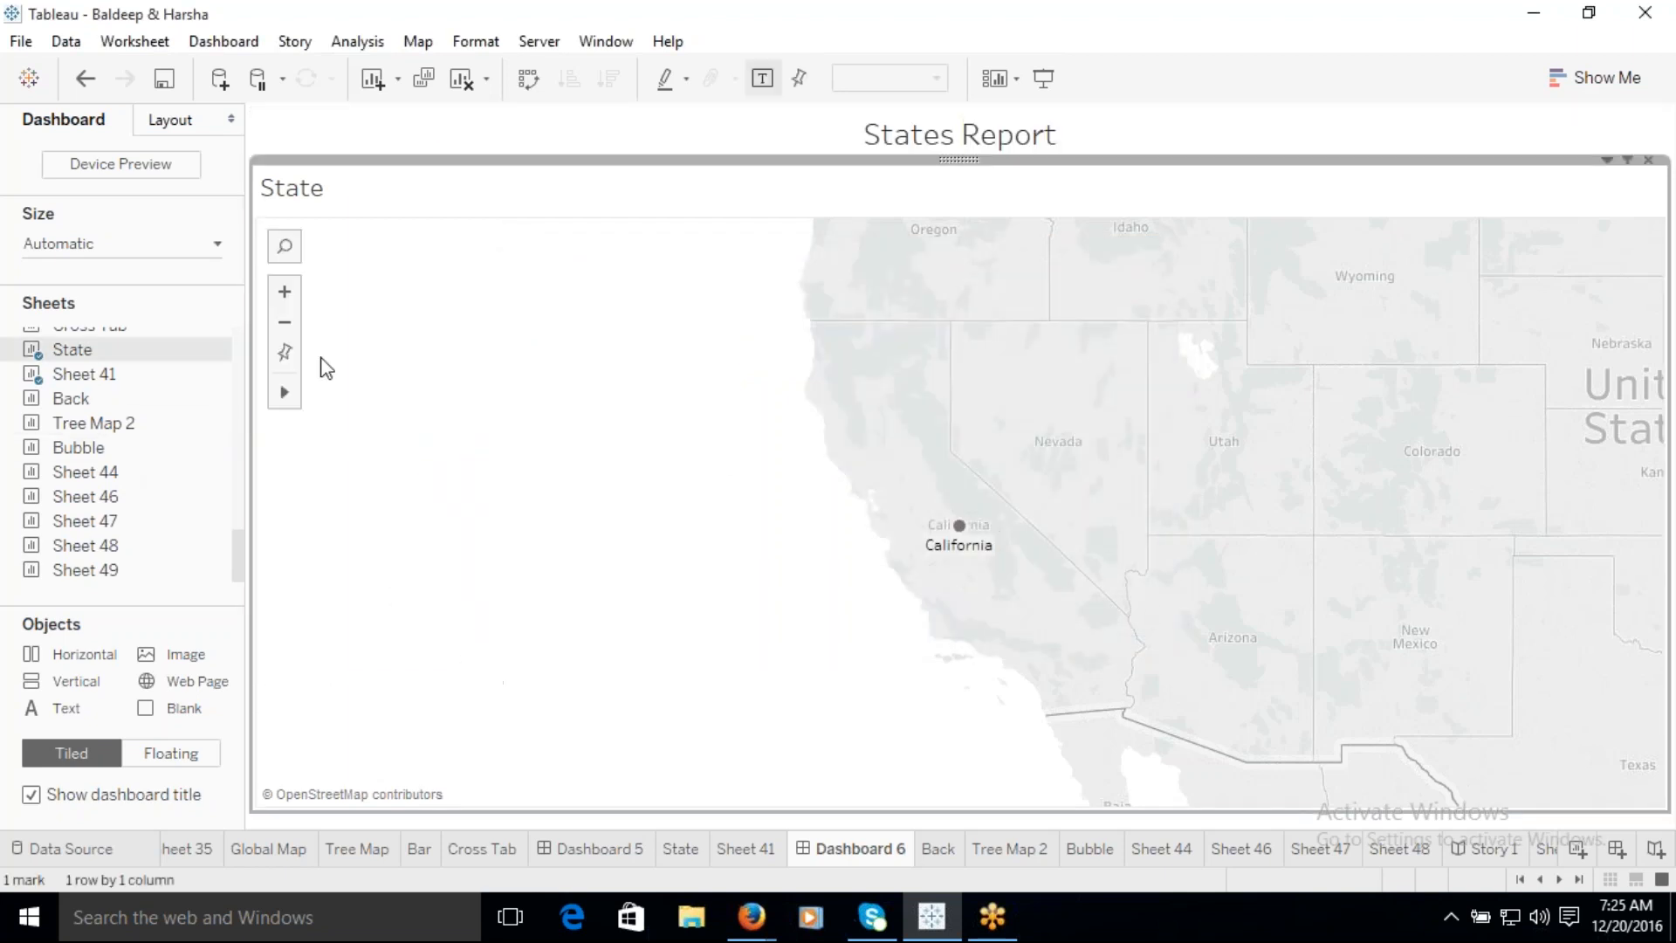
pyautogui.moveTo(185, 427)
pyautogui.moveTo(97, 659); pyautogui.dragTo(695, 168)
pyautogui.click(995, 131)
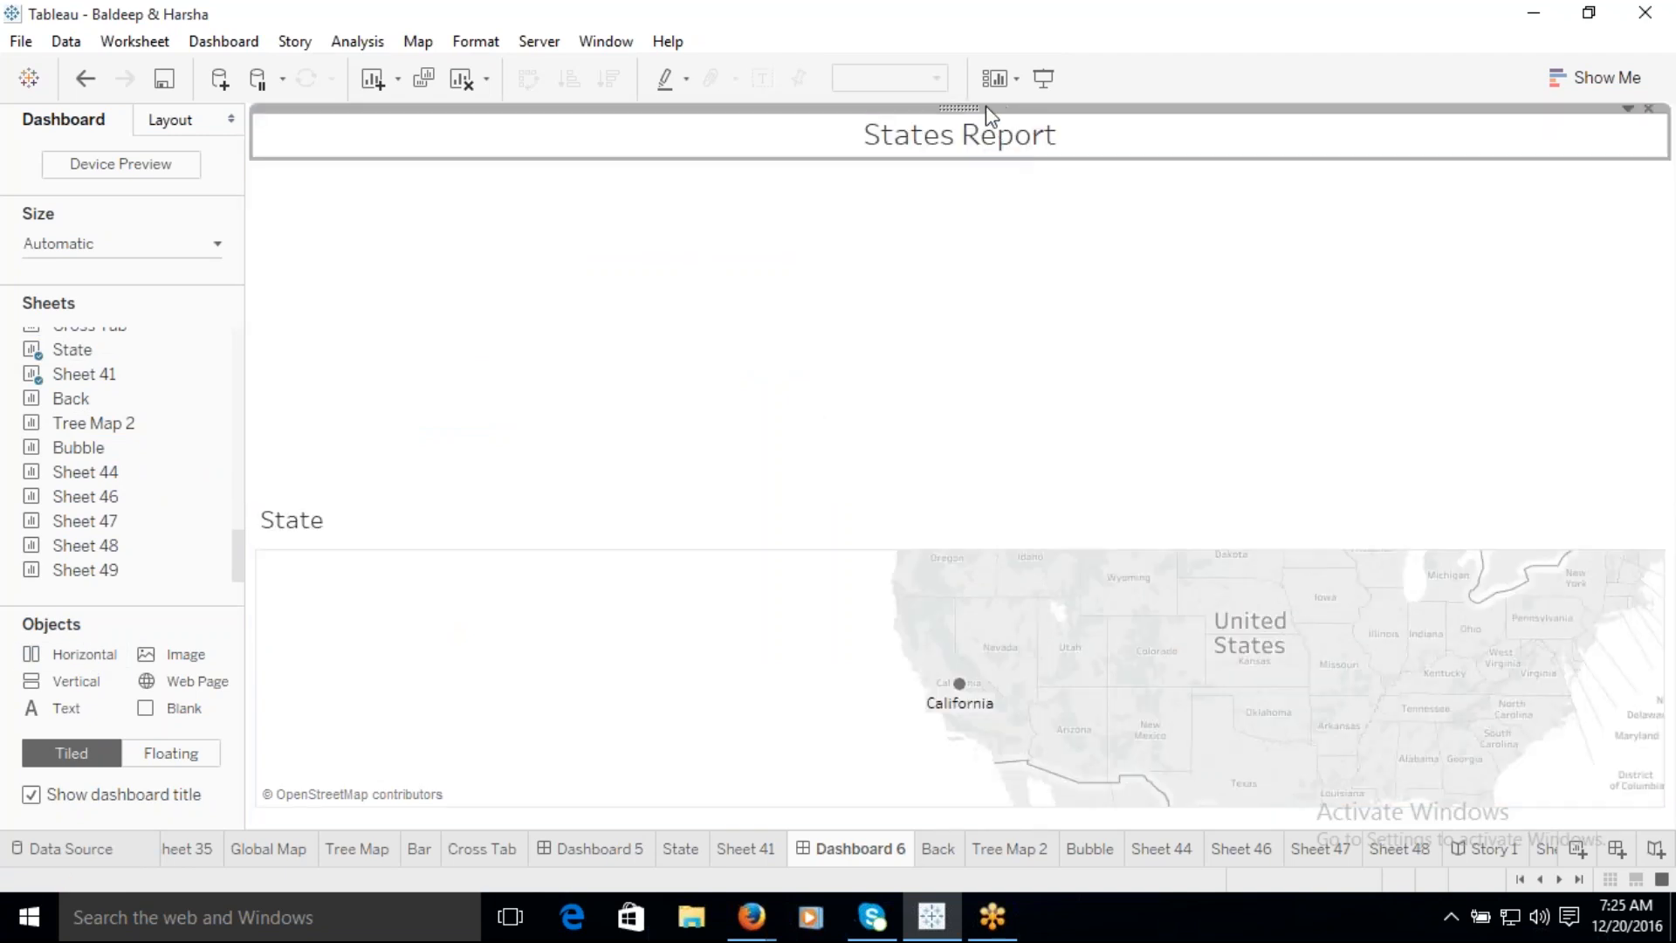
pyautogui.moveTo(960, 108); pyautogui.dragTo(913, 260)
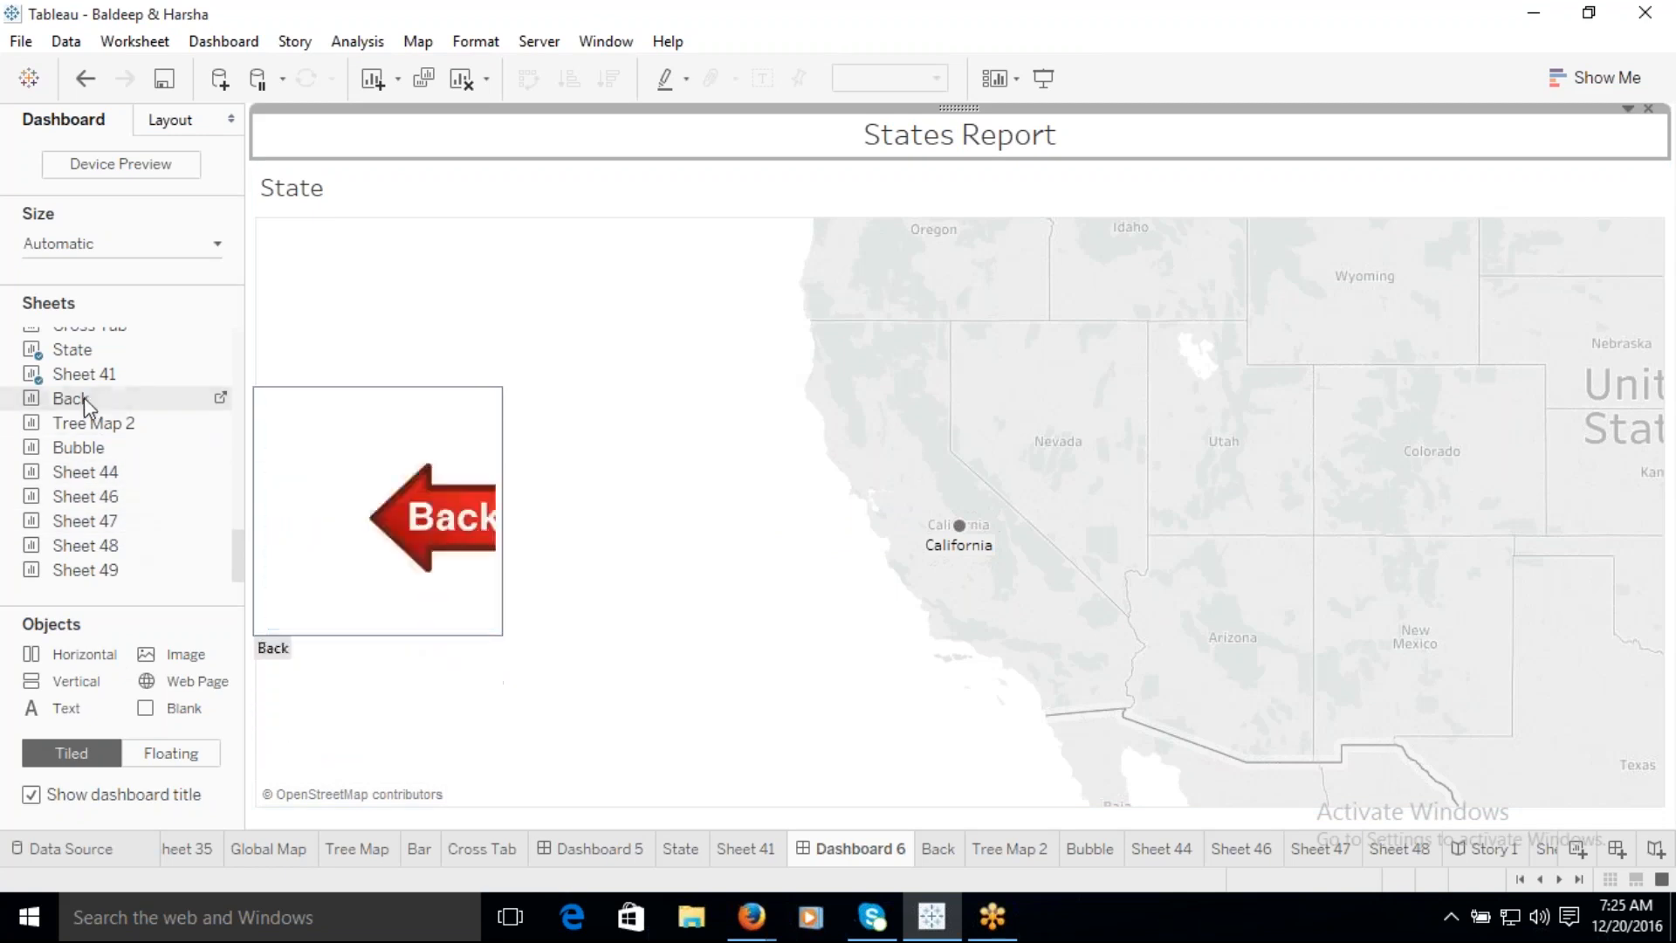
# Step: Add the Back sheet beside the States Report title and shorten the title row to a narrow strip
pyautogui.moveTo(112, 398); pyautogui.dragTo(1257, 145)
pyautogui.moveTo(1439, 150); pyautogui.dragTo(1440, 150)
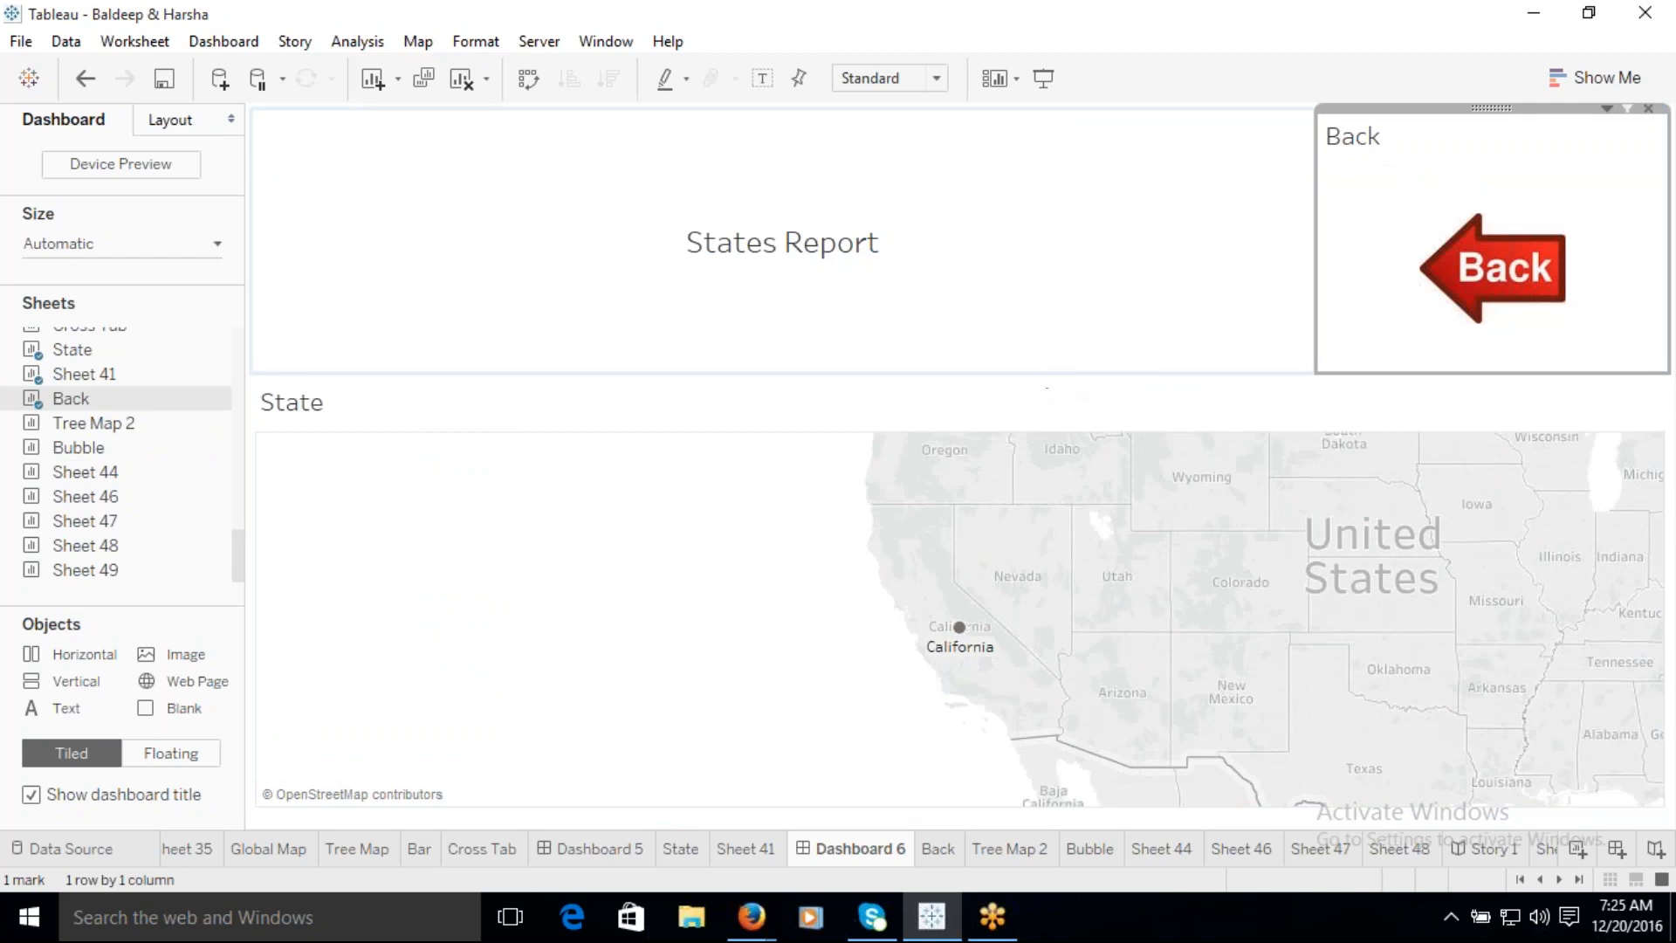
pyautogui.moveTo(1051, 375); pyautogui.dragTo(1072, 213)
# Step: Hide the Back sheet's title on the dashboard and set its fit to Entire View
pyautogui.click(1352, 127)
pyautogui.rightClick(1351, 127)
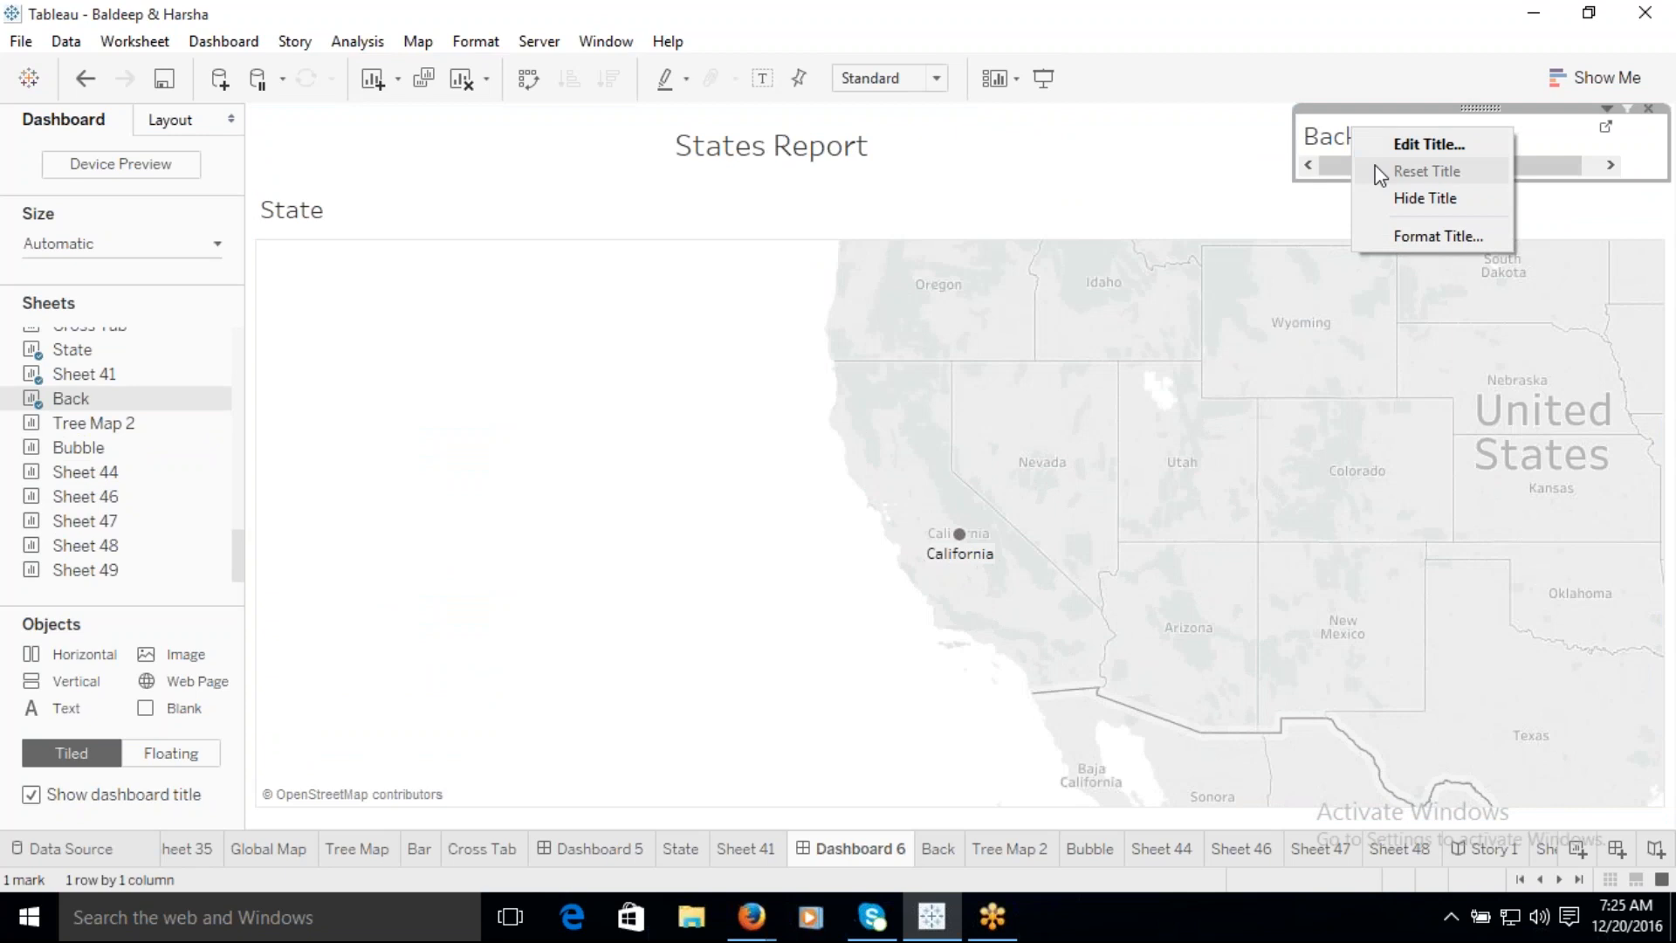
pyautogui.click(1432, 197)
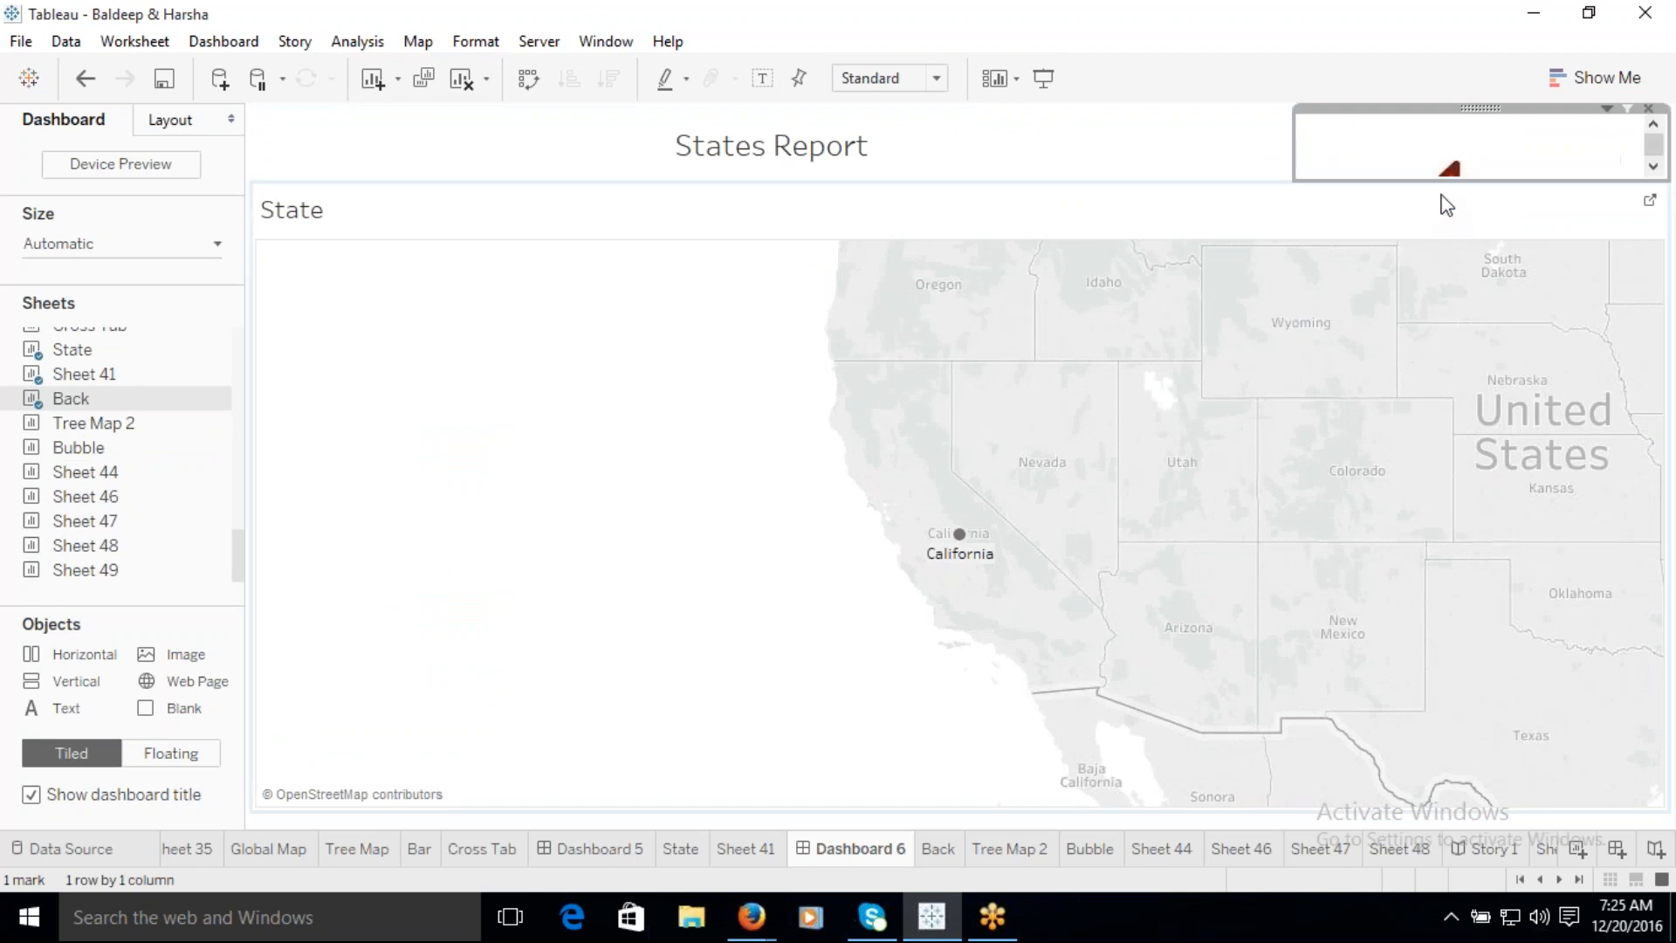
pyautogui.click(1608, 109)
pyautogui.moveTo(1470, 180)
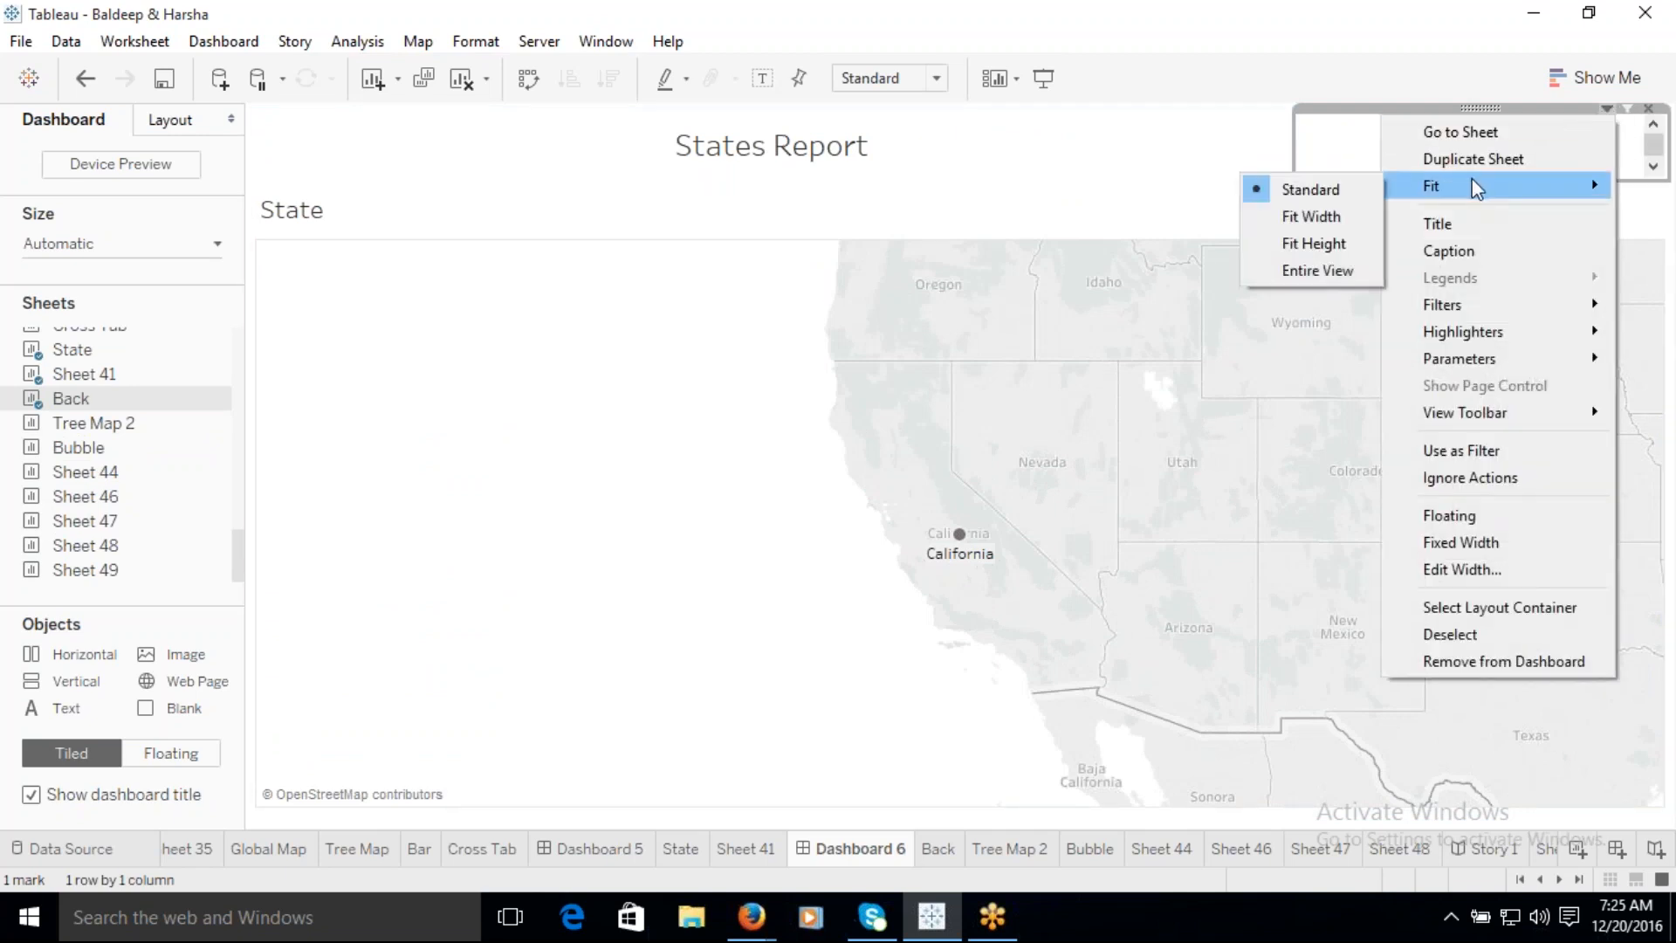
pyautogui.click(1317, 269)
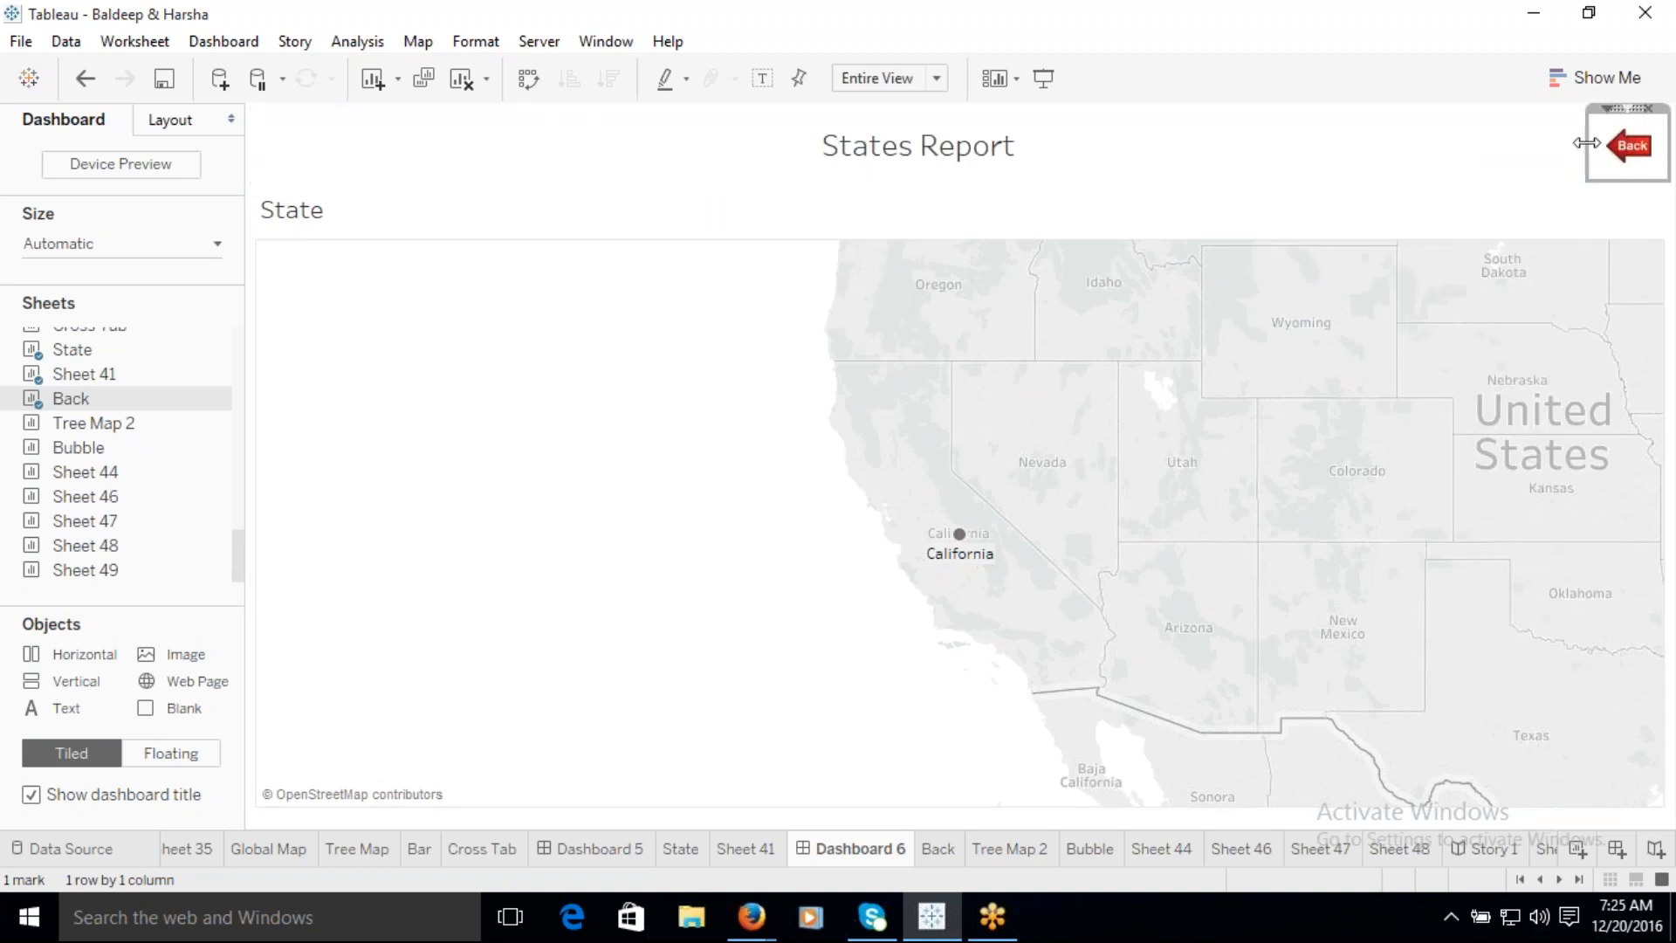
# Step: Narrow the Back sheet's area beside the dashboard title to fit closely around the arrow
pyautogui.click(1534, 149)
pyautogui.moveTo(1534, 148); pyautogui.dragTo(1494, 150)
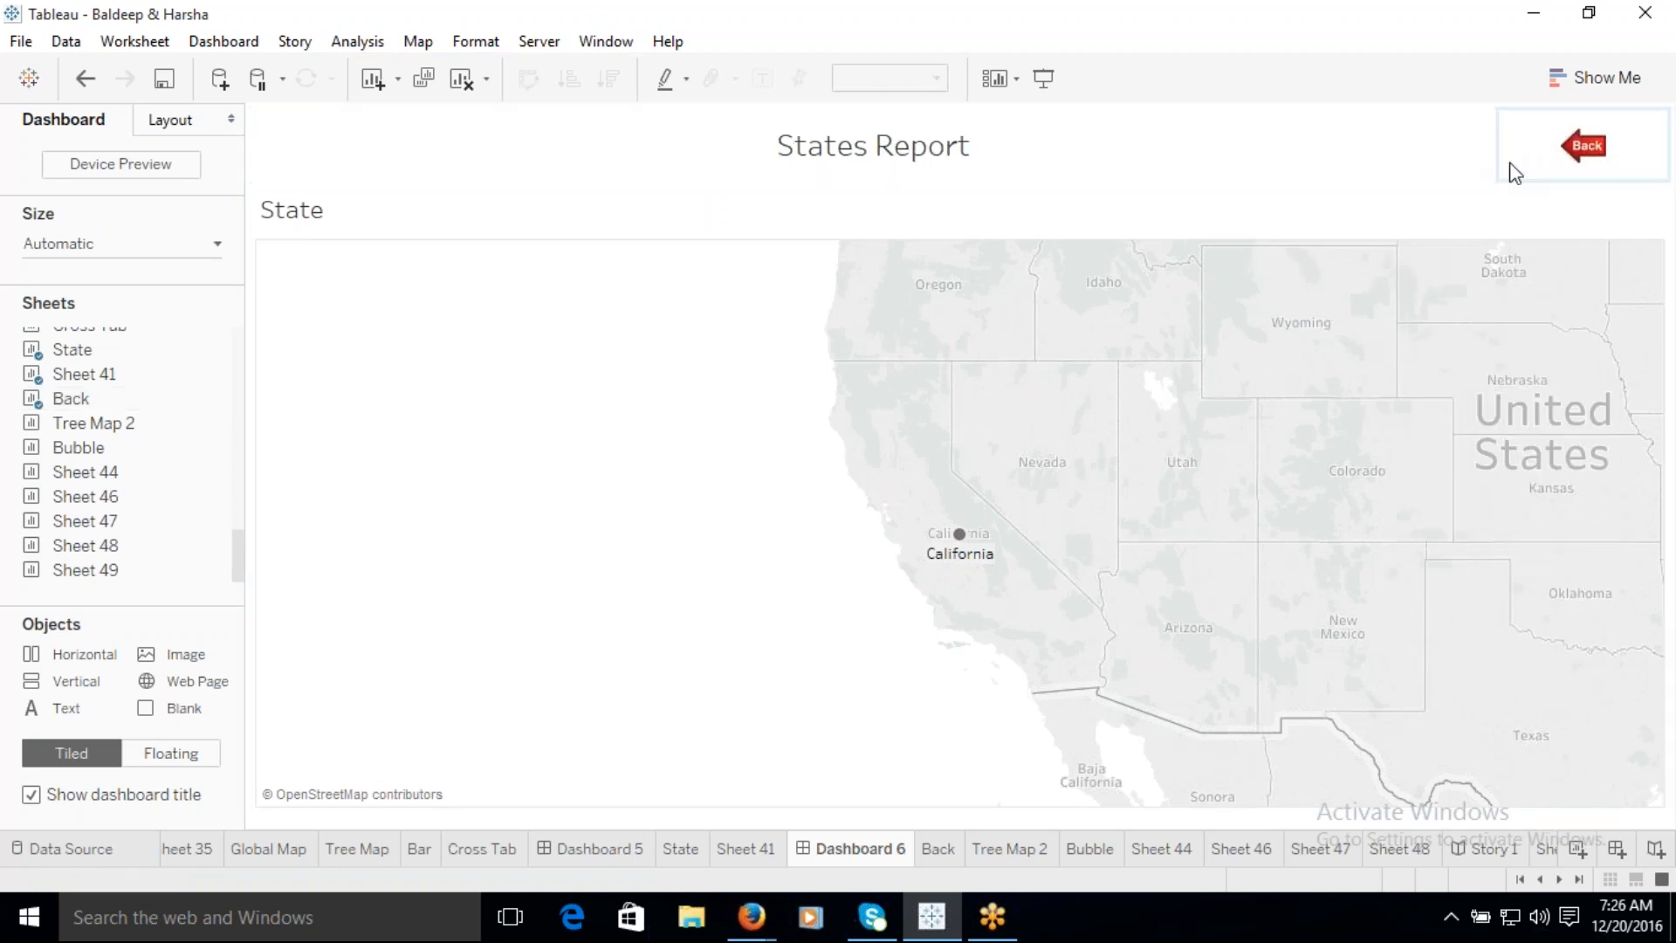
pyautogui.click(1539, 157)
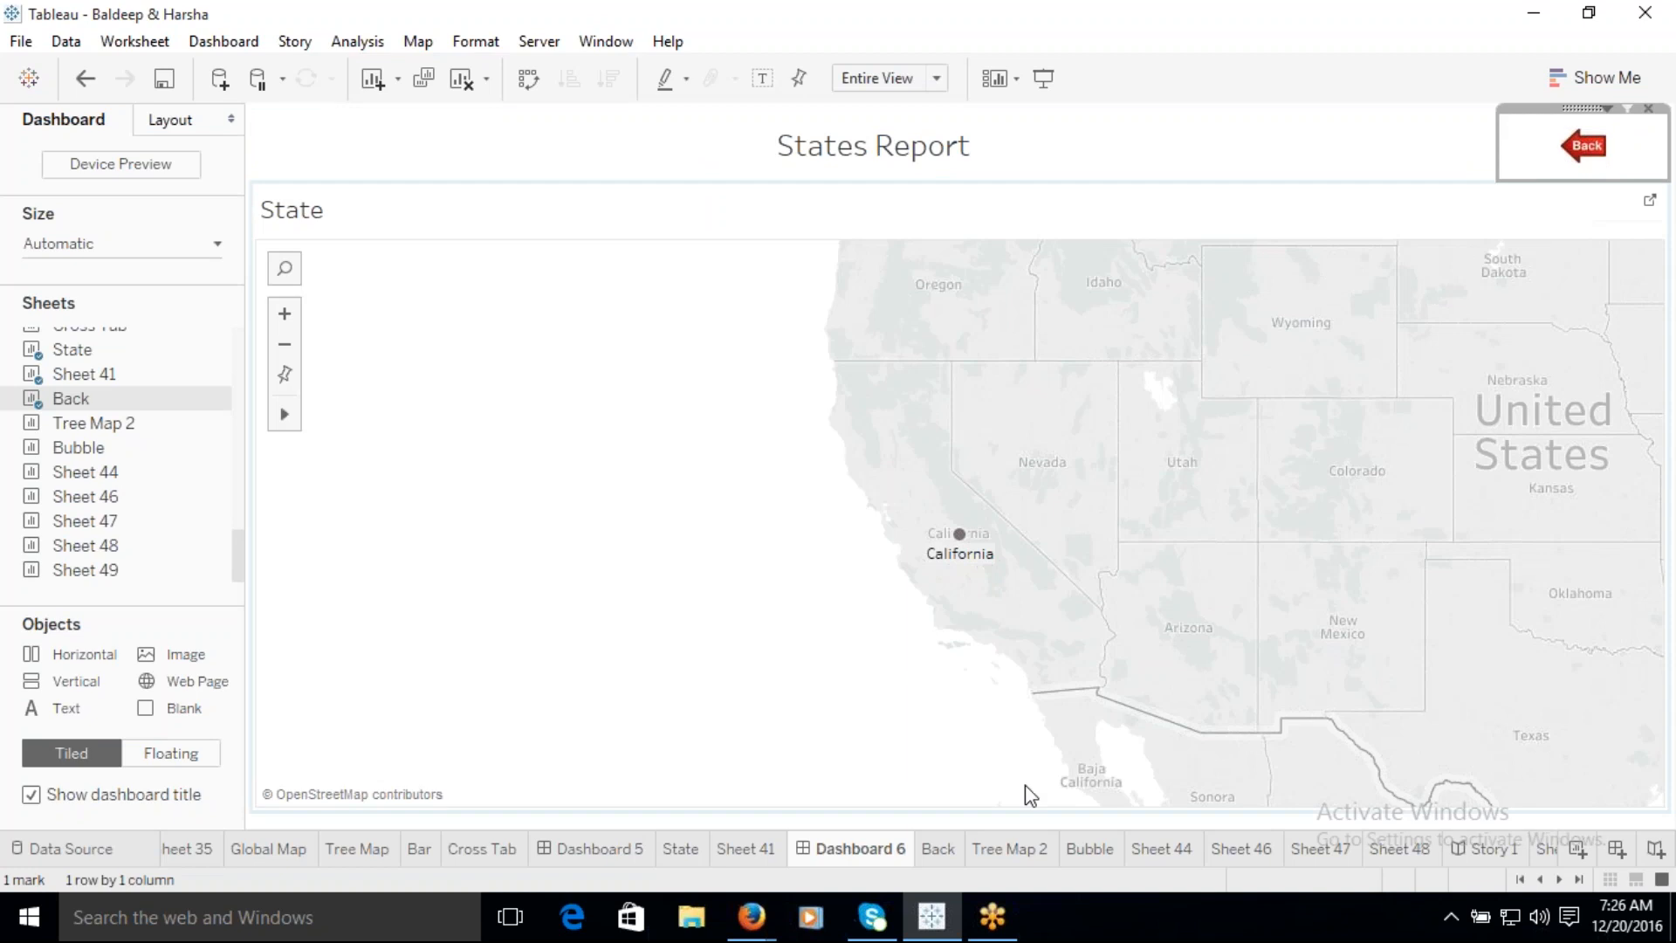
# Step: Slightly increase the arrow's mark size on the Back worksheet and return to Dashboard 6
pyautogui.click(952, 851)
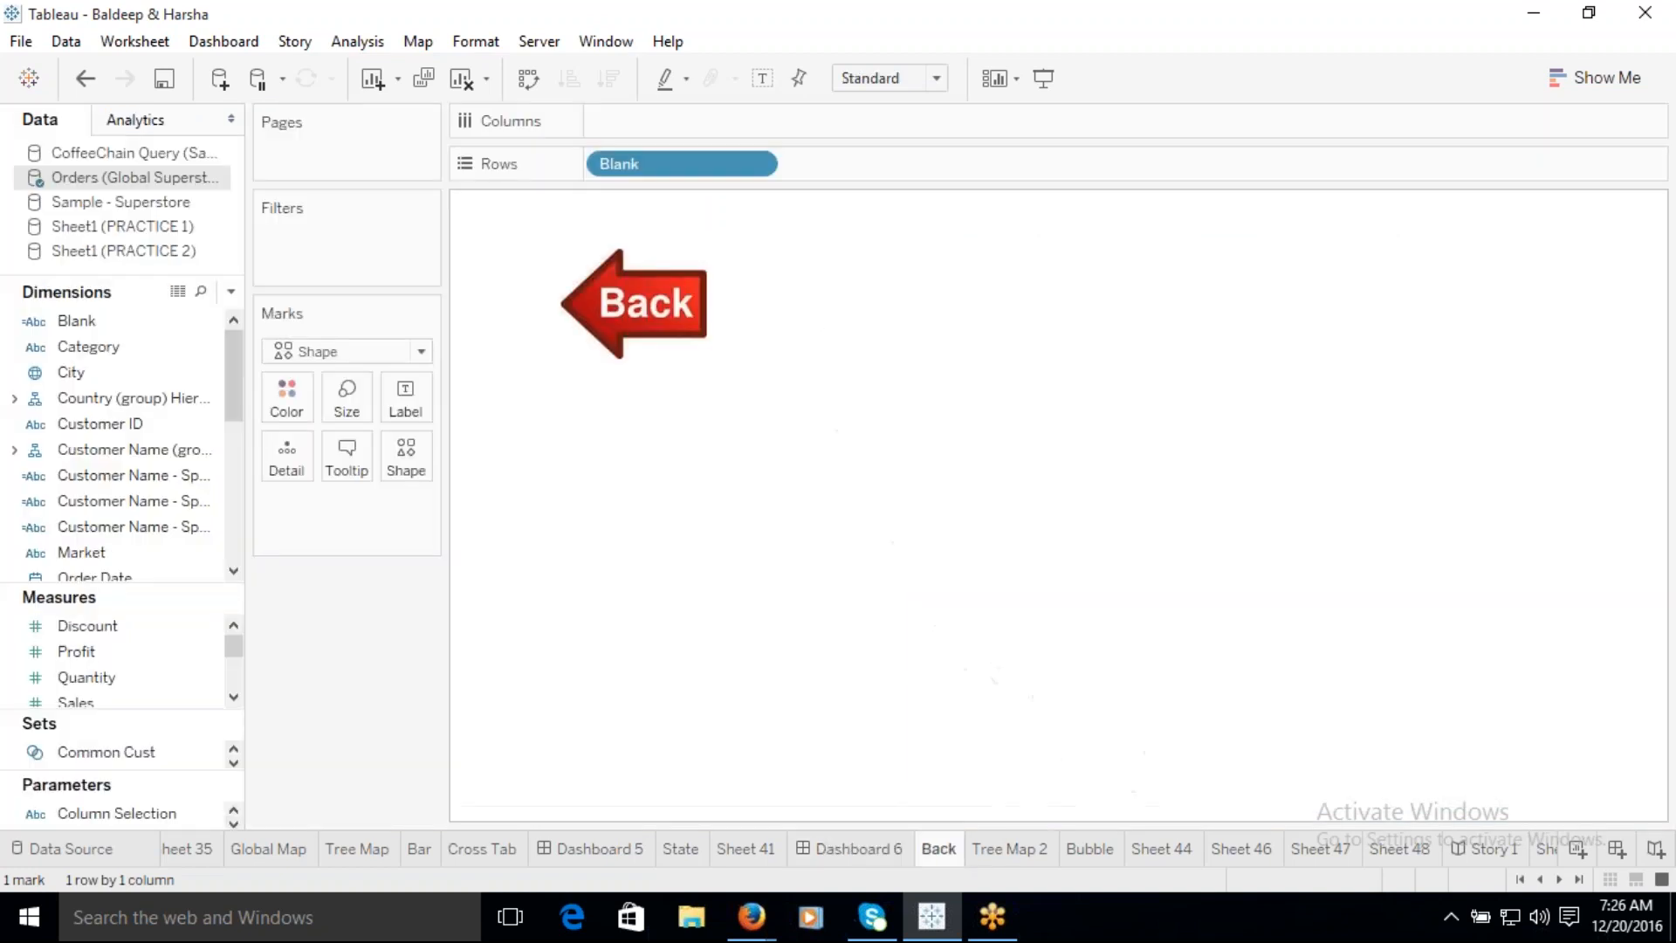
pyautogui.click(344, 393)
pyautogui.click(437, 460)
pyautogui.click(871, 847)
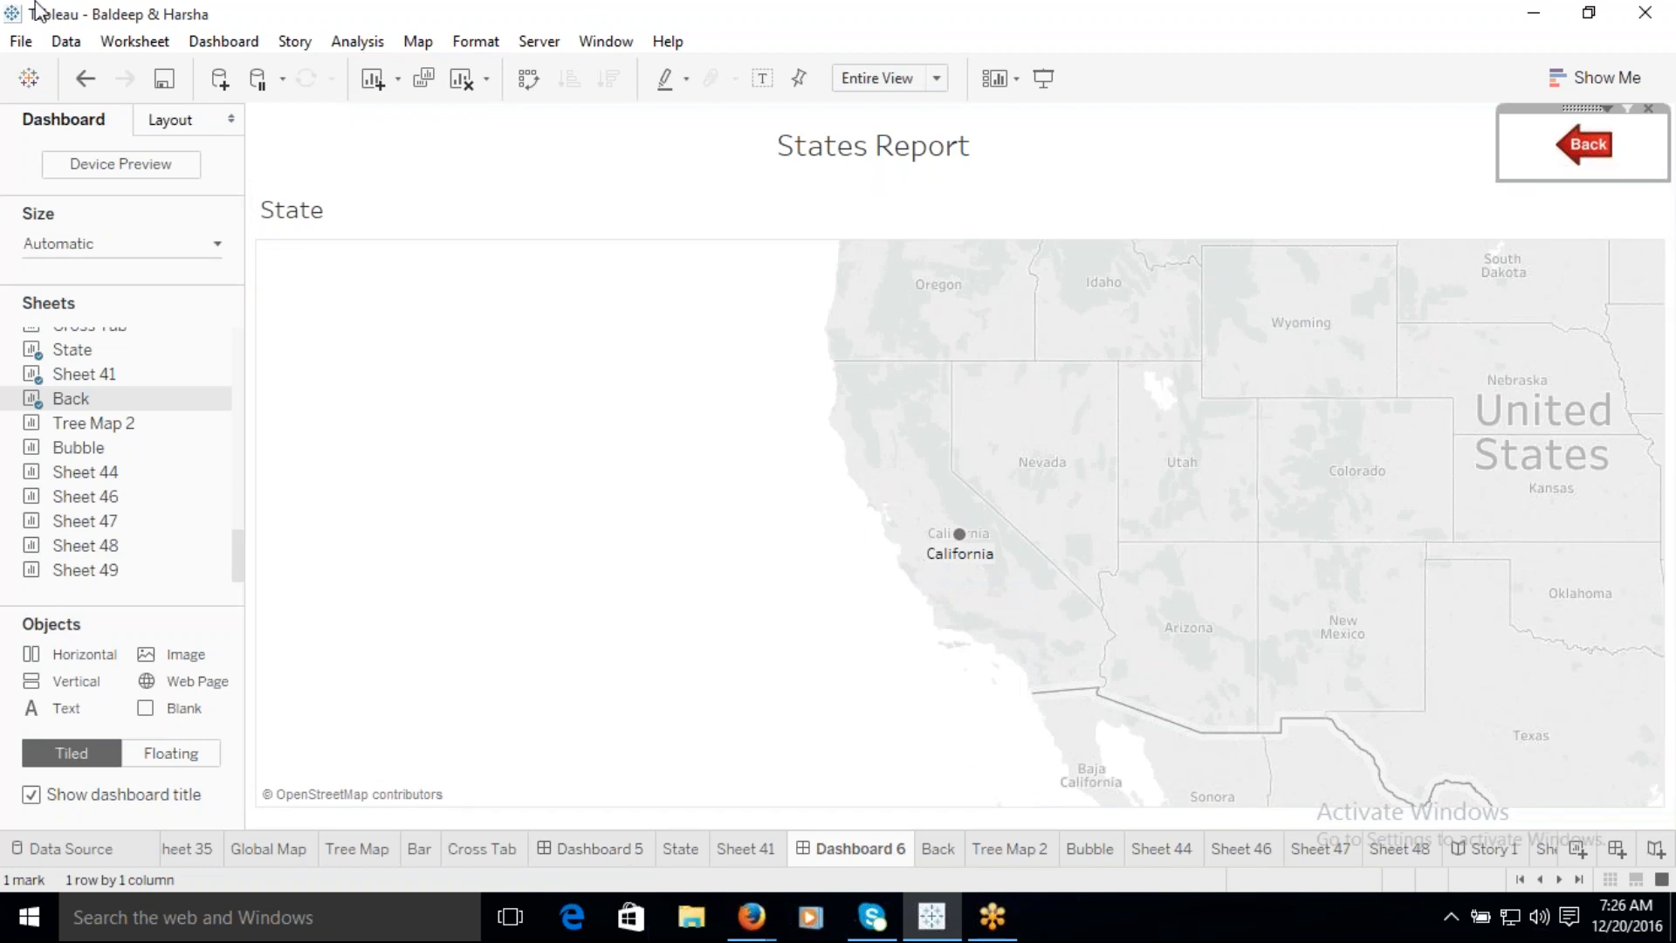
# Step: Add a filter action that runs on Select from only the Back sheet of Dashboard 6, showing all values when cleared, and test the arrow
pyautogui.click(224, 45)
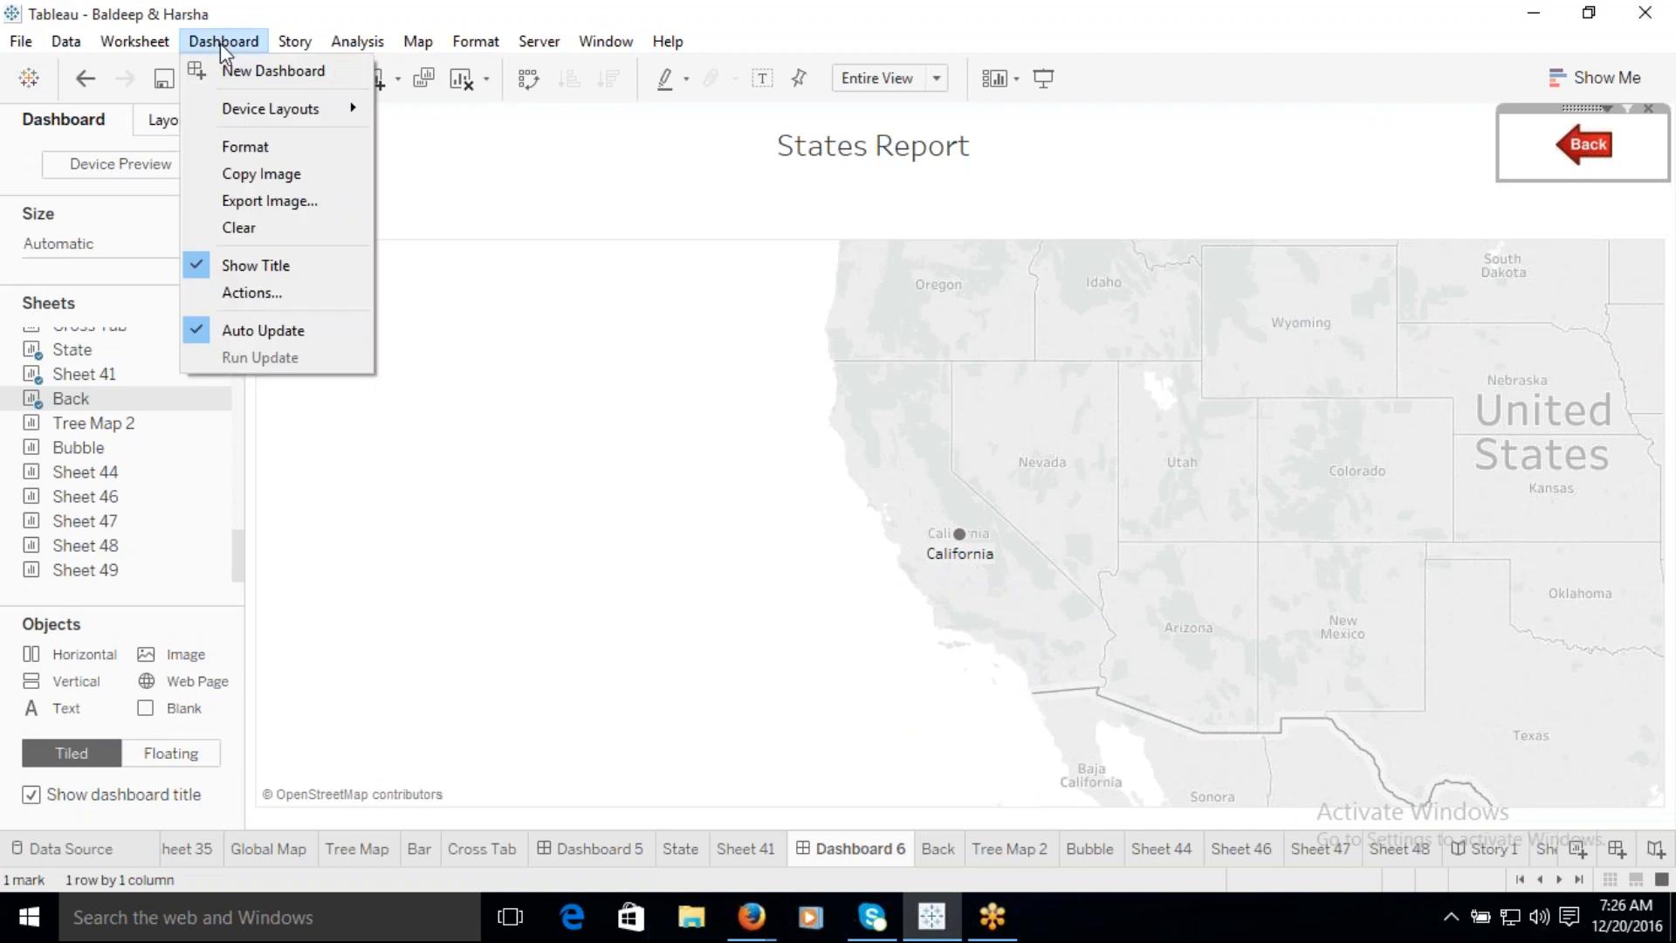
pyautogui.click(234, 292)
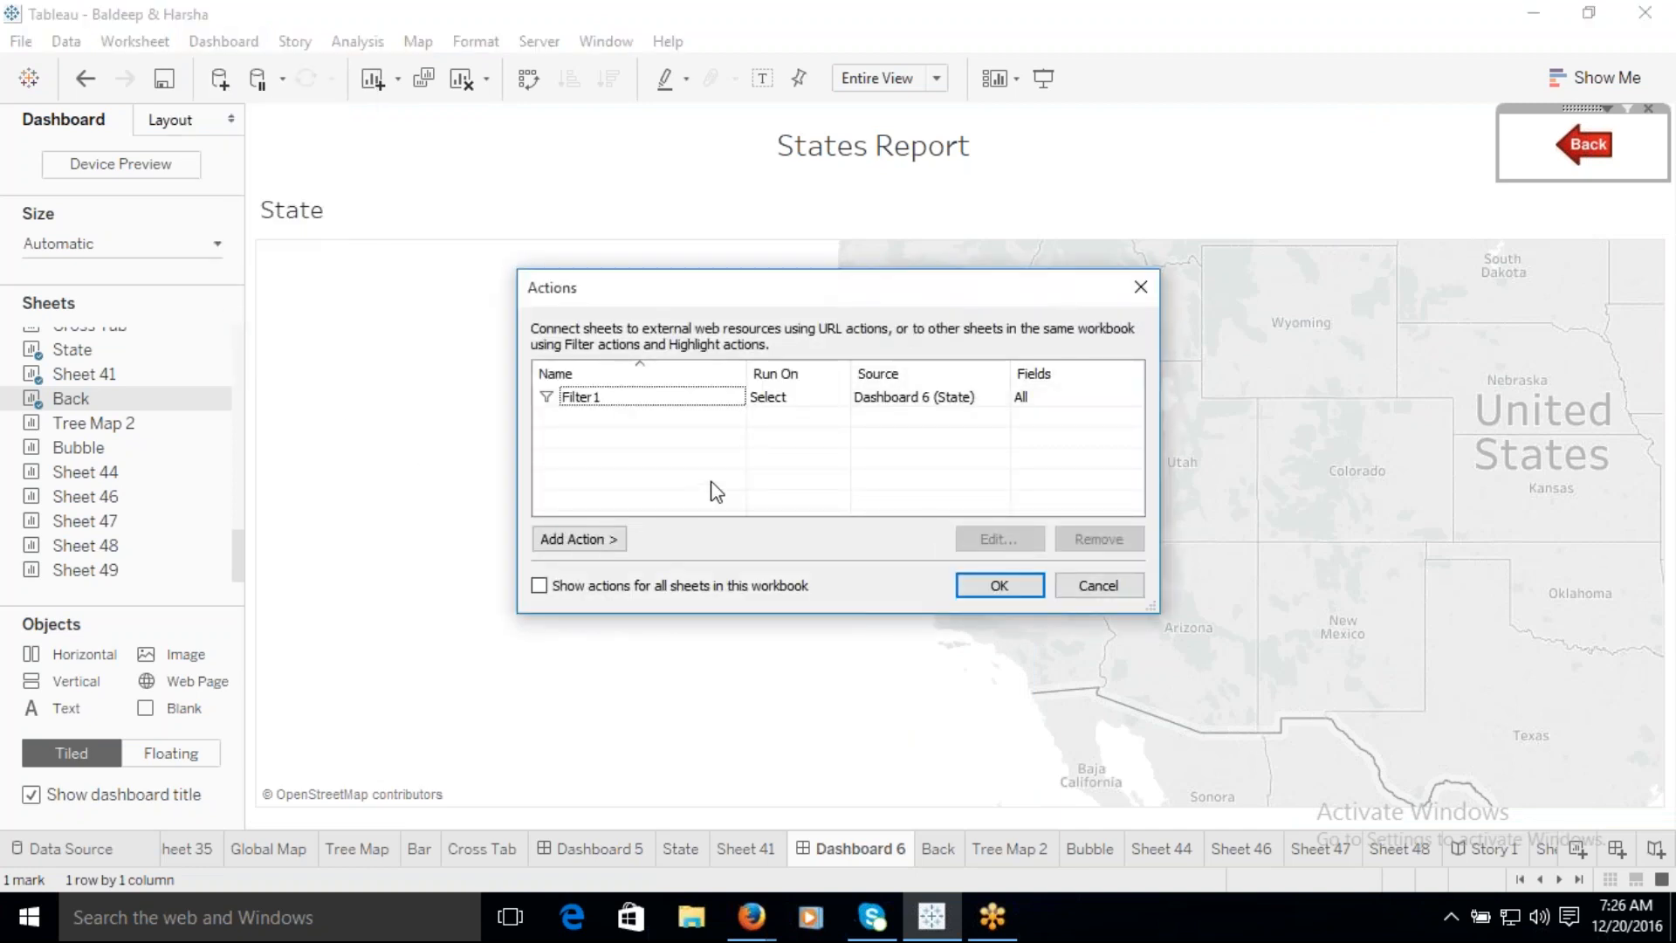
pyautogui.click(576, 538)
pyautogui.click(702, 543)
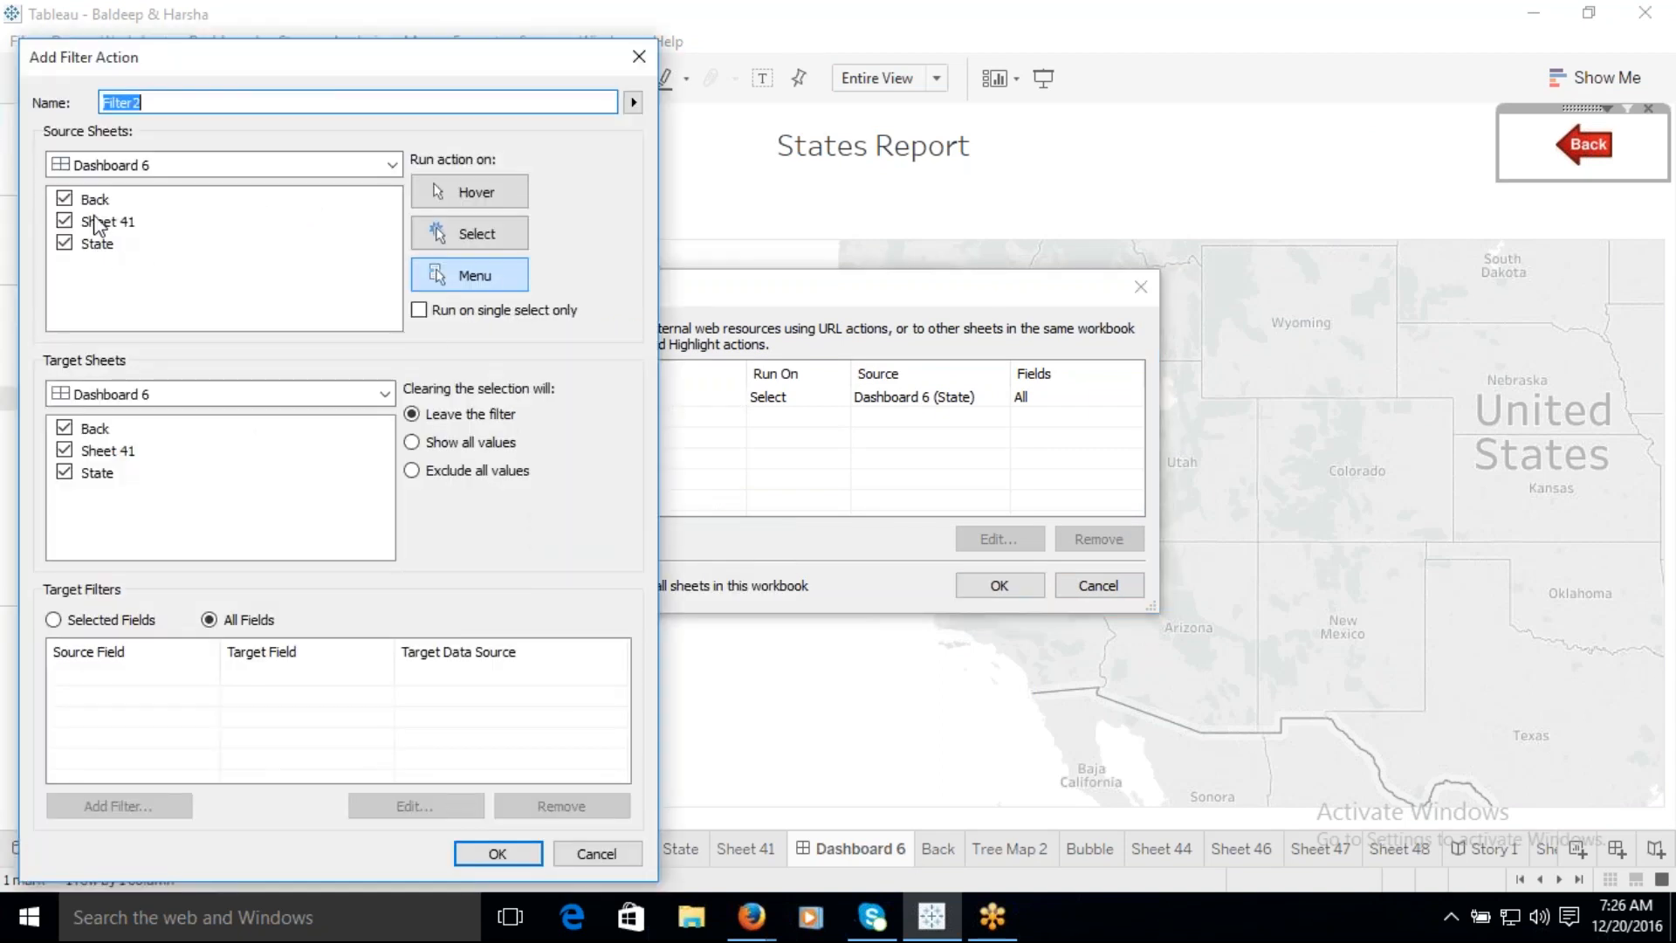
pyautogui.click(67, 222)
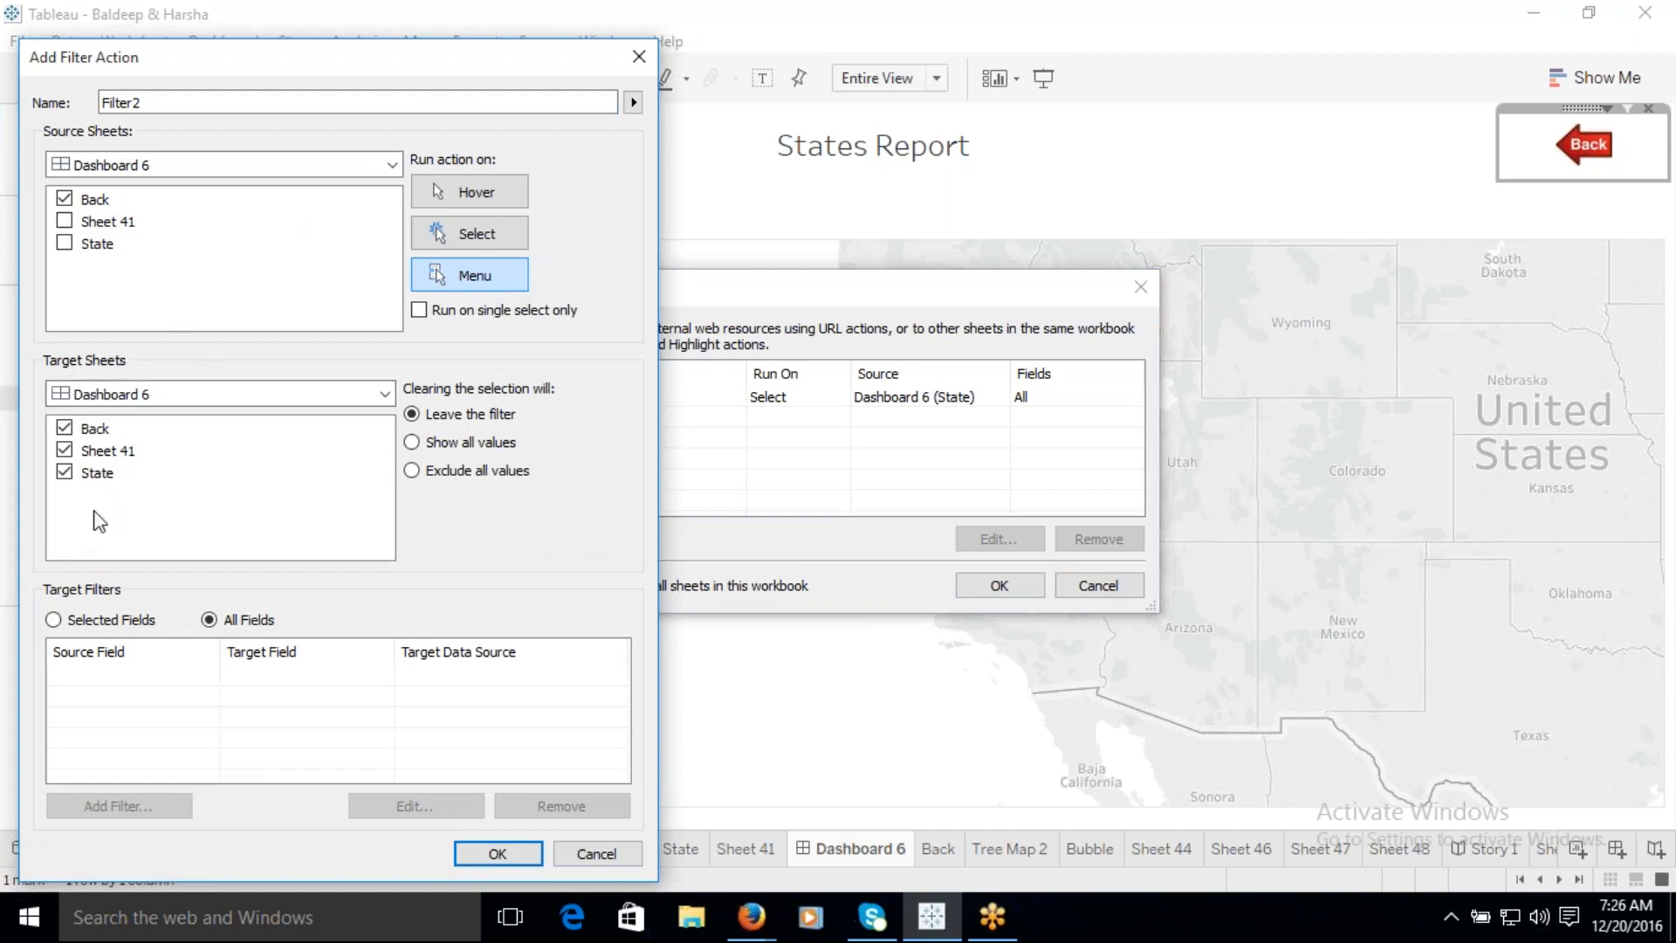
pyautogui.click(467, 237)
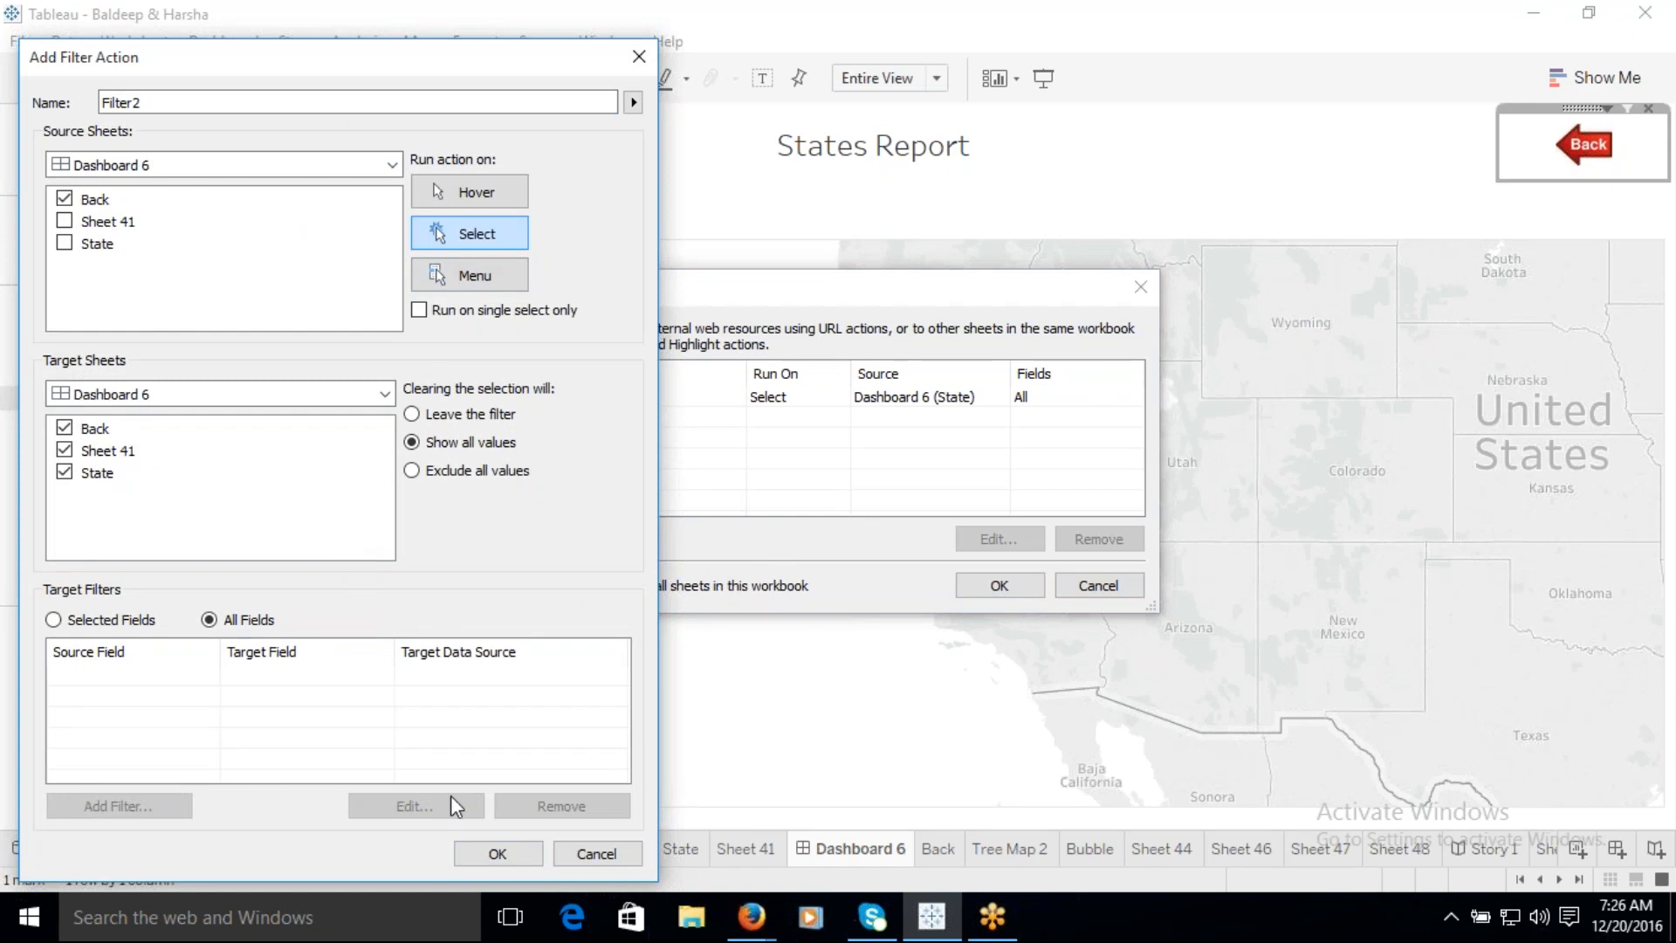
pyautogui.click(490, 852)
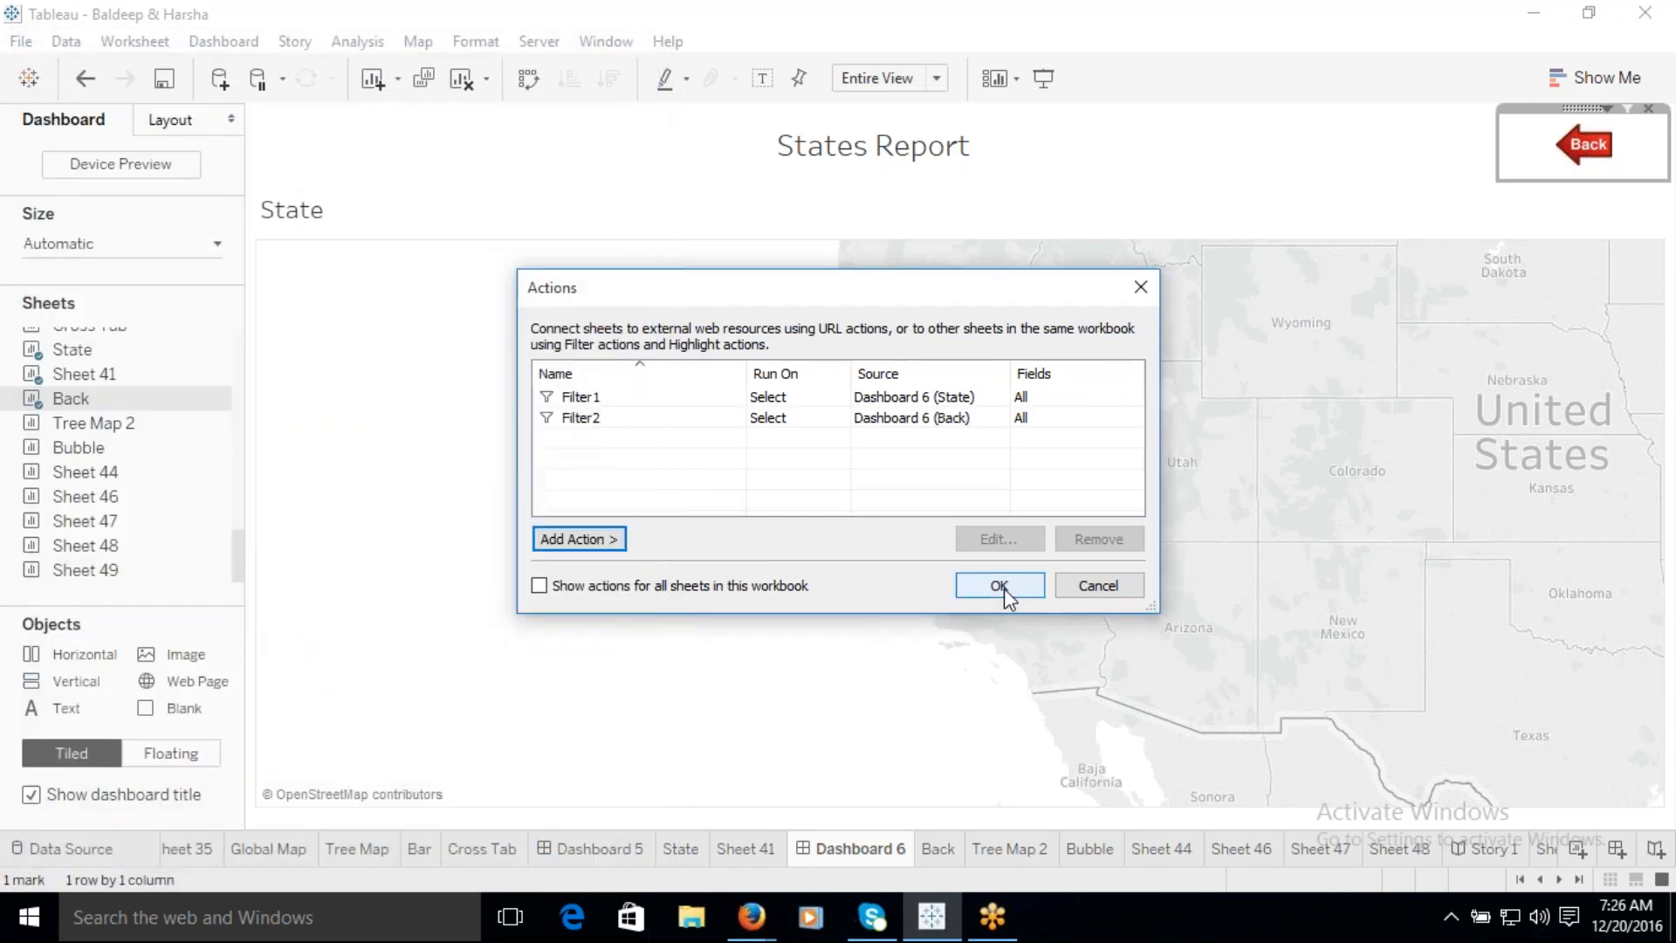
pyautogui.click(1004, 592)
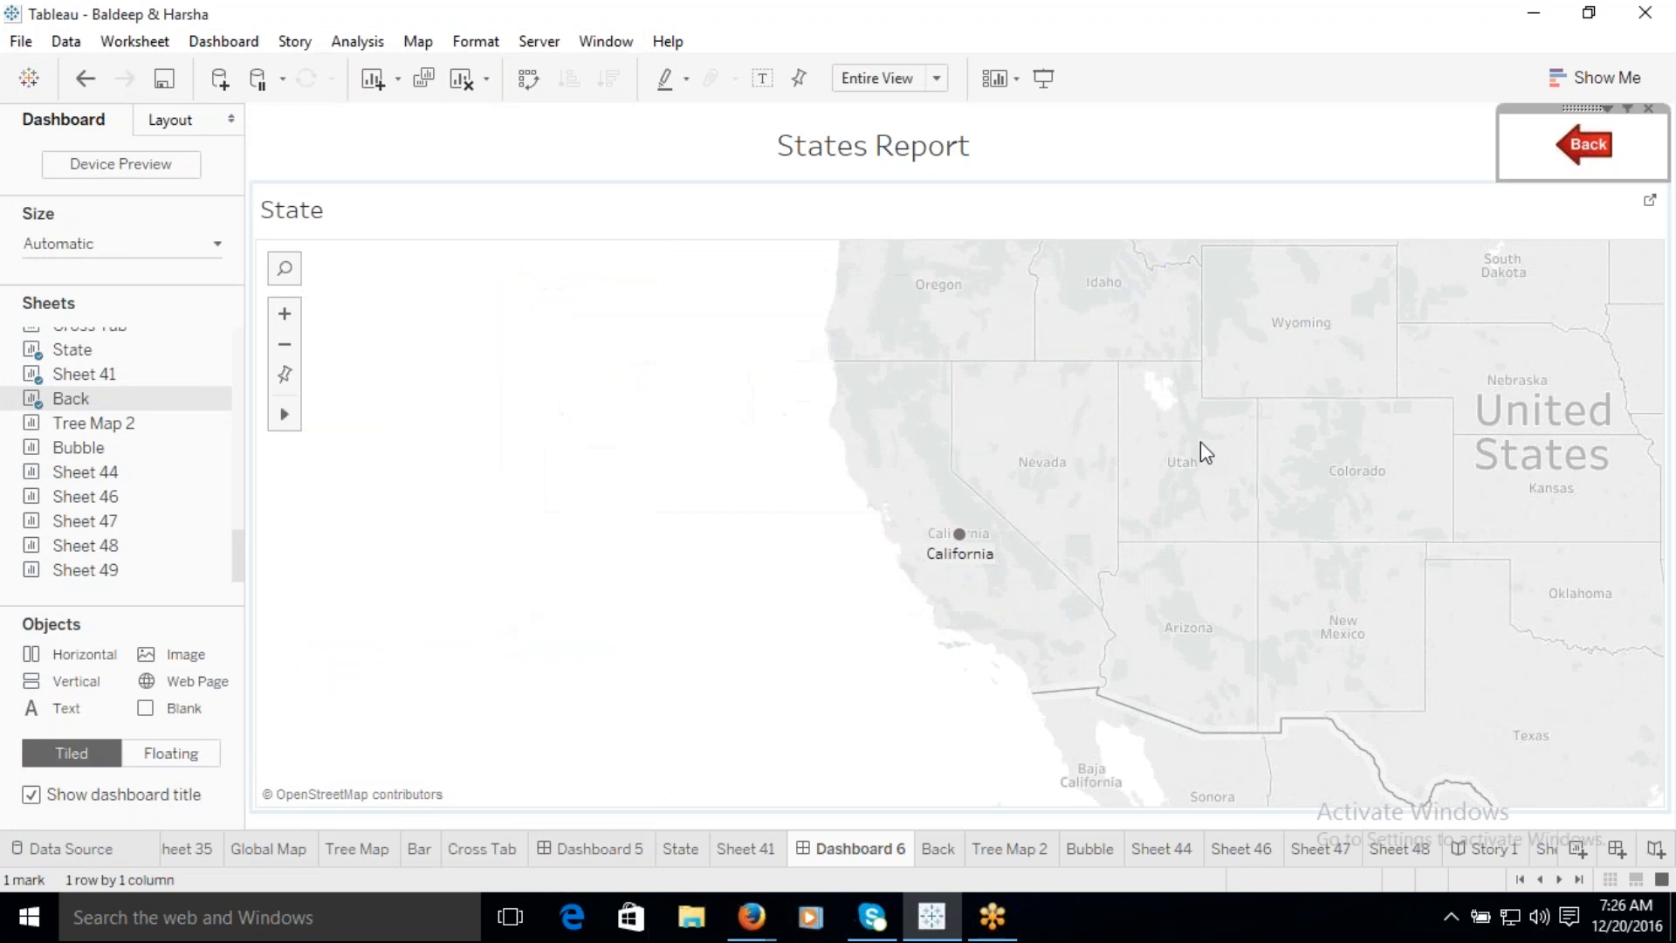
pyautogui.click(1594, 151)
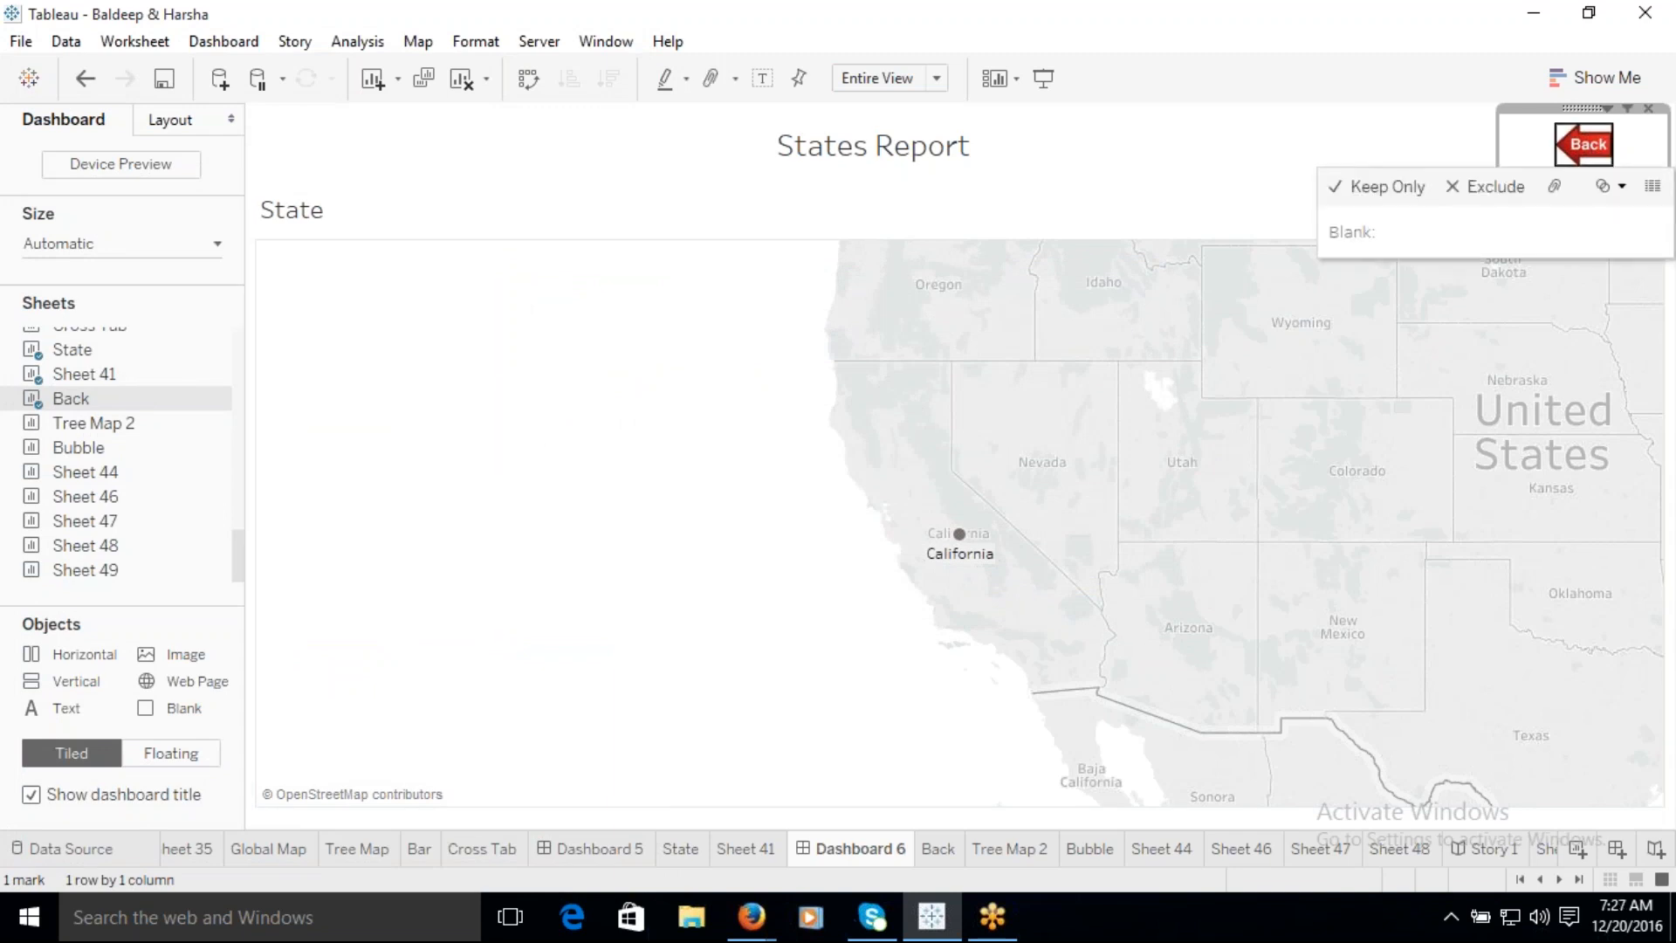
pyautogui.click(1592, 153)
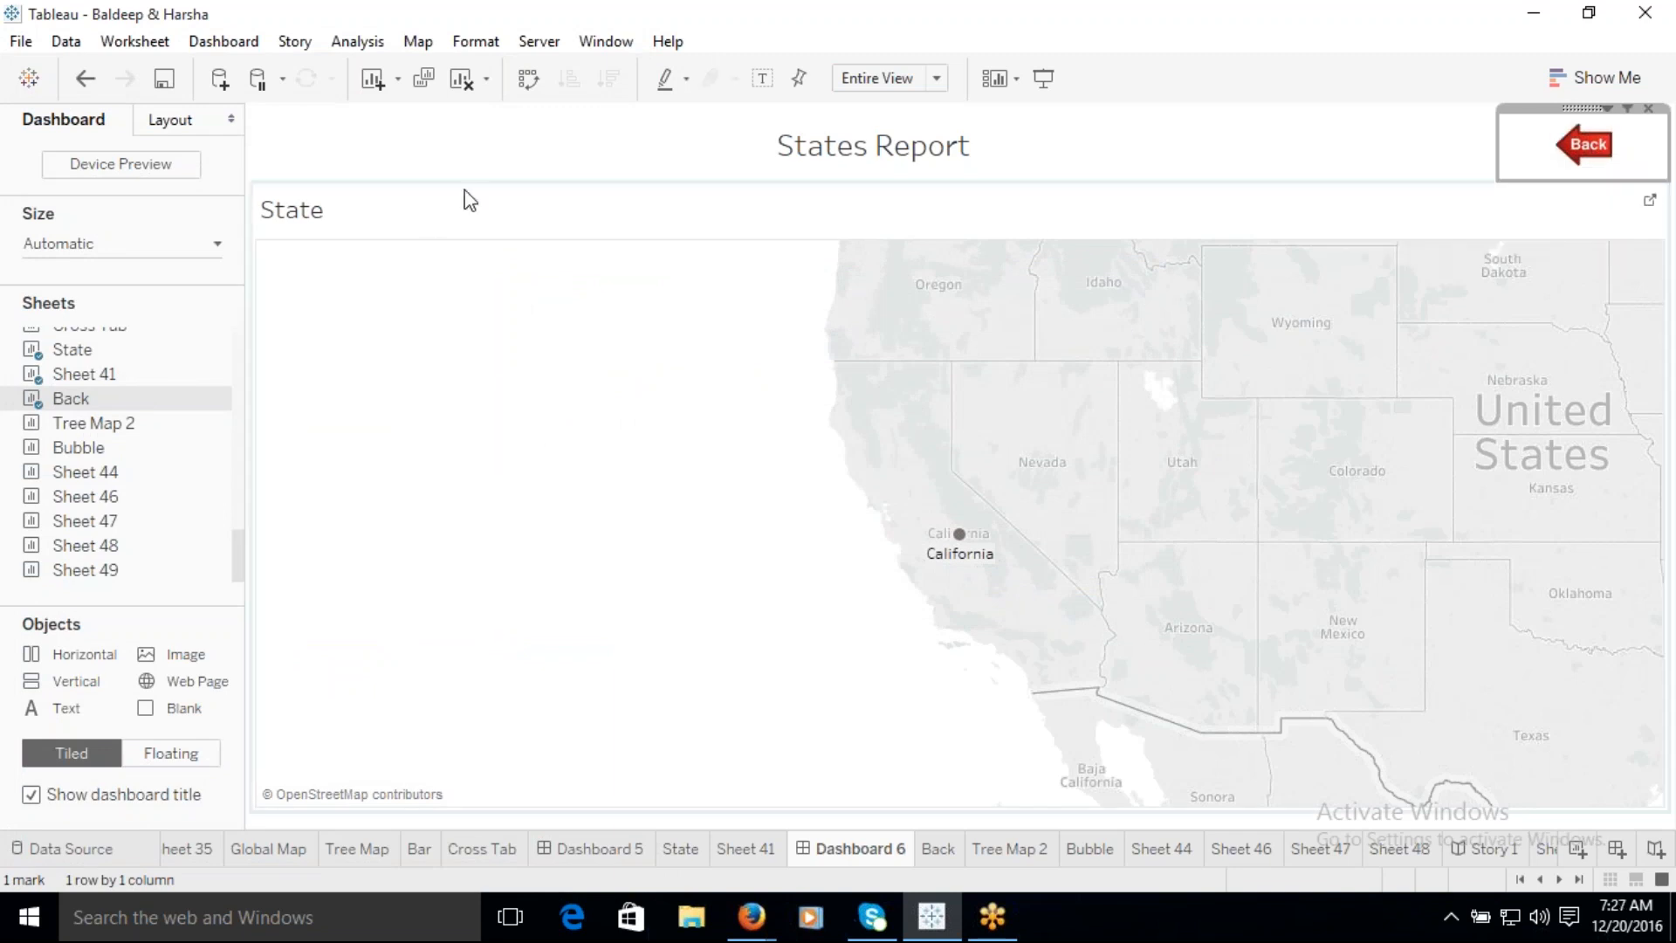
# Step: Edit the Filter2 action so that its target is Dashboard 5
pyautogui.click(224, 41)
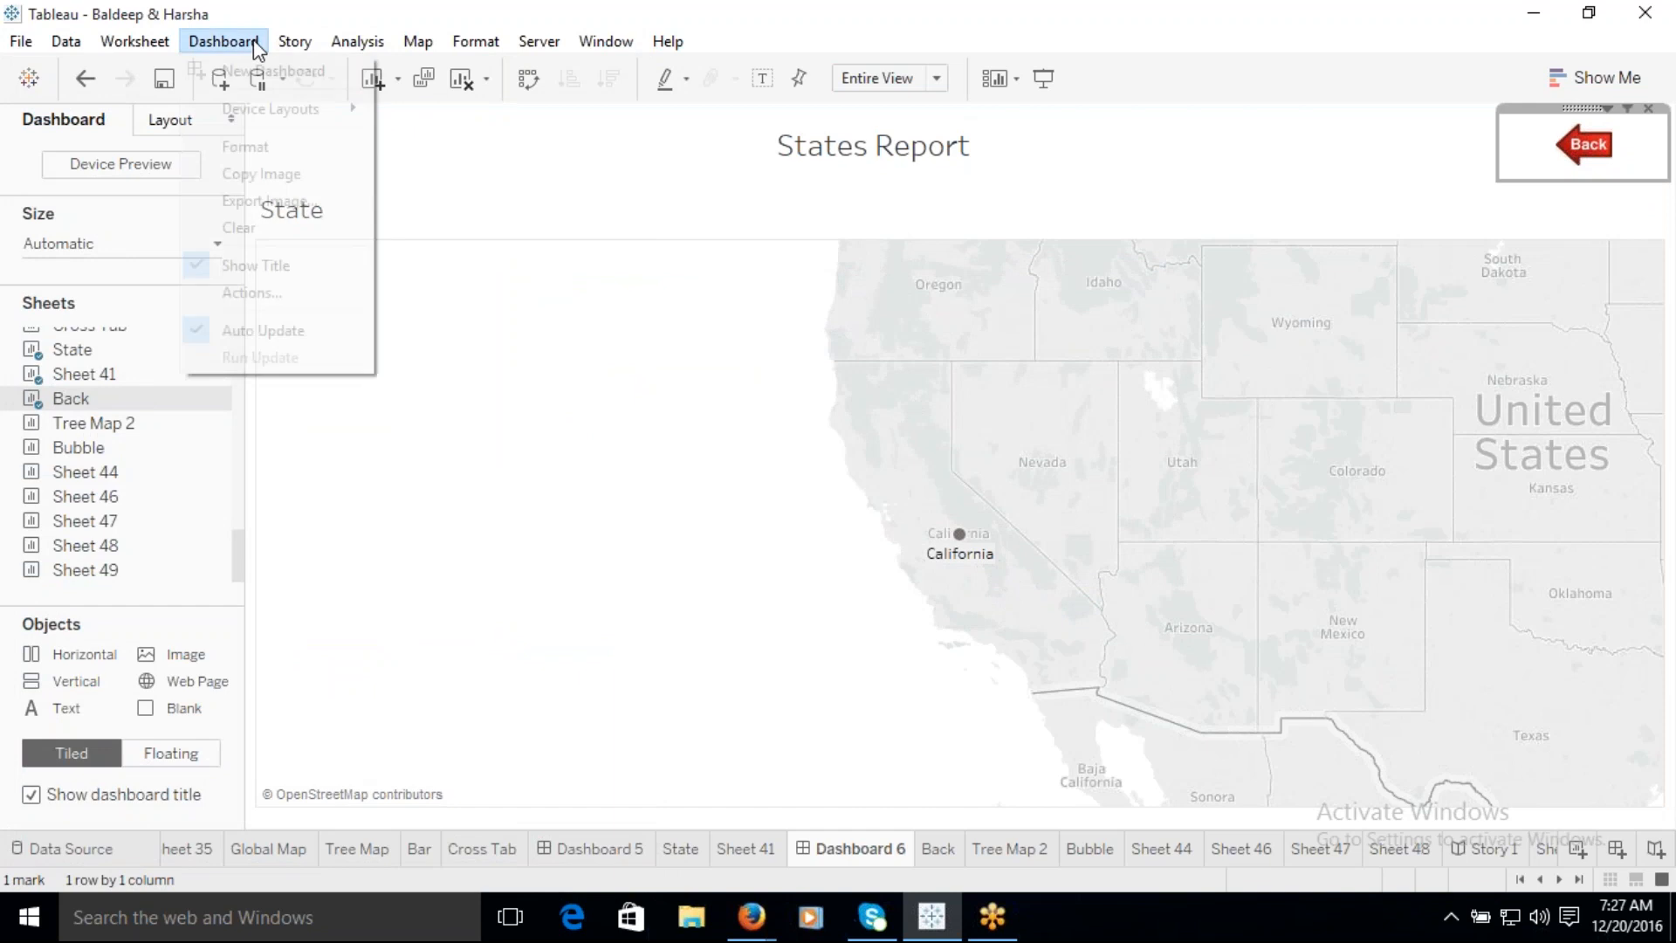
pyautogui.click(251, 294)
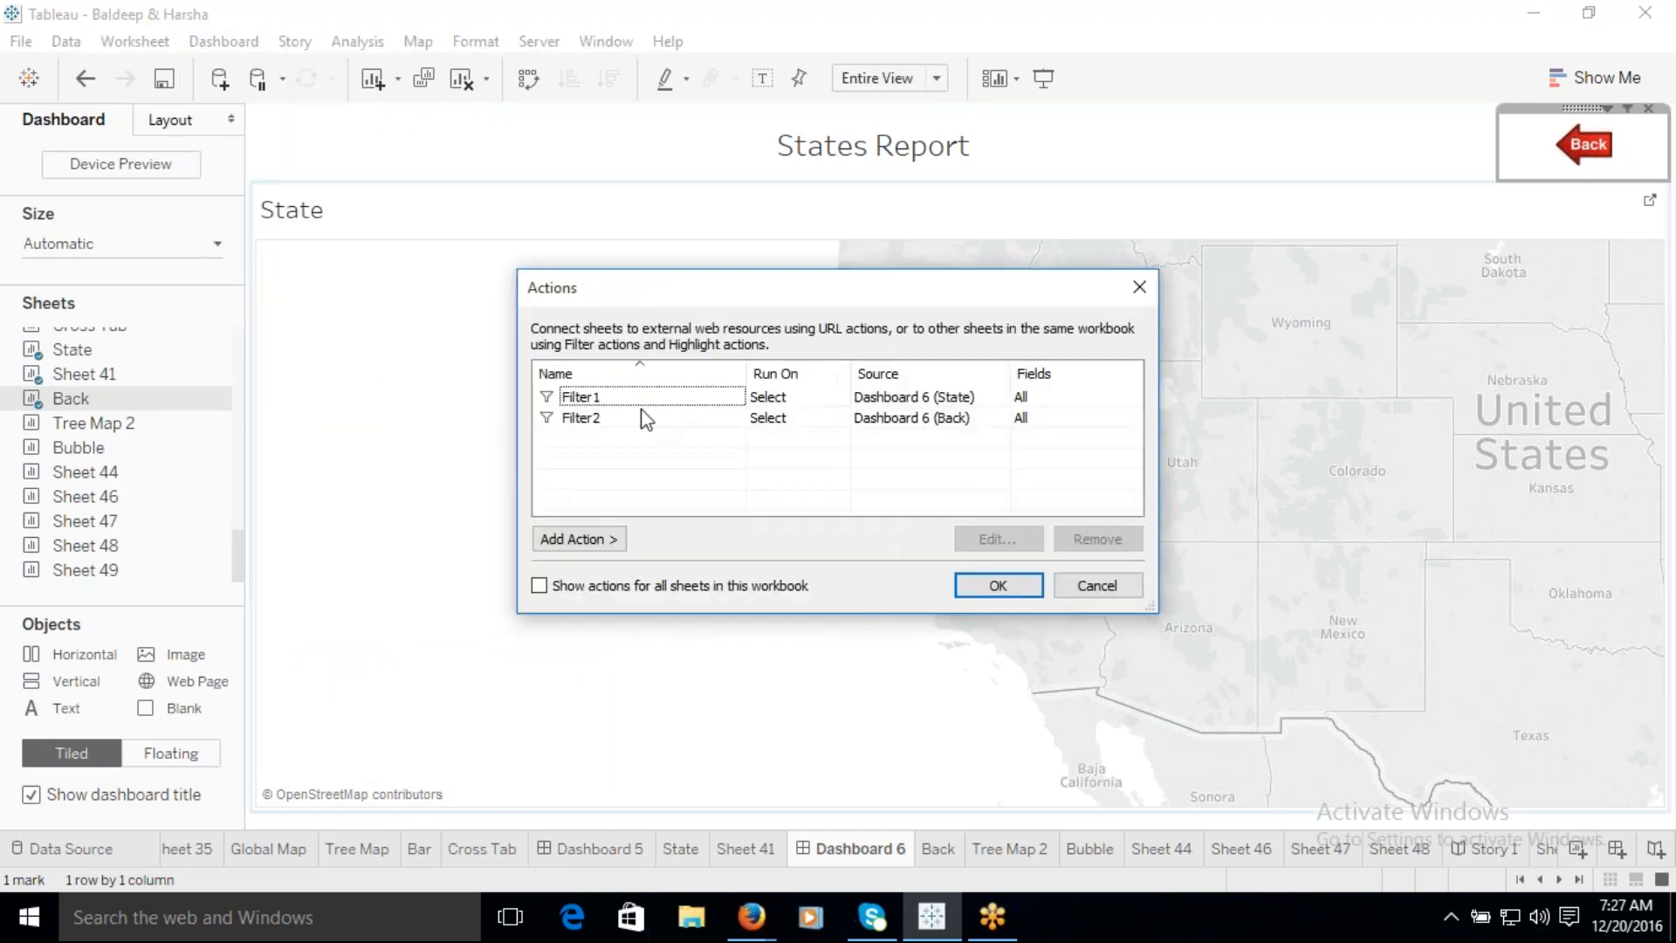
pyautogui.click(642, 423)
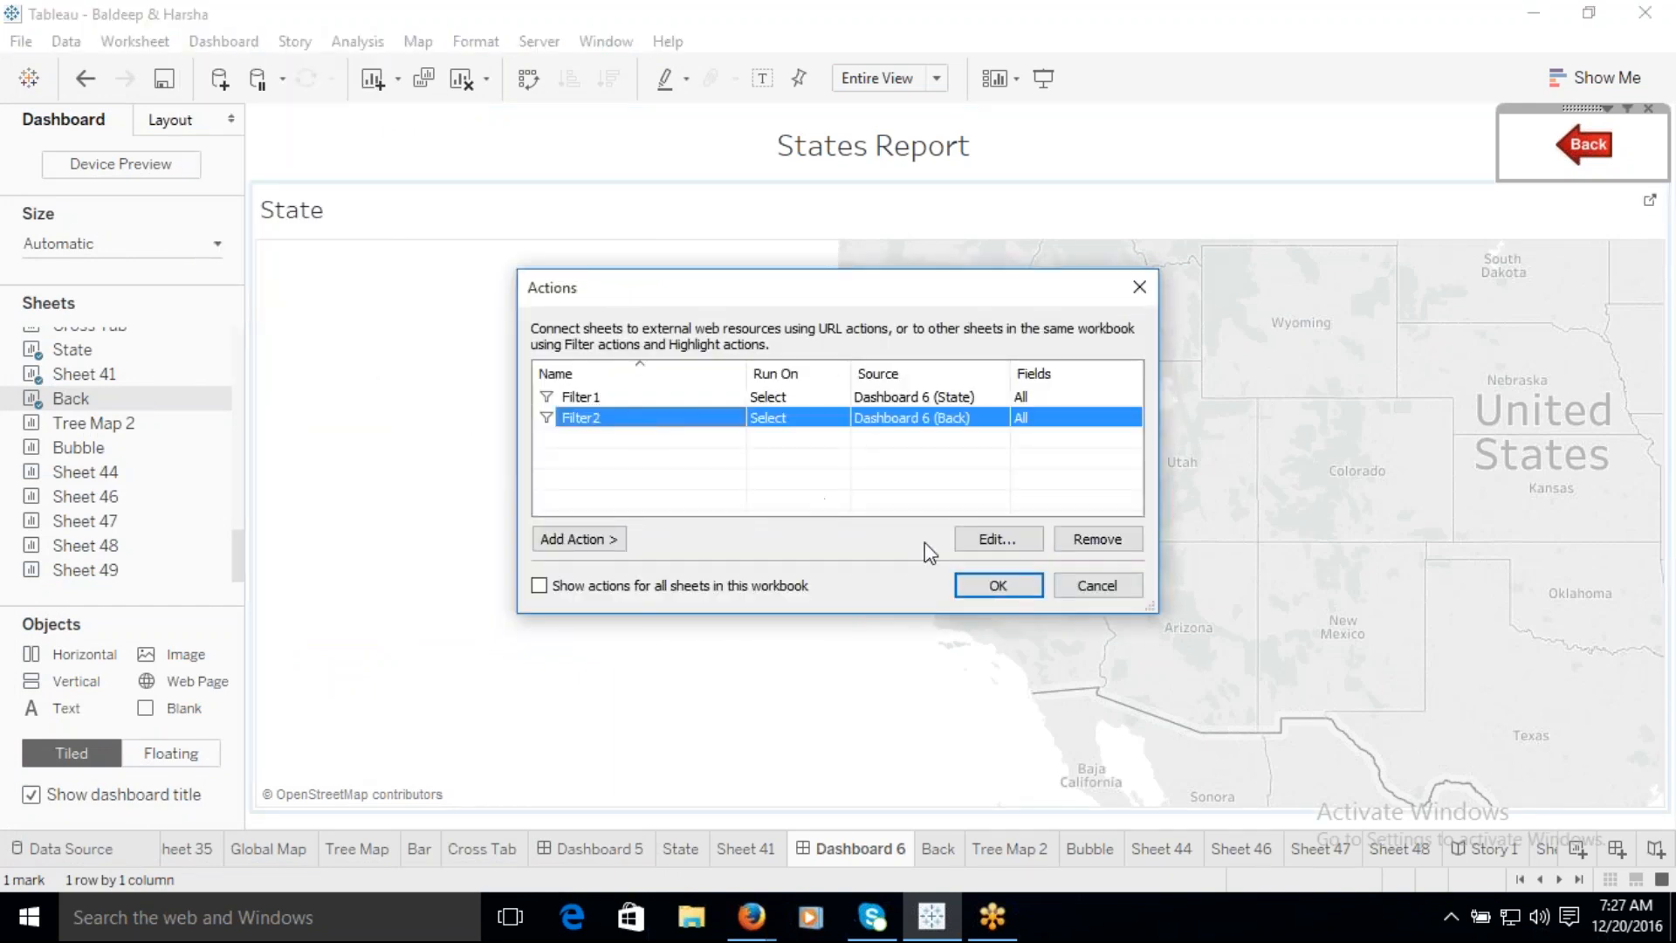
pyautogui.click(998, 541)
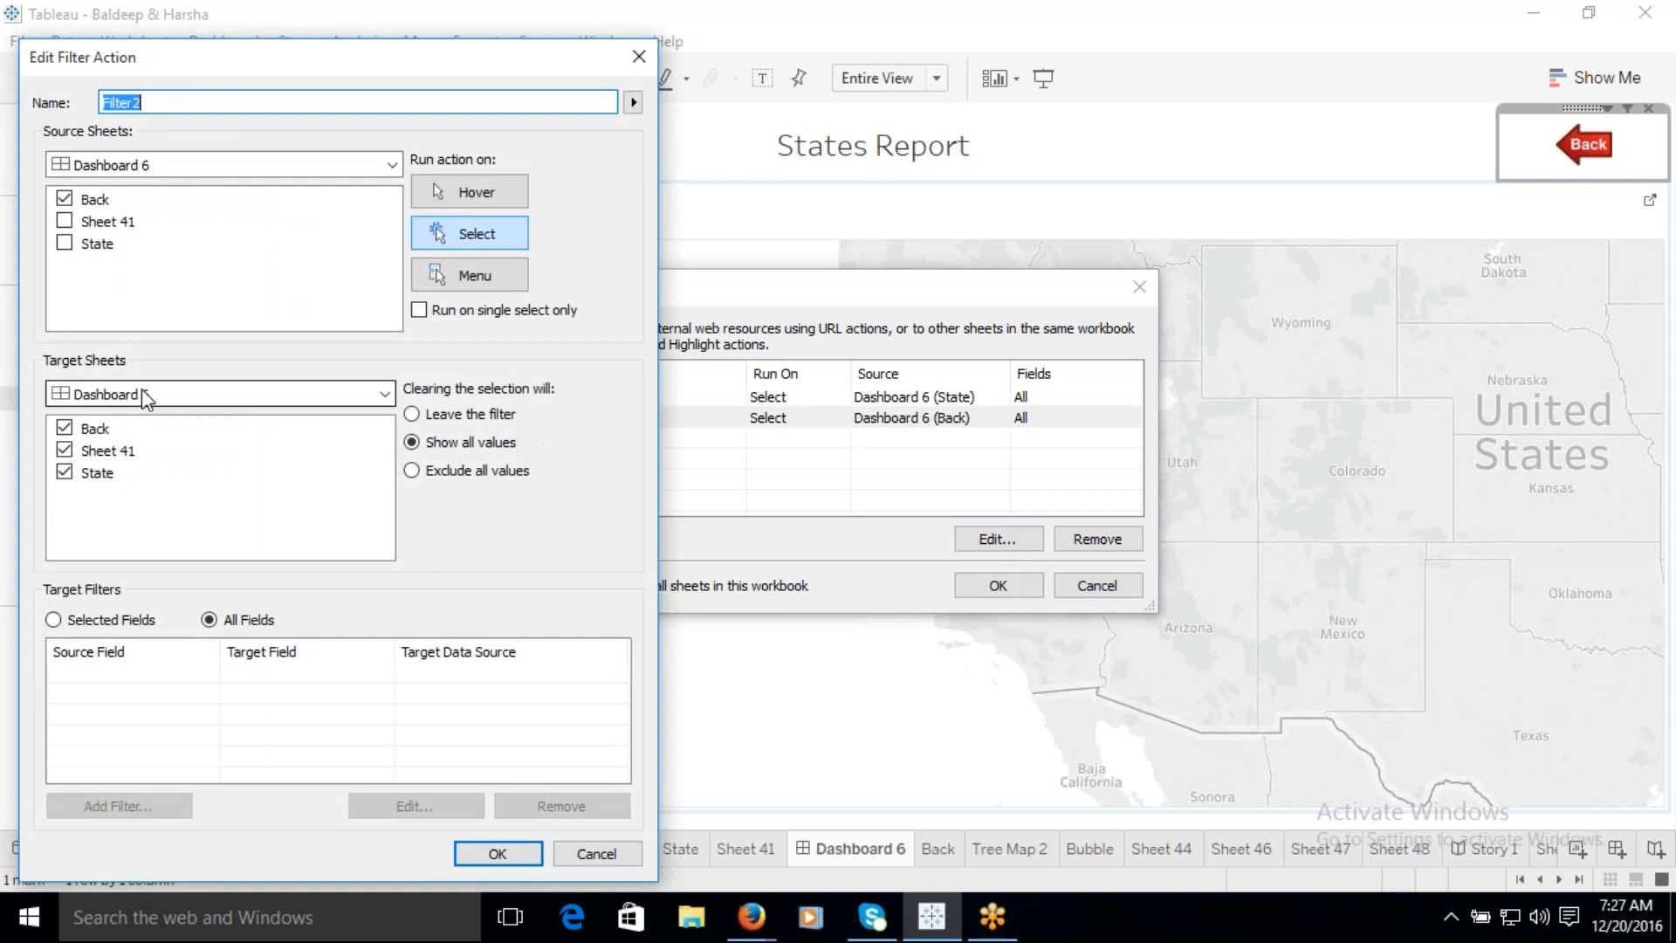
pyautogui.click(384, 394)
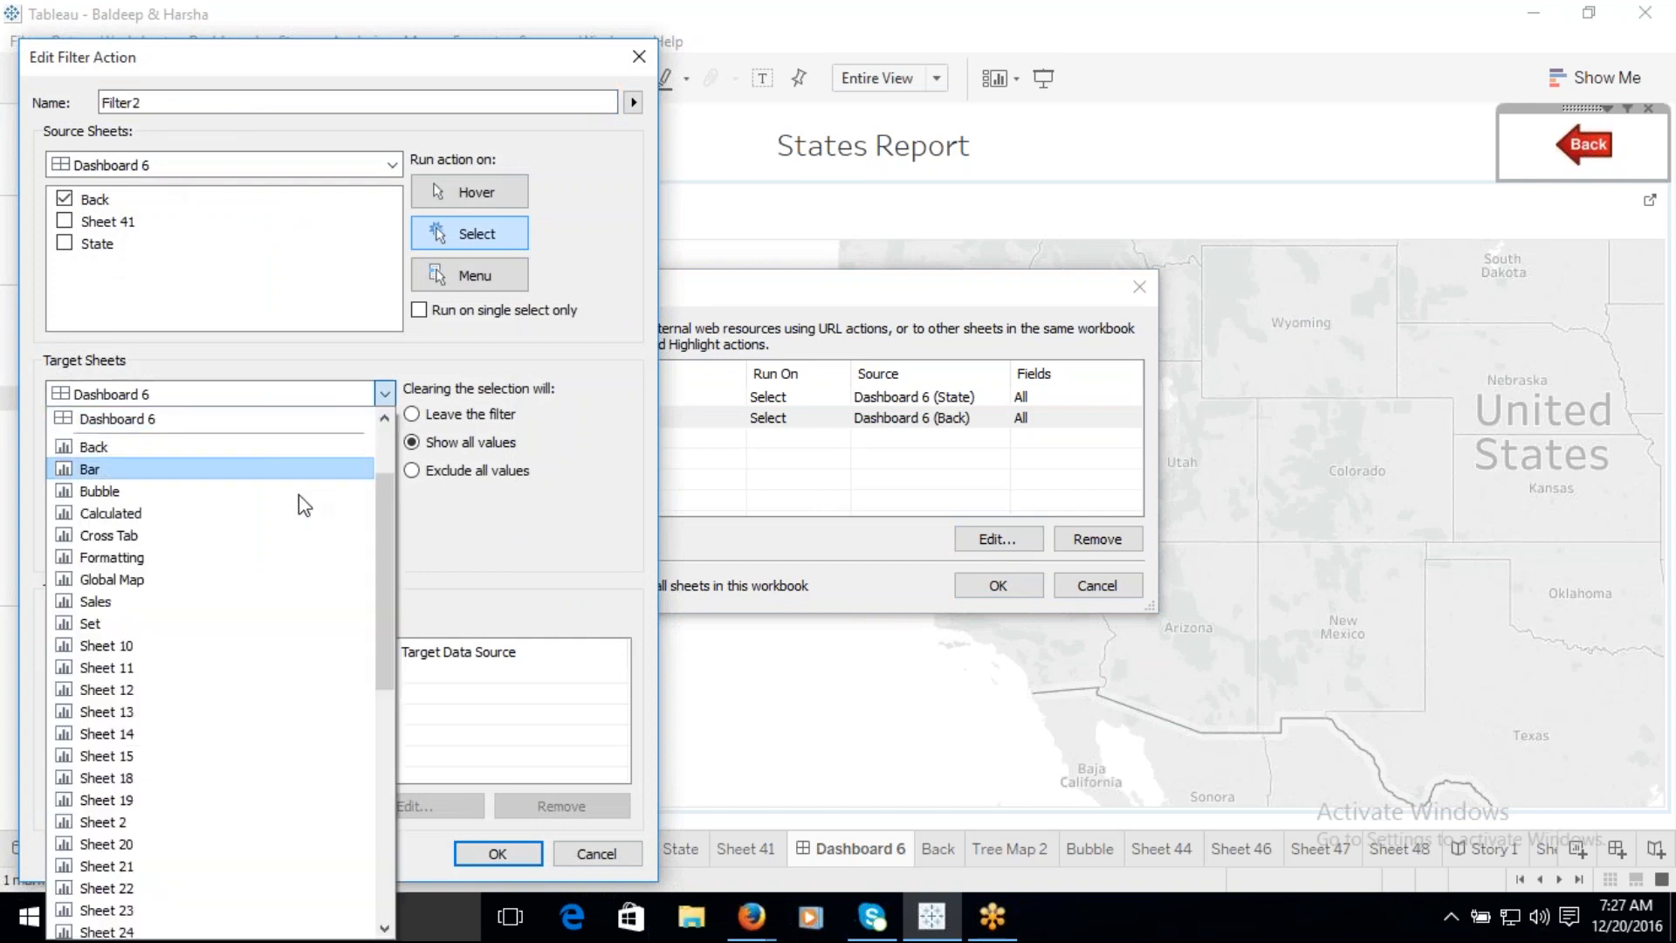
pyautogui.scroll(3, 377, 578)
pyautogui.click(167, 515)
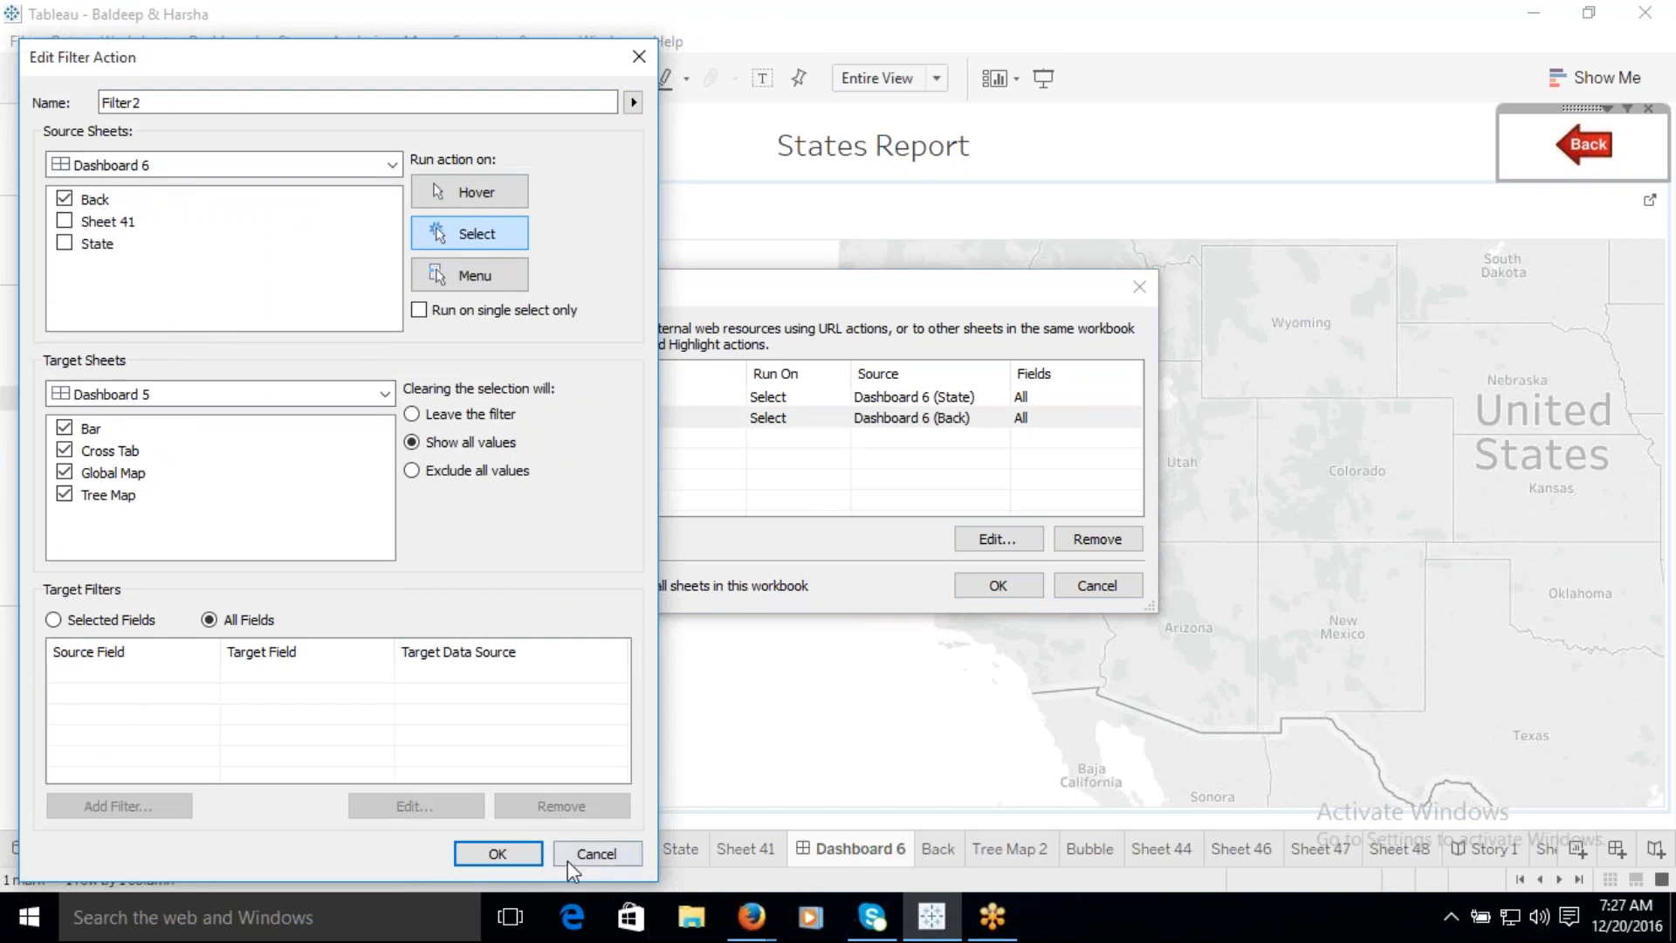
pyautogui.click(522, 857)
pyautogui.click(1011, 586)
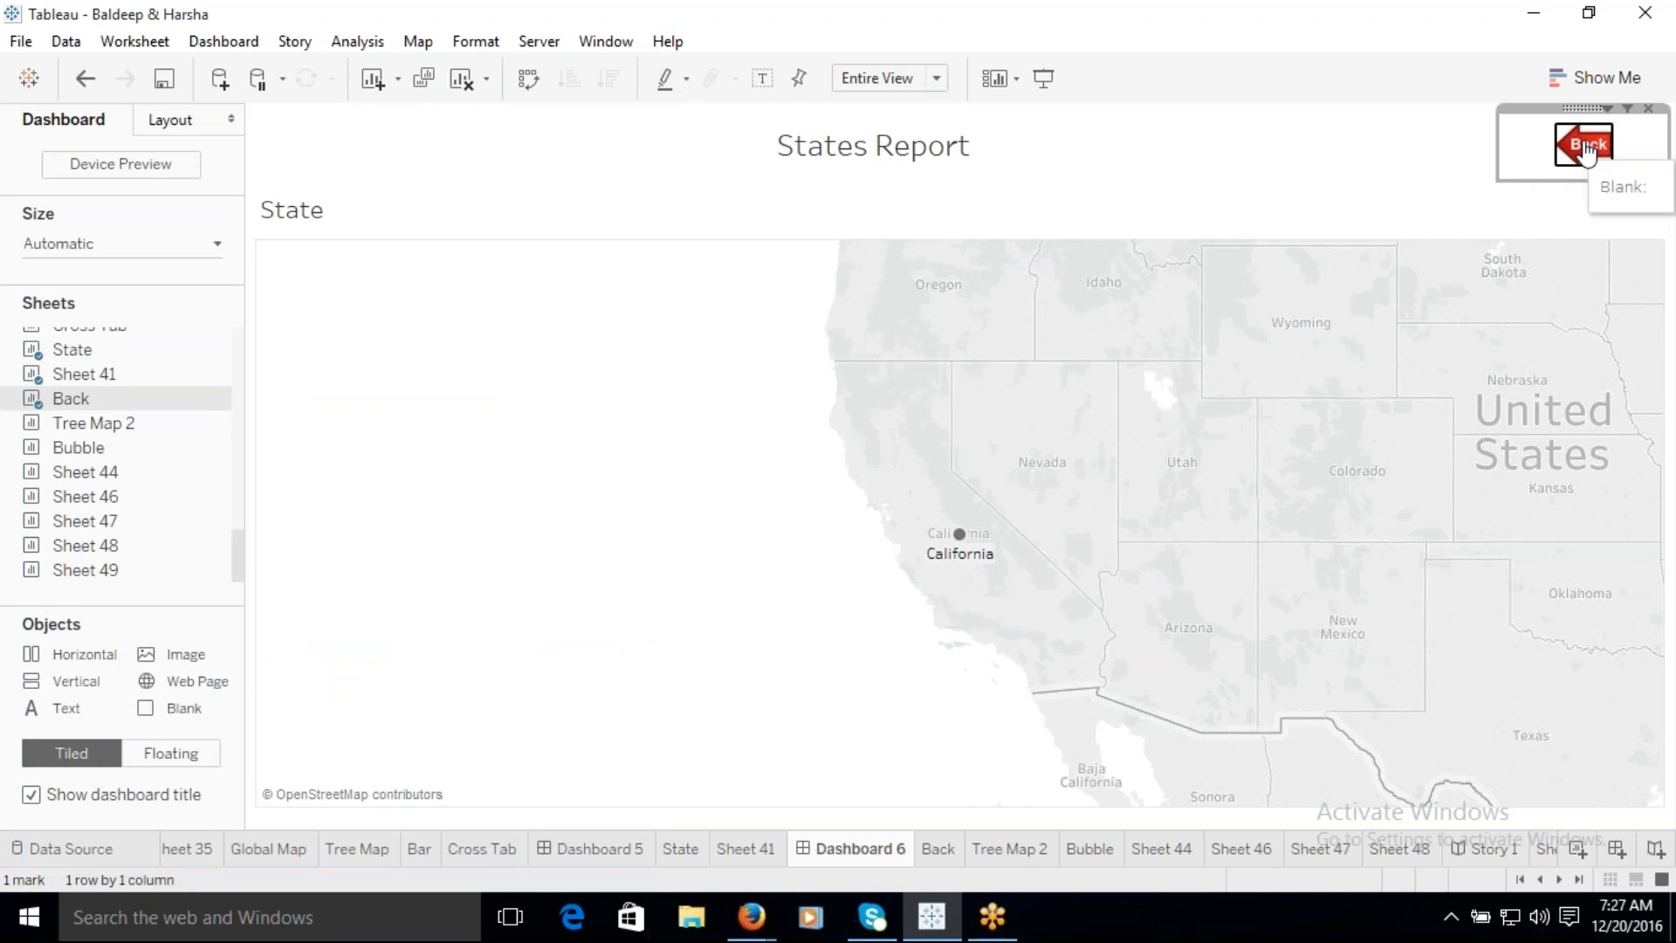
# Step: Test the Back arrow to return to Dashboard 5, and replace the California selection with a group of Tree Map marks
pyautogui.click(1587, 153)
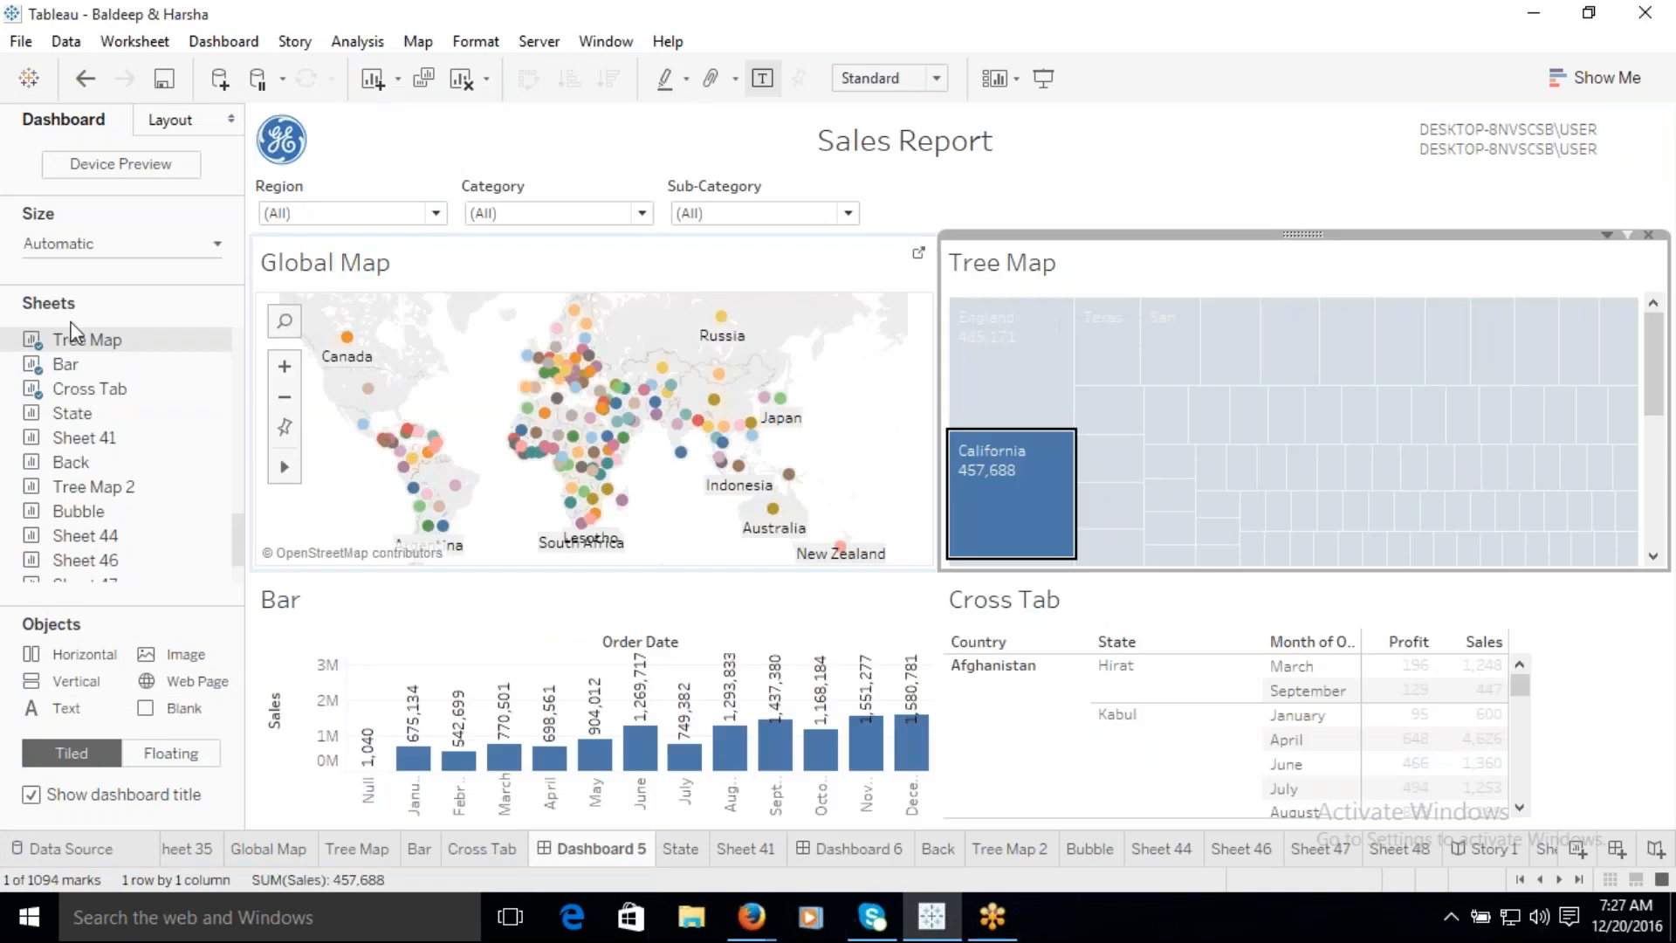
pyautogui.click(1002, 511)
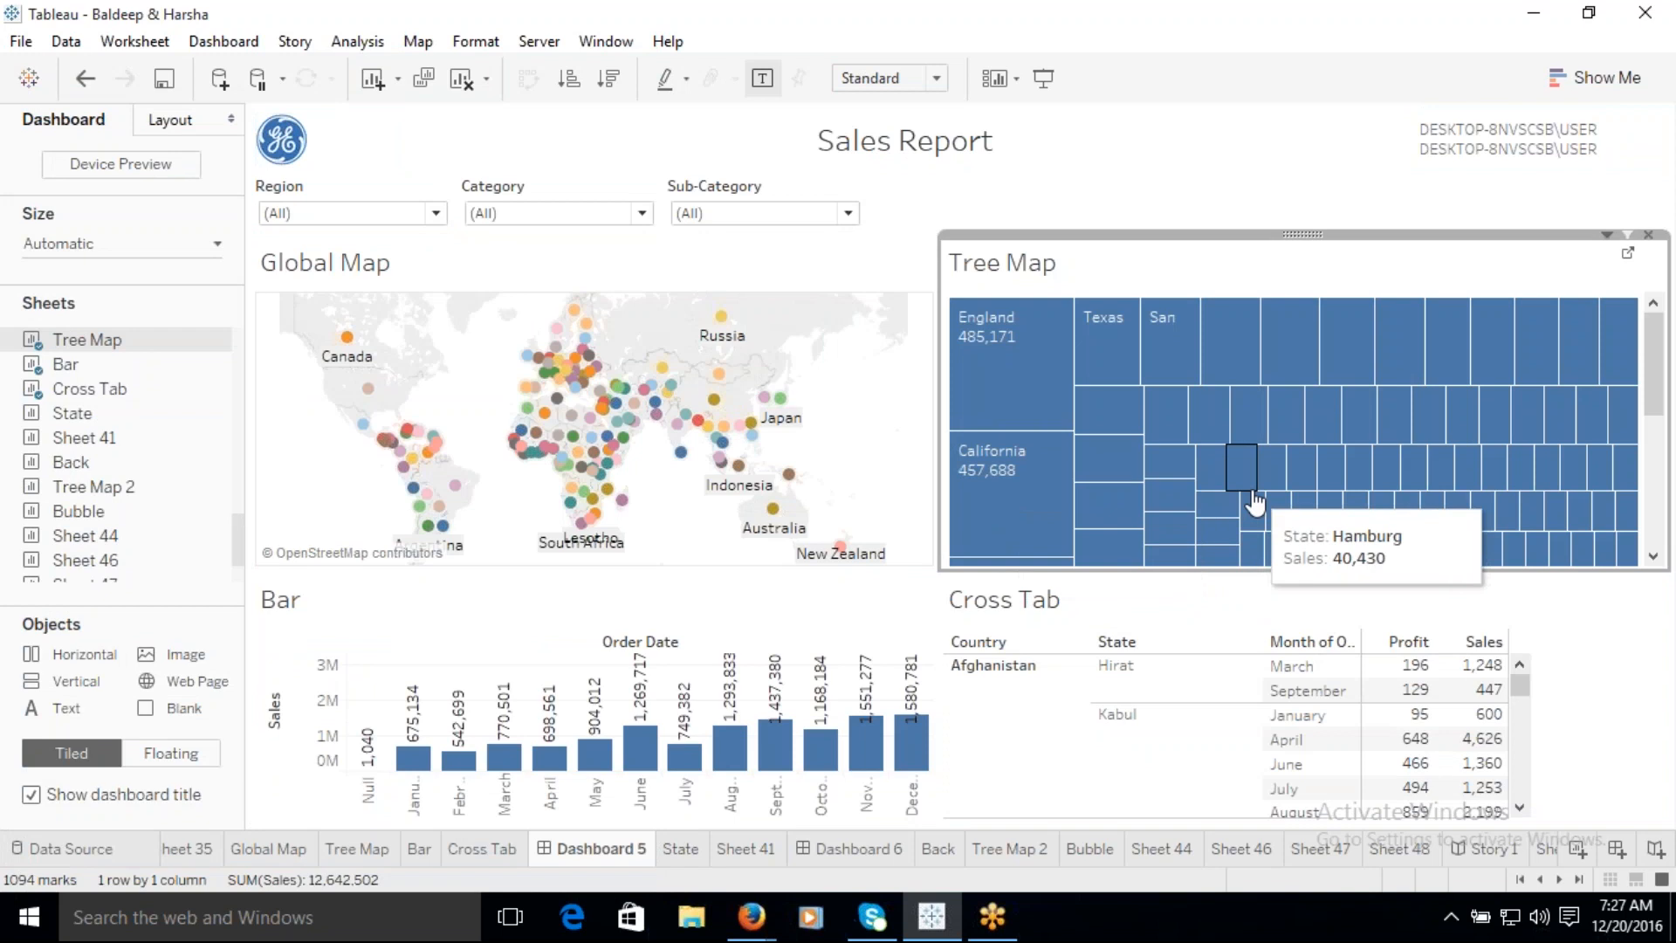
pyautogui.moveTo(1003, 434); pyautogui.dragTo(1534, 497)
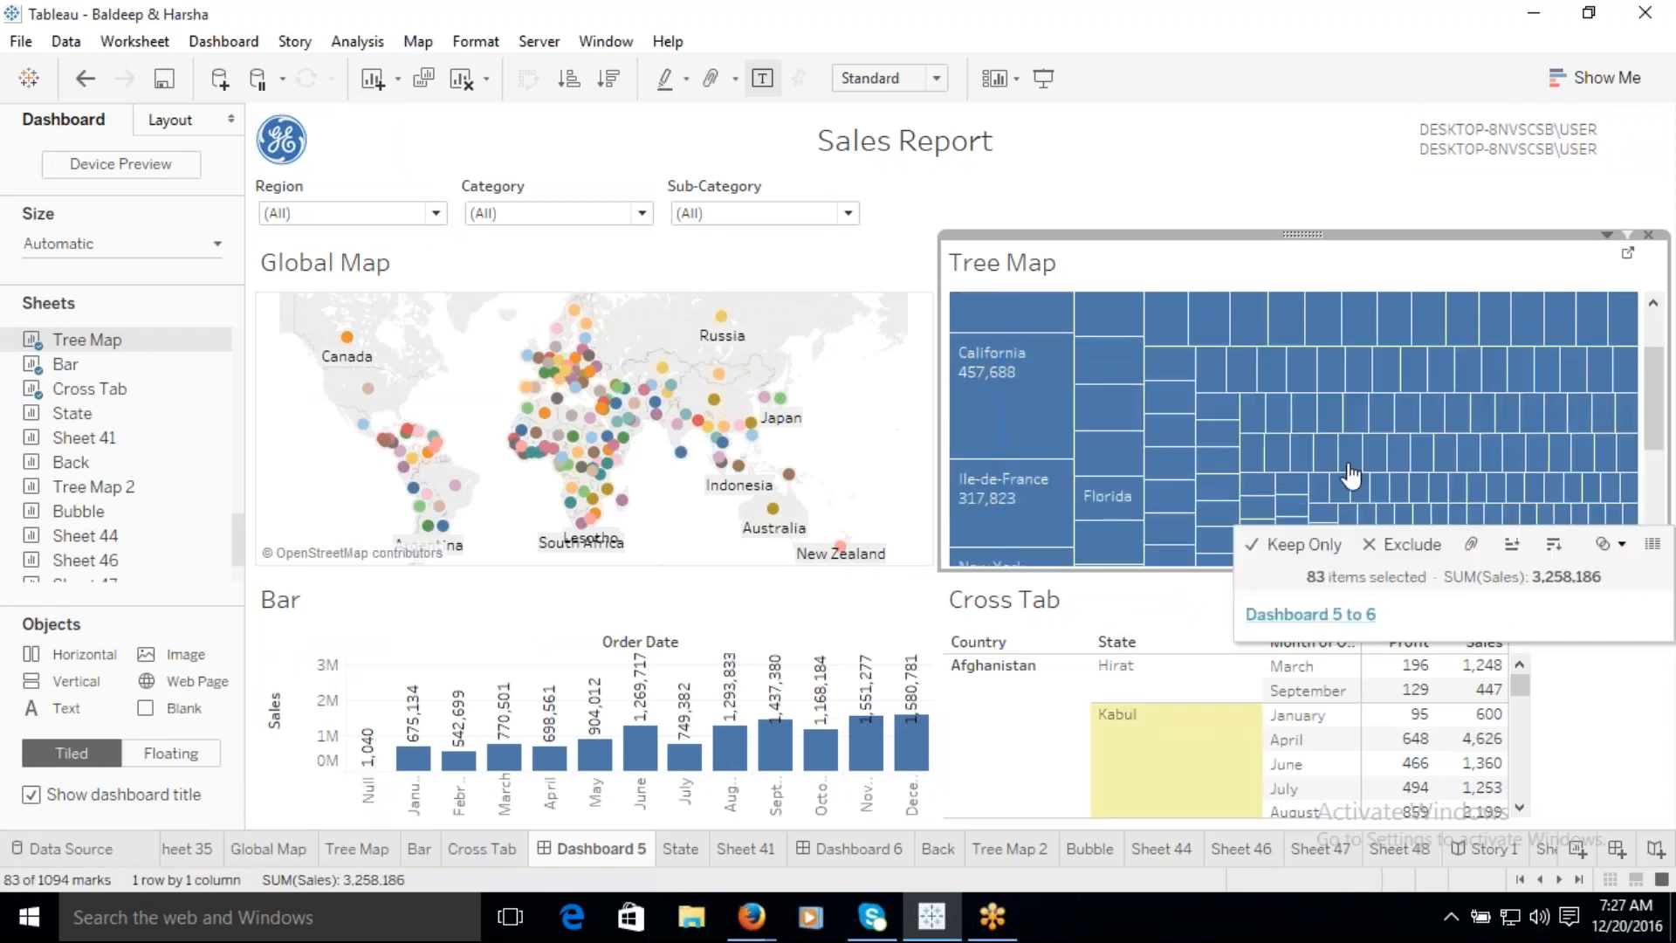
# Step: Select the Tree Map marks from California and Ile-de-France across Florida, follow the Dashboard 5 to 6 link, and return with the Back arrow
pyautogui.click(1161, 404)
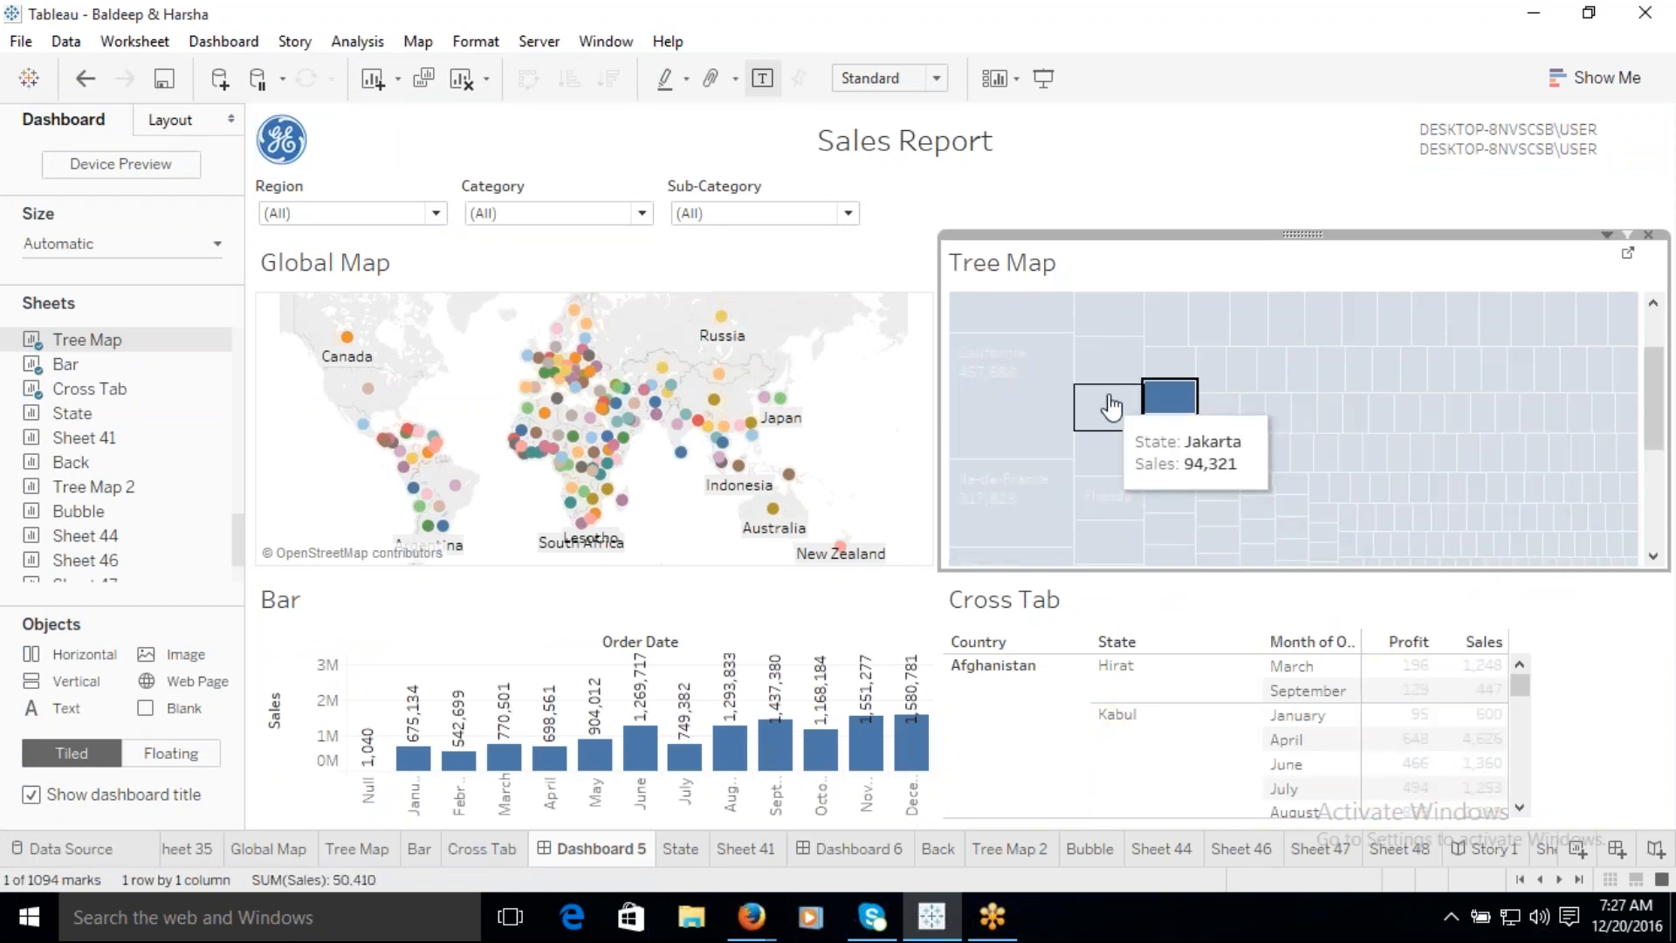
pyautogui.click(1167, 399)
pyautogui.moveTo(1075, 365); pyautogui.dragTo(1275, 489)
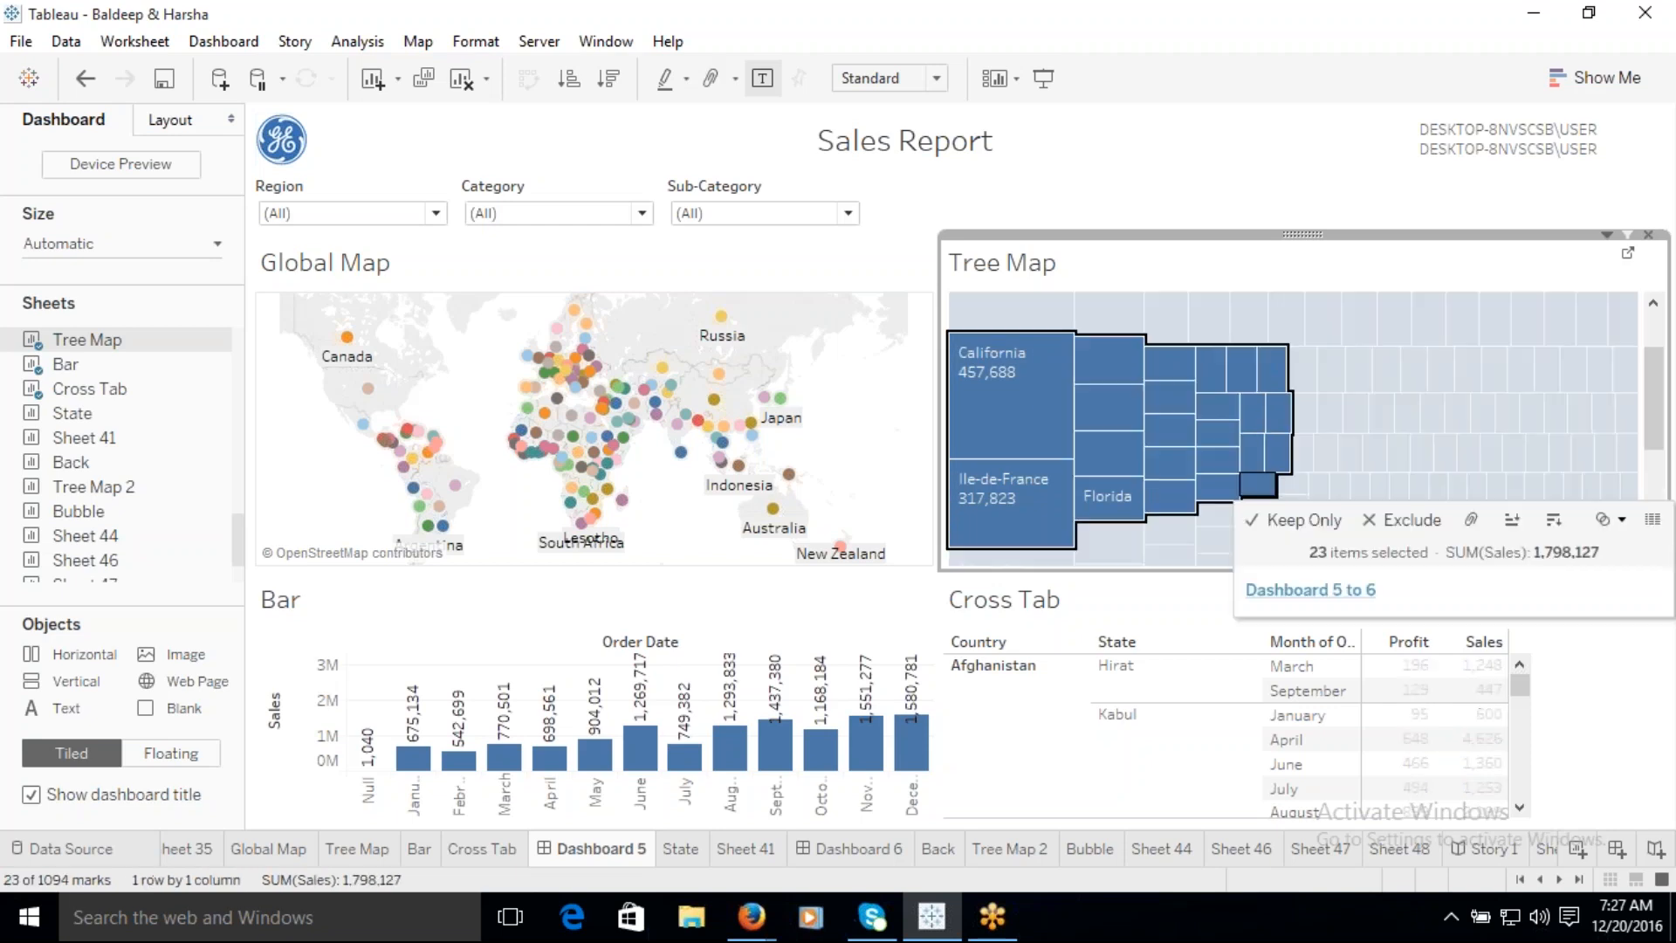
pyautogui.click(1309, 590)
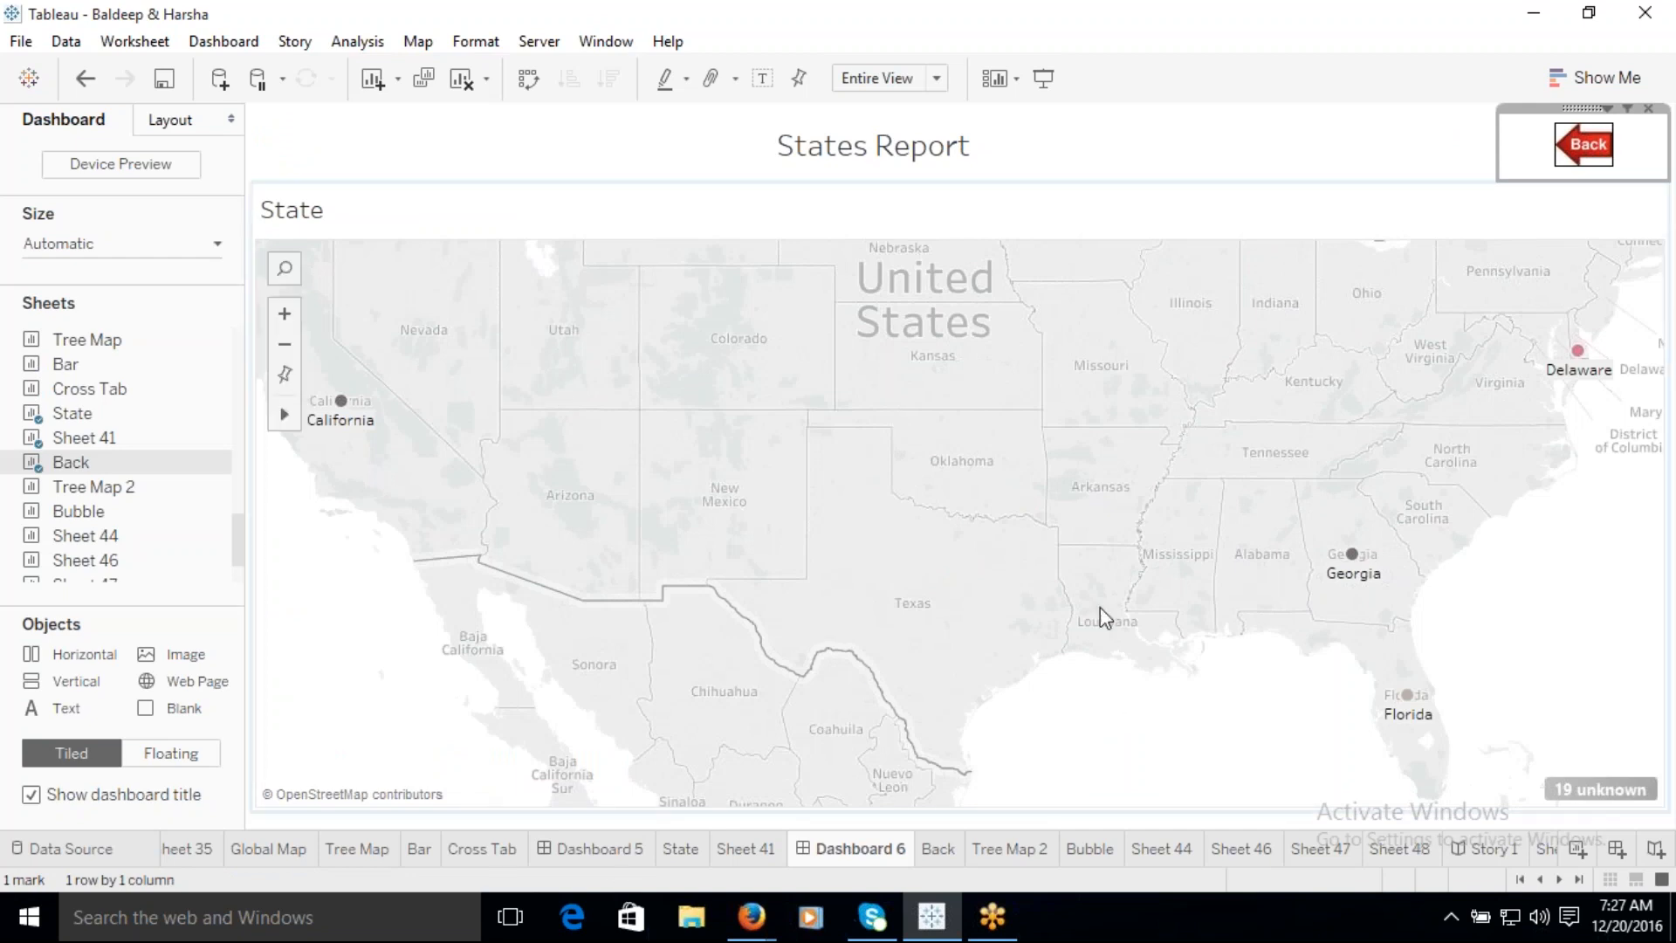
pyautogui.click(1586, 150)
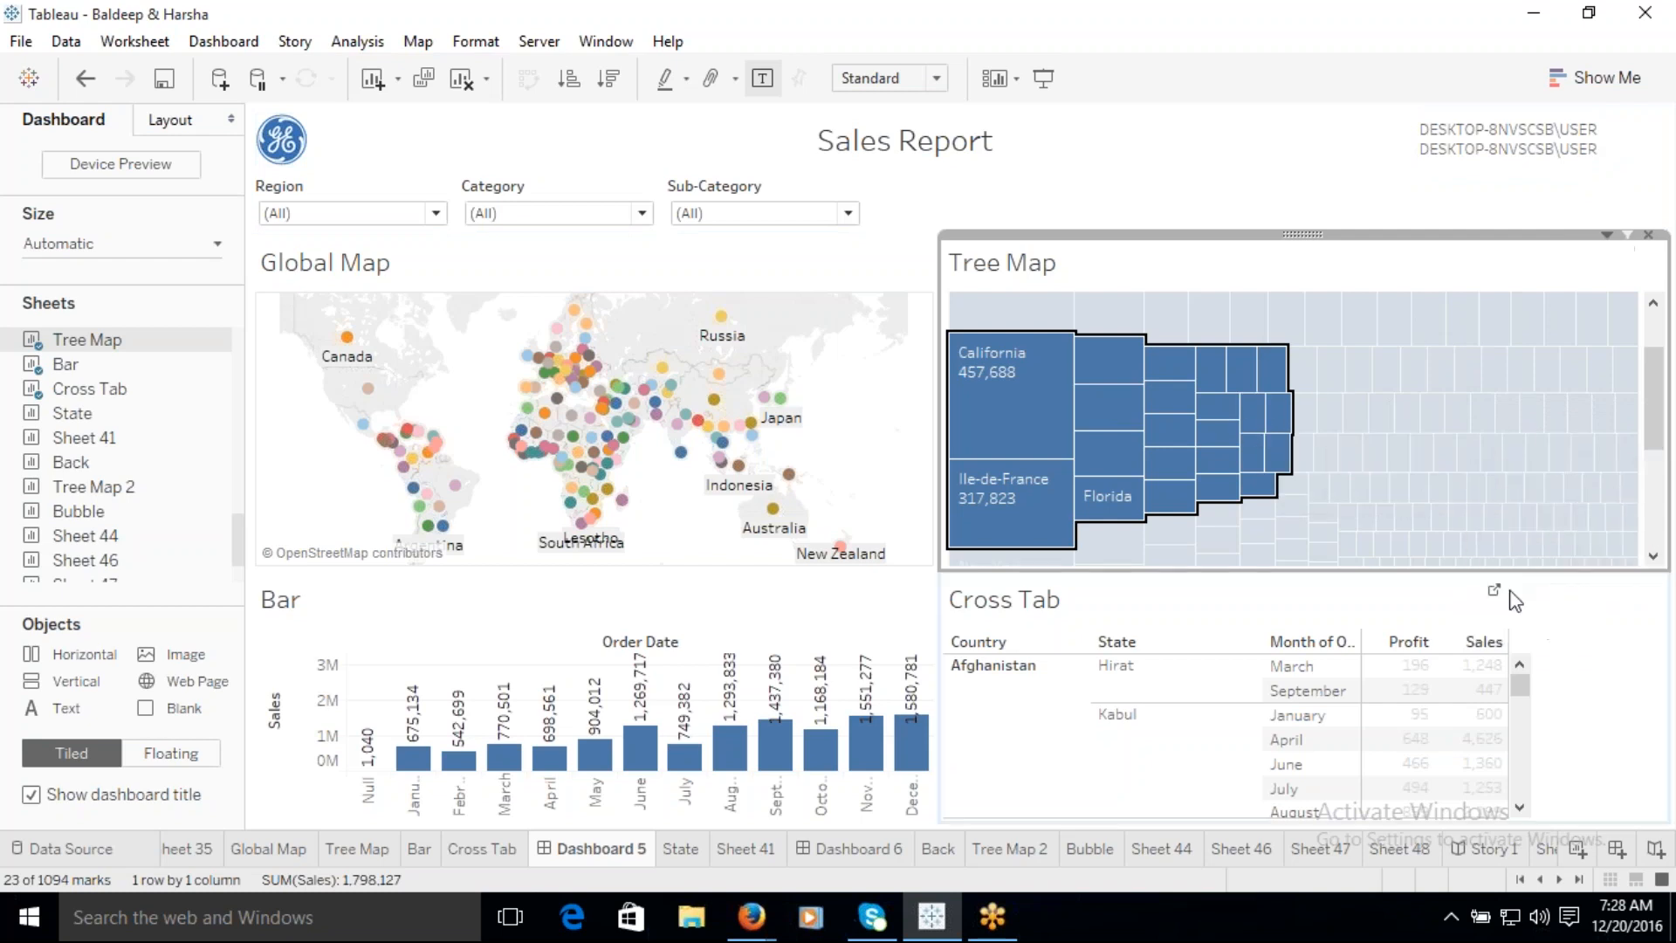
# Step: Clear the mark selection in Dashboard 5's Tree Map
pyautogui.click(1527, 596)
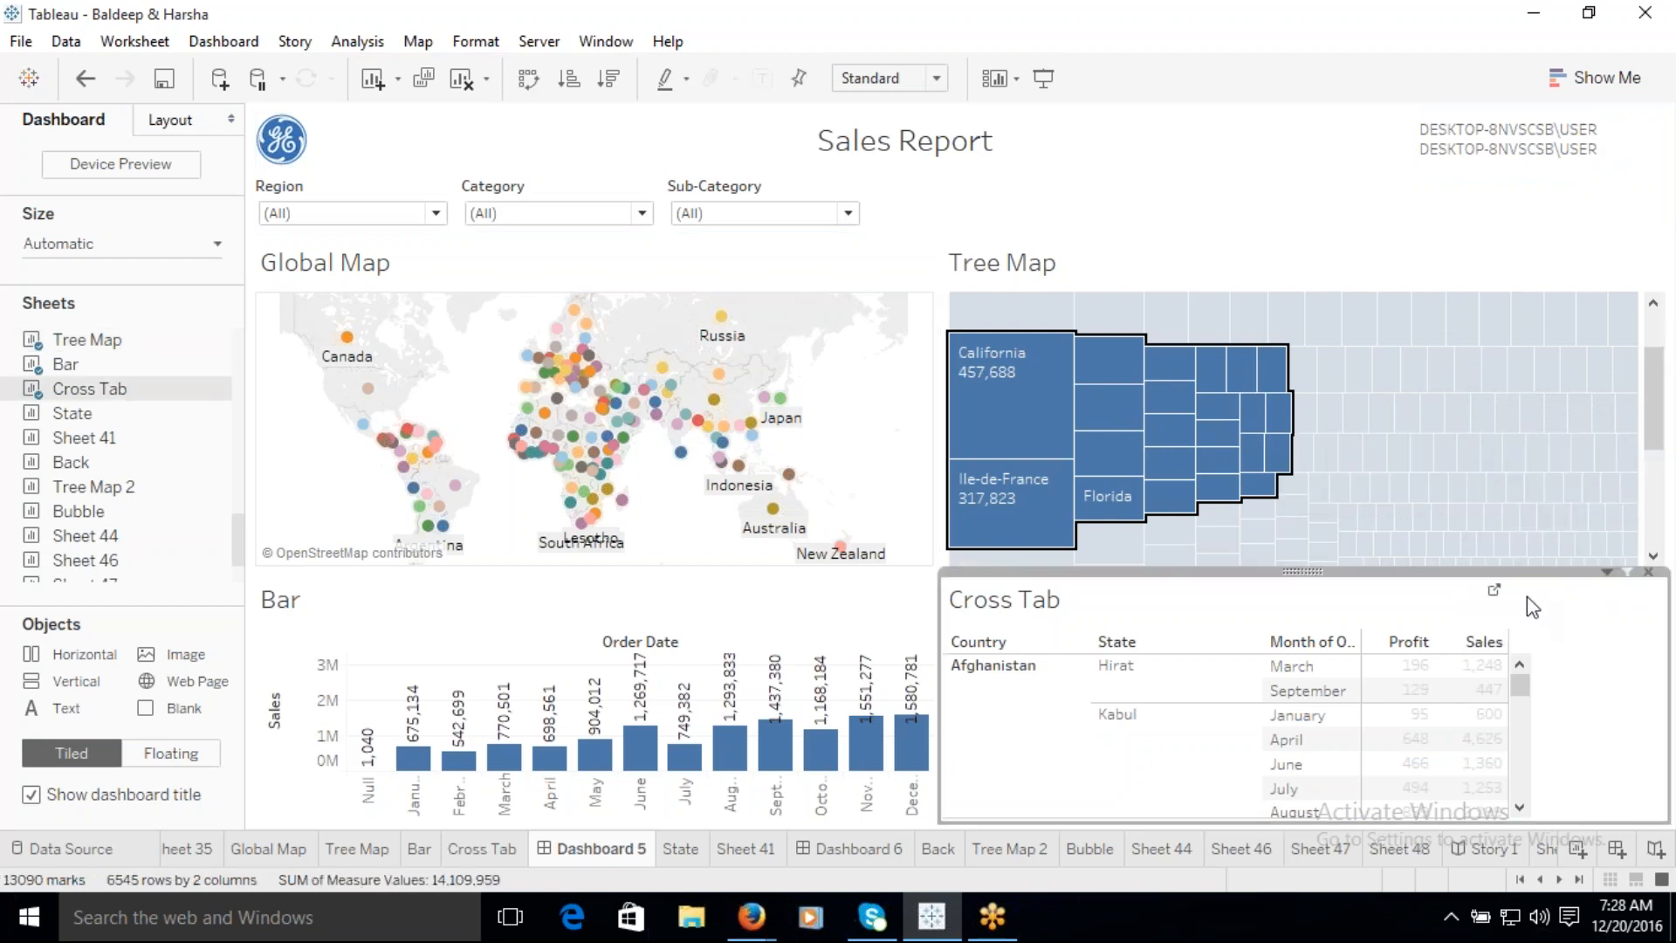
pyautogui.click(1045, 393)
pyautogui.click(1048, 400)
pyautogui.click(1039, 404)
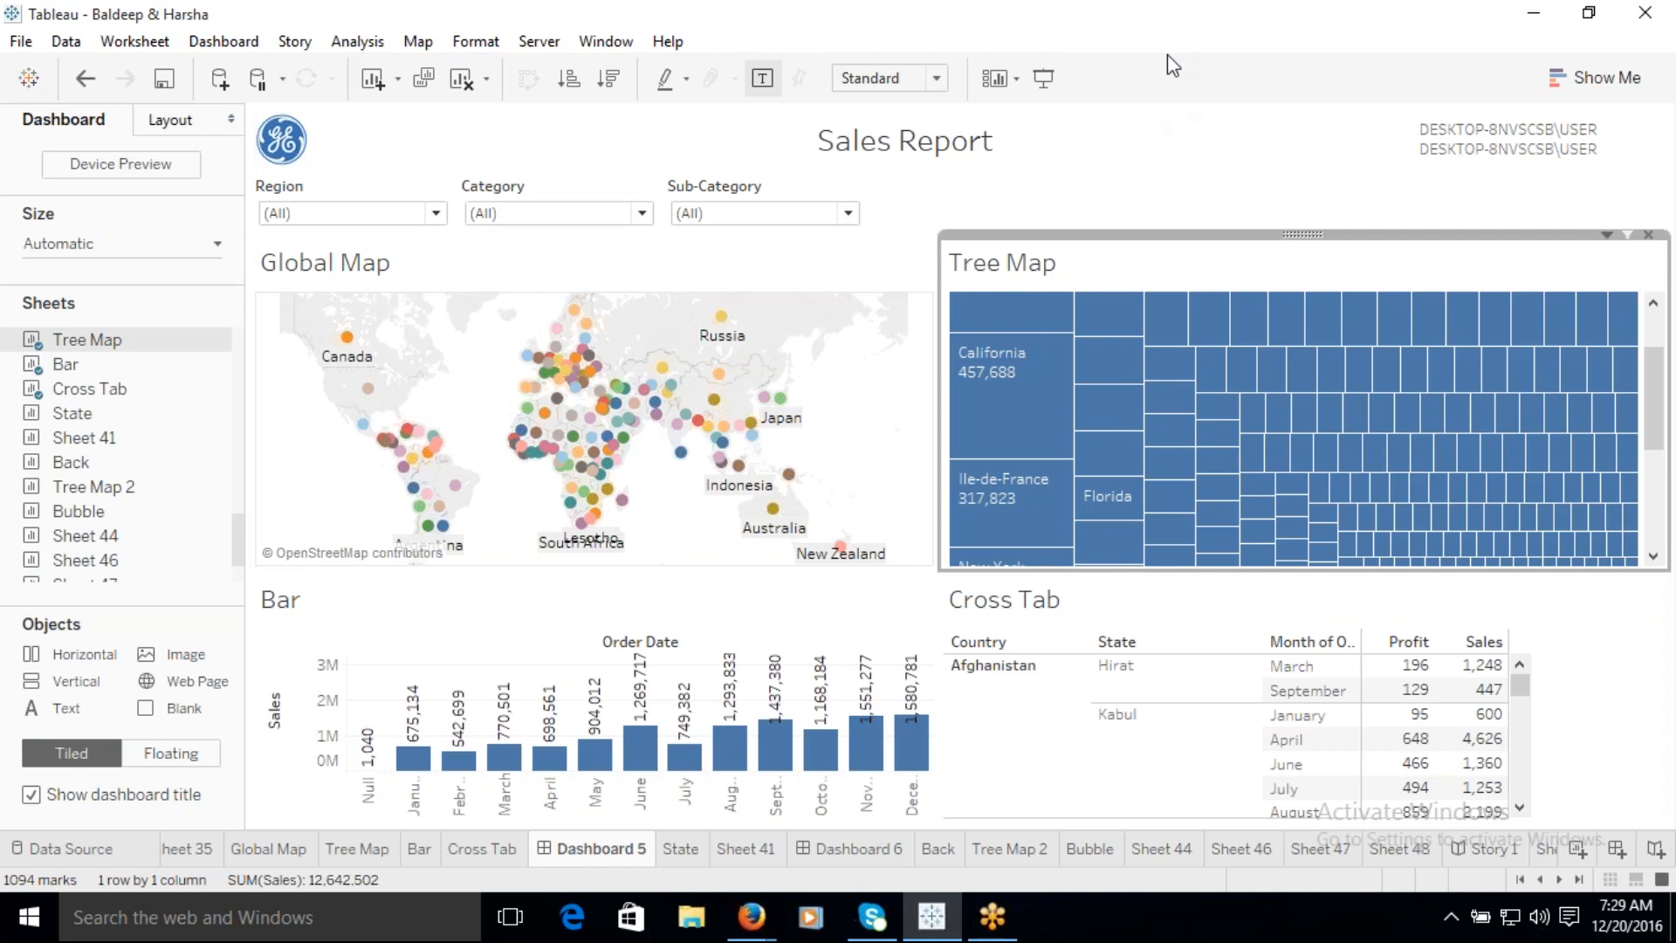
pyautogui.moveTo(1060, 325)
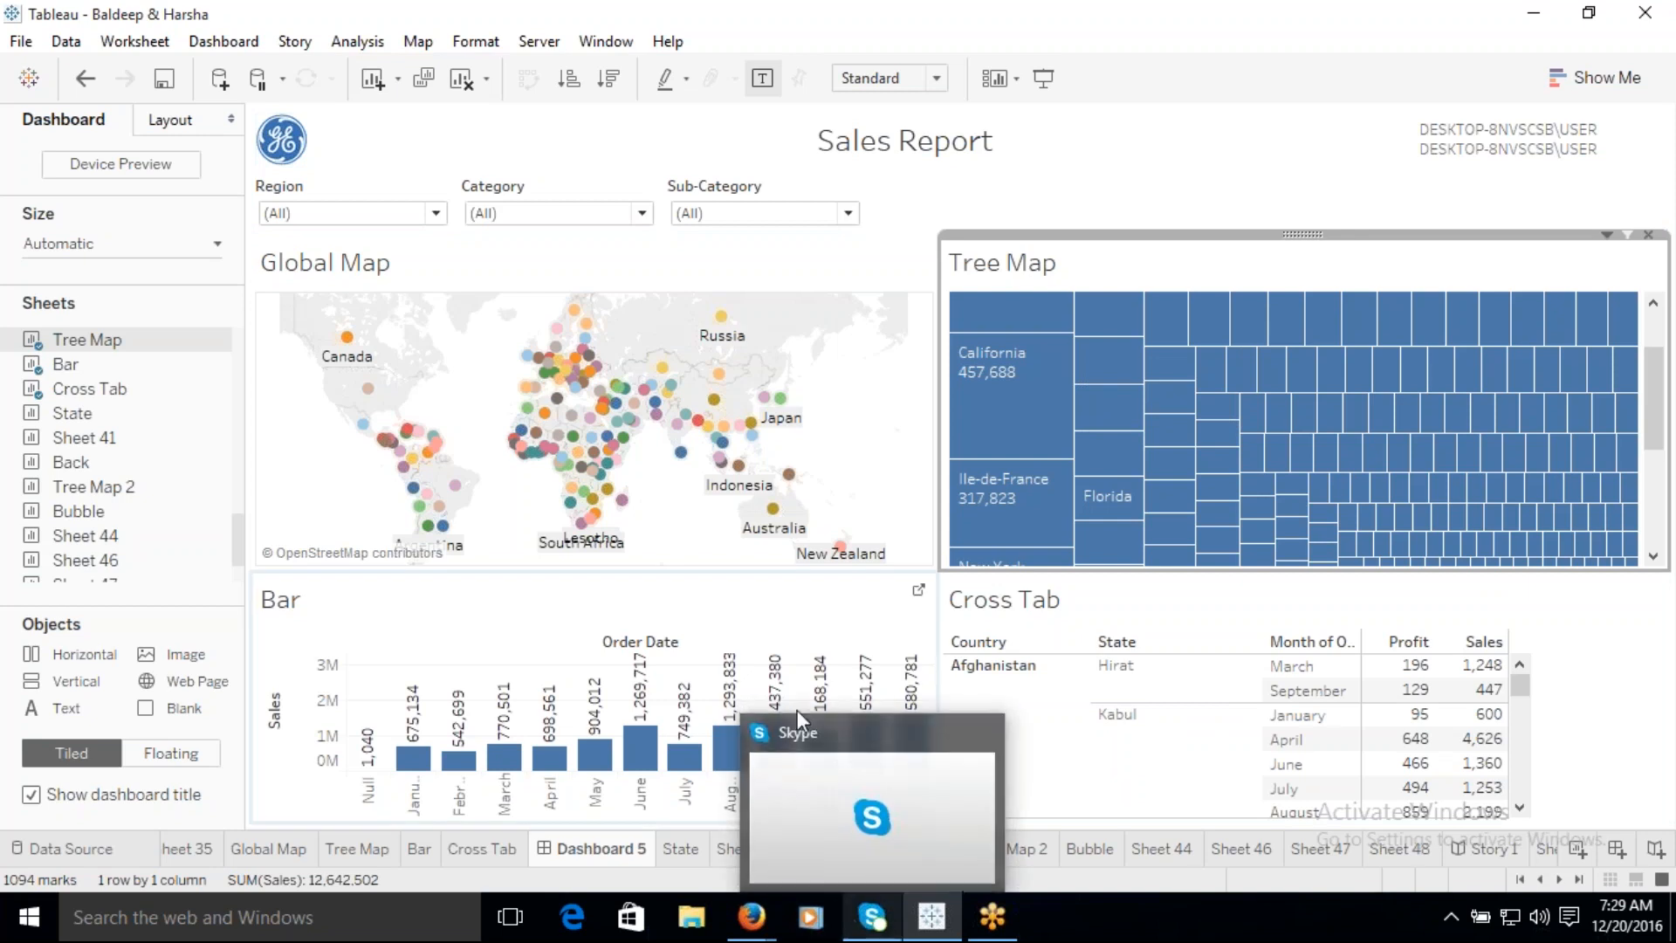
# Step: Add a new blank worksheet after the workbook's last sheet
pyautogui.click(1165, 940)
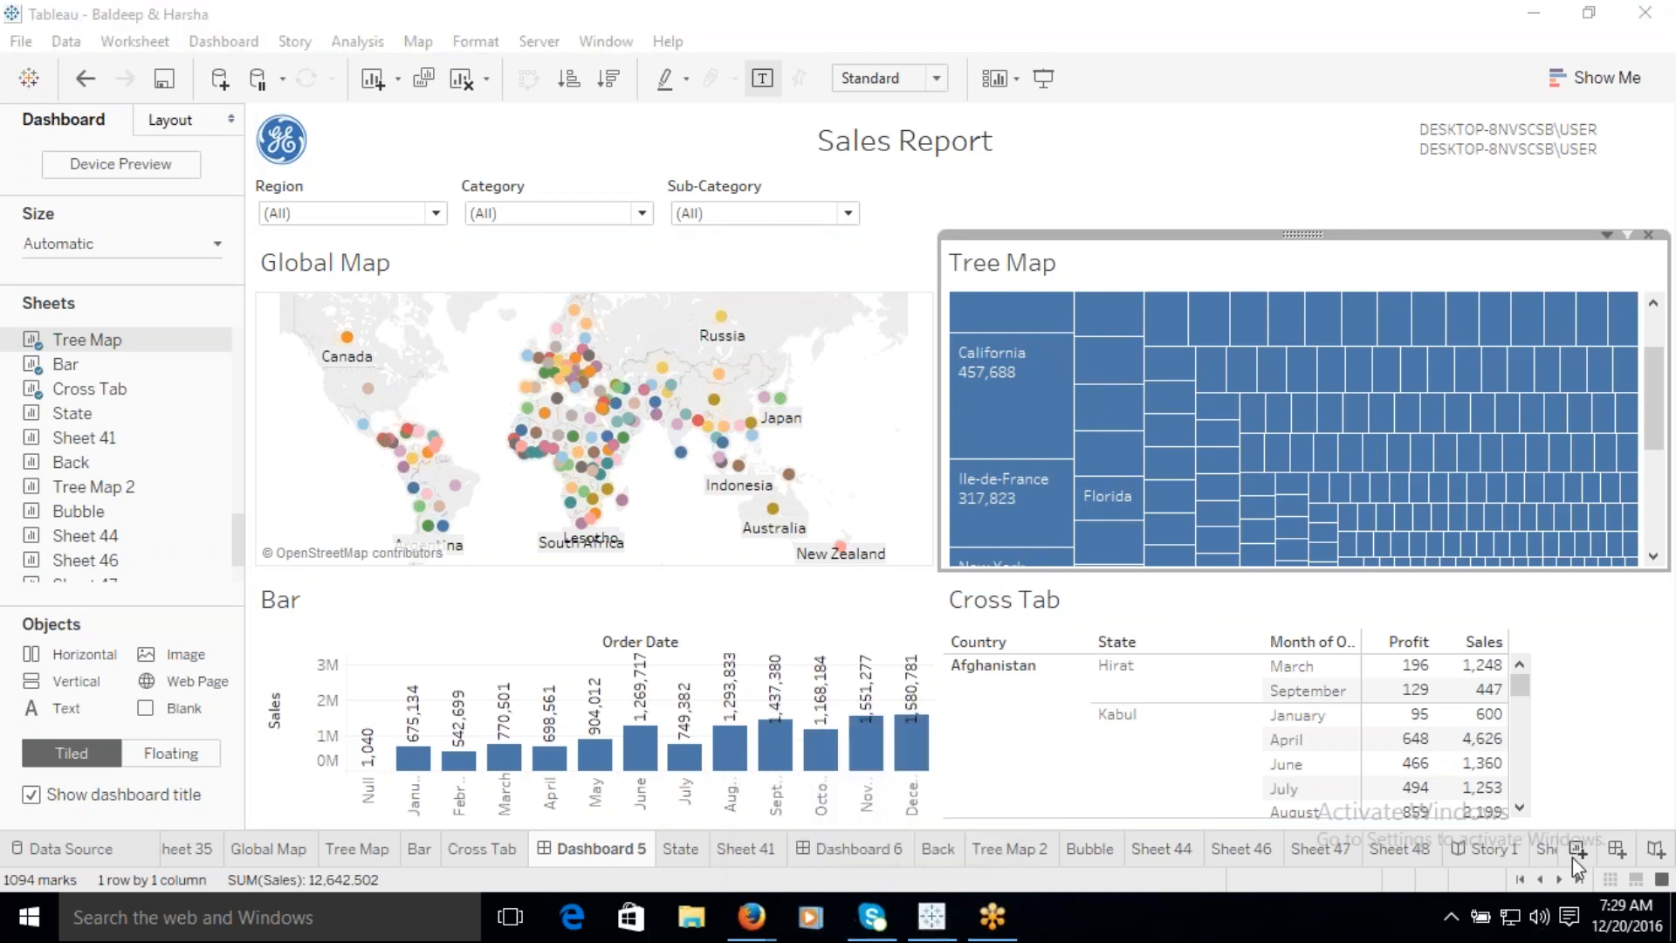
pyautogui.click(1560, 879)
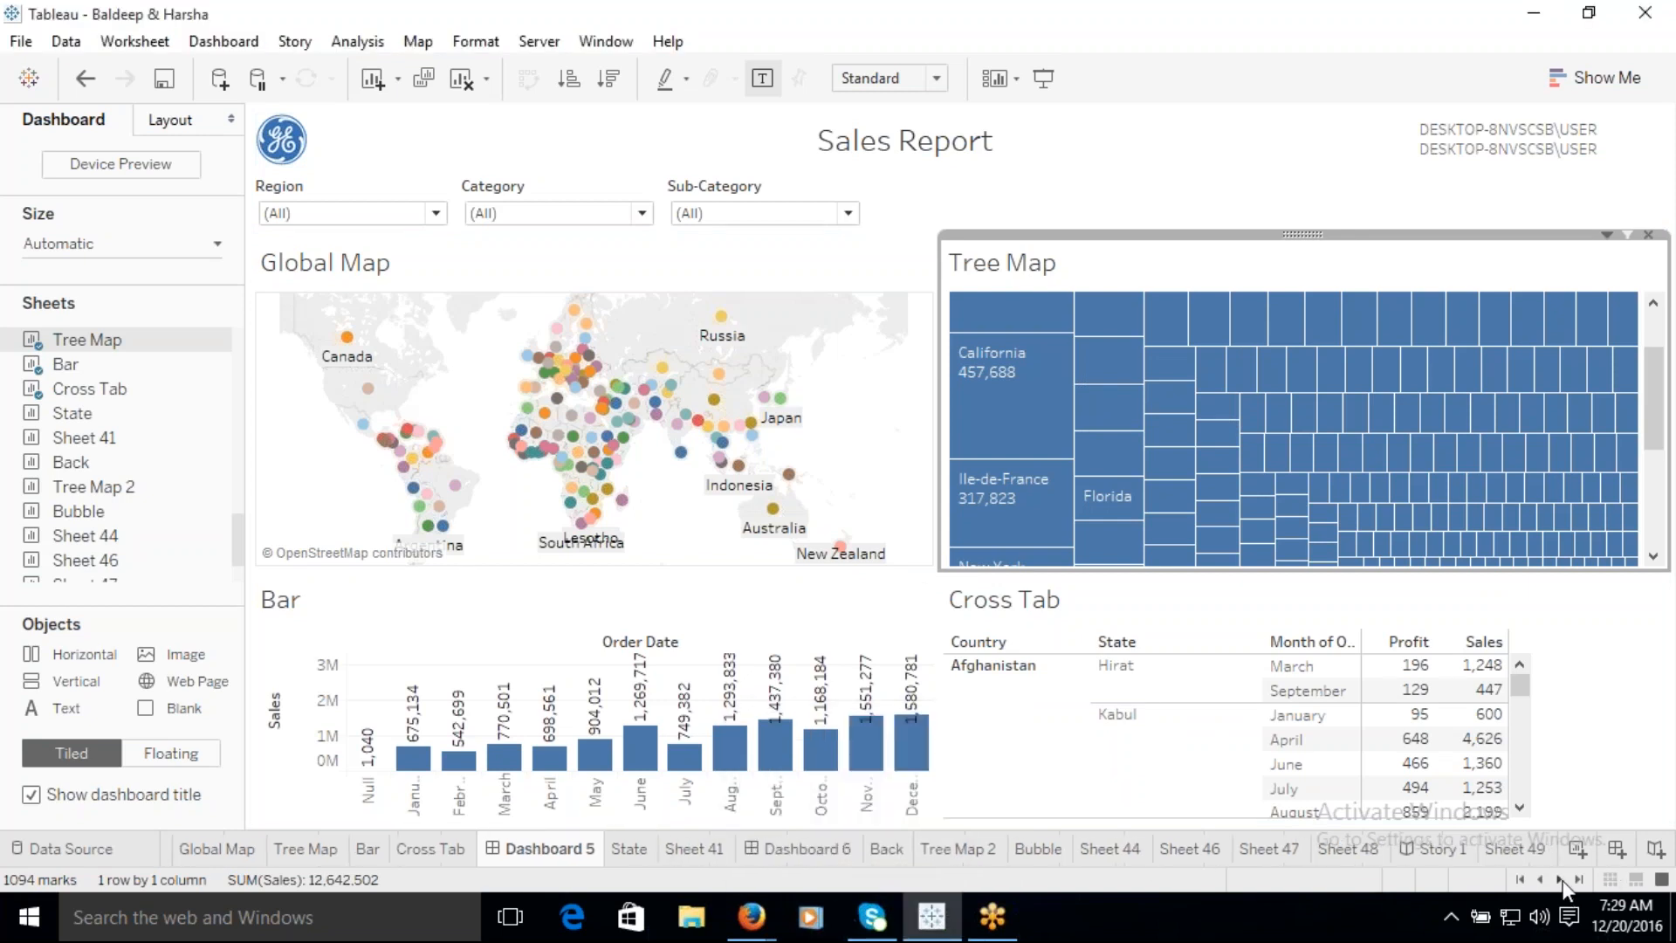
pyautogui.click(1578, 849)
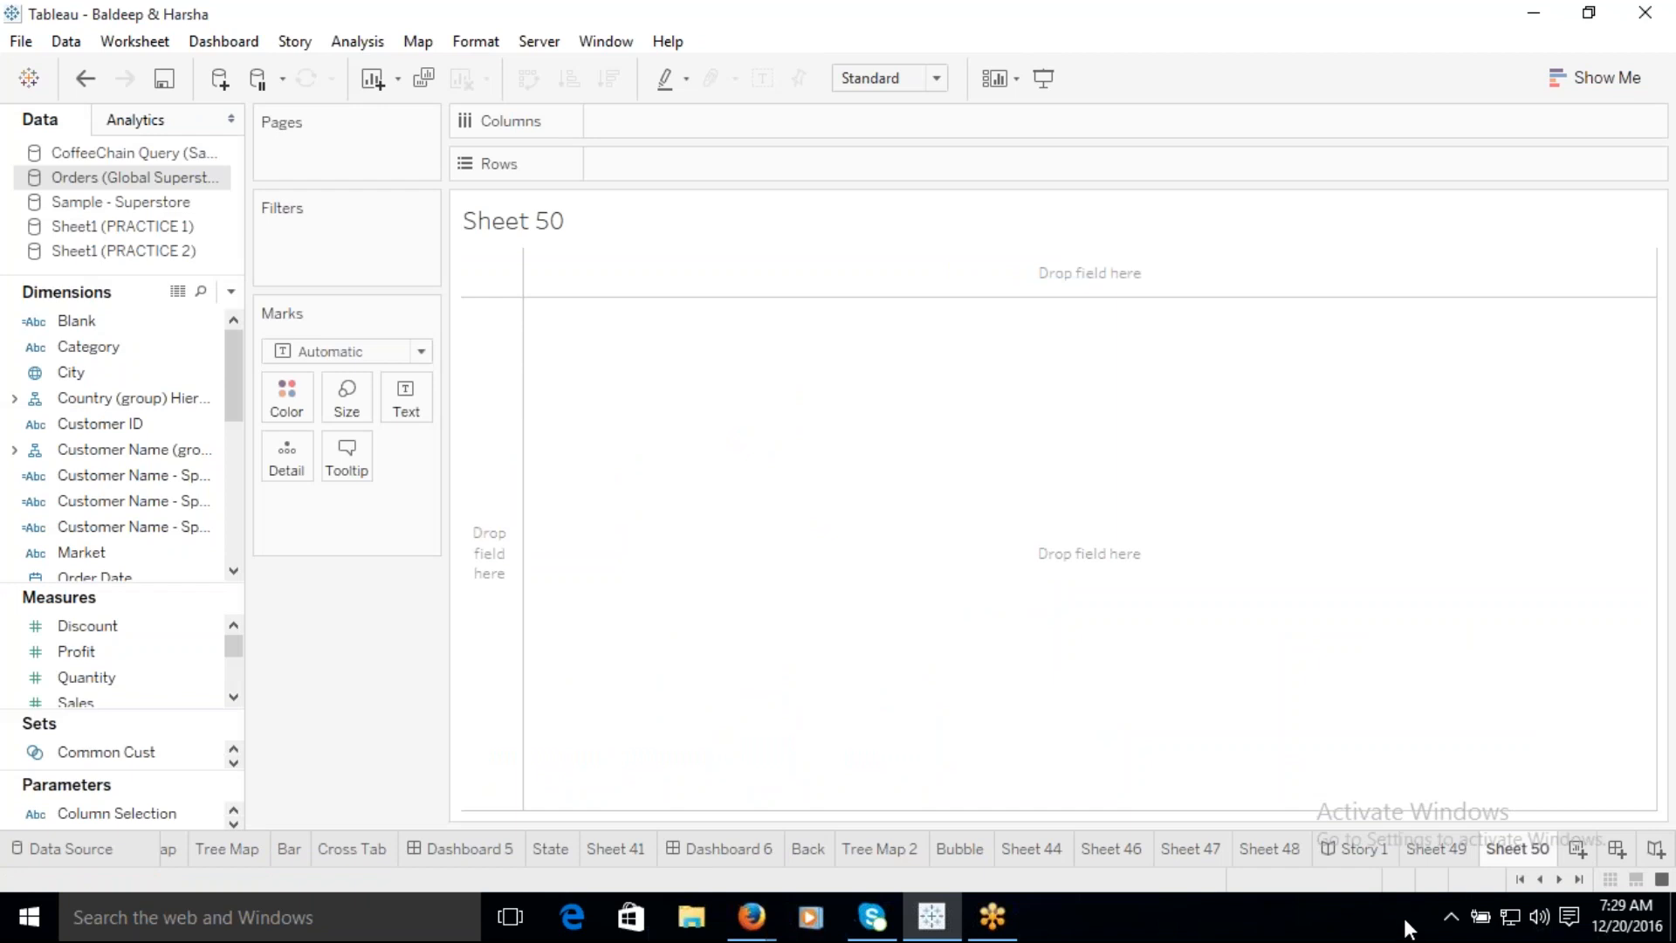
# Step: Open the existing Story 1 and delete it from the workbook
pyautogui.click(1372, 855)
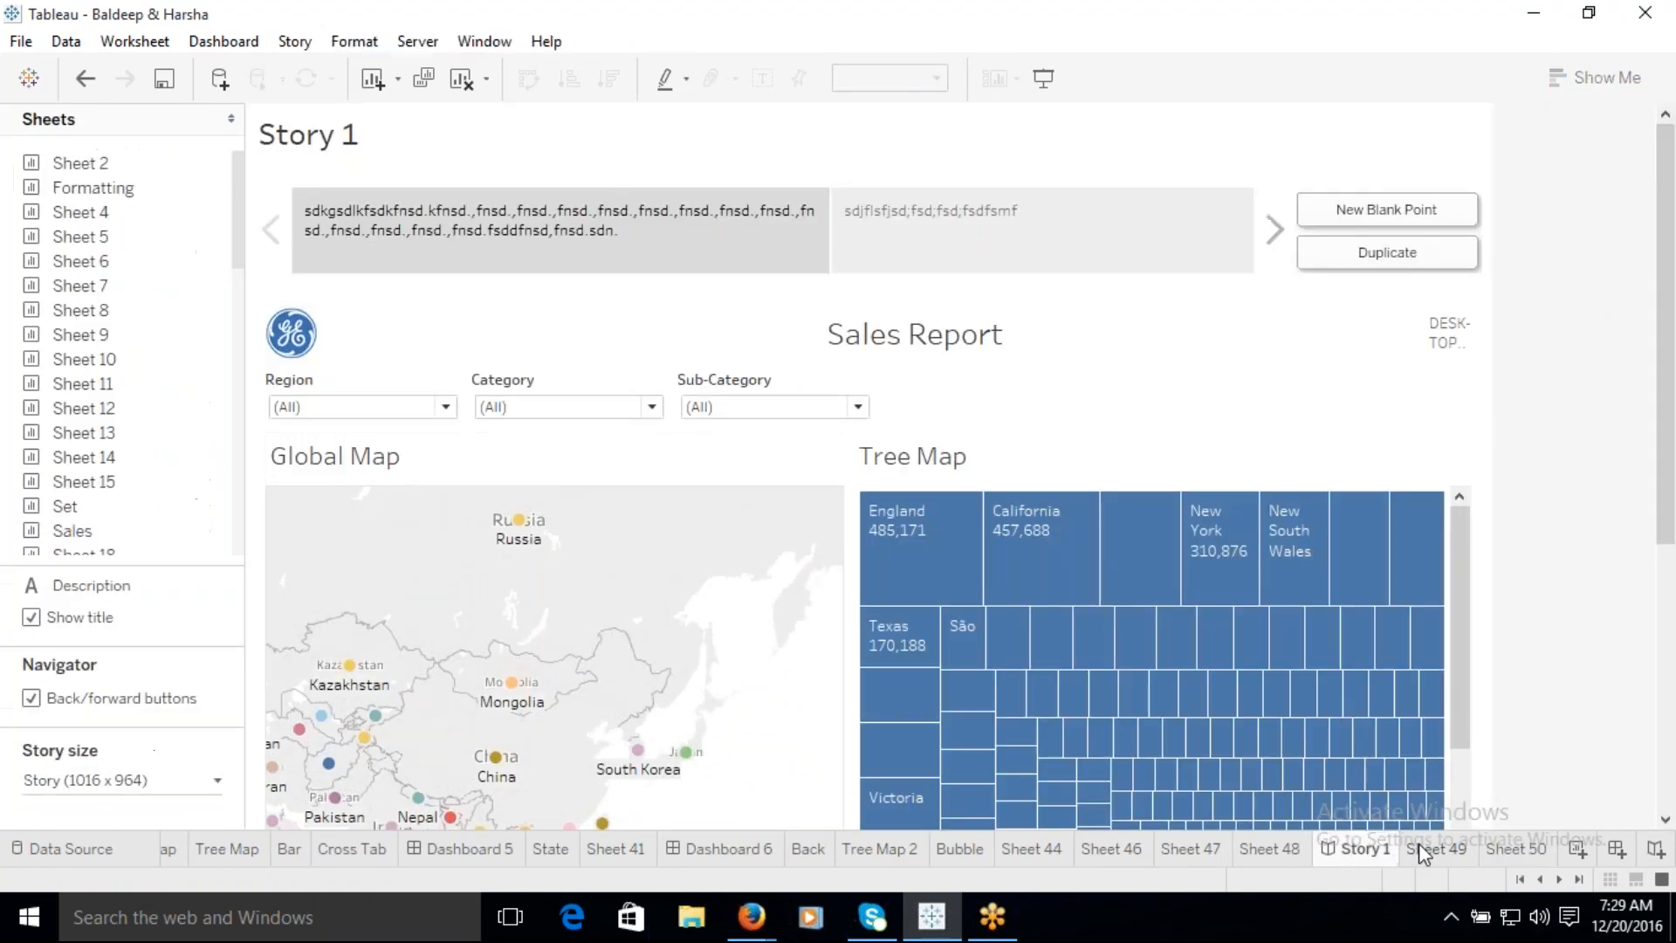
pyautogui.moveTo(1418, 843)
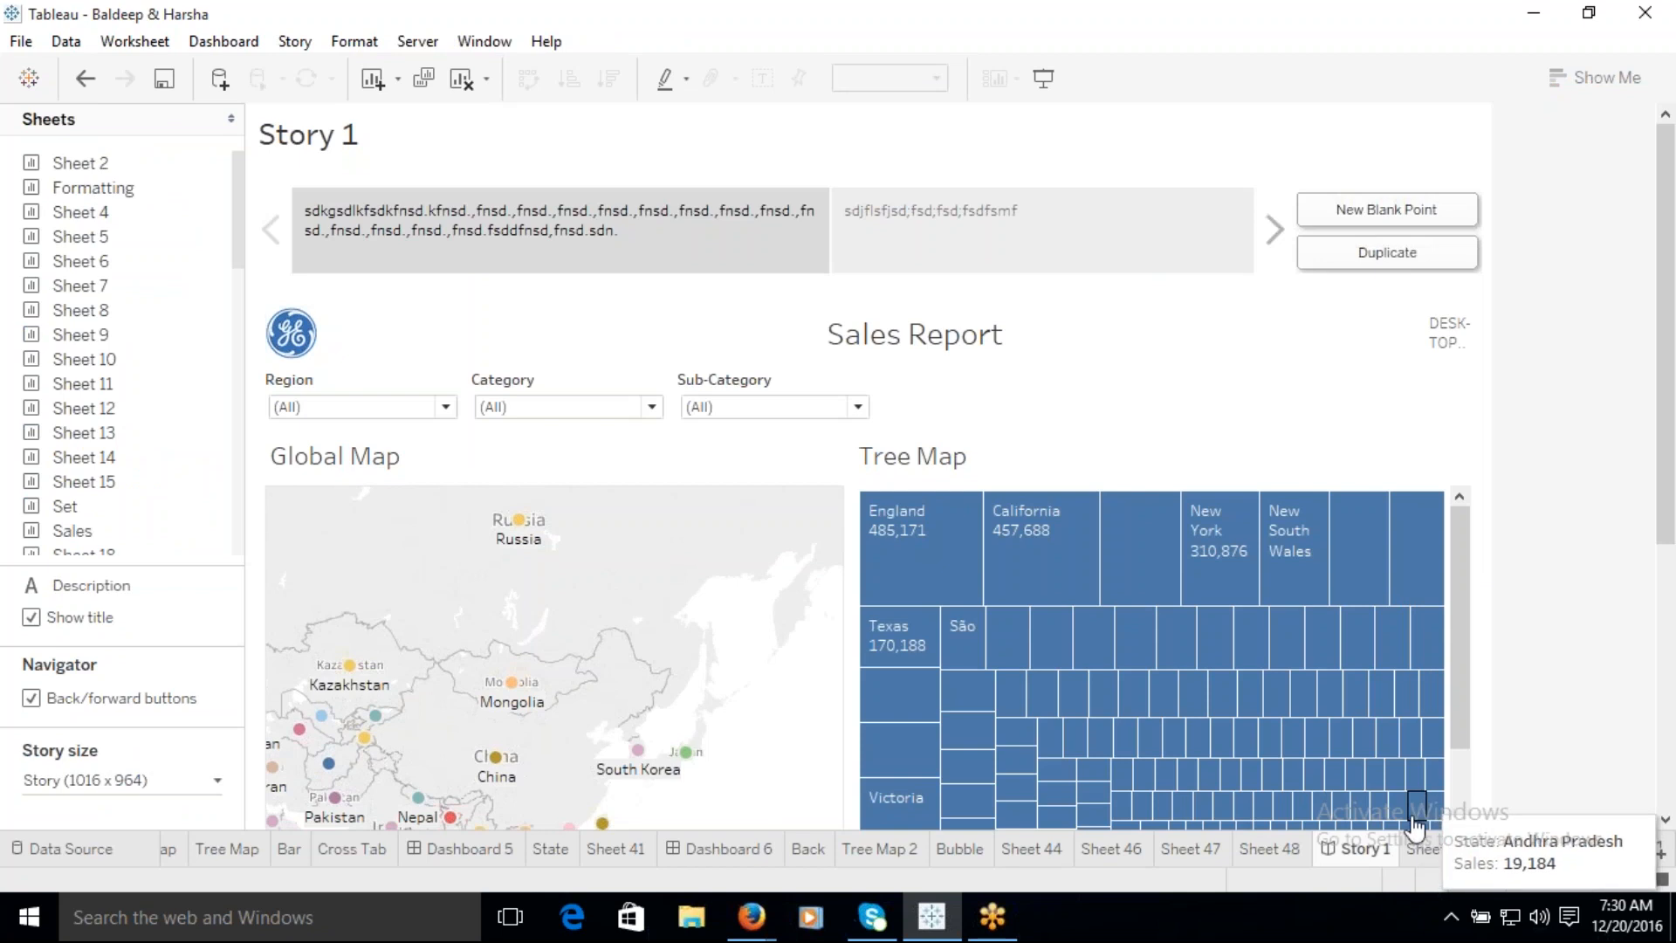
pyautogui.rightClick(1349, 860)
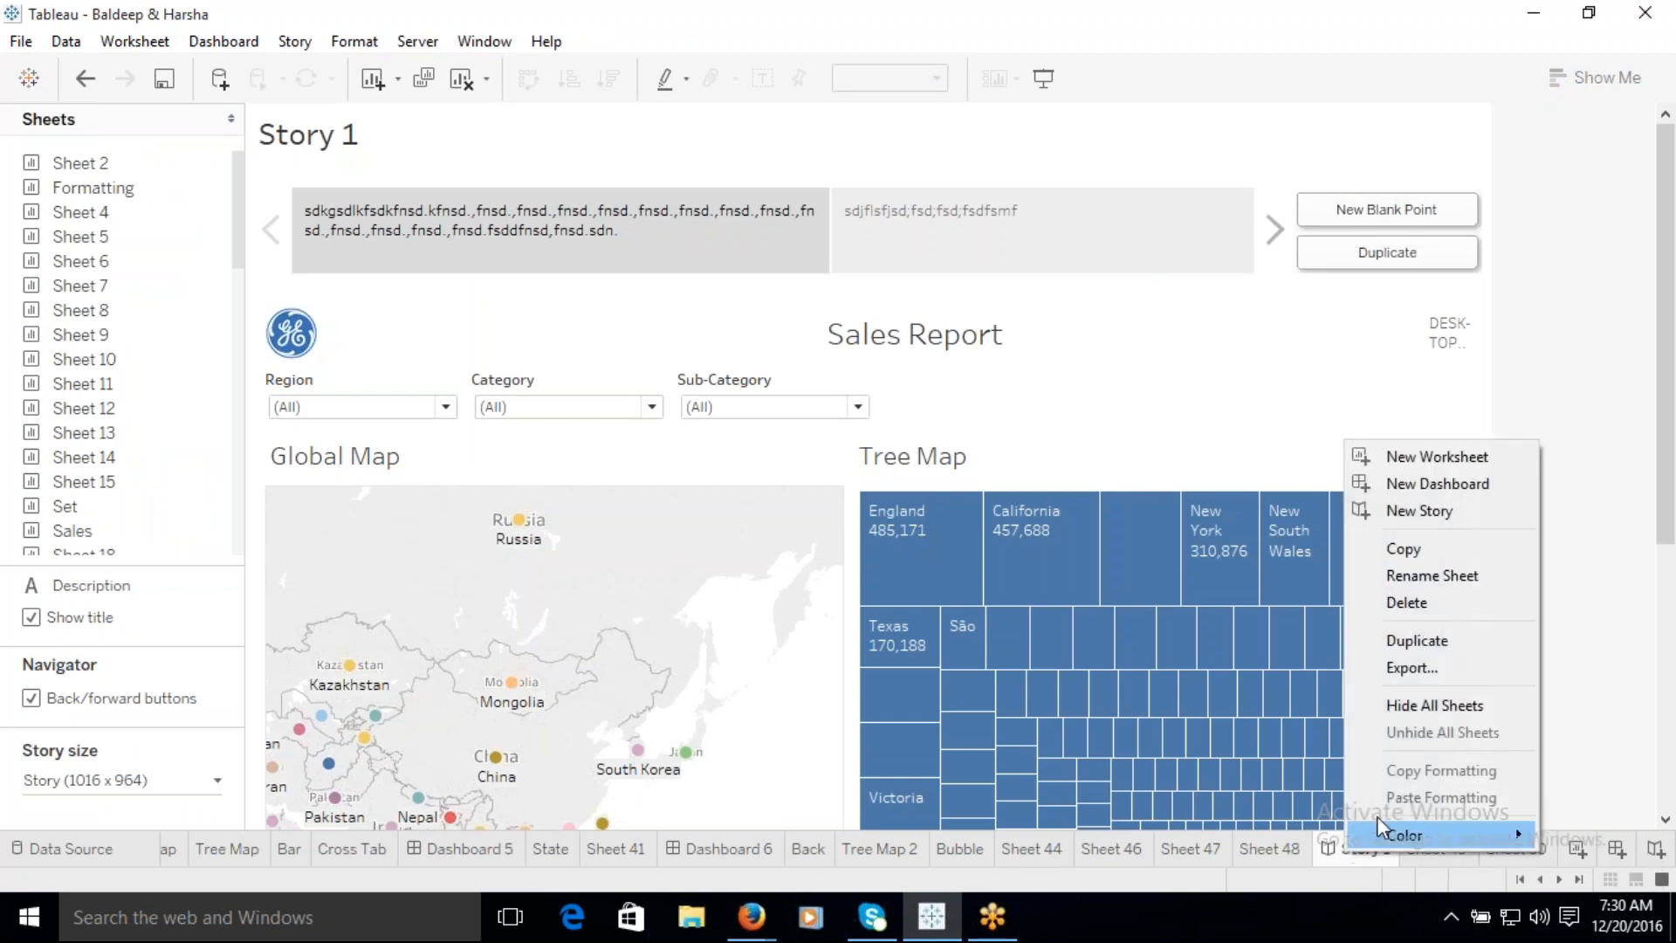
pyautogui.click(1408, 604)
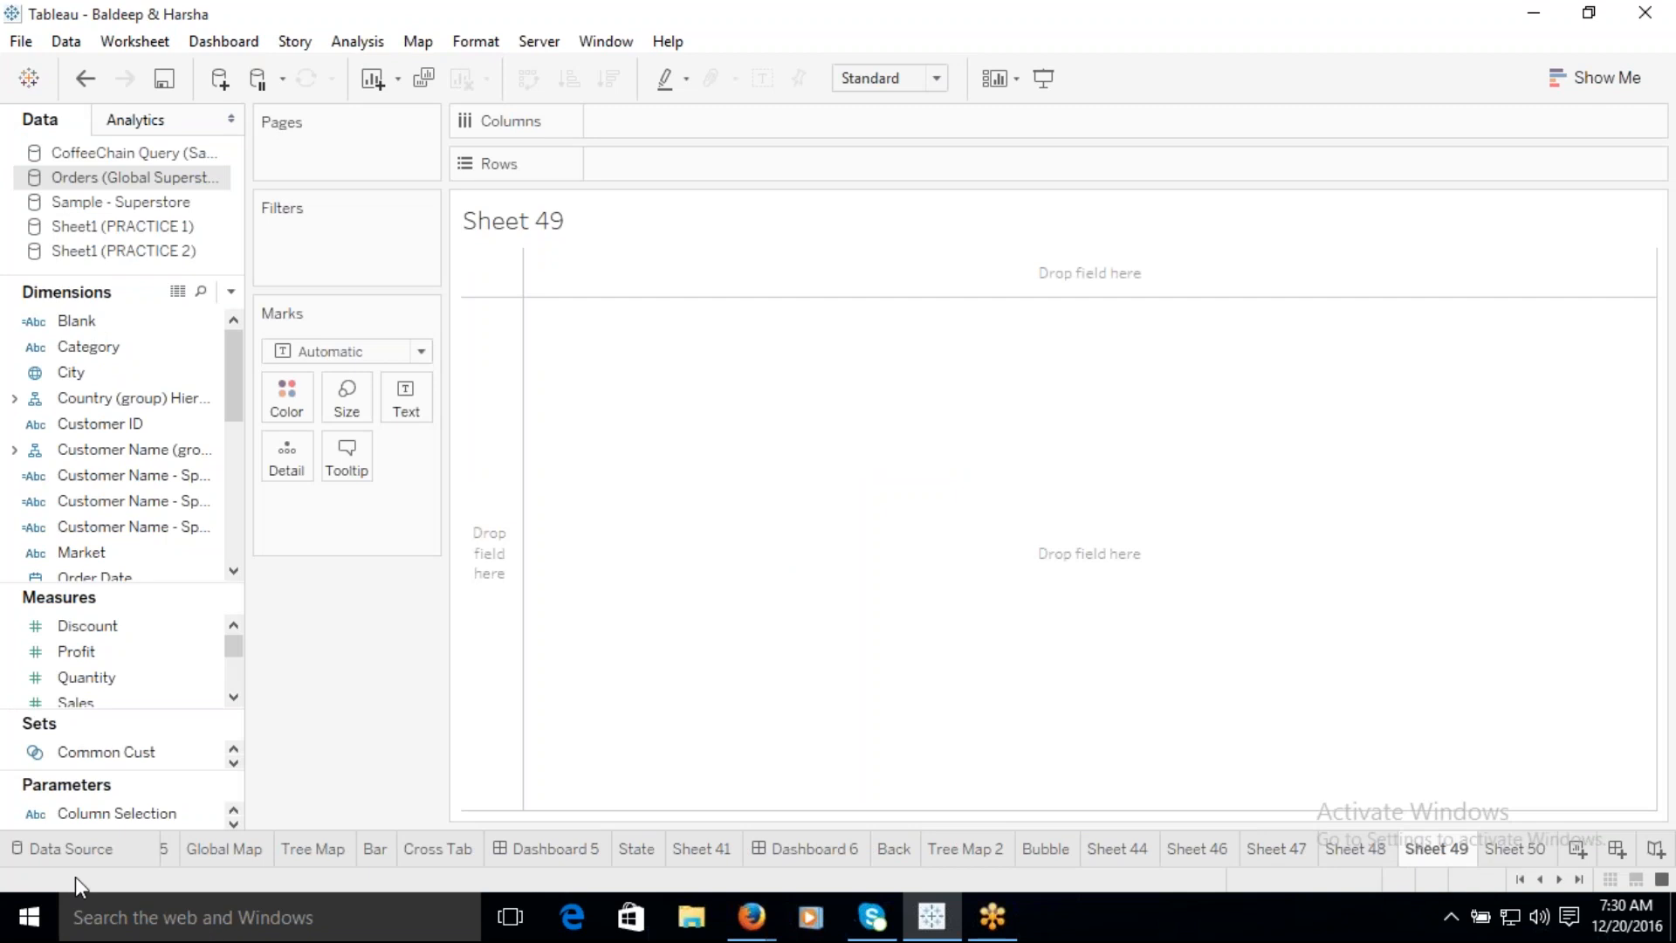
# Step: Review Dashboard 5 and Dashboard 6 in turn, finishing on Dashboard 5
pyautogui.click(529, 852)
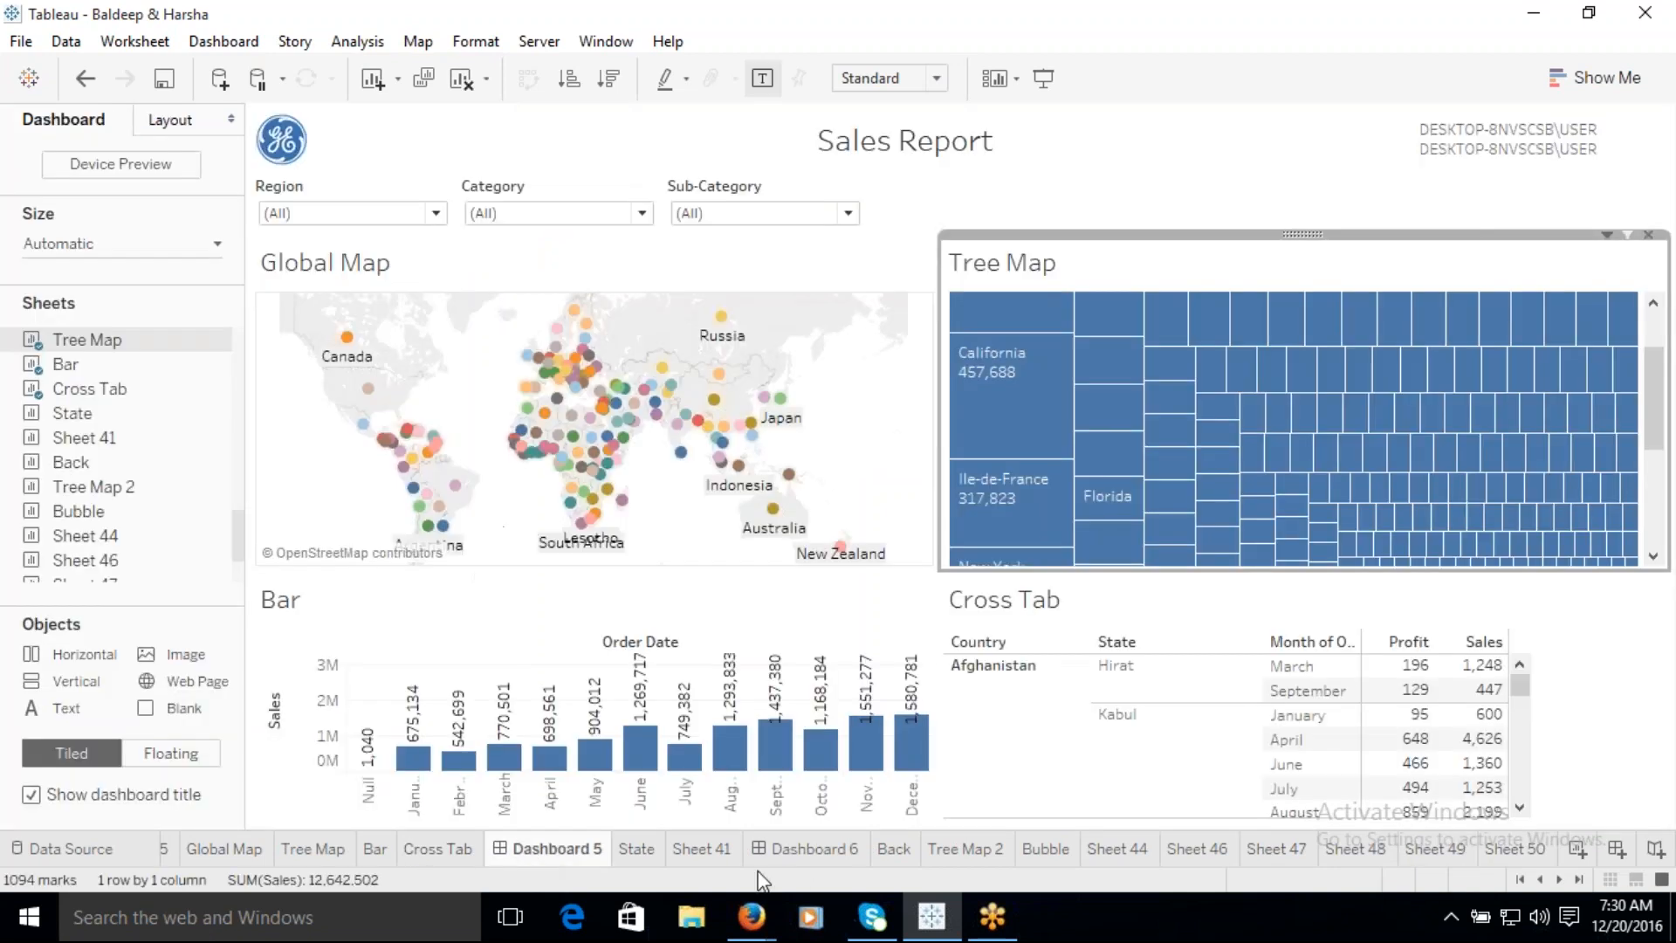
pyautogui.click(807, 850)
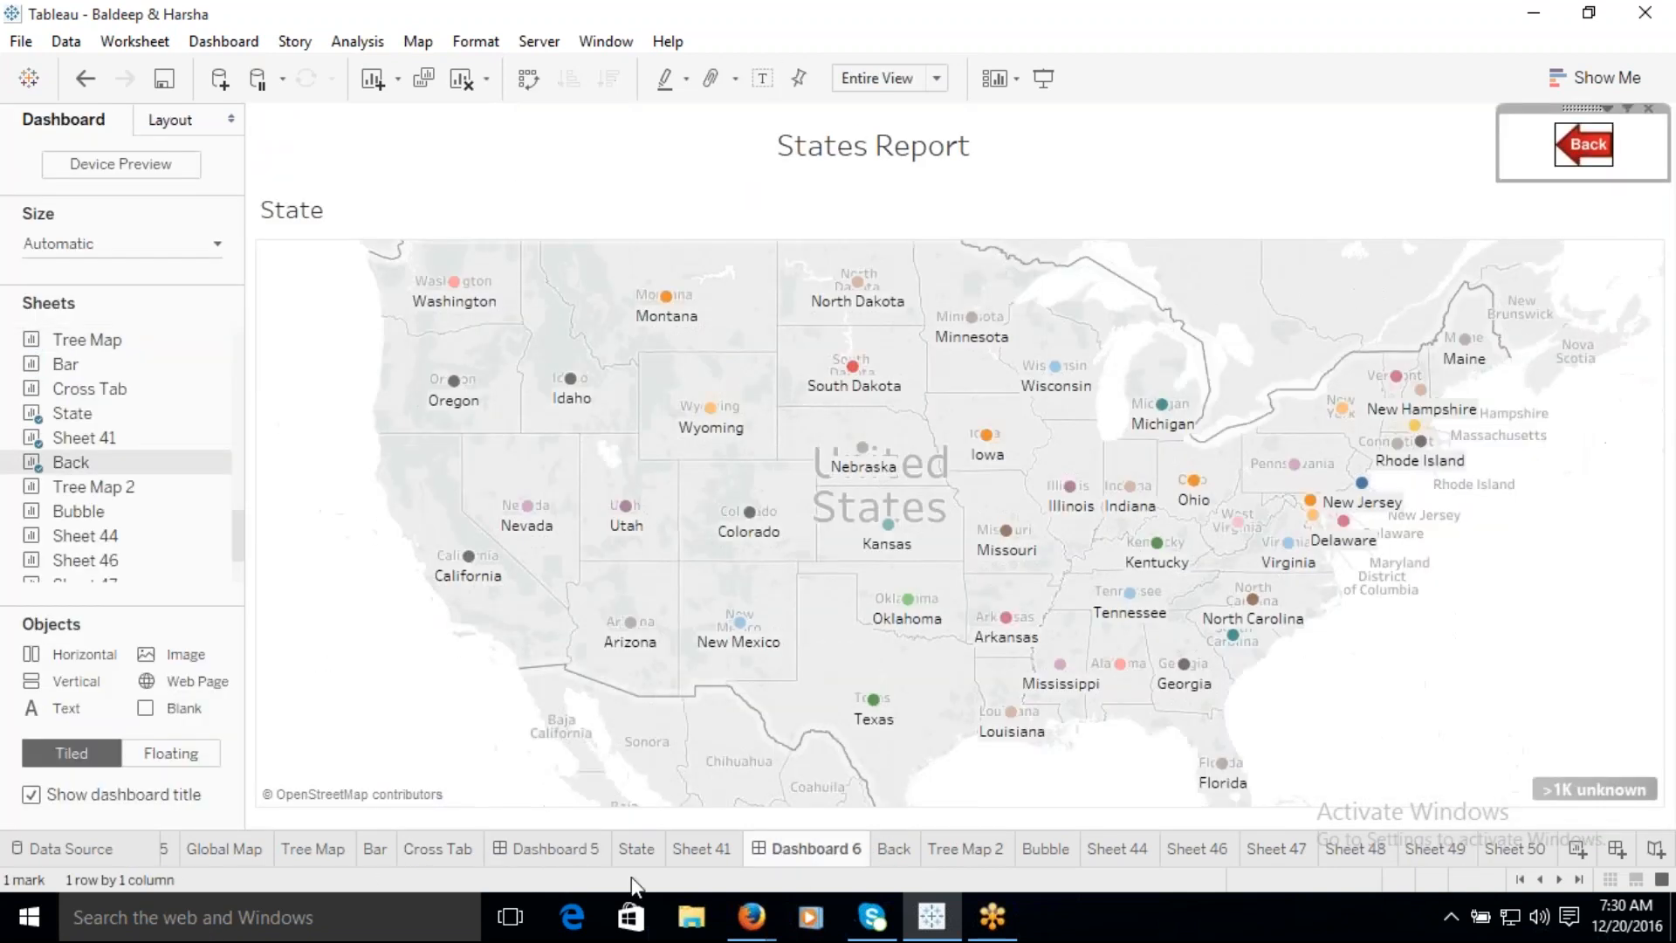
pyautogui.click(566, 851)
pyautogui.click(838, 849)
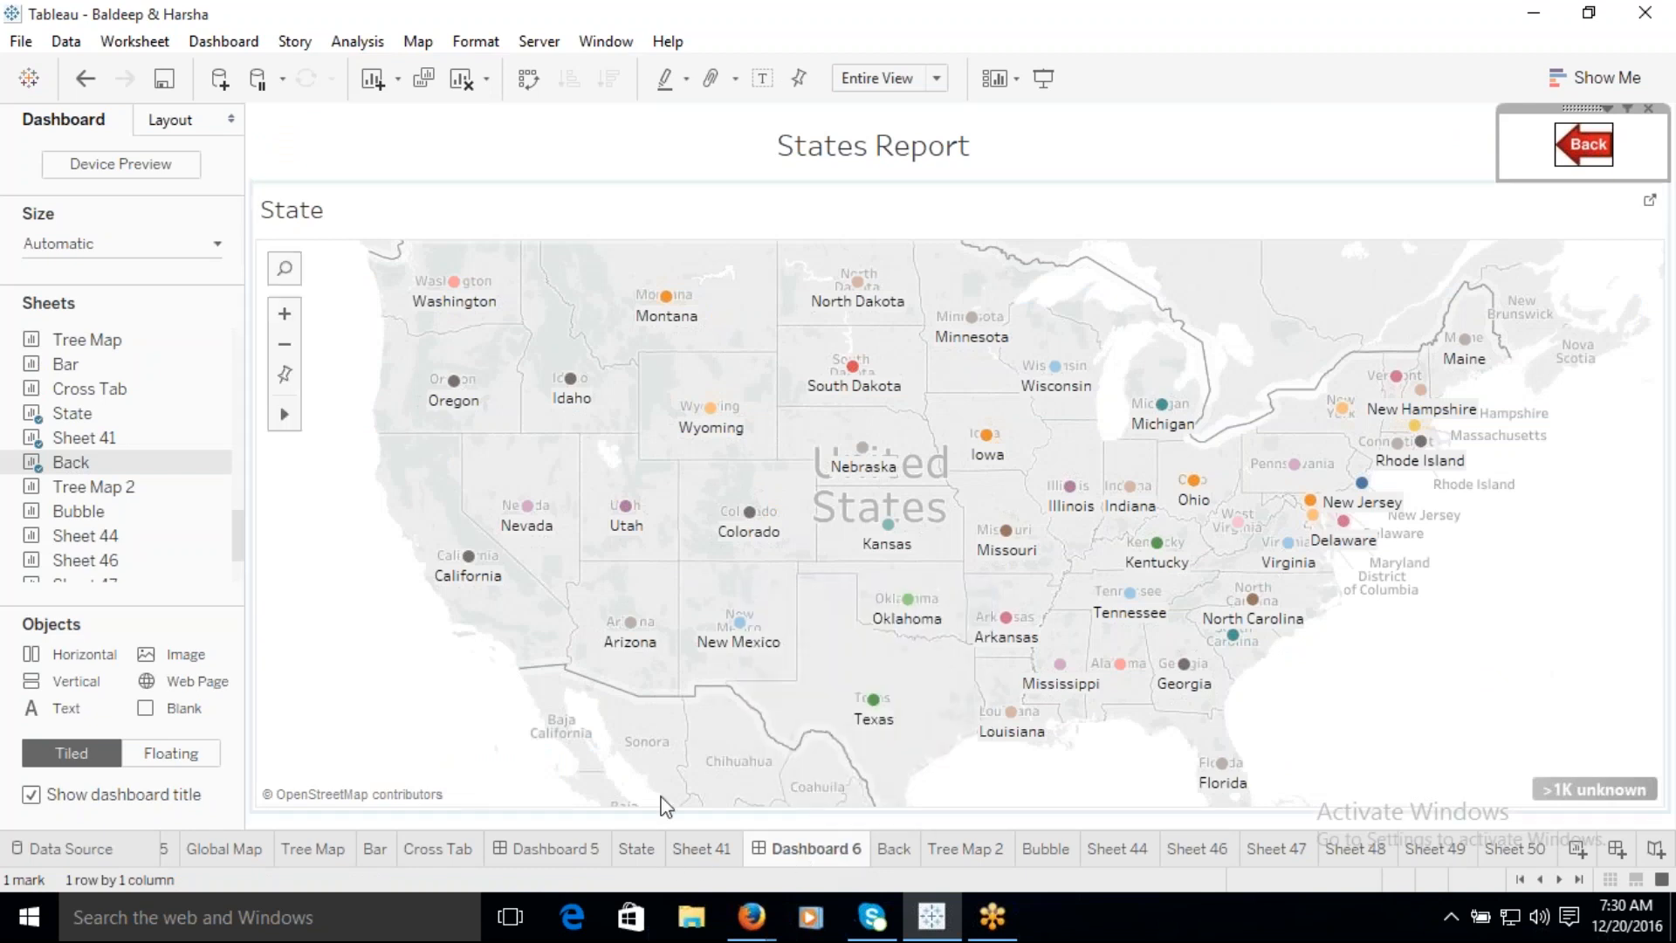
pyautogui.click(555, 851)
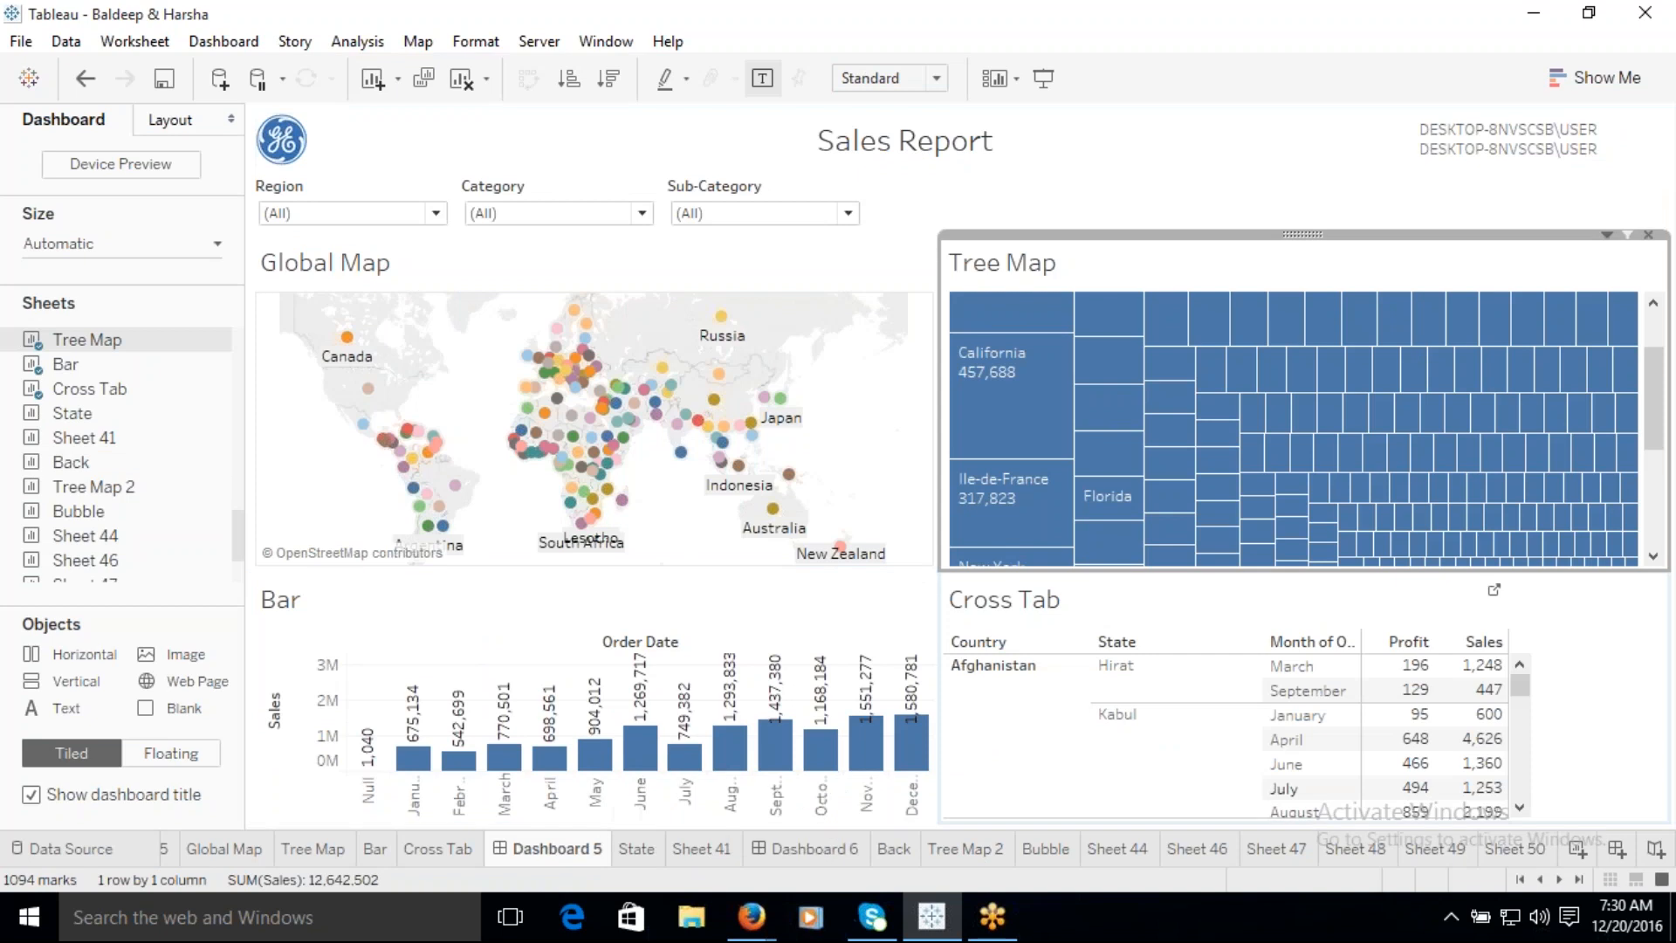
# Step: Create a new story and place Dashboard 5 in its first story point
pyautogui.click(1656, 853)
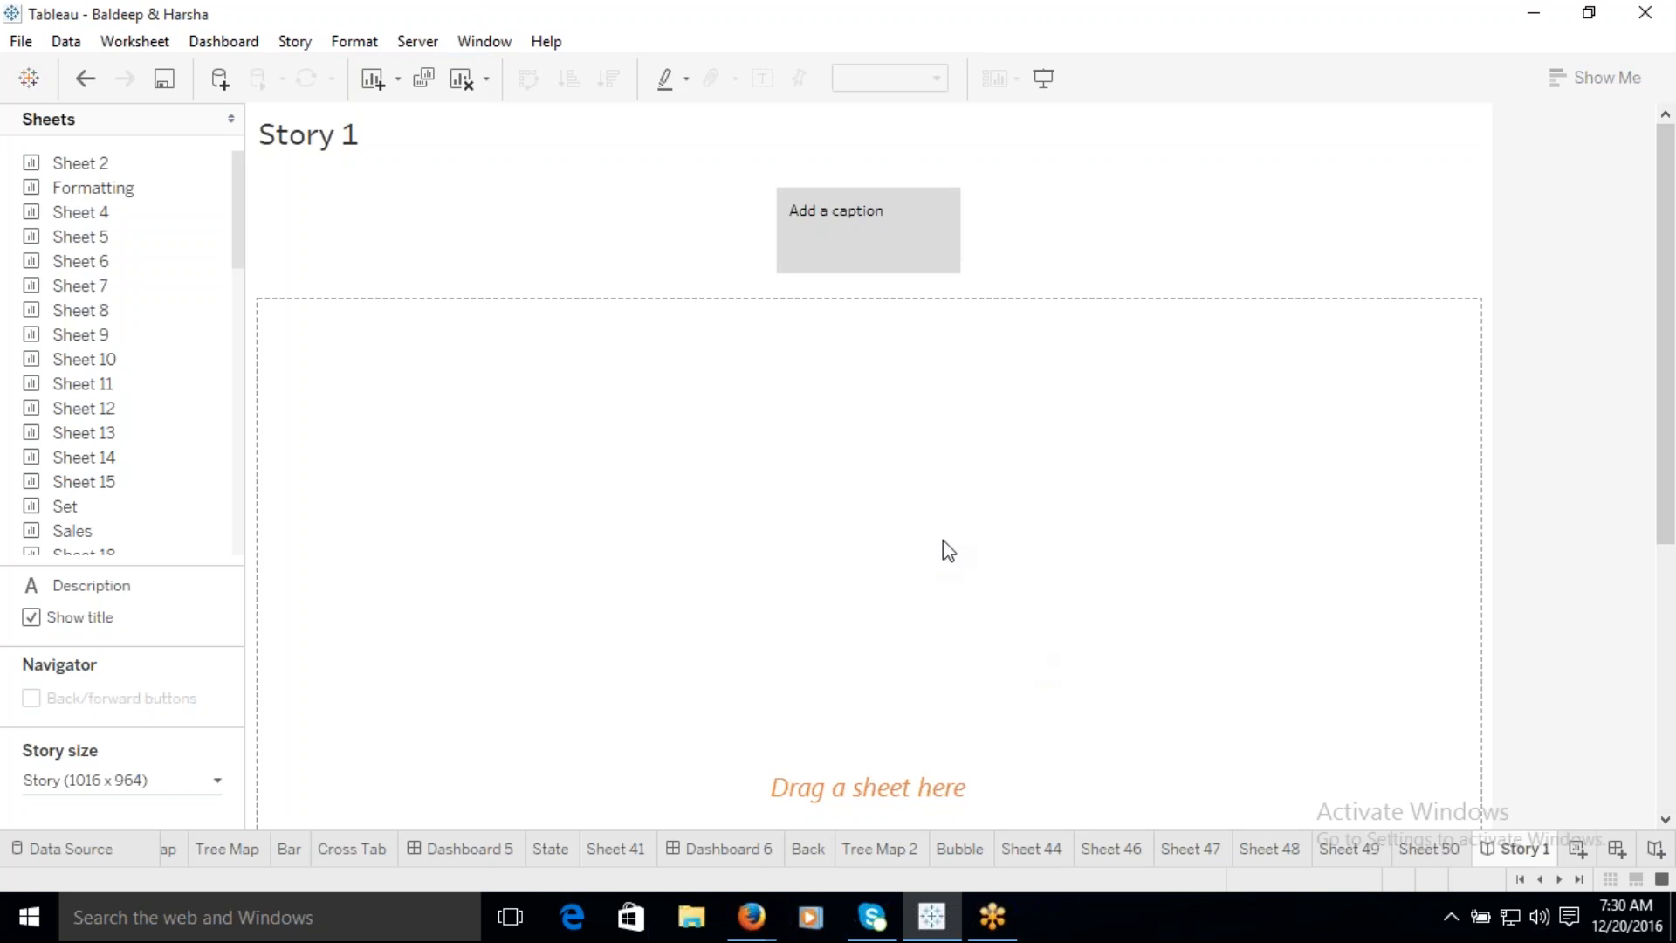
pyautogui.moveTo(237, 209); pyautogui.dragTo(236, 450)
pyautogui.moveTo(113, 400); pyautogui.dragTo(626, 504)
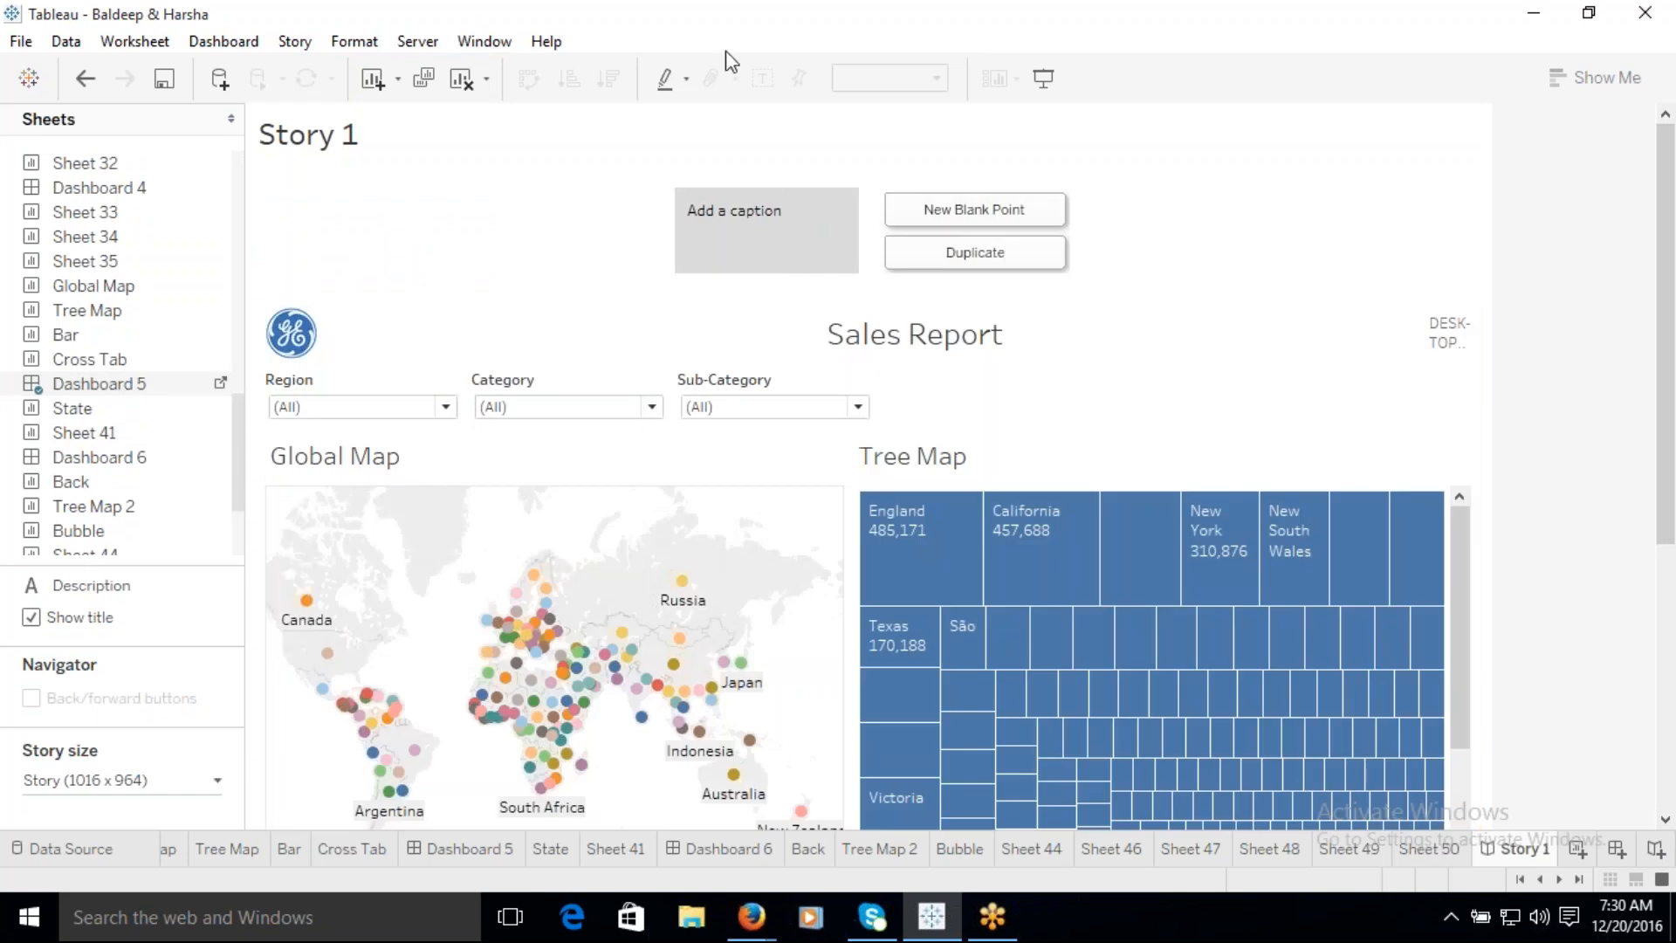
pyautogui.moveTo(1460, 531)
pyautogui.mouseDown()
pyautogui.moveTo(1468, 730)
pyautogui.moveTo(1469, 522)
pyautogui.mouseUp()
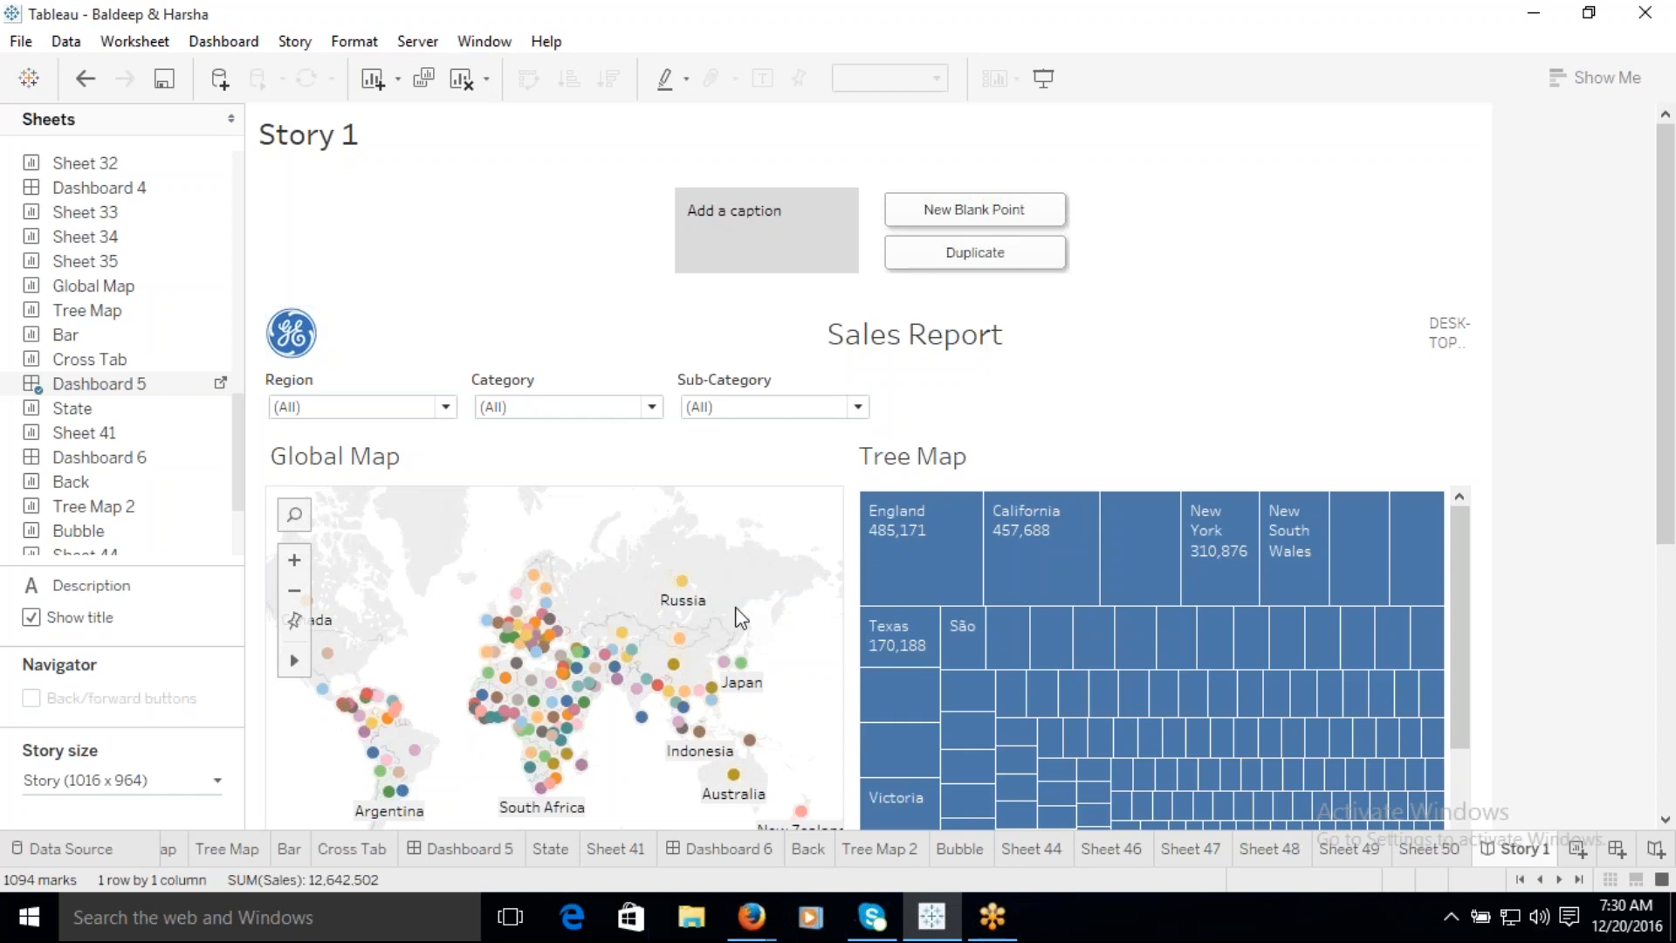
pyautogui.moveTo(1023, 665)
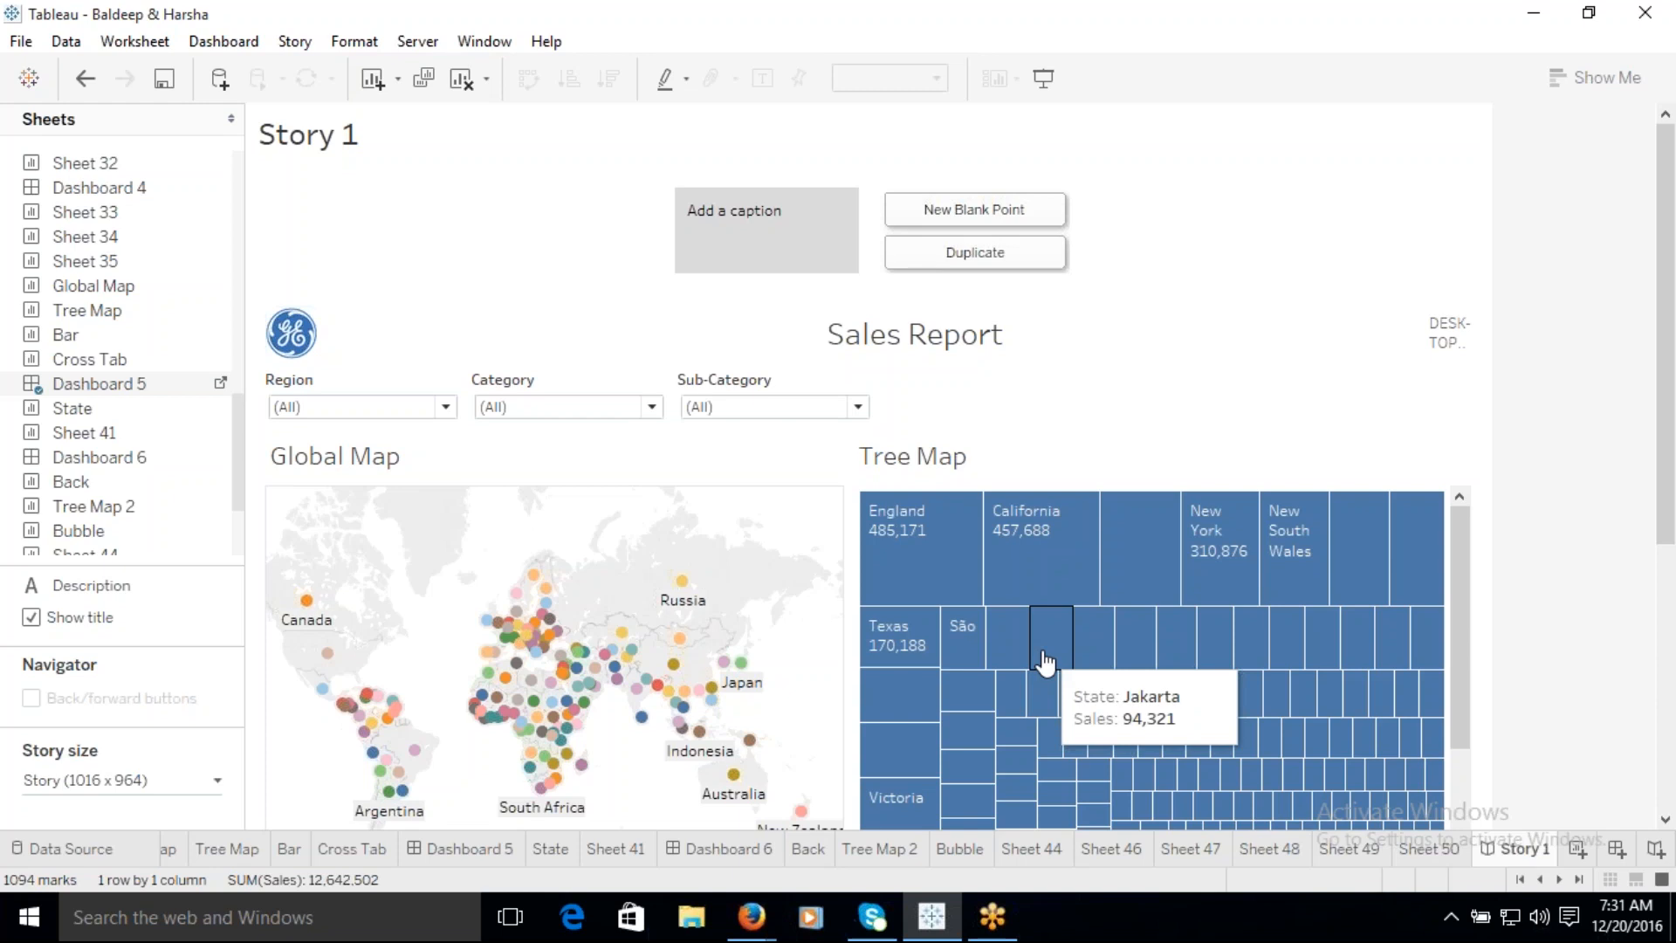
# Step: Caption the first story point with filler text "dfsdfsfnsmfnsd.,fnsd.,fsd.,fmsfmsdfmsdfmsd/fmsdfmsd/fmsd/fmsd/fmsd/fsdfsdm" and widen the caption box to fit it on two lines
pyautogui.click(725, 224)
pyautogui.write('dfsdf')
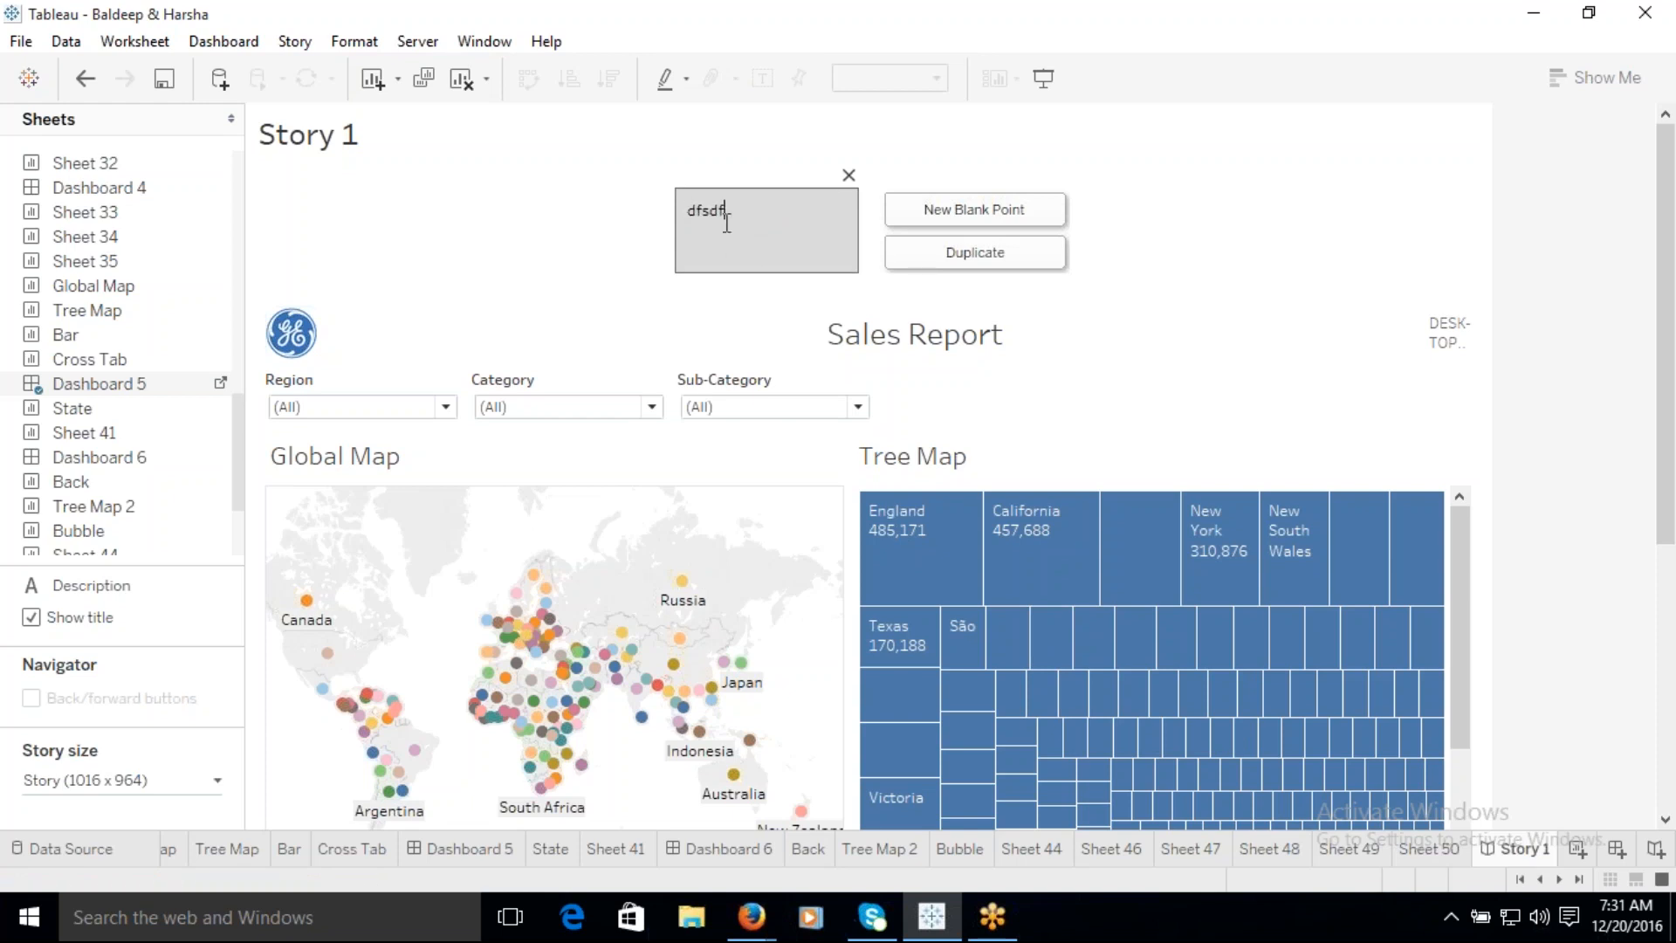
pyautogui.write('sfnsmfnsd.,fnsd.,fsd.,msfmsdfmsdfmsd/fmsdfmsd/fmsd/fmsd/fmsd/fsdfsdm')
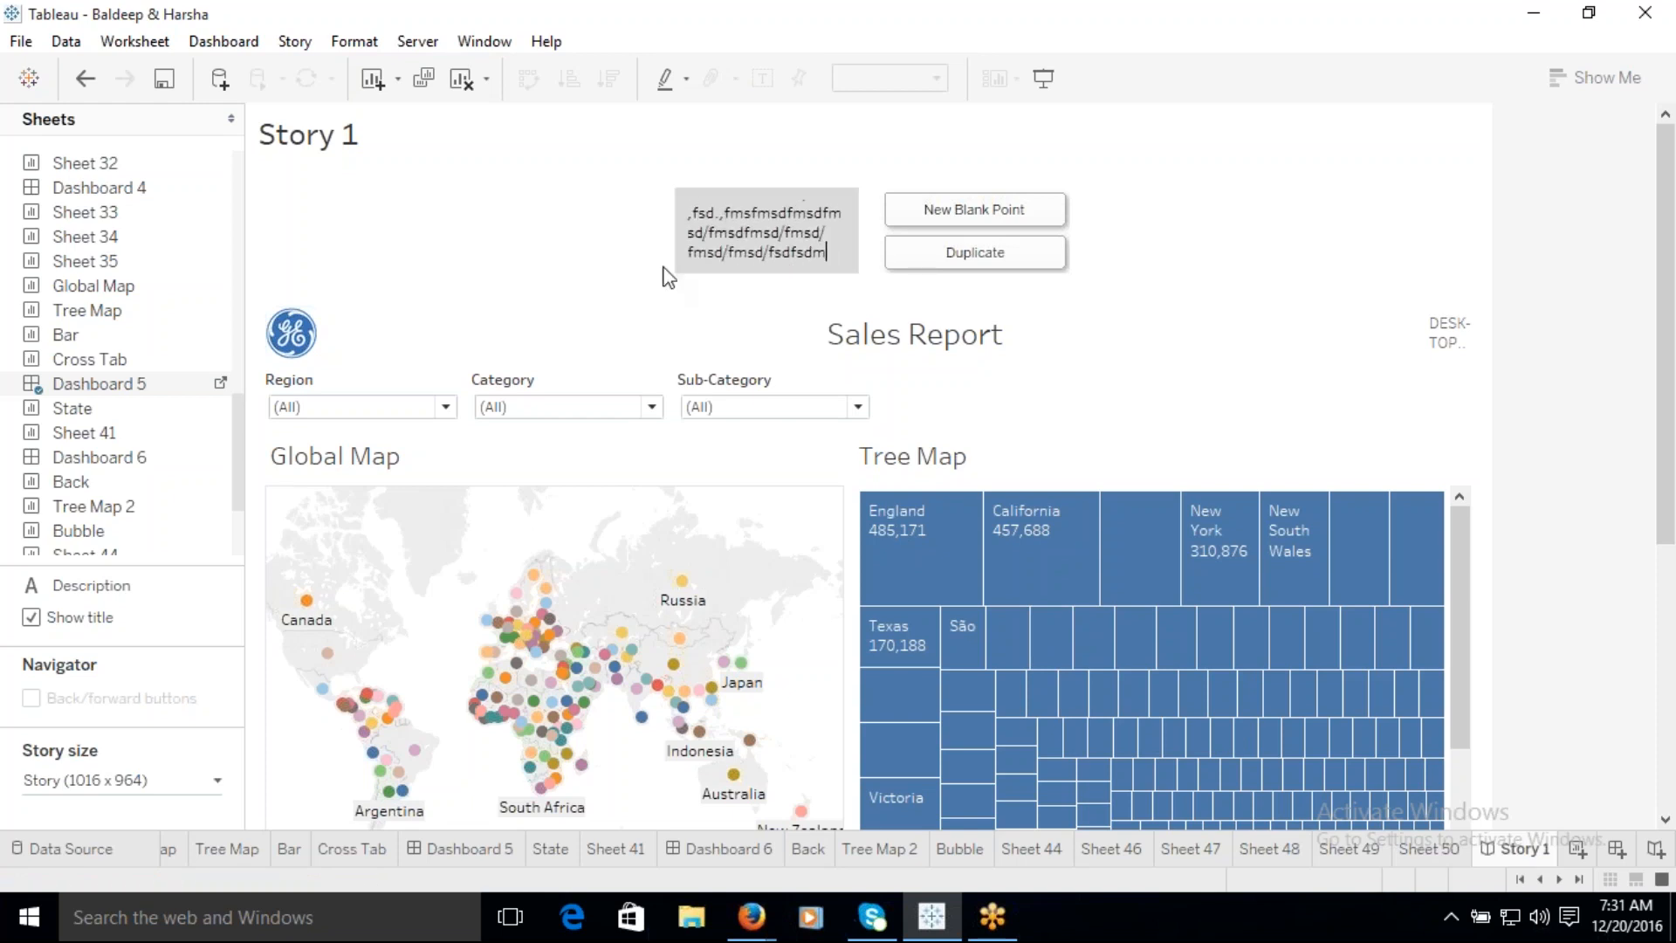
pyautogui.moveTo(672, 234); pyautogui.dragTo(389, 232)
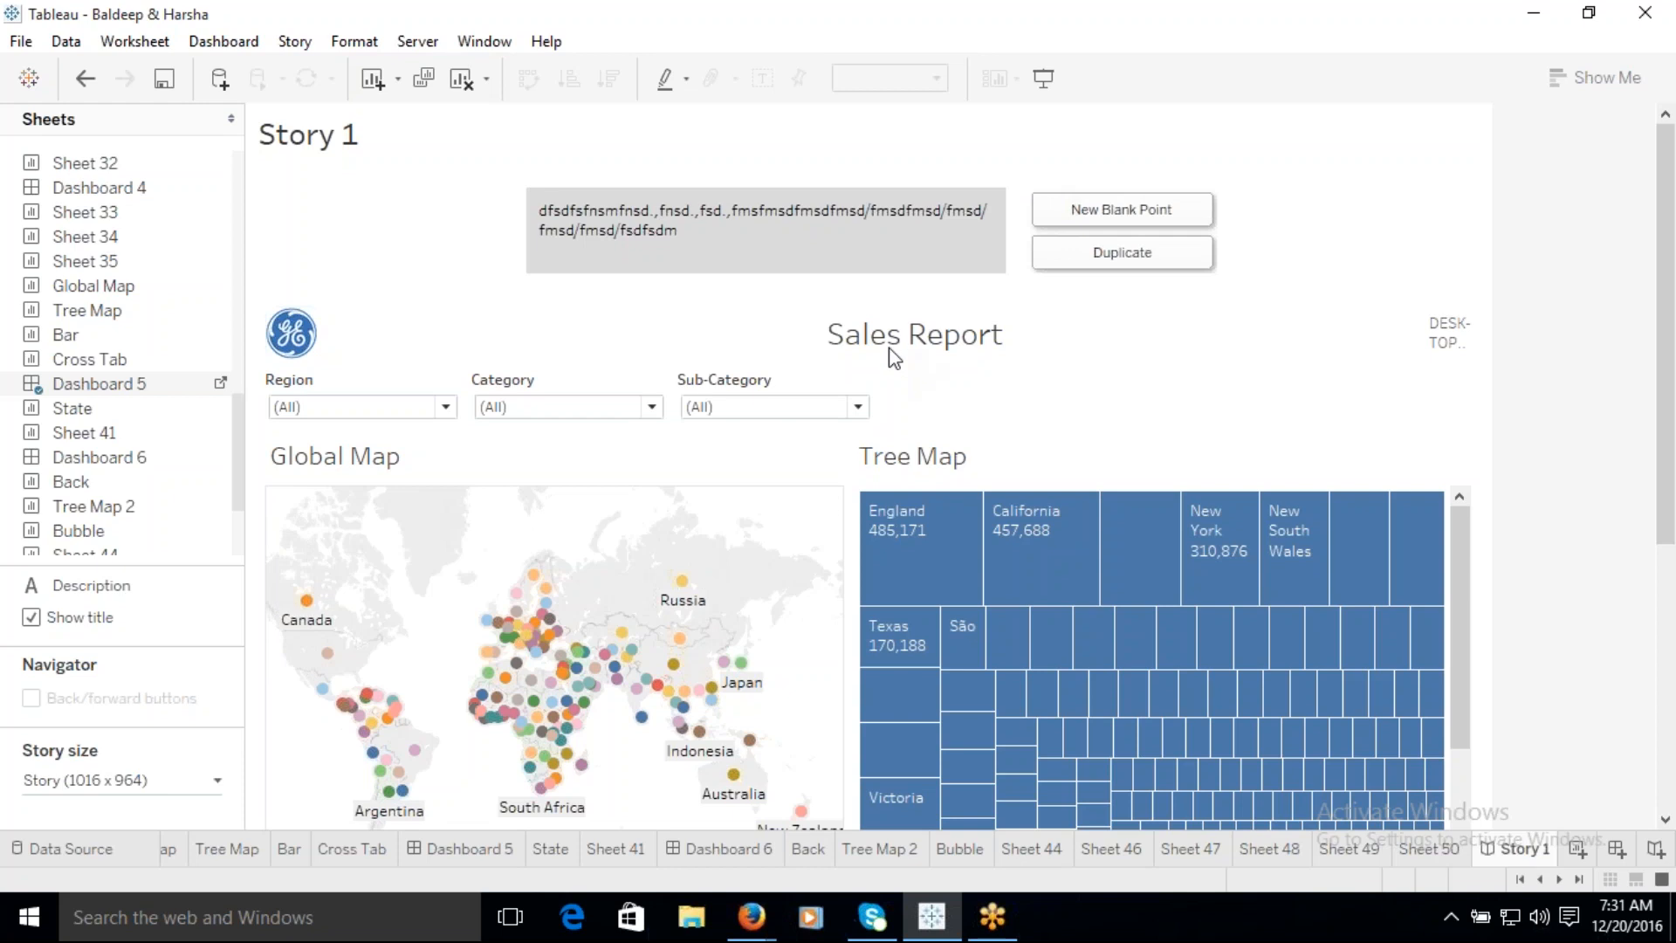
pyautogui.moveTo(148, 441)
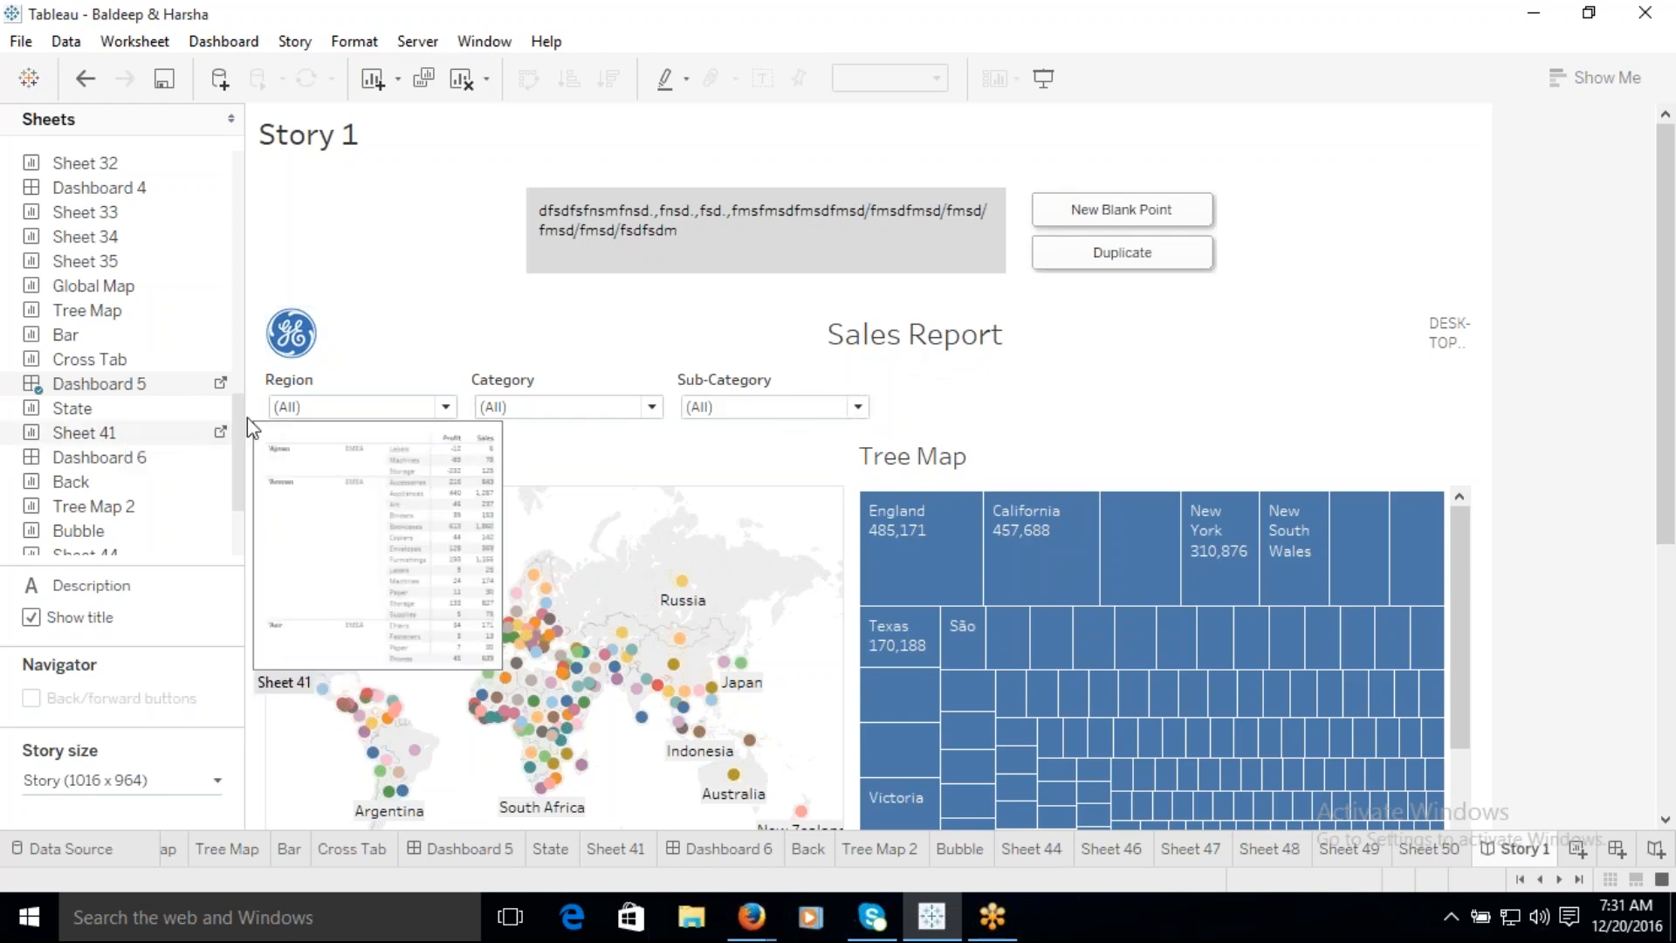
# Step: Add a new blank story point and place Dashboard 6 in it
pyautogui.click(1123, 212)
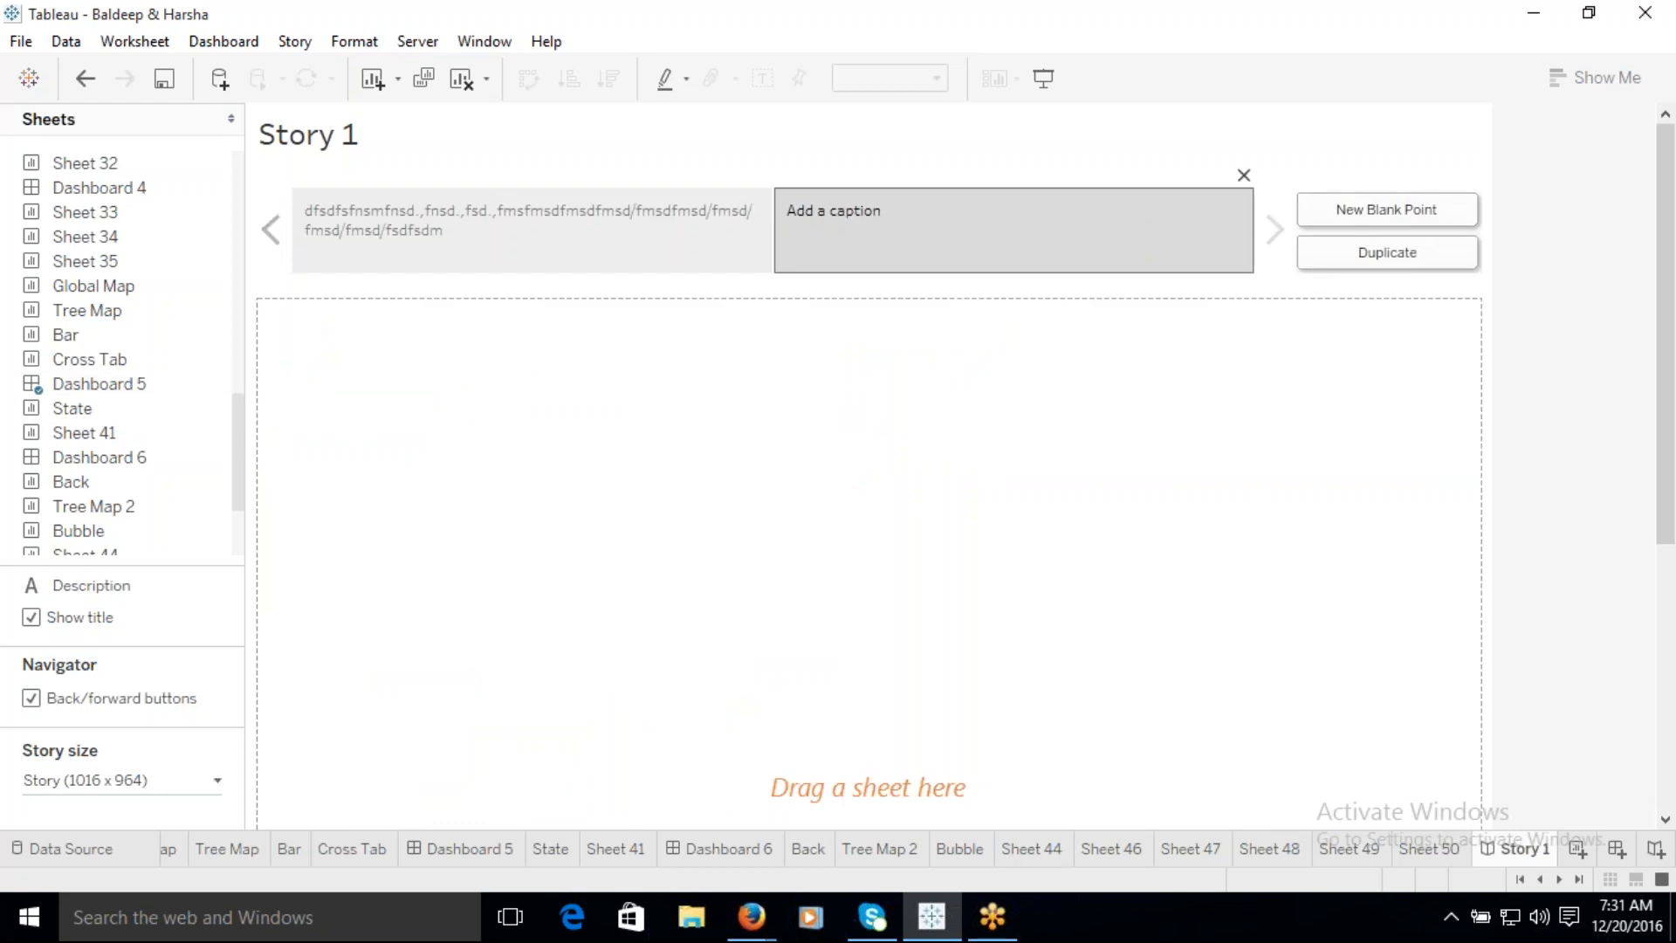
pyautogui.moveTo(123, 457); pyautogui.dragTo(928, 250)
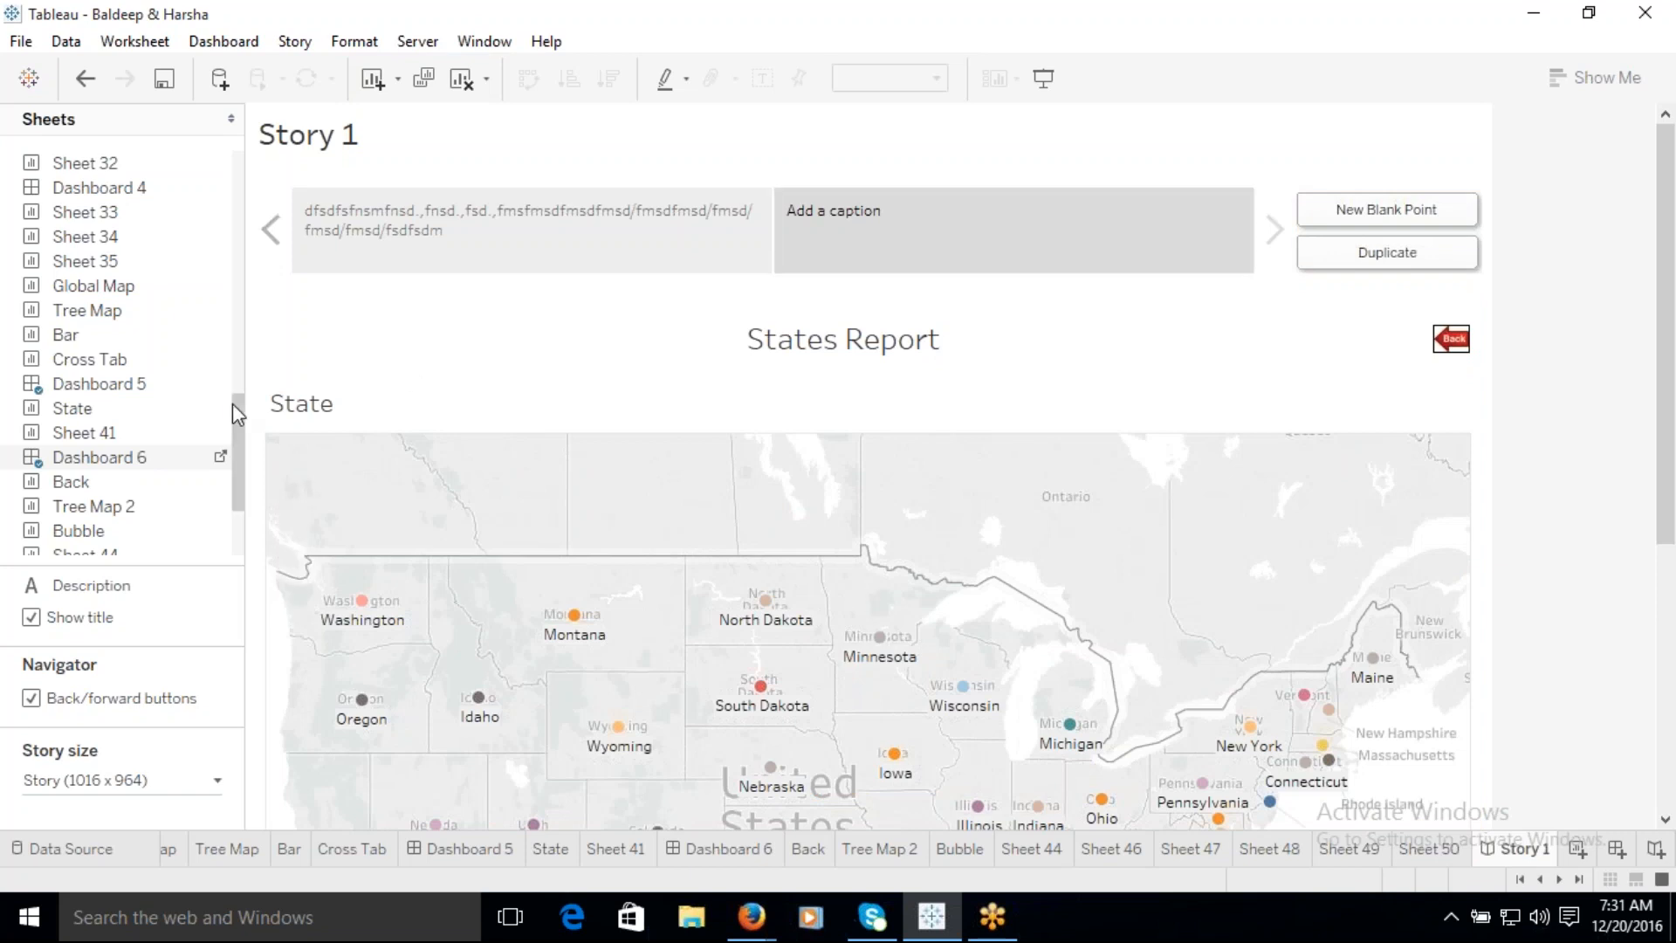
pyautogui.moveTo(237, 440); pyautogui.dragTo(241, 375)
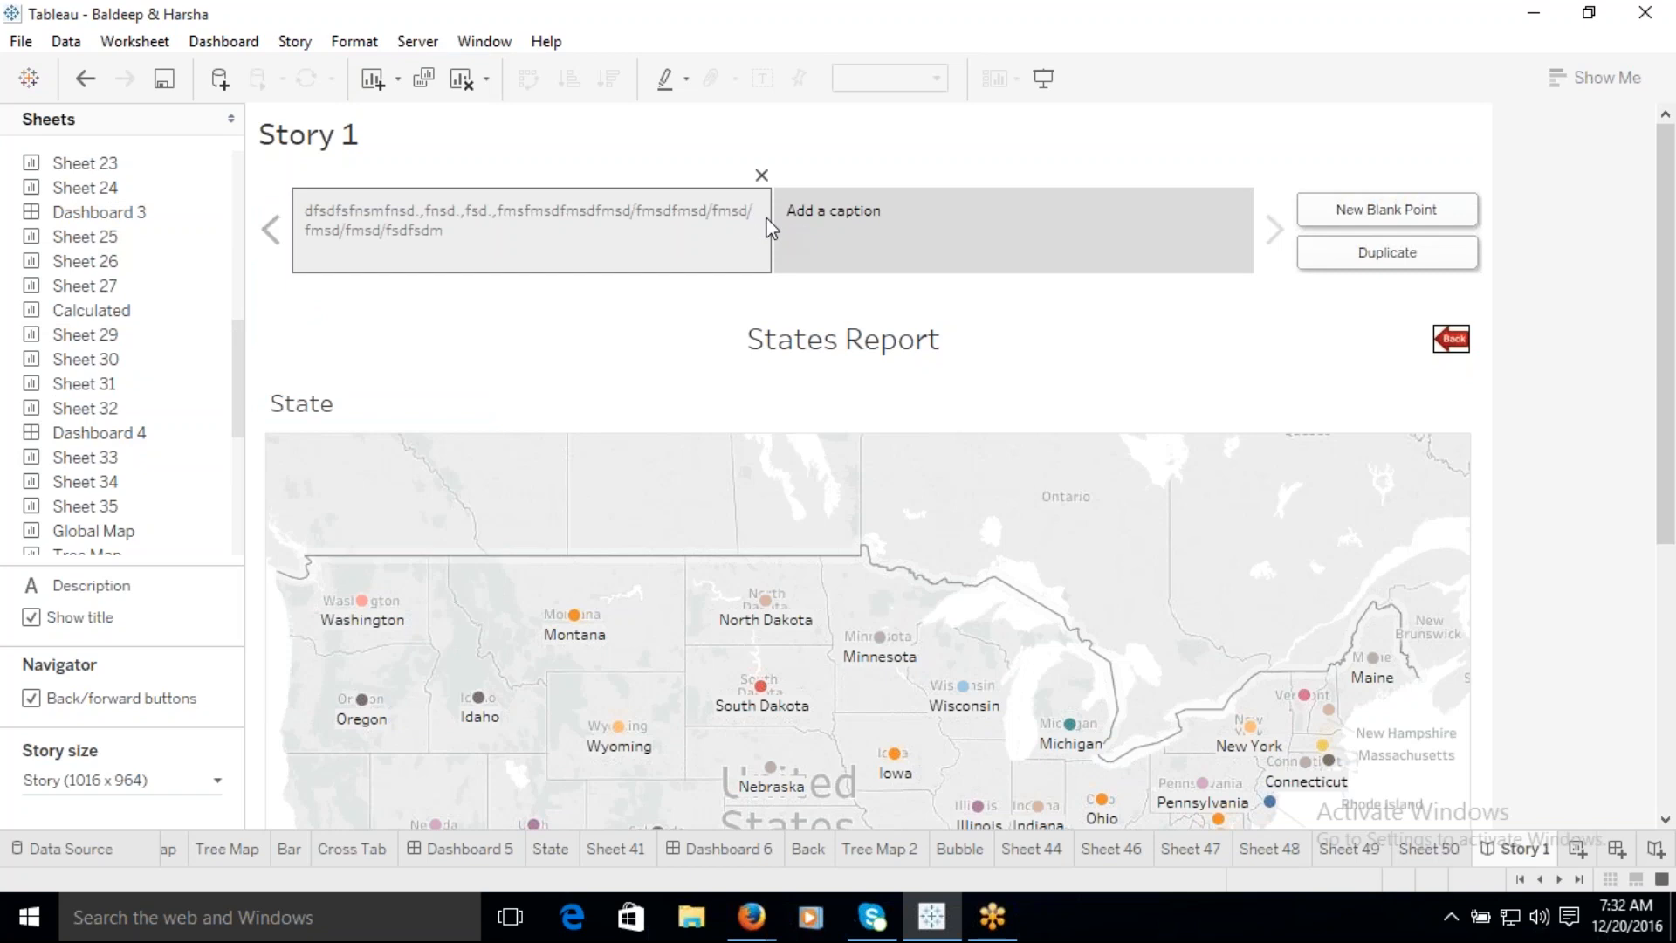
# Step: Switch between the two story points and look through the Tree Map in the Sales Report point
pyautogui.click(608, 232)
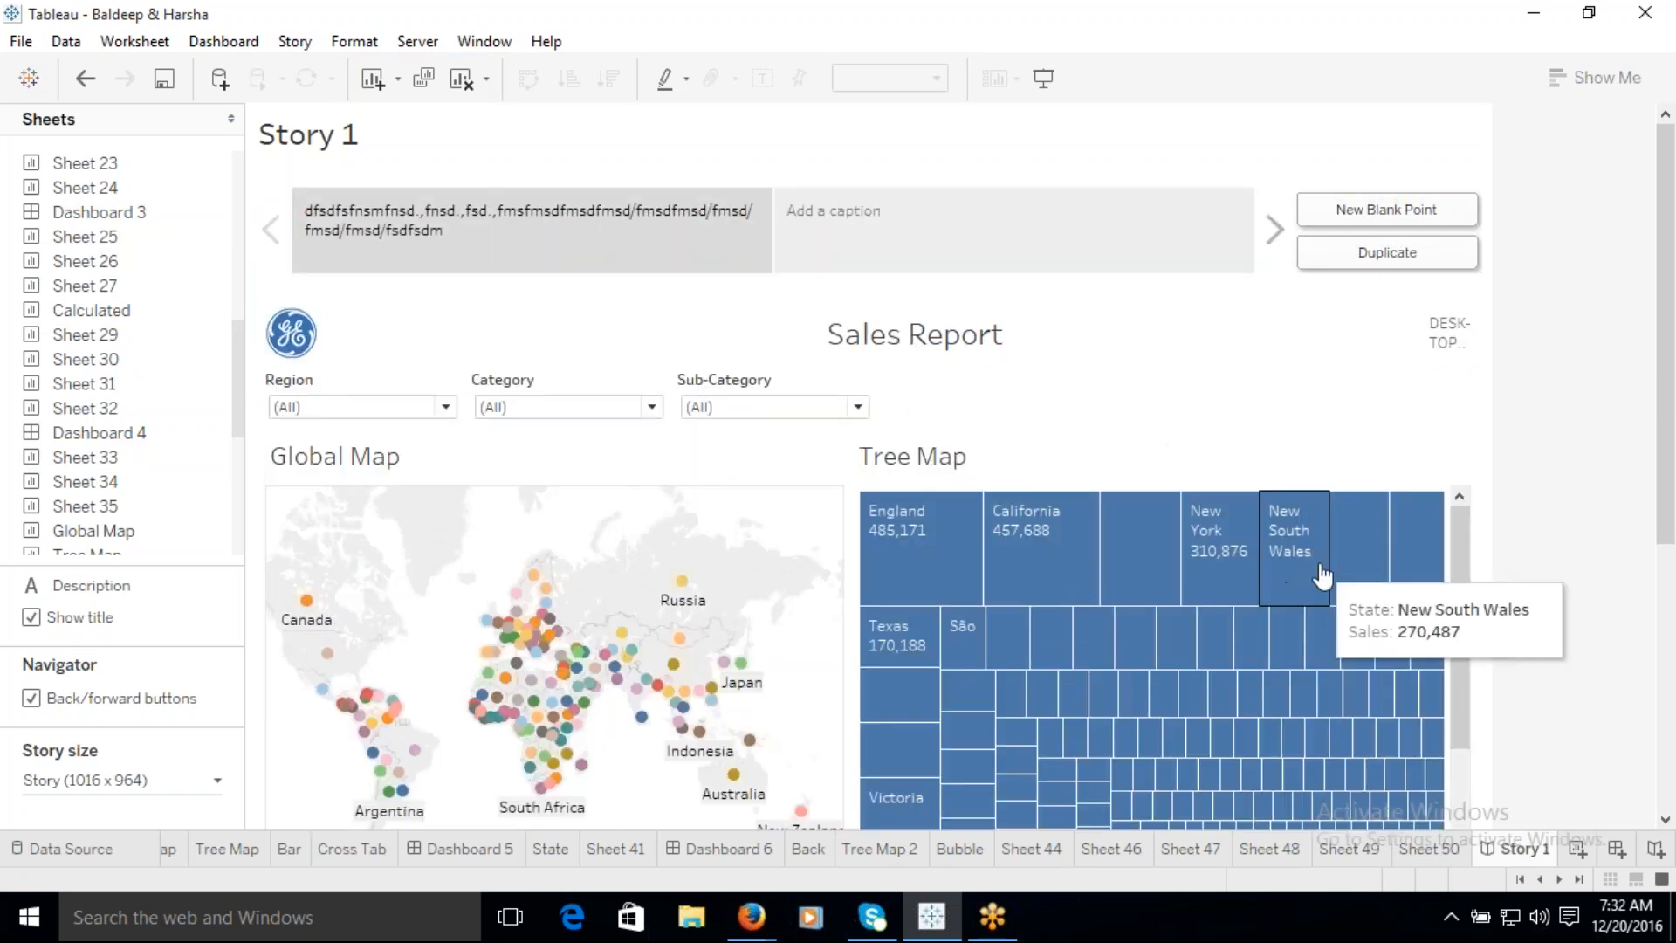
pyautogui.scroll(-3, 1374, 590)
pyautogui.scroll(-2, 877, 552)
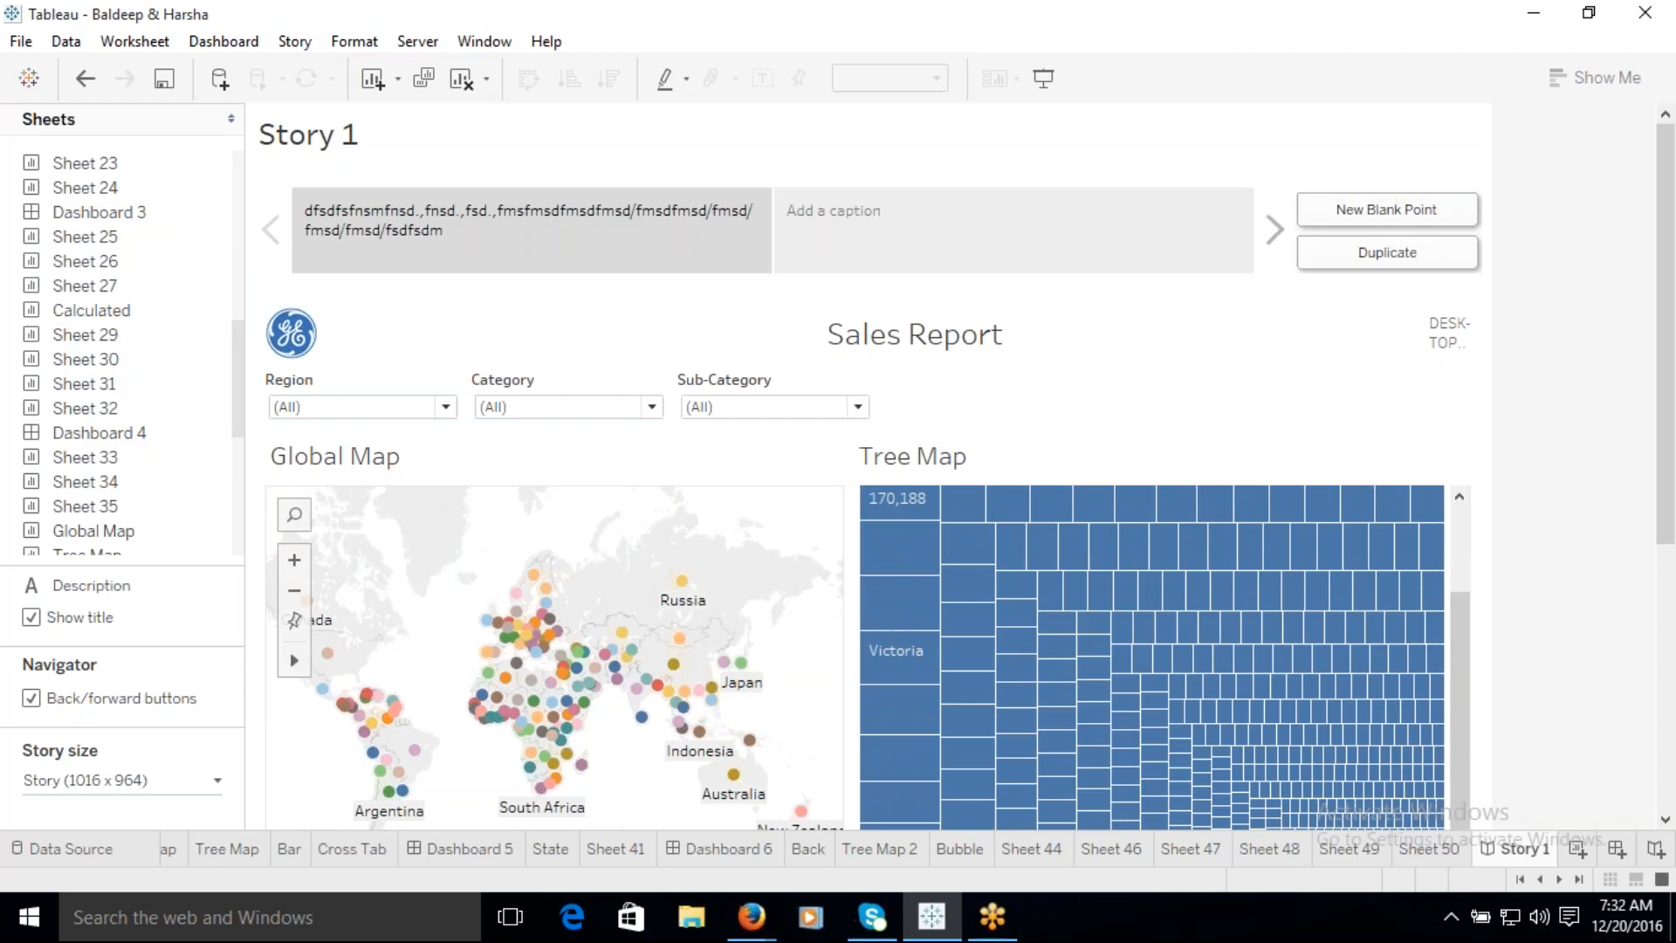
pyautogui.scroll(2, 782, 542)
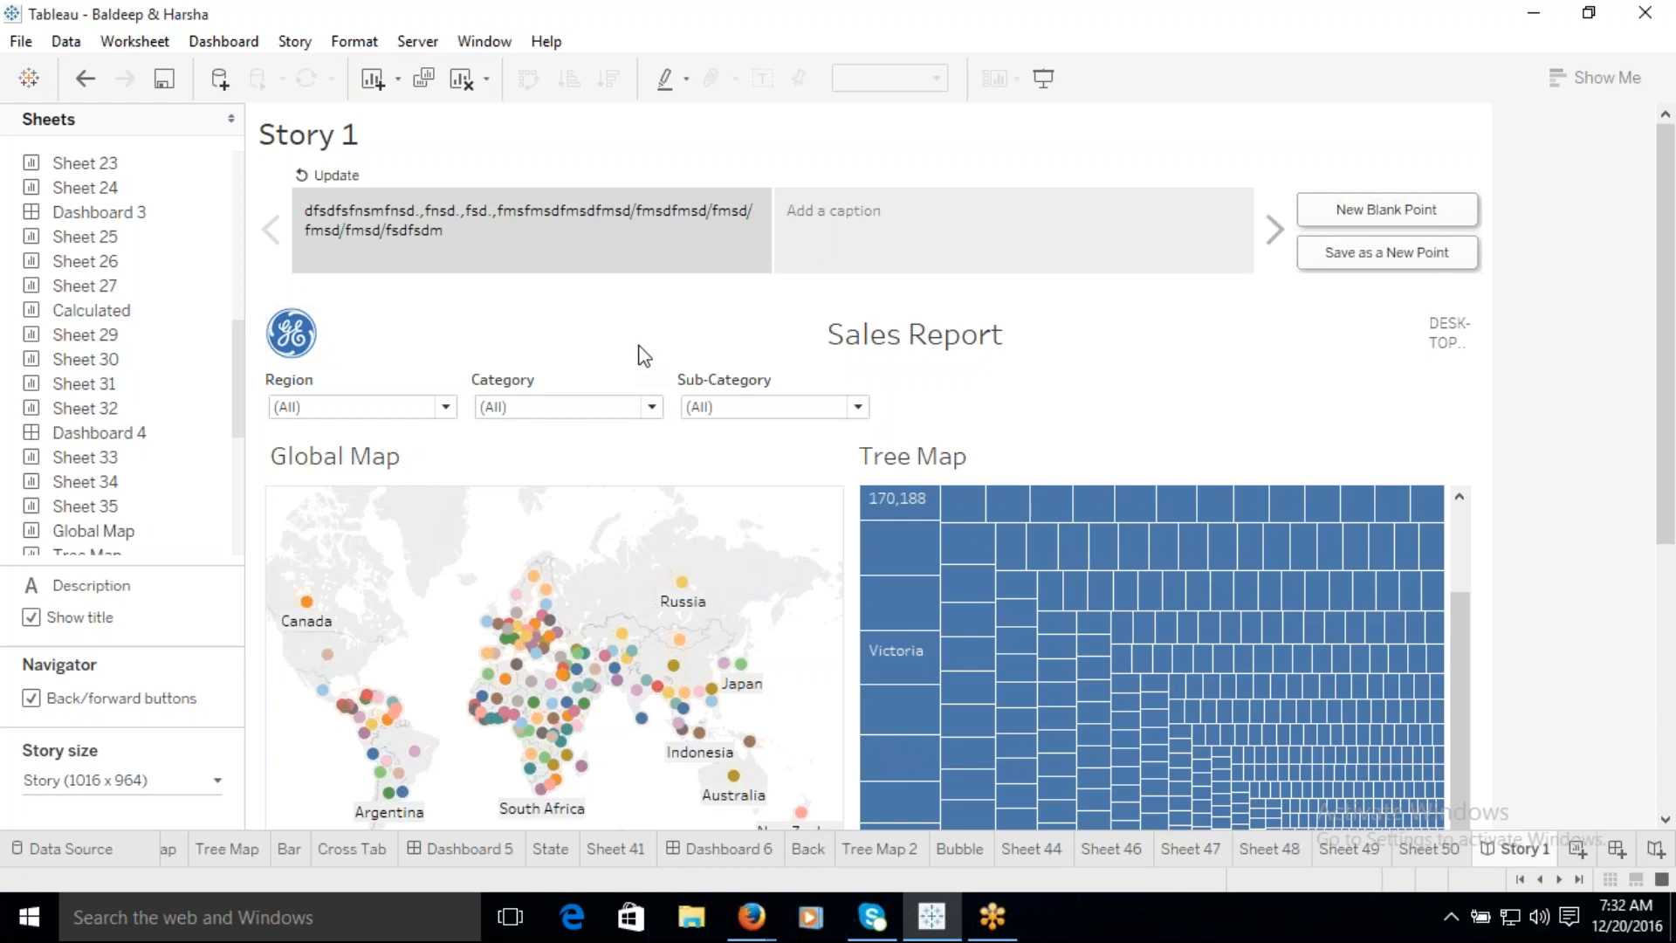
pyautogui.click(894, 237)
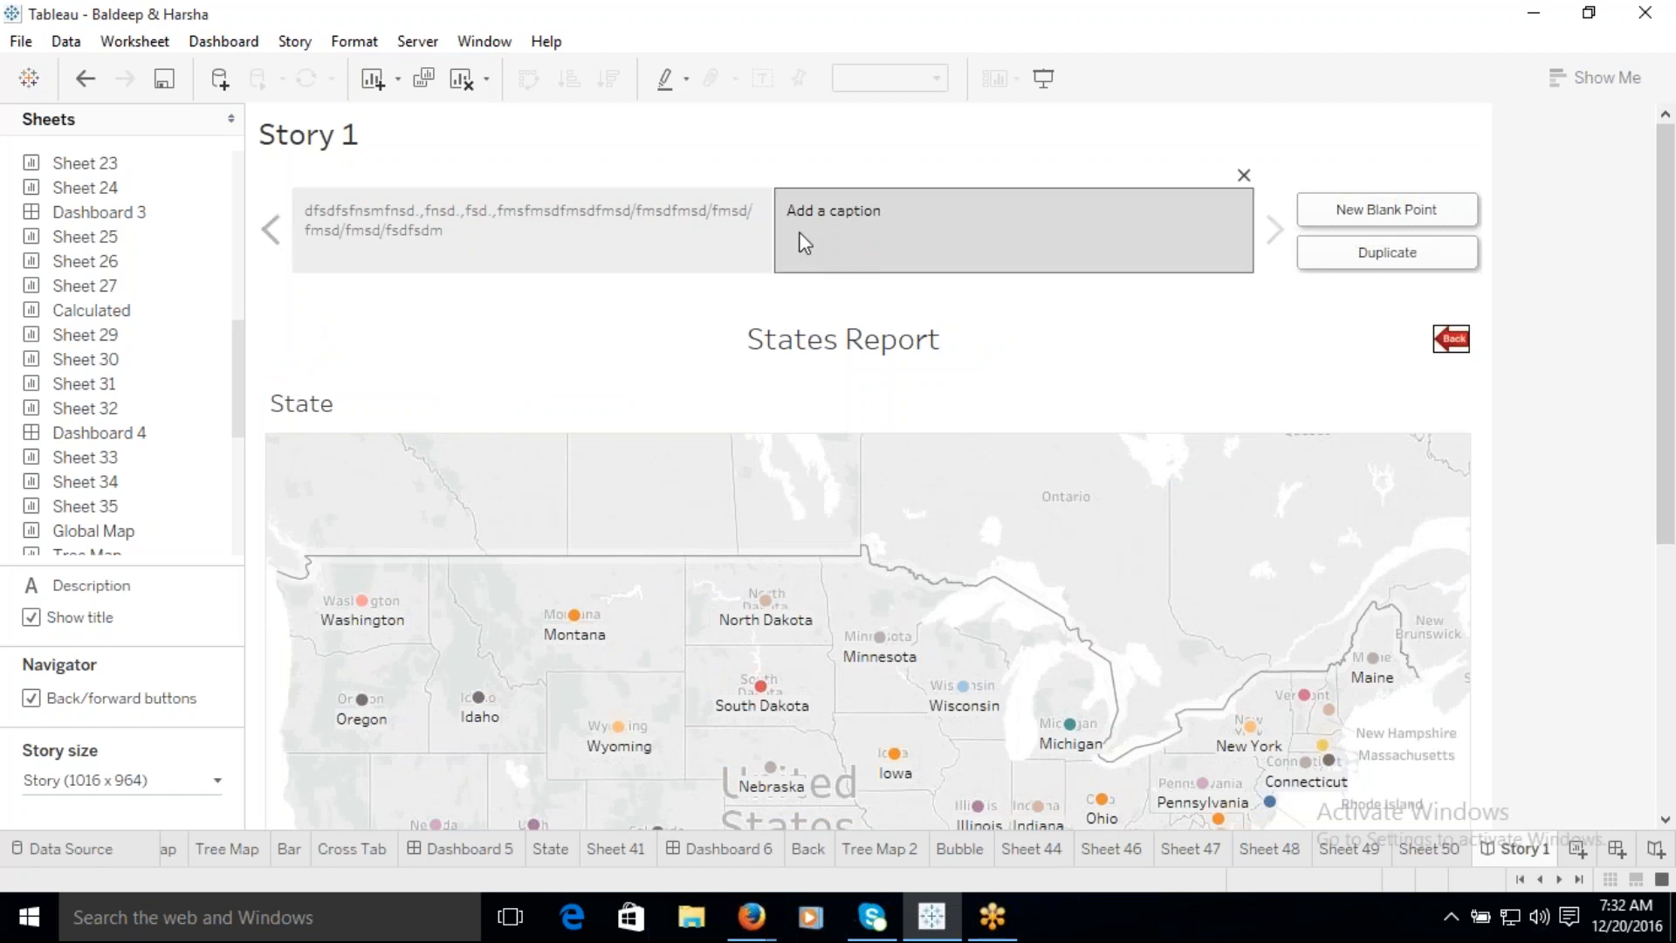
pyautogui.click(600, 238)
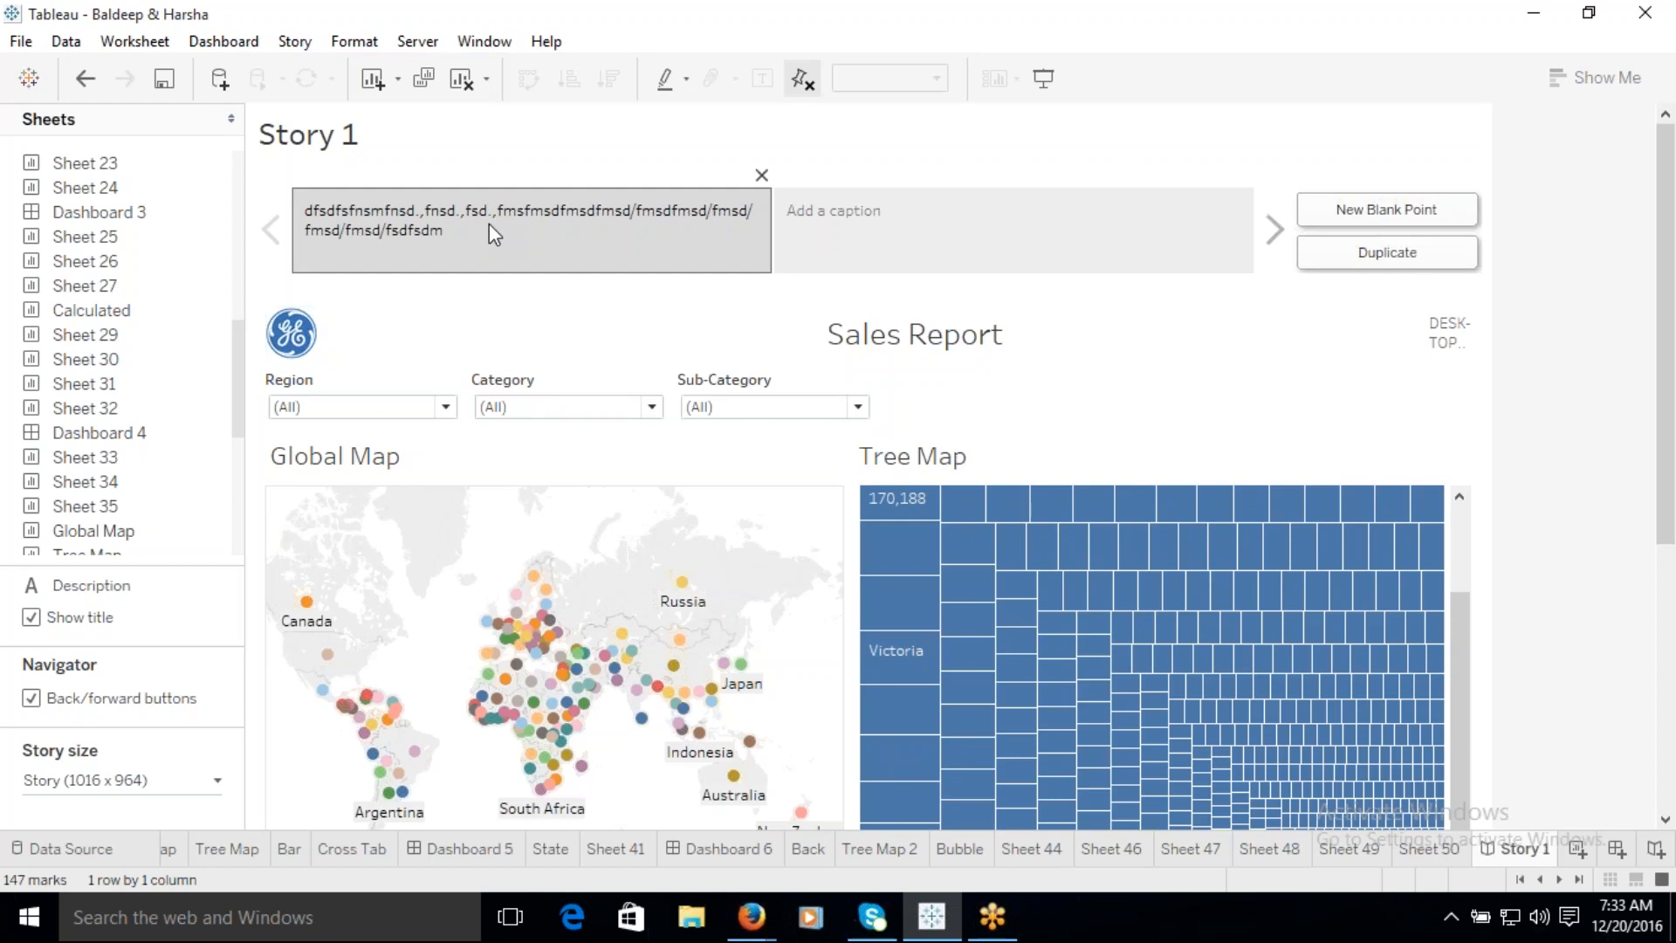
# Step: Read through the sheet description of the Bar worksheet and close it
pyautogui.click(290, 848)
pyautogui.click(135, 41)
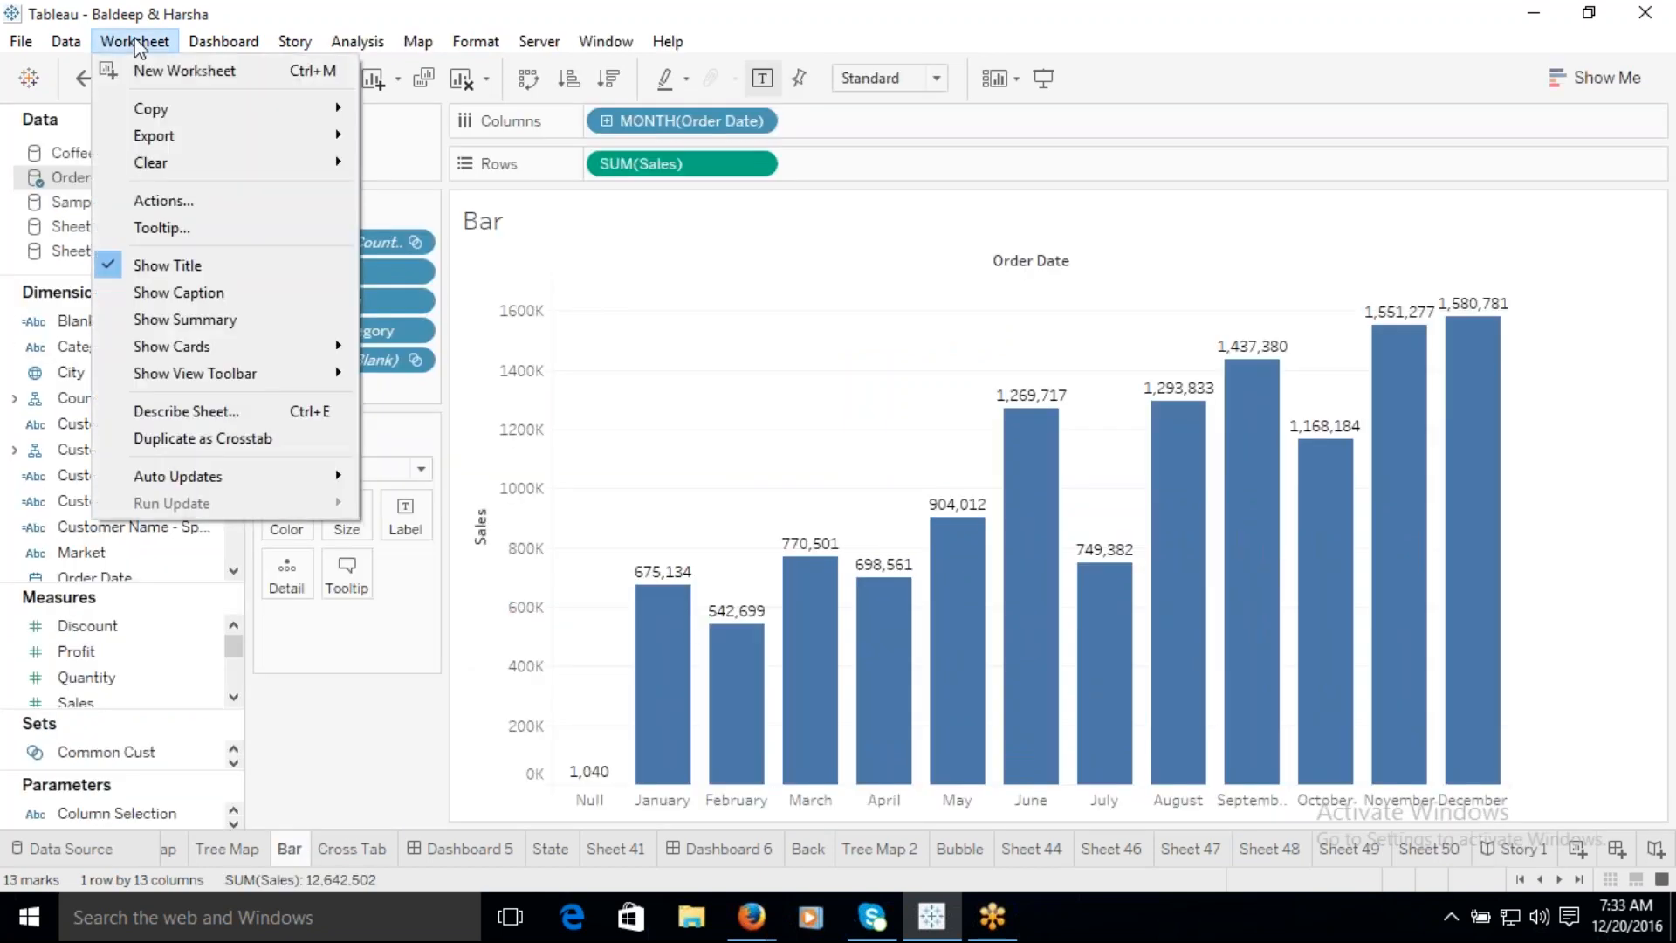
pyautogui.click(194, 412)
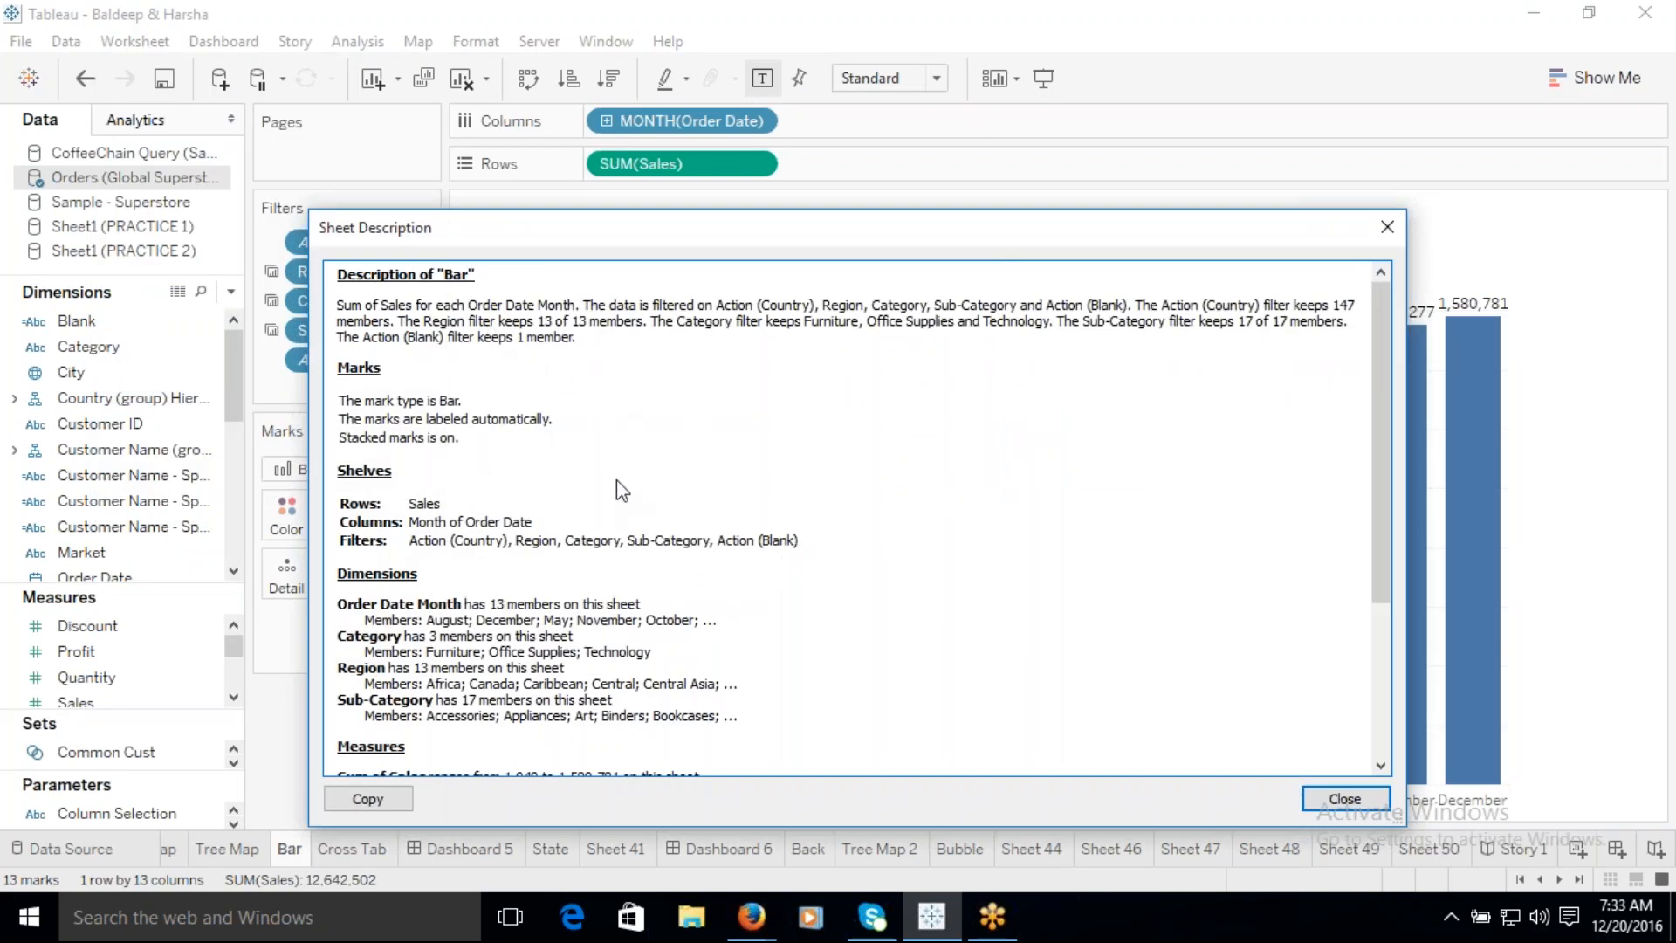
pyautogui.scroll(-5, 834, 571)
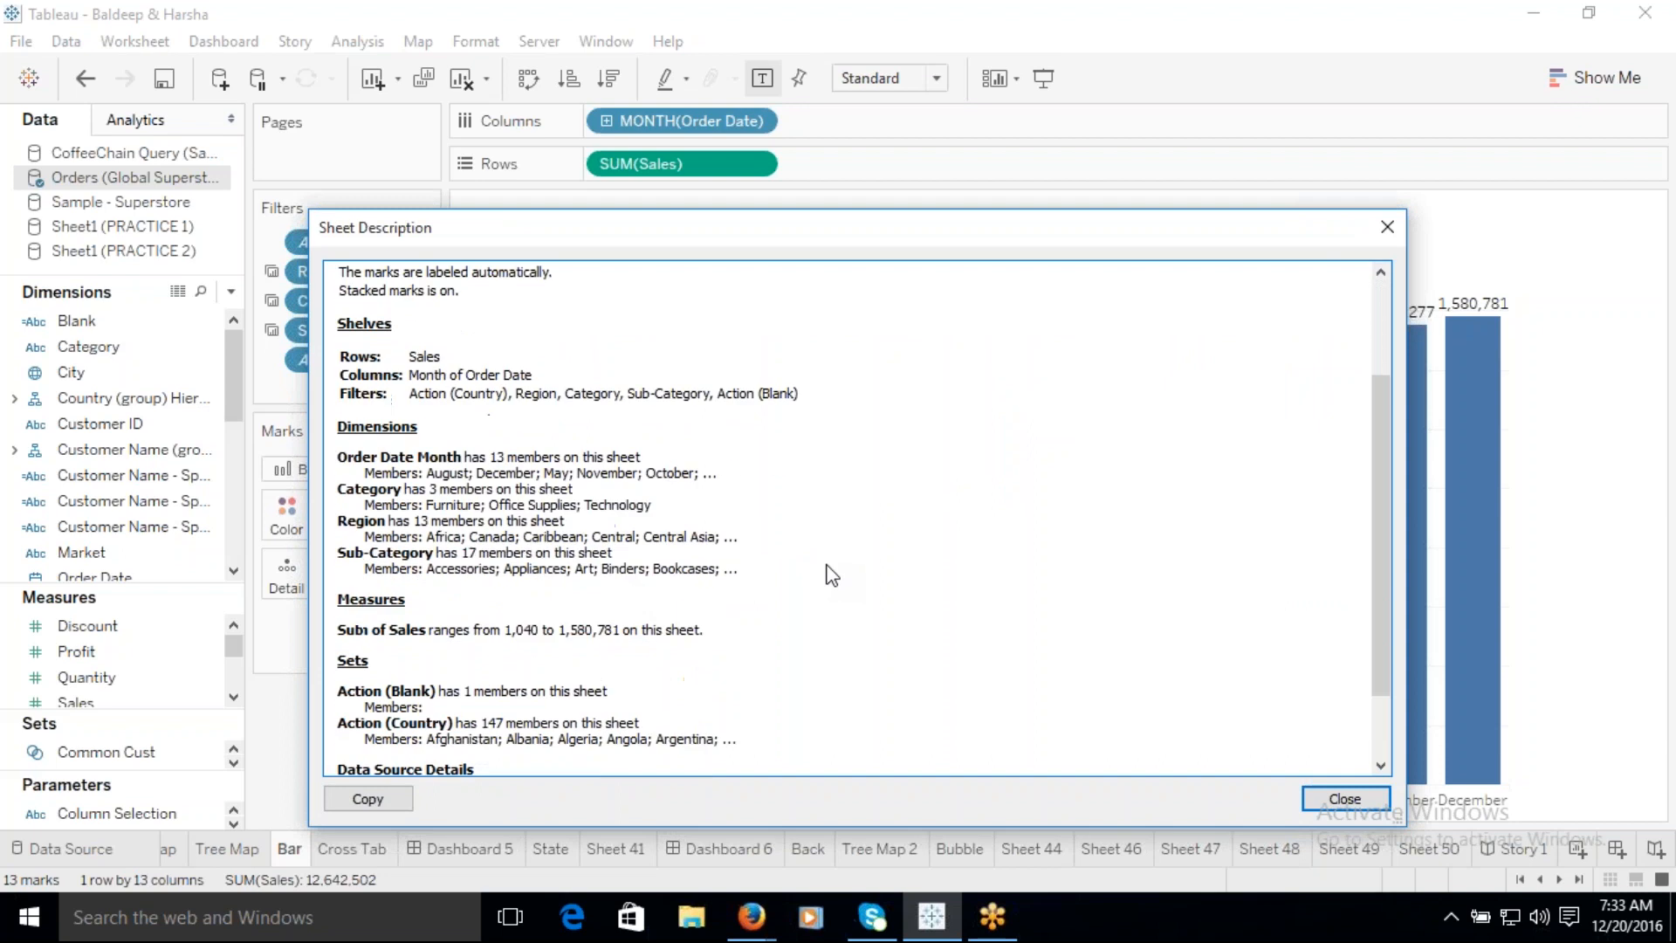
pyautogui.scroll(5, 831, 565)
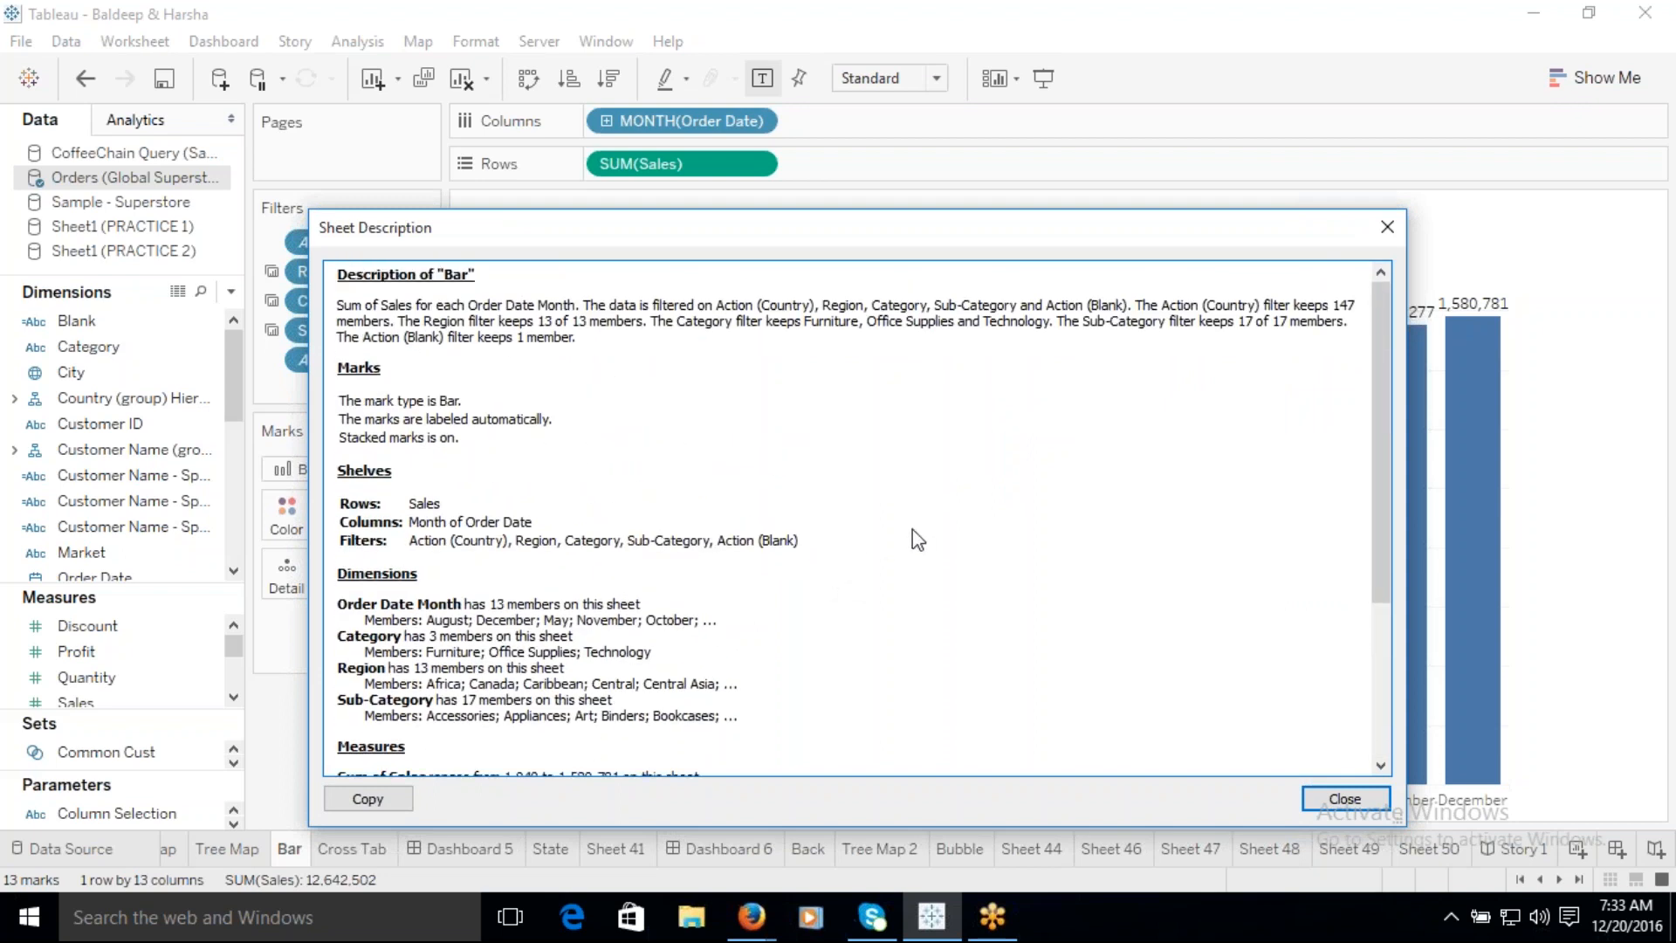
pyautogui.click(1388, 229)
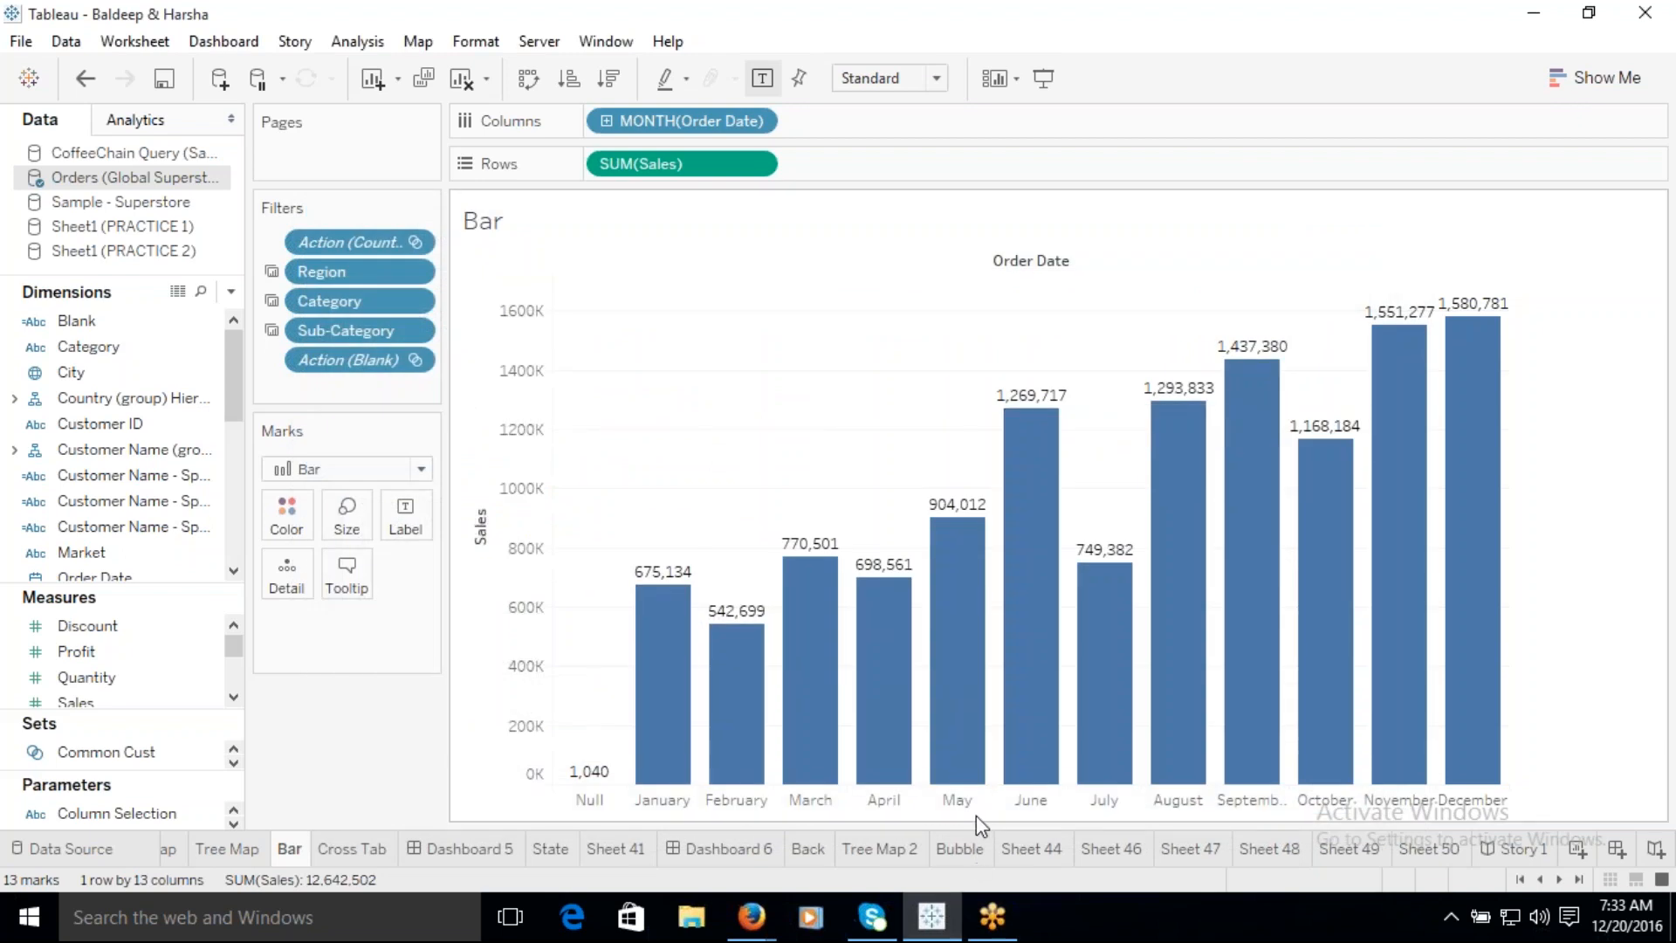
# Step: Return to Story 1 and look further down the Tree Map in the Sales Report point
pyautogui.click(1577, 880)
pyautogui.click(1513, 851)
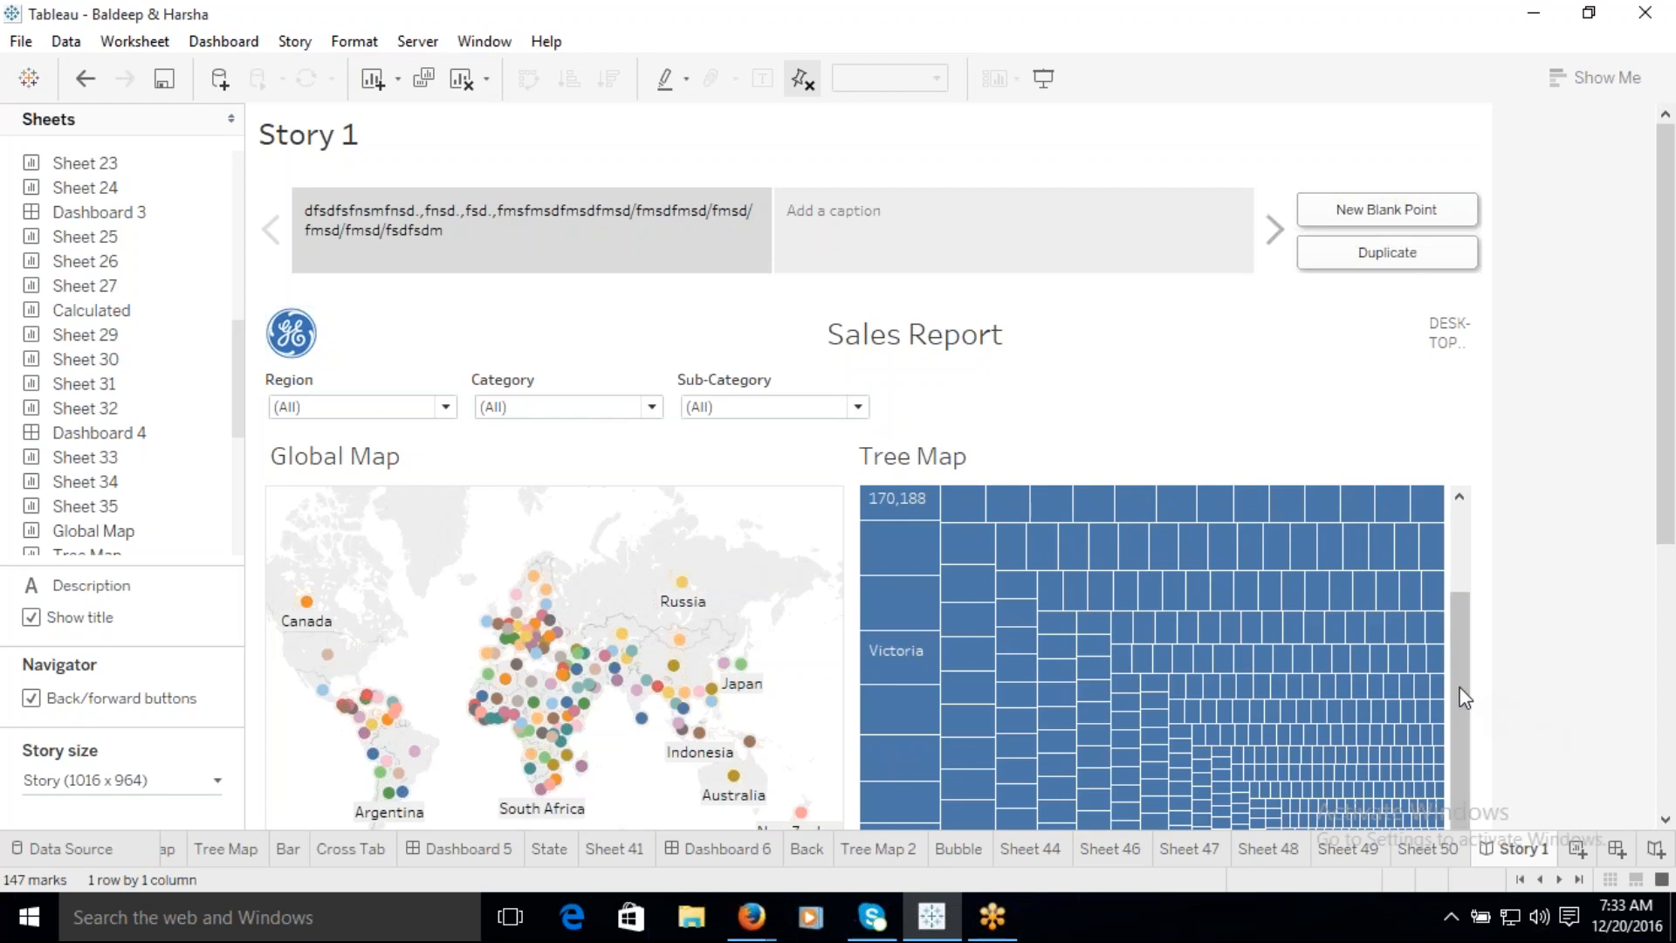
pyautogui.moveTo(1458, 679); pyautogui.dragTo(1458, 766)
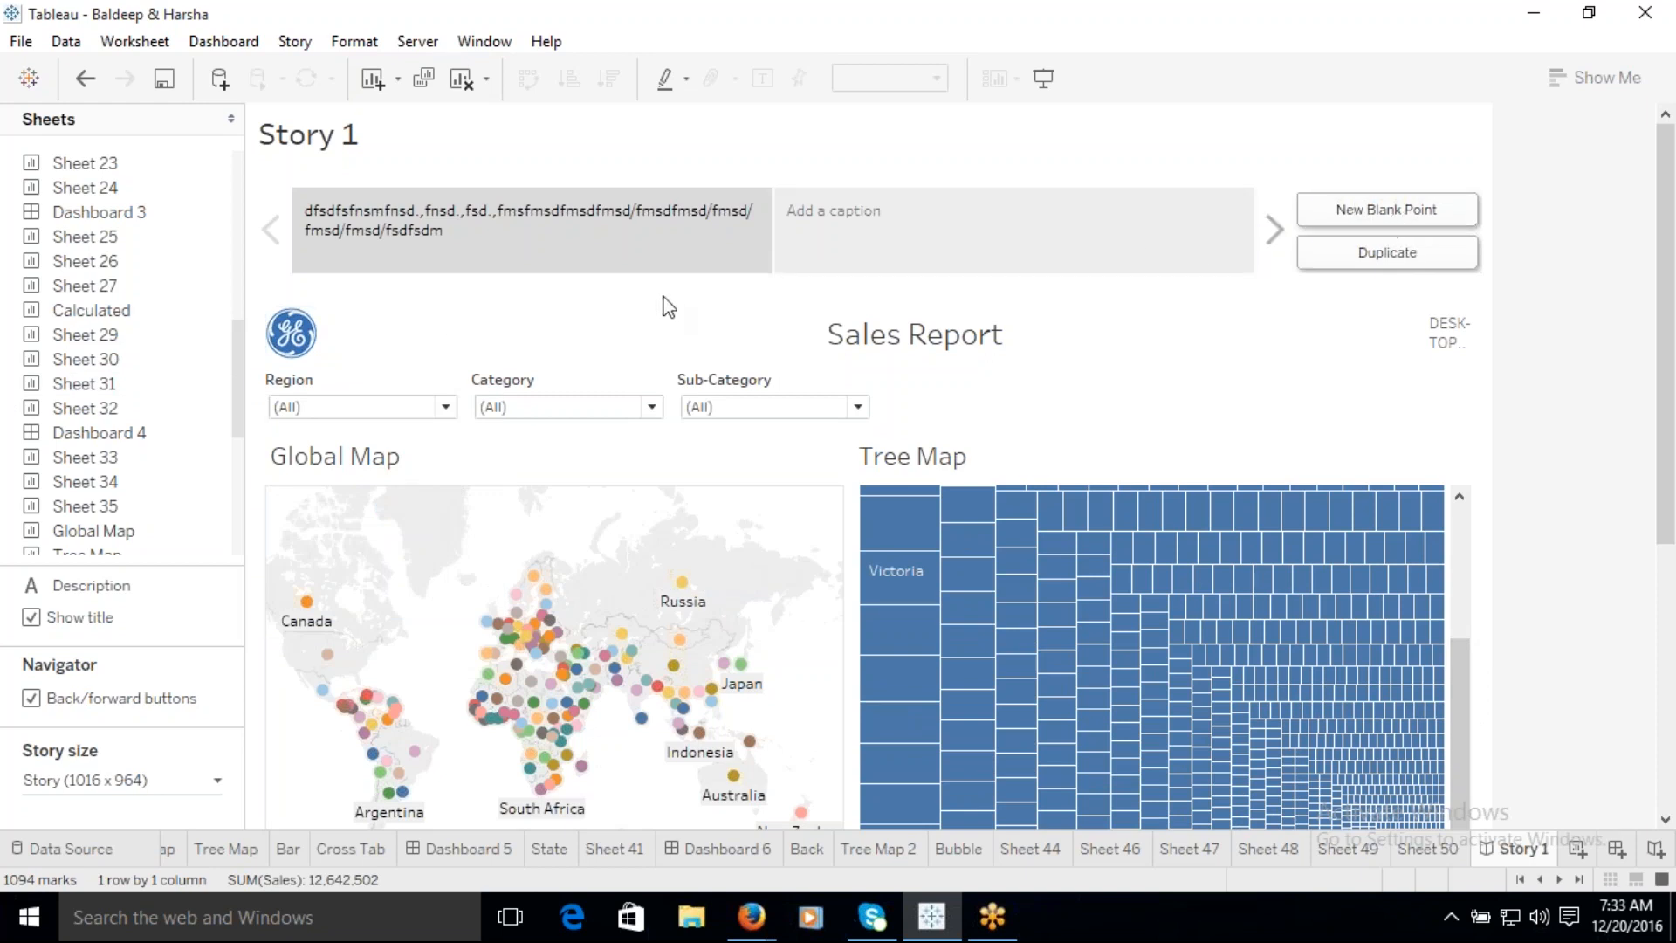
# Step: Add a new blank worksheet after Story 1 and revisit both story points of the story
pyautogui.click(1577, 849)
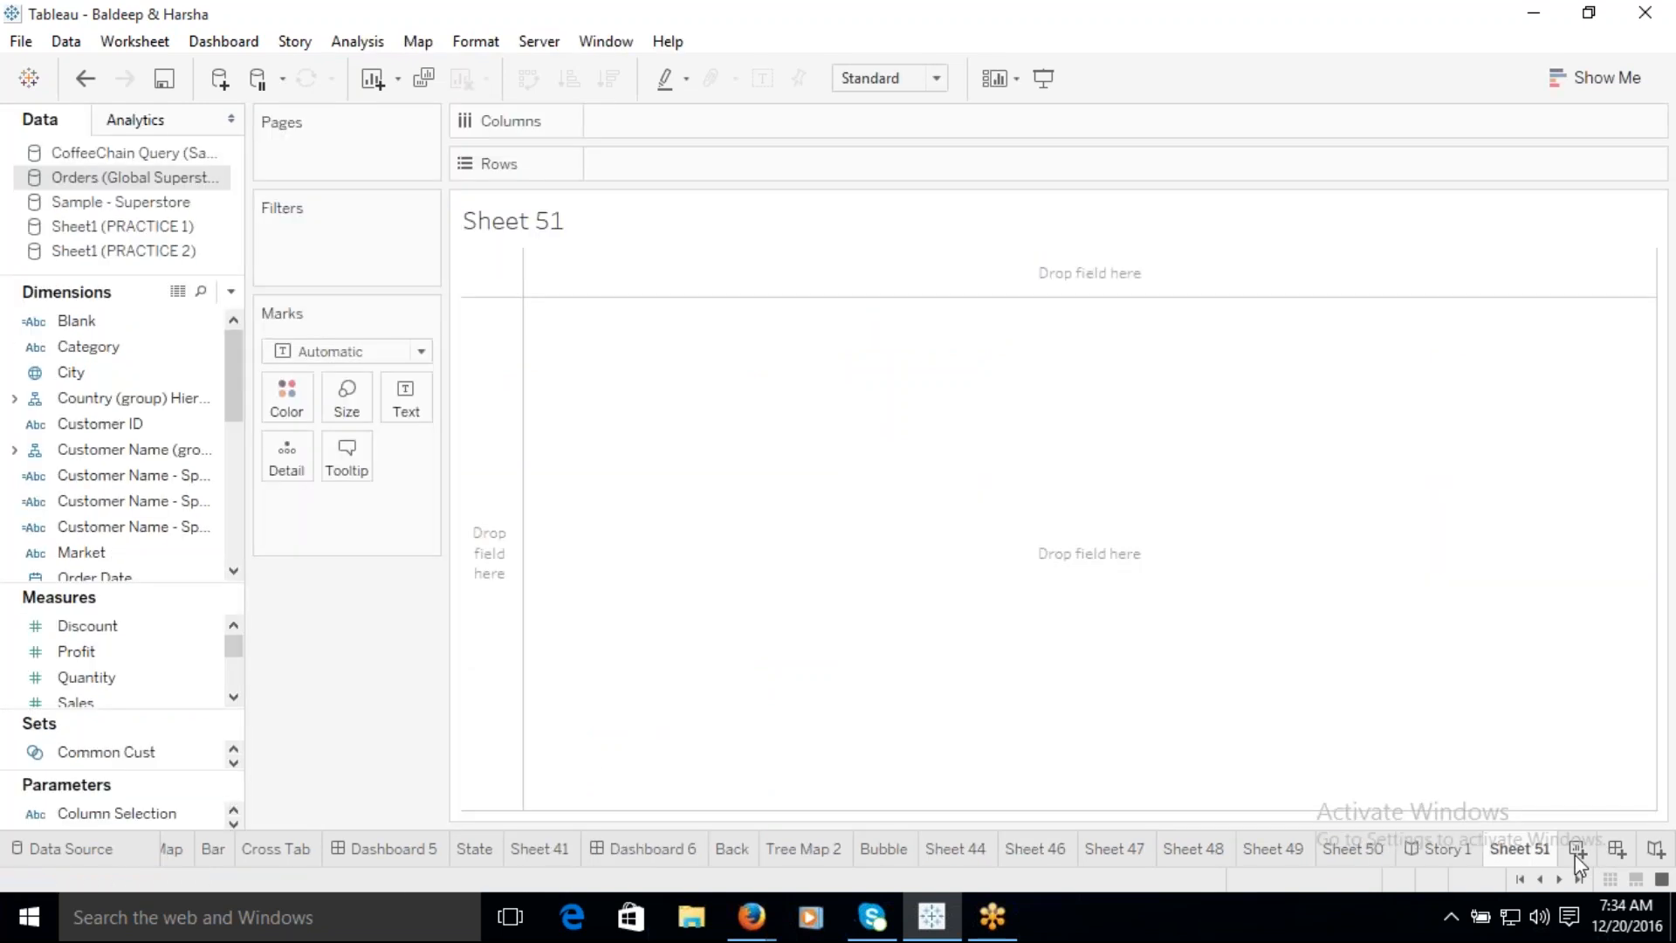
pyautogui.click(1454, 853)
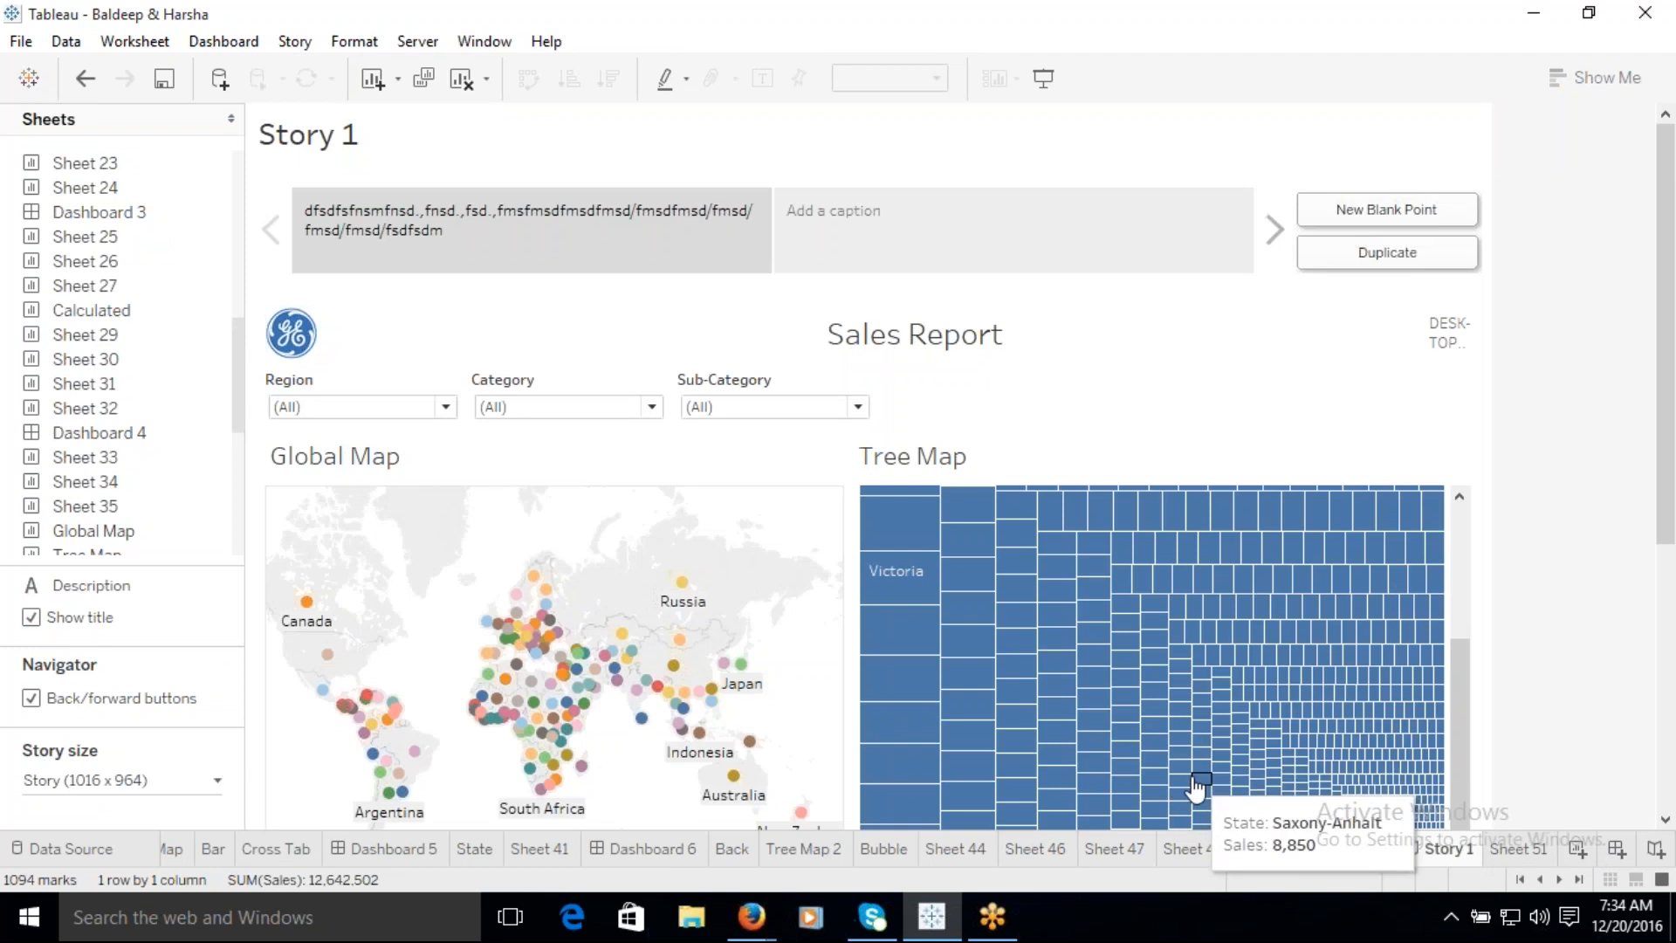
pyautogui.click(528, 237)
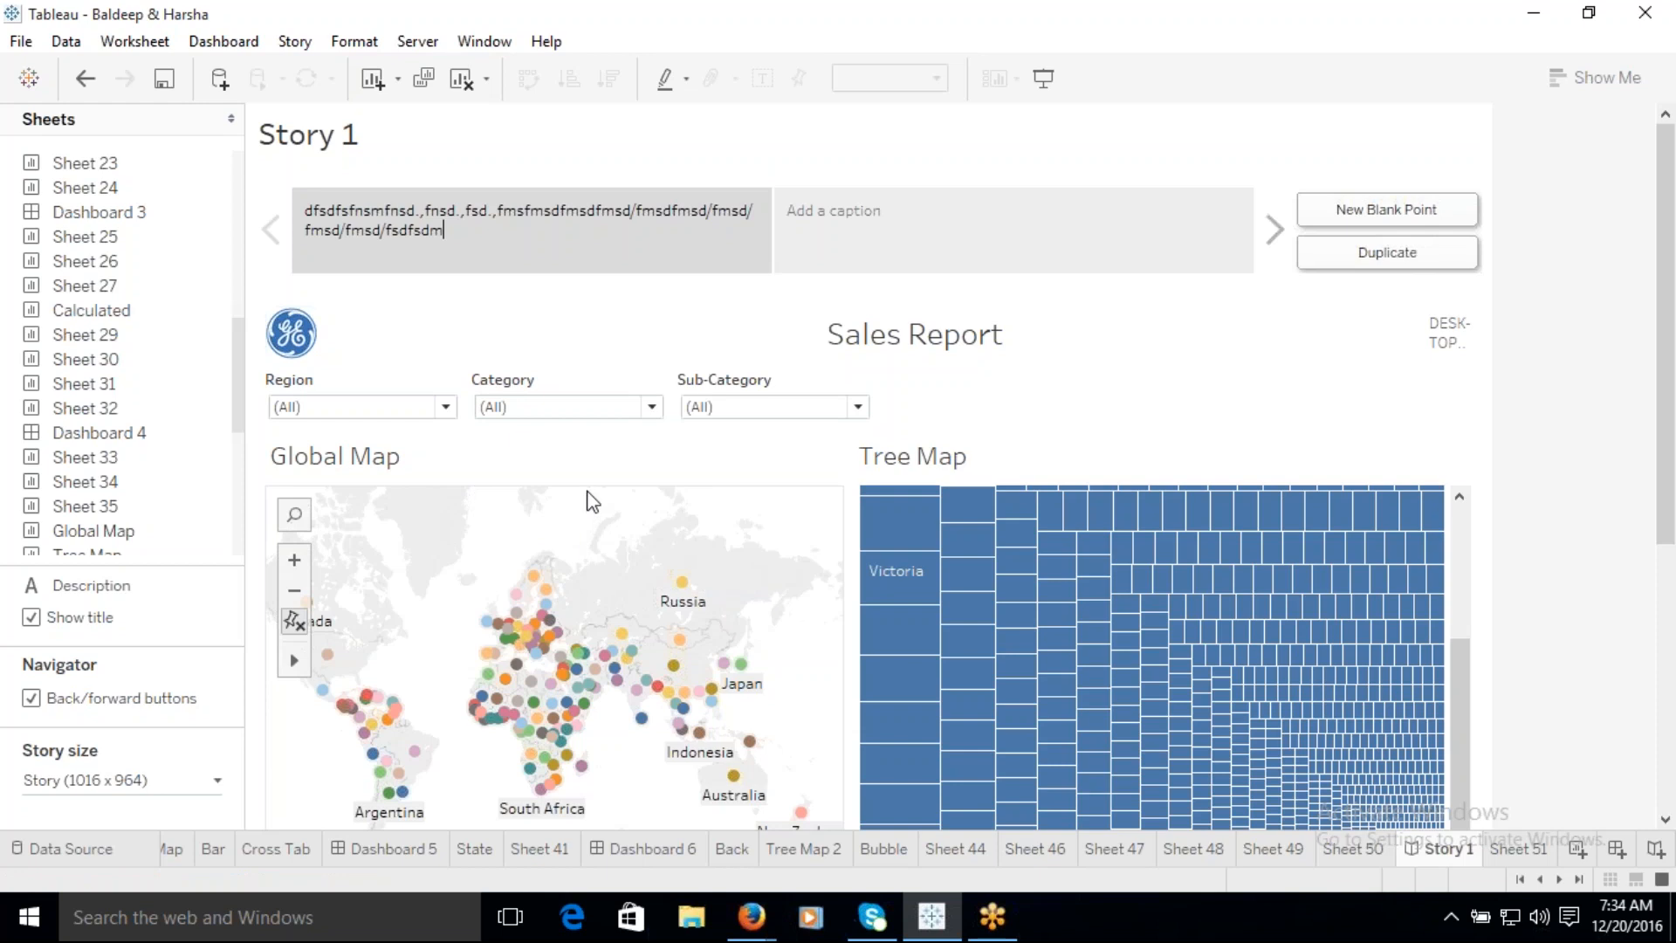
pyautogui.click(919, 244)
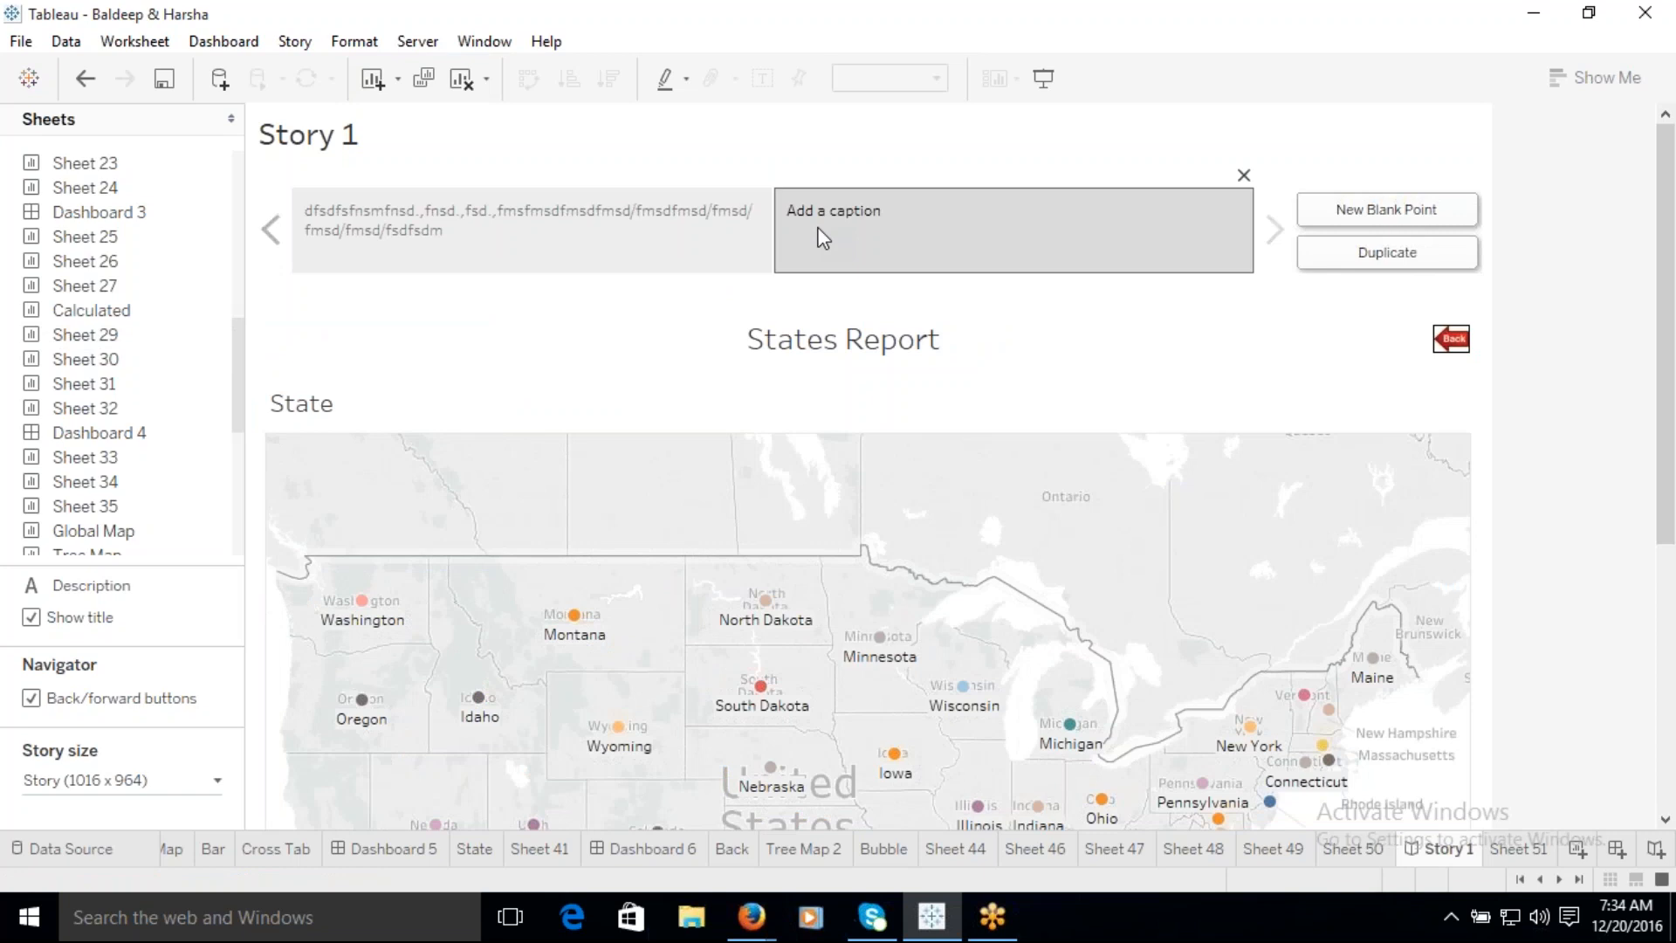
# Step: On Sheet 51, review the dimensions and measures of the Sheet1 (PRACTICE 2) source and switch back to Orders (Global Superstore)
pyautogui.click(1524, 850)
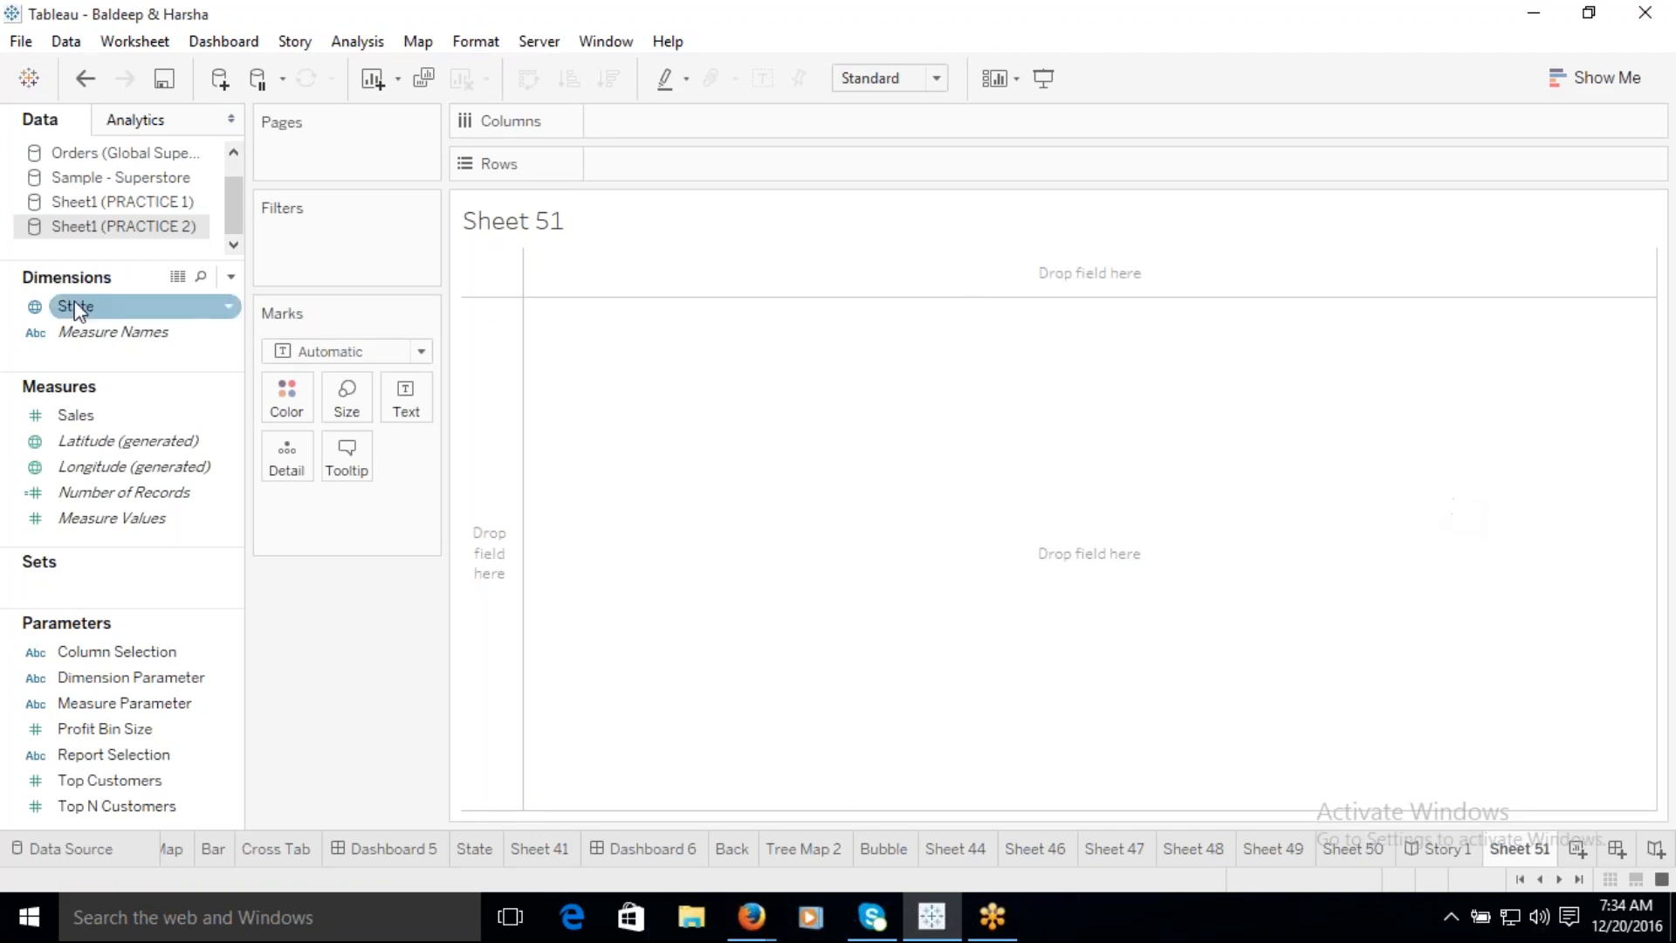
pyautogui.moveTo(91, 371); pyautogui.dragTo(105, 602)
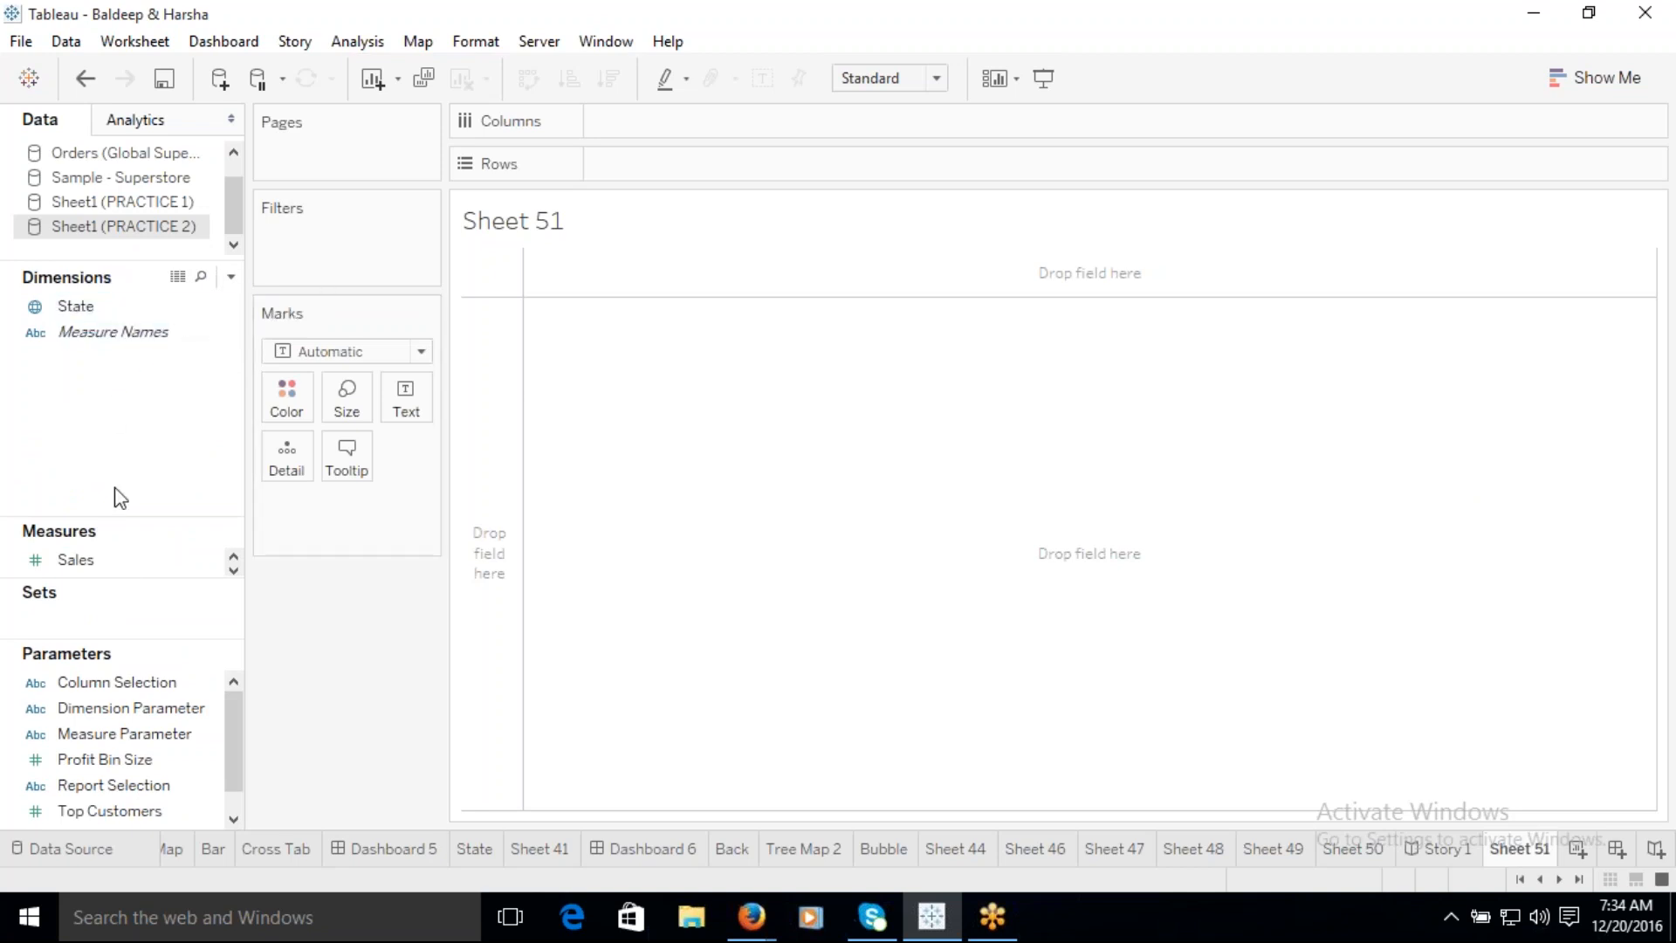
pyautogui.moveTo(121, 522); pyautogui.dragTo(103, 471)
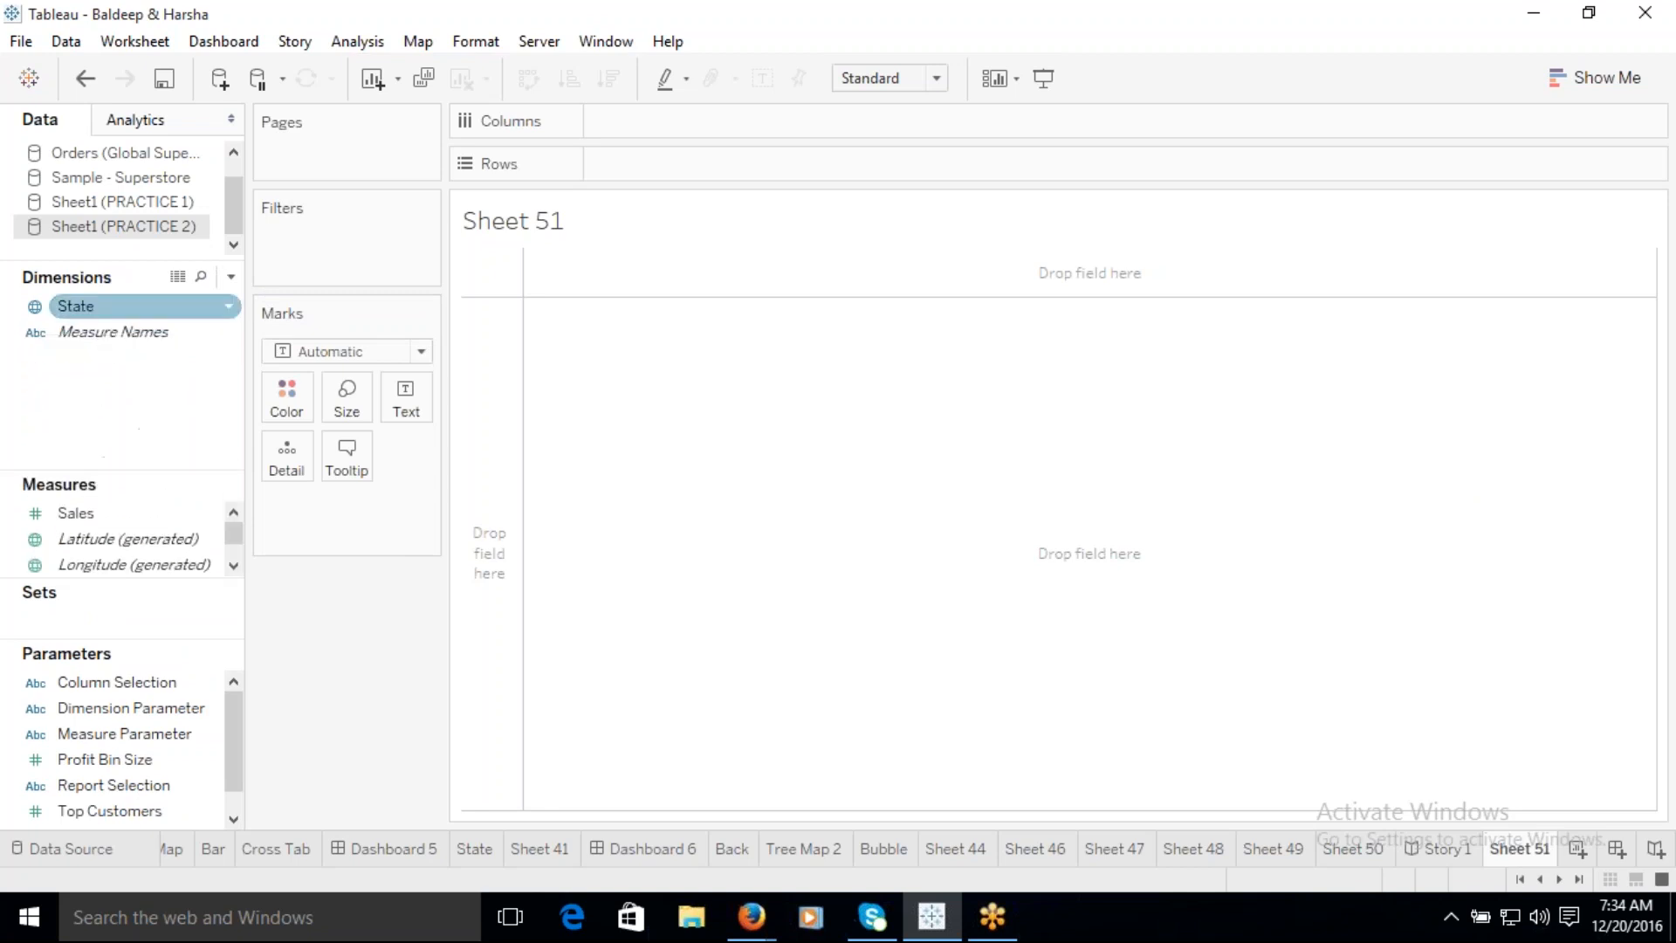
pyautogui.click(104, 157)
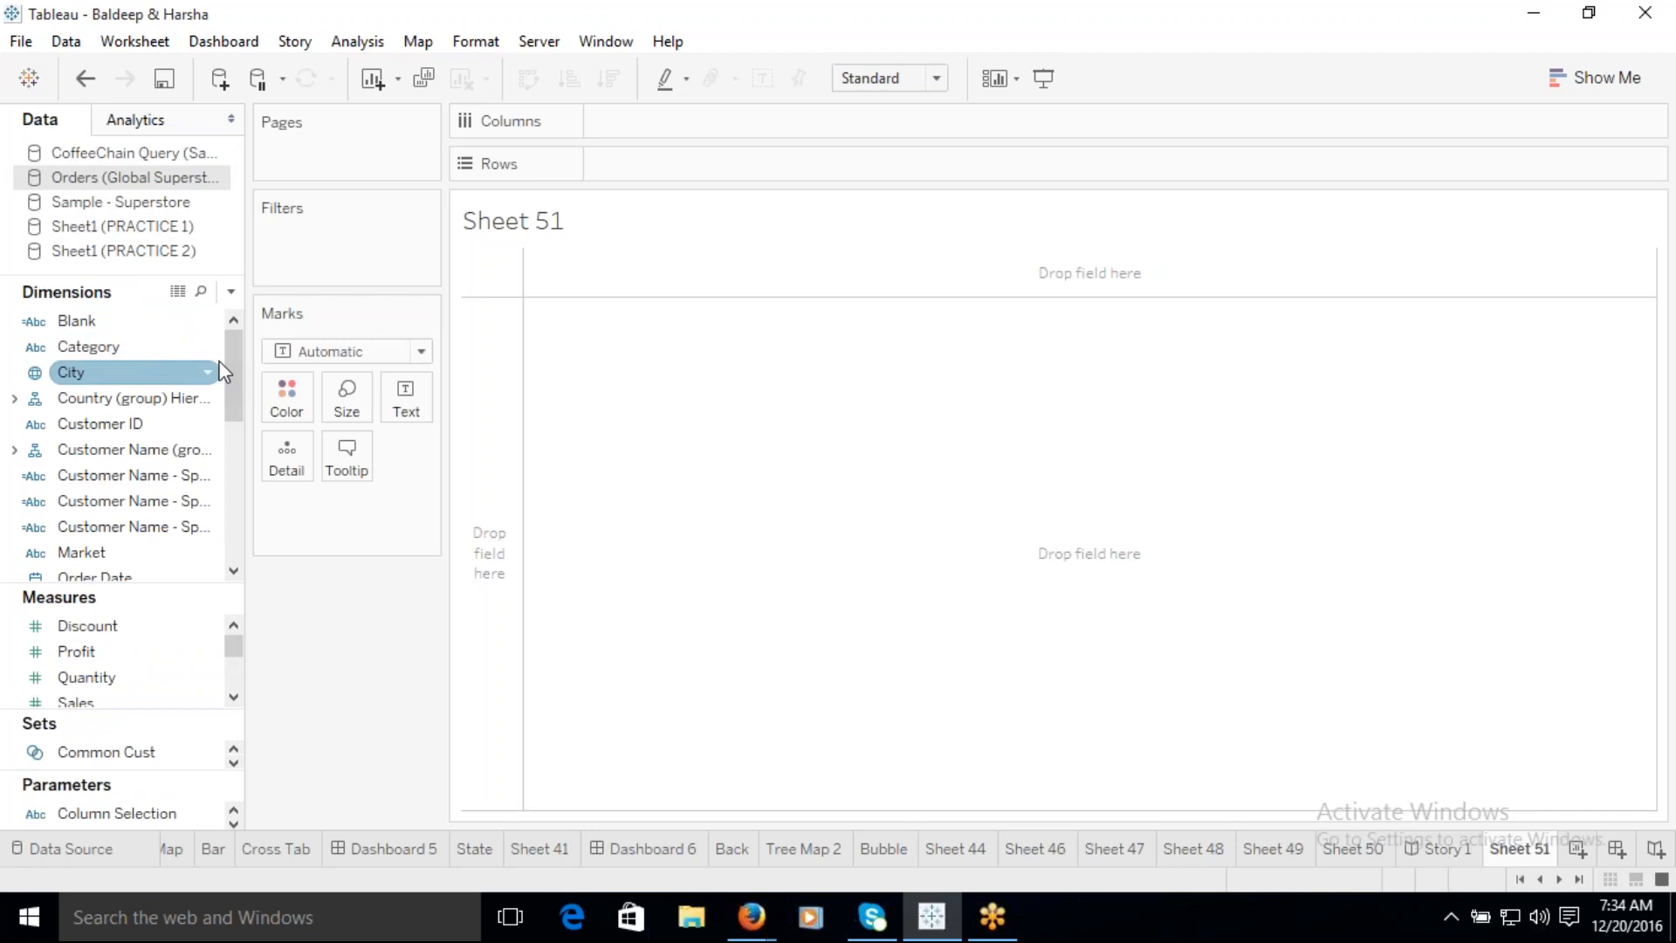
# Step: Place the year of Order Date on the columns of Sheet 51 and filter out the Null year
pyautogui.moveTo(238, 349); pyautogui.dragTo(248, 405)
pyautogui.moveTo(110, 404); pyautogui.dragTo(655, 127)
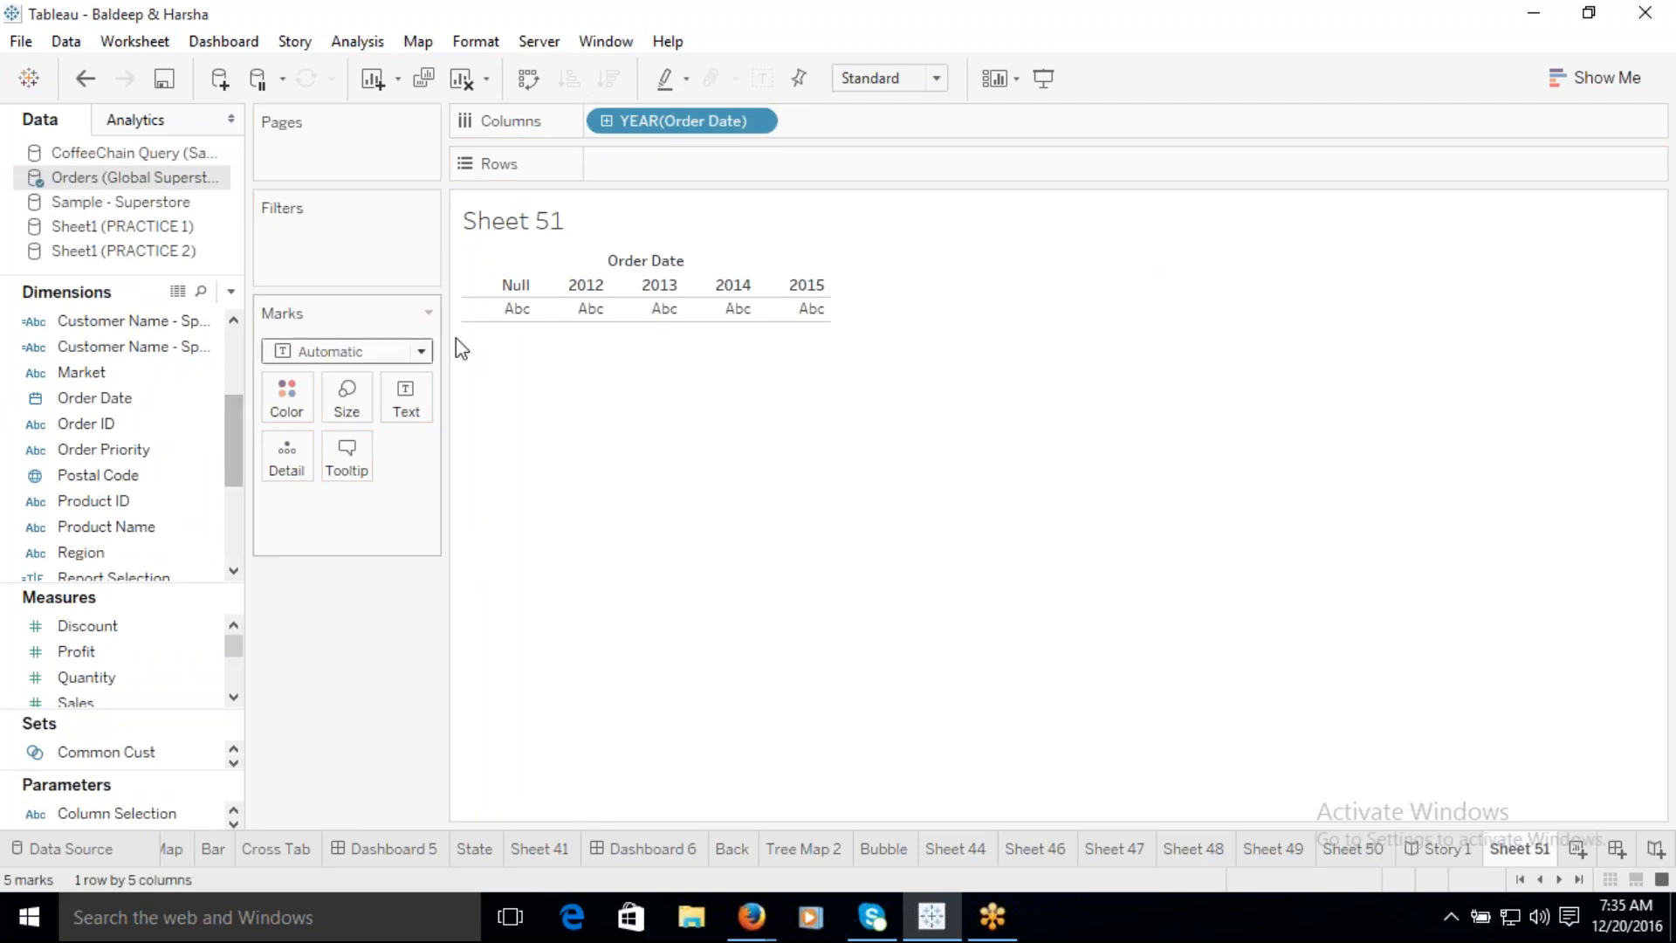
pyautogui.click(758, 127)
pyautogui.click(660, 149)
pyautogui.click(606, 272)
pyautogui.click(854, 744)
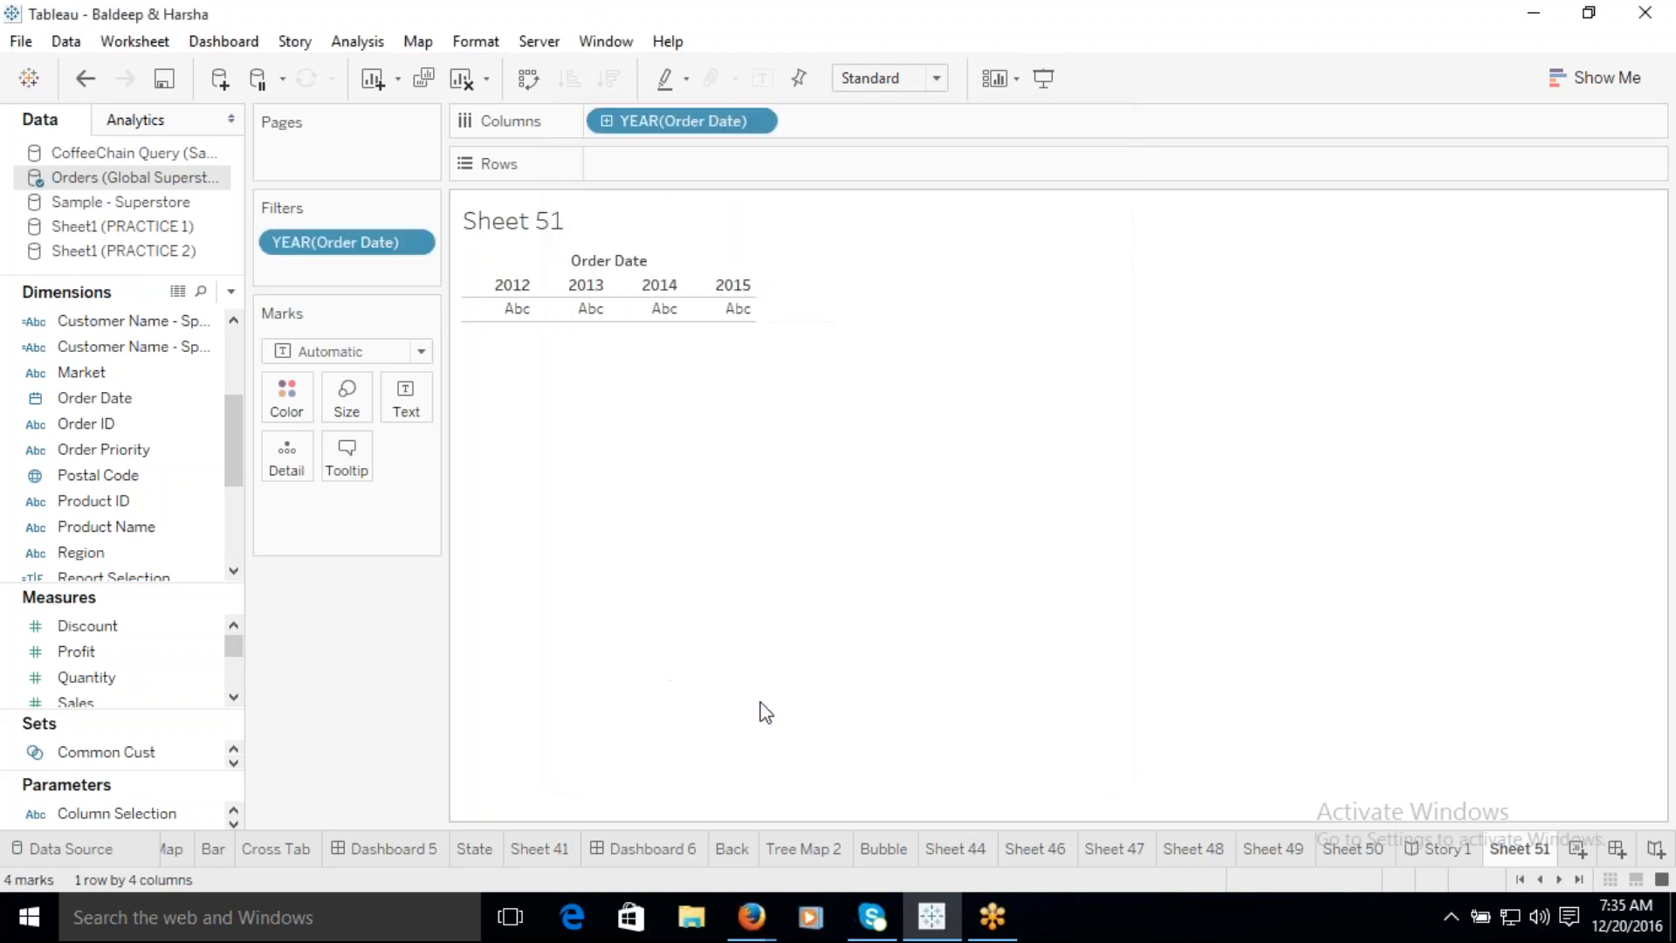
# Step: Add Region to the rows of Sheet 51 and enlarge the Measures area to list all measures
pyautogui.moveTo(131, 553); pyautogui.dragTo(642, 166)
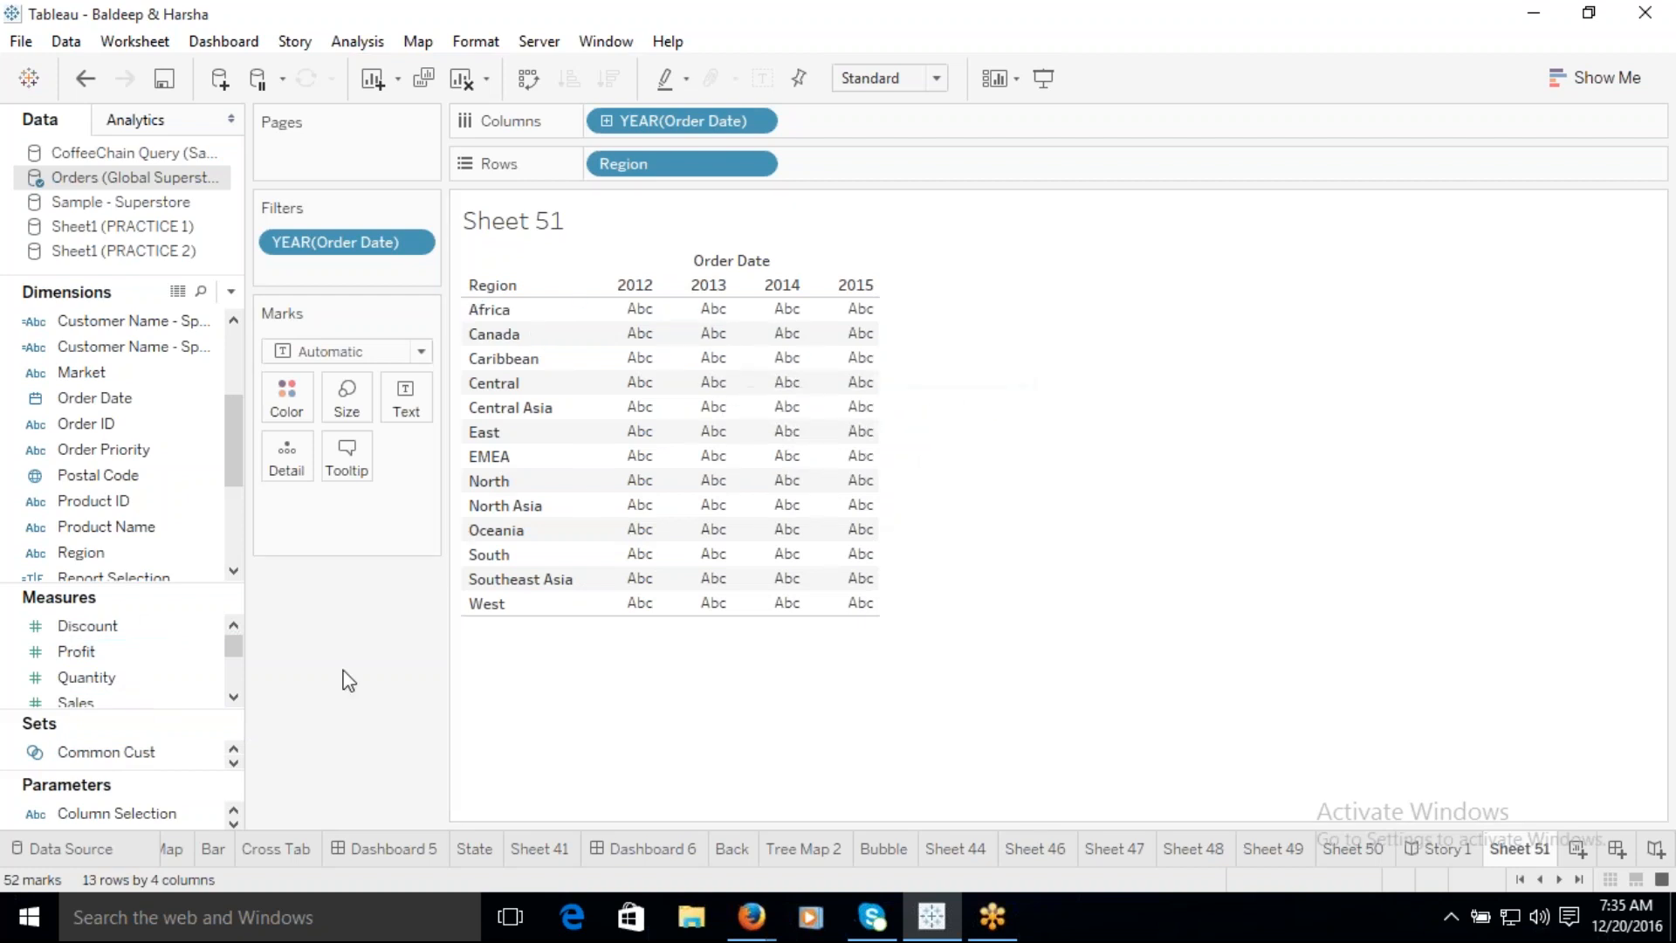
pyautogui.moveTo(129, 597); pyautogui.dragTo(131, 438)
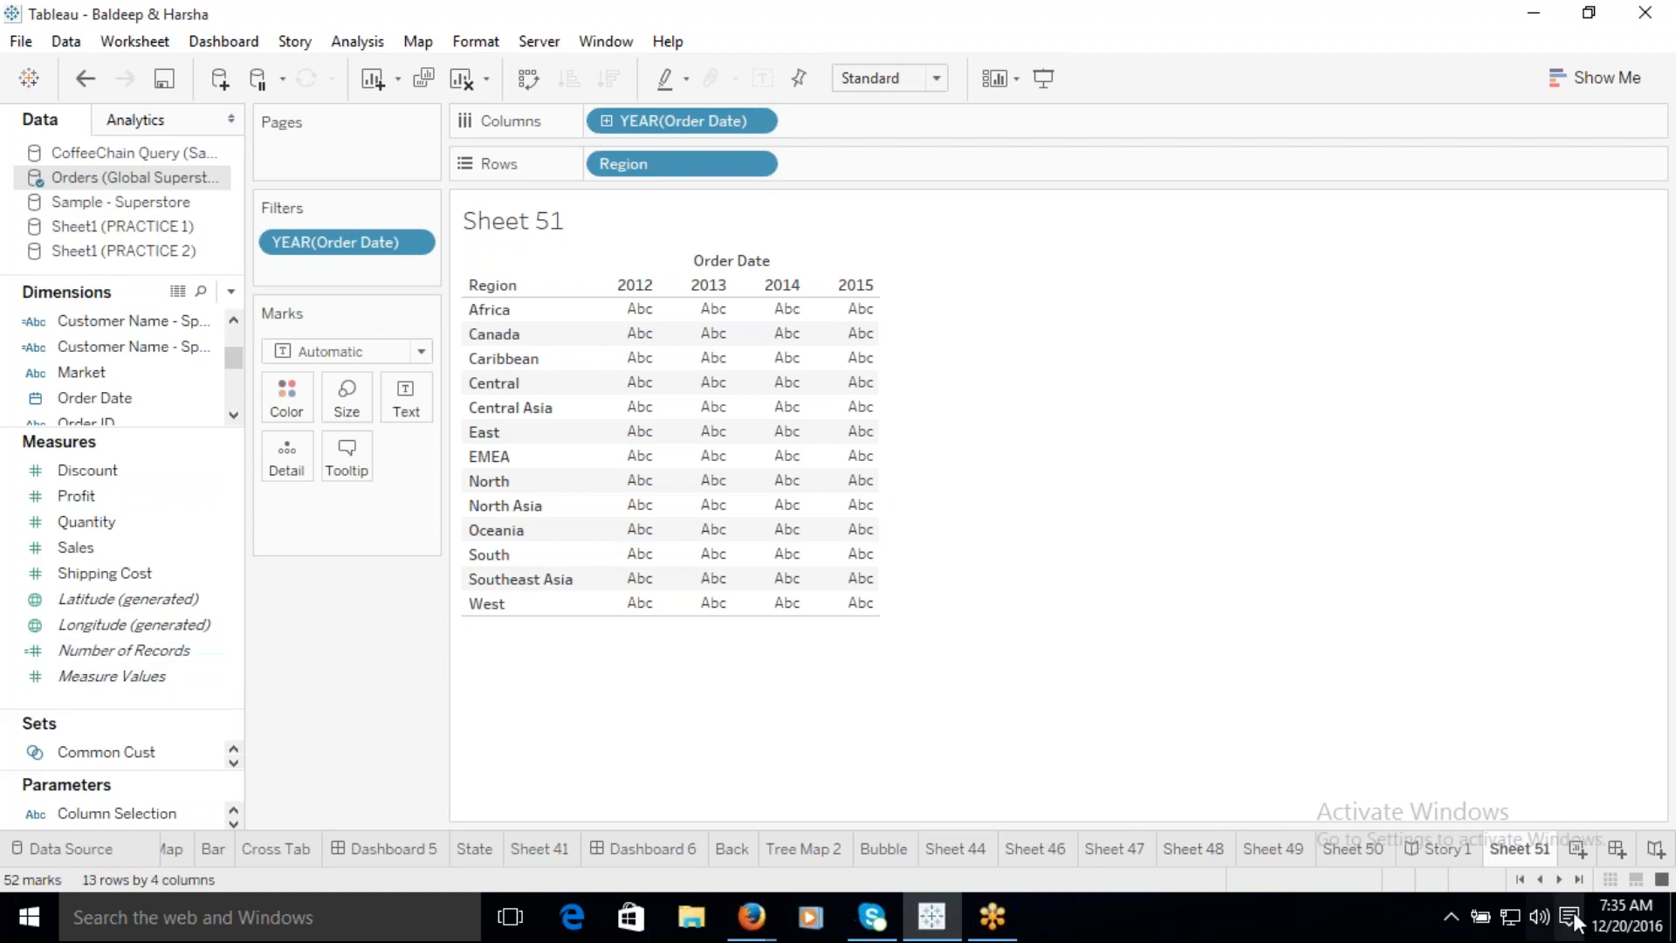
# Step: Add another blank worksheet, show the sum of Number of Records in its view and remove the measure again
pyautogui.click(1578, 848)
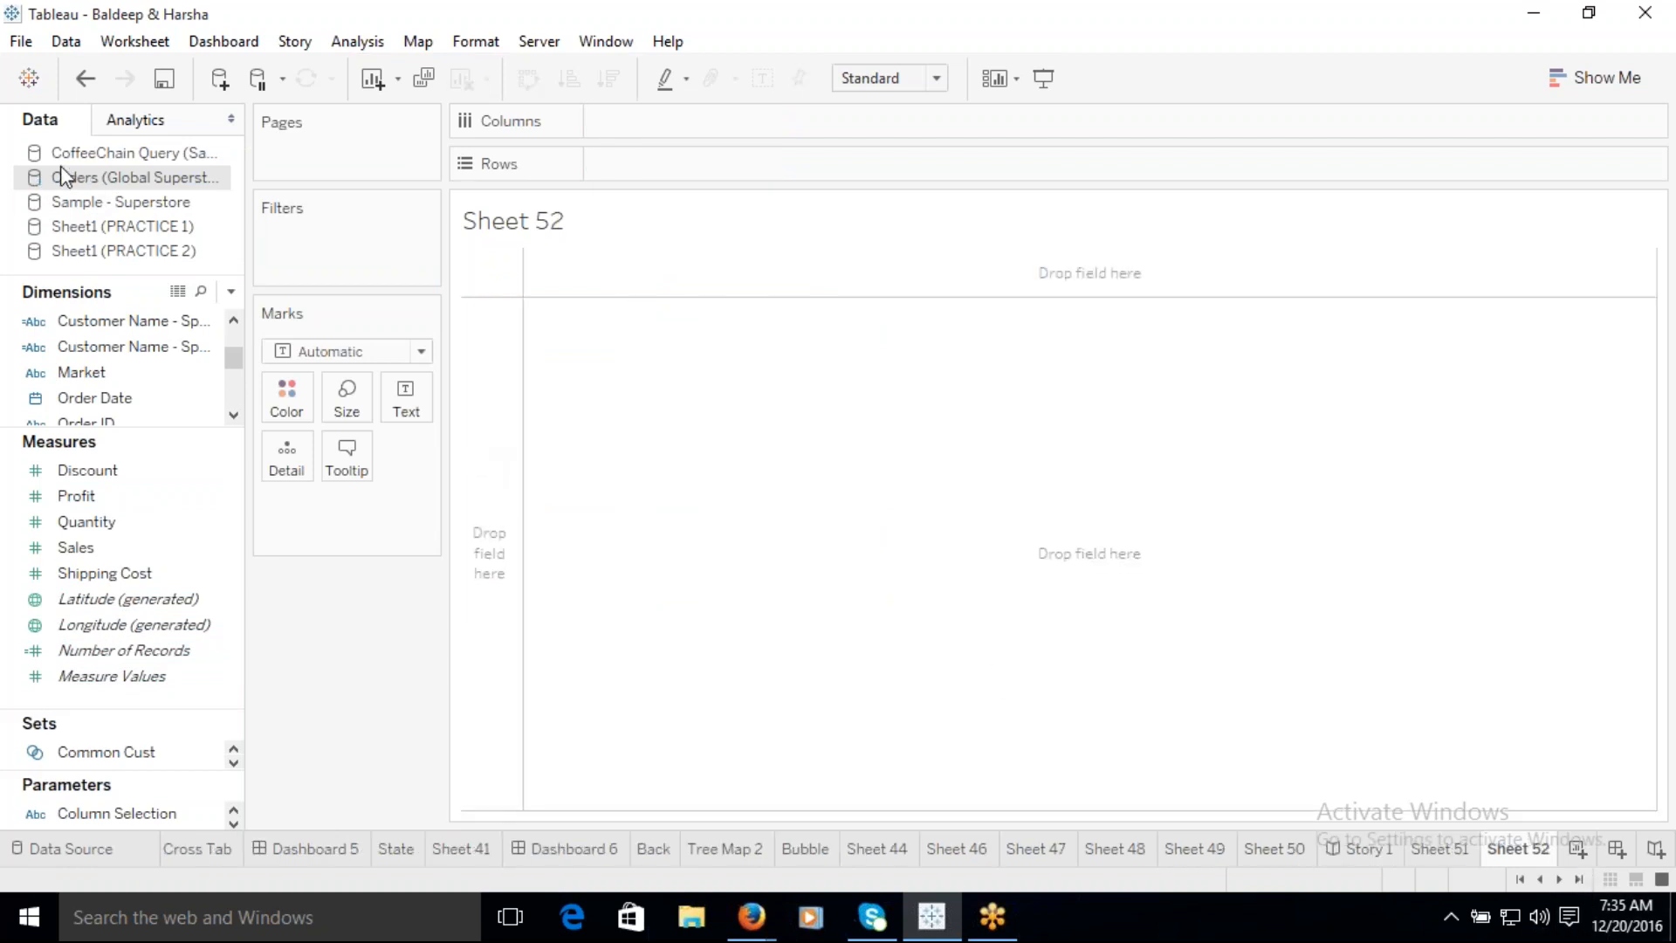
pyautogui.moveTo(122, 657); pyautogui.dragTo(803, 417)
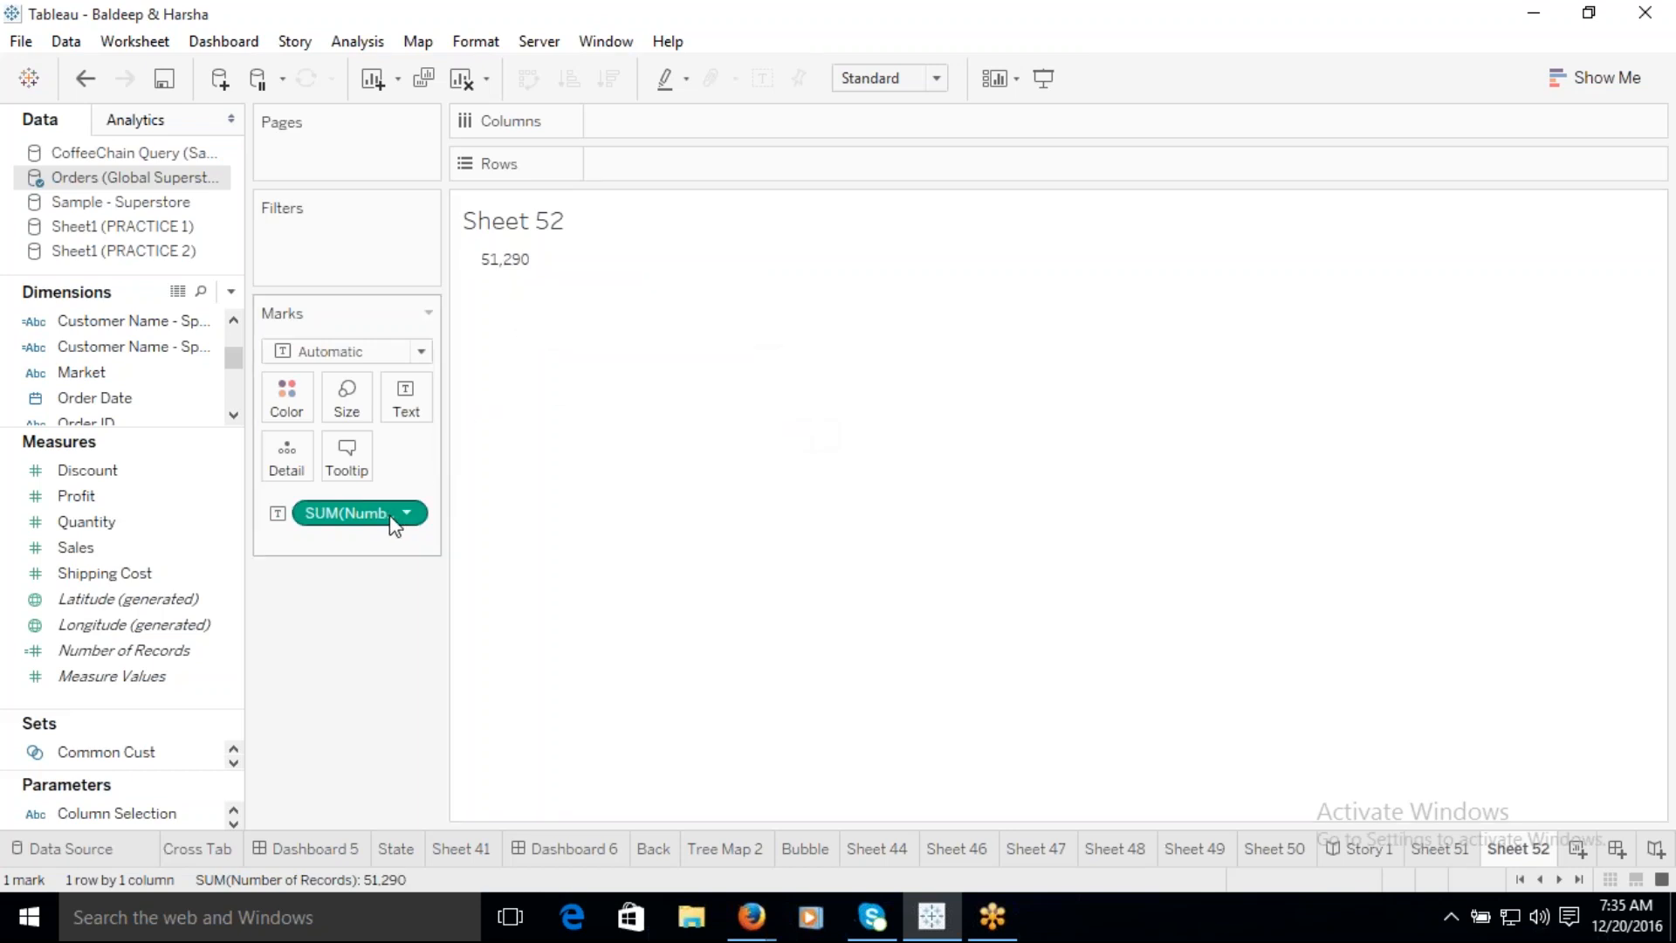
pyautogui.moveTo(385, 522); pyautogui.dragTo(188, 663)
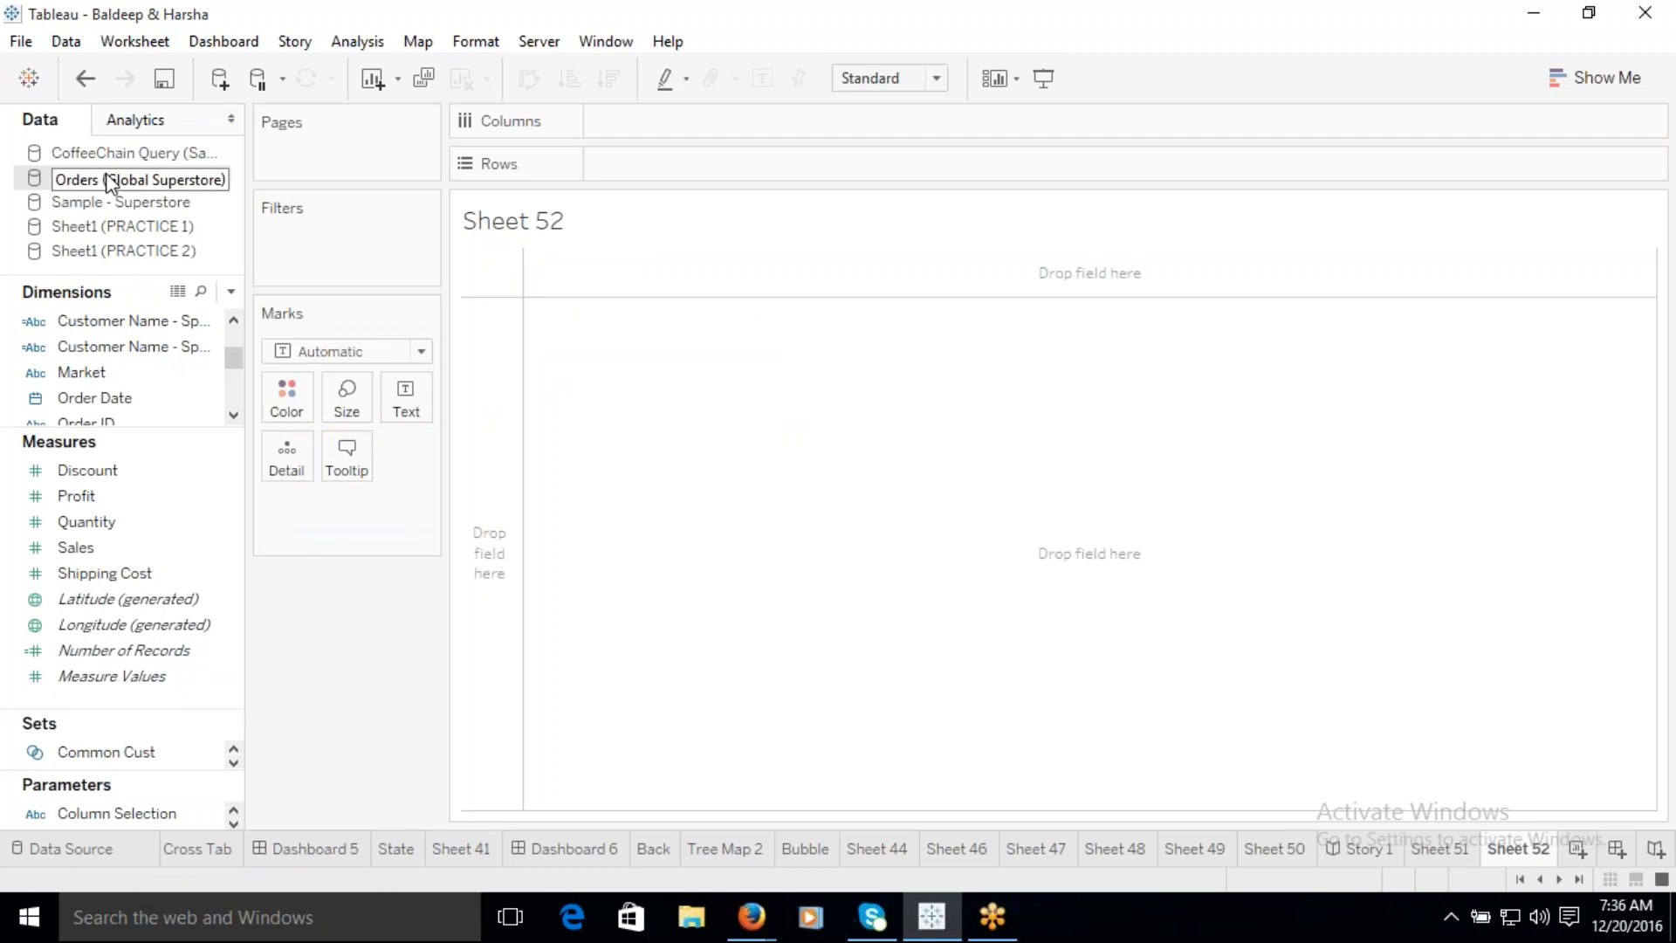
# Step: Inspect the calculation behind the Number of Records field and close its editor
pyautogui.rightClick(97, 650)
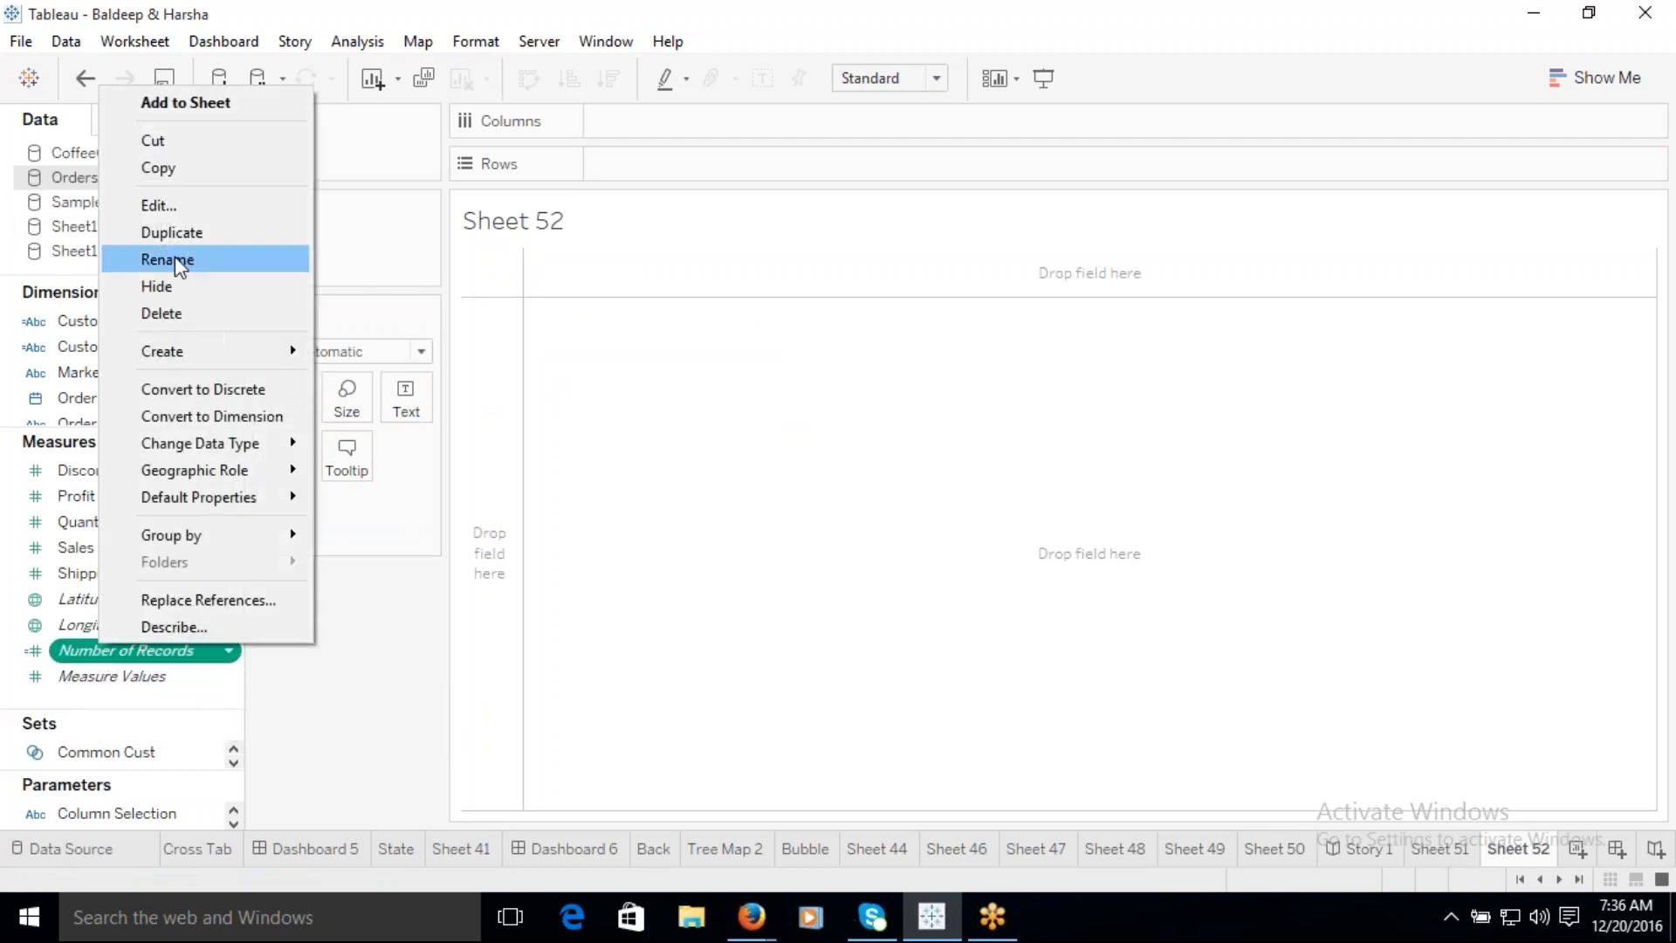
pyautogui.click(186, 210)
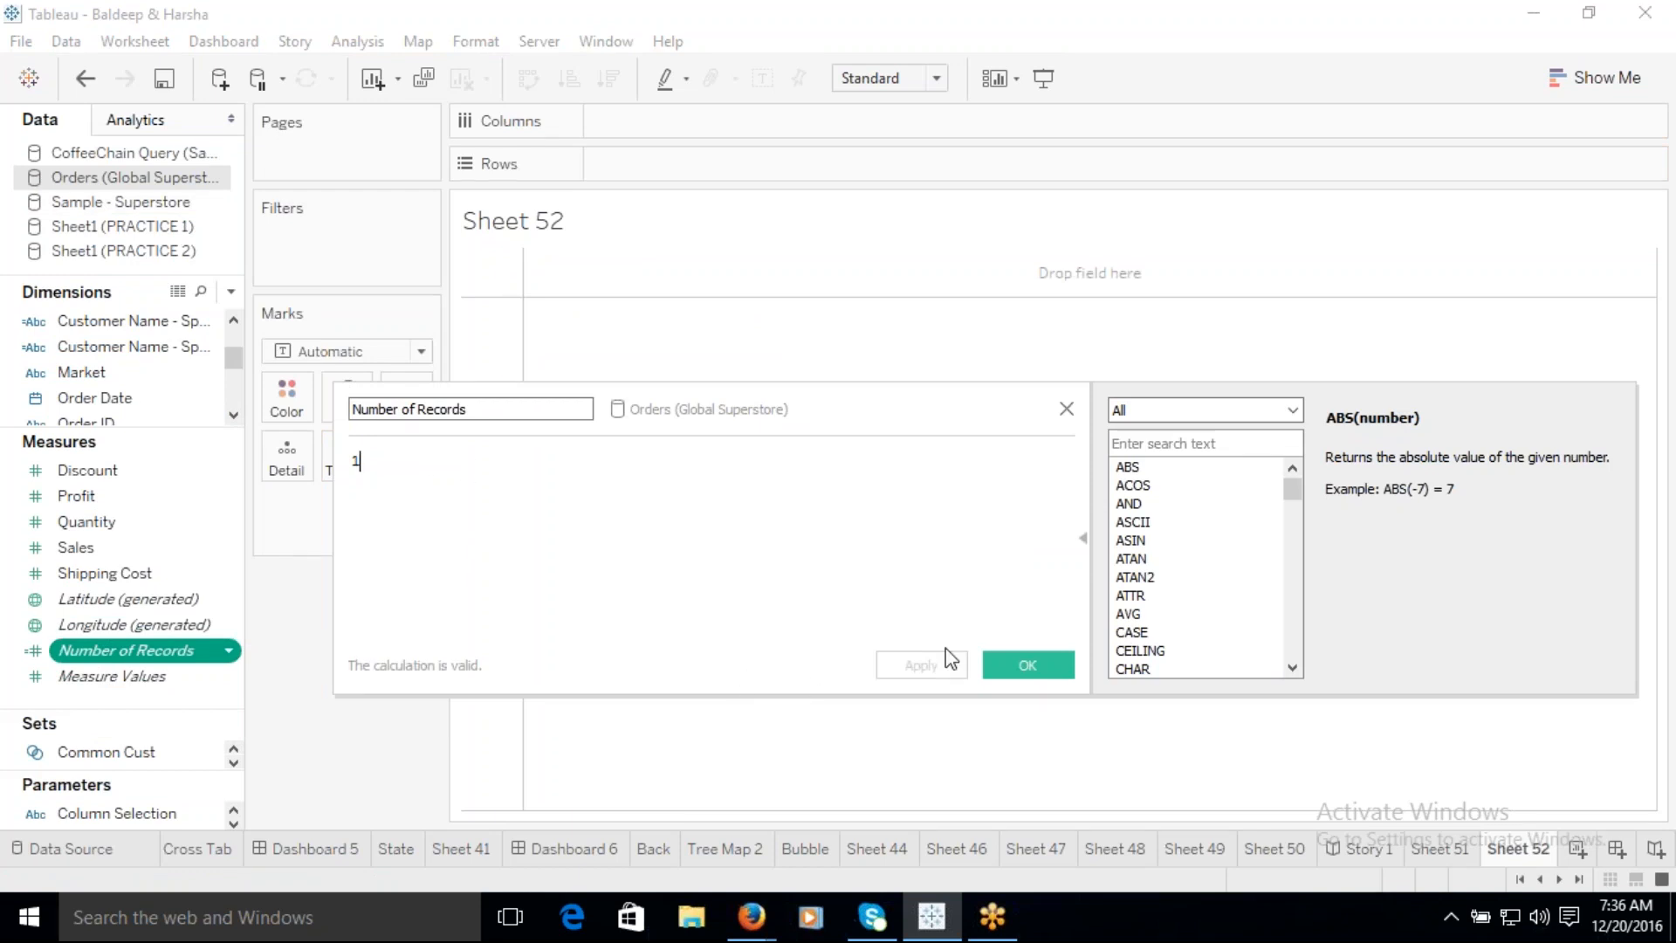
pyautogui.click(1025, 668)
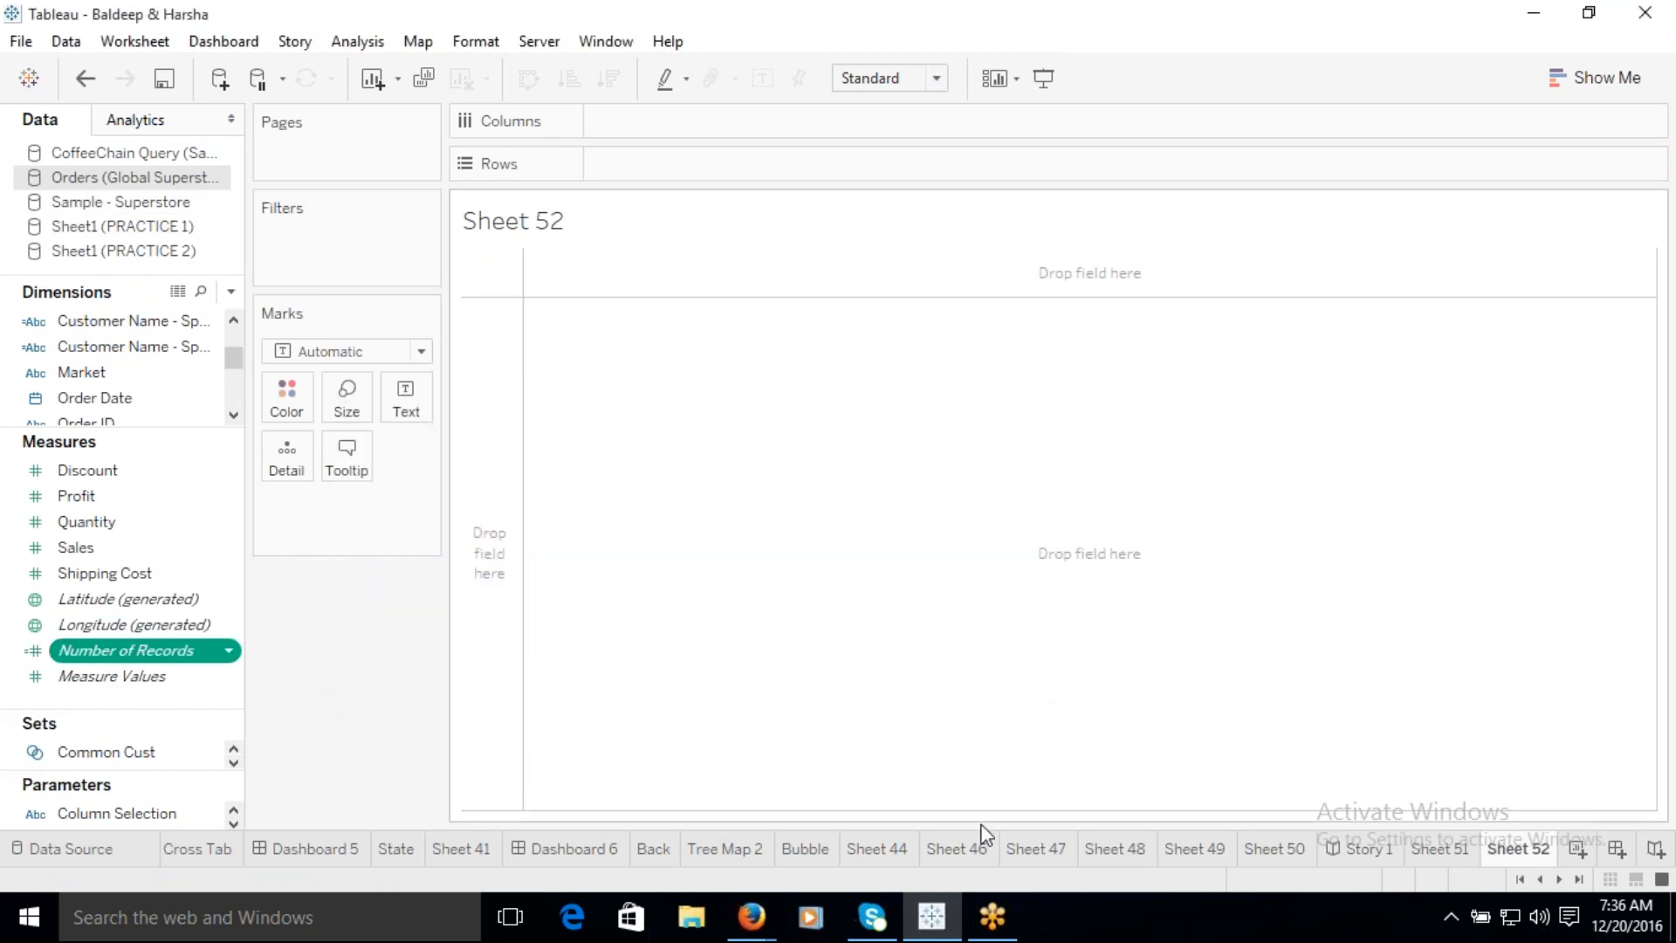
# Step: Fill the Region by year table on Sheet 51 with the minimum of Number of Records and remove it again
pyautogui.click(1466, 857)
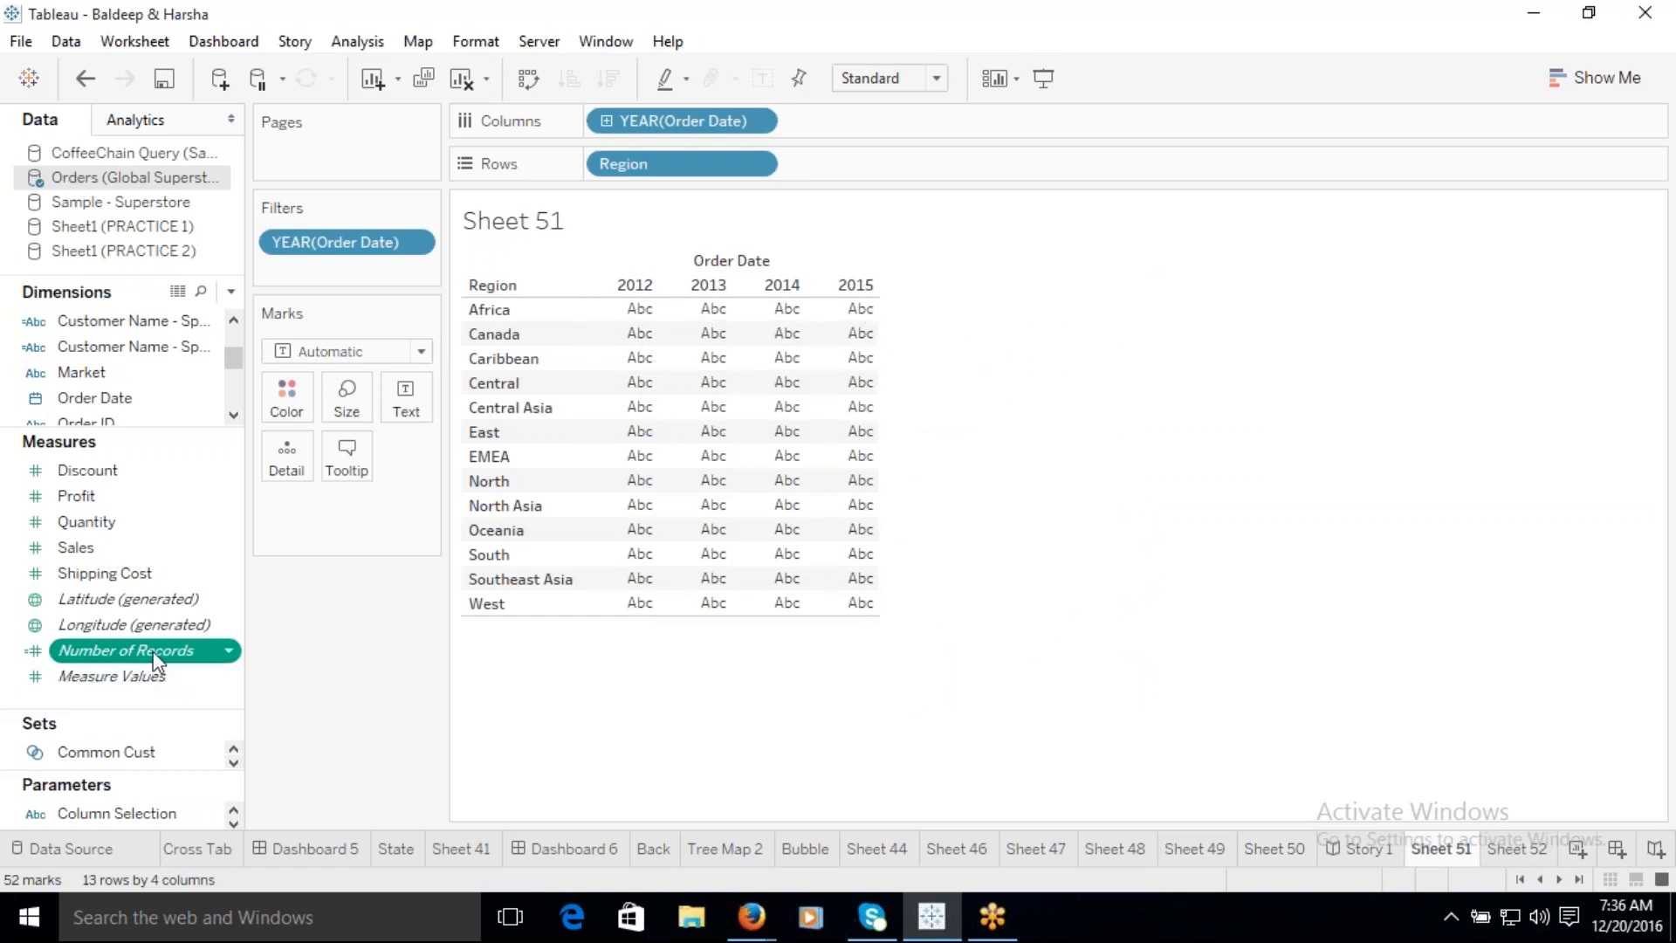
pyautogui.moveTo(150, 651); pyautogui.dragTo(684, 412)
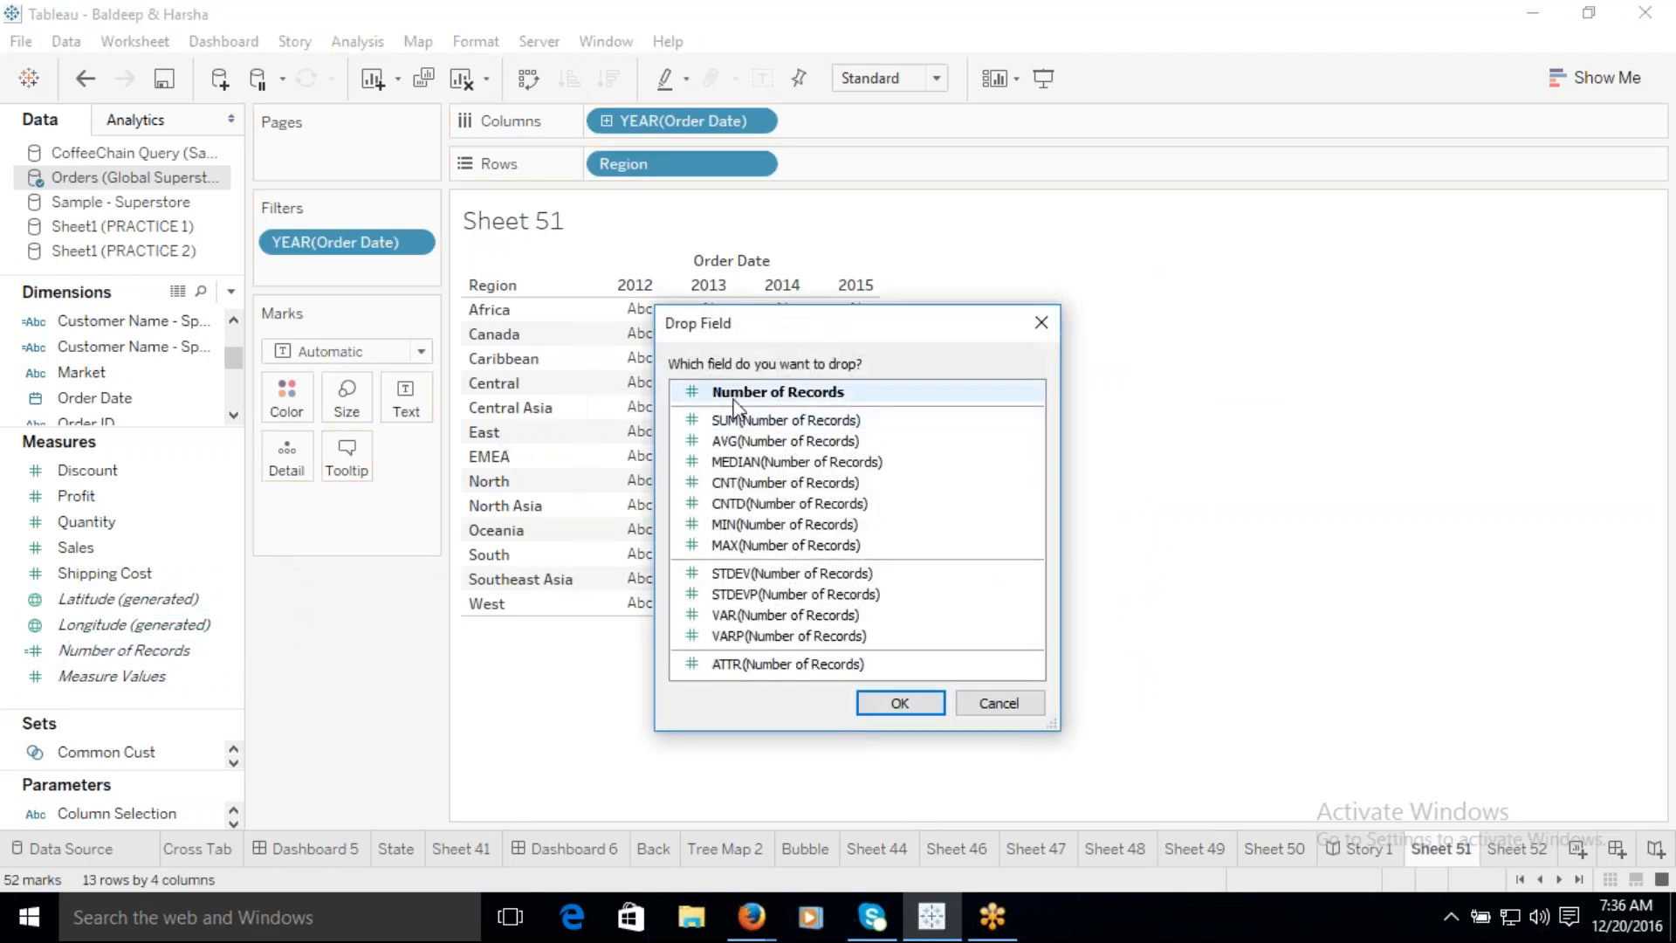
pyautogui.click(771, 530)
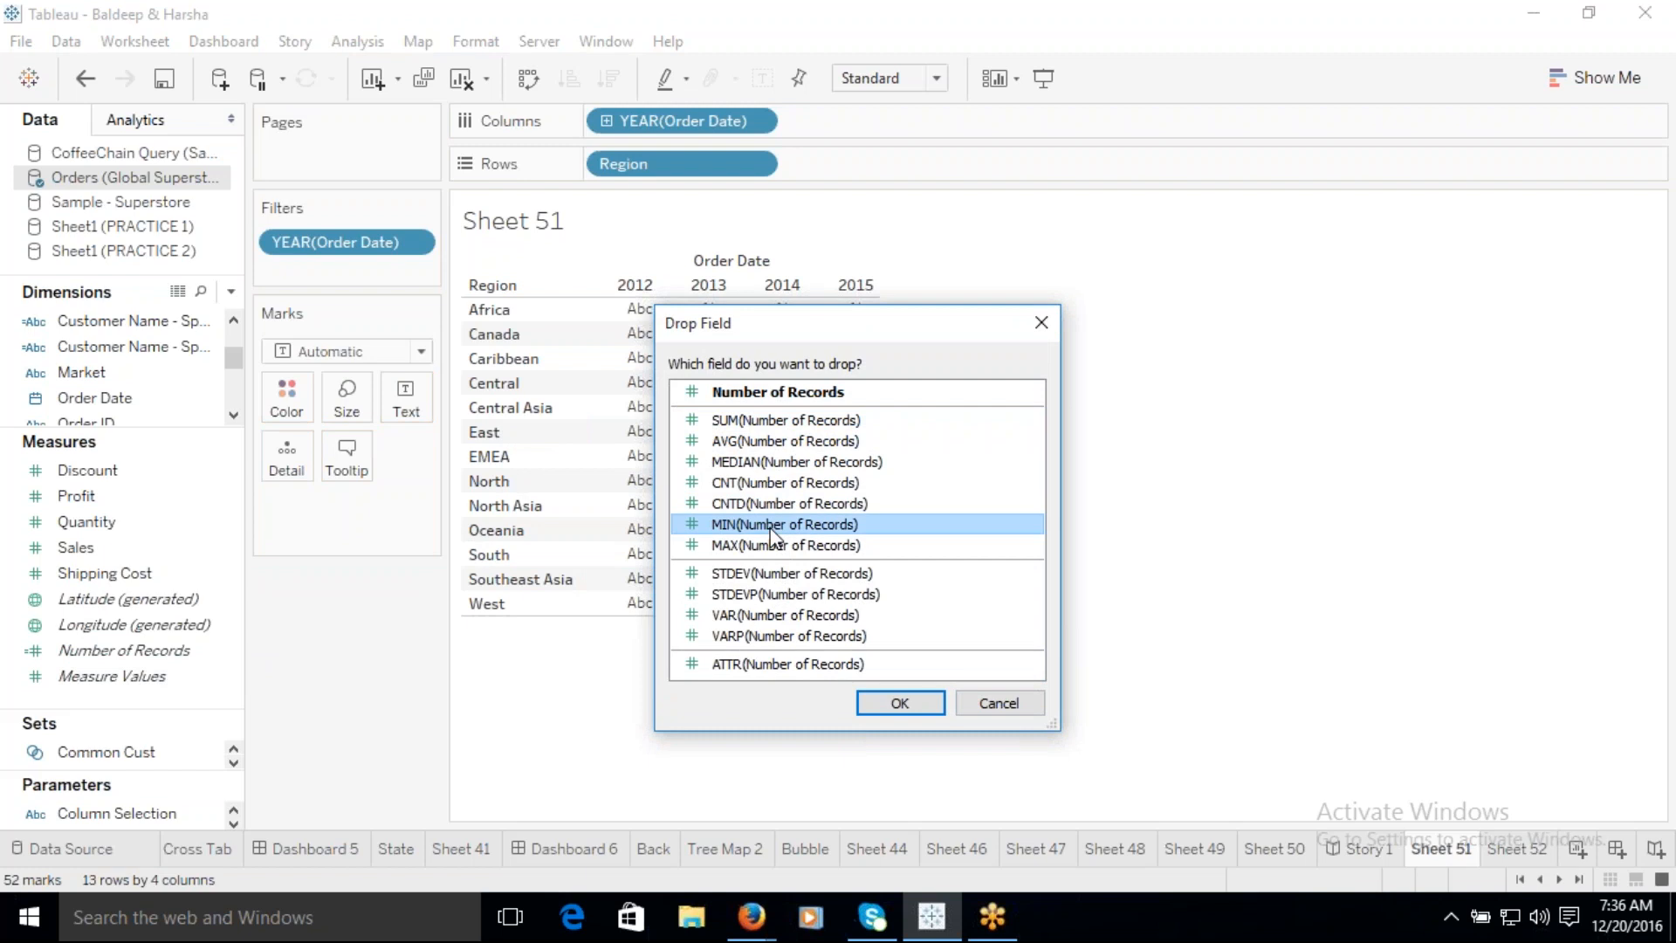
pyautogui.click(899, 703)
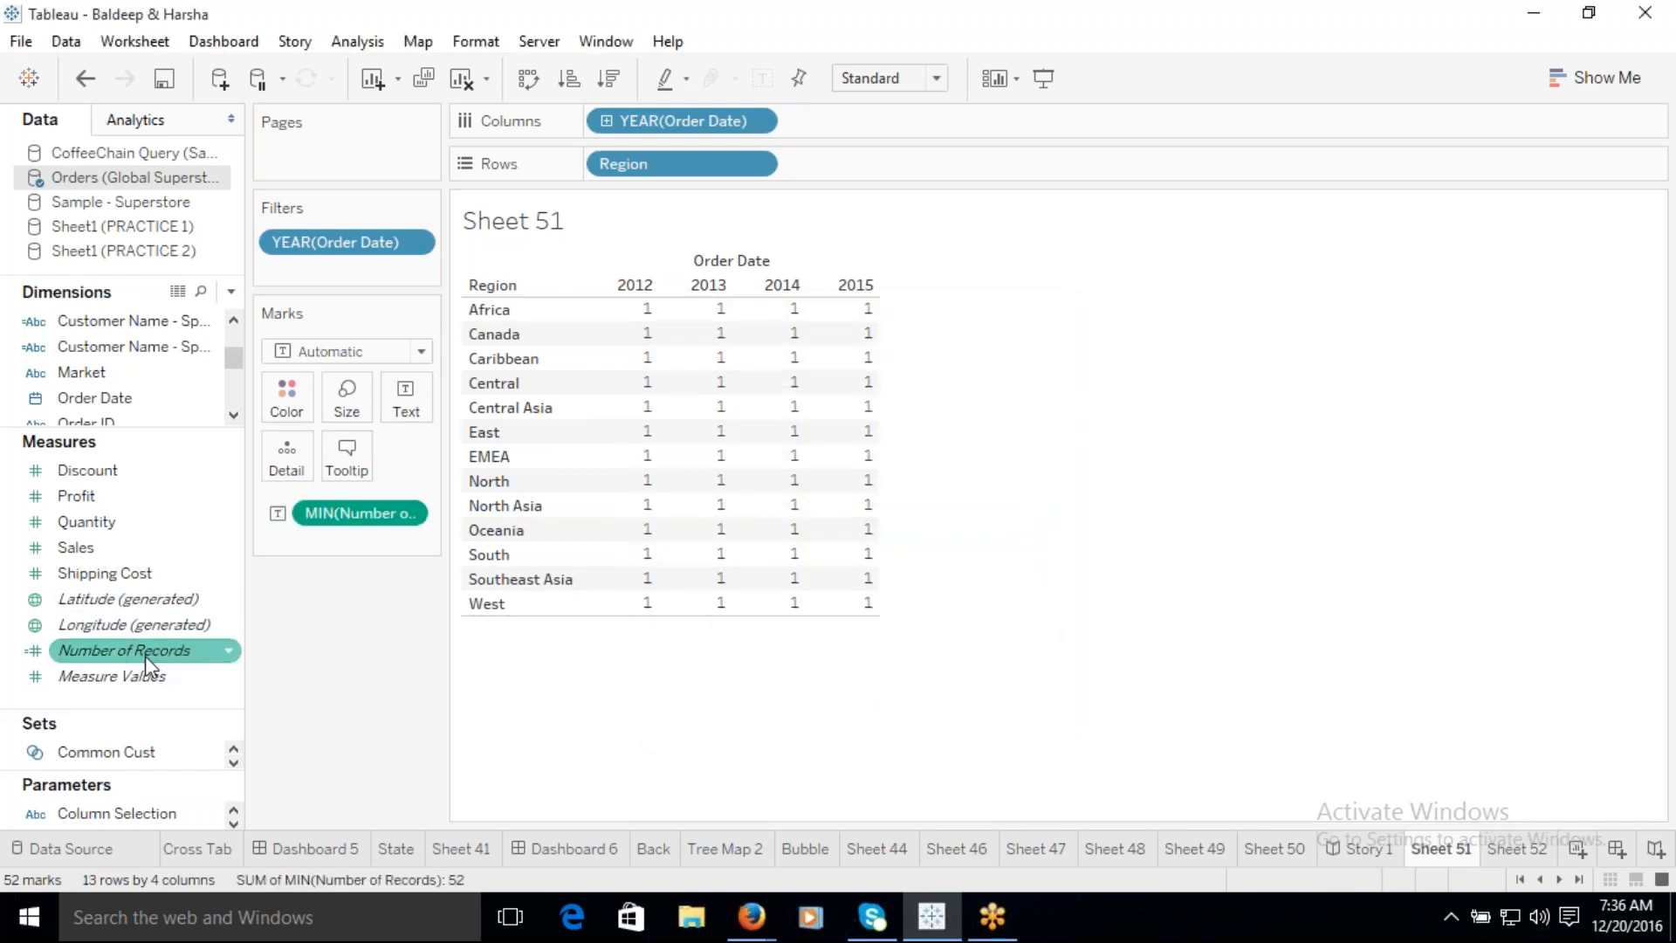
pyautogui.moveTo(144, 656)
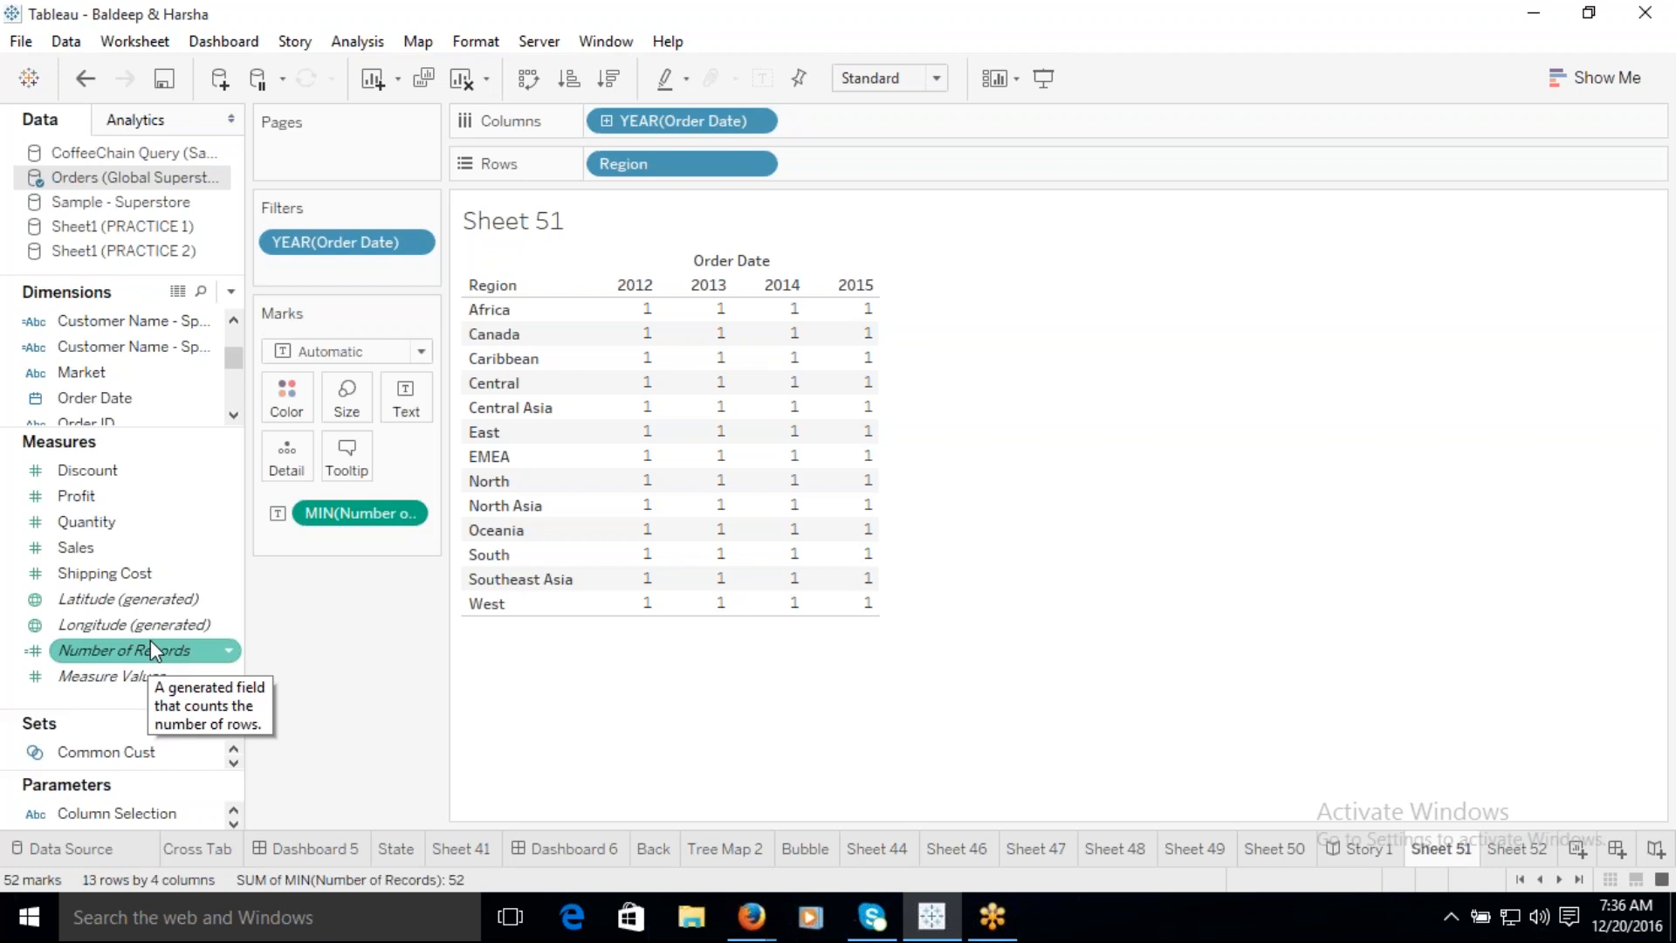
pyautogui.moveTo(374, 514); pyautogui.dragTo(365, 621)
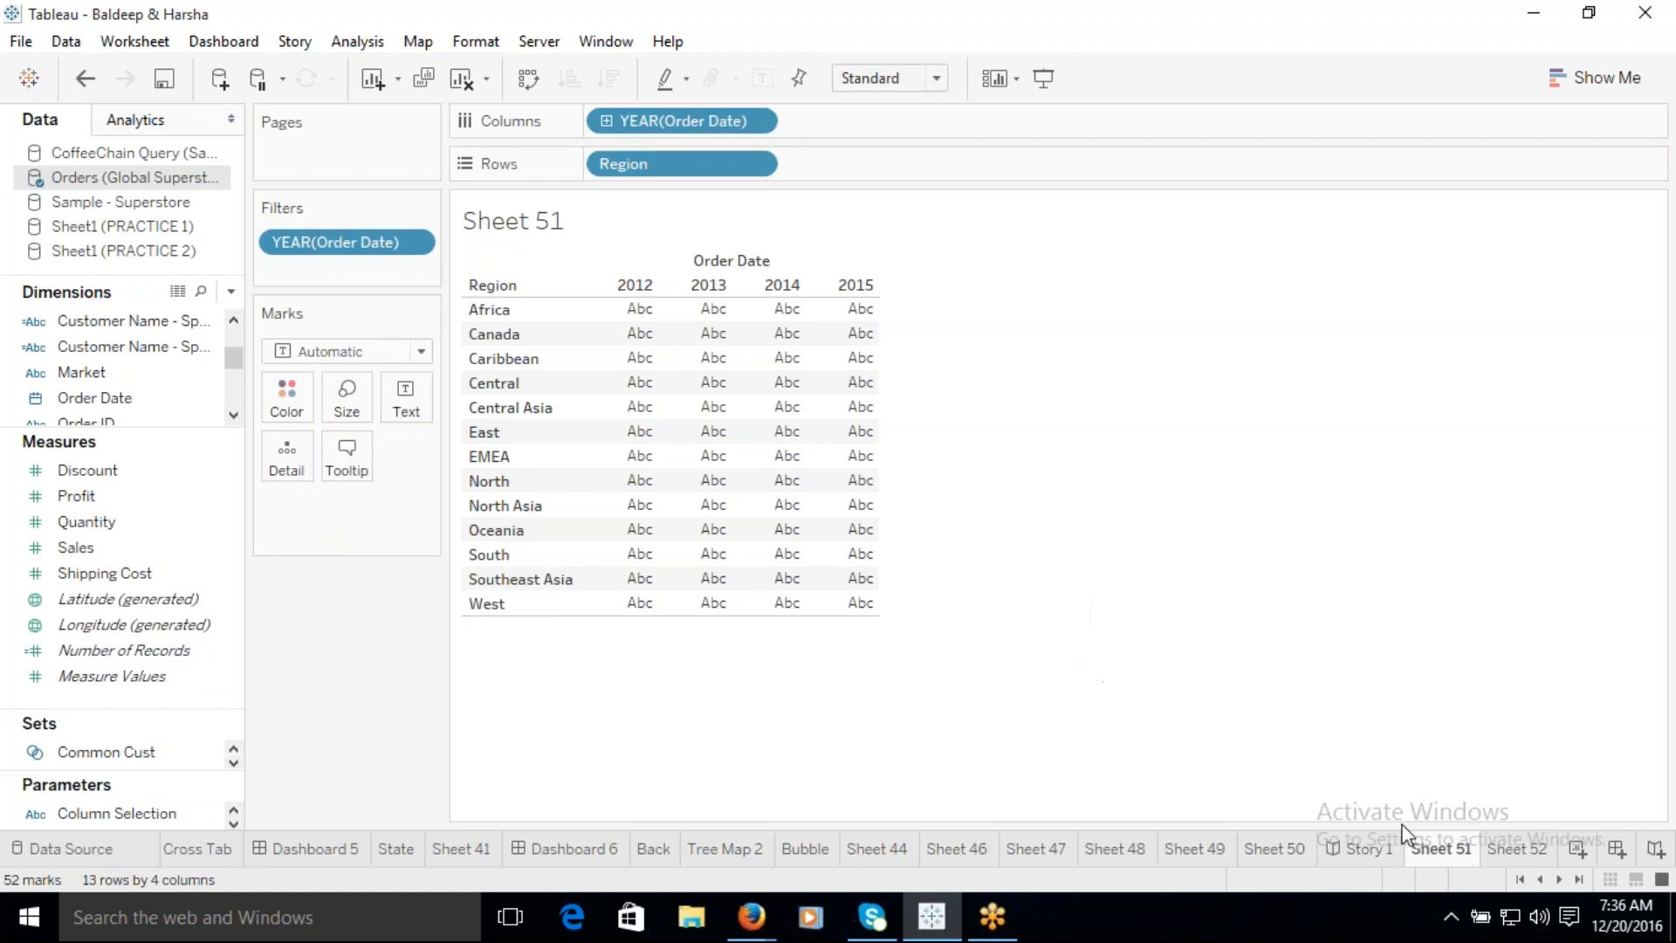
# Step: Show the sum of Number of Records on Sheet 52, inspect its tooltip and clear the measure from the view
pyautogui.click(1517, 848)
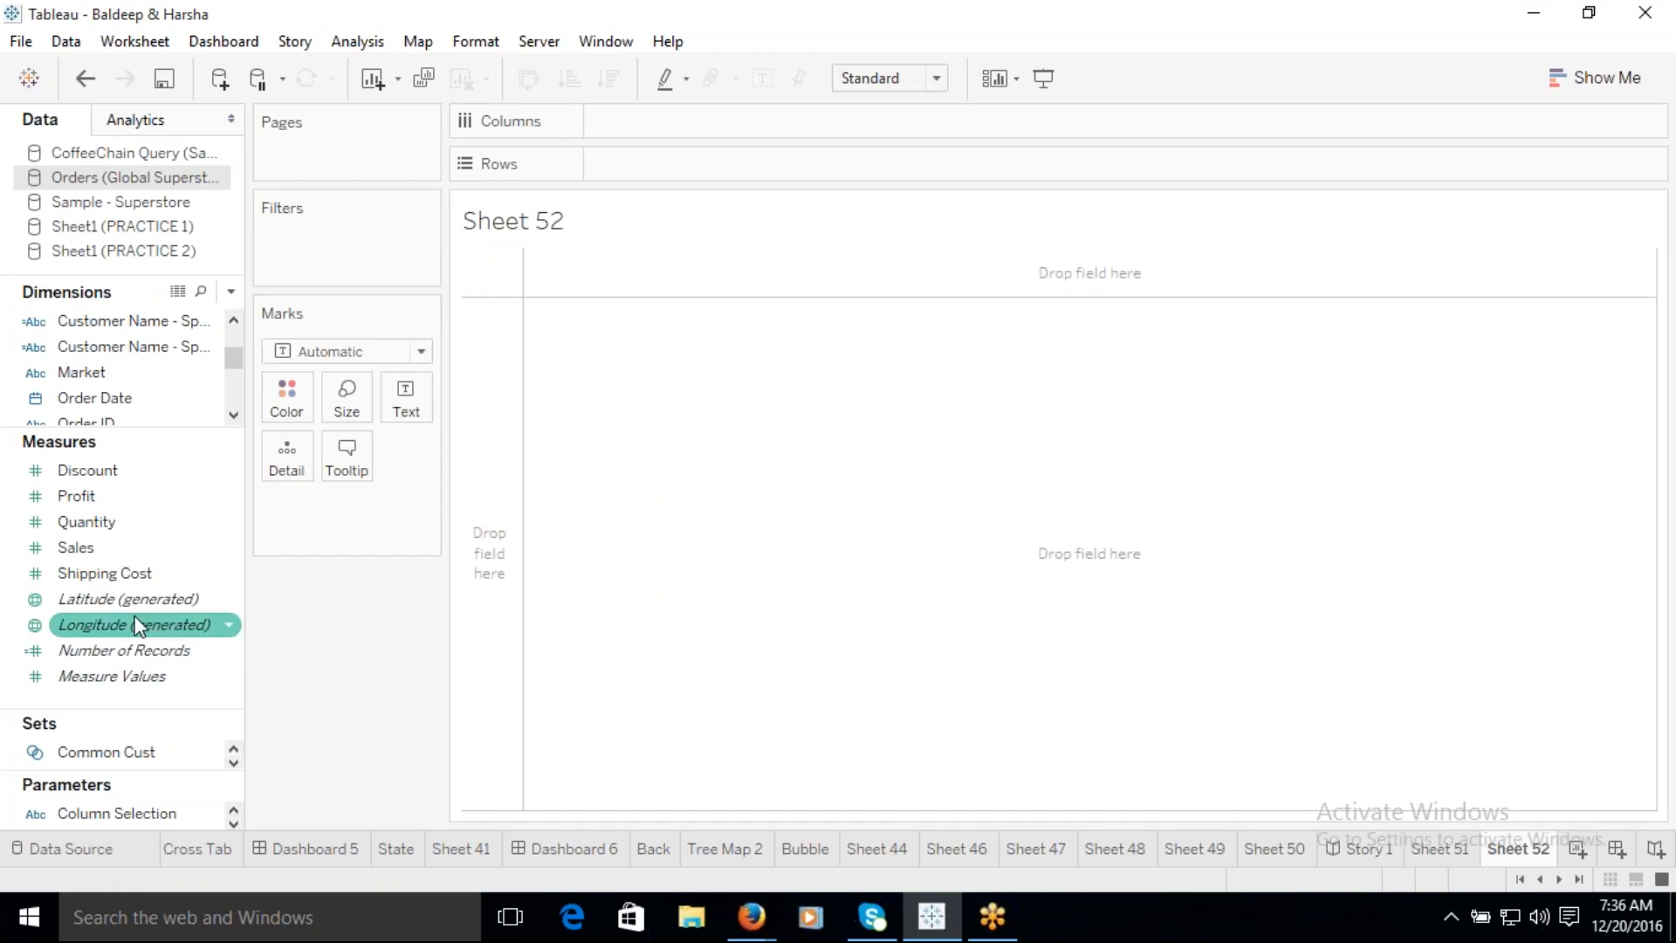
pyautogui.click(108, 656)
pyautogui.moveTo(108, 657); pyautogui.dragTo(677, 480)
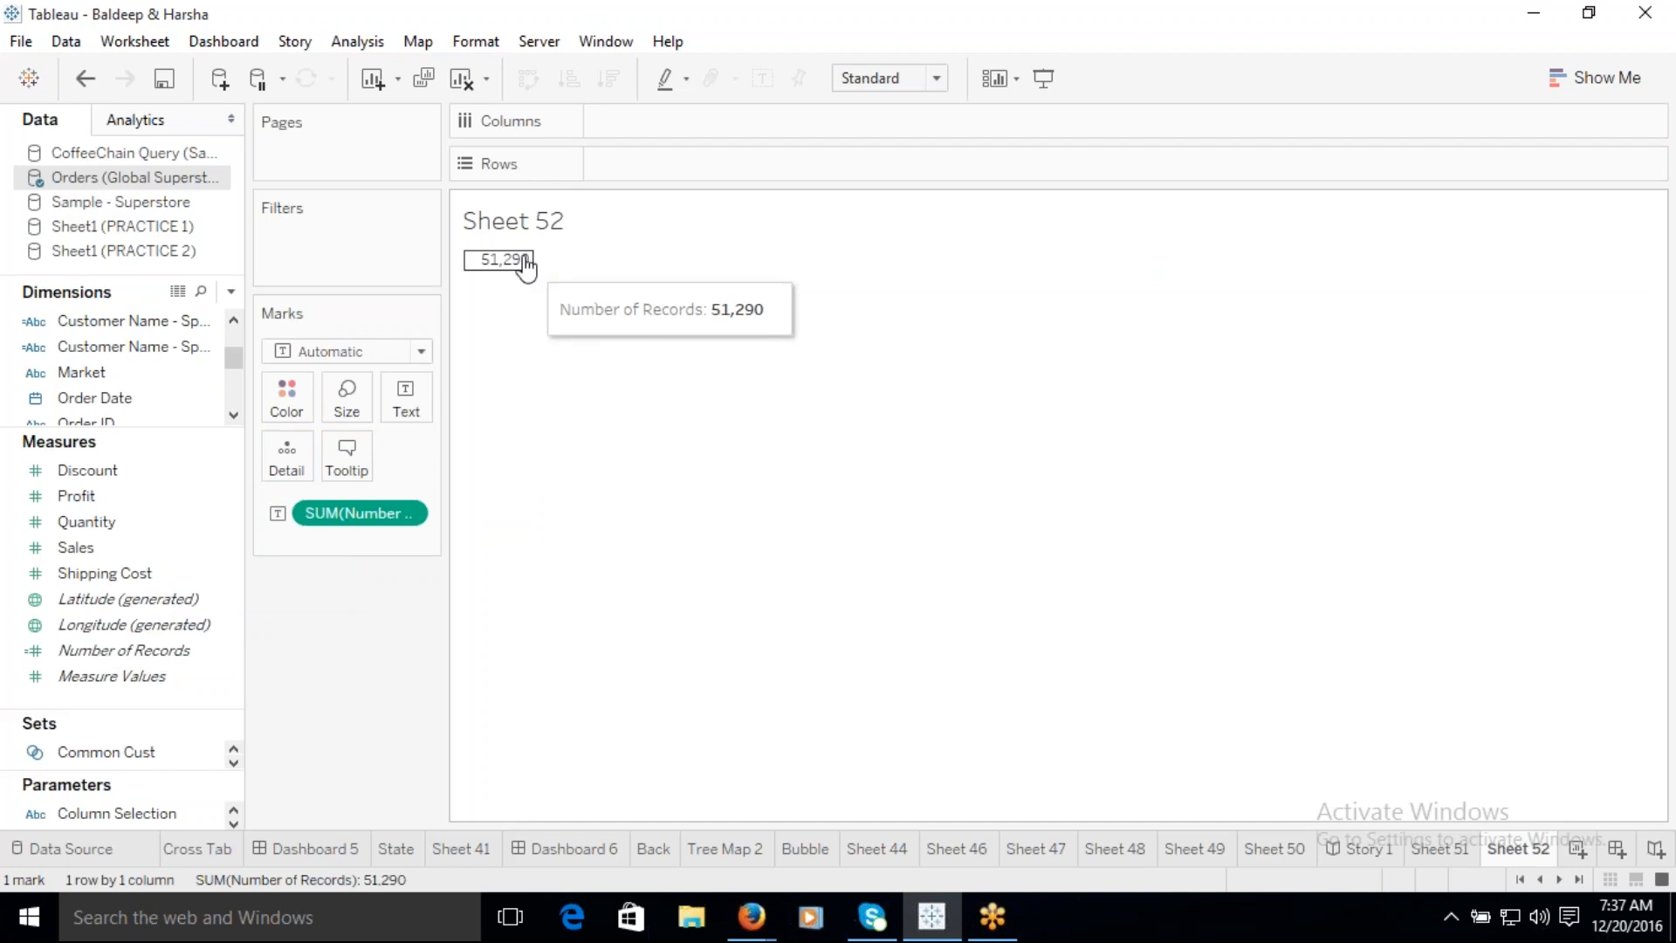
pyautogui.moveTo(507, 259)
pyautogui.moveTo(359, 512); pyautogui.dragTo(236, 696)
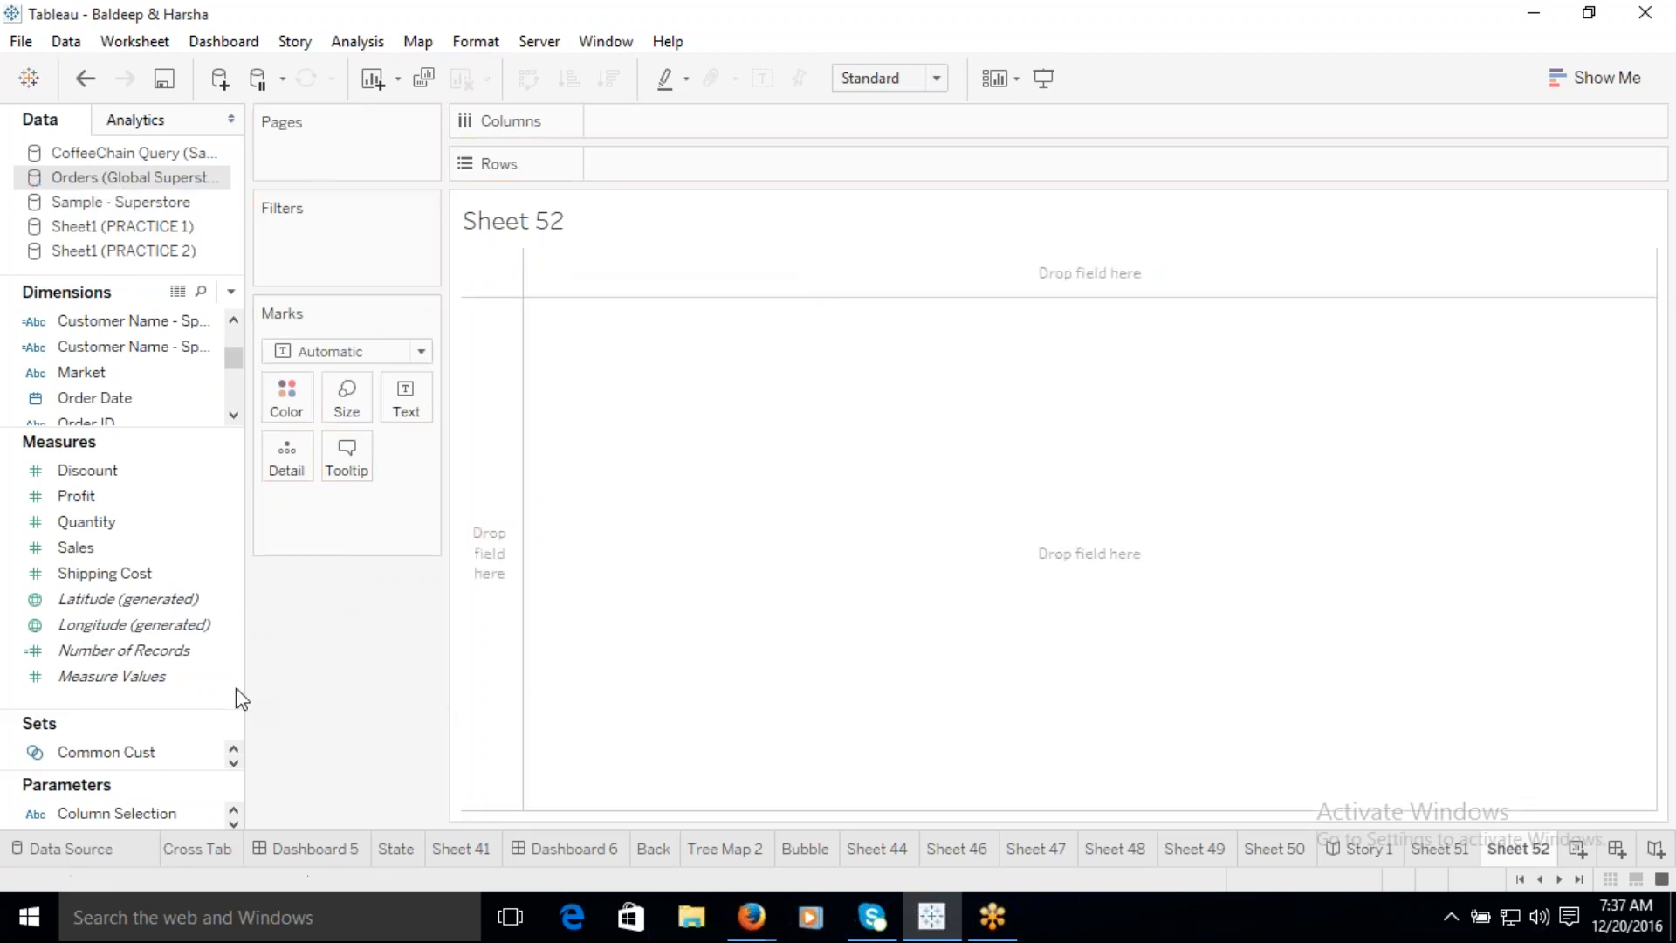
# Step: Inspect the formula of the Number of Records measure and close the calculation editor without changing it
pyautogui.rightClick(161, 654)
pyautogui.click(231, 213)
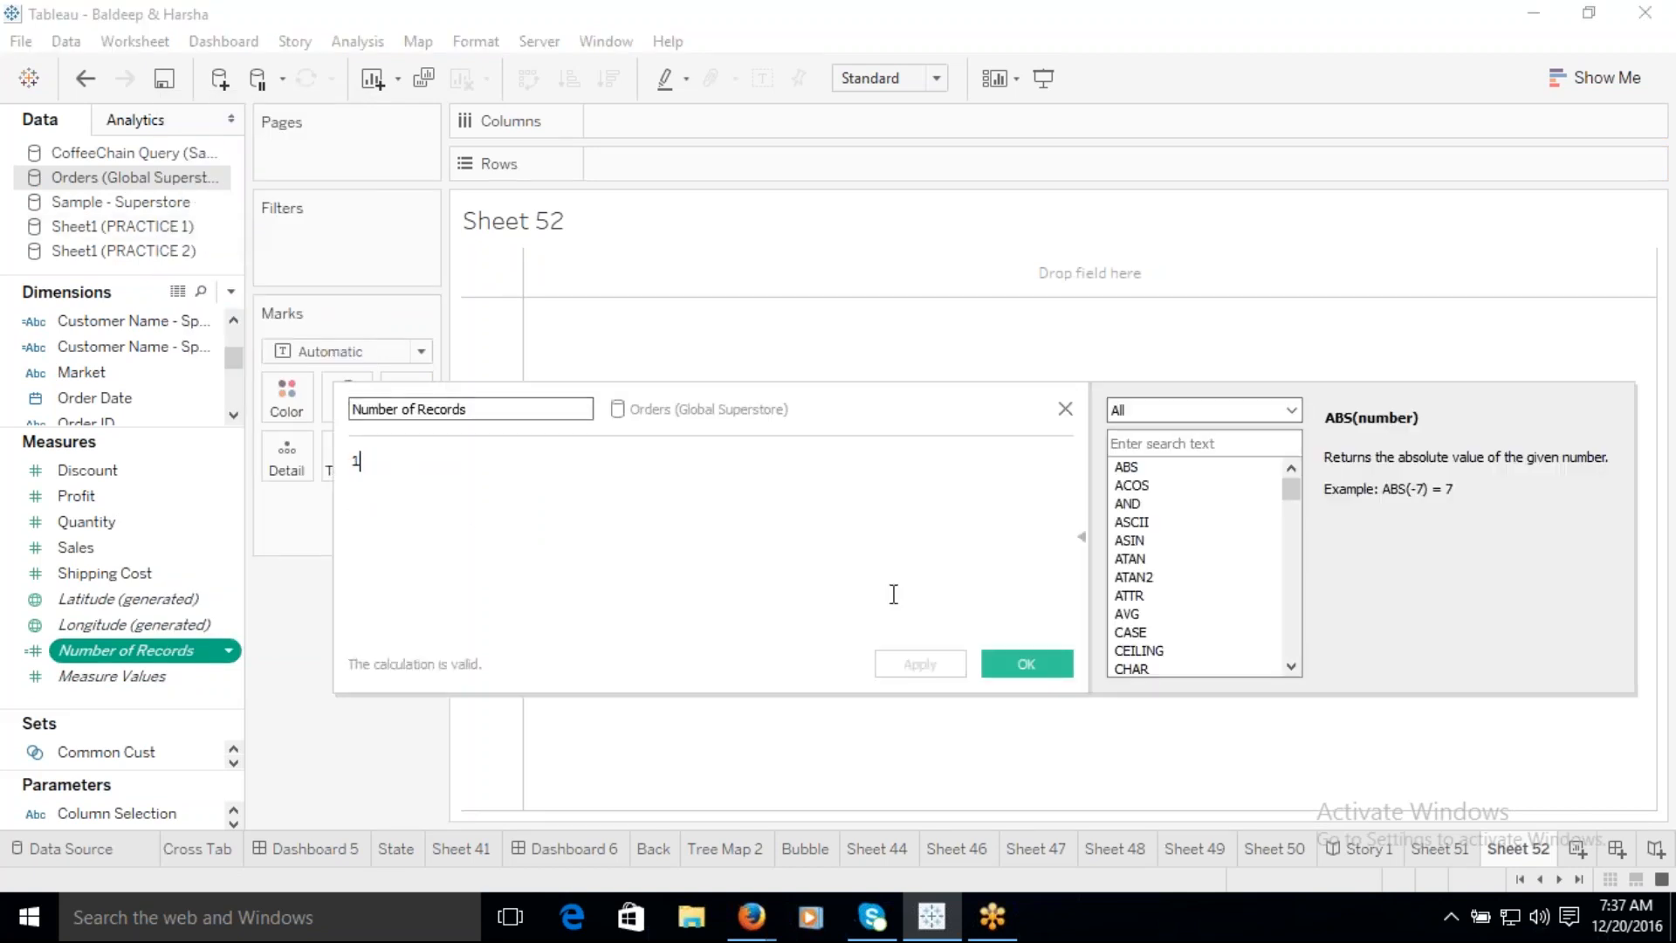
pyautogui.click(1037, 668)
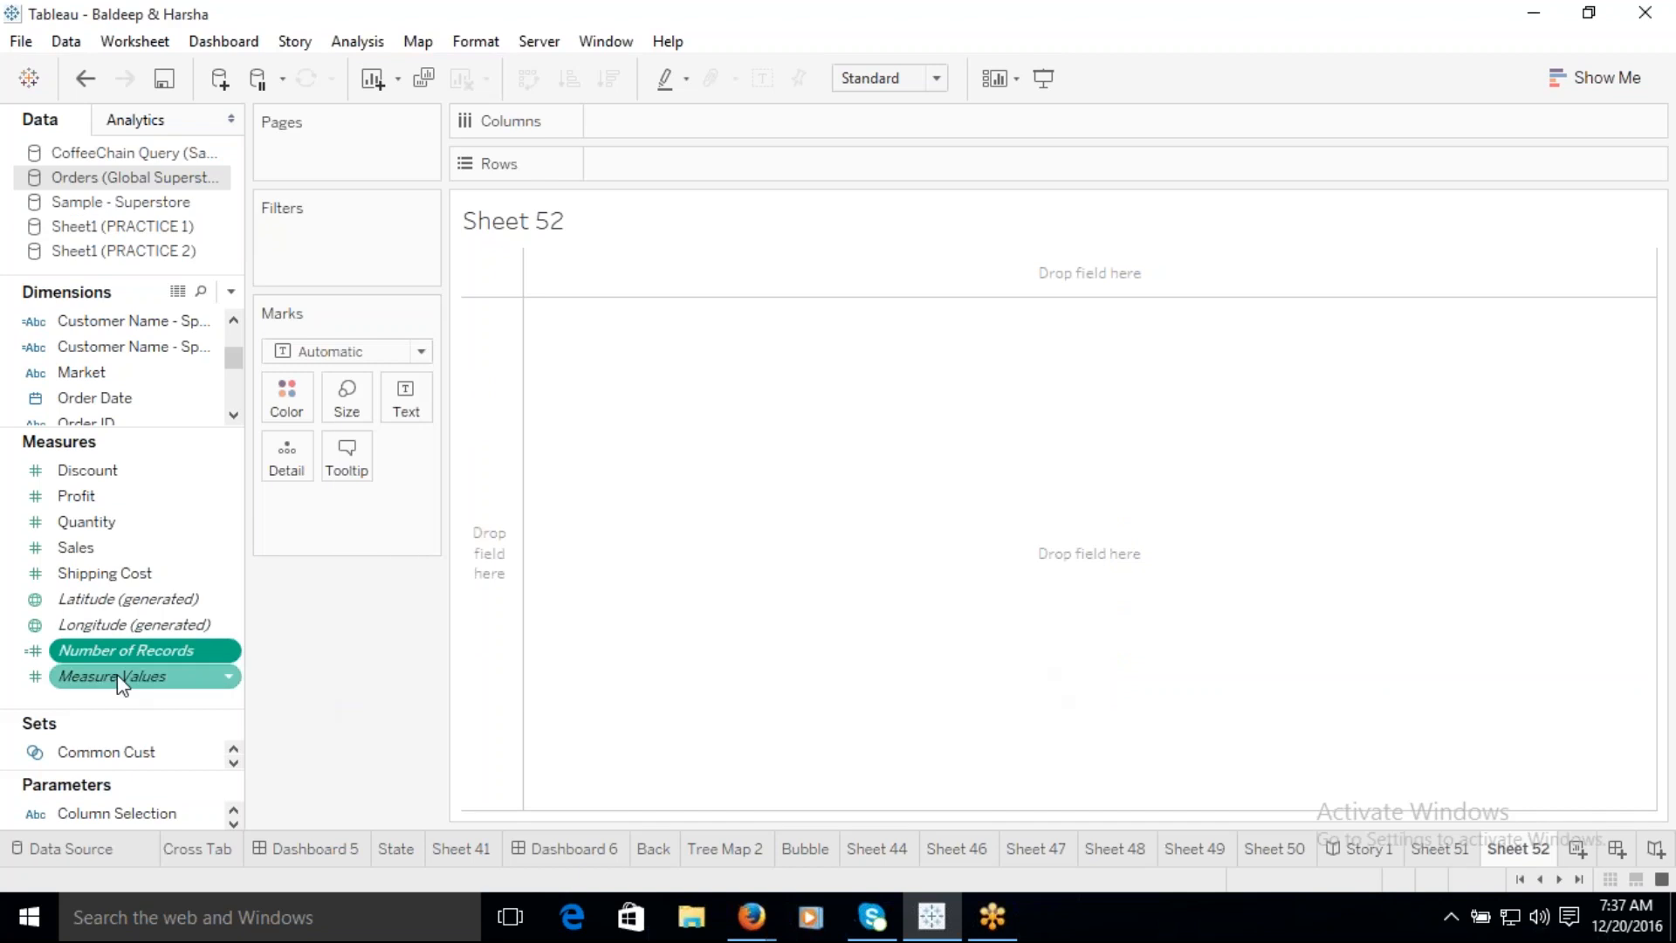
# Step: Fill the Region by year table on Sheet 51 with the minimum of Number of Records
pyautogui.click(1445, 852)
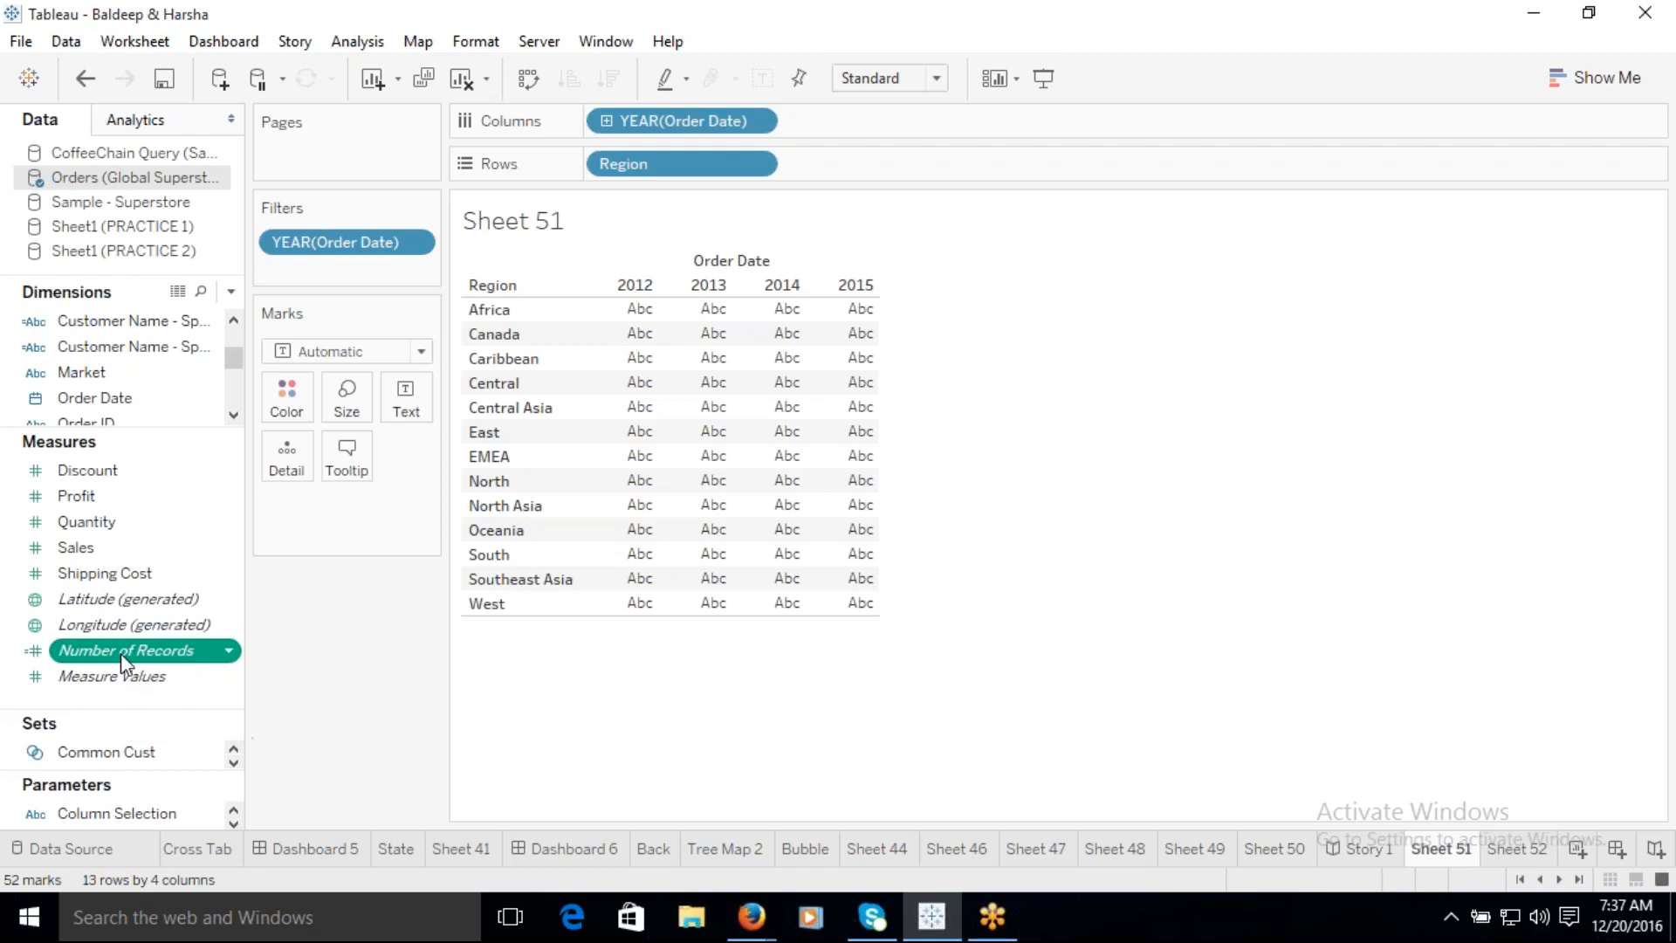
pyautogui.moveTo(121, 653); pyautogui.dragTo(679, 422)
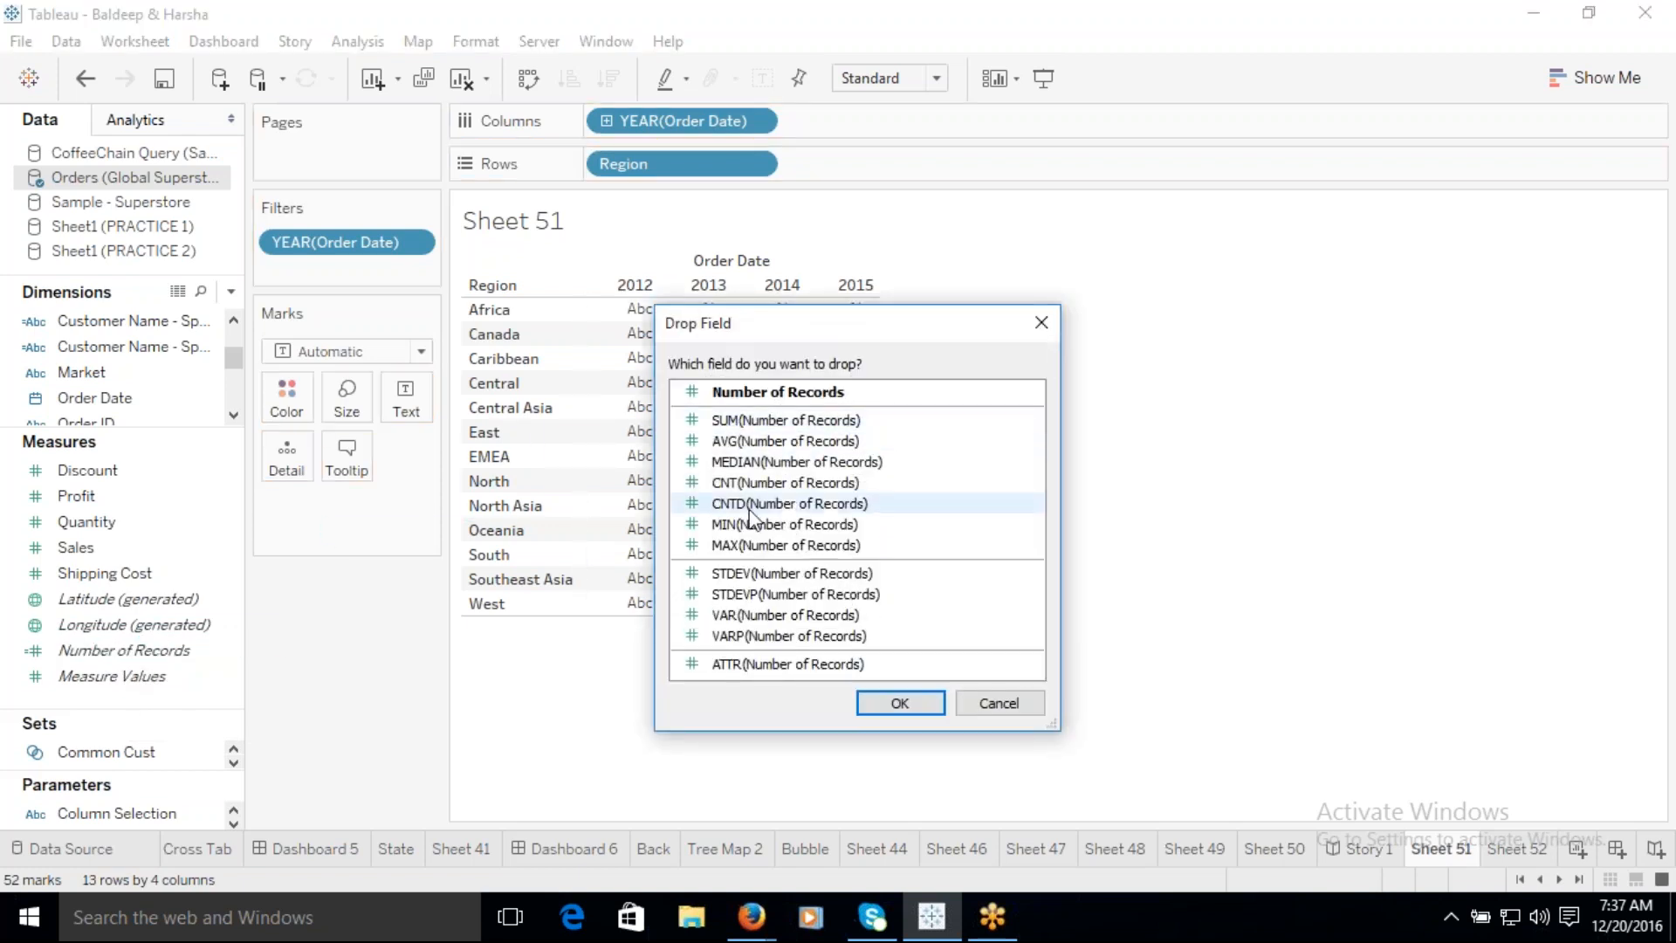
pyautogui.click(749, 526)
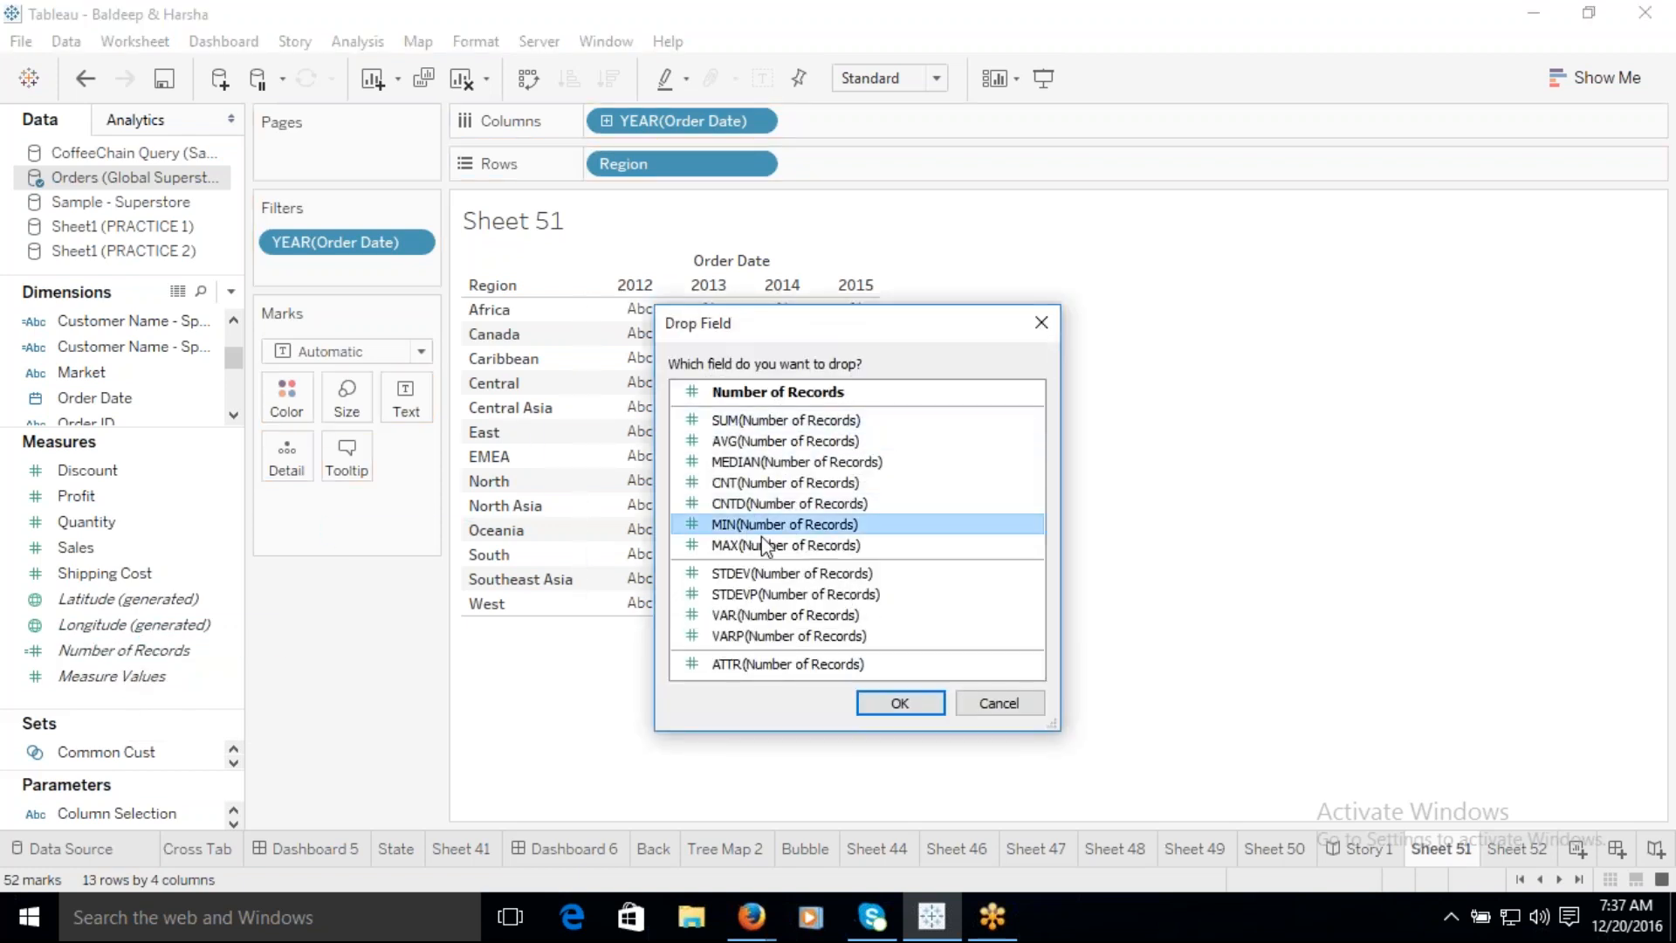
pyautogui.click(891, 707)
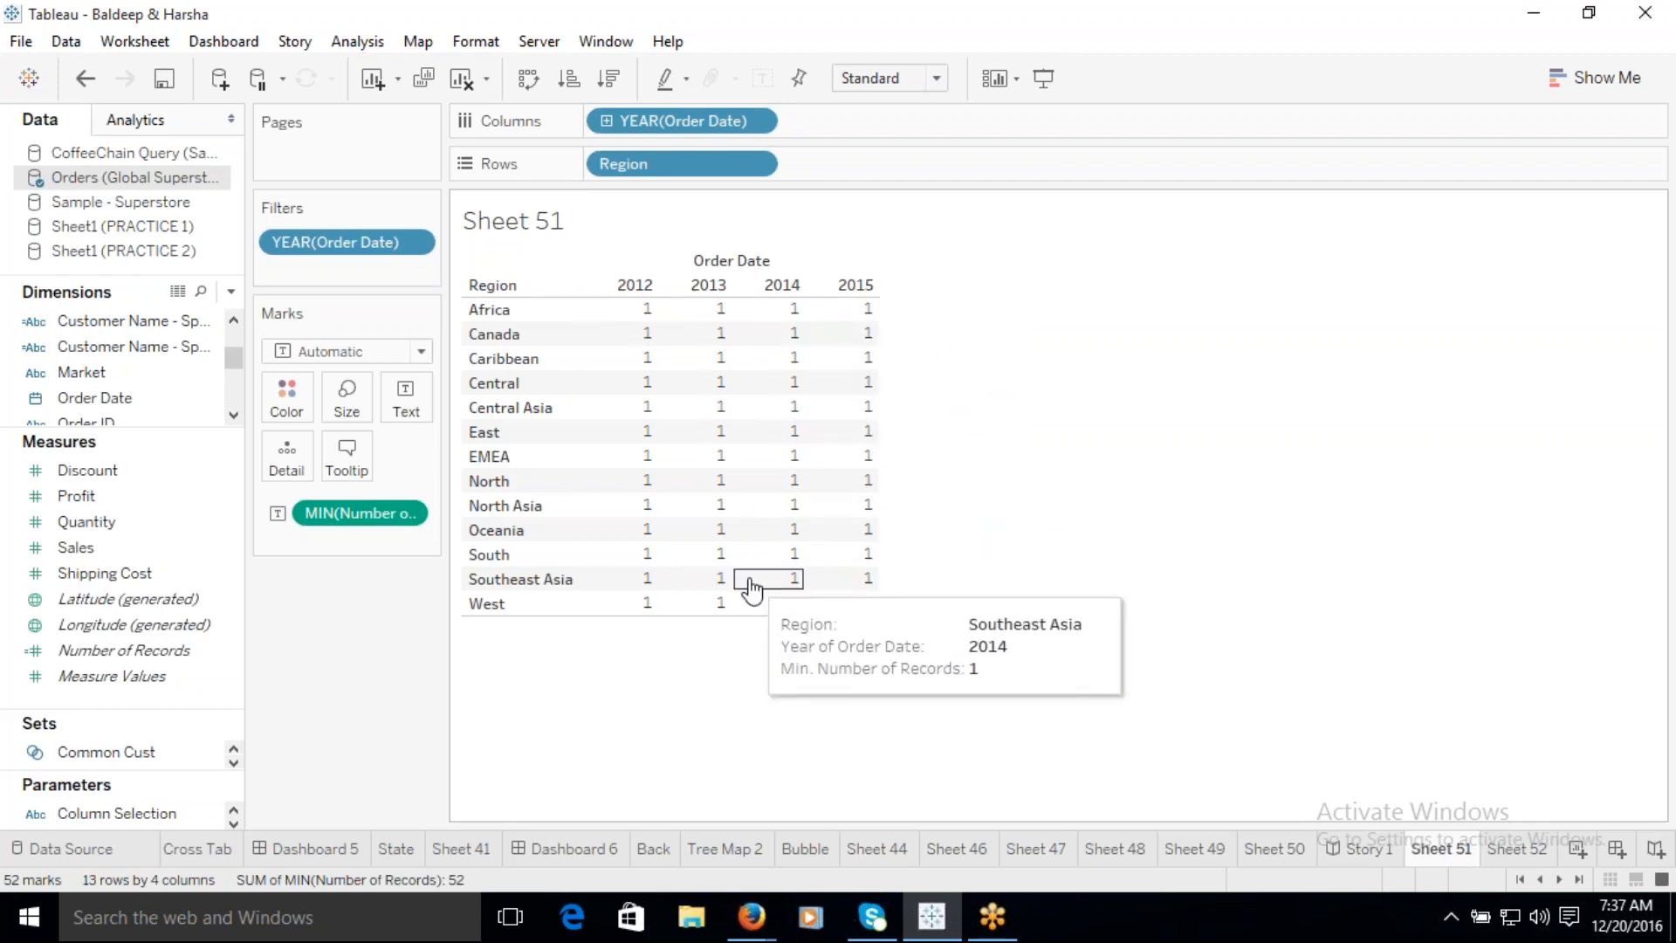
# Step: Duplicate Sheet 51 and replace the minimum of Number of Records with the sum of Sales in the copy's table
pyautogui.rightClick(1445, 860)
pyautogui.click(1478, 680)
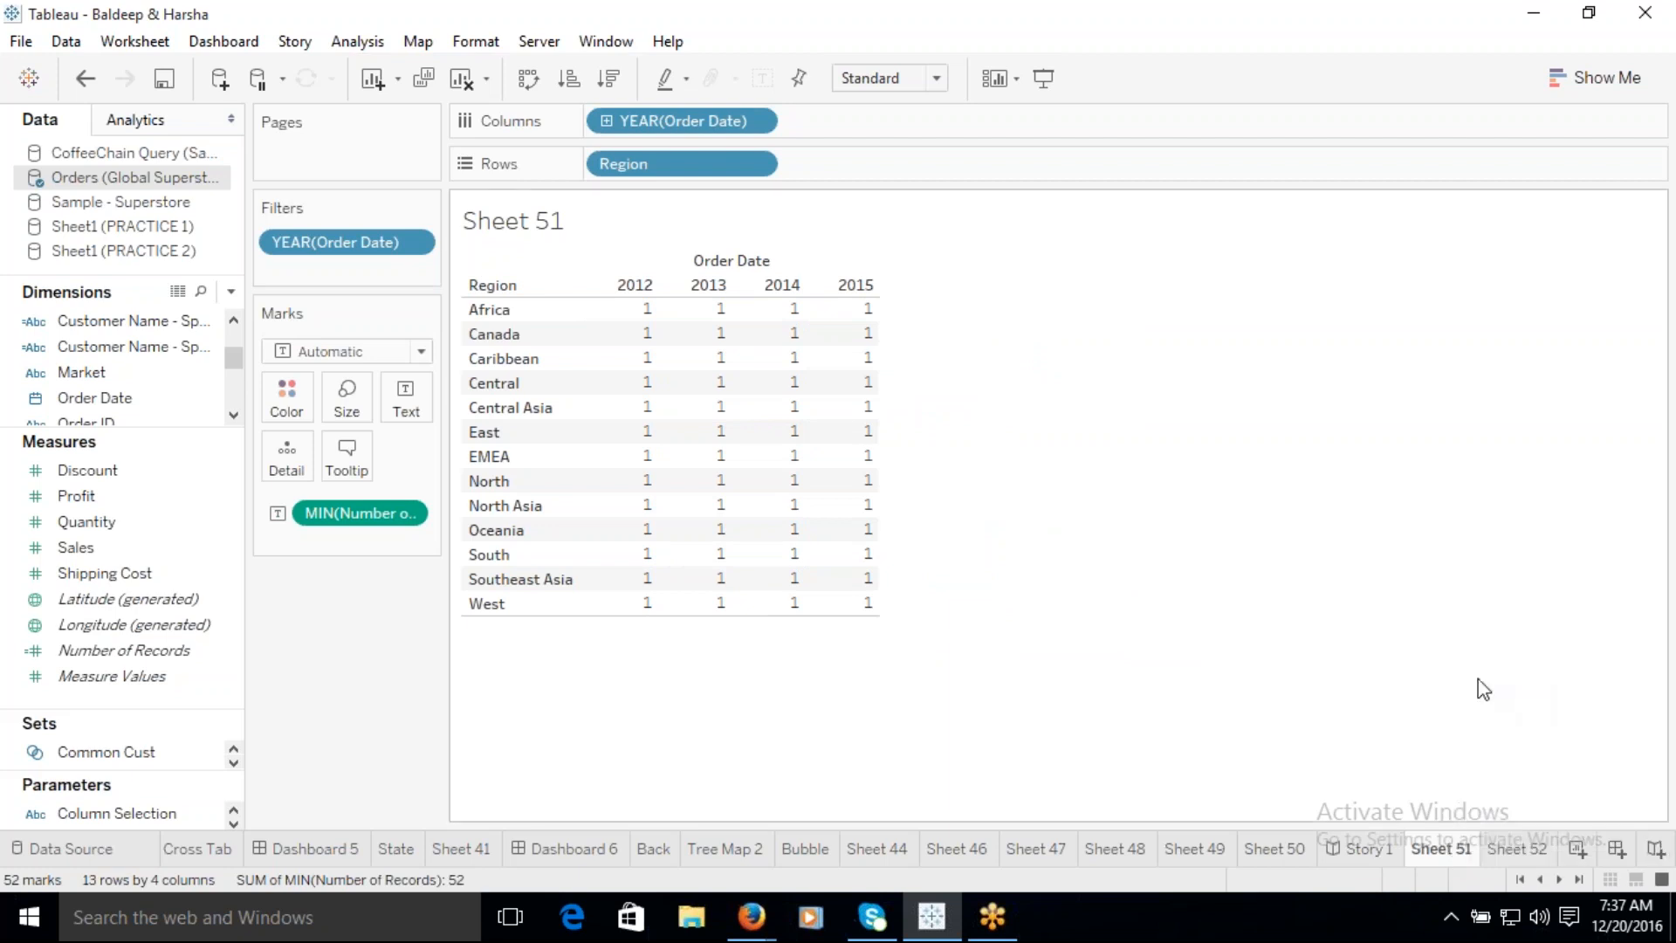
pyautogui.moveTo(358, 513); pyautogui.dragTo(185, 601)
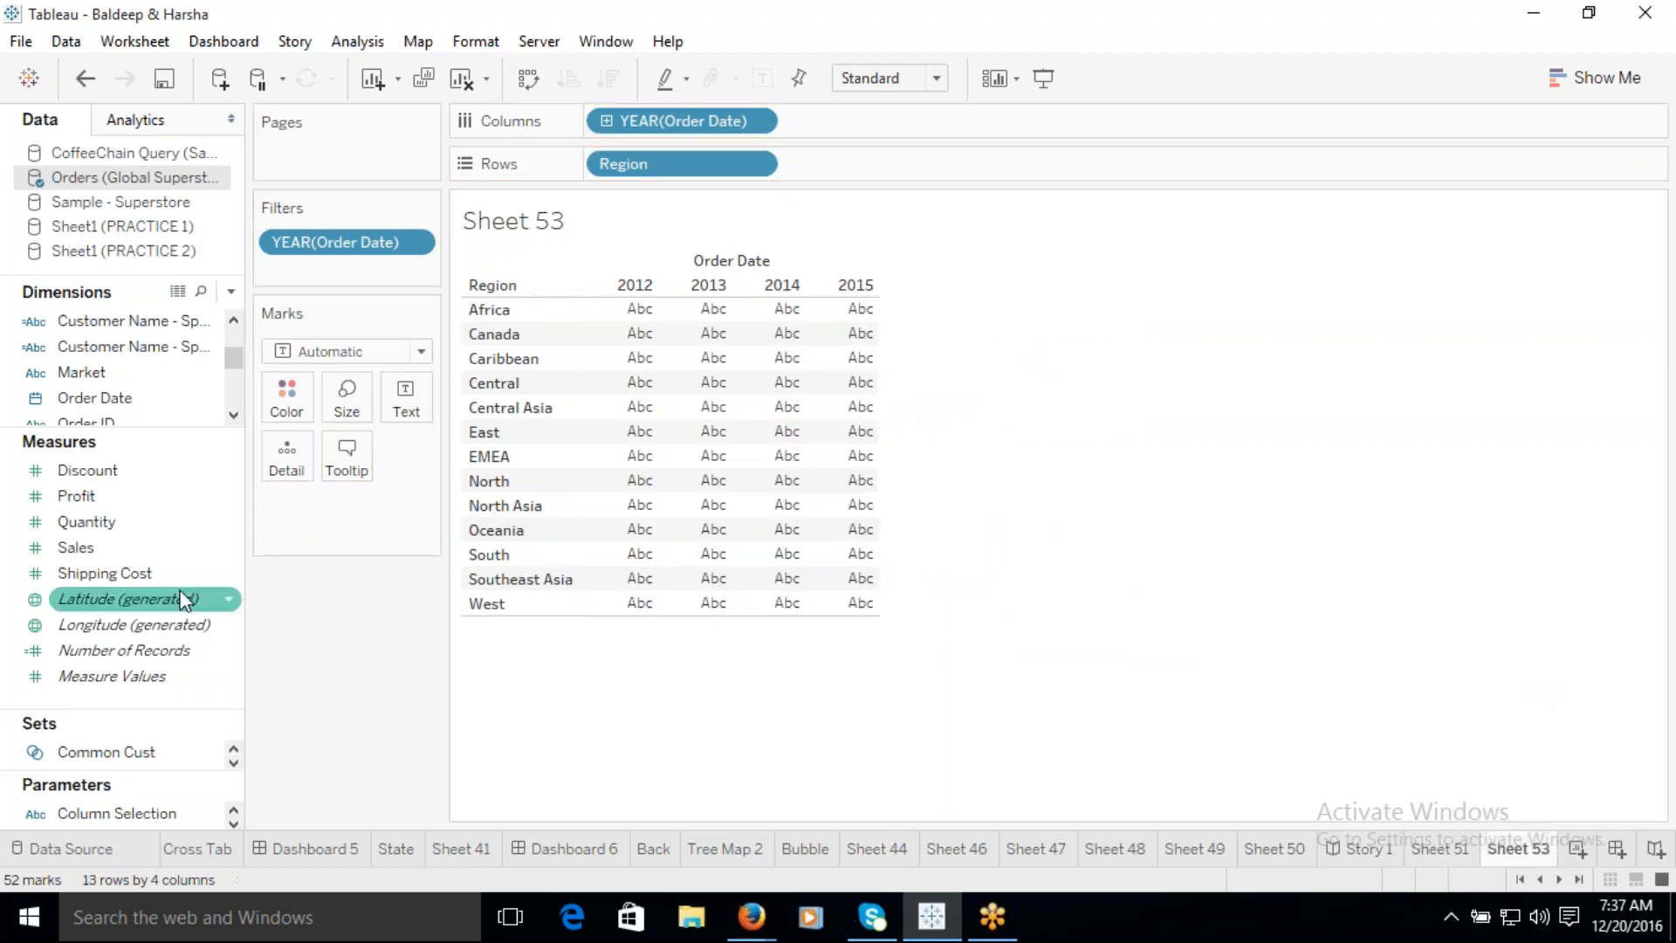
pyautogui.moveTo(120, 548); pyautogui.dragTo(636, 336)
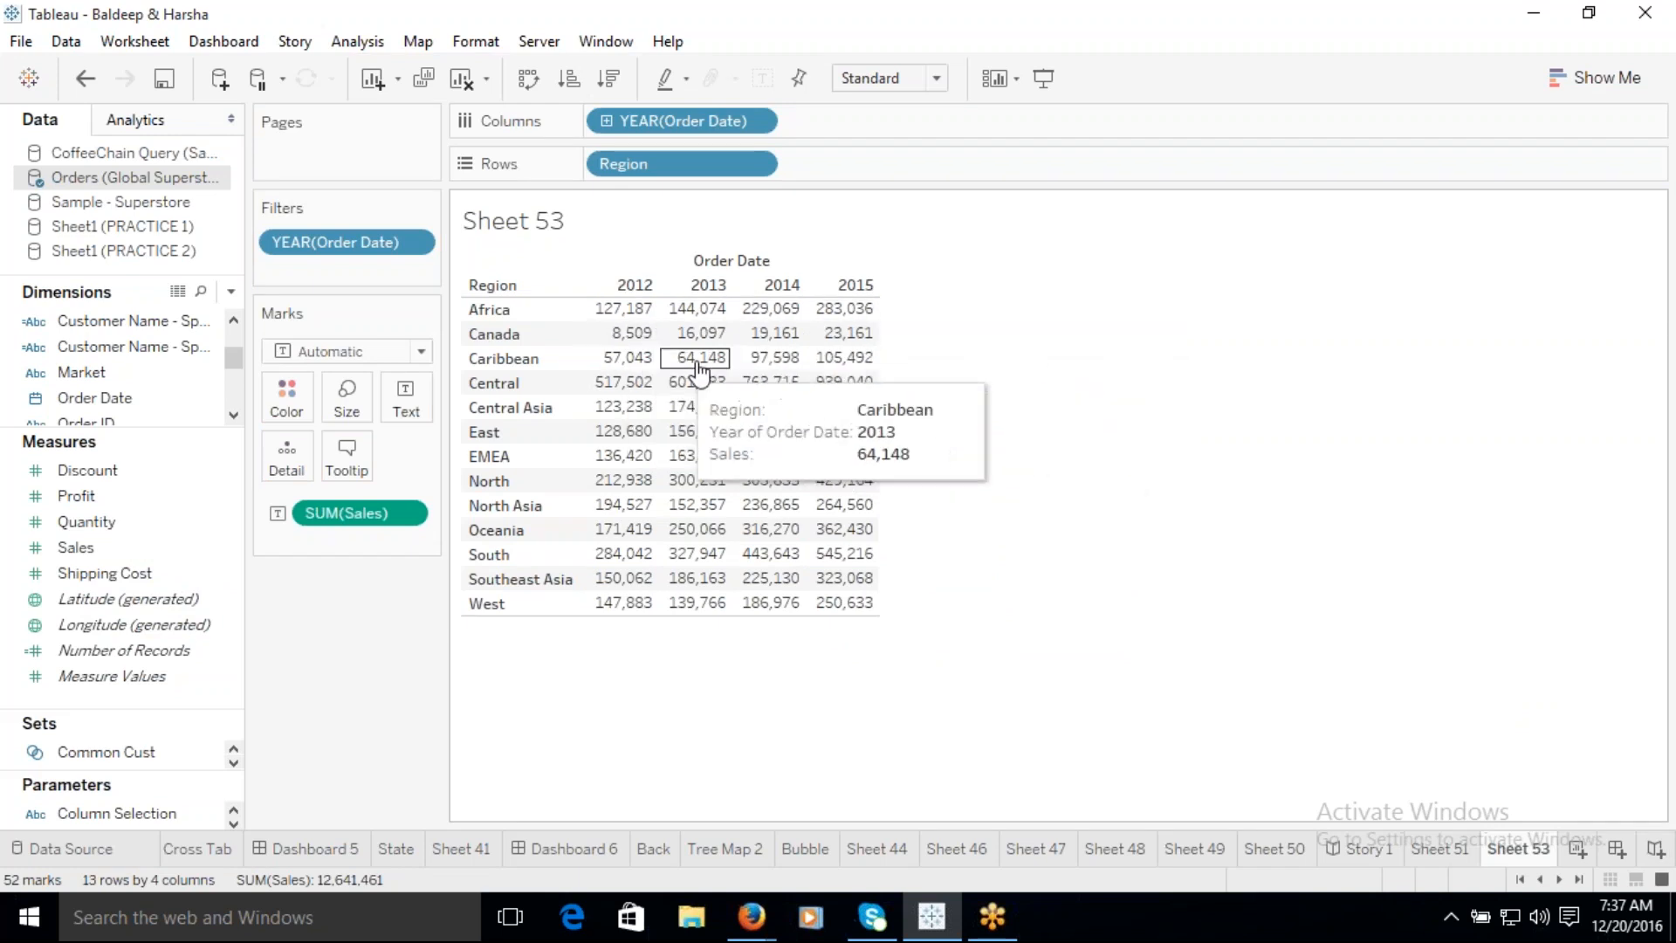
# Step: Return to Sheet 51 and open the options of the minimum Number of Records measure on the Marks card
pyautogui.click(1439, 848)
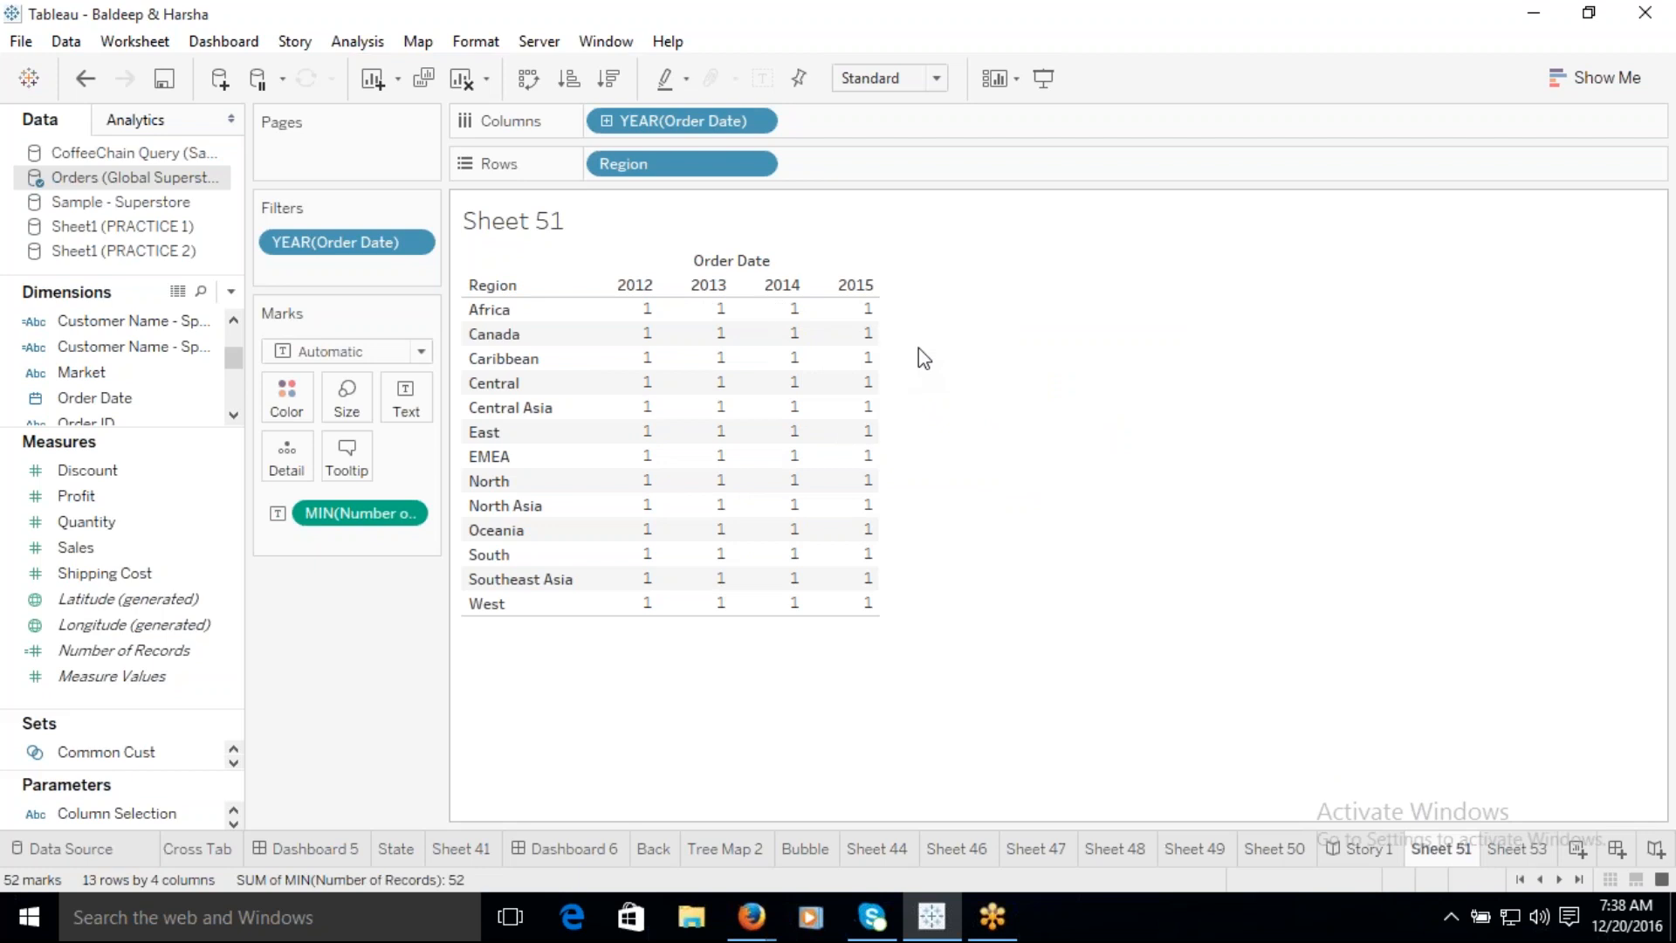
pyautogui.click(407, 514)
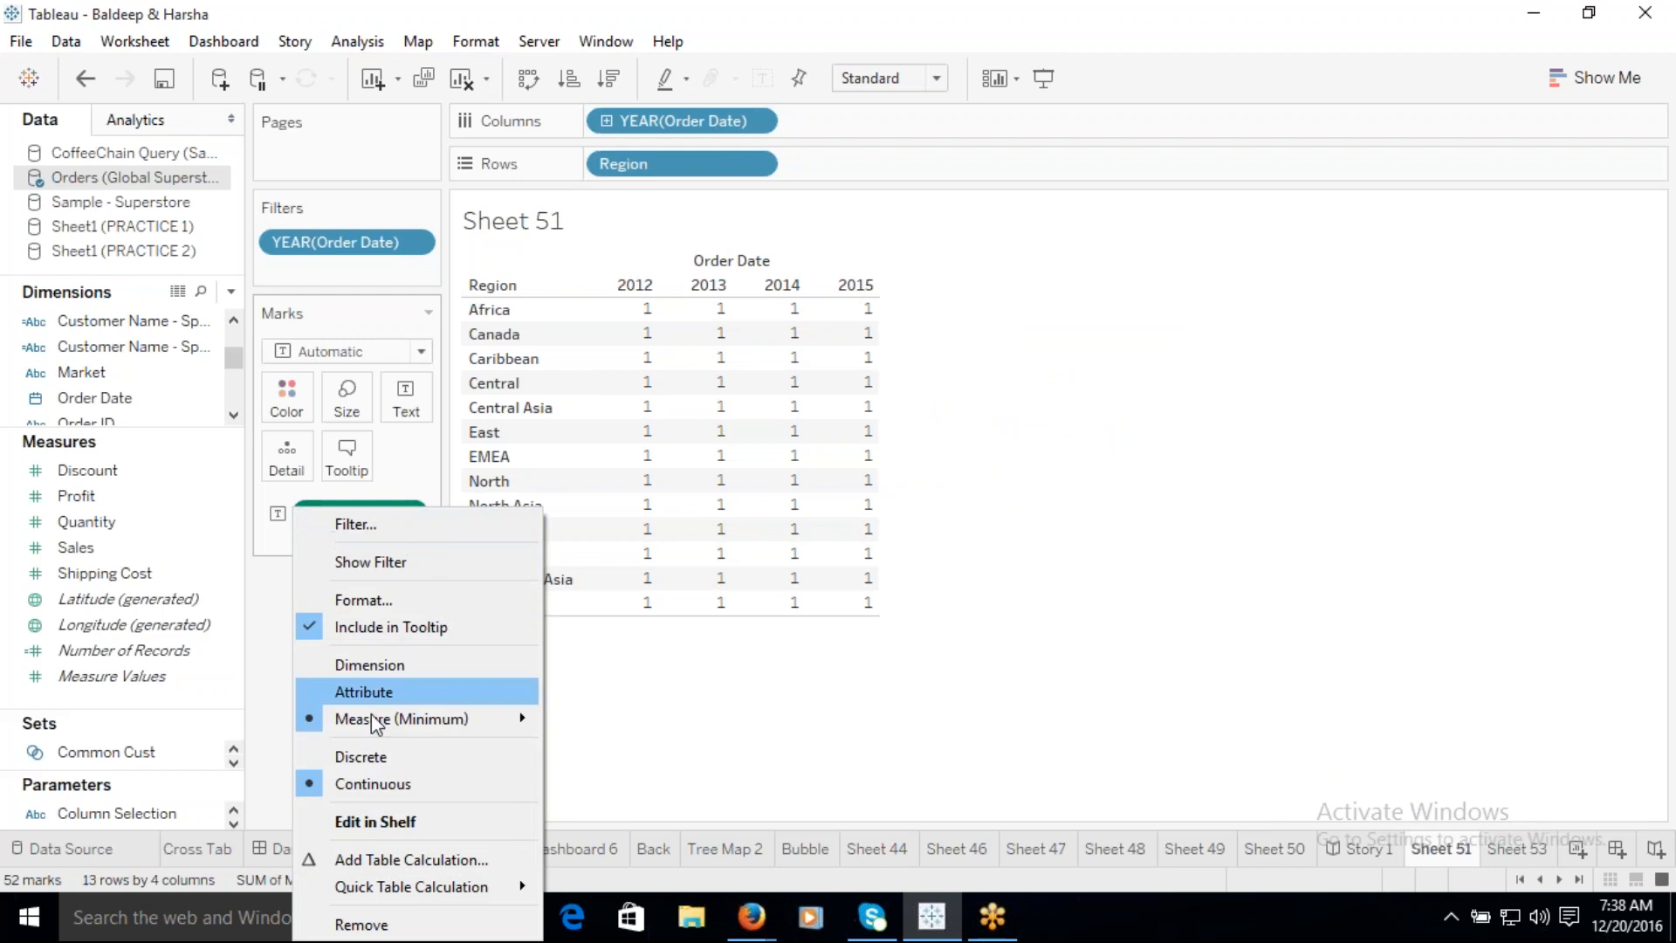
# Step: Try a Running Total quick table calculation on the minimum Number of Records measure in Sheet 51
pyautogui.moveTo(419, 889)
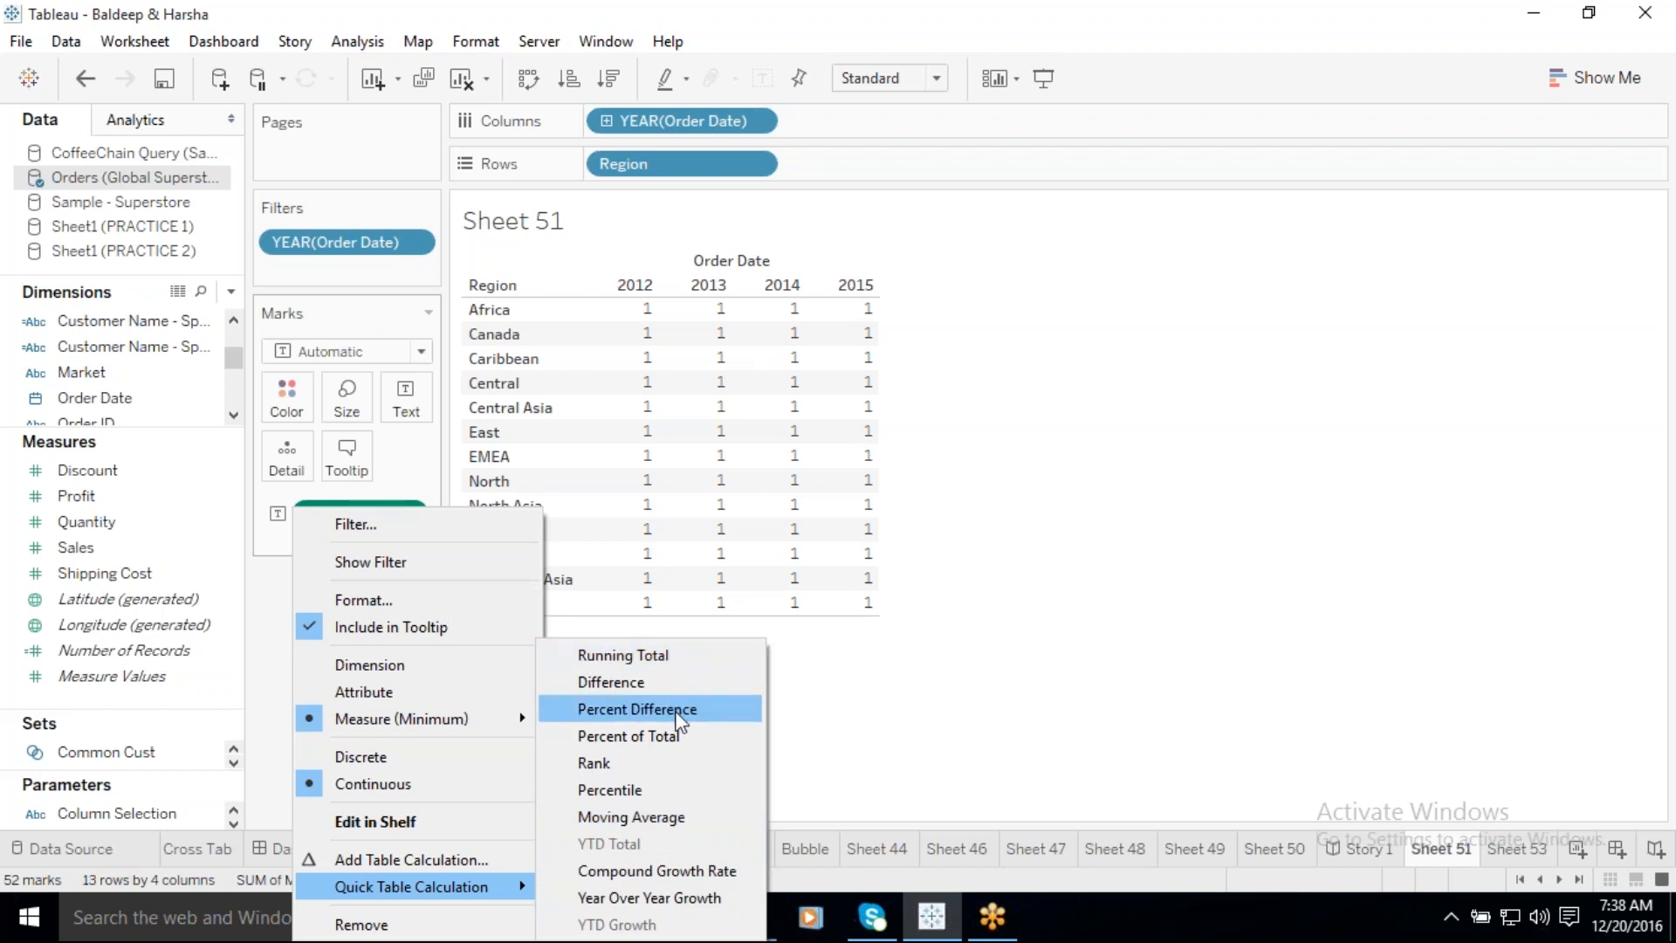
pyautogui.click(626, 657)
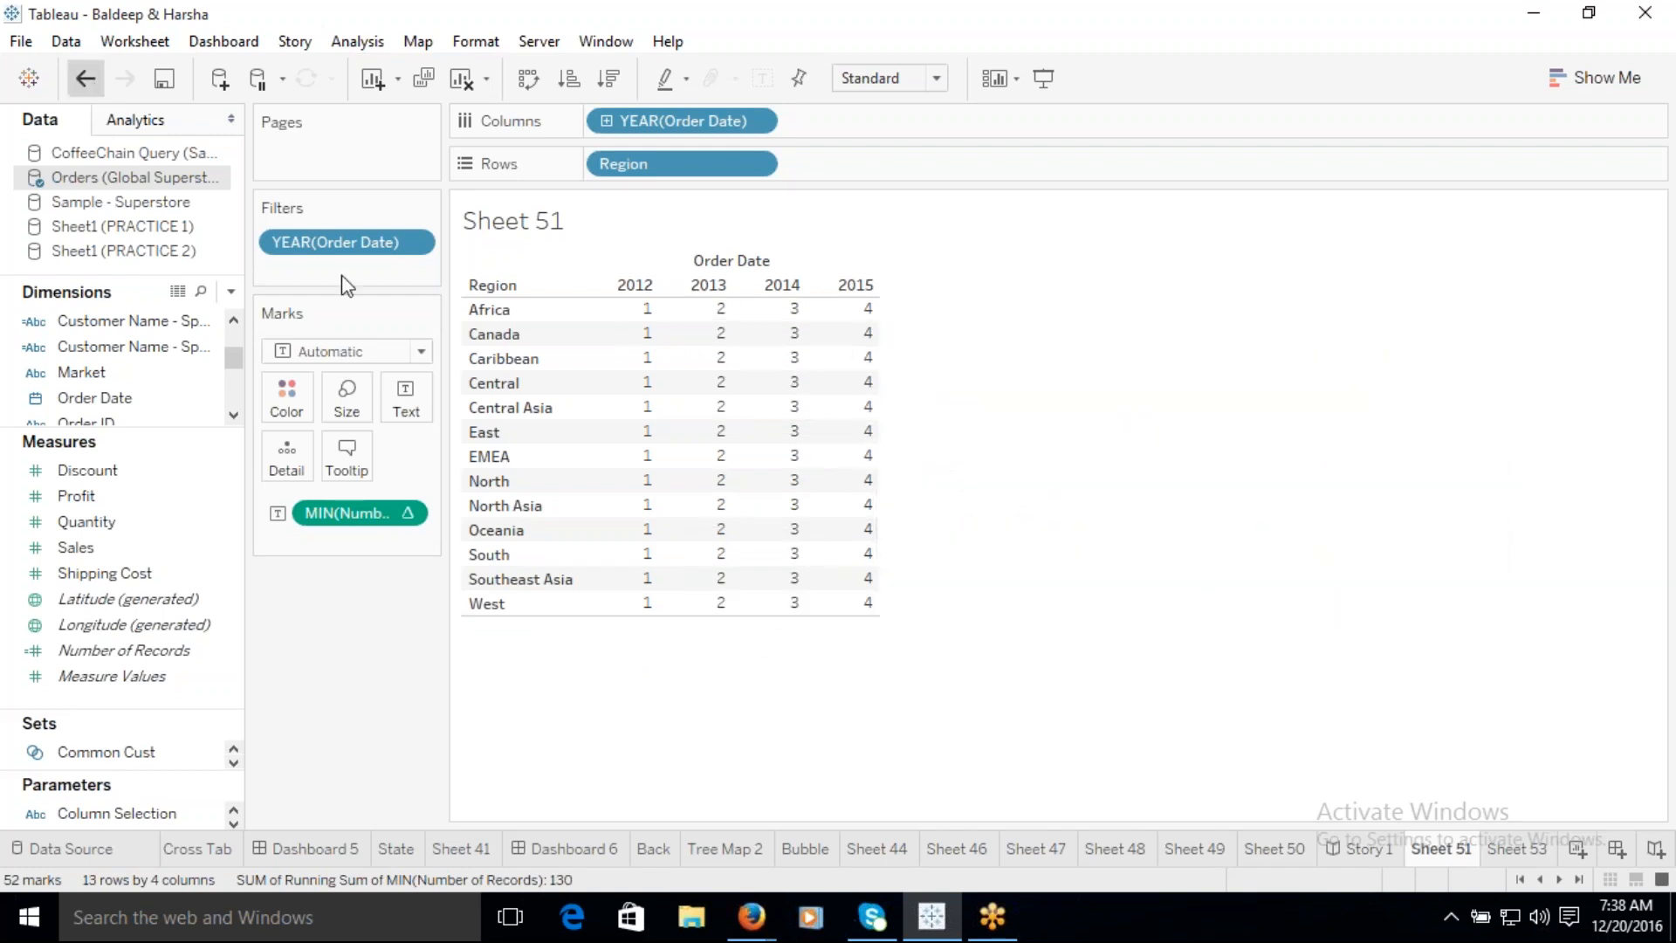
# Step: Delete the Sheet 53 worksheet from the workbook
pyautogui.click(1513, 848)
pyautogui.rightClick(1513, 848)
pyautogui.click(1518, 641)
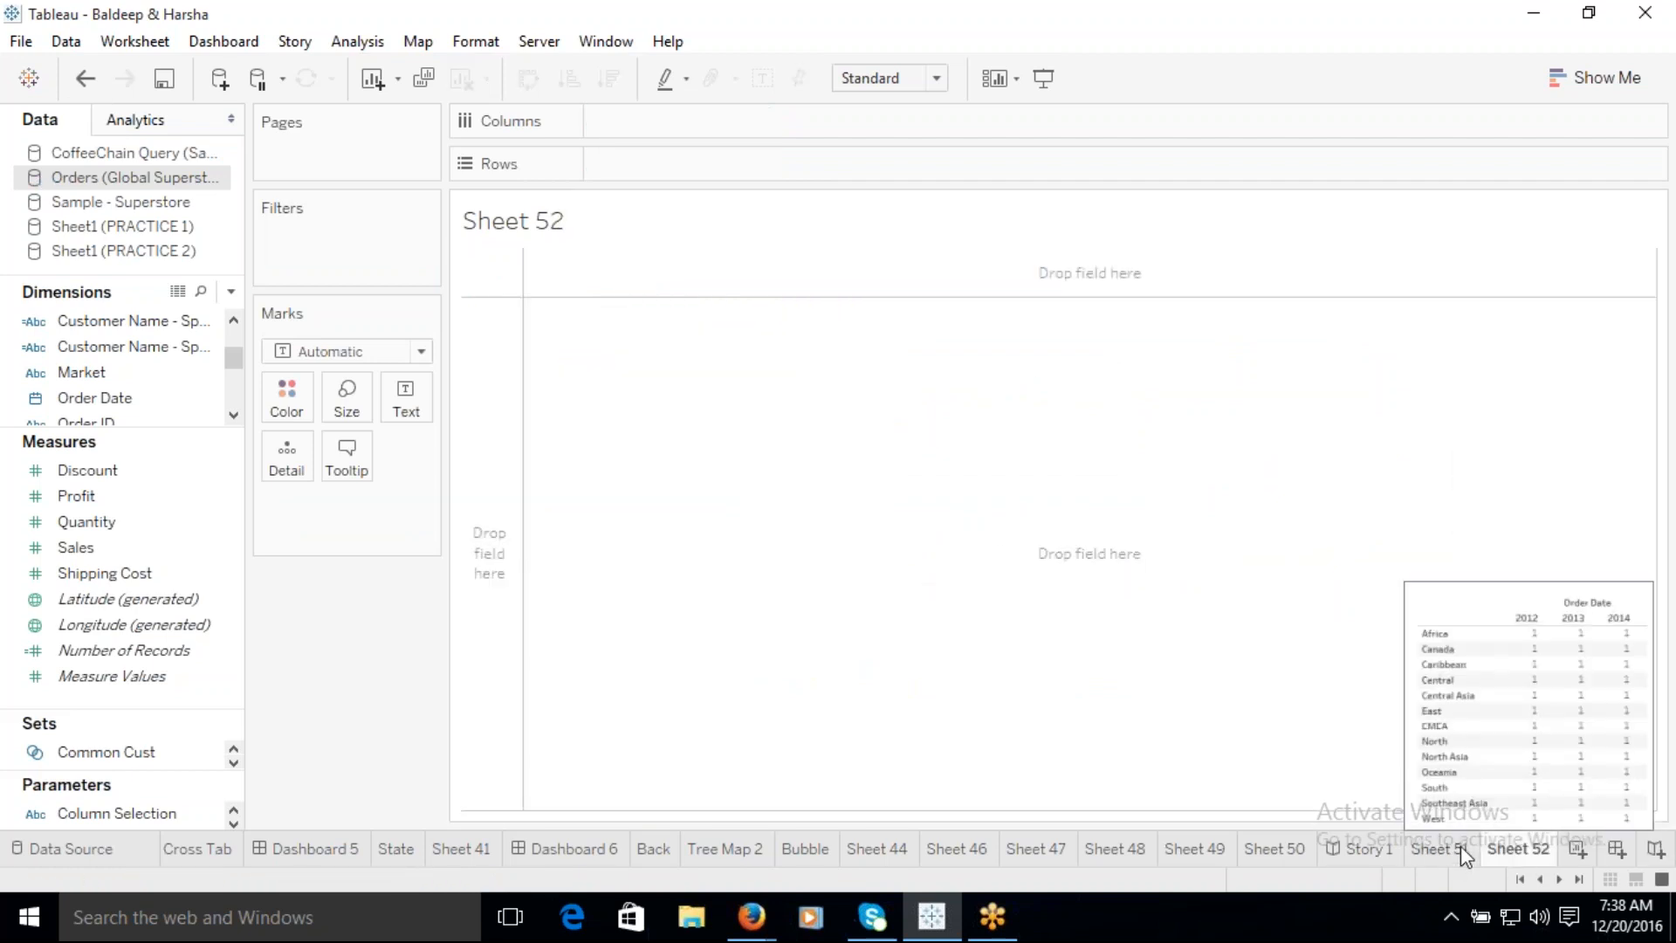
# Step: Duplicate Sheet 51 and apply a Running Total quick table calculation to the minimum Number of Records in the copy
pyautogui.click(1455, 856)
pyautogui.rightClick(1457, 855)
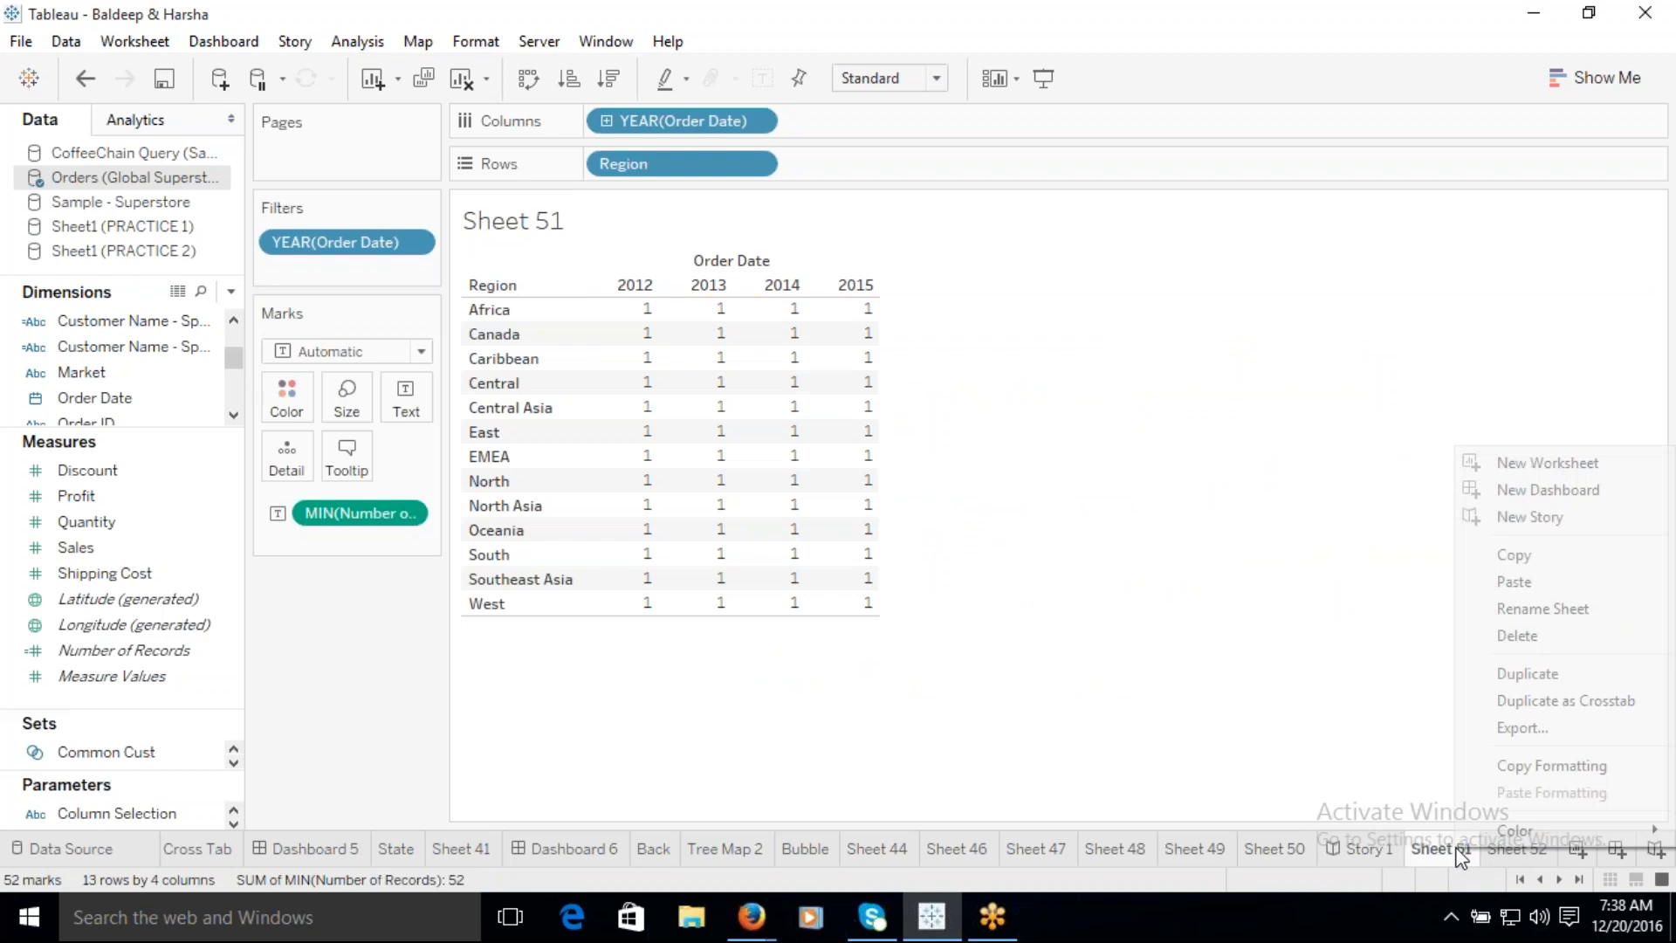
pyautogui.click(1489, 674)
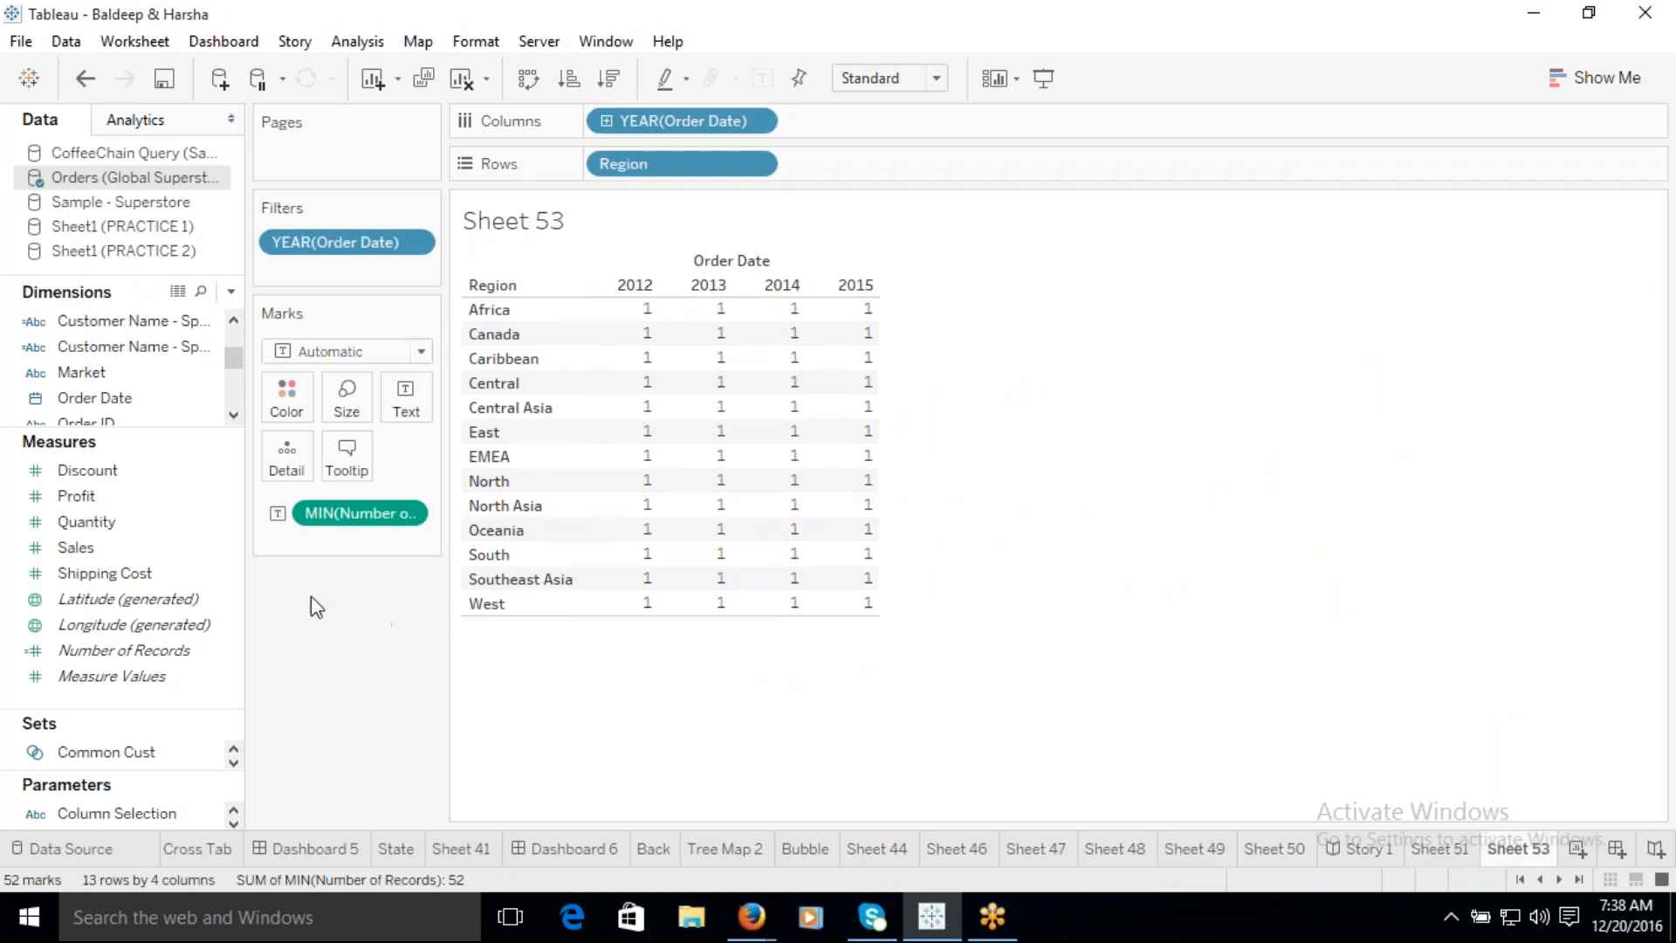
pyautogui.click(407, 514)
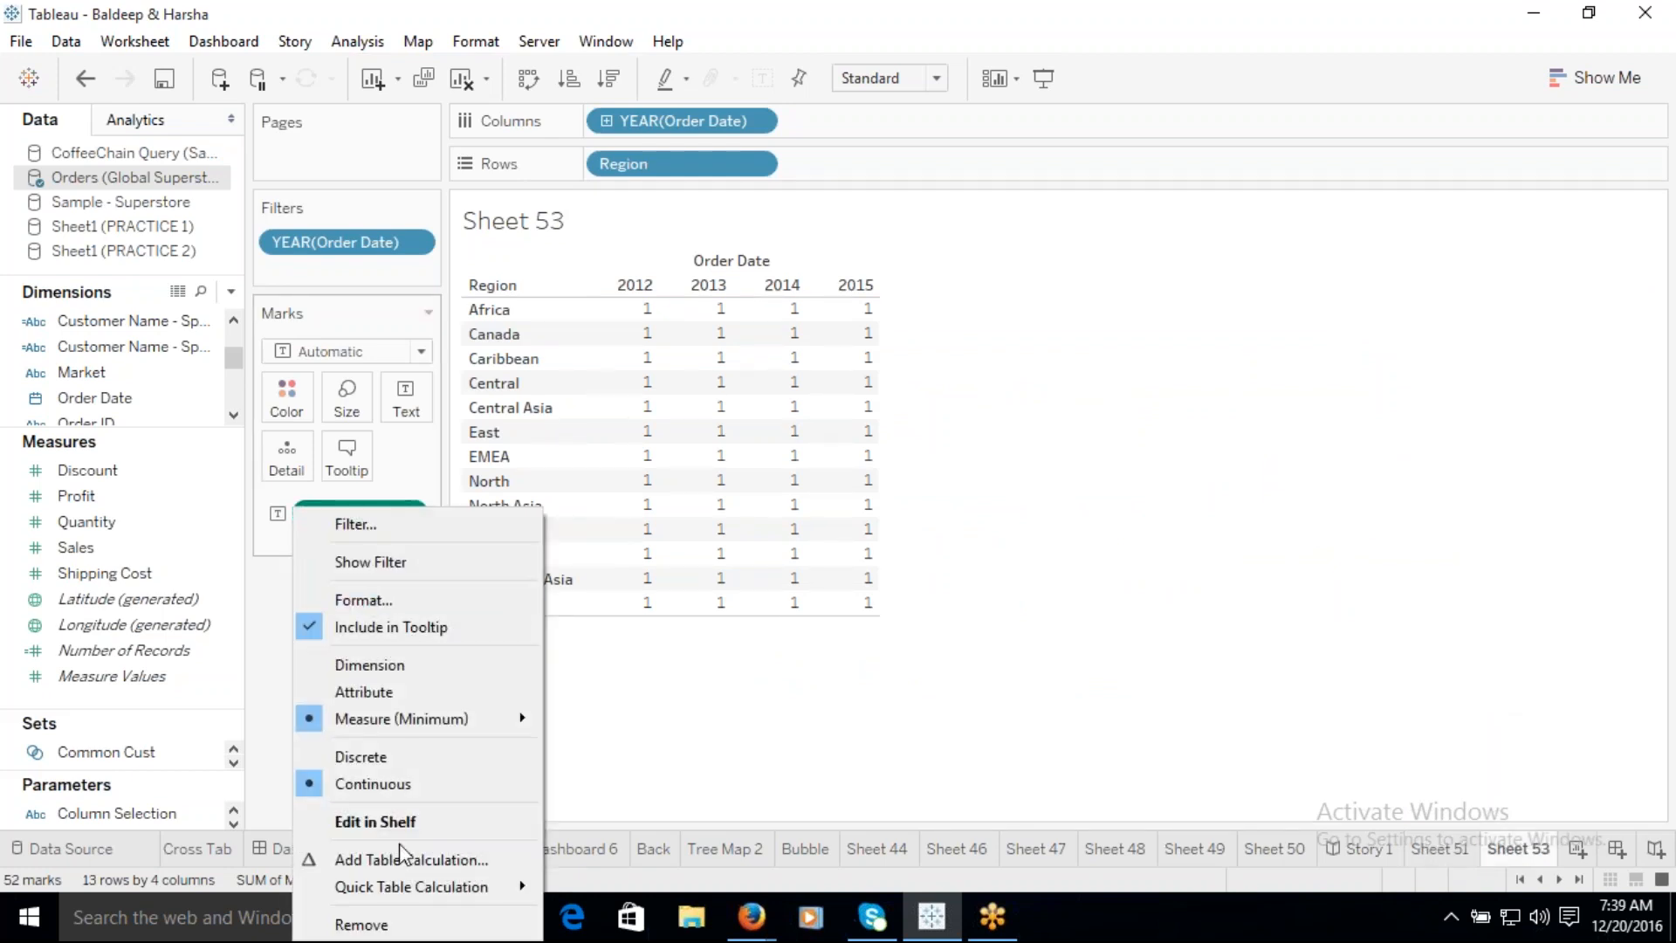
pyautogui.click(633, 657)
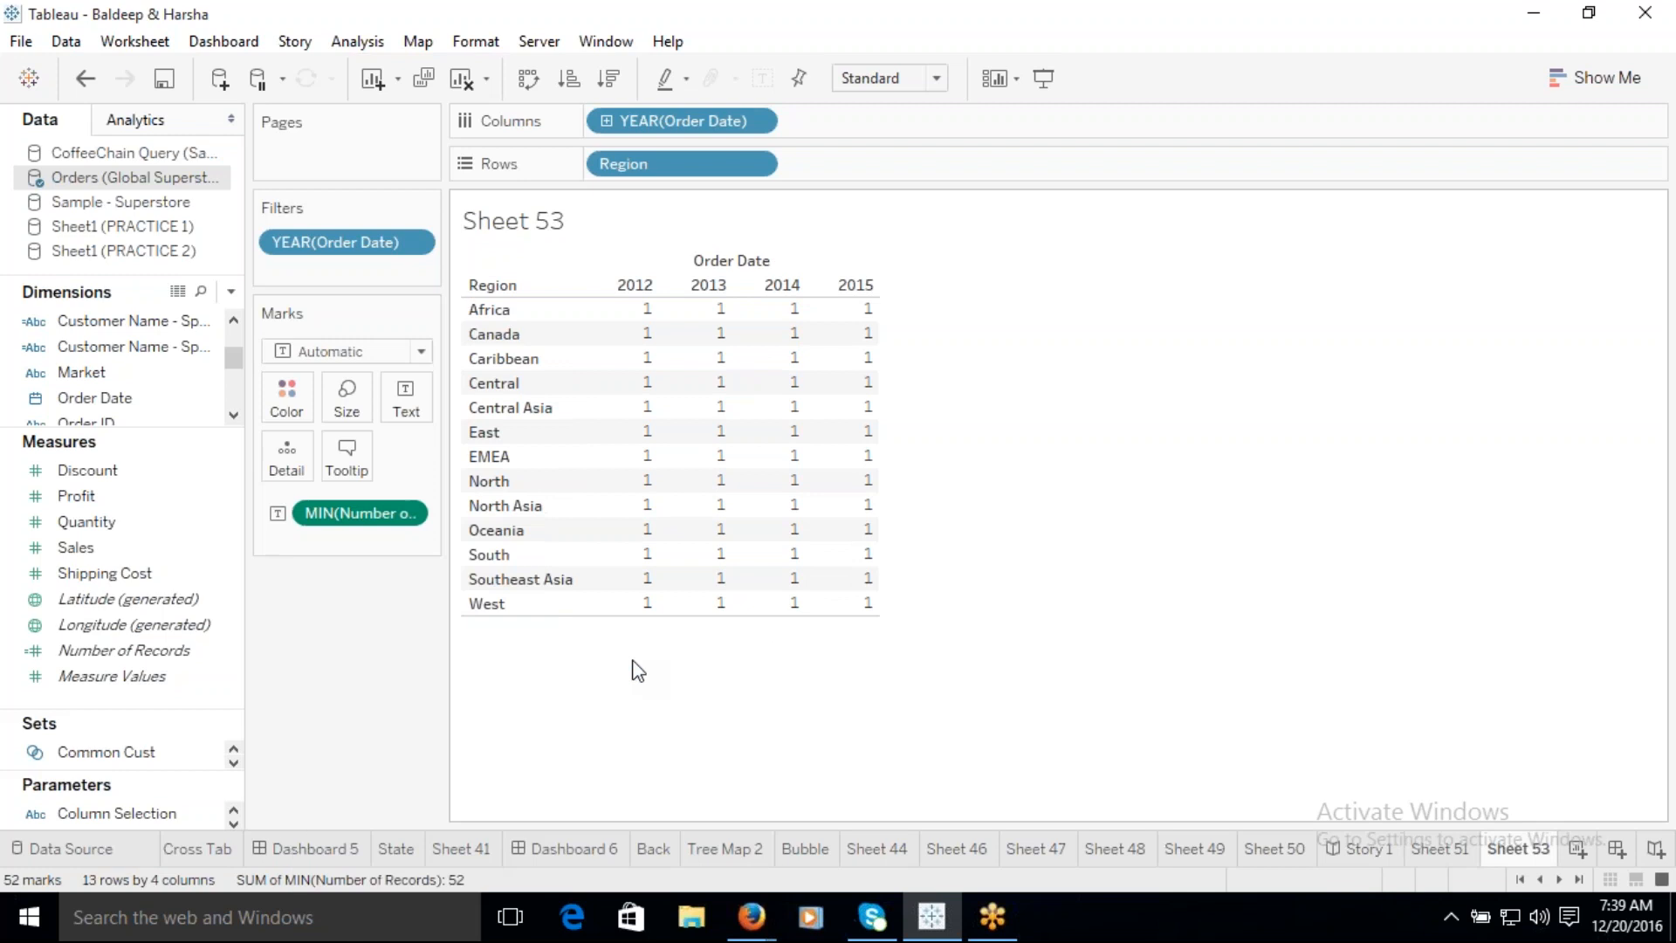
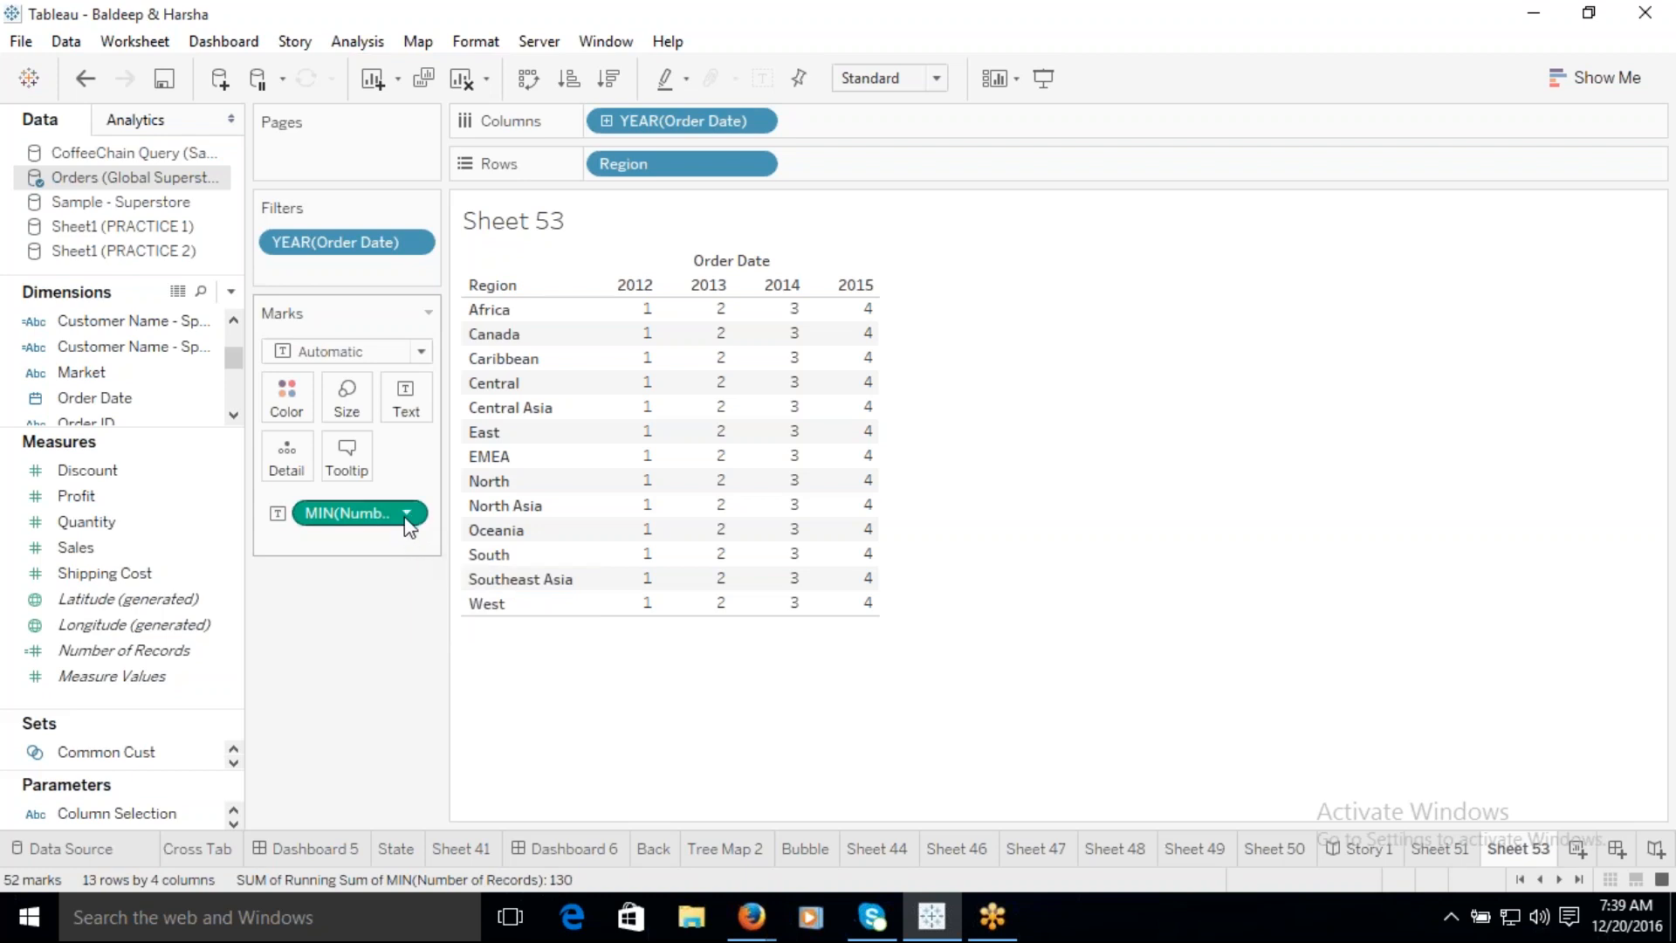
# Step: Review the available calculation types in the running total's table calculation settings on Sheet 53, leaving them unmodified
pyautogui.rightClick(410, 515)
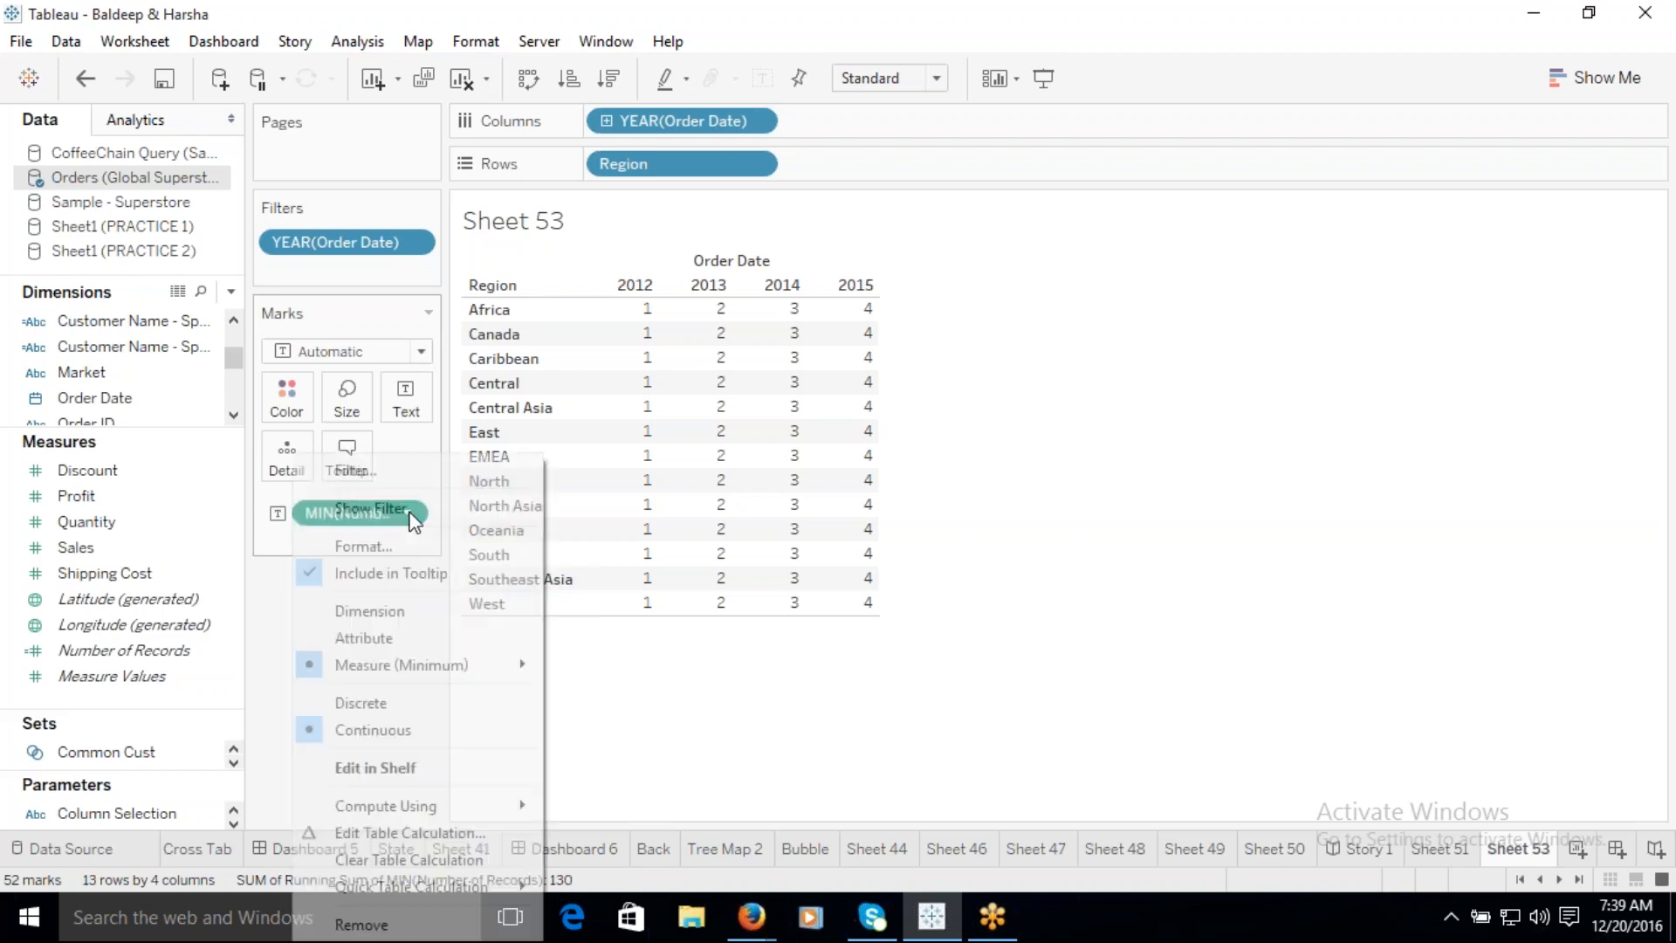
pyautogui.click(390, 835)
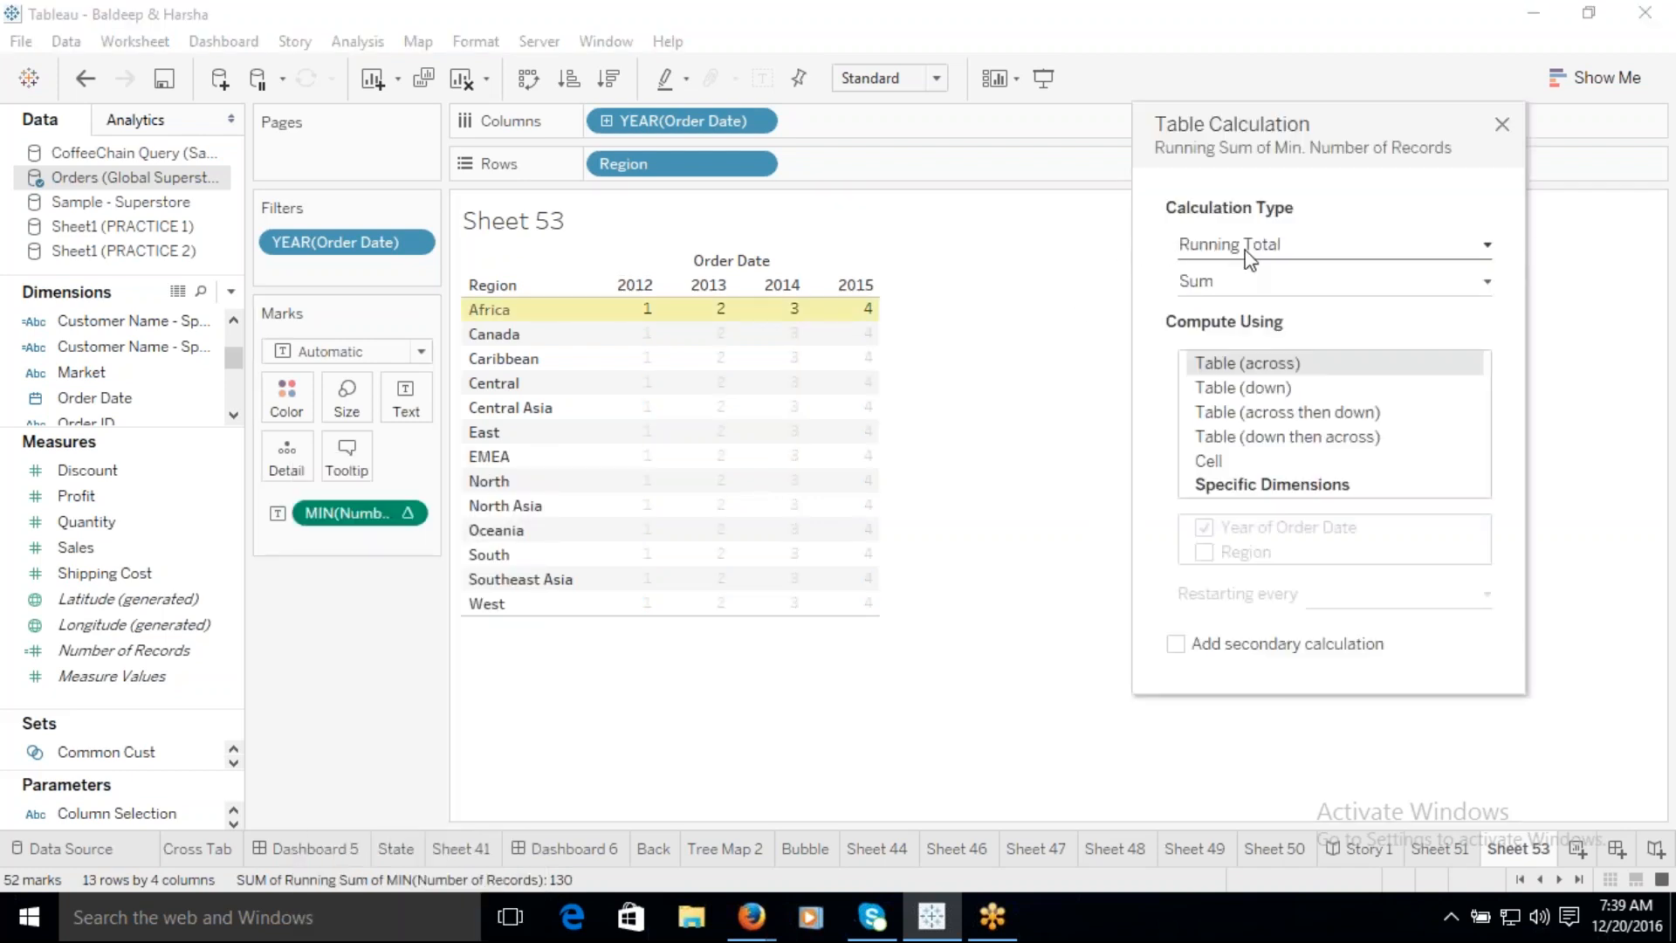
pyautogui.click(1489, 248)
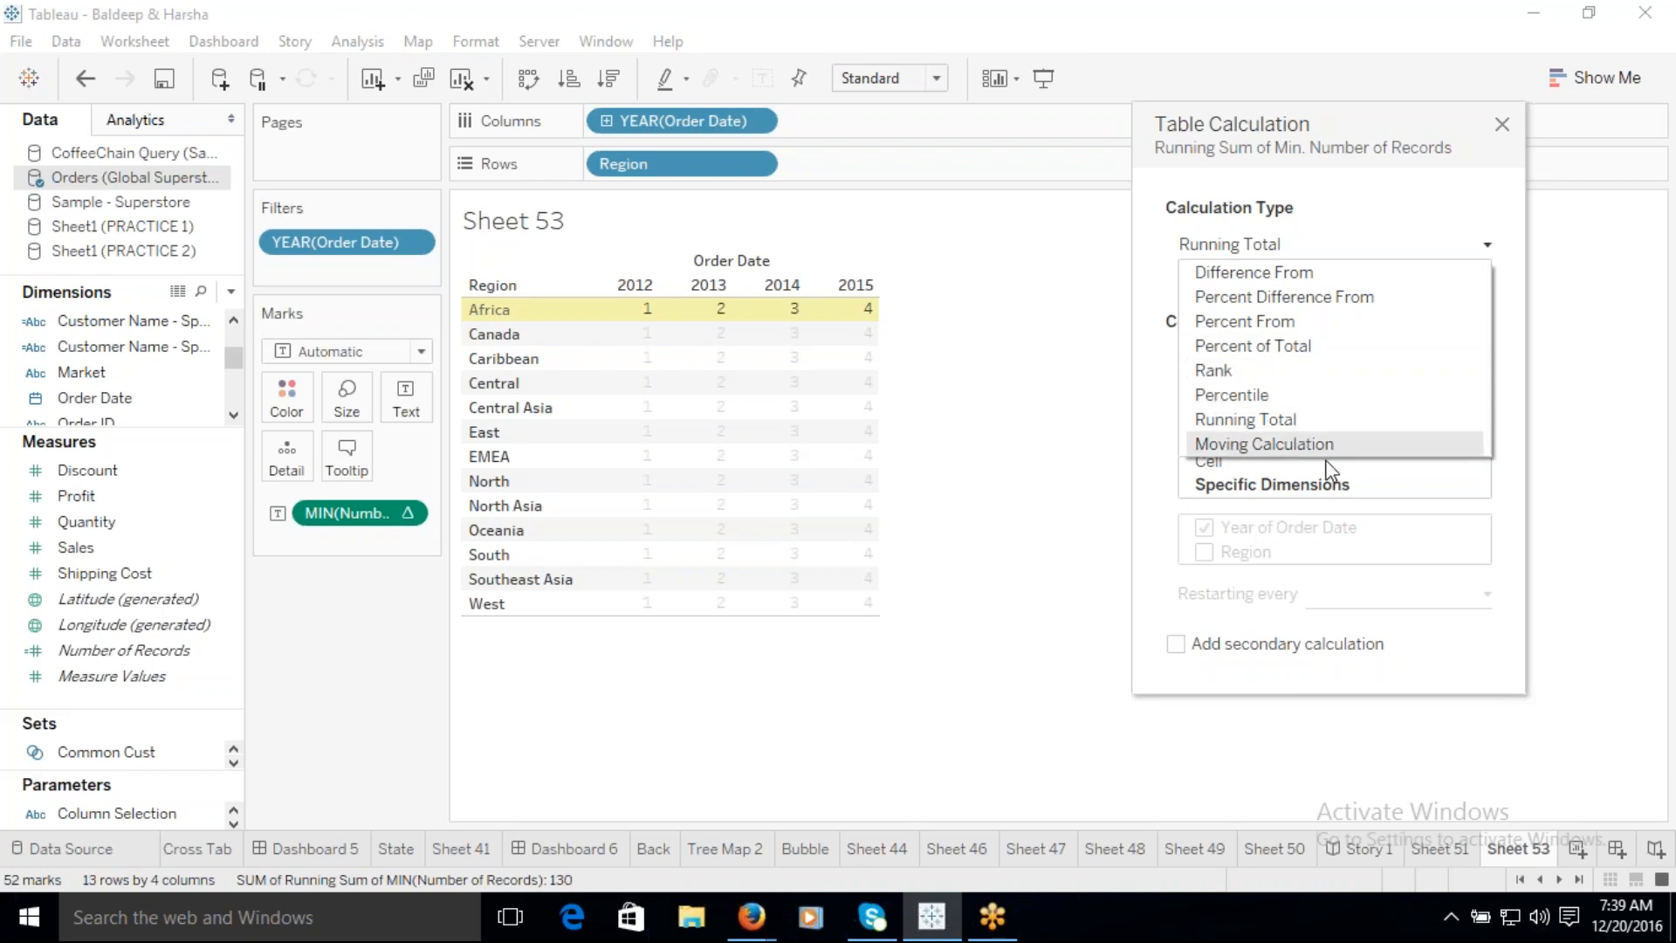
pyautogui.click(1402, 209)
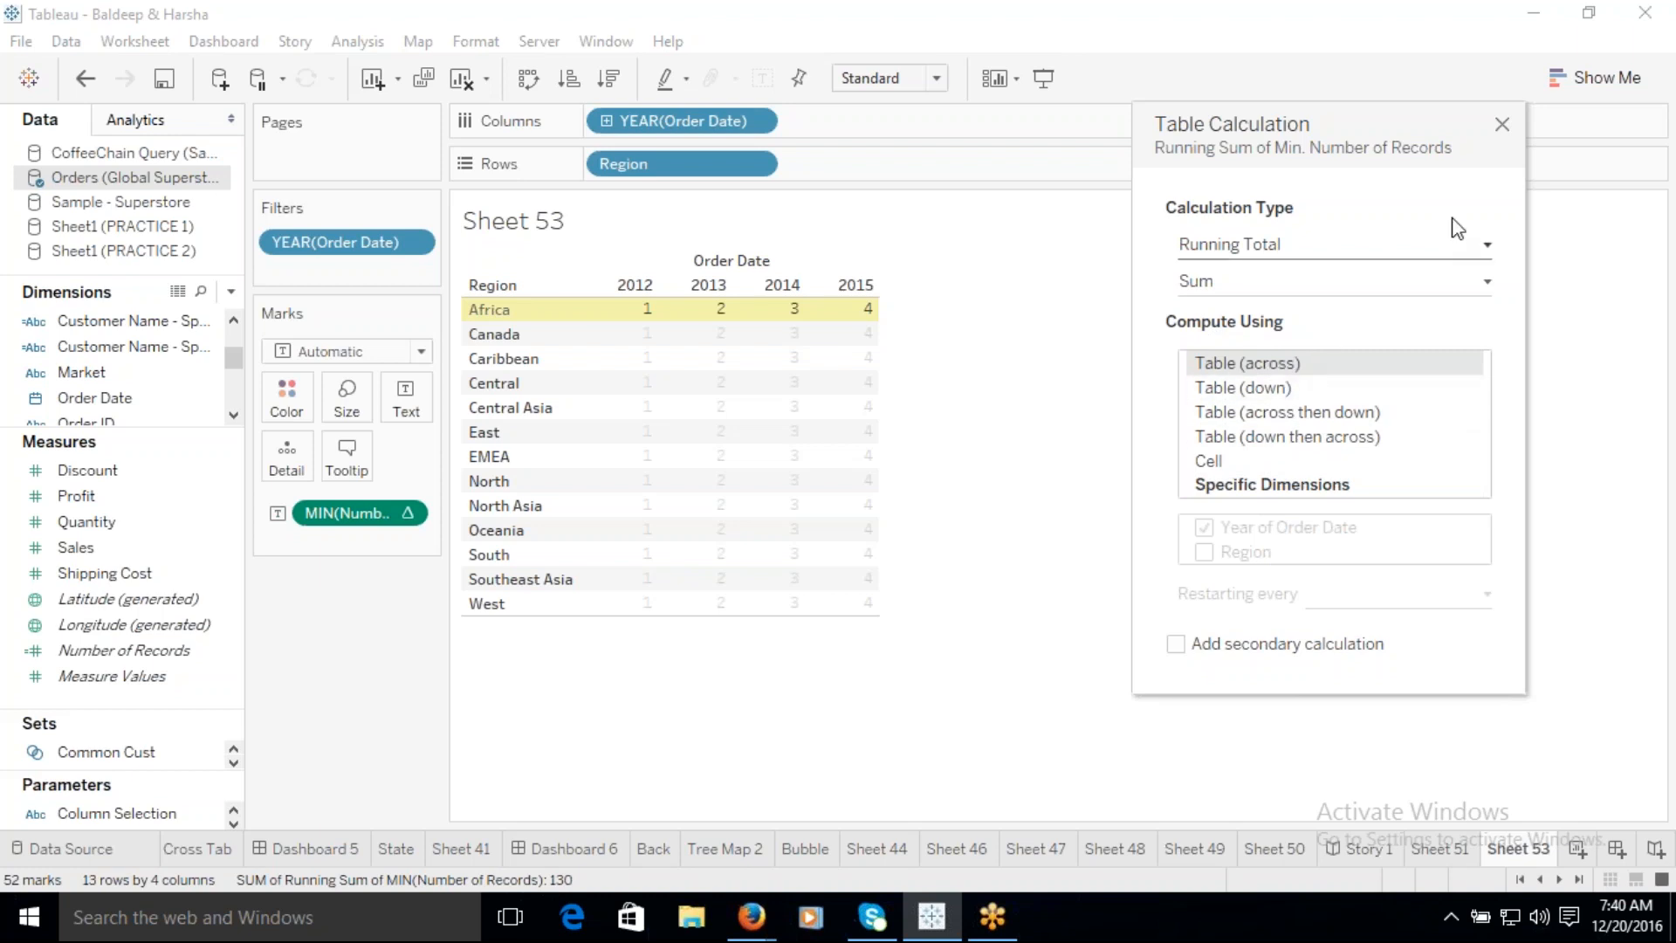
pyautogui.click(1503, 125)
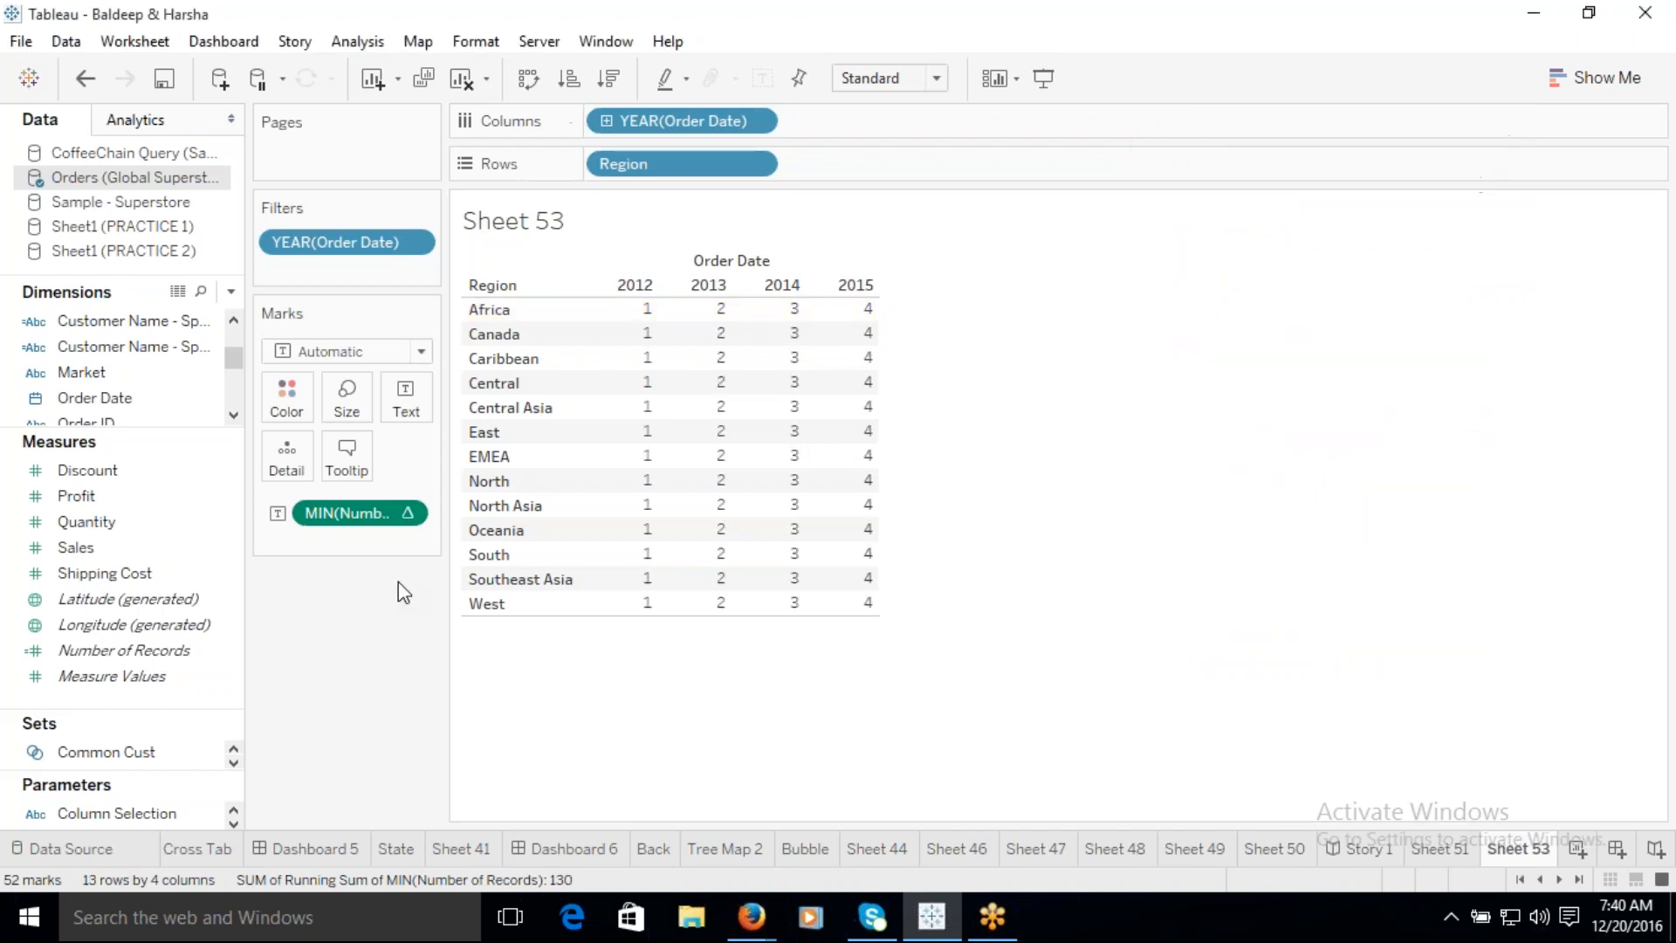
# Step: Compare the Compute Using options of the running total with those in its table calculation settings
pyautogui.click(403, 515)
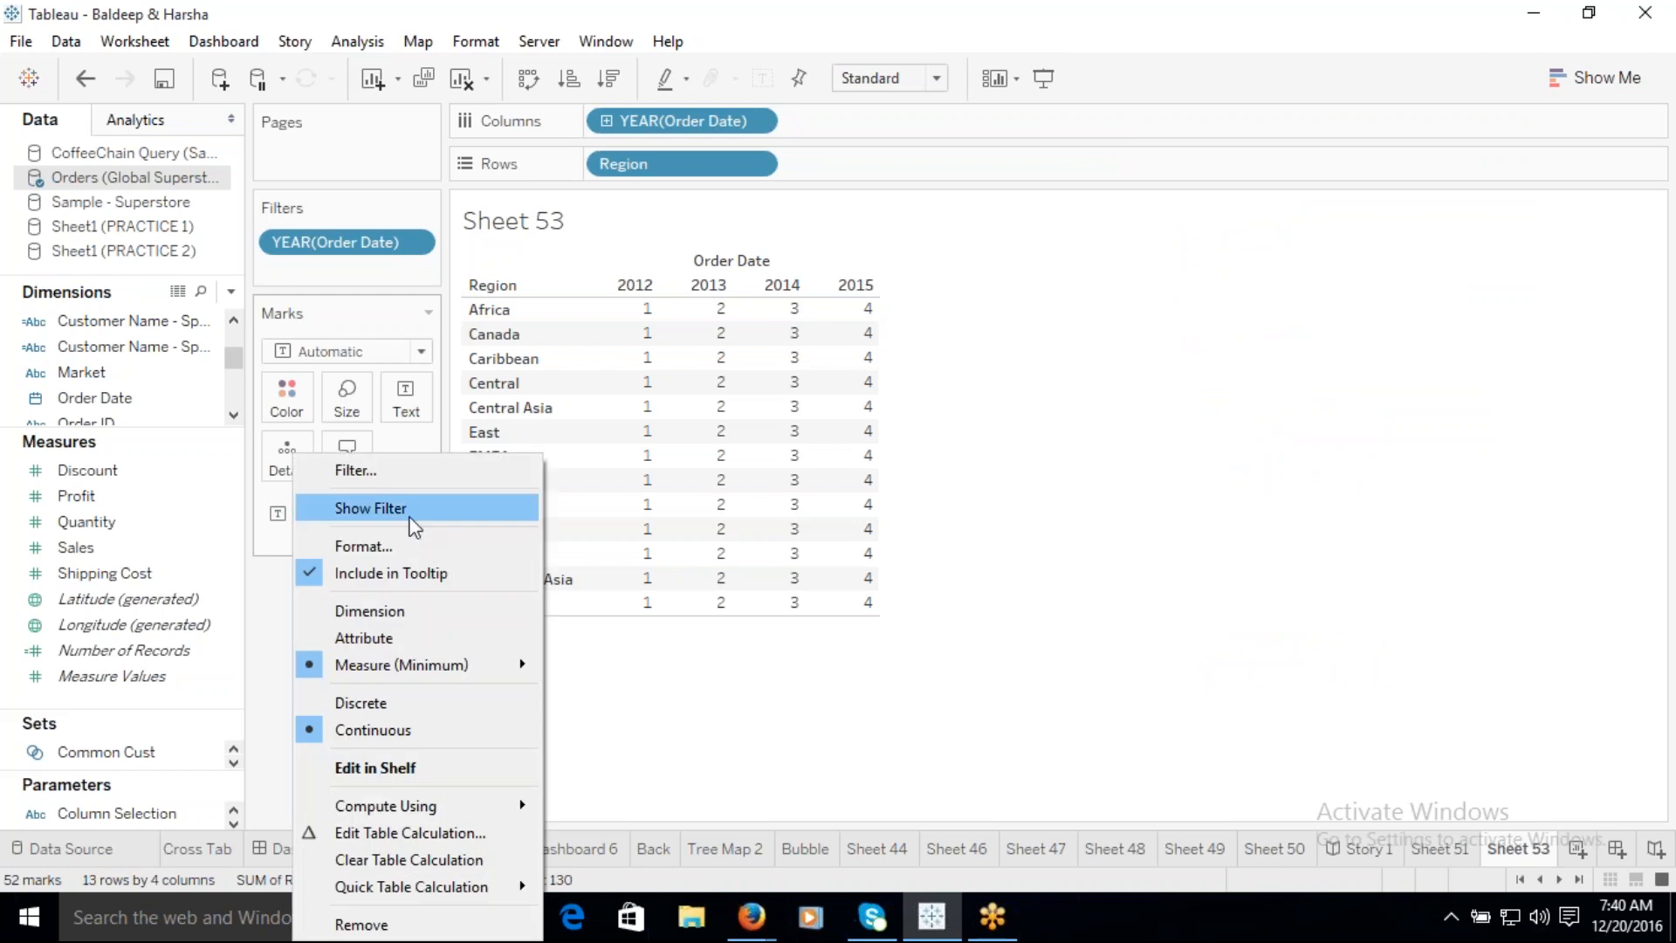
pyautogui.moveTo(420, 811)
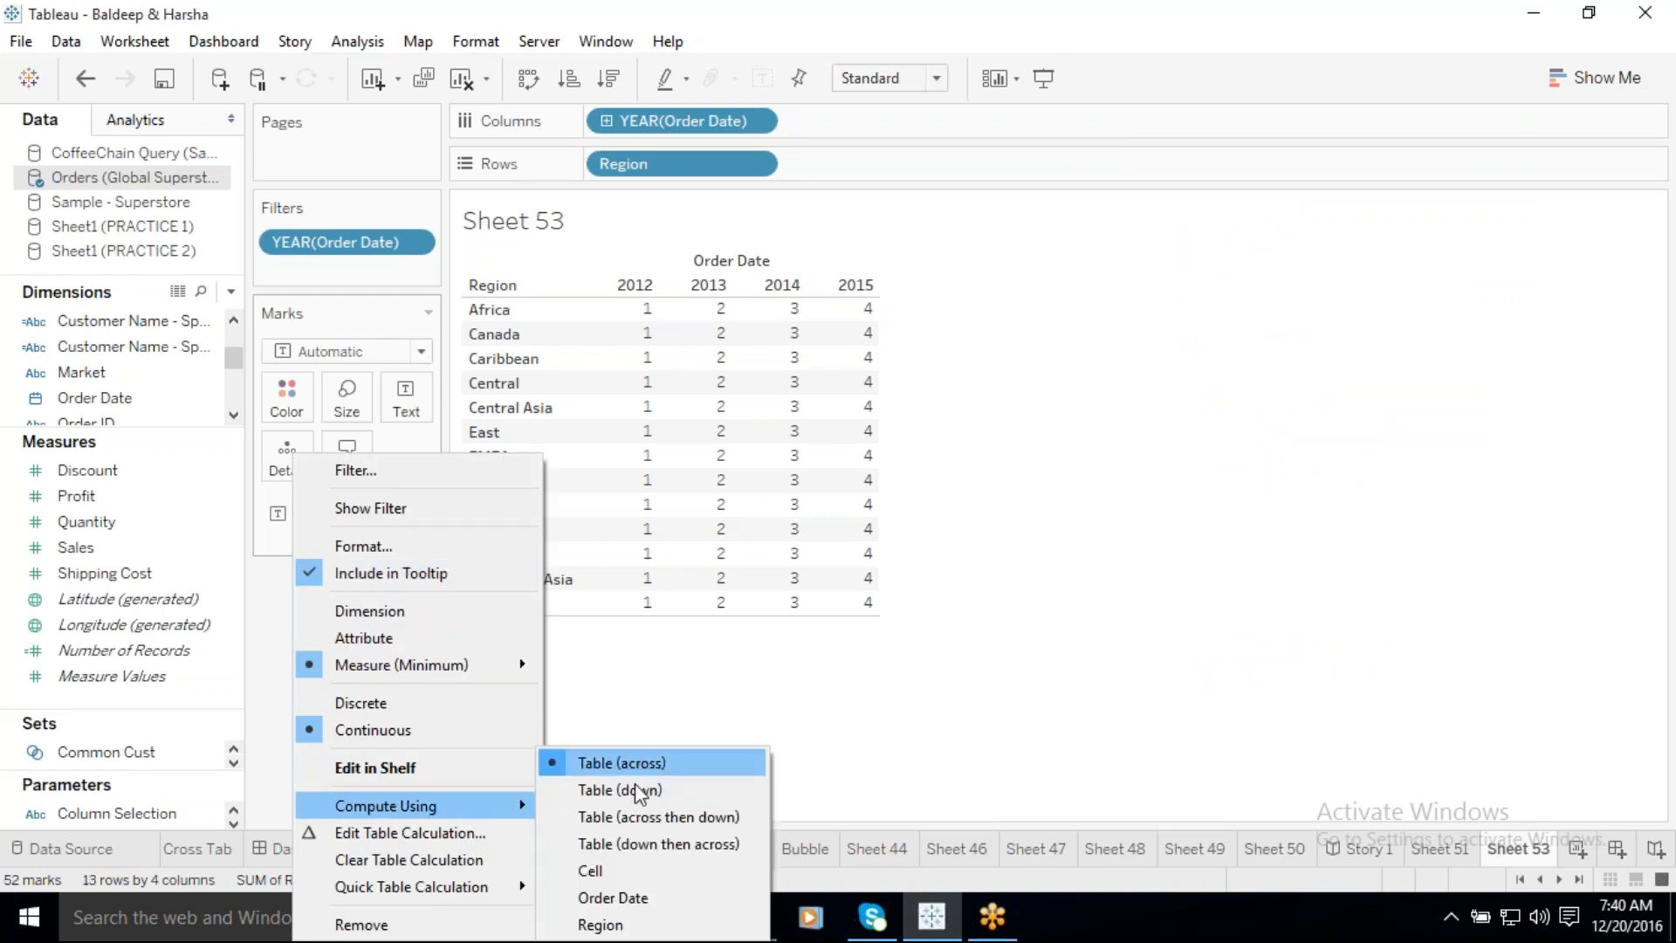
pyautogui.click(401, 832)
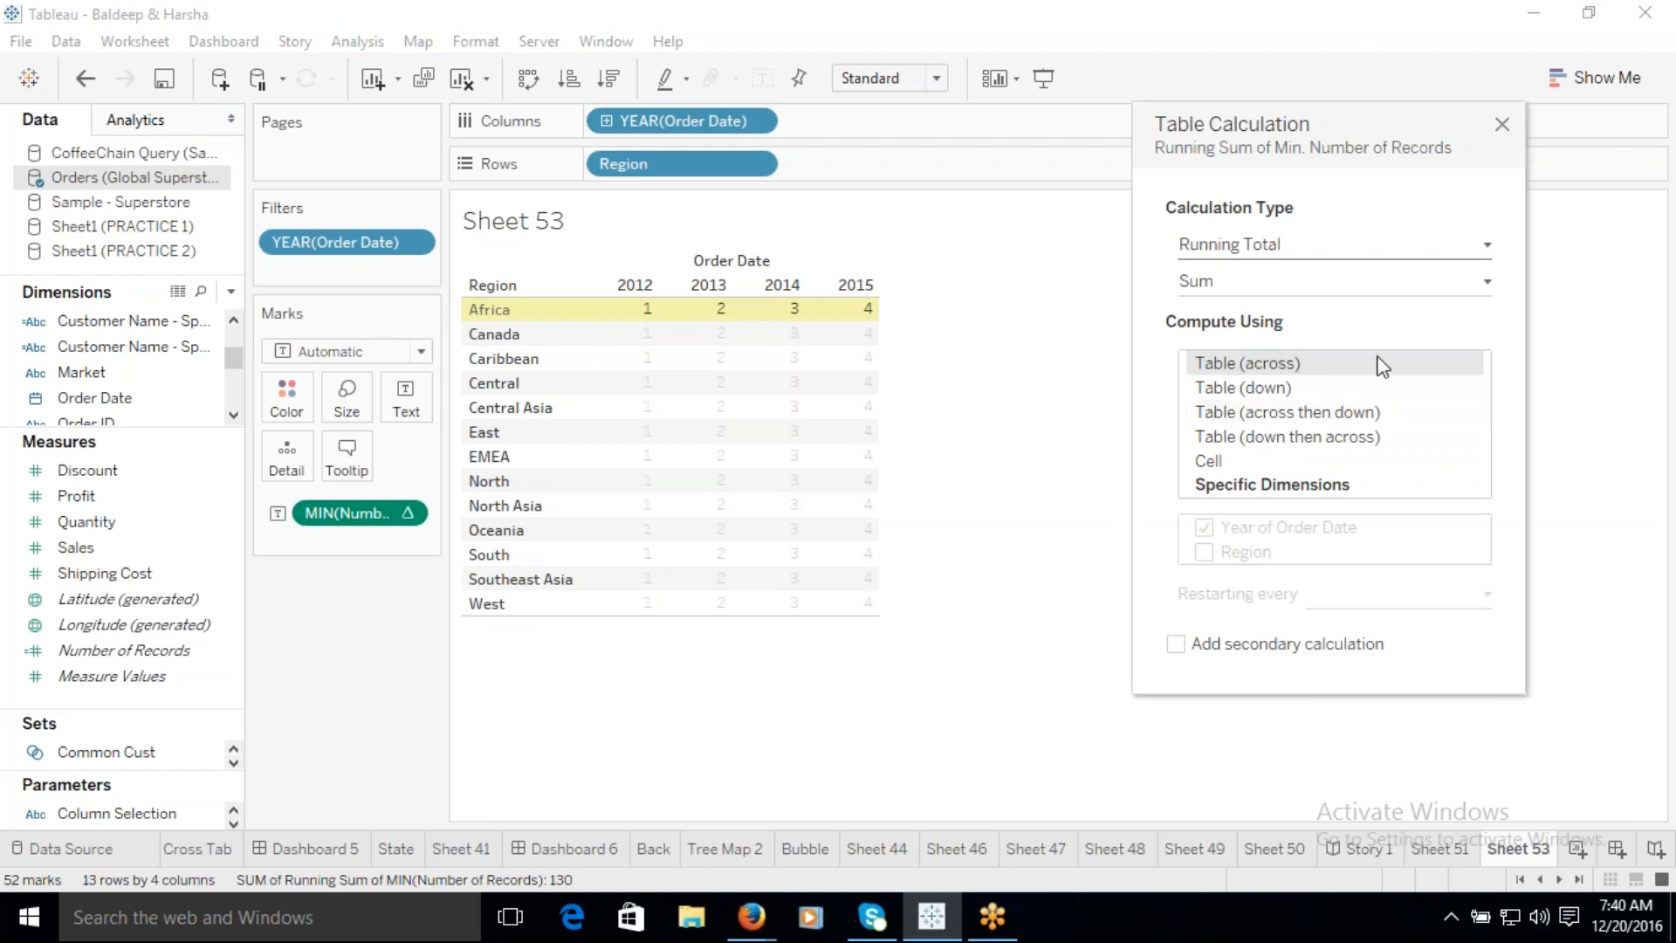
pyautogui.click(1502, 126)
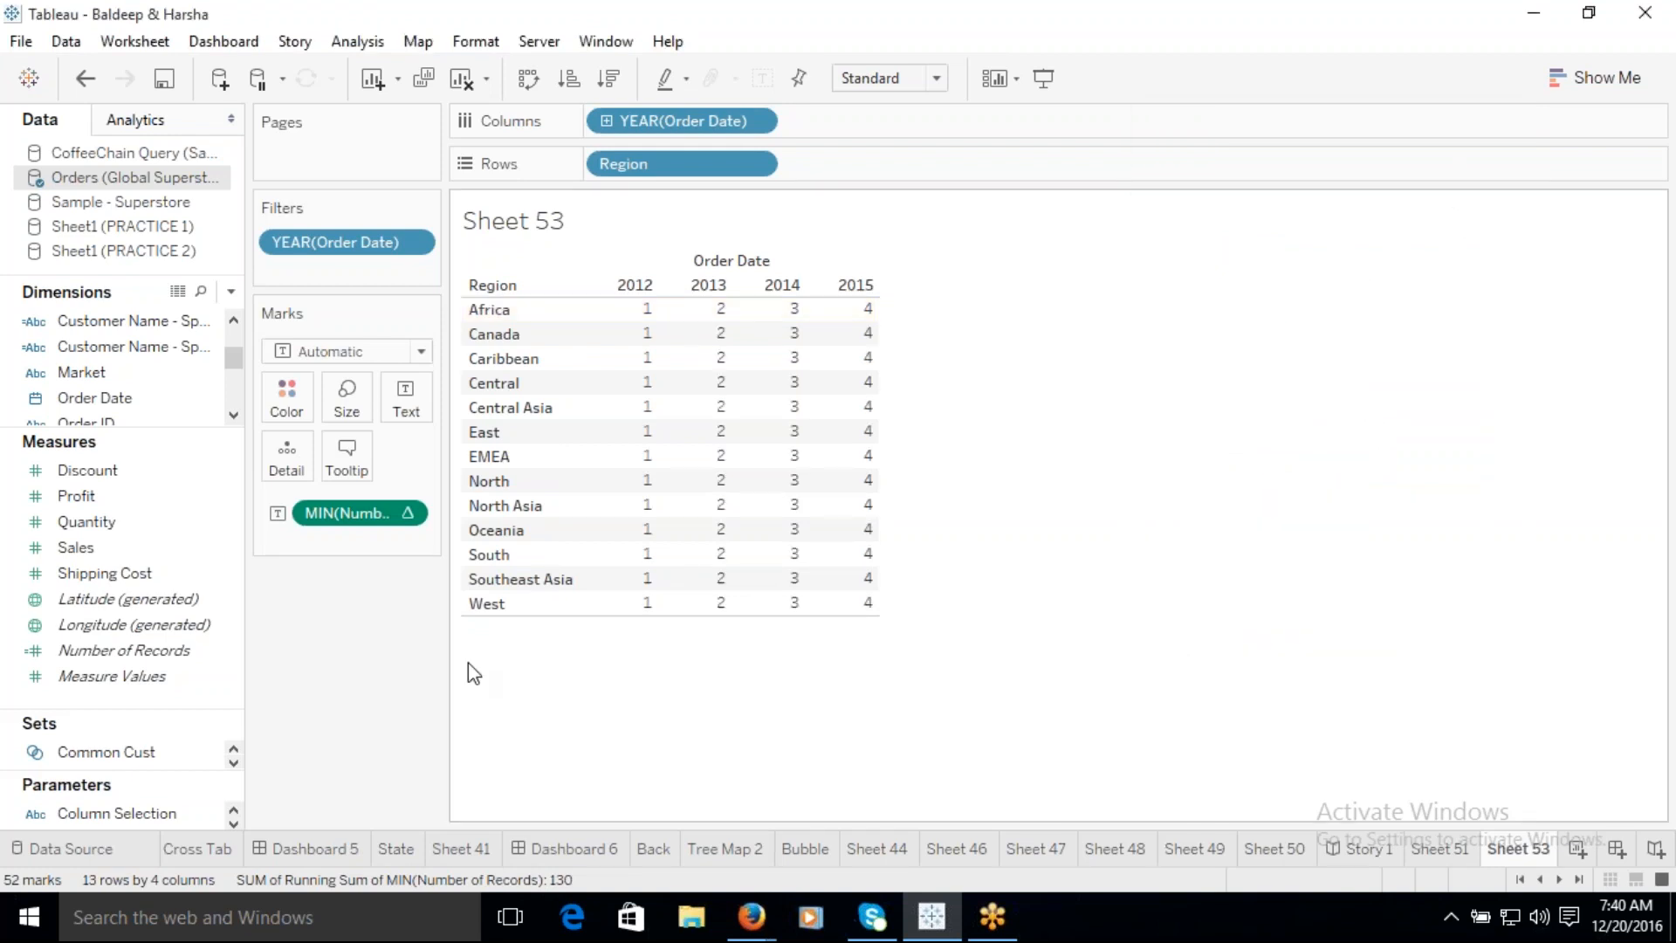
pyautogui.click(407, 514)
pyautogui.moveTo(365, 805)
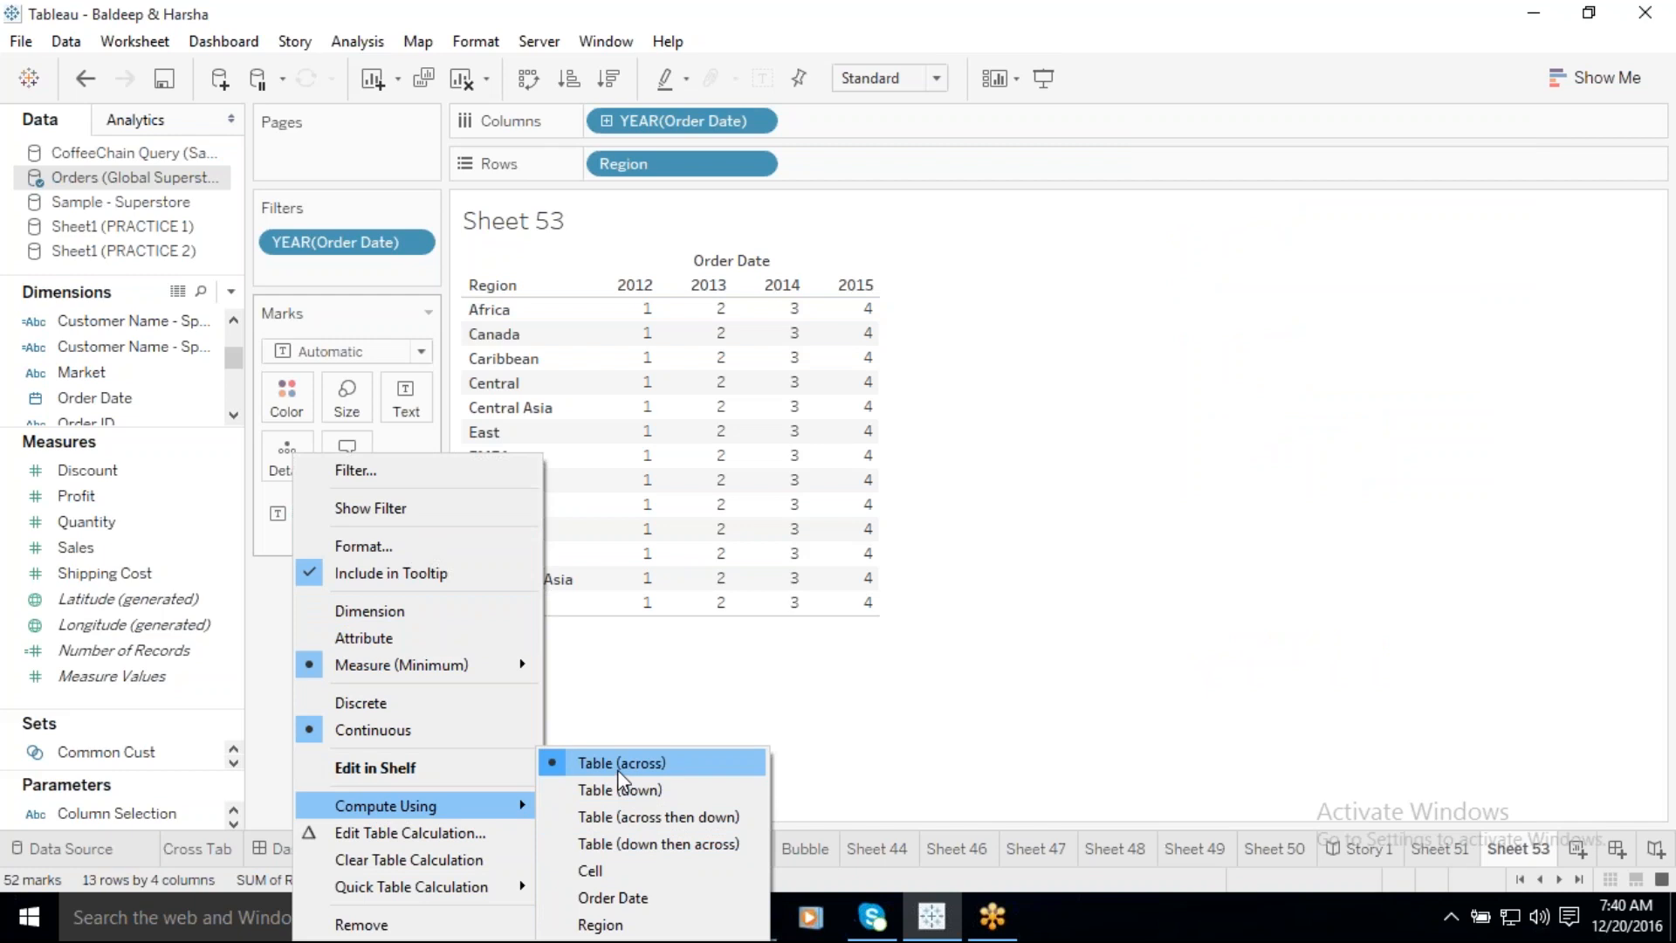
pyautogui.click(924, 673)
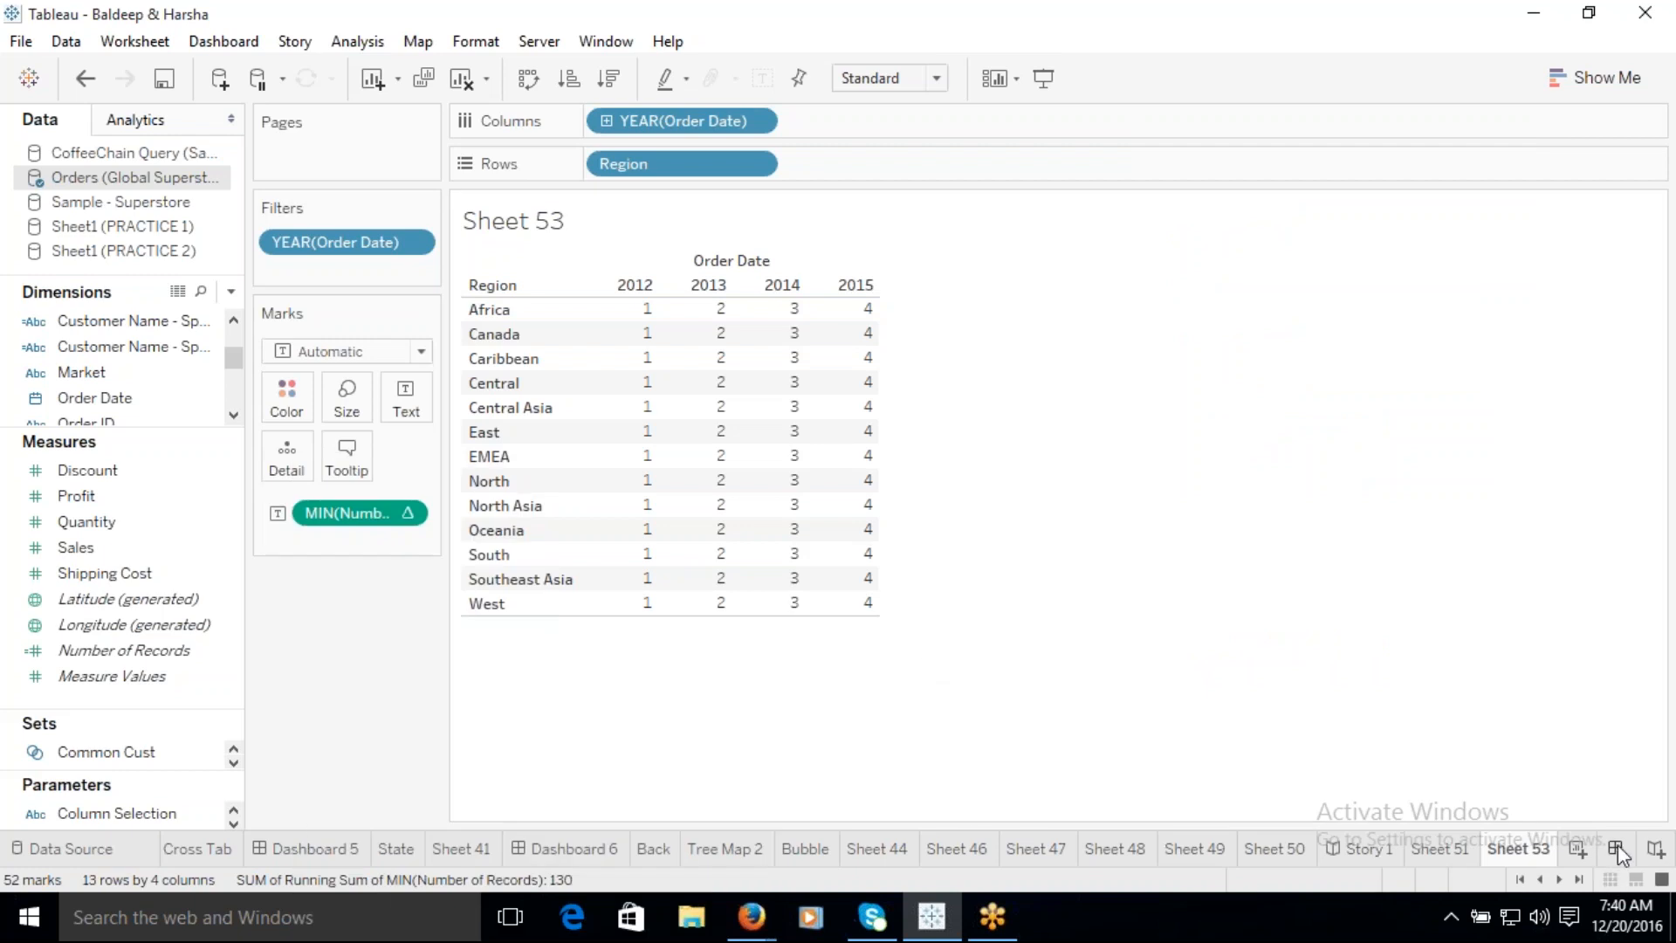
# Step: Create a new dashboard and place Sheet 51 side by side with Sheet 53, with Sheet 51 on the left
pyautogui.click(1616, 849)
pyautogui.scroll(-3, 234, 550)
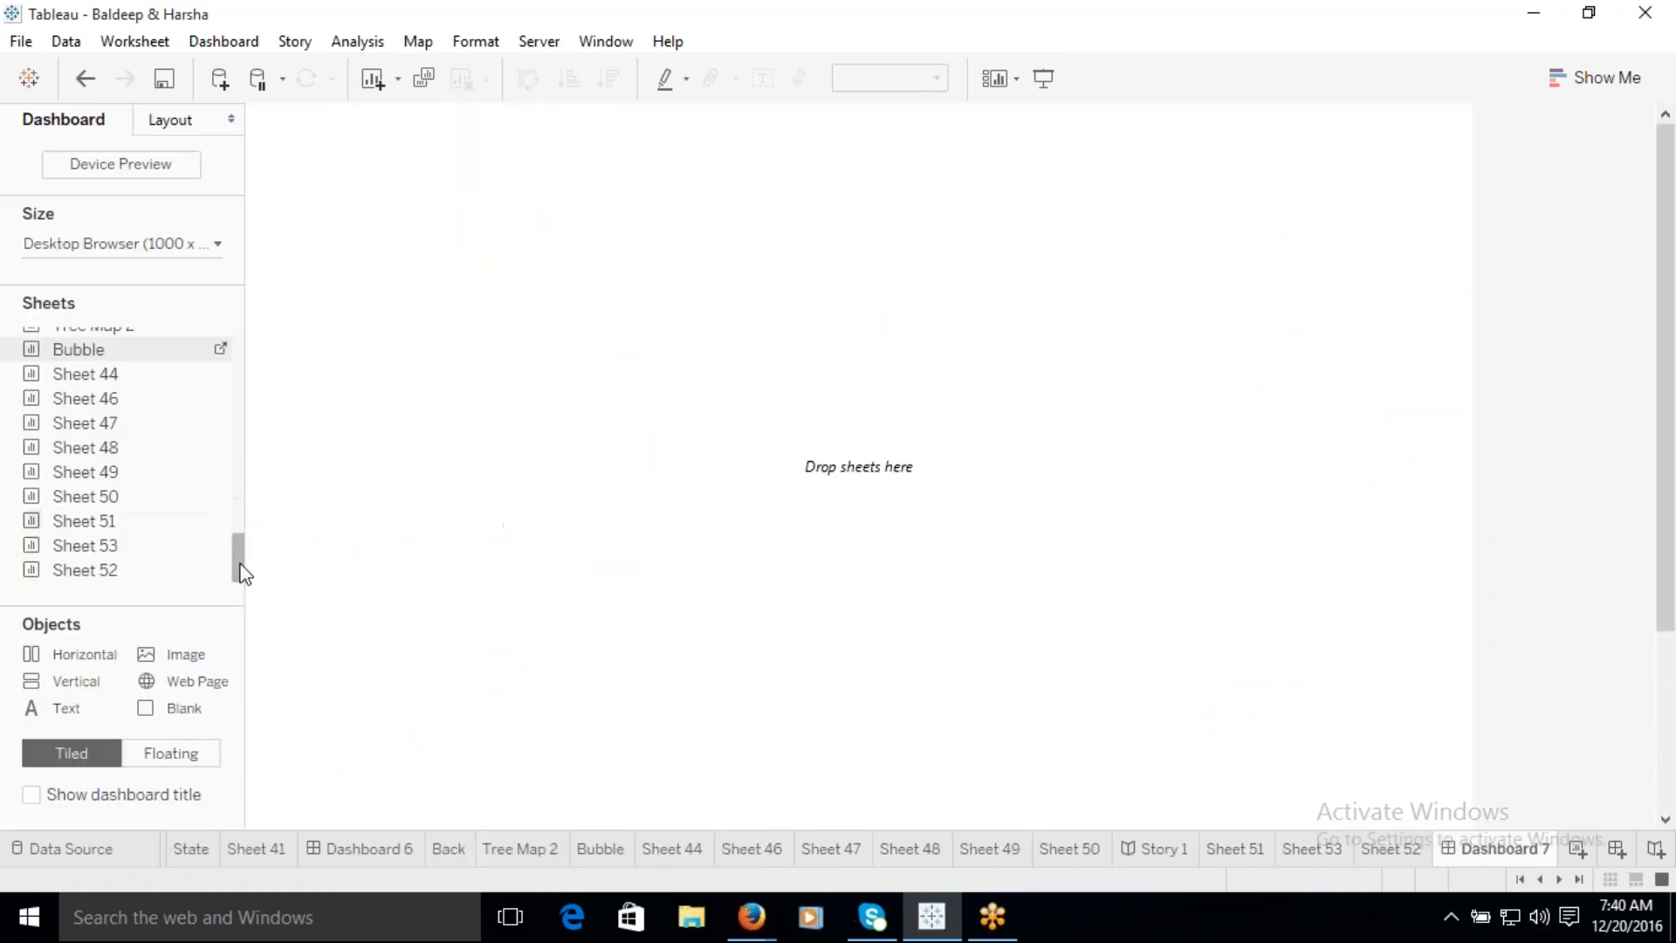
pyautogui.moveTo(127, 545); pyautogui.dragTo(486, 436)
pyautogui.moveTo(117, 519); pyautogui.dragTo(337, 395)
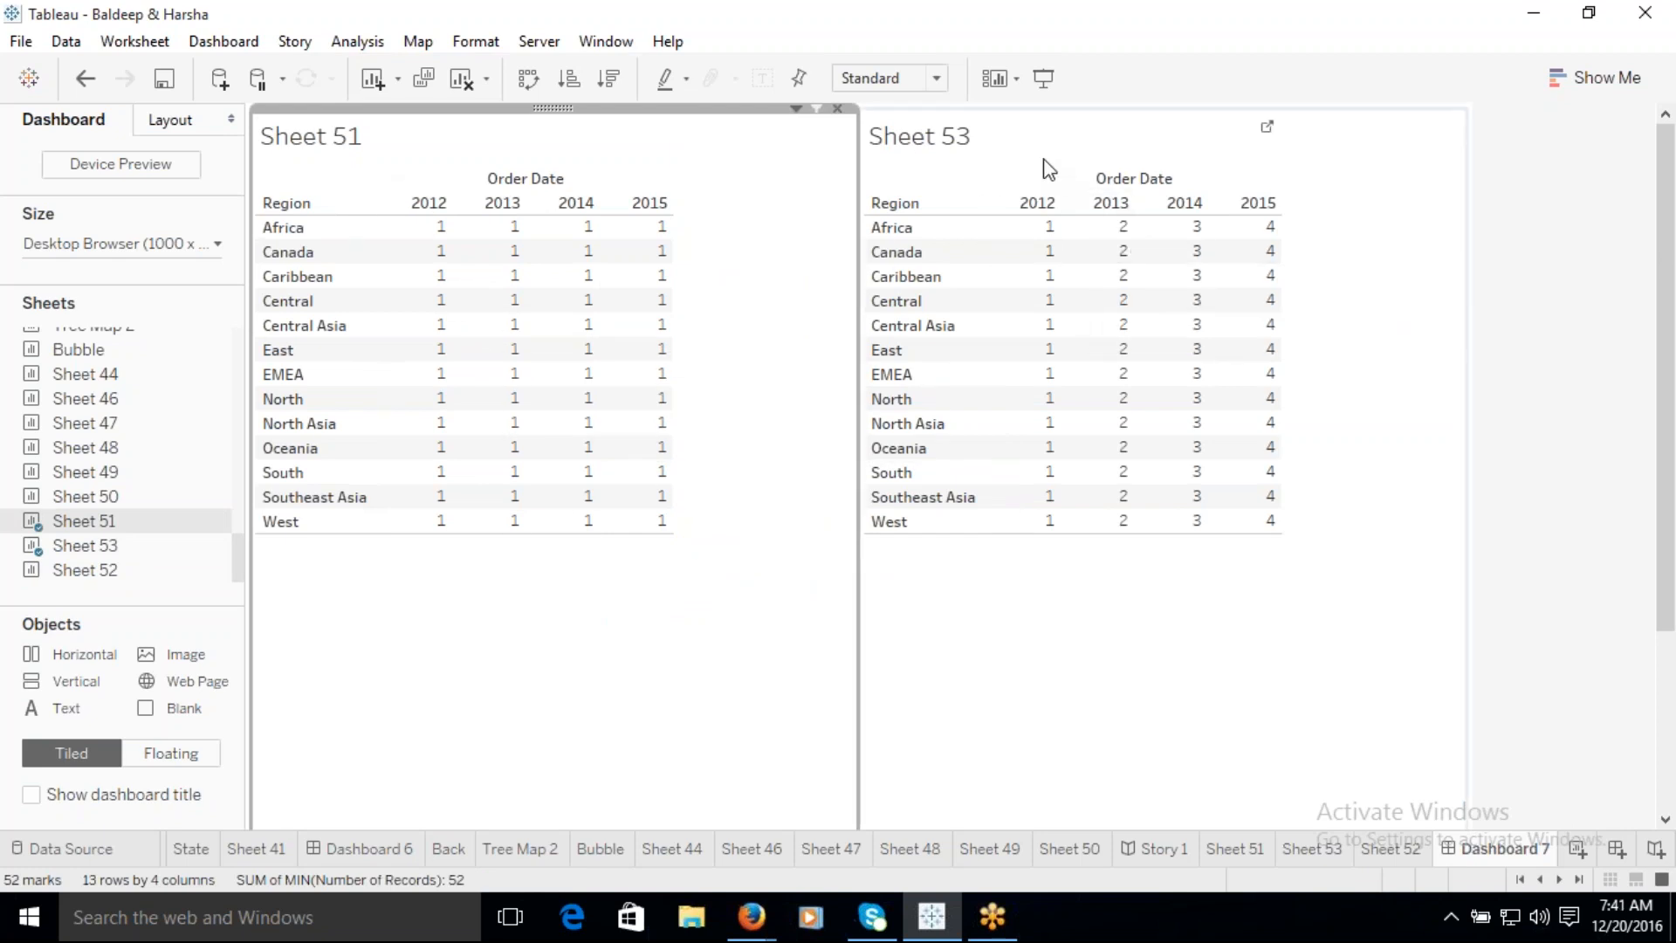
# Step: Compare the yearly values per region in Sheet 51 with the running totals in Sheet 53 on the dashboard
pyautogui.moveTo(1070, 277)
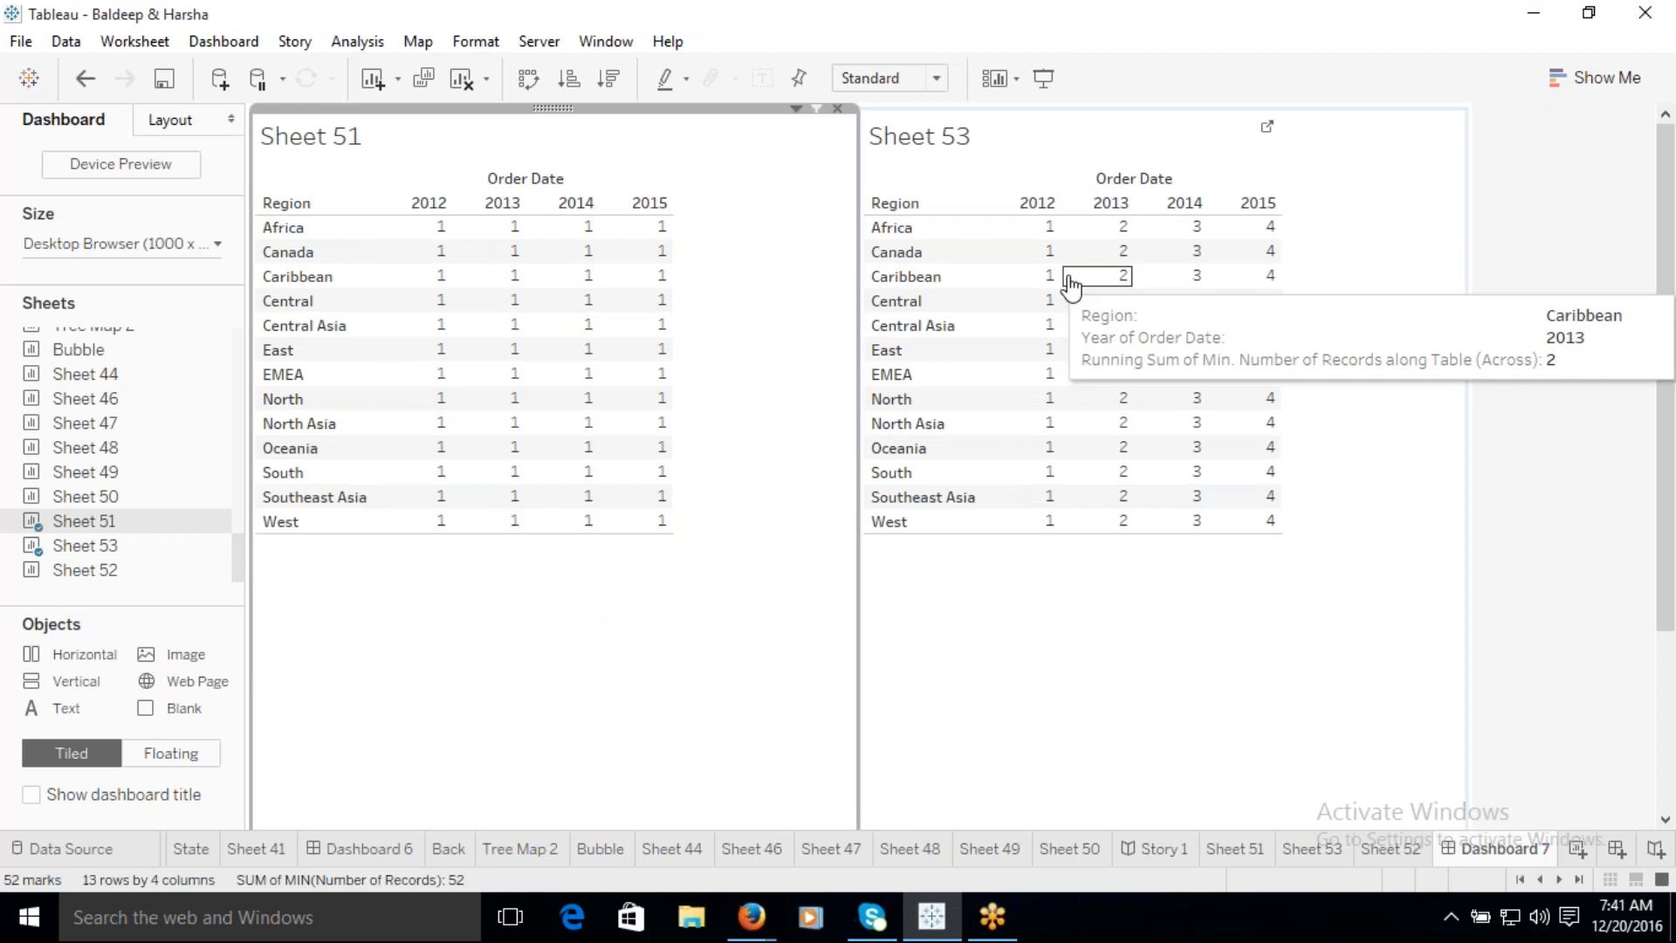
pyautogui.moveTo(1085, 345)
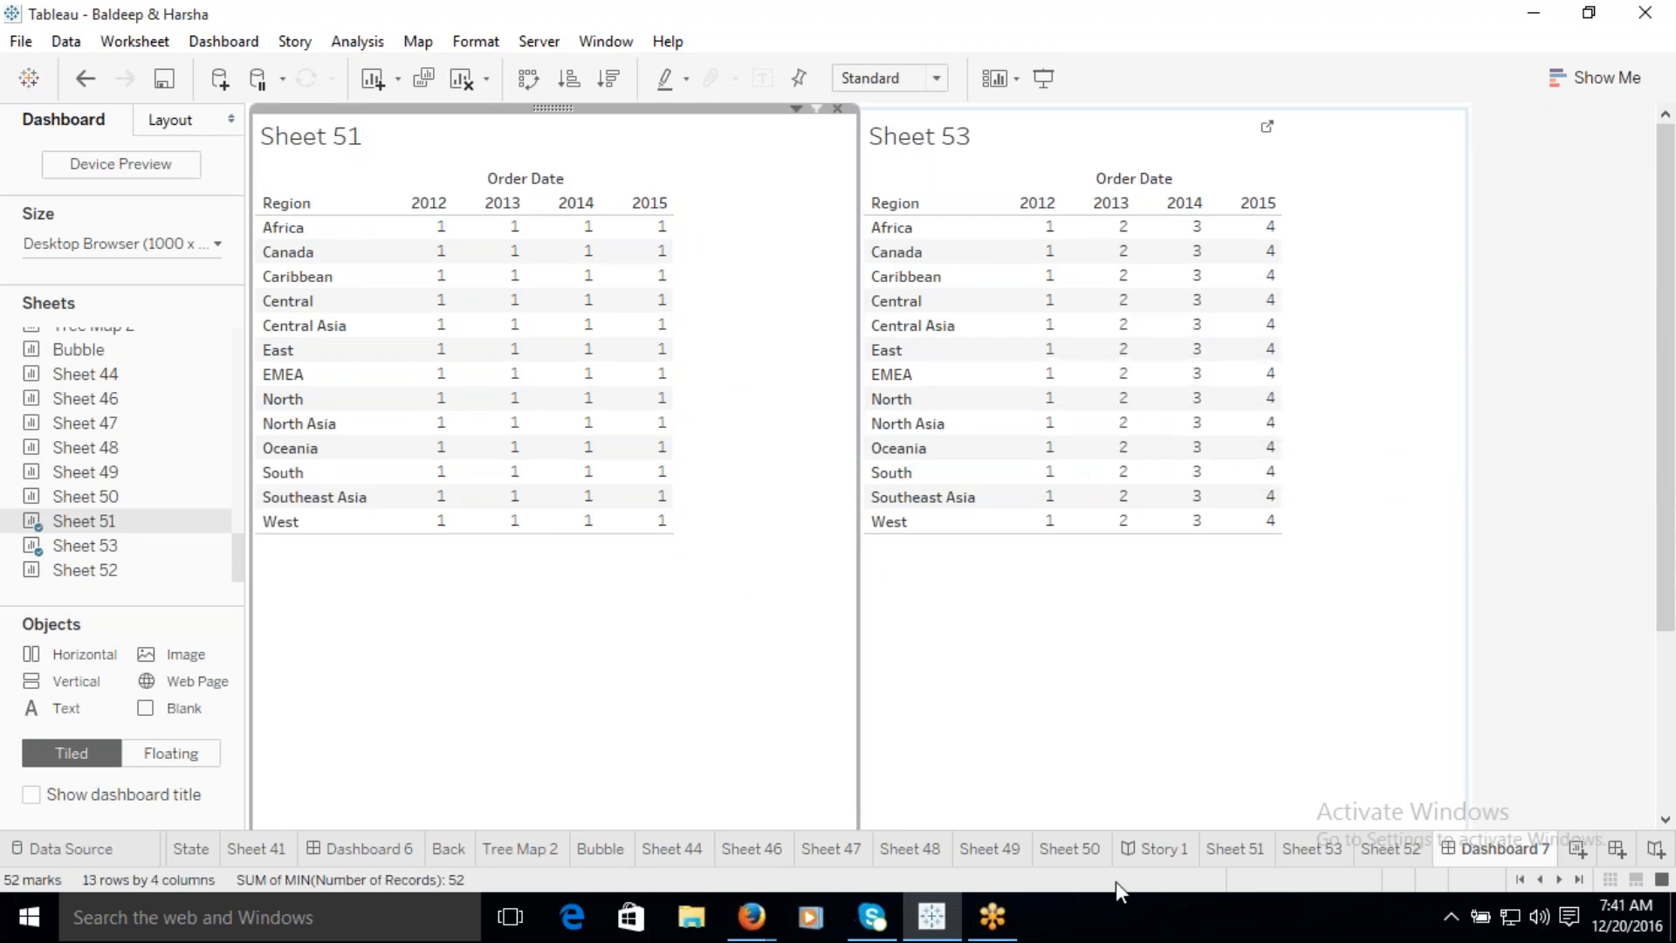
pyautogui.moveTo(1053, 233)
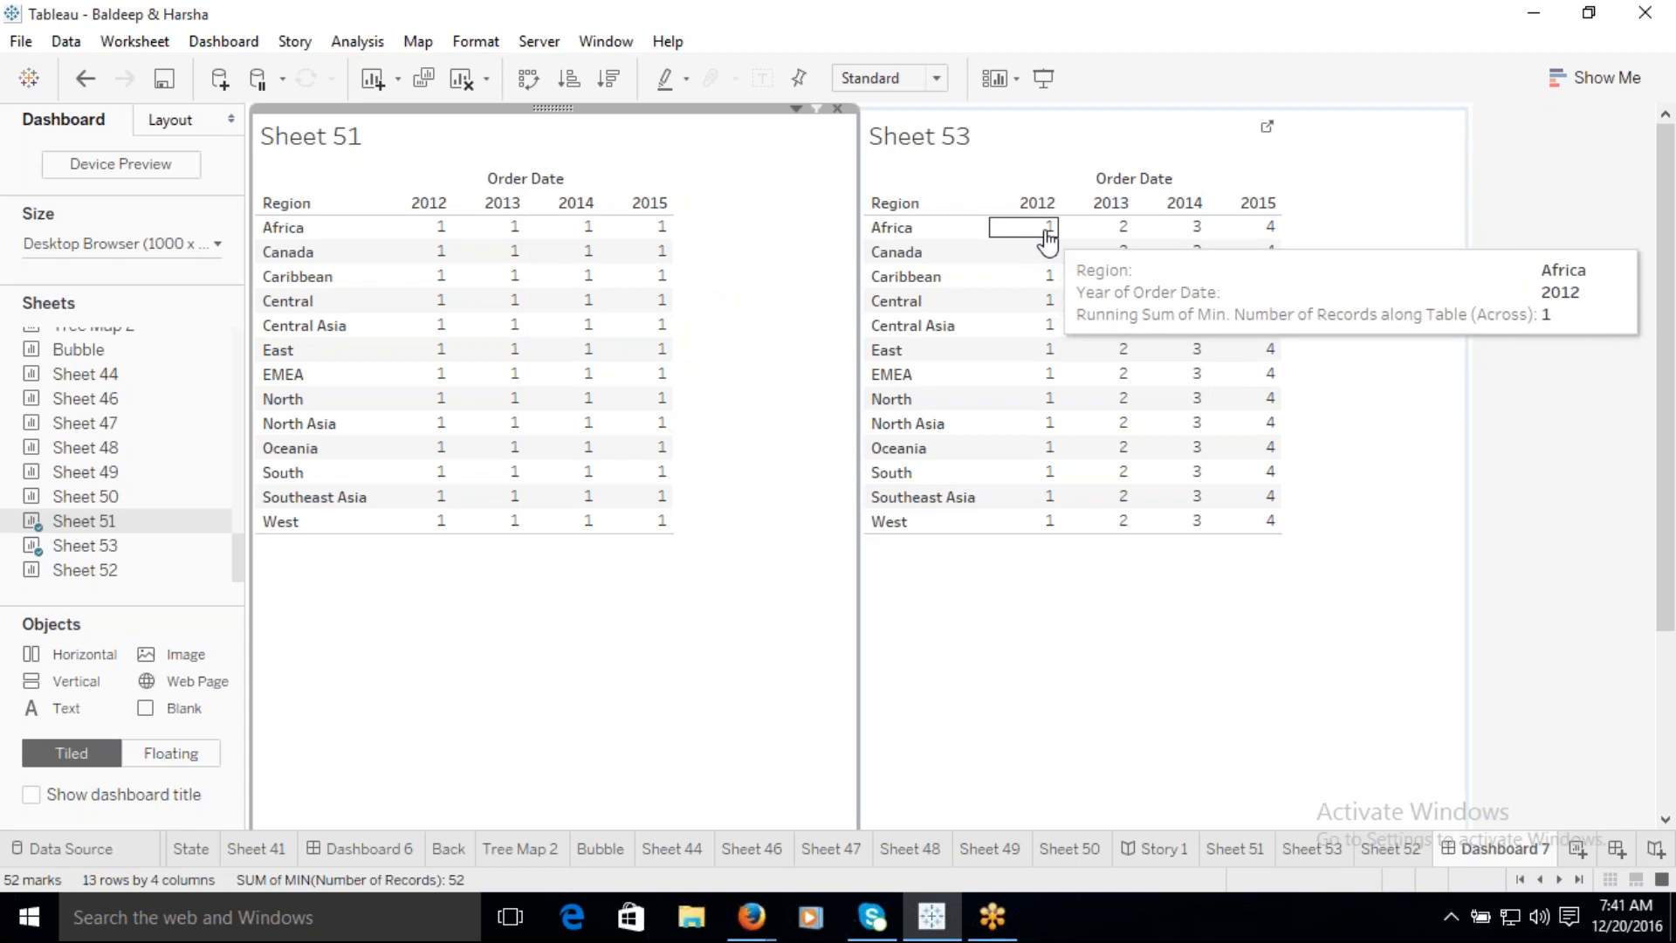
pyautogui.moveTo(1133, 242)
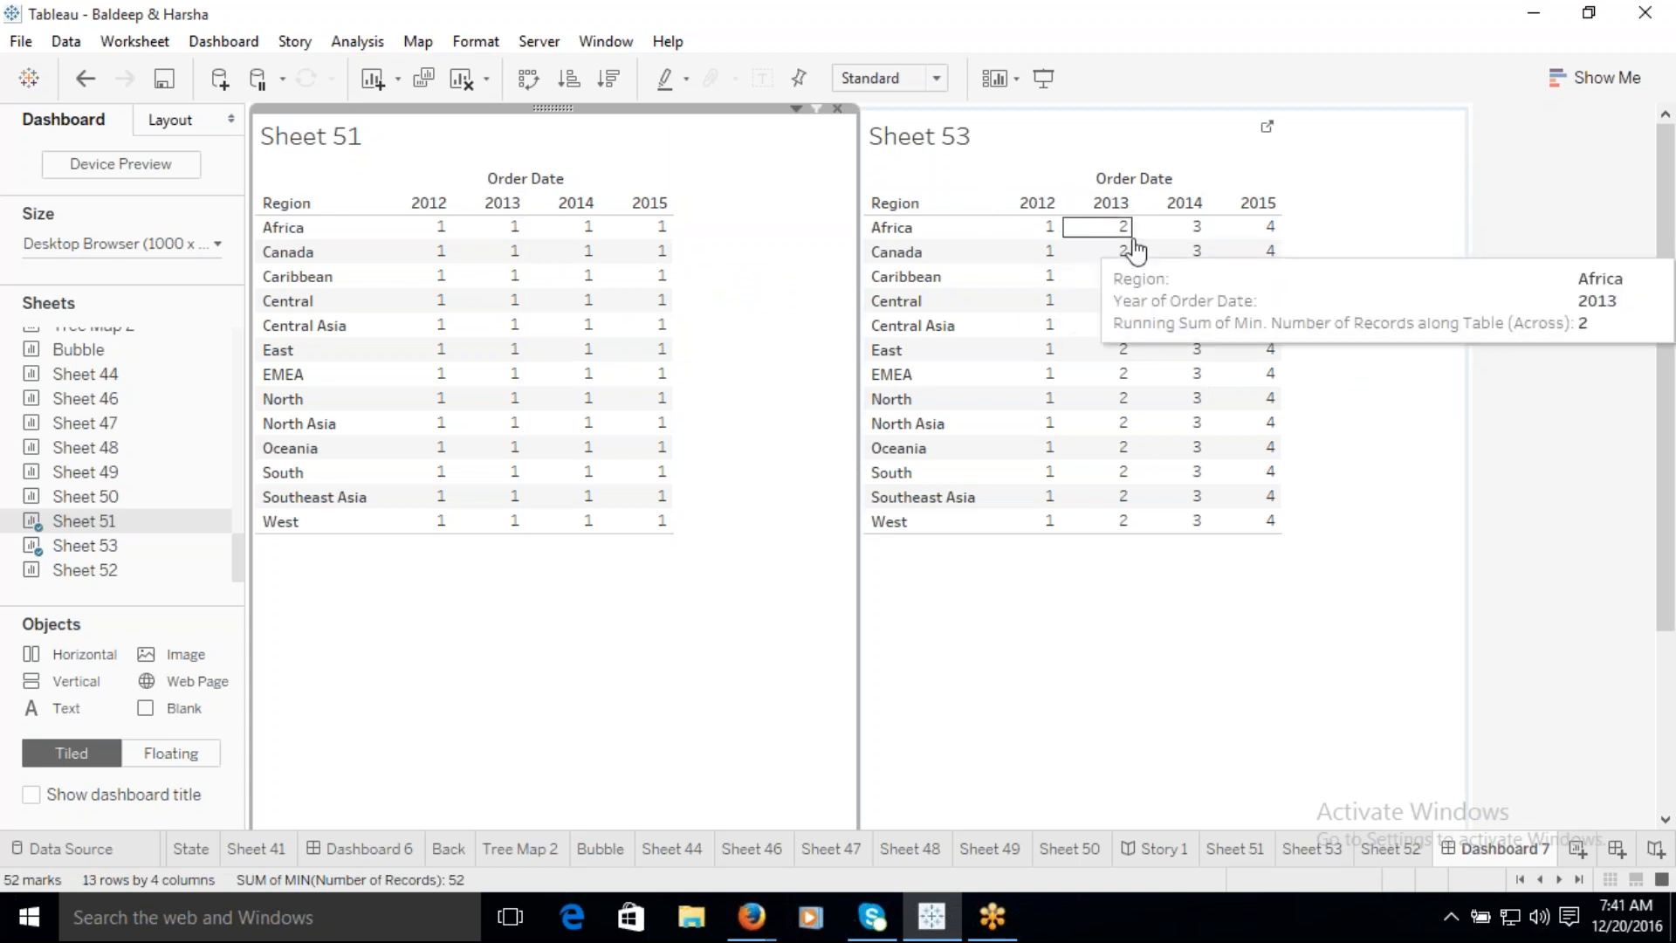
pyautogui.moveTo(517, 243)
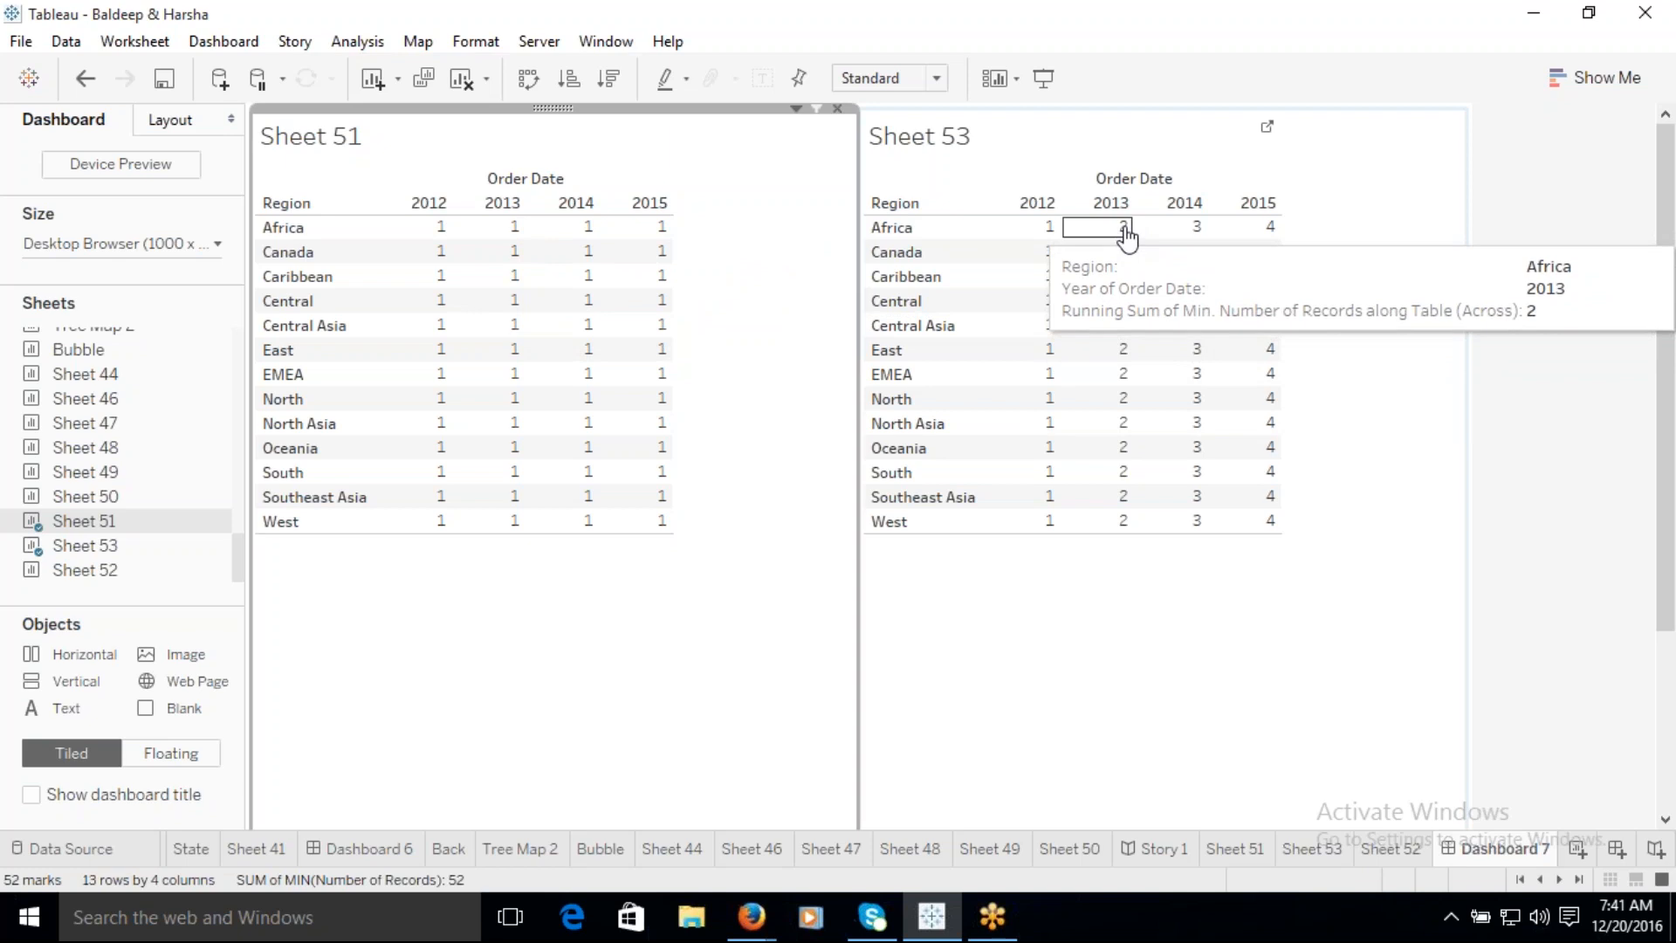
pyautogui.moveTo(1189, 239)
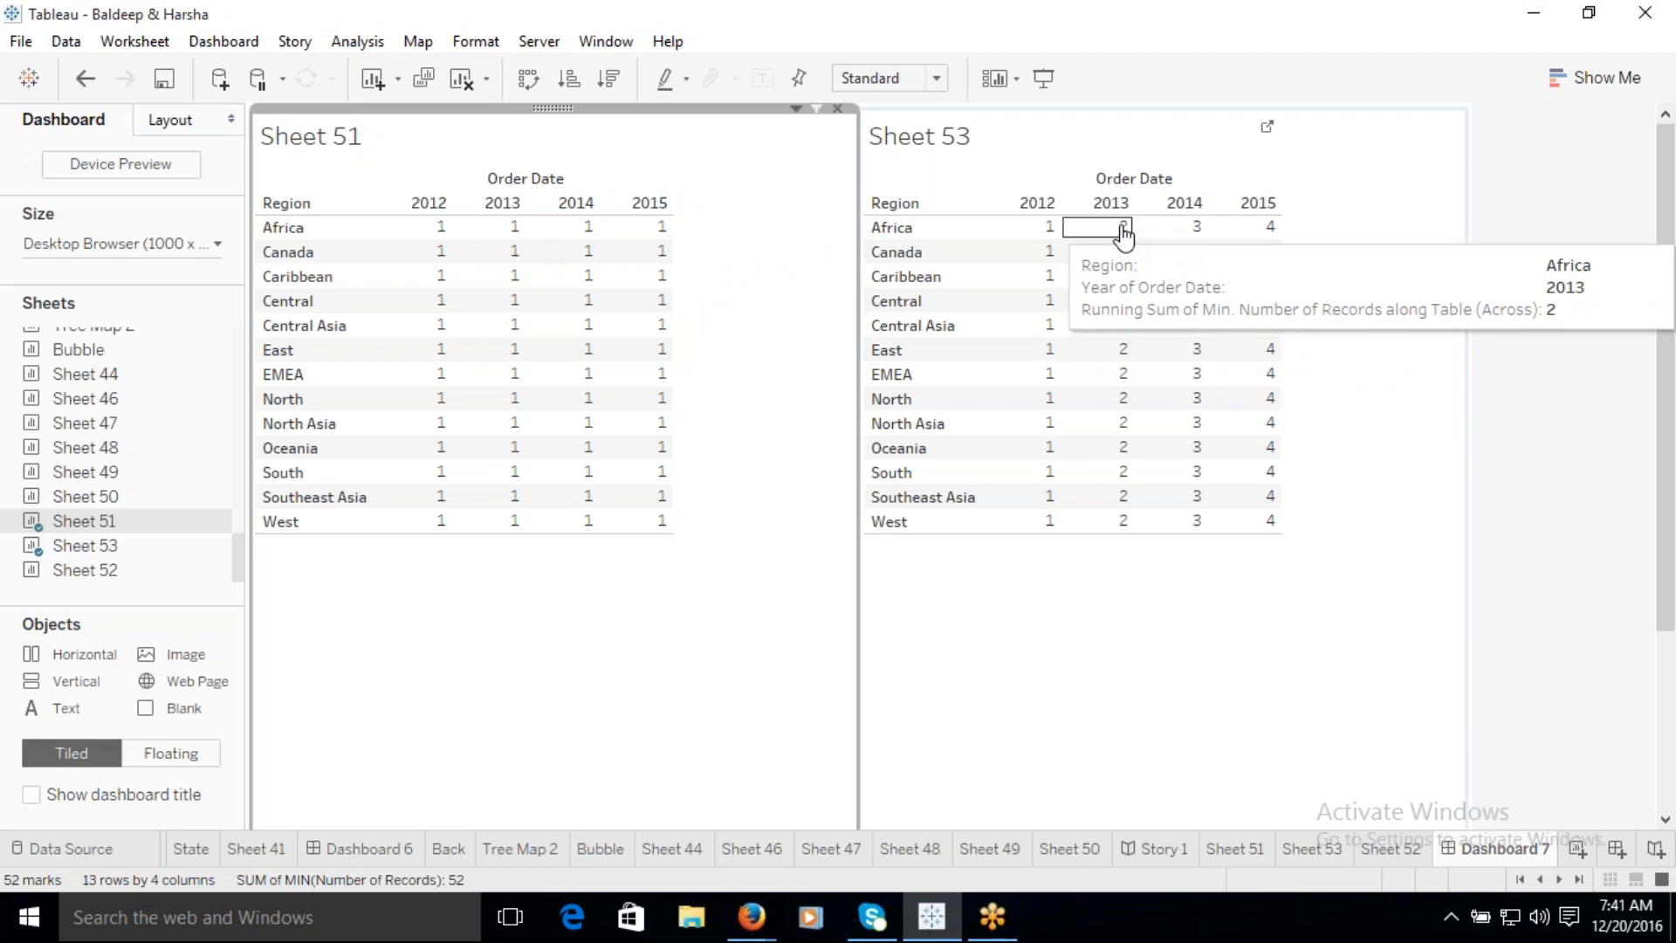
pyautogui.moveTo(598, 237)
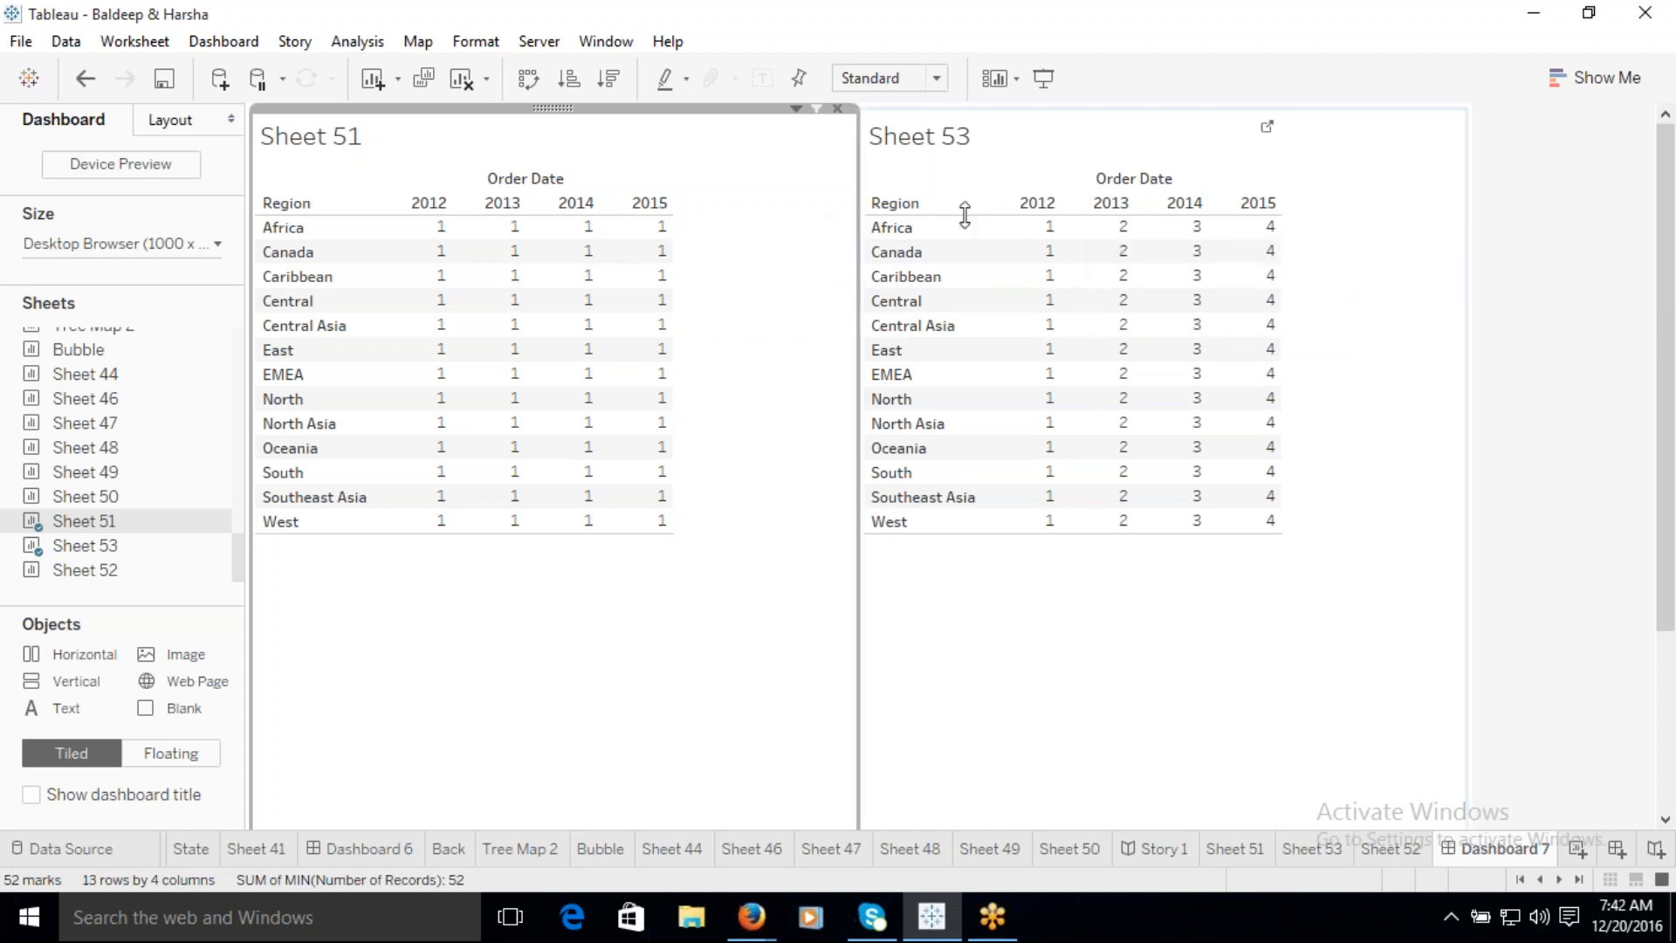
pyautogui.moveTo(659, 234)
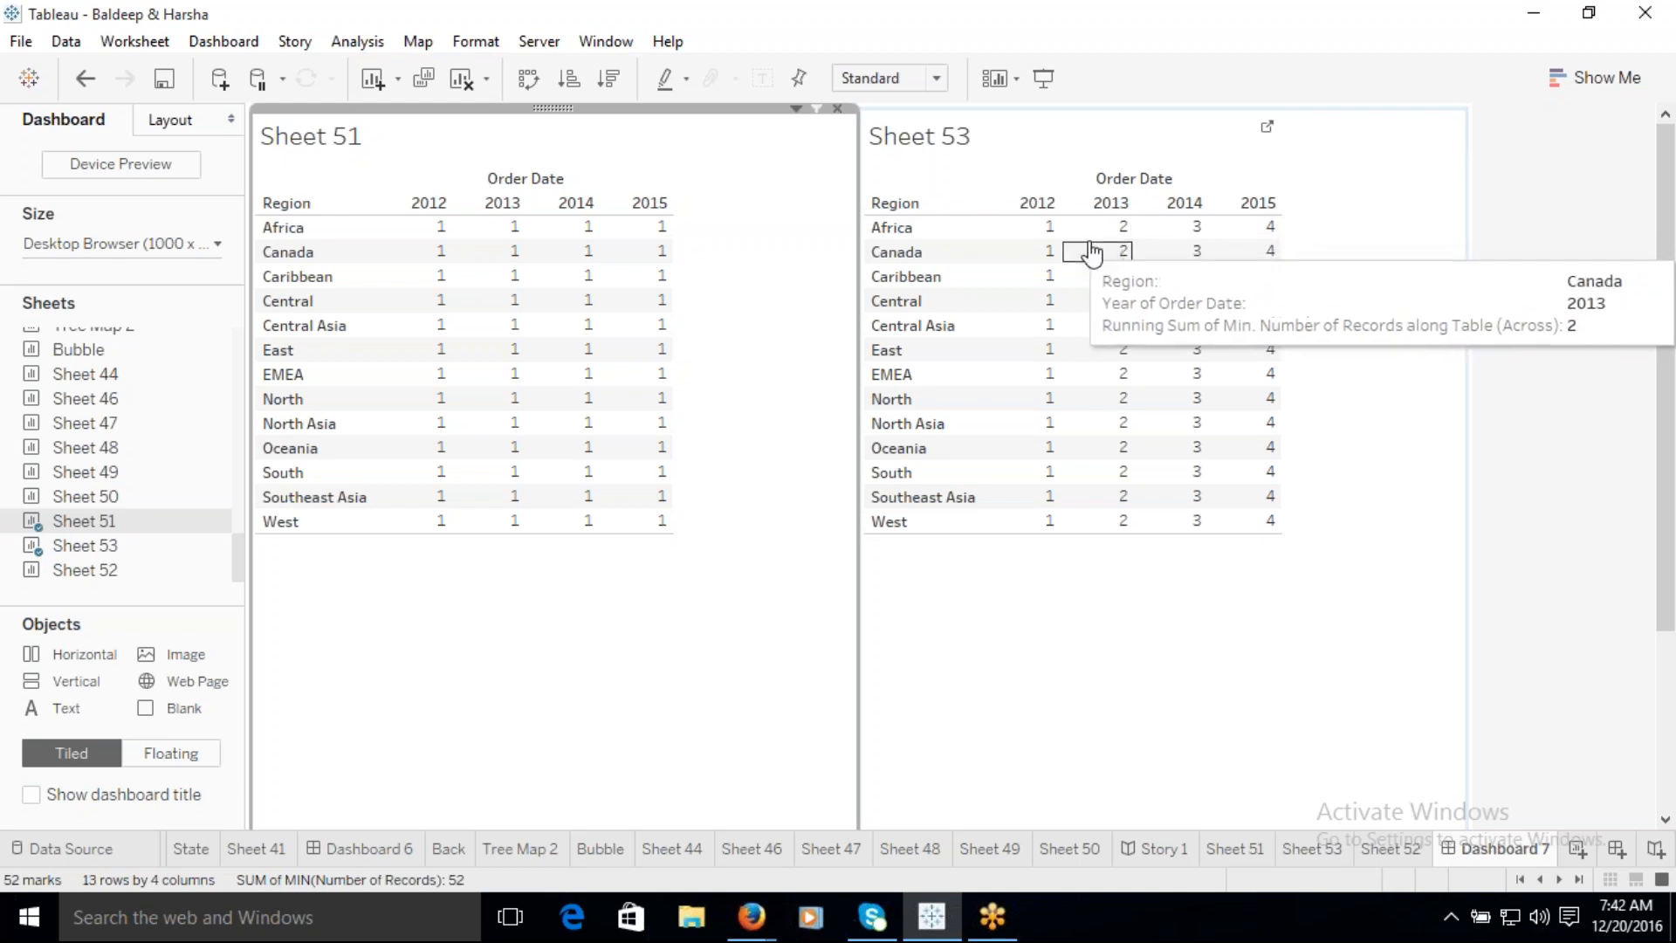
pyautogui.moveTo(1284, 242)
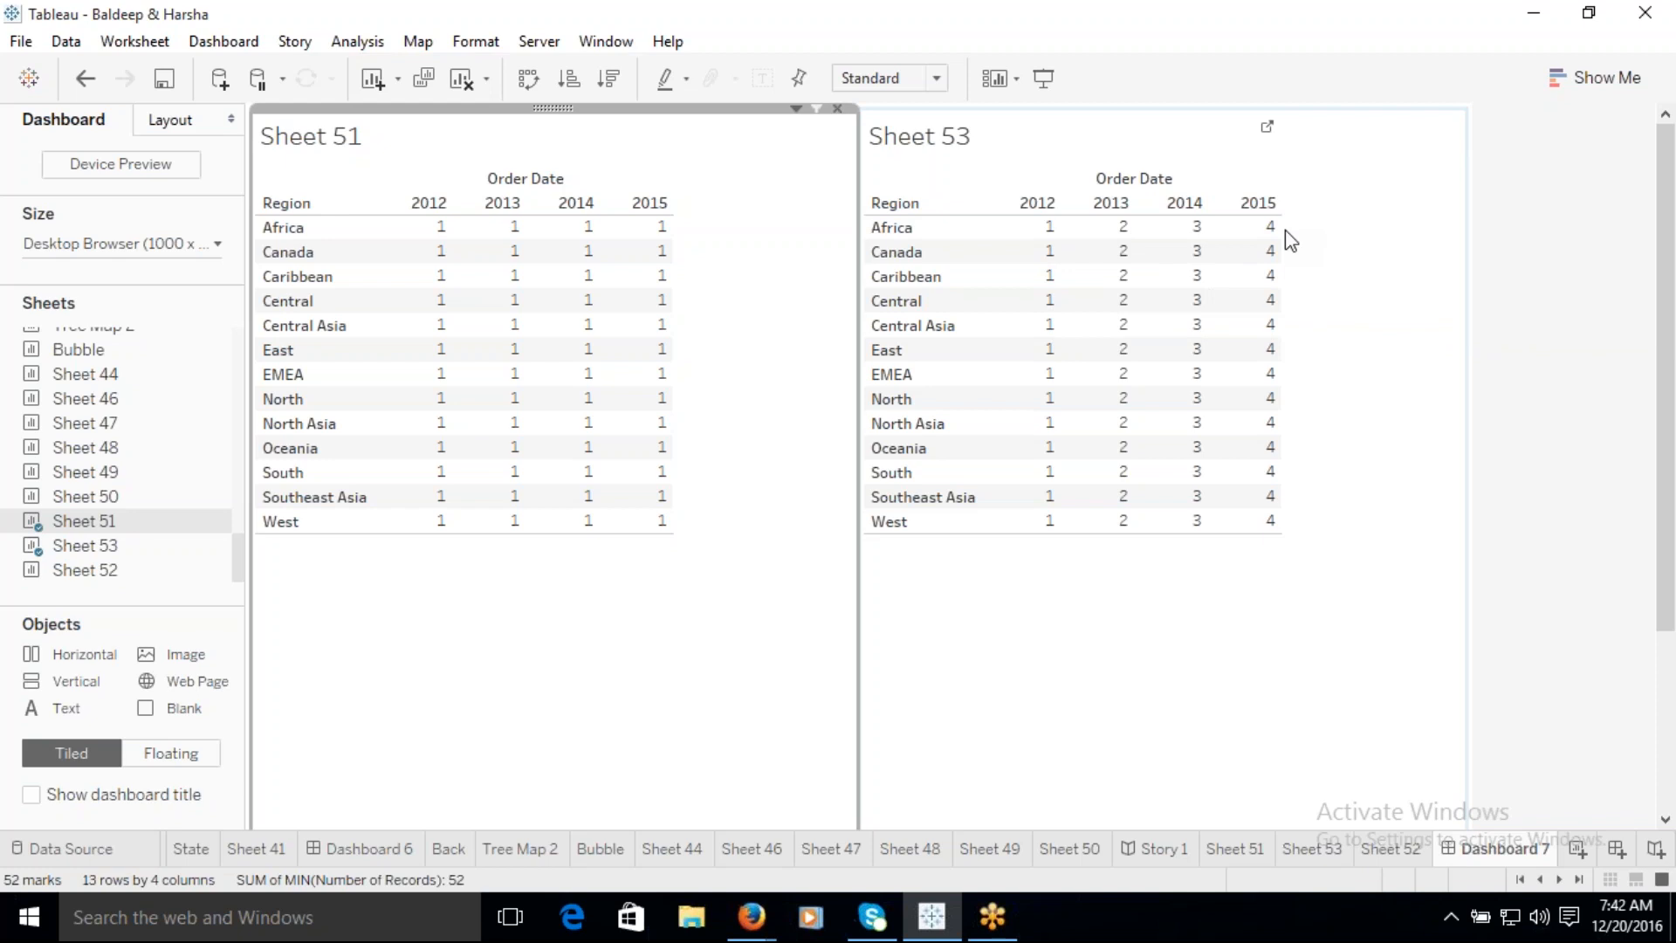
# Step: Delete the empty Sheet 52 worksheet from the workbook
pyautogui.click(1405, 849)
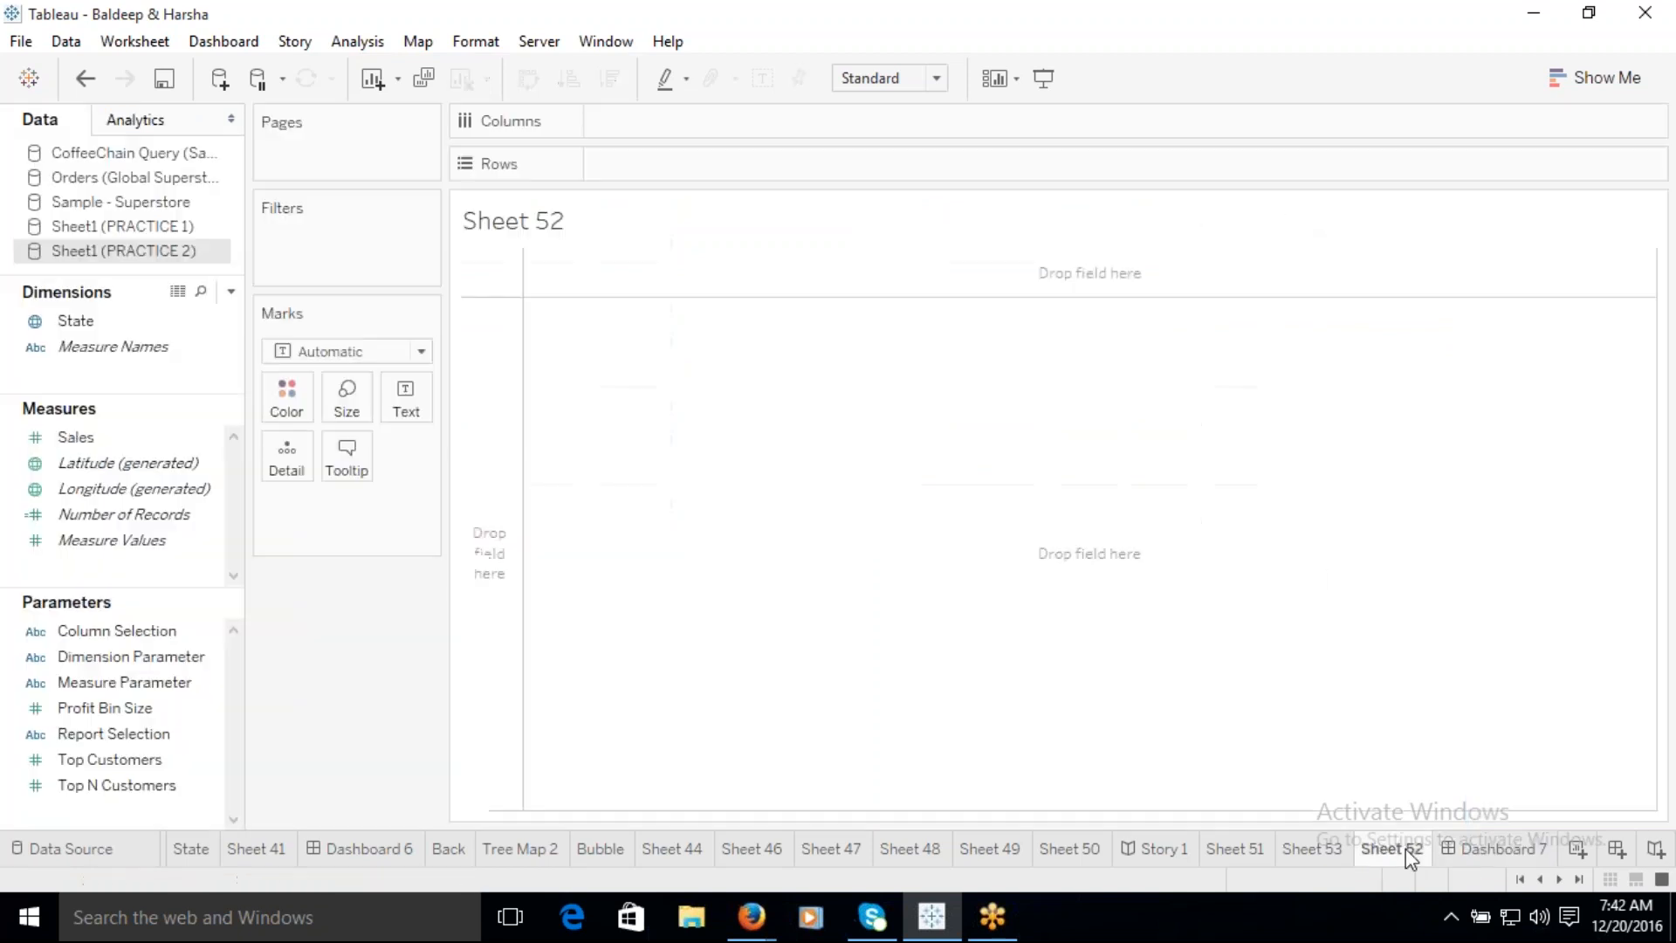
pyautogui.rightClick(1396, 847)
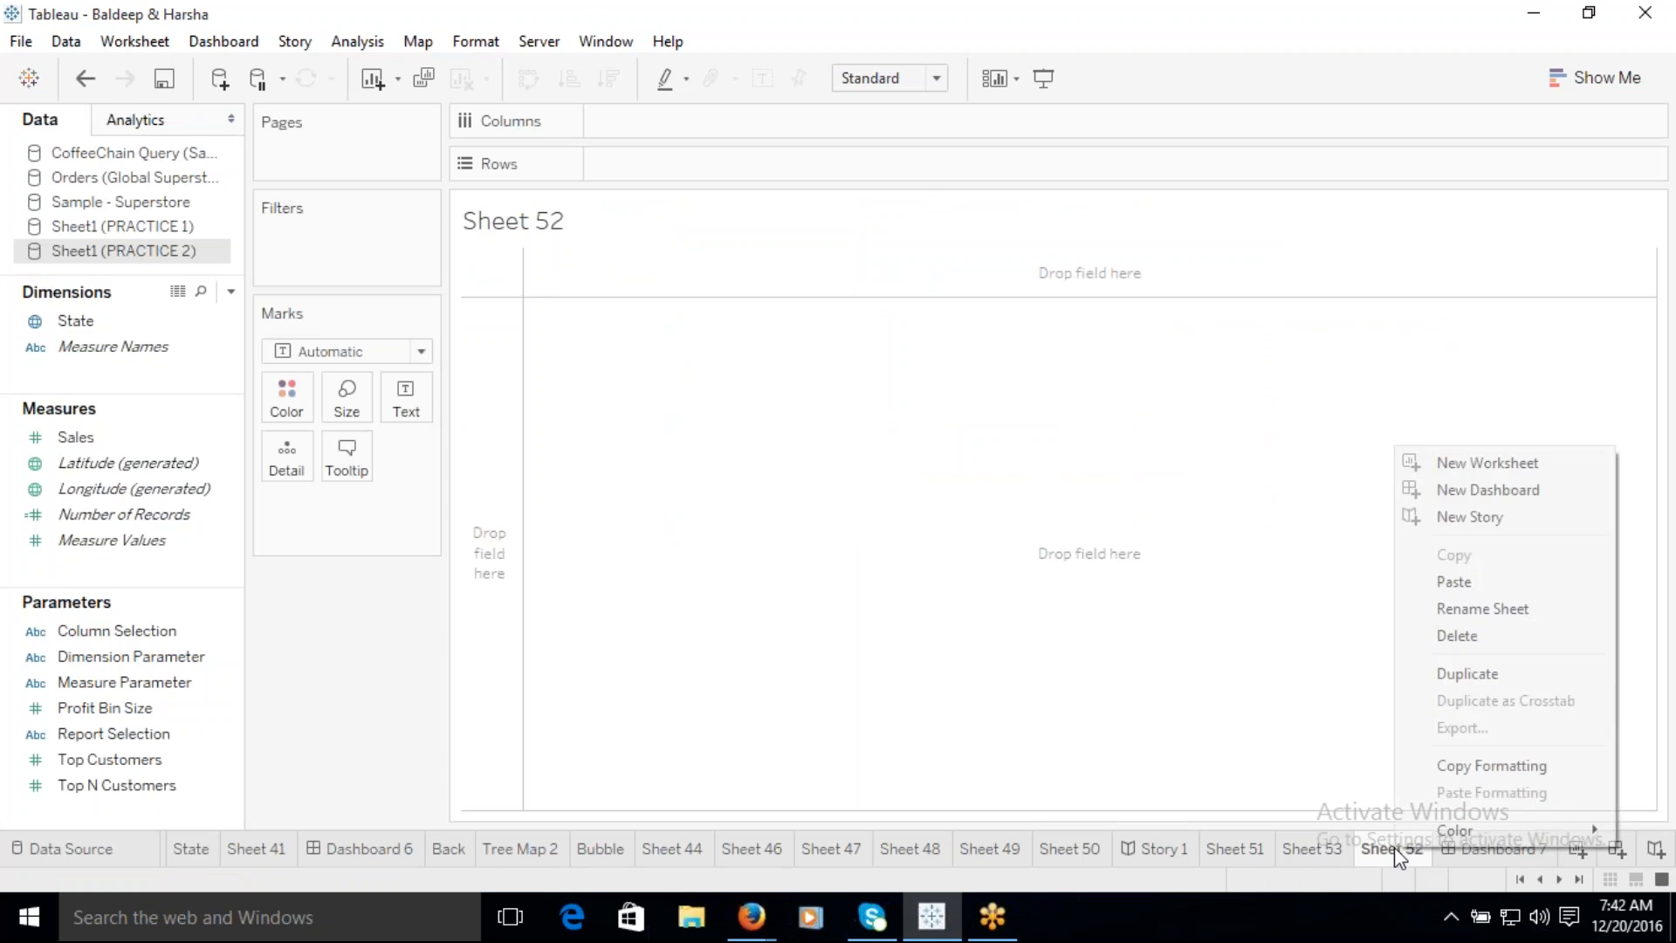
pyautogui.click(1467, 643)
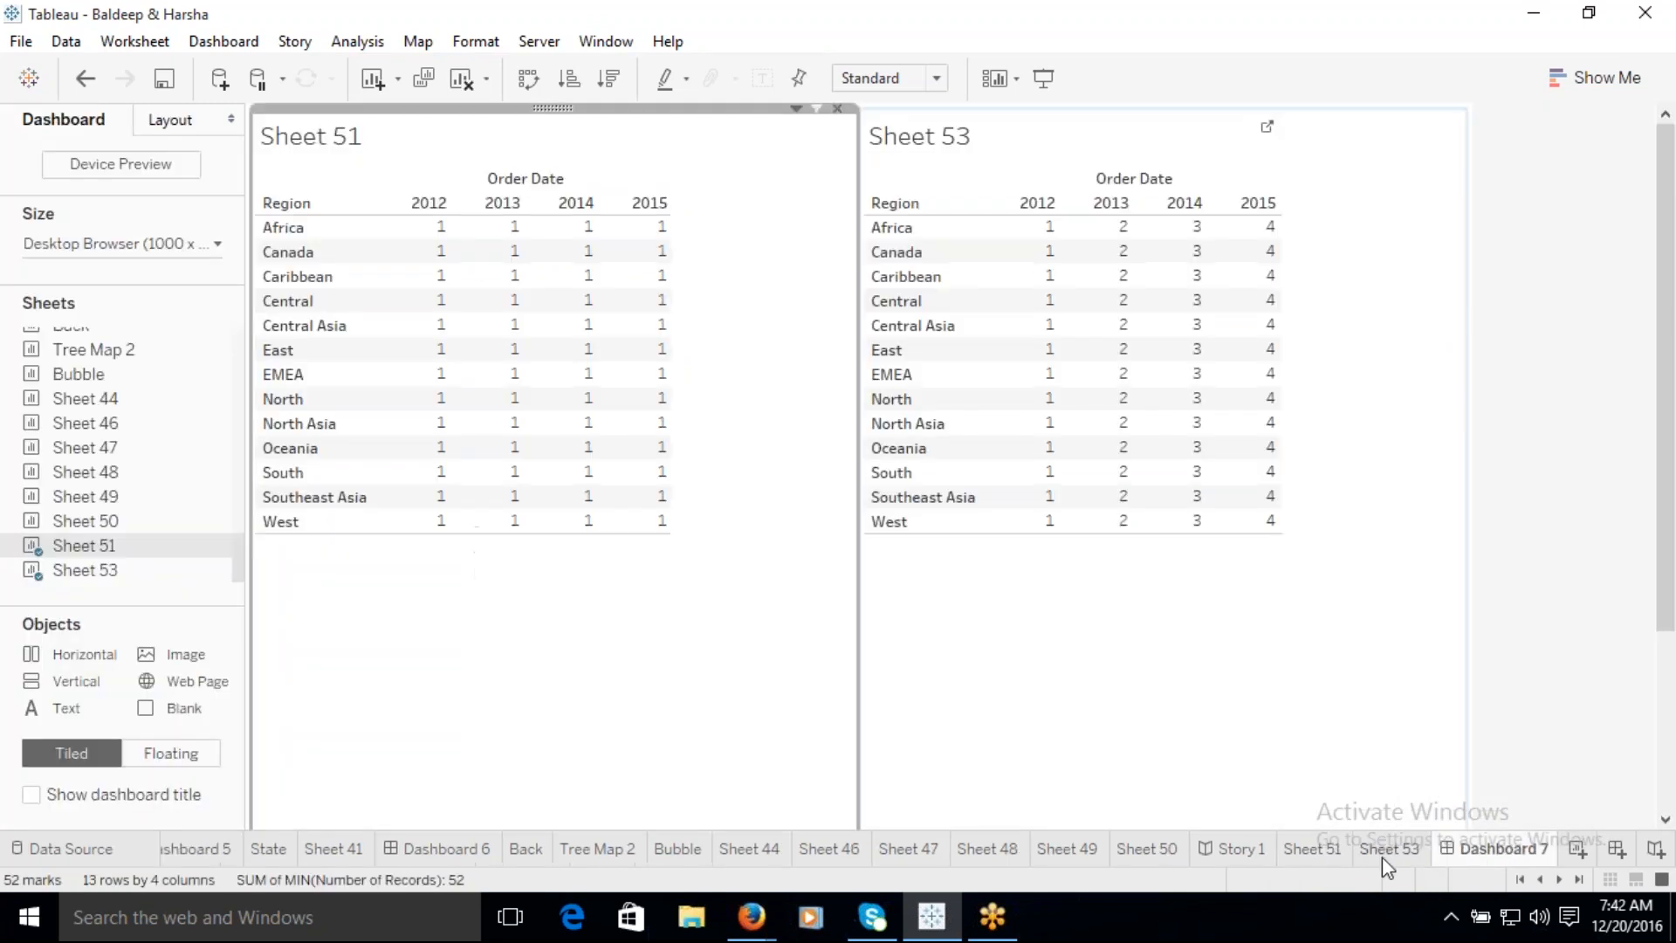
# Step: Review the running total's calculation type and compute direction in Sheet 53's table calculation settings
pyautogui.click(1388, 852)
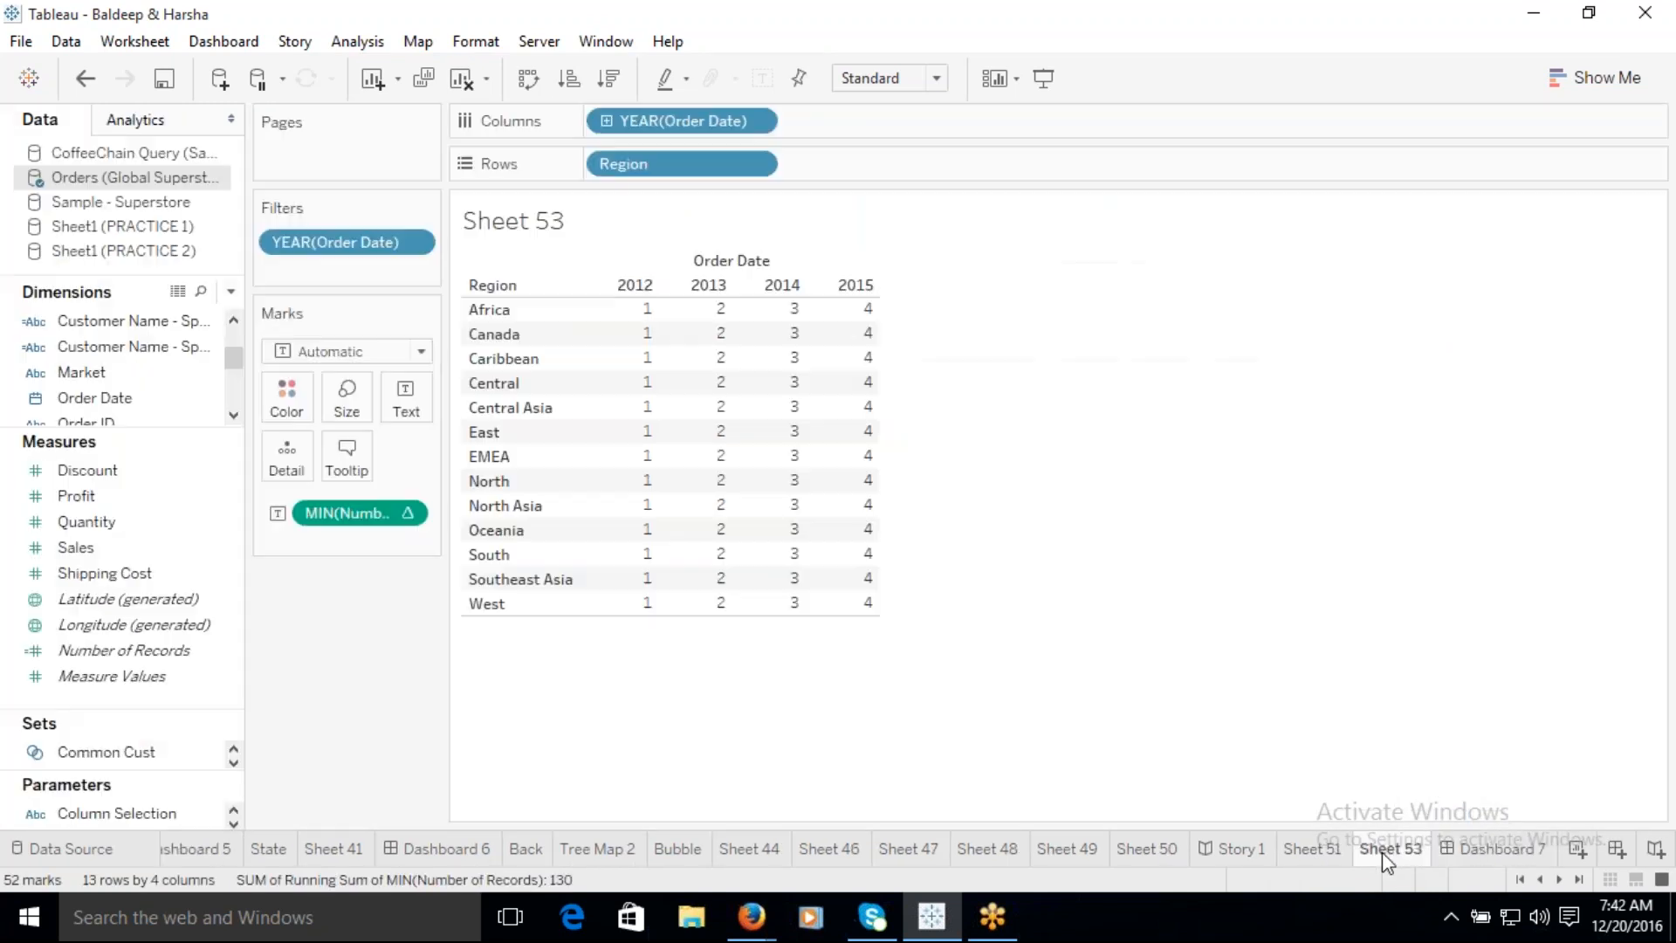
pyautogui.click(407, 514)
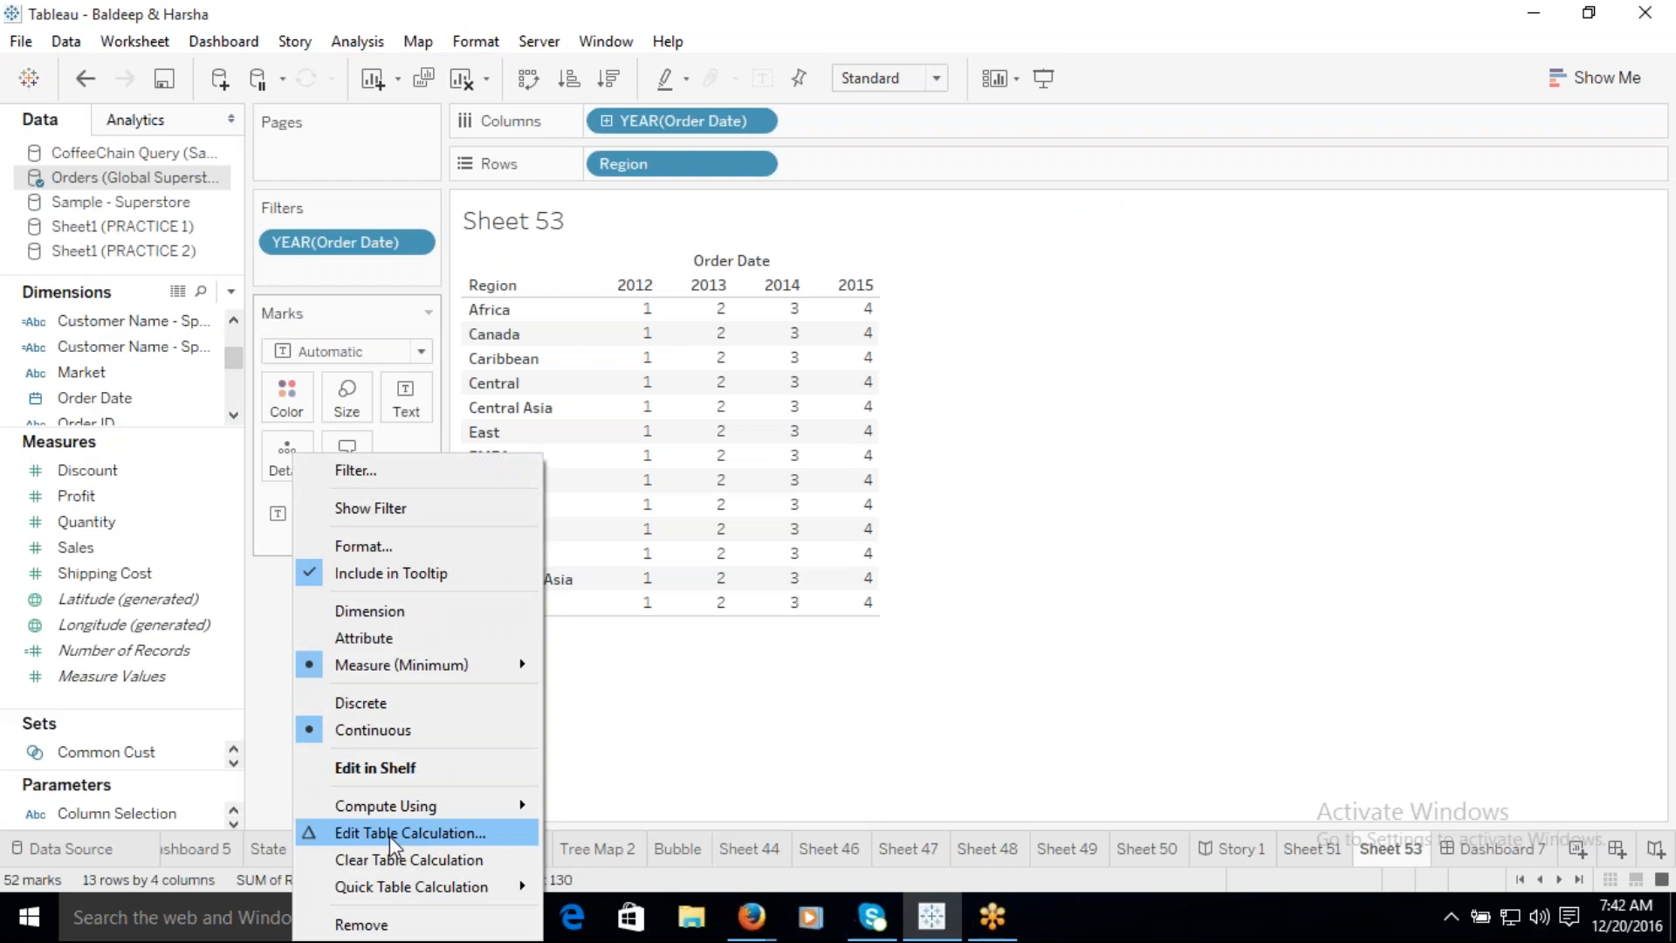
pyautogui.click(389, 836)
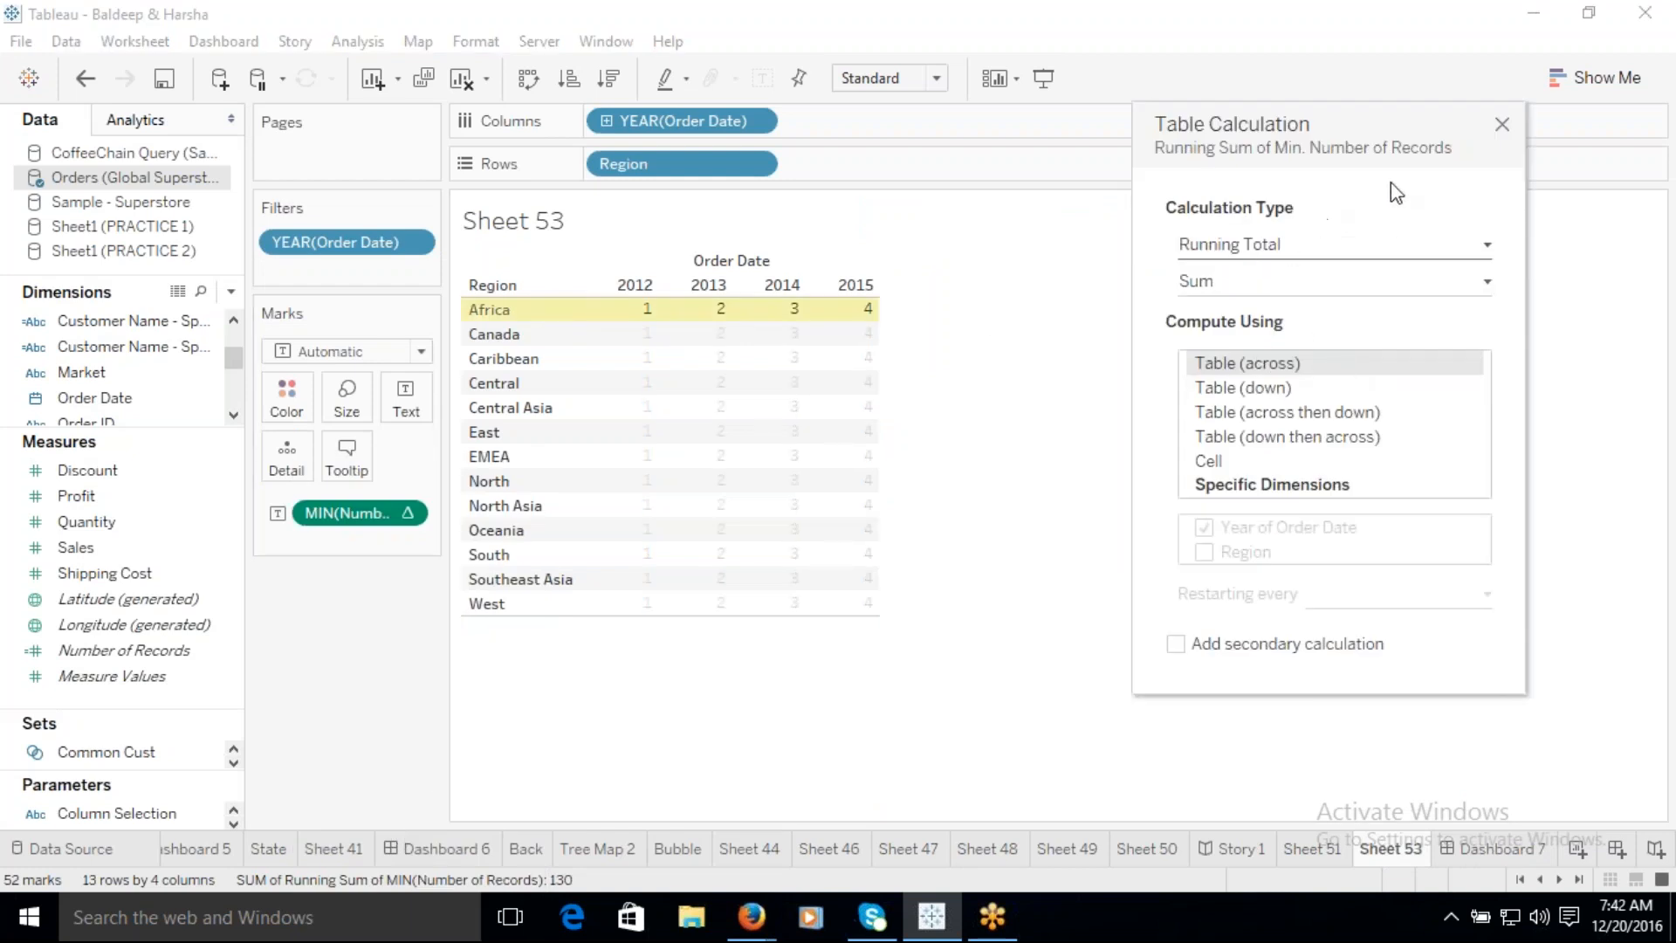
pyautogui.click(1502, 124)
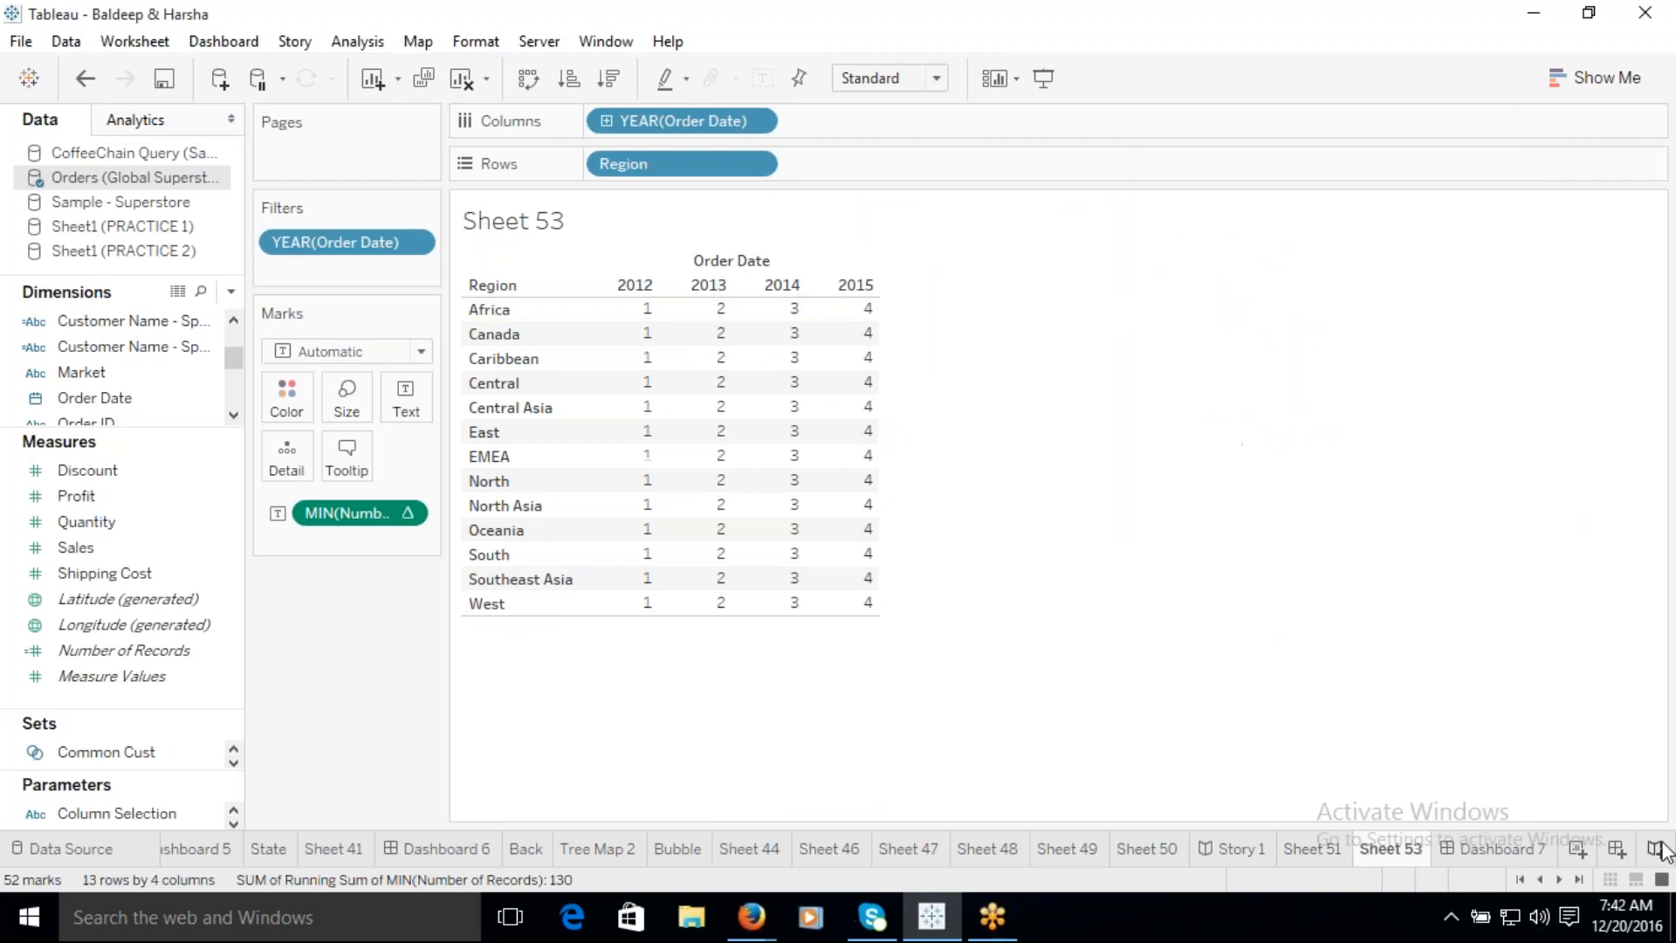
# Step: Compare the across running totals for Africa and Canada in Sheet 53 with Sheet 51's values on Dashboard 7
pyautogui.click(1521, 851)
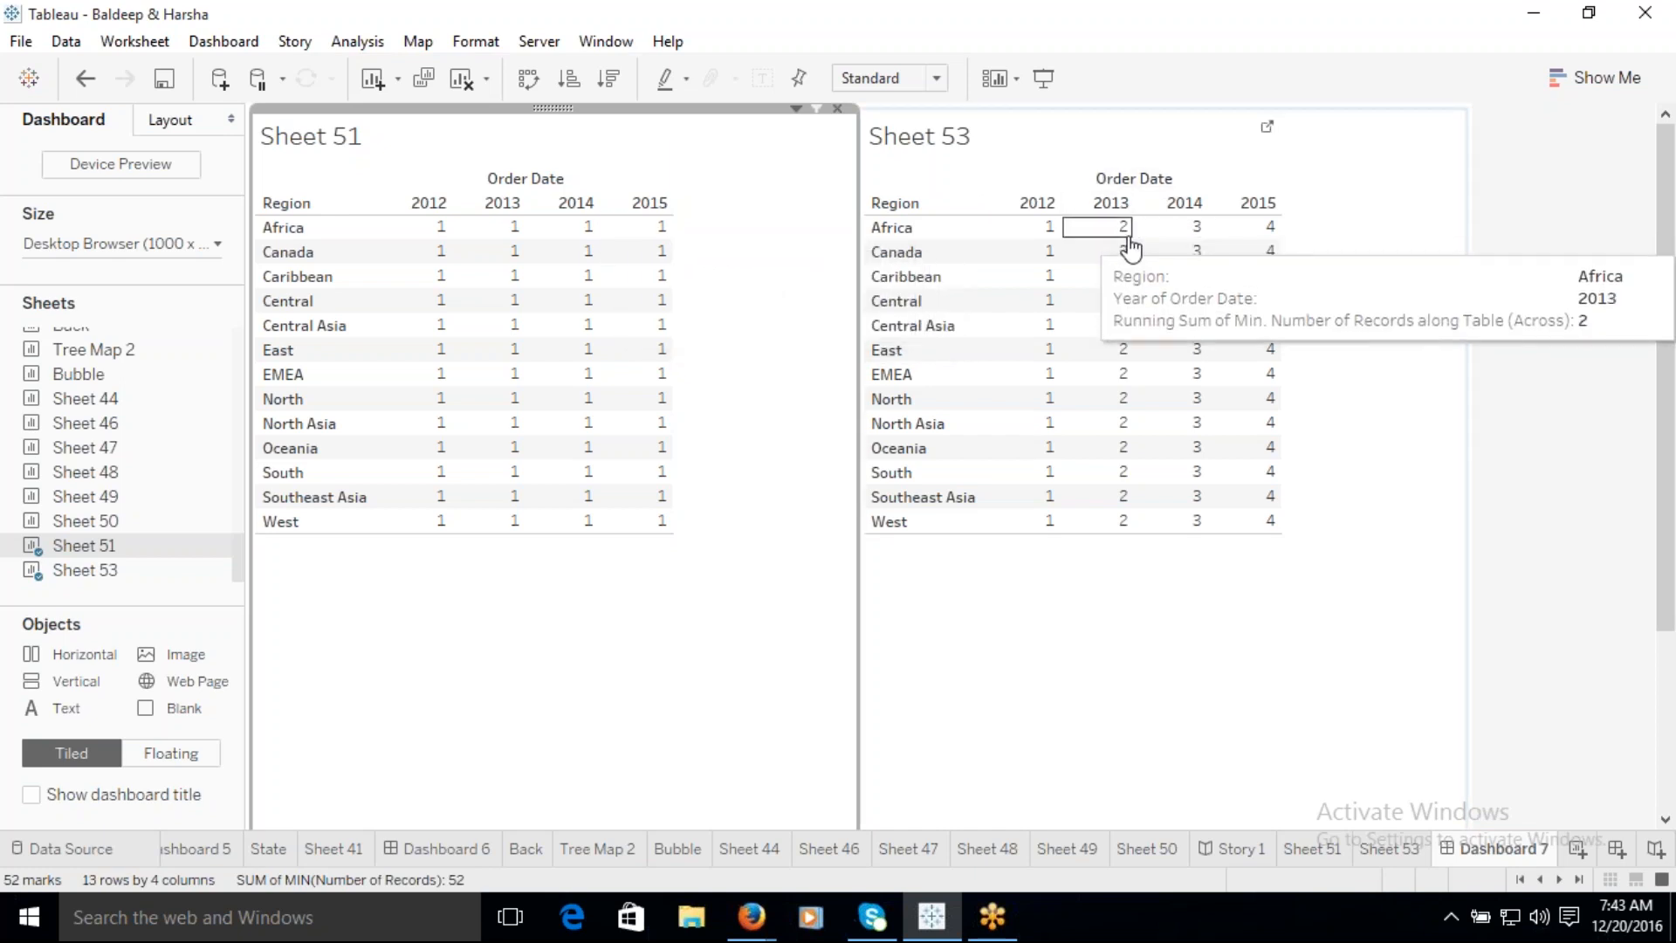
pyautogui.moveTo(1203, 249)
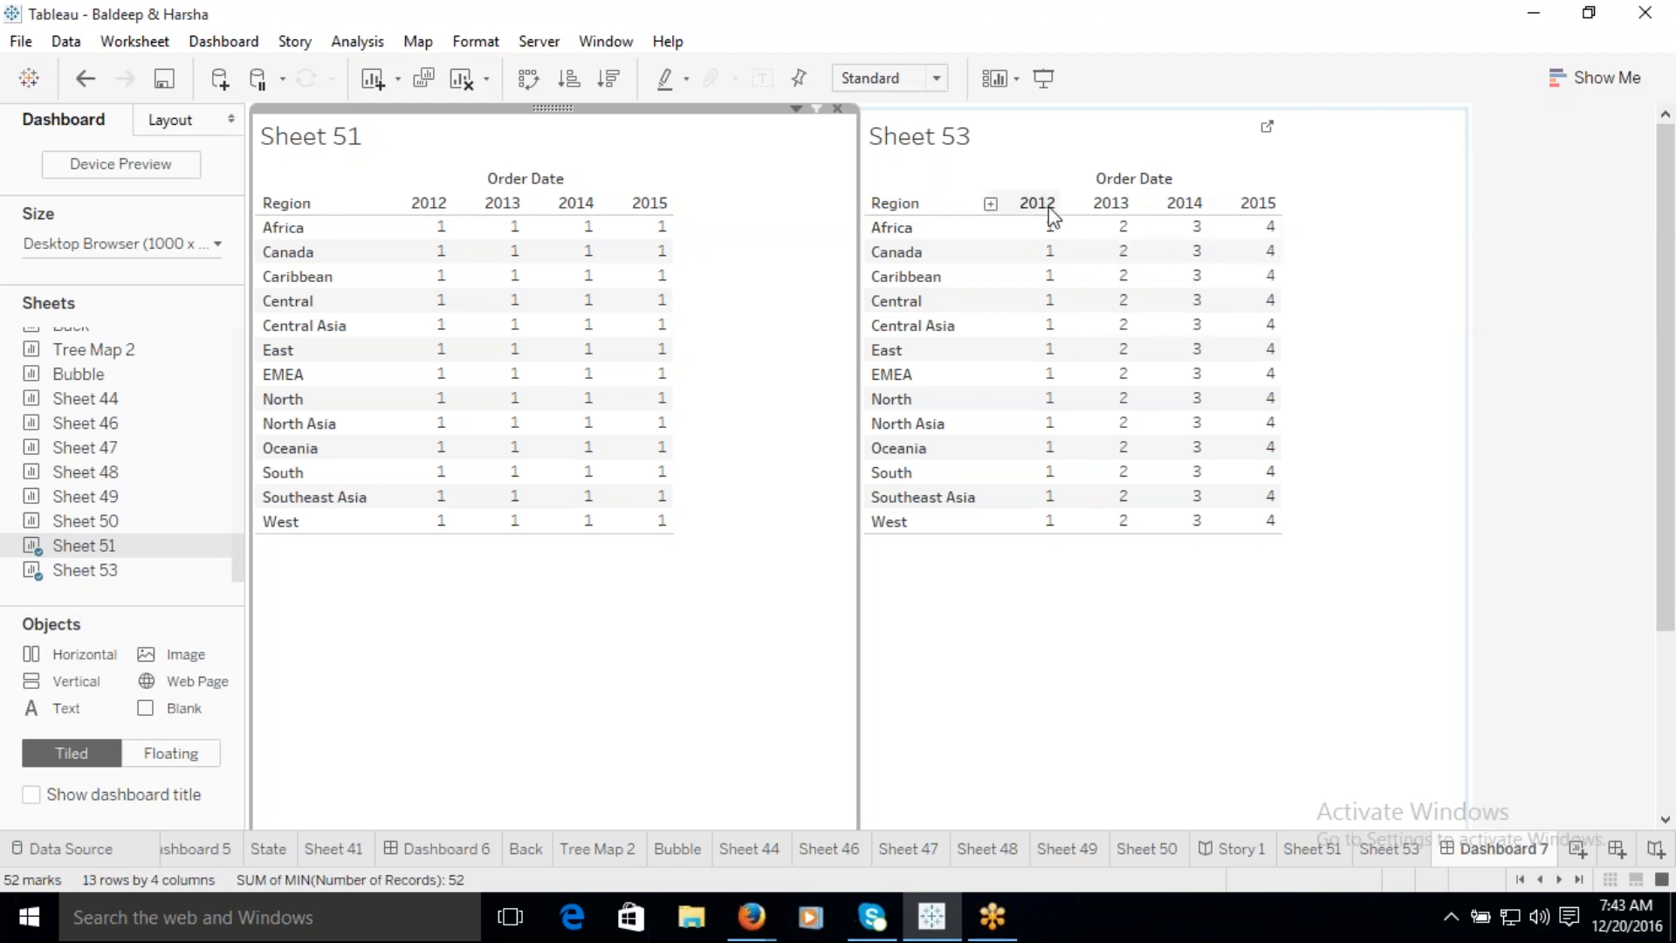
pyautogui.moveTo(1039, 277)
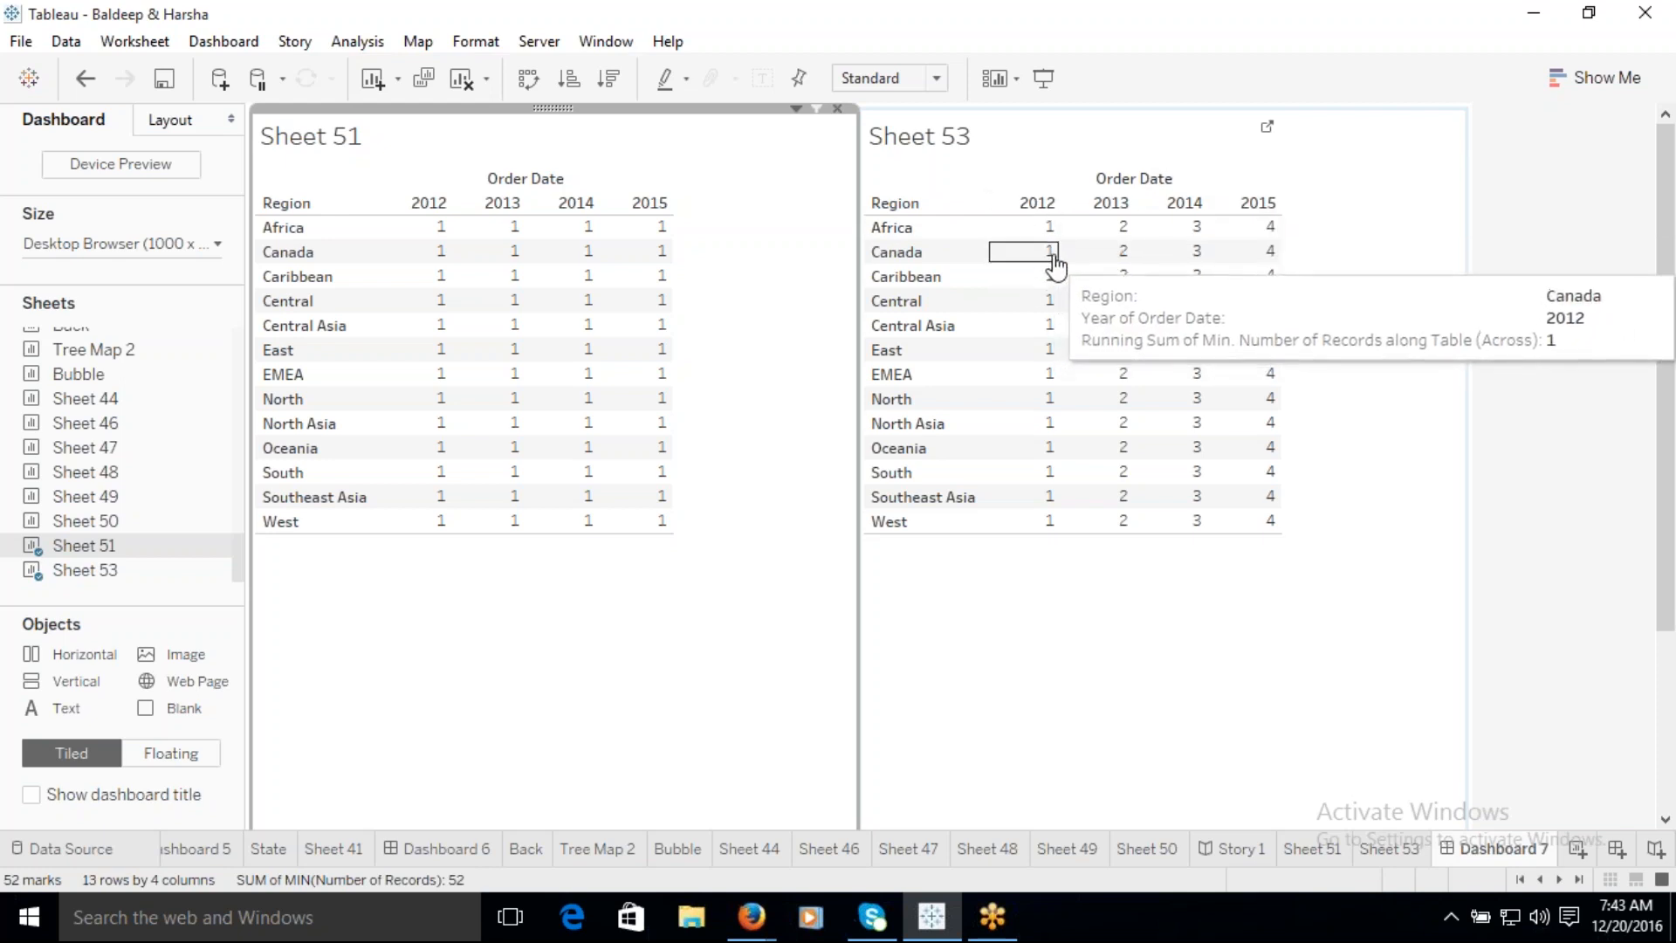
pyautogui.moveTo(1097, 262)
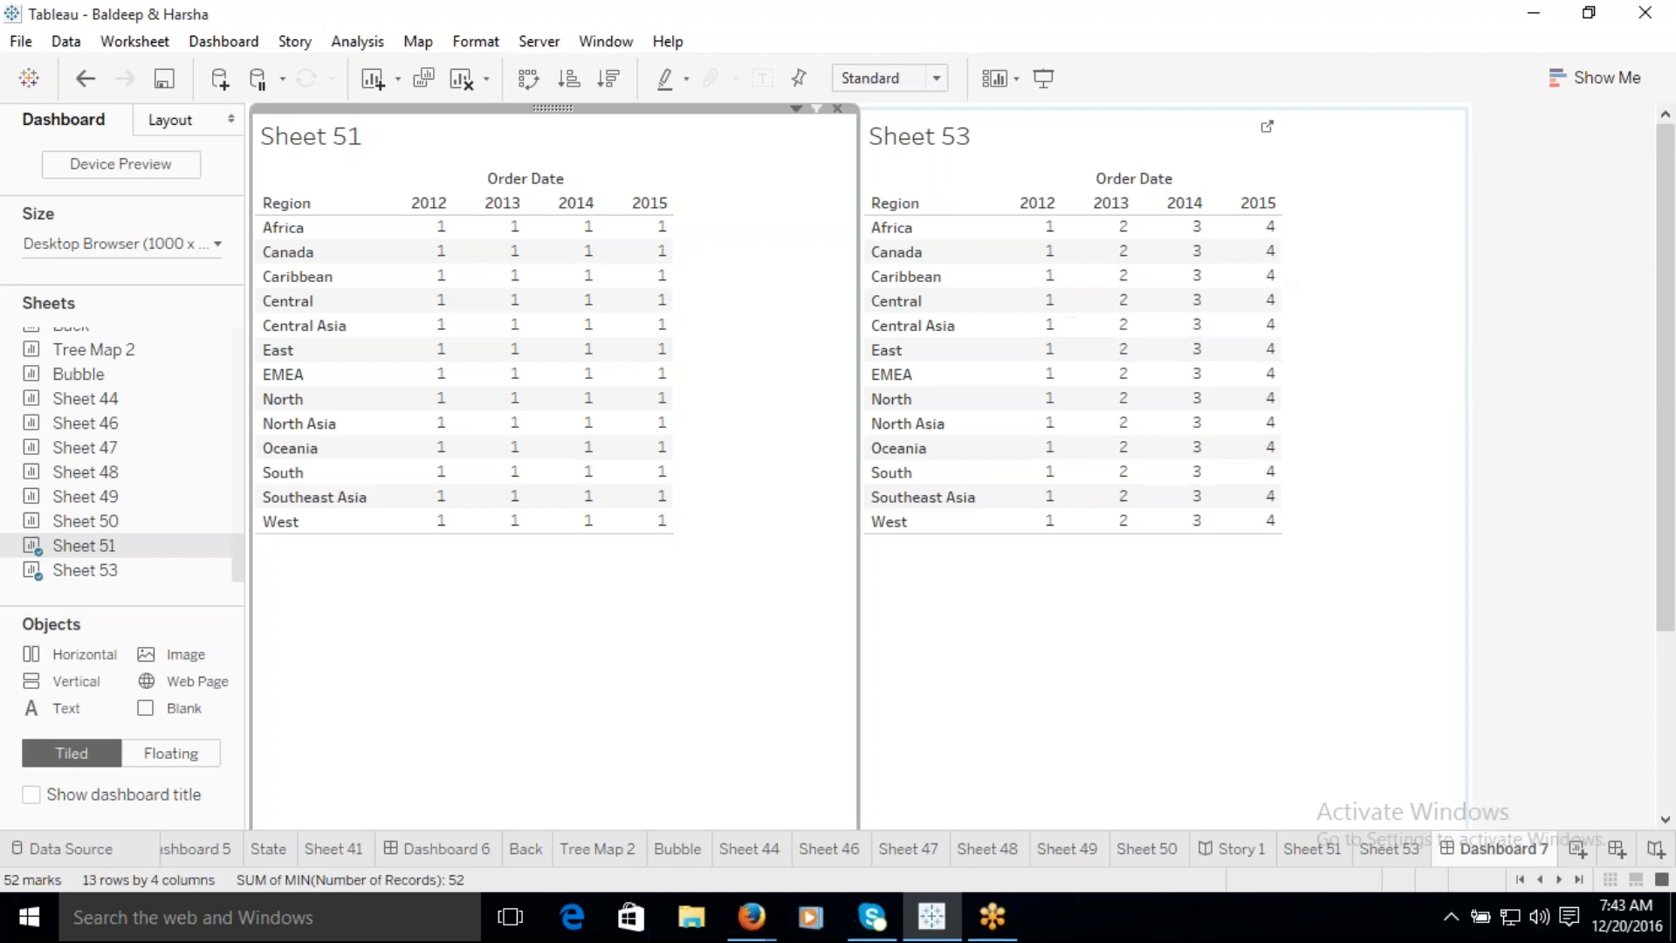
# Step: Compute Sheet 53's running total using Table (down) and review it beside Sheet 51 on Dashboard 7
pyautogui.click(1382, 848)
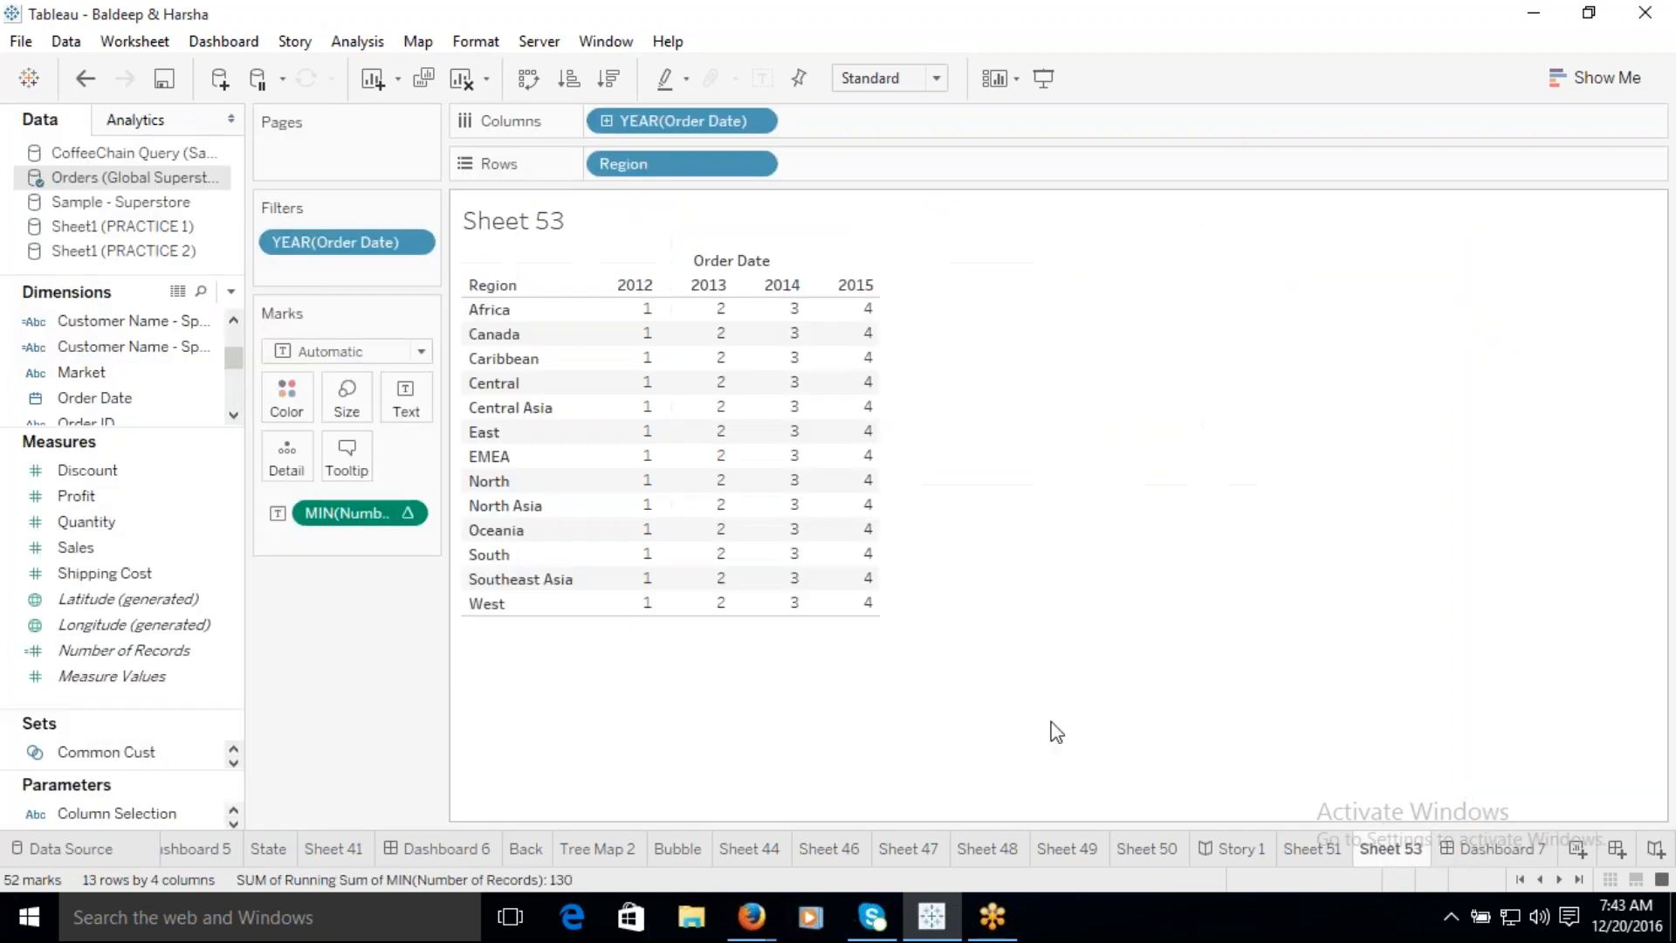
pyautogui.click(408, 517)
pyautogui.moveTo(400, 810)
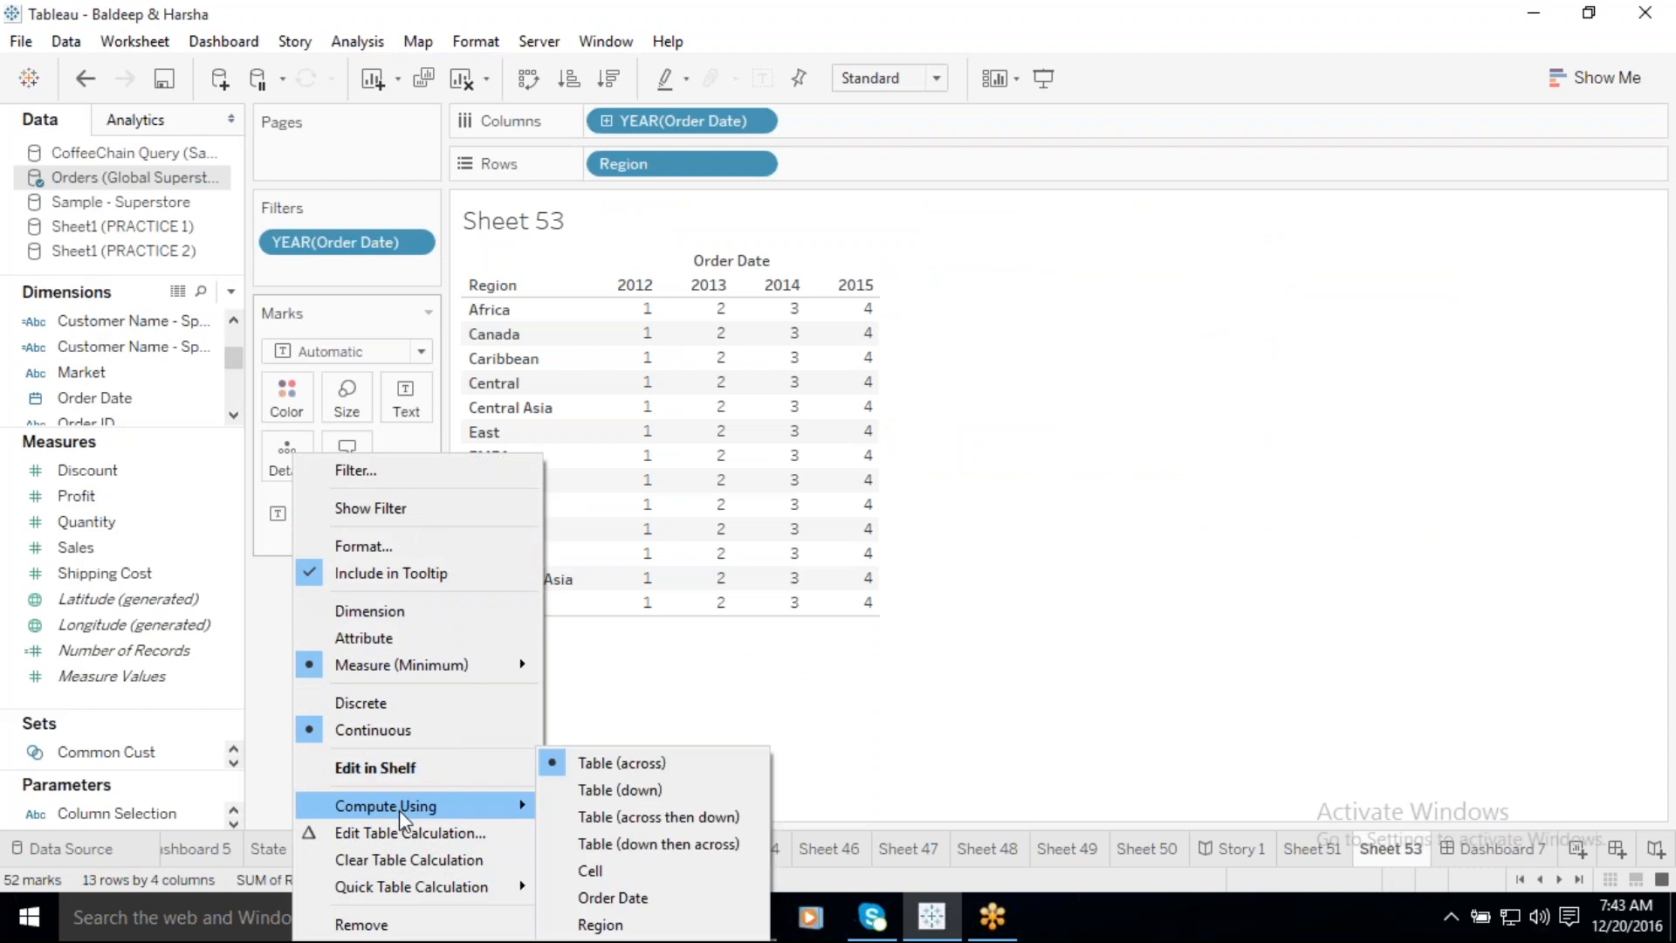
pyautogui.click(625, 793)
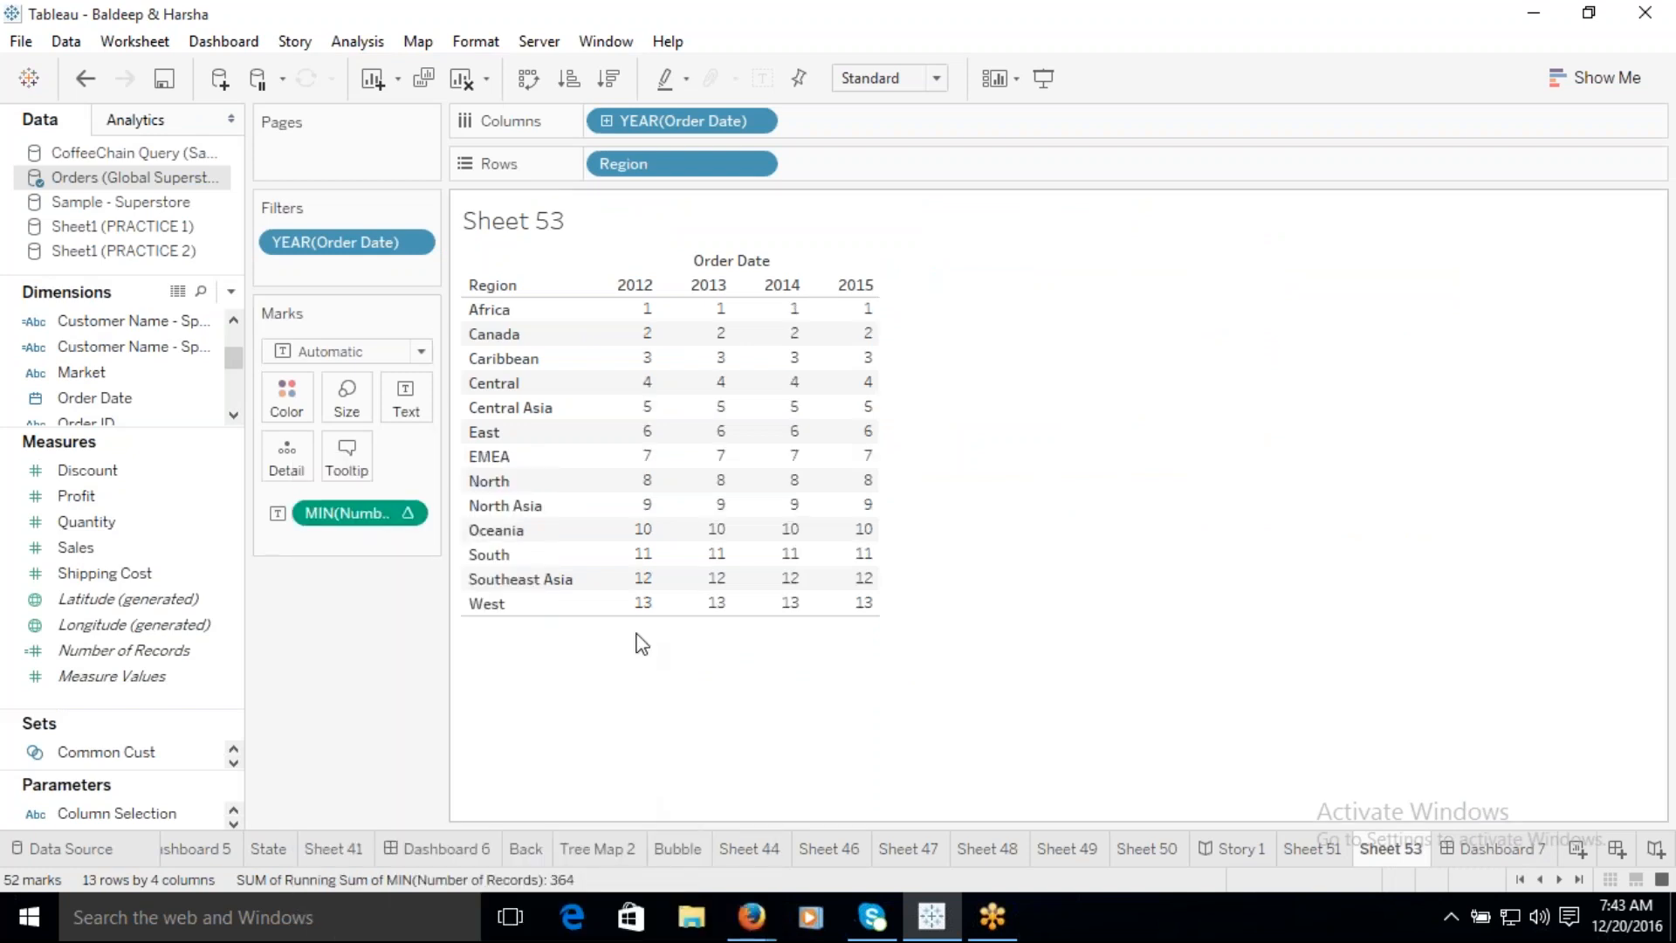
pyautogui.click(1520, 860)
pyautogui.moveTo(1078, 232)
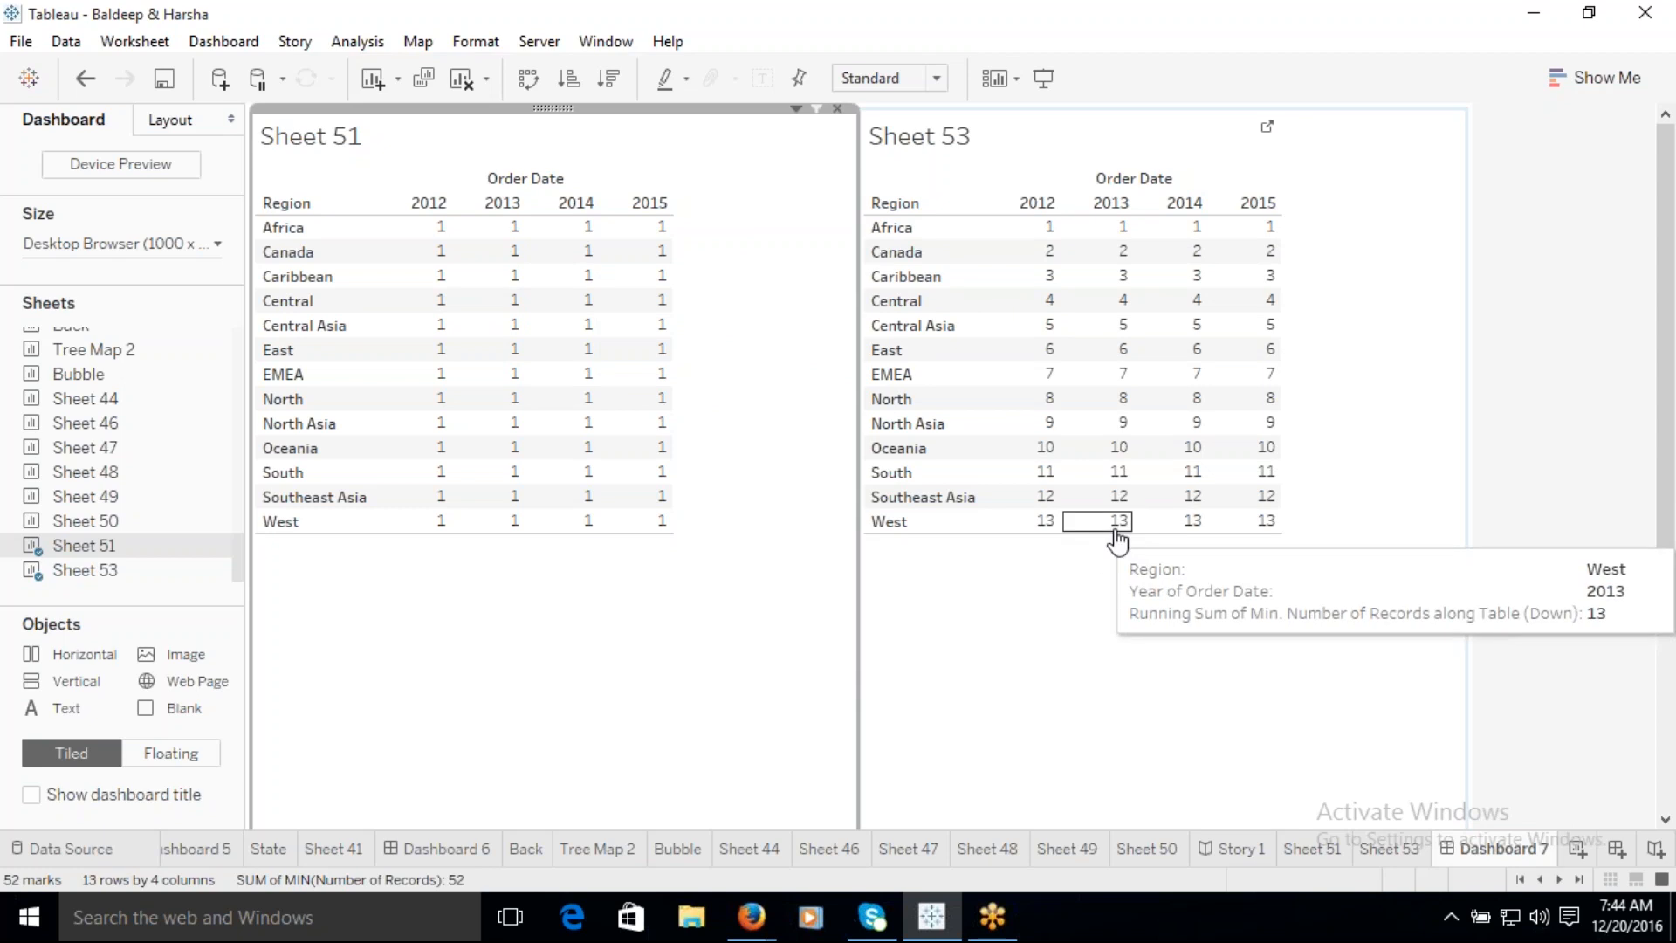
# Step: Change Sheet 53's running total to compute using Table (across then down)
pyautogui.click(1390, 851)
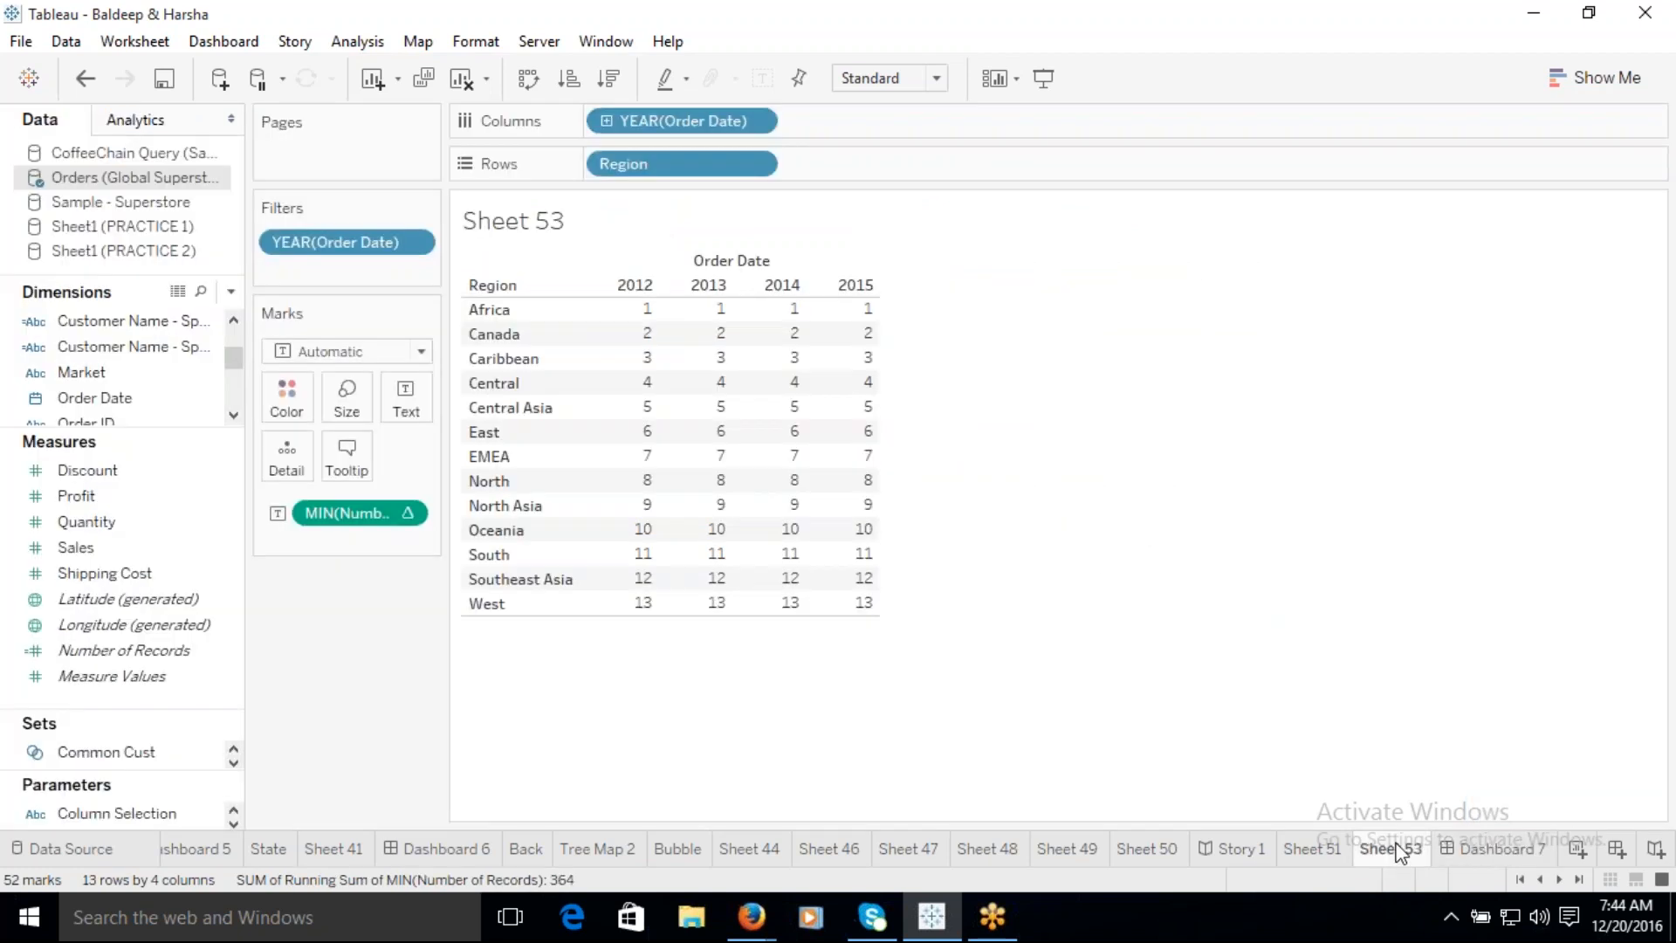
pyautogui.click(409, 514)
pyautogui.moveTo(411, 797)
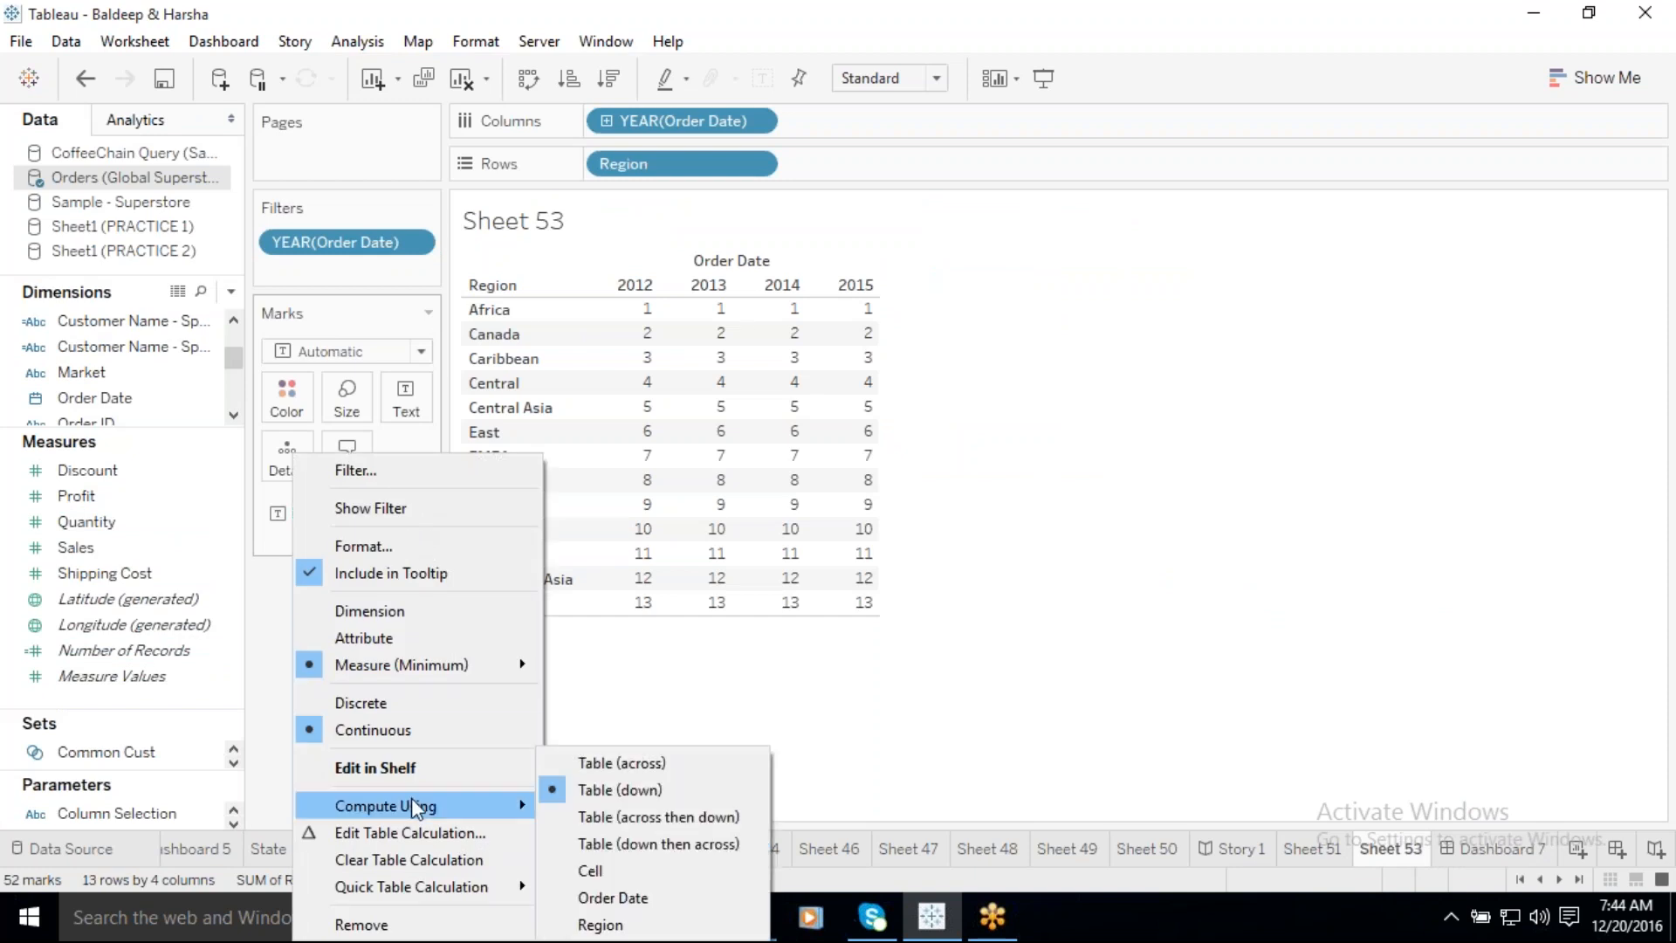
pyautogui.click(707, 816)
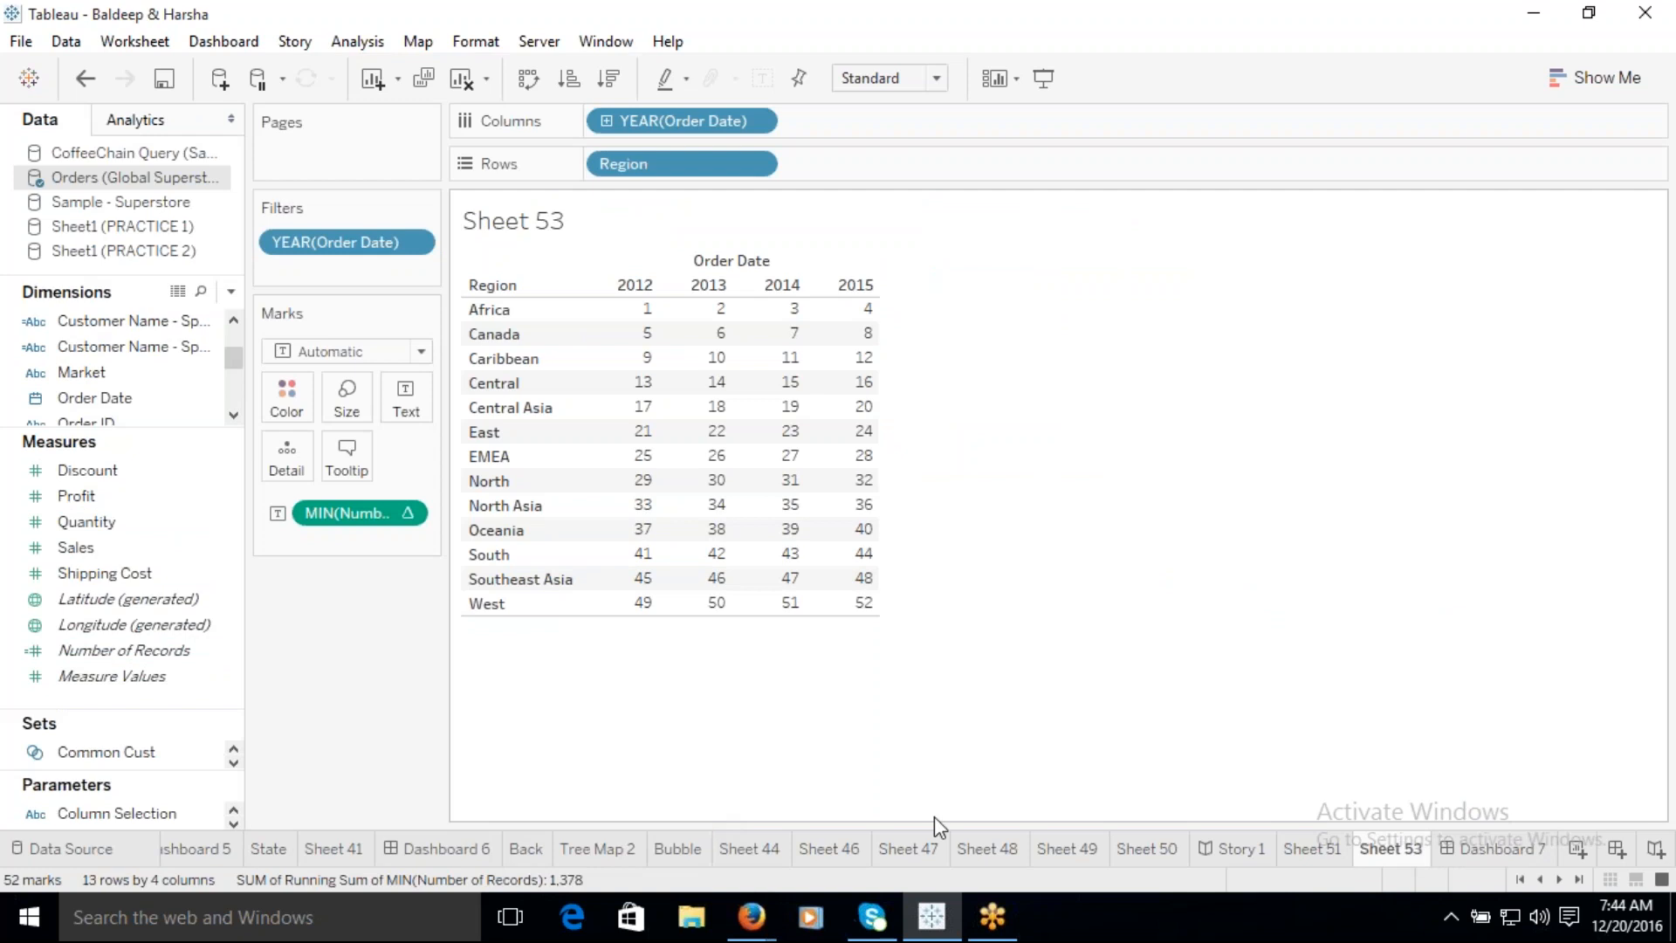
# Step: Trace how the across-then-down running total continues from one region's row to the next on Dashboard 7
pyautogui.click(1498, 849)
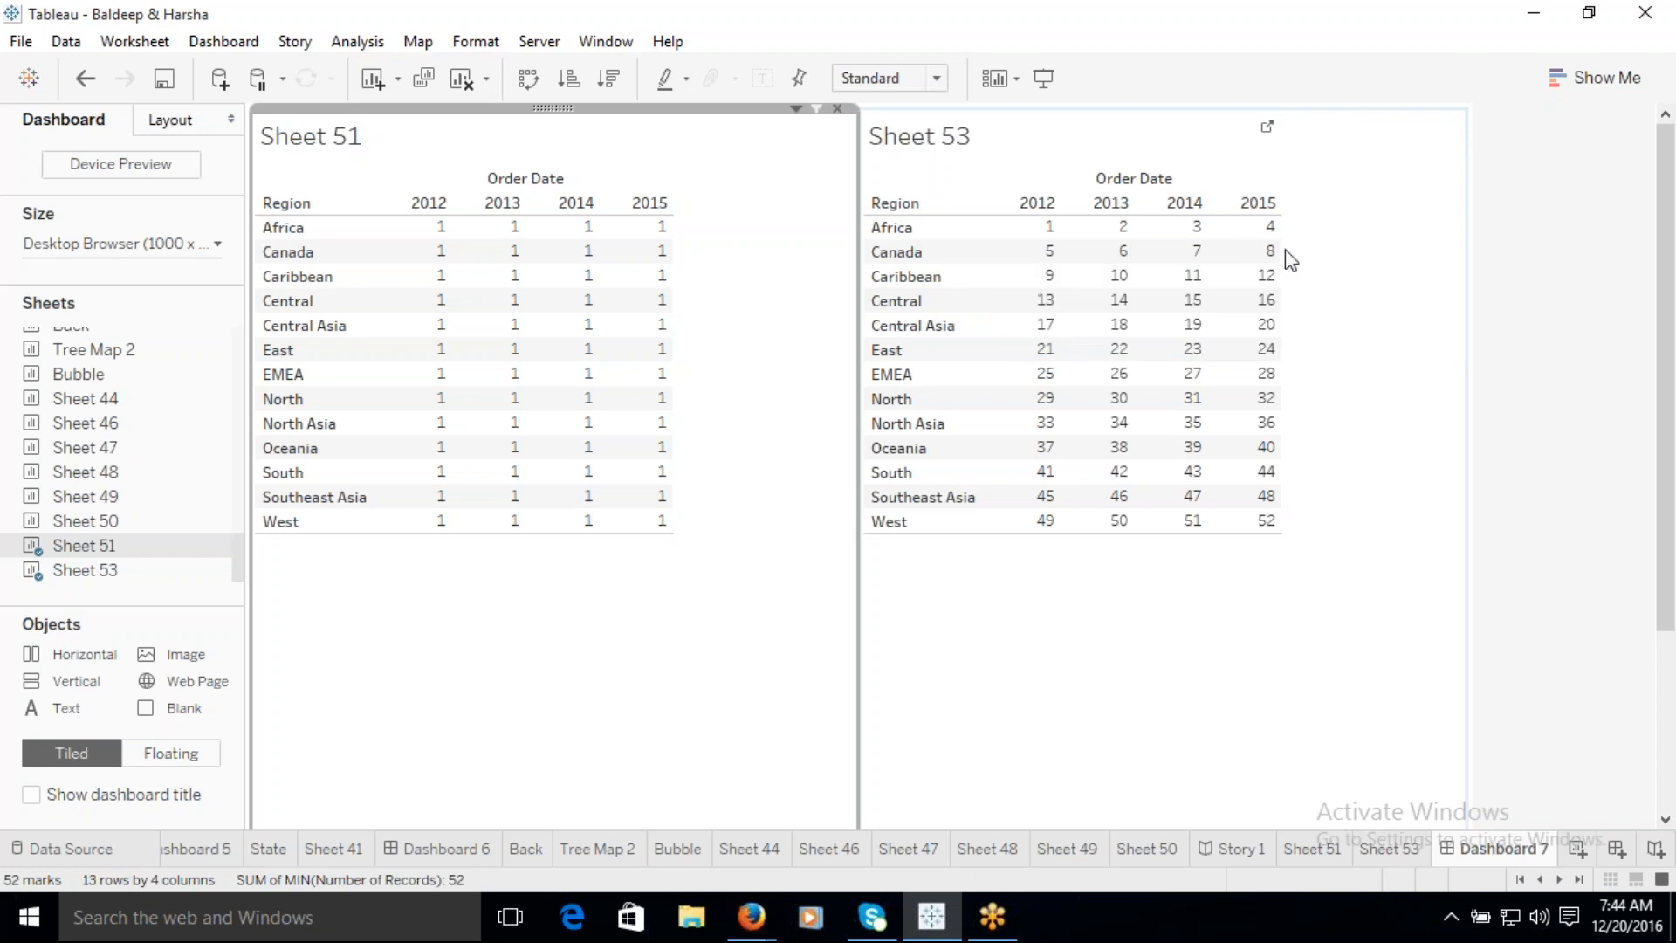
pyautogui.moveTo(1058, 297)
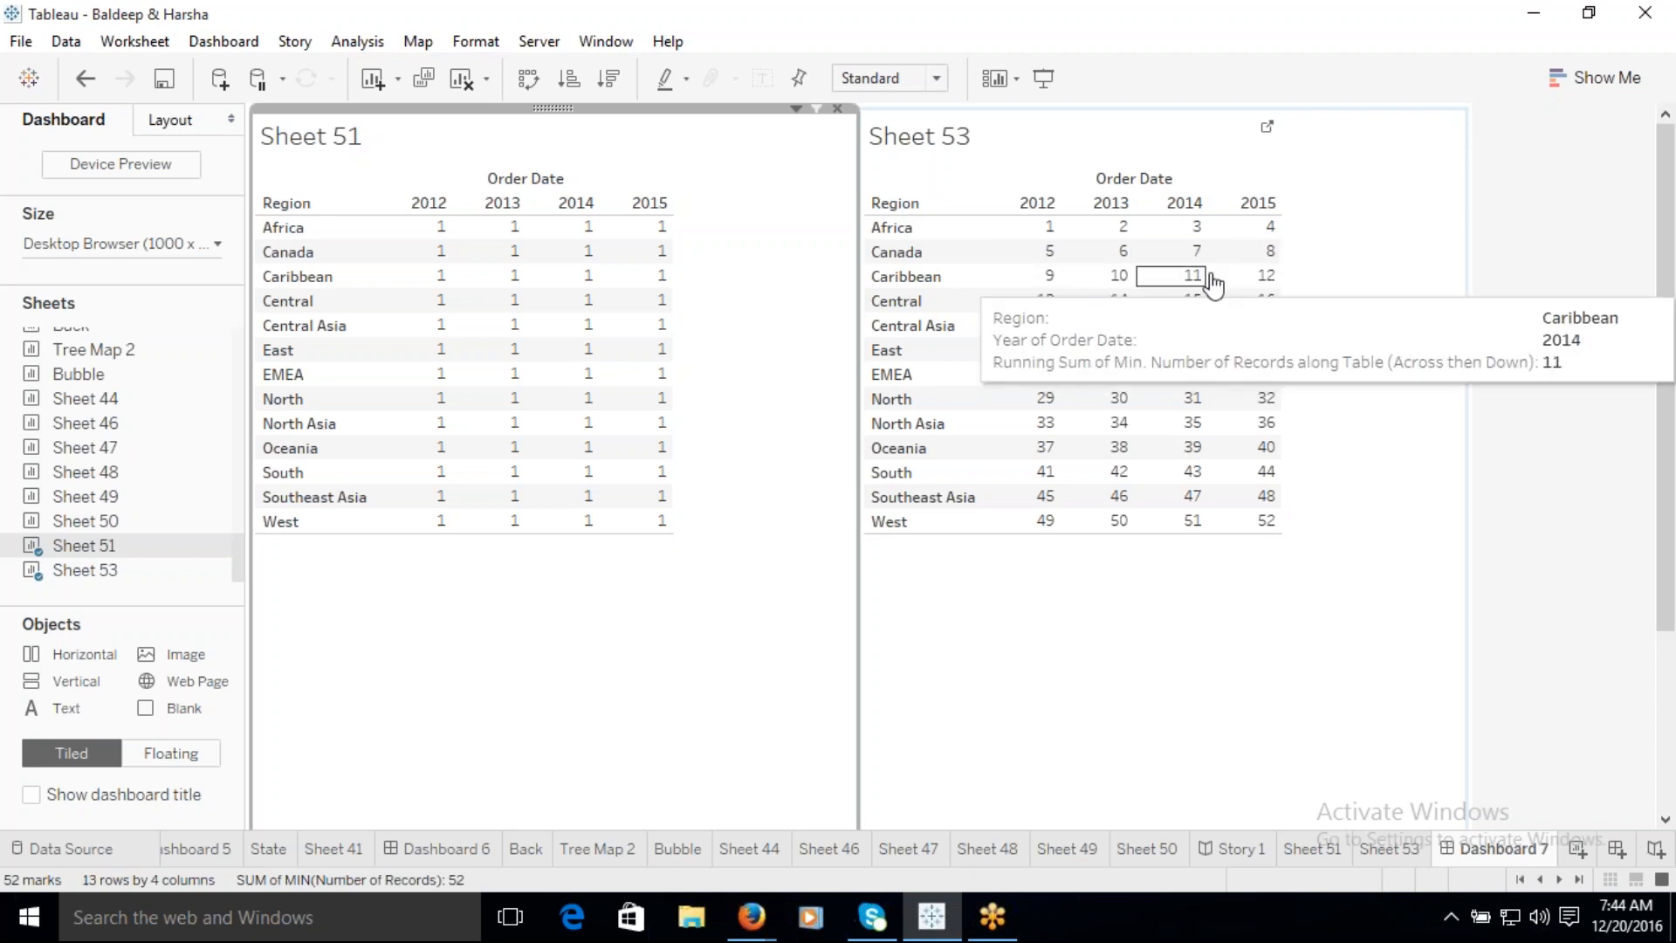
pyautogui.moveTo(1271, 319)
pyautogui.moveTo(1040, 366)
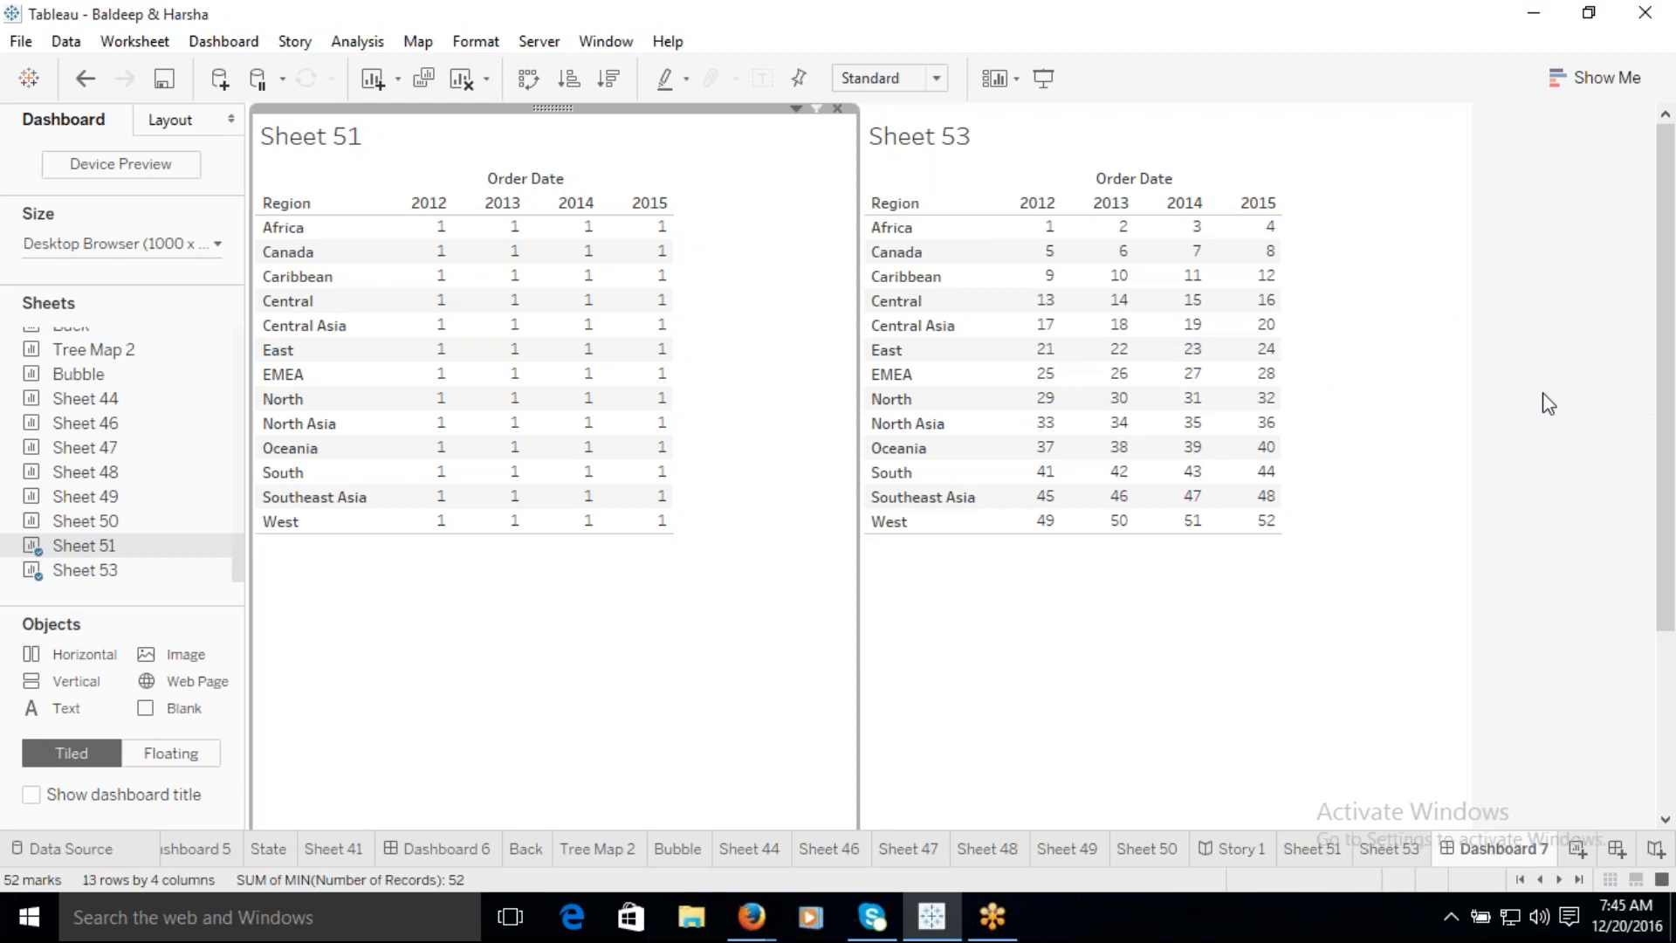
pyautogui.moveTo(1257, 234)
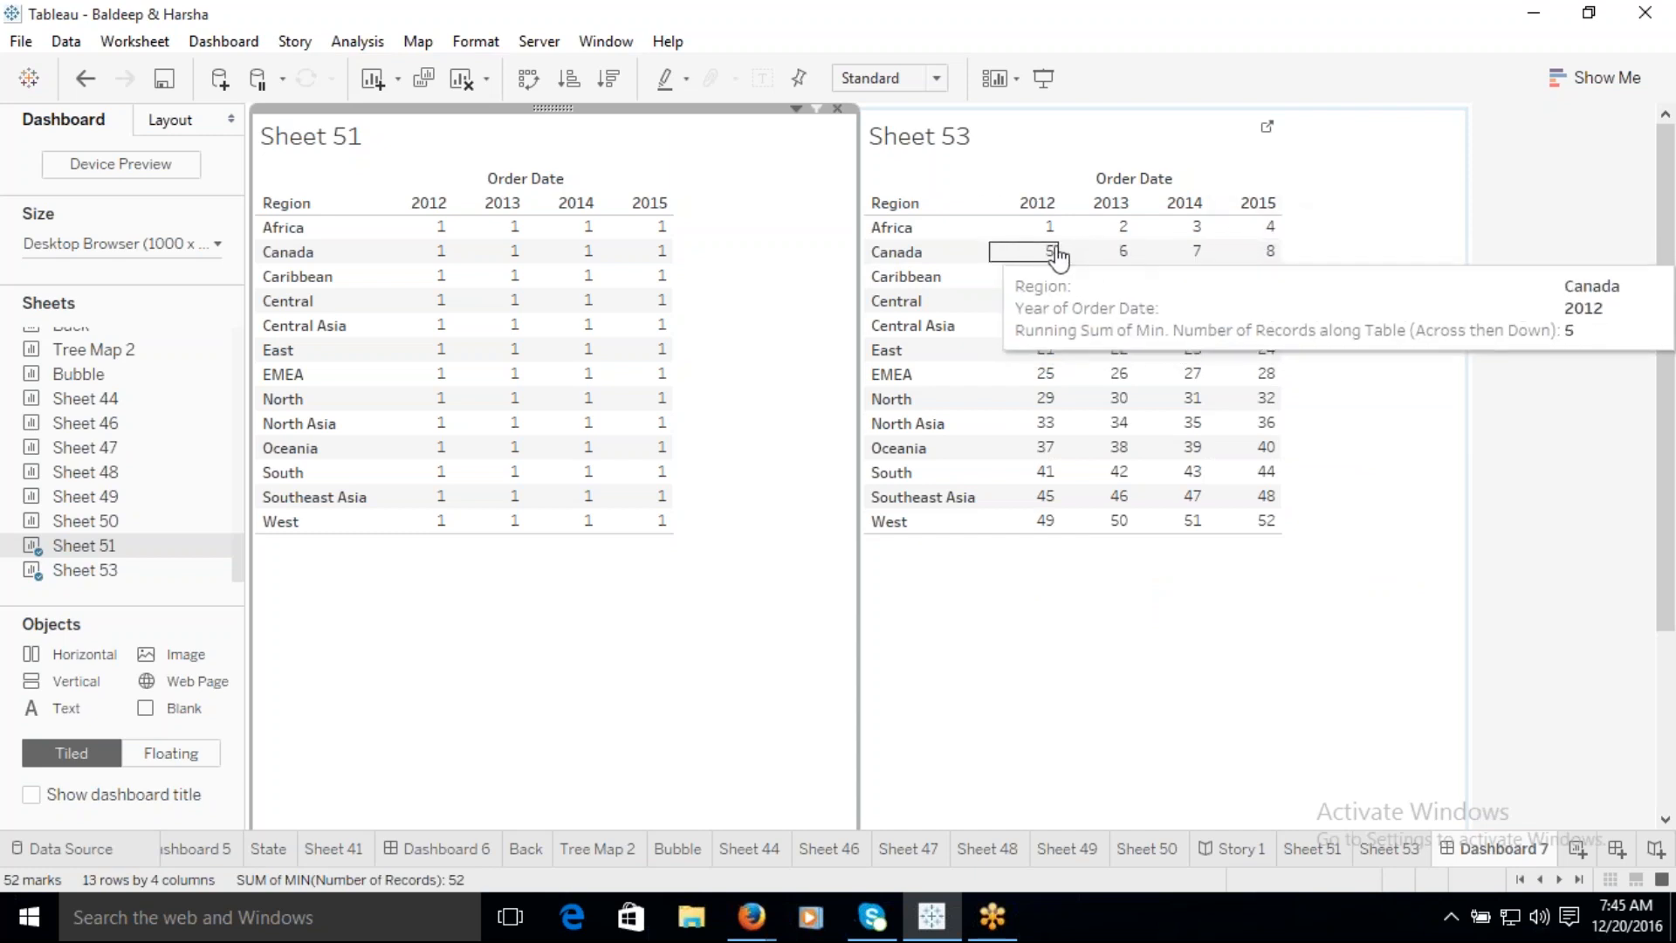
pyautogui.moveTo(1201, 262)
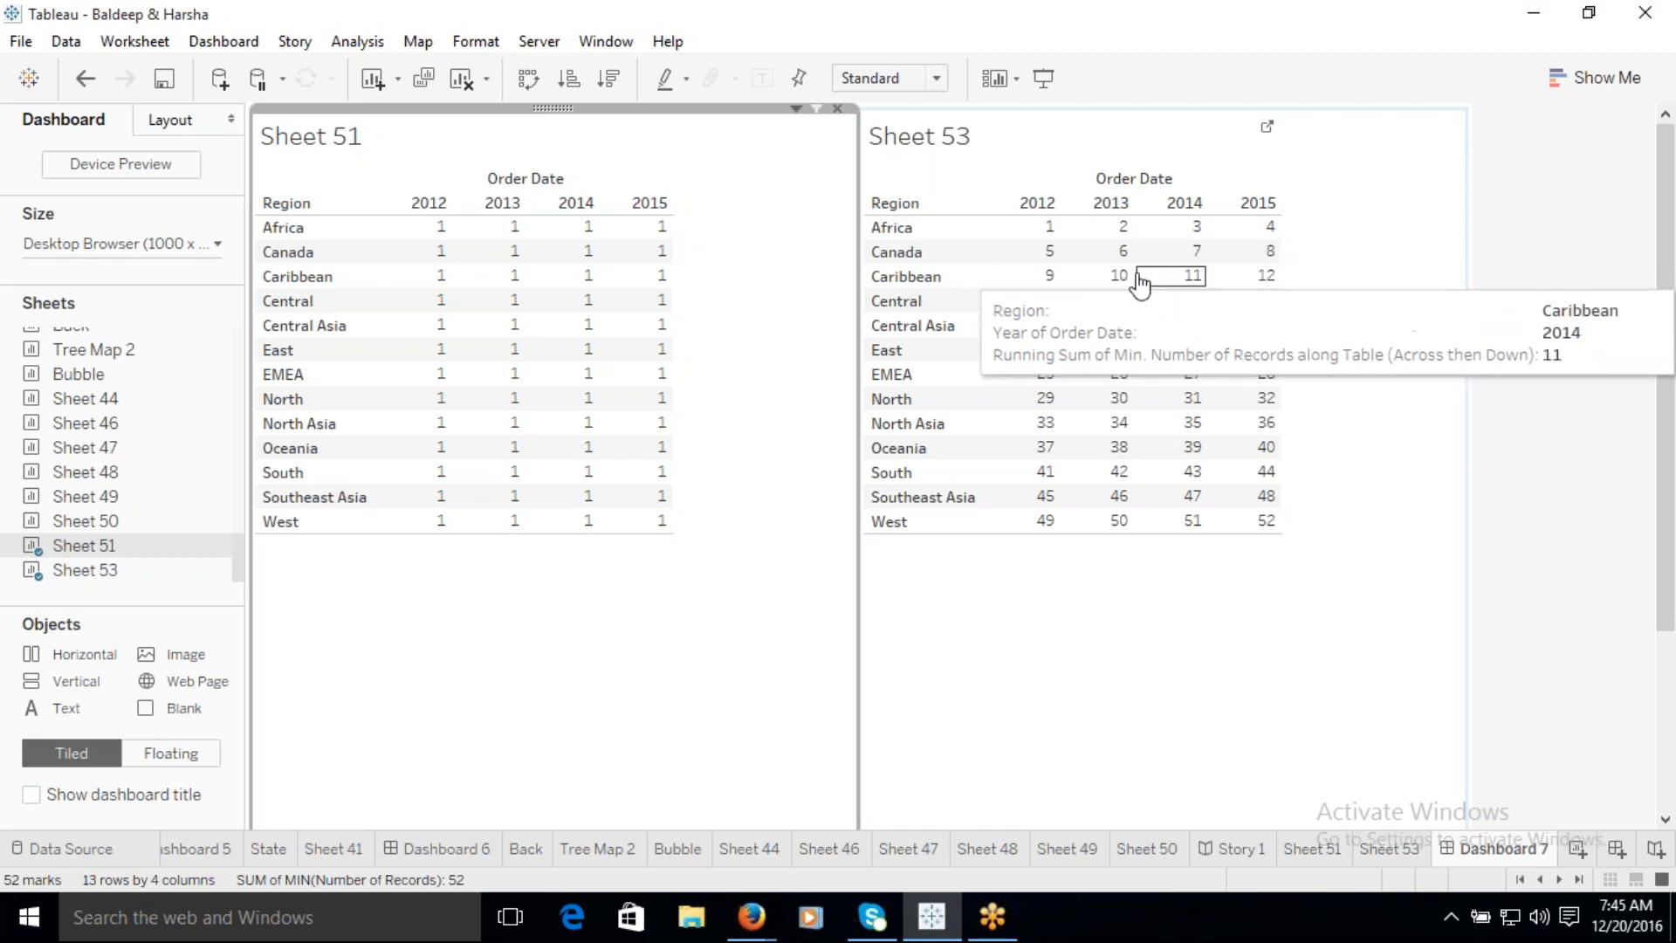
pyautogui.moveTo(1061, 336)
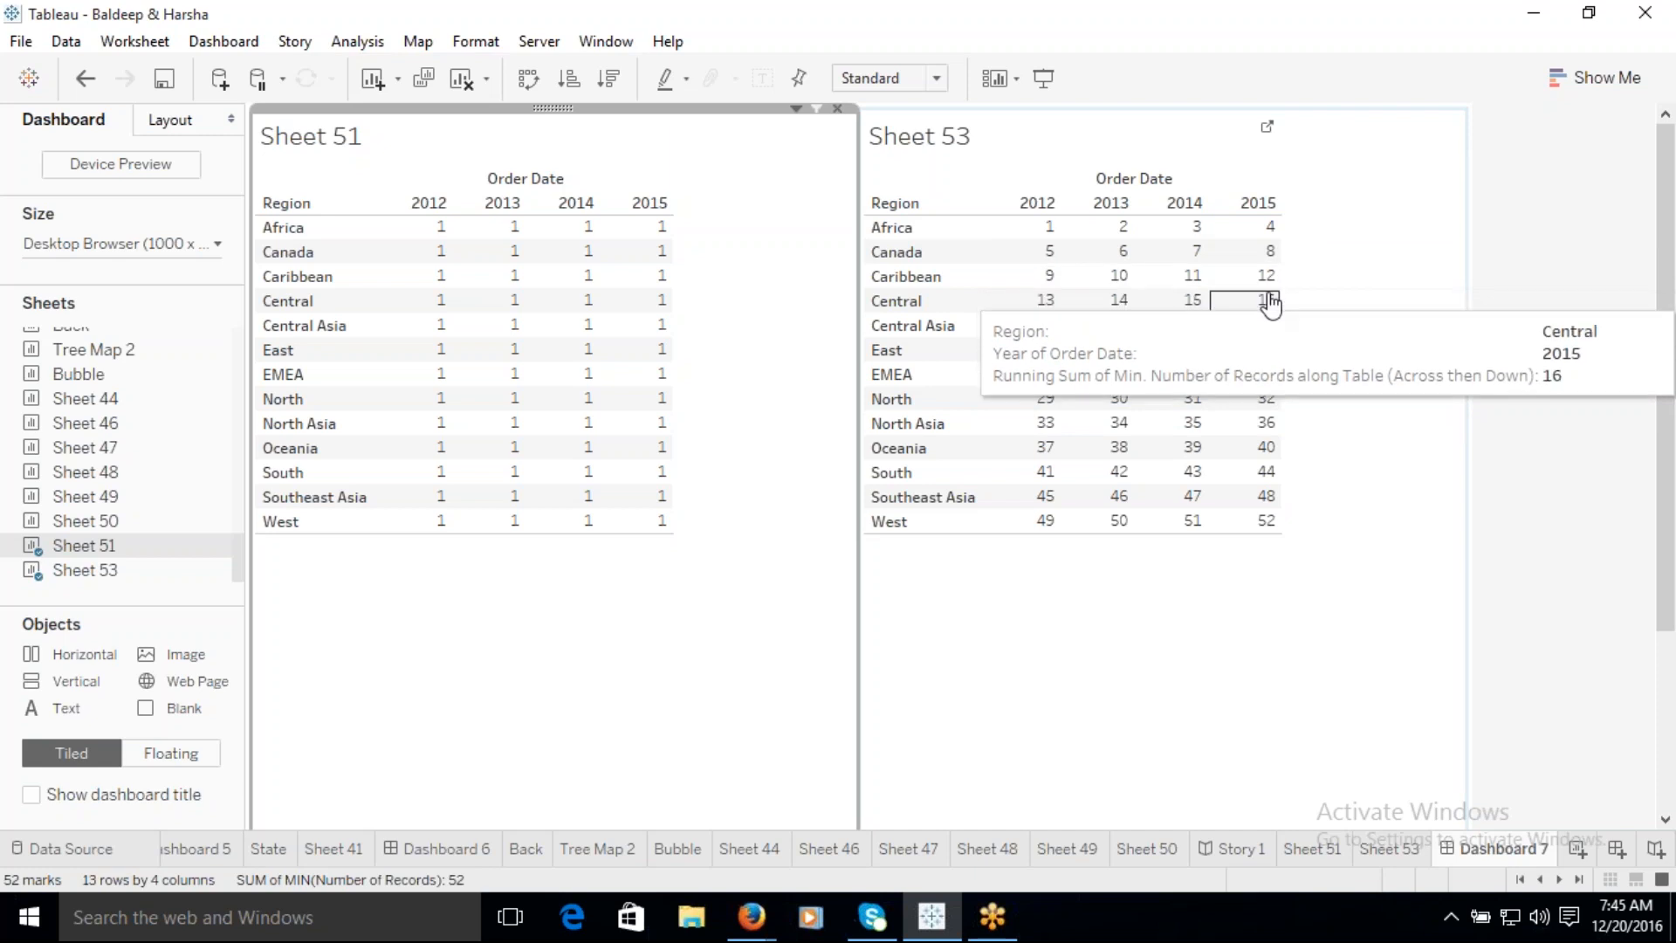
pyautogui.moveTo(1247, 428)
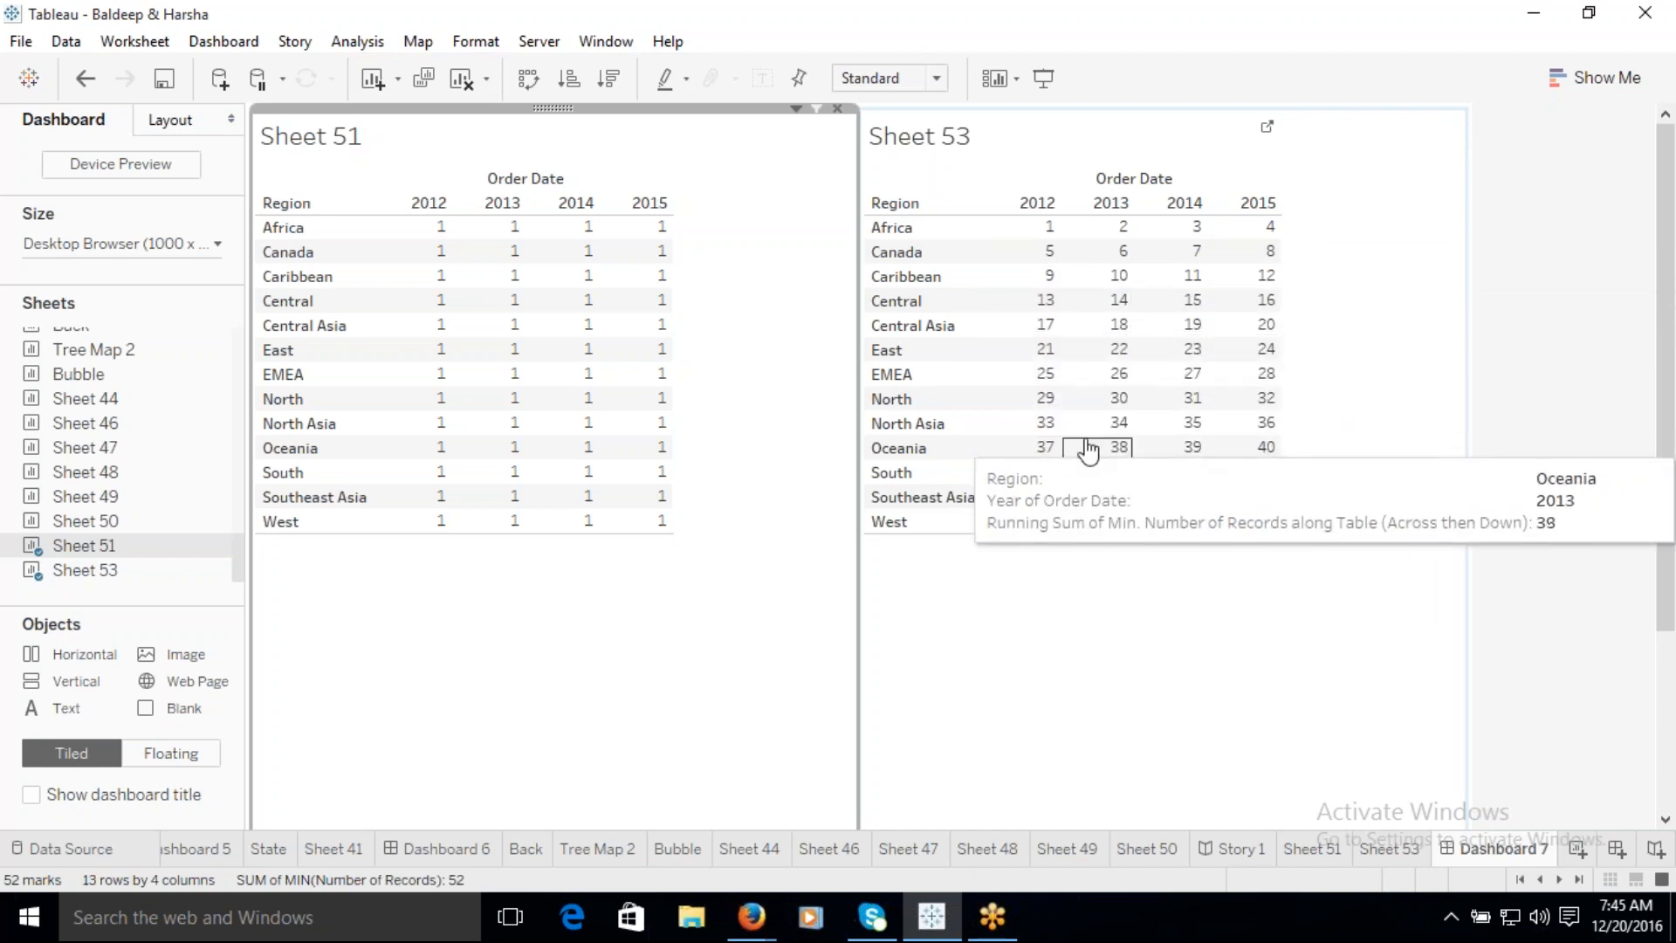
# Step: Compute Sheet 53's running total using Table (down then across) and view it beside Sheet 51 on Dashboard 7
pyautogui.click(1391, 849)
pyautogui.click(409, 513)
pyautogui.moveTo(421, 809)
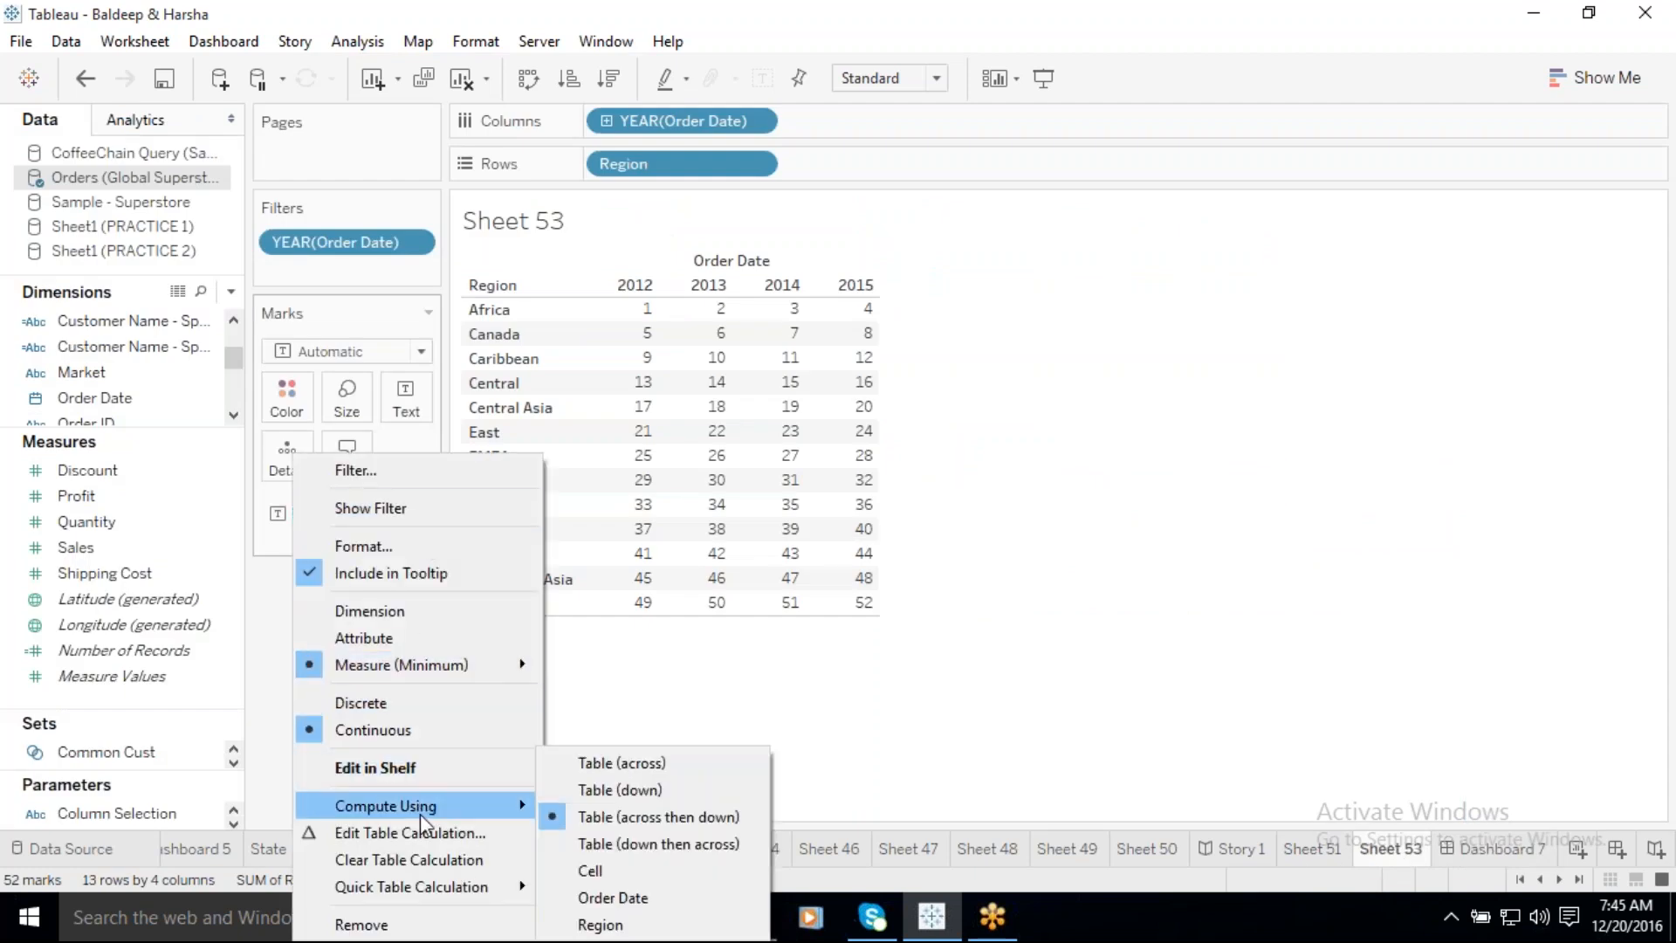
pyautogui.click(658, 844)
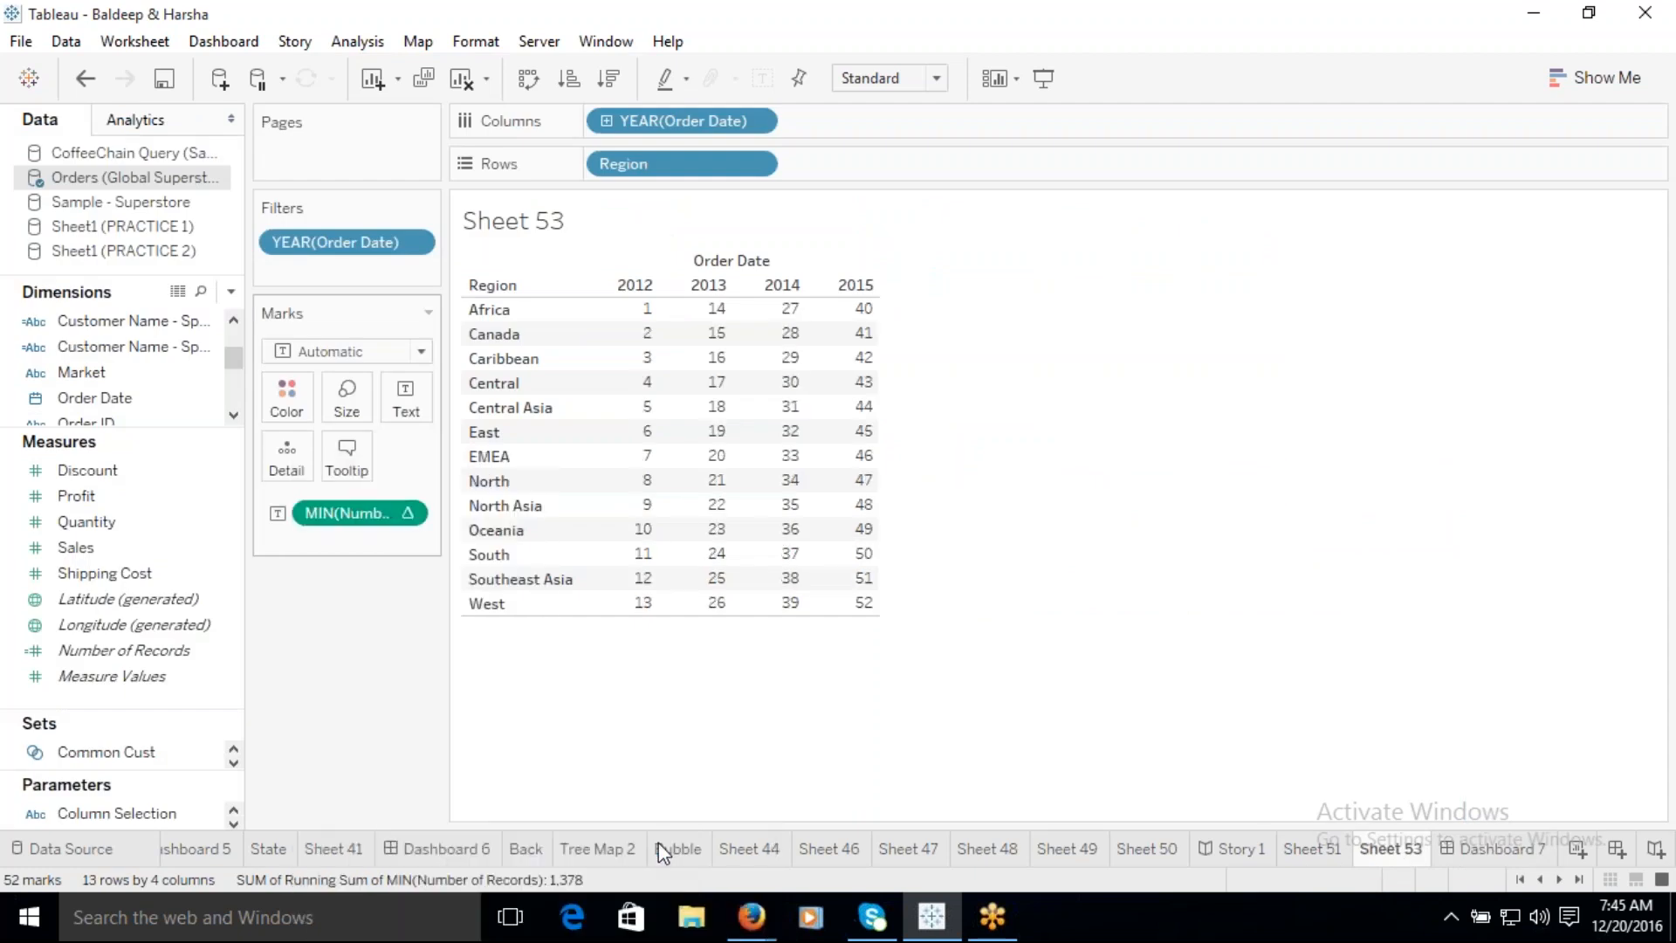
pyautogui.click(1498, 851)
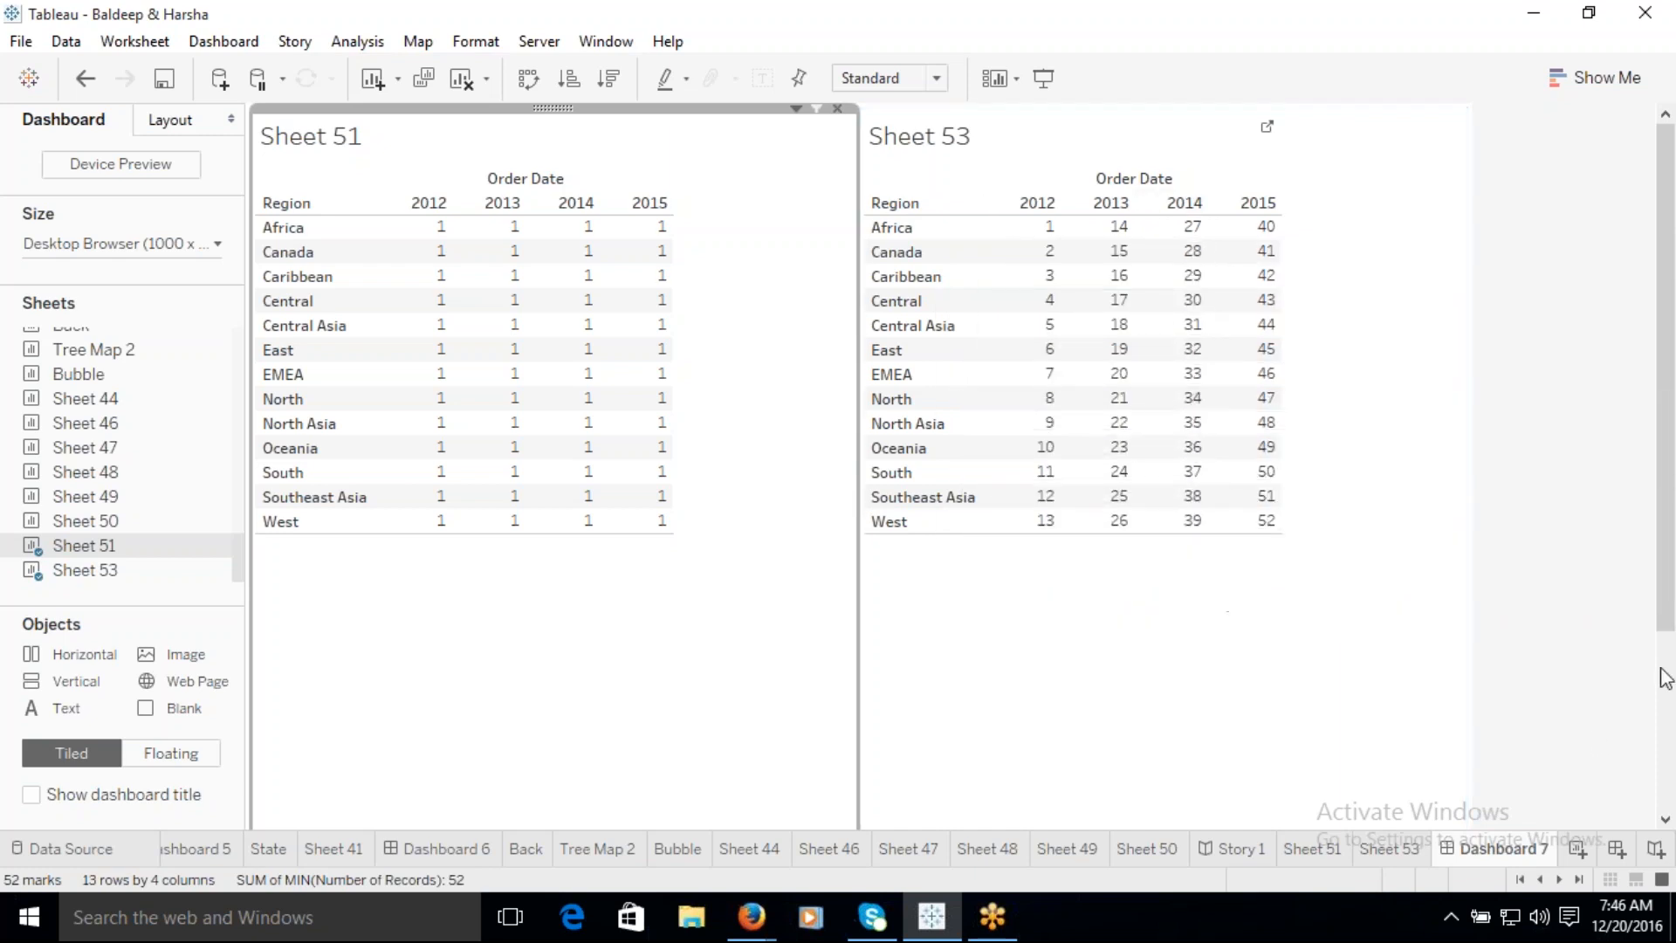
# Step: Set the running total on Sheet 53 to compute using Cell
pyautogui.click(1397, 850)
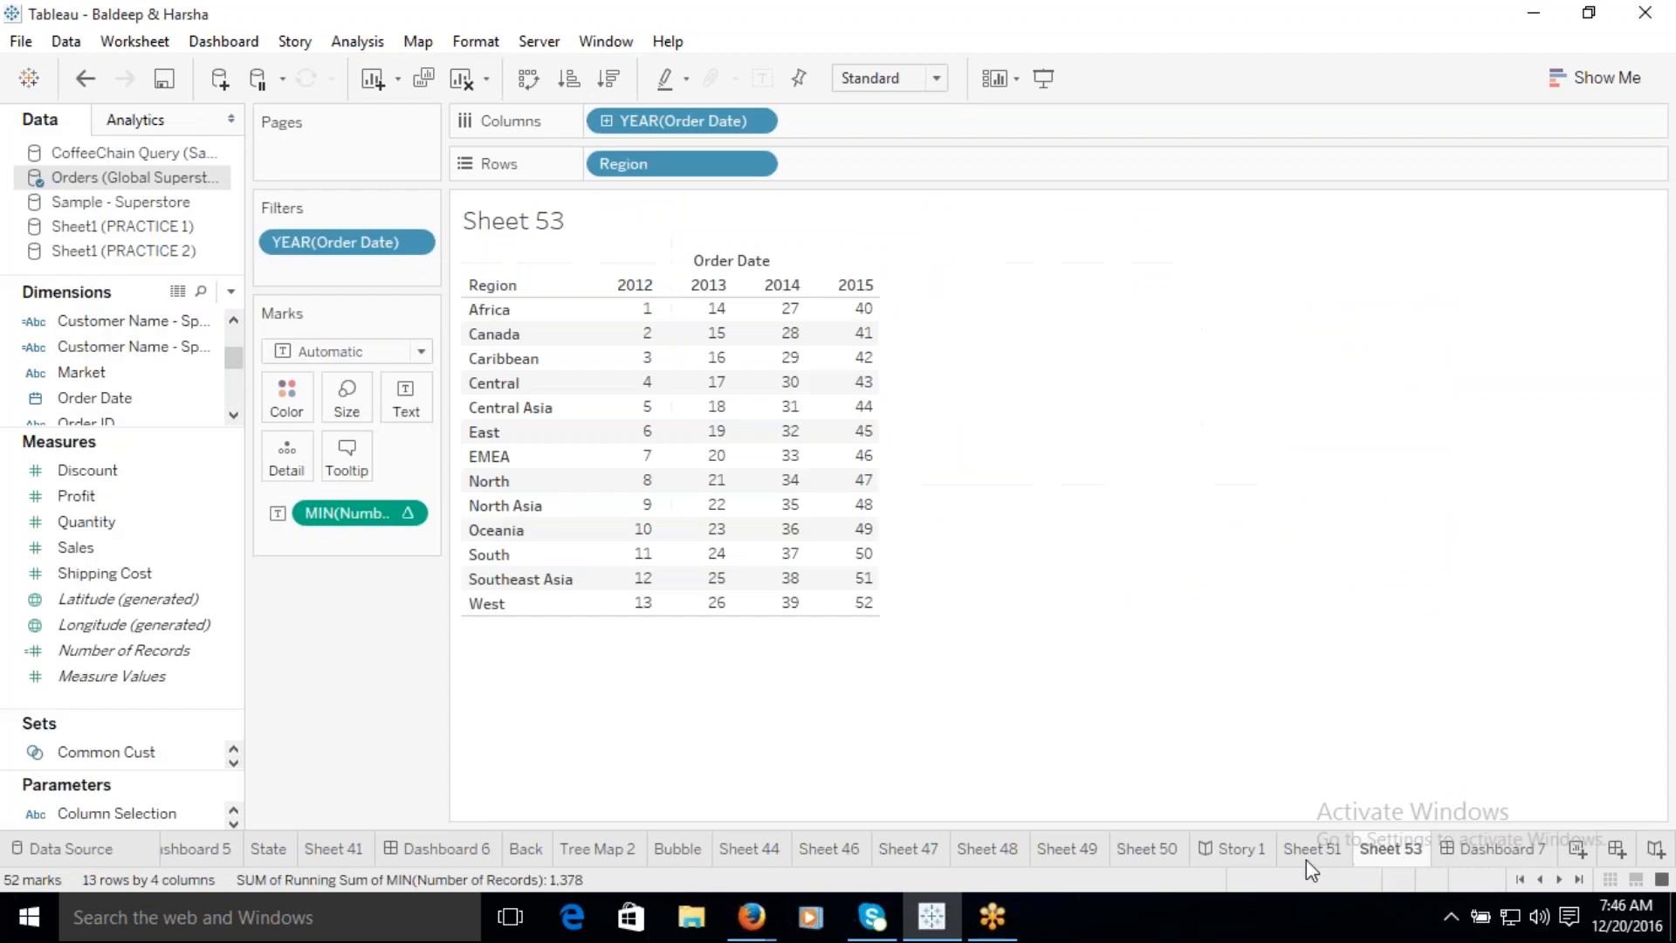
pyautogui.rightClick(402, 513)
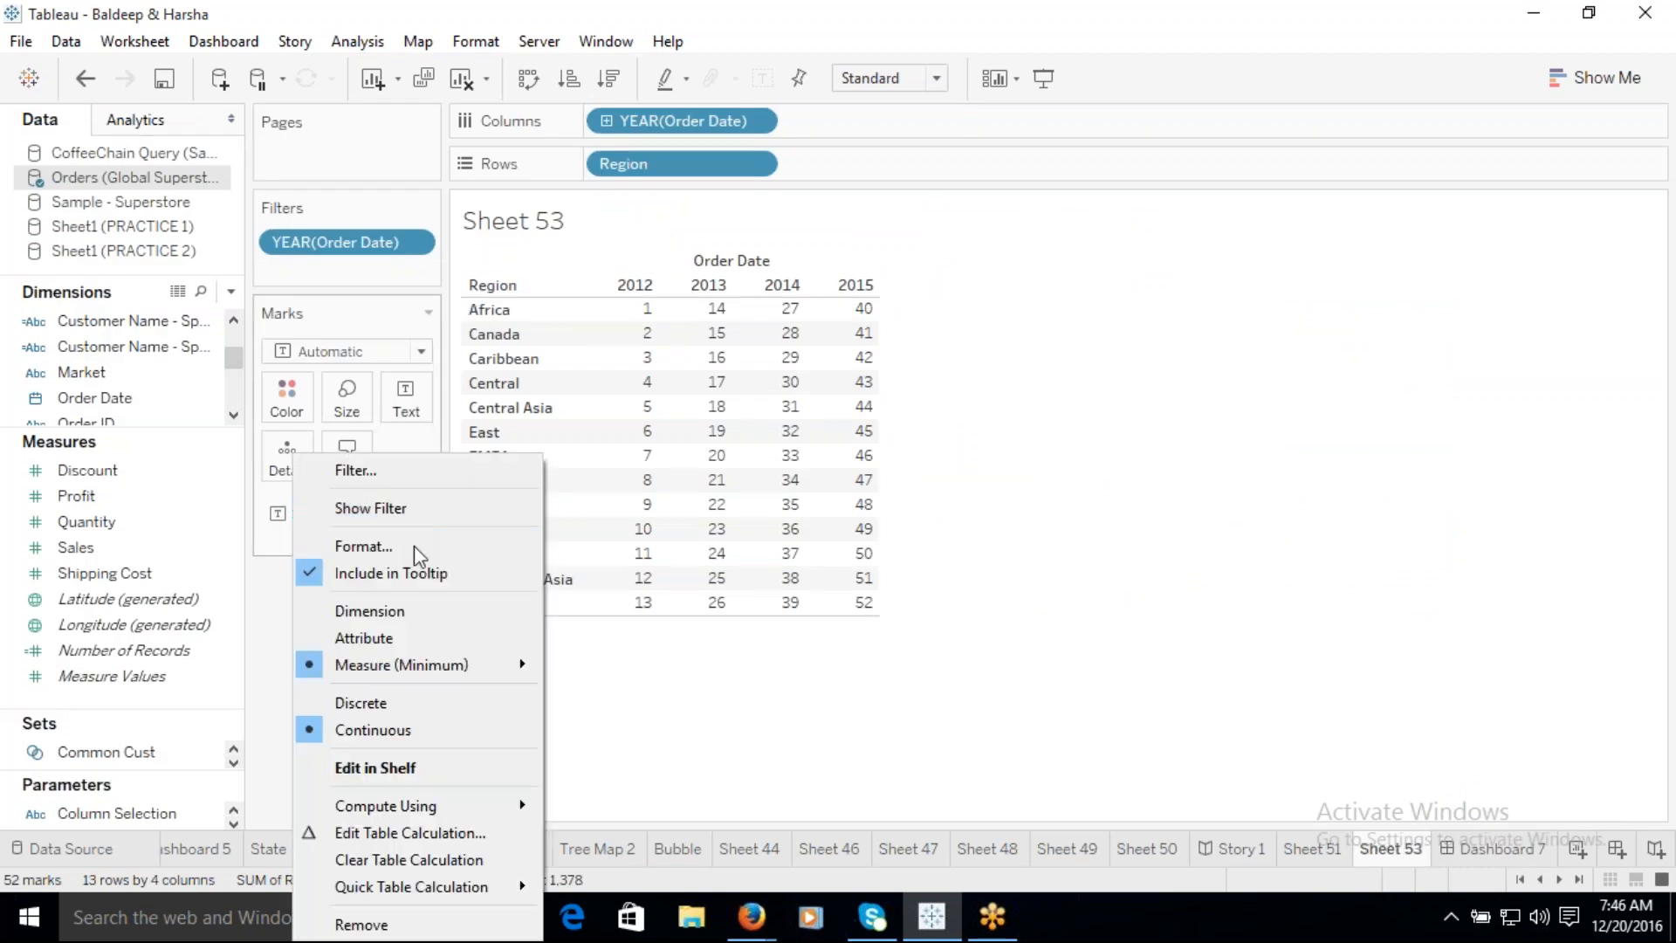
pyautogui.moveTo(442, 805)
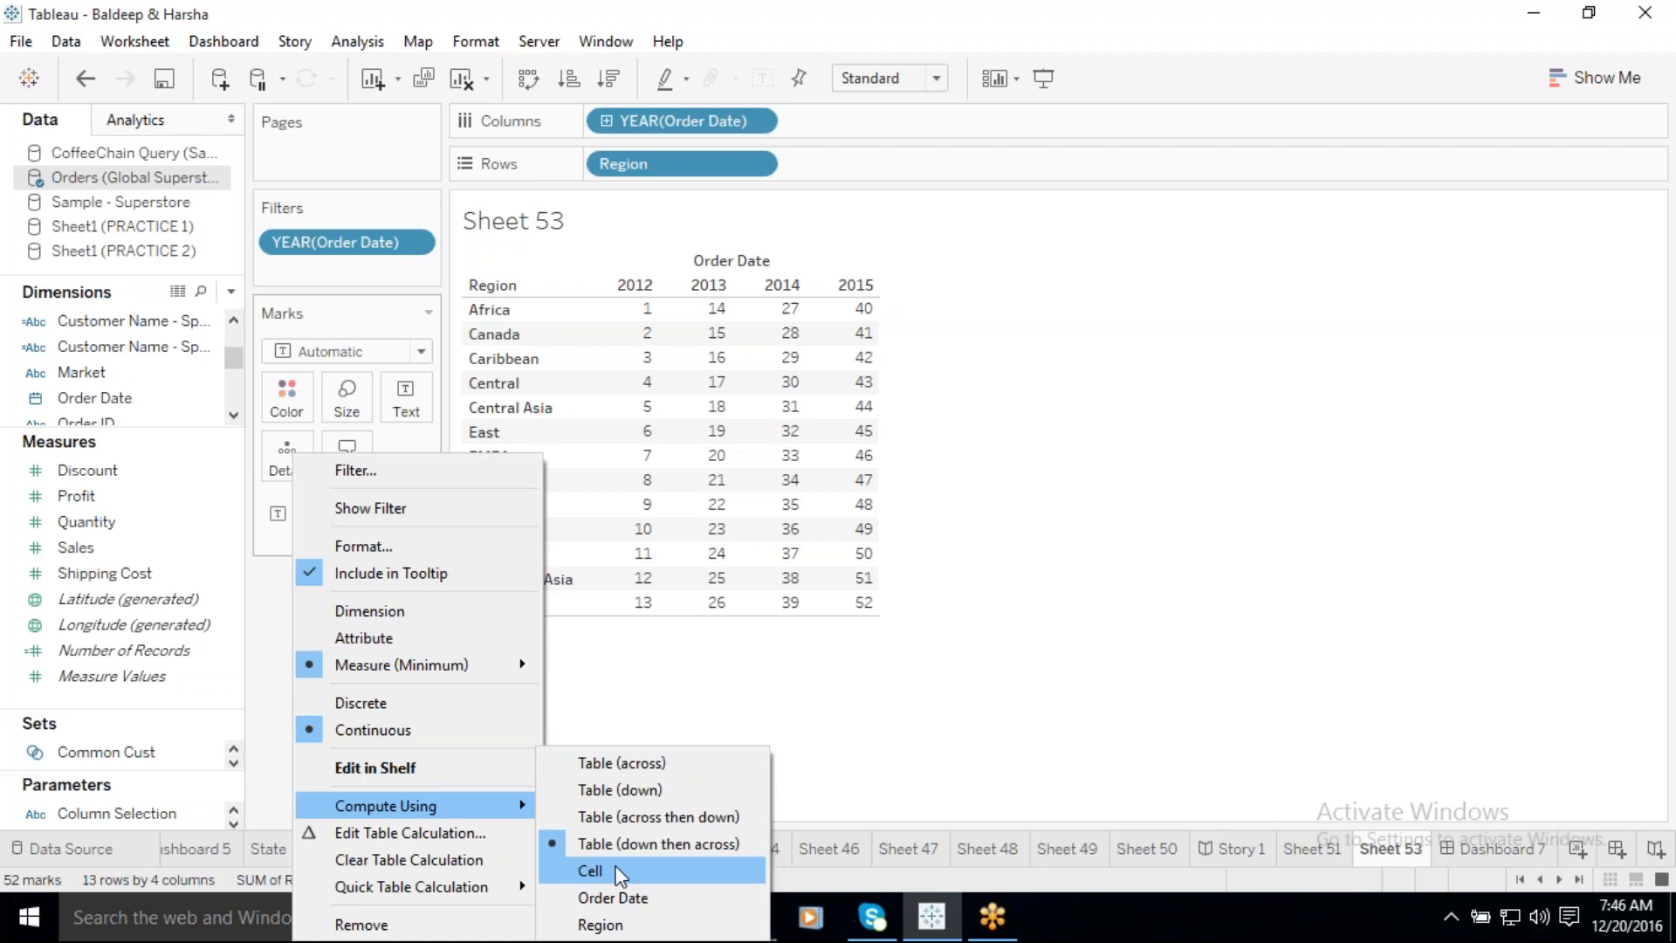
pyautogui.click(590, 870)
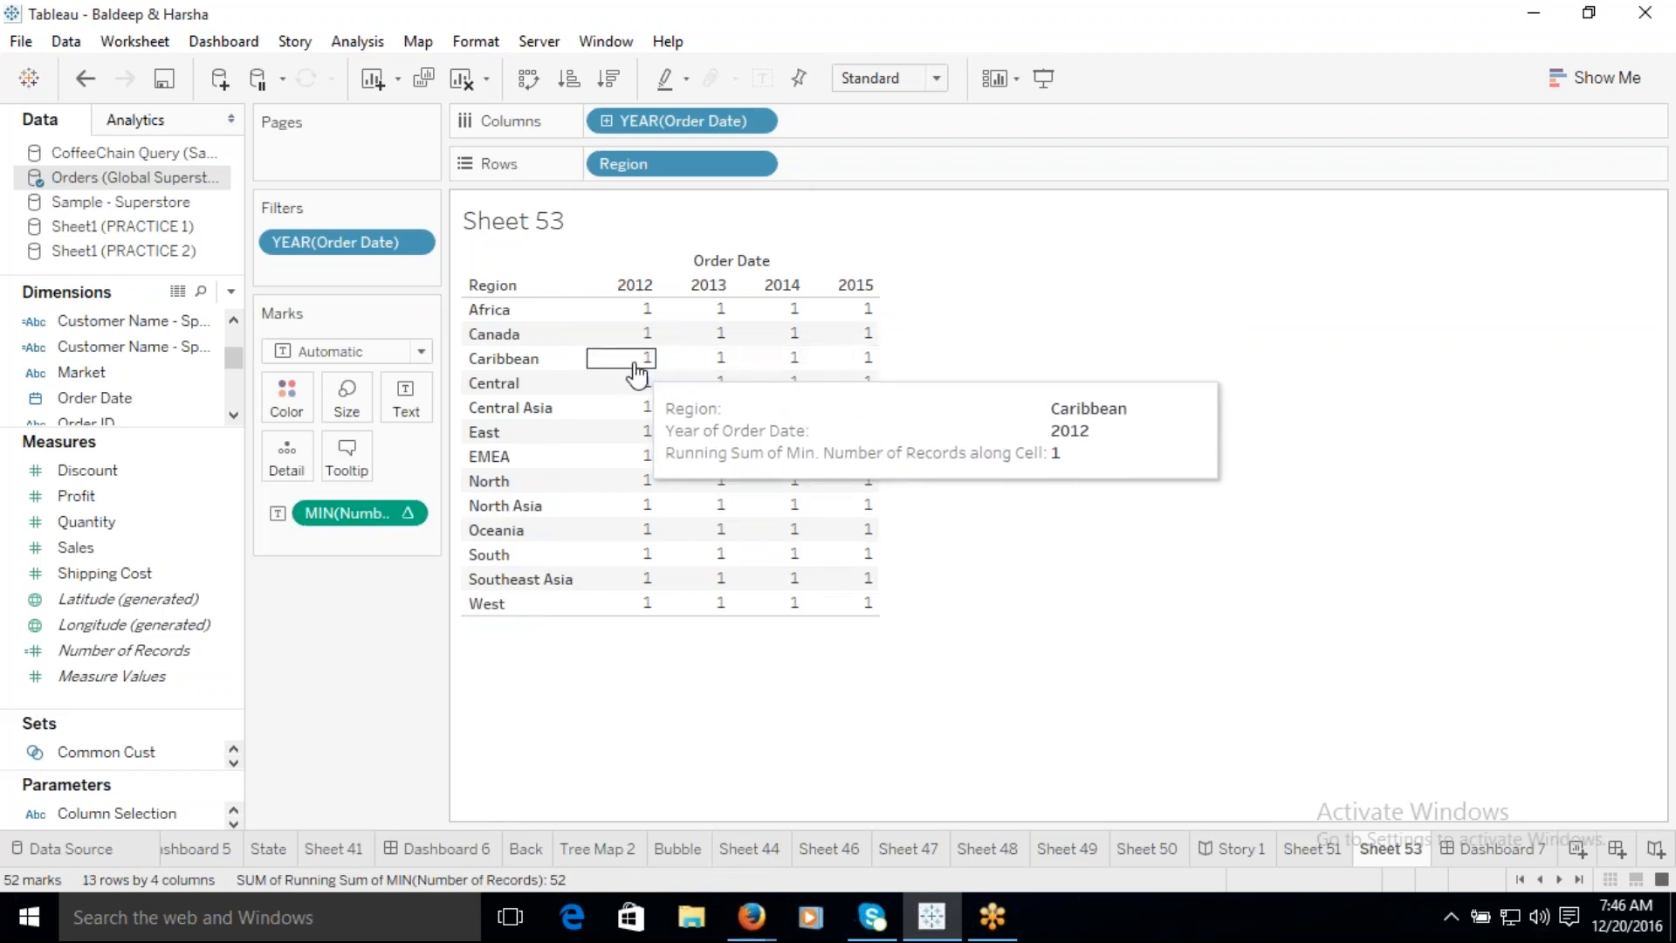
# Step: Switch Sheet 53's running total to compute along the Order Date dimension
pyautogui.click(409, 515)
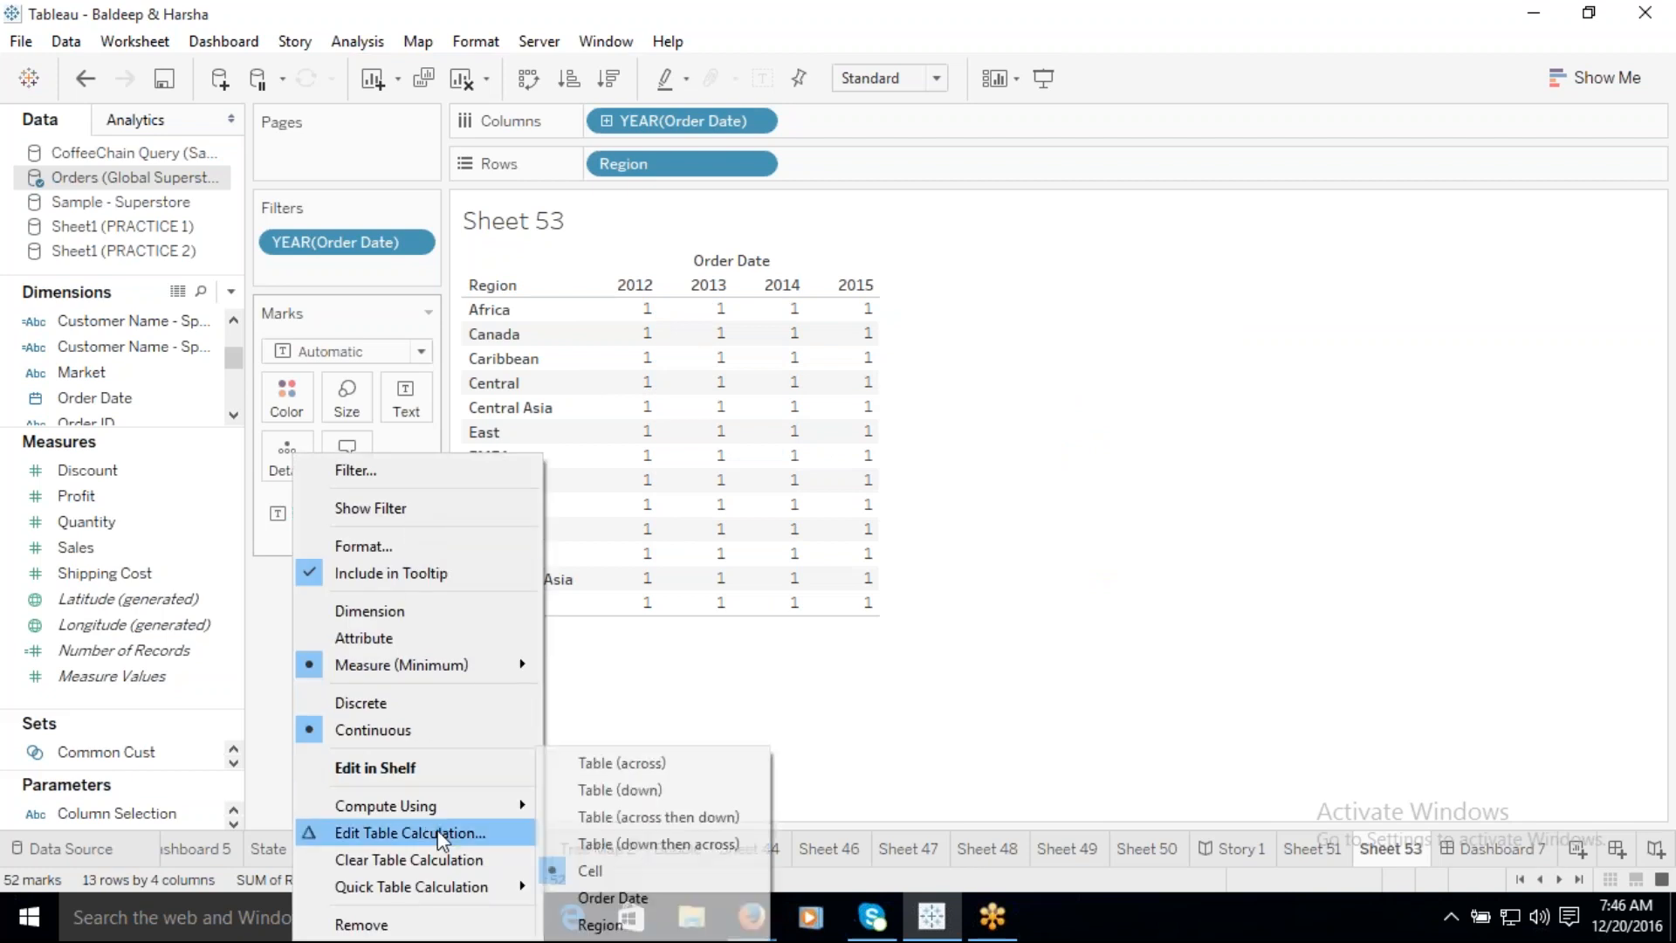
pyautogui.moveTo(437, 808)
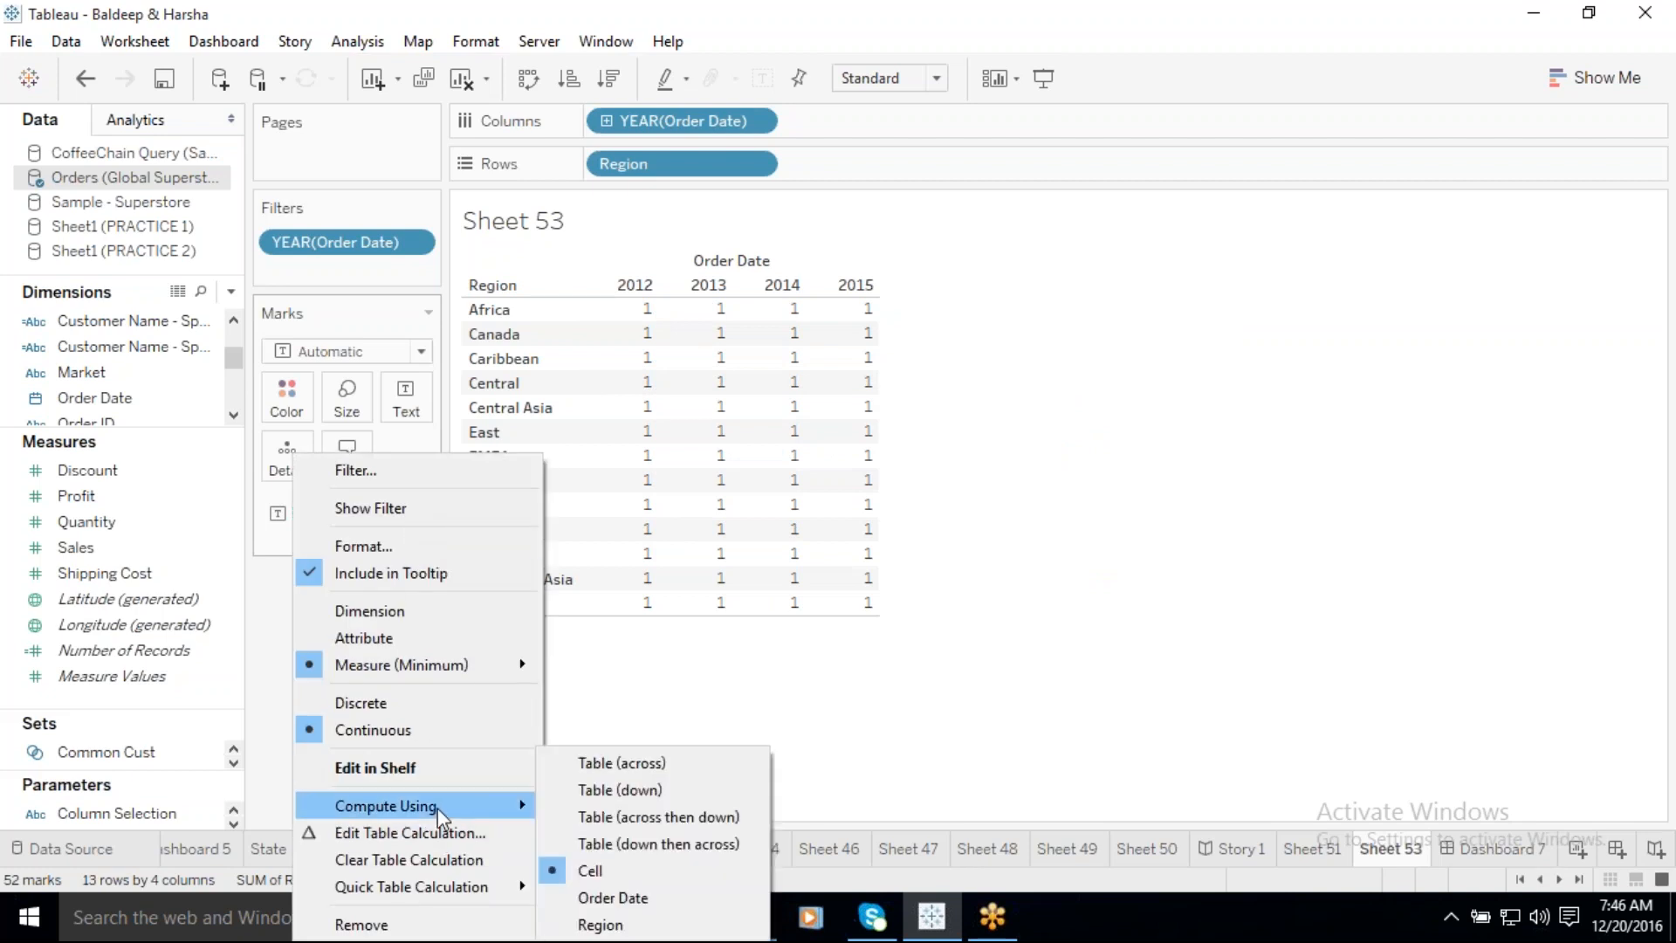
pyautogui.click(627, 899)
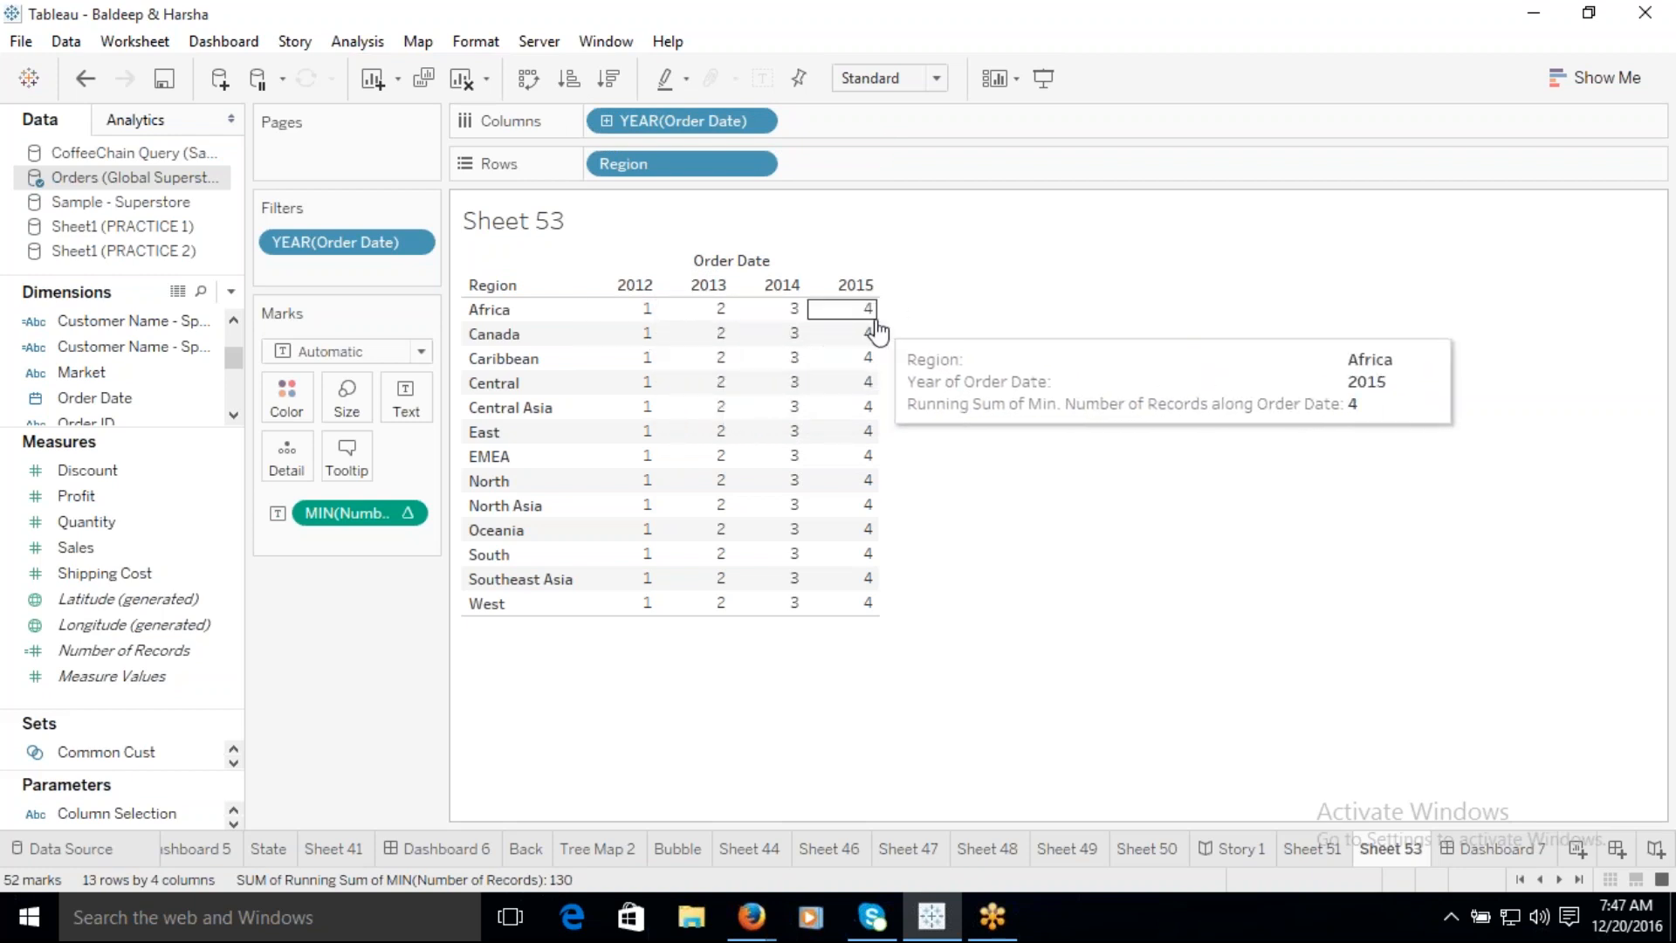
# Step: Compute Sheet 53's running total along the Region dimension and look at the original values in Sheet 51
pyautogui.click(417, 522)
pyautogui.moveTo(441, 805)
pyautogui.click(603, 924)
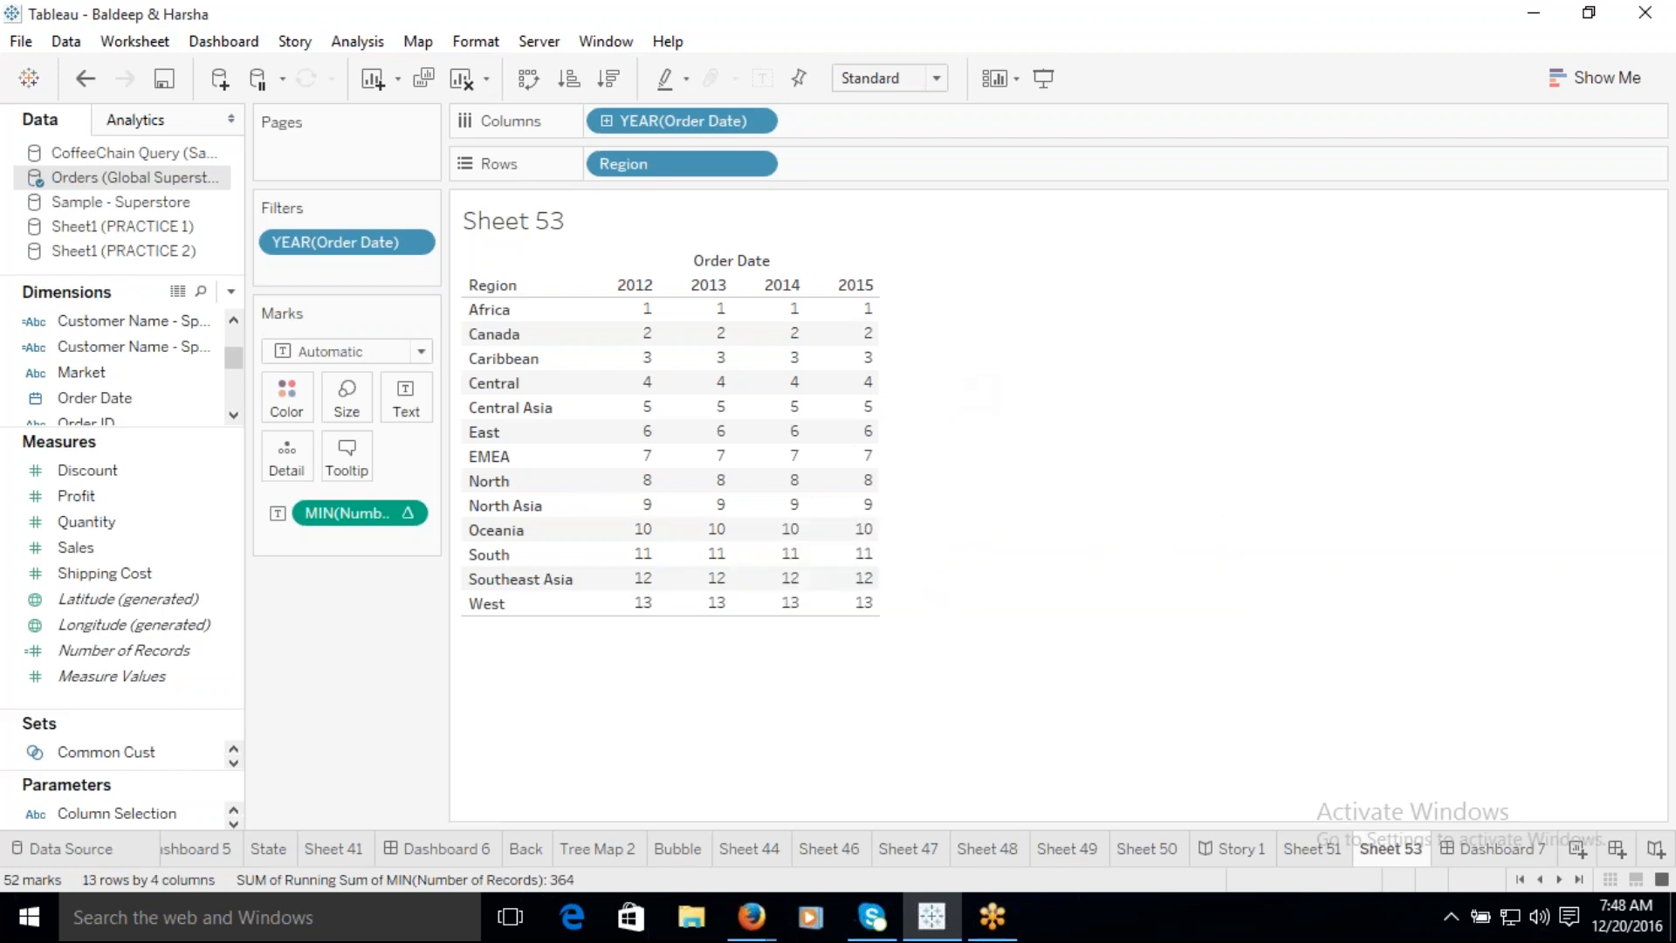
pyautogui.moveTo(845, 313)
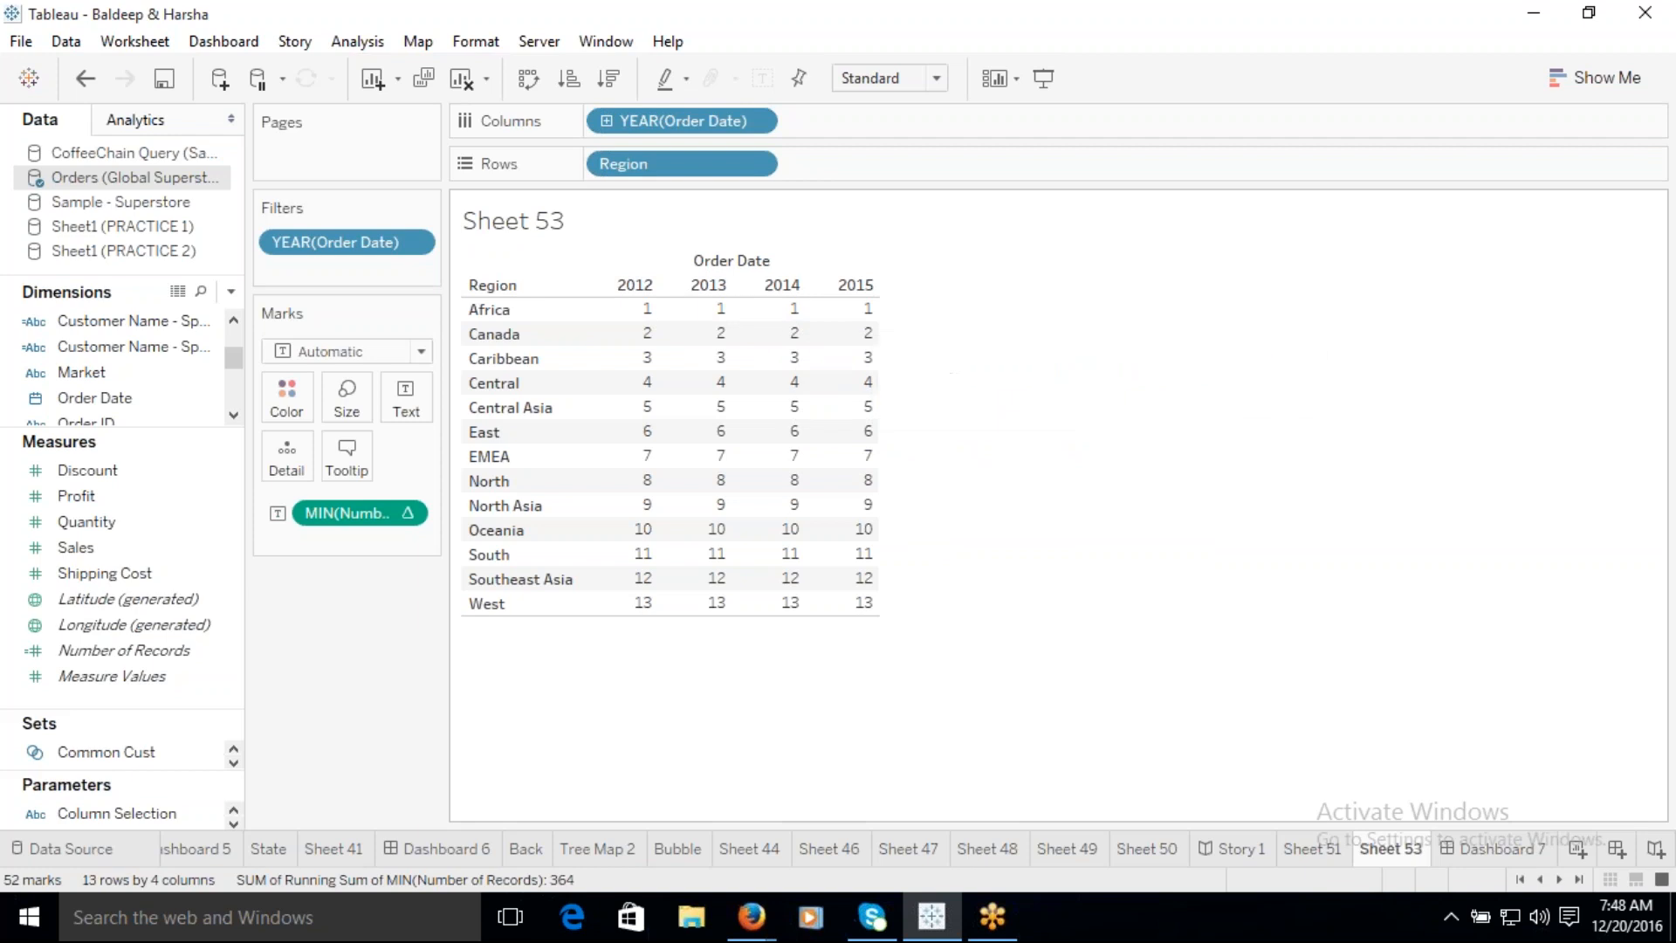
pyautogui.click(1312, 849)
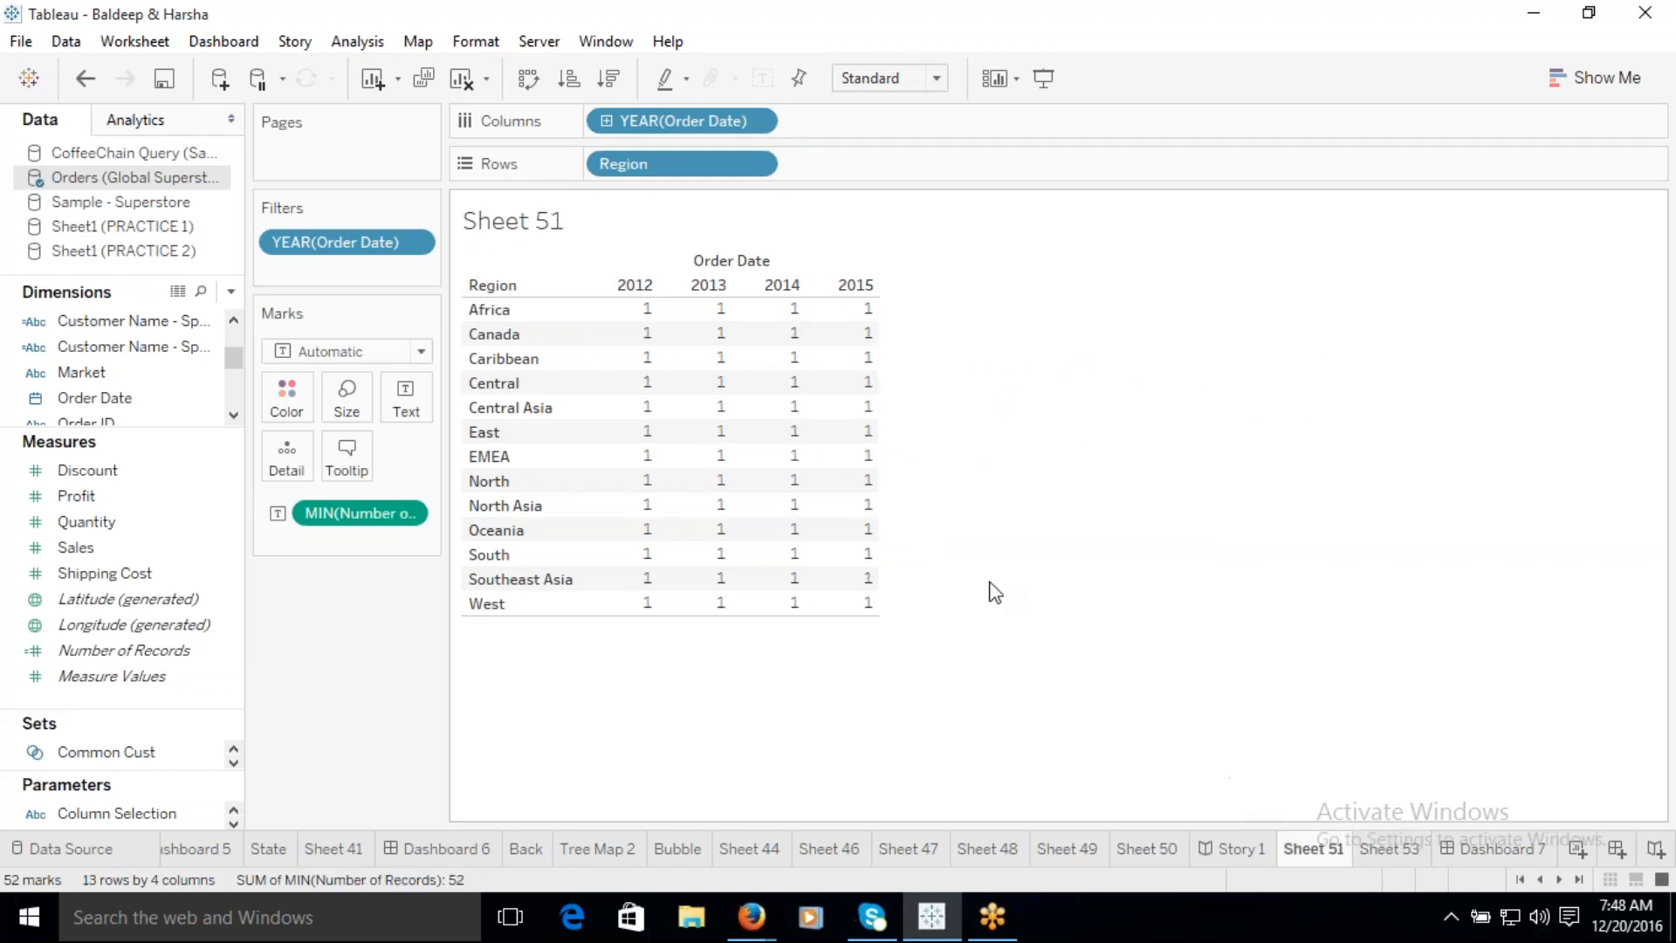
# Step: Delete Dashboard 7 and Sheet 51 from the workbook
pyautogui.rightClick(1320, 849)
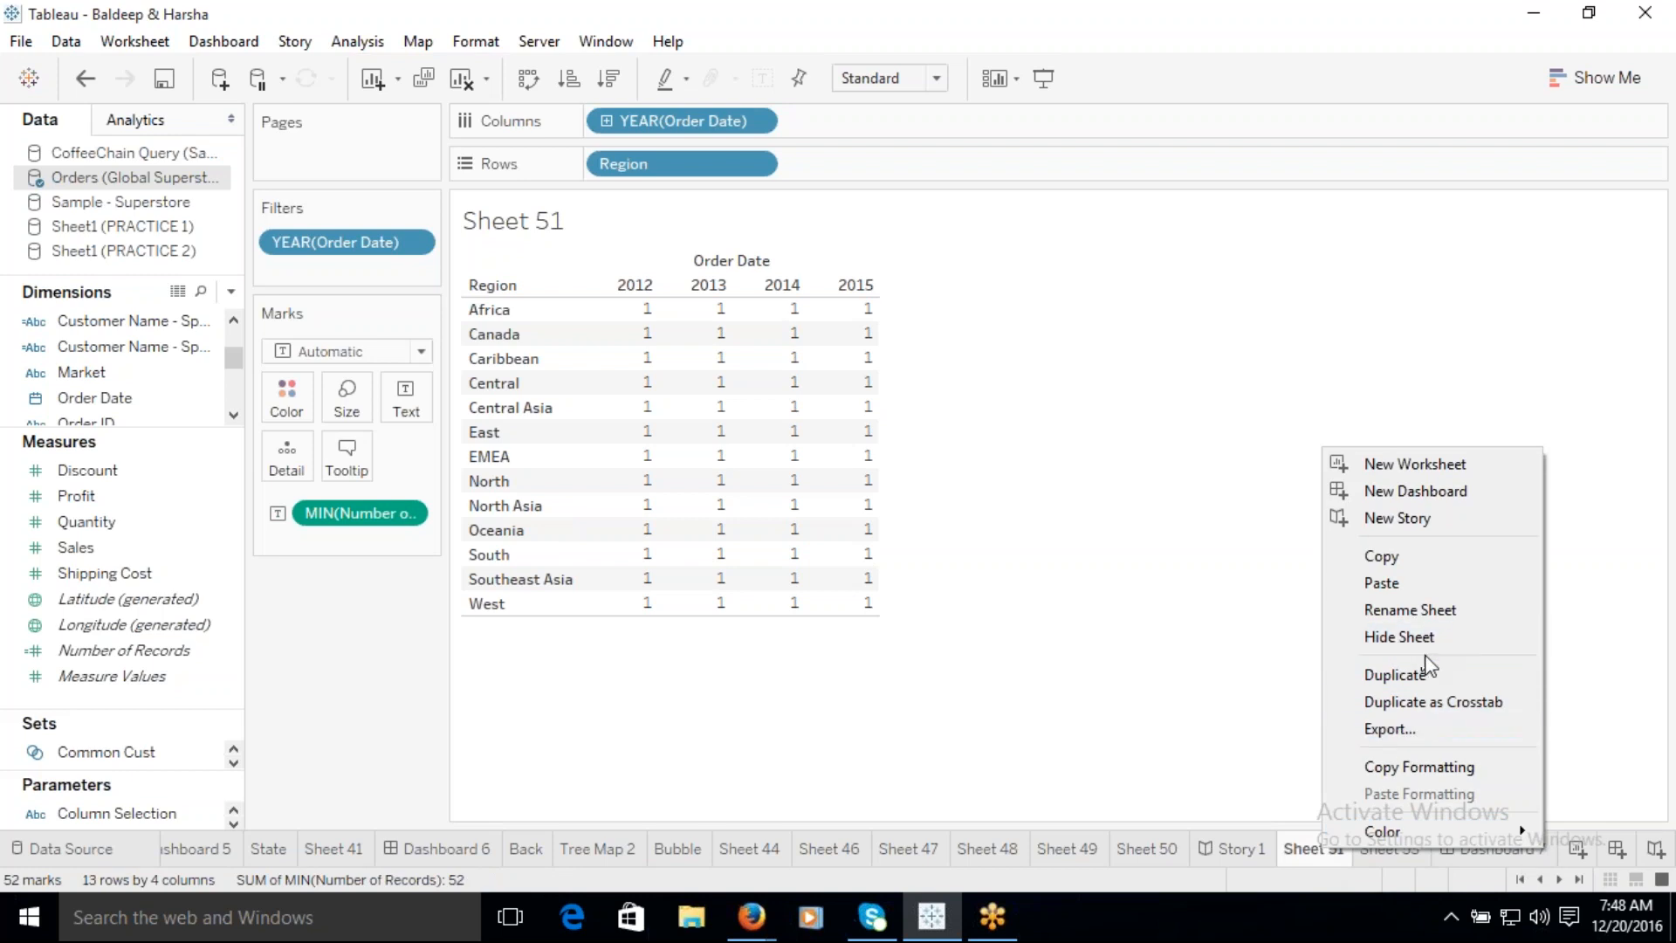
pyautogui.click(1243, 707)
pyautogui.rightClick(1496, 841)
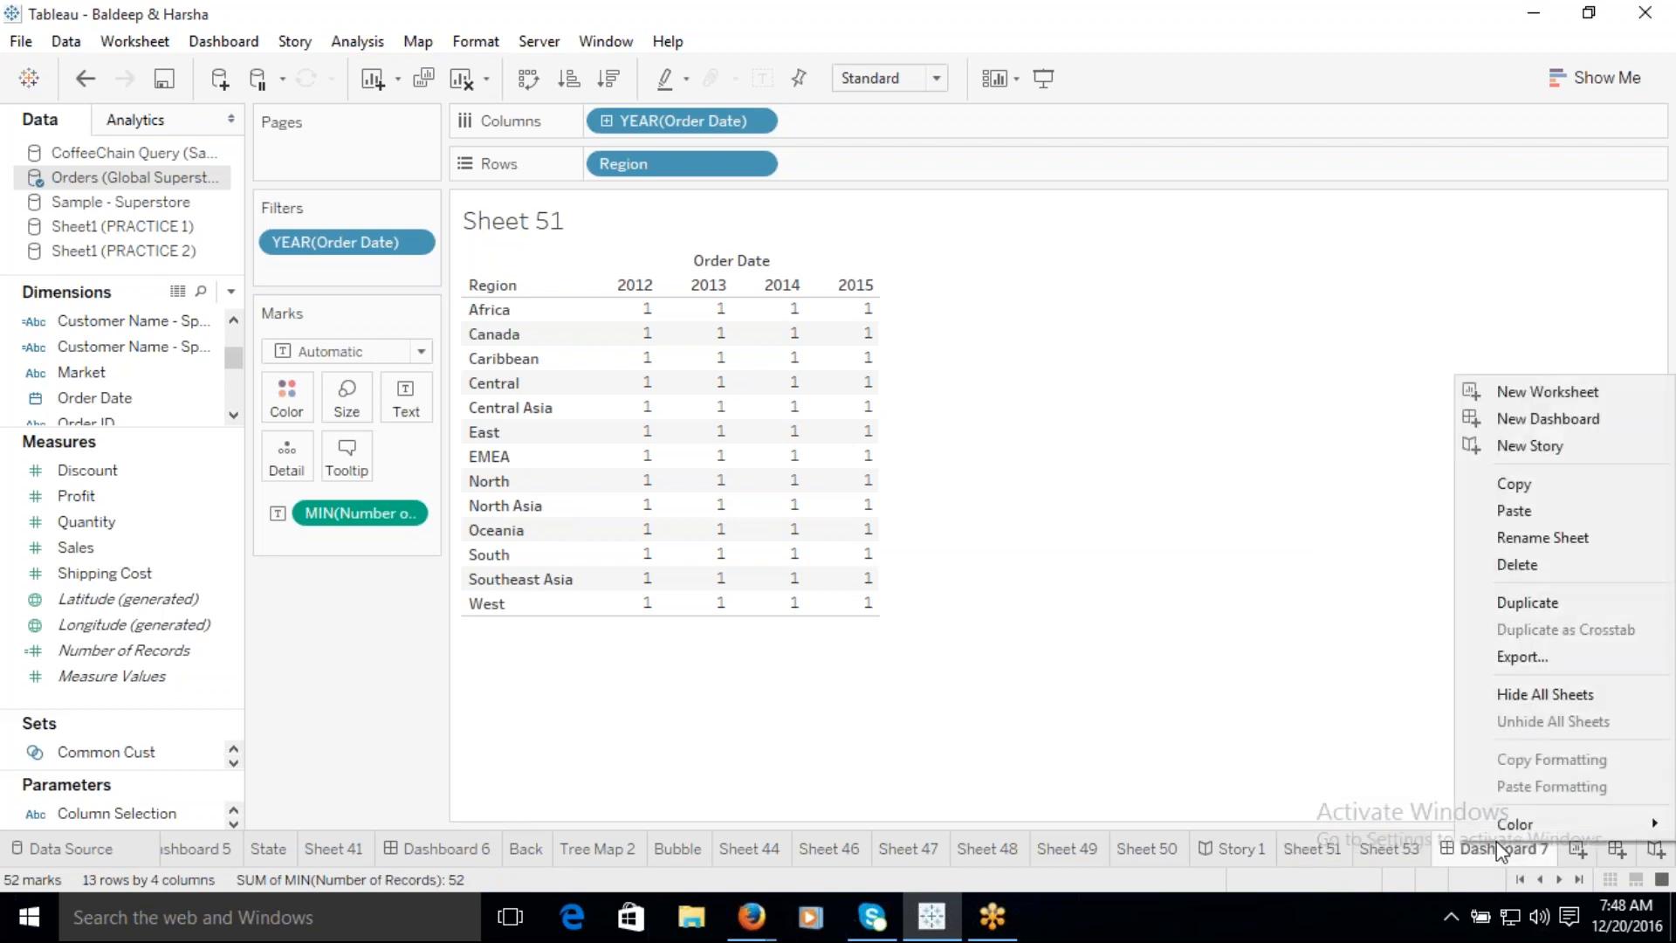
pyautogui.click(1529, 567)
pyautogui.rightClick(1444, 856)
pyautogui.click(1510, 648)
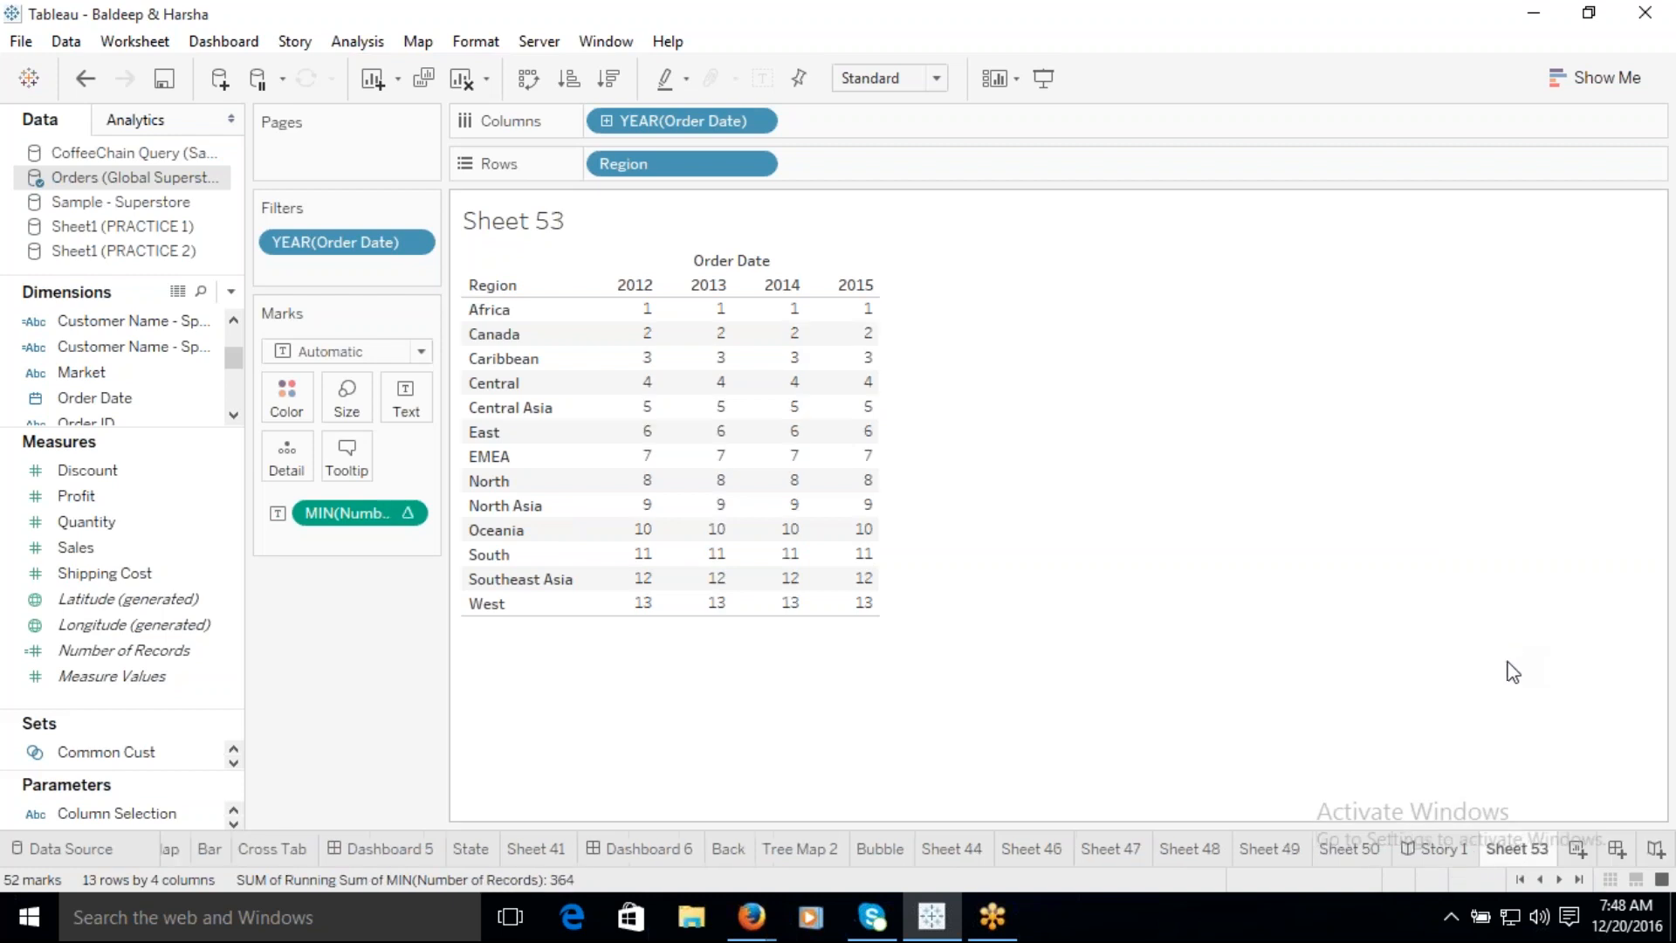
# Step: Replace the Number of Records measure with Profit in Sheet 53's region-by-year table
pyautogui.moveTo(384, 512); pyautogui.dragTo(358, 734)
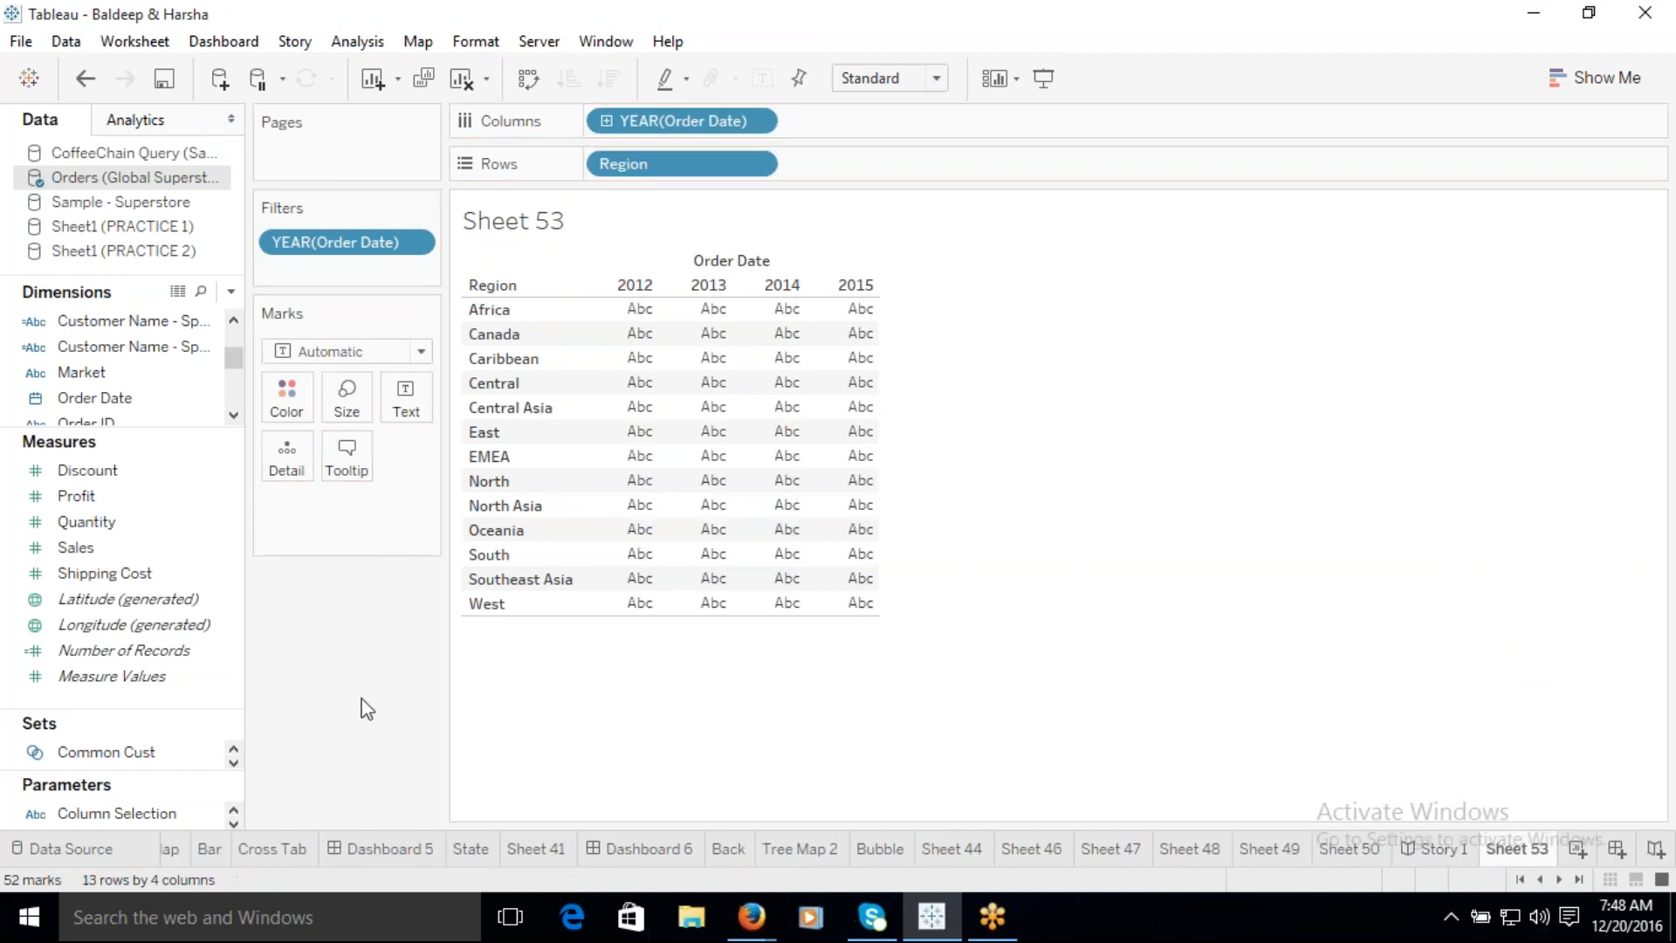
pyautogui.click(87, 547)
pyautogui.moveTo(87, 543); pyautogui.dragTo(685, 447)
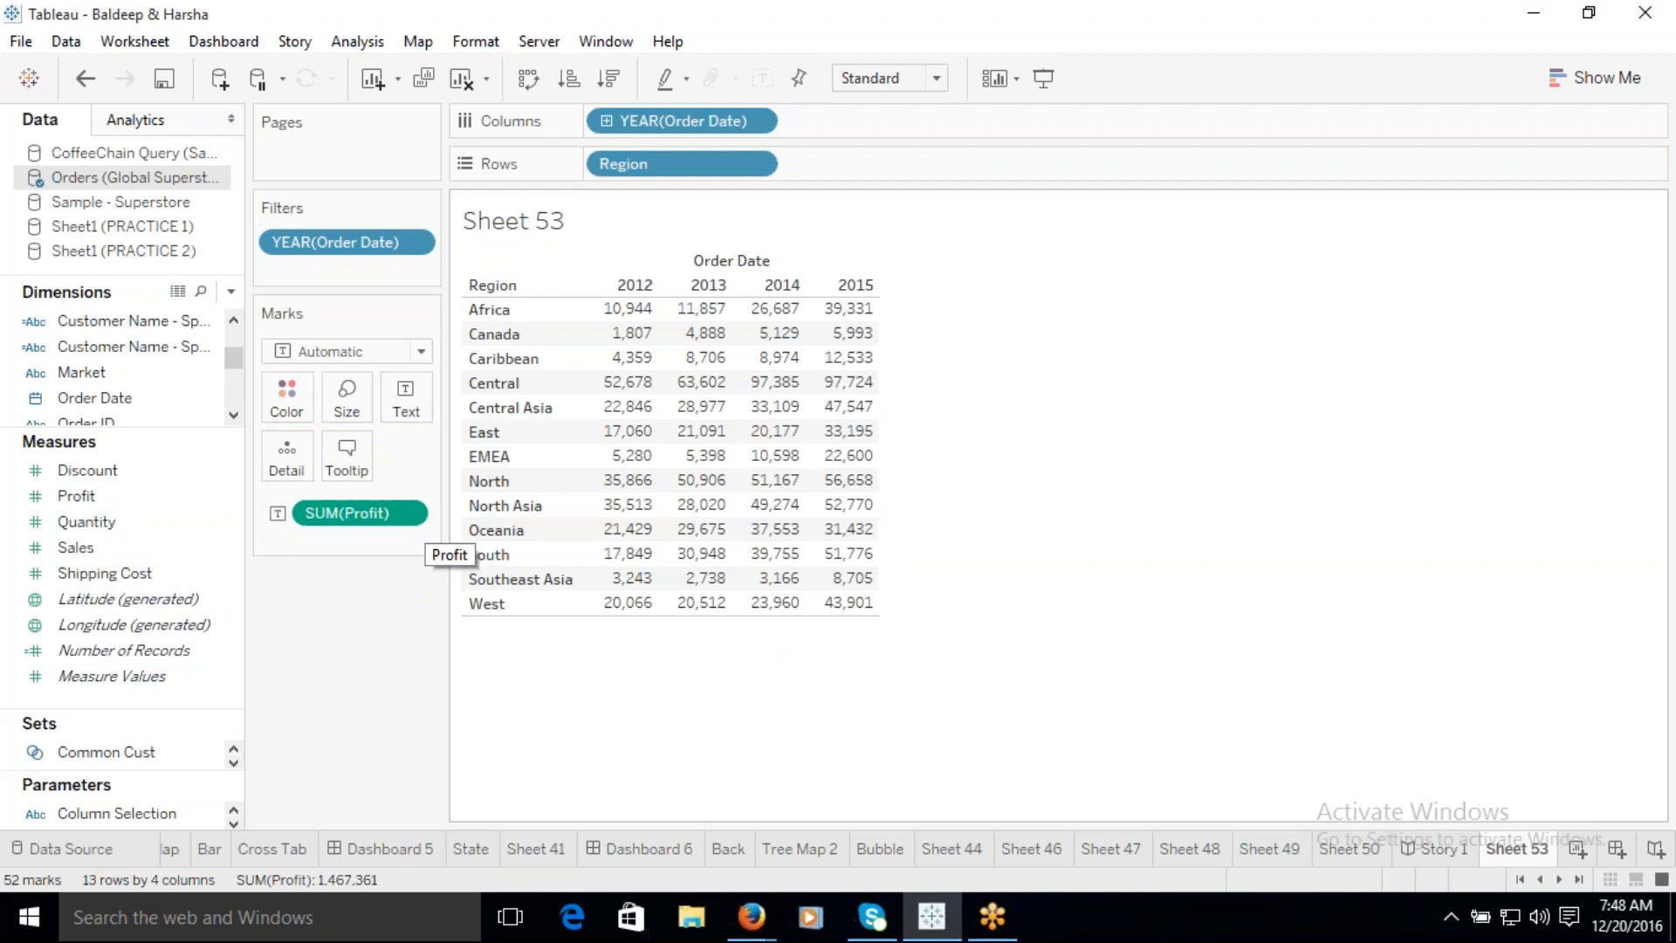
# Step: Duplicate Sheet 53 and apply a Running Total quick table calculation to SUM(Profit) in the copy
pyautogui.rightClick(1514, 856)
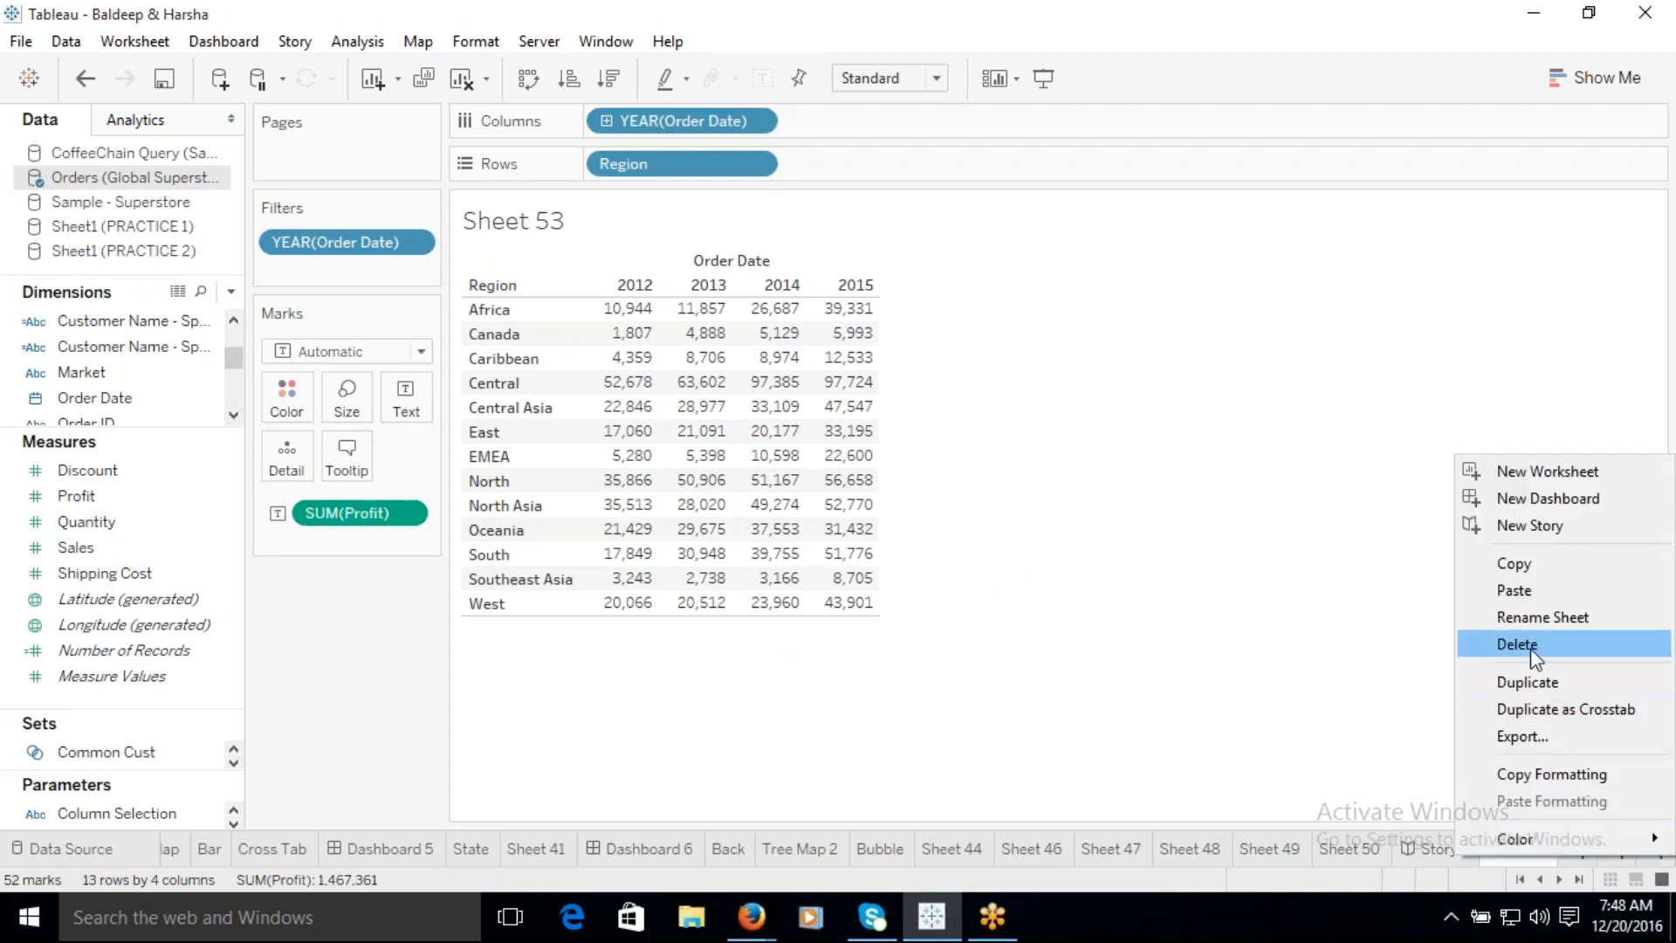
pyautogui.click(1535, 682)
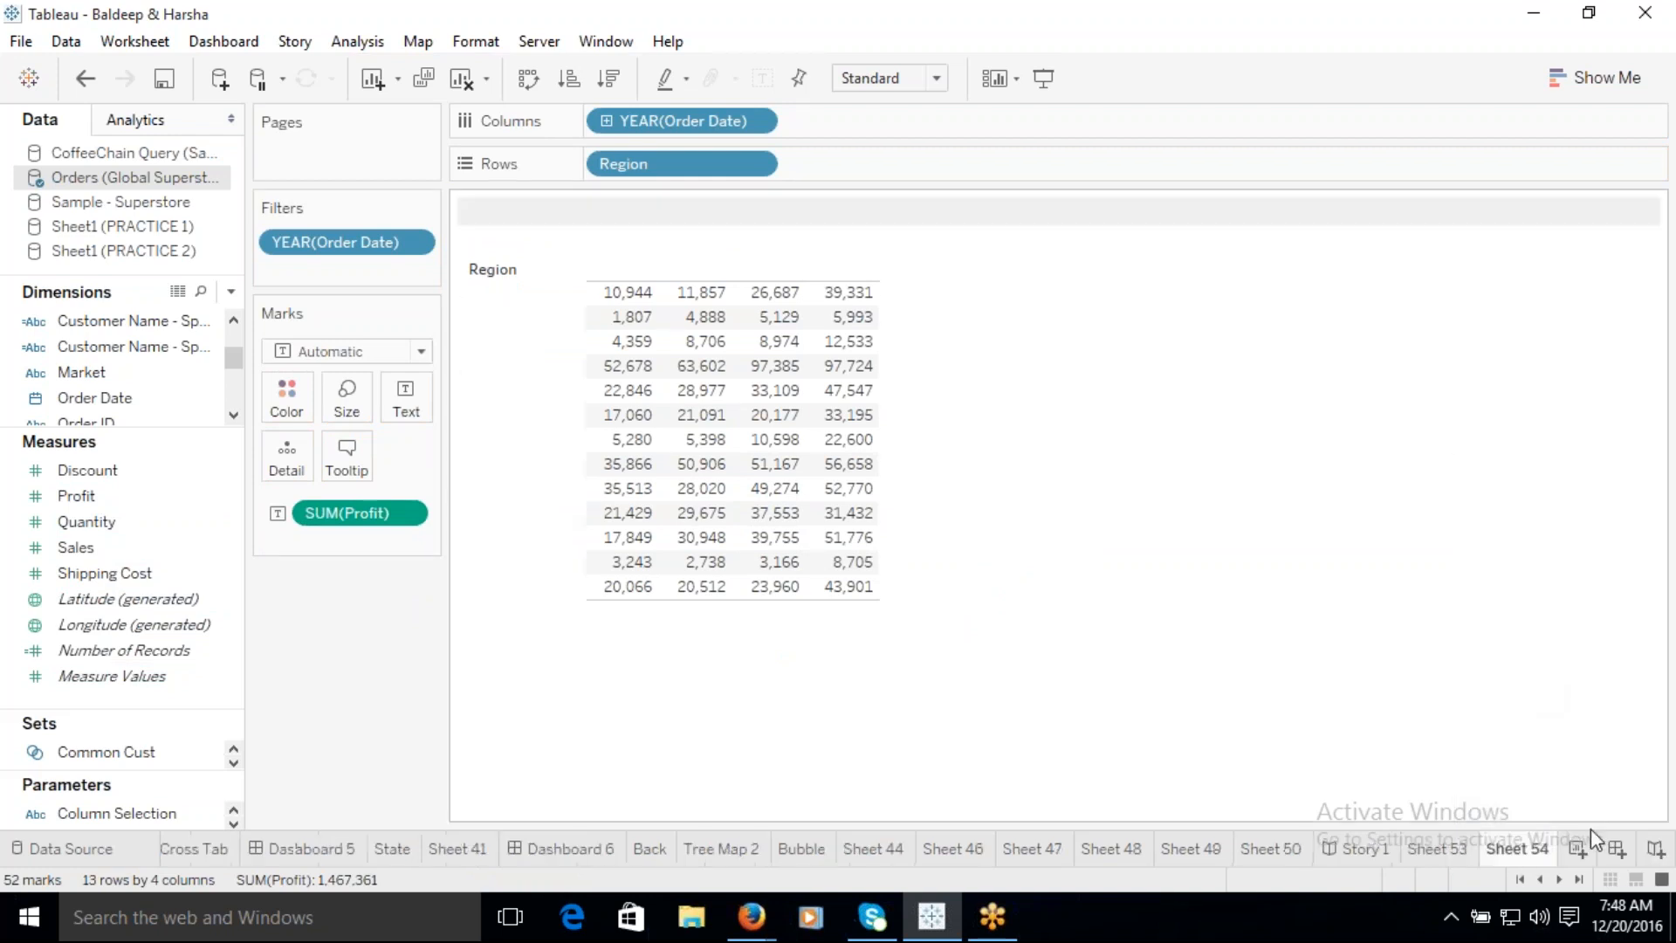
pyautogui.click(415, 515)
pyautogui.moveTo(407, 726)
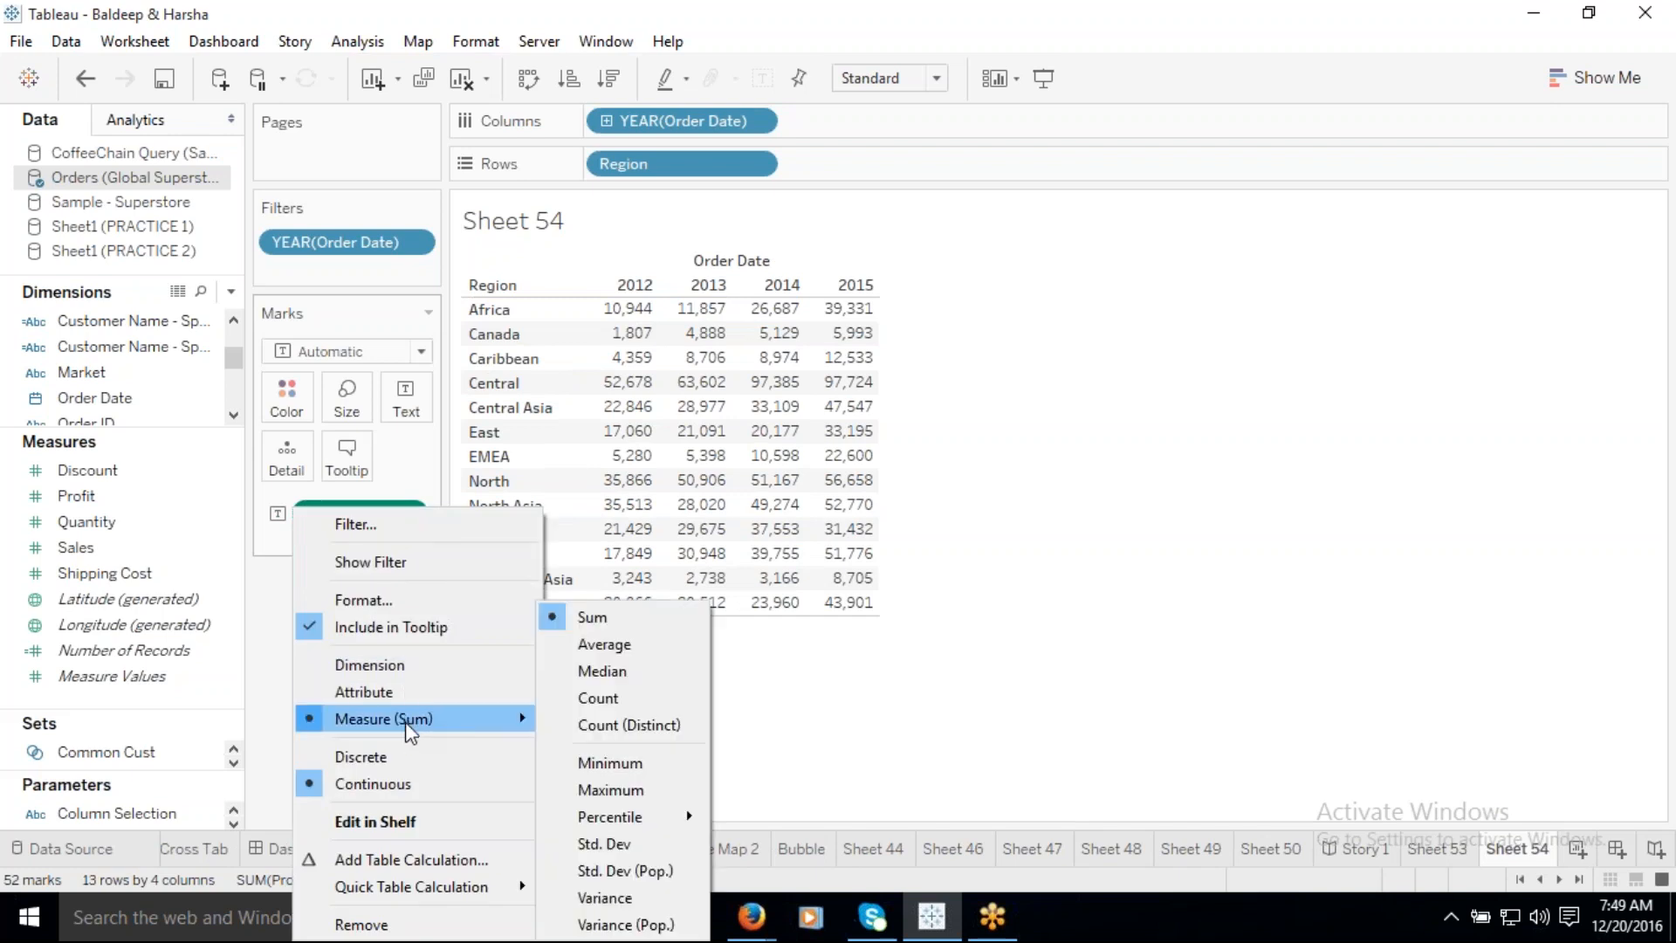
pyautogui.moveTo(402, 883)
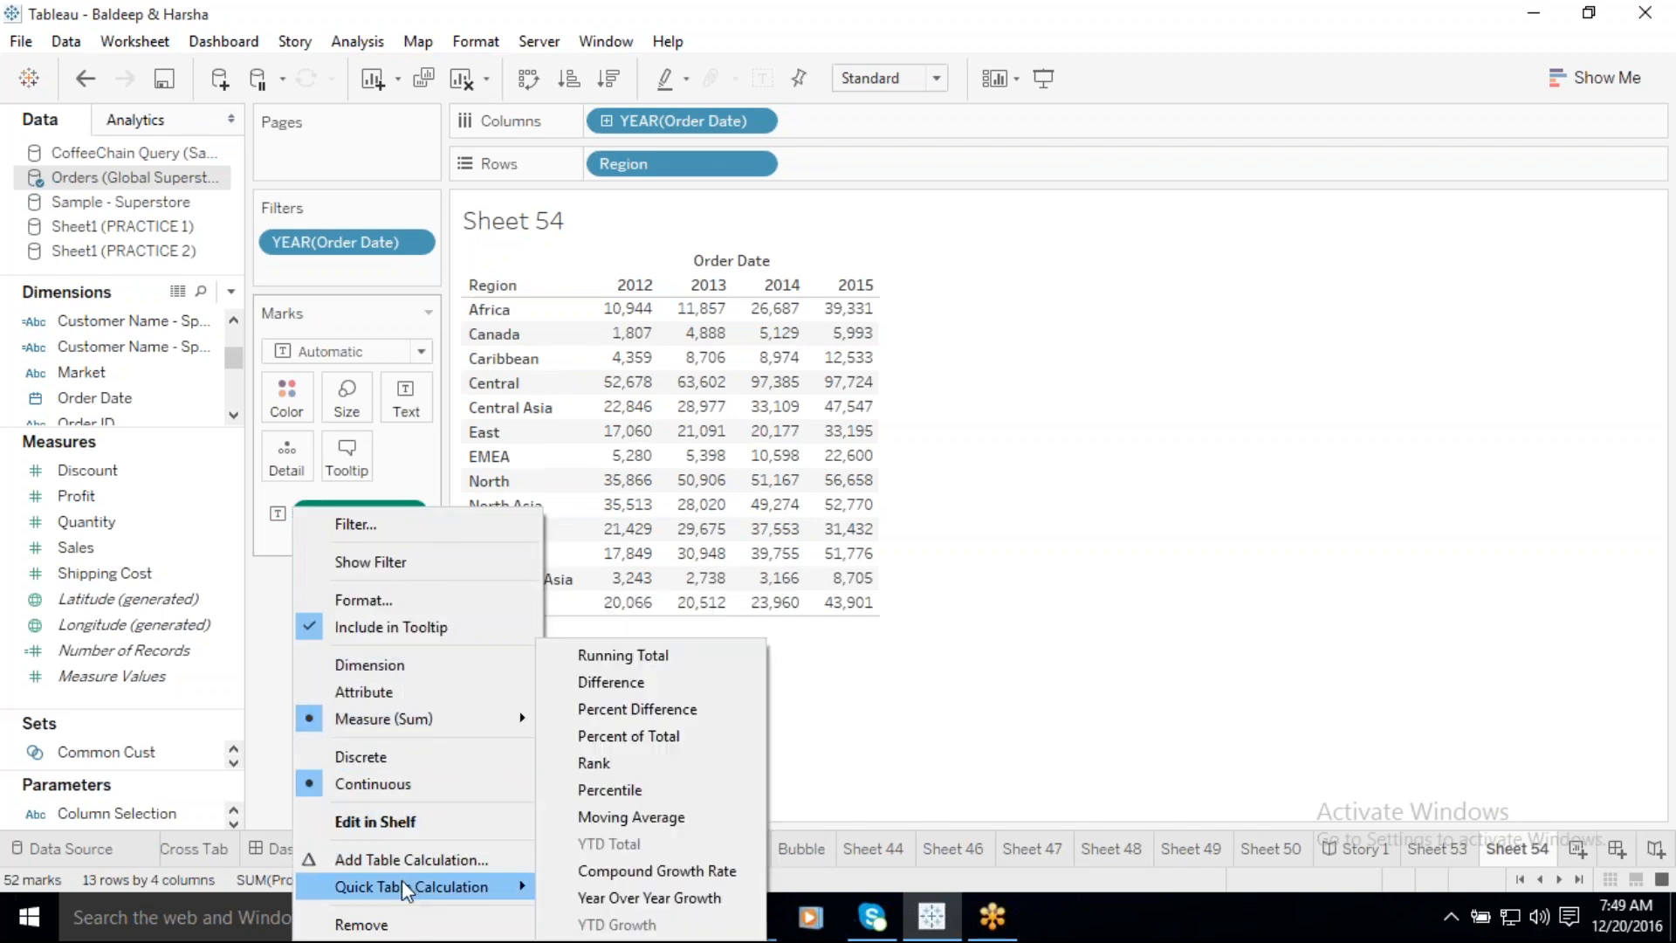
pyautogui.click(628, 657)
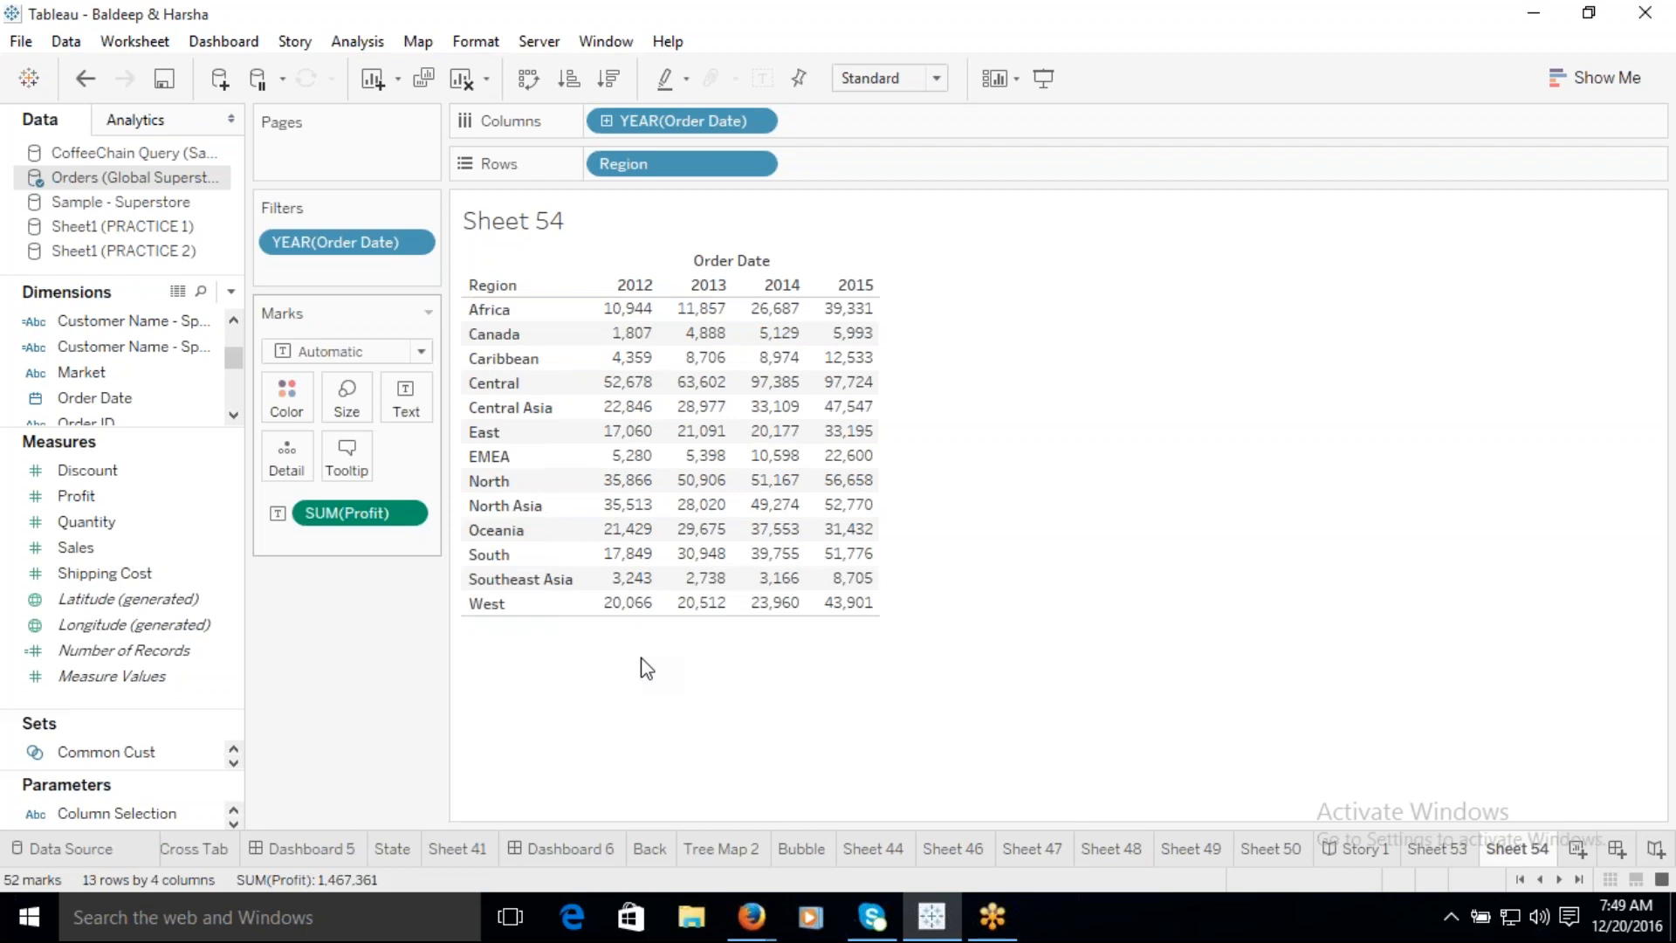
# Step: Review the table calculation settings of Sheet 54's profit running total and close them
pyautogui.click(416, 514)
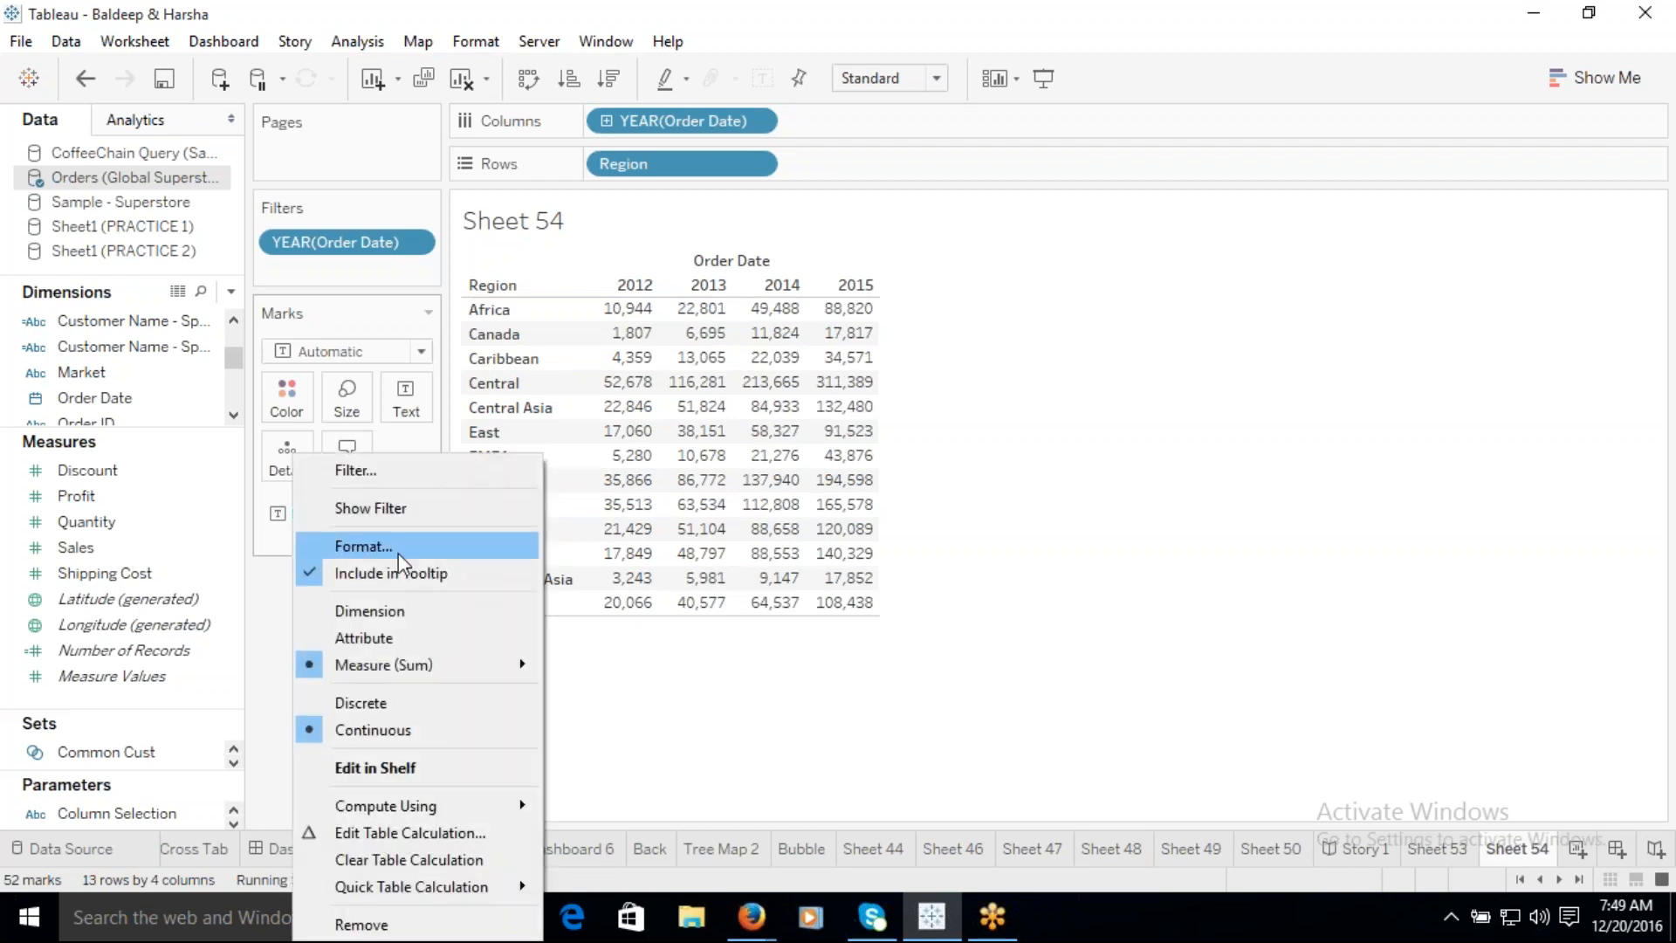
pyautogui.click(386, 833)
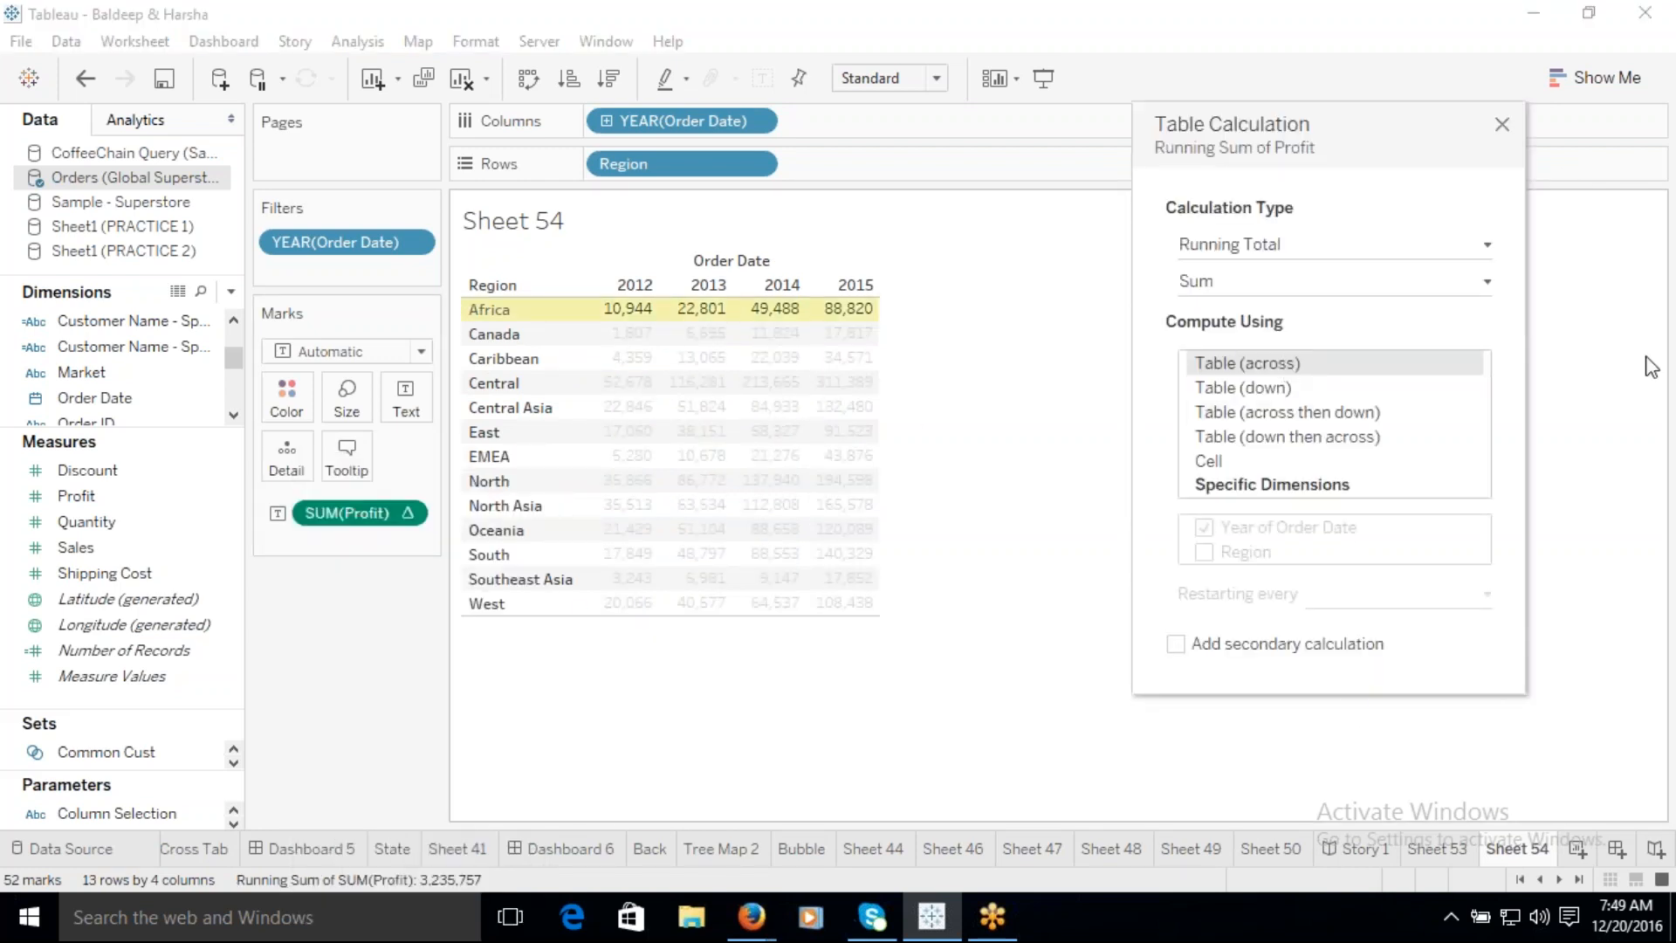
pyautogui.click(1502, 126)
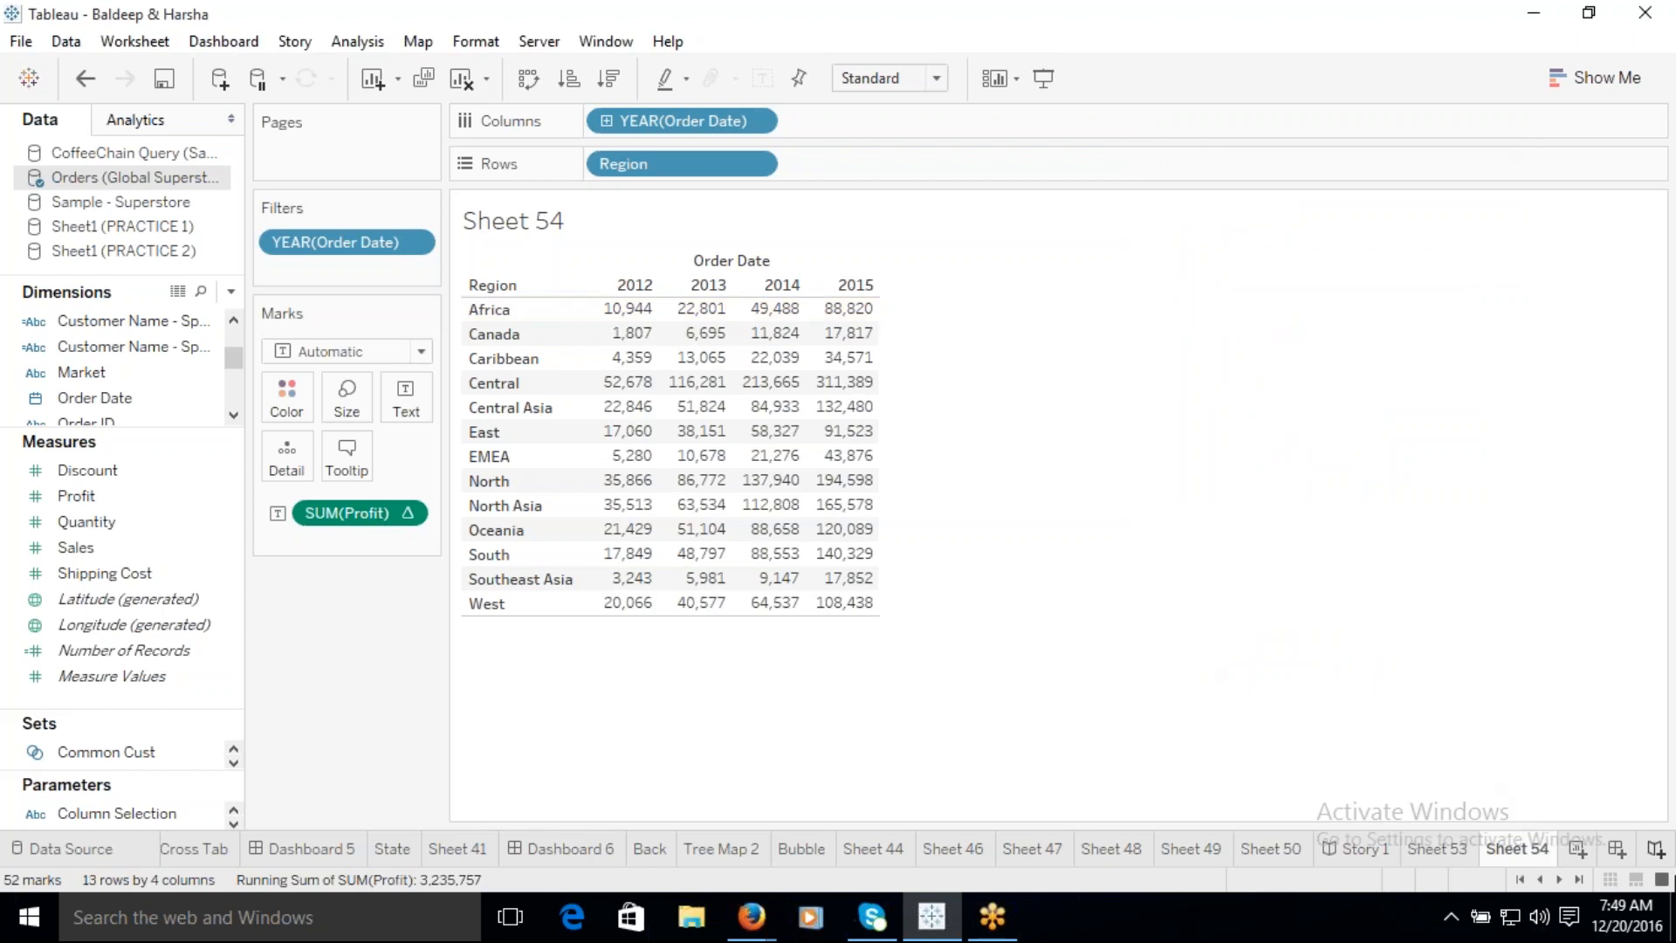
# Step: Create a new dashboard with Sheet 53 and Sheet 54 side by side, narrowing the space given to Sheet 53
pyautogui.click(1618, 852)
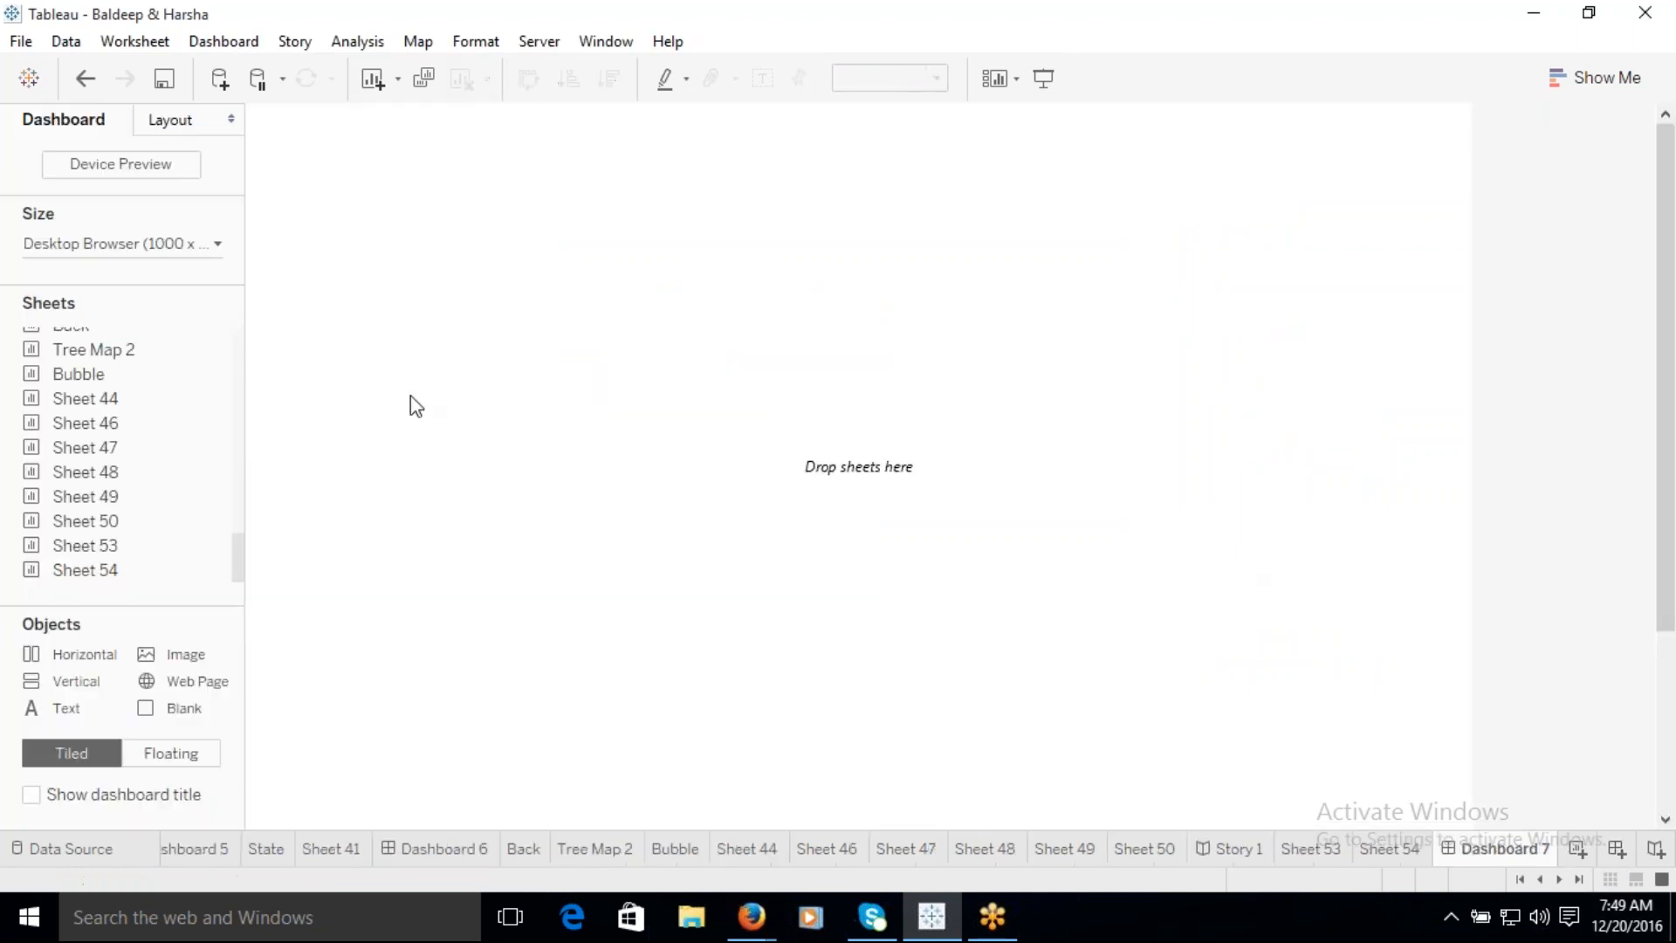
pyautogui.moveTo(152, 547); pyautogui.dragTo(419, 471)
pyautogui.moveTo(123, 572); pyautogui.dragTo(927, 605)
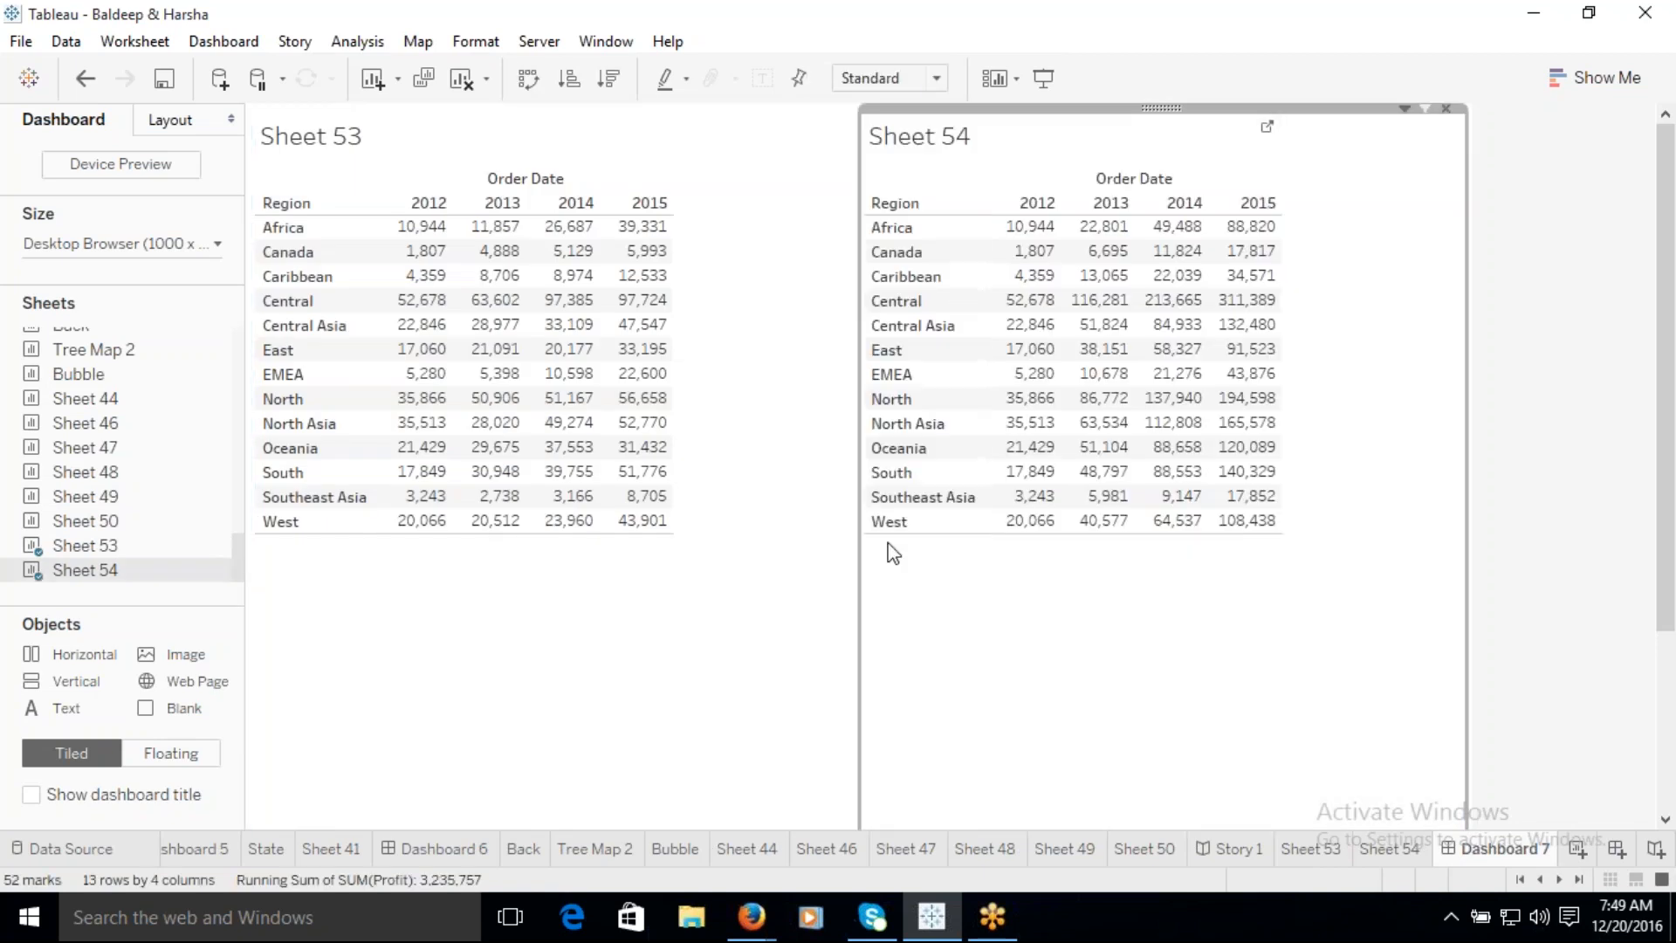
pyautogui.moveTo(735, 406); pyautogui.dragTo(728, 406)
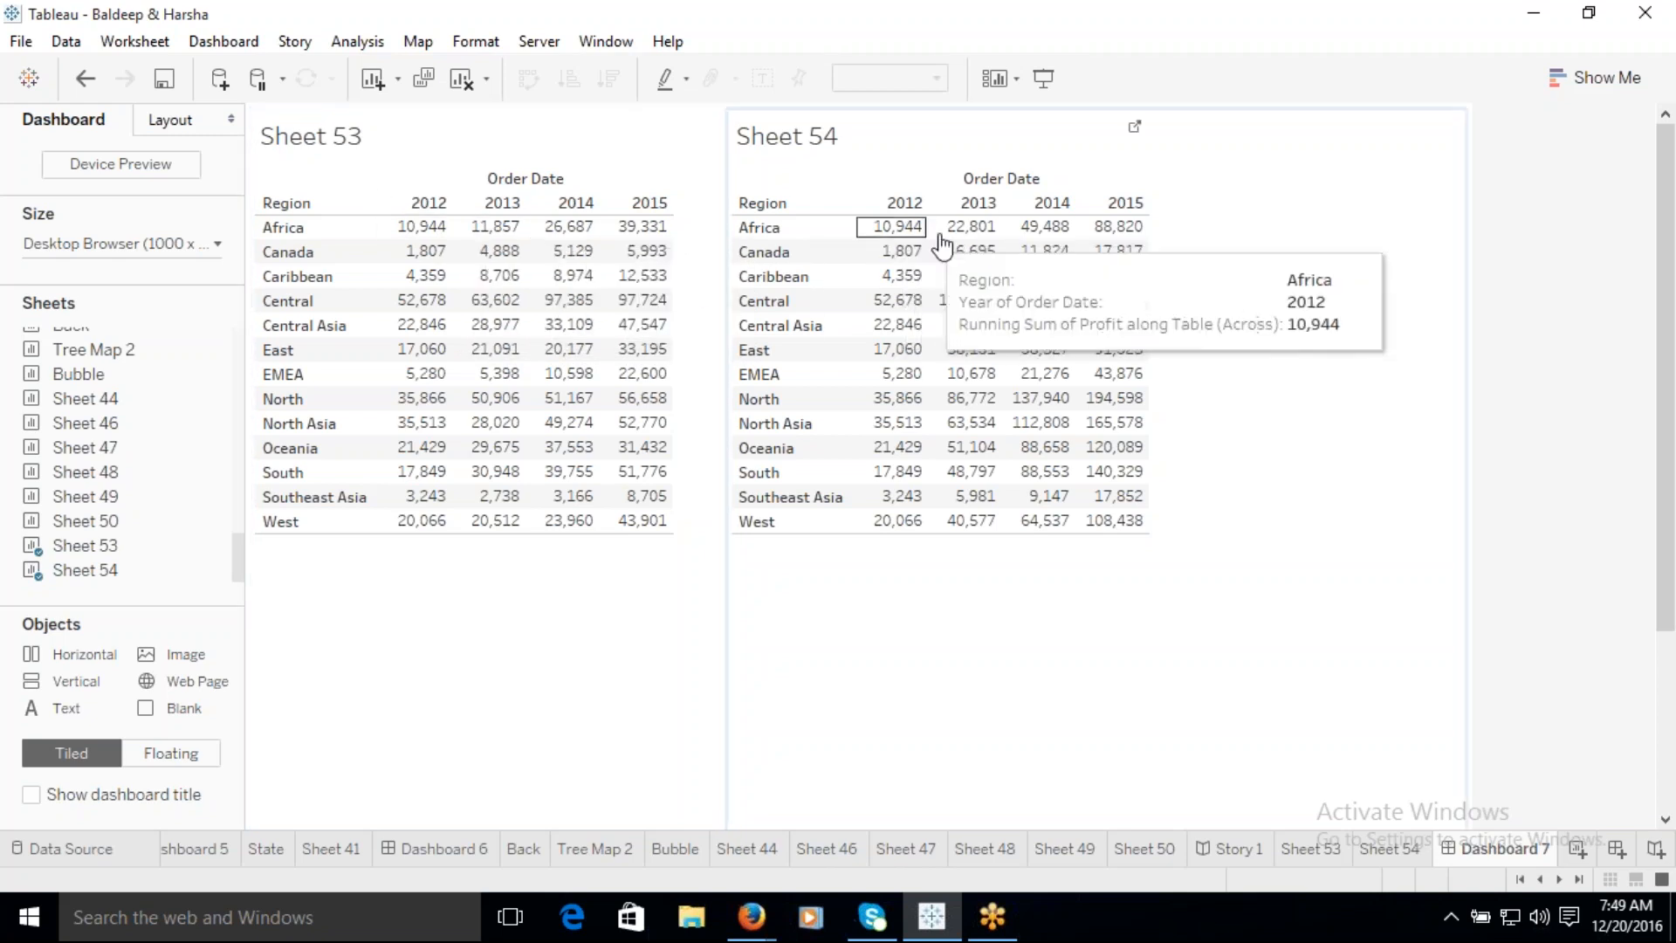
# Step: Check the sum of Africa's 2012 and 2013 profits in Sheet 53 against Sheet 54, undoing any accidental filtering
pyautogui.moveTo(411, 234); pyautogui.dragTo(522, 234)
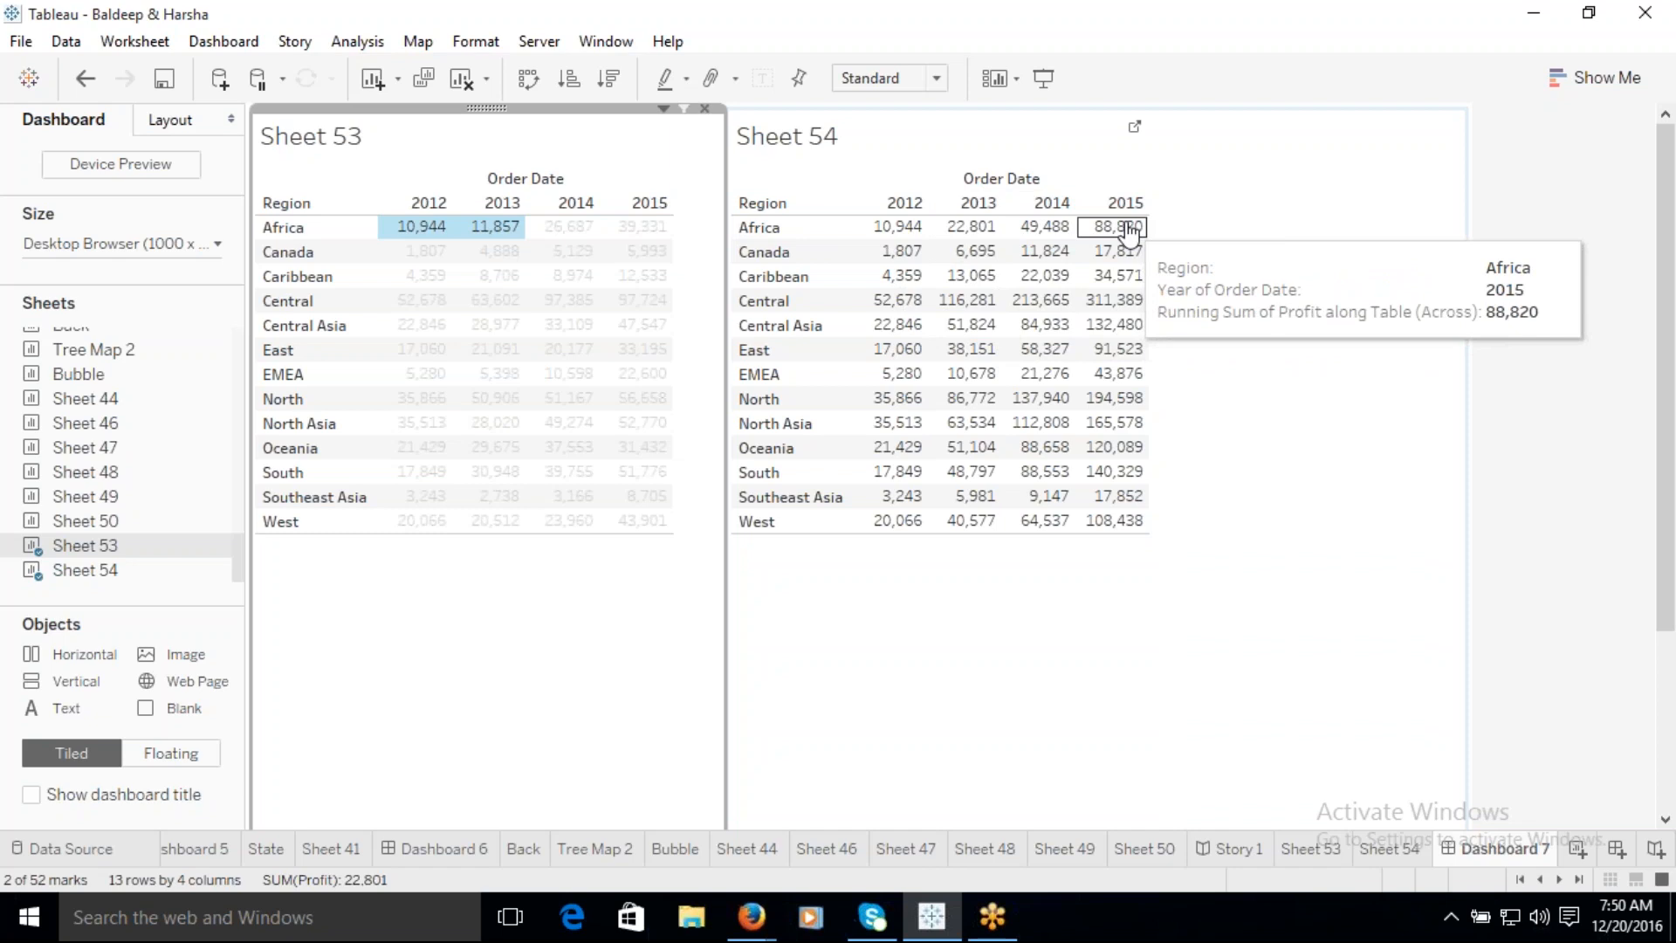
pyautogui.keyDown('ctrl'); pyautogui.click(427, 229); pyautogui.keyUp('ctrl')
pyautogui.click(428, 232)
pyautogui.click(485, 230)
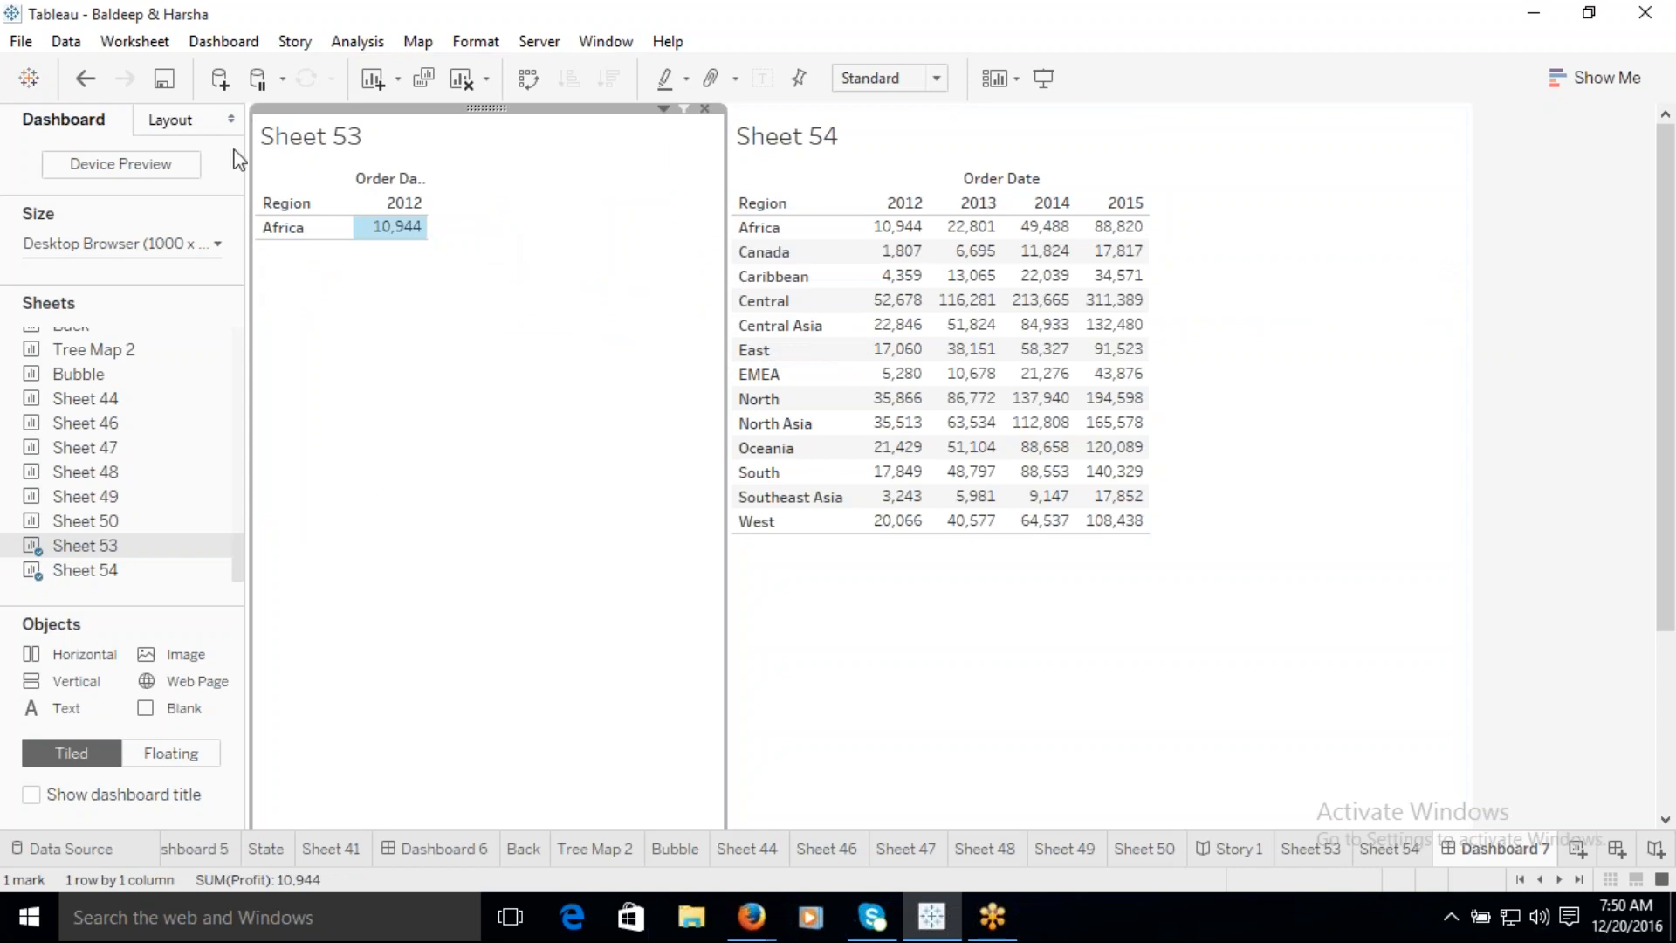
pyautogui.click(84, 77)
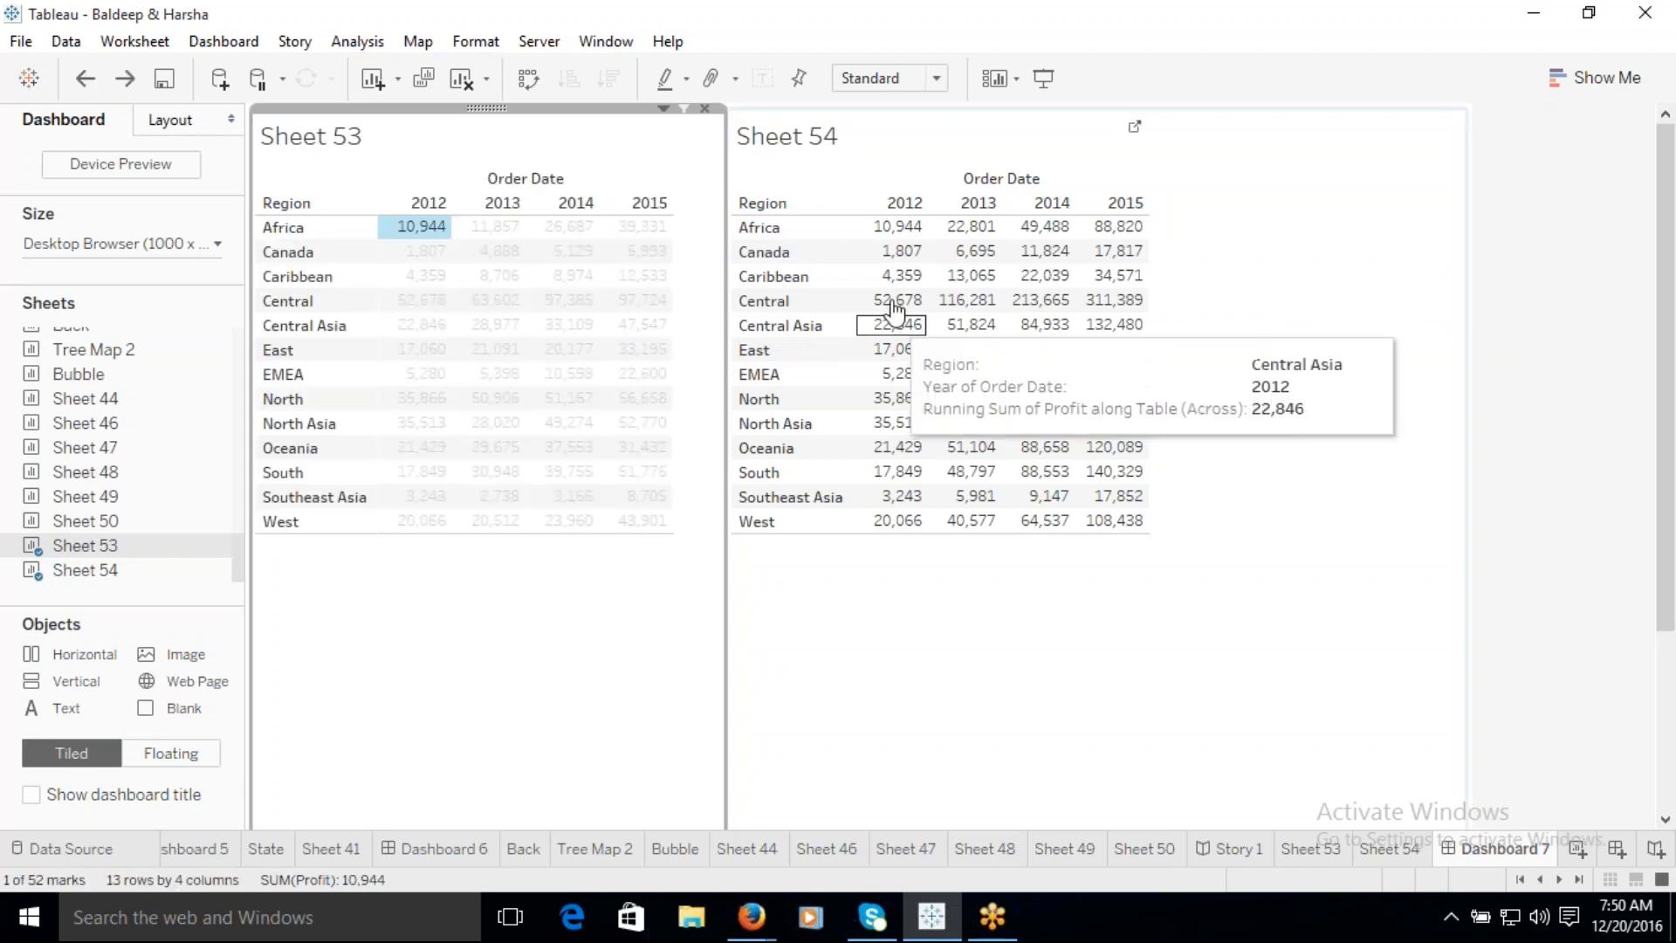
# Step: Set Sheet 54's profit running total to compute using Table (across then down)
pyautogui.click(1134, 126)
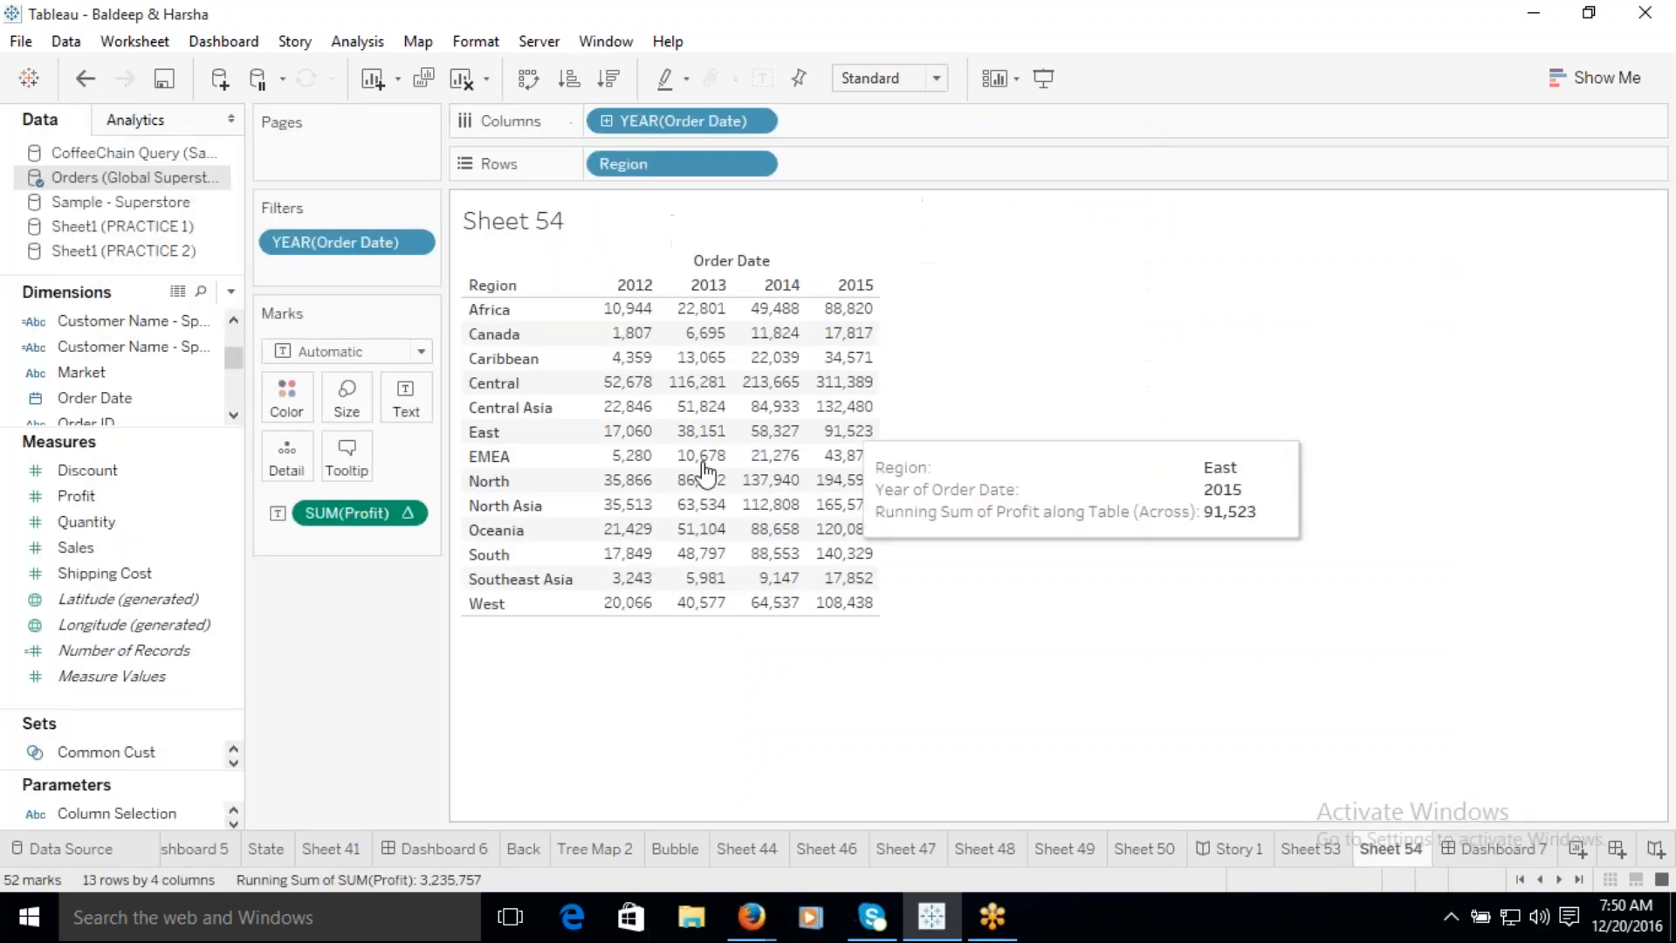
pyautogui.rightClick(406, 515)
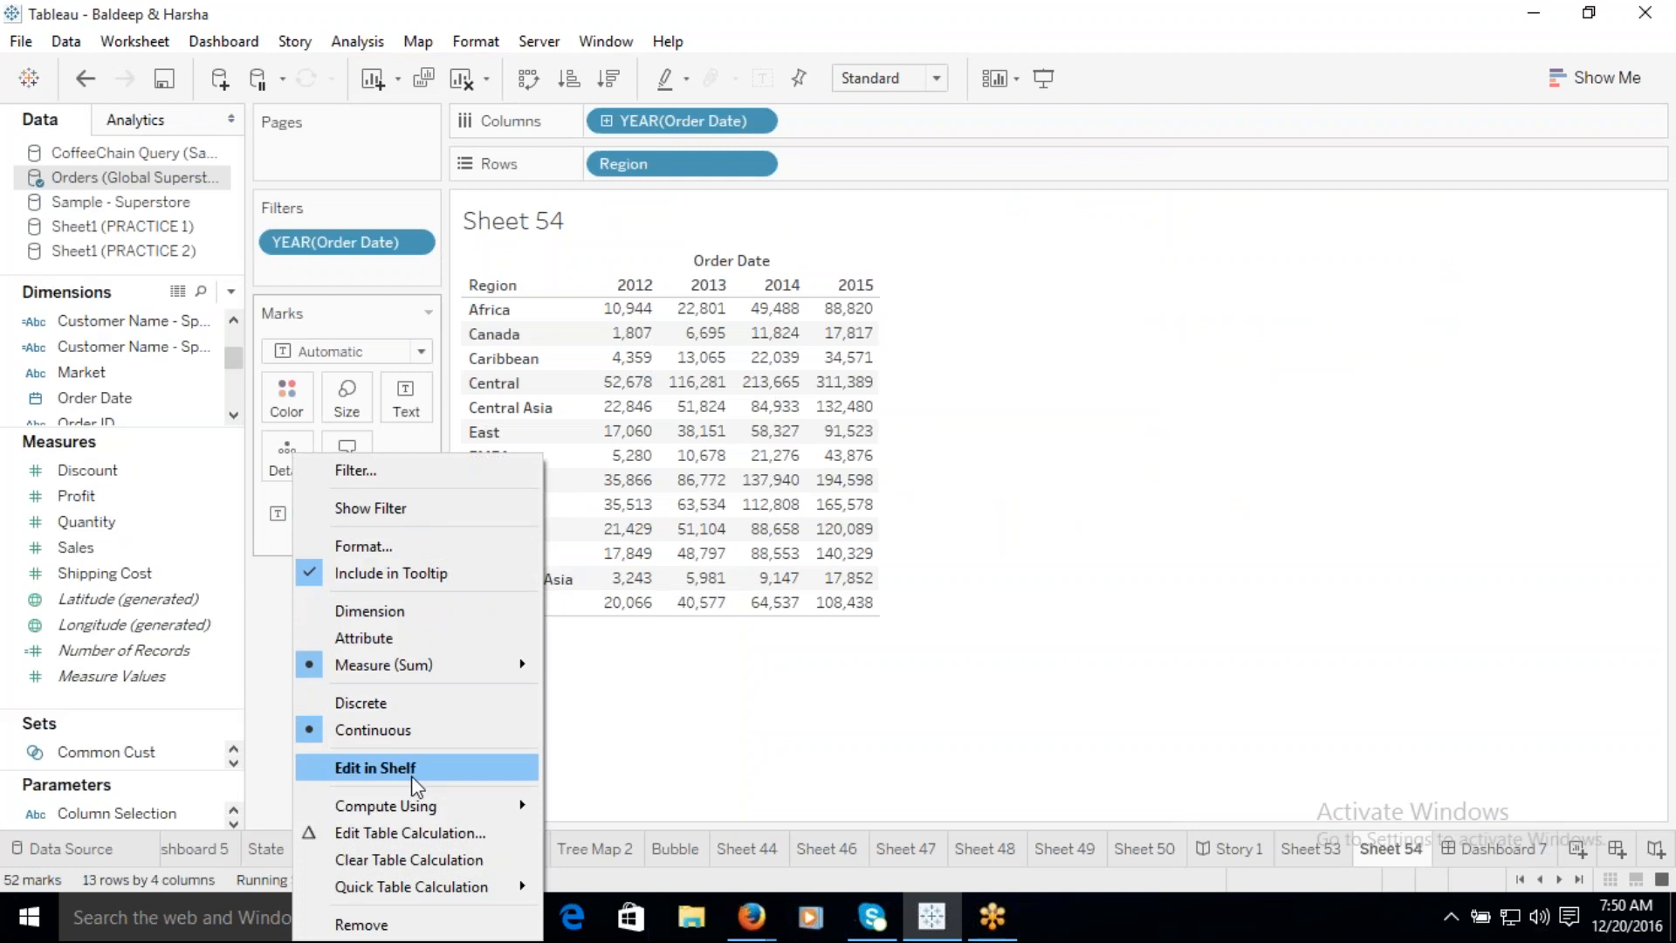
pyautogui.moveTo(428, 804)
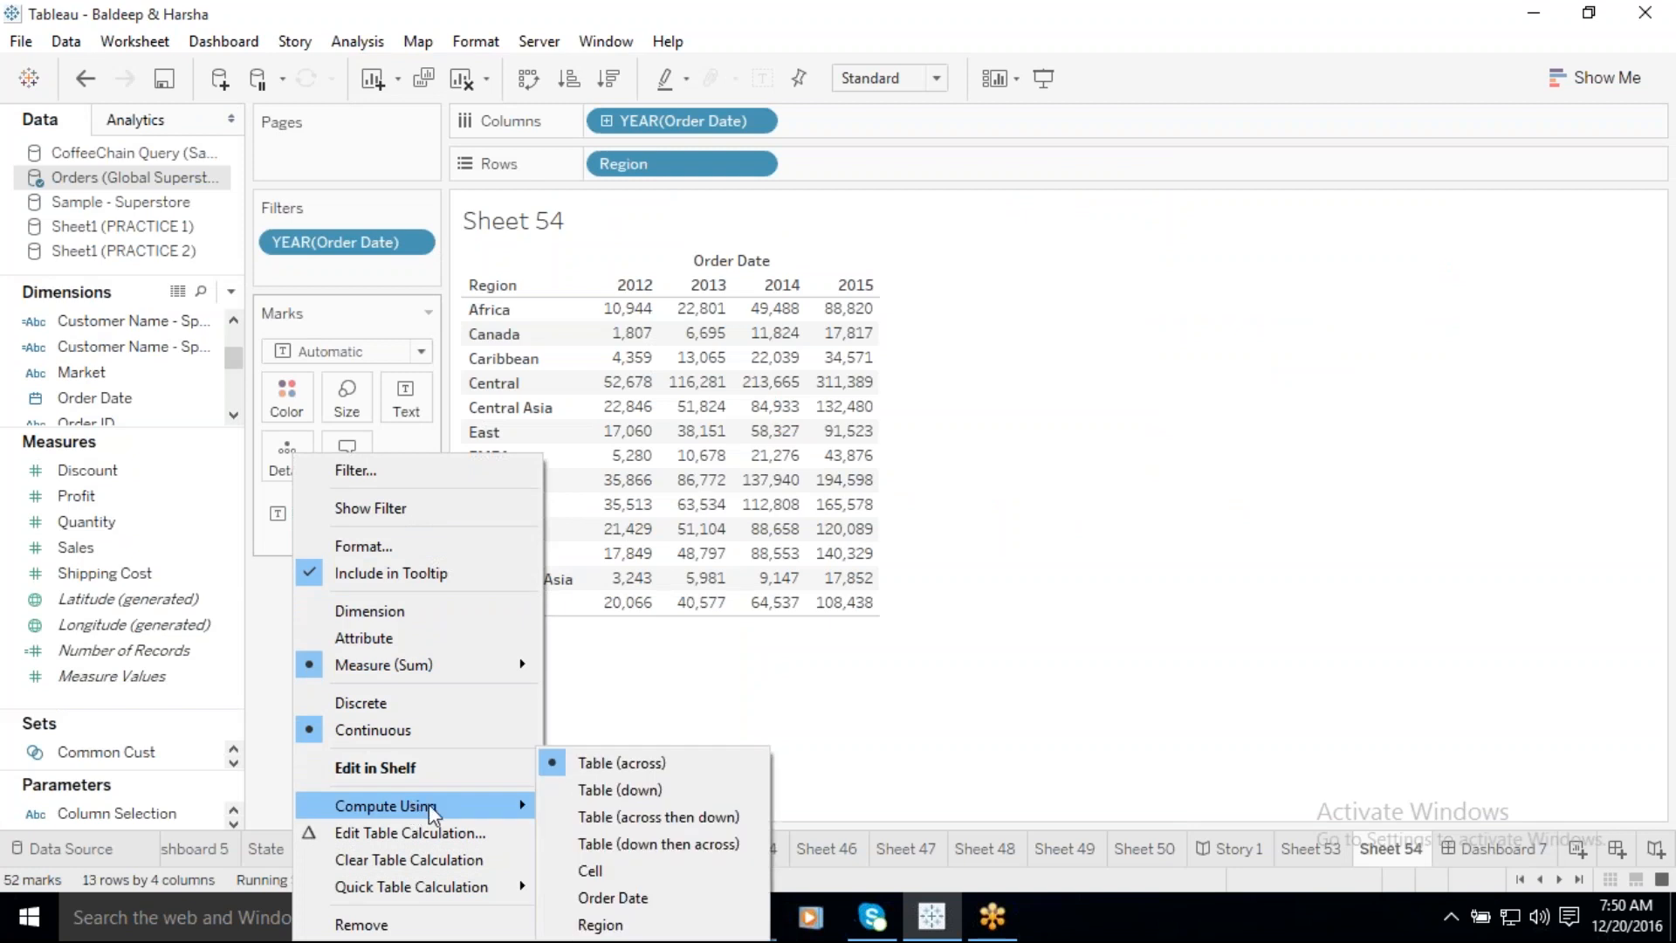
pyautogui.click(674, 819)
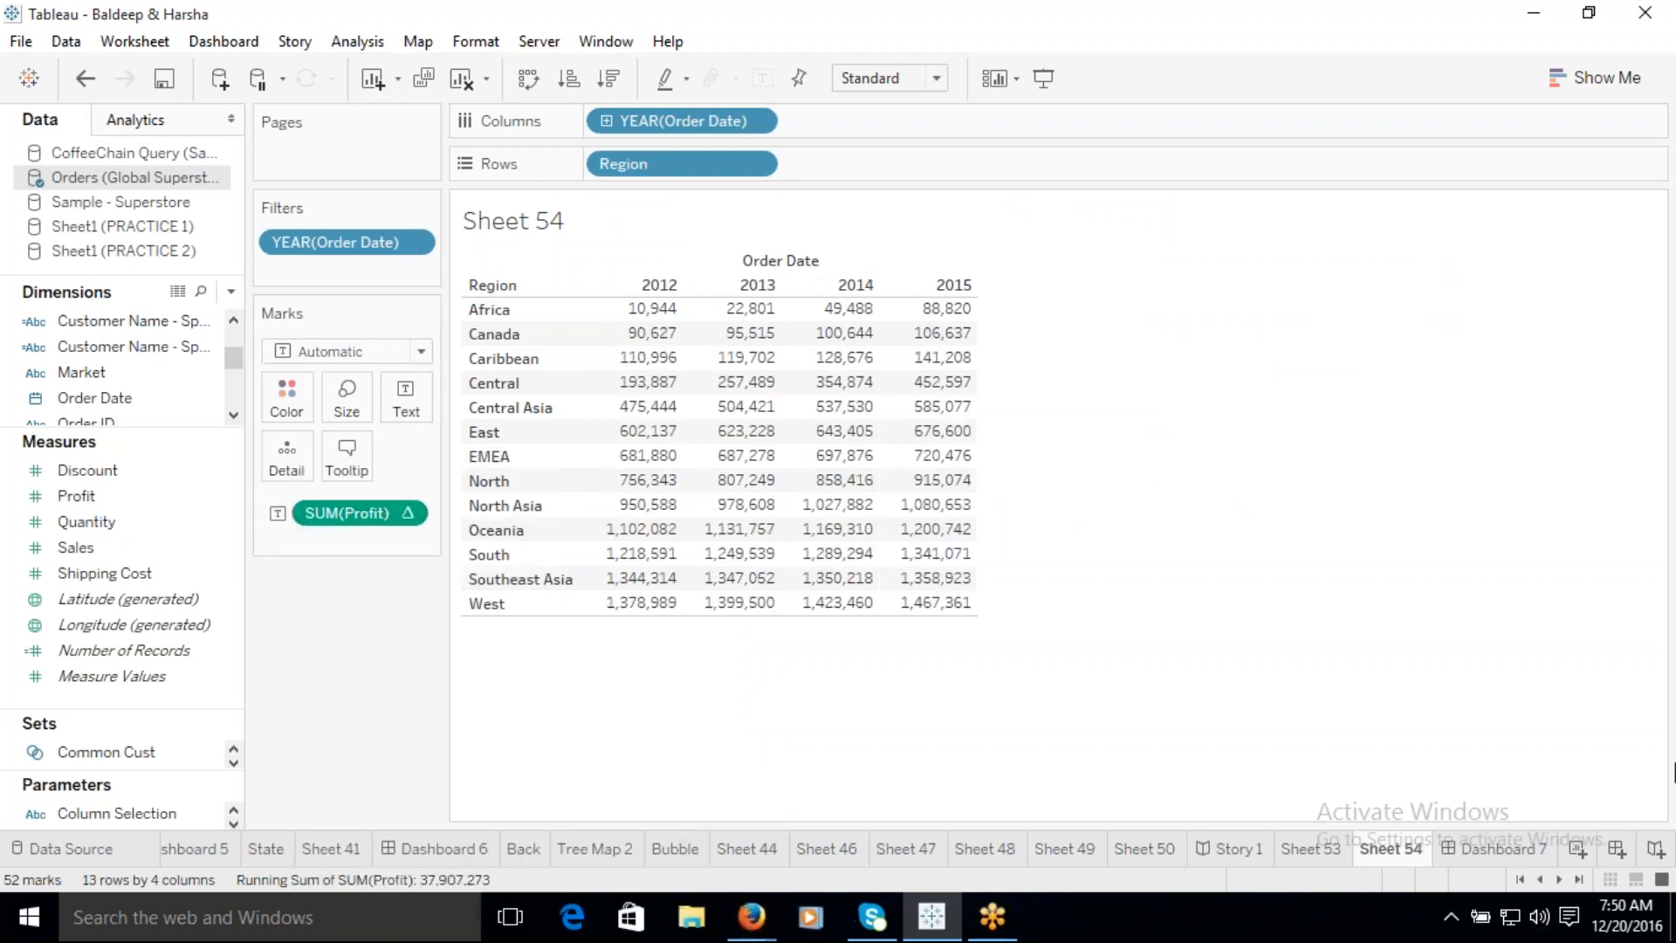
# Step: Clear the highlight on Dashboard 7 and compare Africa's 2015 and Canada's 2012 running totals with the original profits
pyautogui.click(1517, 849)
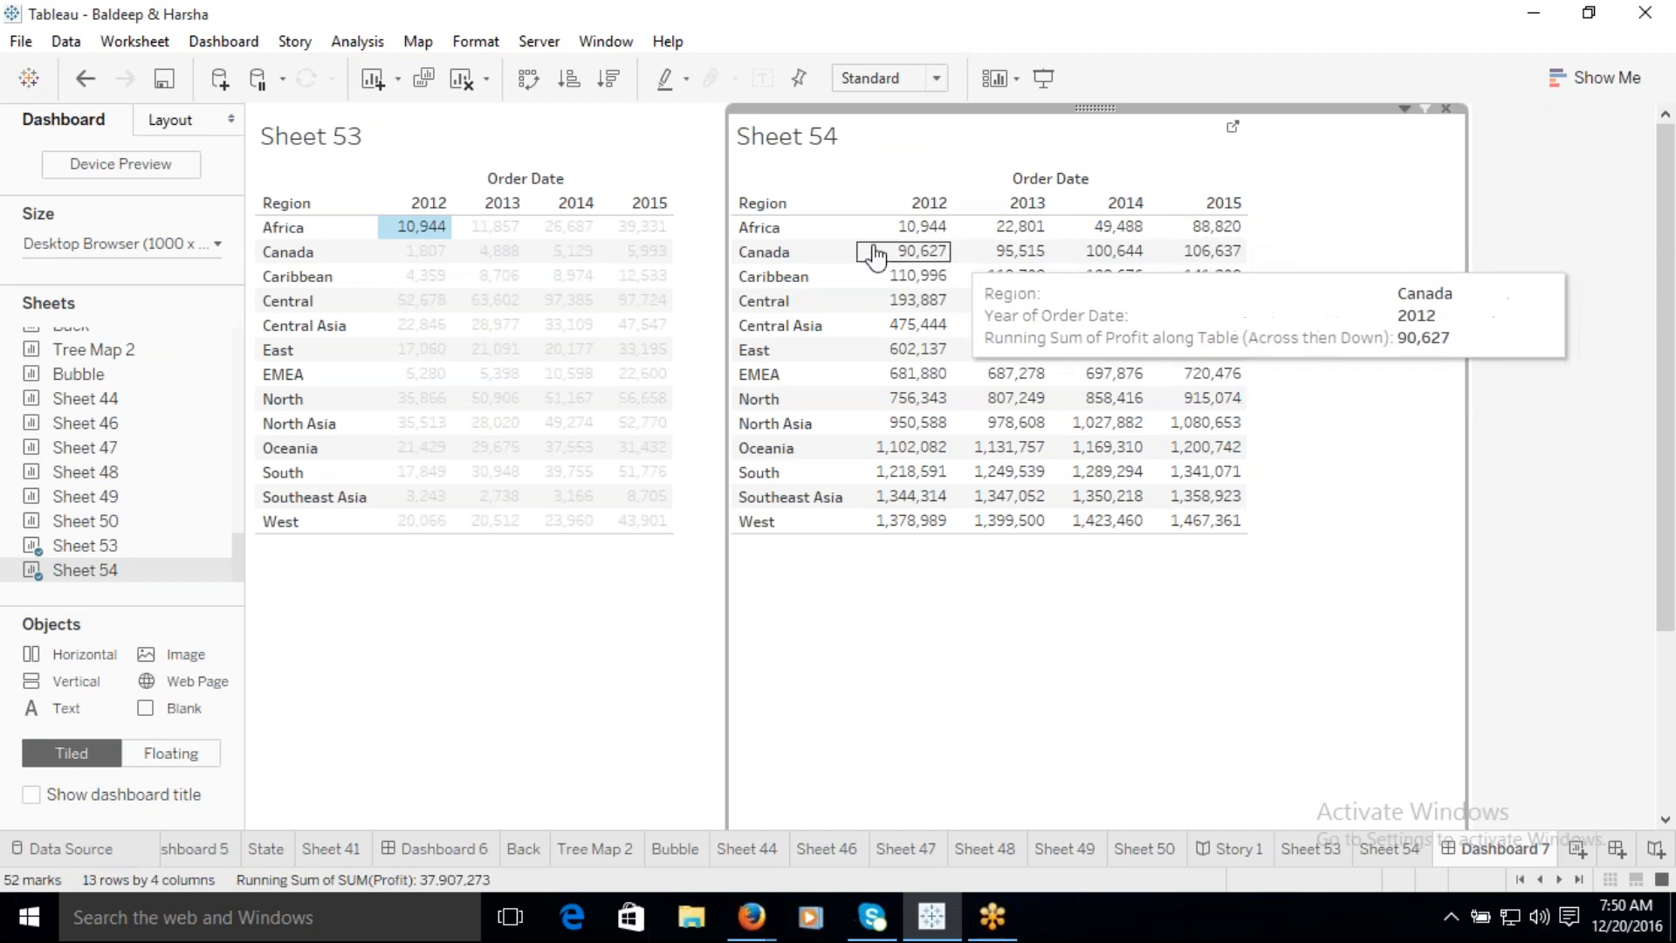
pyautogui.click(419, 231)
pyautogui.moveTo(1222, 234)
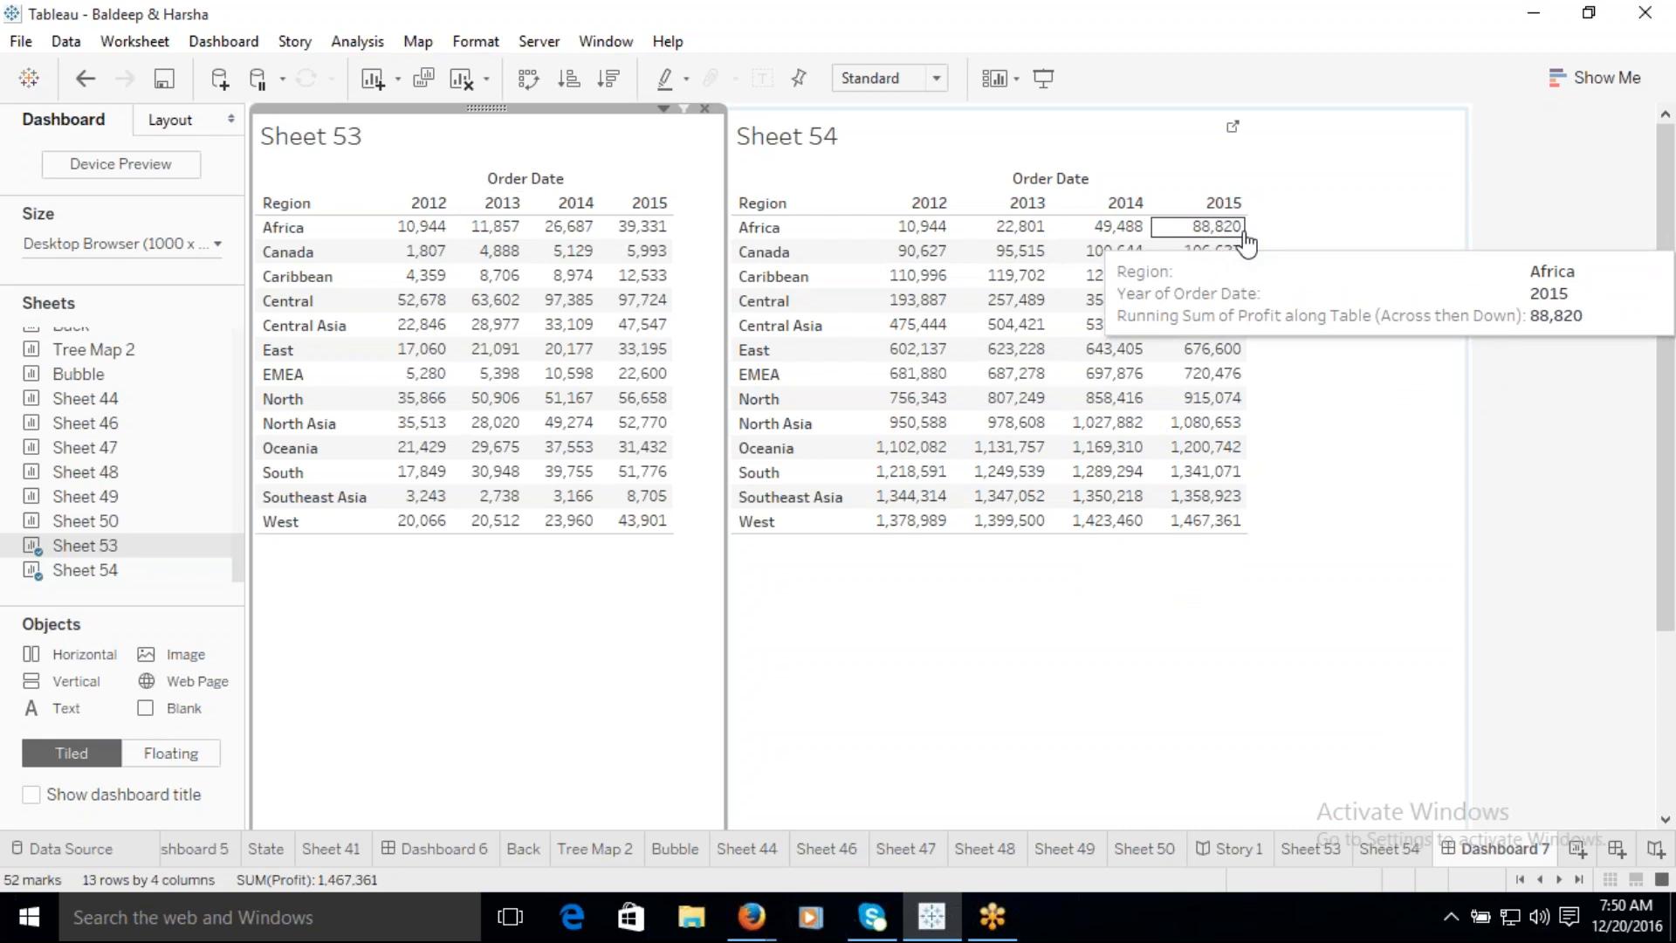
pyautogui.moveTo(919, 258)
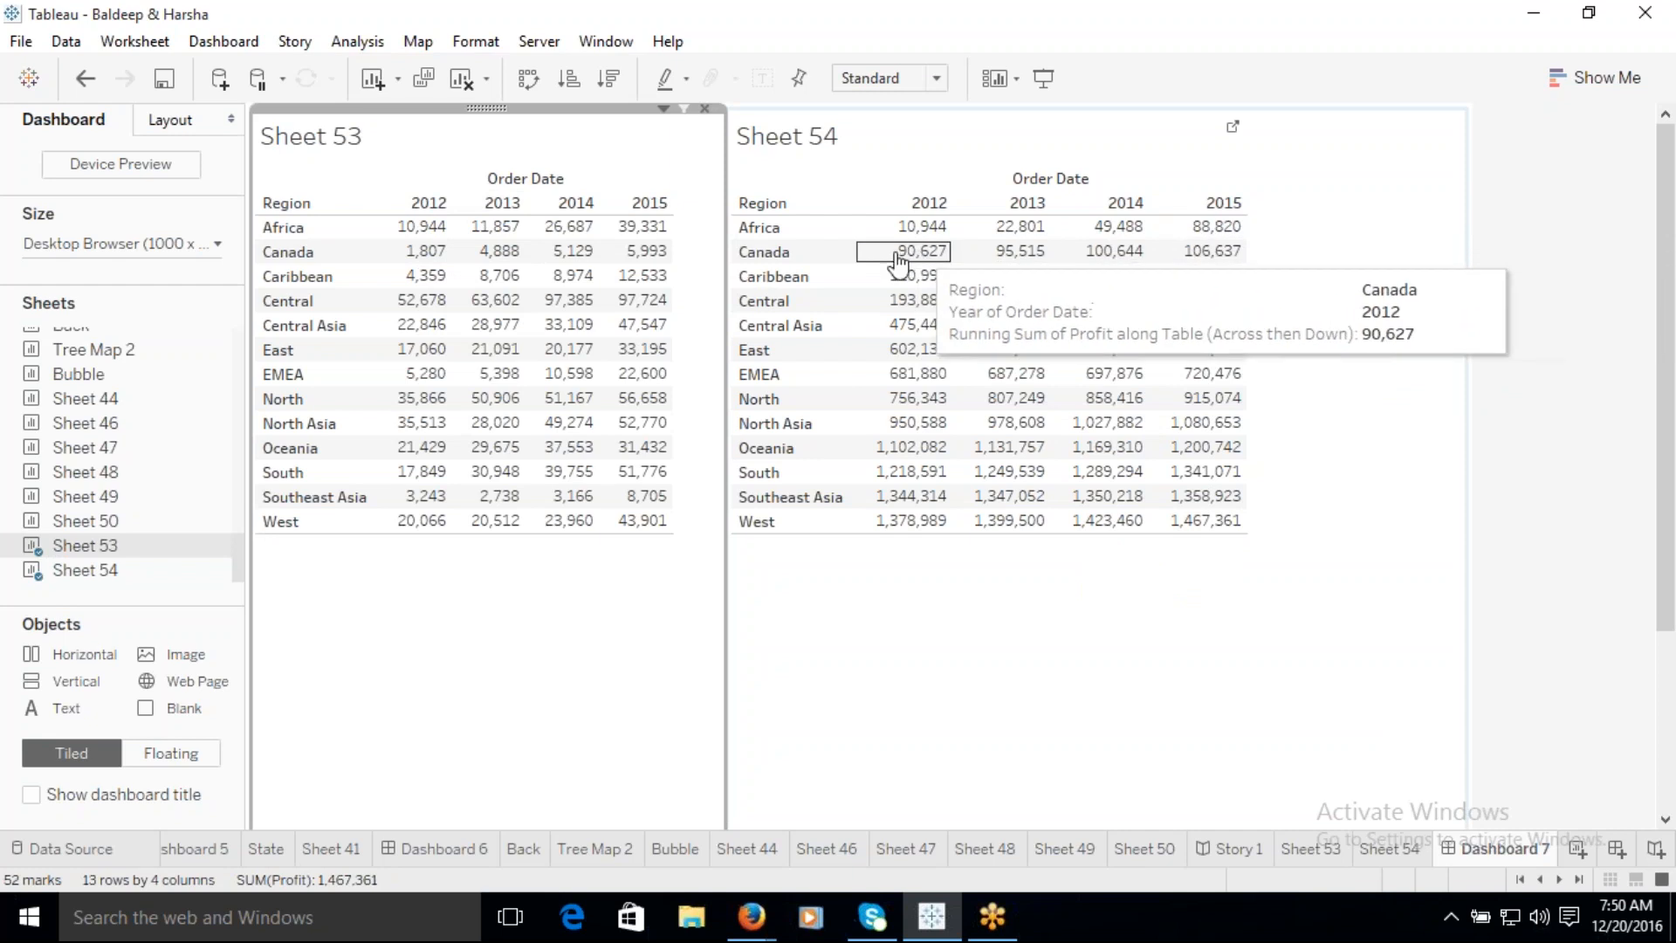
pyautogui.moveTo(421, 262)
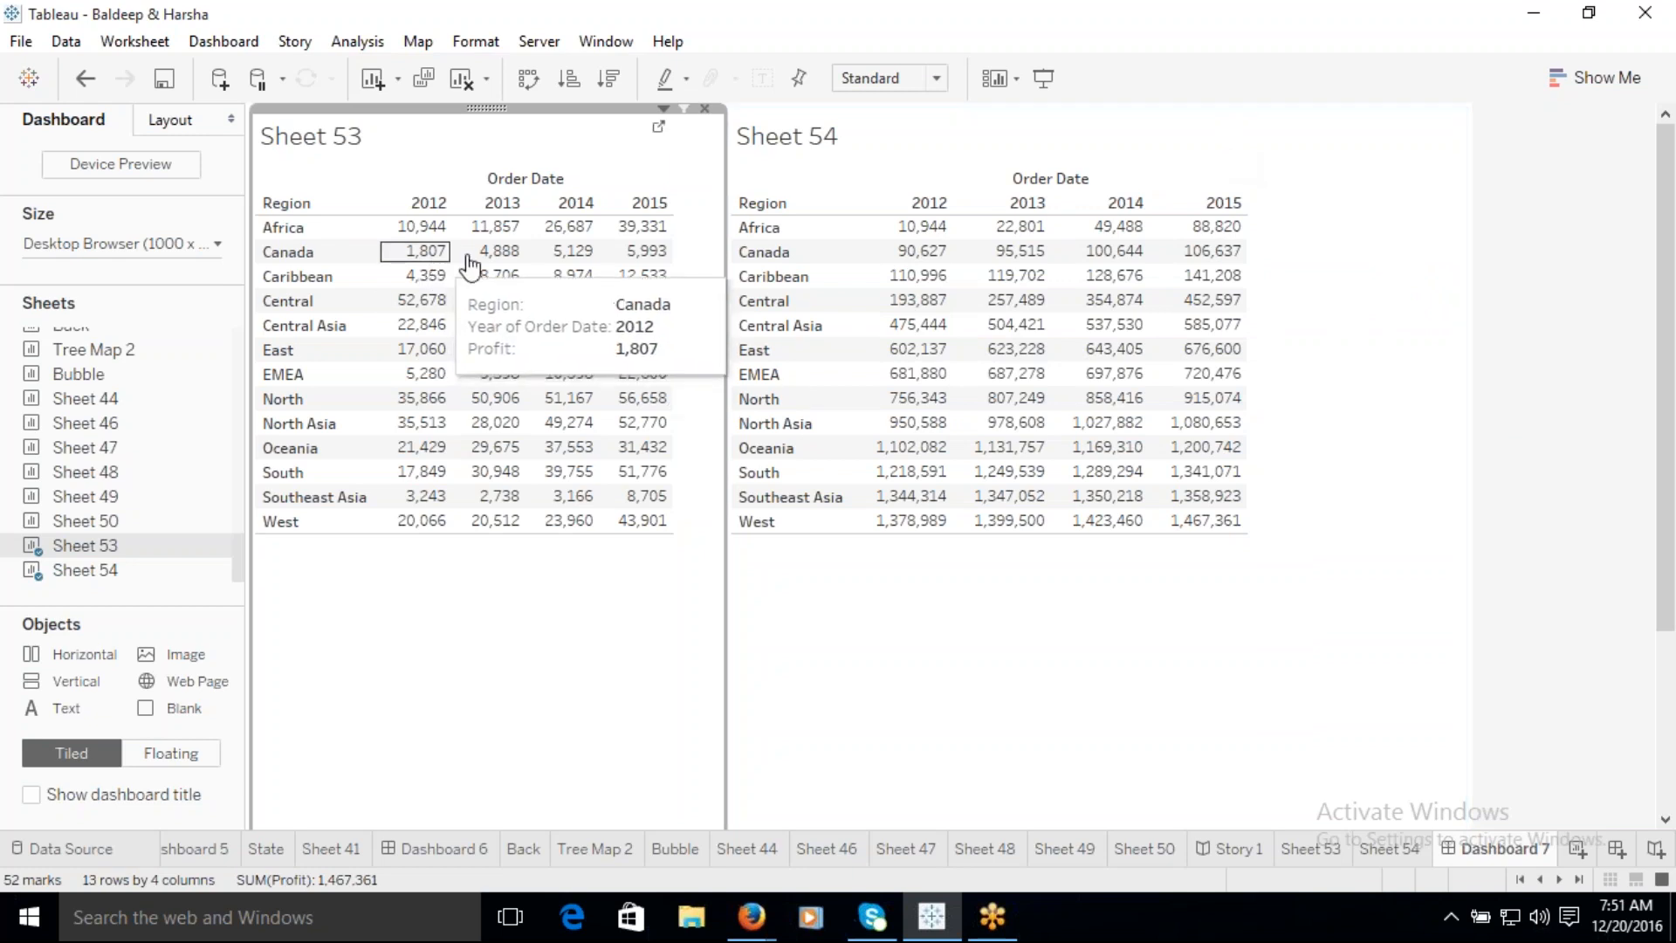
# Step: Change the profit running total in Sheet 54 to compute using Table (down)
pyautogui.click(1233, 129)
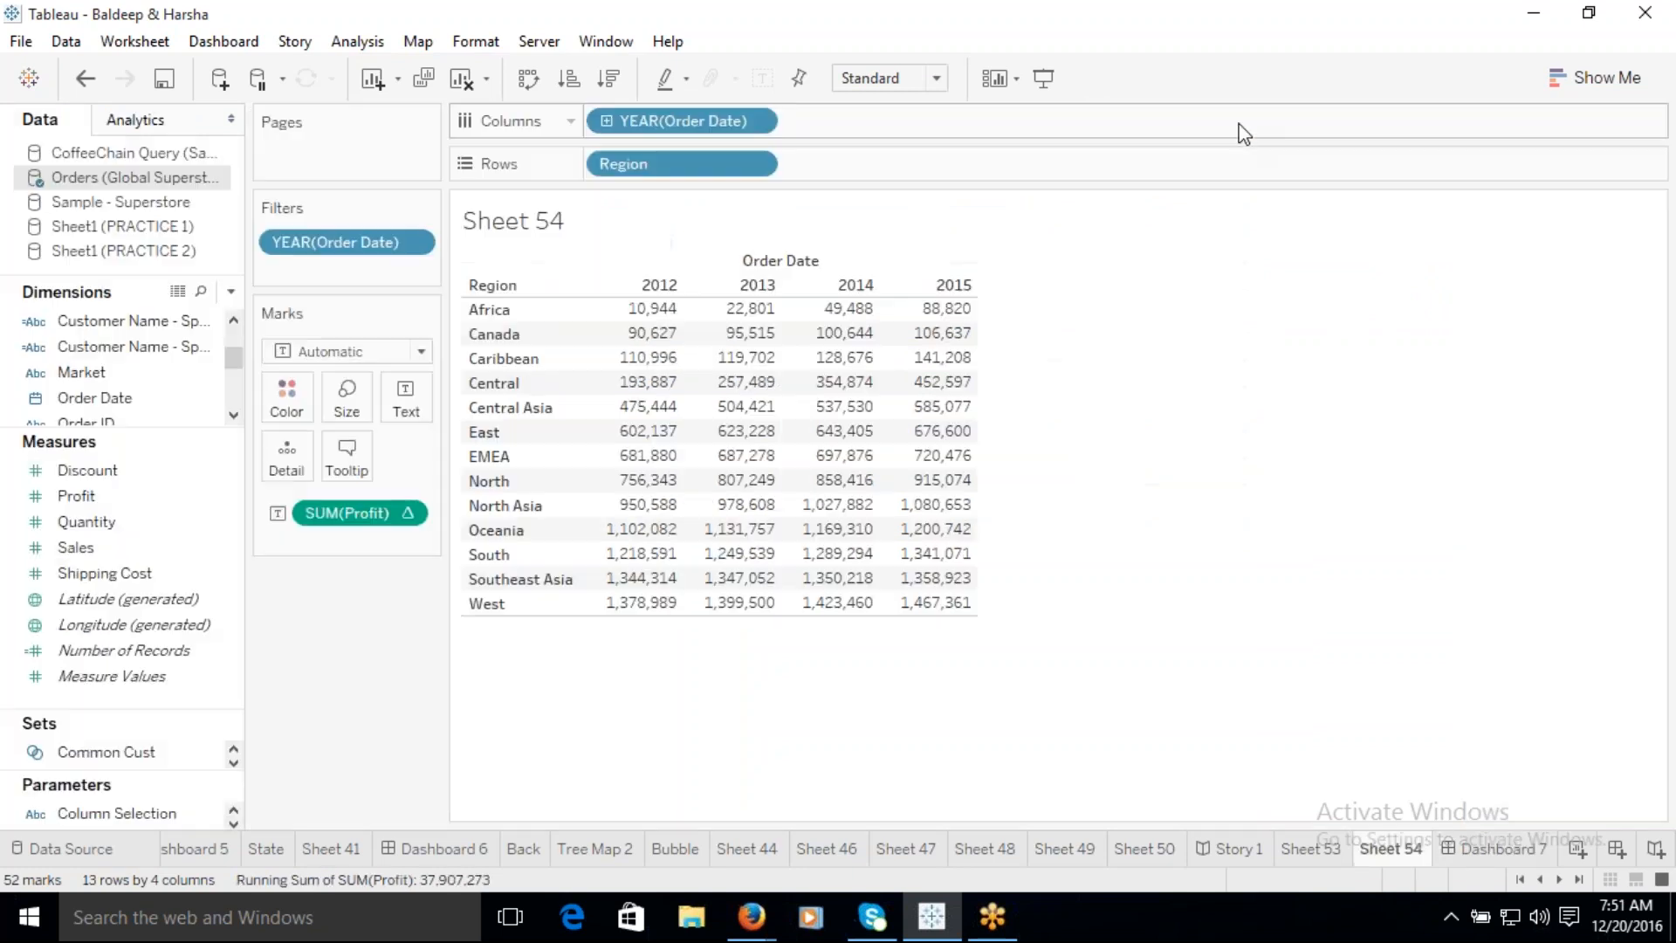
pyautogui.click(409, 513)
pyautogui.moveTo(382, 805)
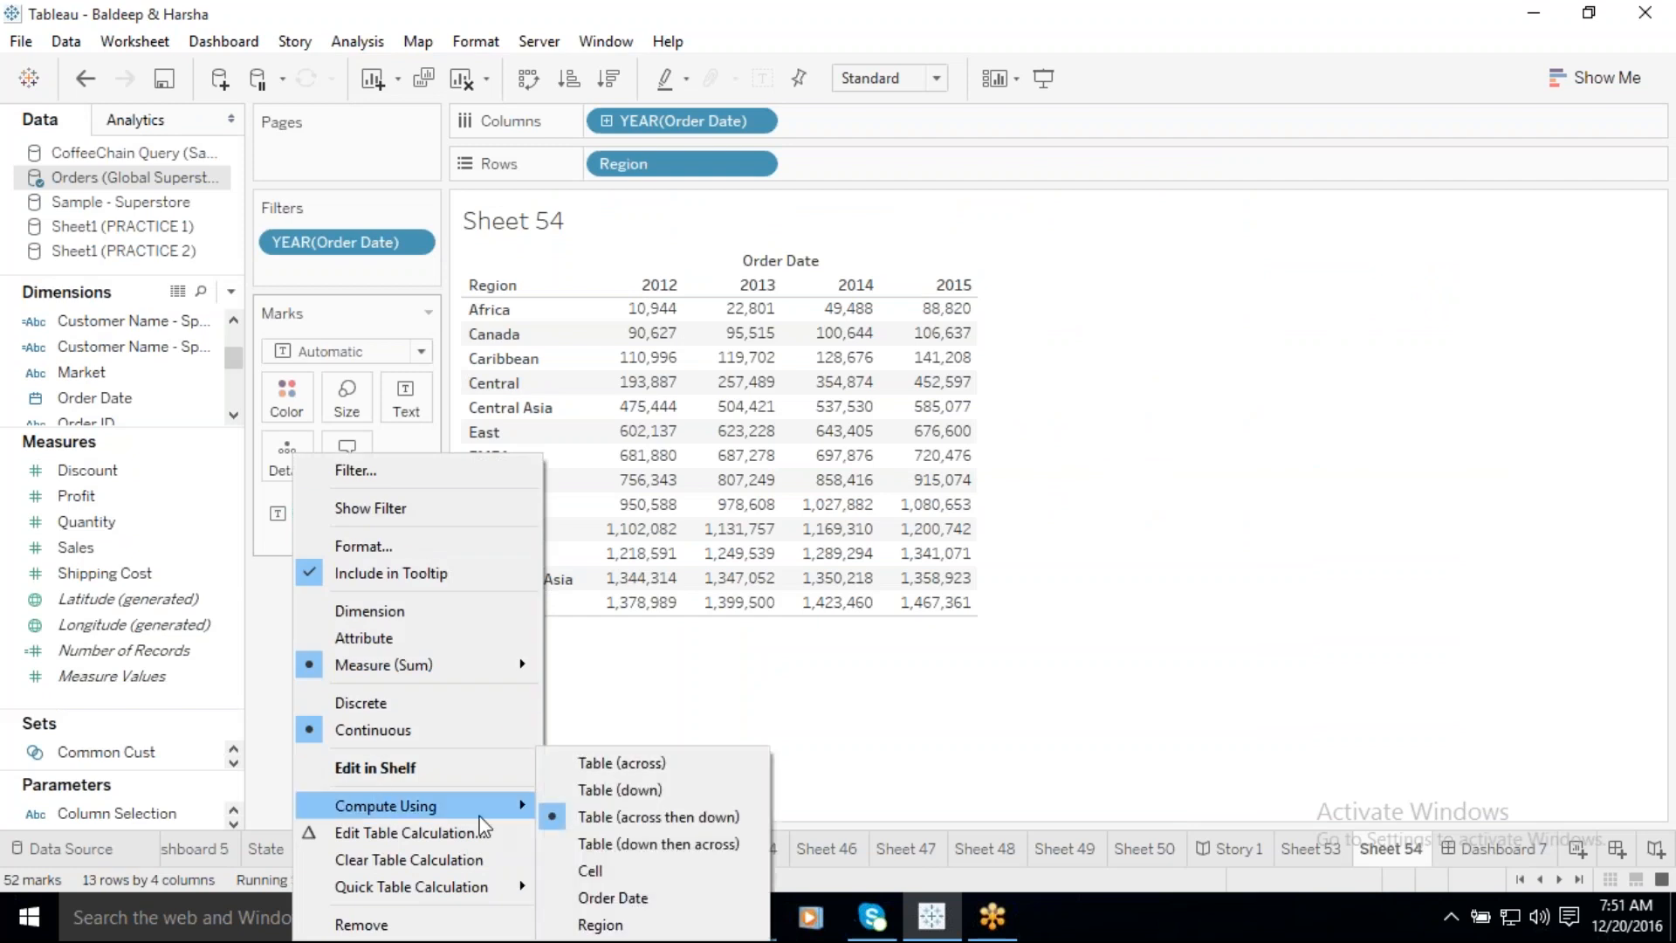
pyautogui.click(610, 790)
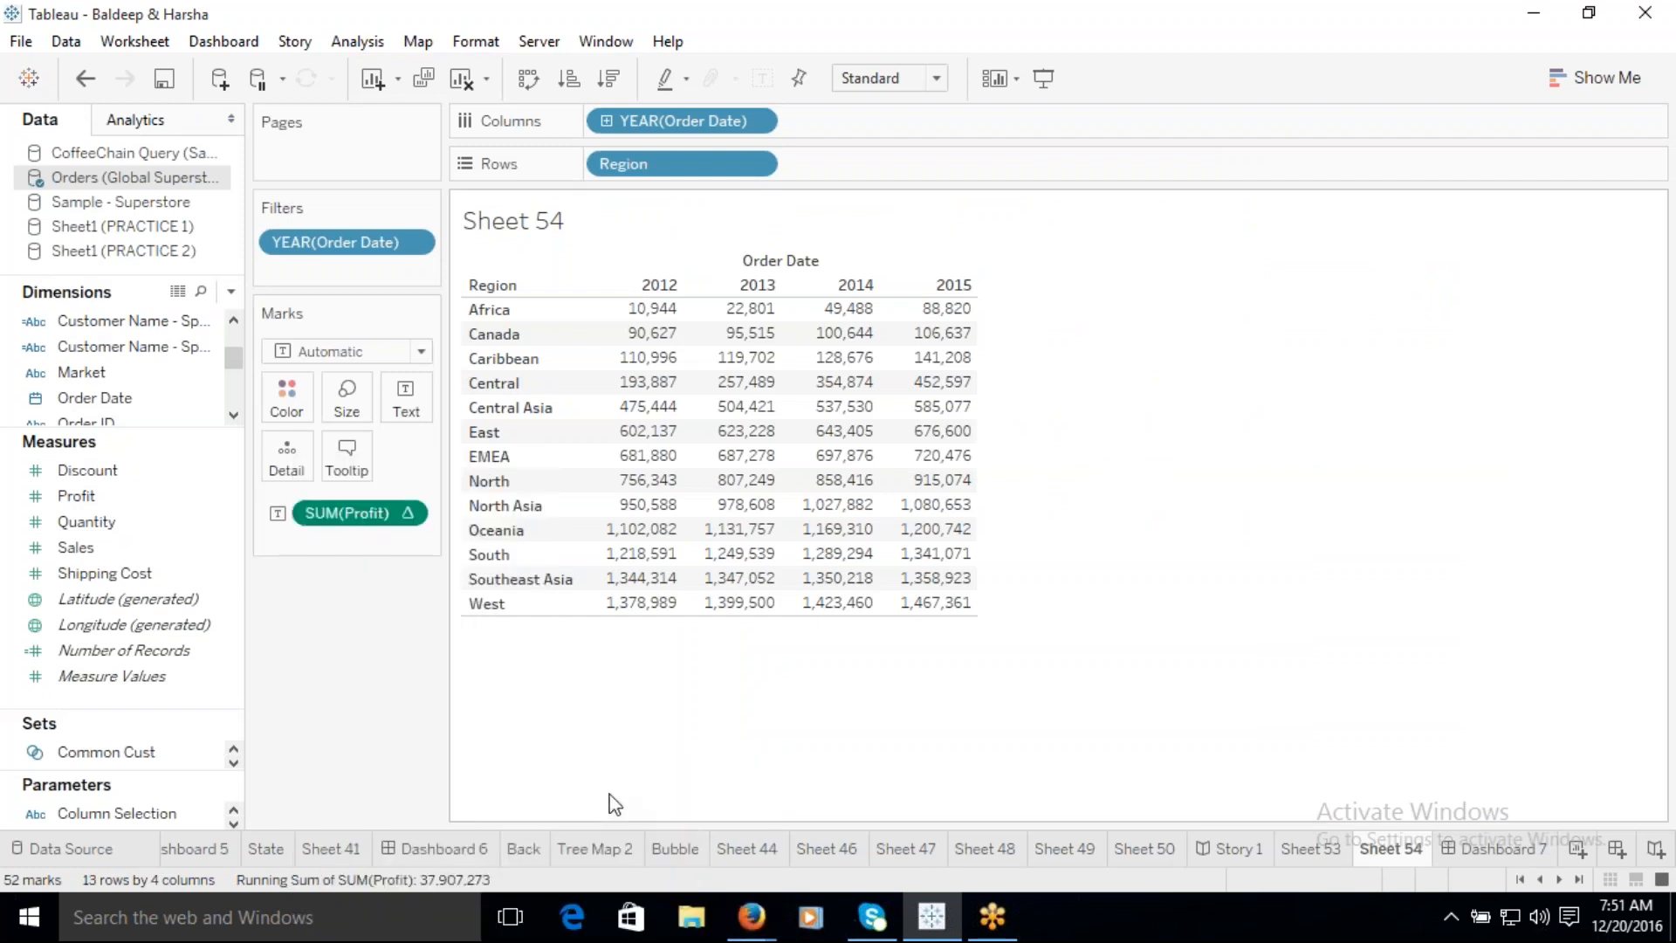
# Step: On Dashboard 7, check the sum of Africa's and Canada's 2012 profits against the running total, then clear the selection
pyautogui.click(1499, 854)
pyautogui.click(423, 231)
pyautogui.keyDown('ctrl'); pyautogui.click(422, 252); pyautogui.keyUp('ctrl')
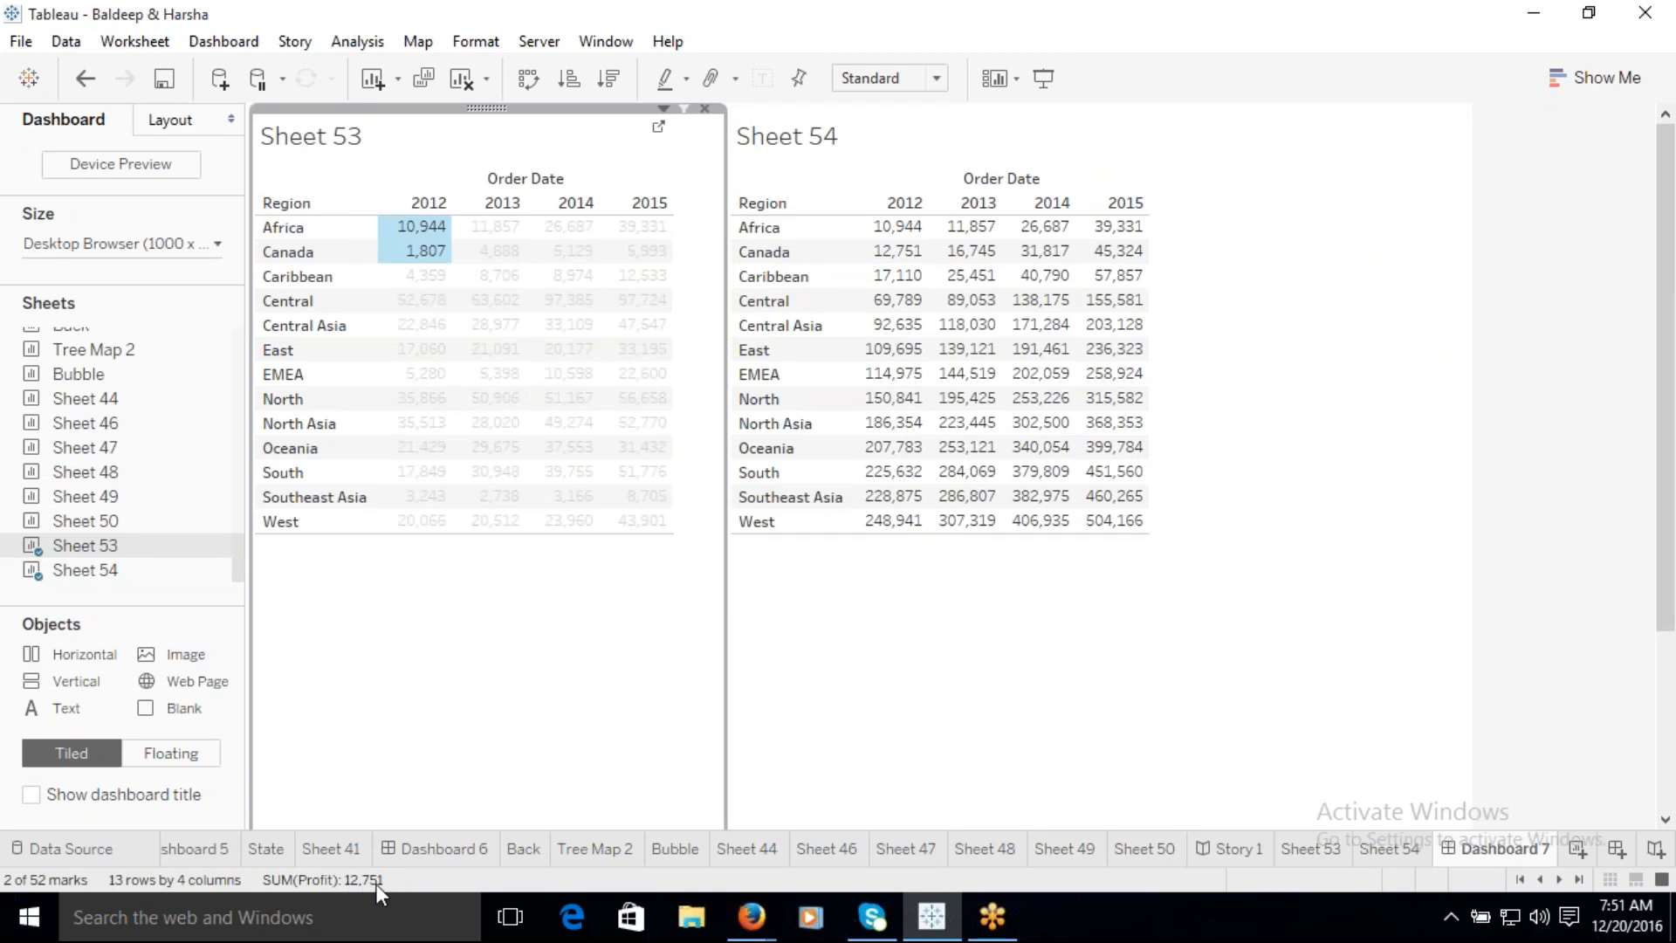
pyautogui.click(429, 259)
pyautogui.click(428, 259)
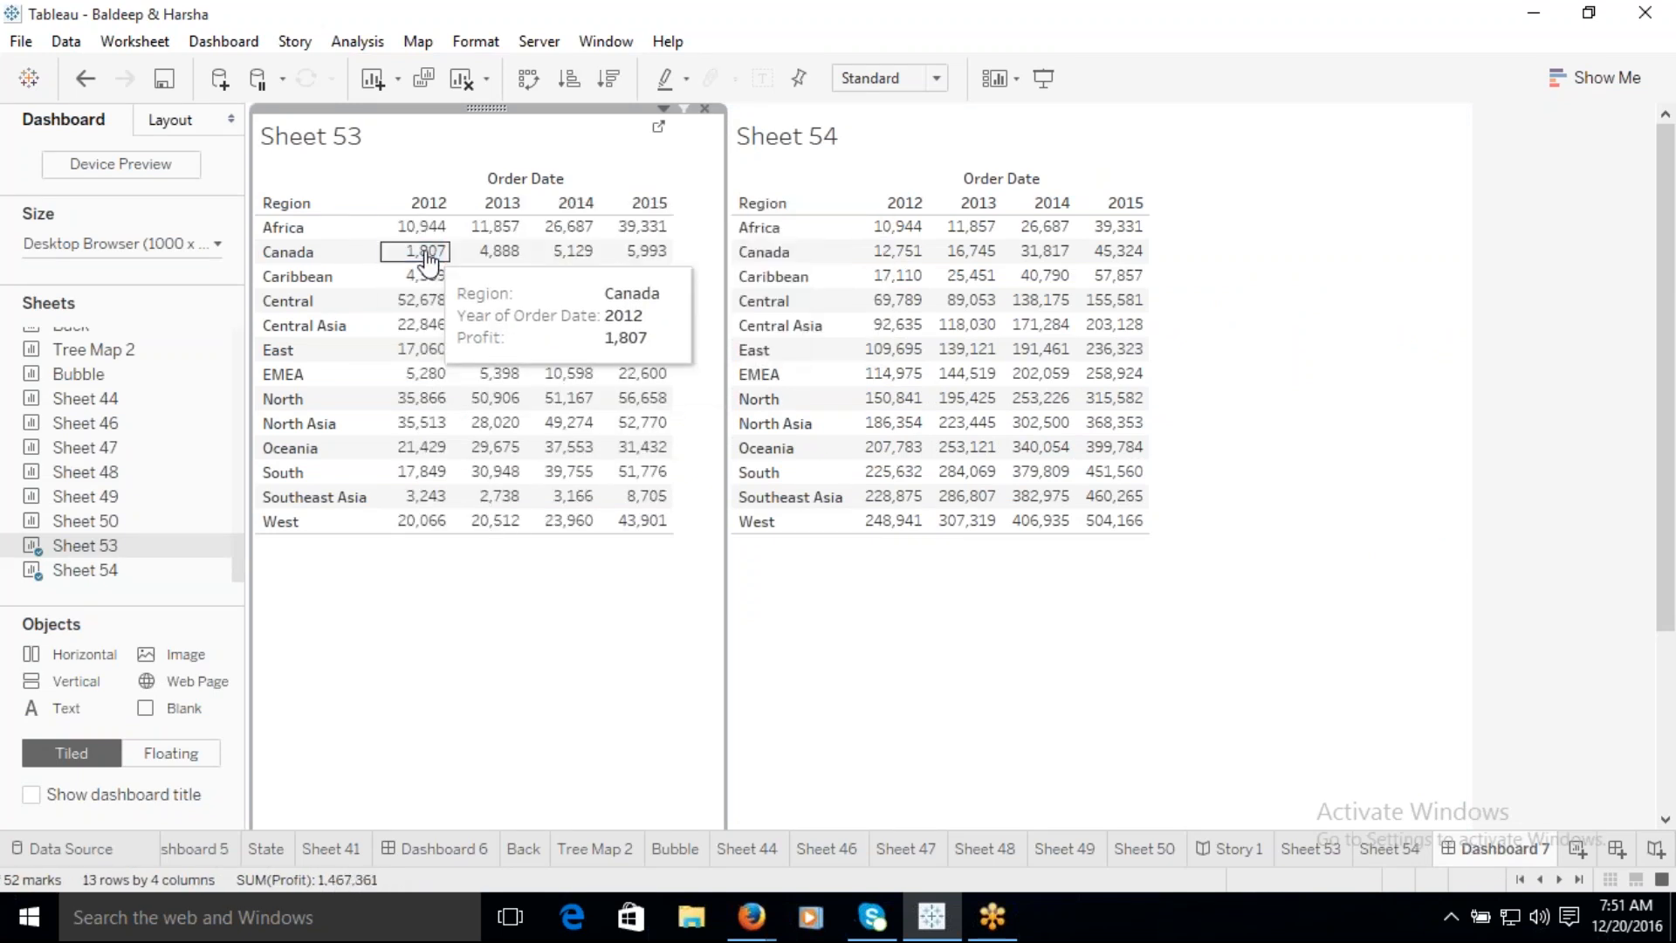
pyautogui.moveTo(1414, 849)
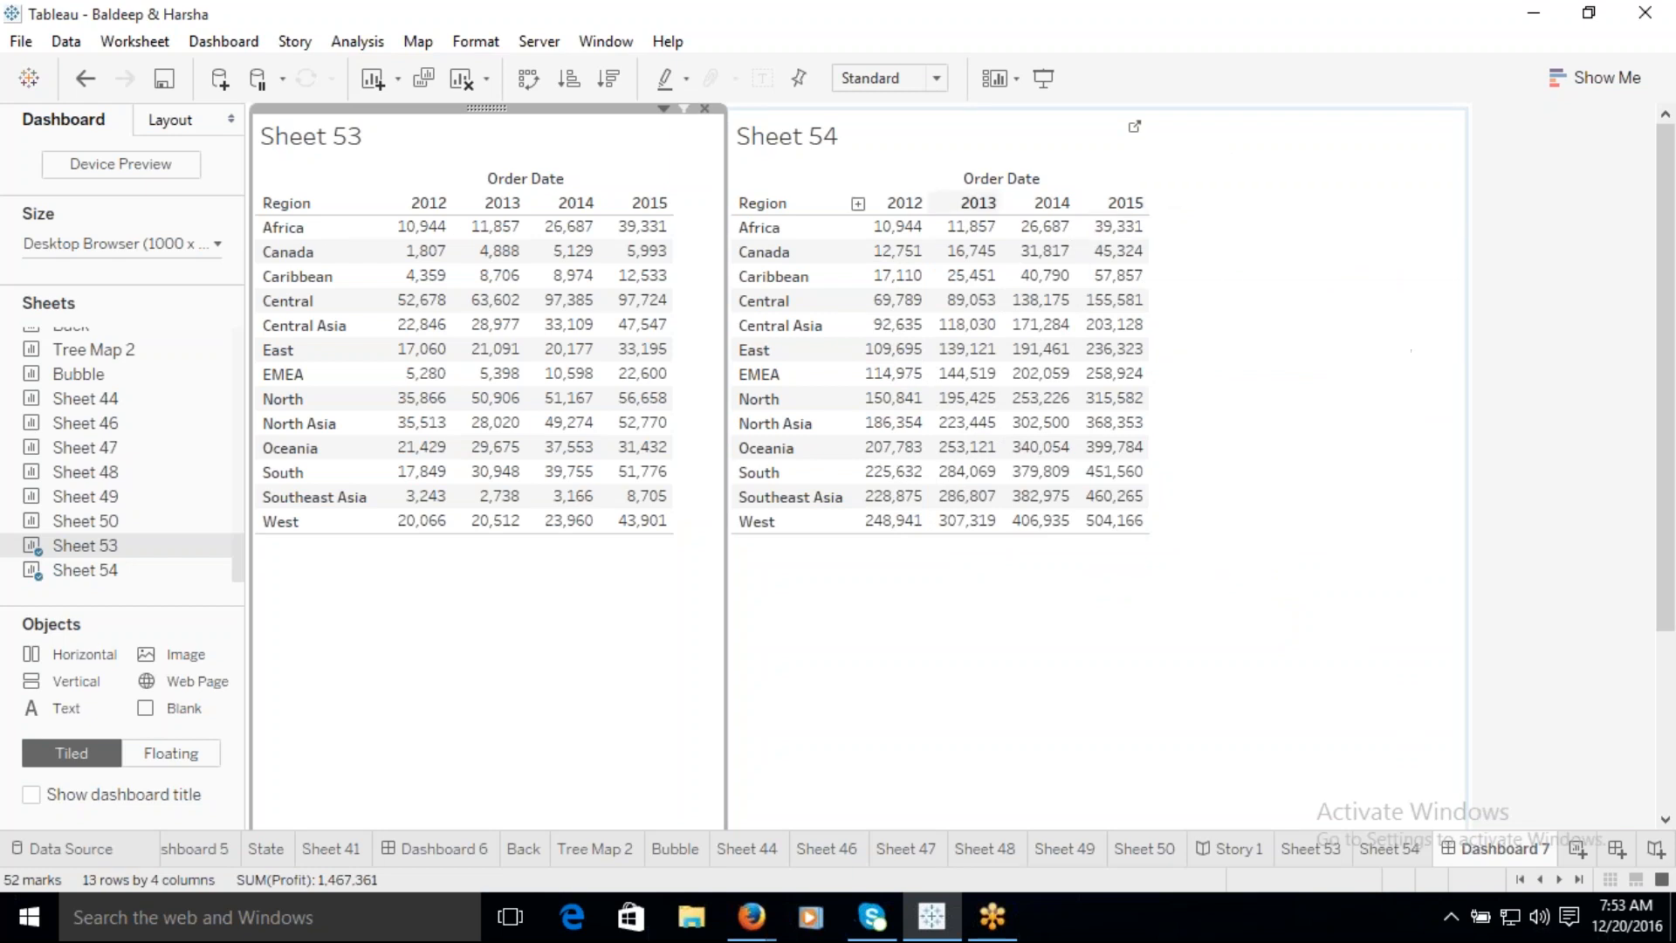
pyautogui.click(1134, 127)
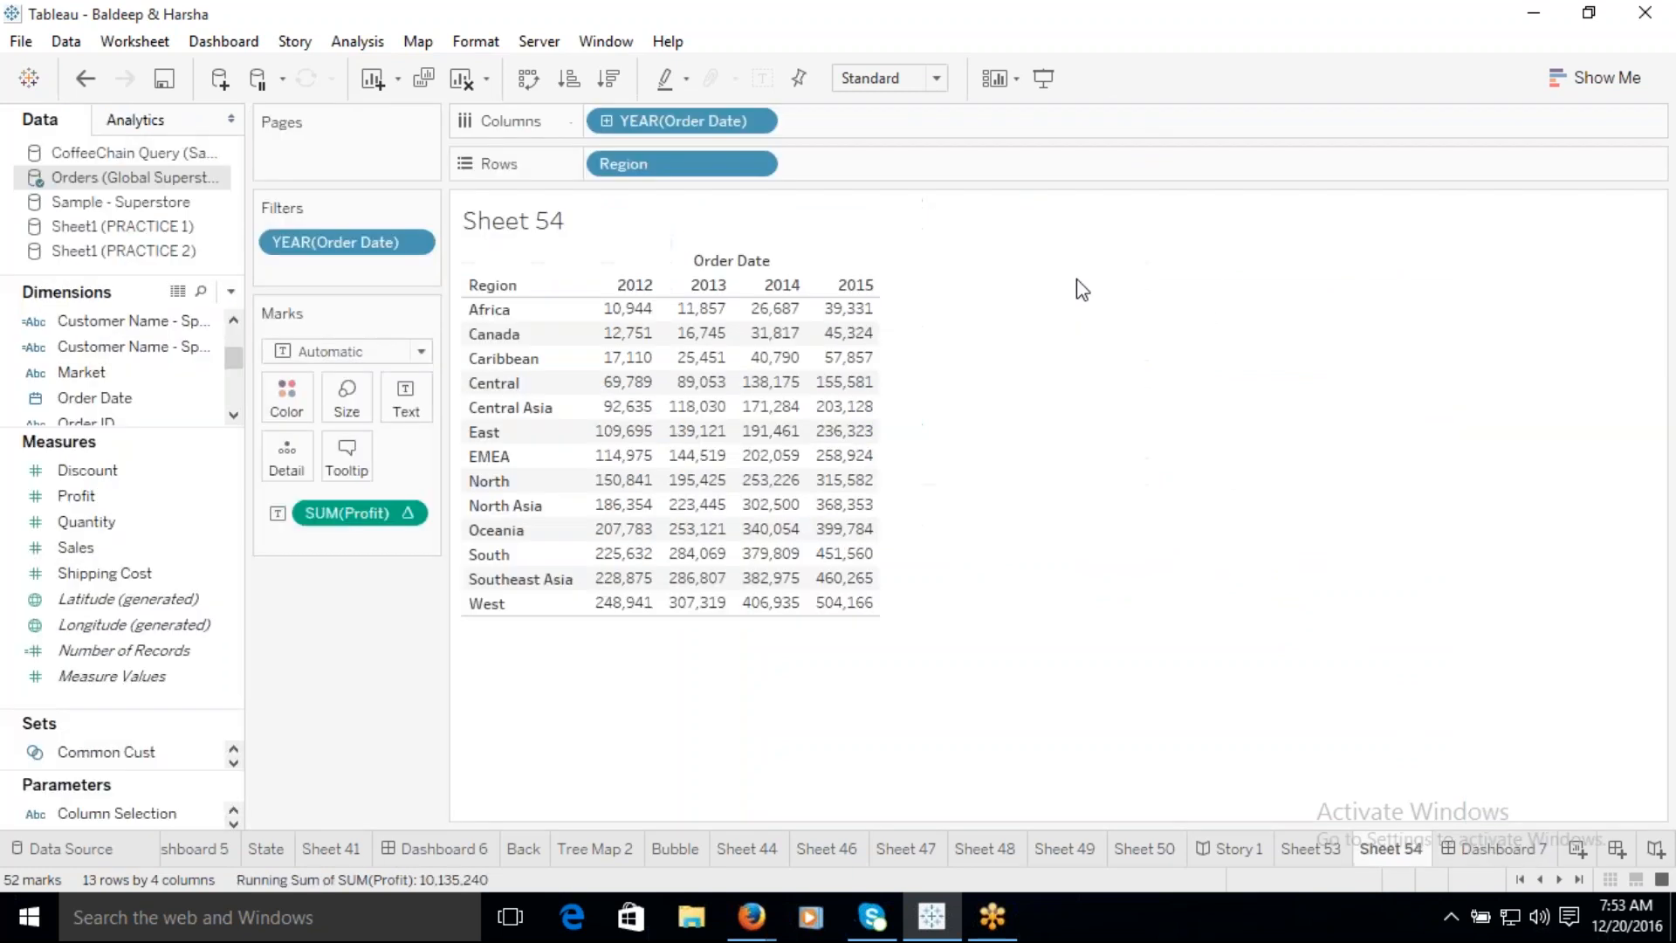
pyautogui.click(407, 512)
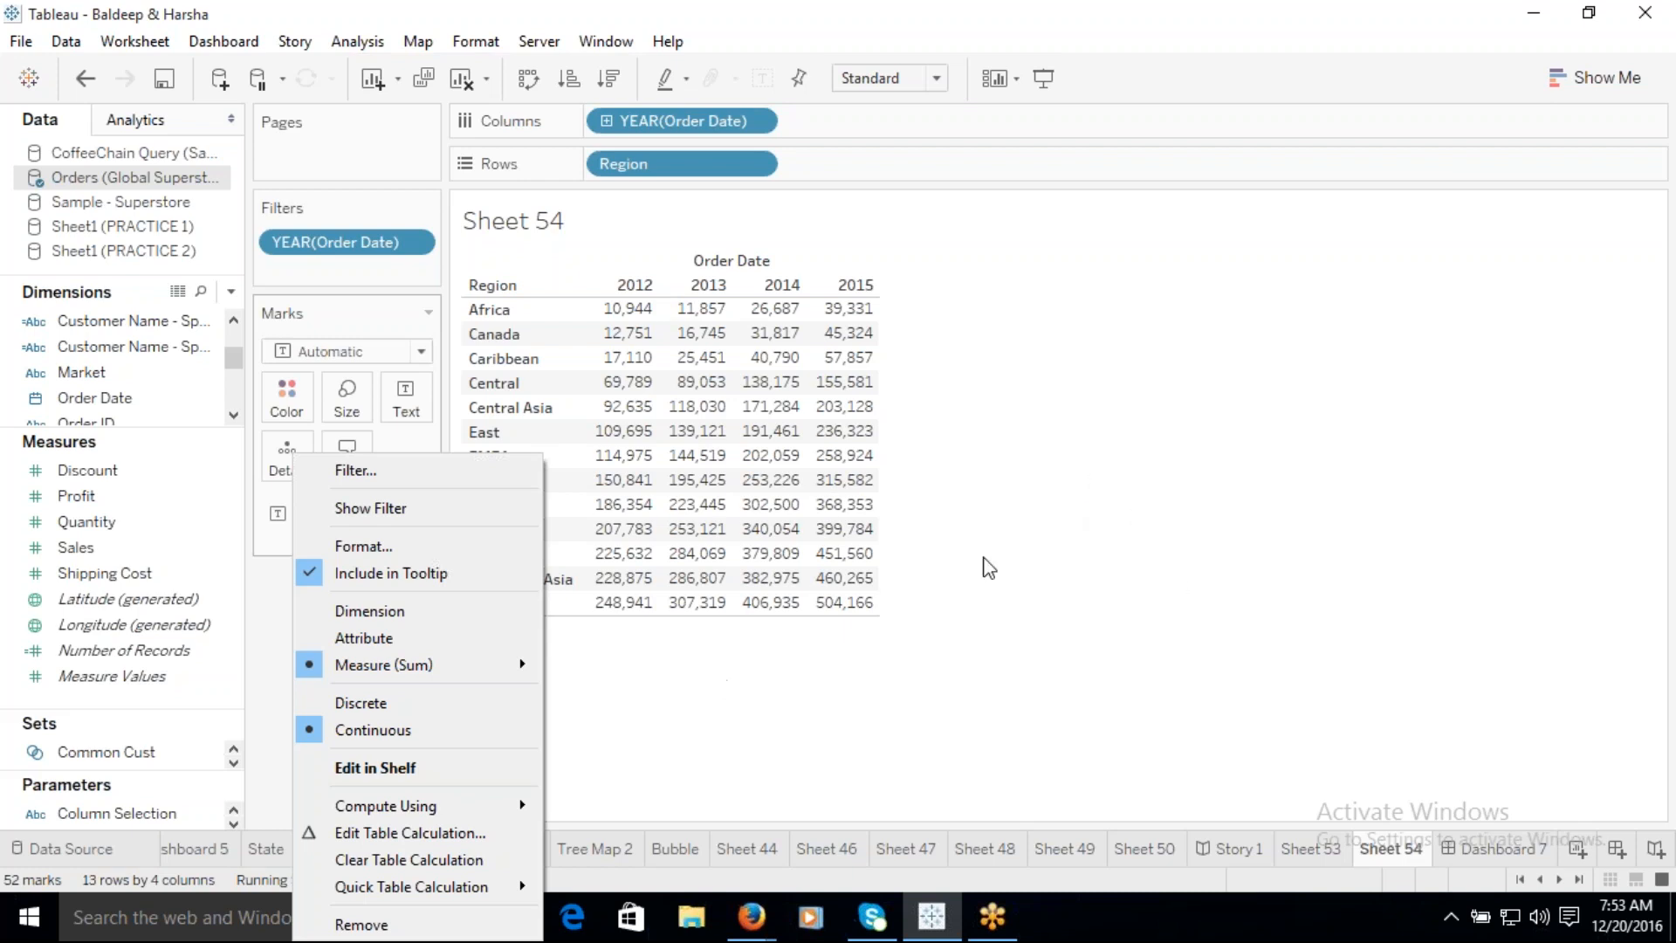
pyautogui.click(1502, 849)
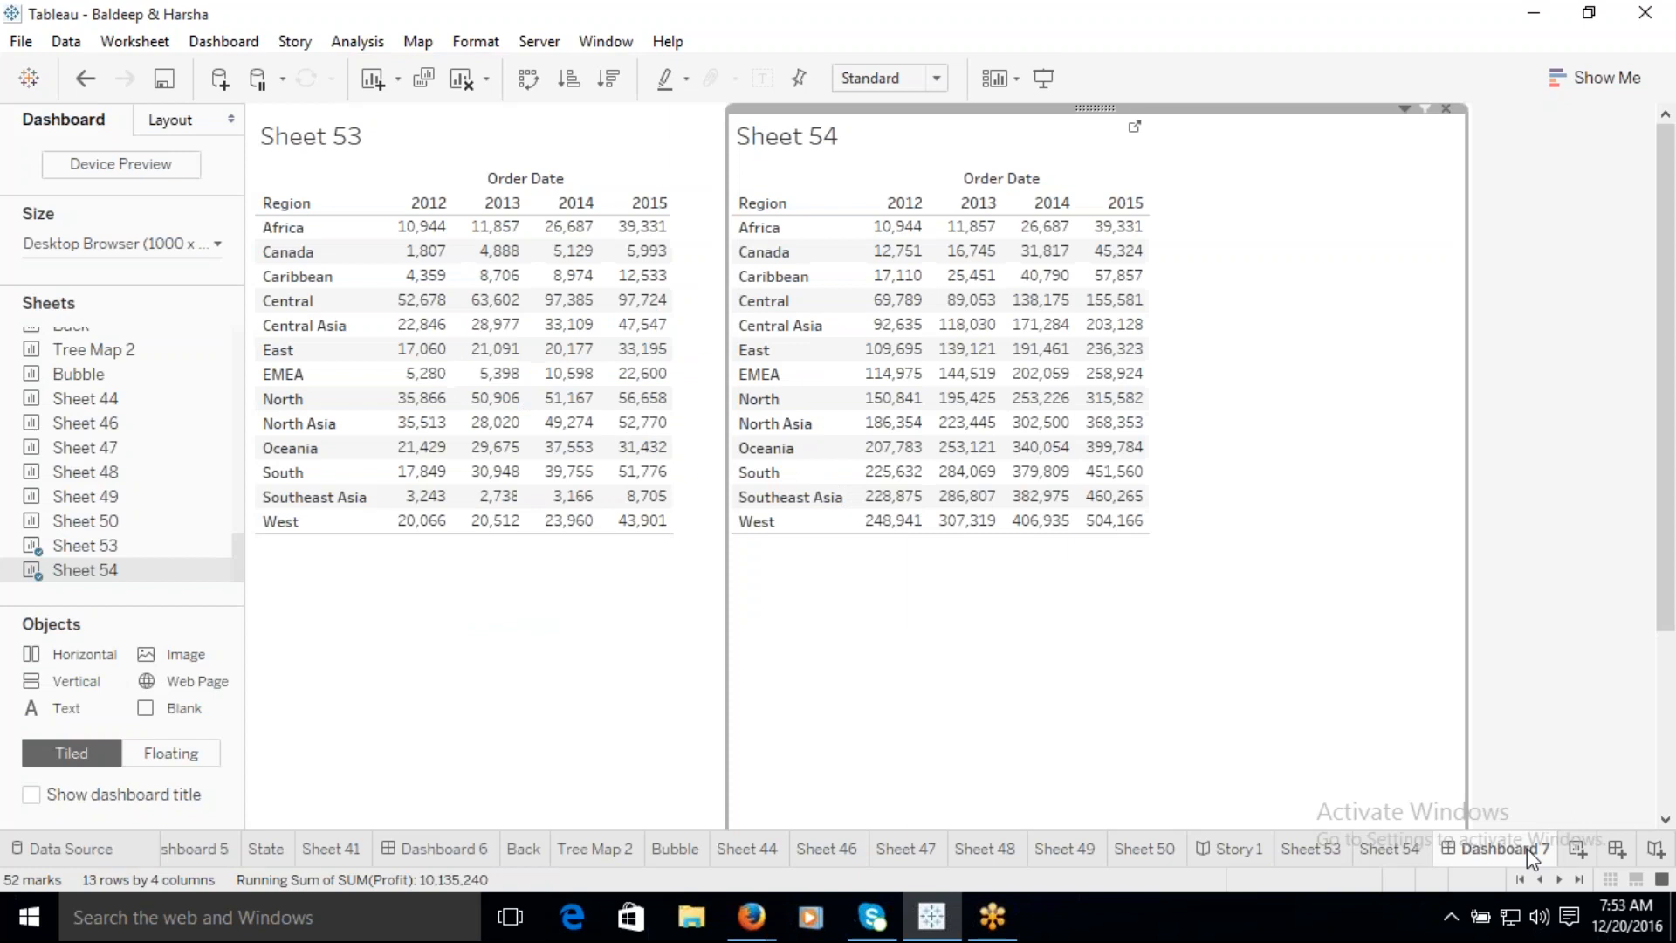
# Step: Add a new blank worksheet and enlarge the Dimensions list in its data pane
pyautogui.click(1575, 850)
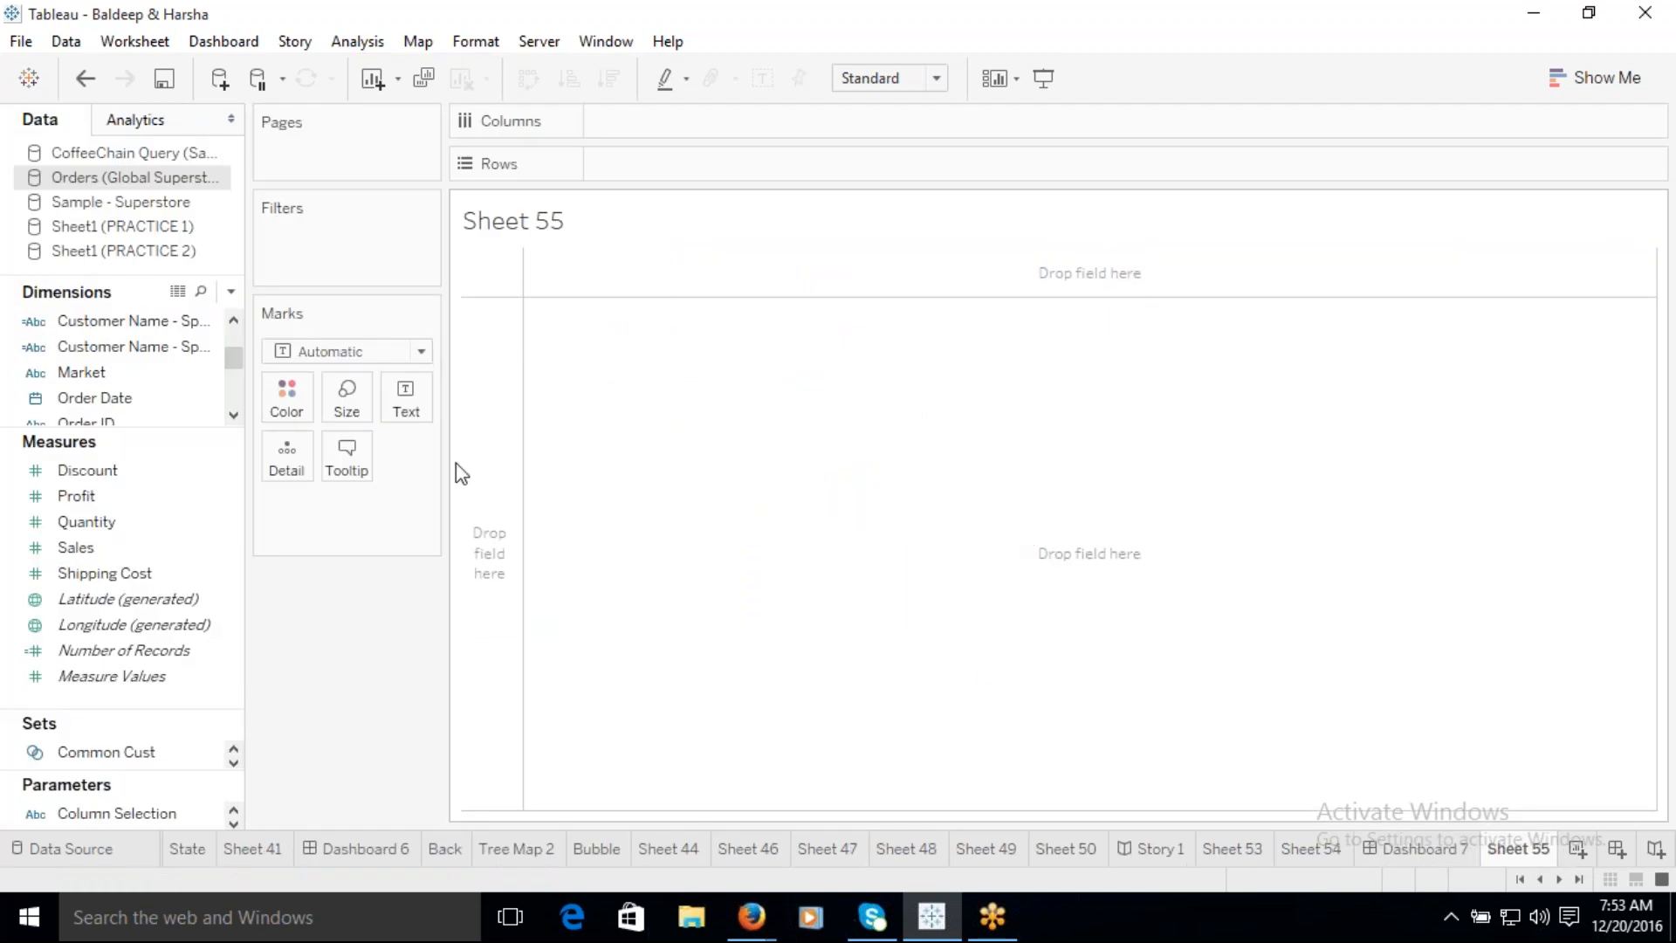
pyautogui.moveTo(111, 428); pyautogui.dragTo(113, 534)
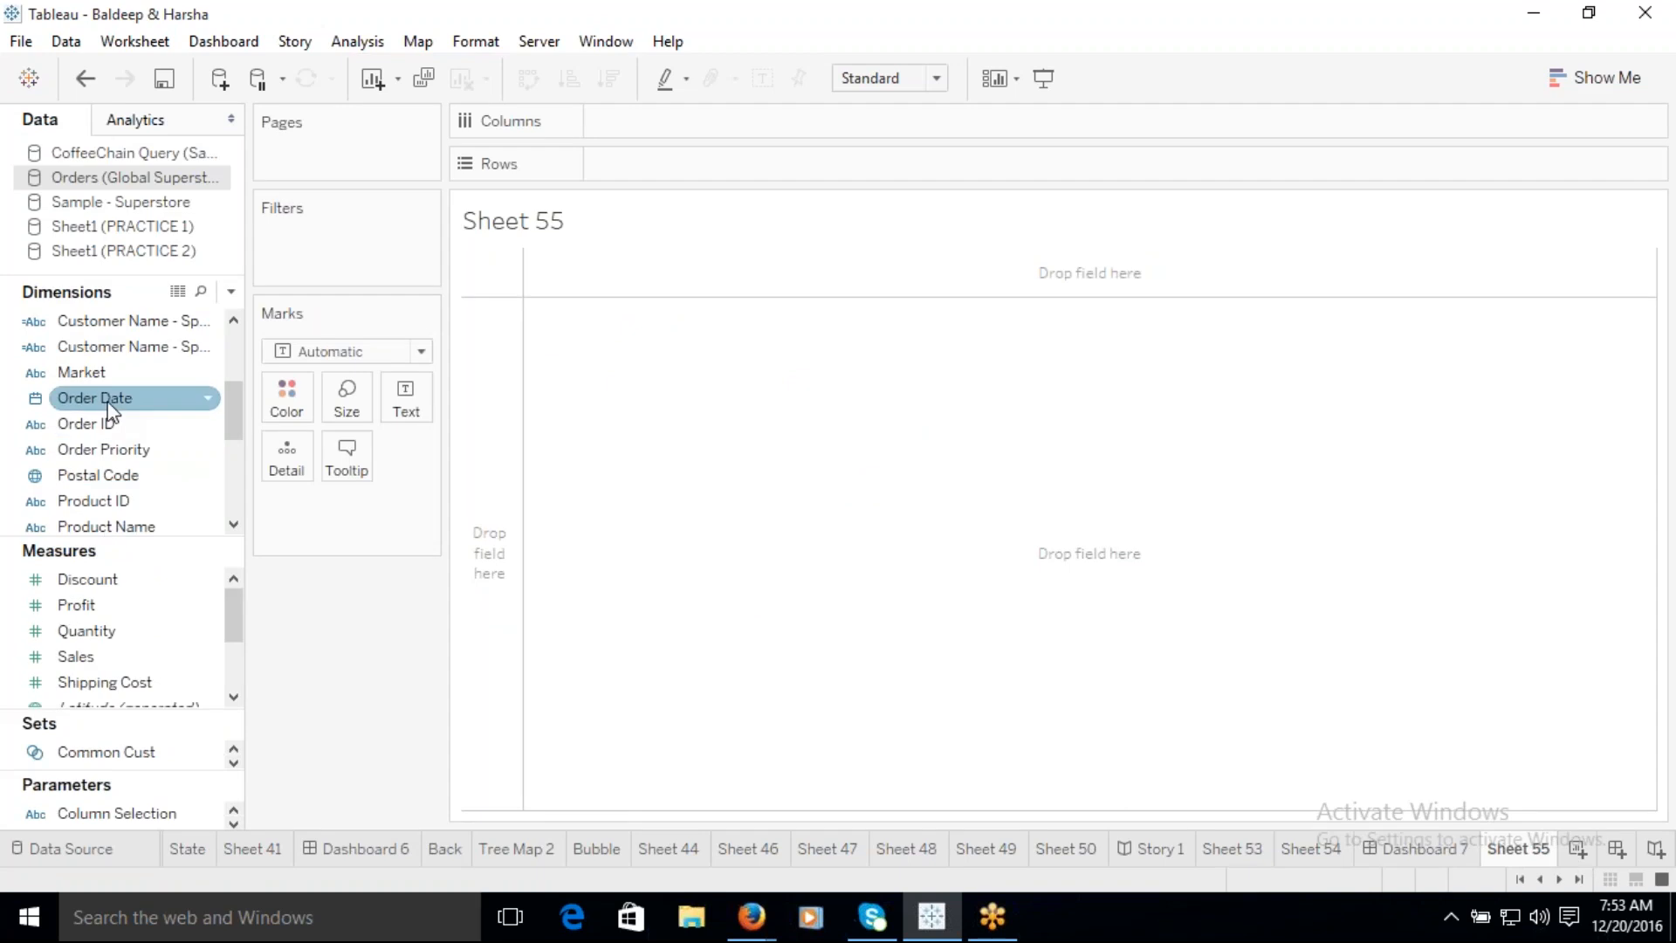
pyautogui.click(1405, 852)
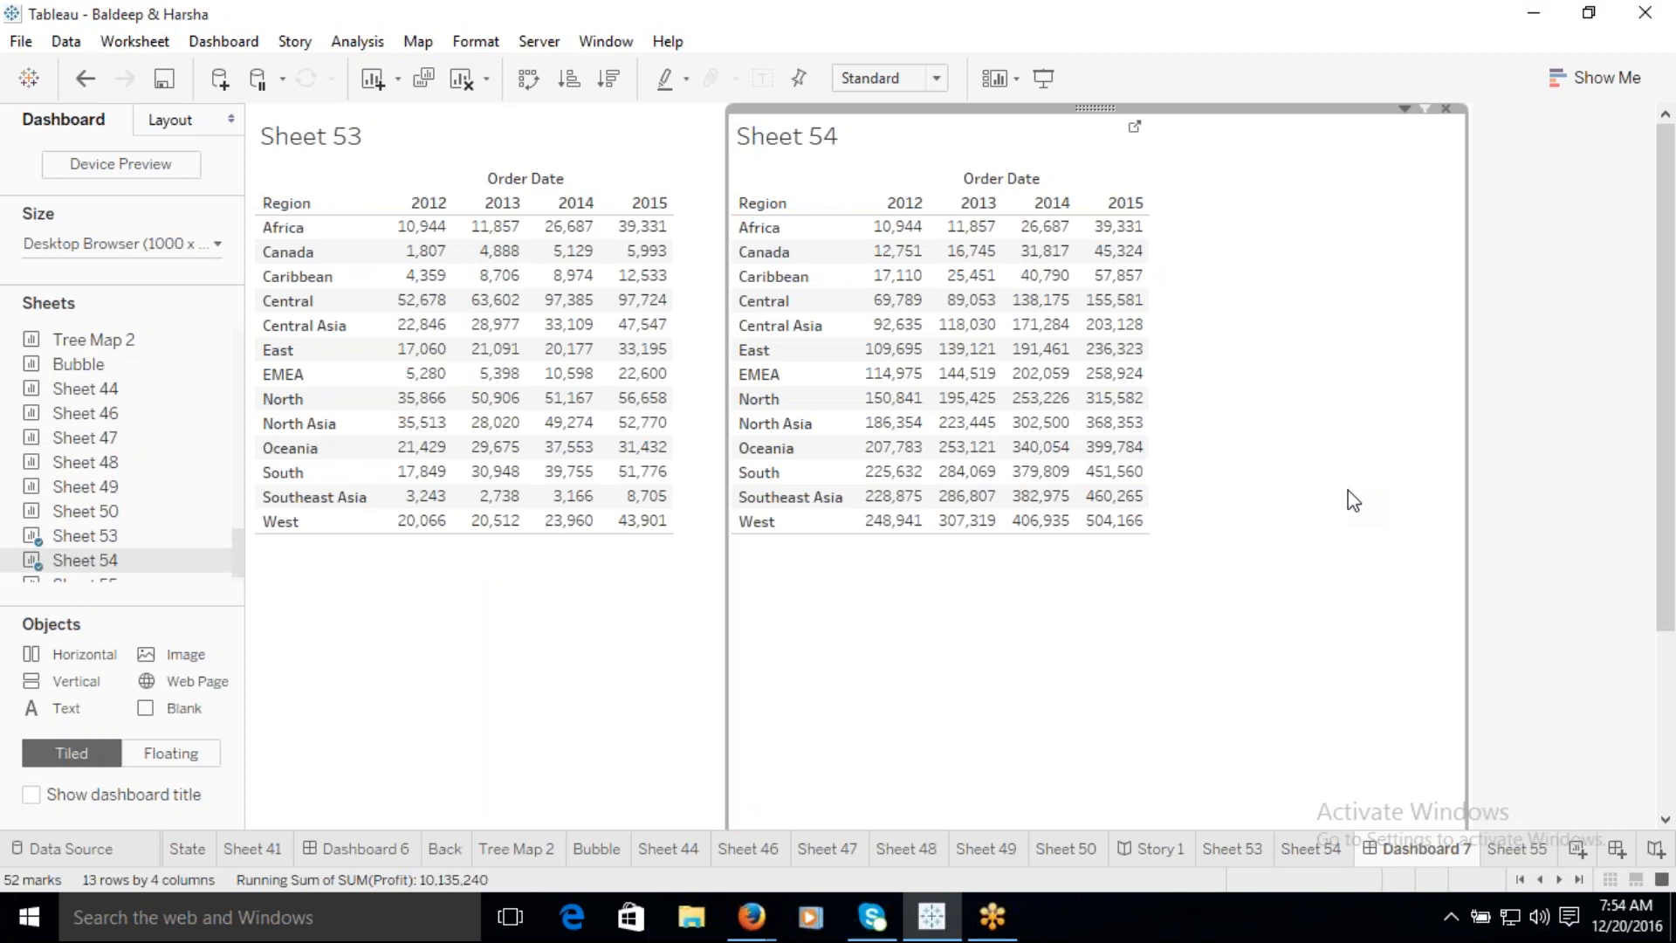
pyautogui.click(1313, 847)
pyautogui.click(406, 515)
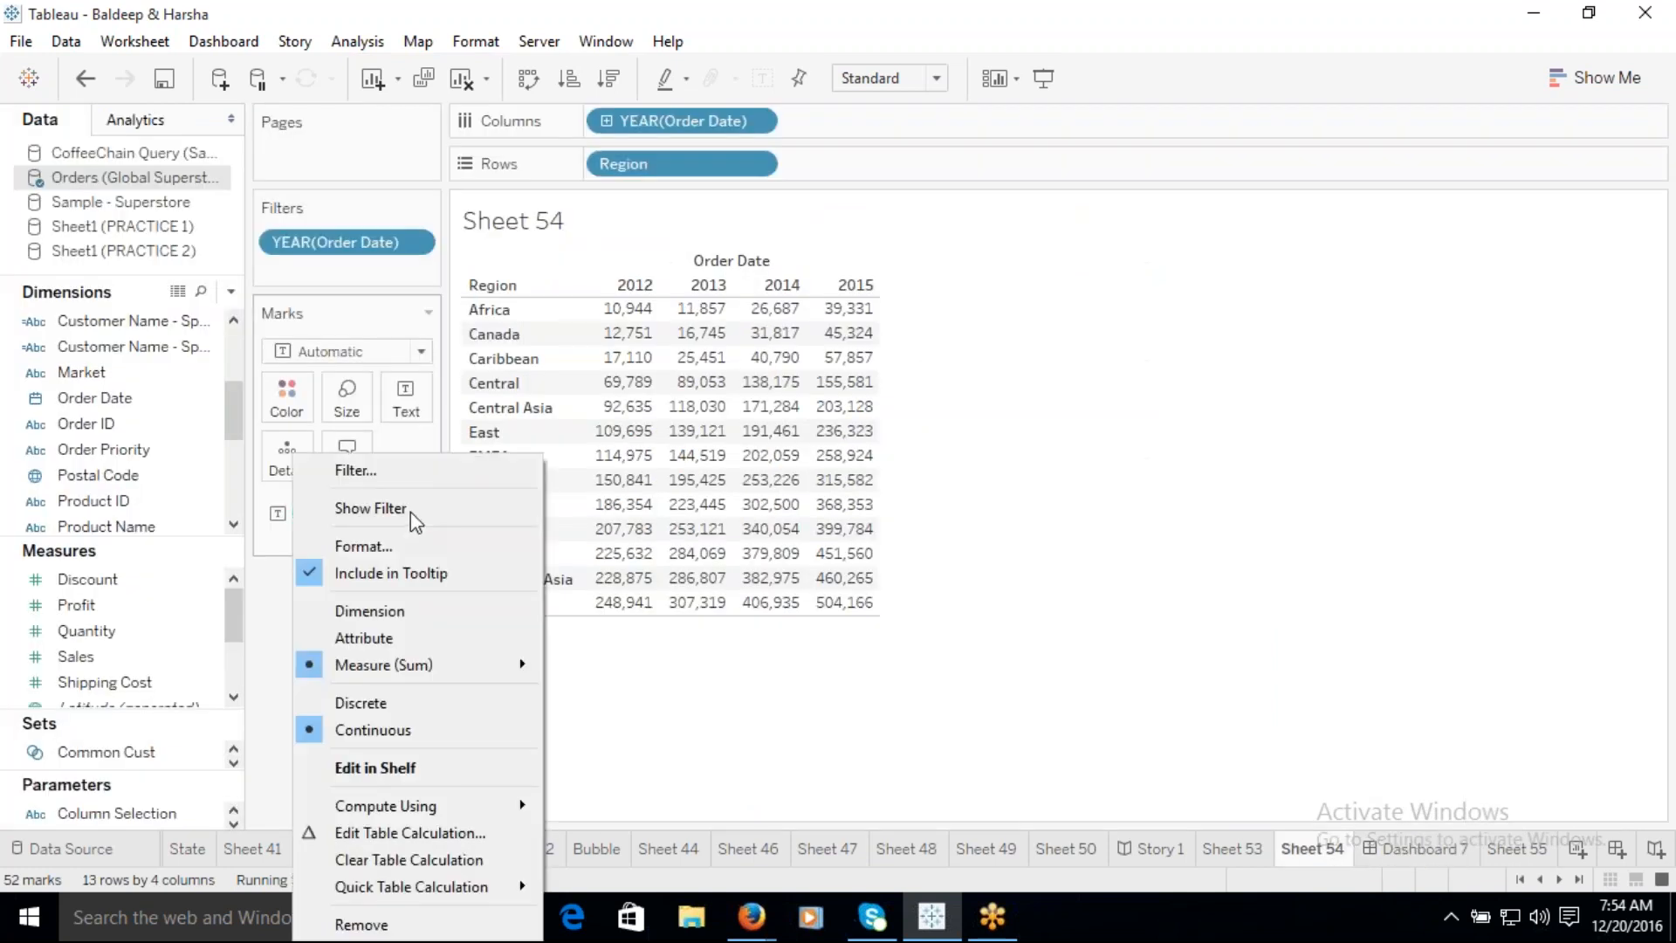
pyautogui.moveTo(428, 801)
pyautogui.click(658, 684)
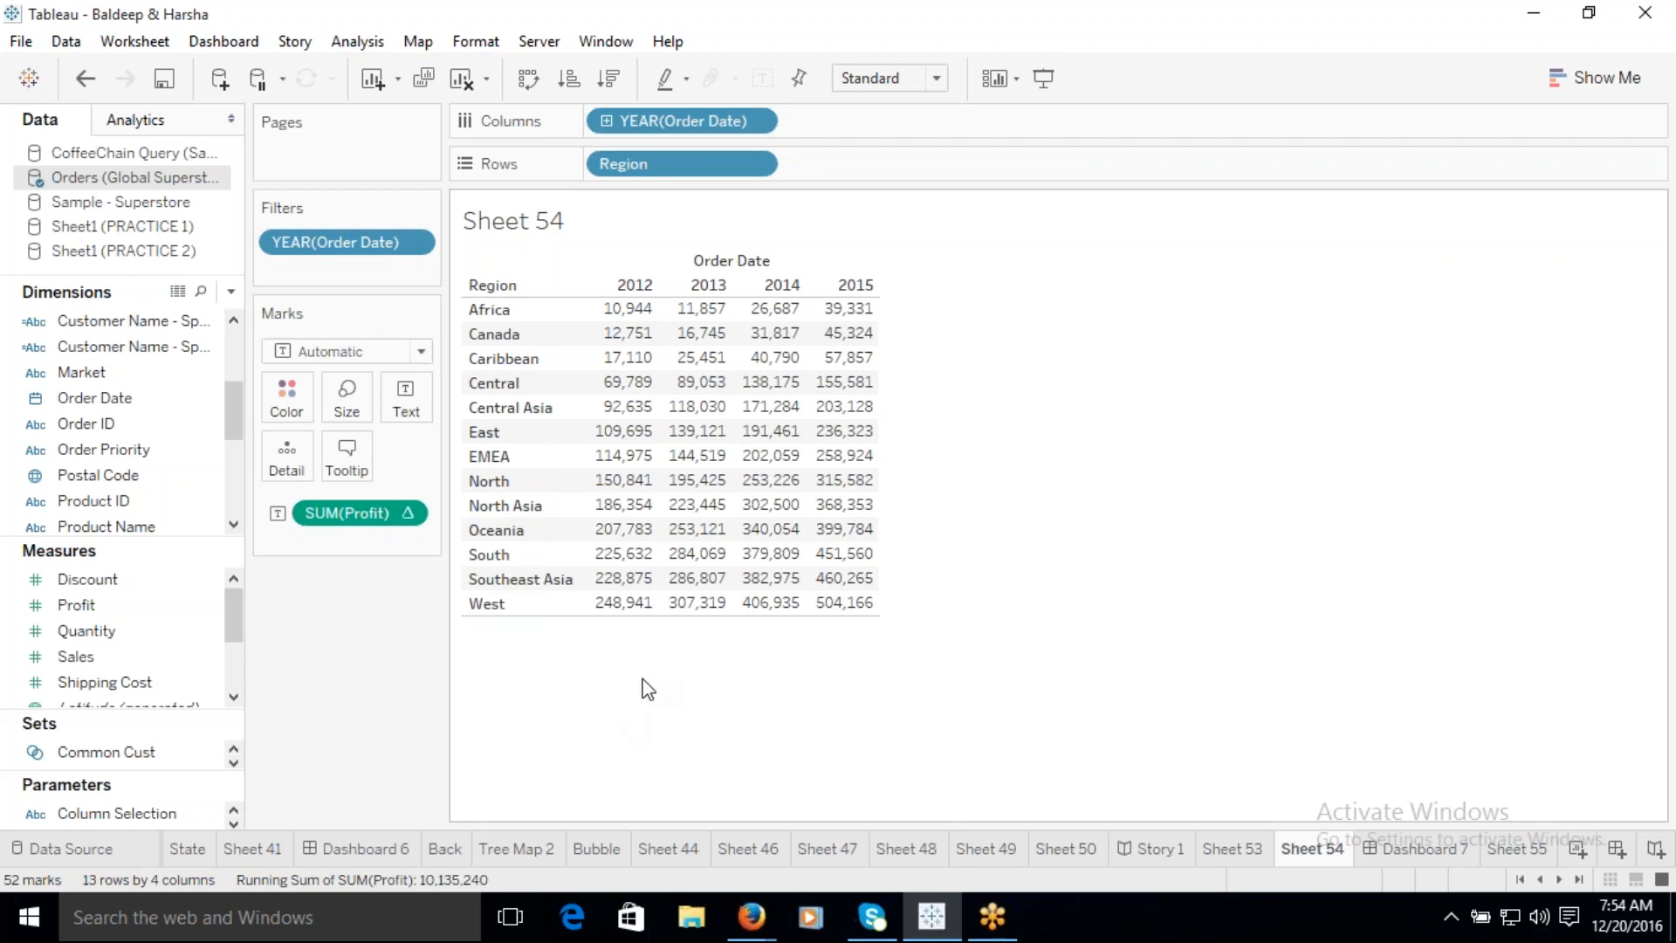
# Step: Convert the profit running total in Sheet 54 to discrete and widen the year columns to fit the full decimal values
pyautogui.click(405, 515)
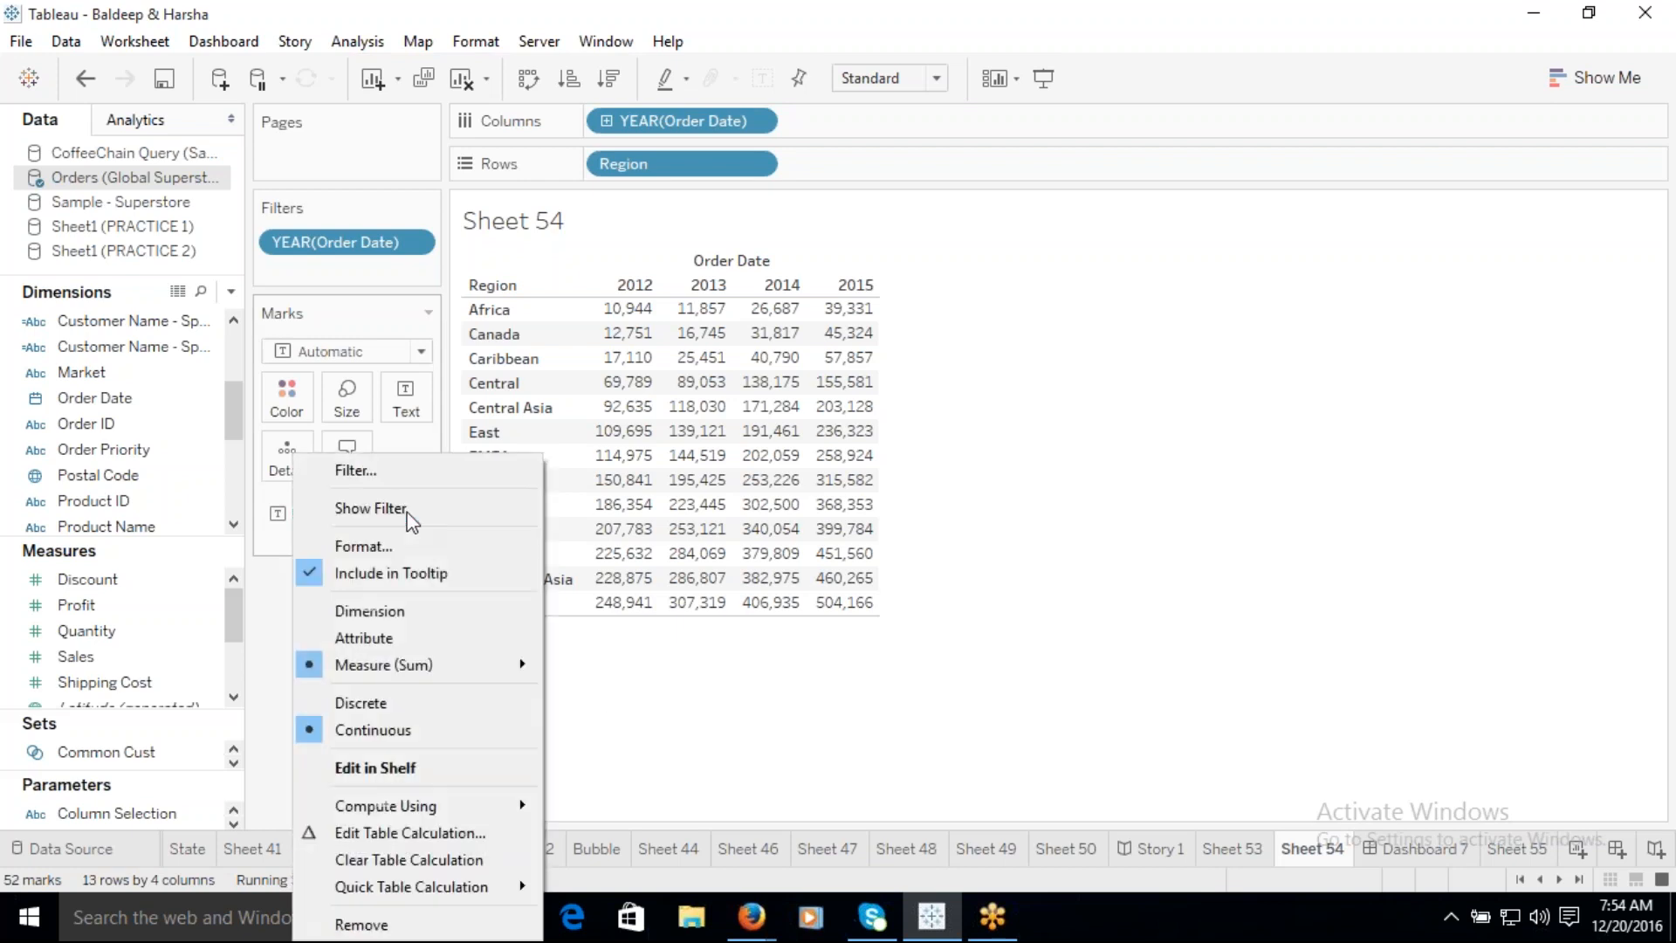
pyautogui.click(361, 703)
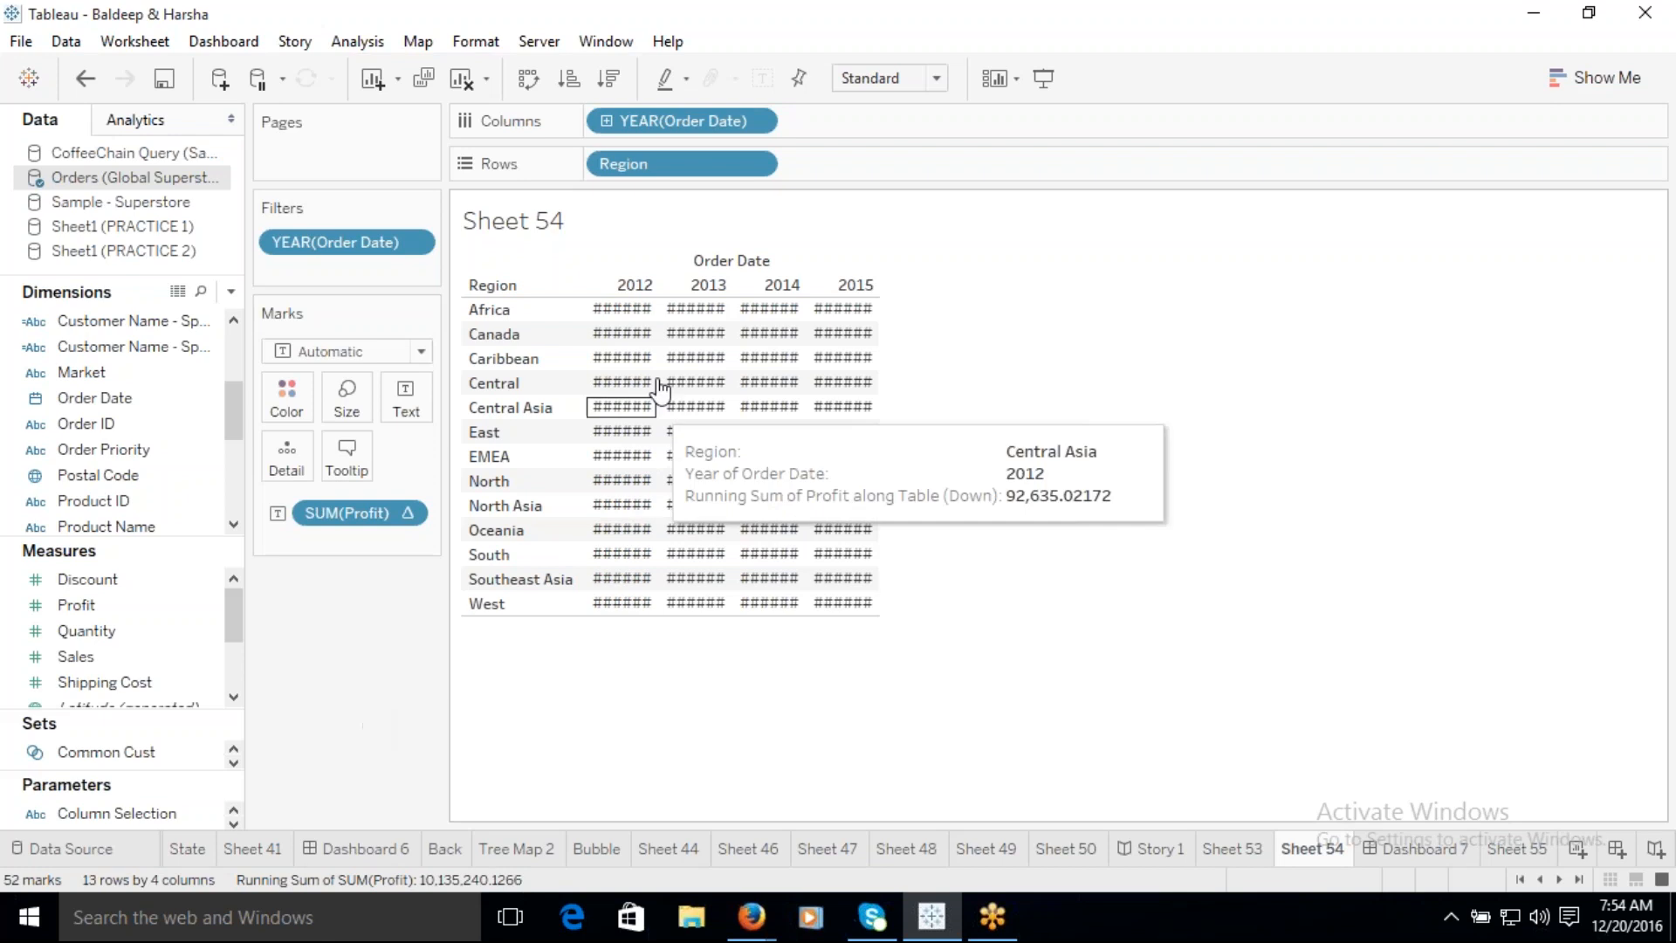
pyautogui.moveTo(663, 325)
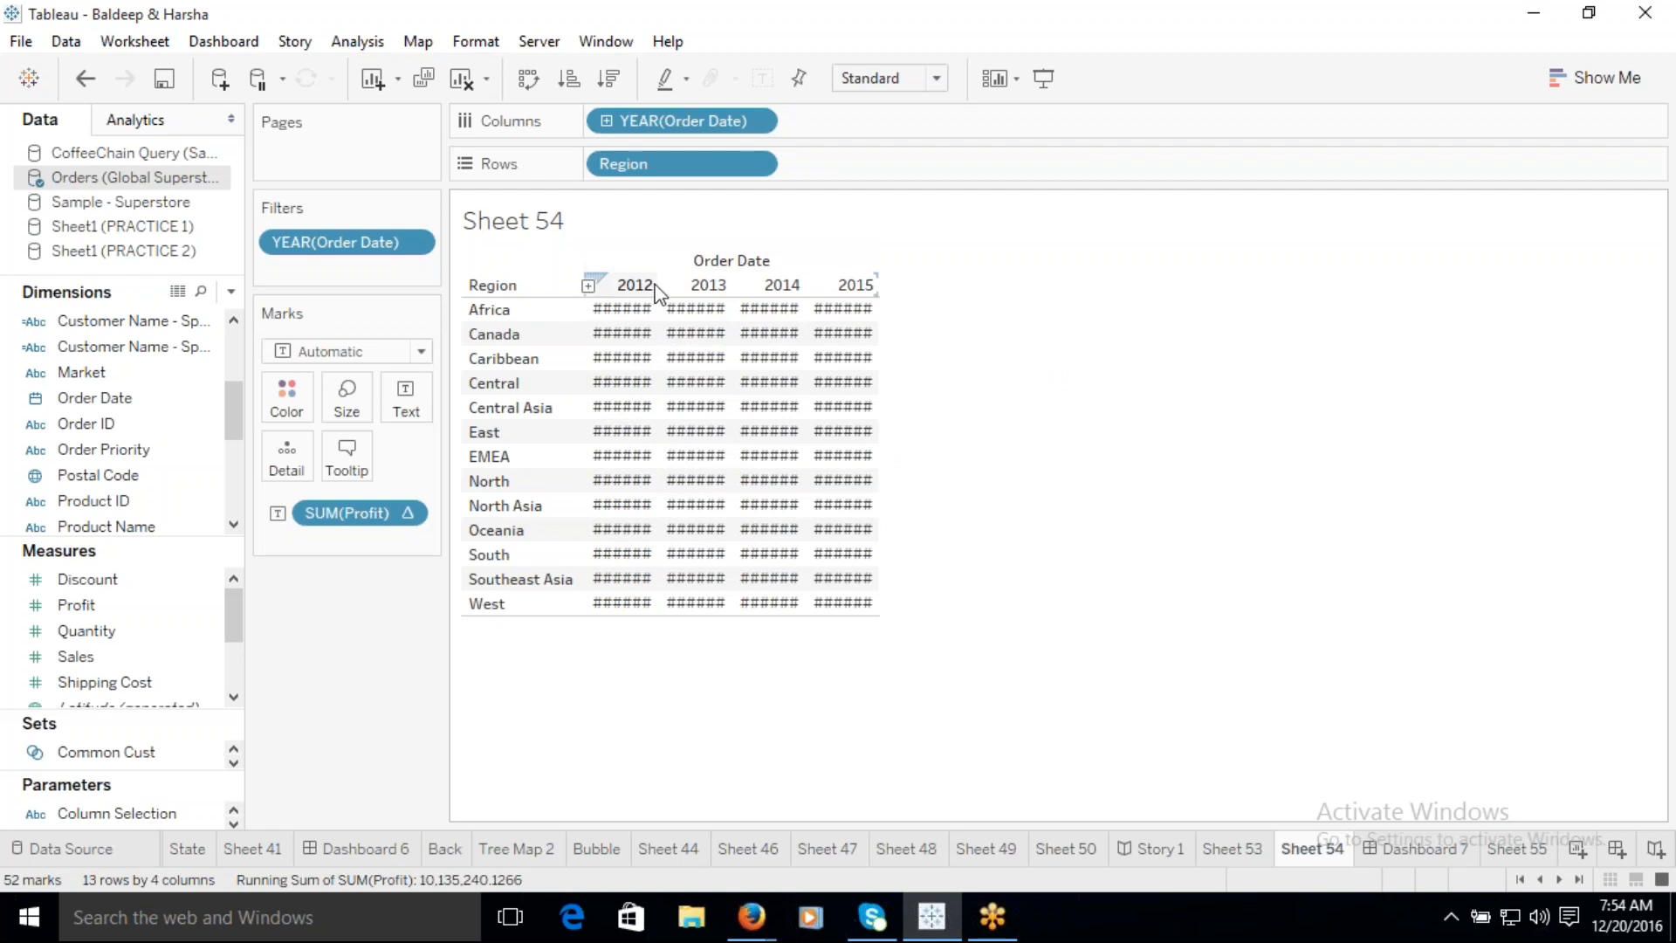
pyautogui.moveTo(661, 283); pyautogui.dragTo(742, 285)
pyautogui.moveTo(802, 601)
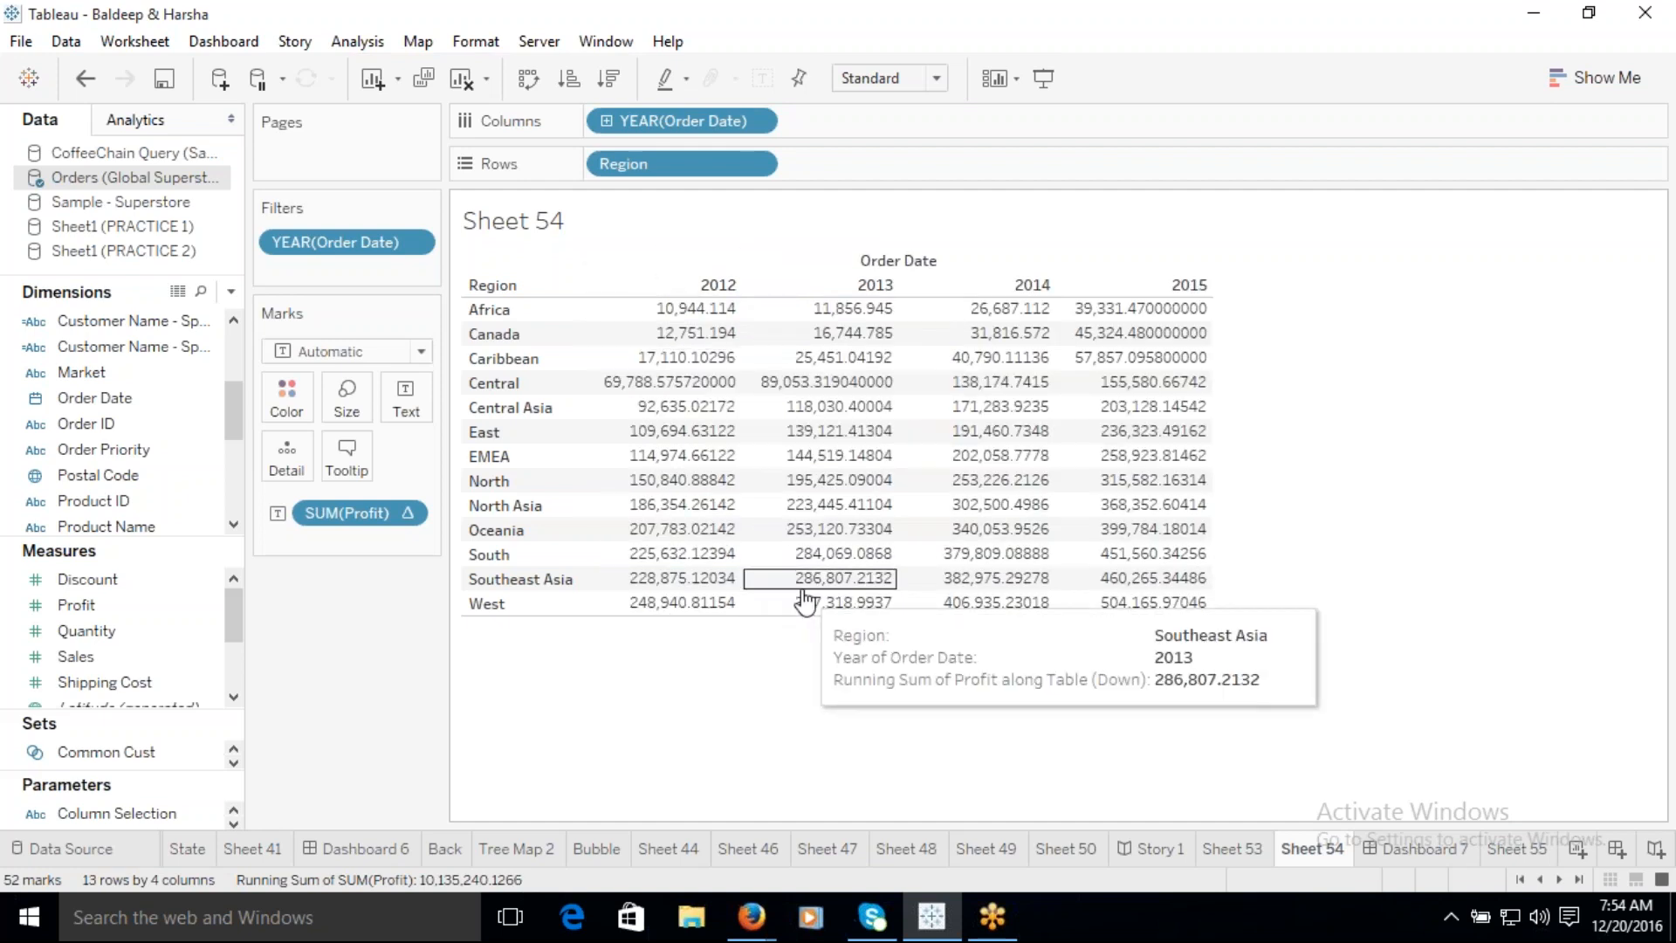
pyautogui.moveTo(797, 417)
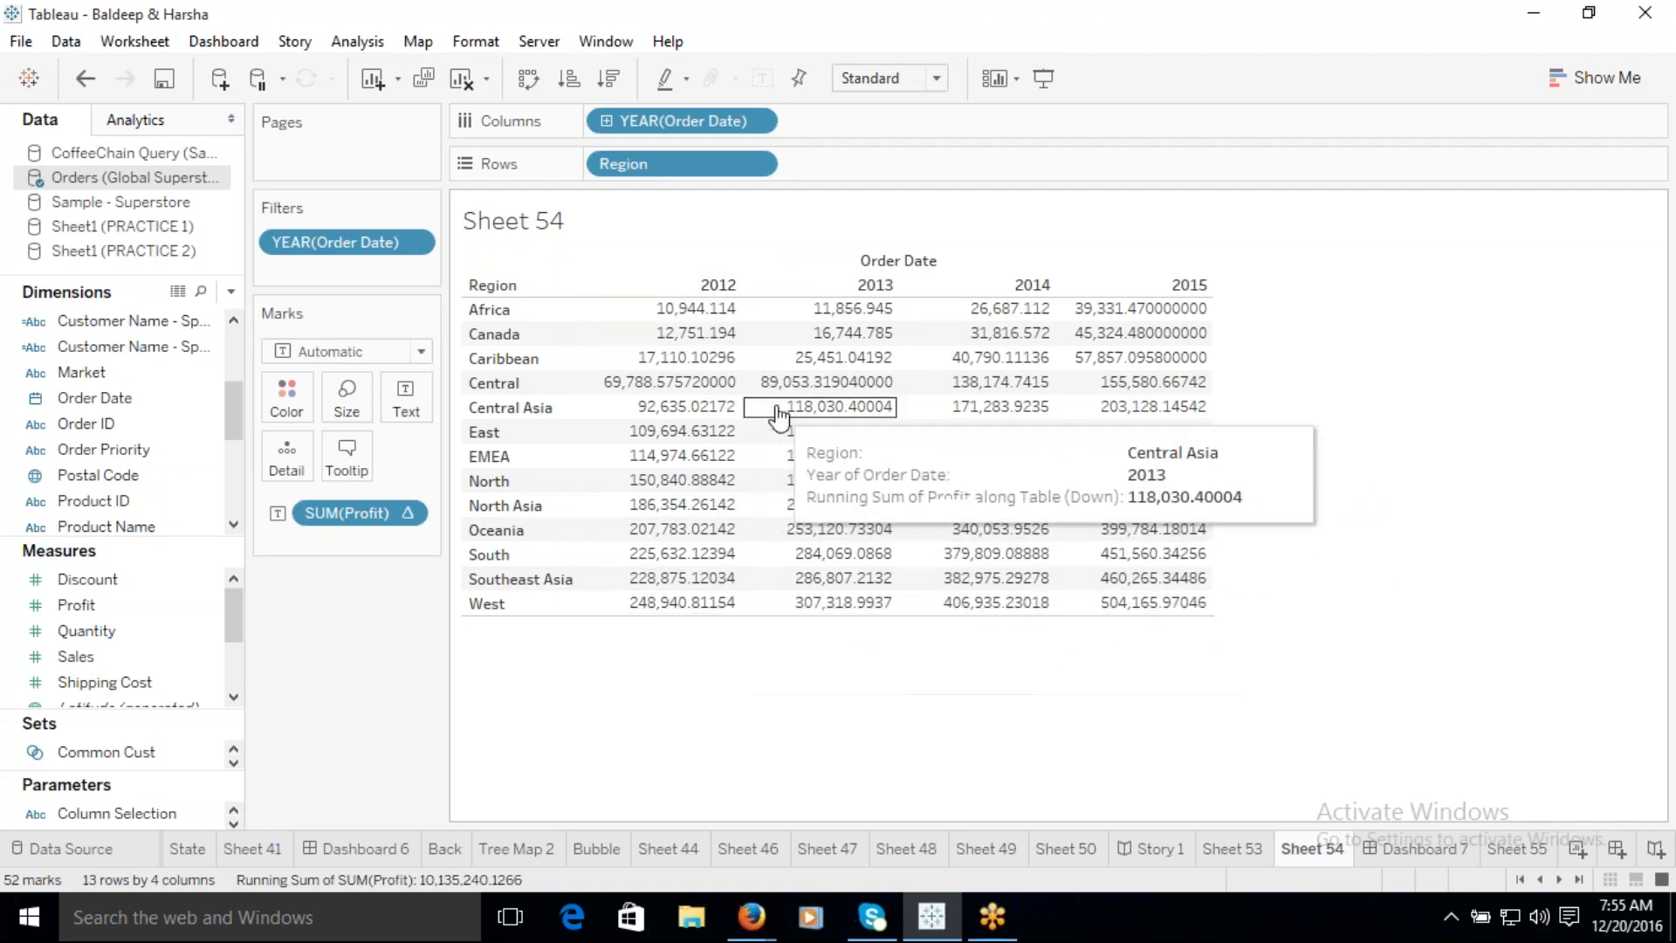
pyautogui.moveTo(884, 349)
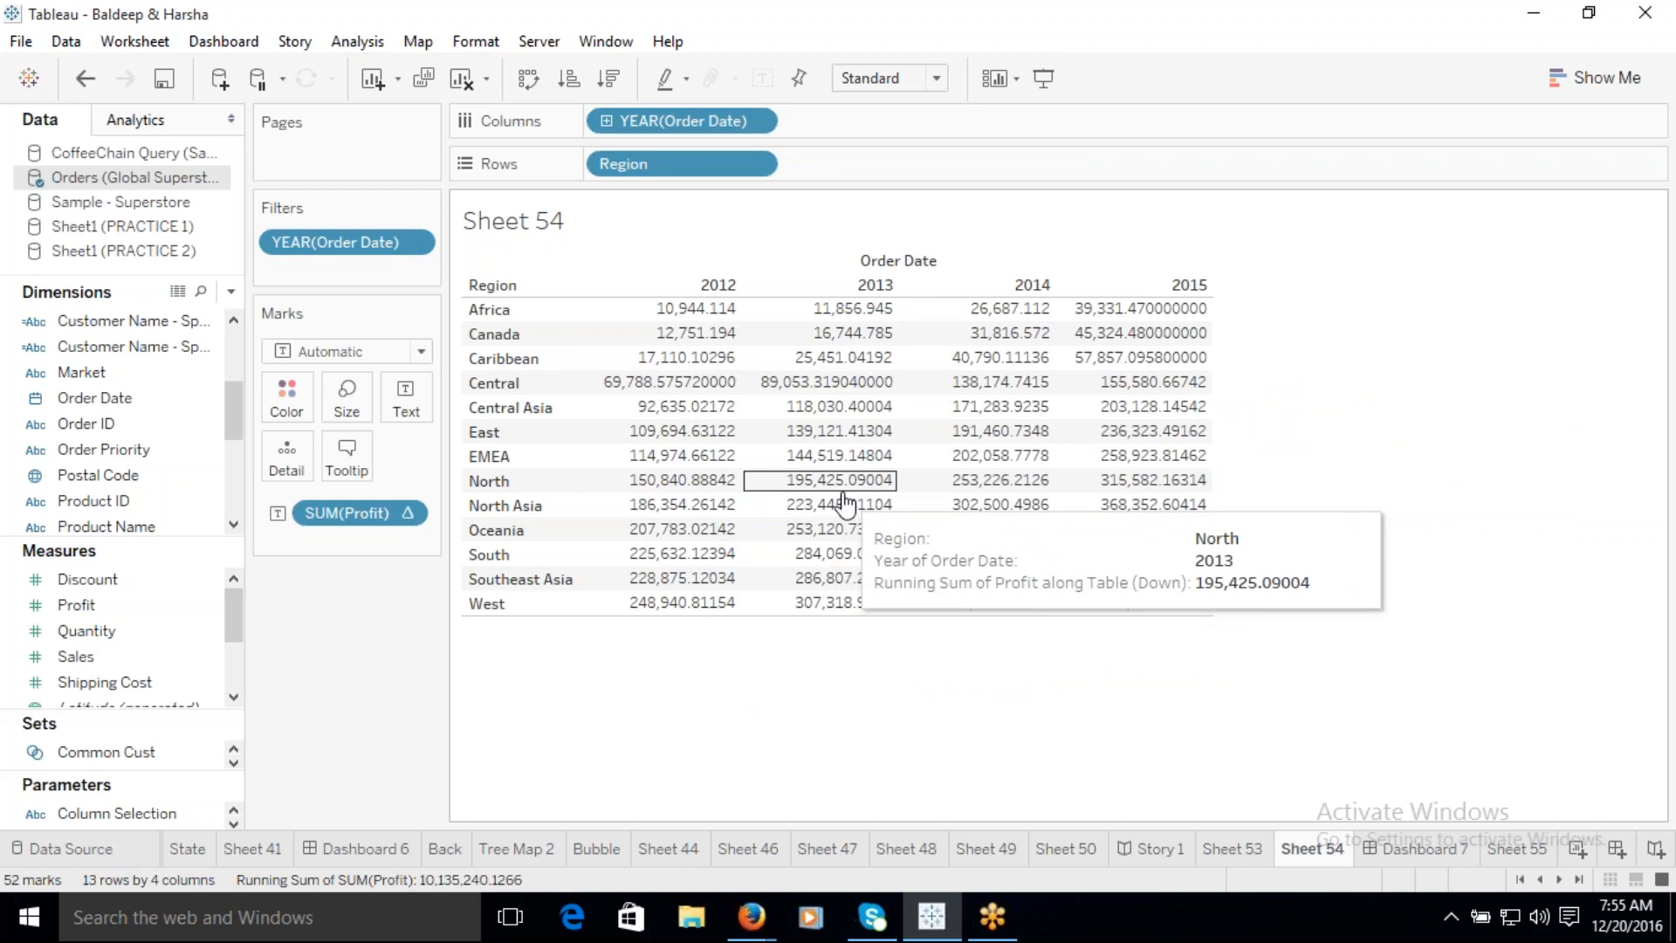
# Step: Change SUM(Profit) in Sheet 54 back to a continuous measure
pyautogui.rightClick(301, 513)
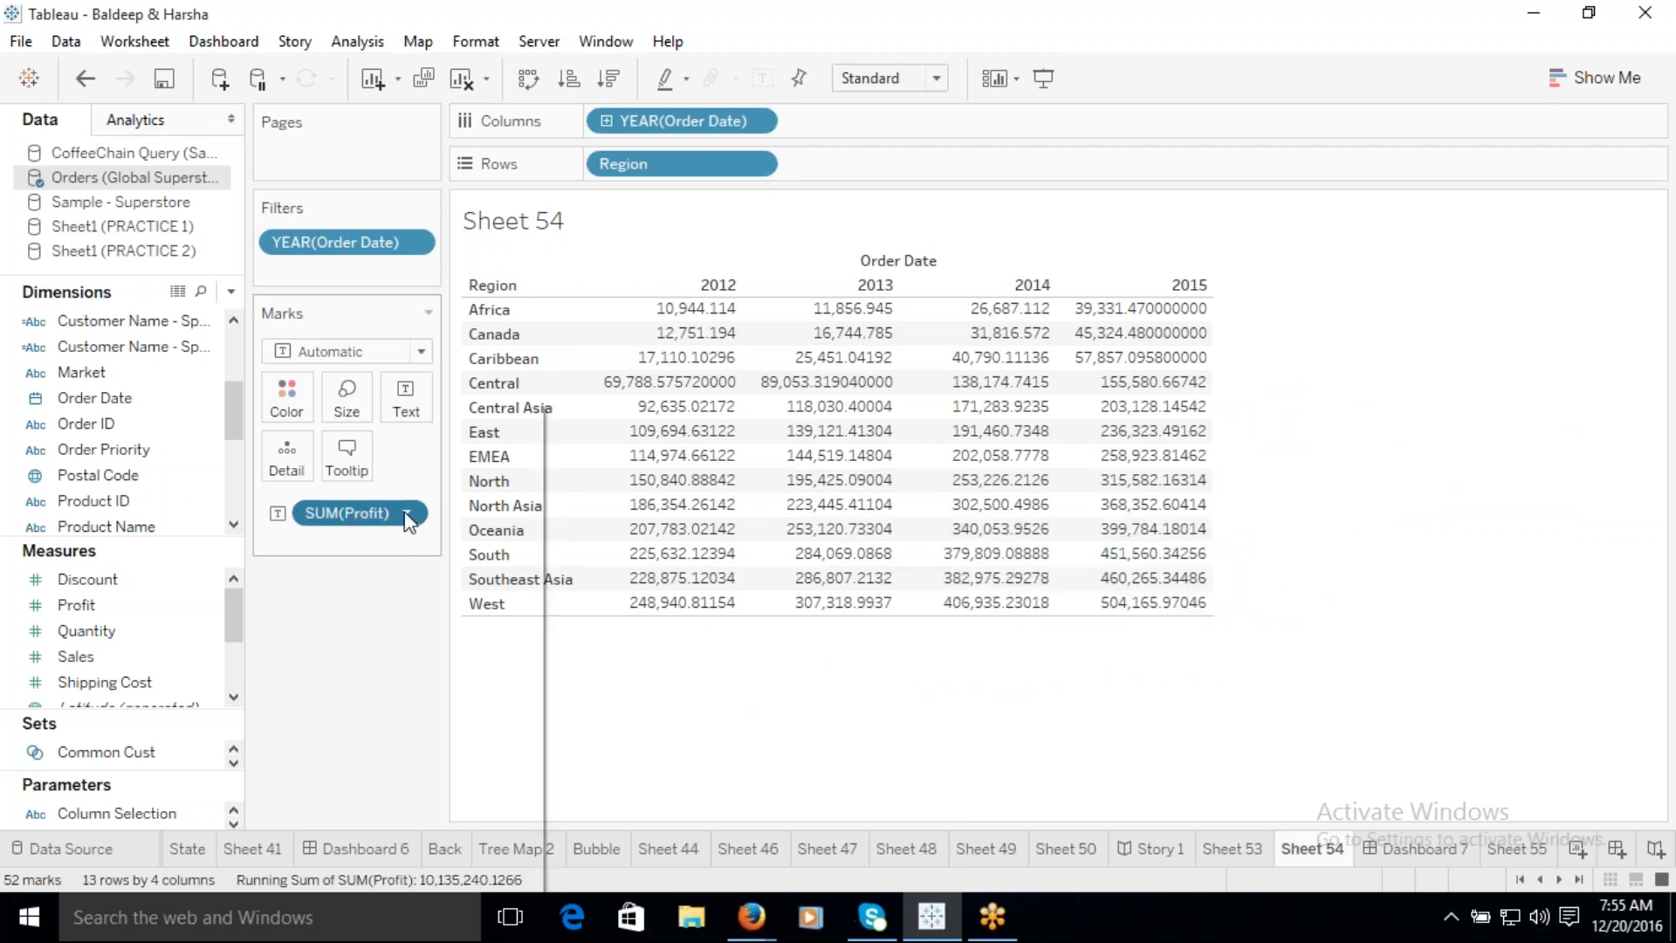
pyautogui.click(369, 730)
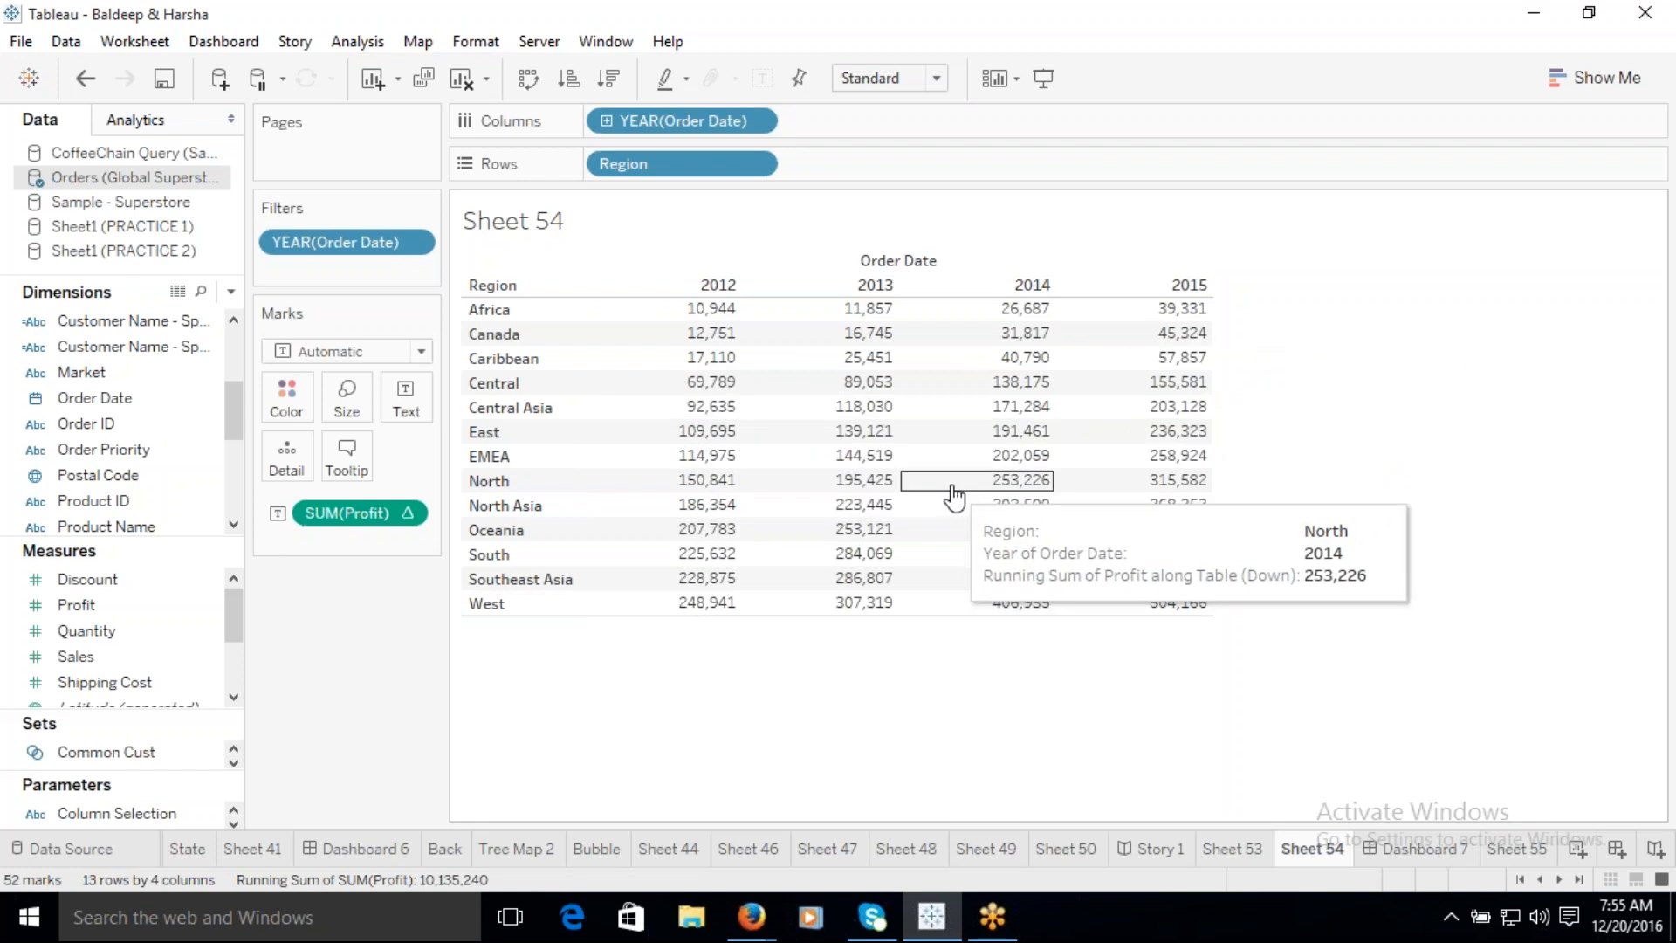
# Step: Compare the Show Me chart suggestions for discrete and continuous SUM(Profit), restoring continuous and hiding the suggestions at the end
pyautogui.click(1580, 78)
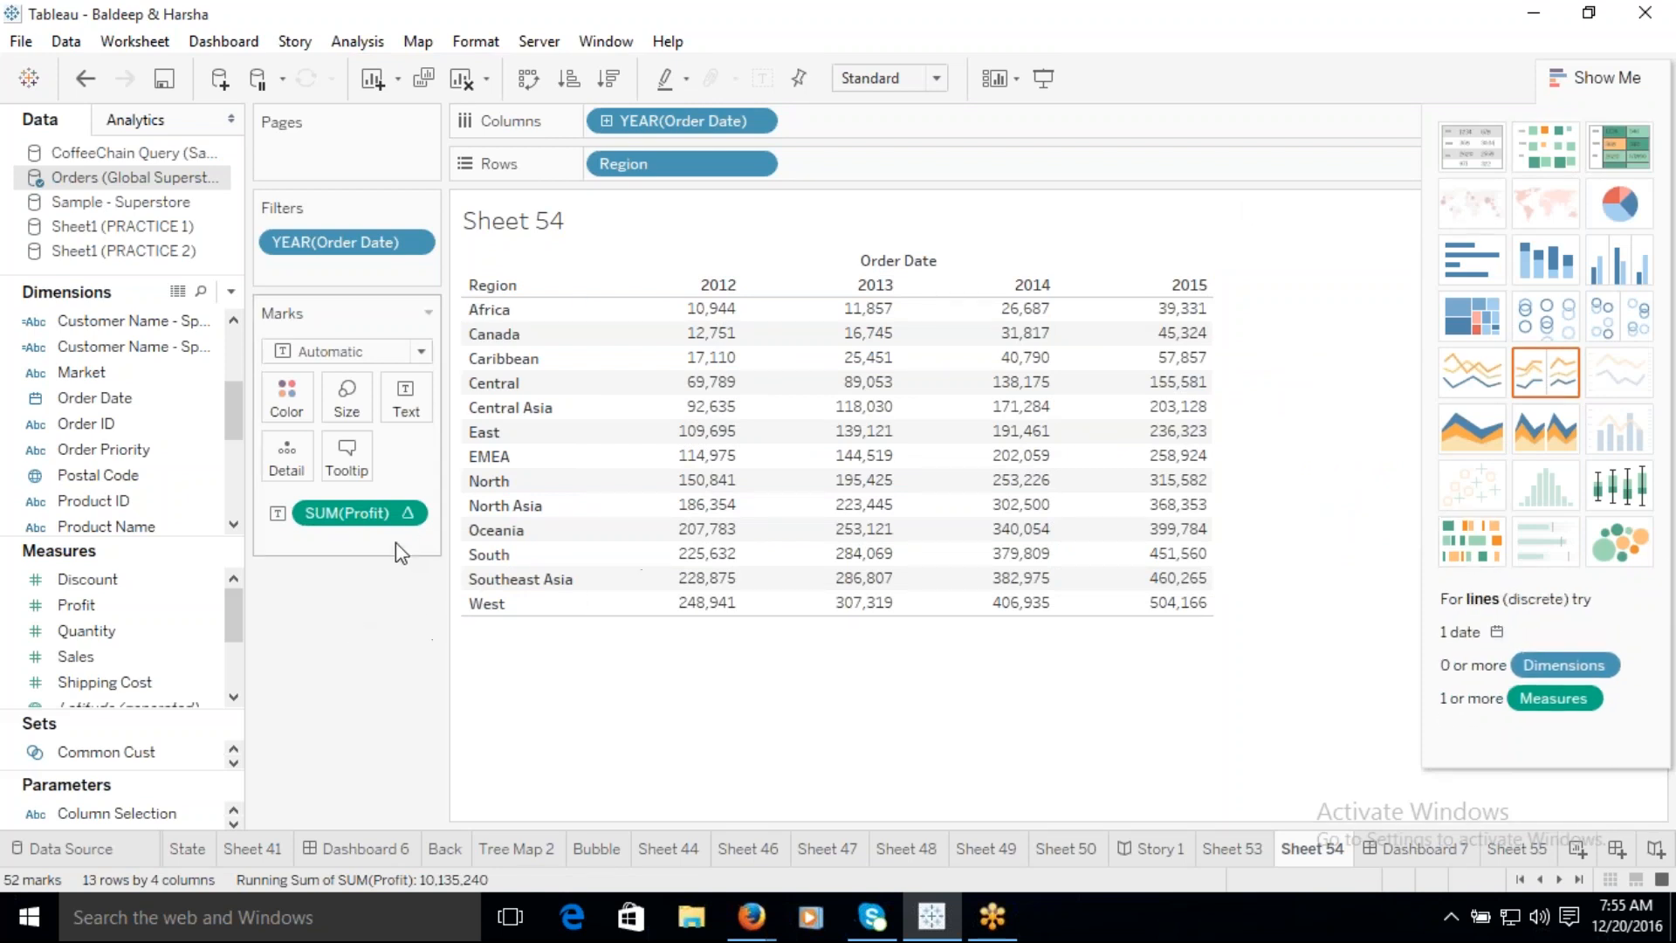
pyautogui.click(410, 513)
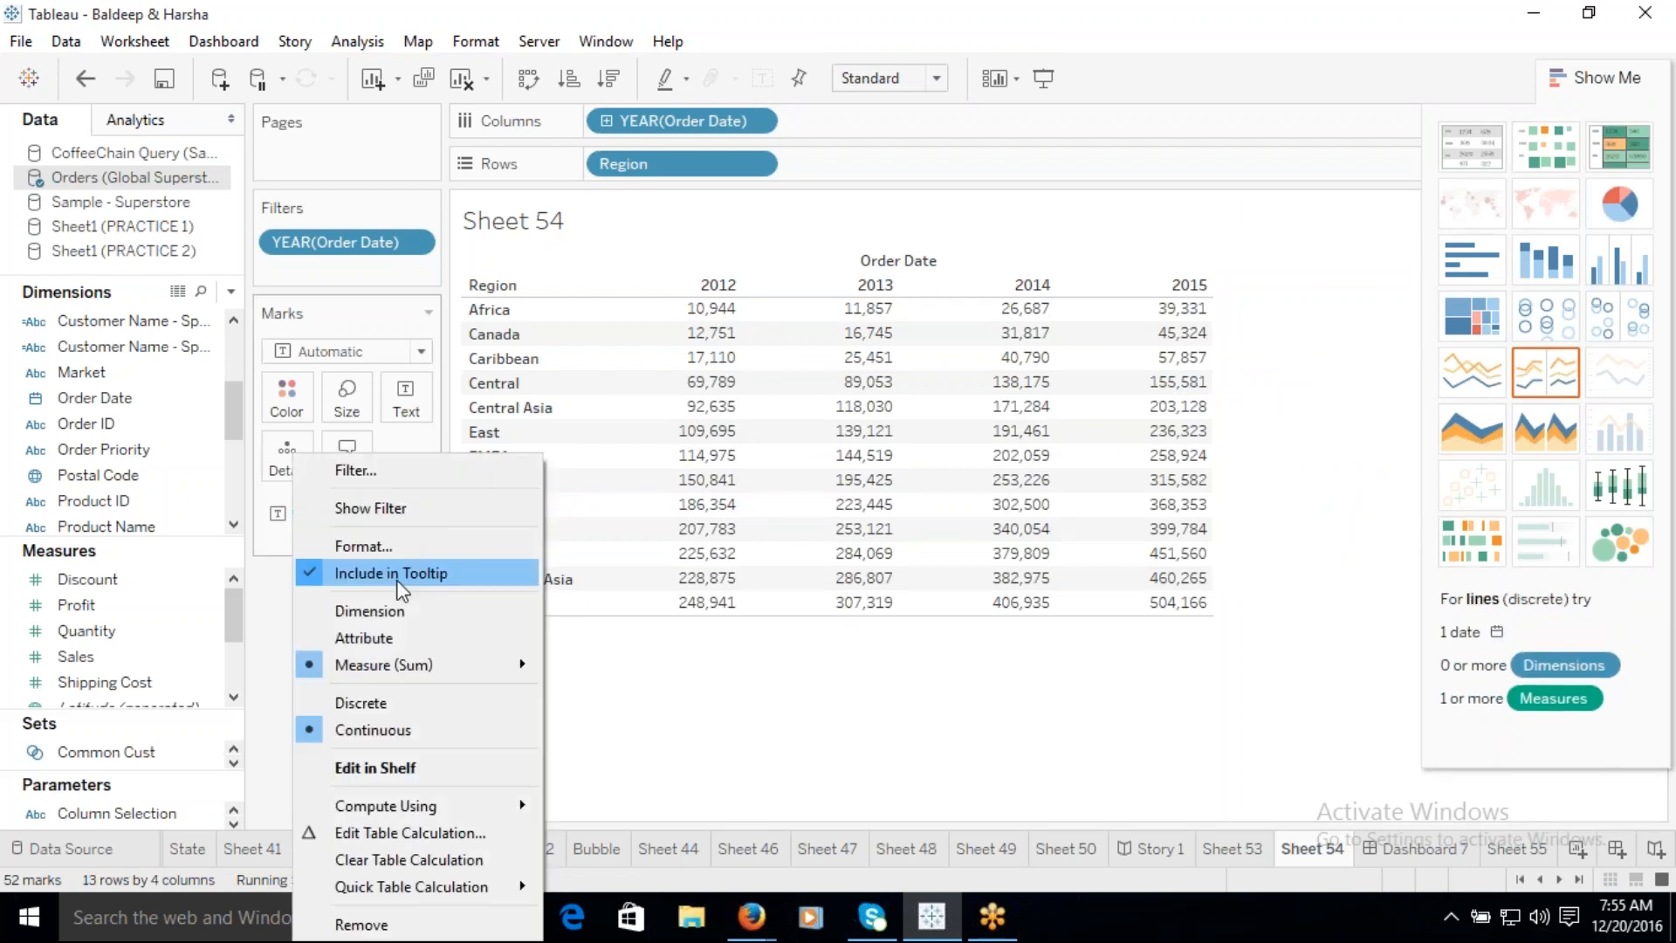
pyautogui.click(381, 704)
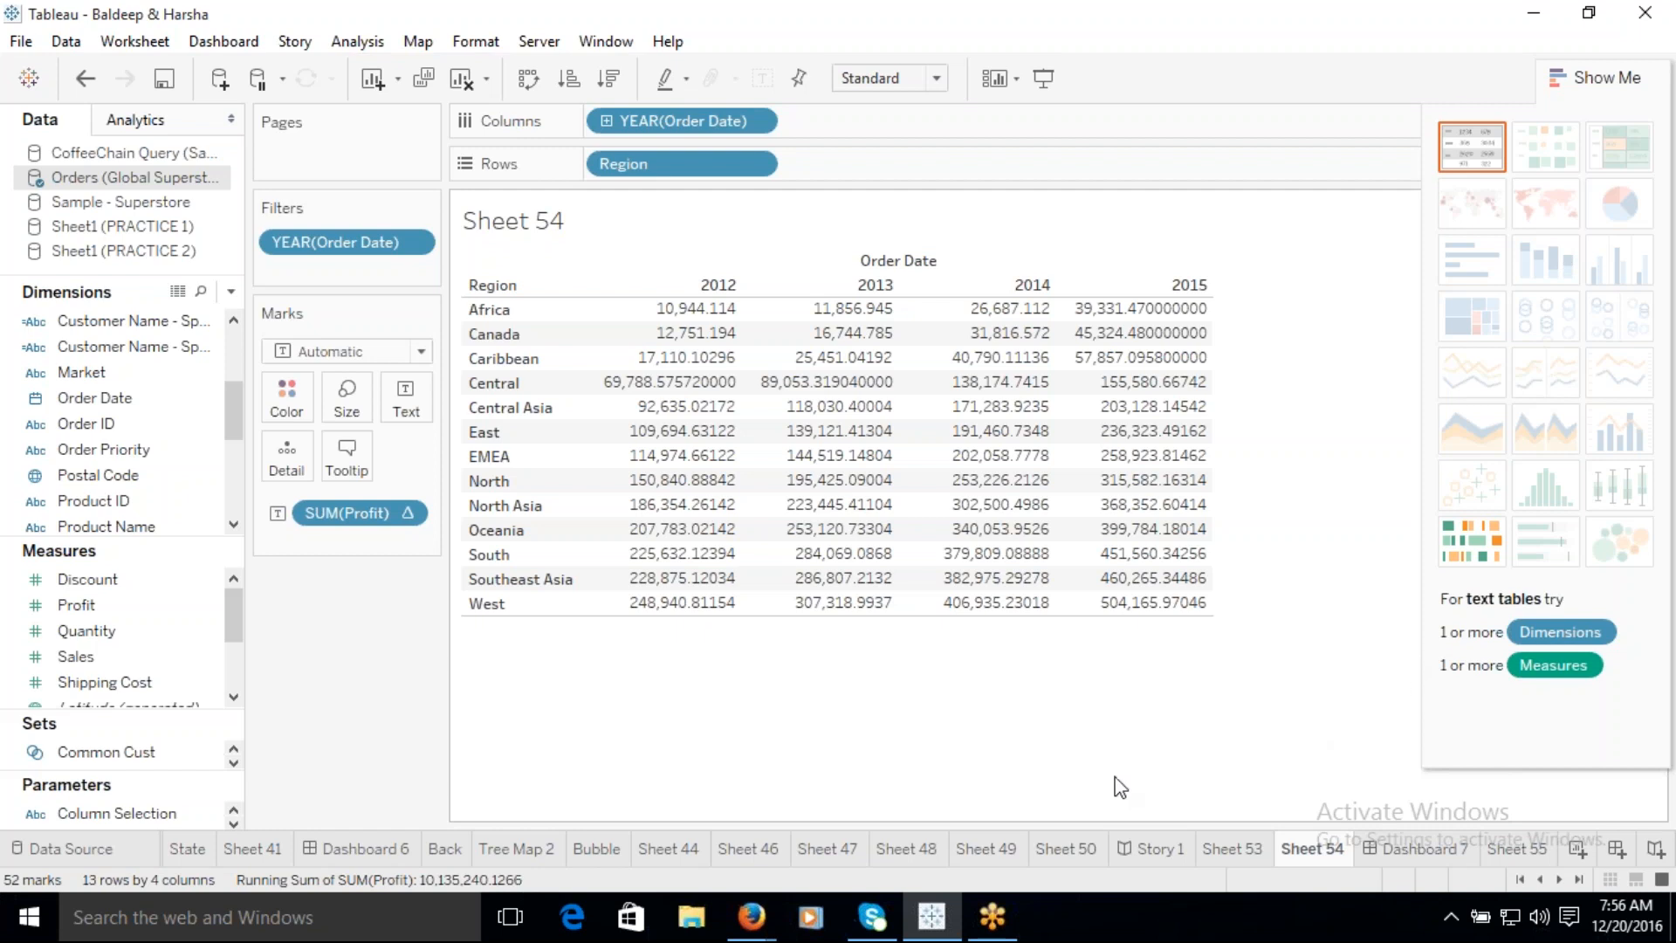
pyautogui.click(405, 513)
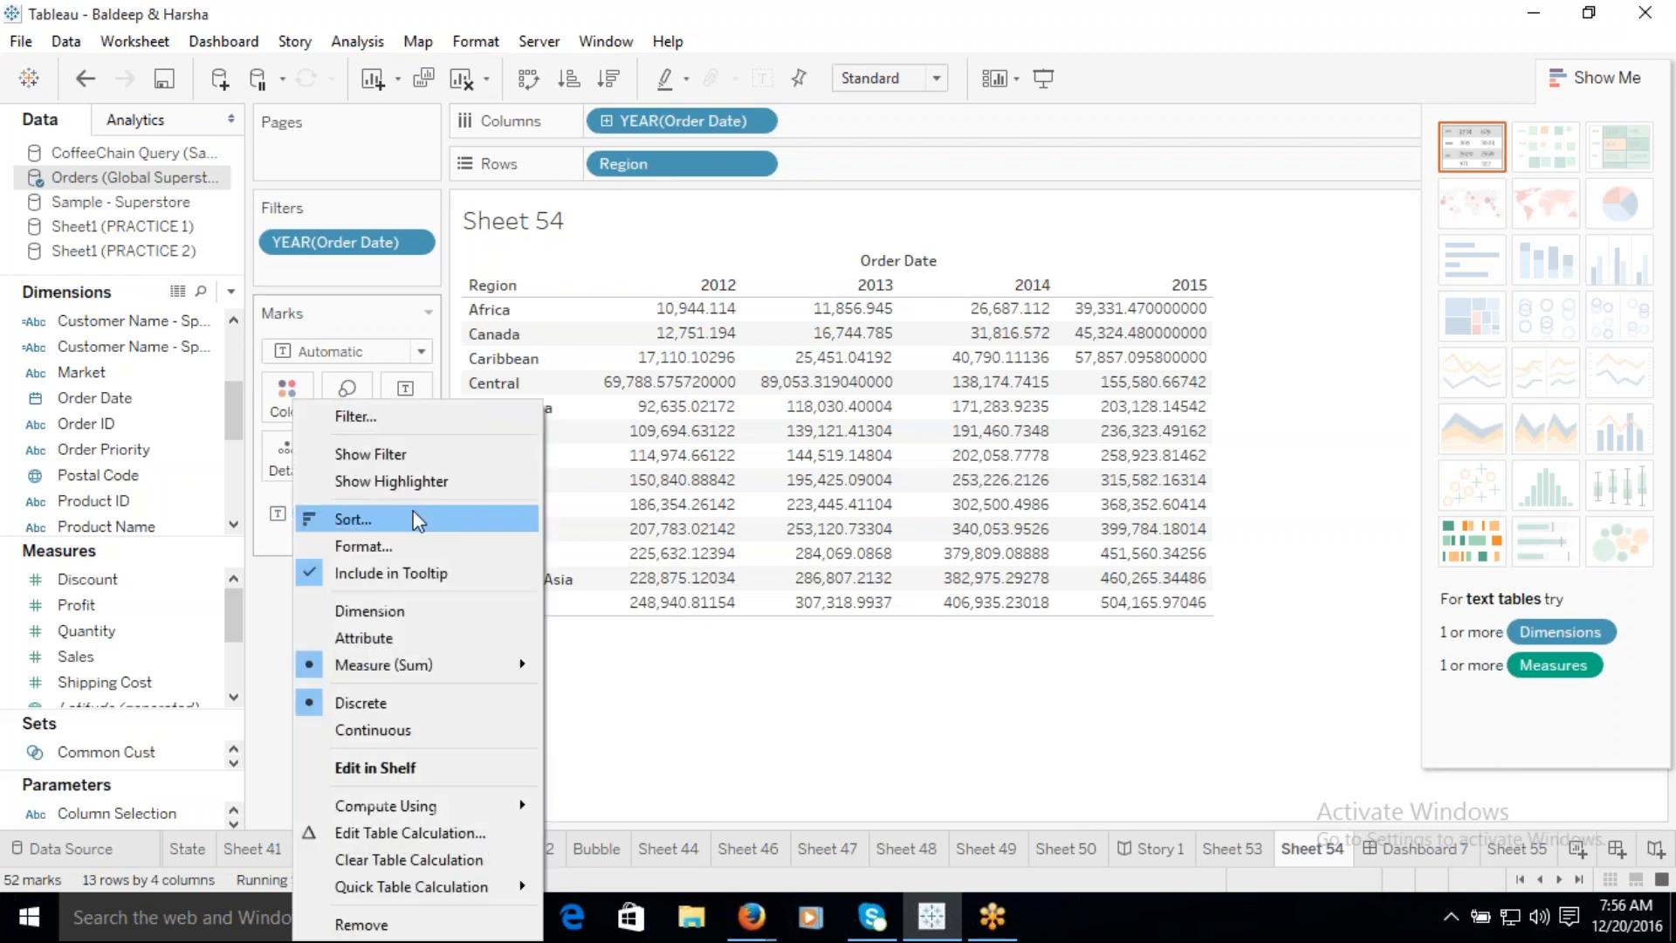
pyautogui.click(365, 731)
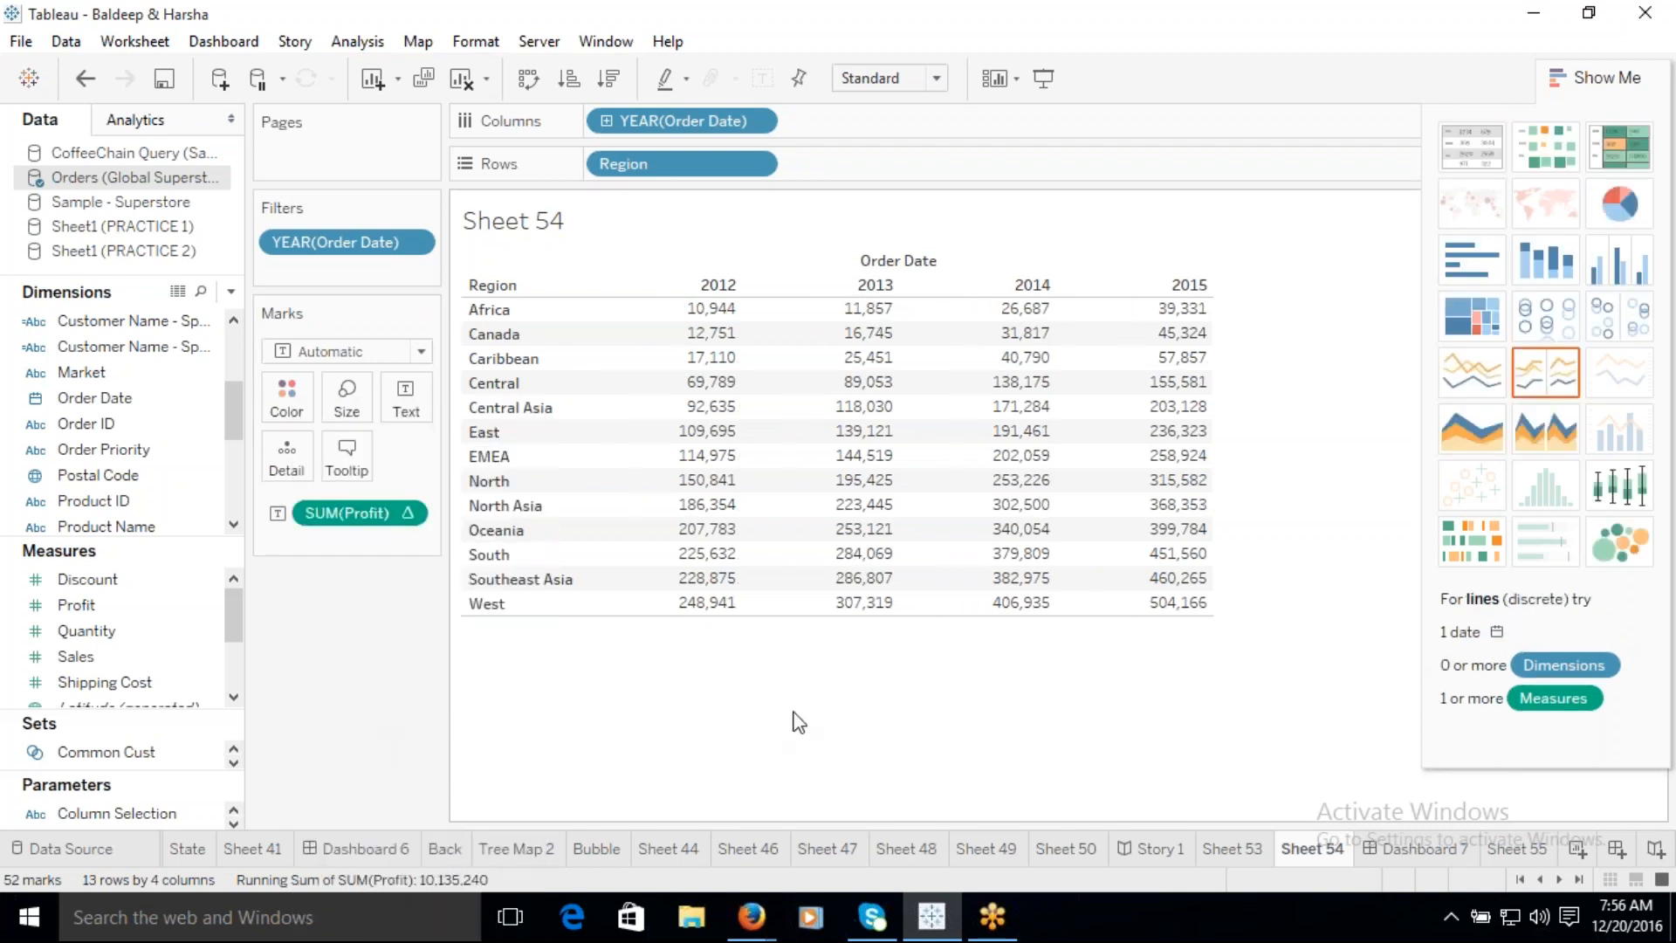
pyautogui.click(1602, 77)
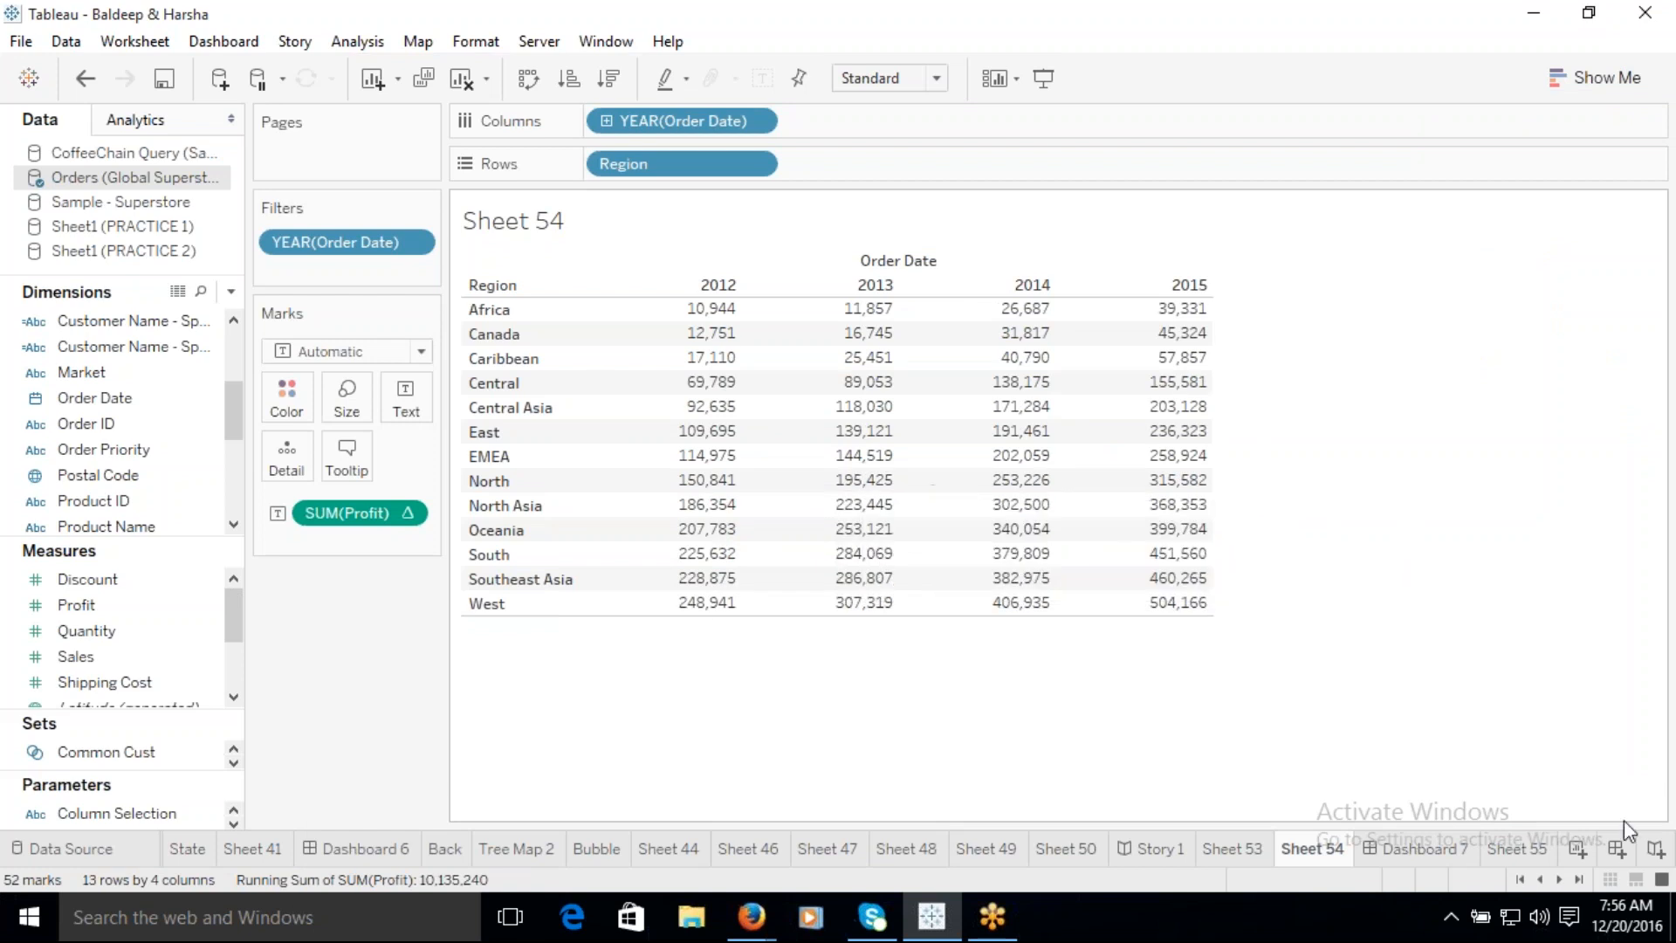
pyautogui.click(1543, 850)
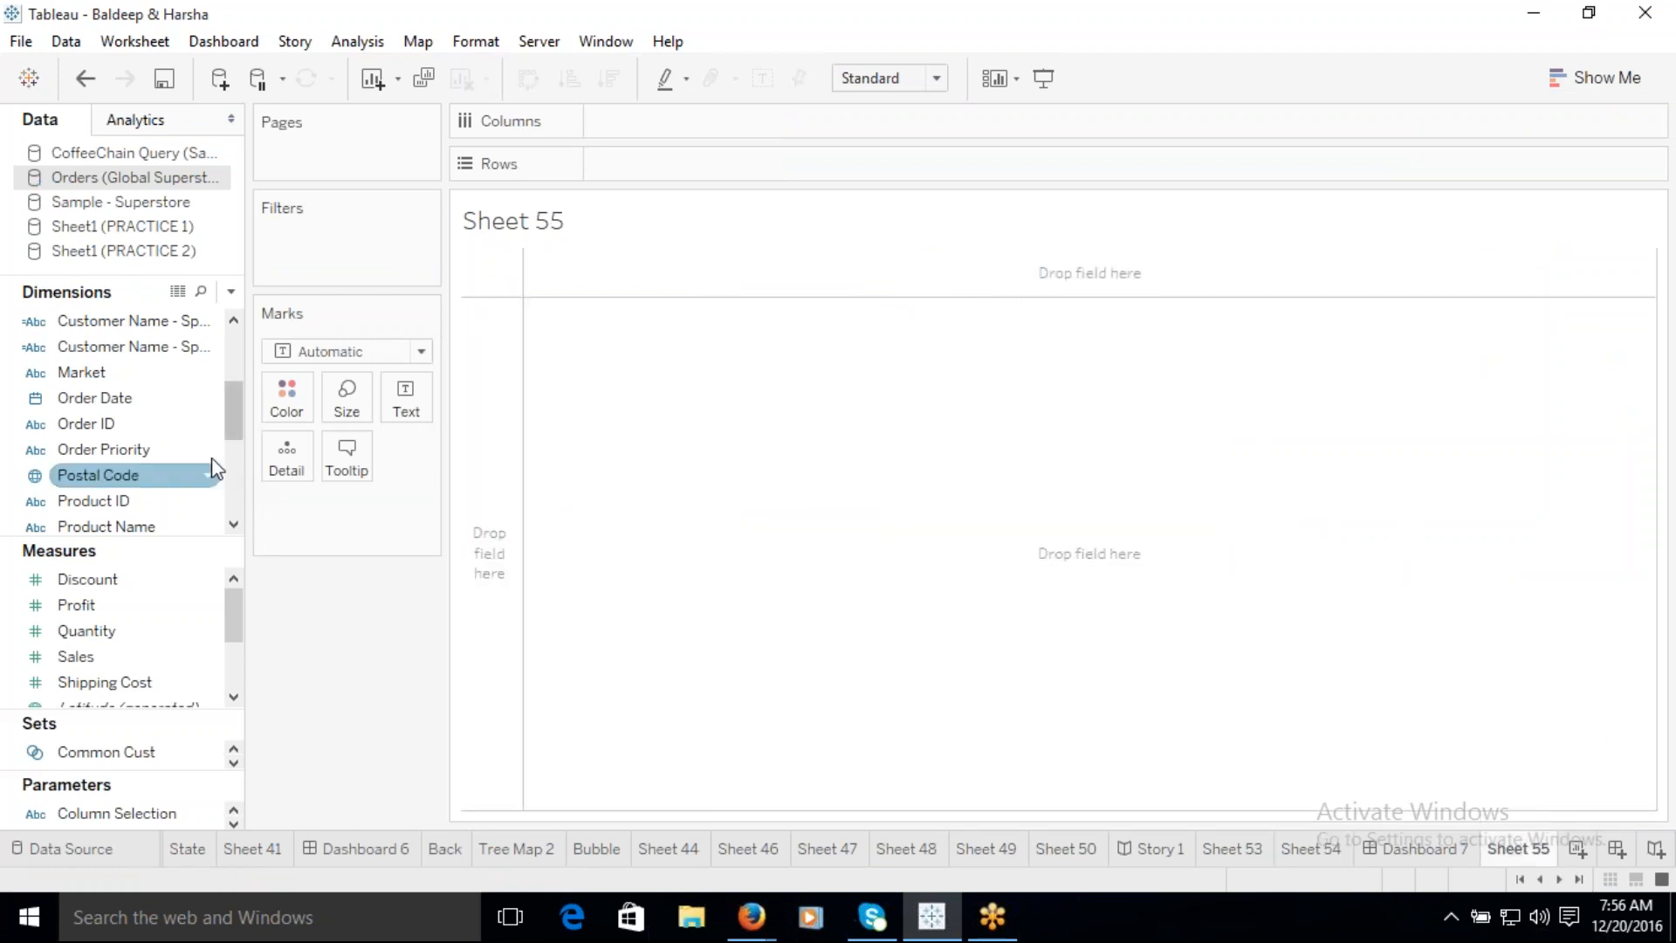
pyautogui.moveTo(112, 408)
pyautogui.mouseDown()
pyautogui.moveTo(431, 250)
pyautogui.moveTo(423, 301)
pyautogui.moveTo(90, 403)
pyautogui.mouseUp()
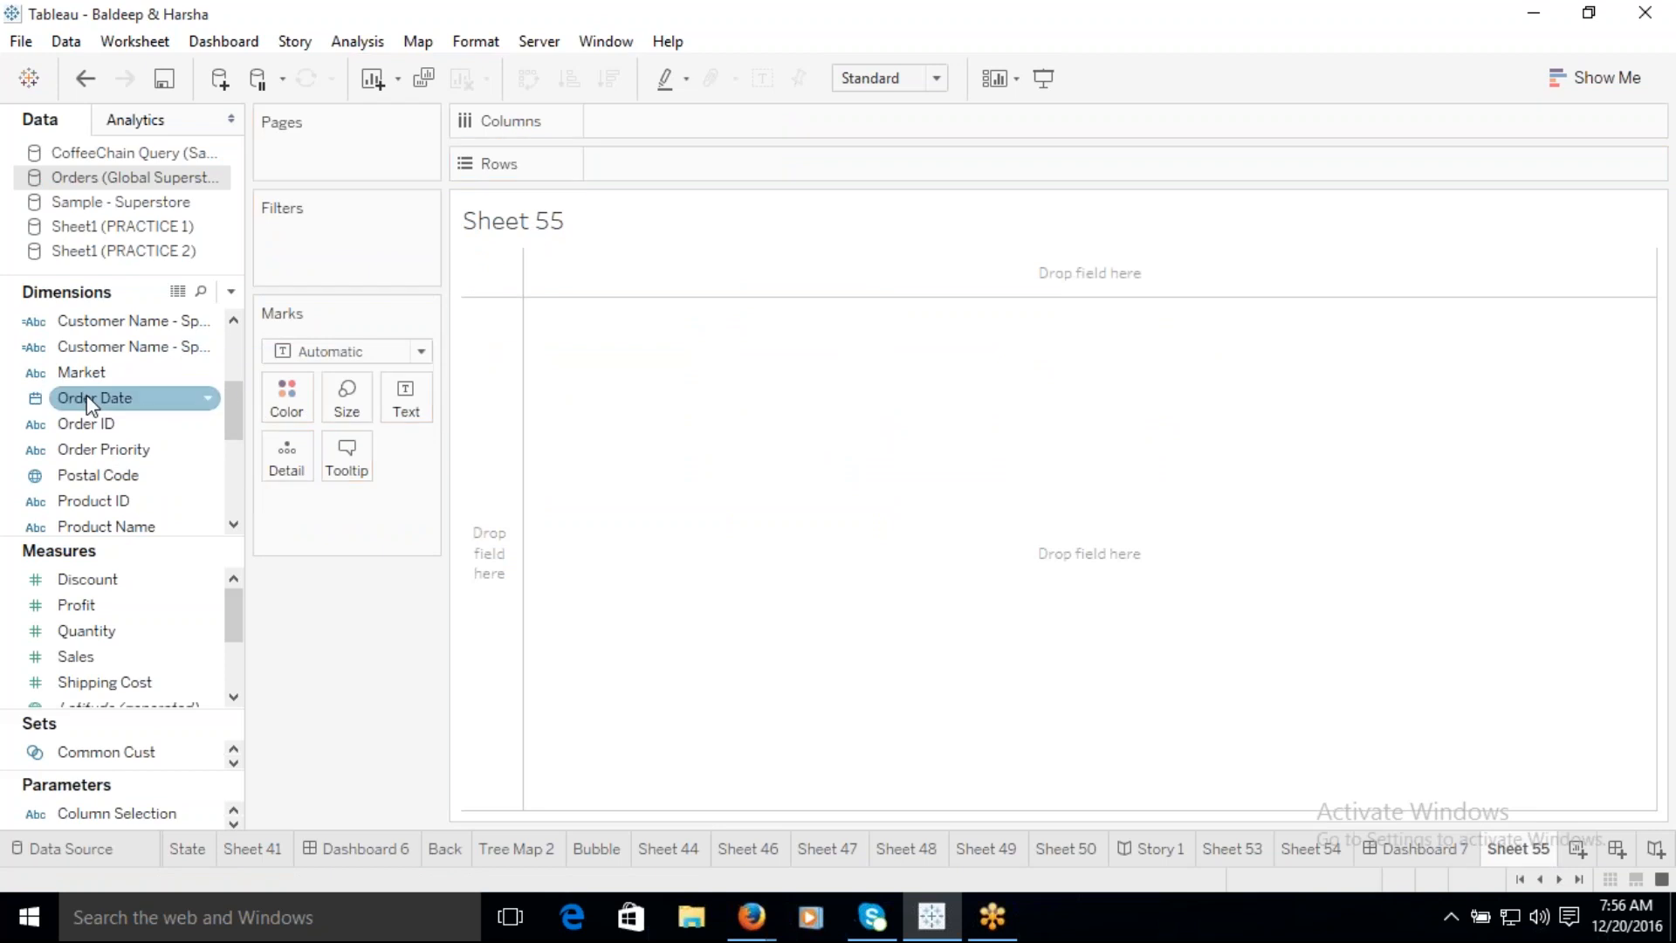
pyautogui.click(105, 381)
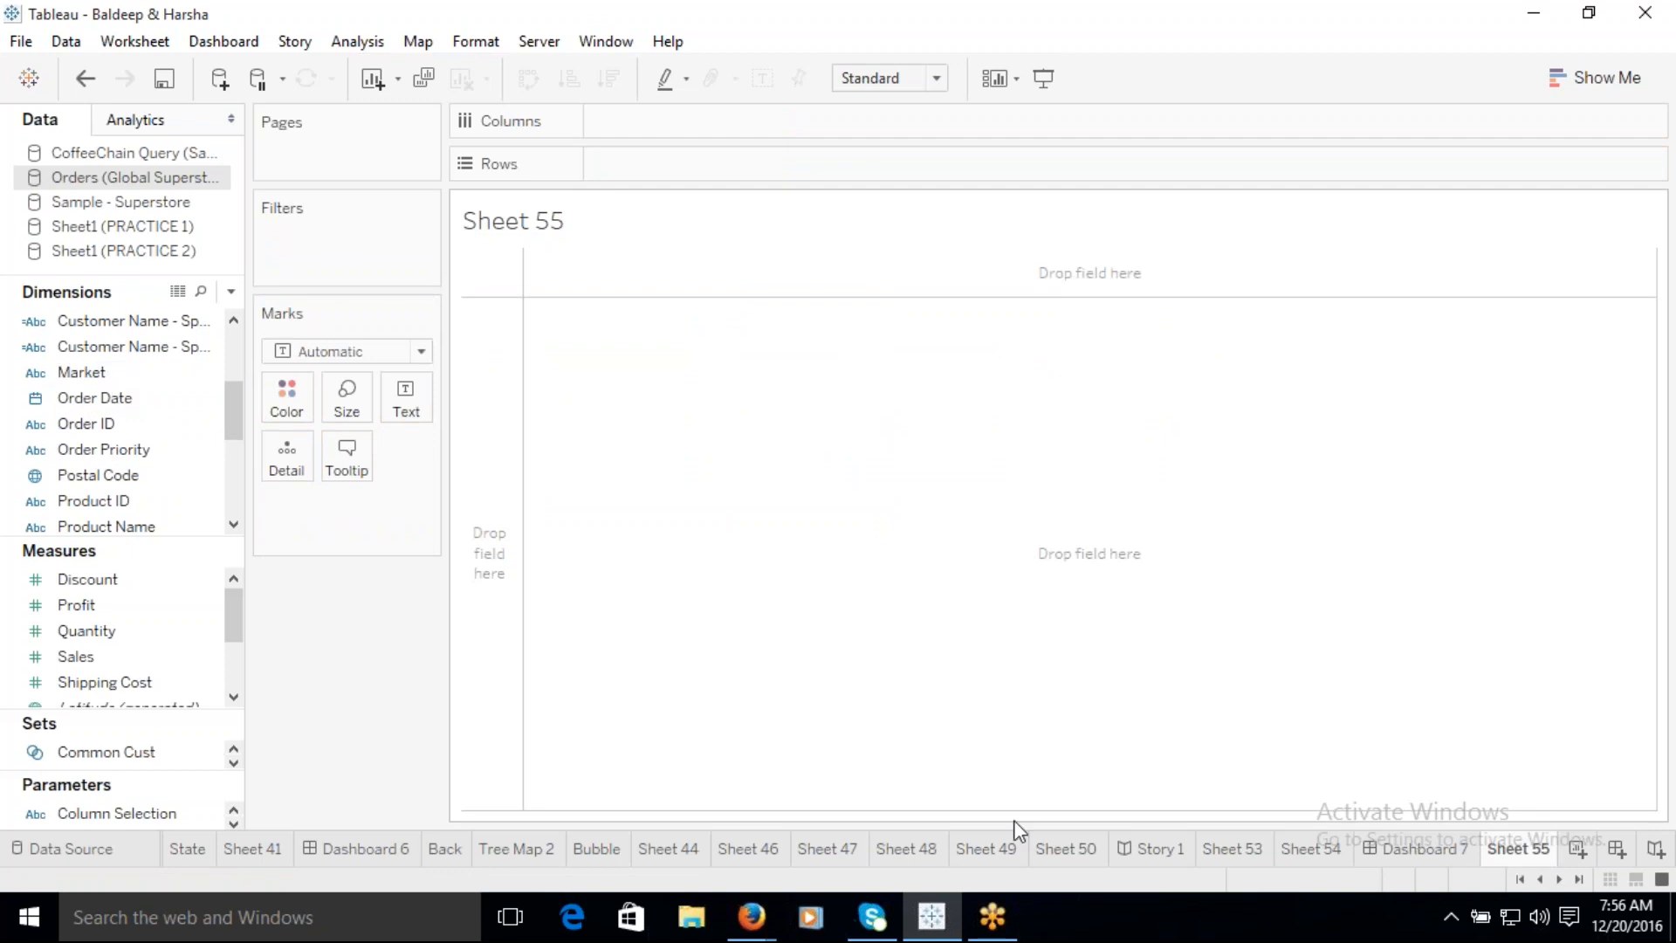
# Step: Review the Table (down) running totals in Sheet 54 and compare them with Sheet 53's original profits on Dashboard 7
pyautogui.click(1407, 851)
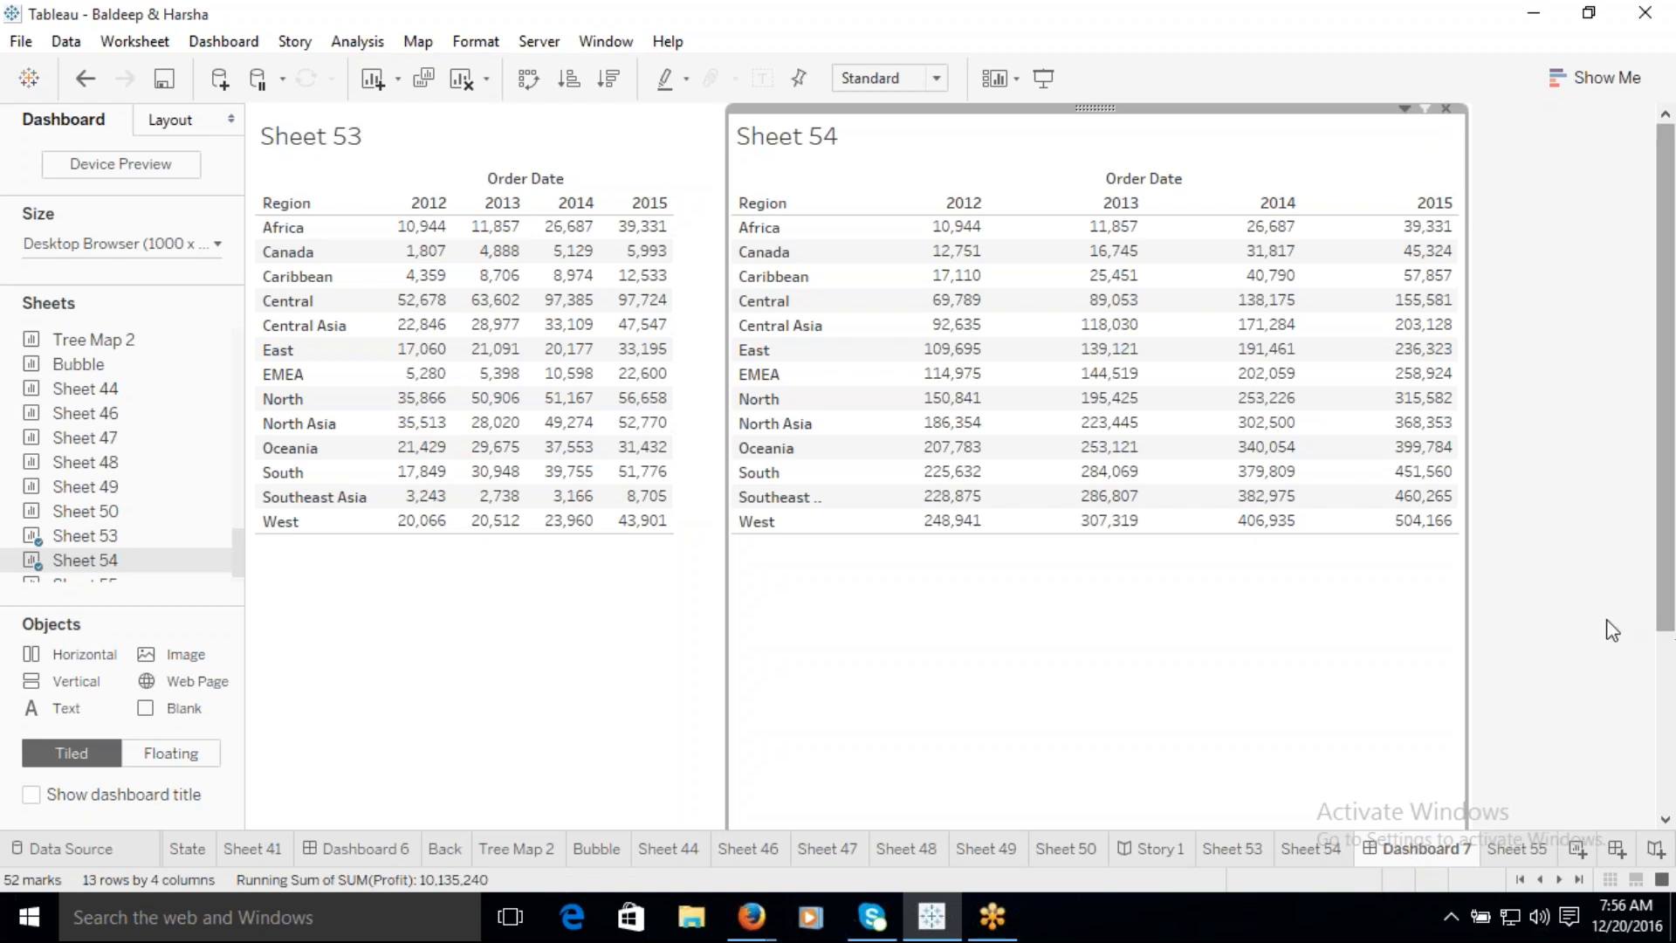
pyautogui.click(1444, 126)
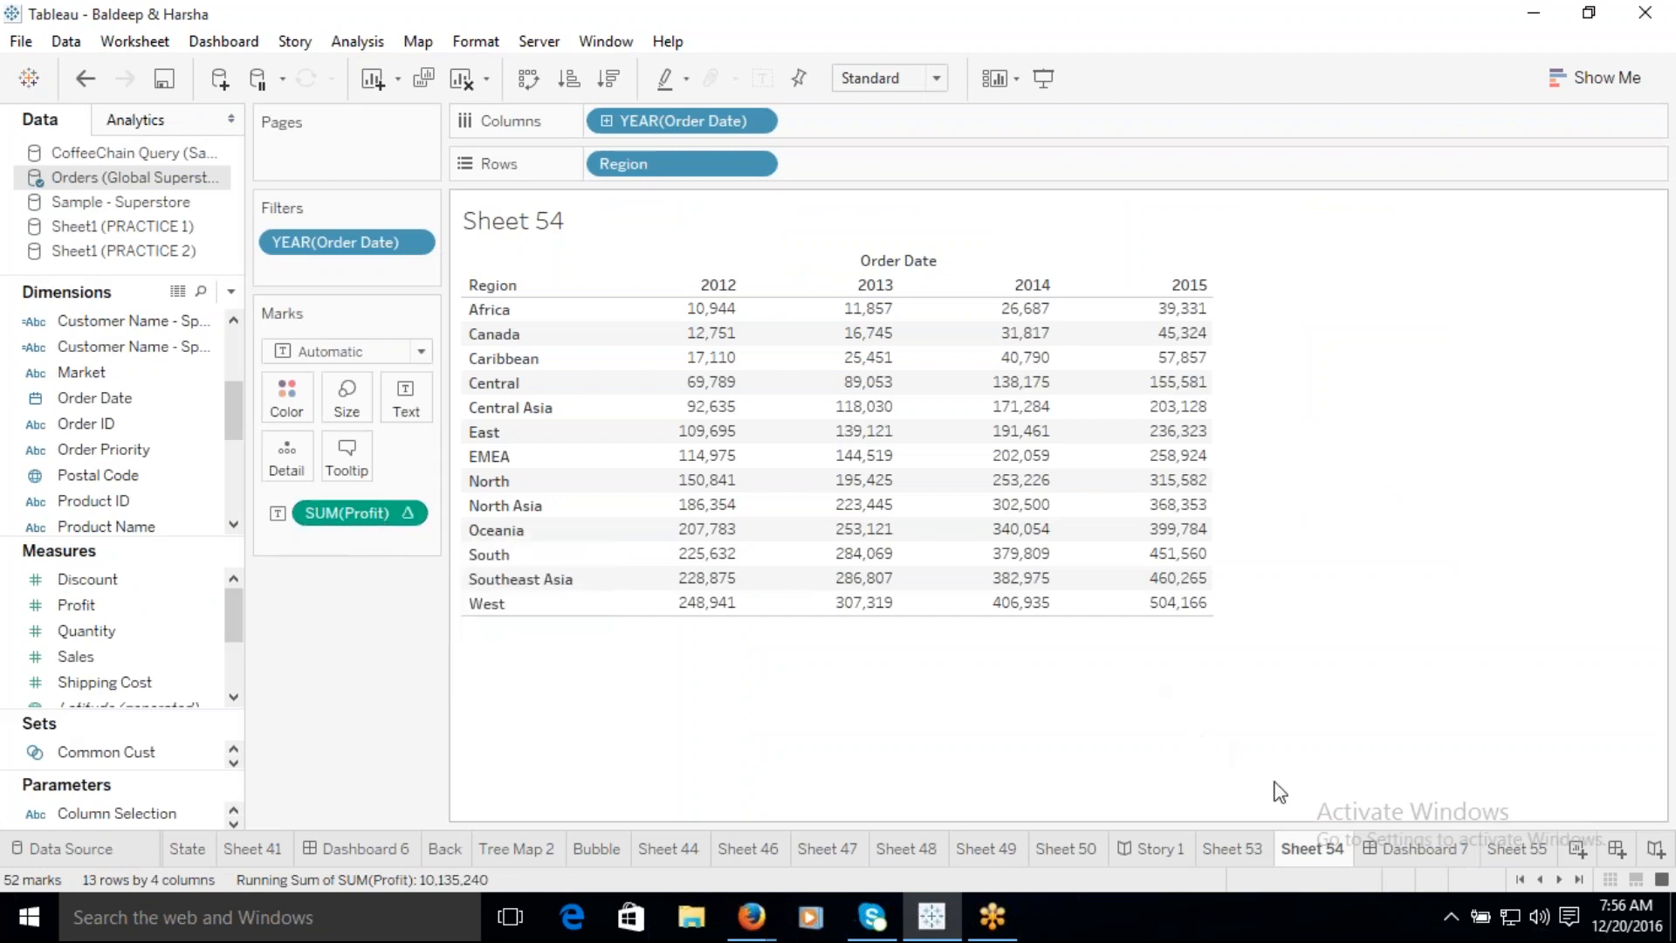
pyautogui.moveTo(1429, 865)
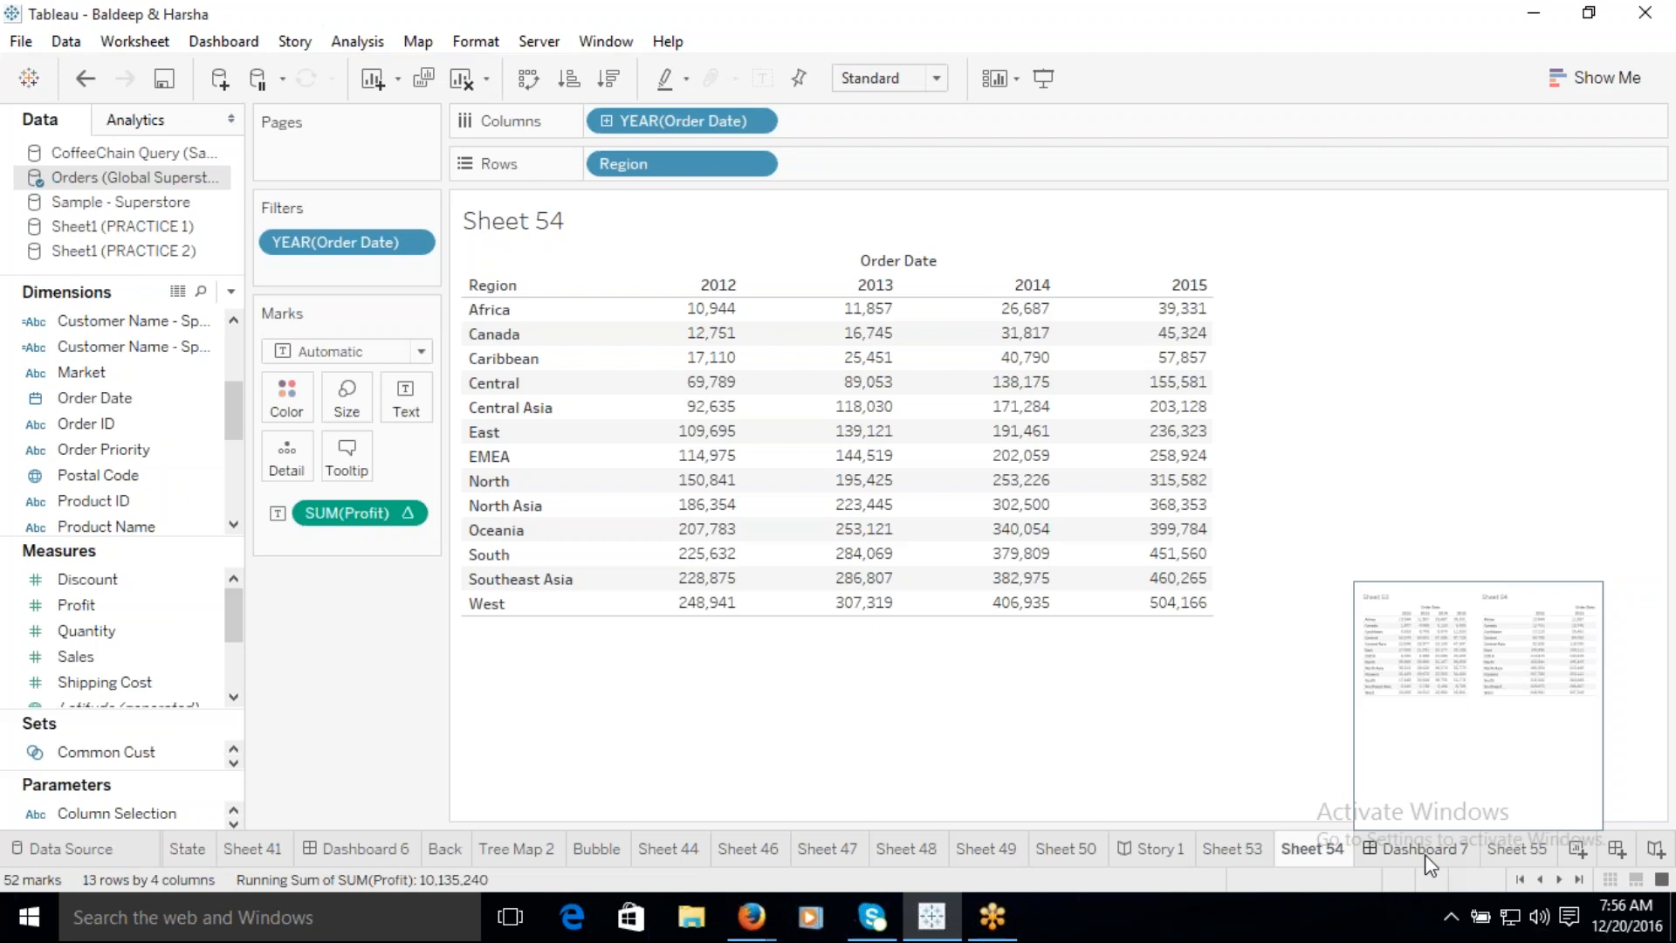
pyautogui.click(1424, 854)
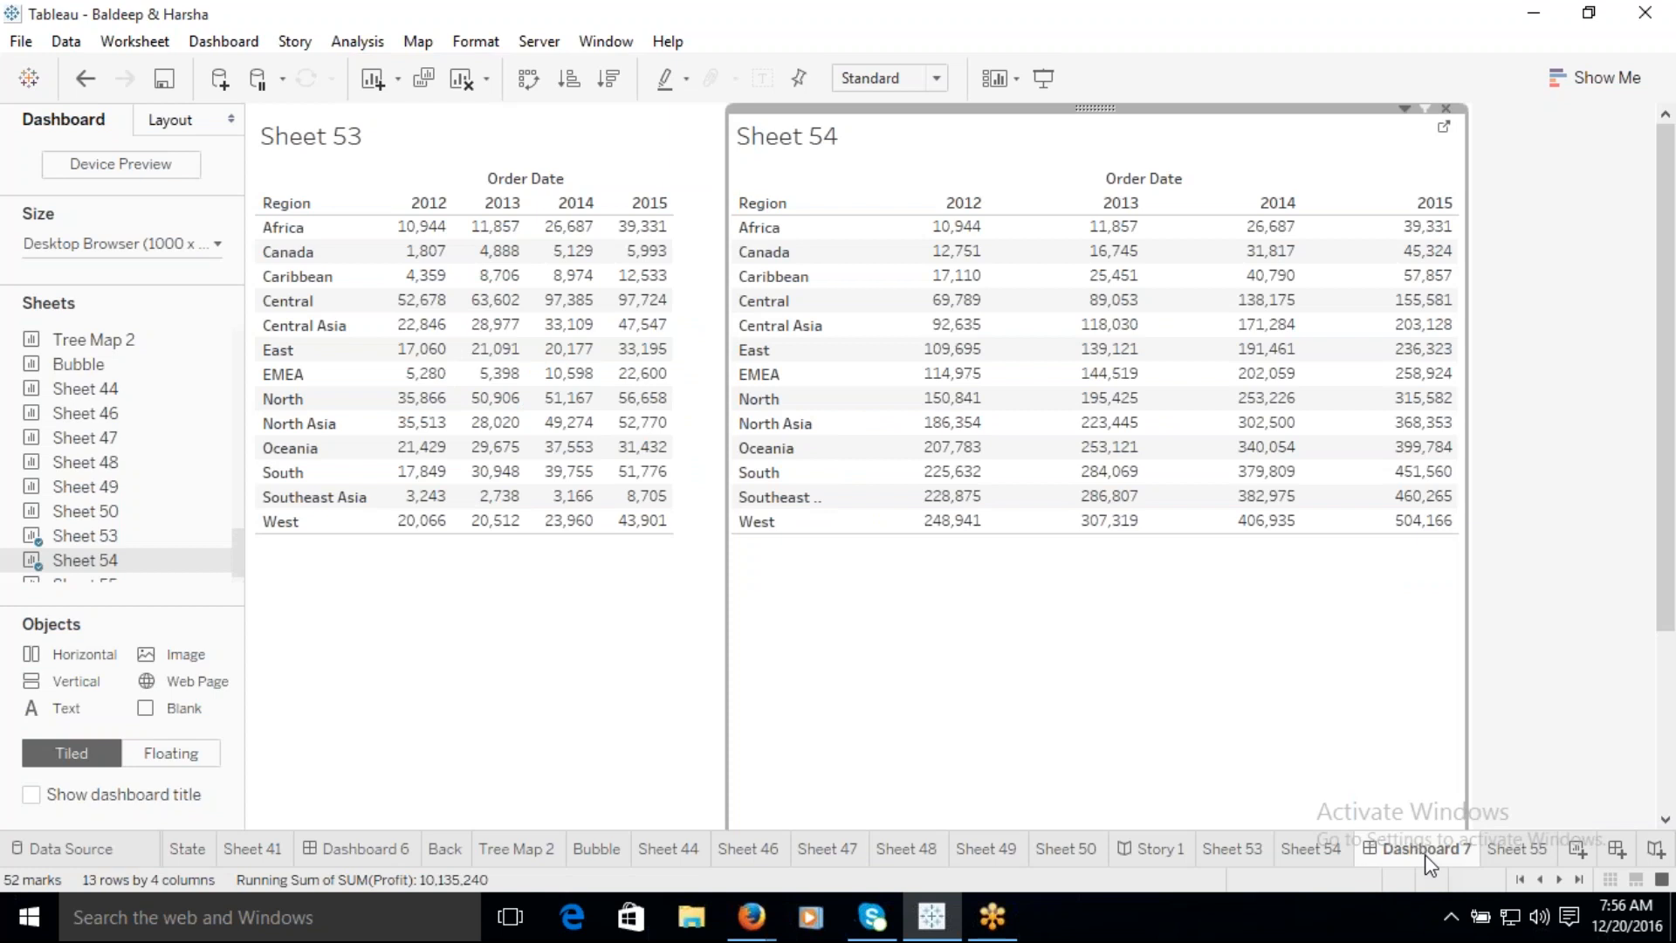
pyautogui.moveTo(1423, 852)
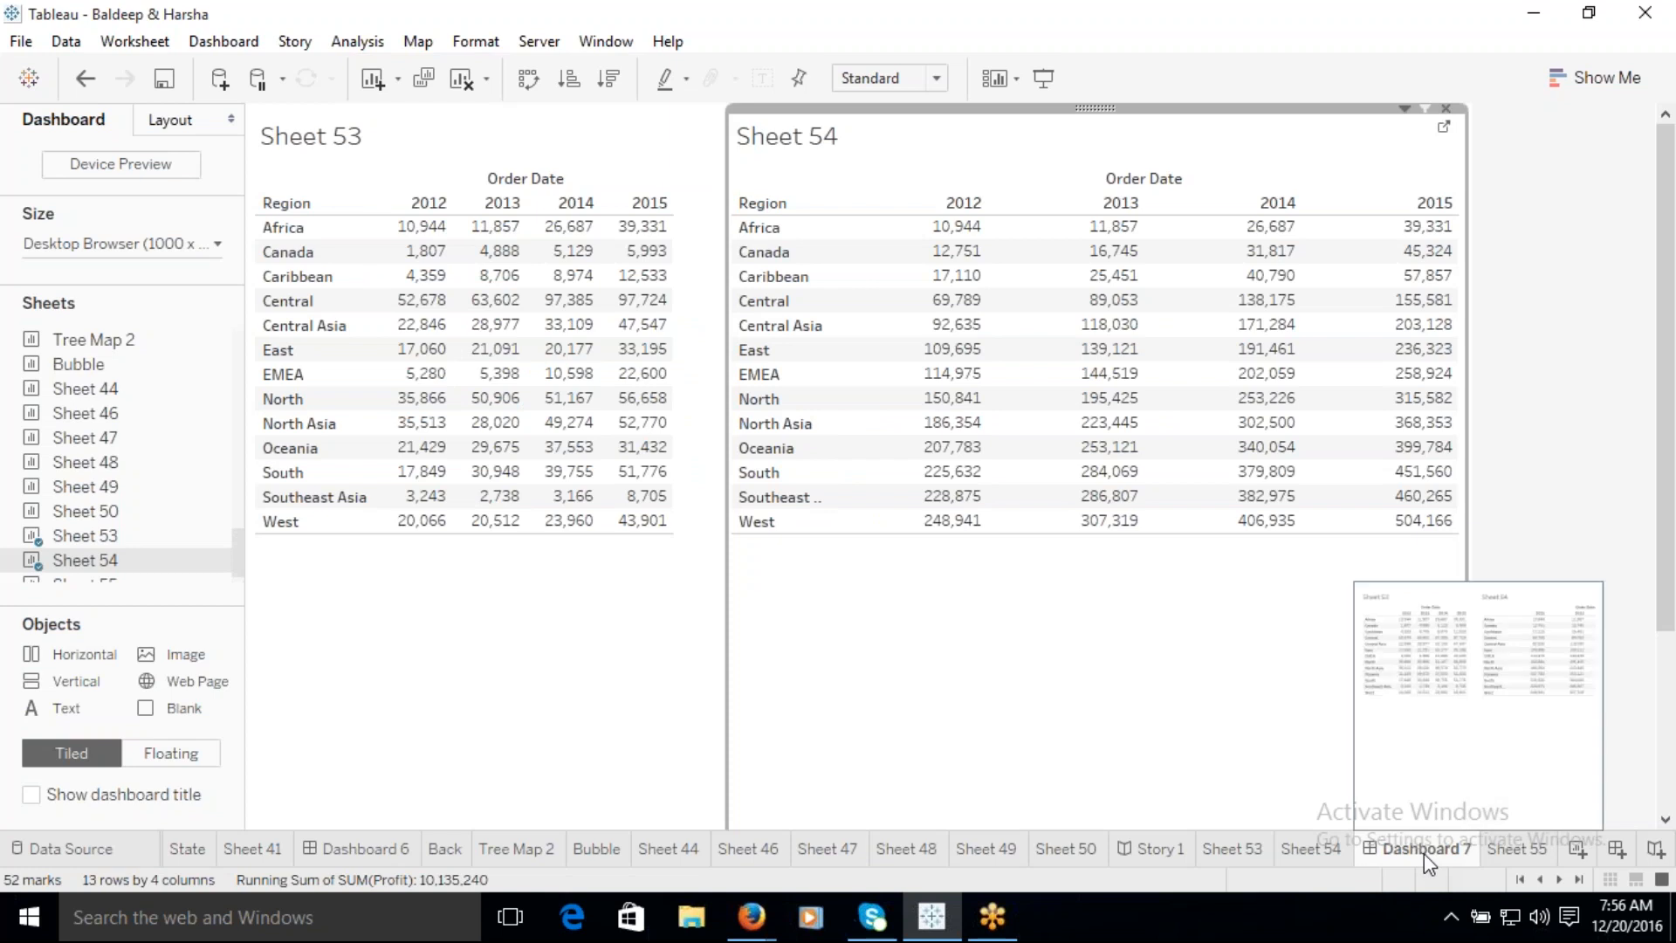
pyautogui.click(1444, 129)
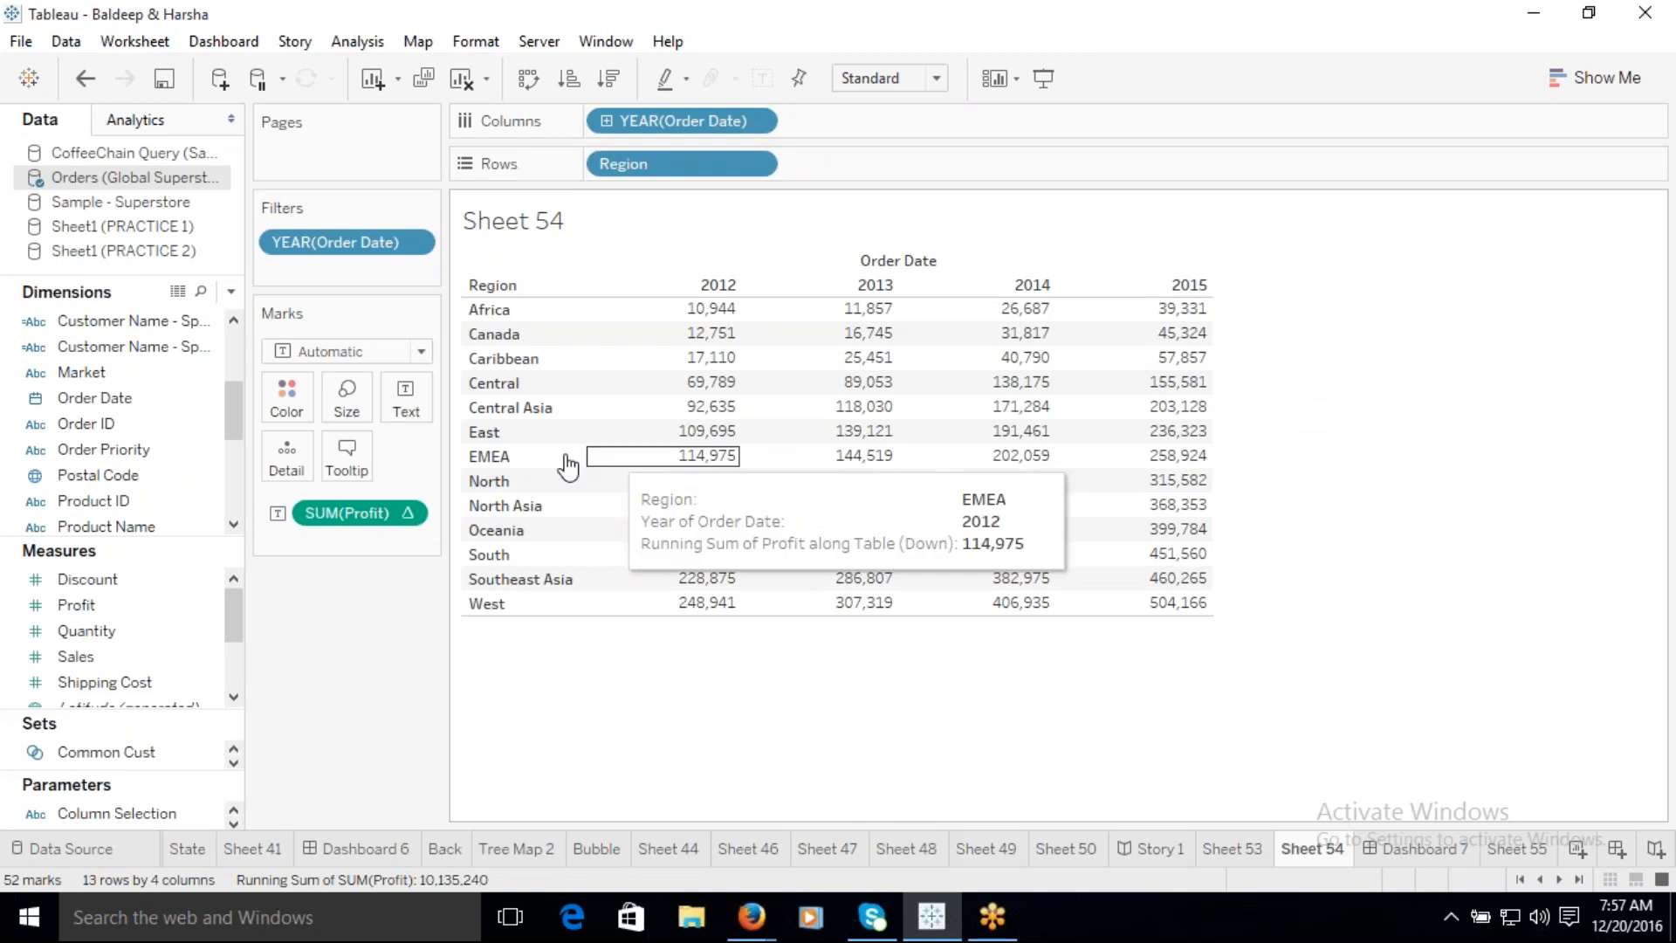
pyautogui.moveTo(964, 435)
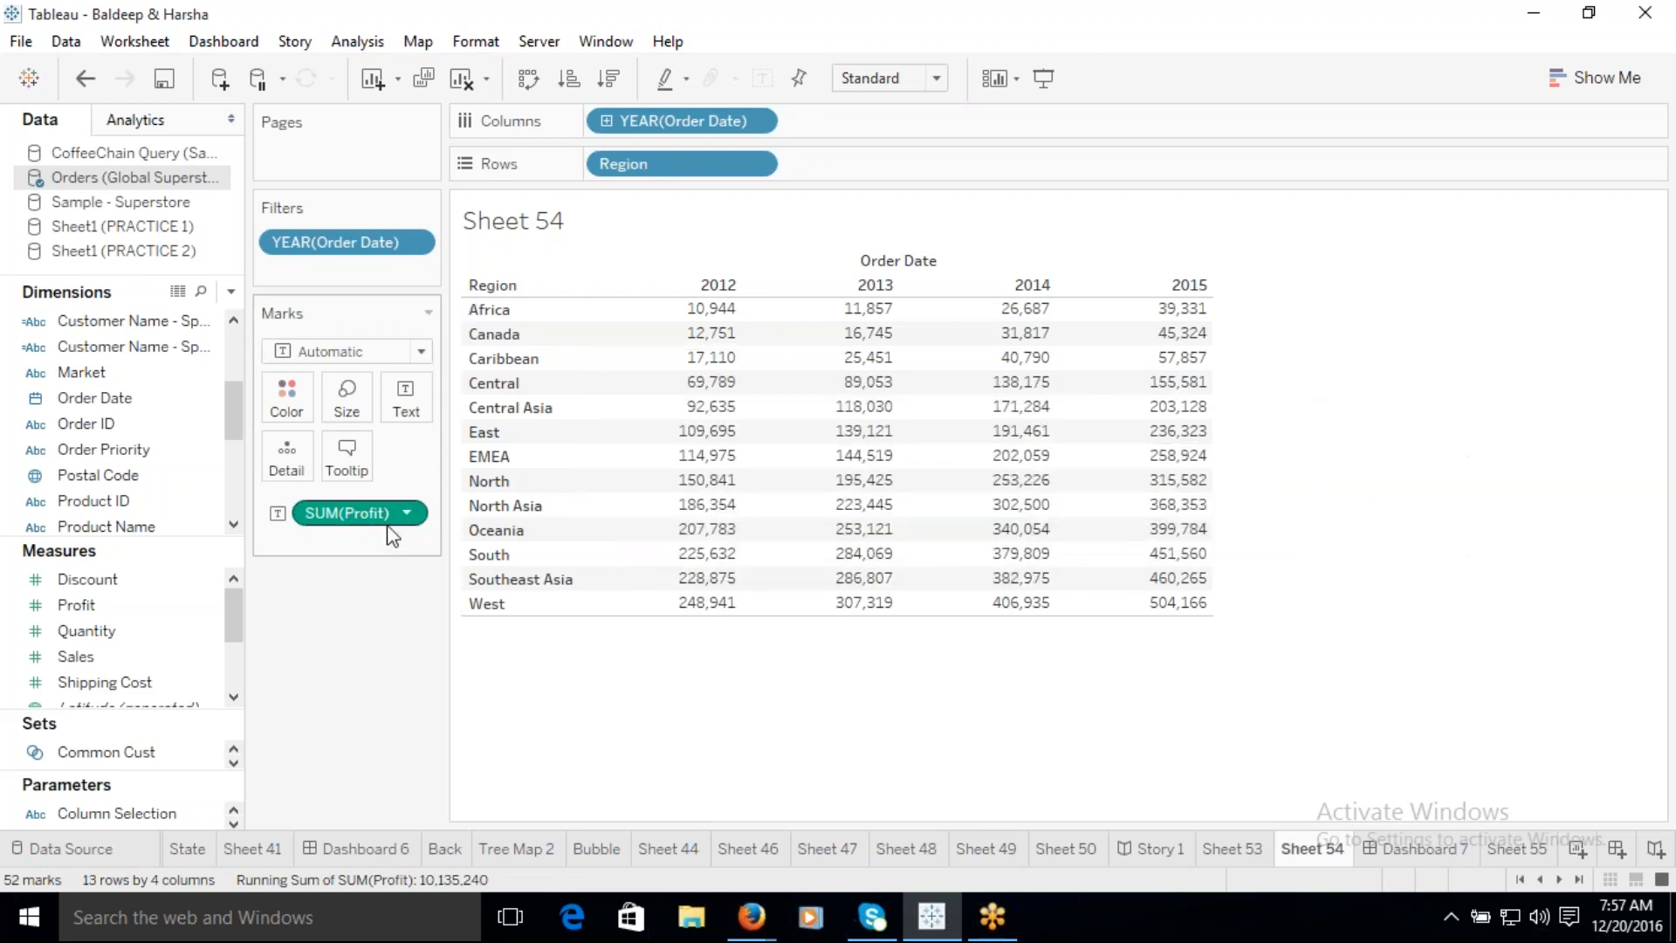
pyautogui.click(1416, 851)
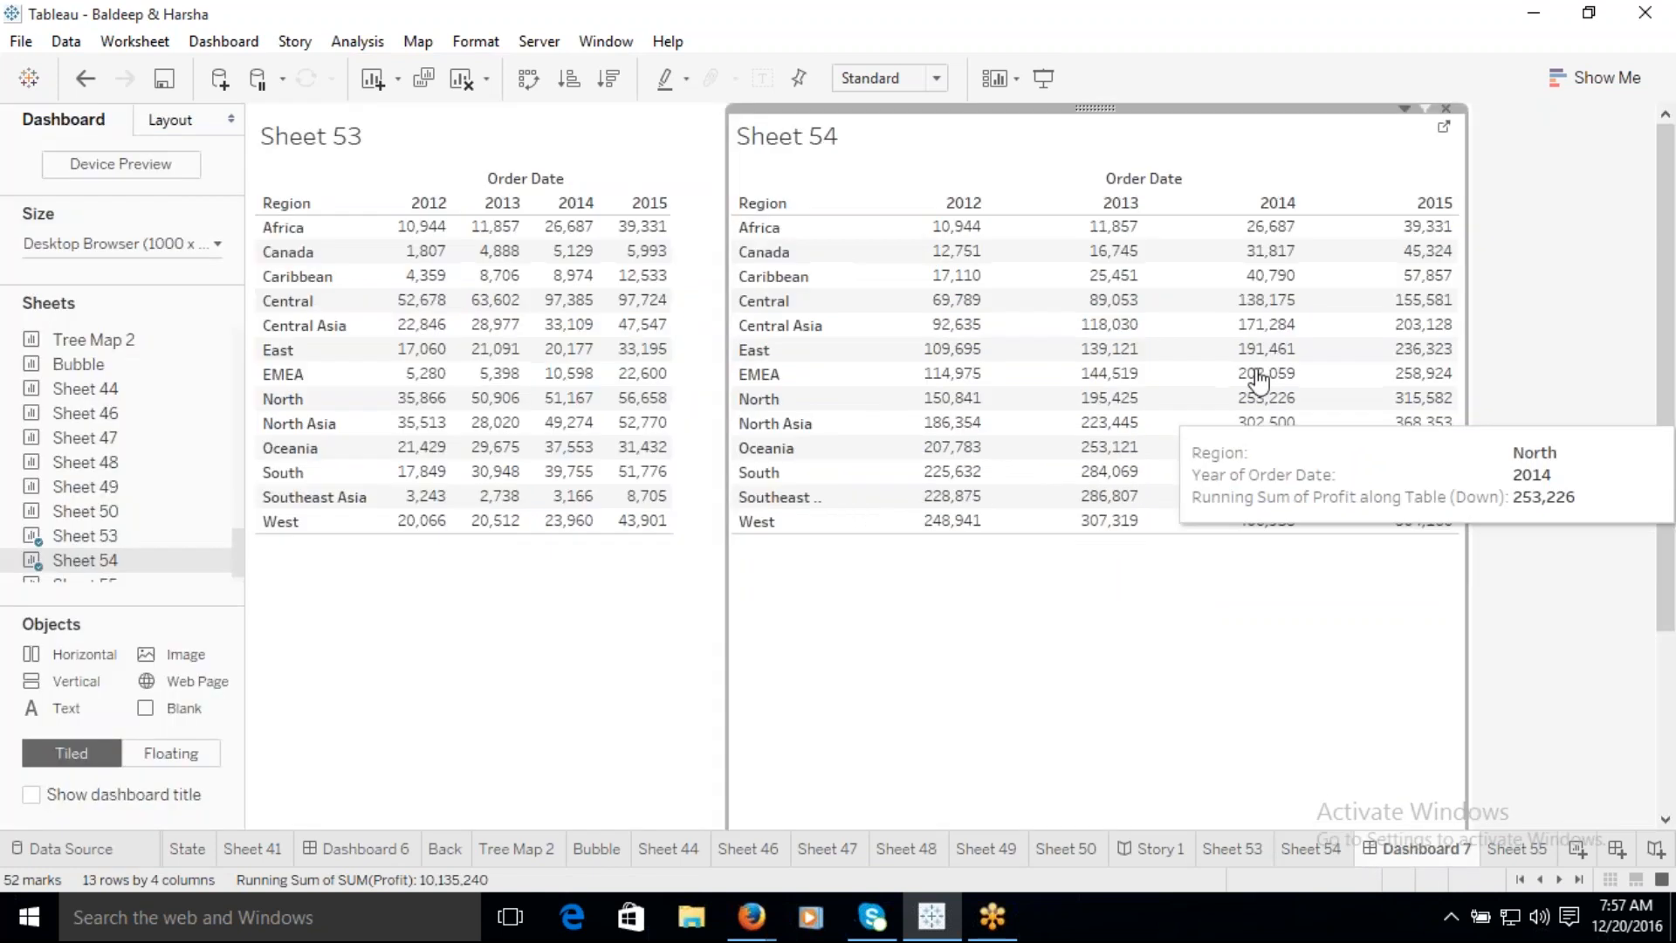
pyautogui.moveTo(1255, 362)
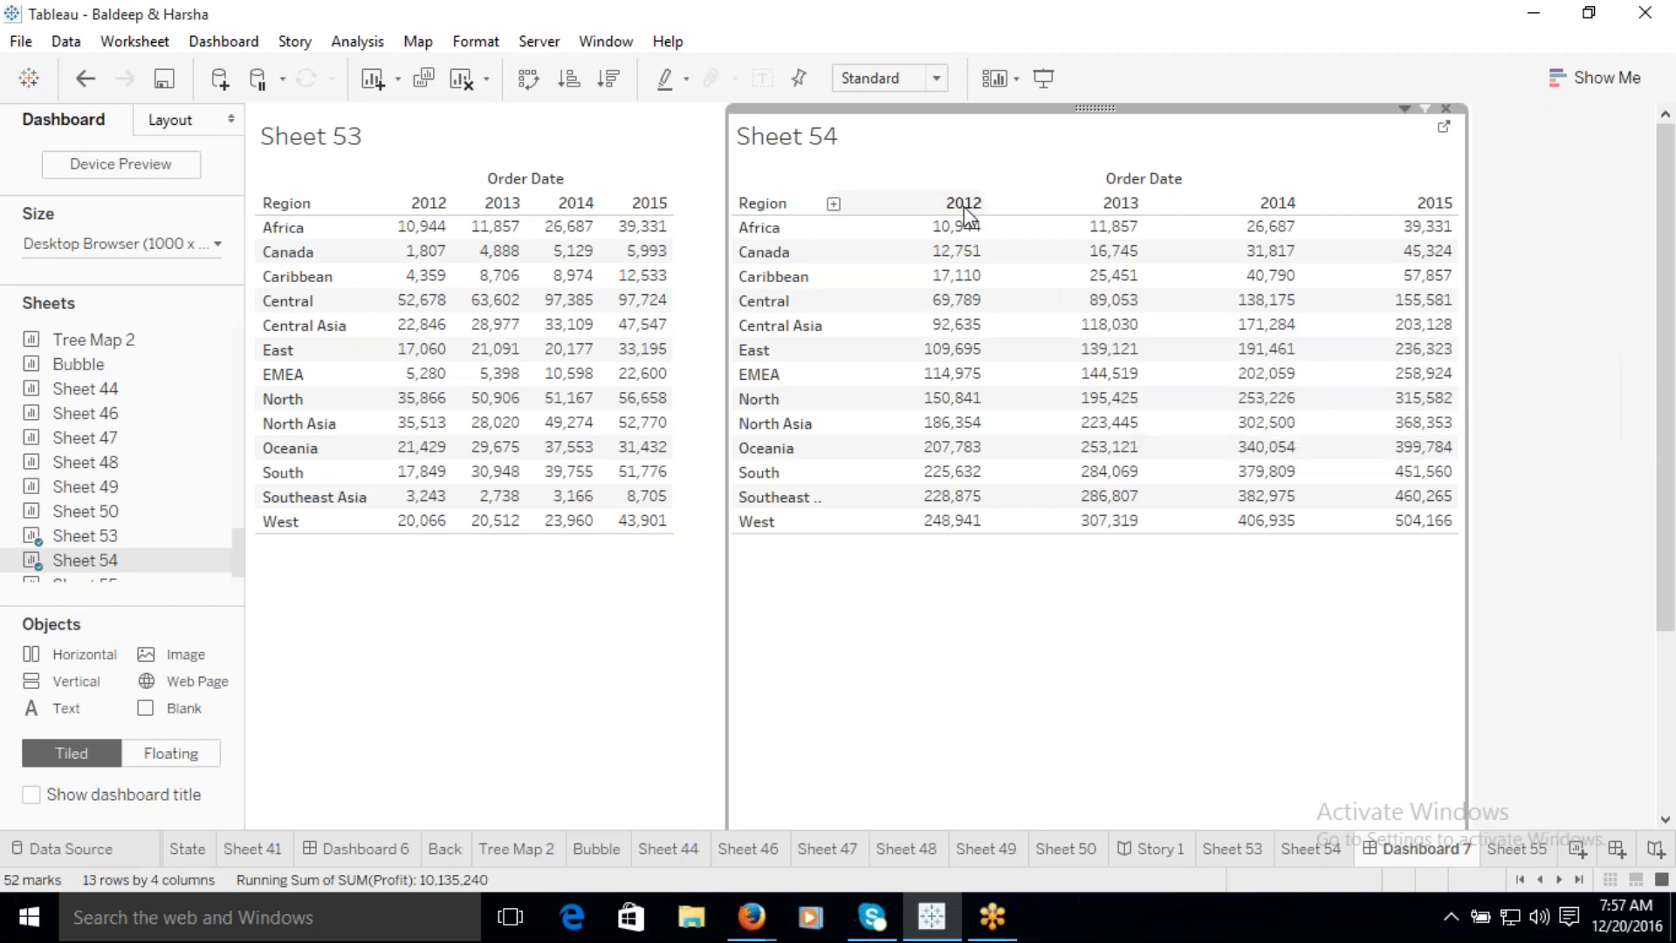
# Step: Go from the dashboard to Sheet 54 and open its tooltip for editing
pyautogui.moveTo(963, 255)
pyautogui.moveTo(965, 288)
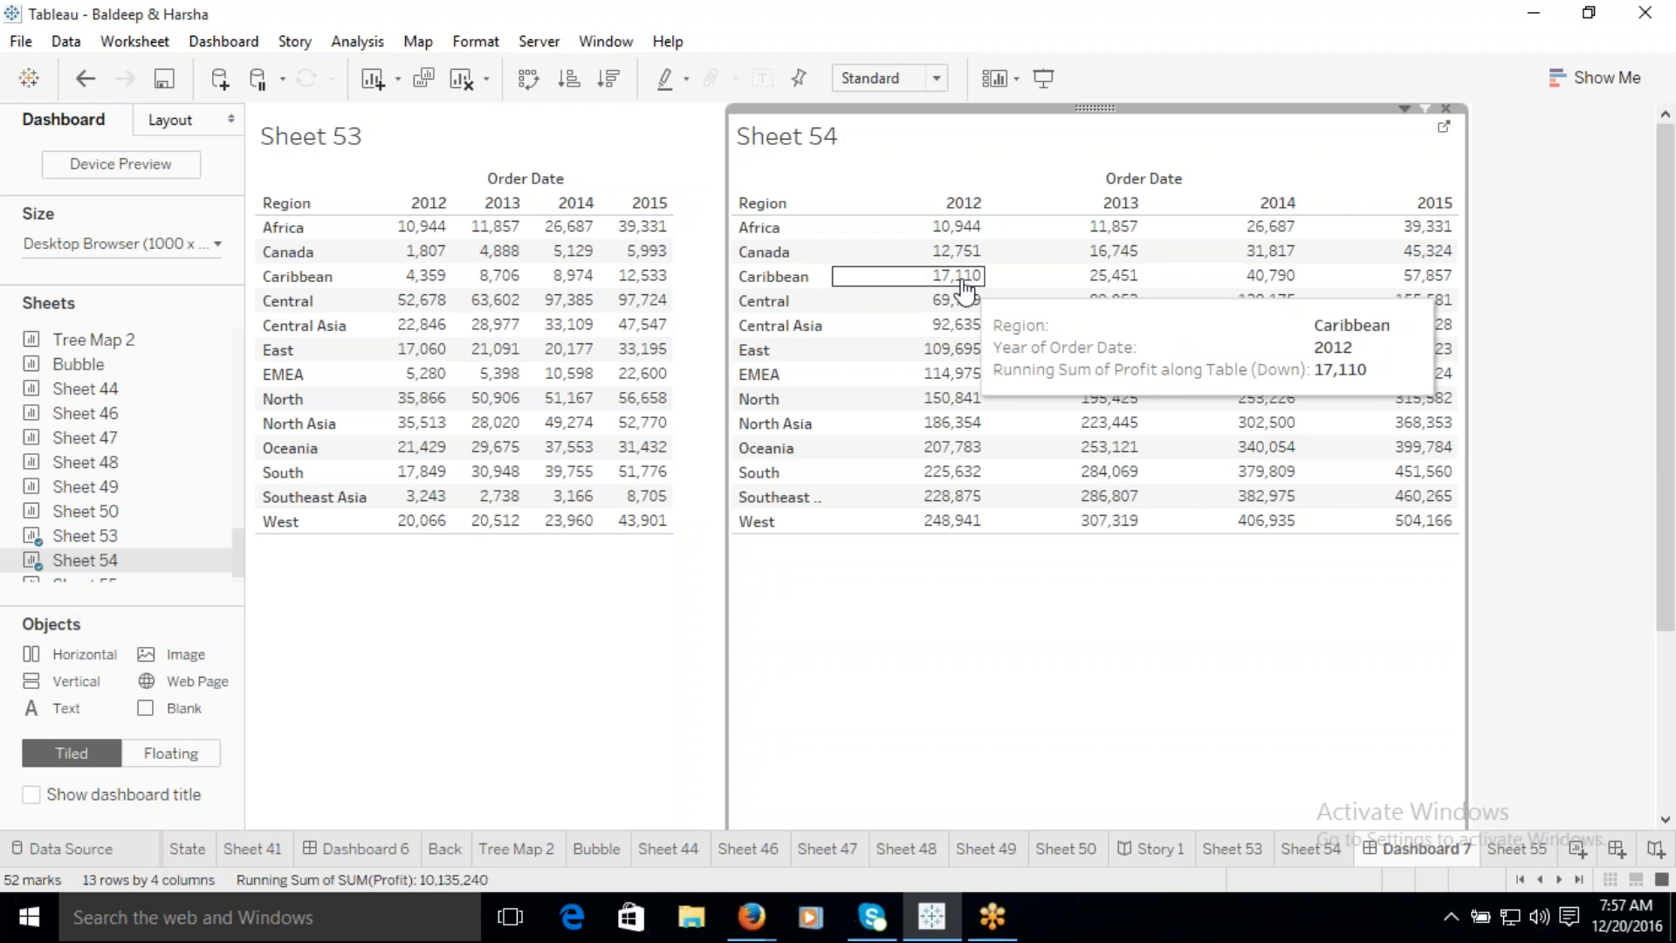
pyautogui.click(1444, 127)
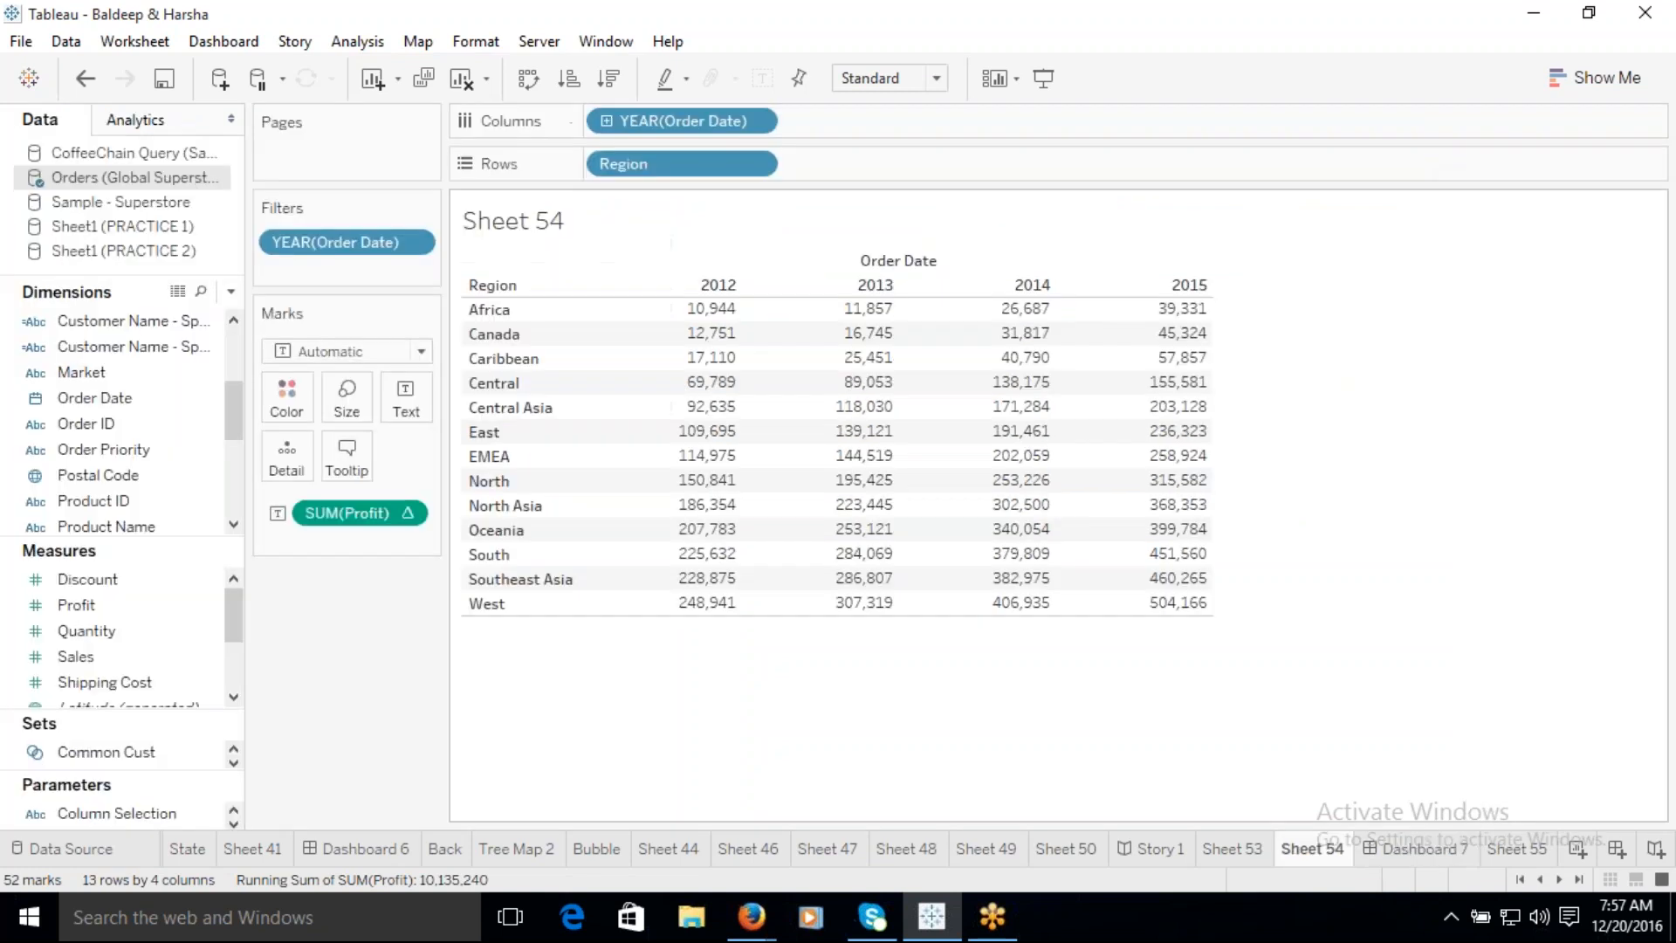
pyautogui.click(348, 455)
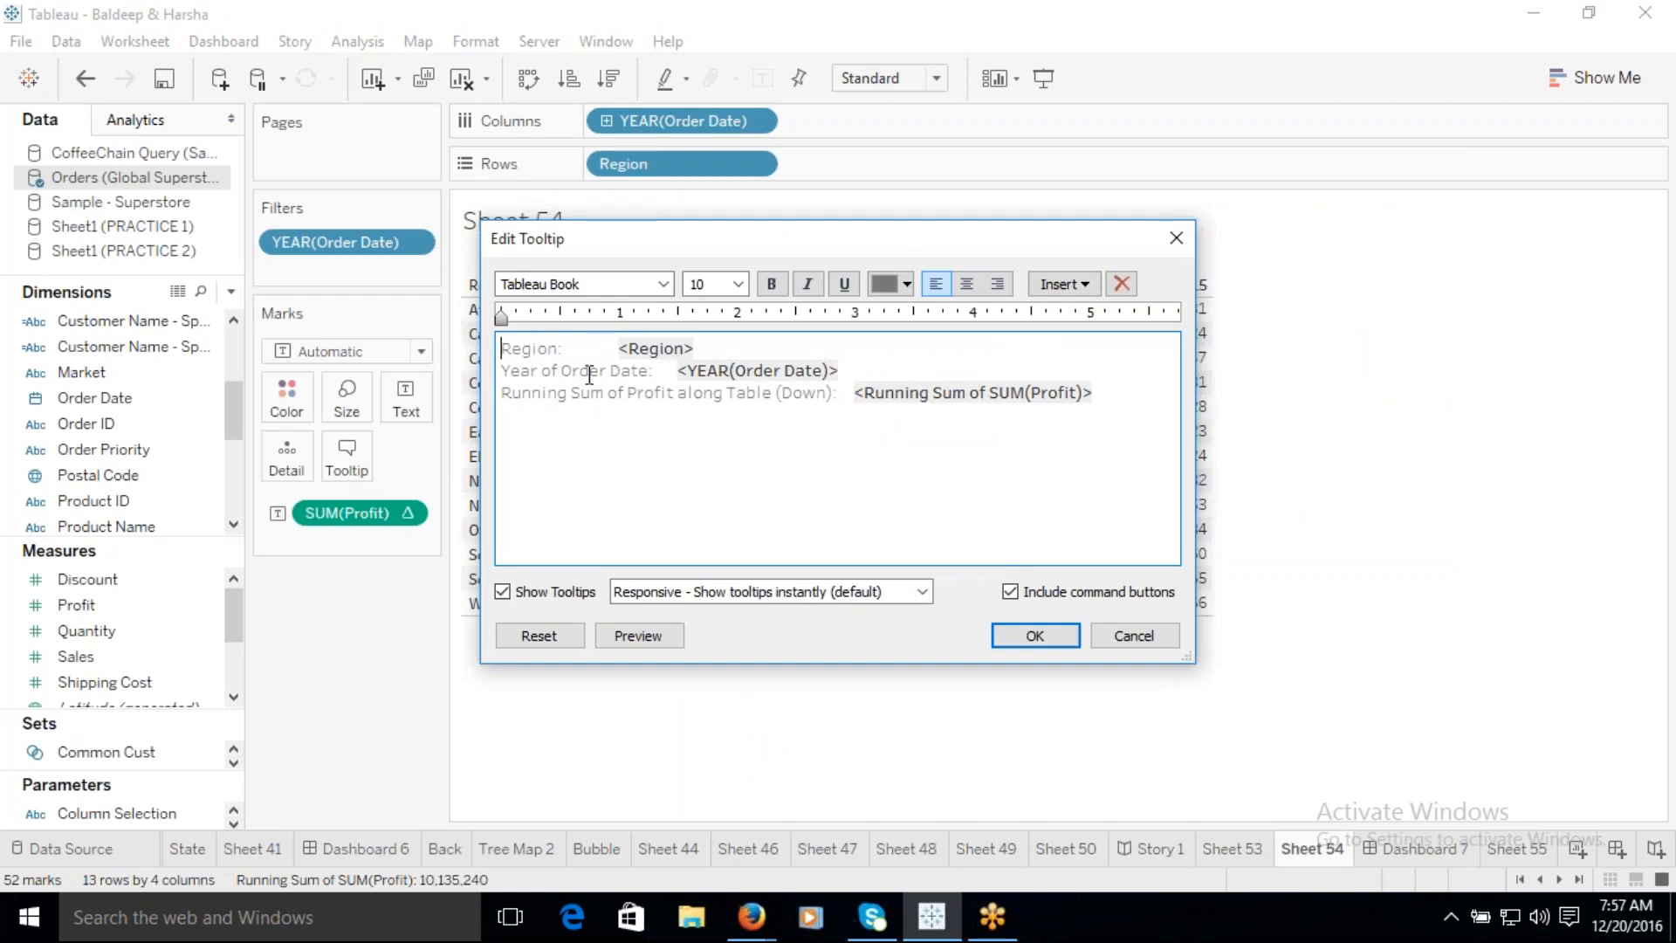
pyautogui.moveTo(561, 375); pyautogui.dragTo(502, 373)
pyautogui.press('BackSpace')
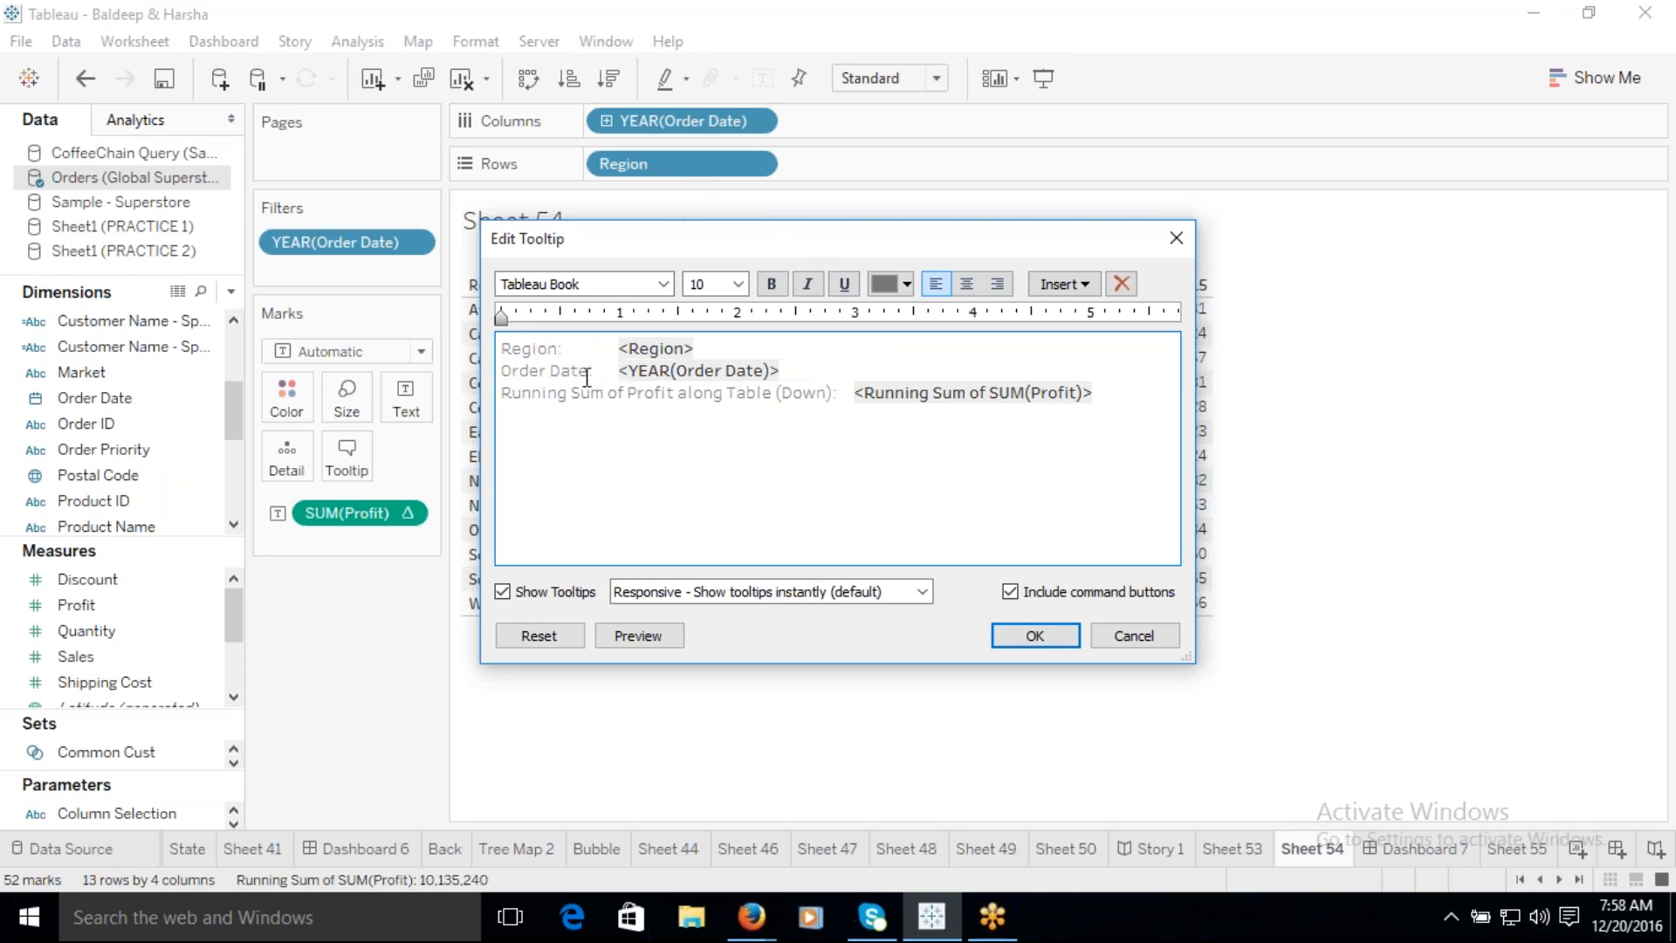
pyautogui.hotkey('ctrl', 'z')
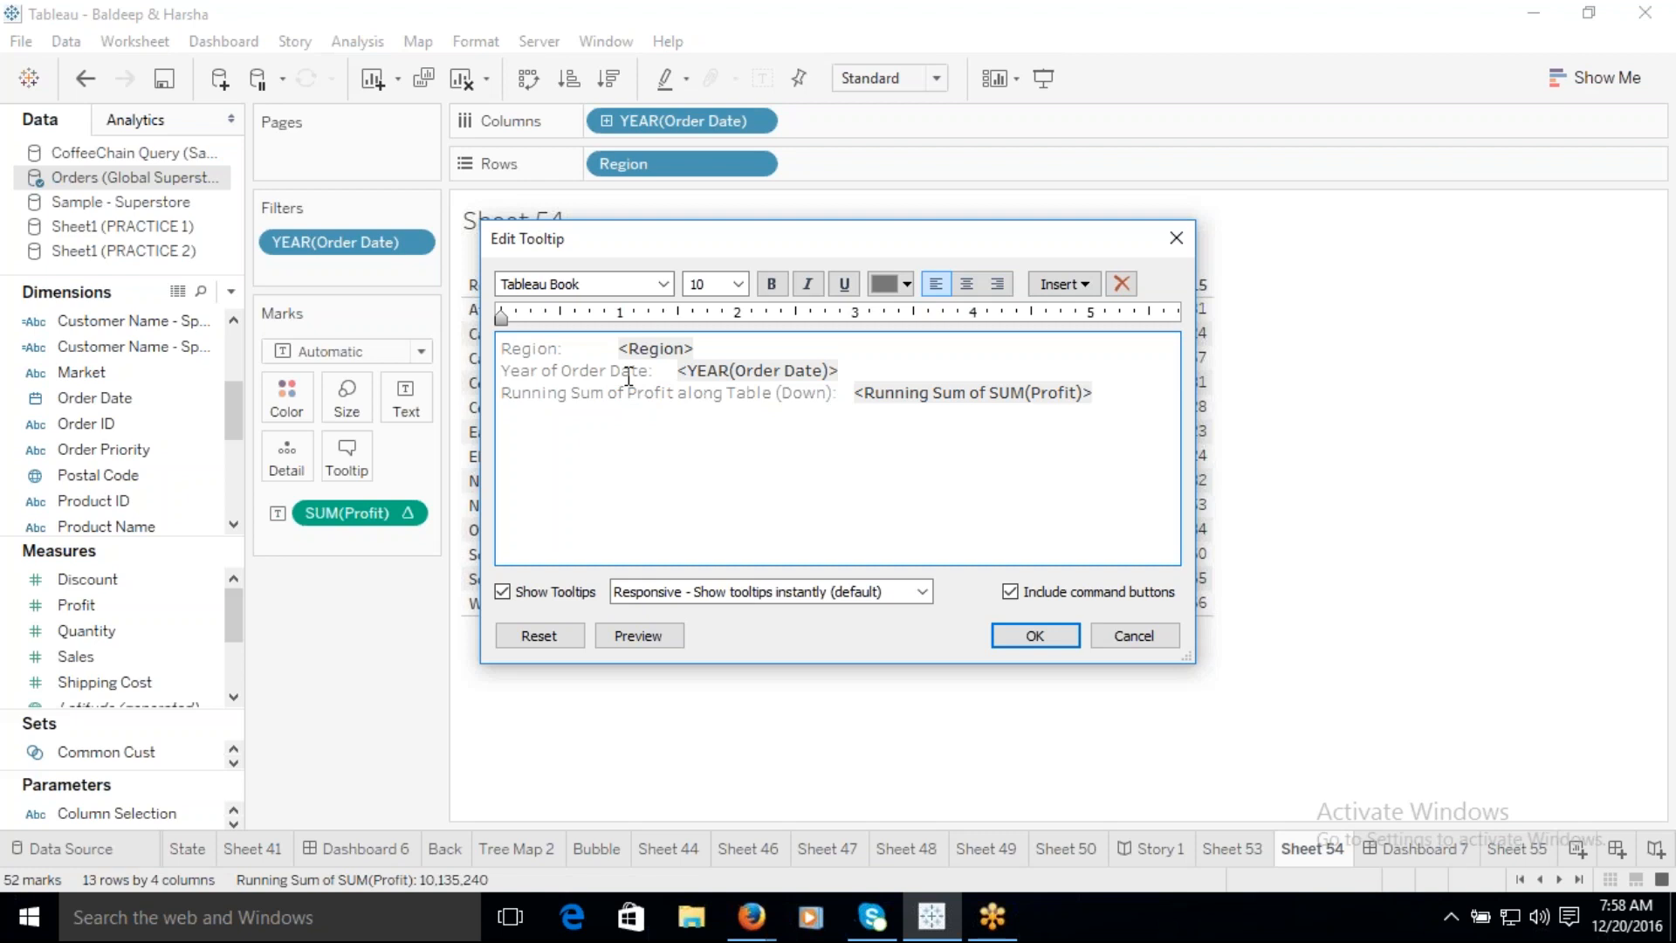
# Step: Shorten the tooltip's "Year of Order Date" label to "Year"
pyautogui.moveTo(650, 371); pyautogui.dragTo(536, 367)
pyautogui.press('BackSpace')
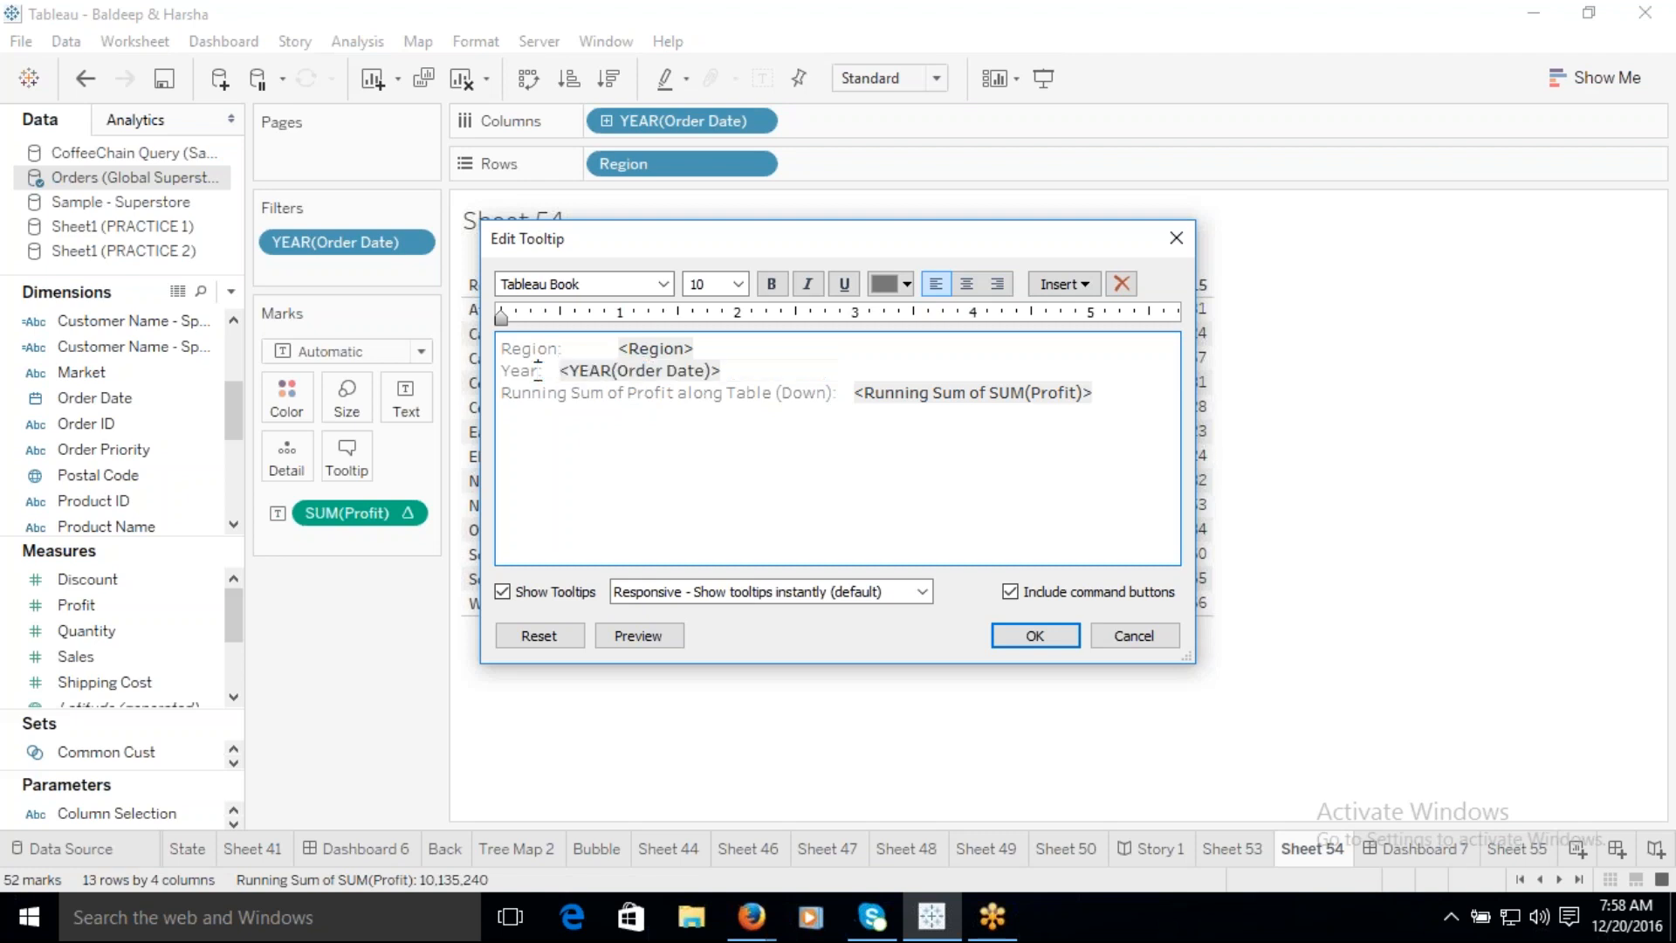
pyautogui.moveTo(627, 397); pyautogui.dragTo(480, 394)
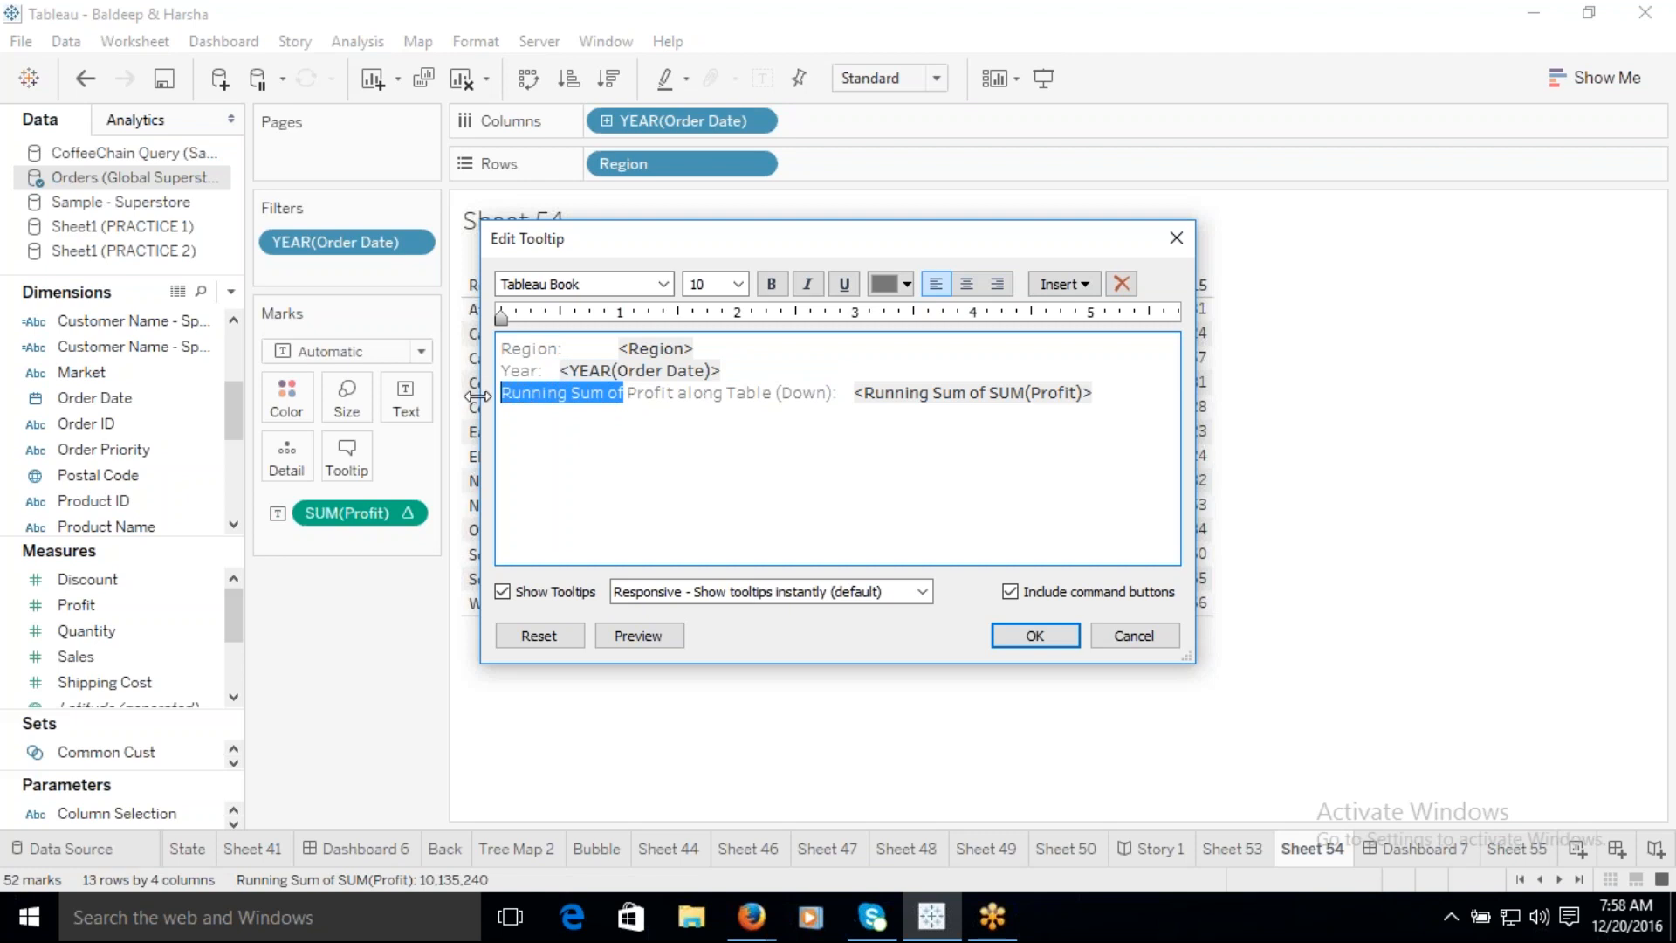
pyautogui.press('BackSpace')
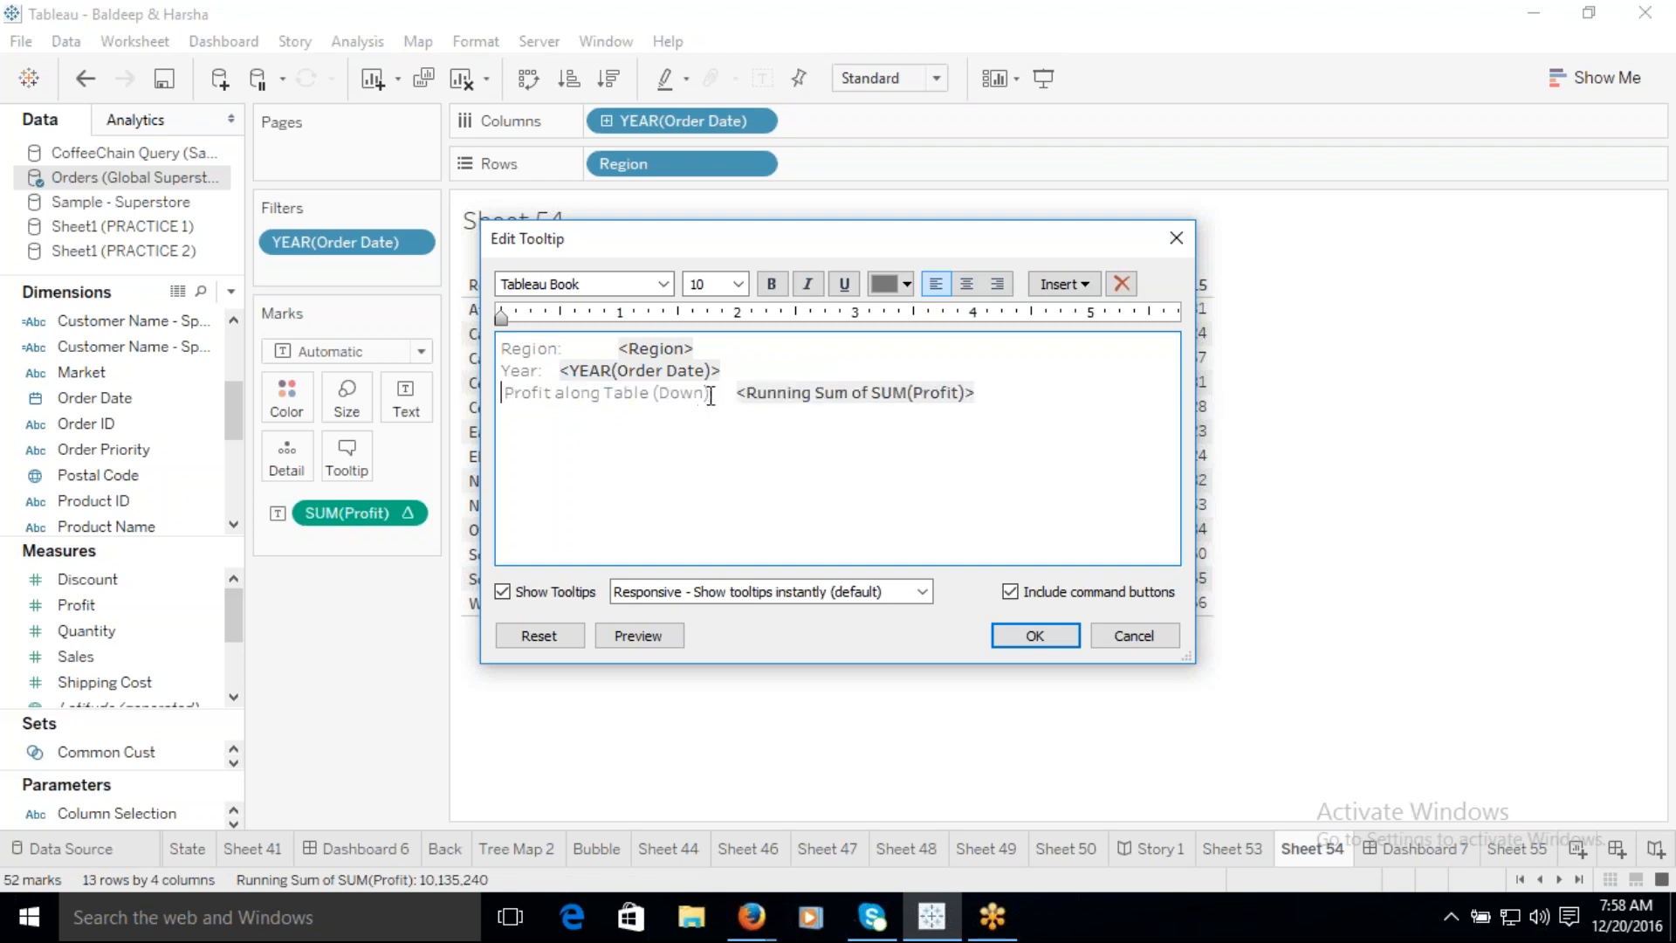
pyautogui.hotkey('ctrl', 'z')
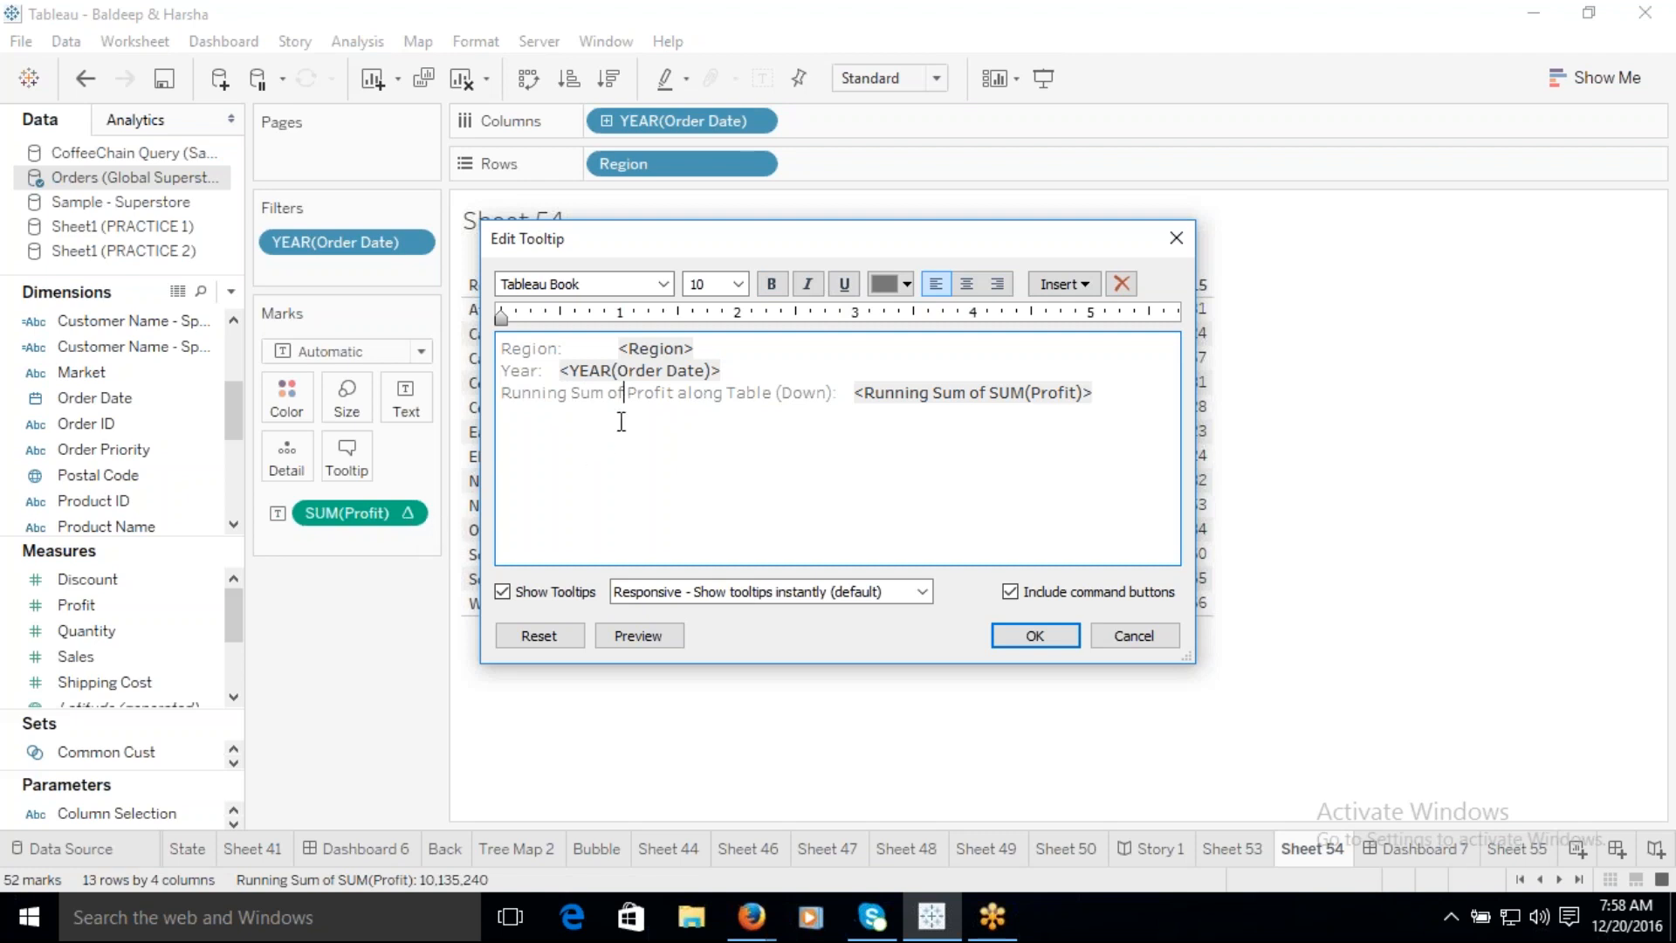
# Step: Apply the tooltip edits and check the tooltip of the Central region's 2012 value
pyautogui.moveTo(501, 399); pyautogui.dragTo(827, 397)
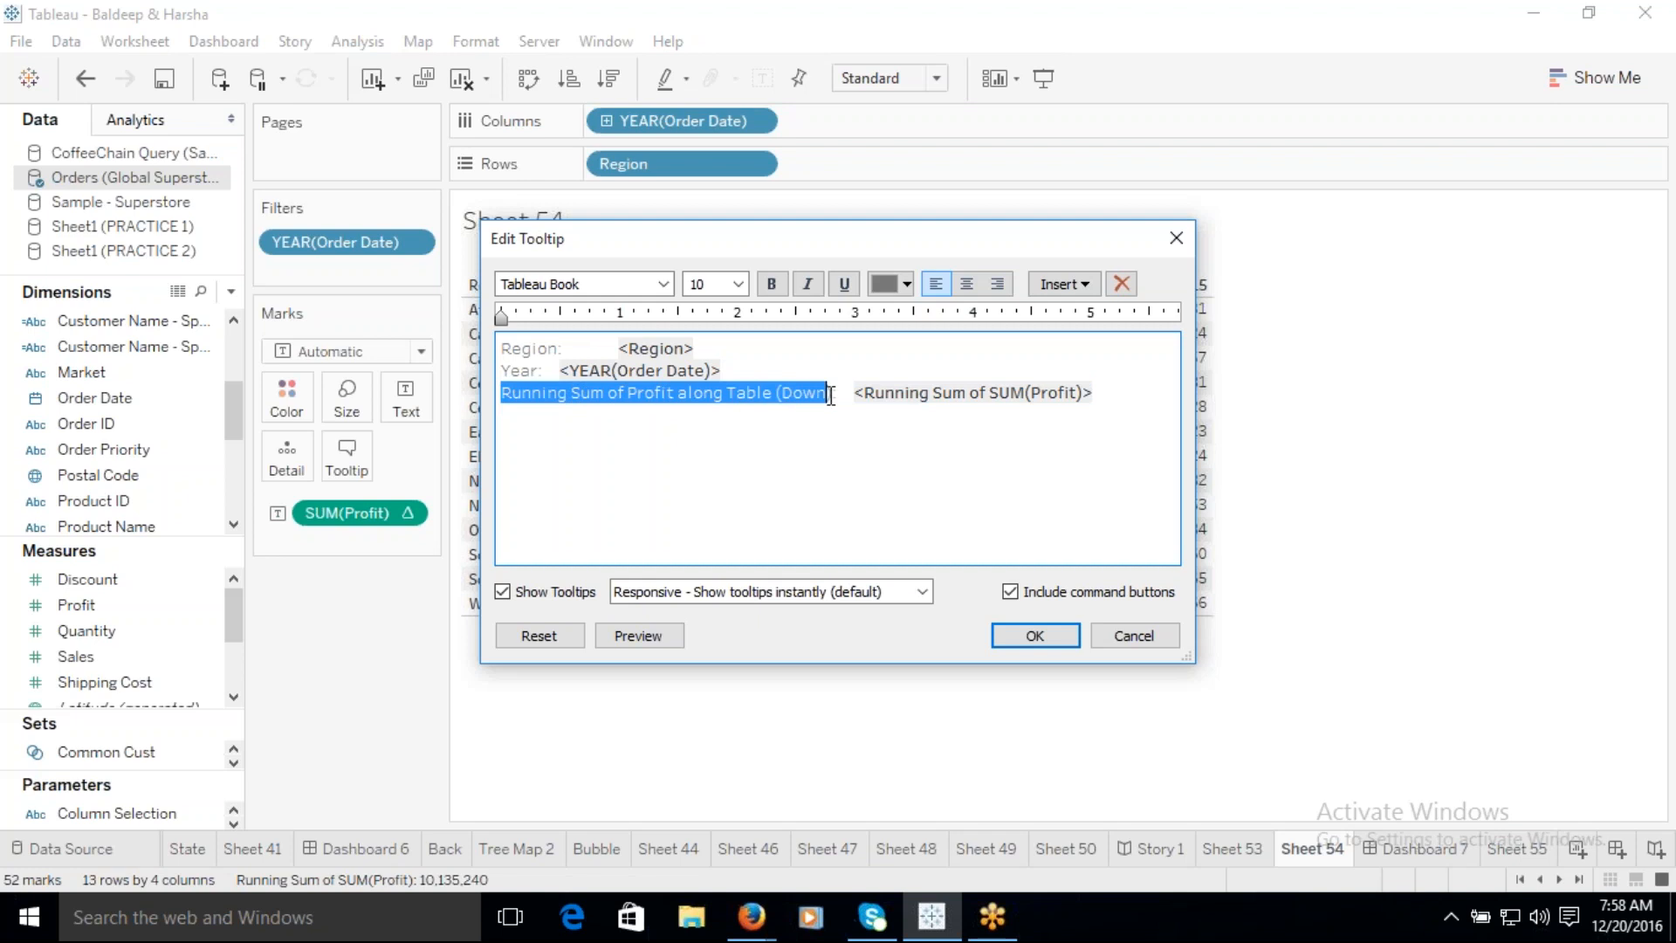
pyautogui.click(1041, 638)
pyautogui.moveTo(724, 392)
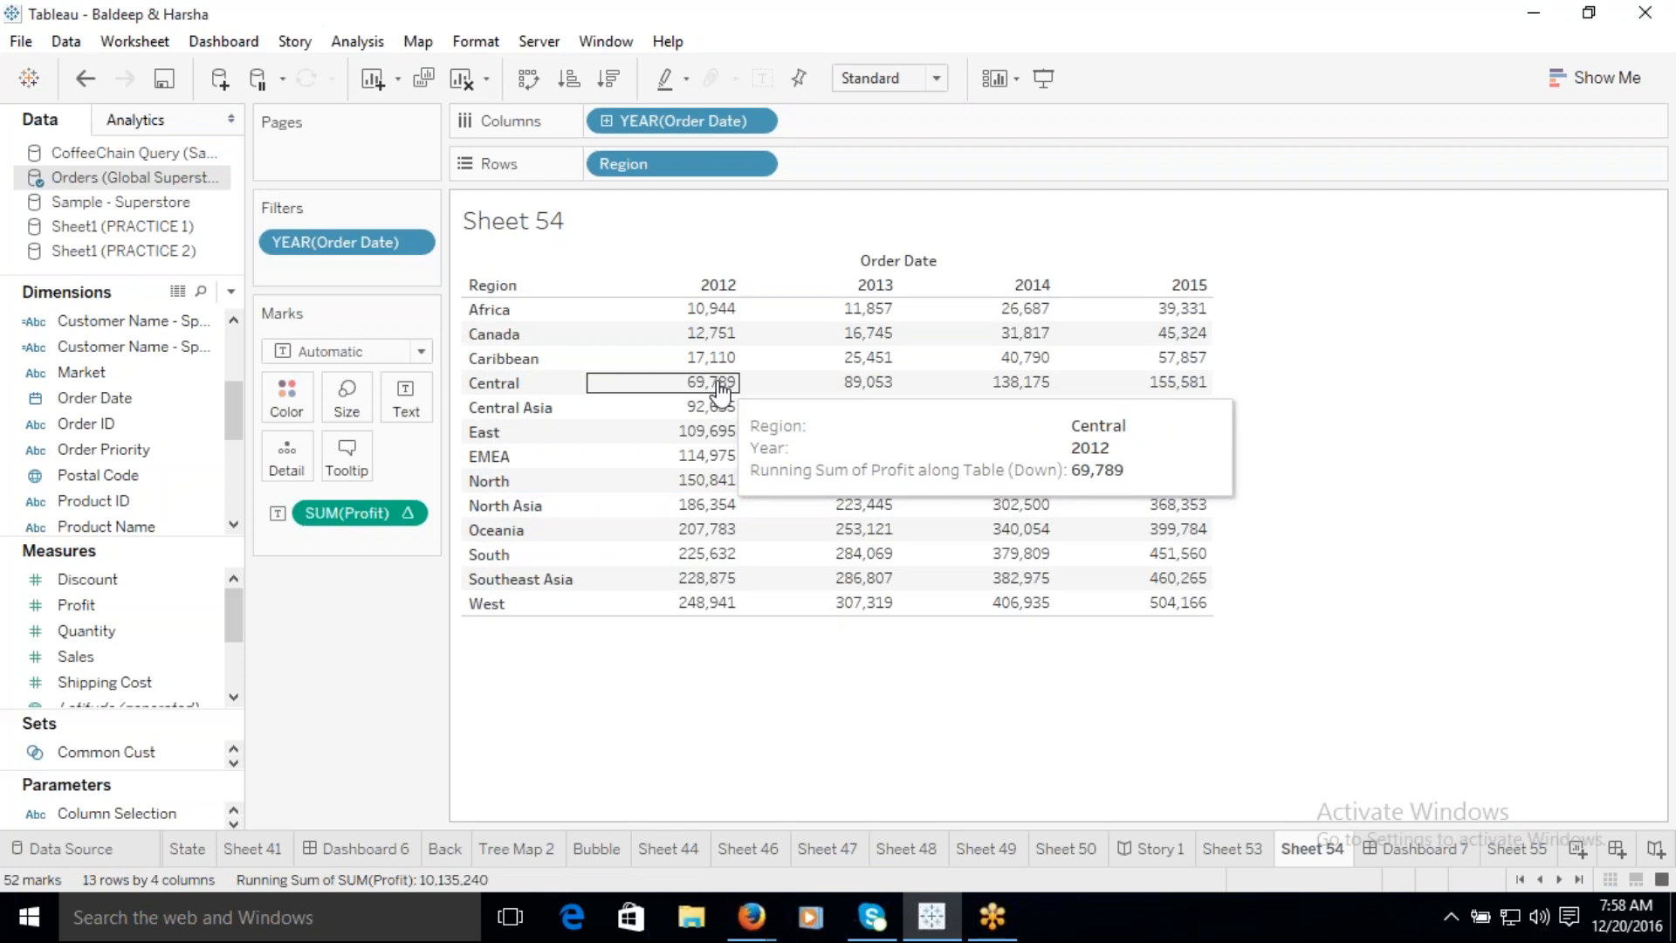
# Step: Place Order Date on Columns in Sheet 55 and break it down by discrete month
pyautogui.click(1535, 847)
pyautogui.moveTo(126, 396); pyautogui.dragTo(676, 122)
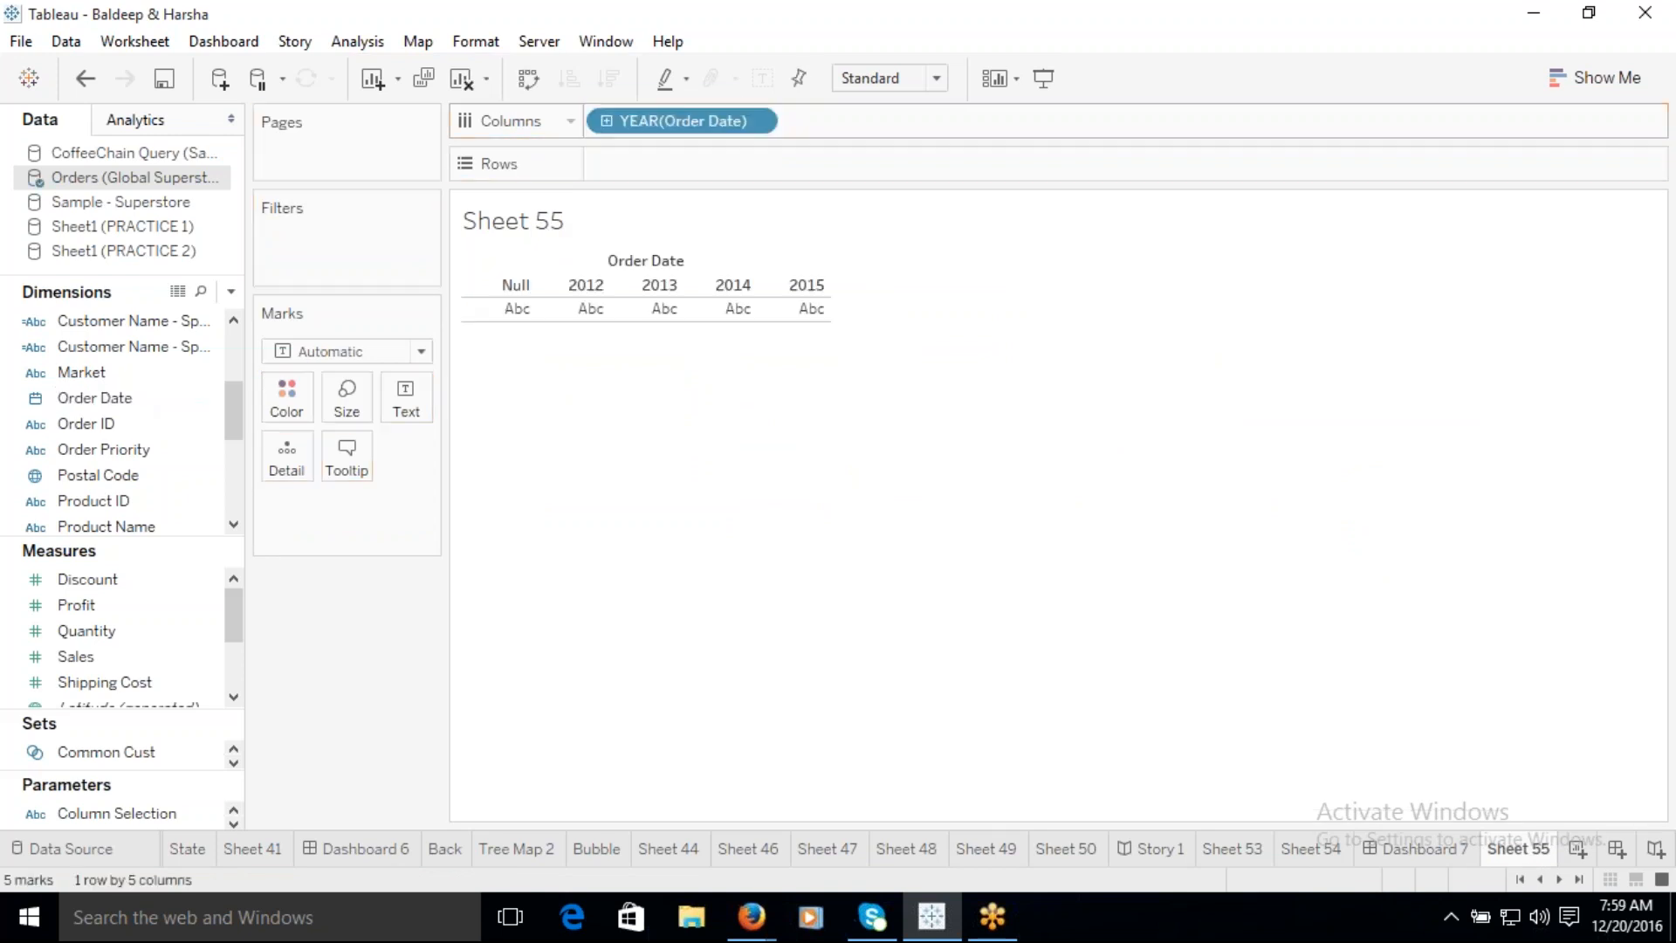
pyautogui.click(758, 118)
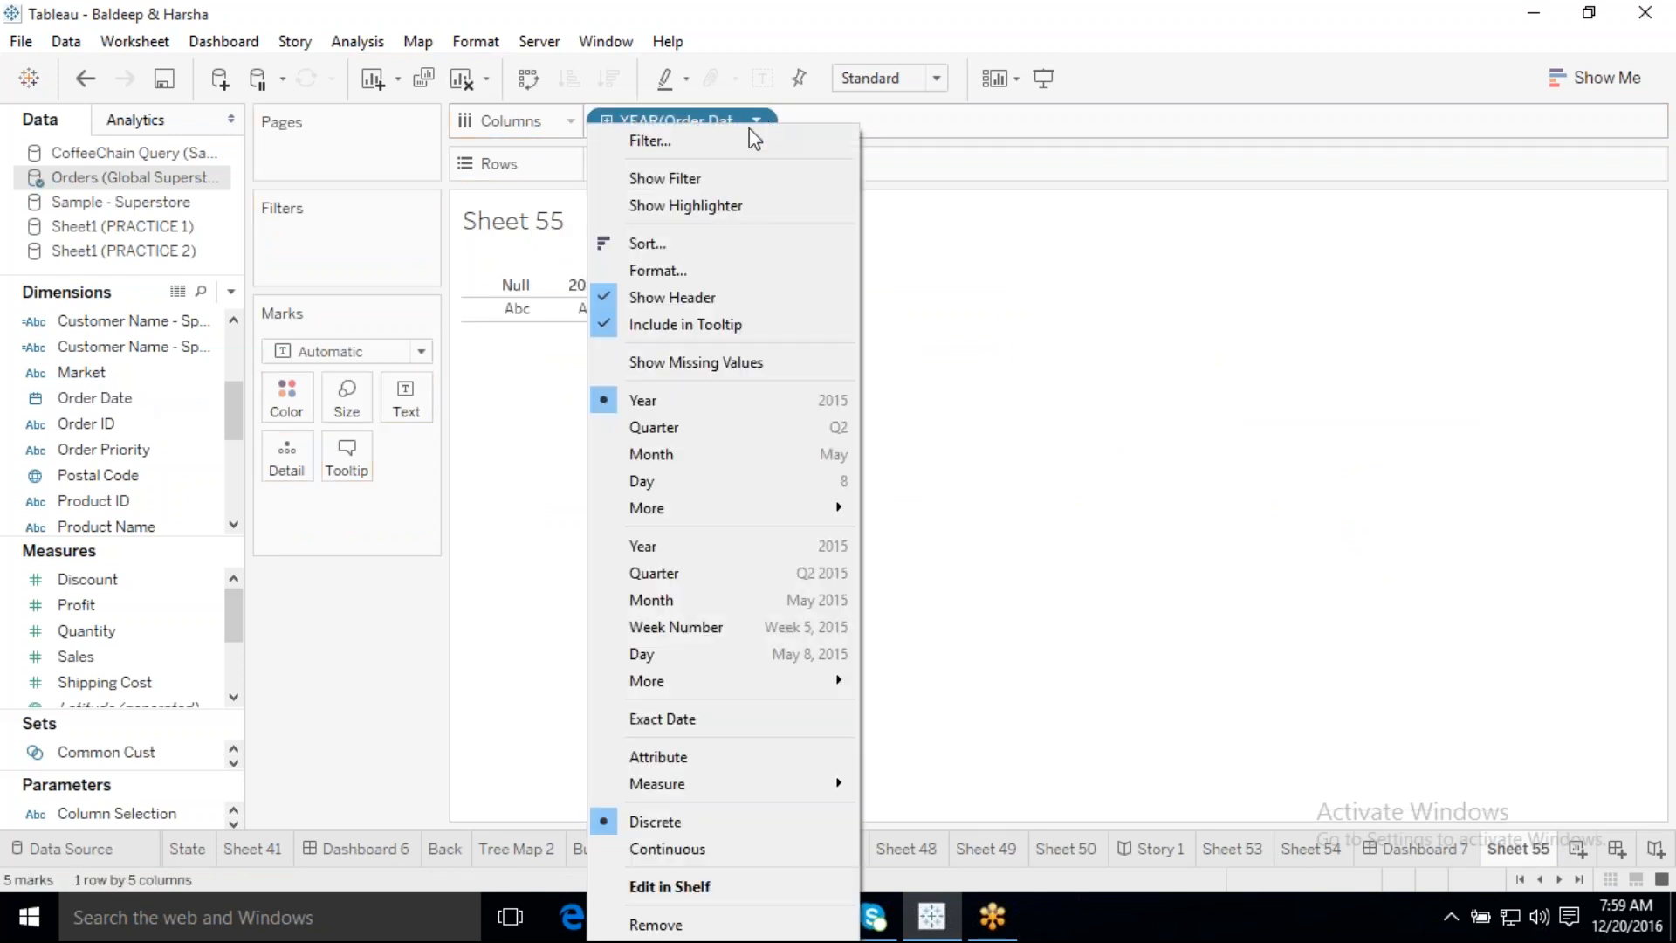
pyautogui.click(668, 454)
pyautogui.moveTo(1073, 326)
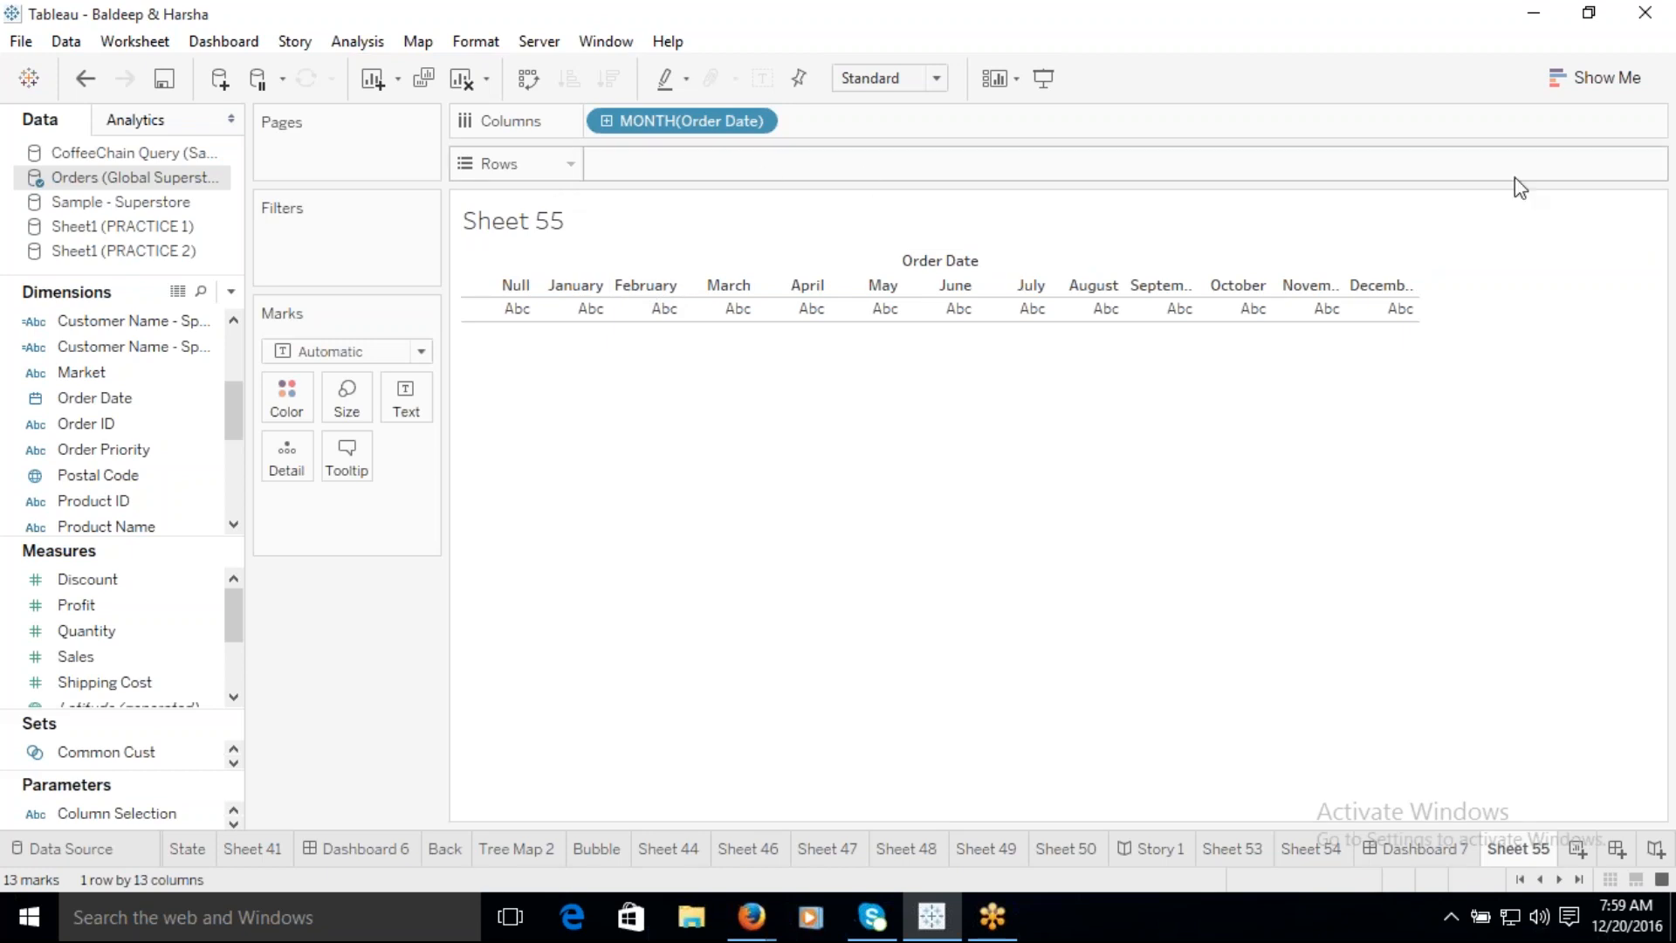
pyautogui.moveTo(617, 311)
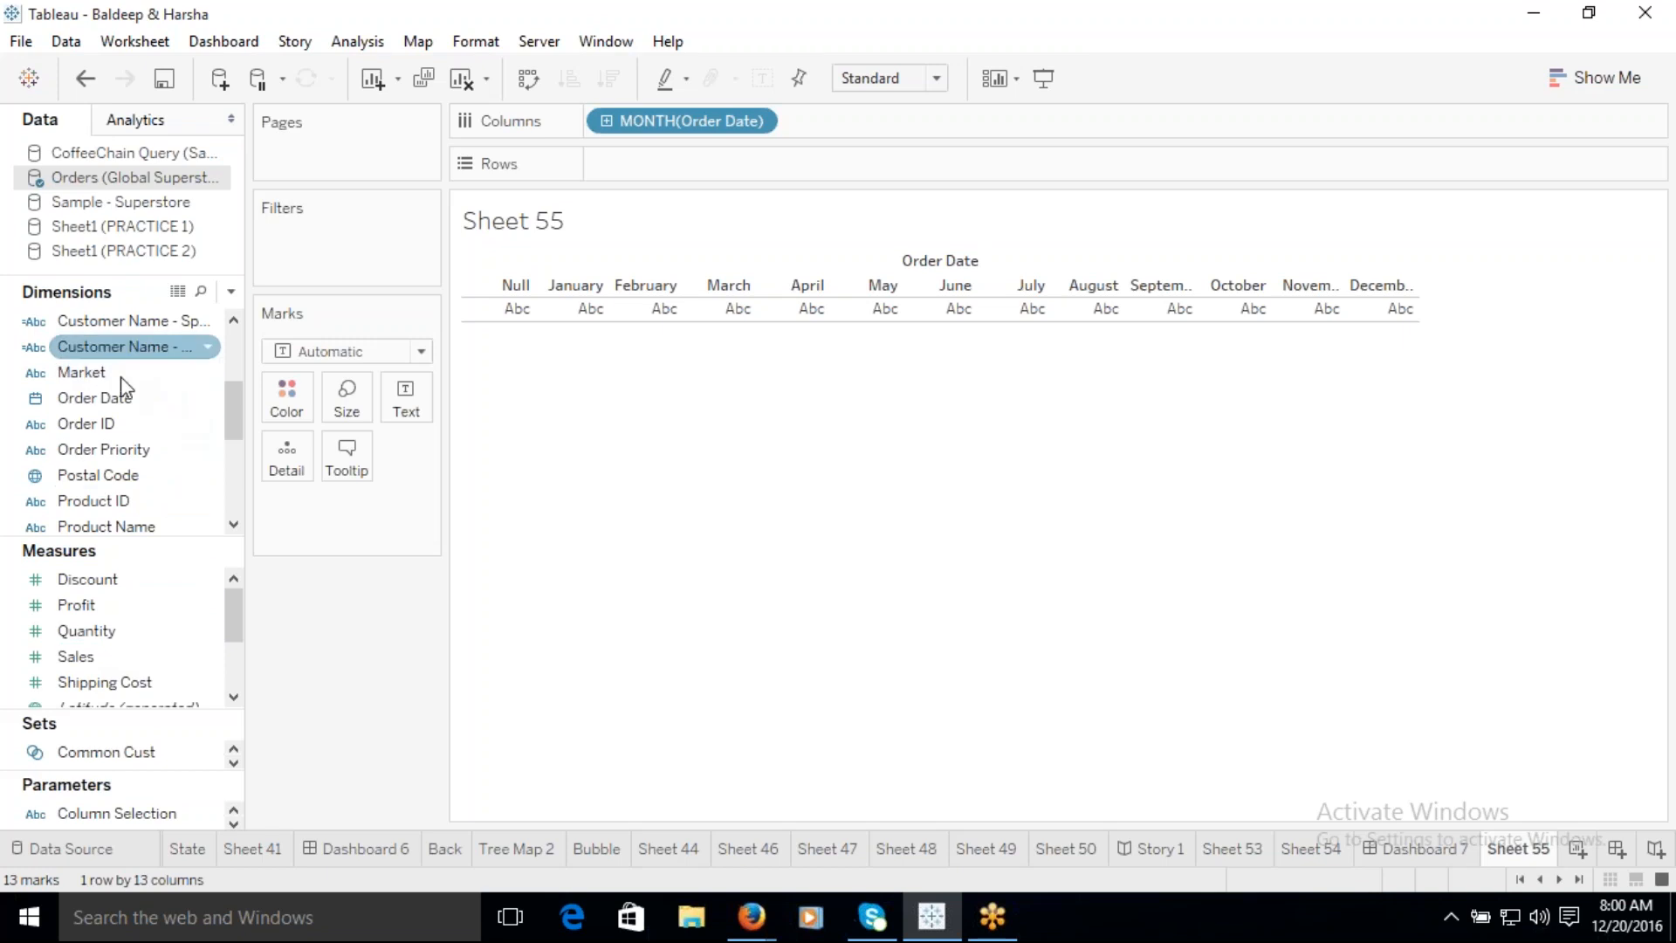
# Step: Try limiting Sheet 55 to 2012 with an Order Date year filter, hide the filter card, and remove the filter
pyautogui.rightClick(120, 400)
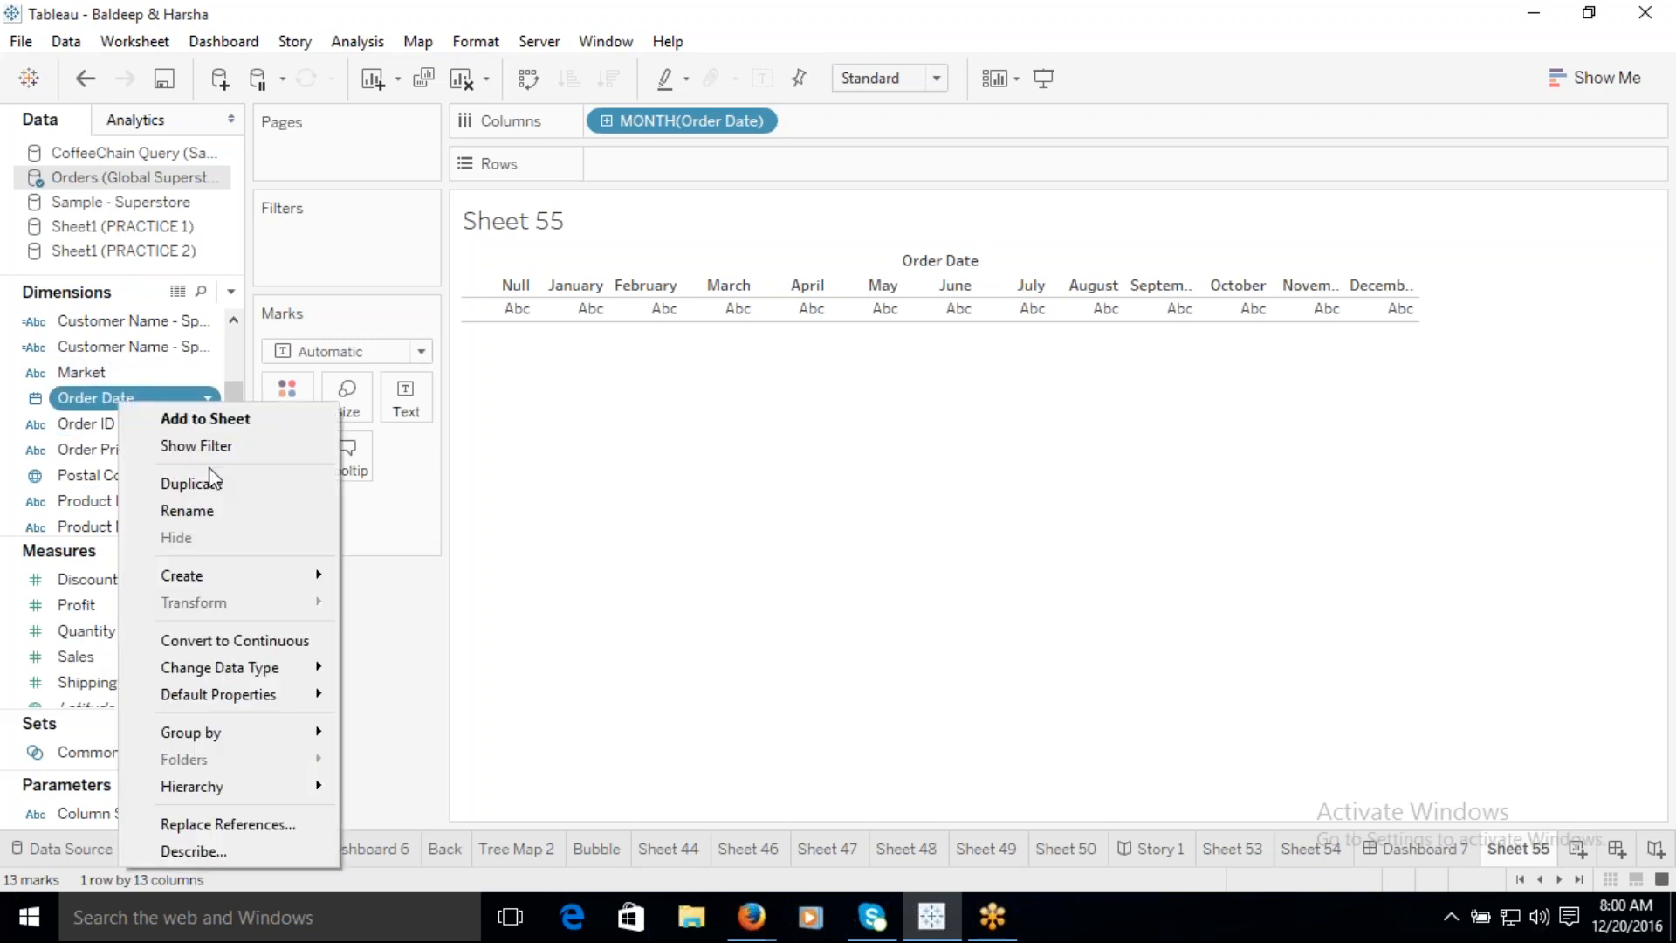
pyautogui.click(197, 446)
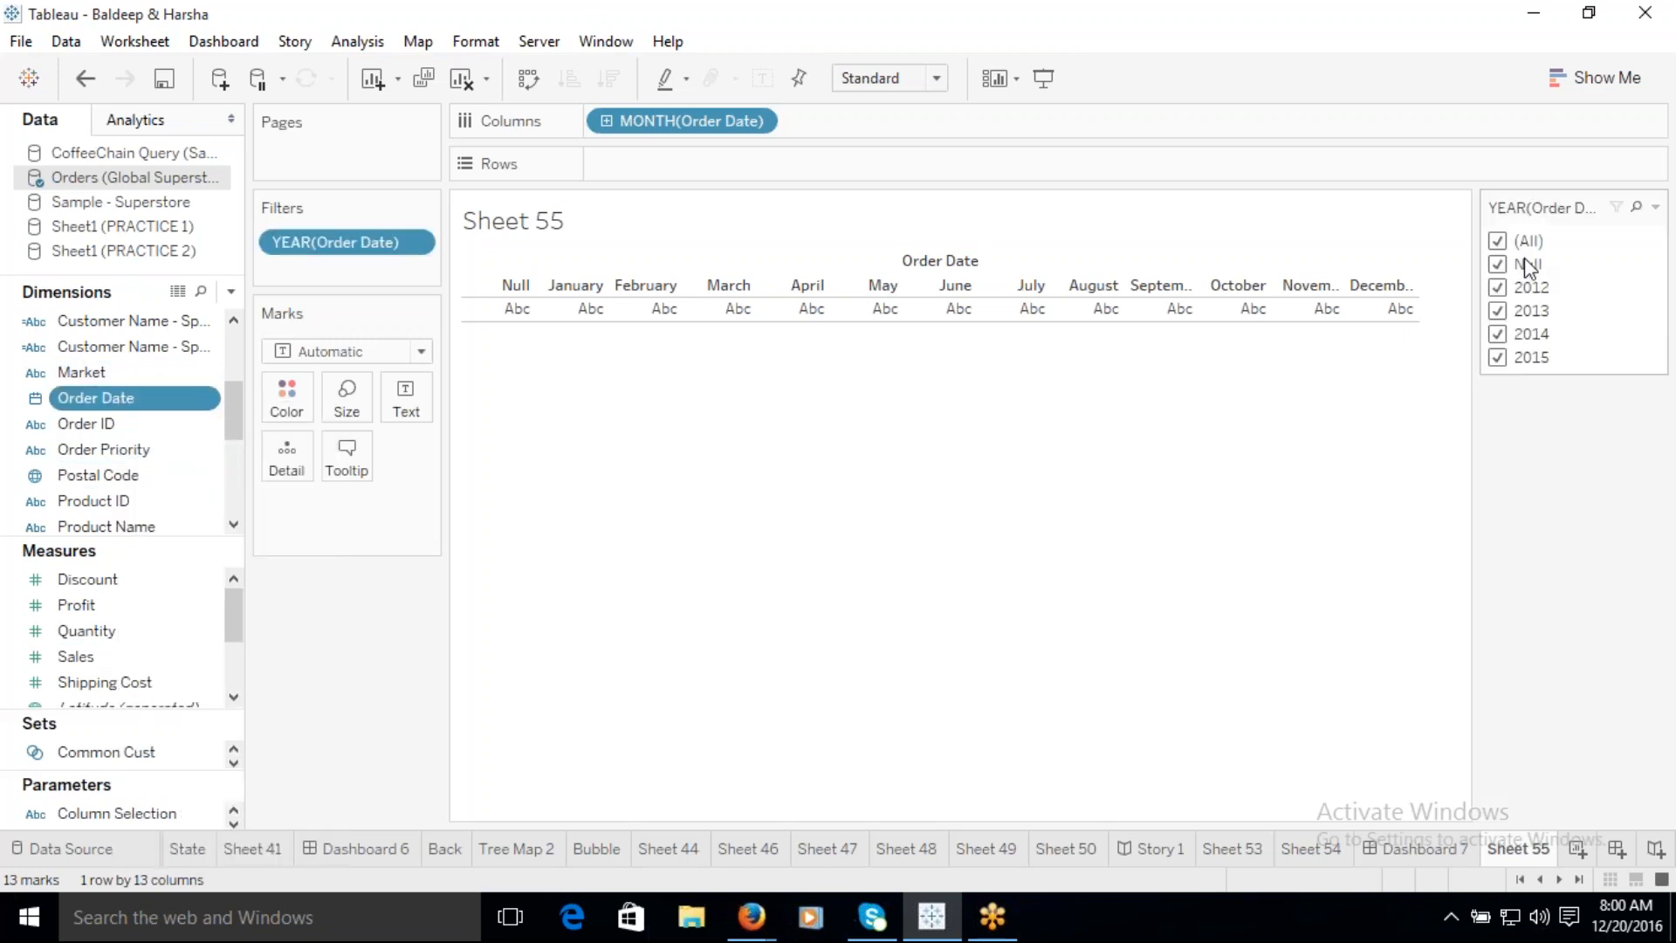
pyautogui.click(1509, 242)
pyautogui.click(1499, 288)
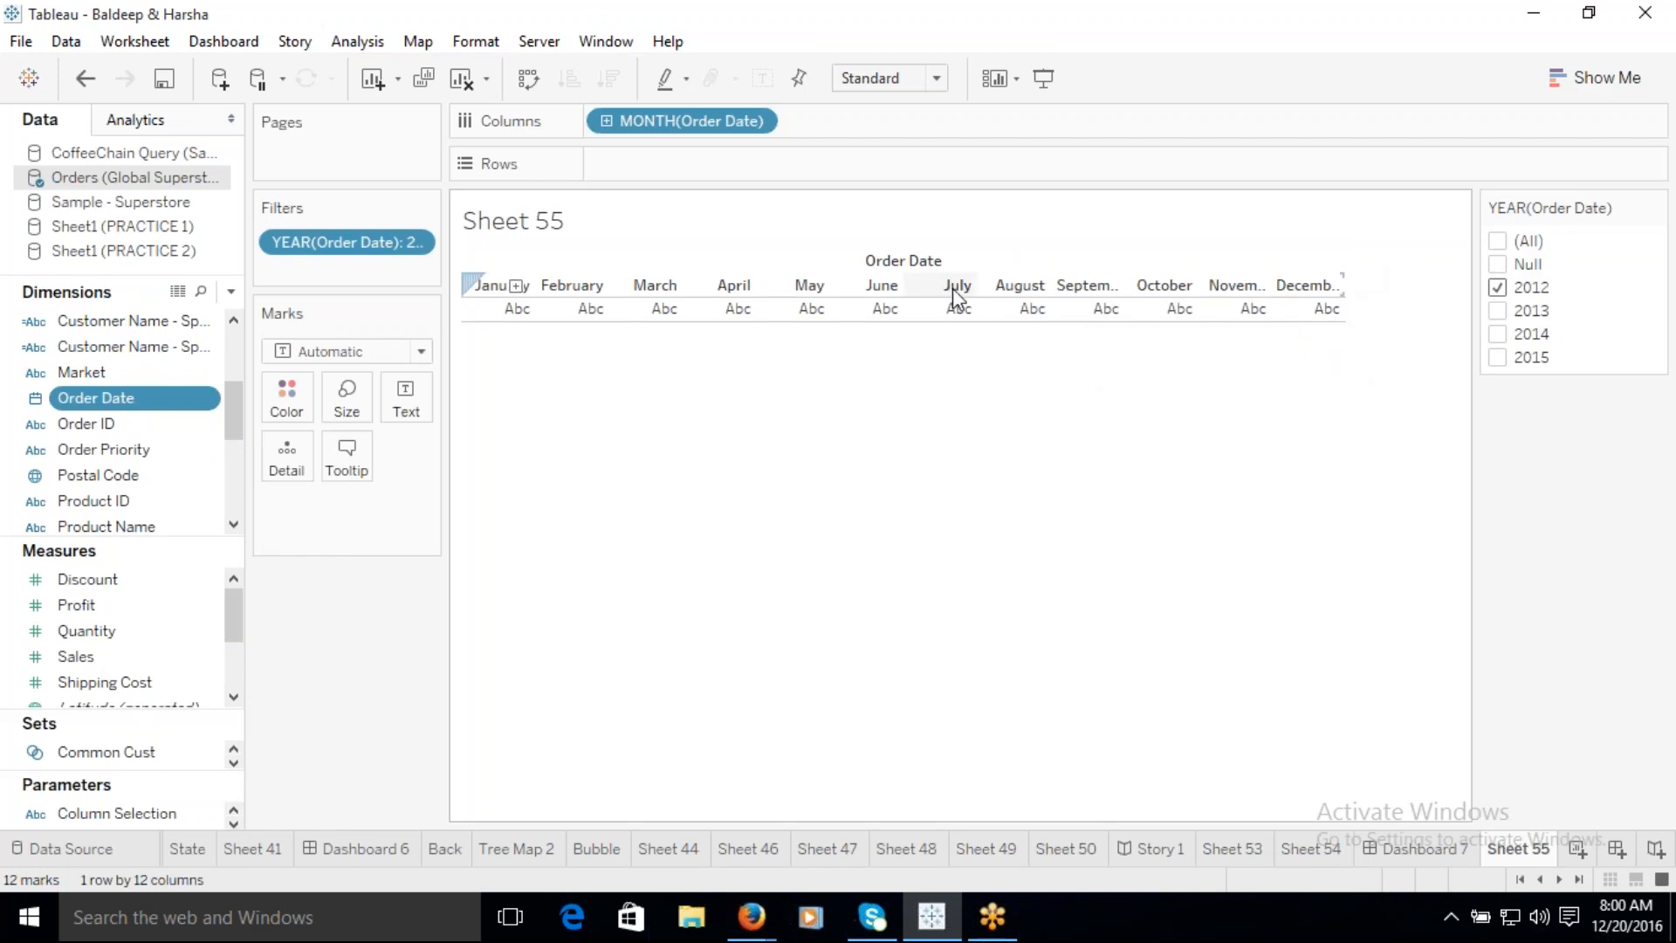
pyautogui.moveTo(953, 318)
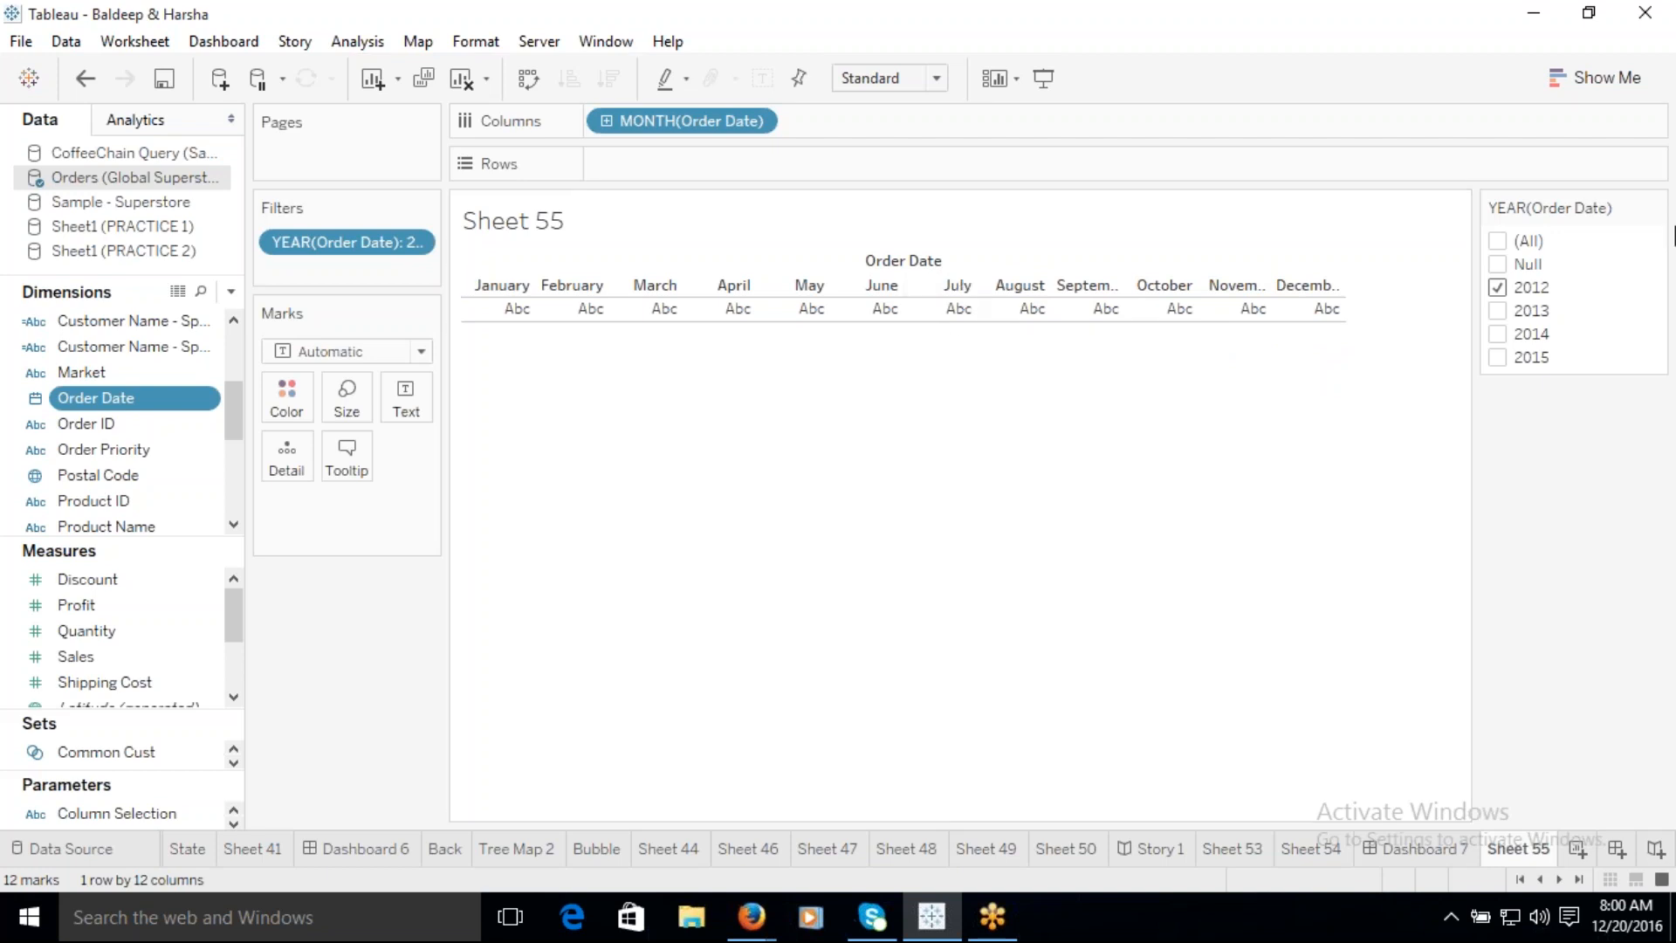
pyautogui.click(1655, 207)
pyautogui.click(1423, 747)
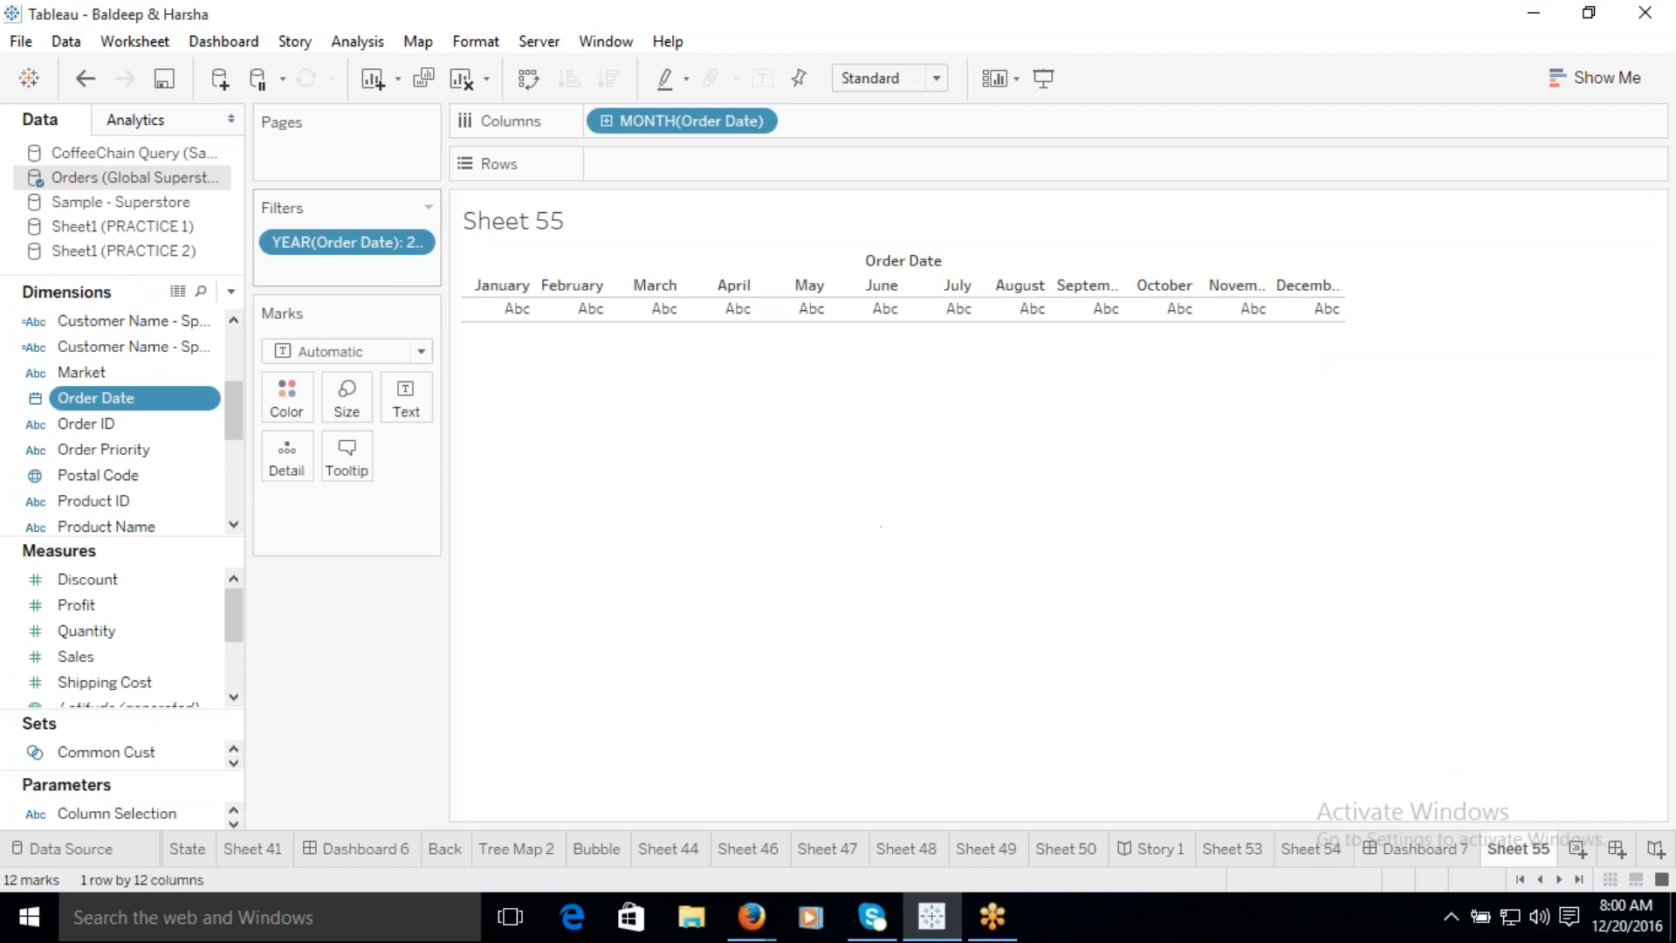
pyautogui.moveTo(366, 242); pyautogui.dragTo(359, 10)
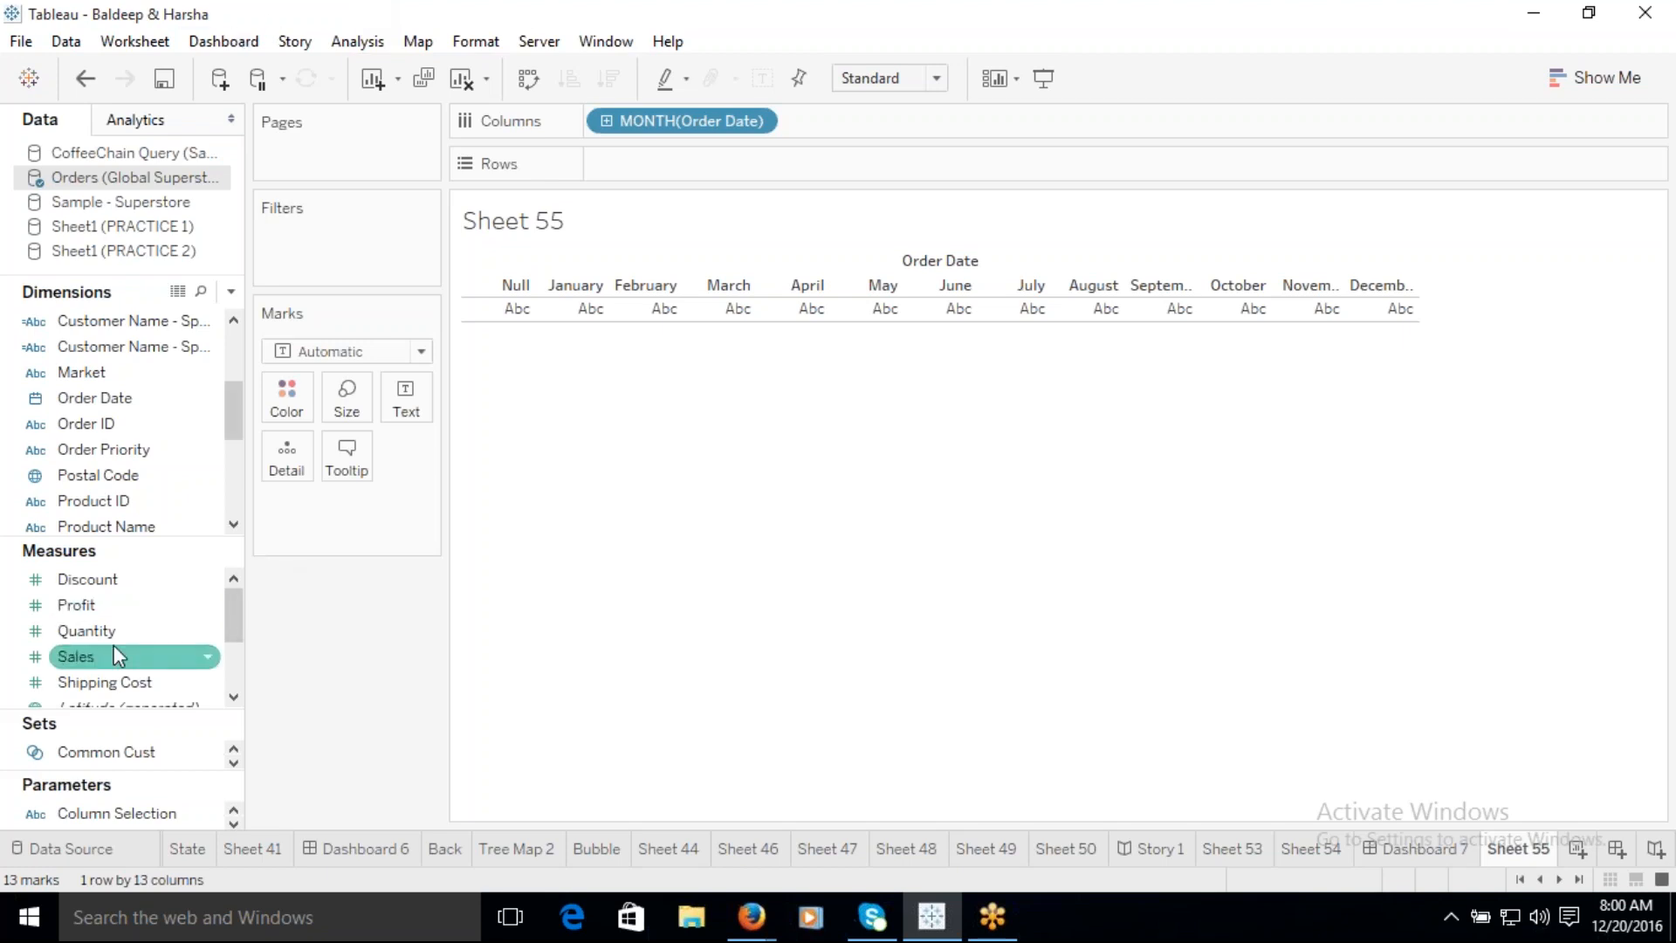
# Step: Add Sales to Rows in Sheet 55 and show the monthly values with Gantt Bar marks
pyautogui.moveTo(96, 668); pyautogui.dragTo(712, 173)
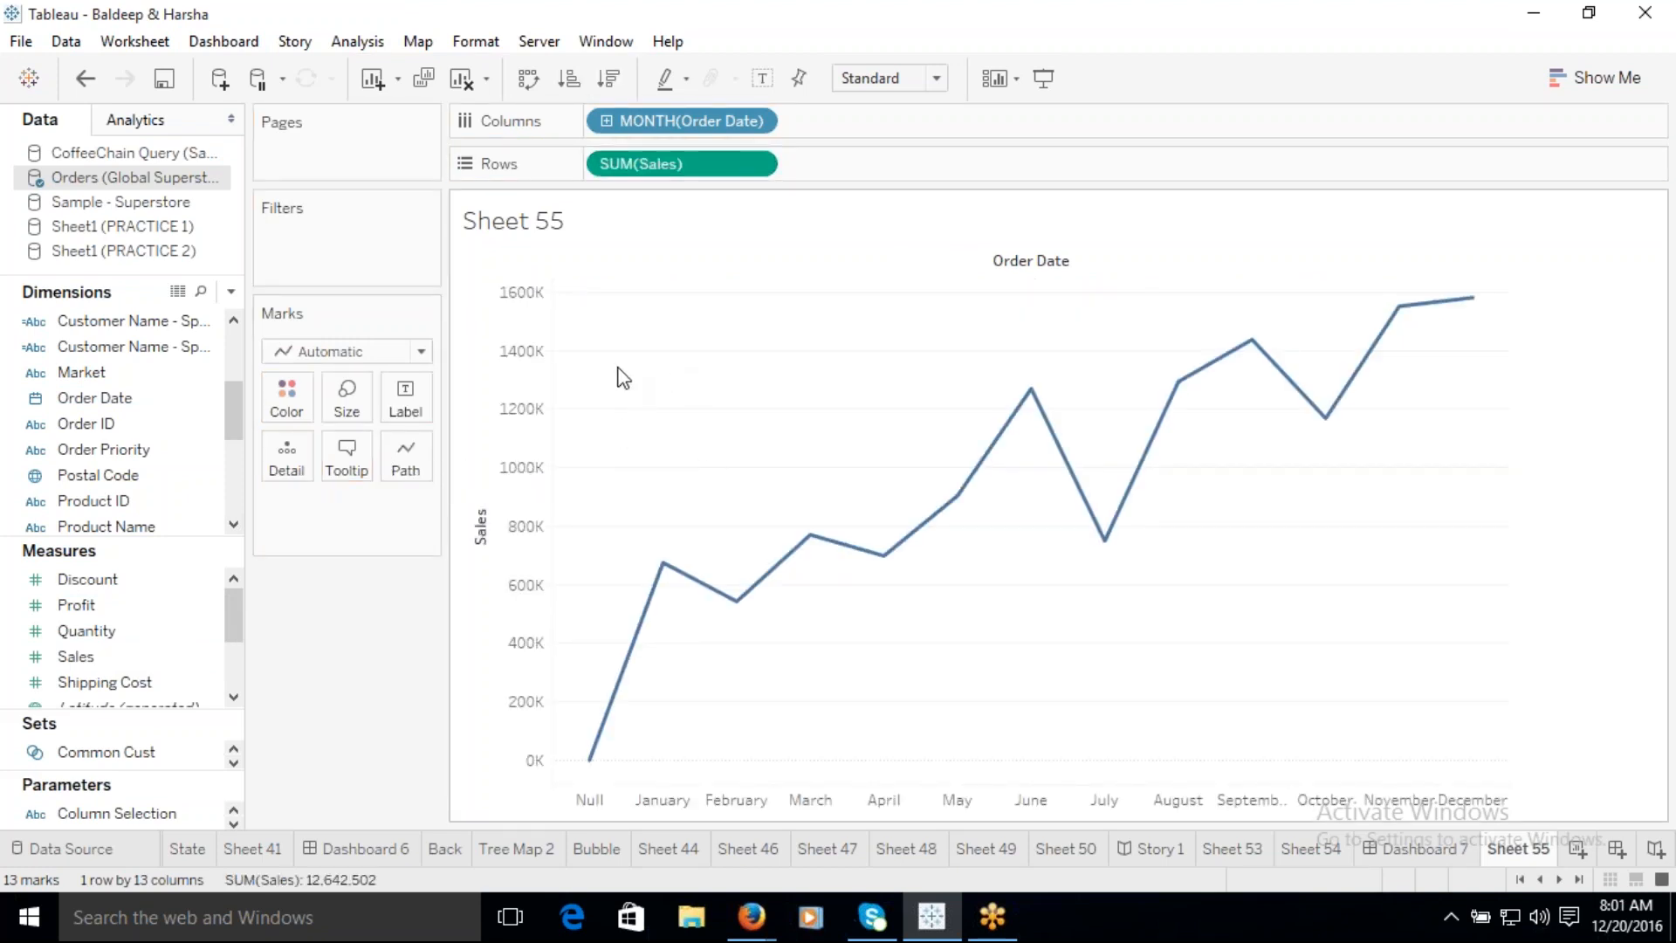
pyautogui.click(422, 352)
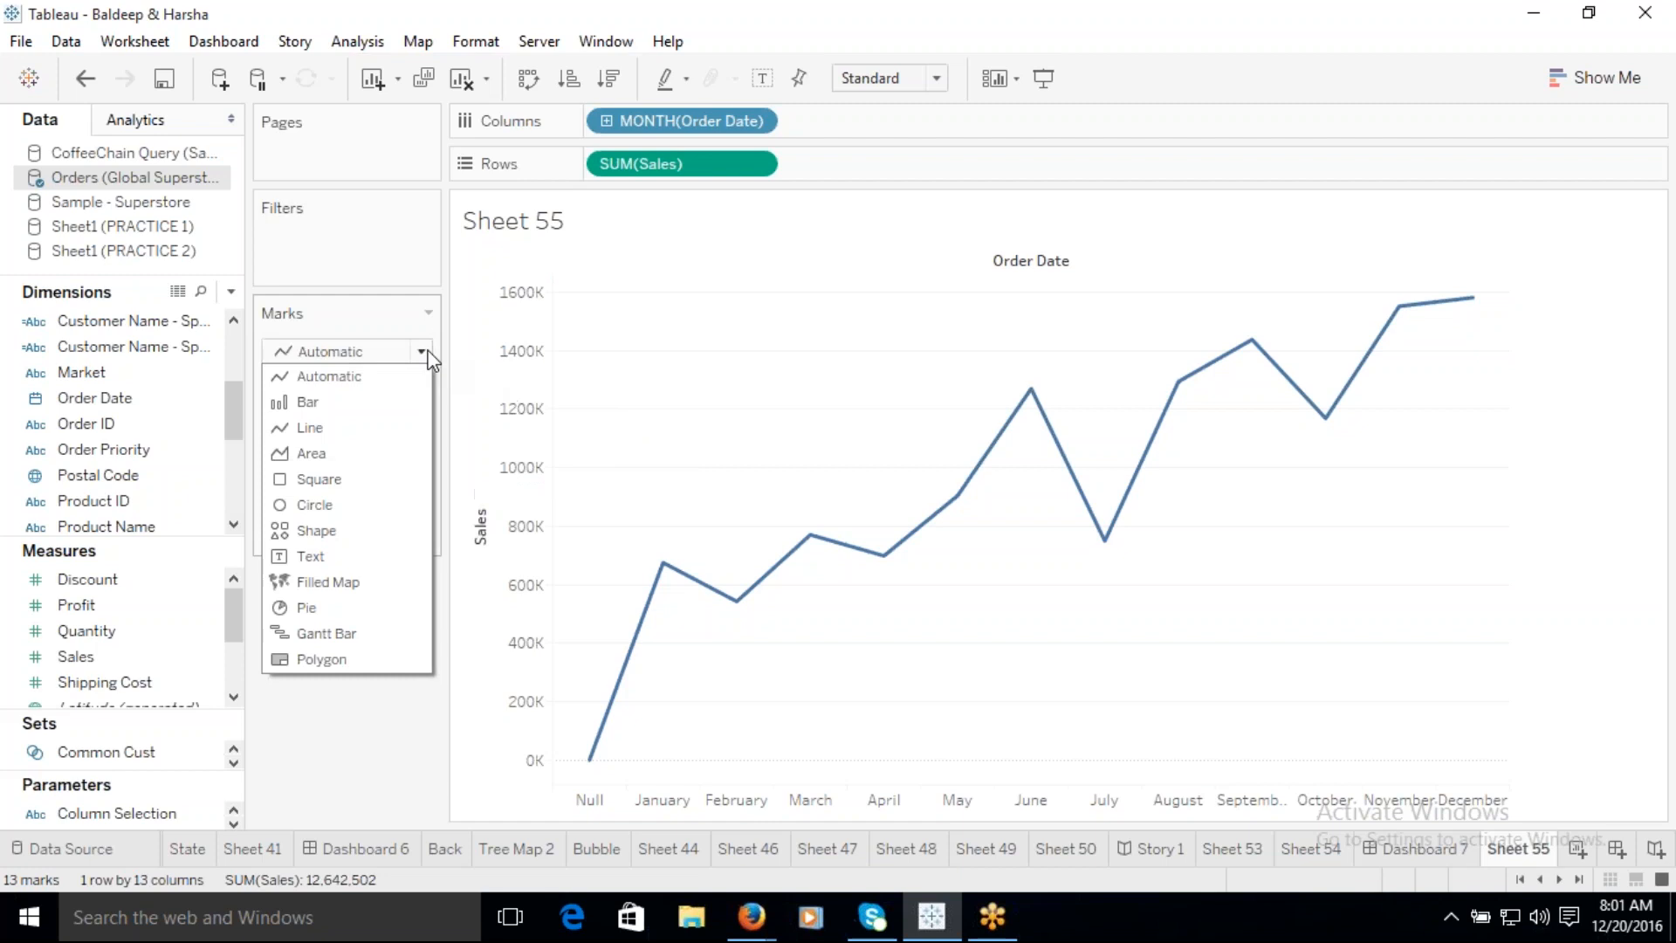
pyautogui.click(377, 642)
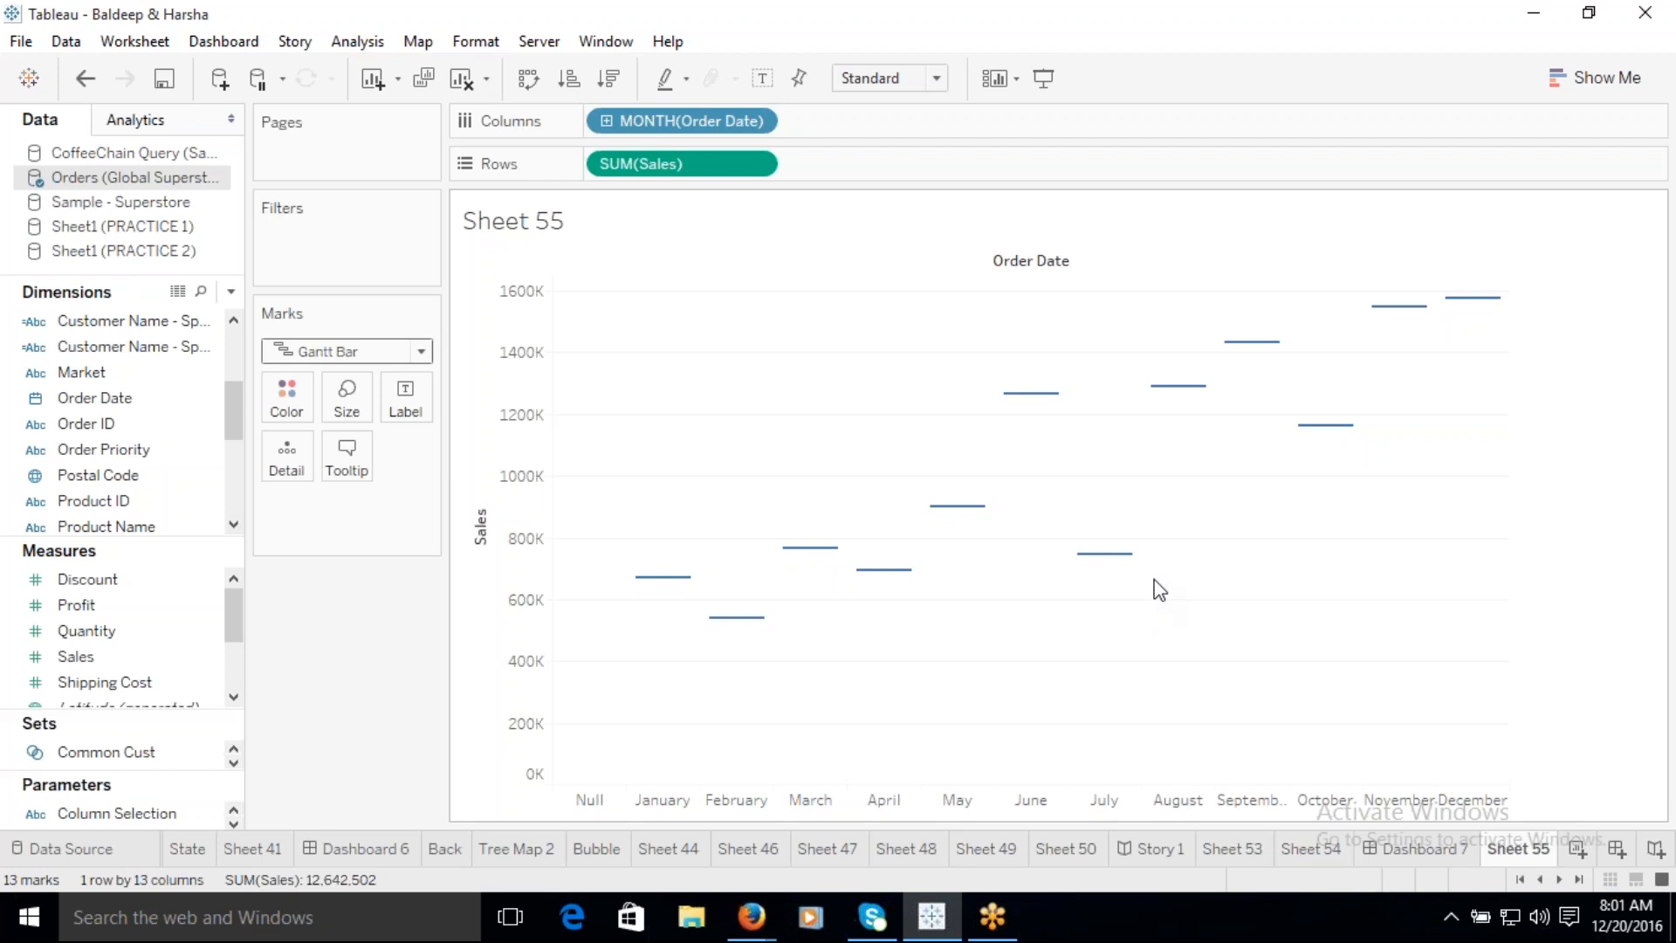
# Step: Apply a Running Total quick table calculation to SUM(Sales) and review the monthly marks
pyautogui.click(757, 164)
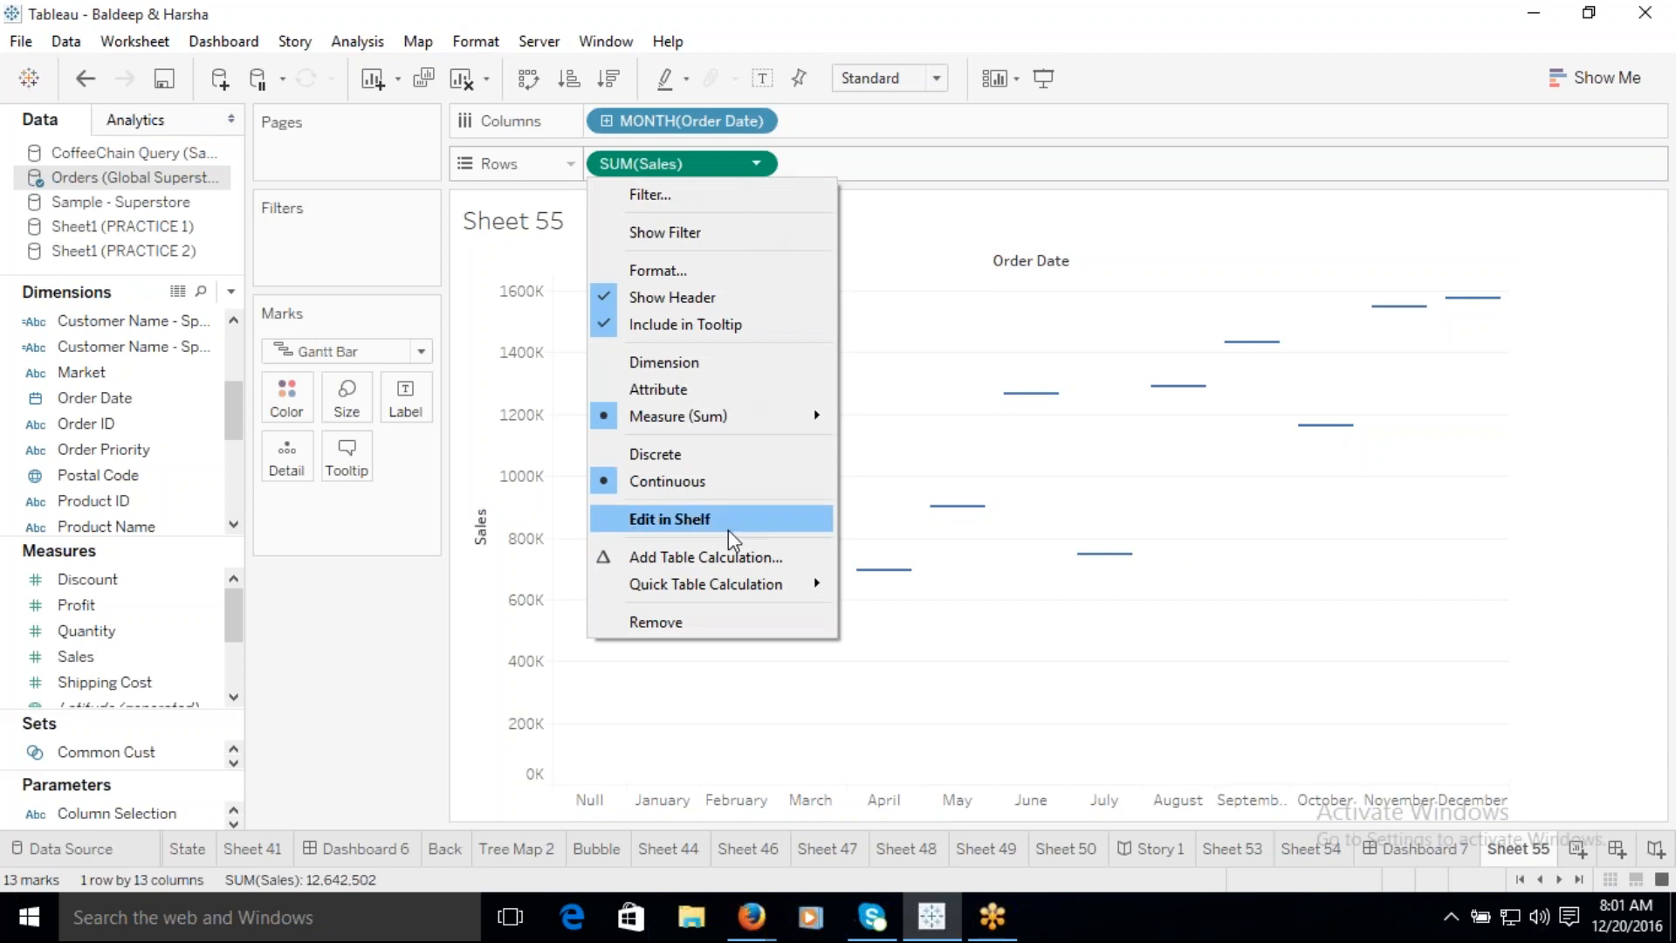
pyautogui.moveTo(742, 588)
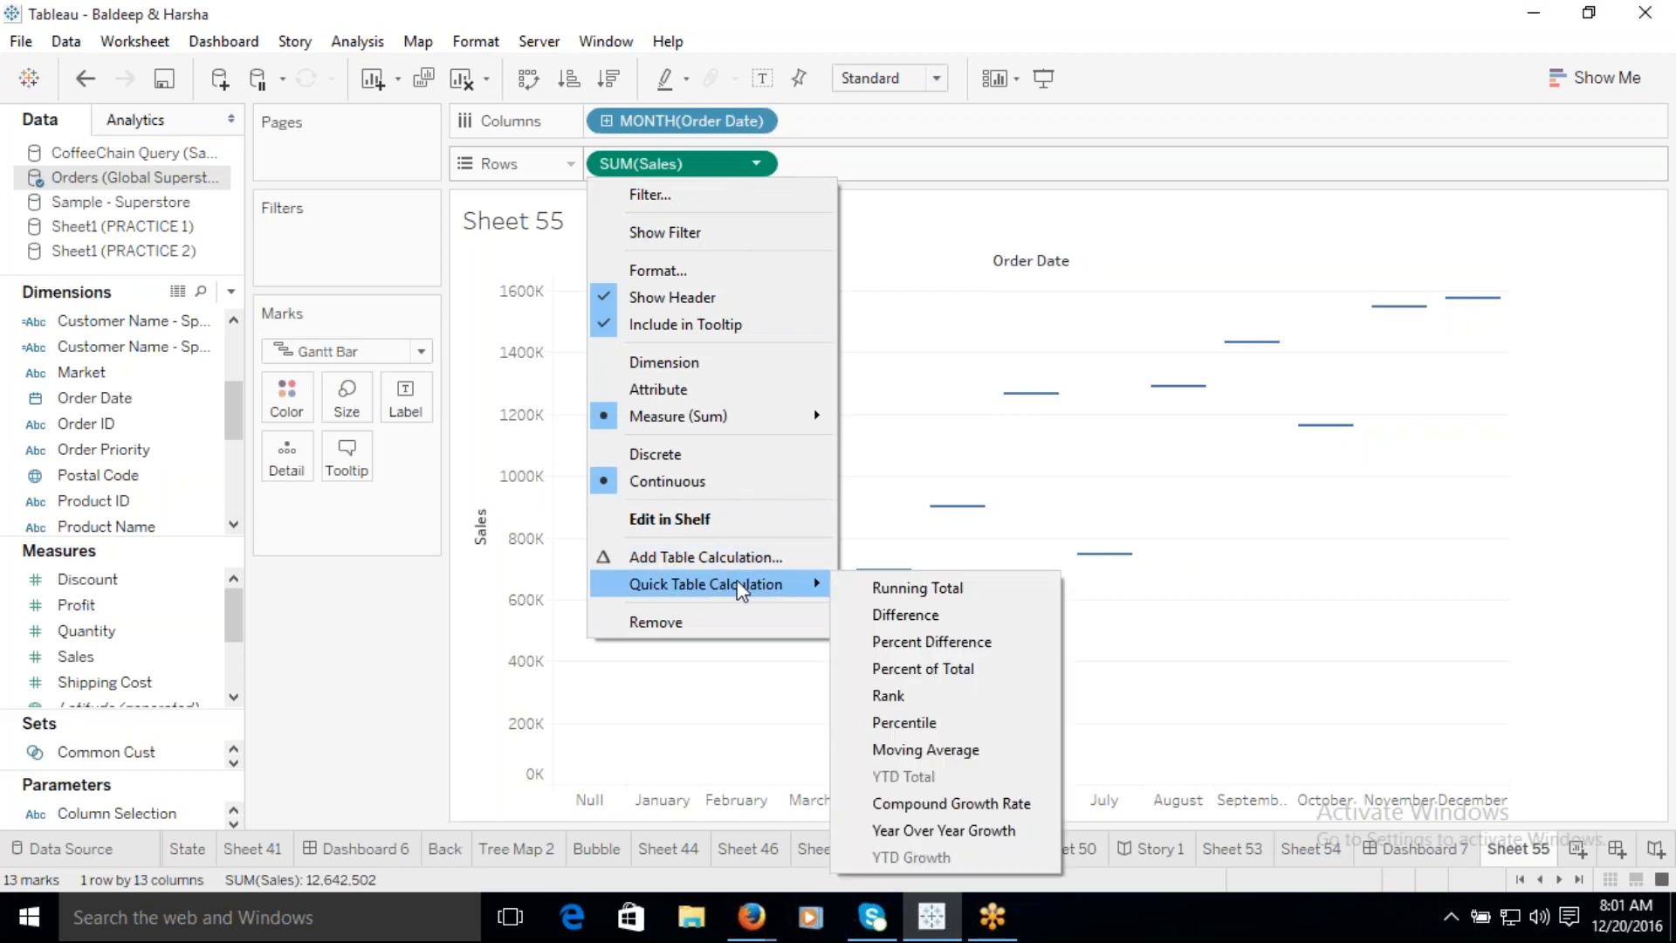
pyautogui.click(917, 588)
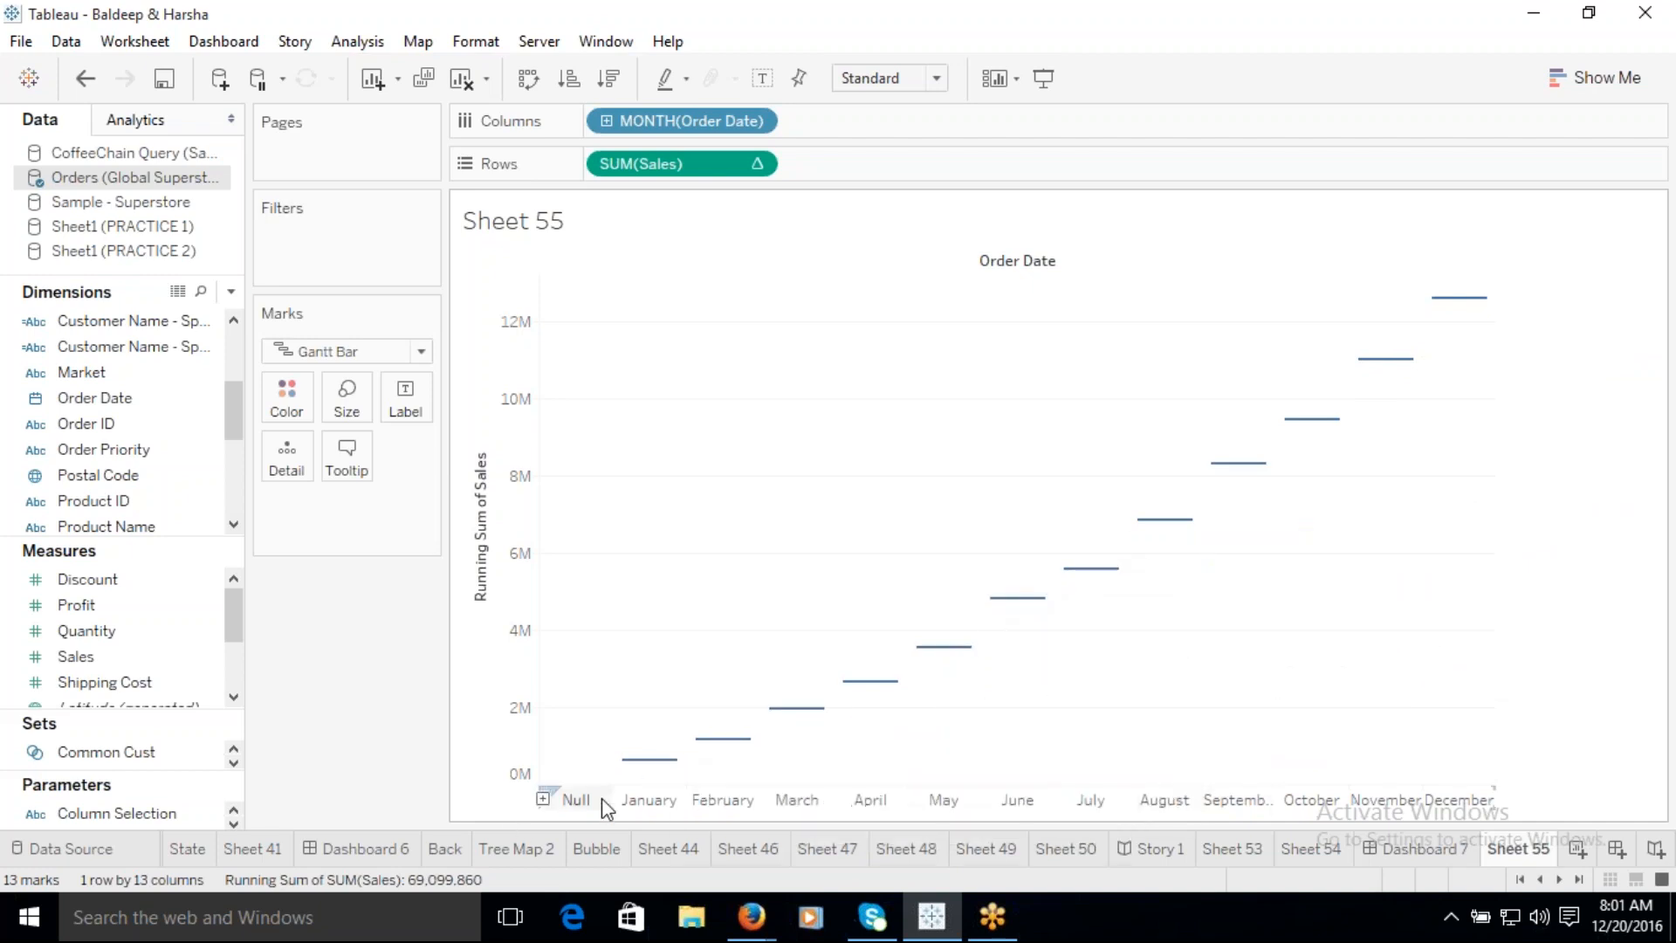
pyautogui.moveTo(603, 792)
pyautogui.moveTo(717, 748)
pyautogui.click(231, 293)
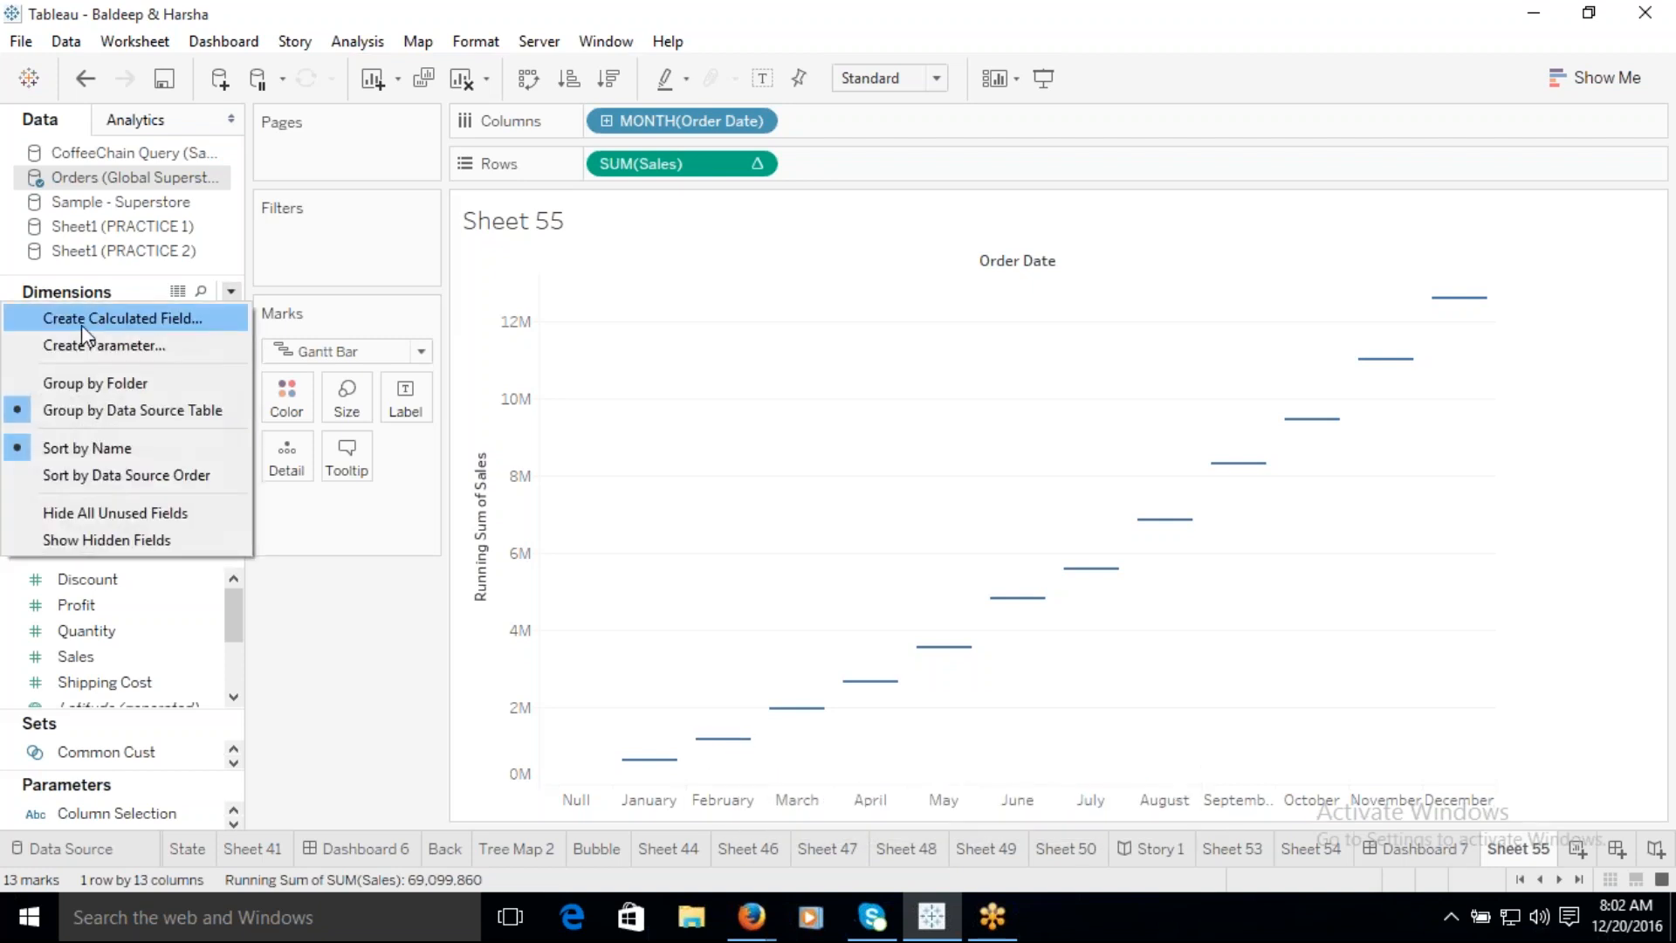
pyautogui.click(141, 320)
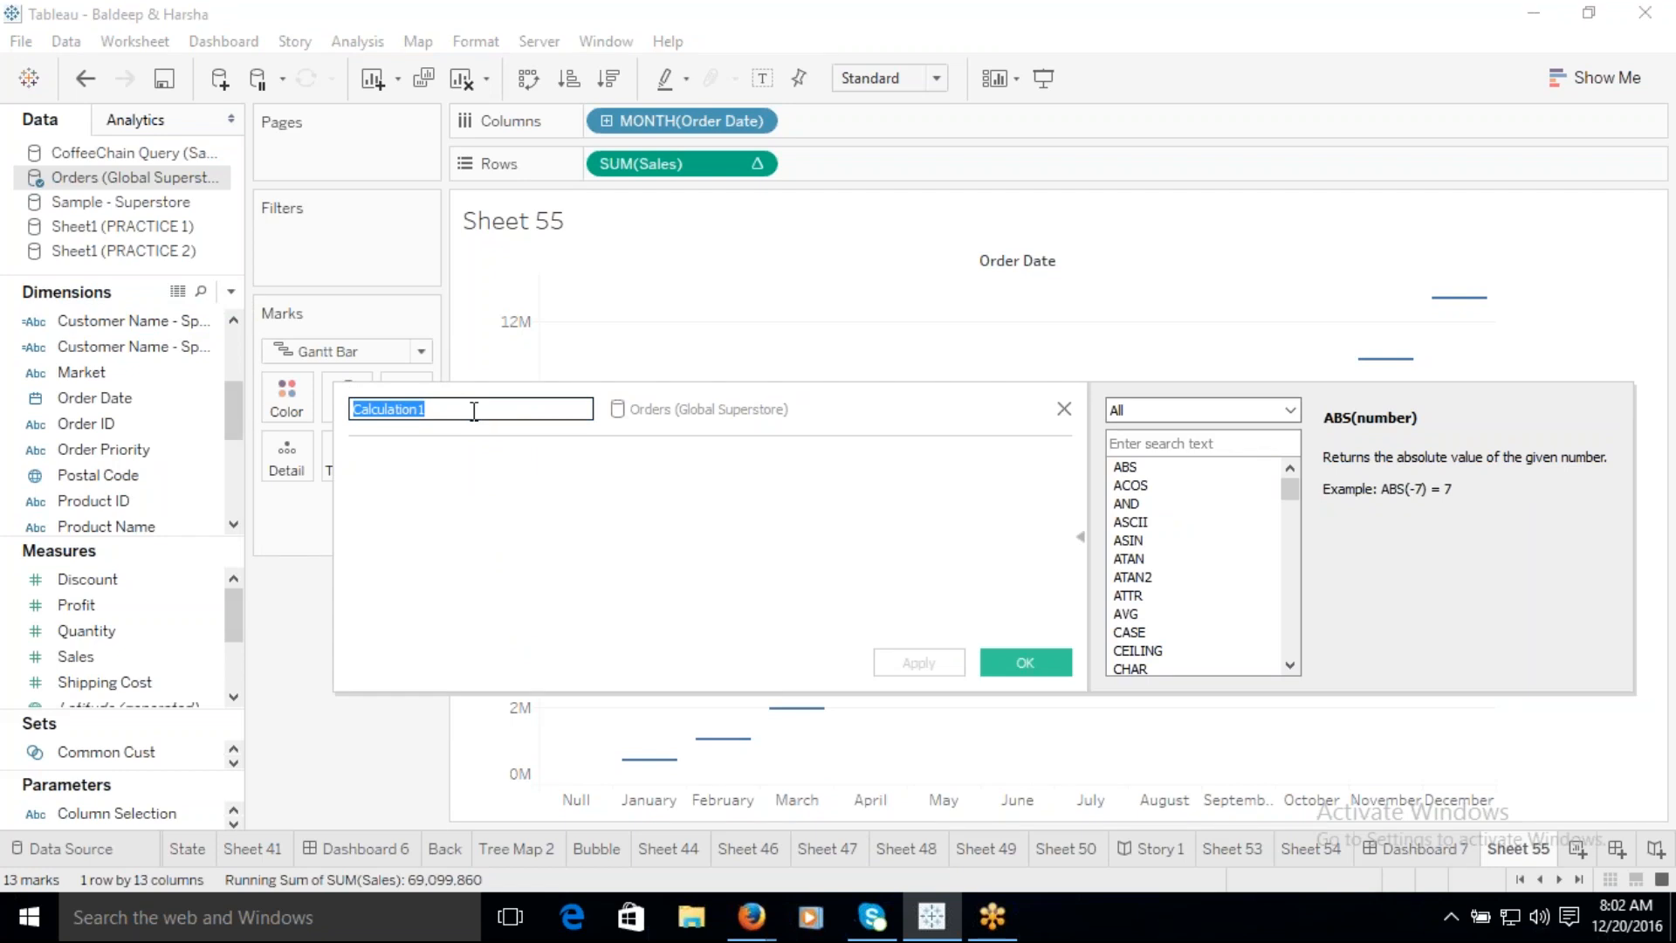
pyautogui.click(1064, 409)
# Step: Replace SUM(Sales) on Rows with Profit and apply a Running Total quick table calculation to it
pyautogui.moveTo(100, 604); pyautogui.dragTo(668, 166)
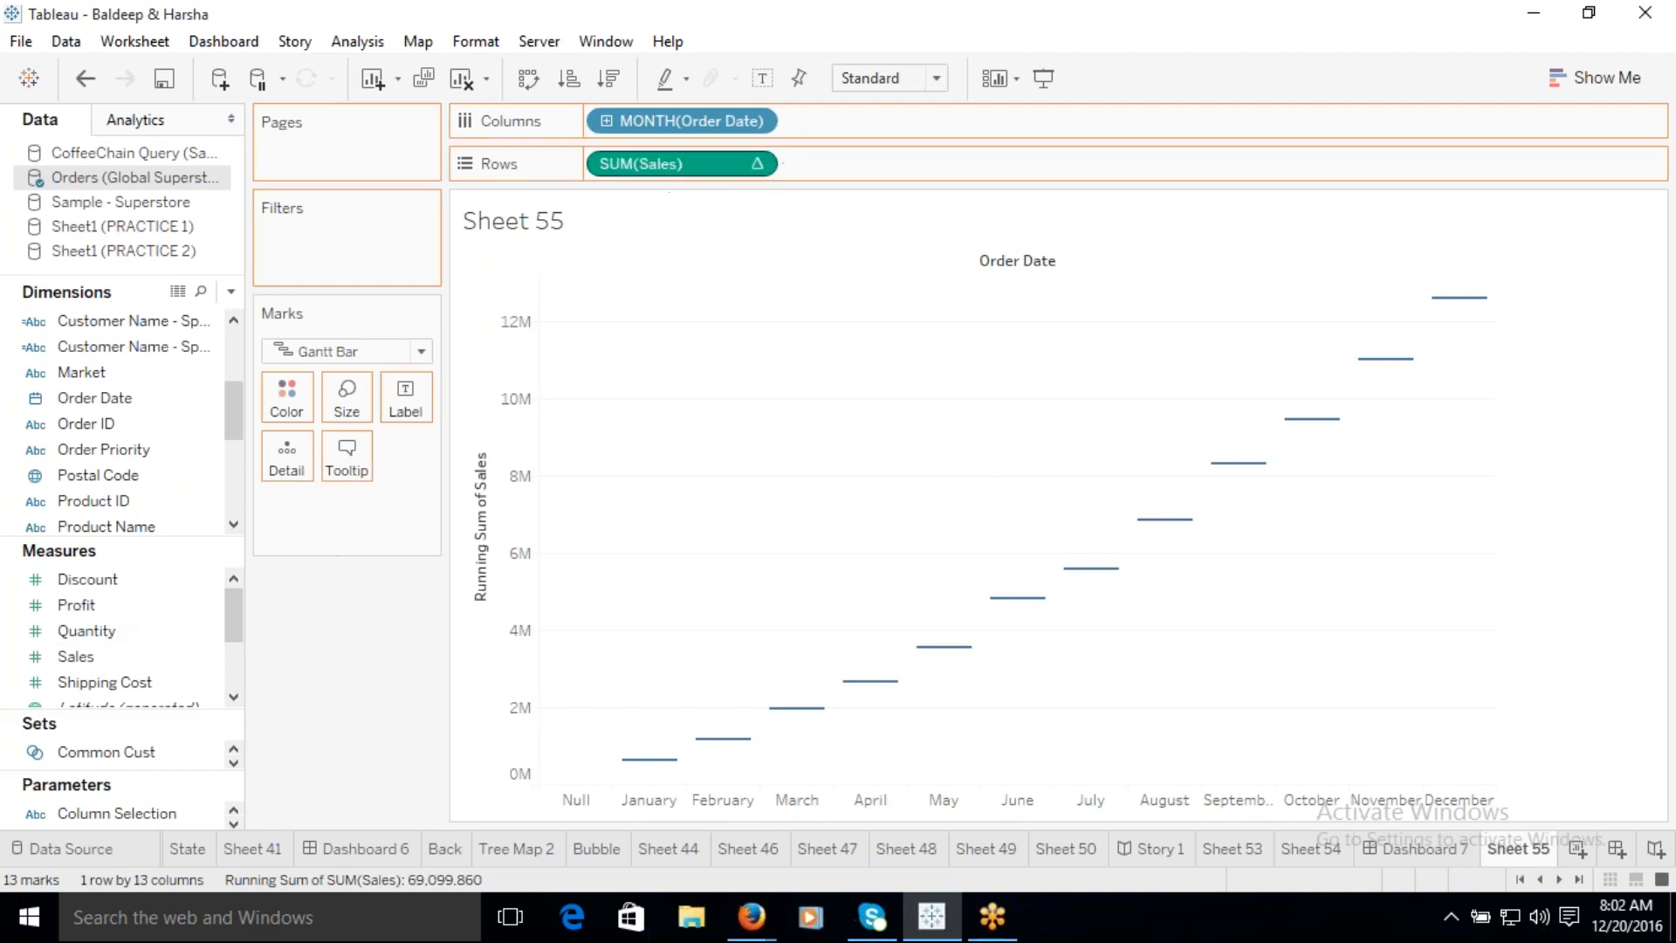
pyautogui.click(757, 164)
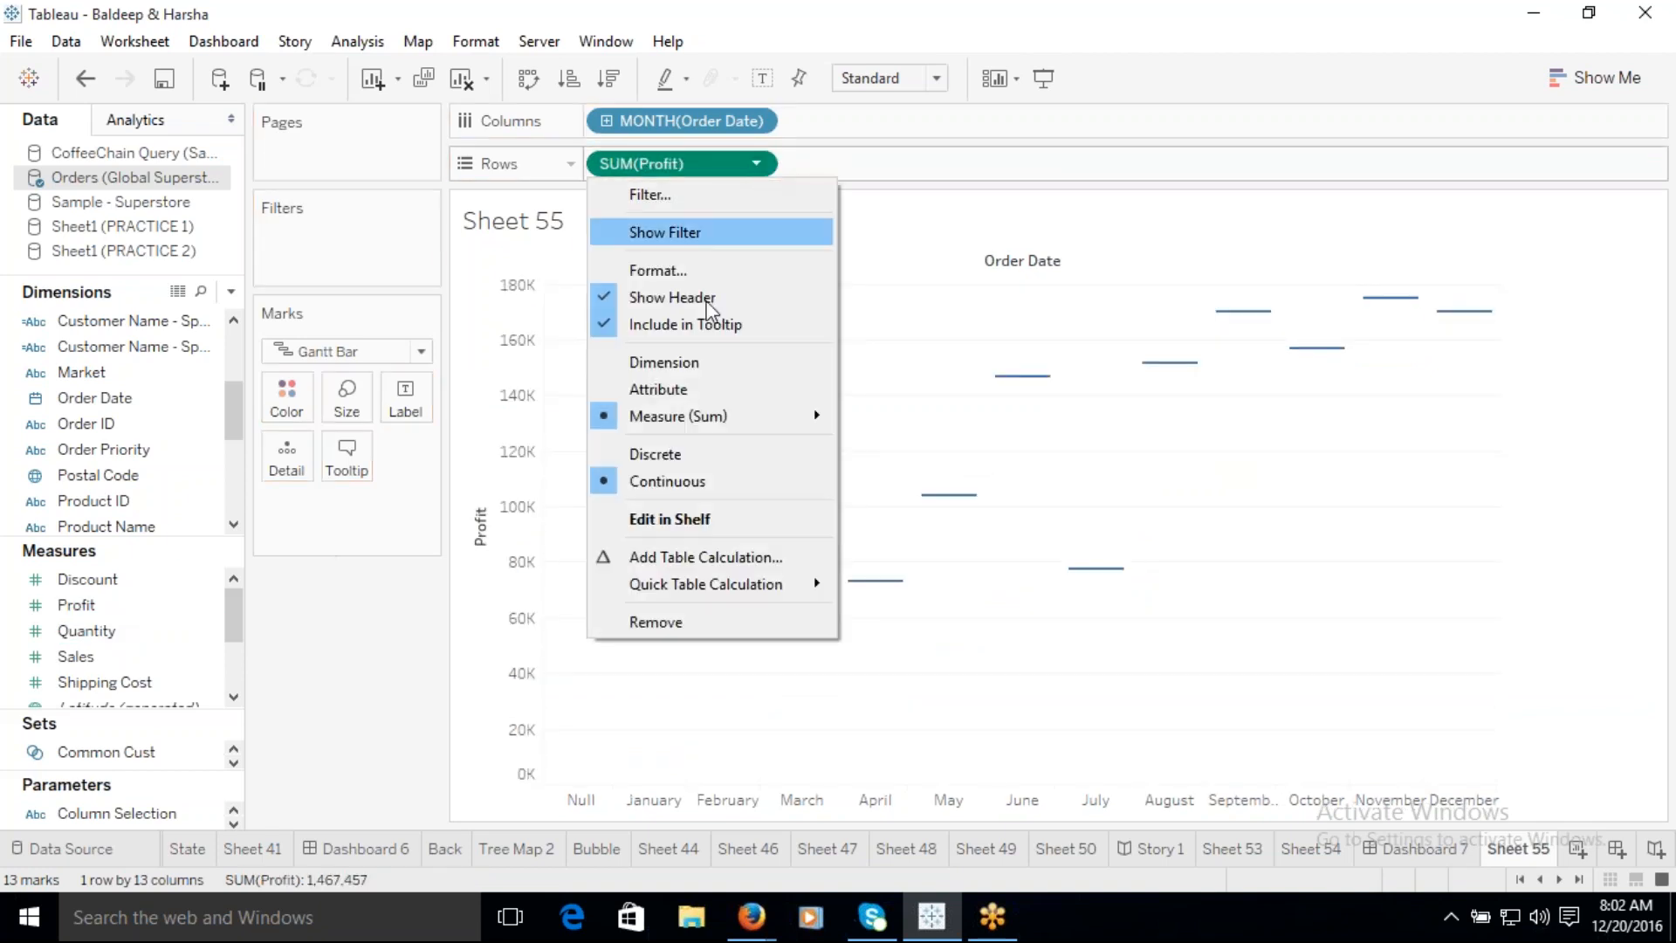
pyautogui.moveTo(819, 583)
pyautogui.click(874, 593)
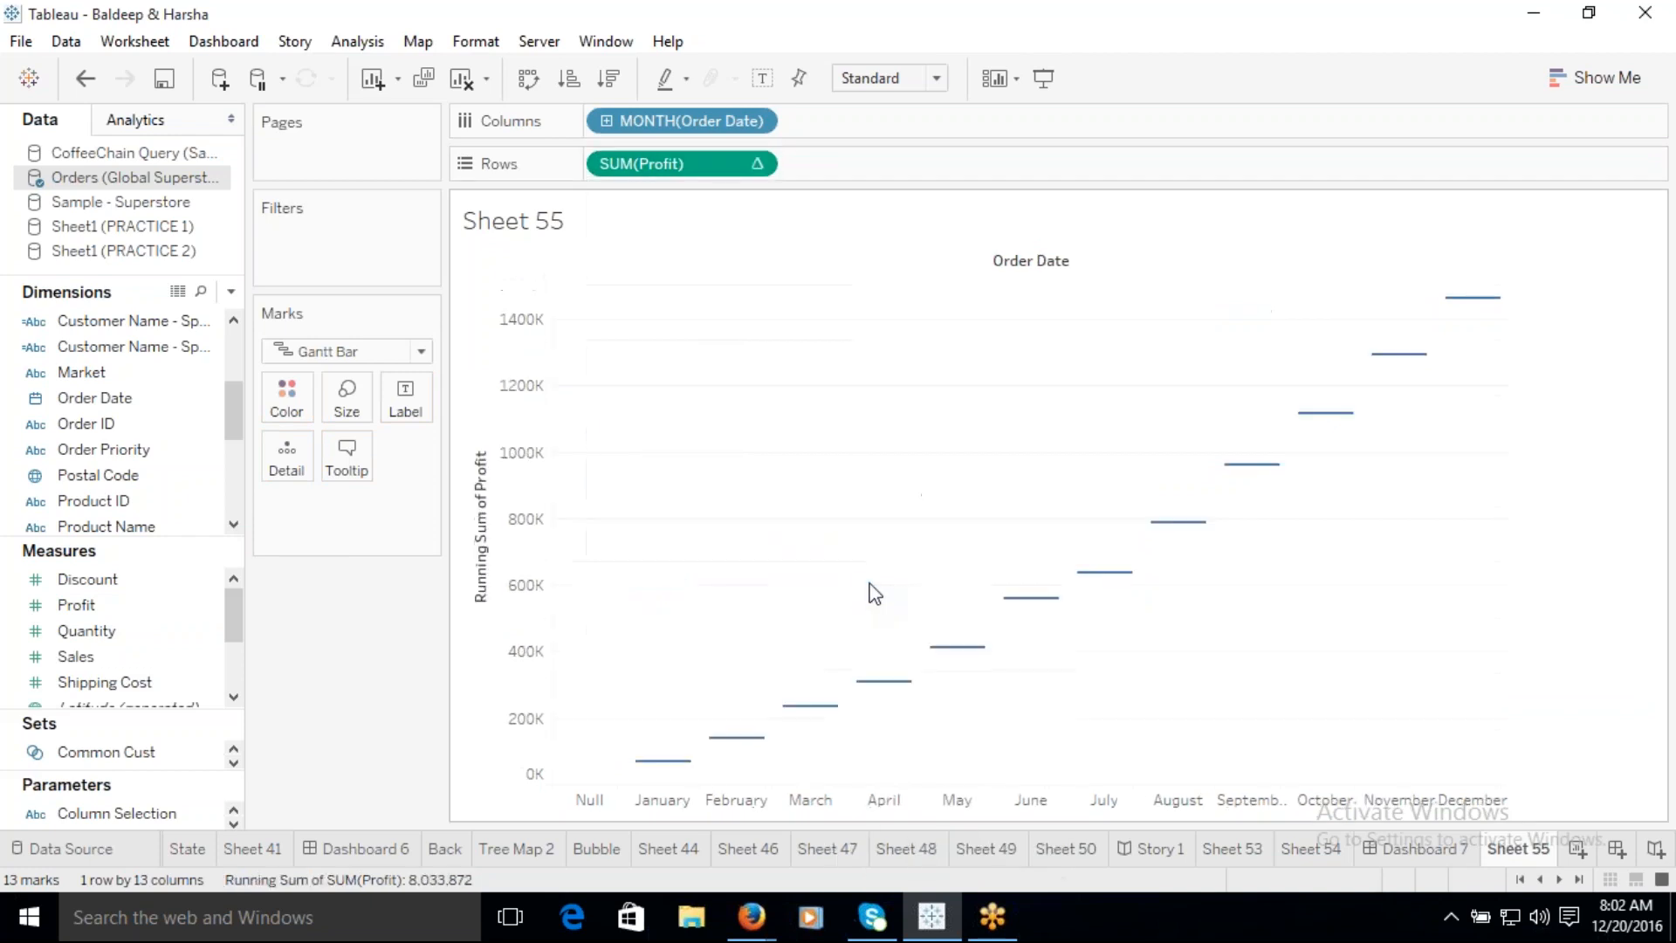
# Step: Create a calculated field named "Profit _0" with the formula -([Profit])
pyautogui.click(231, 293)
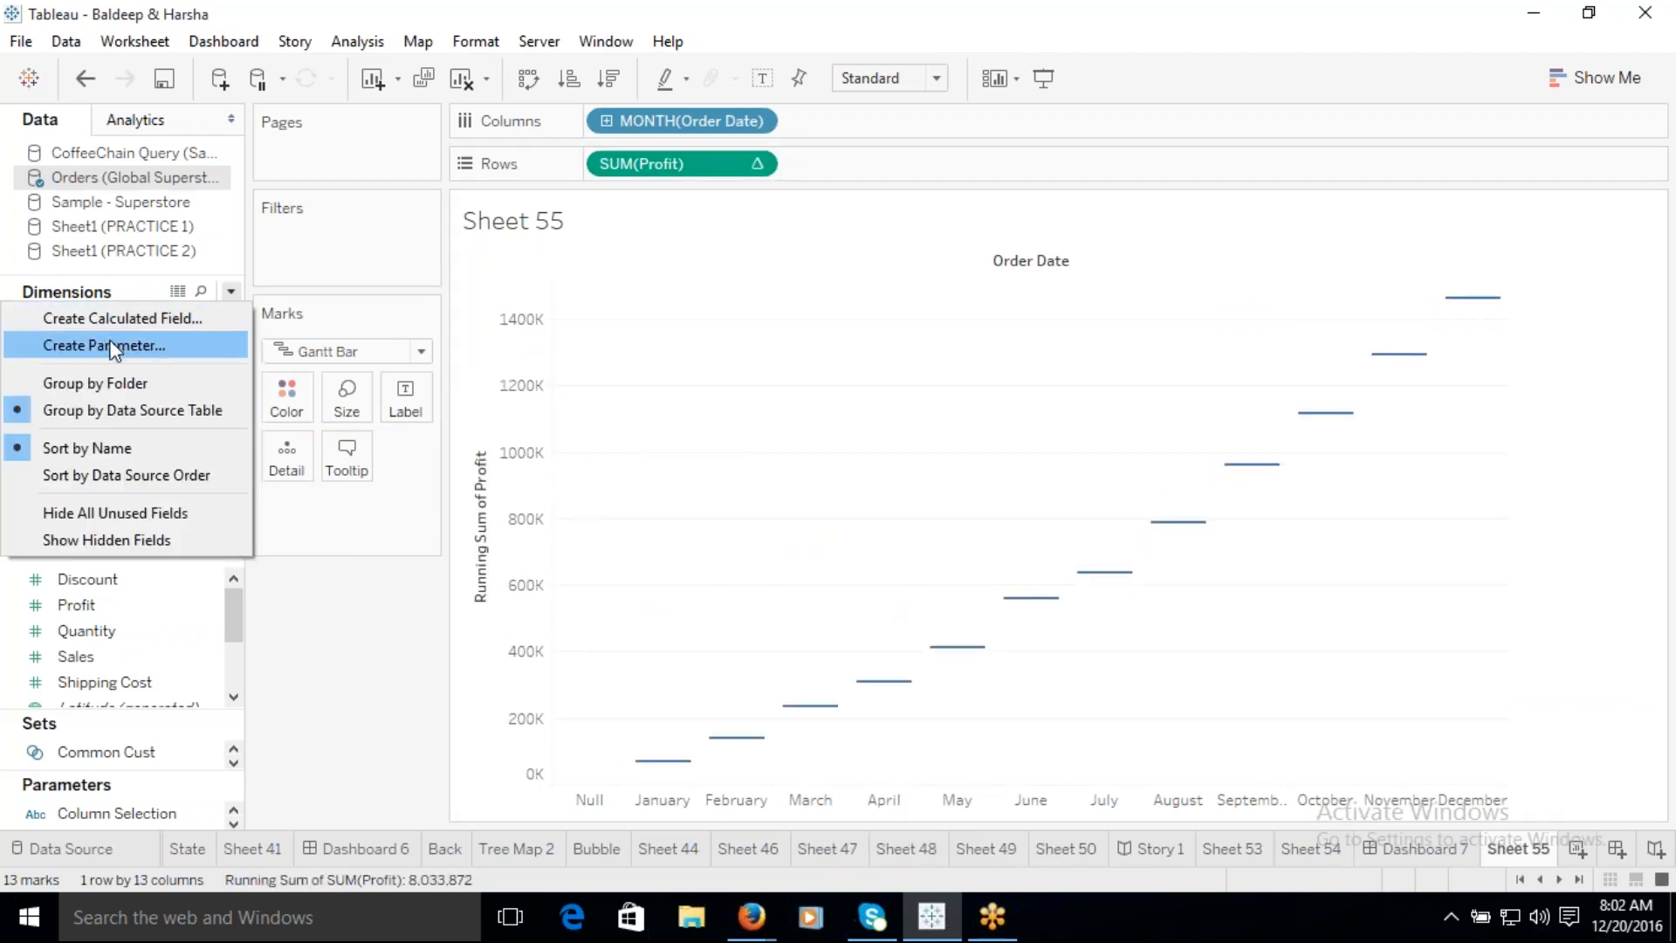
pyautogui.click(133, 318)
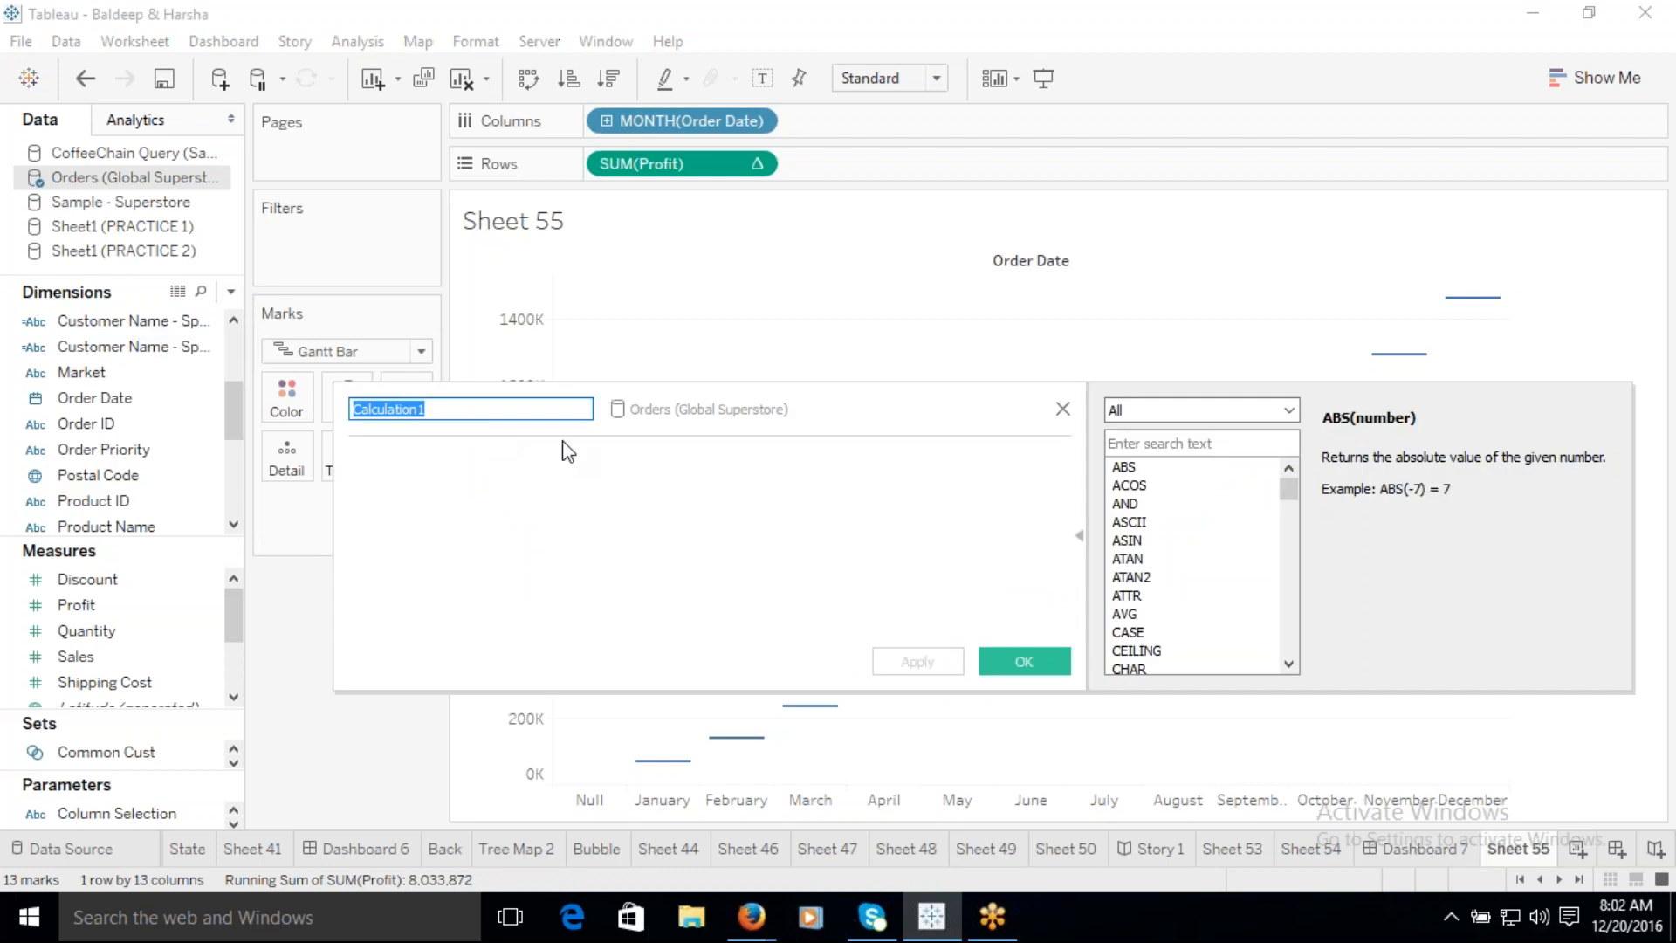
pyautogui.write('Profit _0')
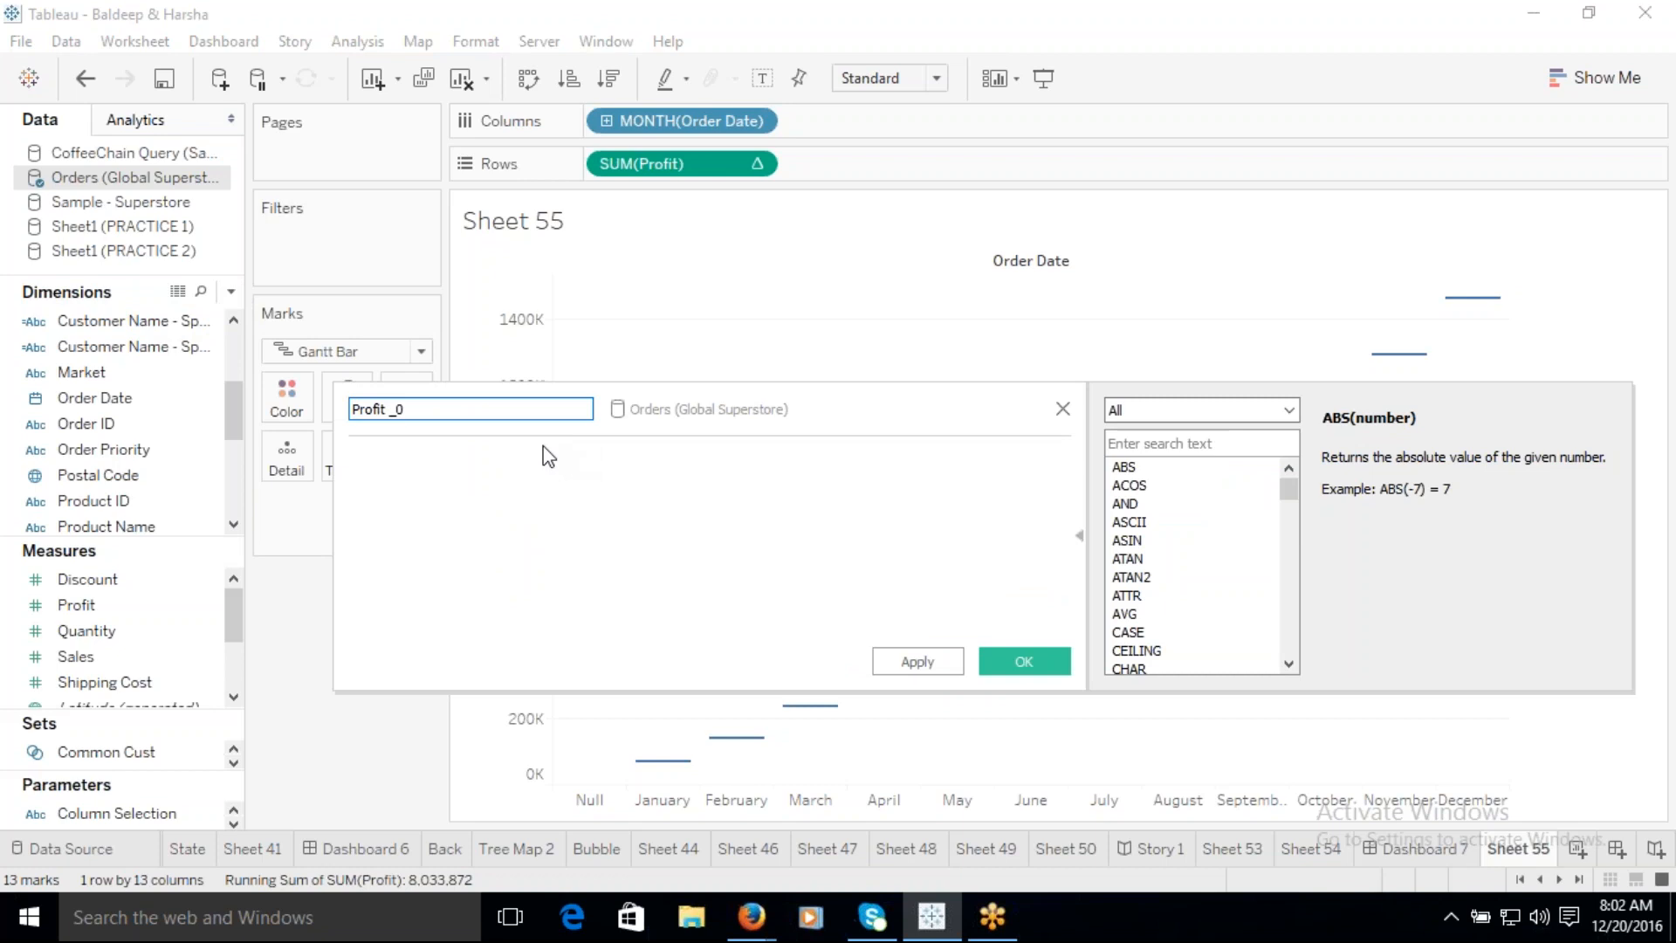
pyautogui.click(471, 530)
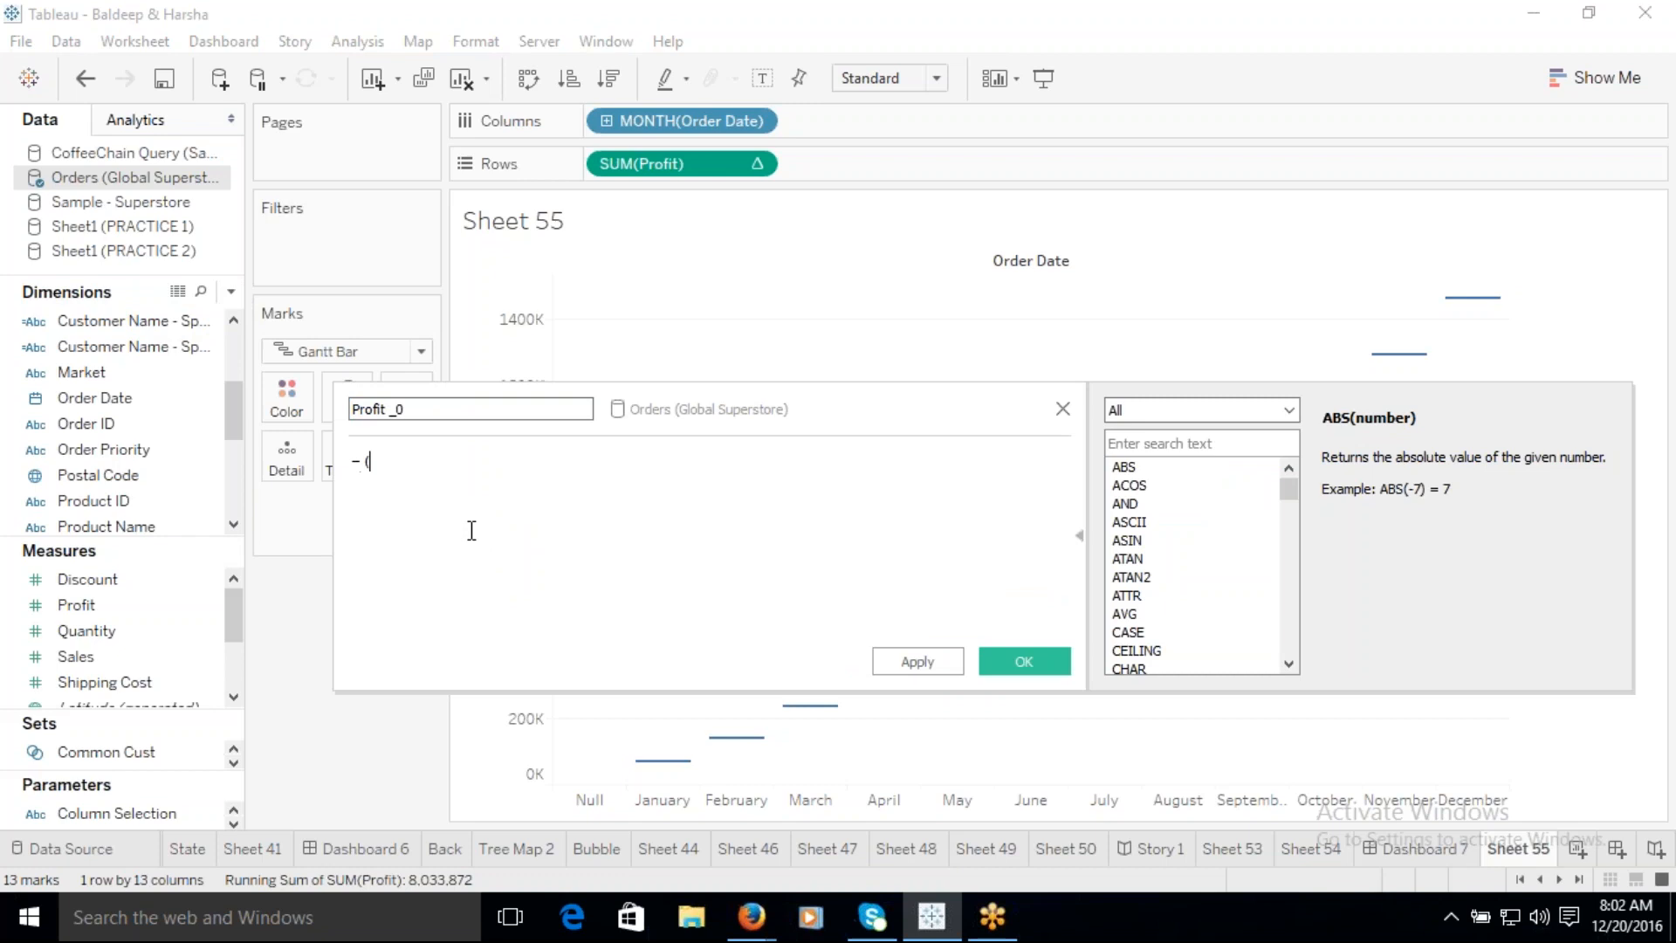
pyautogui.write('-([Pr')
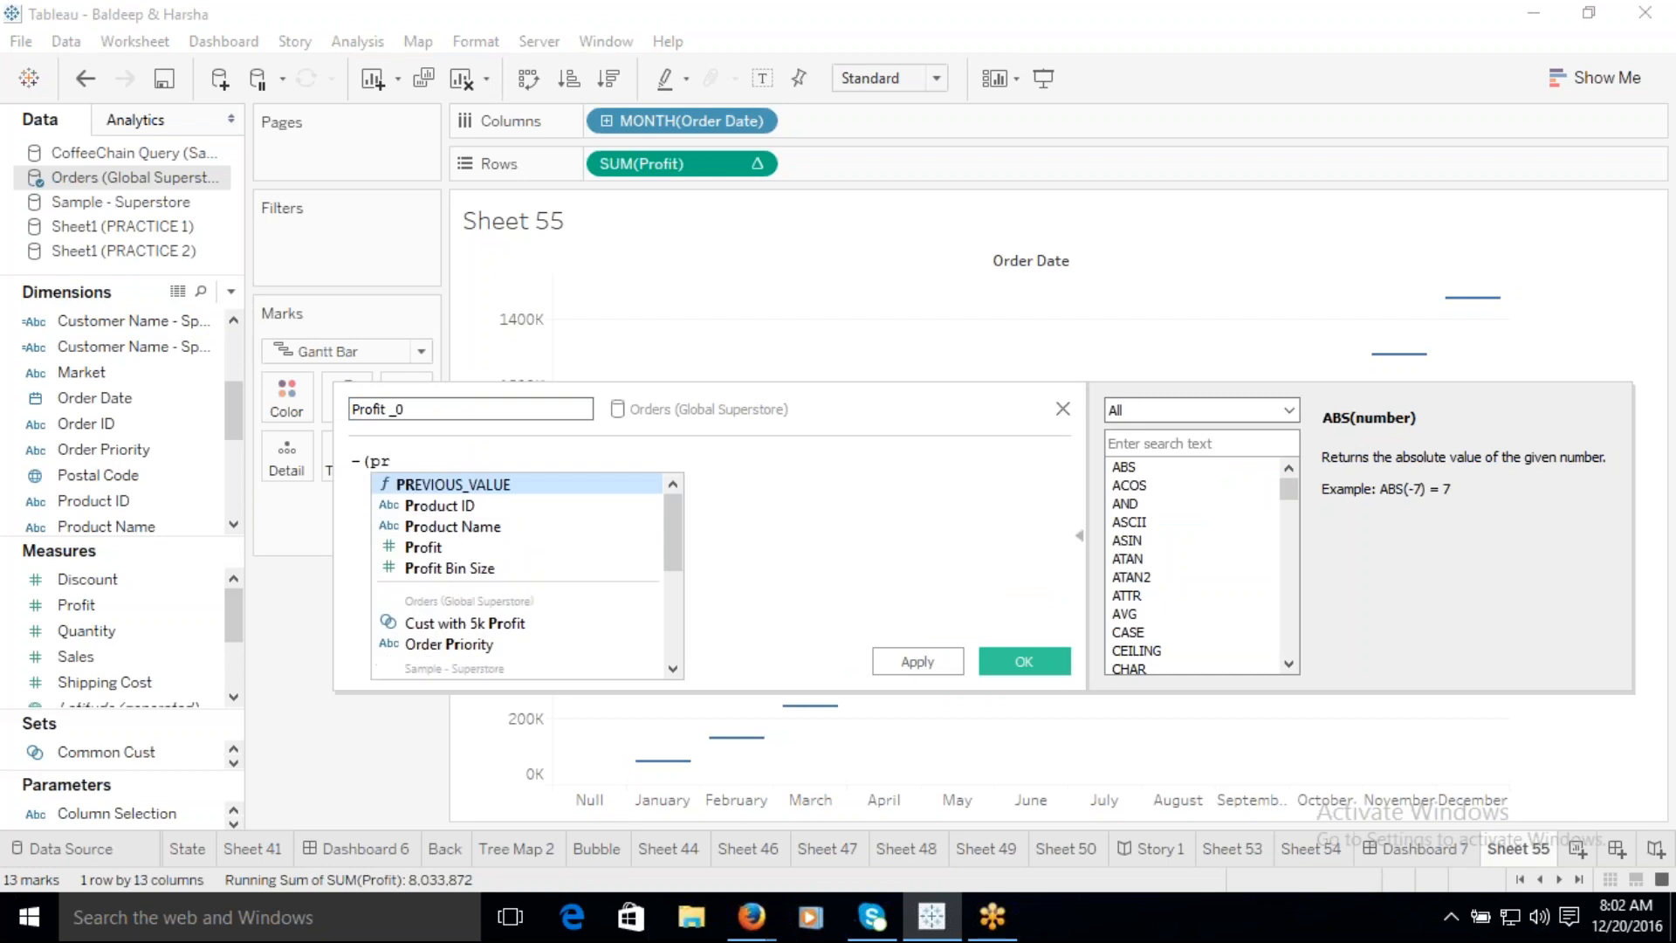
pyautogui.click(542, 547)
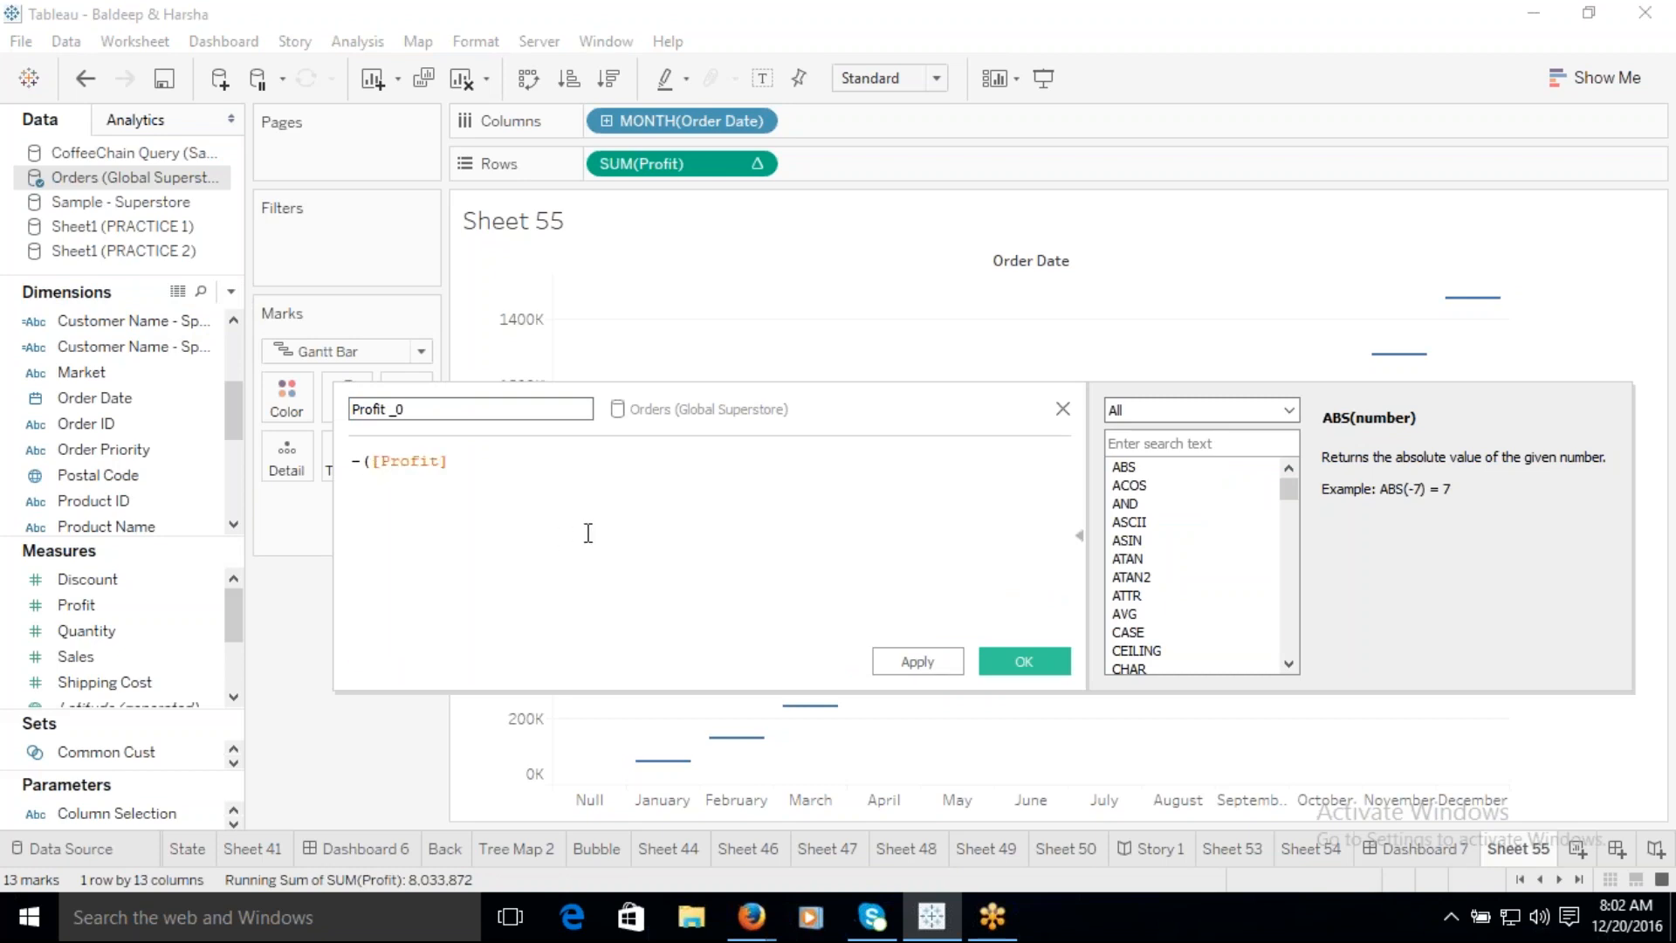
pyautogui.write(')')
pyautogui.click(1018, 662)
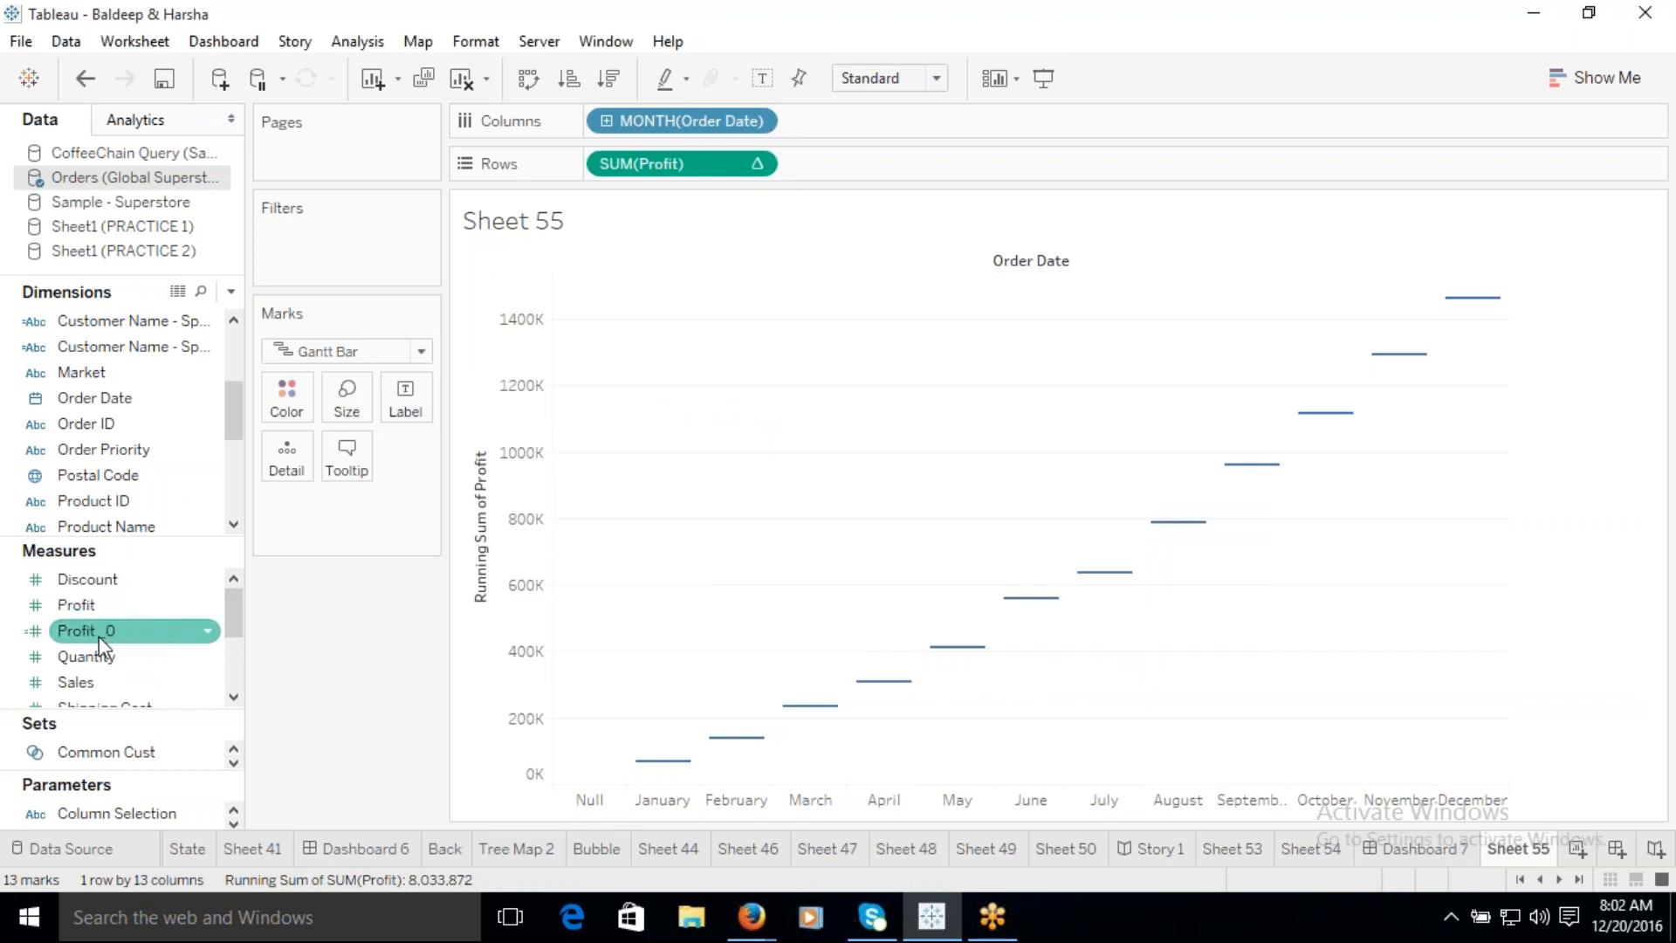
# Step: Size the Gantt bars by Profit _0, show mark labels, and examine the monthly bars
pyautogui.moveTo(131, 630); pyautogui.dragTo(346, 398)
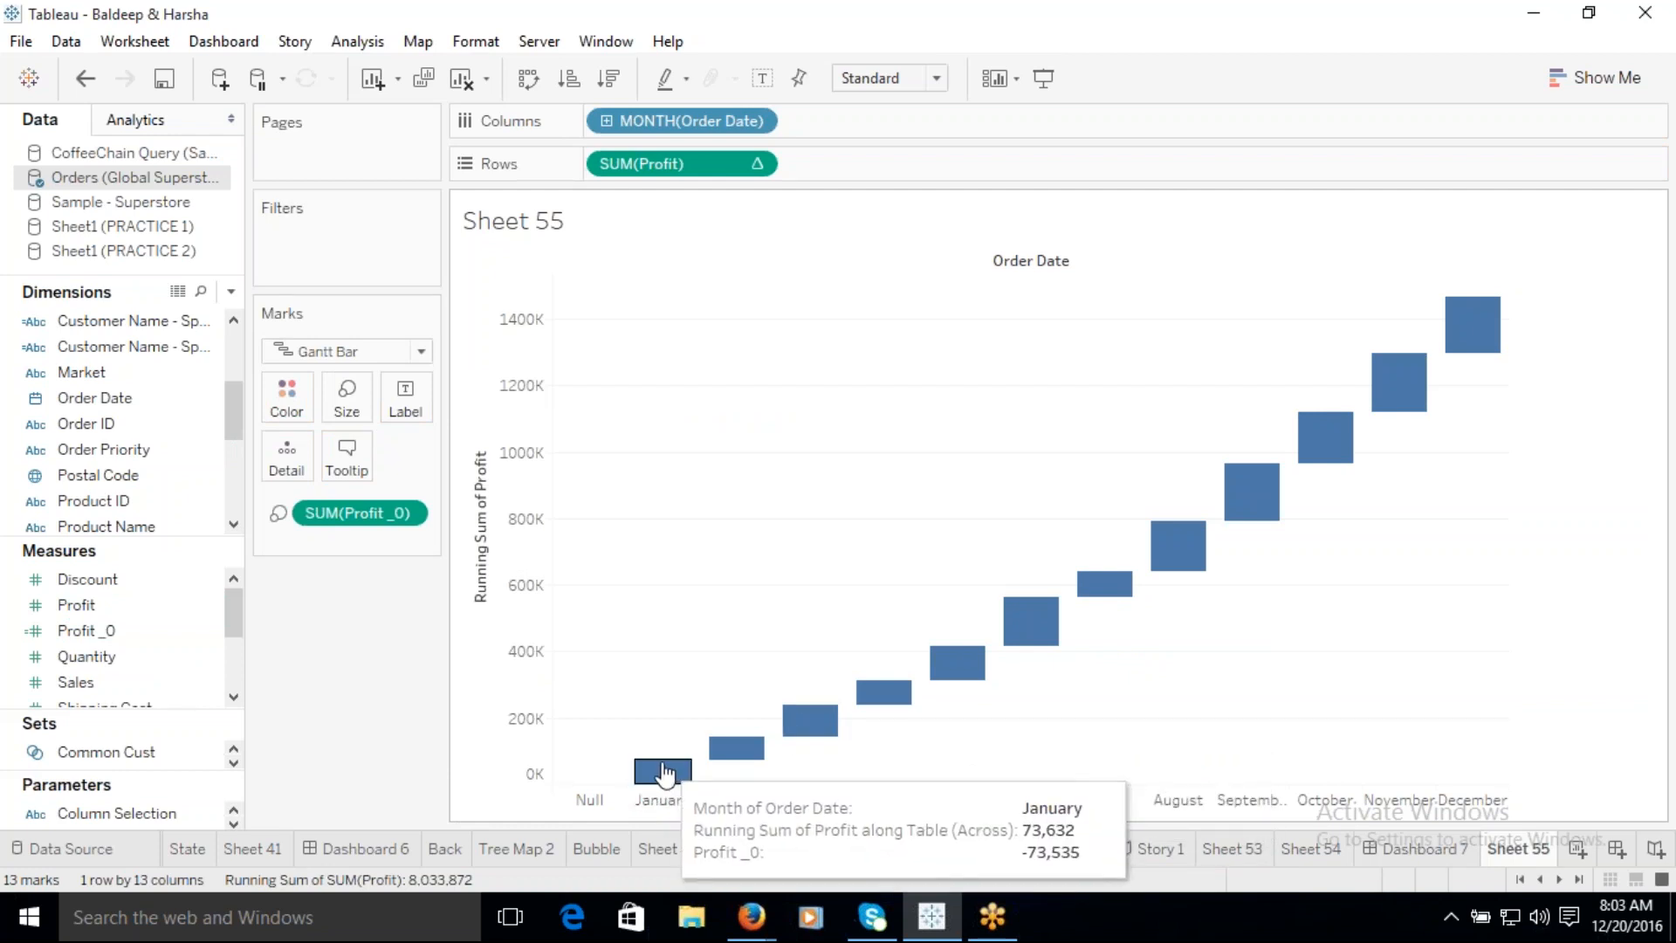
pyautogui.click(762, 78)
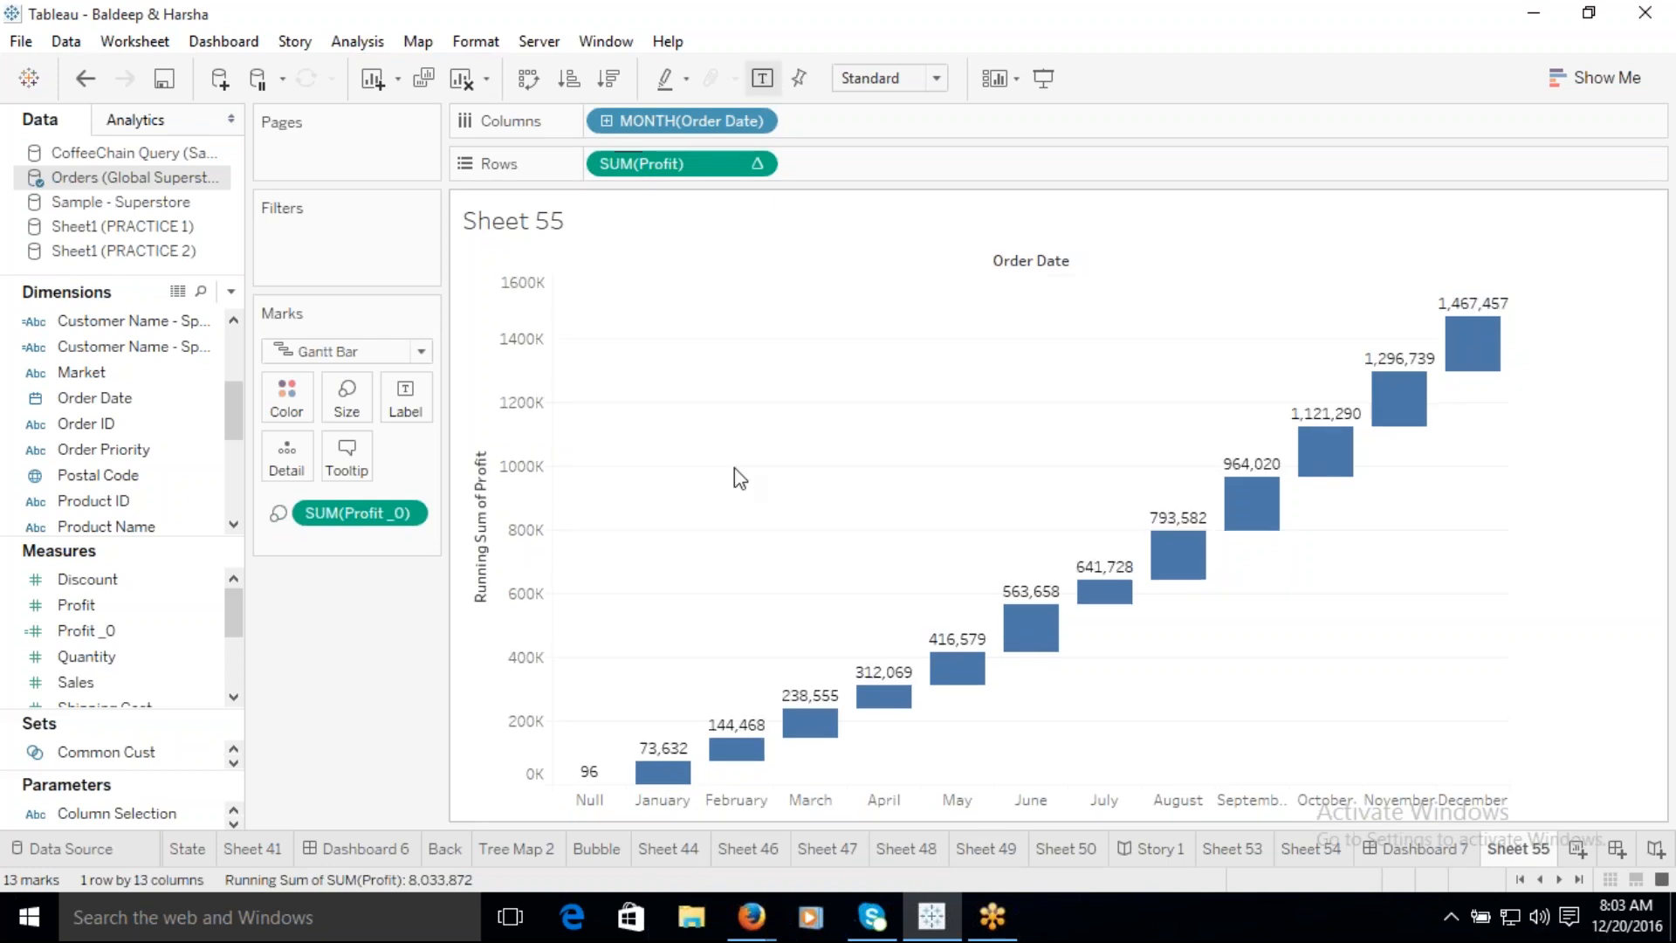
pyautogui.moveTo(653, 768)
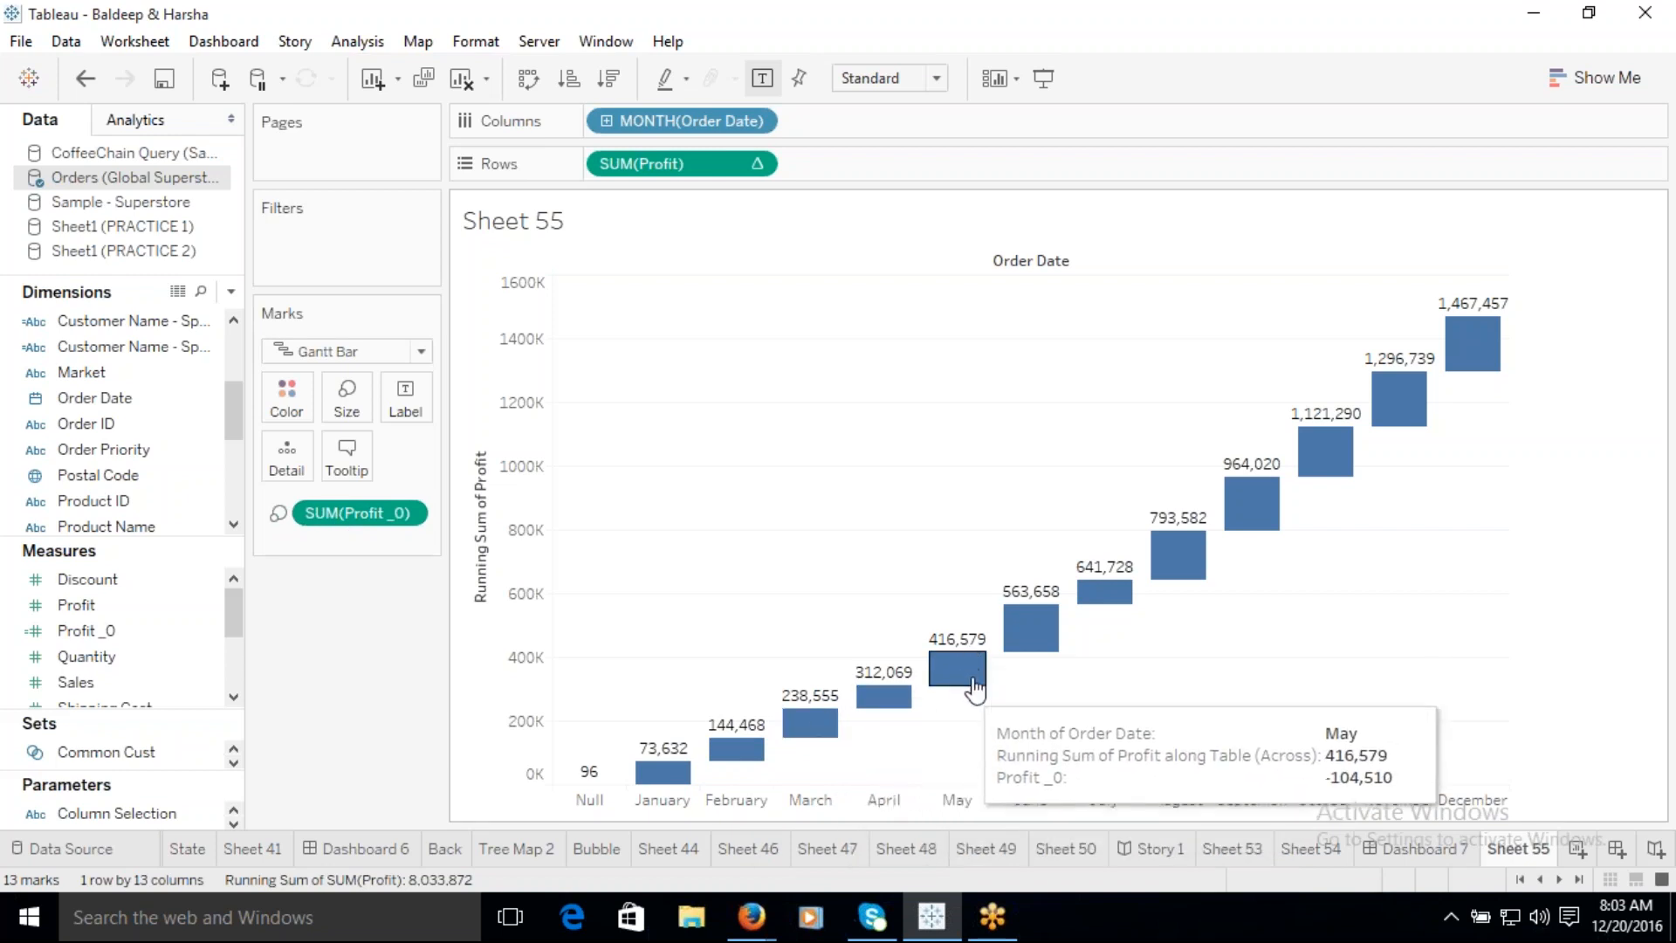
# Step: Remove SUM(Profit _0) from the marks, assign Profit _0 to Size again, and compare the March to December bars
pyautogui.moveTo(347, 515); pyautogui.dragTo(646, 749)
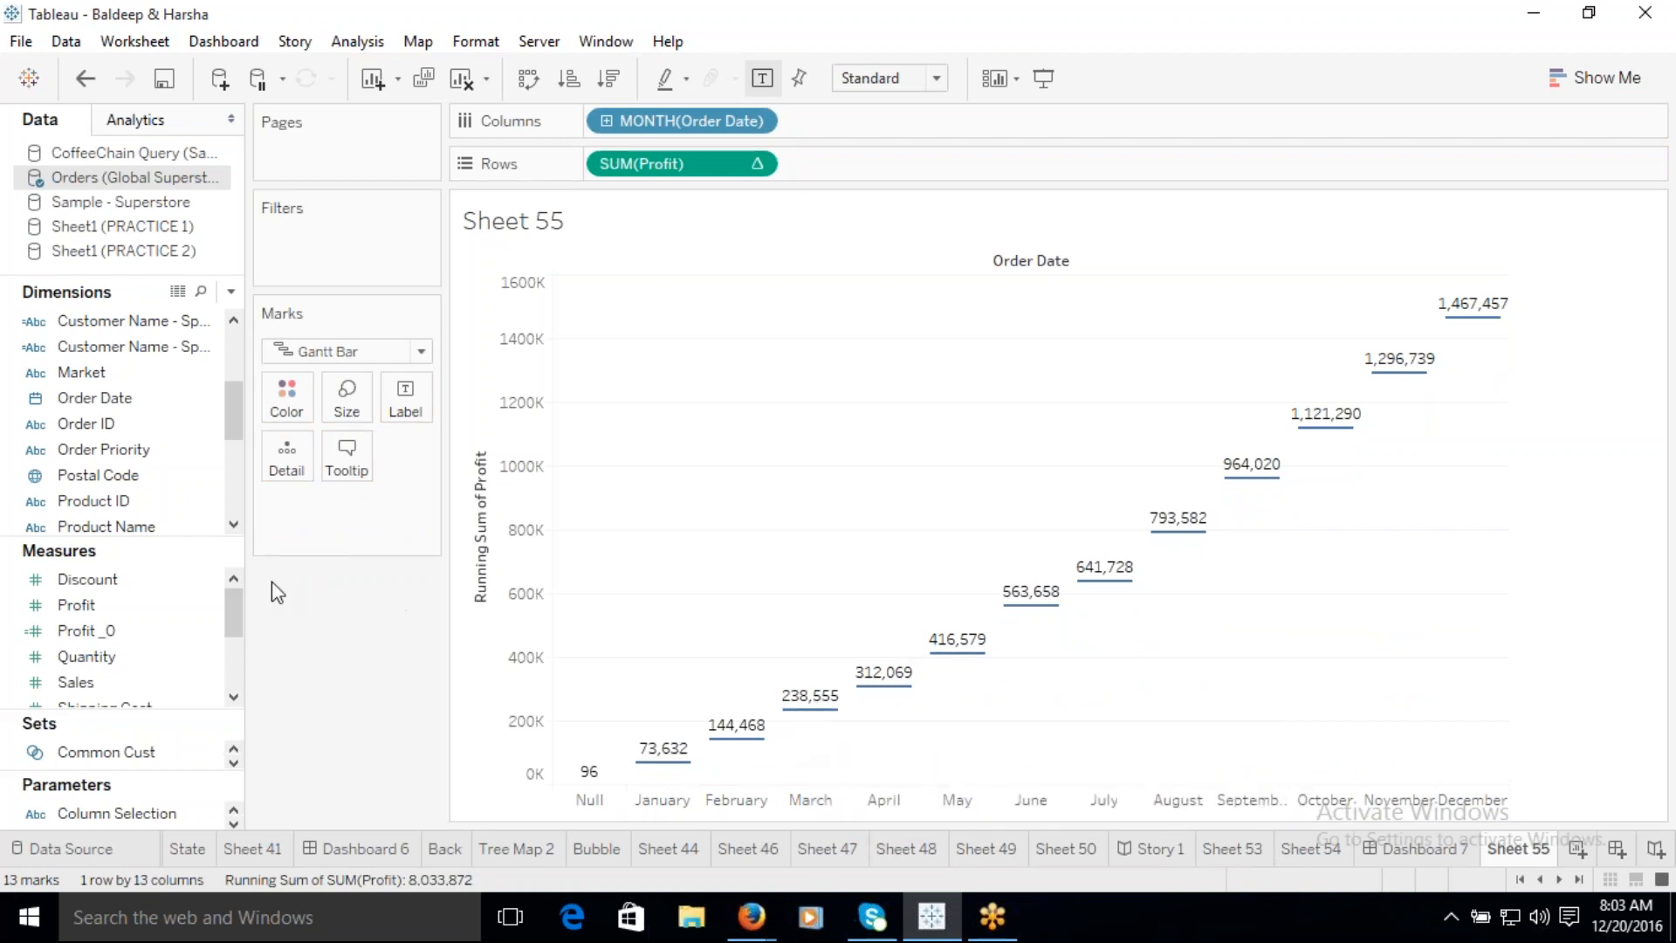
pyautogui.moveTo(86, 630); pyautogui.dragTo(345, 400)
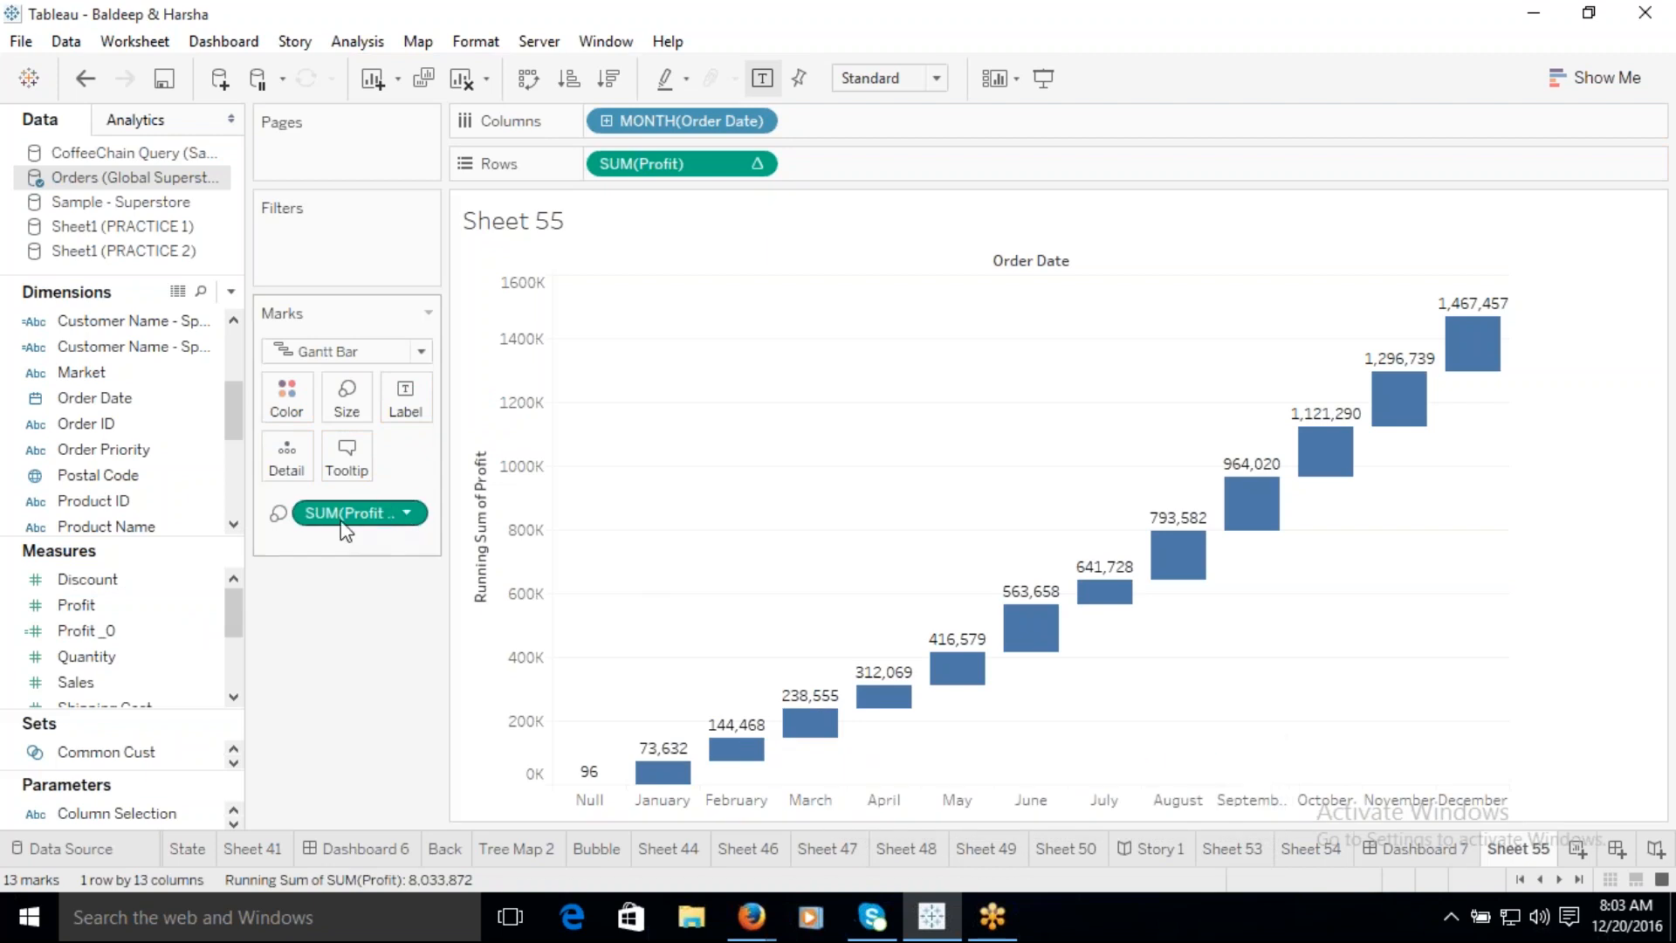
pyautogui.moveTo(816, 723)
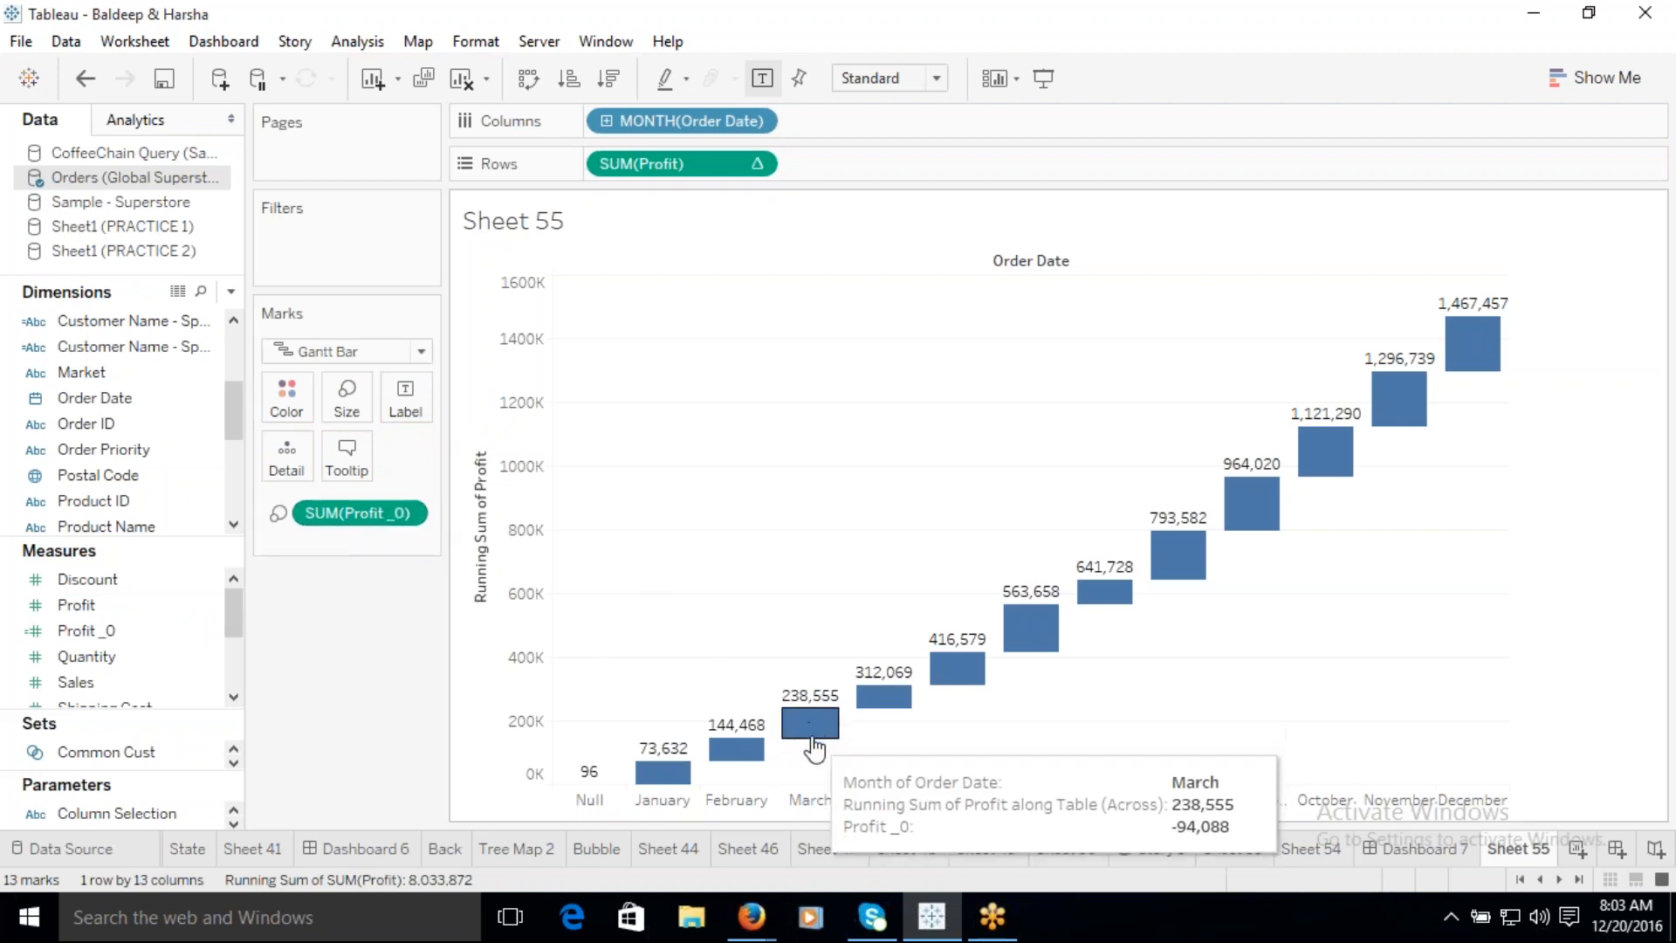
pyautogui.moveTo(888, 712)
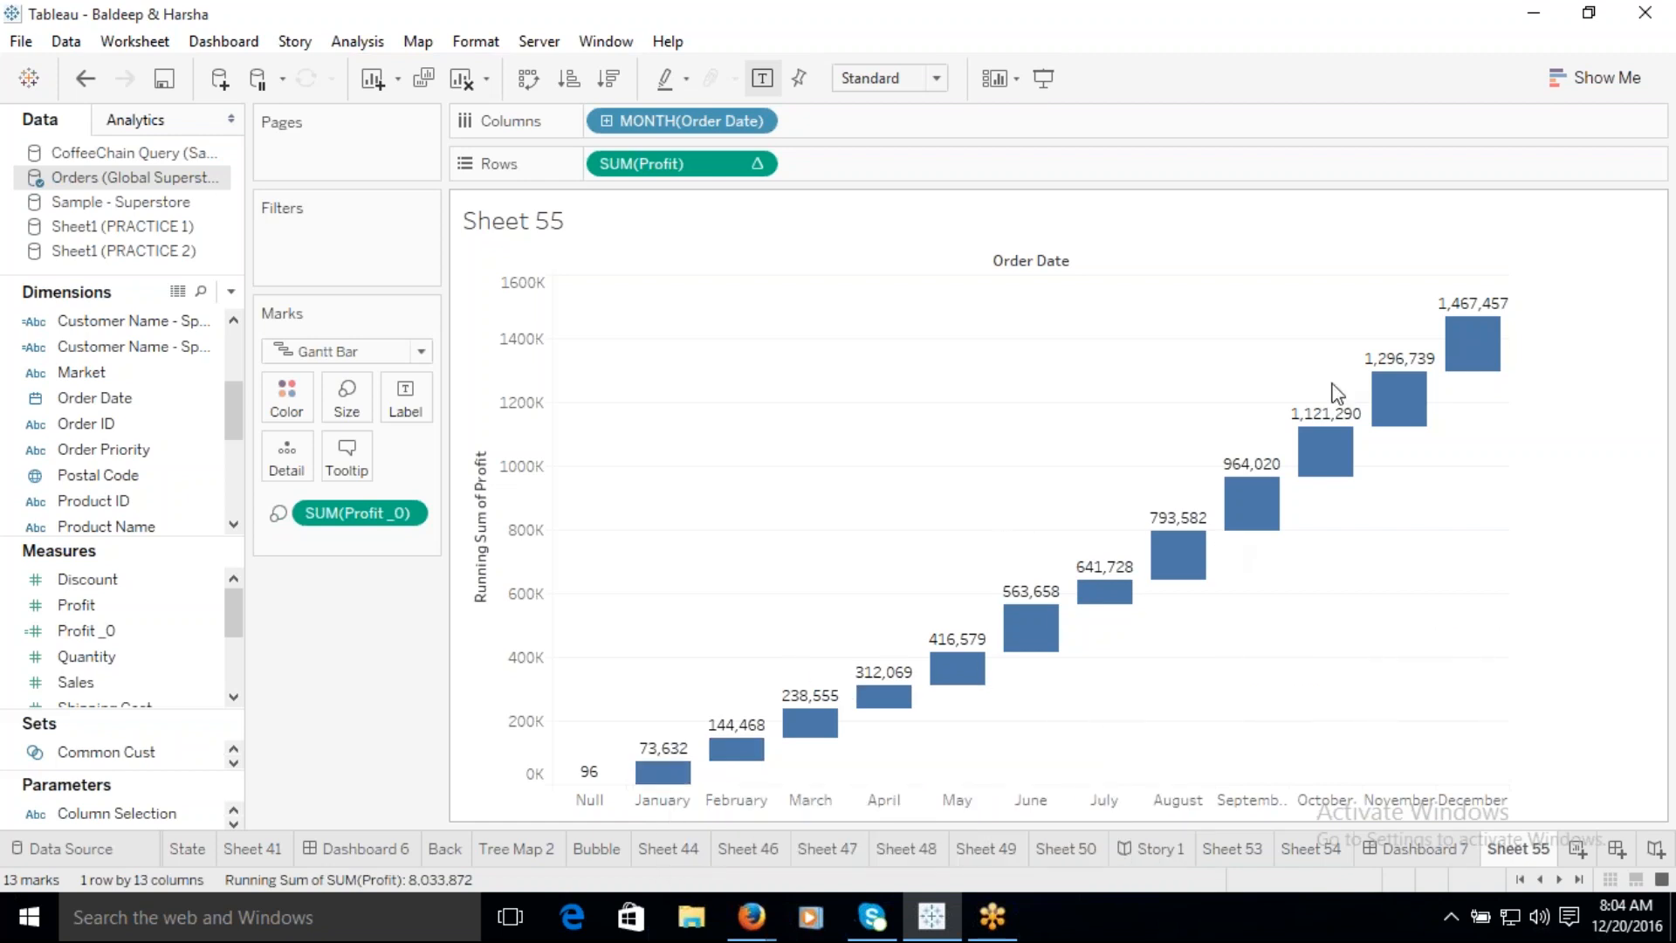
pyautogui.moveTo(1495, 358)
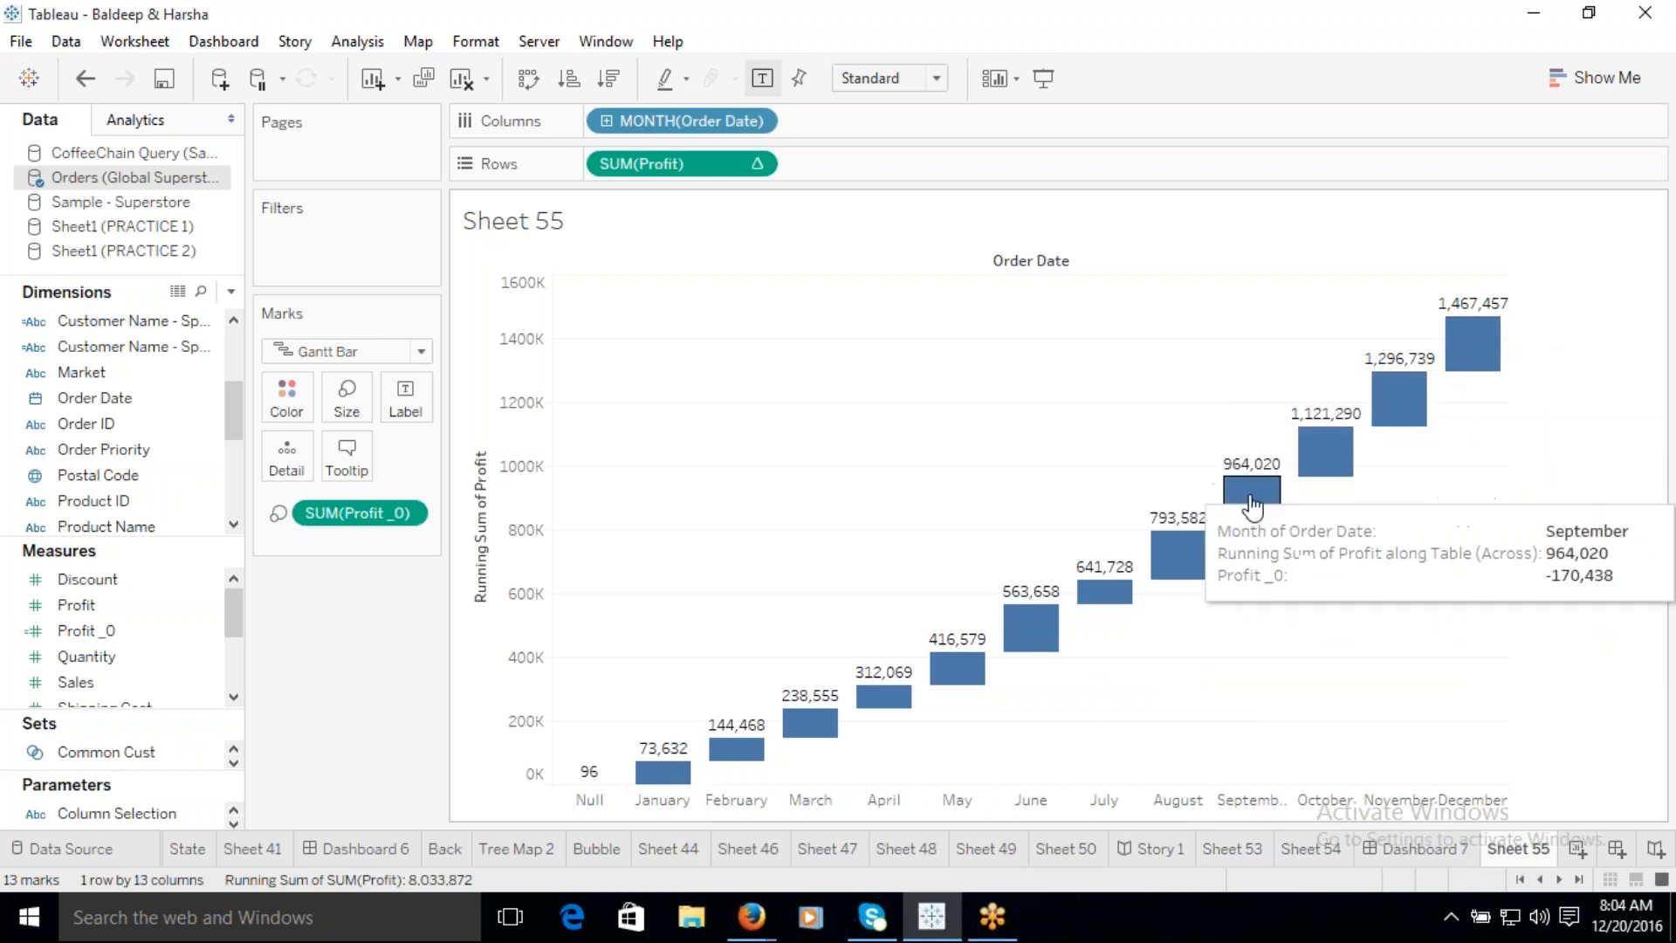
pyautogui.click(1598, 77)
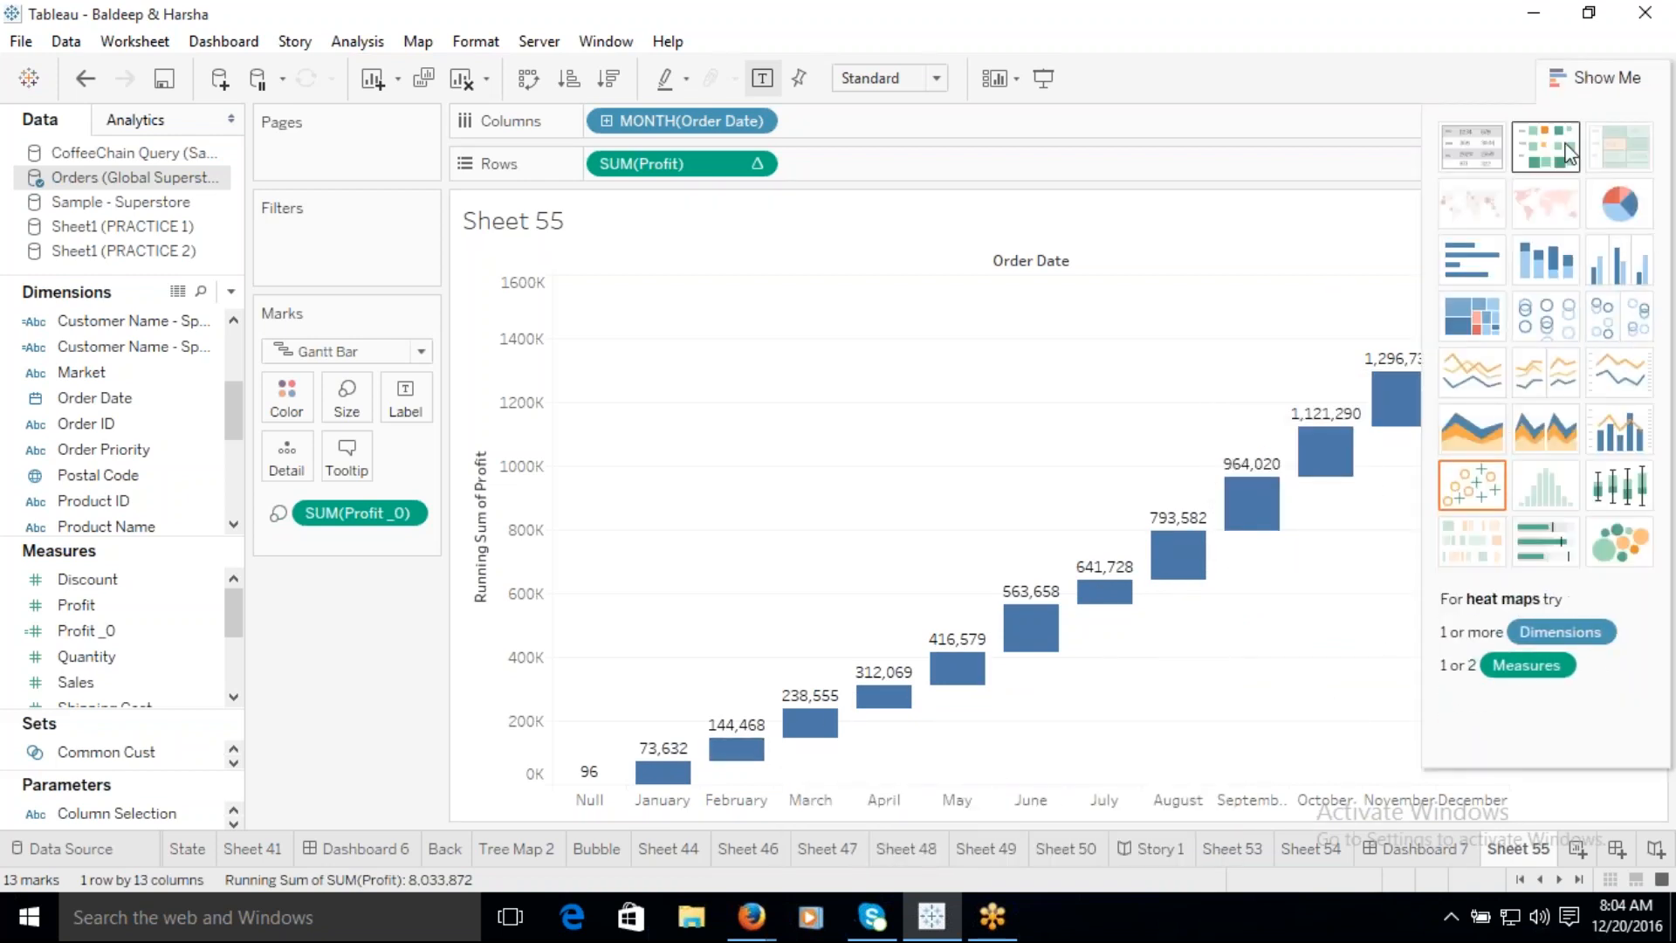
pyautogui.click(1577, 69)
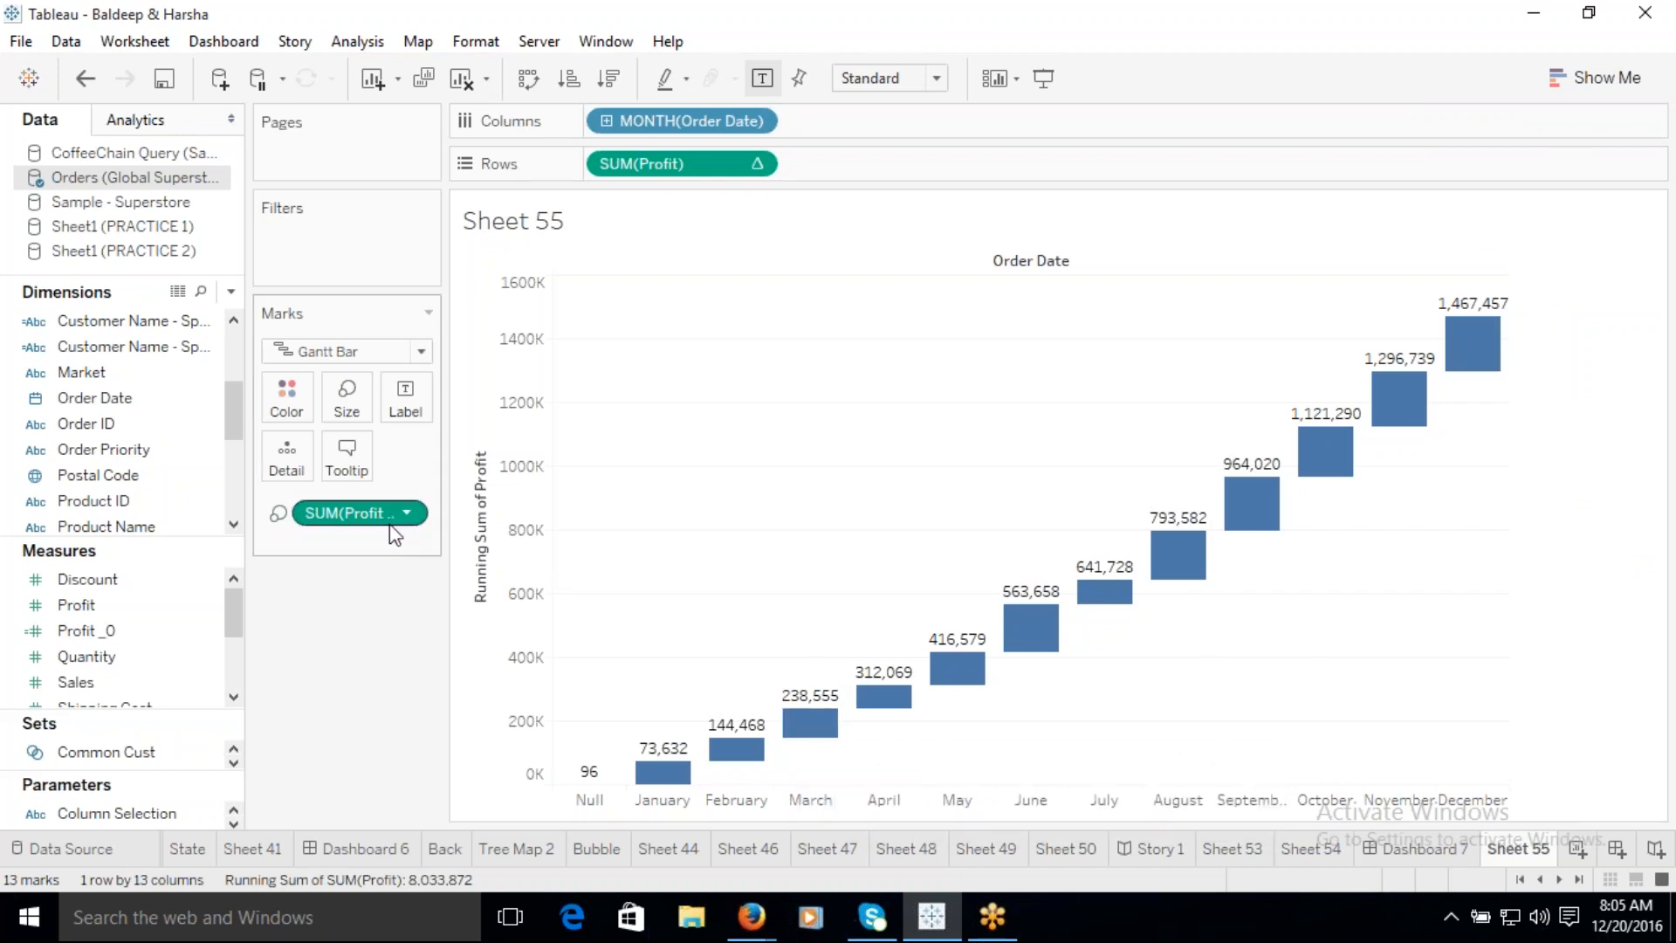
# Step: Take Profit _0 off Size once more, restore it, and inspect the bars and the pill's options
pyautogui.moveTo(373, 522); pyautogui.dragTo(827, 740)
pyautogui.moveTo(88, 630); pyautogui.dragTo(345, 398)
pyautogui.moveTo(957, 653)
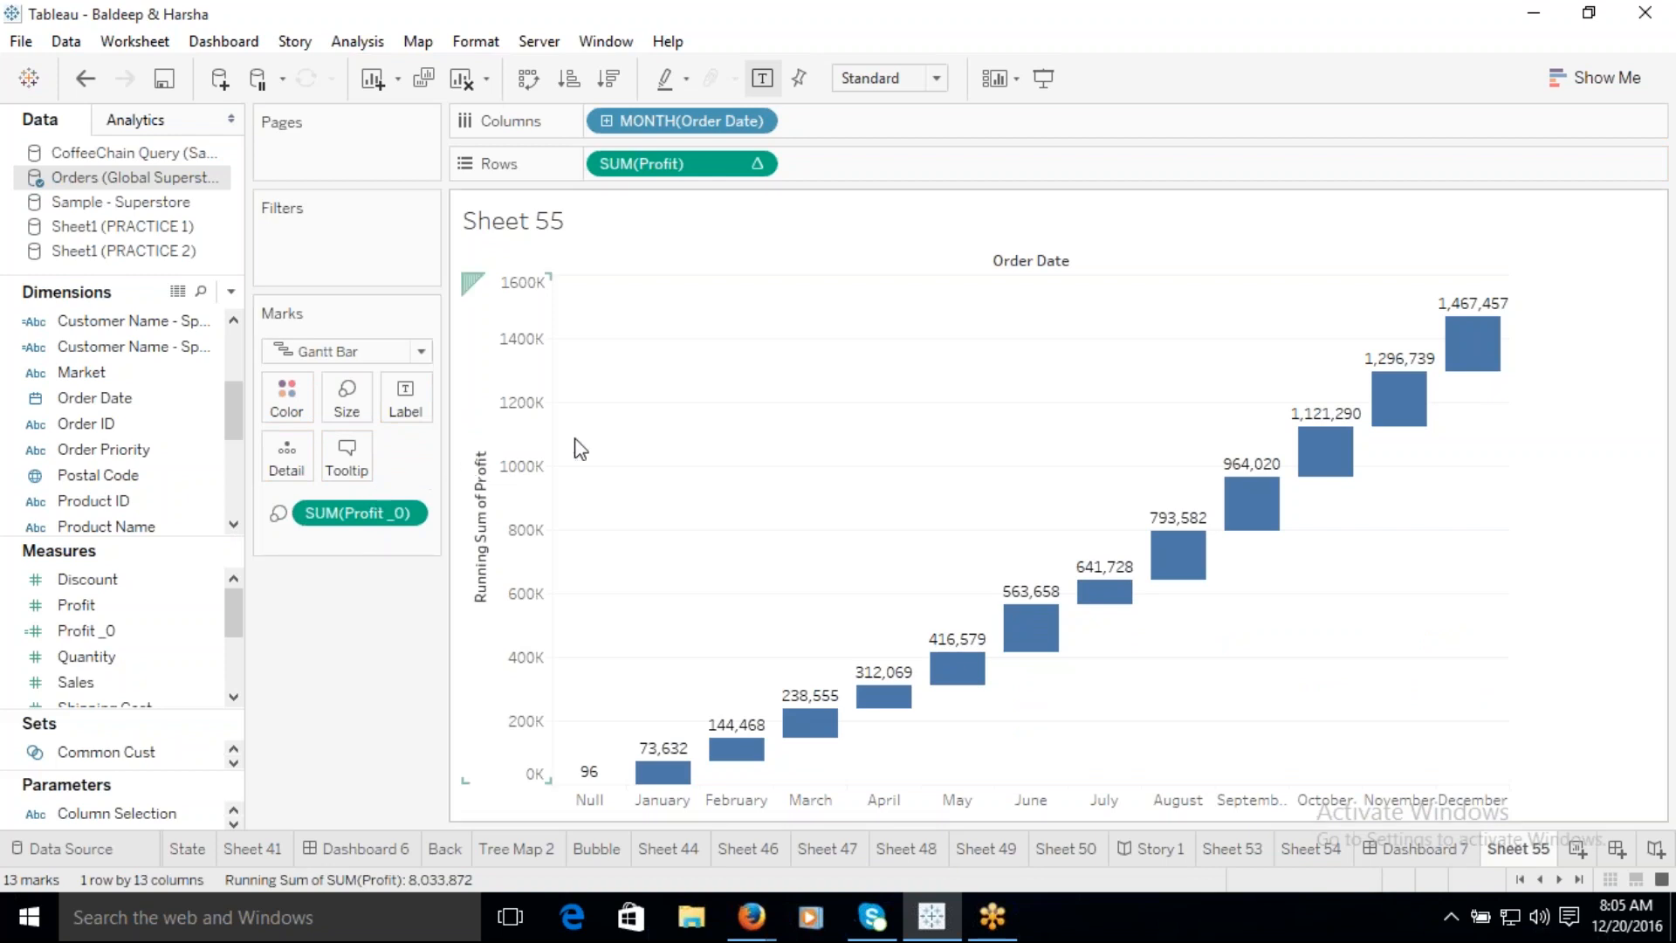
pyautogui.moveTo(630, 793)
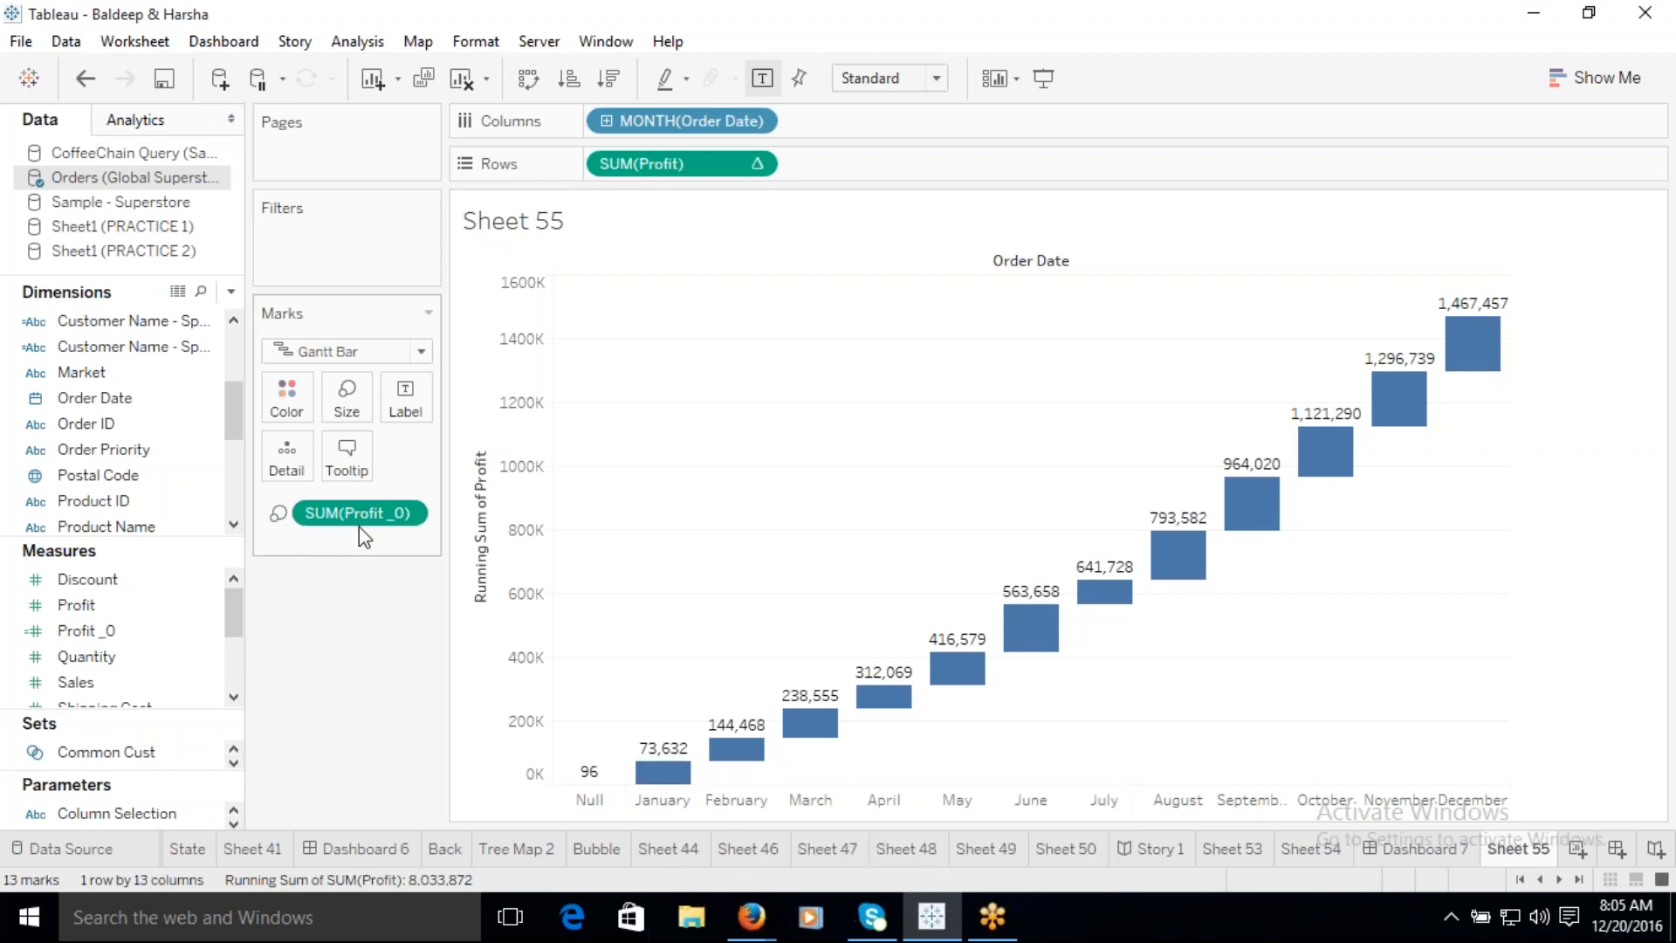
pyautogui.moveTo(733, 748)
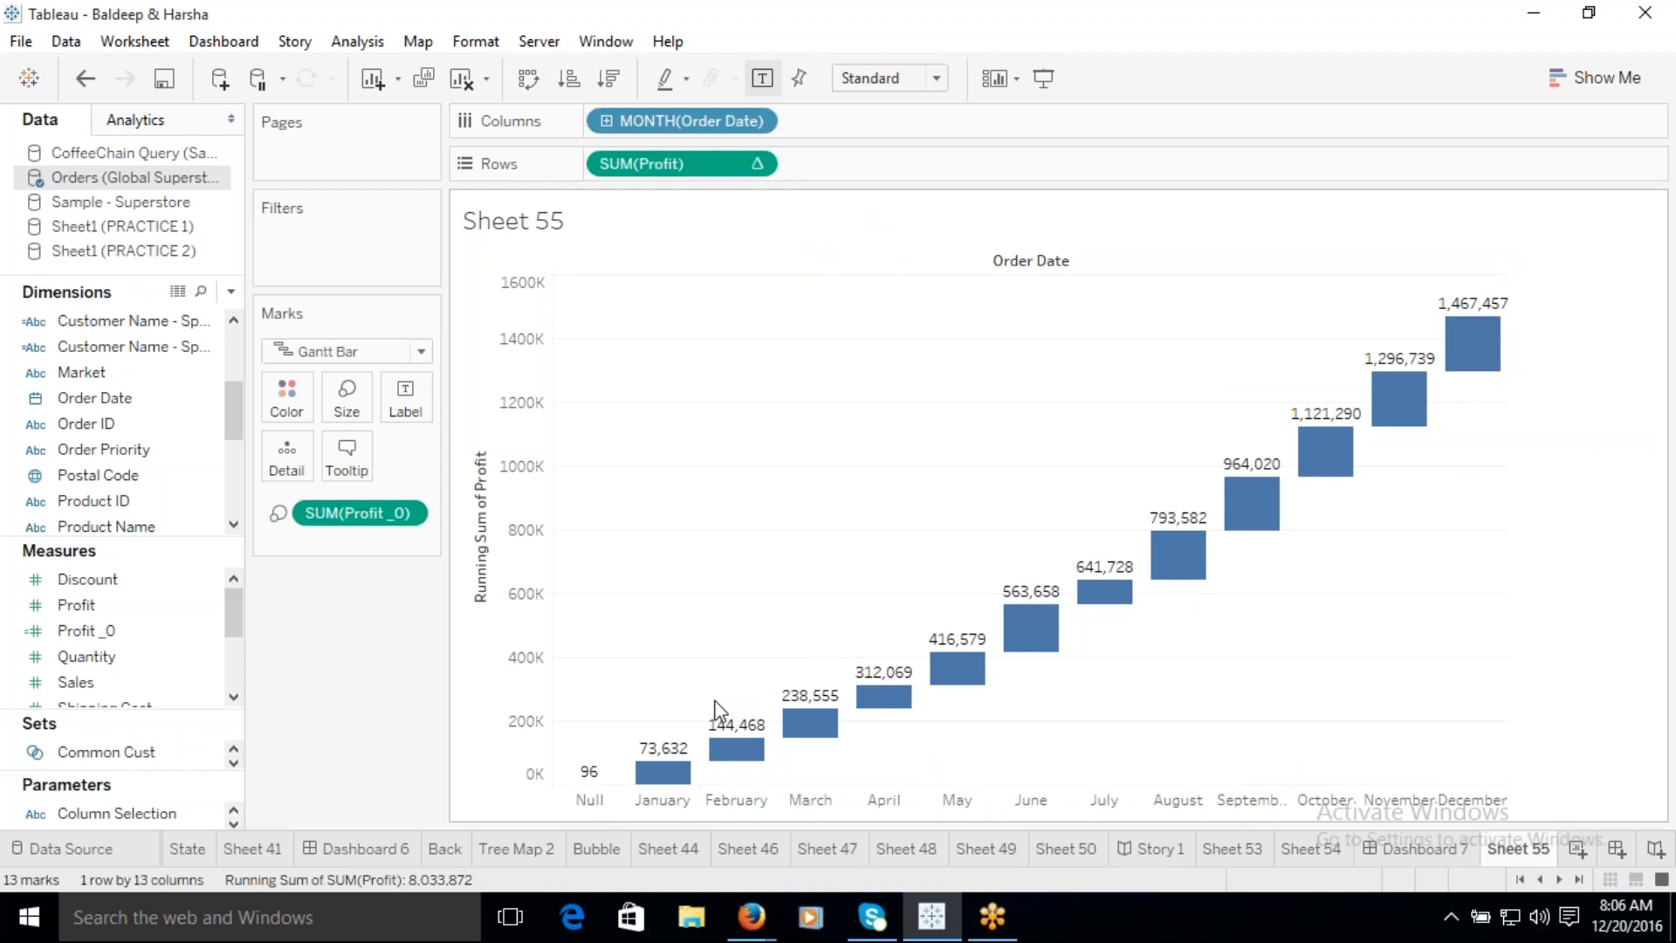
pyautogui.click(415, 513)
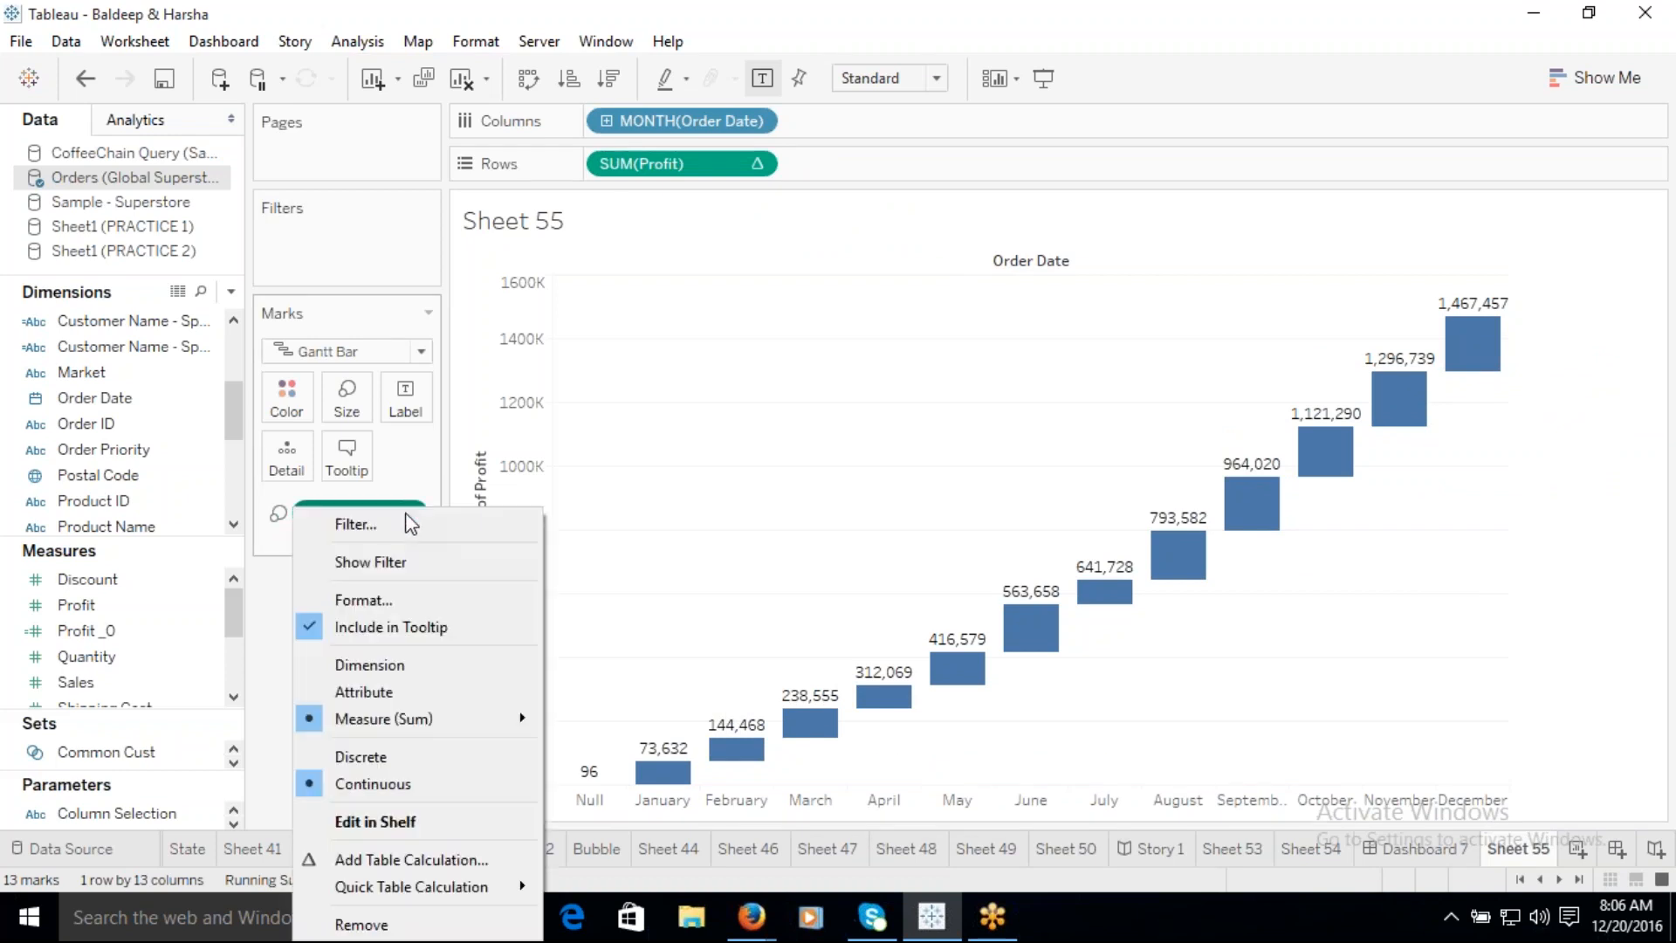
pyautogui.click(274, 584)
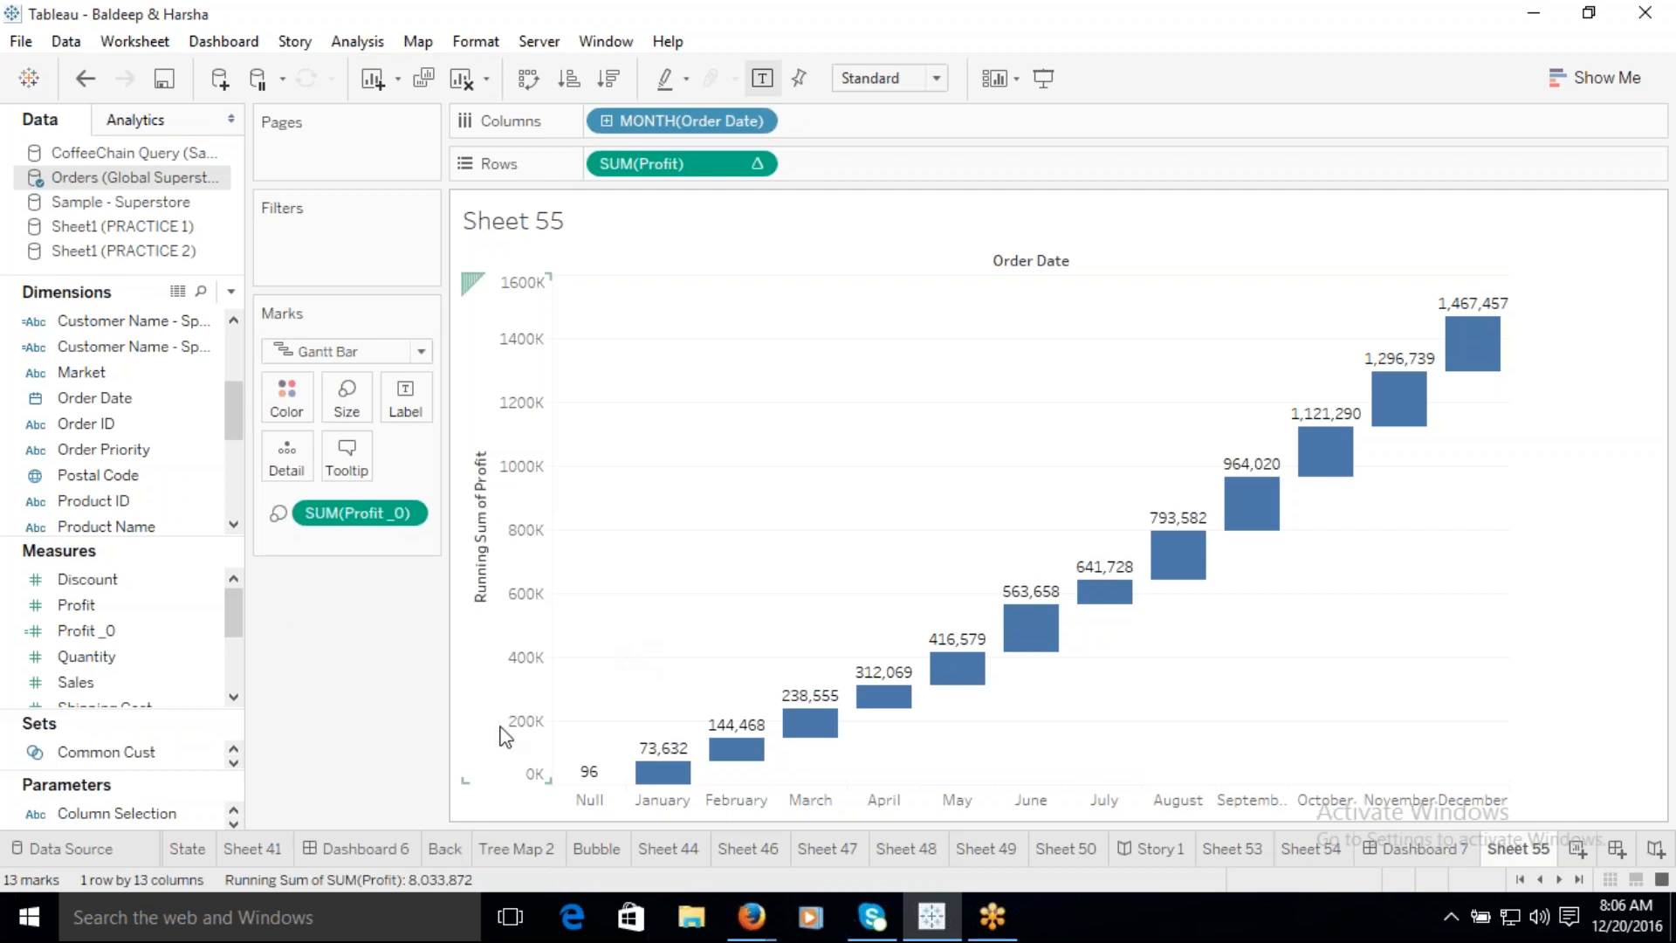
# Step: Color the Gantt bars by Profit using the Red-Green-Gold Diverging palette with stepped color in 2 steps
pyautogui.moveTo(231, 610)
pyautogui.mouseDown()
pyautogui.moveTo(253, 621)
pyautogui.moveTo(150, 579)
pyautogui.moveTo(298, 403)
pyautogui.mouseUp()
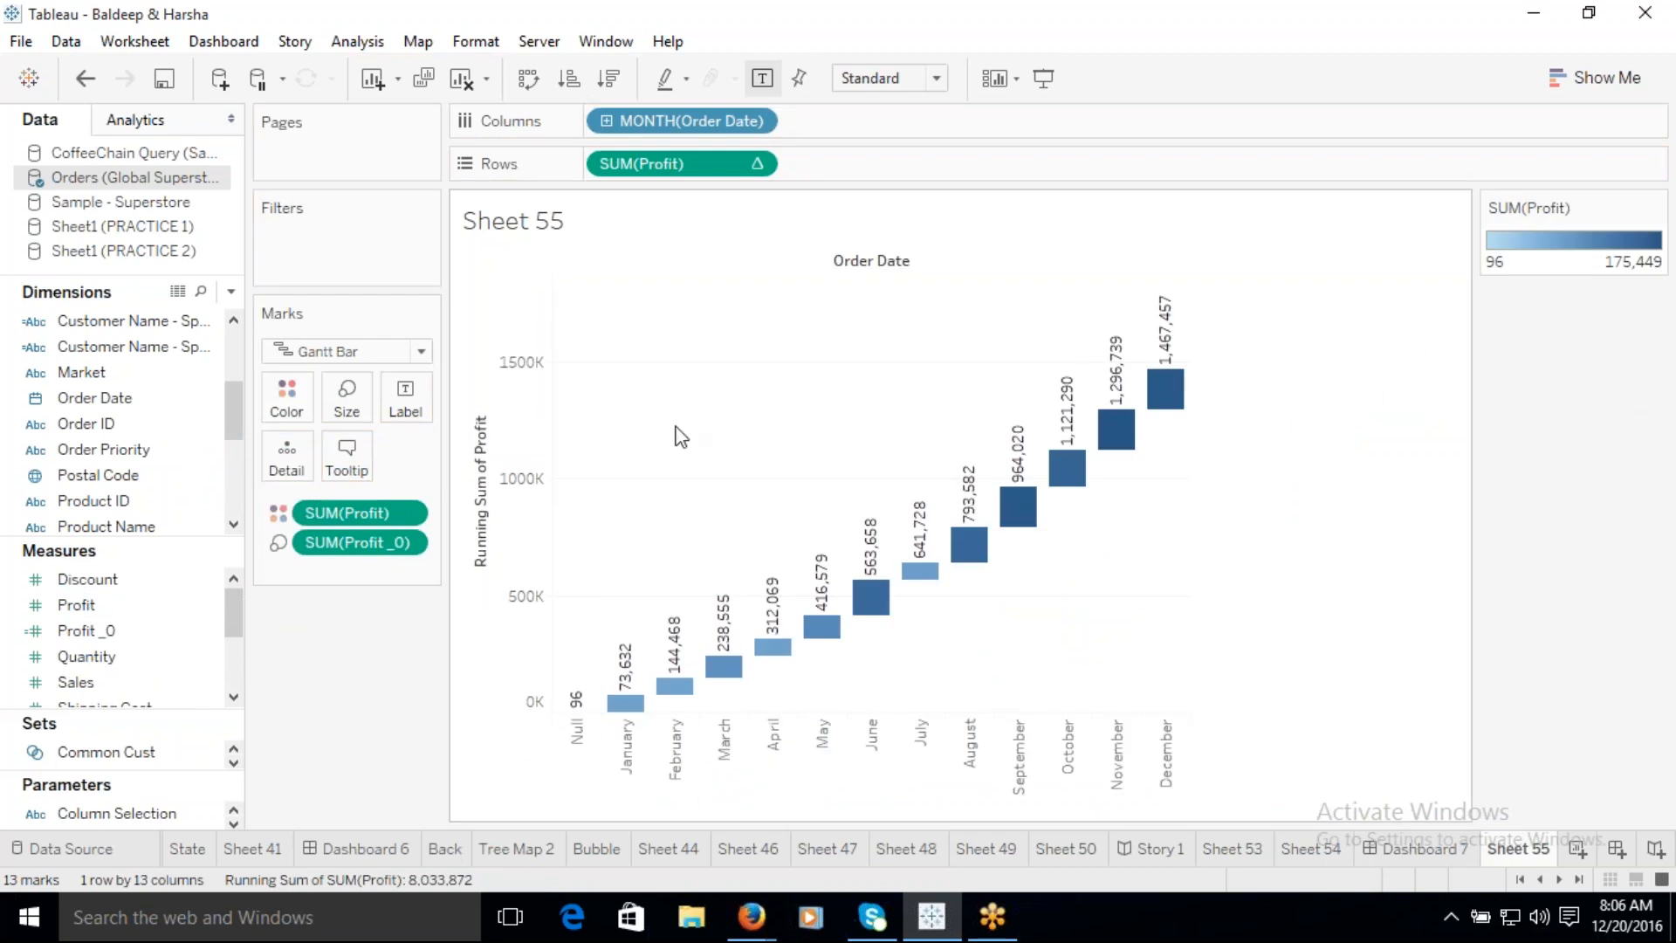
pyautogui.click(295, 397)
pyautogui.click(375, 475)
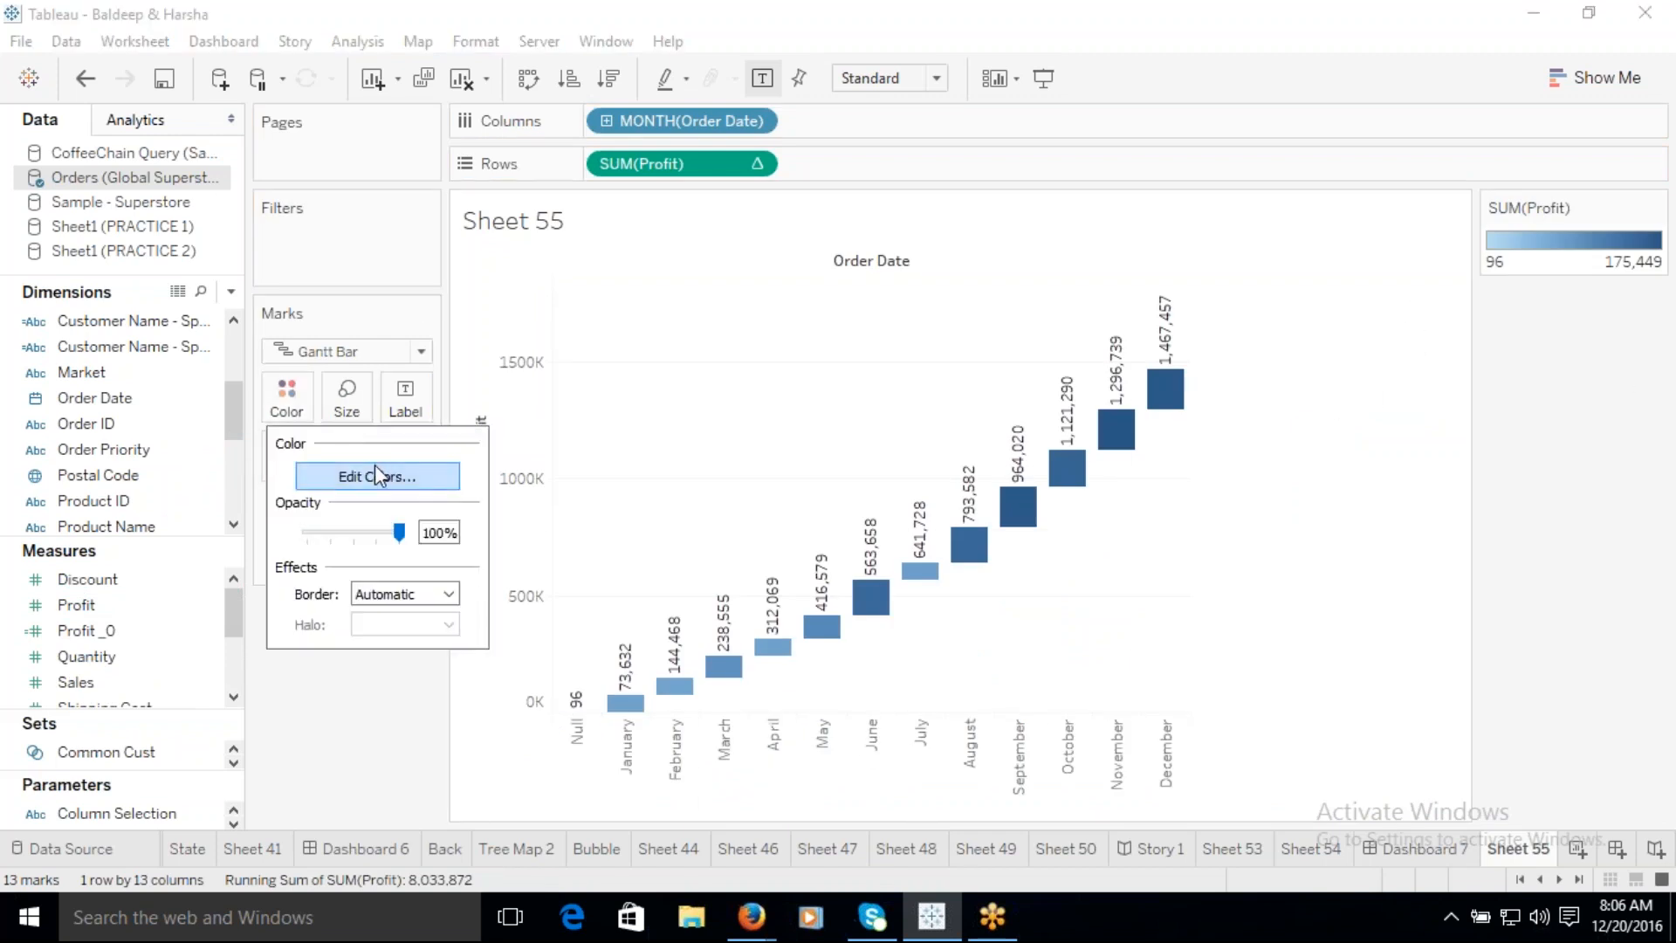
pyautogui.click(601, 457)
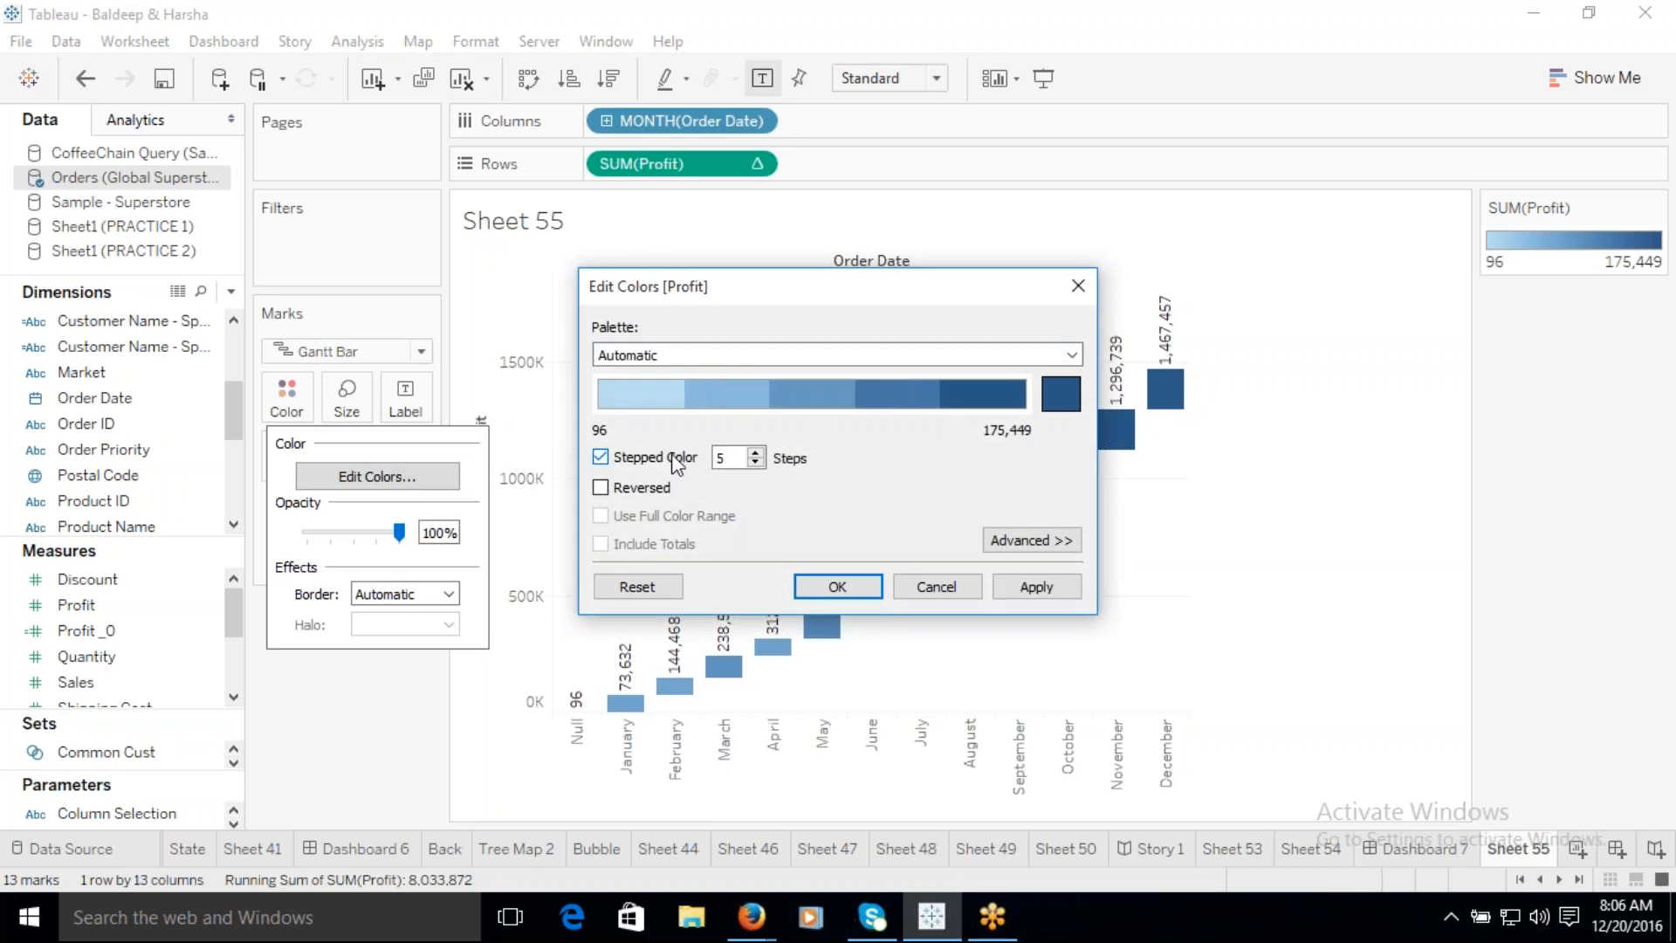
pyautogui.click(756, 463)
pyautogui.click(756, 462)
pyautogui.click(757, 463)
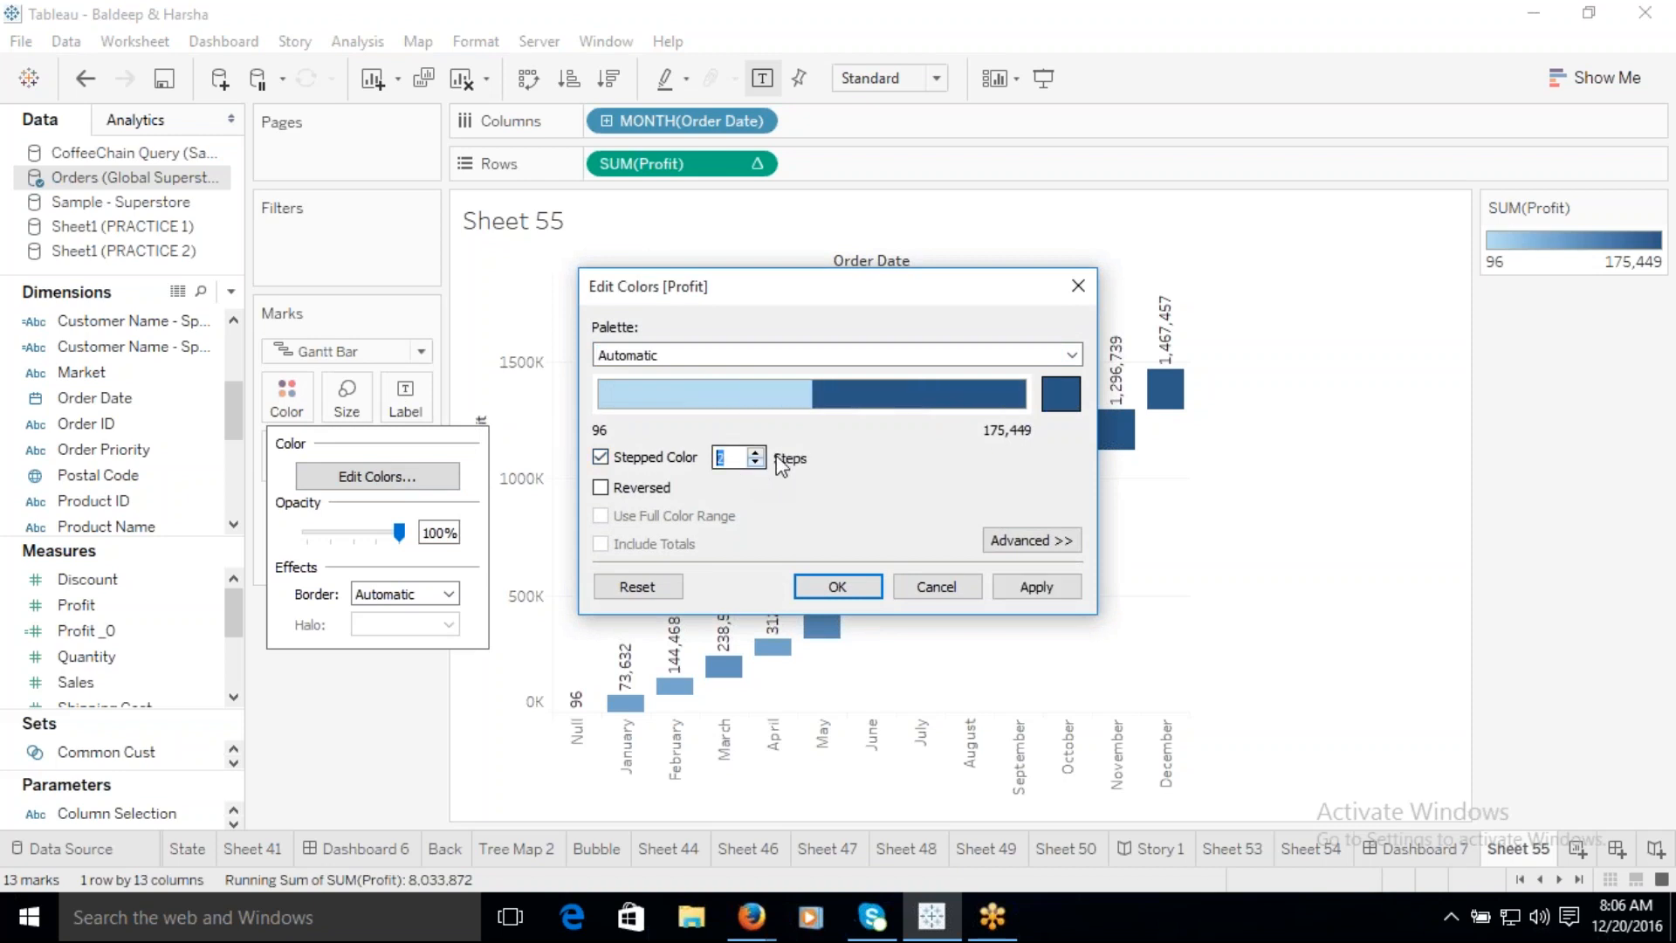
pyautogui.click(1072, 354)
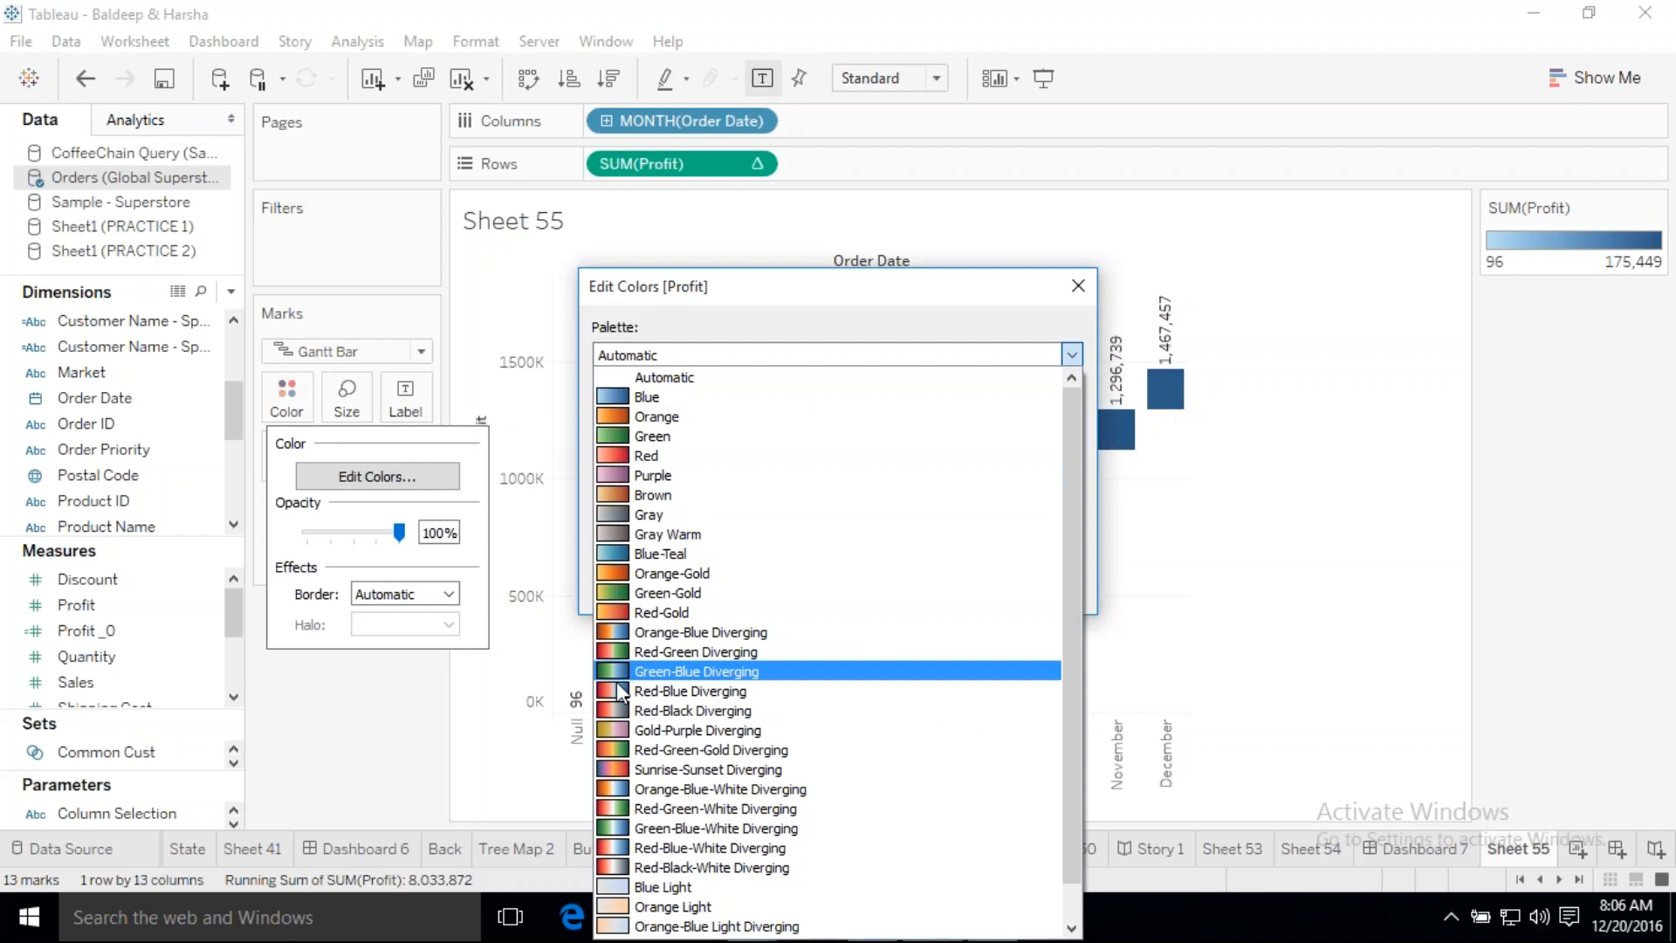
pyautogui.click(664, 752)
pyautogui.click(845, 586)
pyautogui.moveTo(641, 709)
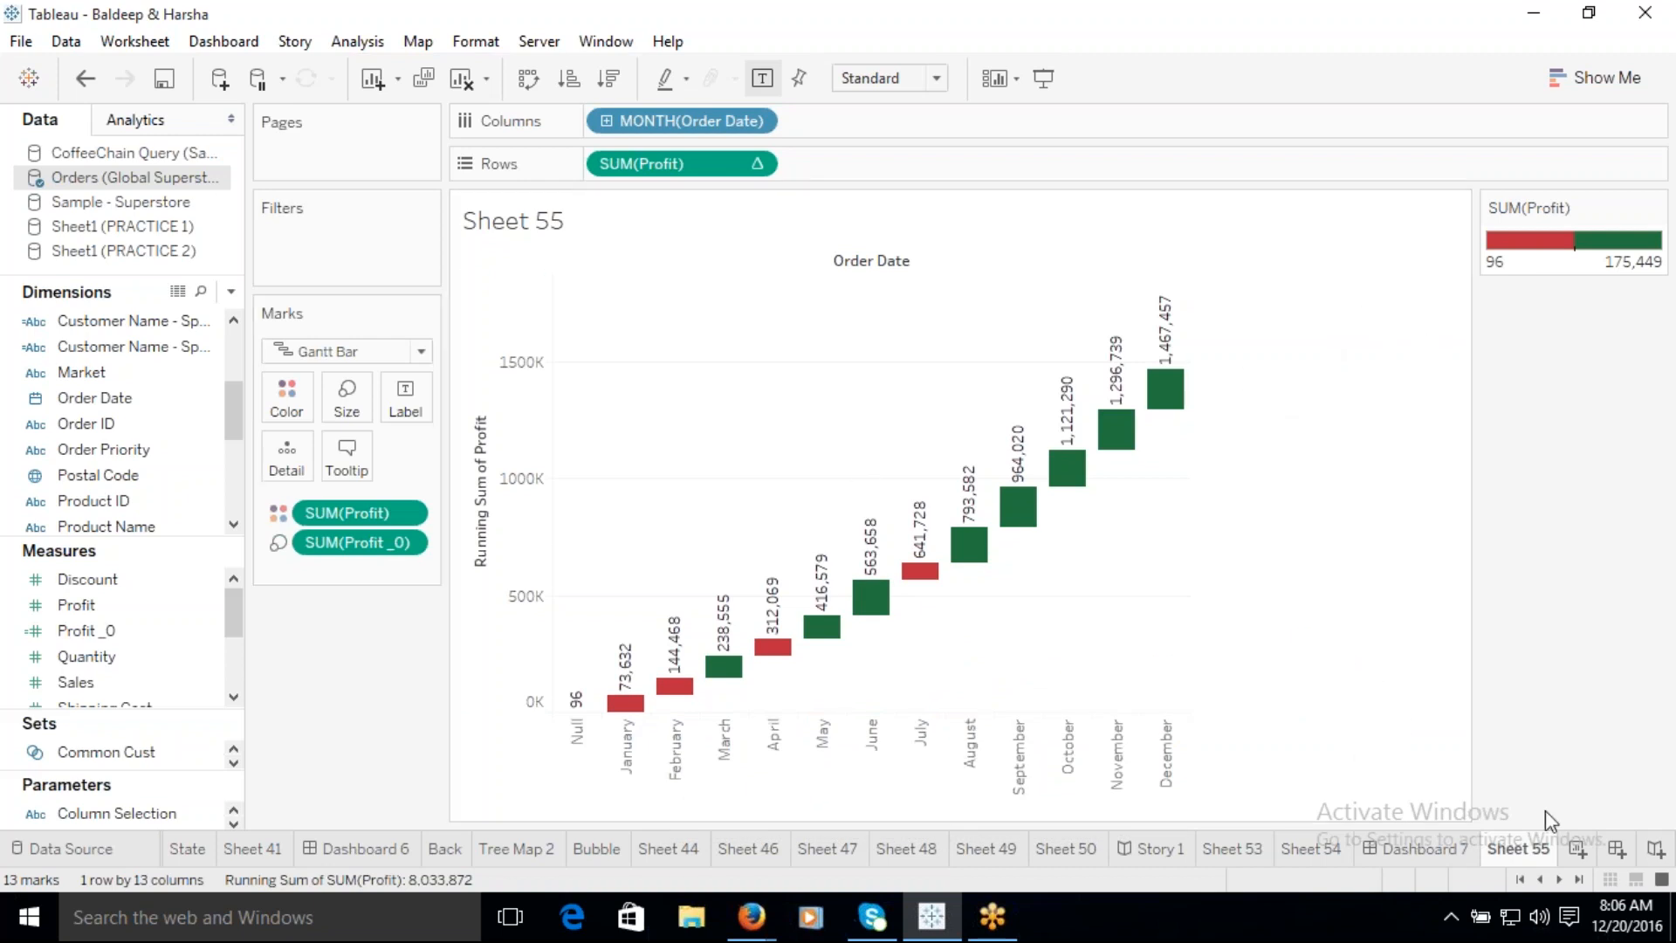
# Step: Add a new blank worksheet after Sheet 55
pyautogui.click(1577, 857)
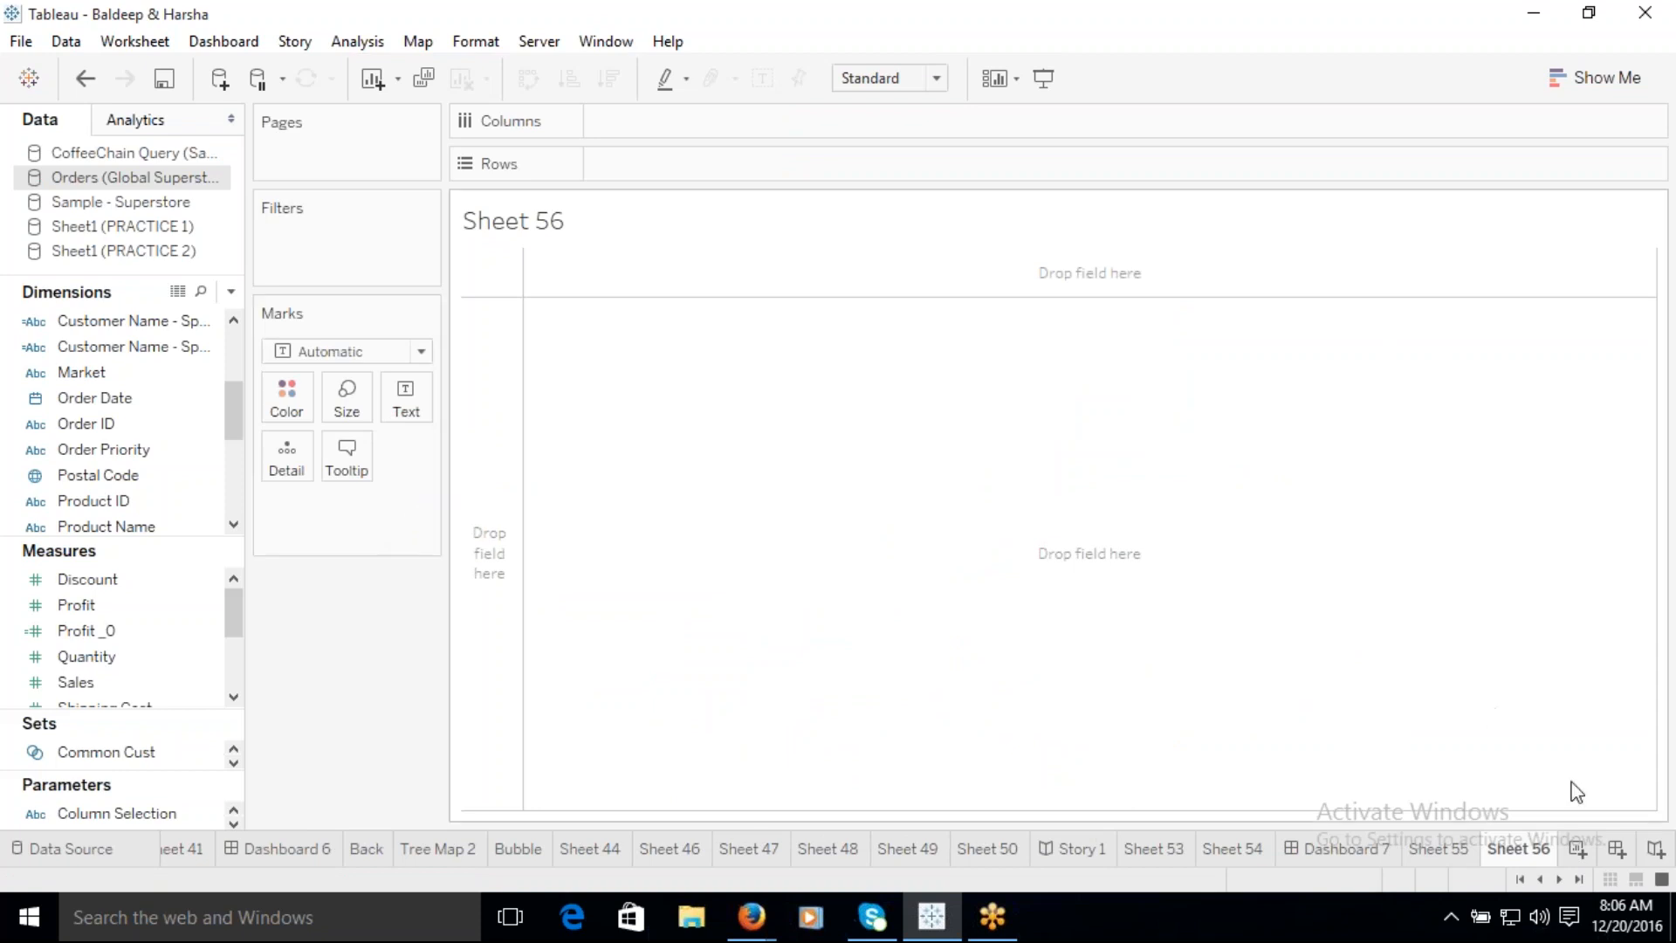
pyautogui.click(1632, 936)
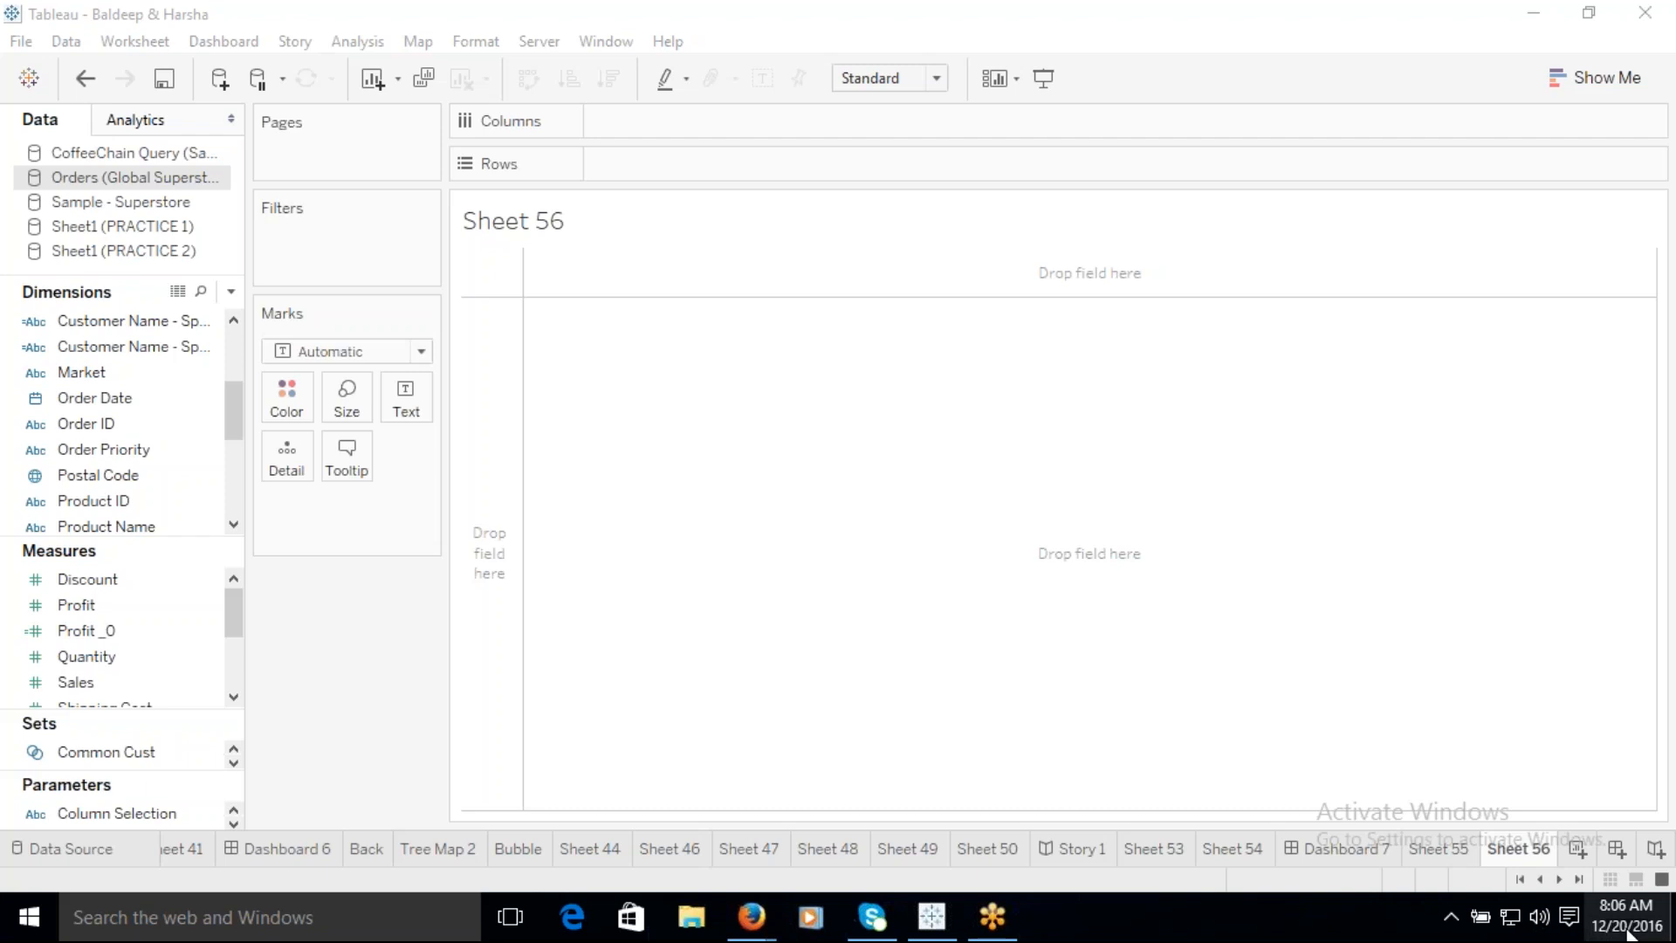
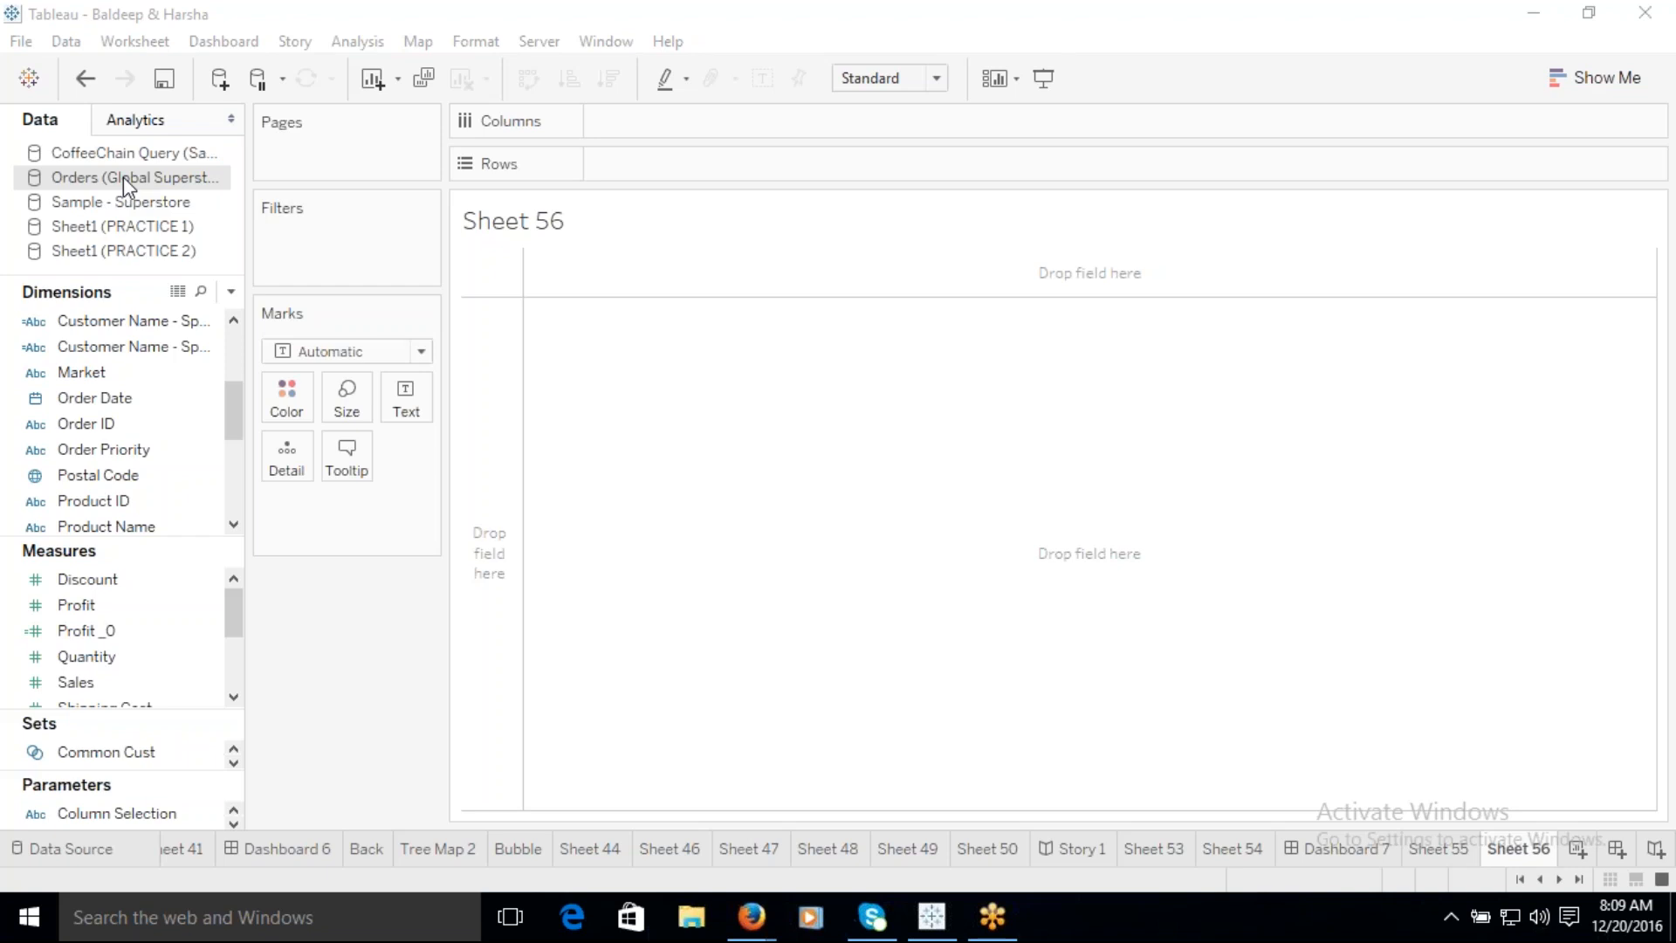
# Step: Go back through the earlier worksheets and open the one named Set
pyautogui.click(1542, 879)
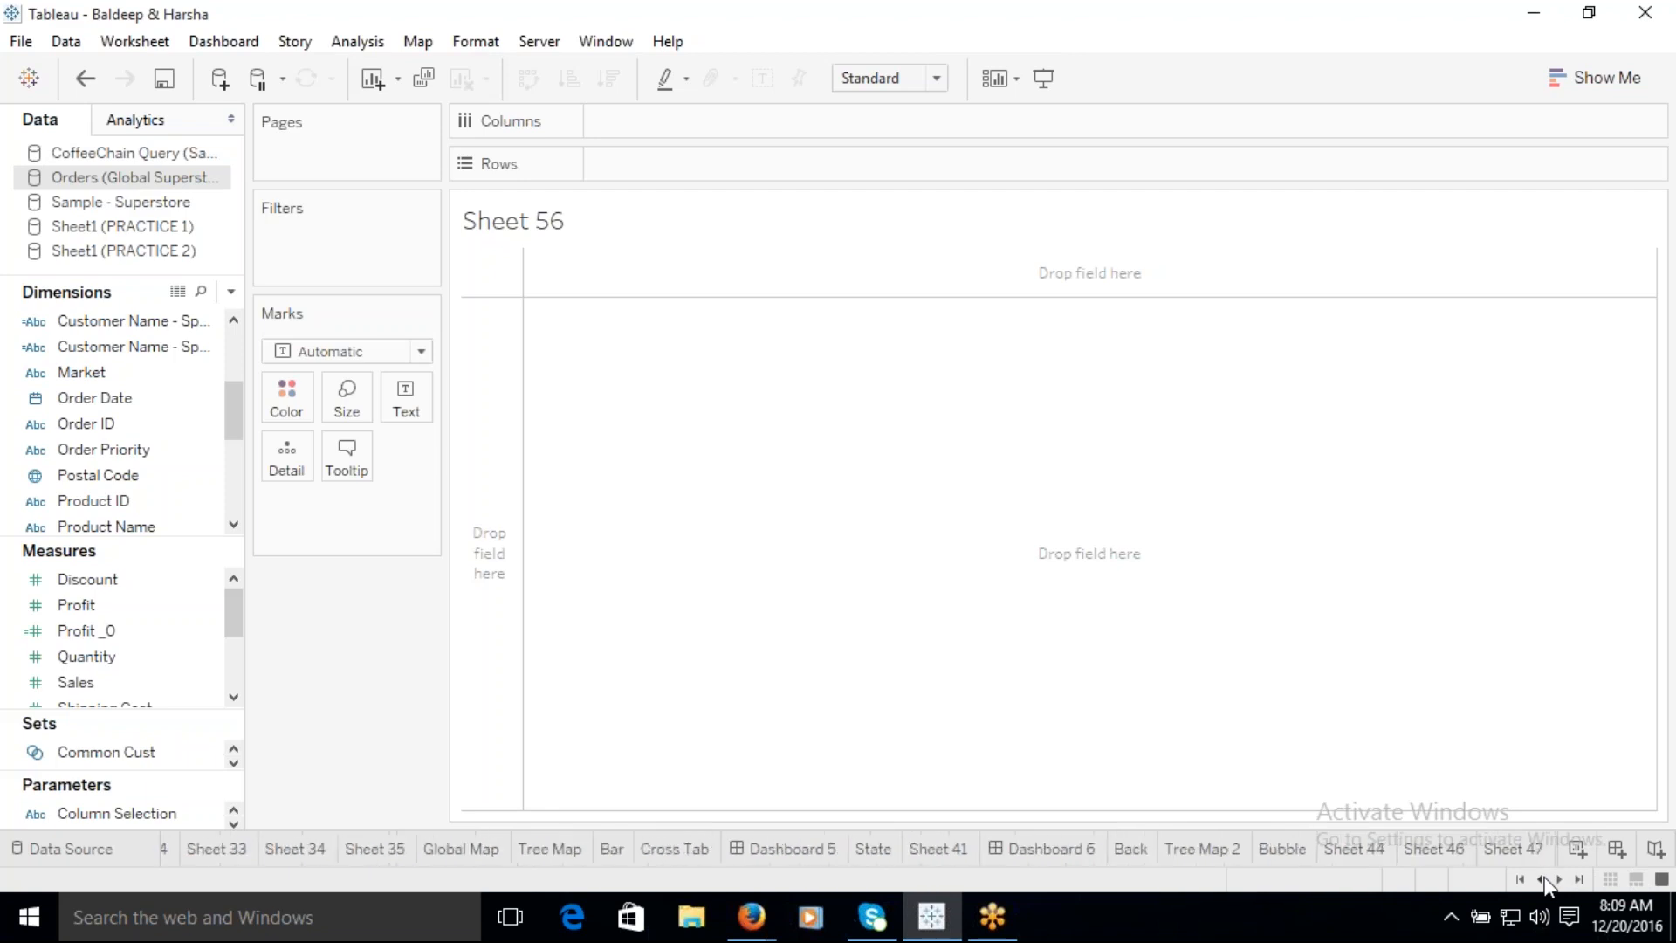
pyautogui.click(1543, 879)
pyautogui.click(1543, 880)
pyautogui.click(1542, 879)
pyautogui.click(1543, 879)
pyautogui.click(1542, 879)
pyautogui.click(1543, 879)
pyautogui.click(1542, 879)
pyautogui.click(1542, 880)
pyautogui.click(1542, 879)
pyautogui.click(1543, 879)
pyautogui.click(1543, 879)
pyautogui.click(1543, 879)
pyautogui.click(1542, 879)
pyautogui.click(1542, 879)
pyautogui.click(1543, 879)
pyautogui.click(1542, 879)
pyautogui.click(1543, 879)
pyautogui.click(1543, 879)
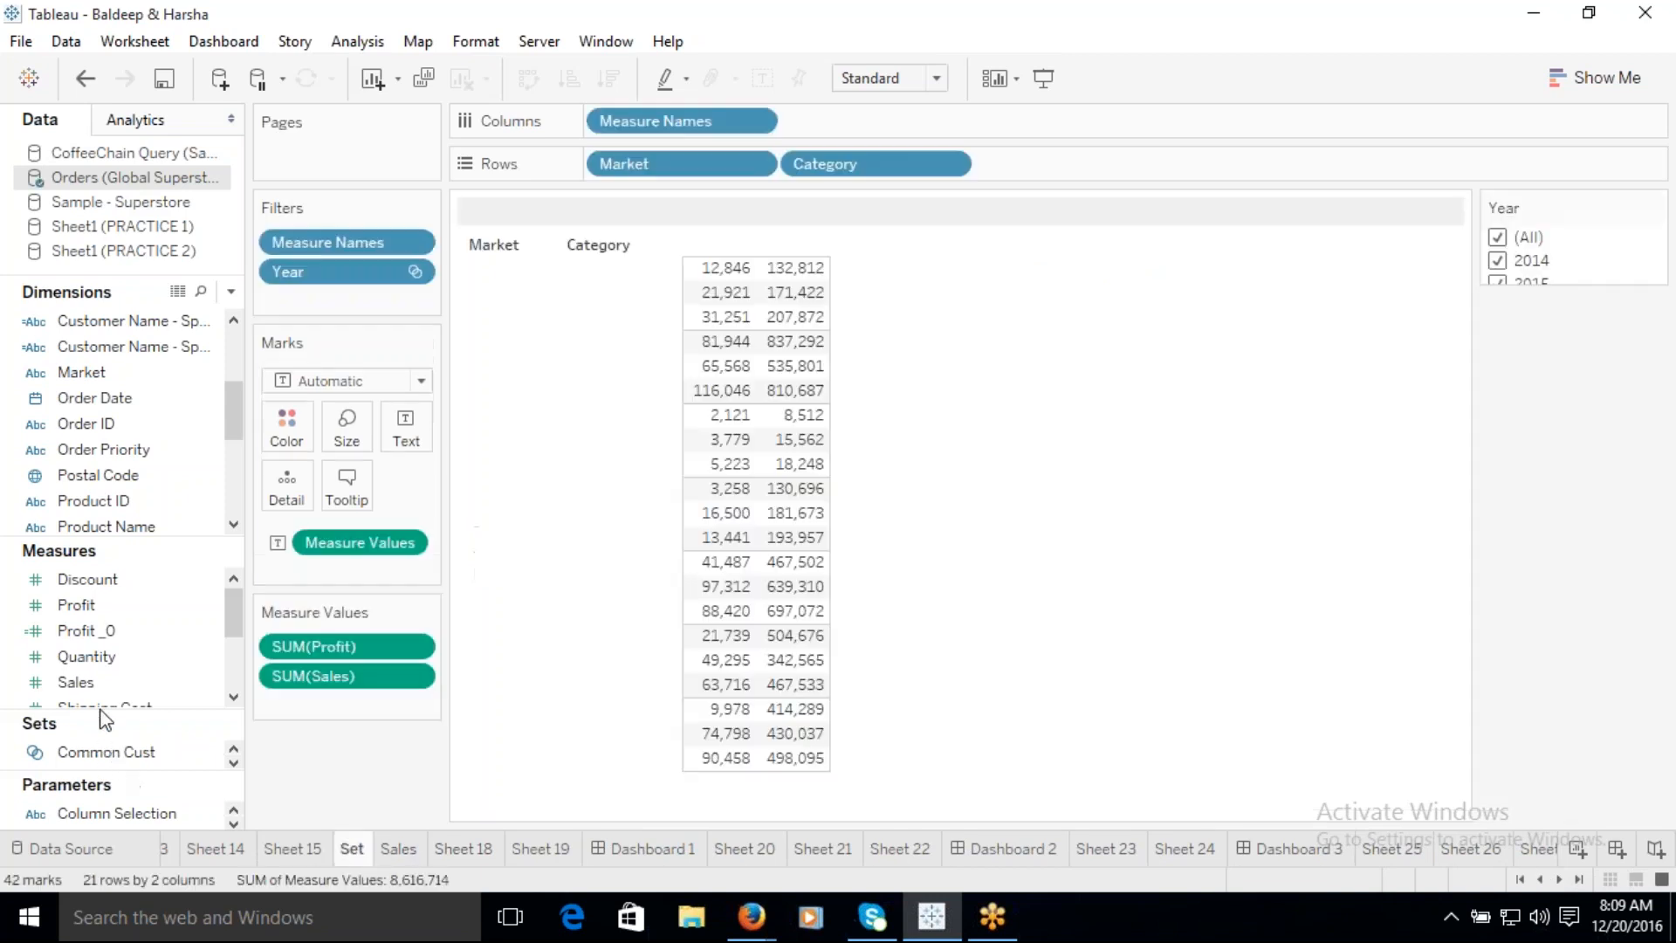
# Step: Review how the Common Cust set combines its two customer sets, leaving its definition unchanged
pyautogui.moveTo(113, 711); pyautogui.dragTo(133, 554)
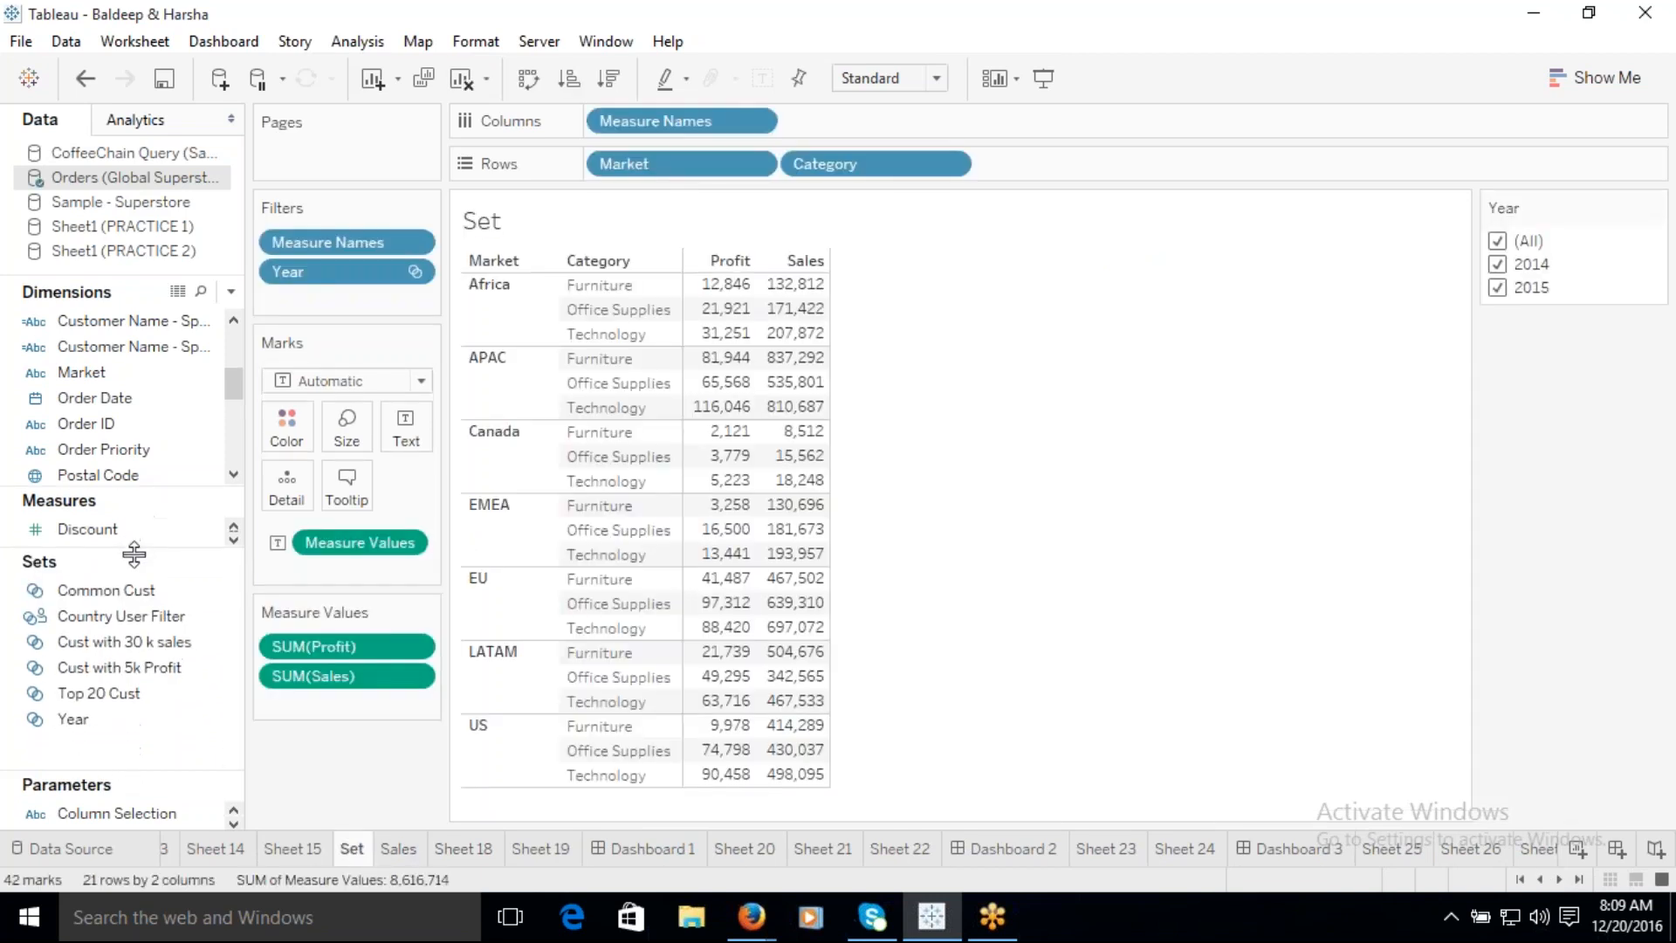
pyautogui.rightClick(92, 594)
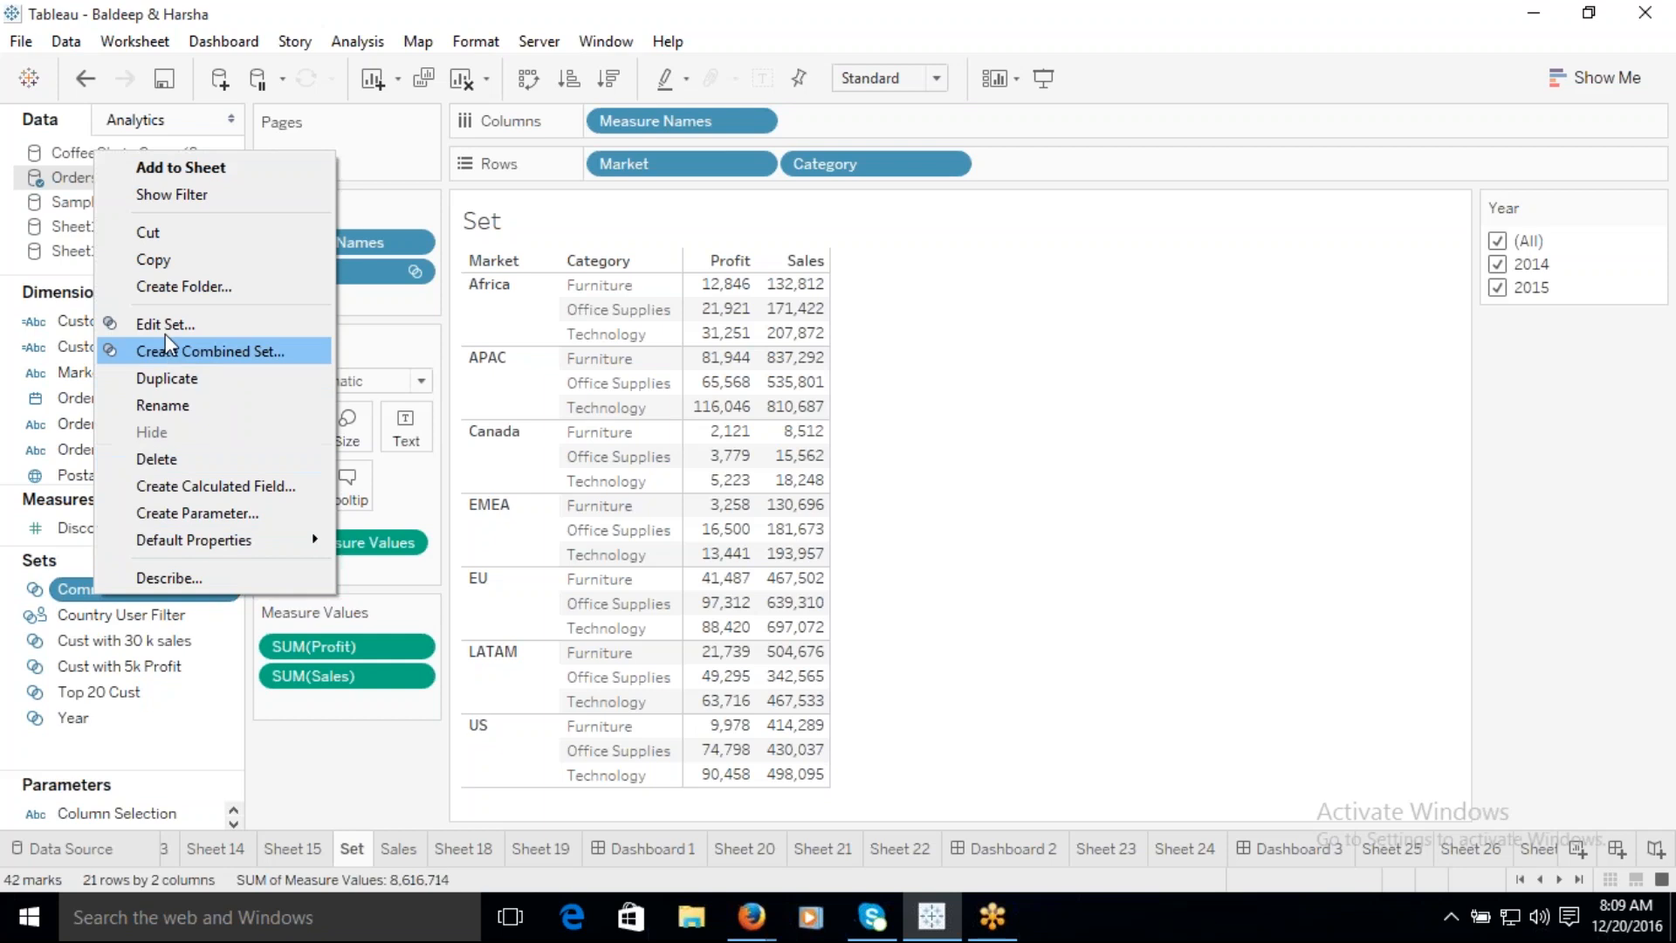
pyautogui.click(165, 324)
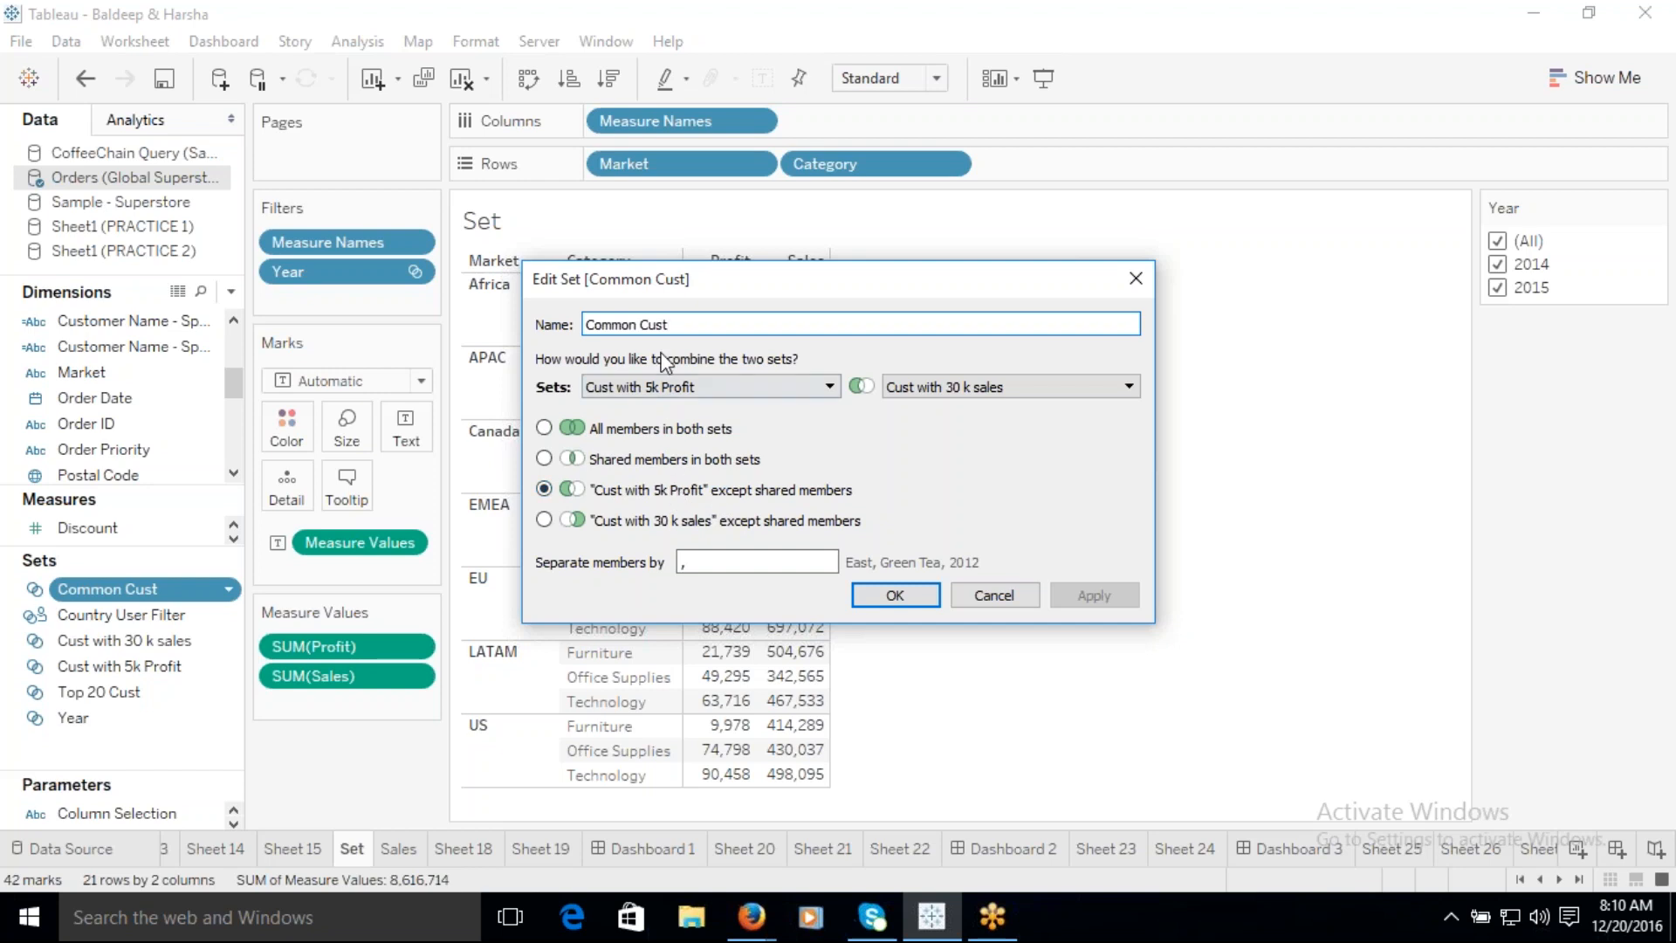
pyautogui.moveTo(677, 323); pyautogui.dragTo(586, 307)
pyautogui.click(695, 325)
pyautogui.click(995, 595)
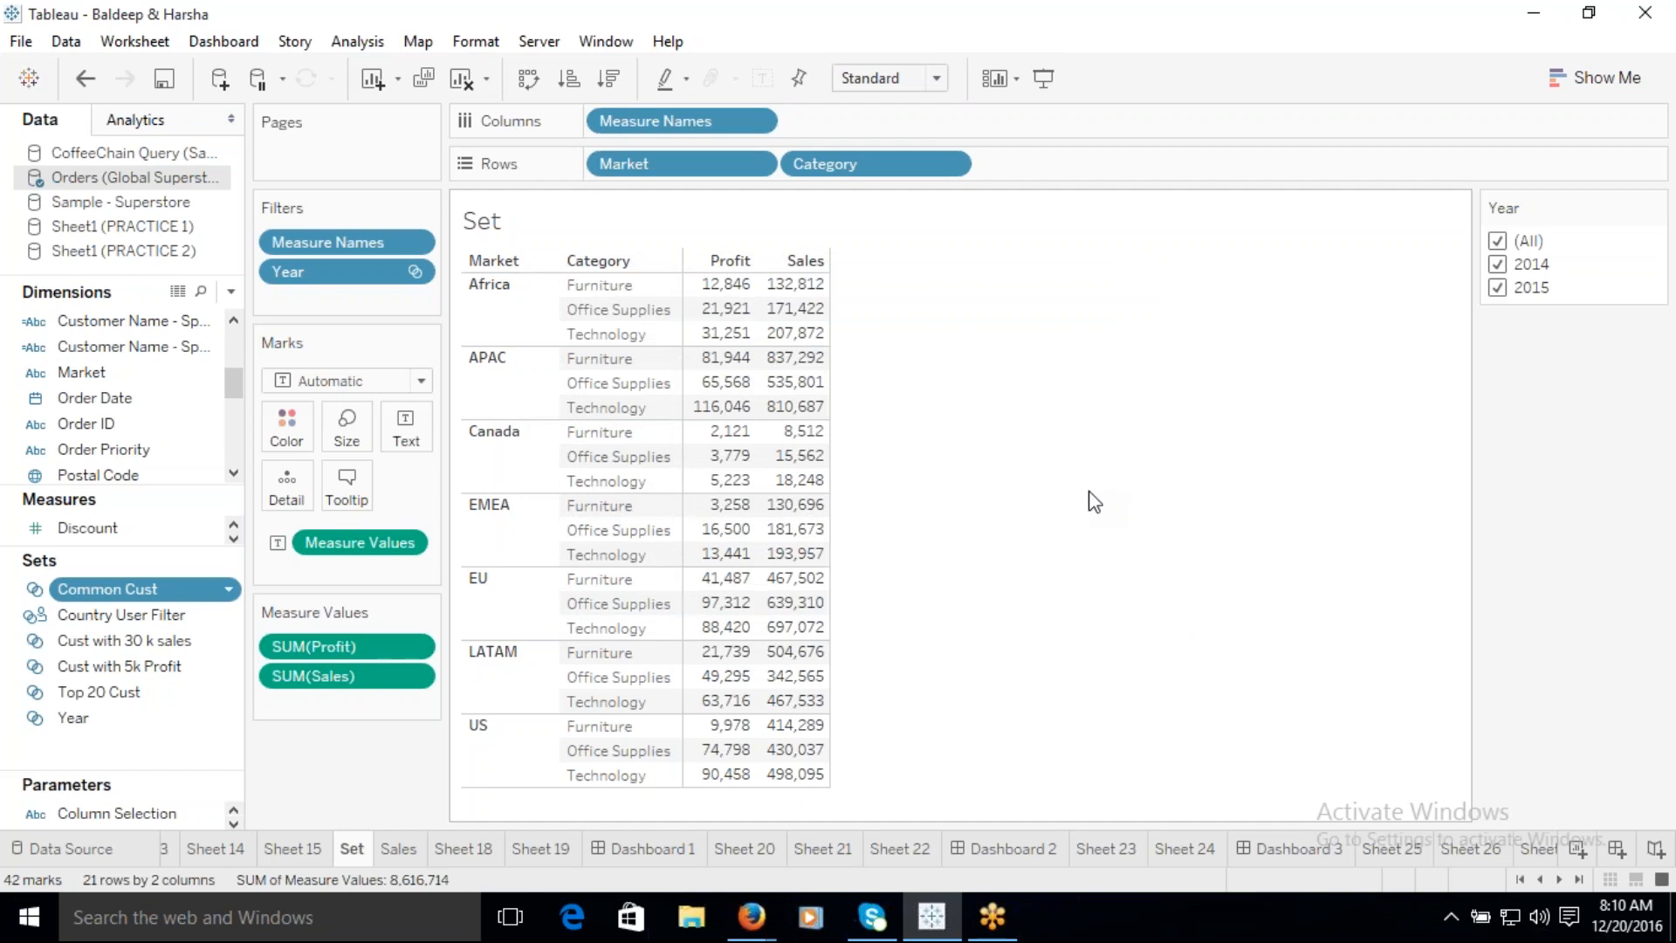
# Step: Add a new worksheet, find the Country dimension by searching the fields for "coun", and place it on Rows
pyautogui.click(1582, 845)
pyautogui.click(113, 397)
pyautogui.click(123, 175)
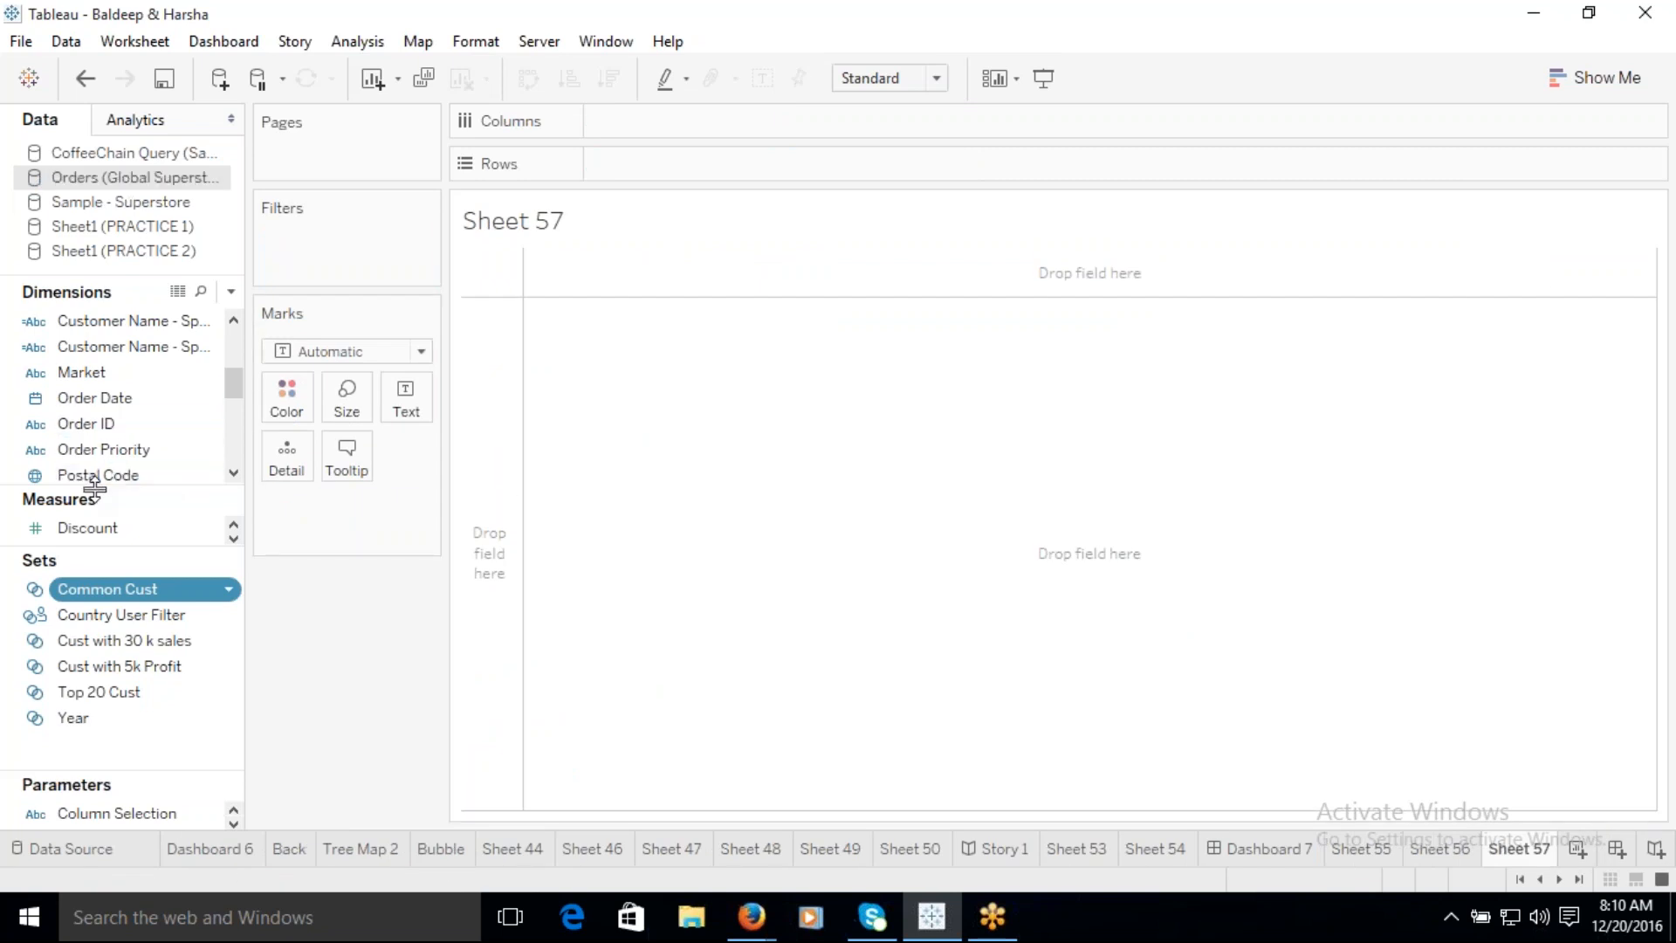
pyautogui.moveTo(95, 488); pyautogui.dragTo(94, 656)
pyautogui.scroll(-2, 231, 550)
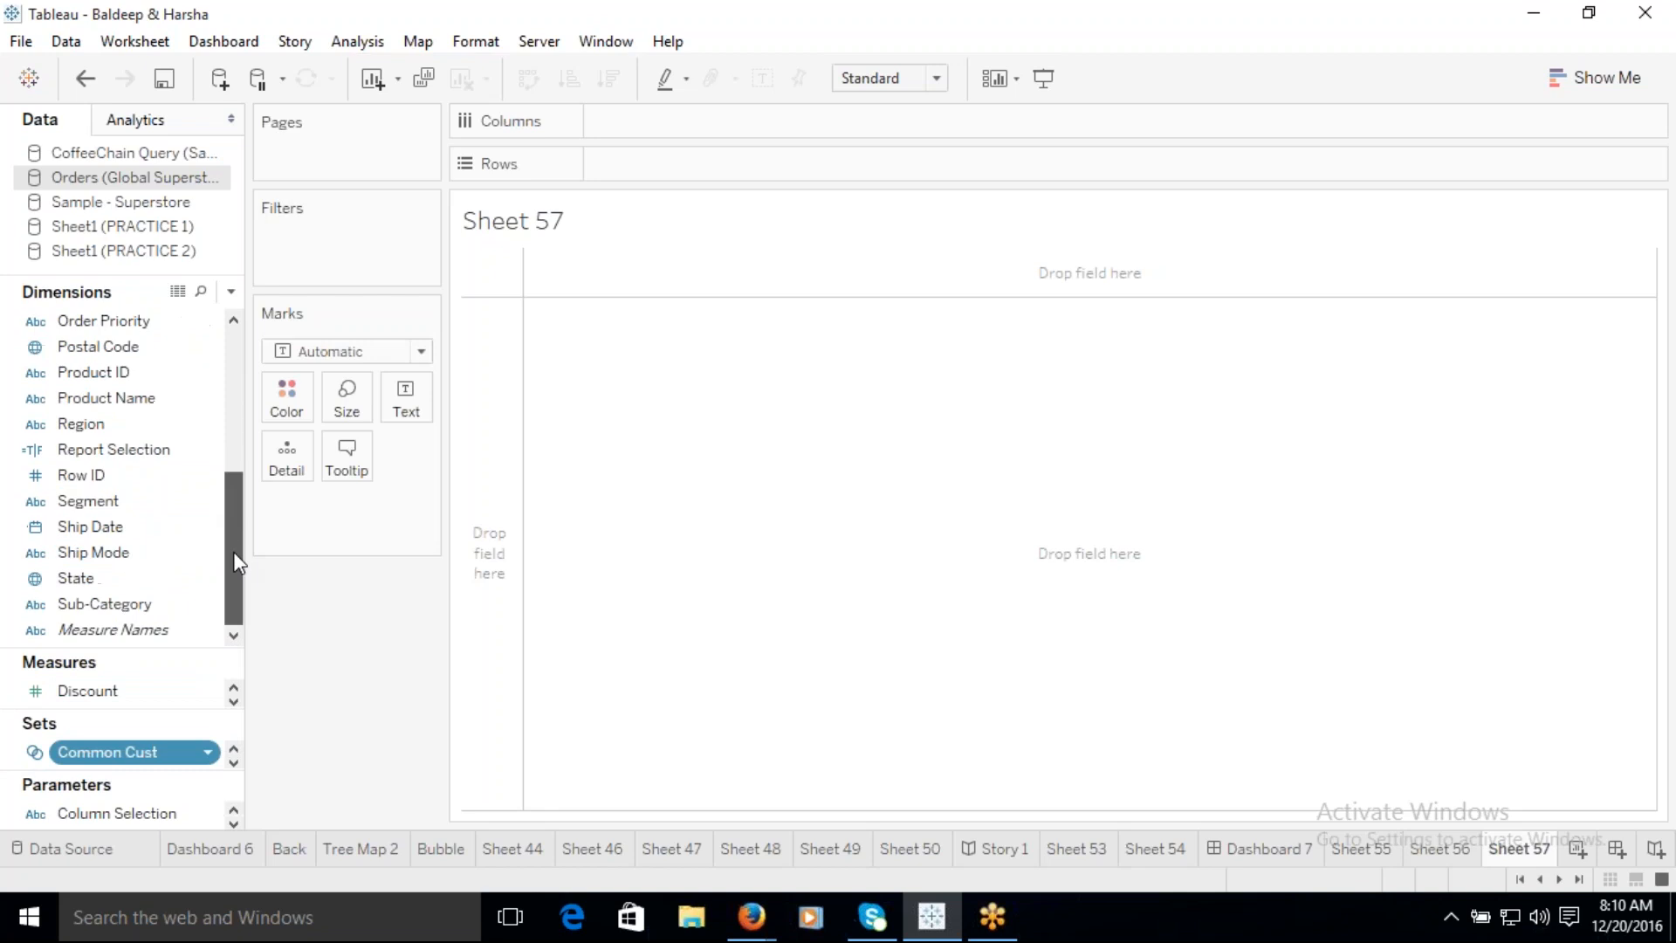
pyautogui.scroll(4, 236, 489)
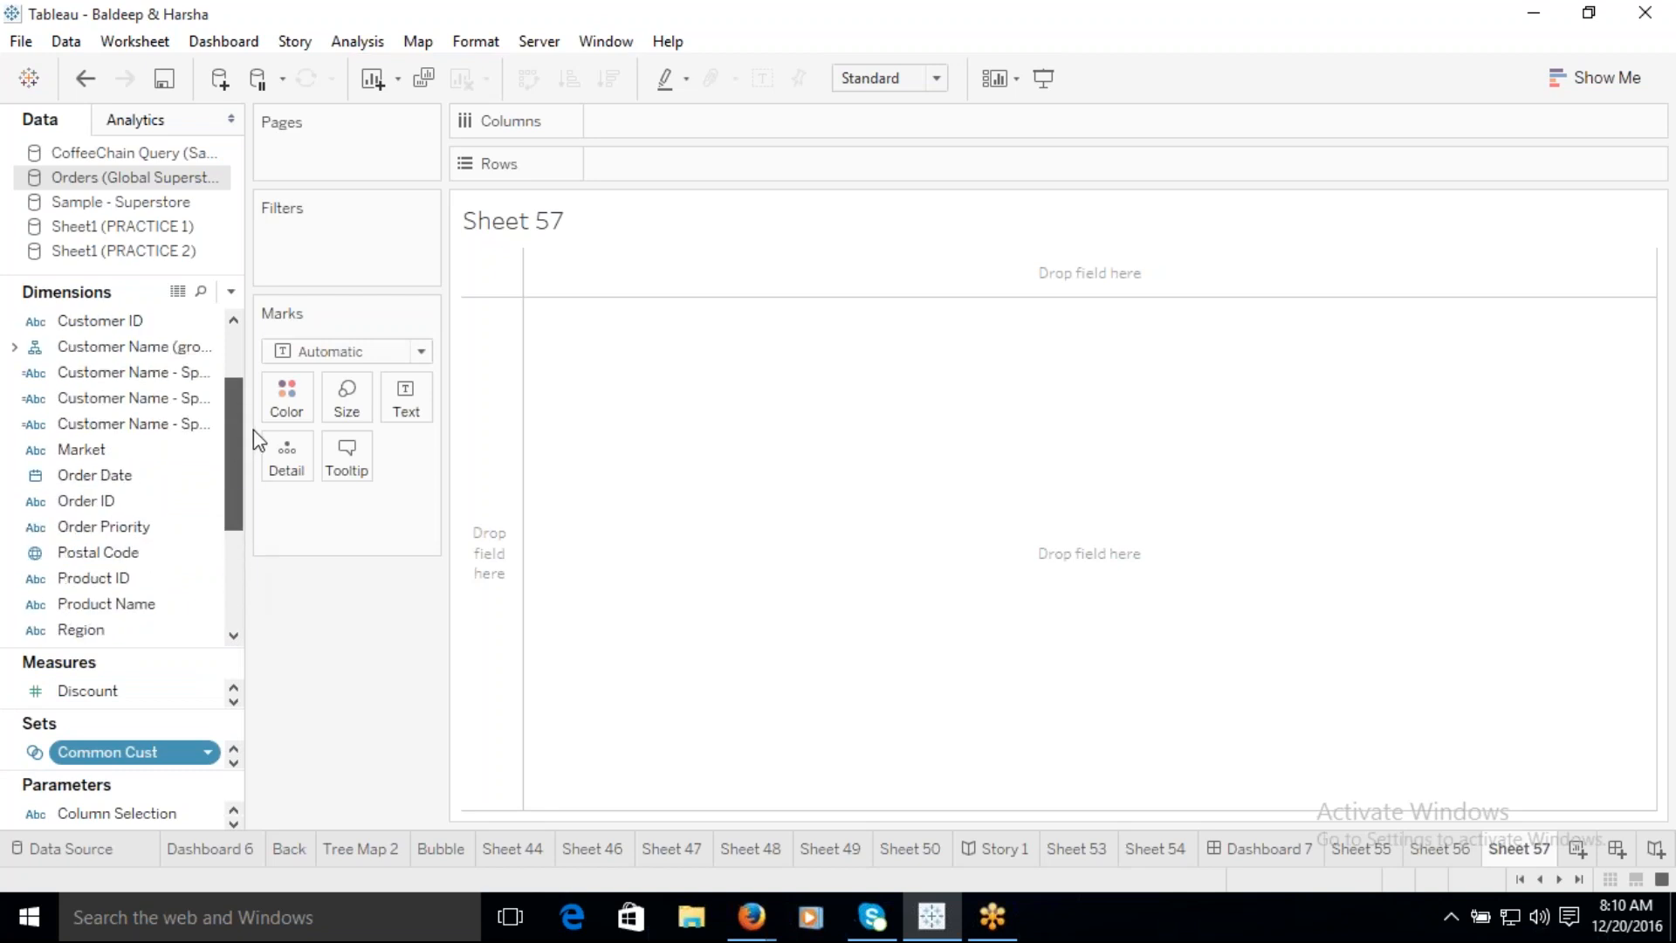
pyautogui.click(200, 291)
pyautogui.write('coun')
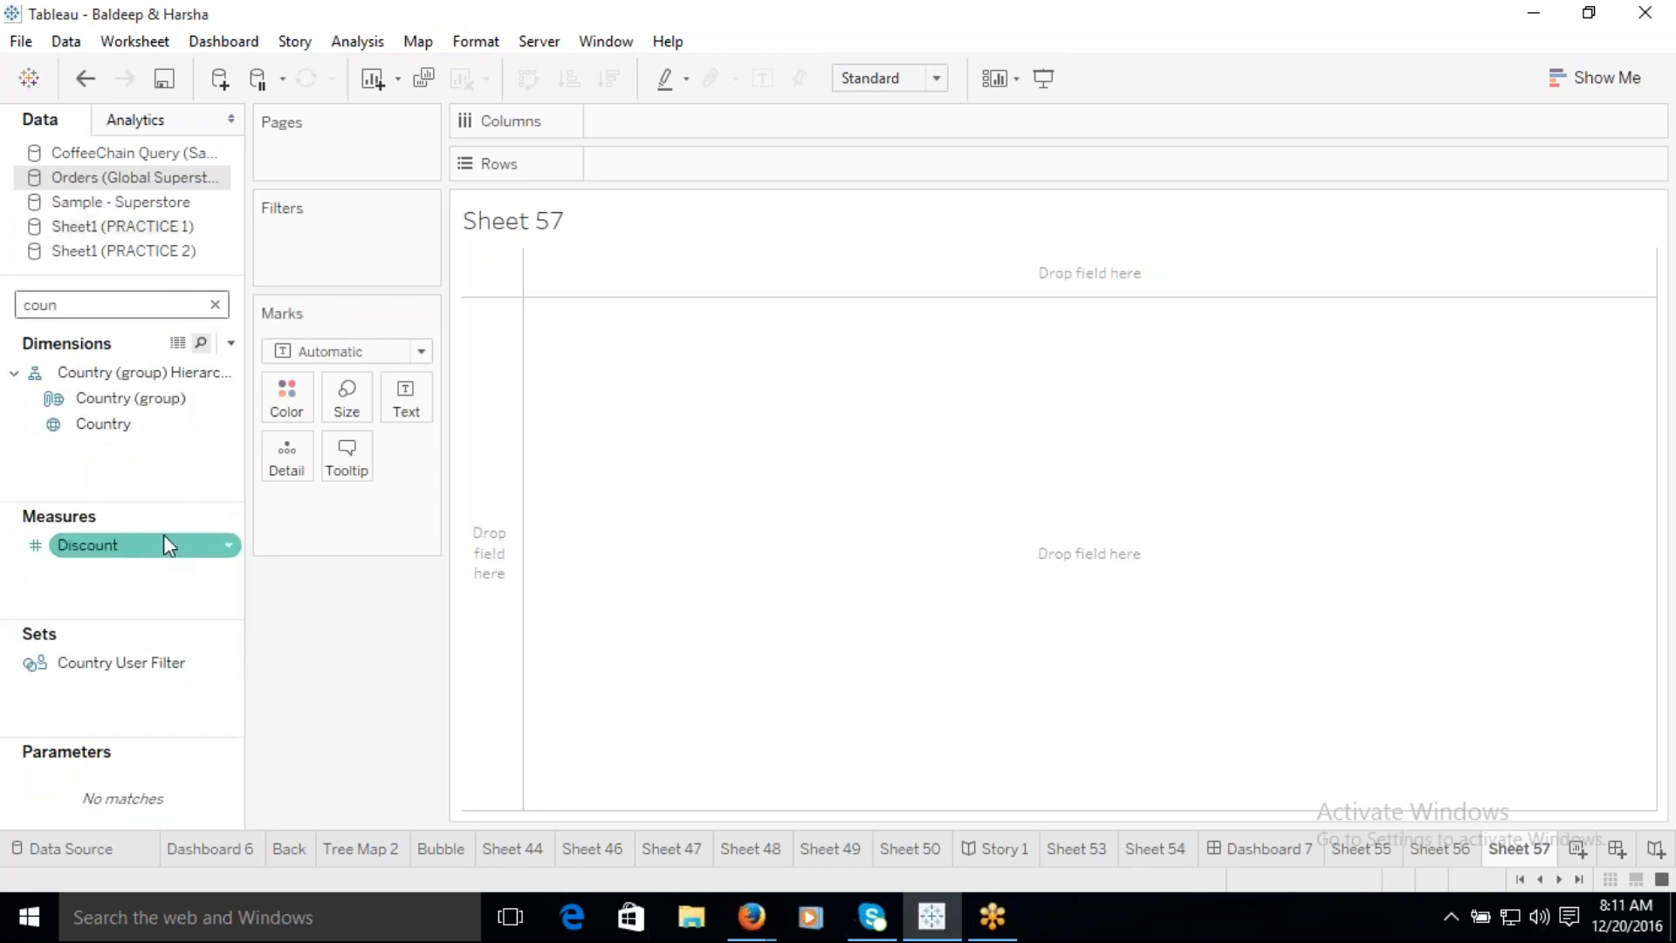
pyautogui.moveTo(105, 423); pyautogui.dragTo(636, 185)
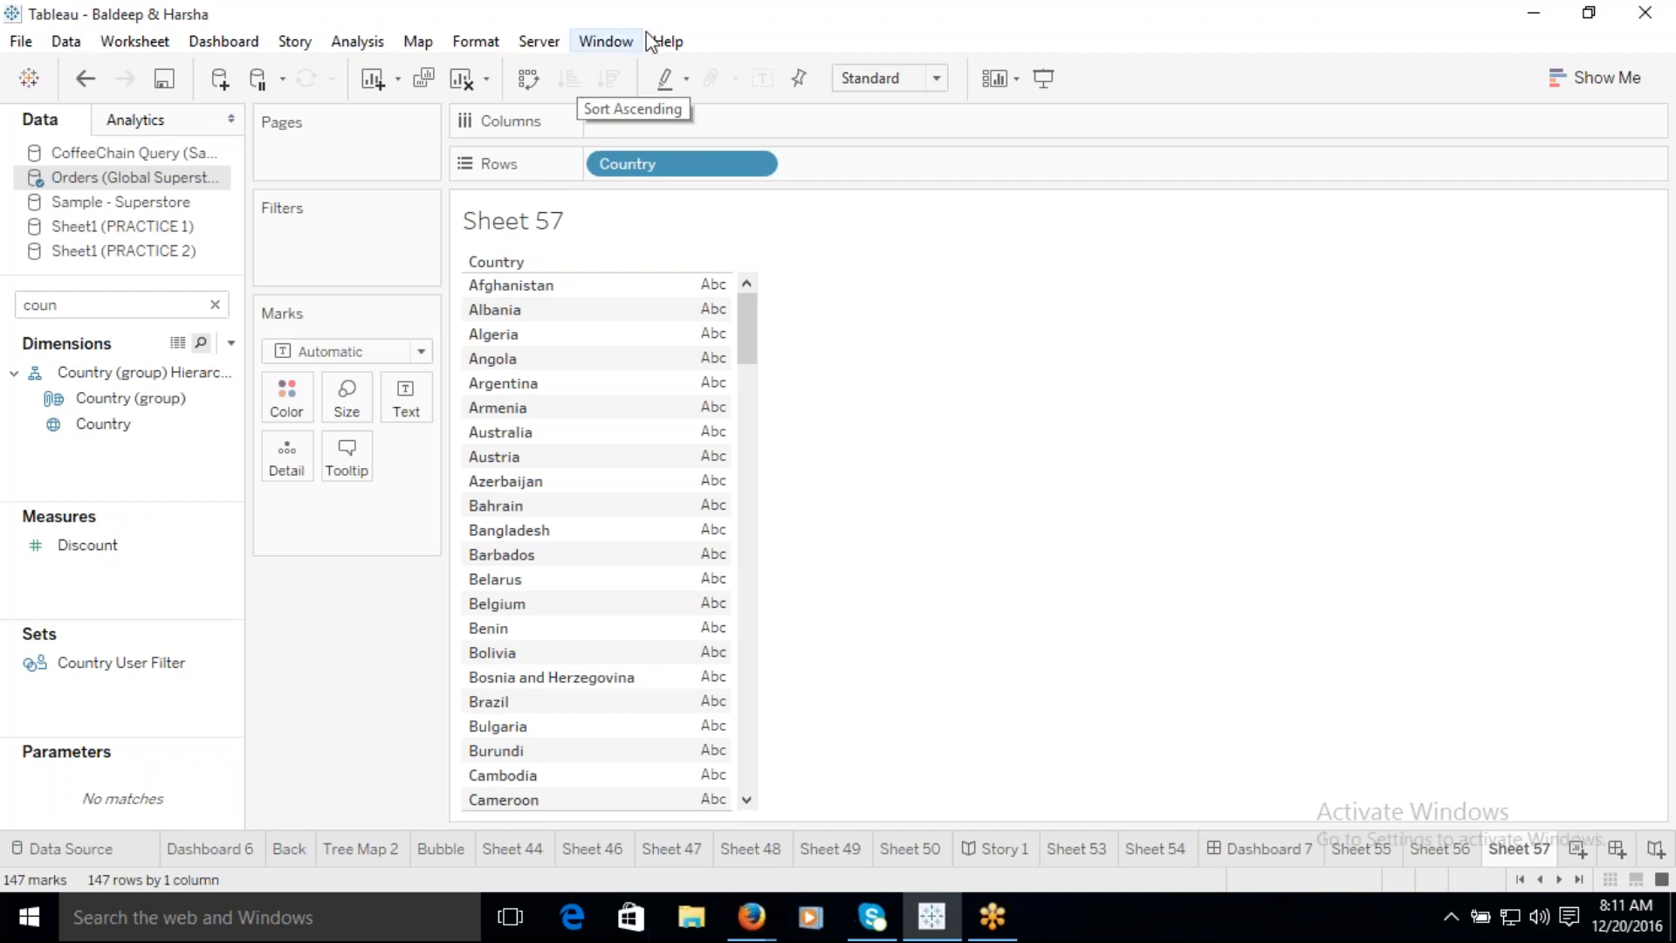
# Step: Try to create a group from Country that combines Afghanistan through Belgium under the name East, and discard it
pyautogui.click(96, 425)
pyautogui.rightClick(93, 421)
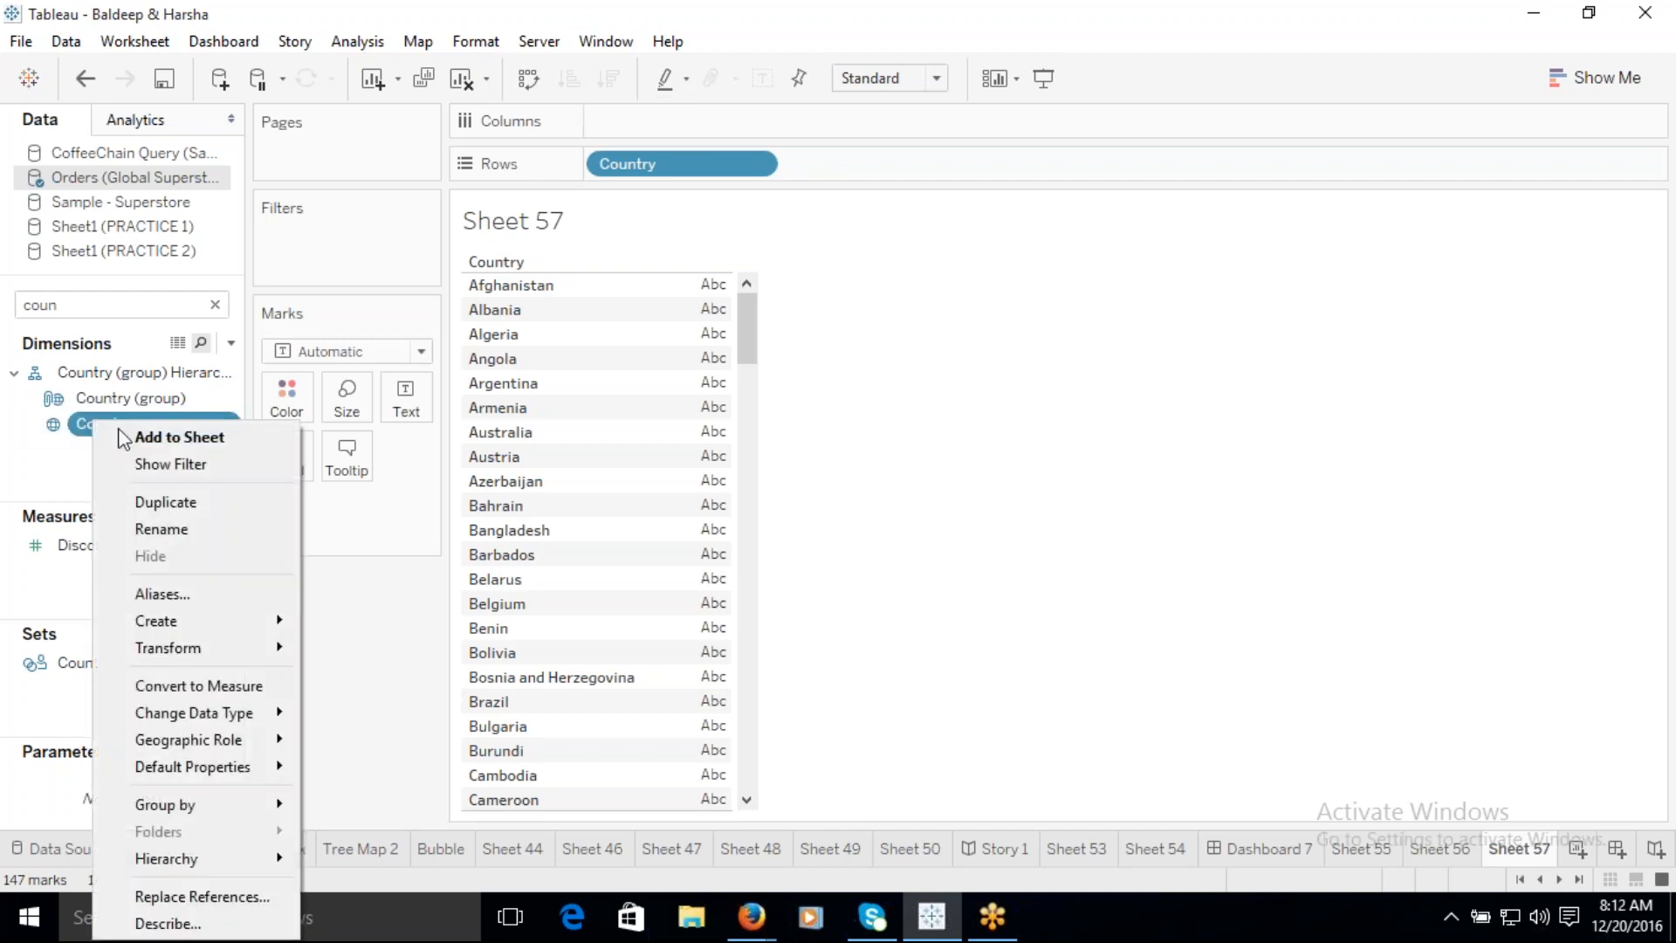
pyautogui.moveTo(113, 621)
pyautogui.click(355, 652)
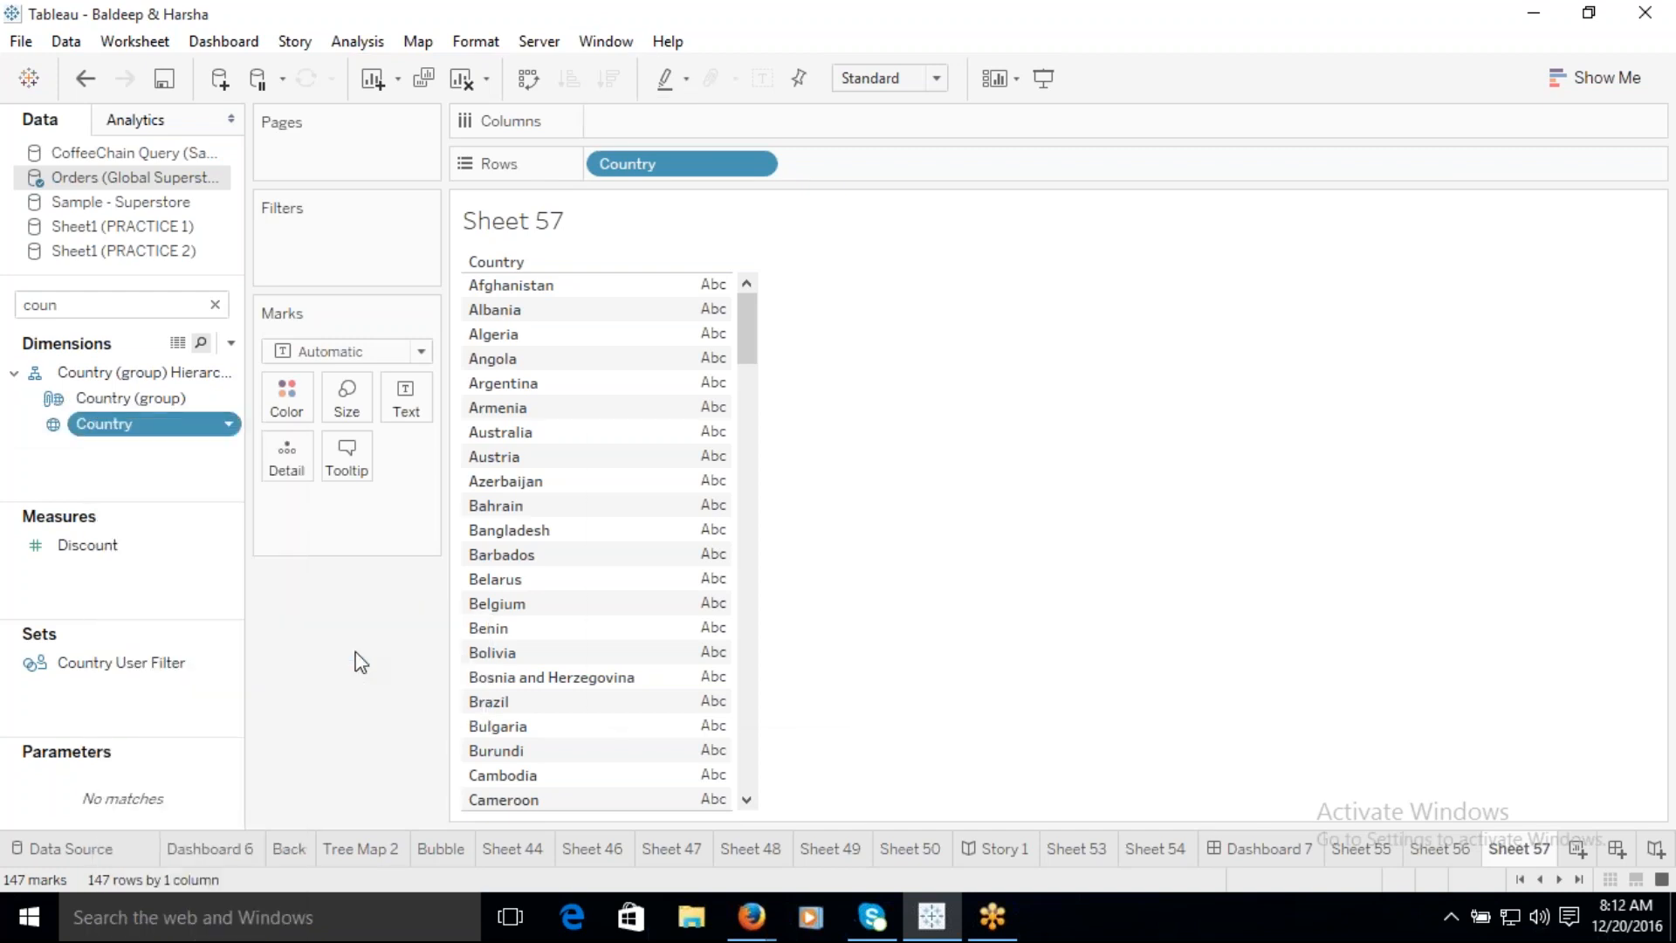
pyautogui.click(683, 303)
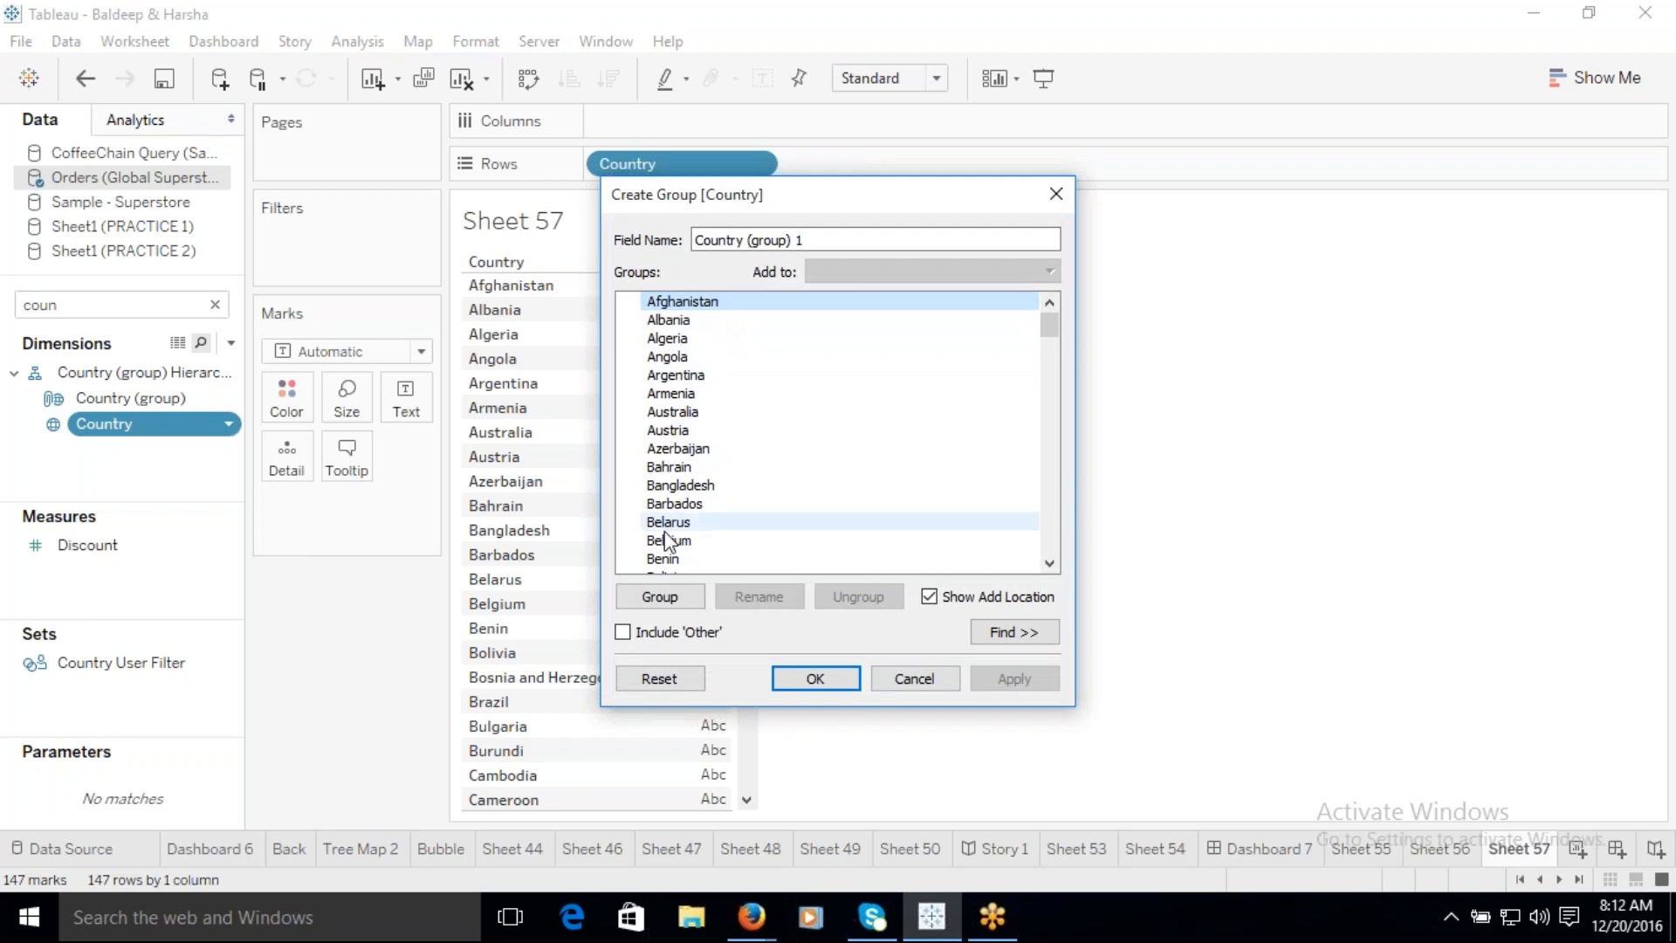
pyautogui.keyDown('shift'); pyautogui.click(667, 542); pyautogui.keyUp('shift')
pyautogui.click(661, 597)
pyautogui.write('E')
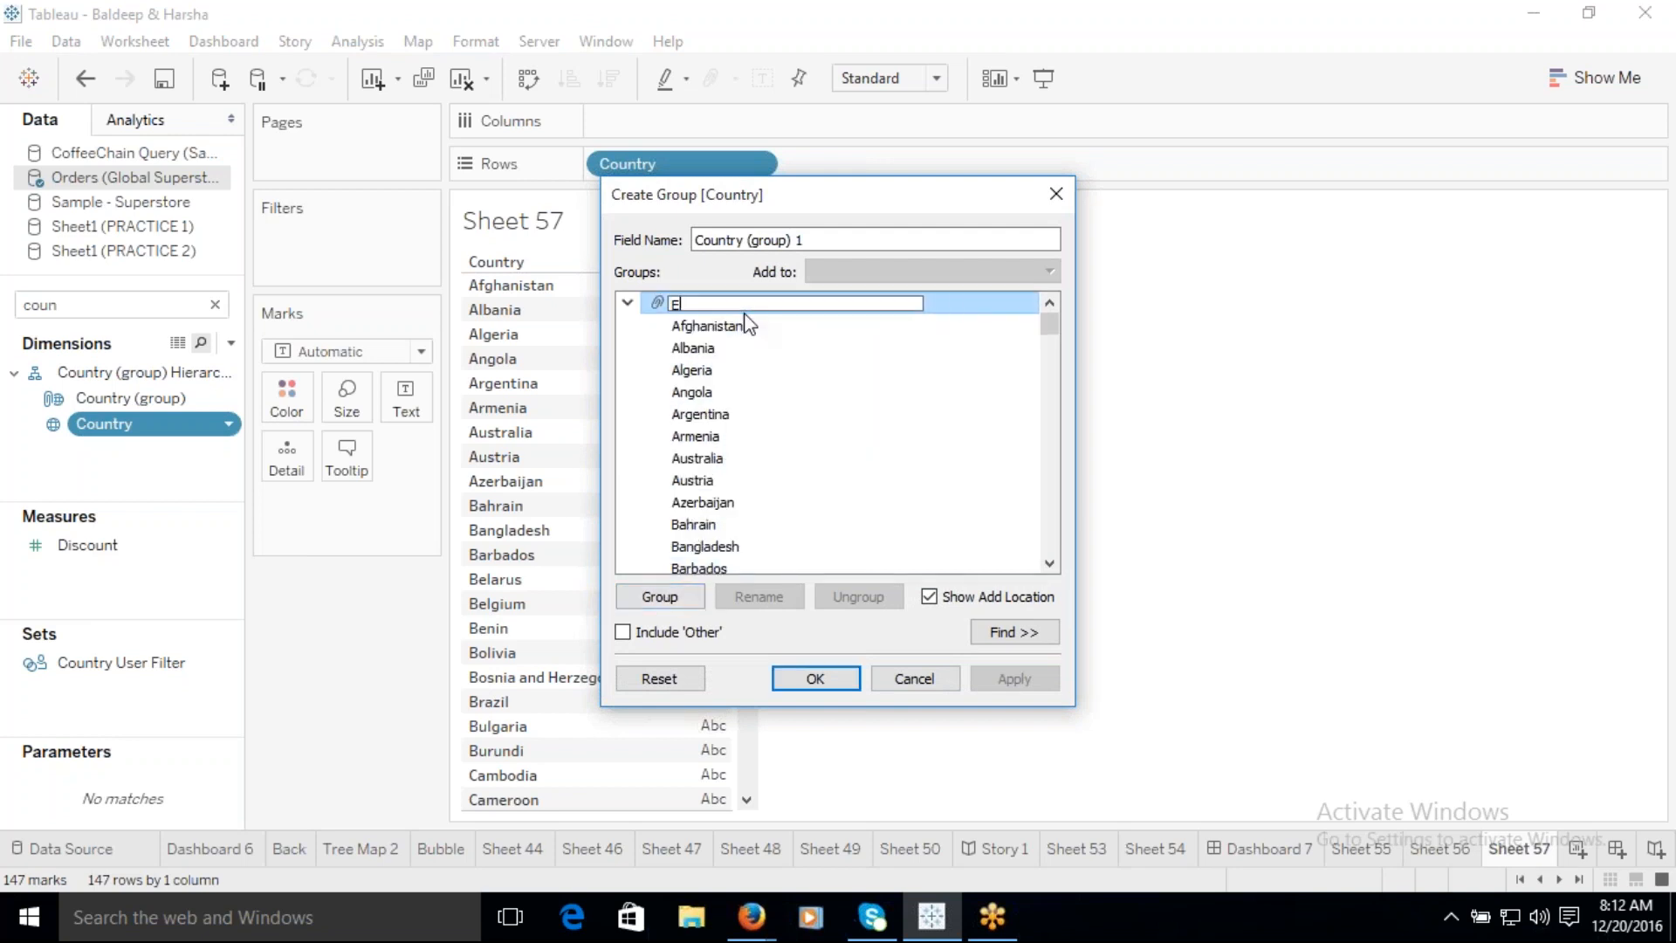
pyautogui.write('ast')
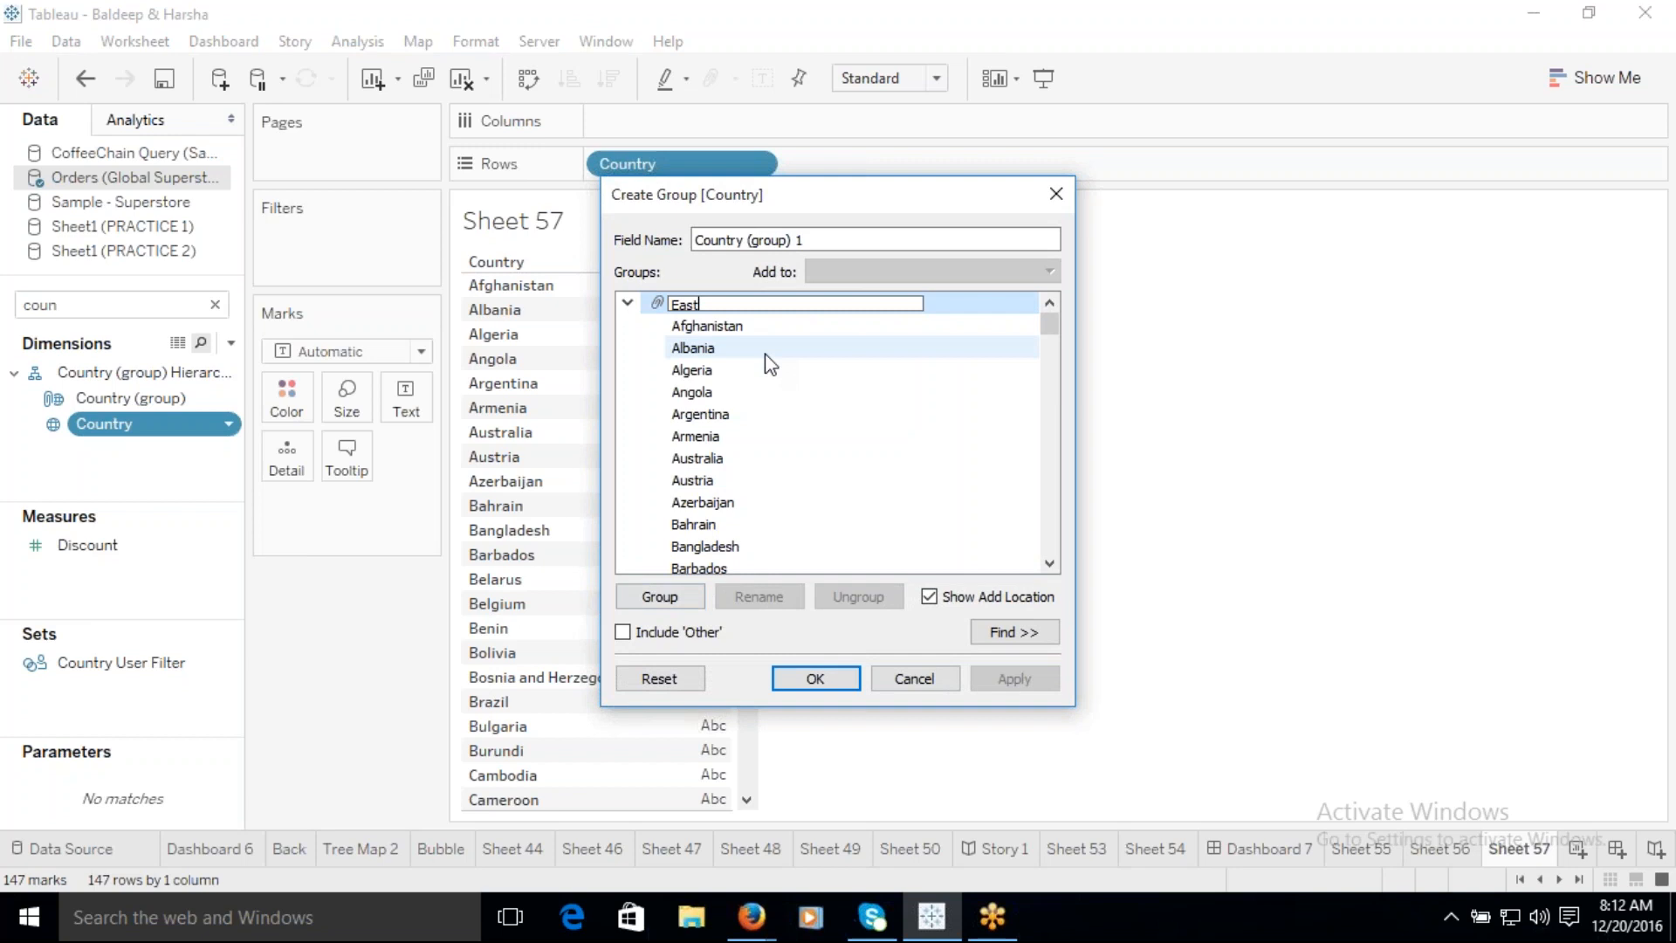
pyautogui.click(933, 676)
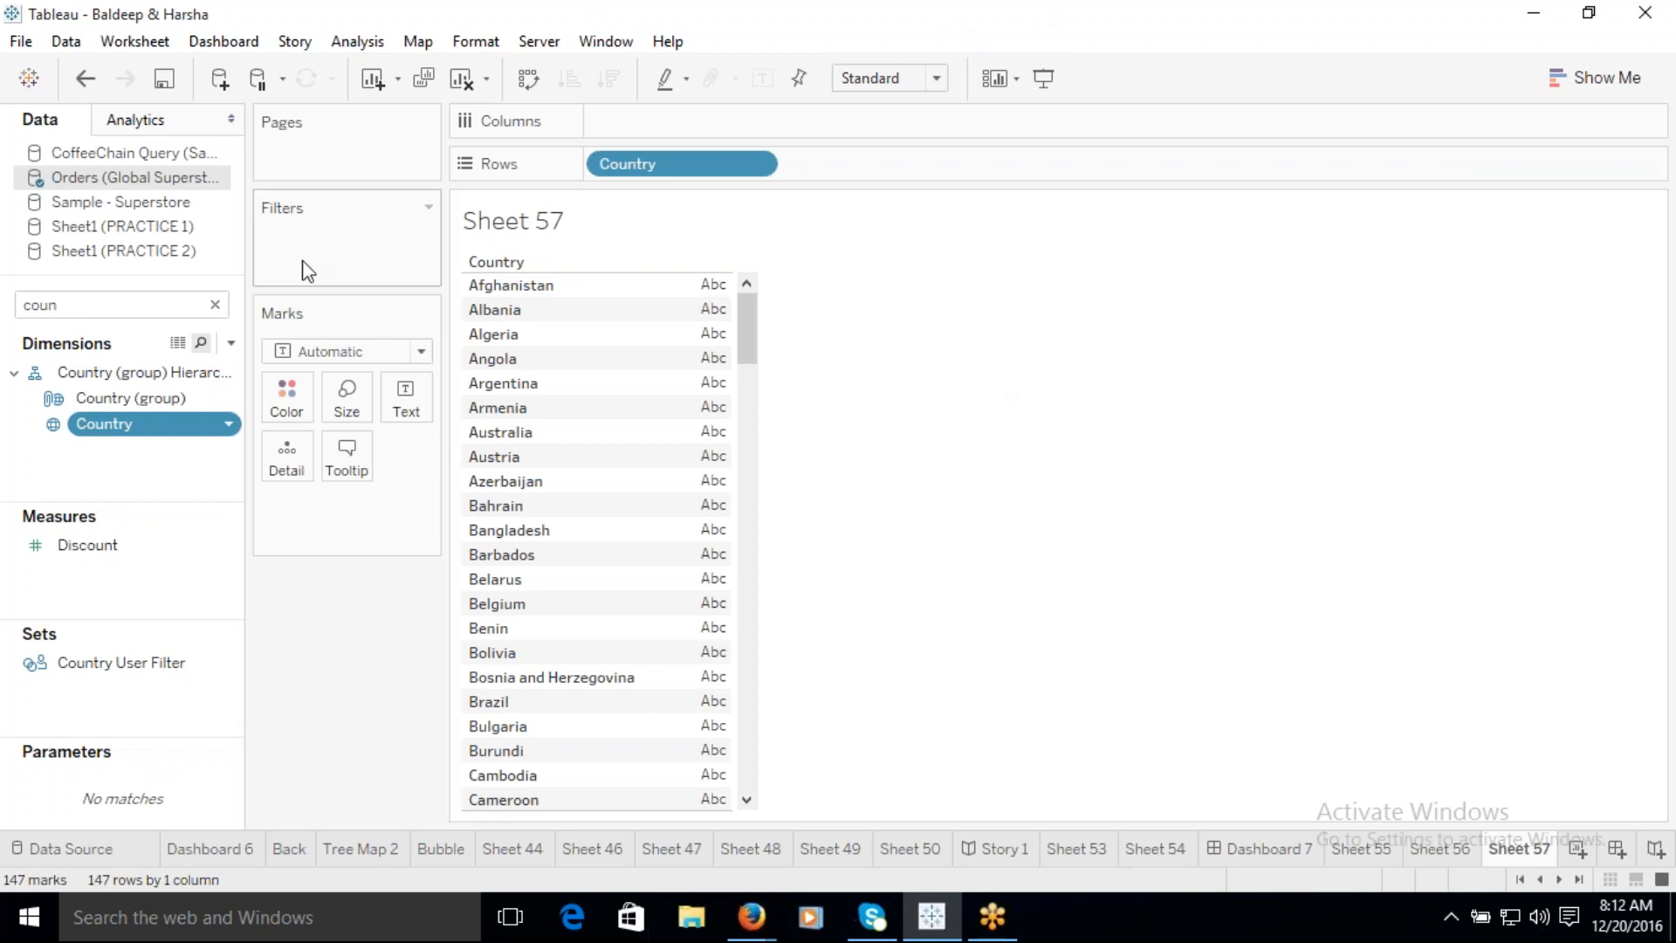
# Step: Clear the field search and examine which kinds of fields can be created from the Profit measure
pyautogui.click(214, 305)
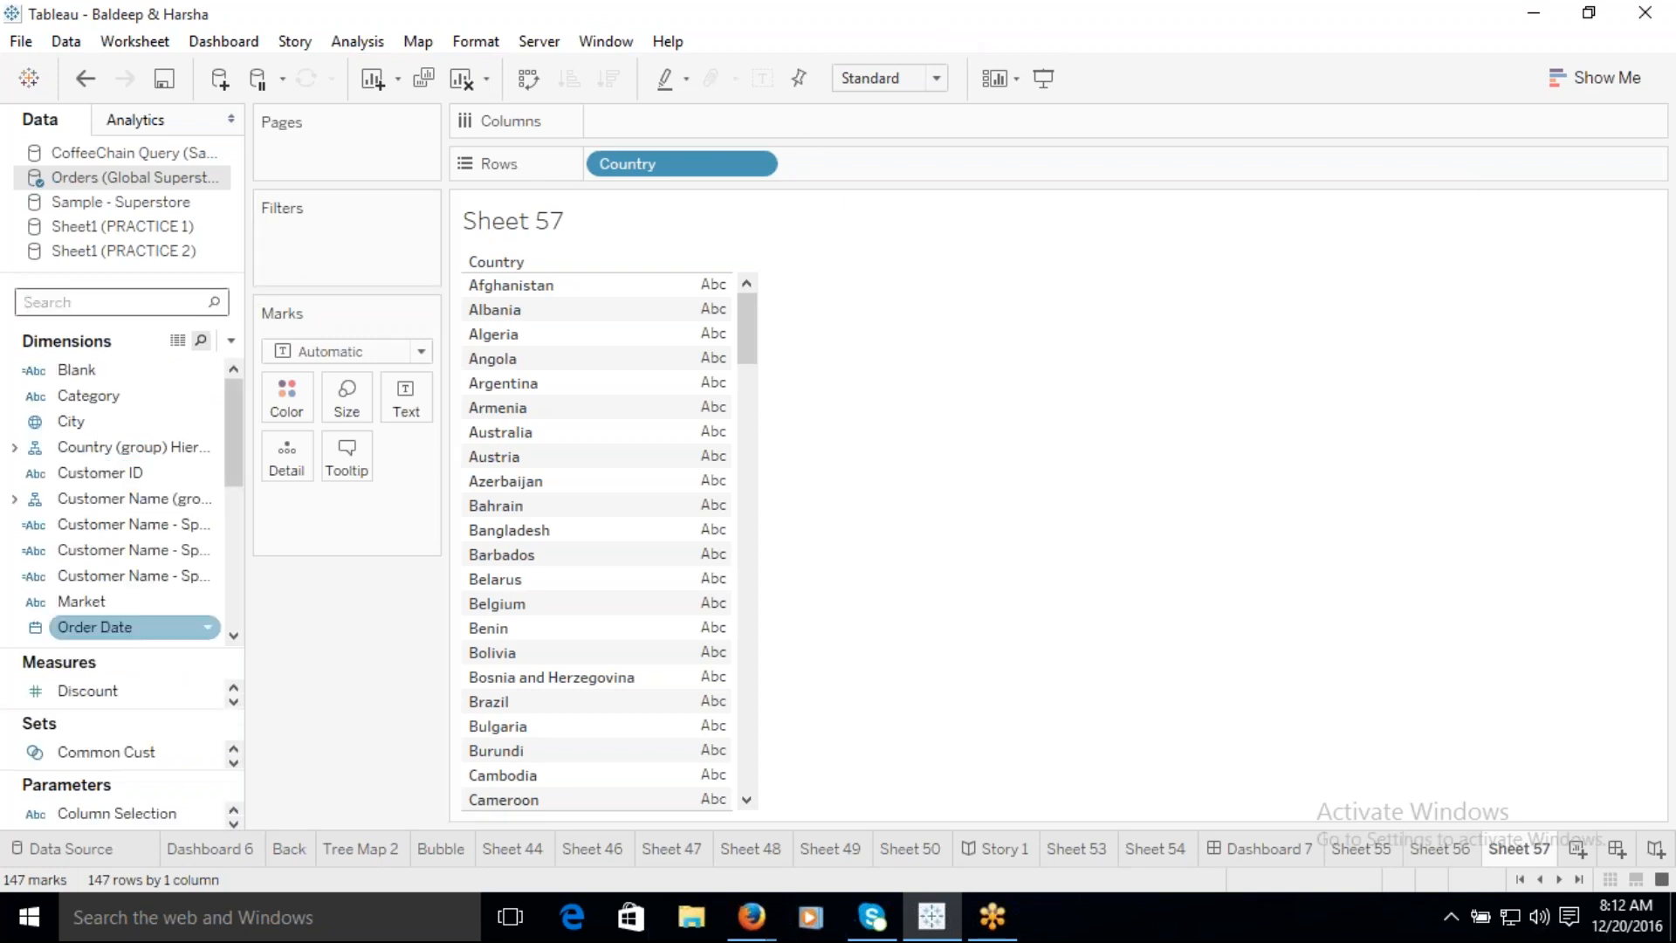
pyautogui.moveTo(116, 656); pyautogui.dragTo(116, 447)
pyautogui.click(98, 505)
pyautogui.rightClick(98, 503)
pyautogui.moveTo(153, 182)
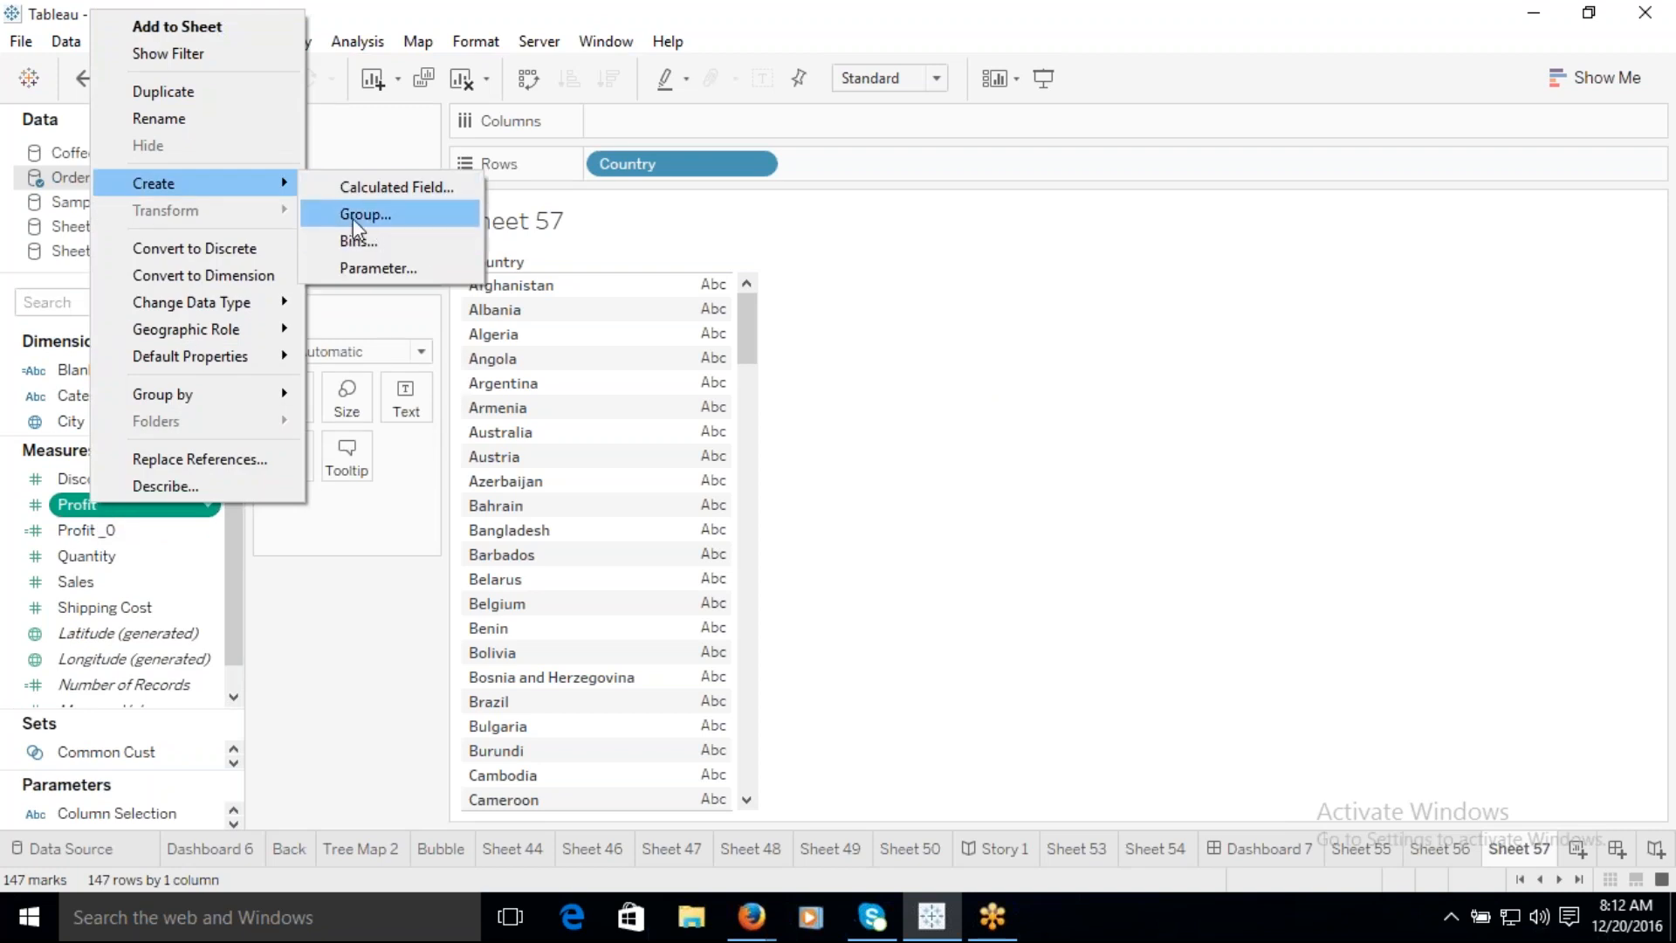
pyautogui.click(790, 411)
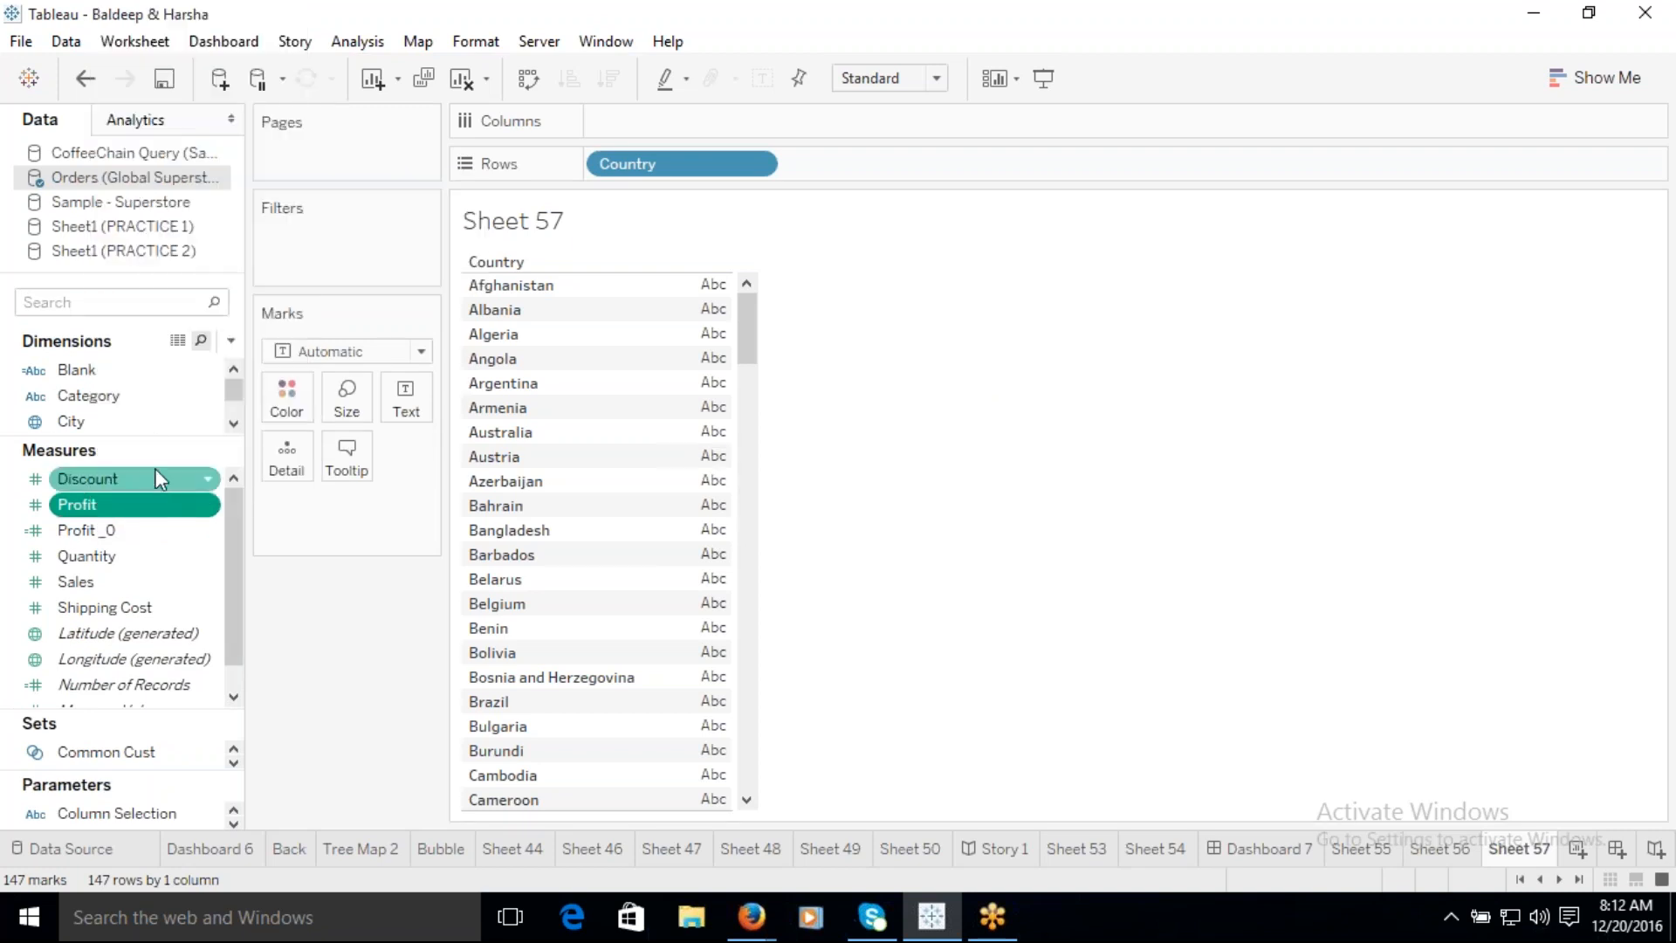
# Step: Compare the kinds of fields that can be created from the Category dimension with those for the Profit measure
pyautogui.moveTo(146, 444); pyautogui.dragTo(140, 648)
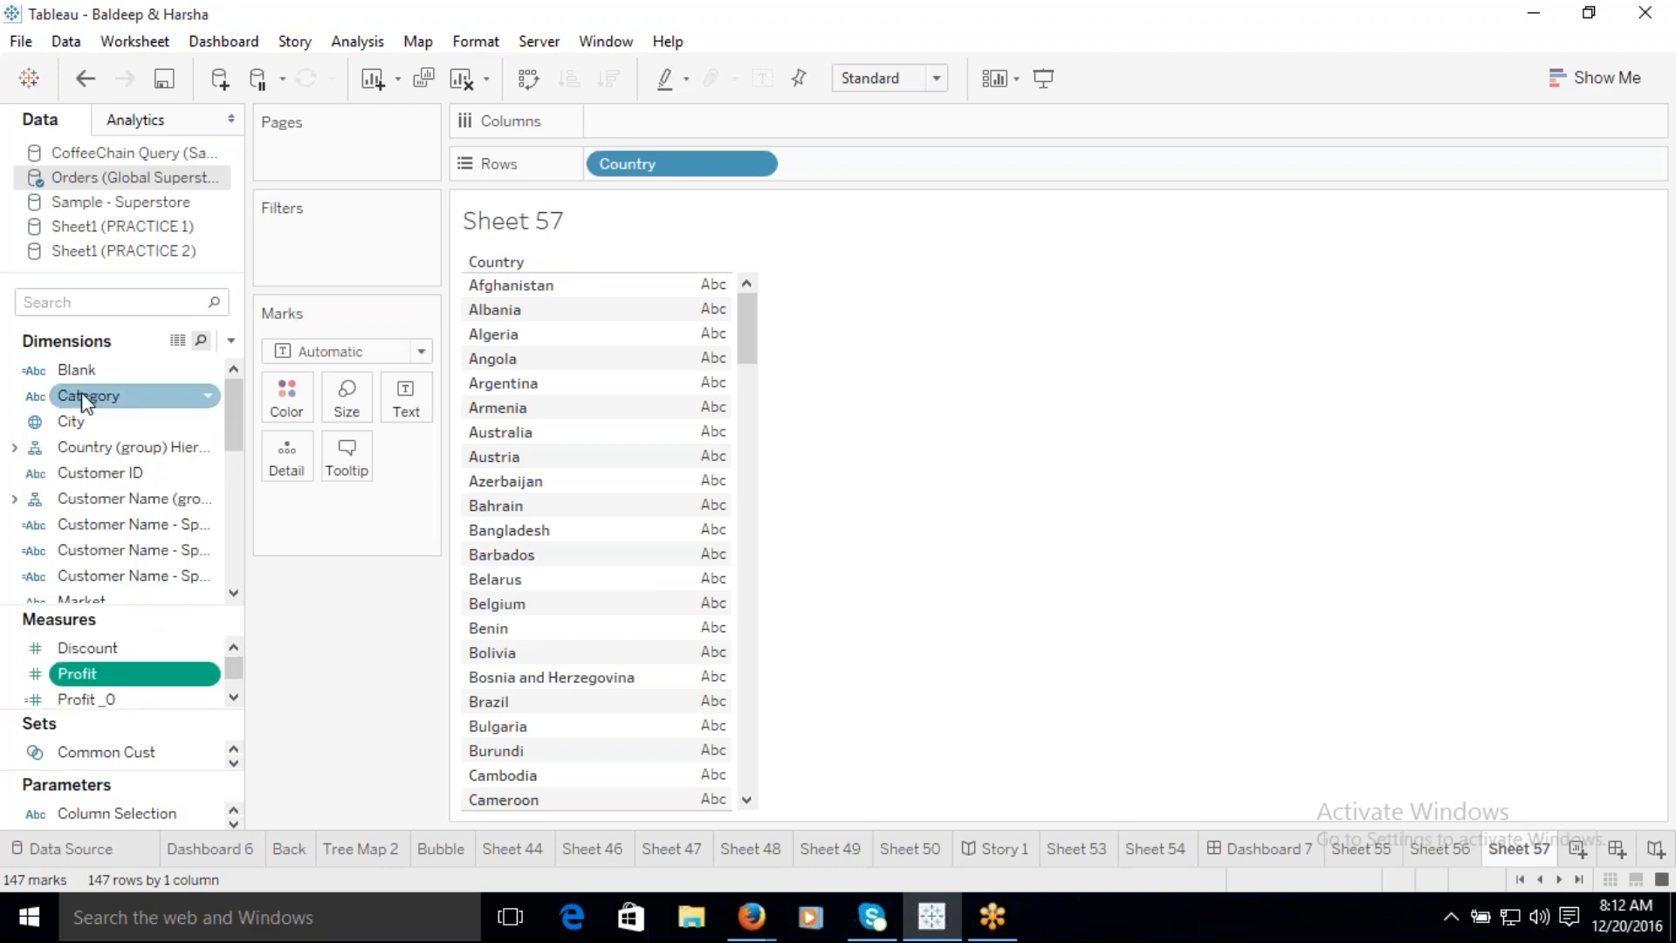
pyautogui.rightClick(114, 398)
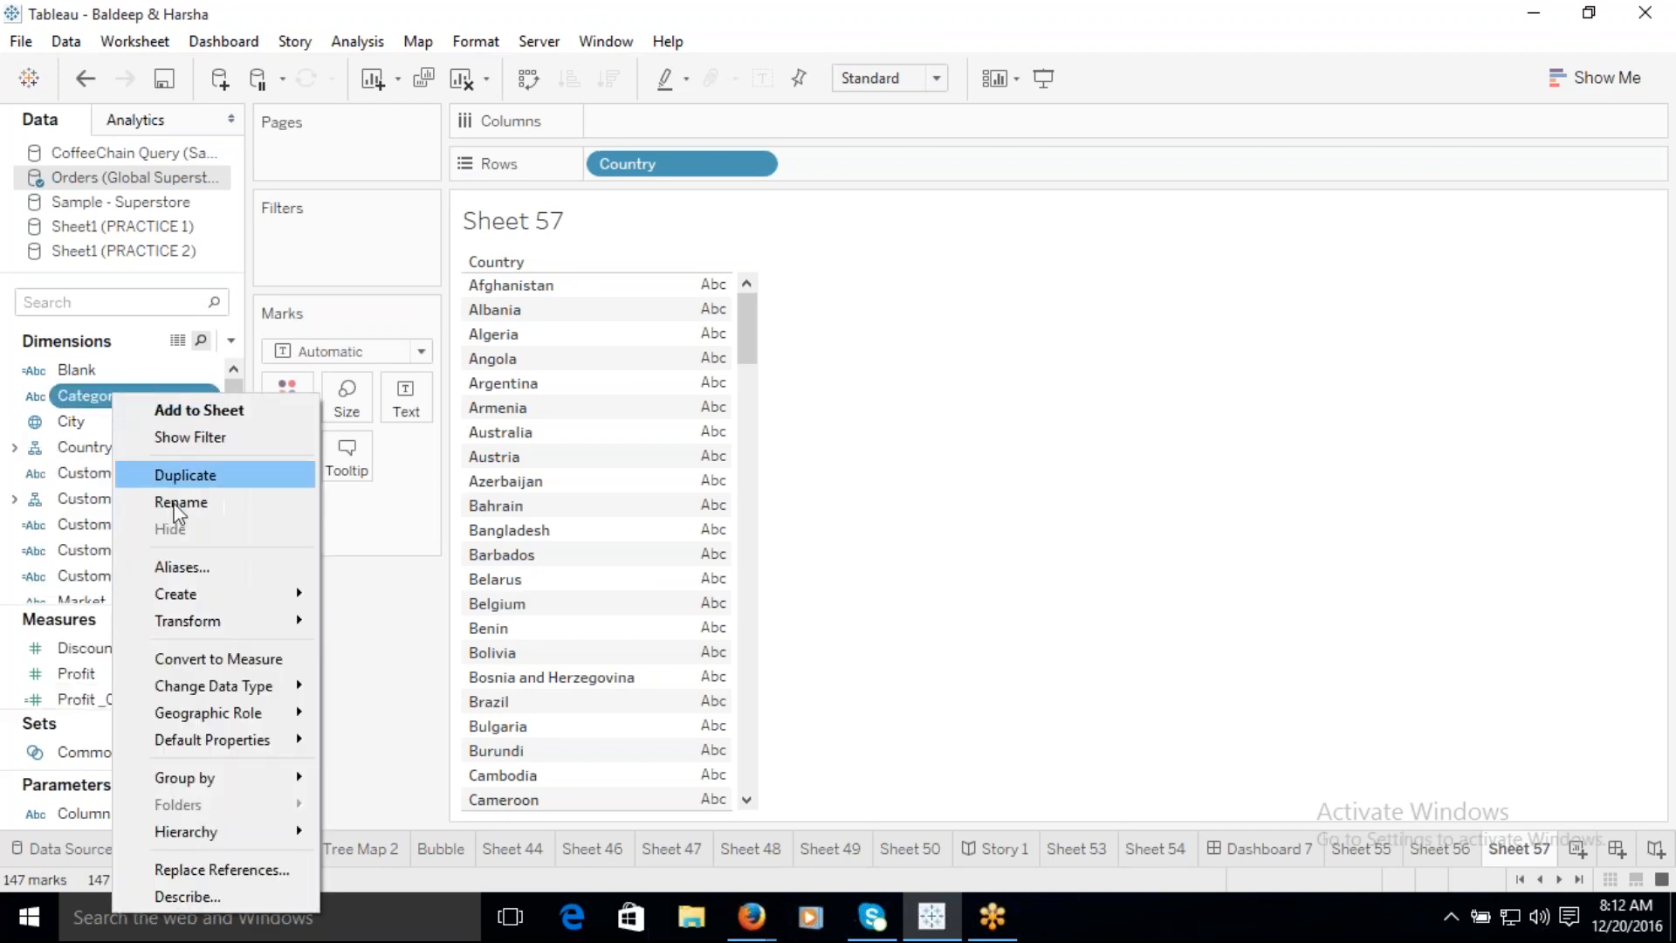
pyautogui.moveTo(213, 598)
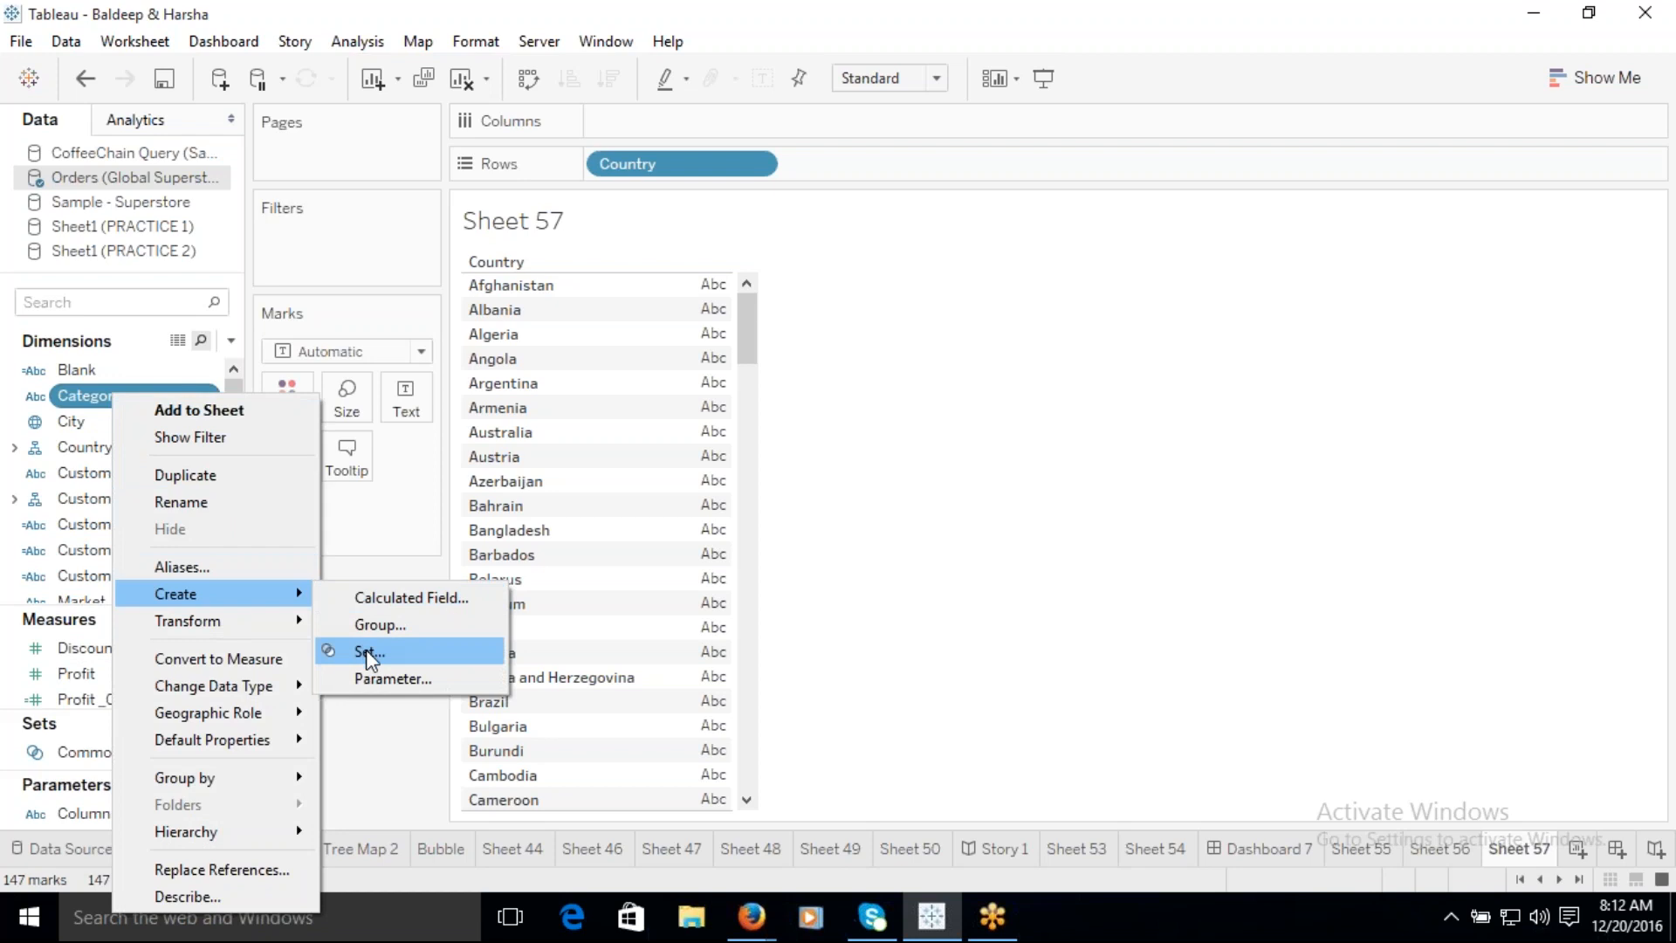
pyautogui.click(1024, 506)
pyautogui.moveTo(122, 606); pyautogui.dragTo(112, 331)
pyautogui.click(88, 410)
pyautogui.rightClick(88, 407)
pyautogui.moveTo(159, 584)
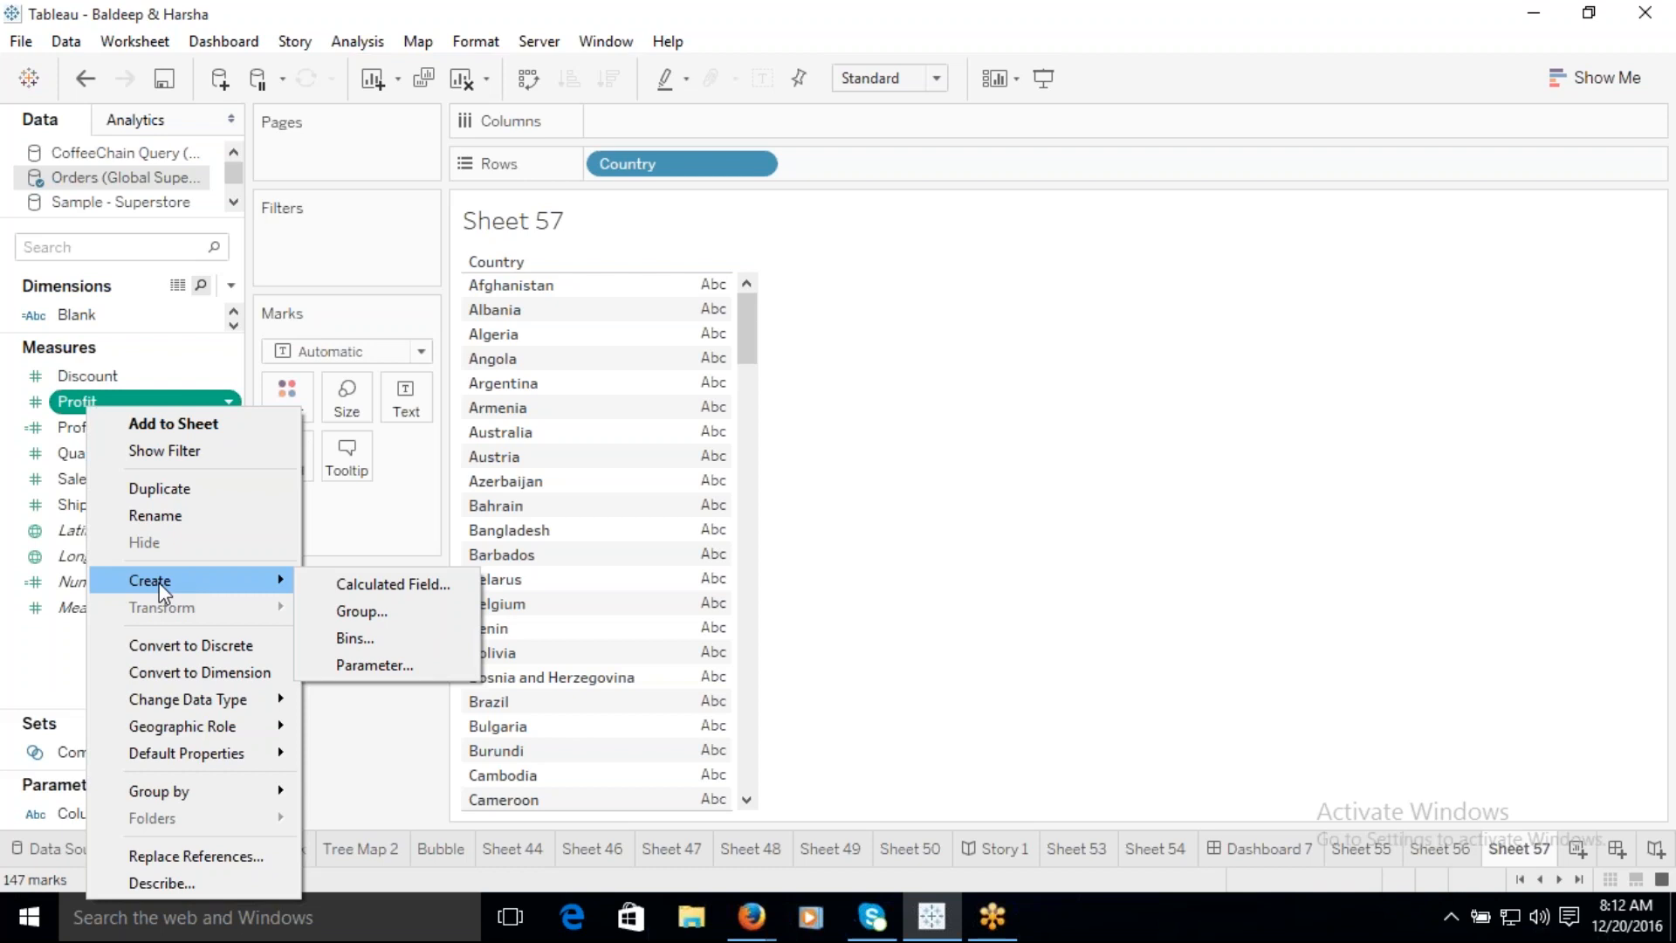
pyautogui.click(1095, 447)
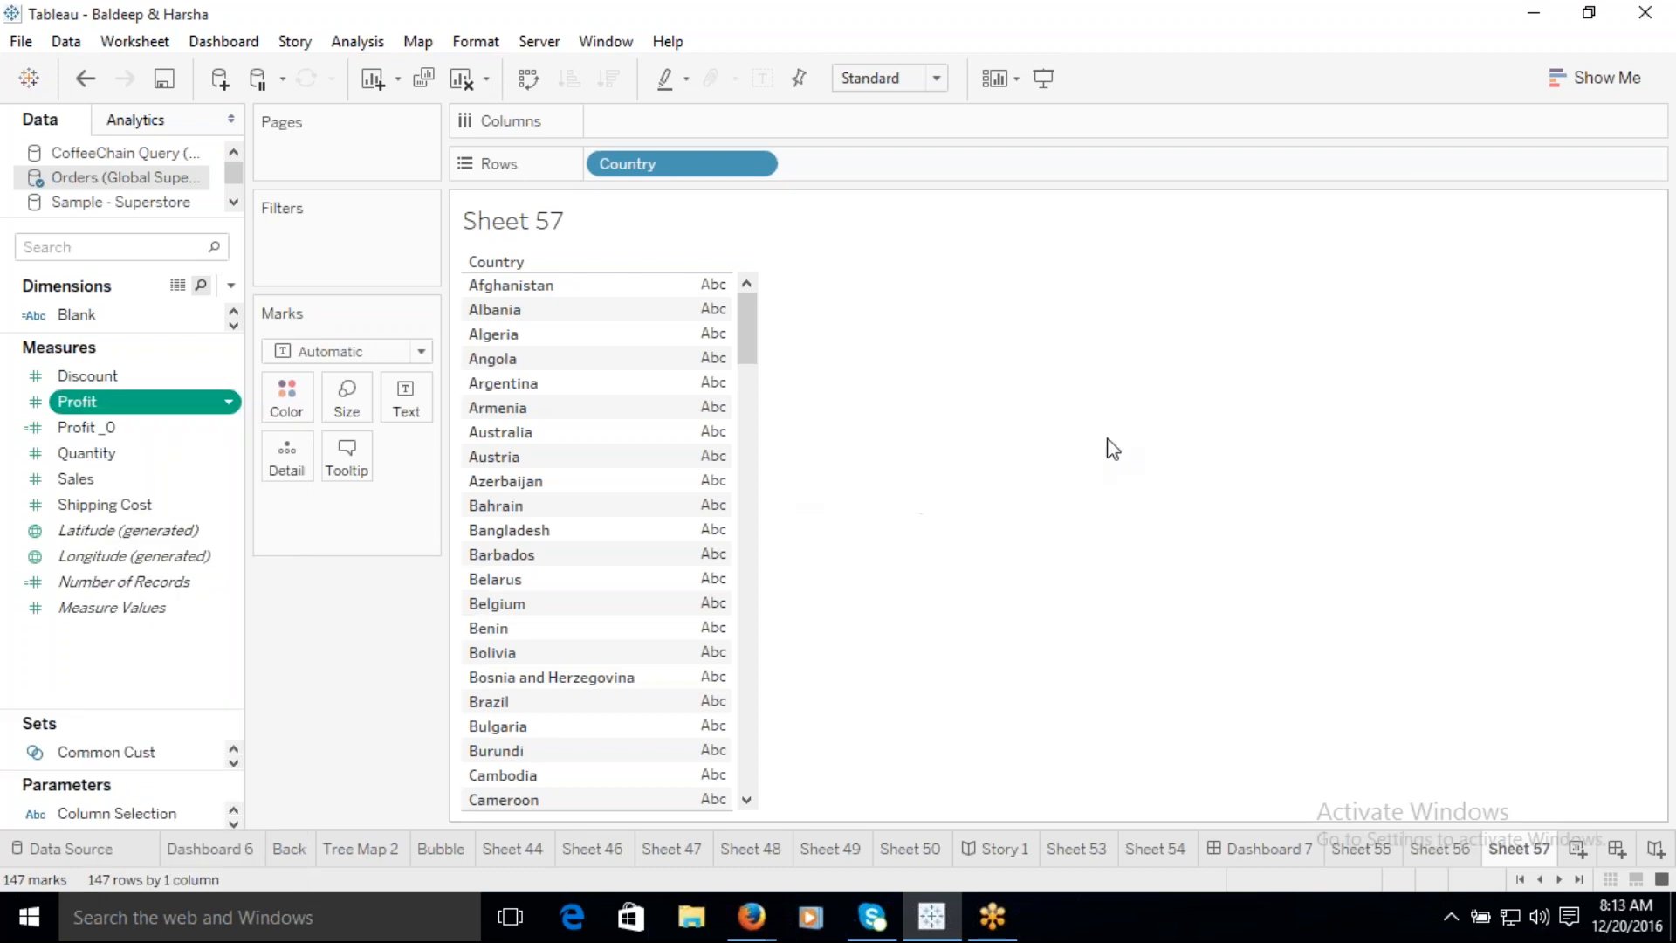
# Step: Add another new worksheet, try Profit on Rows, and remove it again to leave the sheet blank
pyautogui.click(1578, 848)
pyautogui.moveTo(84, 401); pyautogui.dragTo(703, 175)
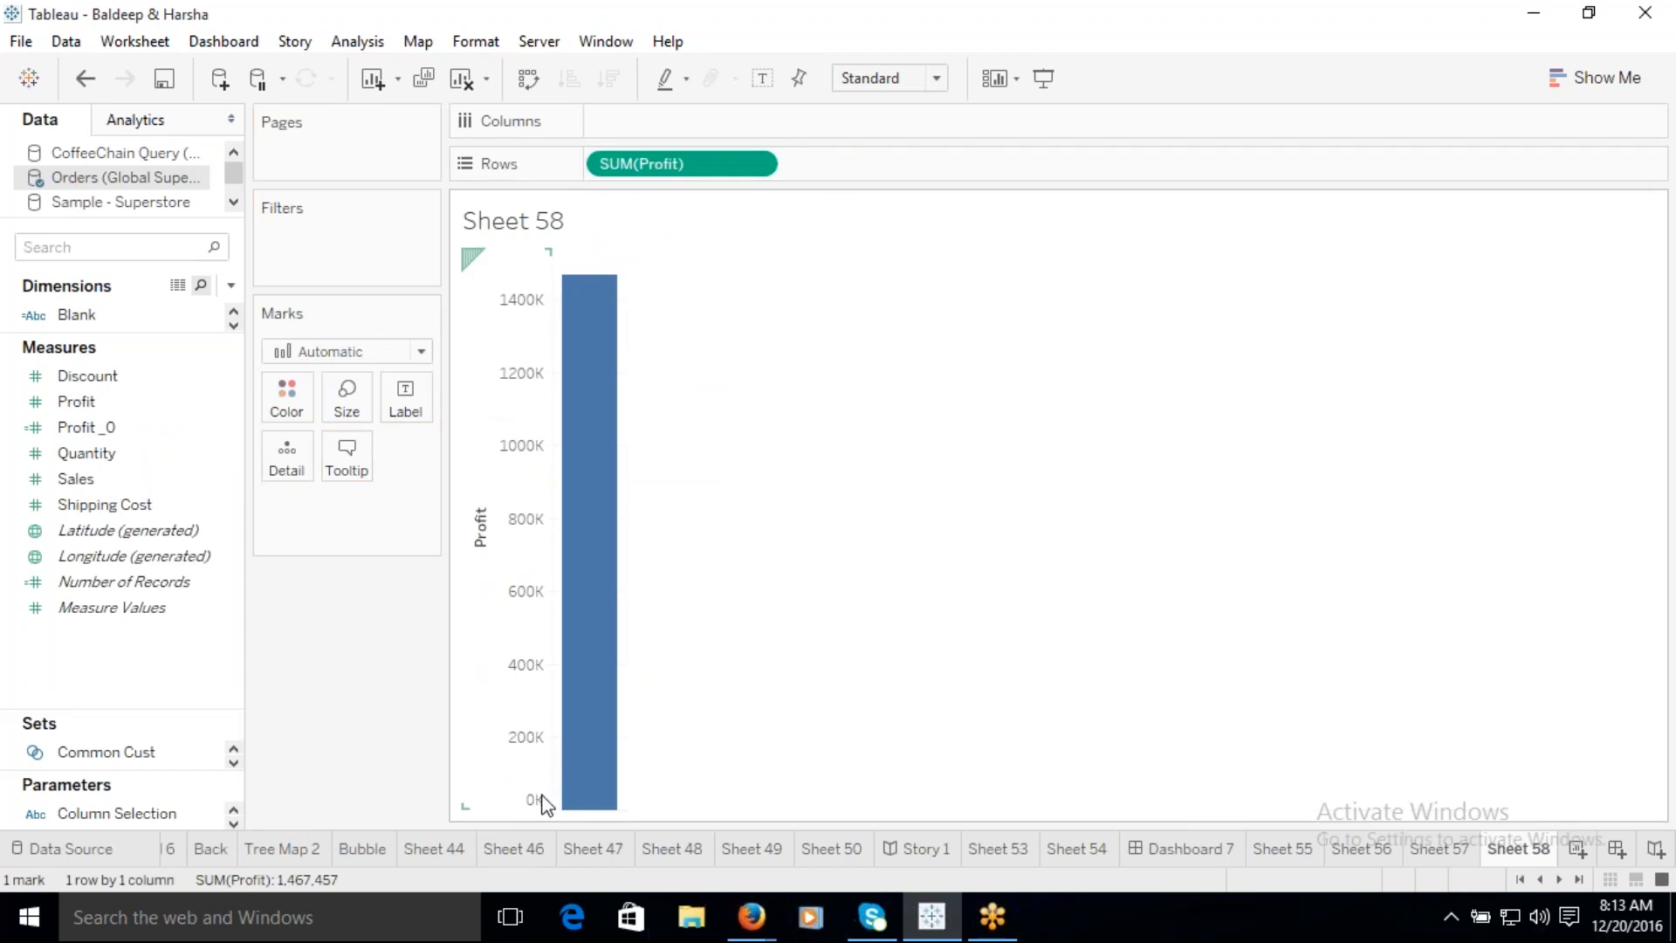
pyautogui.moveTo(684, 170); pyautogui.dragTo(681, 3)
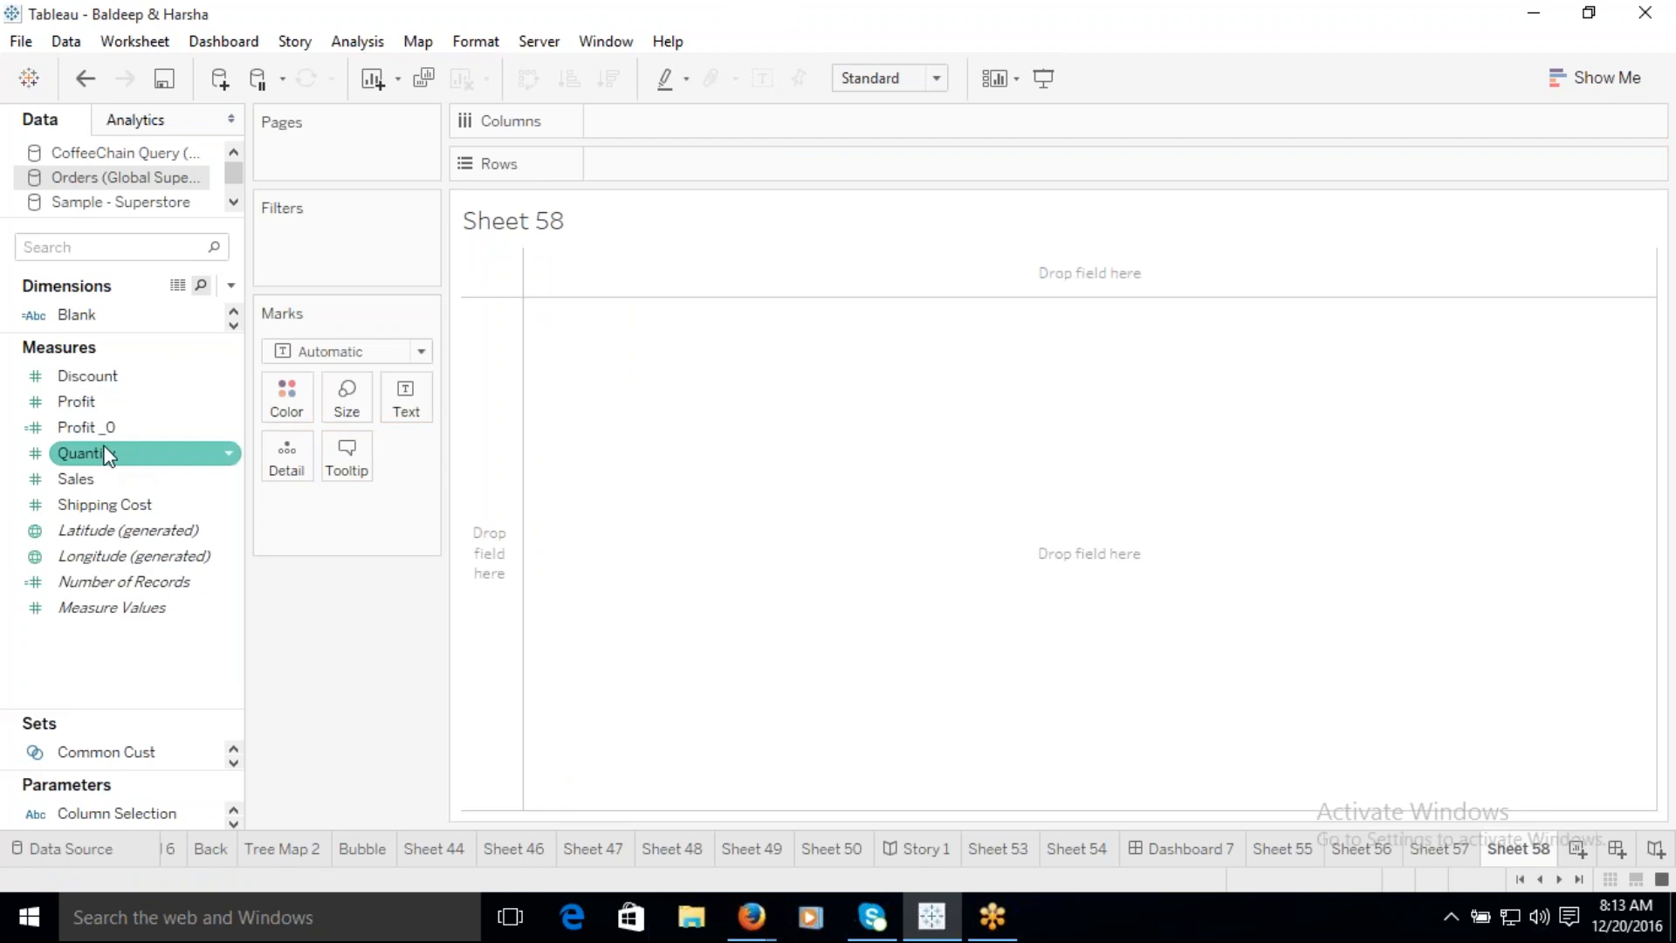
# Step: Create a bin field named Sales (bin) from the Sales measure with a bin size of 1000
pyautogui.rightClick(110, 485)
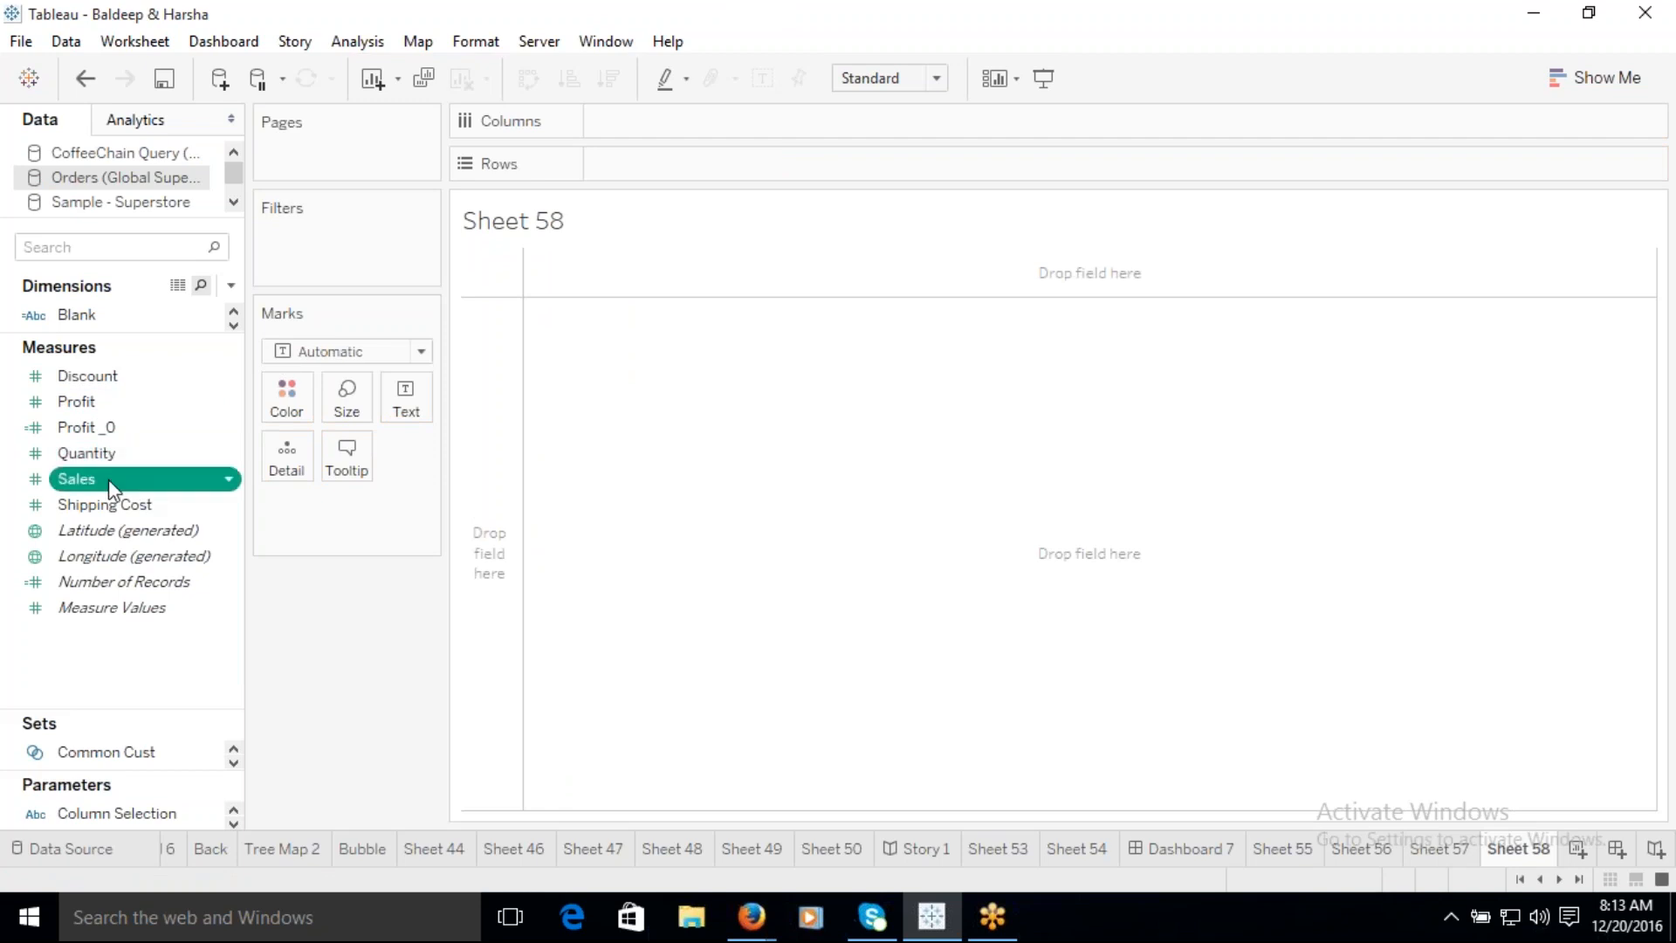
pyautogui.moveTo(208, 159)
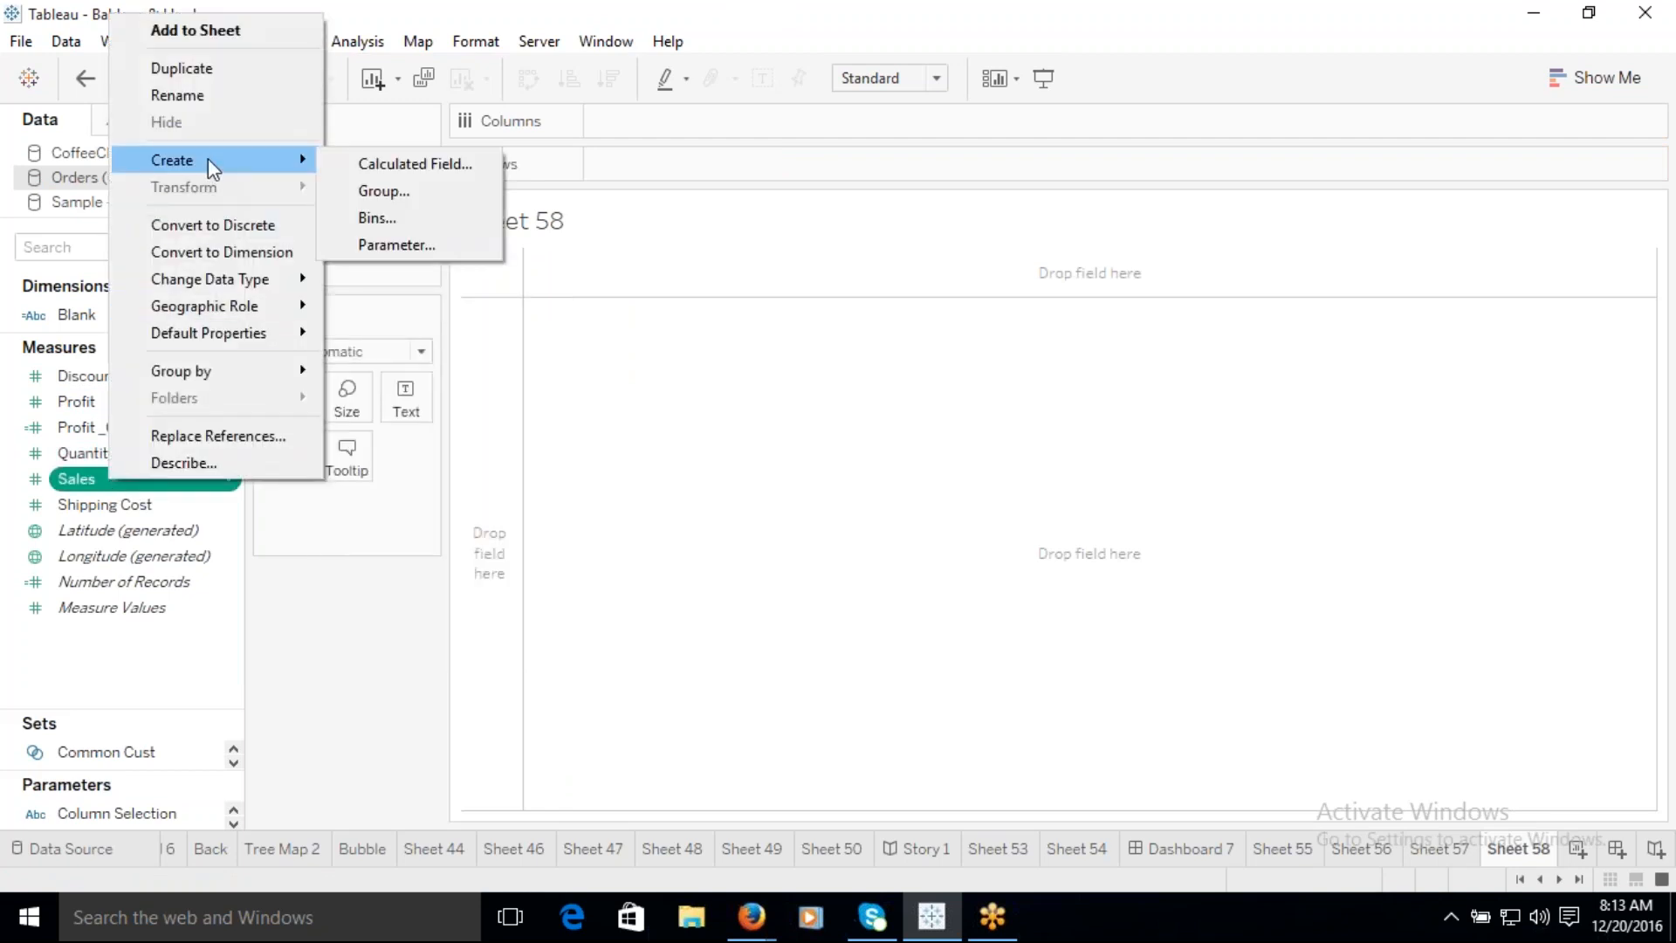
pyautogui.click(390, 218)
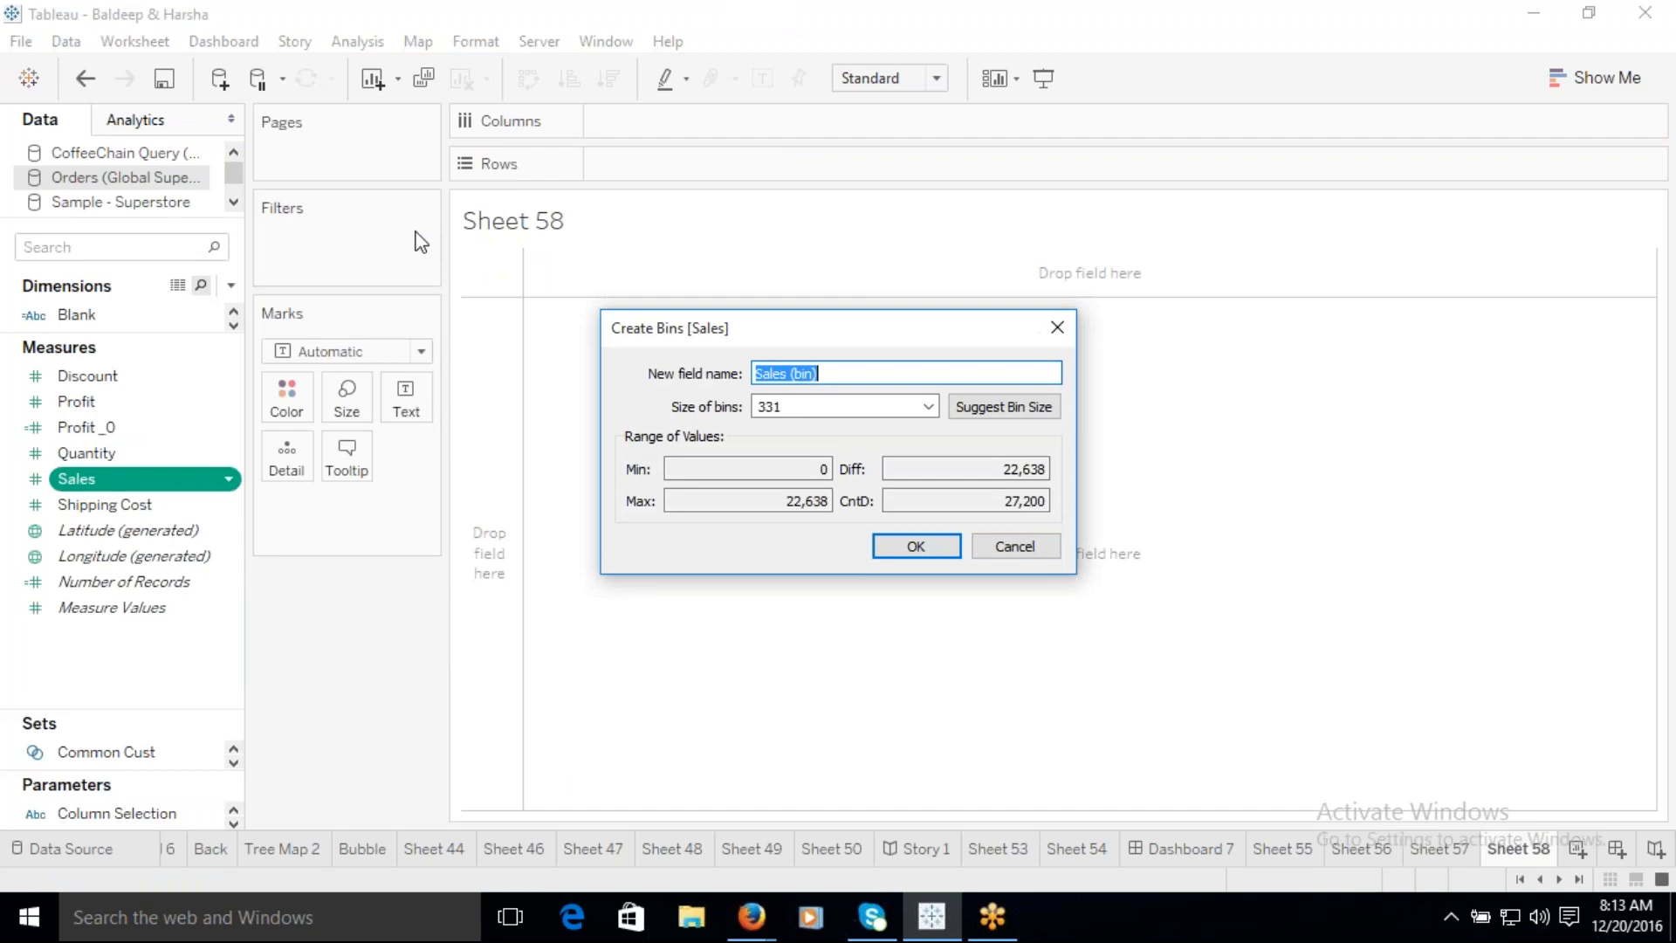
pyautogui.doubleClick(791, 406)
pyautogui.write('1')
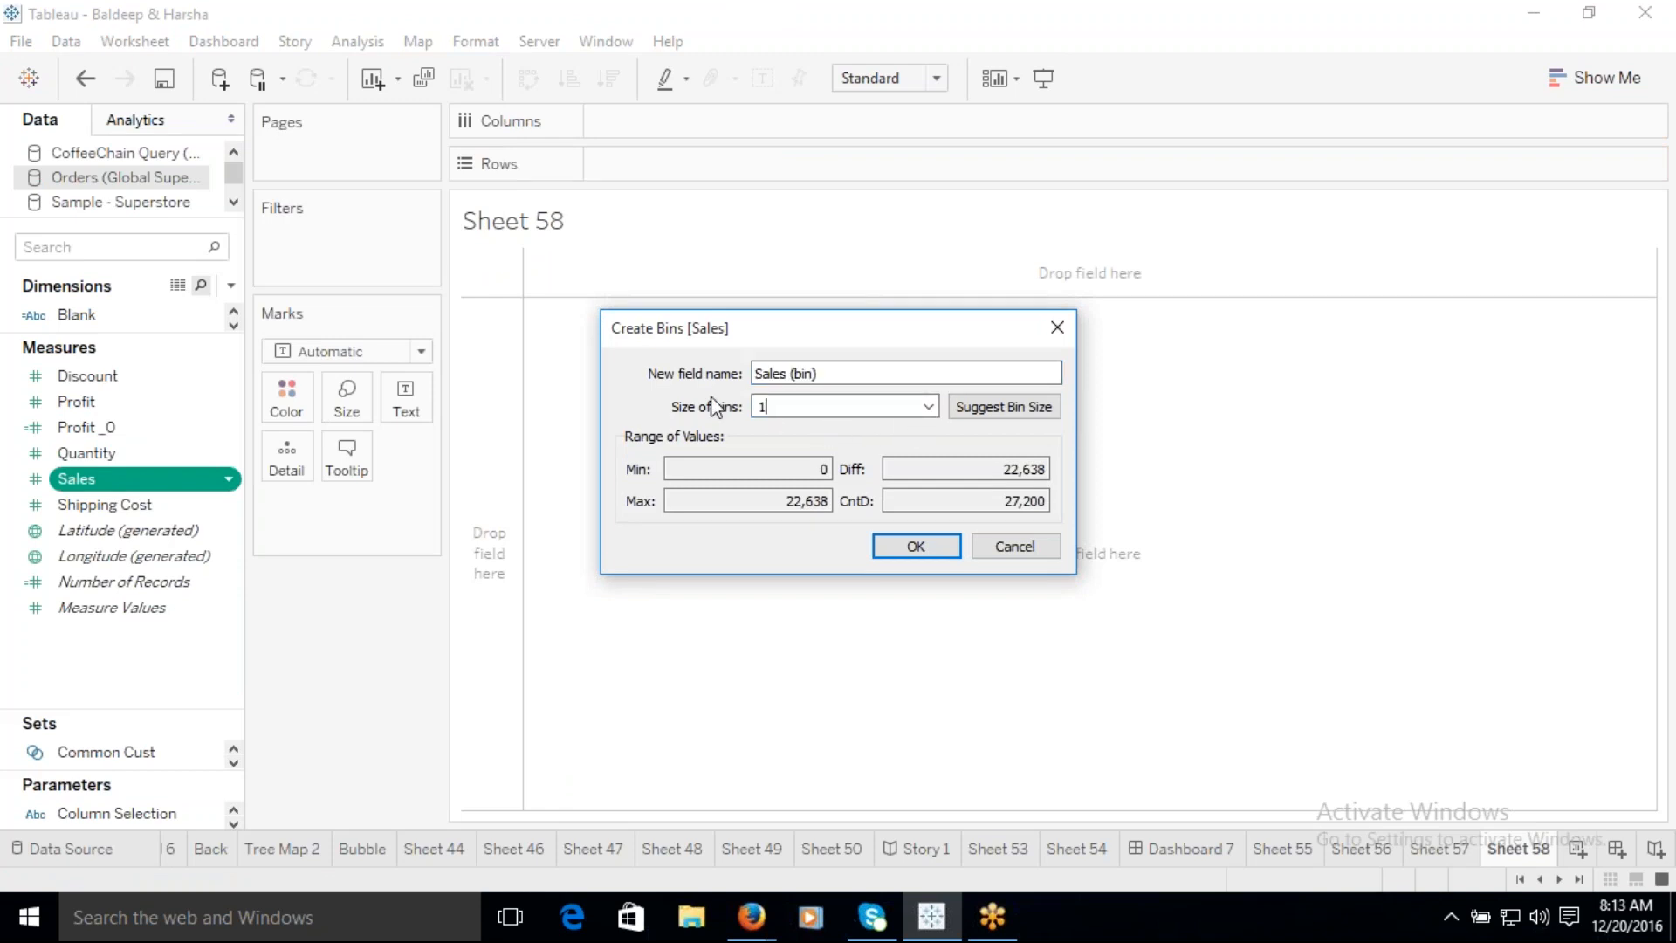
pyautogui.write('000')
pyautogui.click(915, 546)
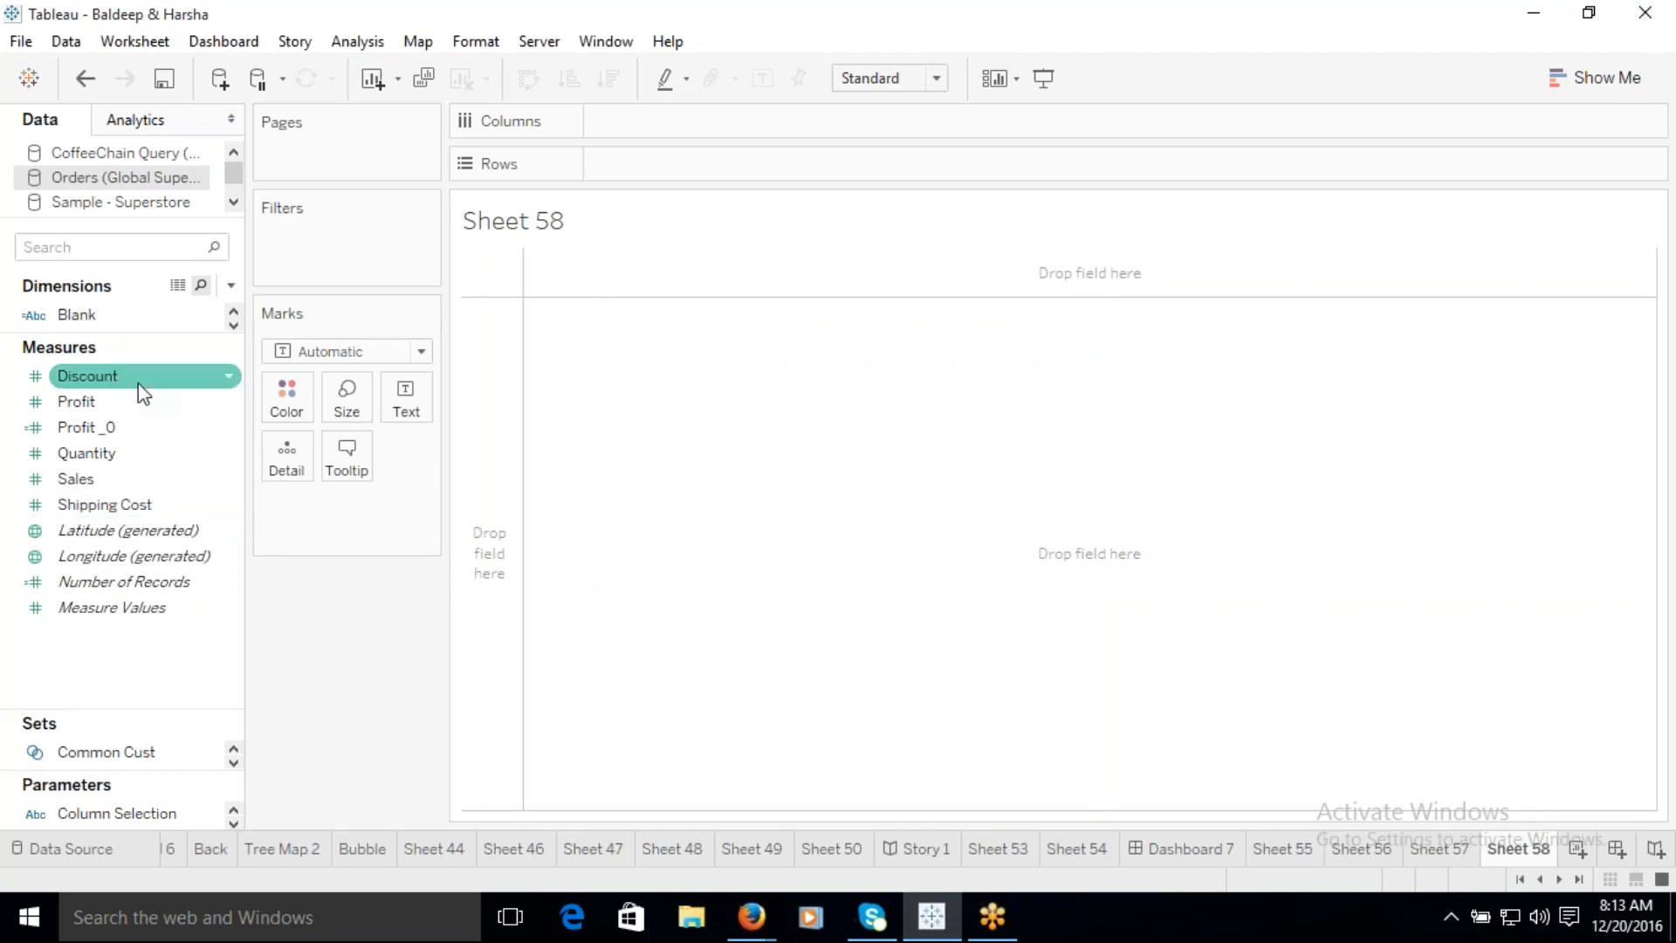
# Step: Build a histogram with Sales (bin) on Columns and the sum of Sales on Rows
pyautogui.moveTo(123, 333); pyautogui.dragTo(114, 699)
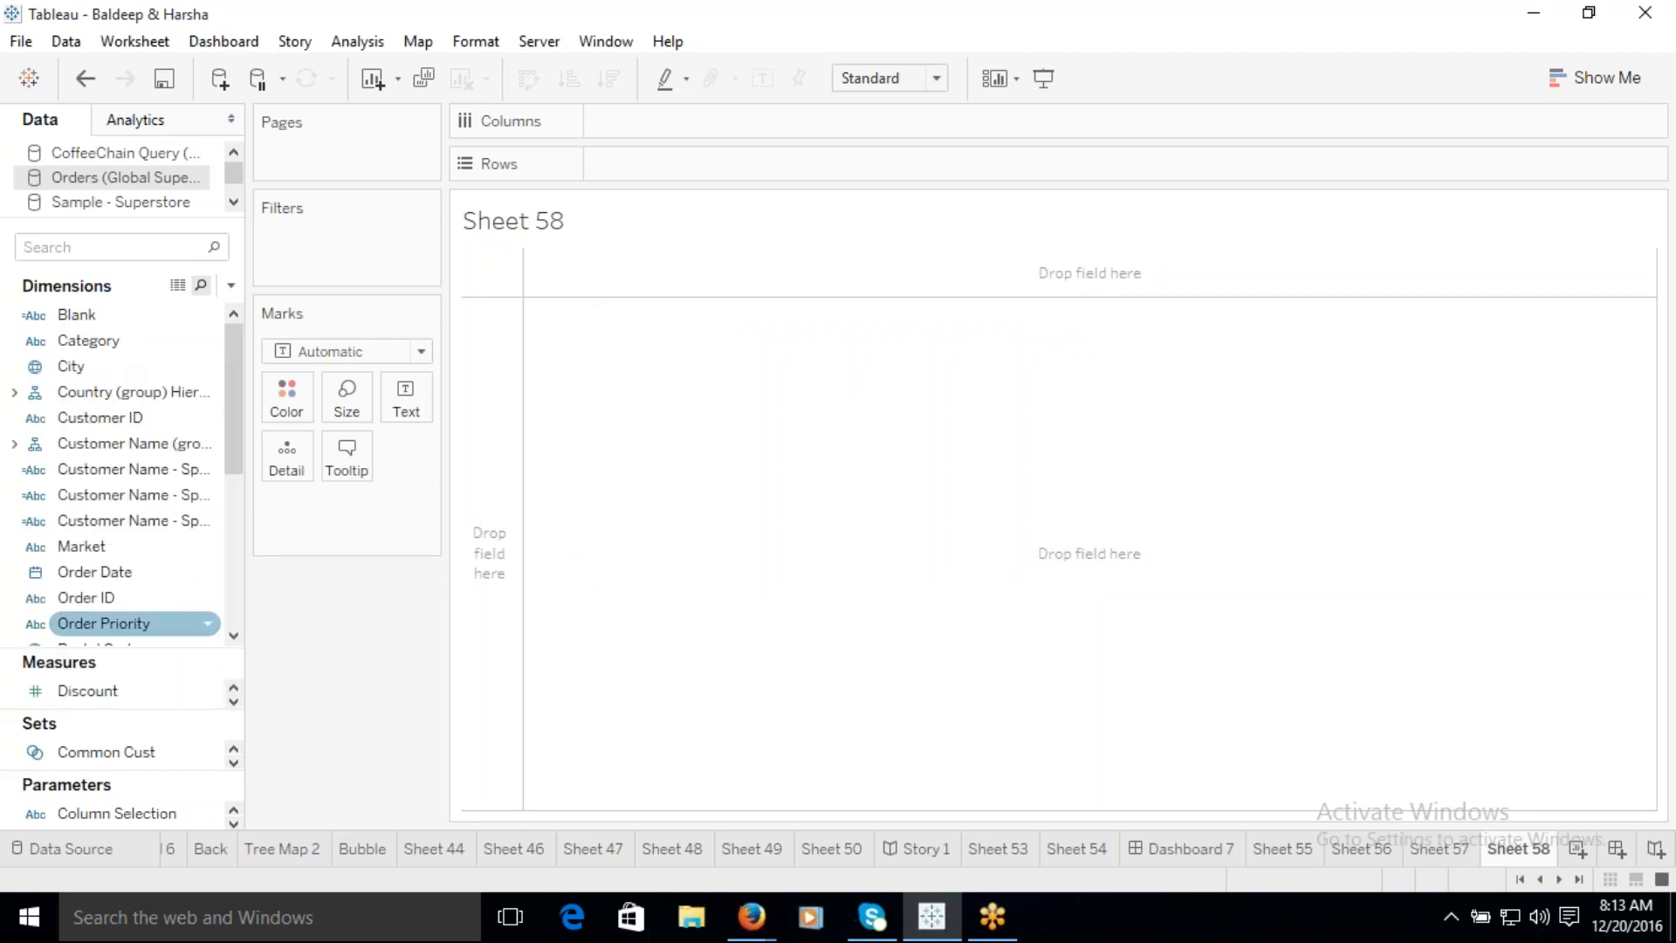
pyautogui.moveTo(232, 395); pyautogui.dragTo(260, 572)
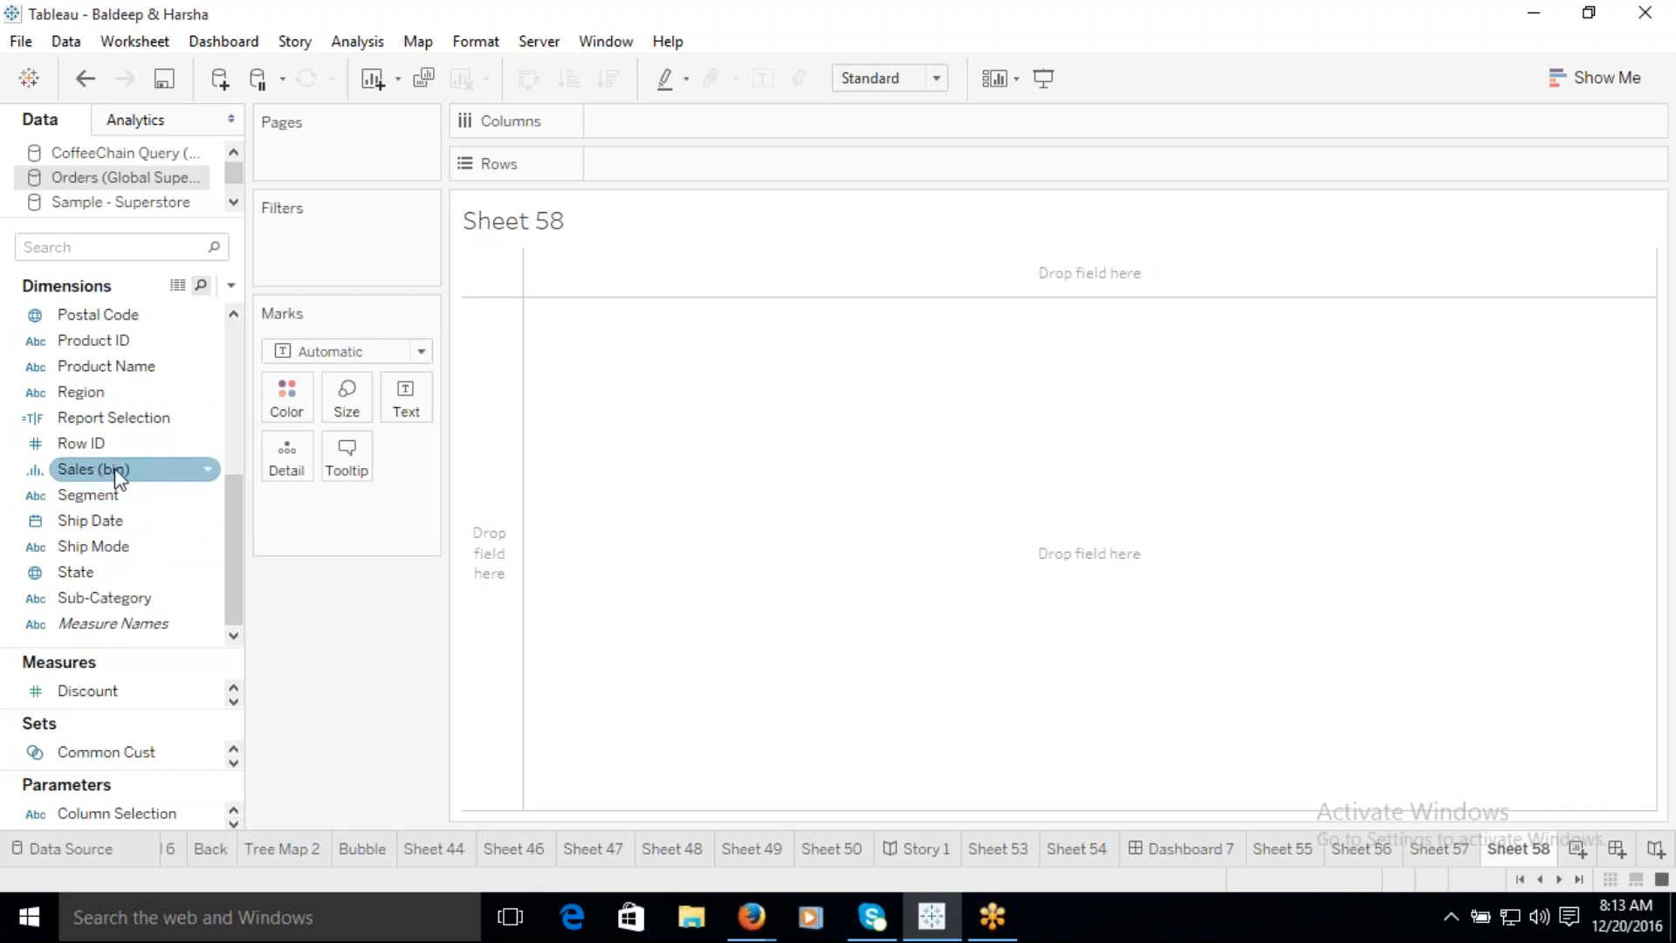
pyautogui.moveTo(114, 468); pyautogui.dragTo(646, 140)
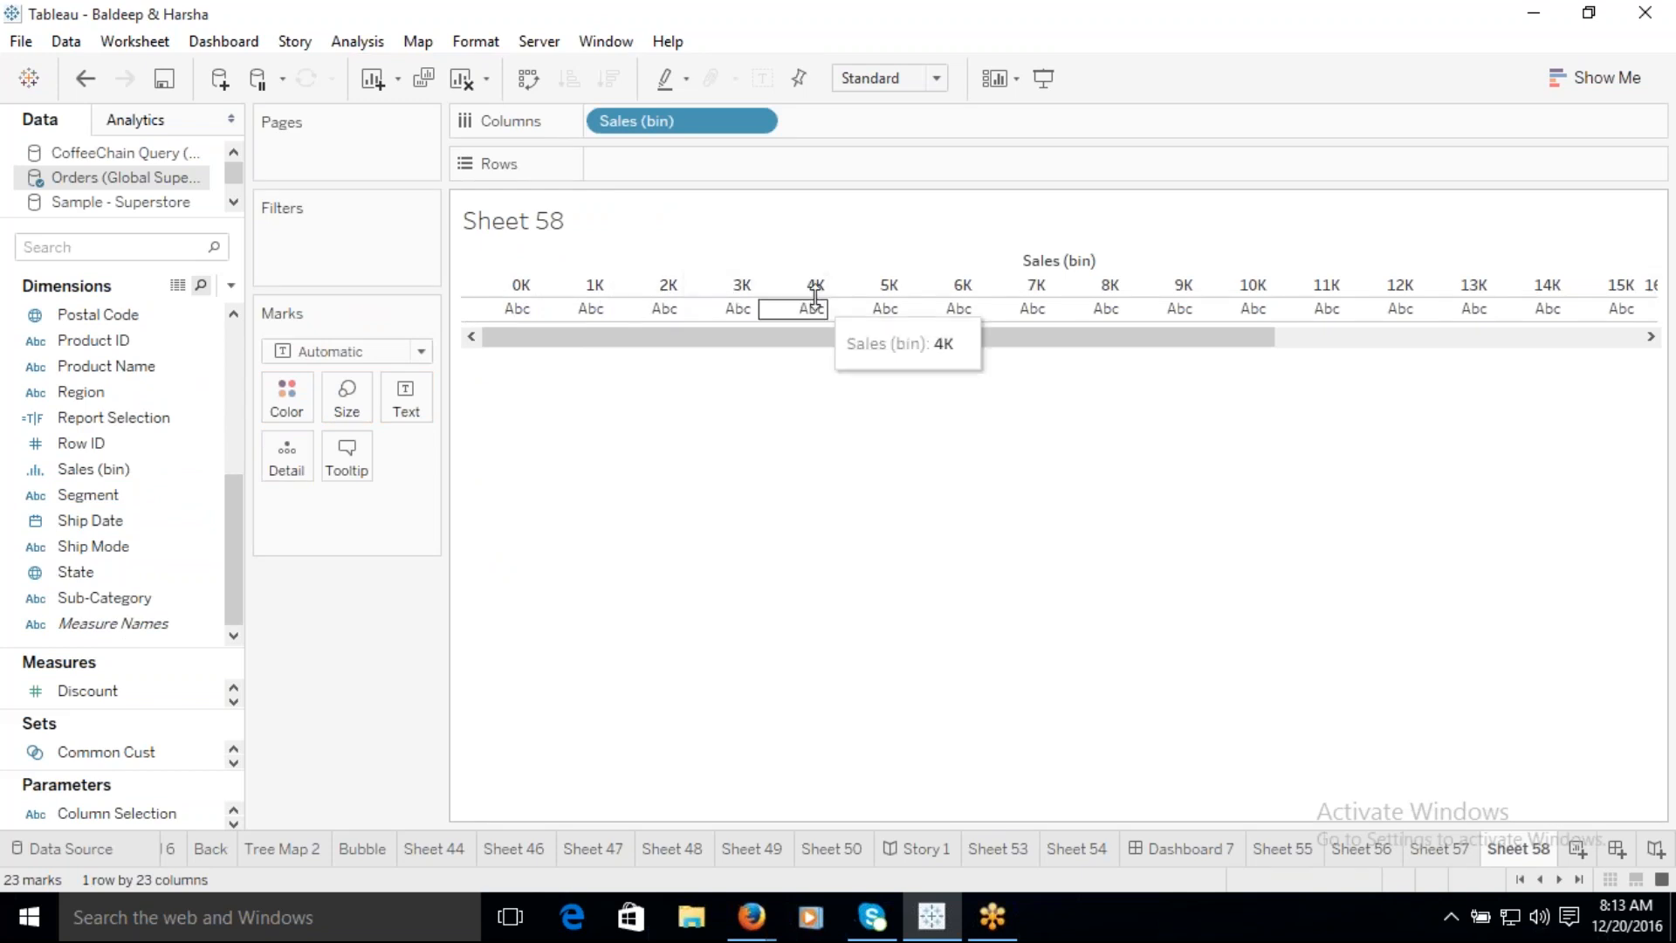
pyautogui.moveTo(131, 647); pyautogui.dragTo(118, 376)
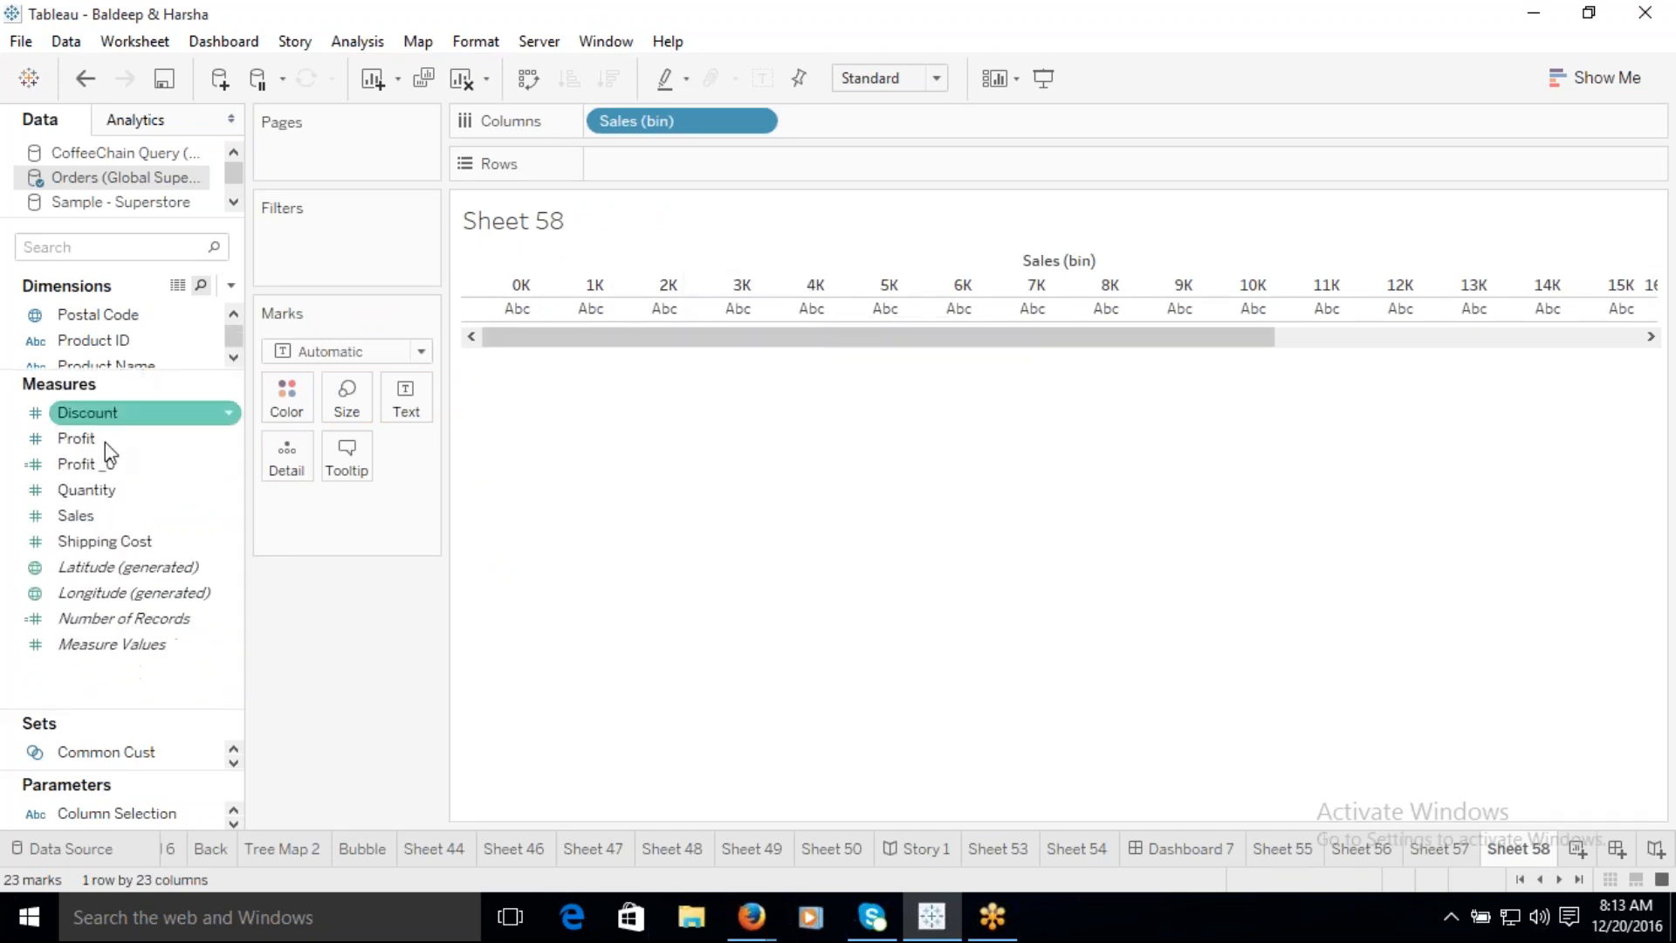
pyautogui.moveTo(83, 520); pyautogui.dragTo(658, 166)
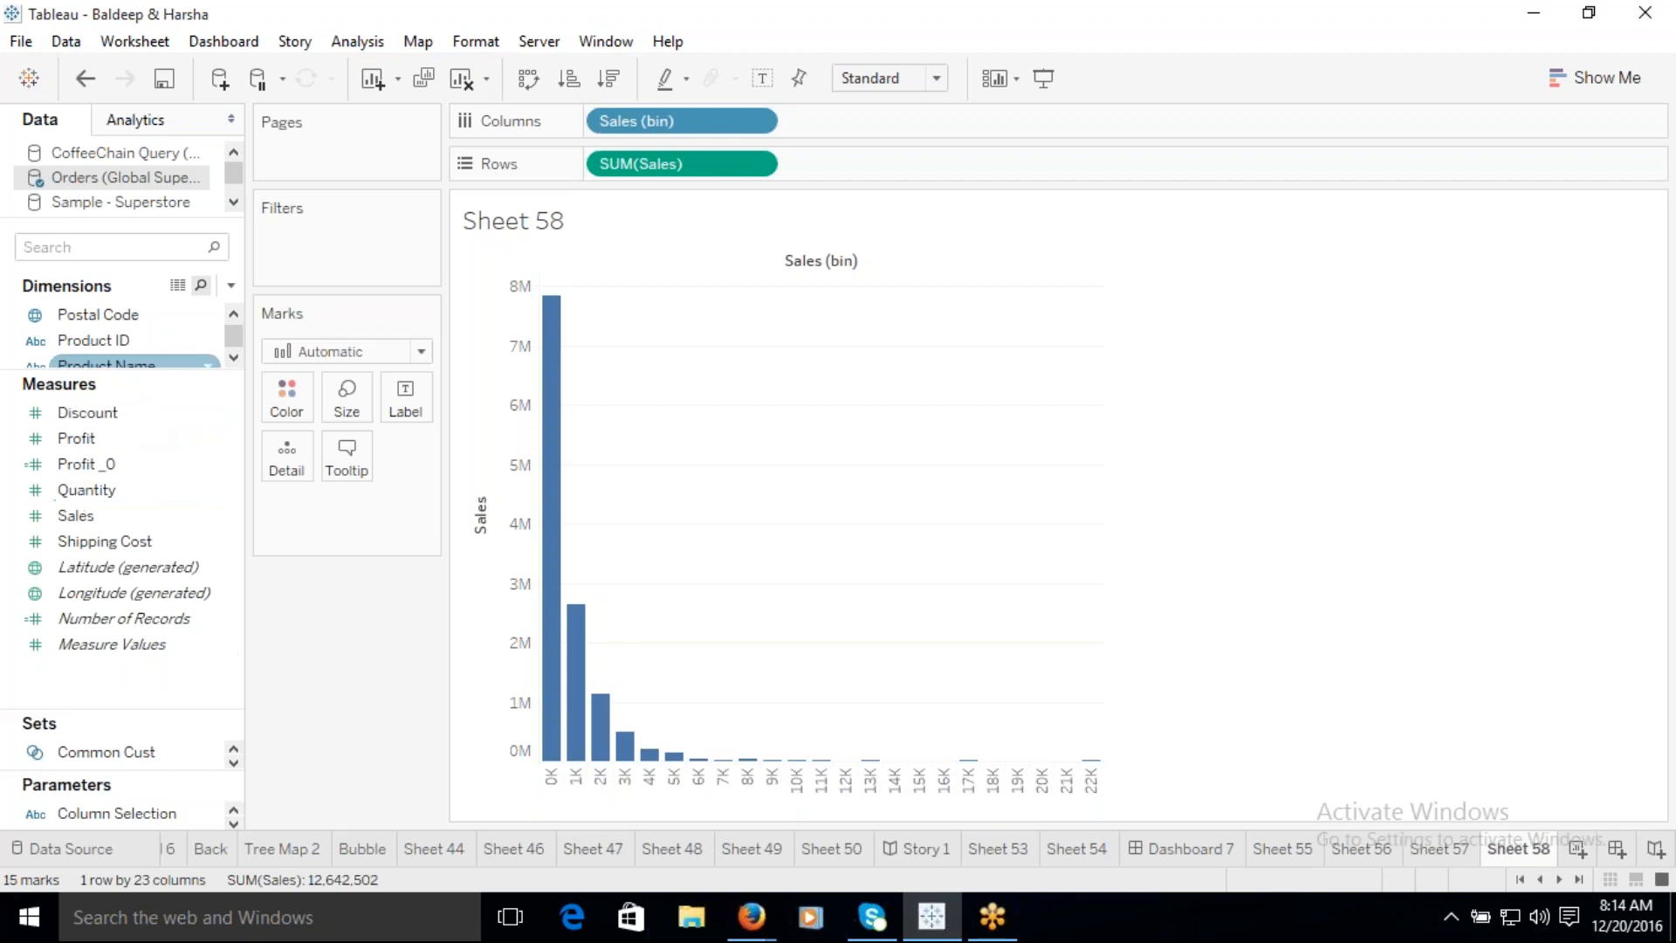
# Step: Enlarge the Dimensions list and change the bin size of the Sales (bin) field to 2000
pyautogui.moveTo(123, 370); pyautogui.dragTo(109, 611)
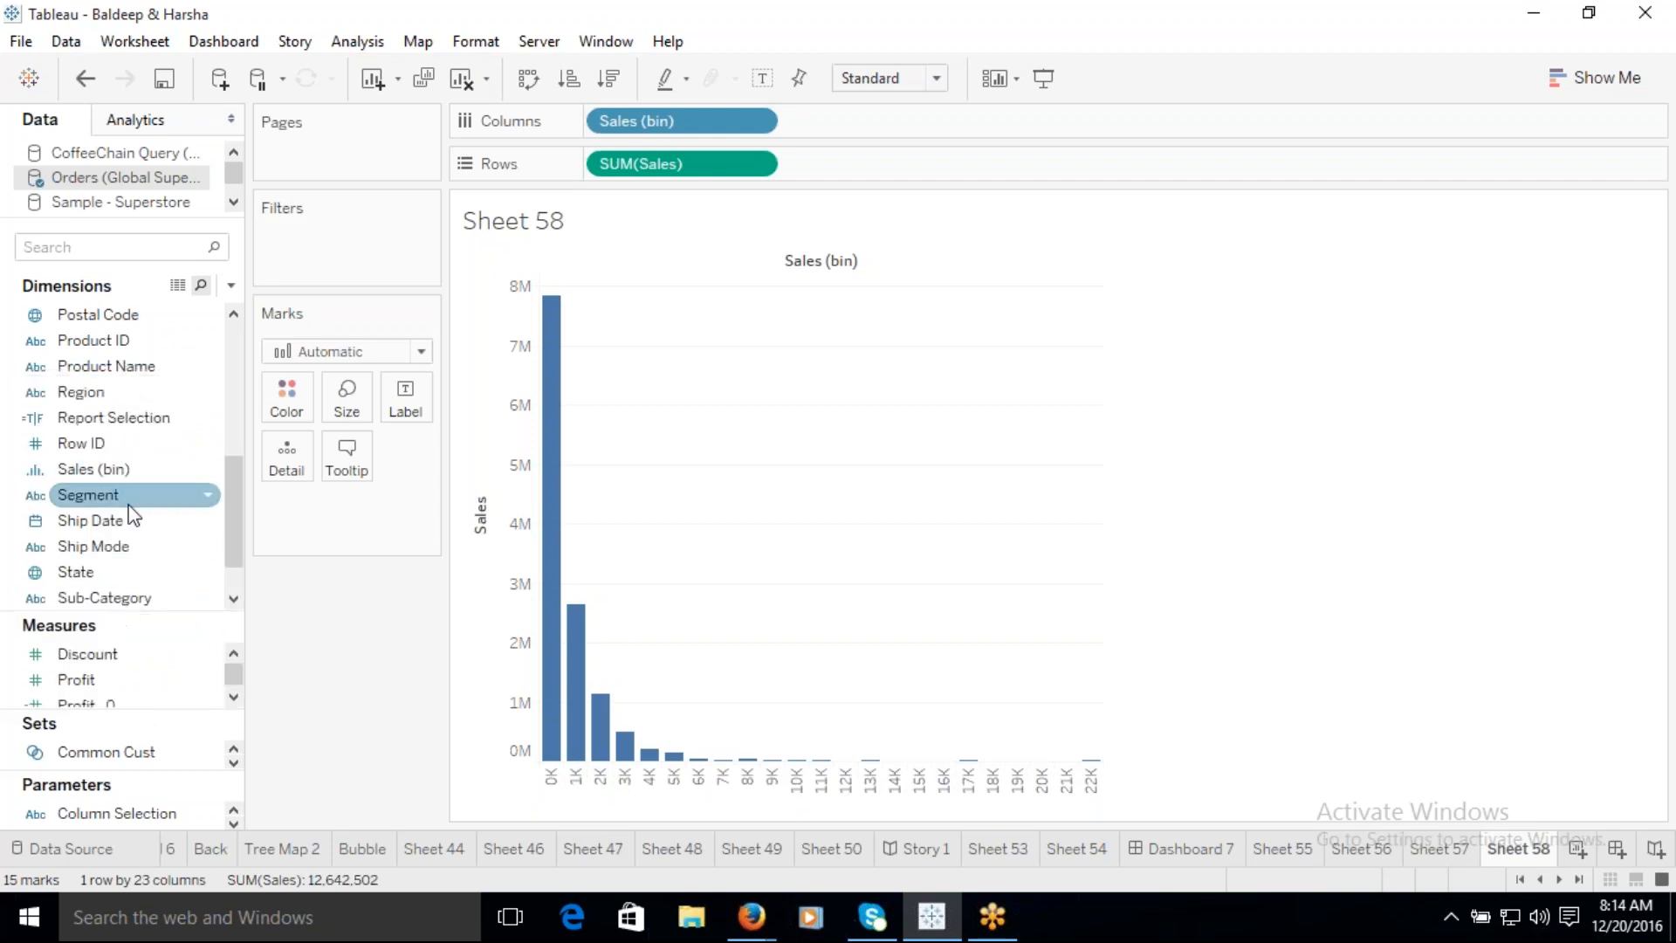
pyautogui.scroll(-2, 242, 542)
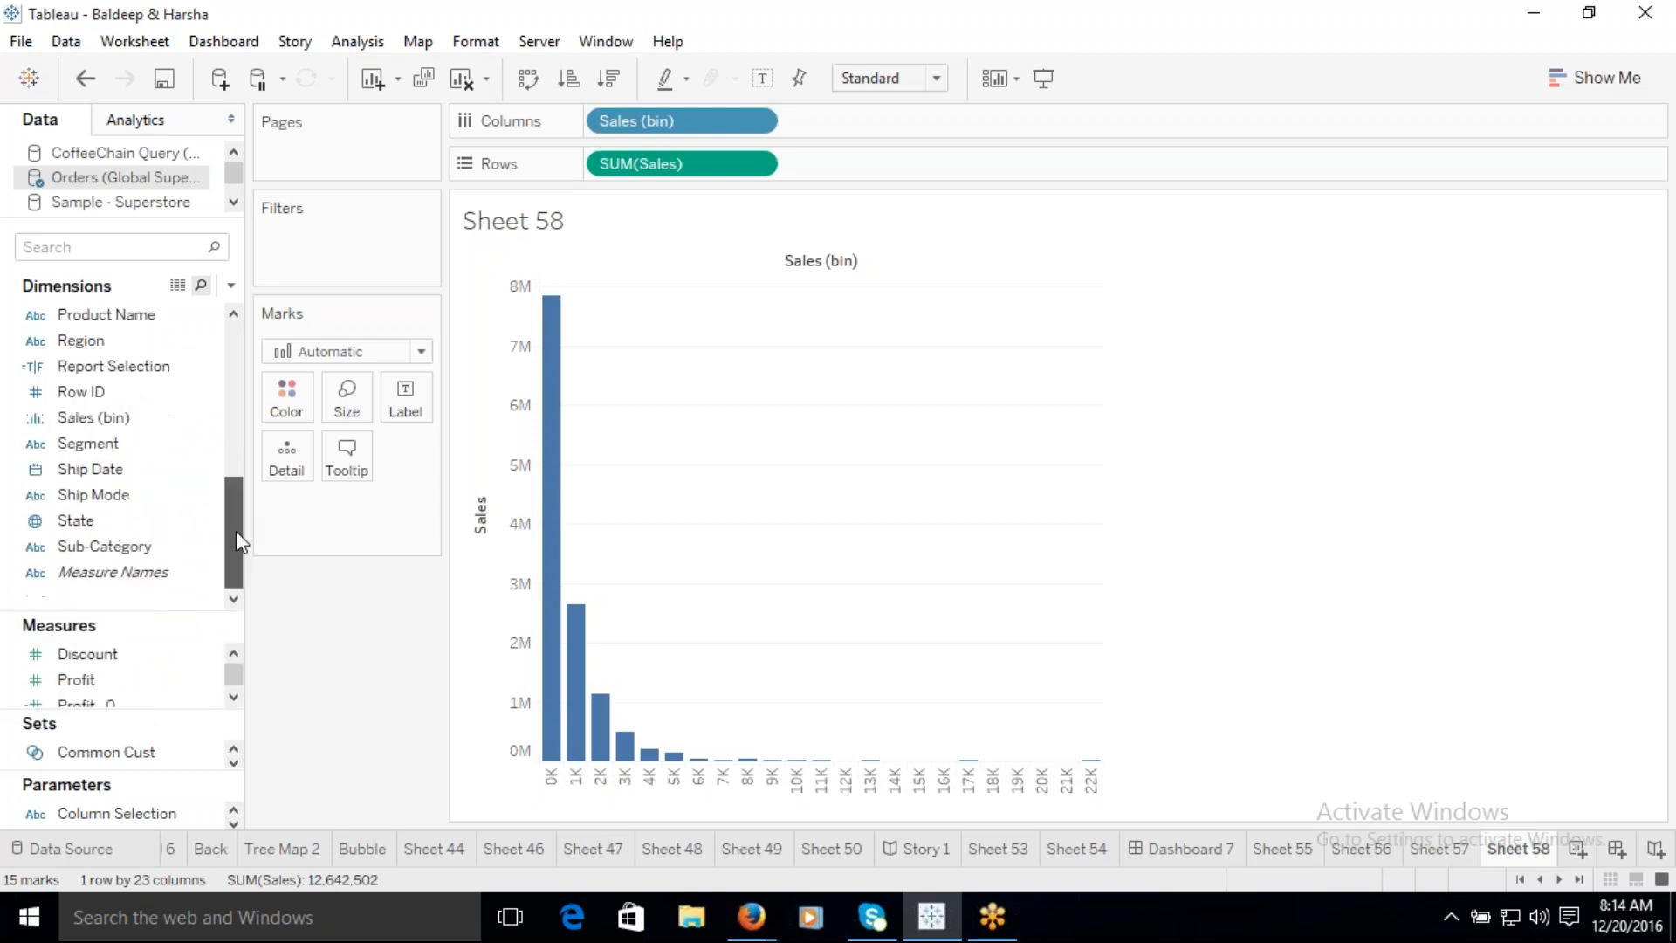
pyautogui.moveTo(242, 542)
pyautogui.mouseDown()
pyautogui.moveTo(243, 385)
pyautogui.moveTo(261, 328)
pyautogui.moveTo(251, 521)
pyautogui.mouseUp()
pyautogui.rightClick(106, 421)
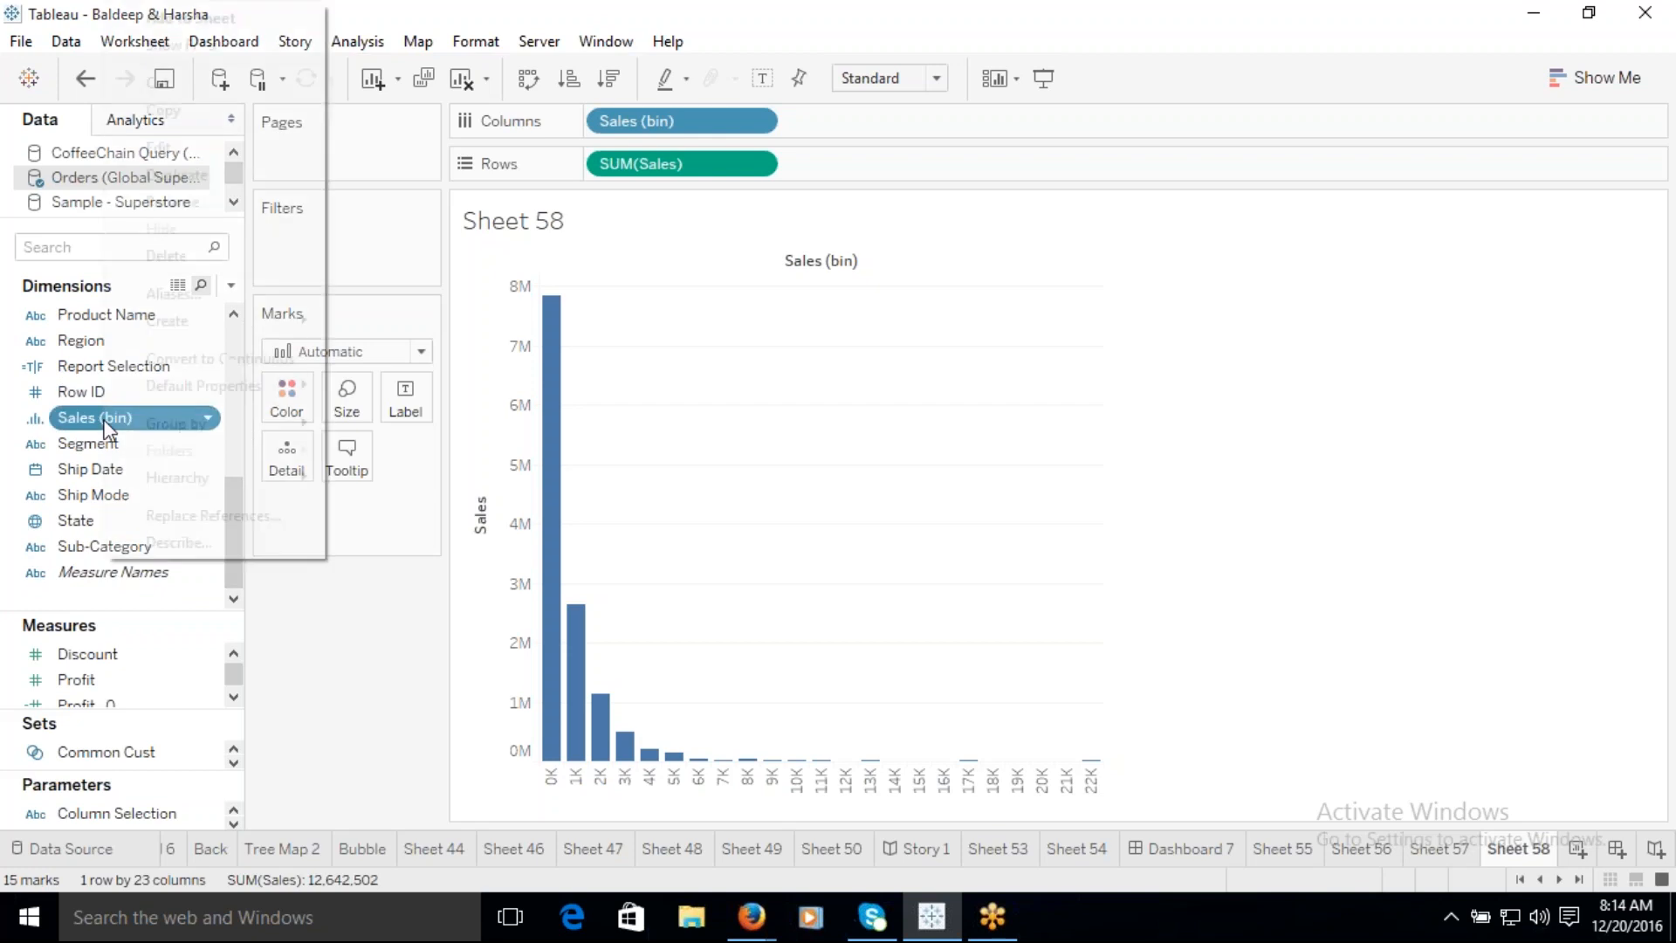
pyautogui.click(173, 150)
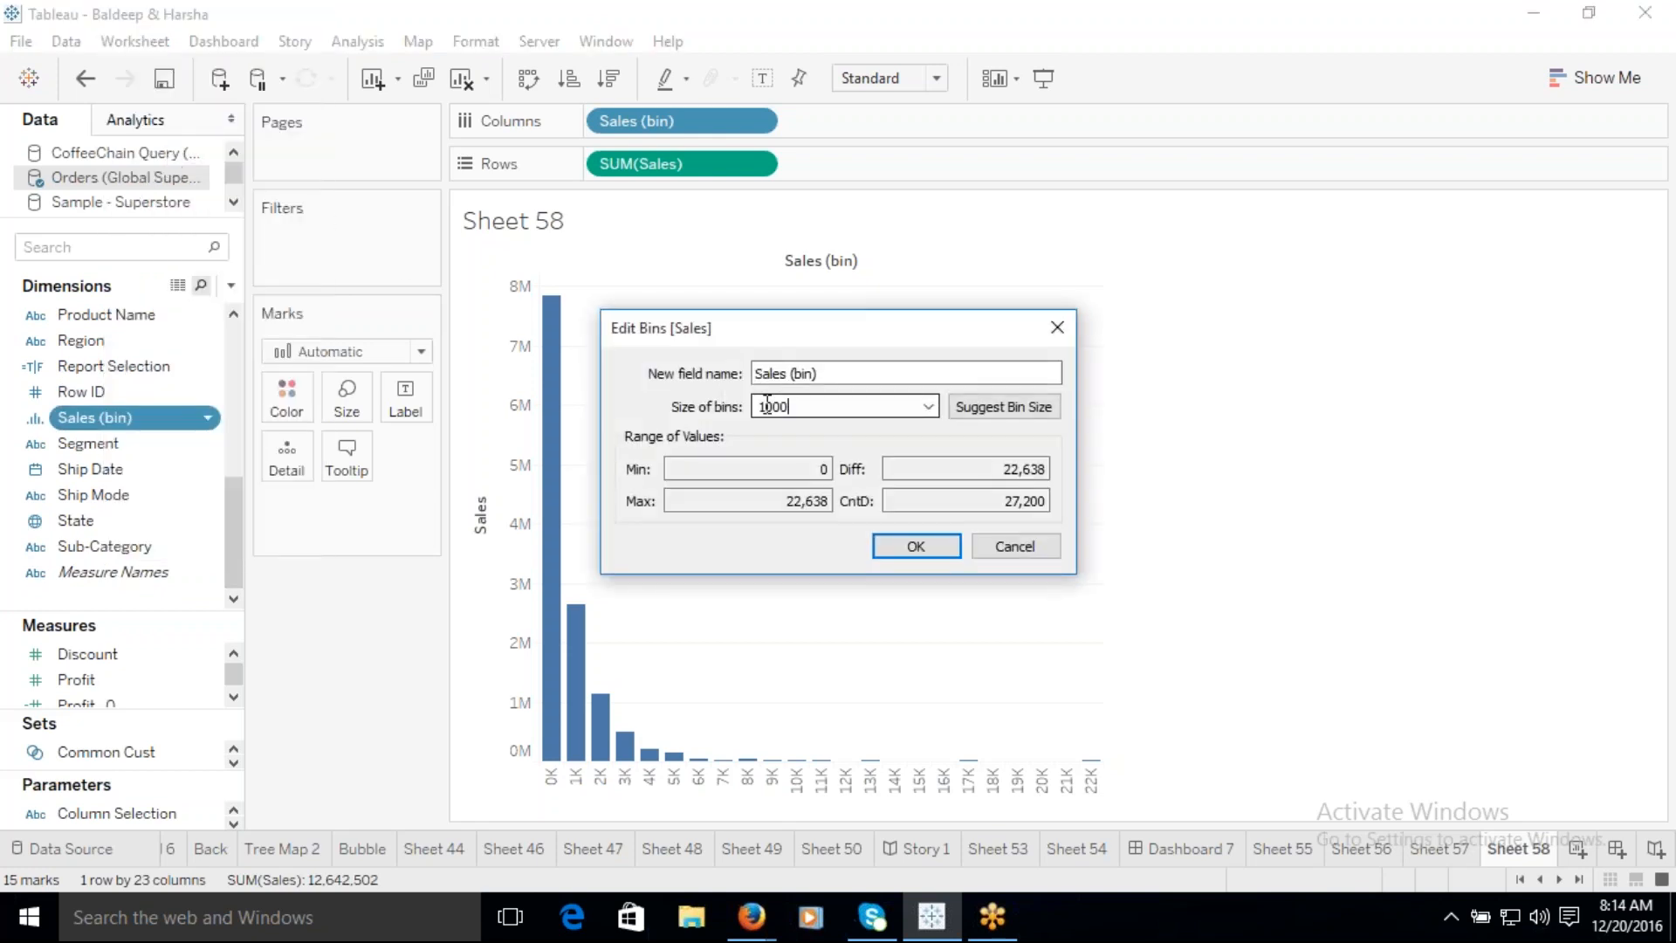
pyautogui.press('BackSpace')
pyautogui.write('2')
pyautogui.click(936, 546)
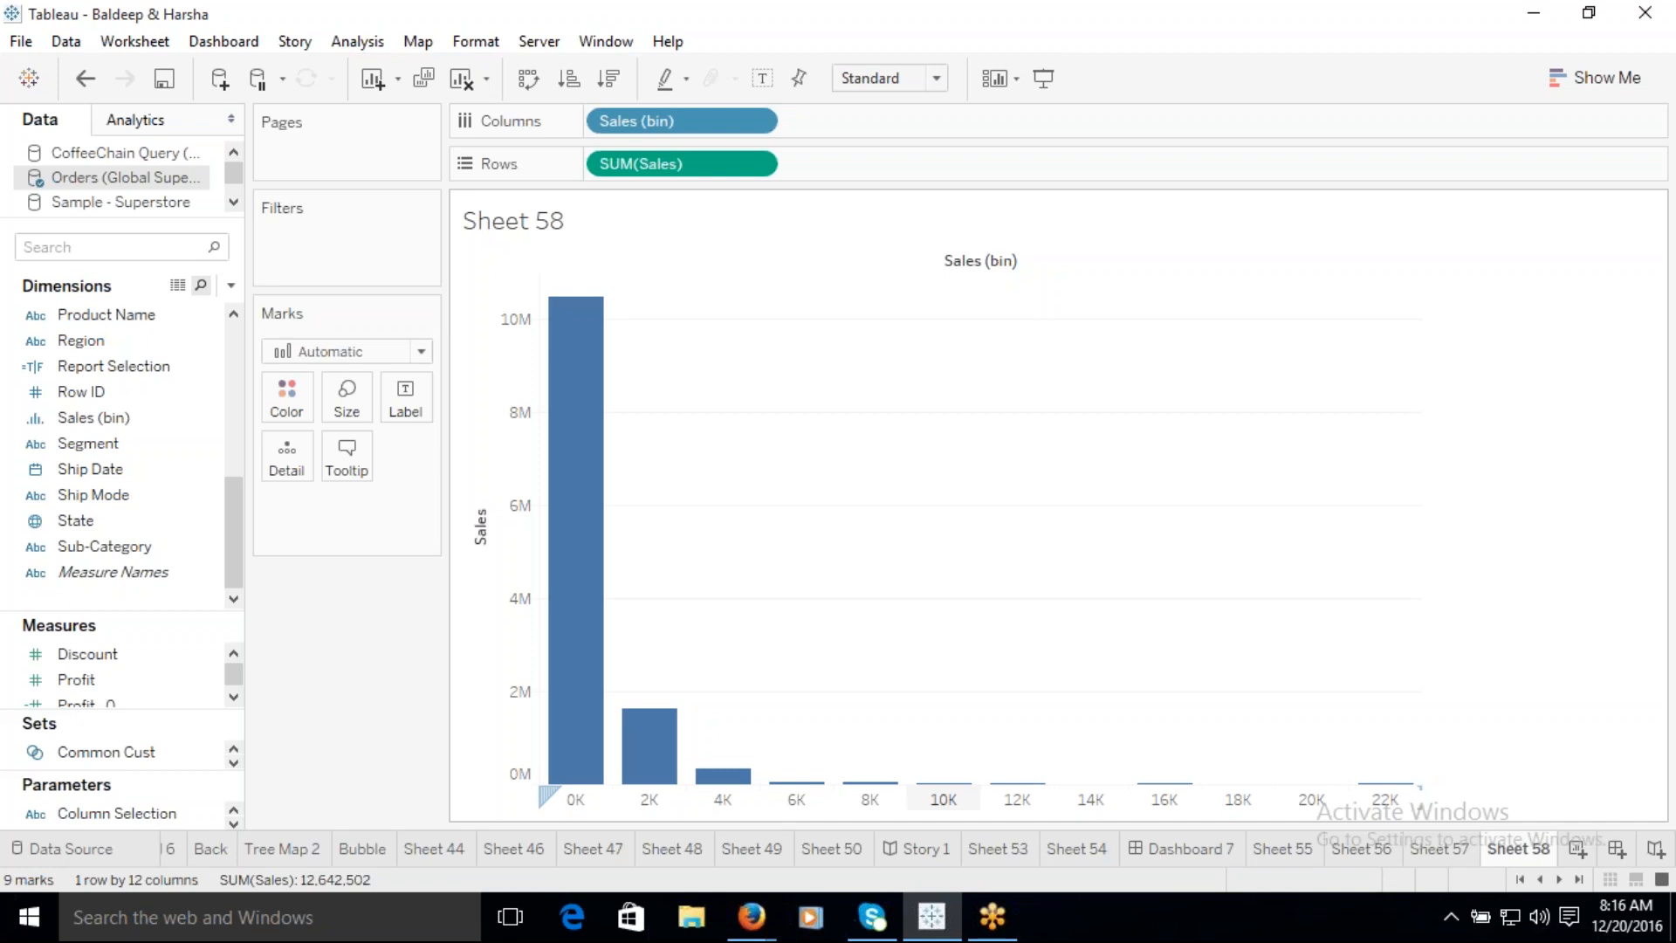
pyautogui.click(1636, 925)
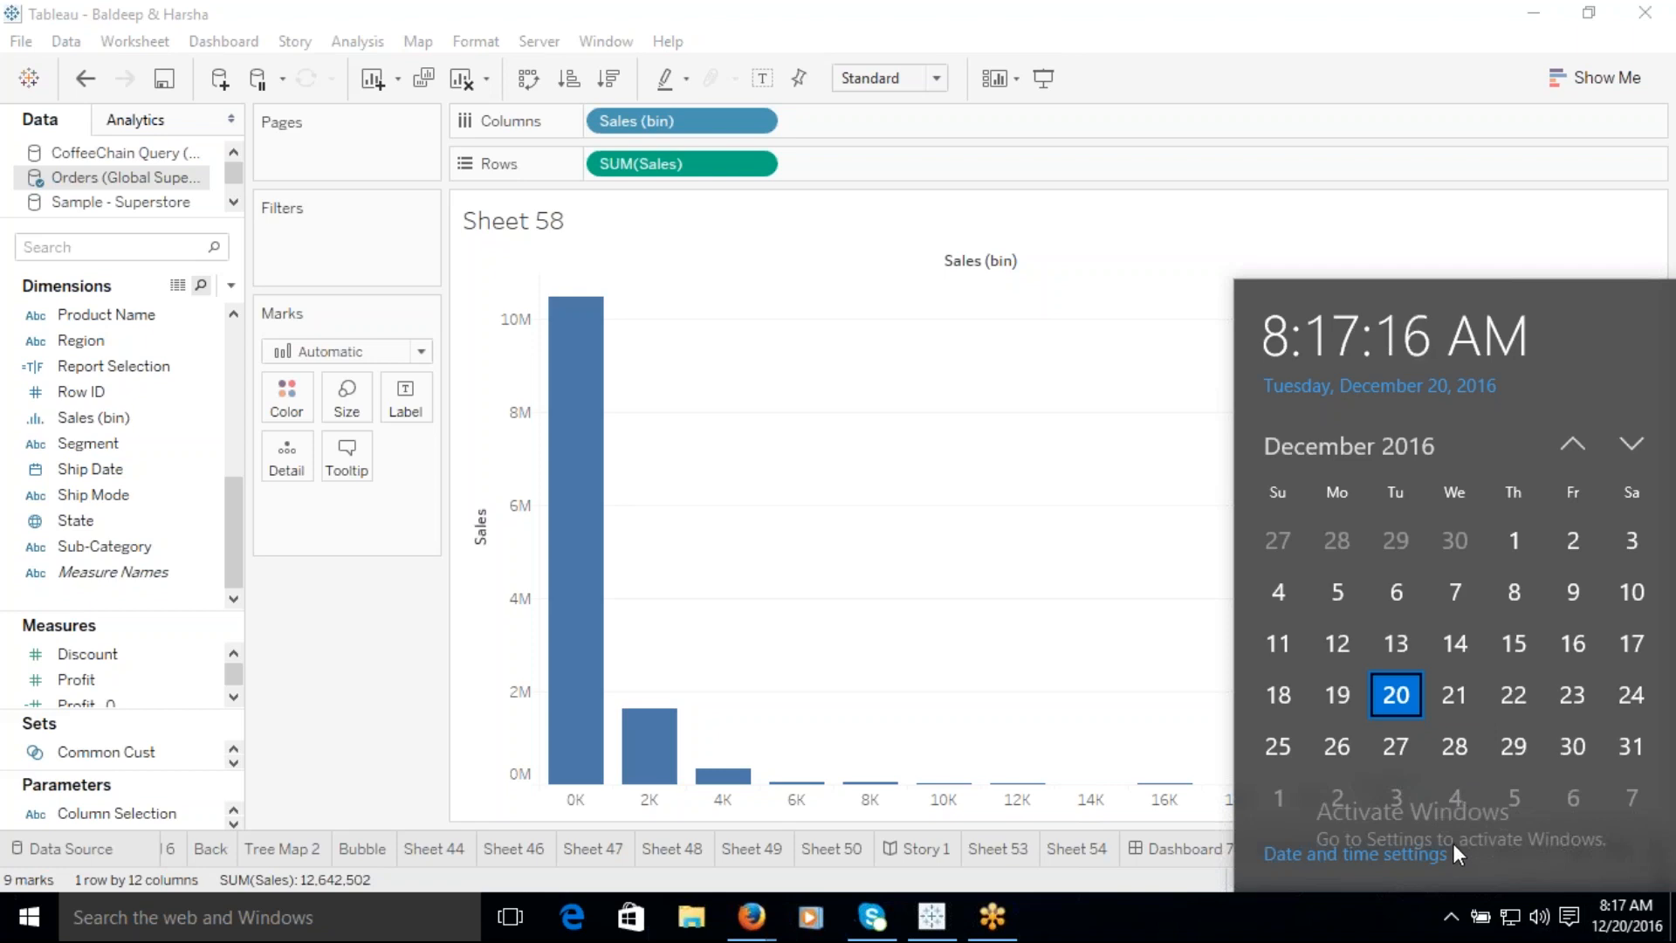
pyautogui.click(1390, 914)
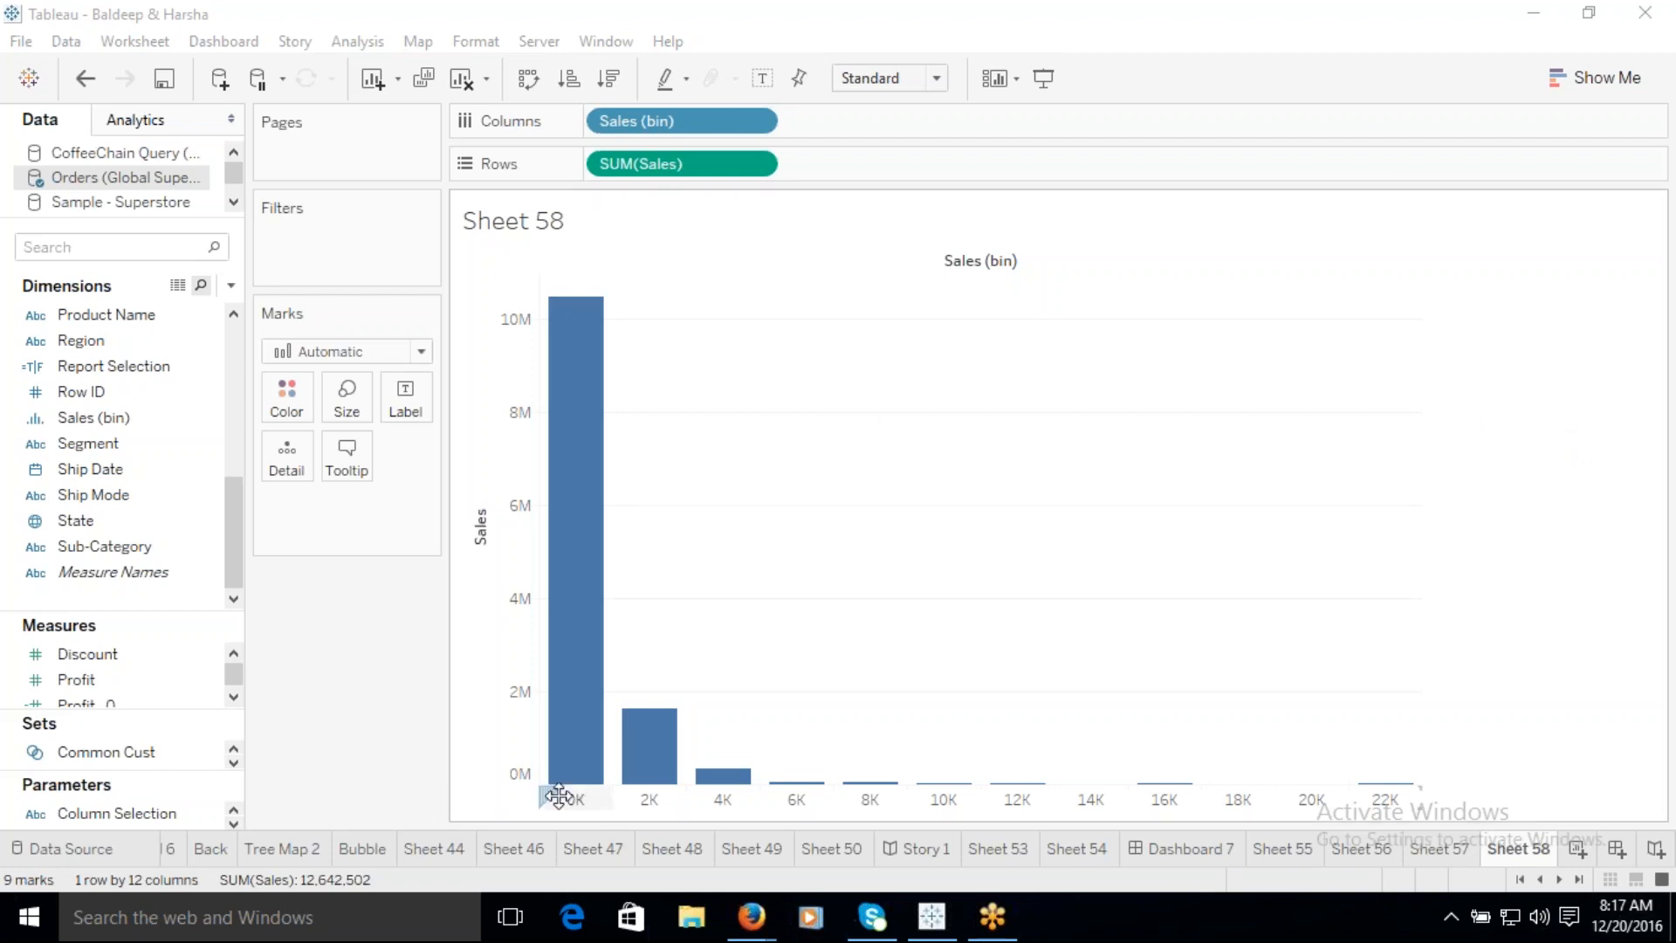
pyautogui.click(1625, 914)
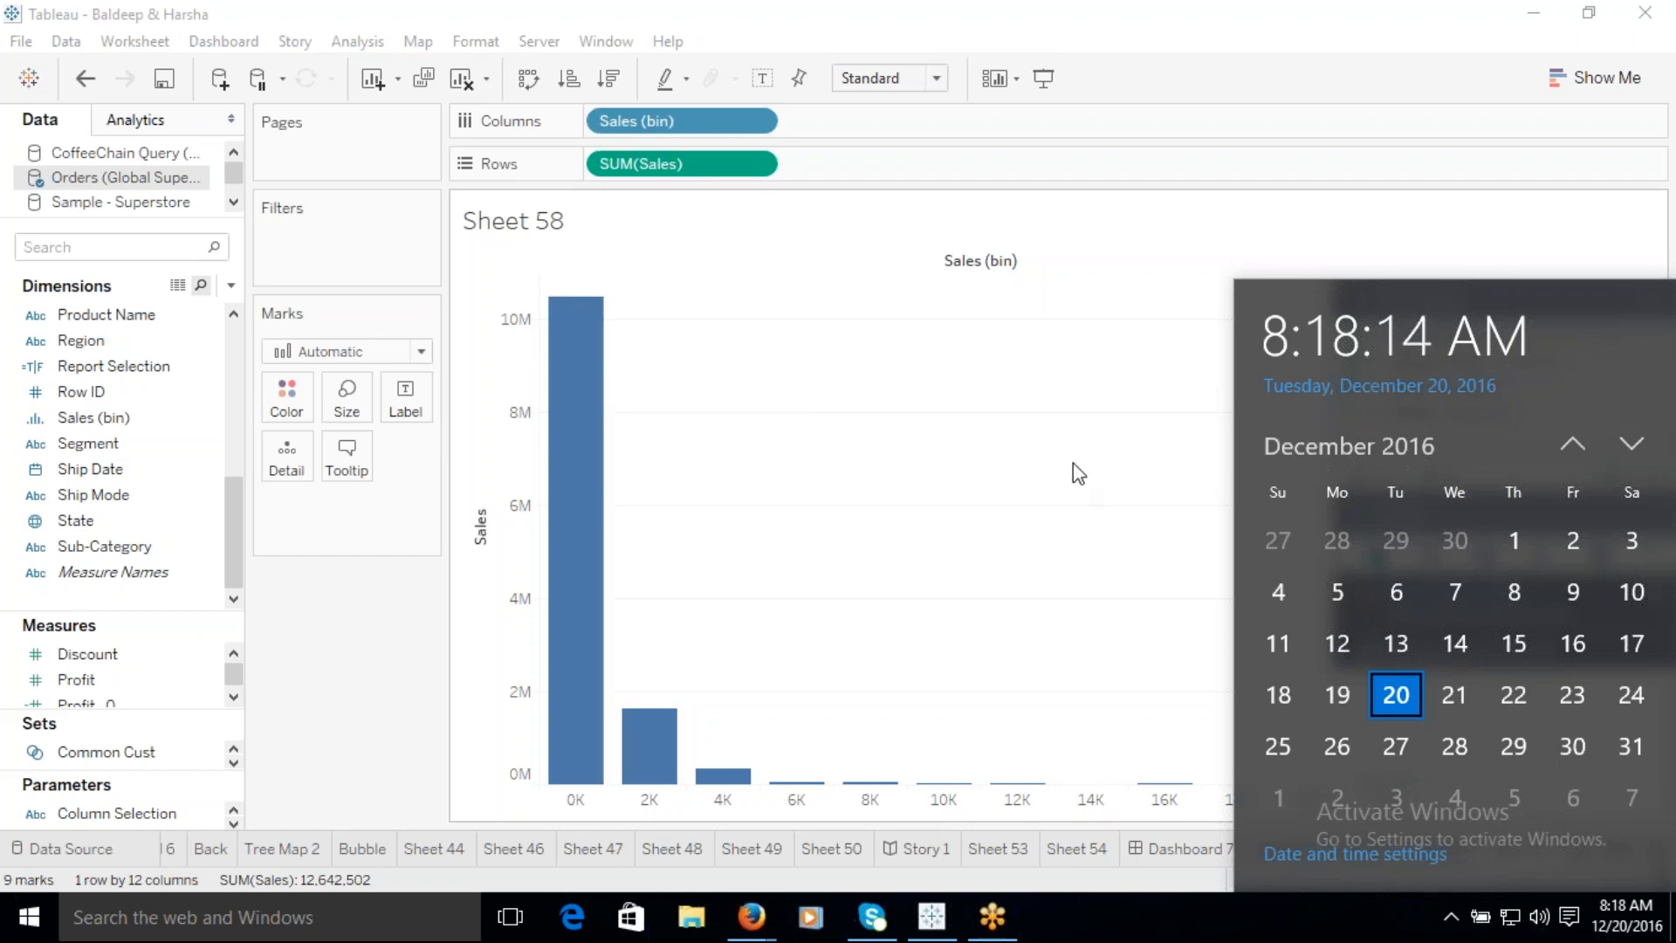
pyautogui.moveTo(600, 354)
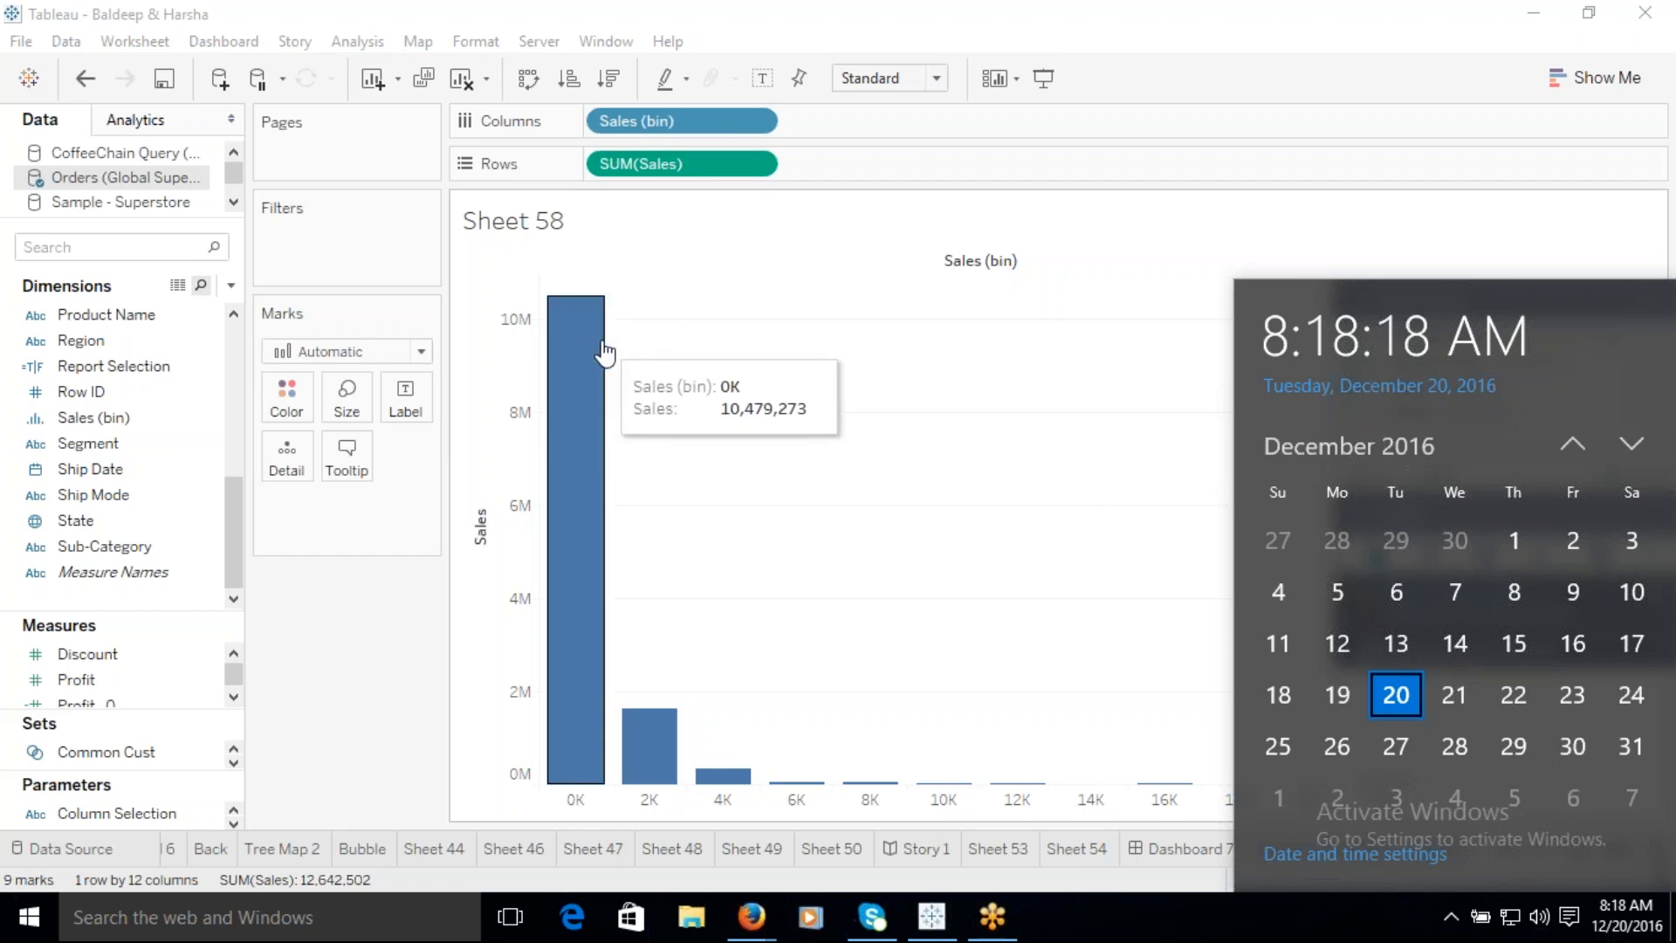
pyautogui.click(1607, 933)
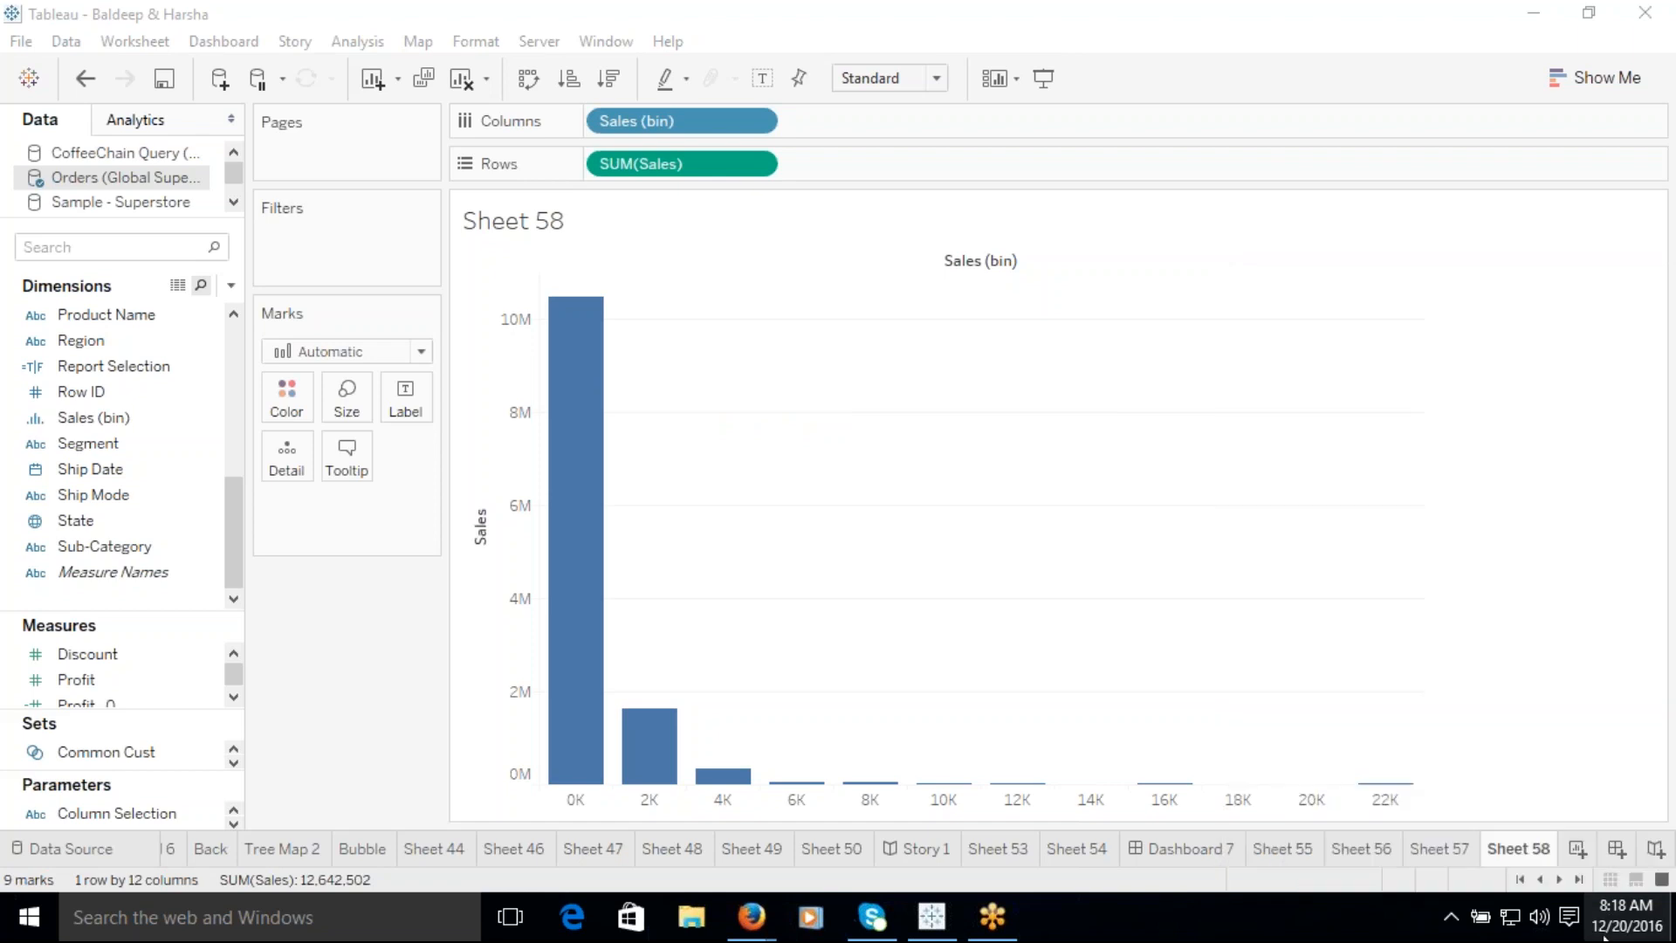